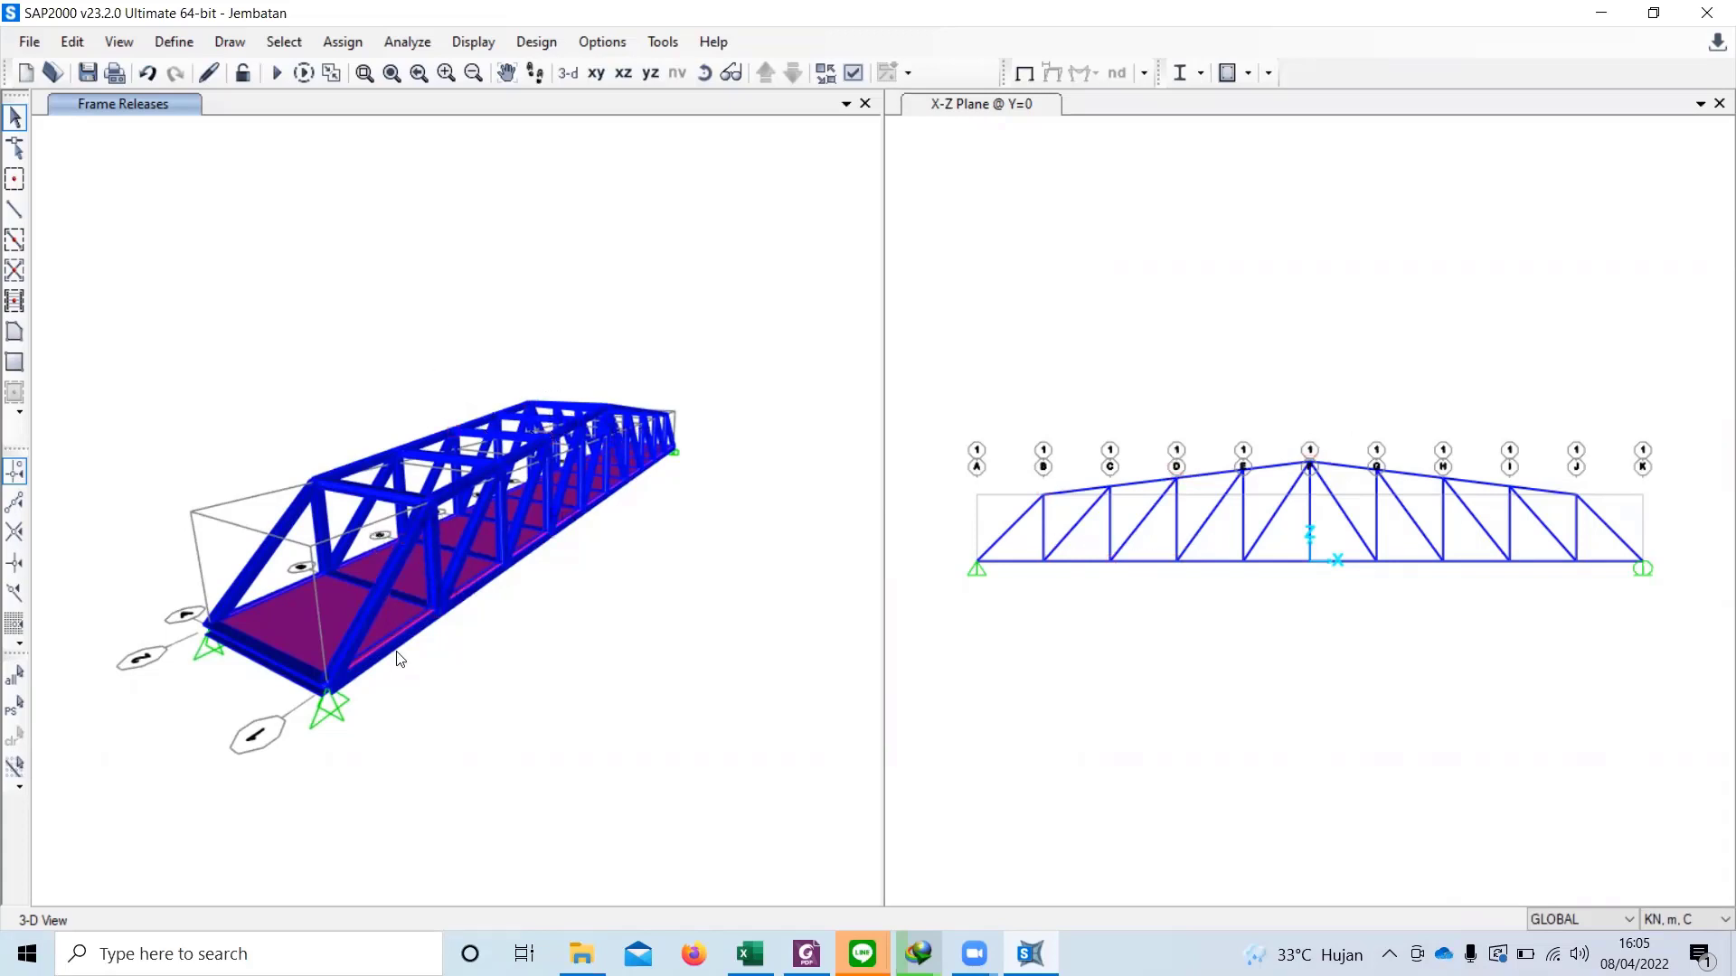
Step: Rename the default DEAD load pattern to MS1 in the load pattern definitions, keeping type Dead and self weight multiplier 1
{"action": "left_click", "coordinate": [192, 48]}
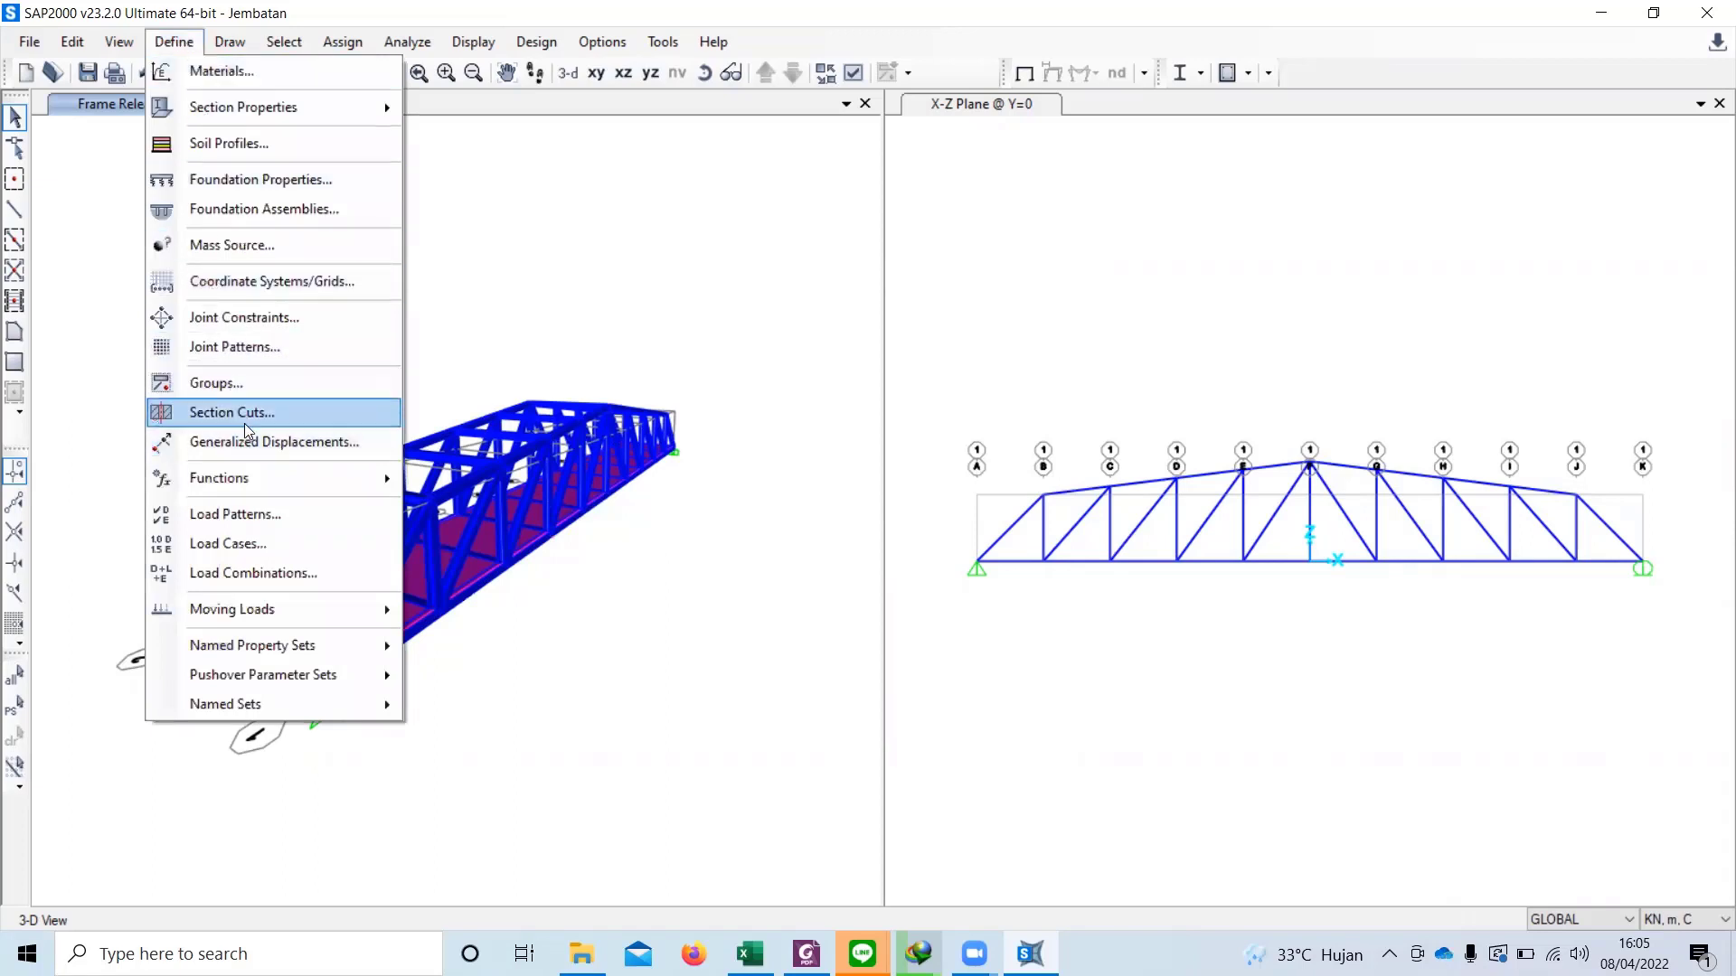
{"action": "left_click", "coordinate": [262, 512]}
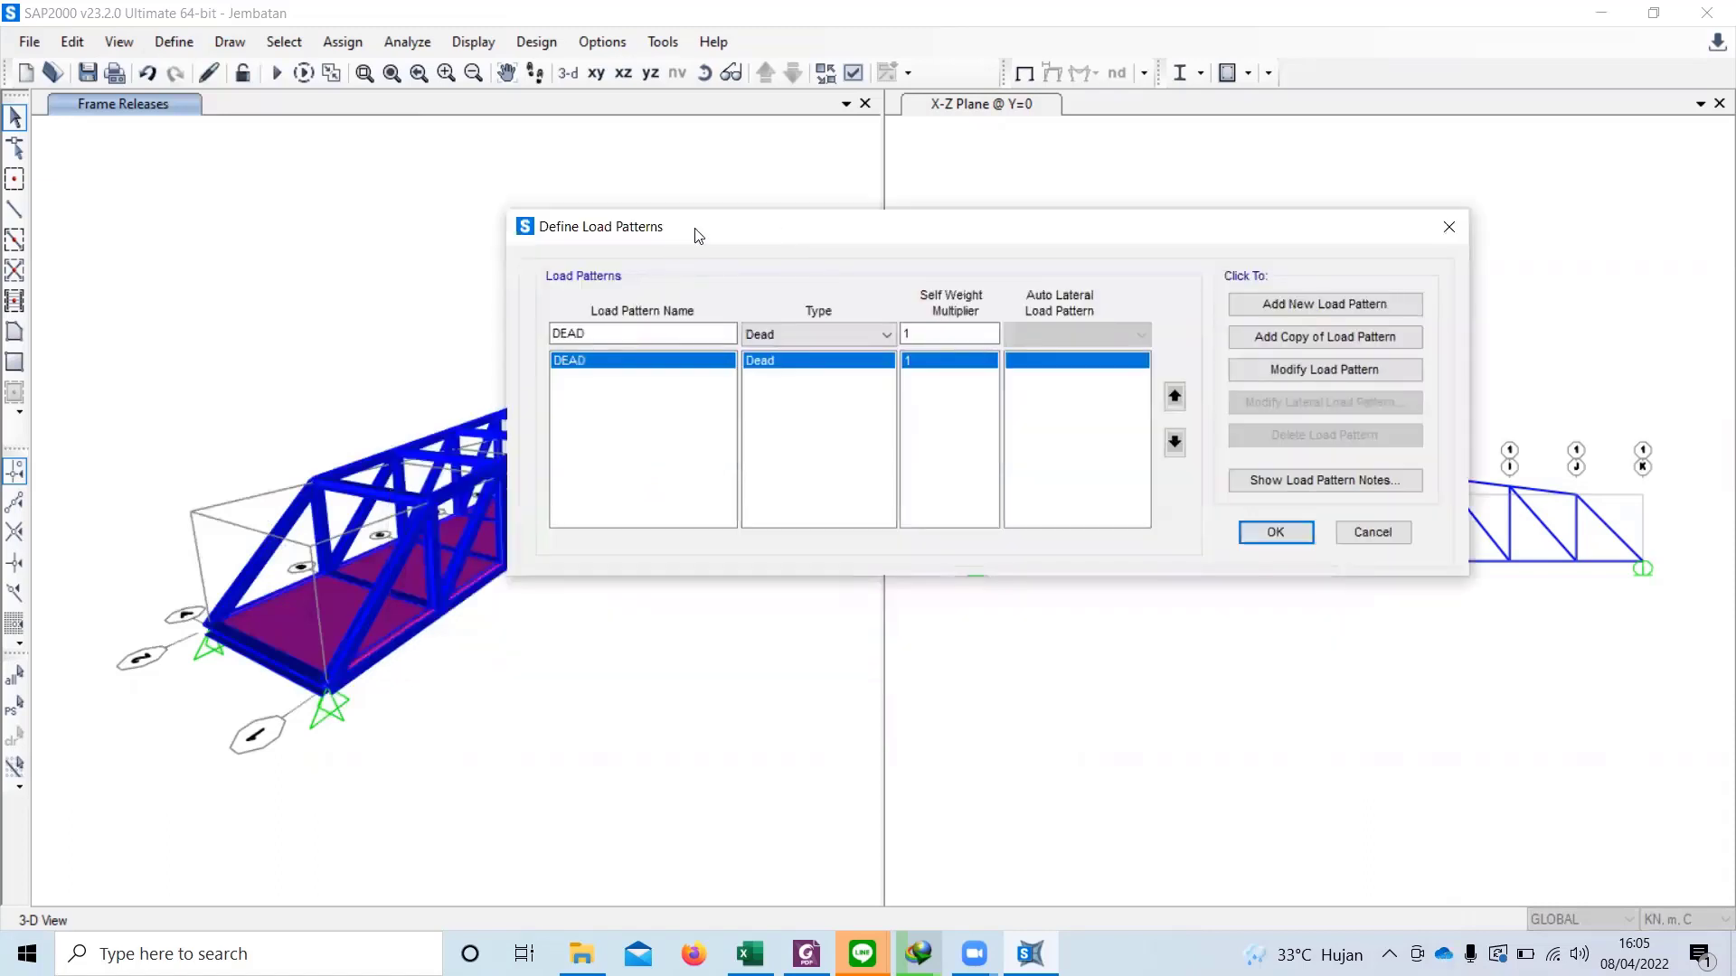
{"action": "left_click_drag", "start_coordinate": [699, 235], "coordinate": [871, 264]}
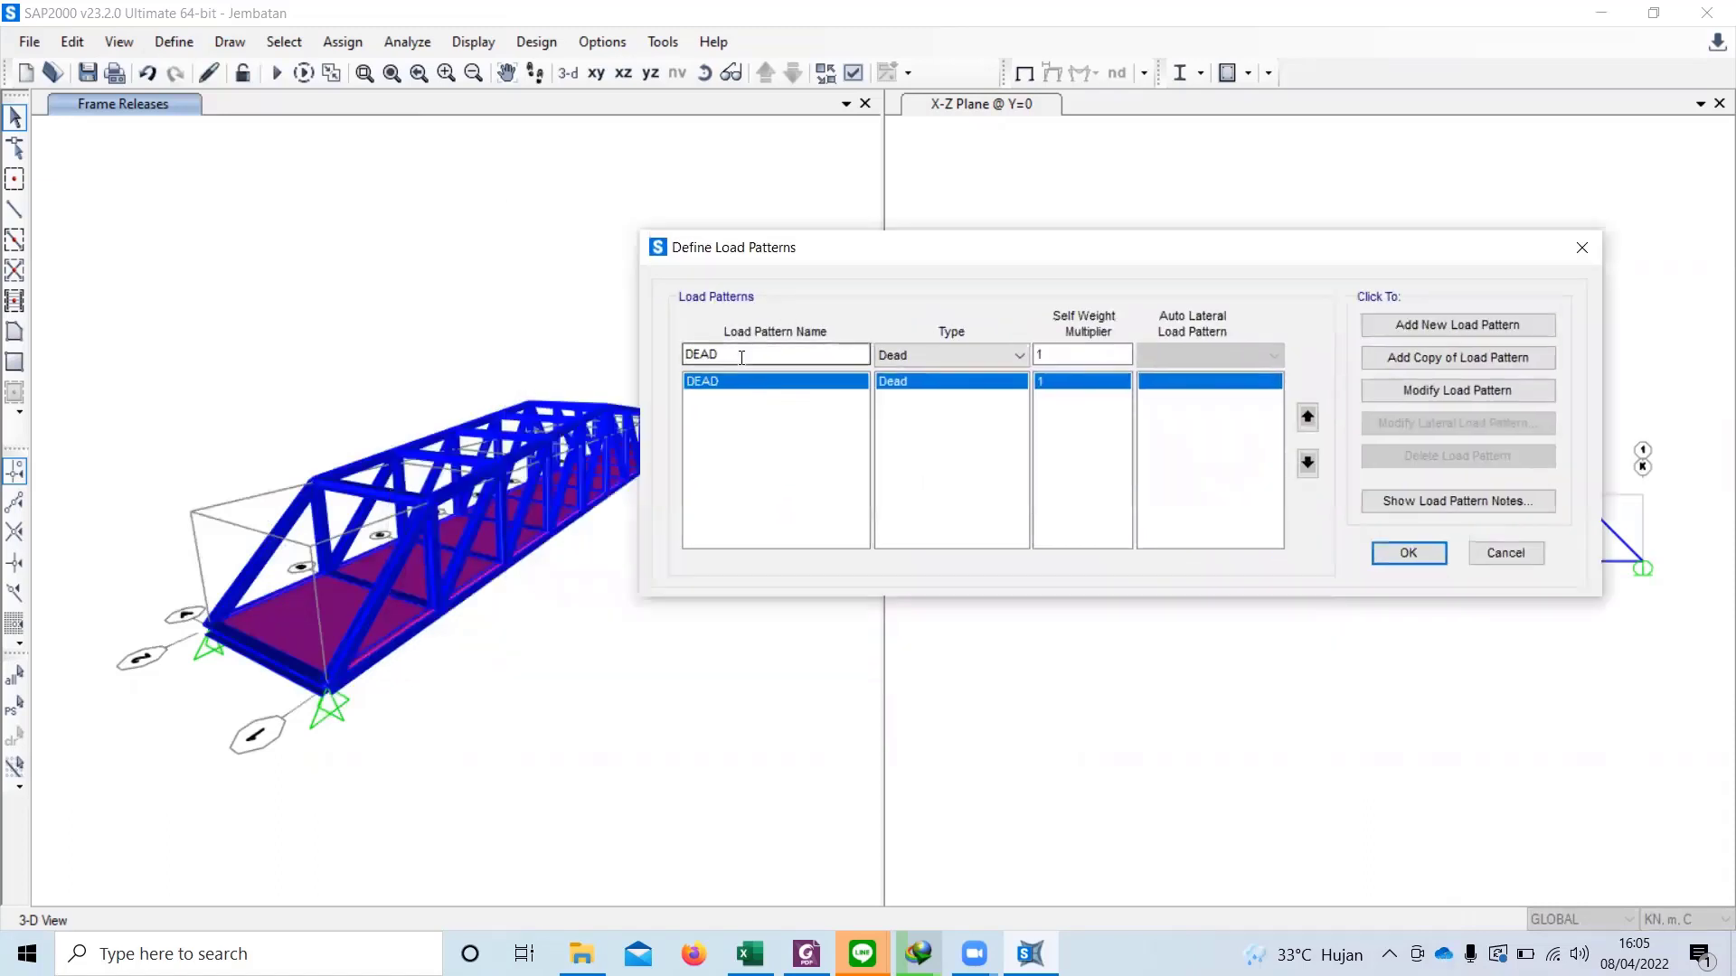
{"action": "left_click_drag", "start_coordinate": [727, 355], "coordinate": [664, 362]}
{"action": "type", "text": "m"}
{"action": "key", "text": "BackSpace"}
{"action": "type", "text": "MS1"}
{"action": "left_click_drag", "start_coordinate": [897, 241], "coordinate": [945, 227]}
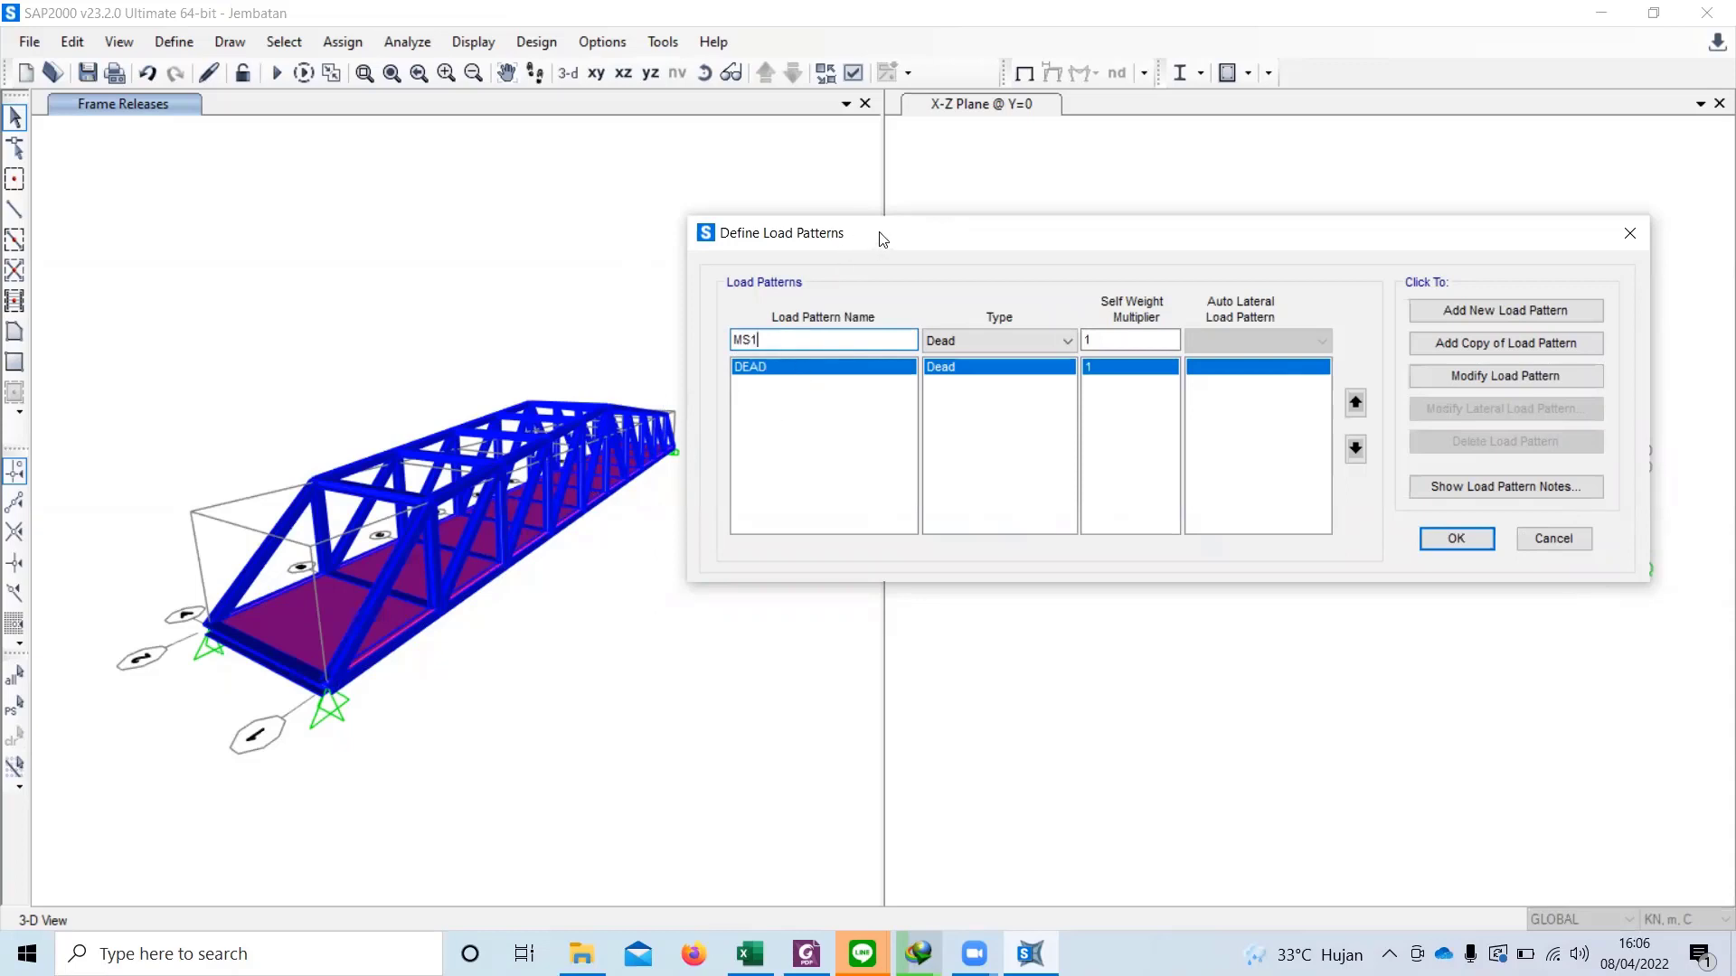
{"action": "left_click_drag", "start_coordinate": [877, 234], "coordinate": [871, 227]}
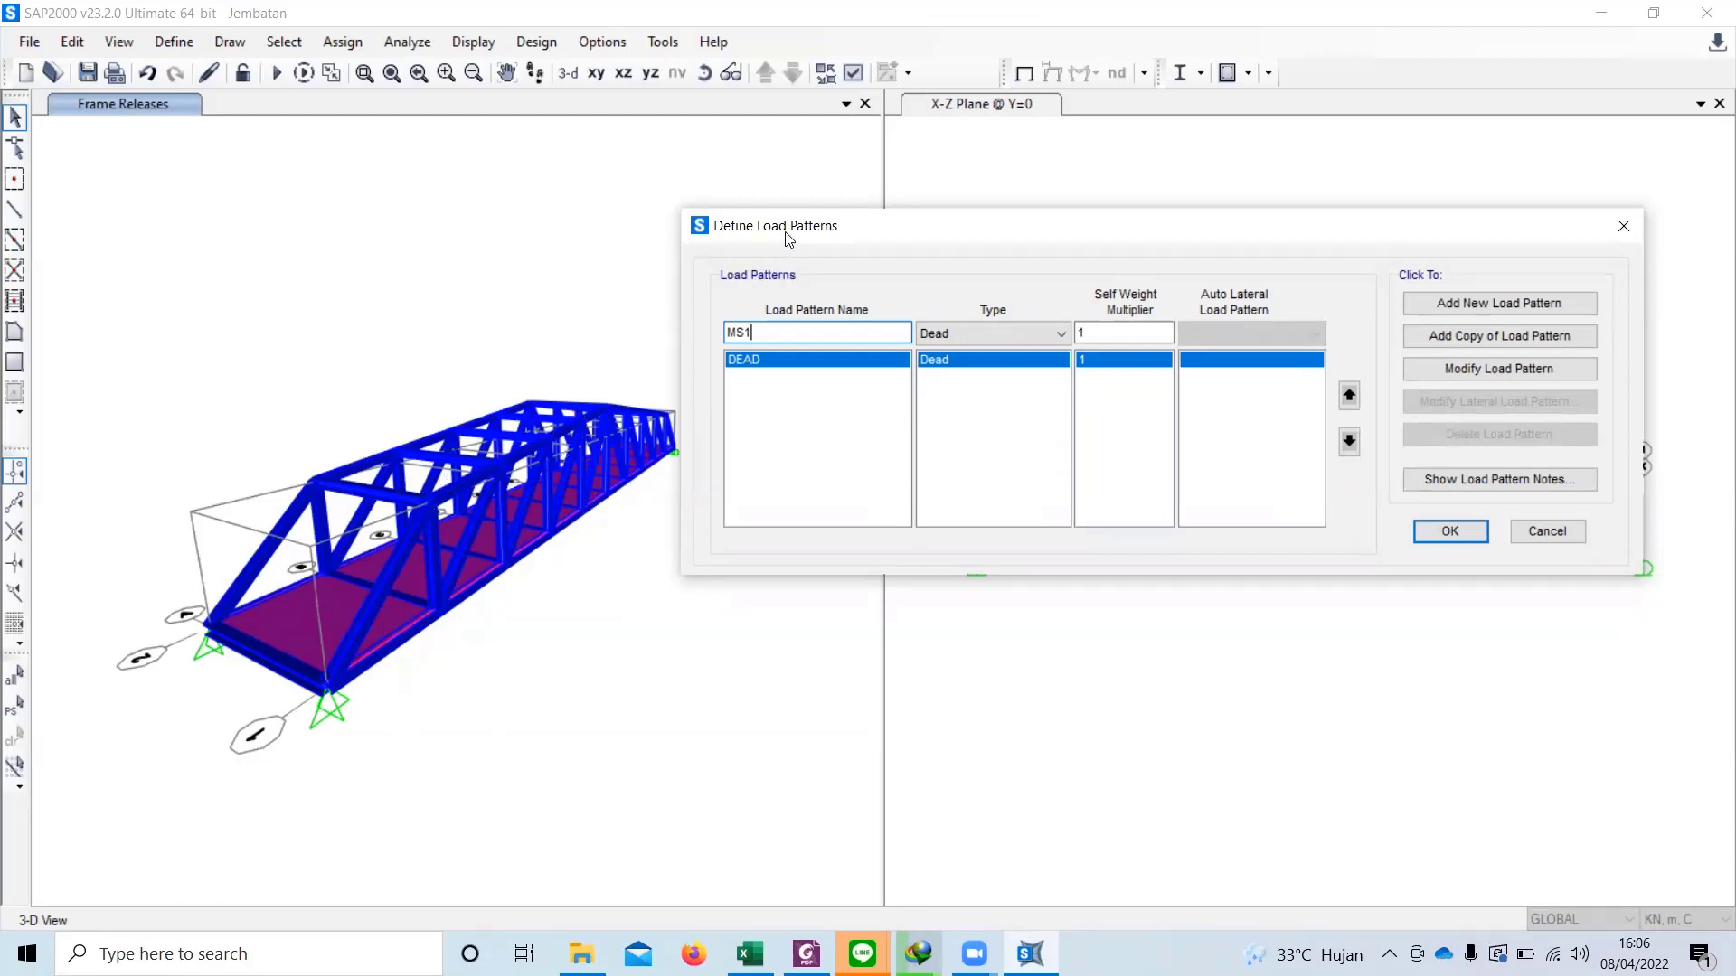
{"action": "left_click_drag", "start_coordinate": [786, 237], "coordinate": [652, 258]}
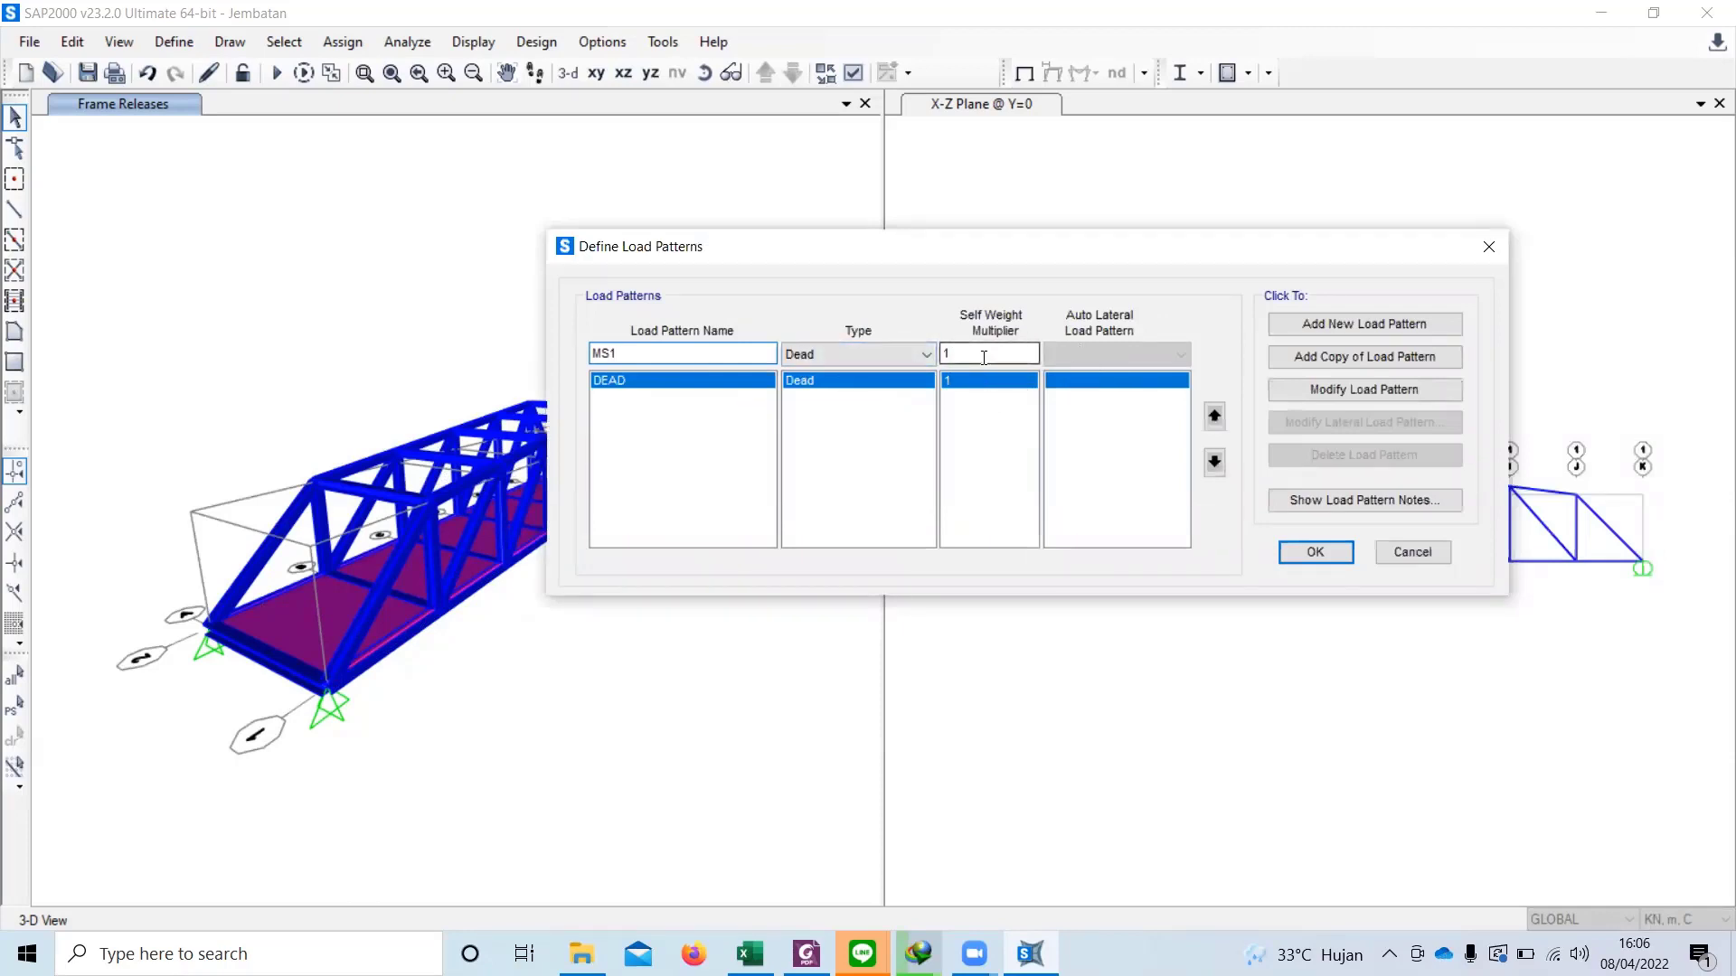
{"action": "left_click", "coordinate": [984, 357]}
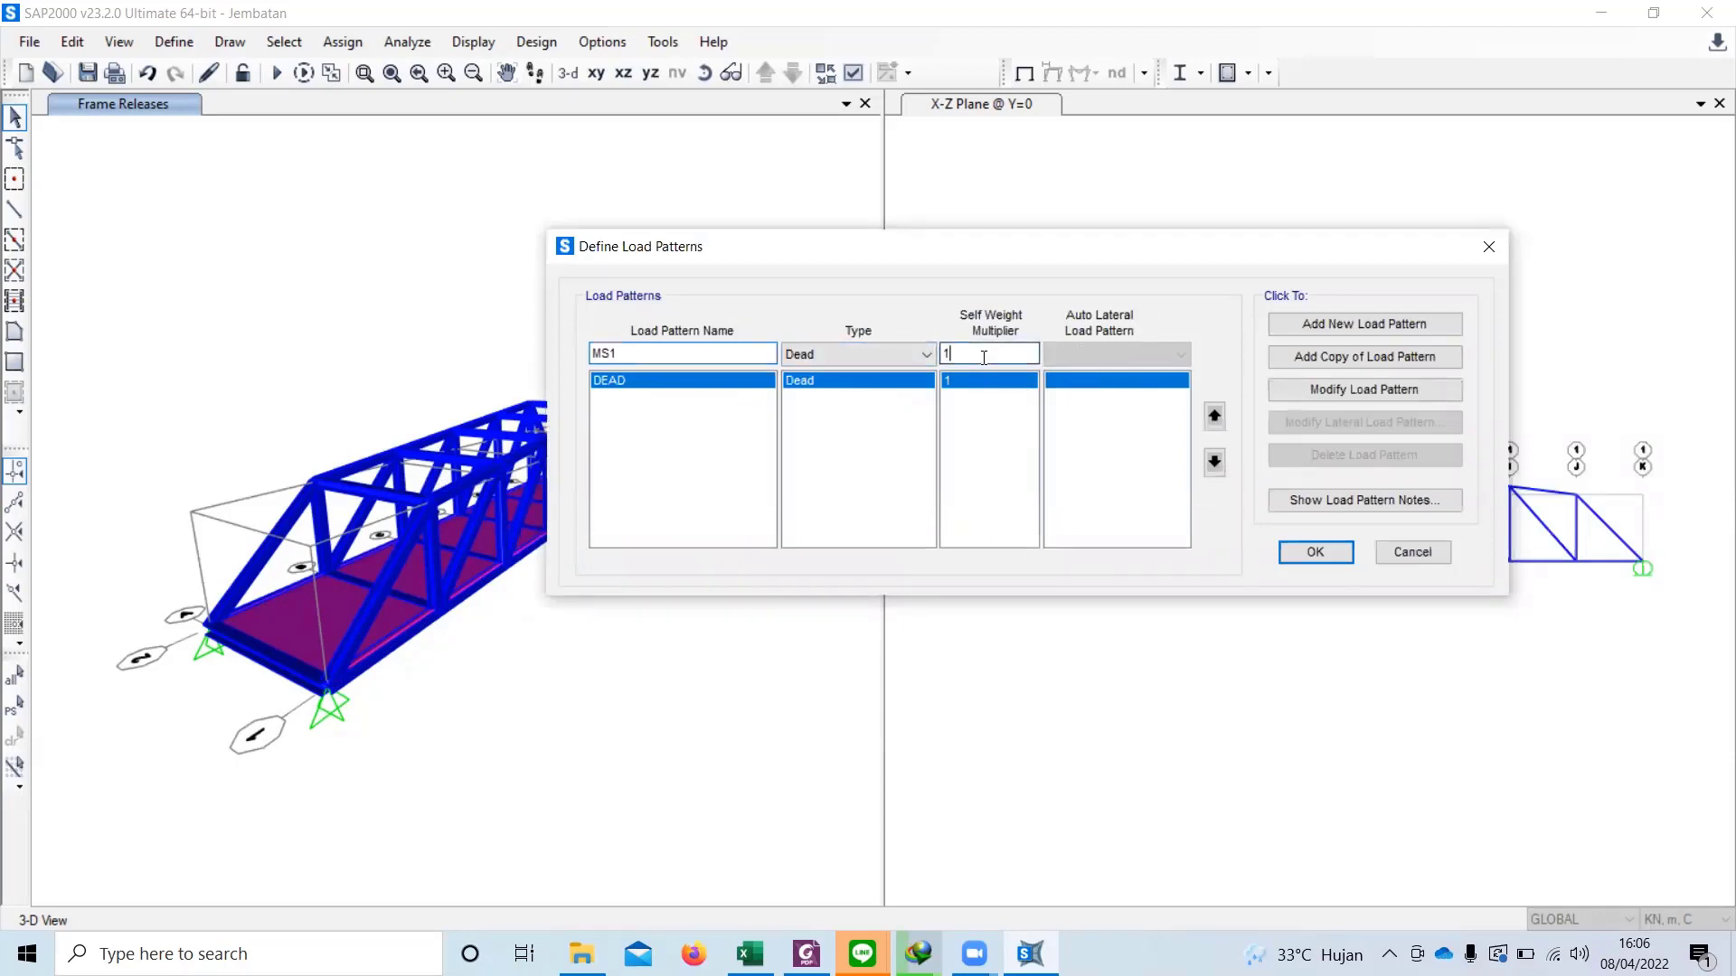
{"action": "left_click", "coordinate": [1309, 389]}
Step: Add a load pattern named MS2 of type Dead with a self weight multiplier of 0
{"action": "left_click", "coordinate": [685, 353]}
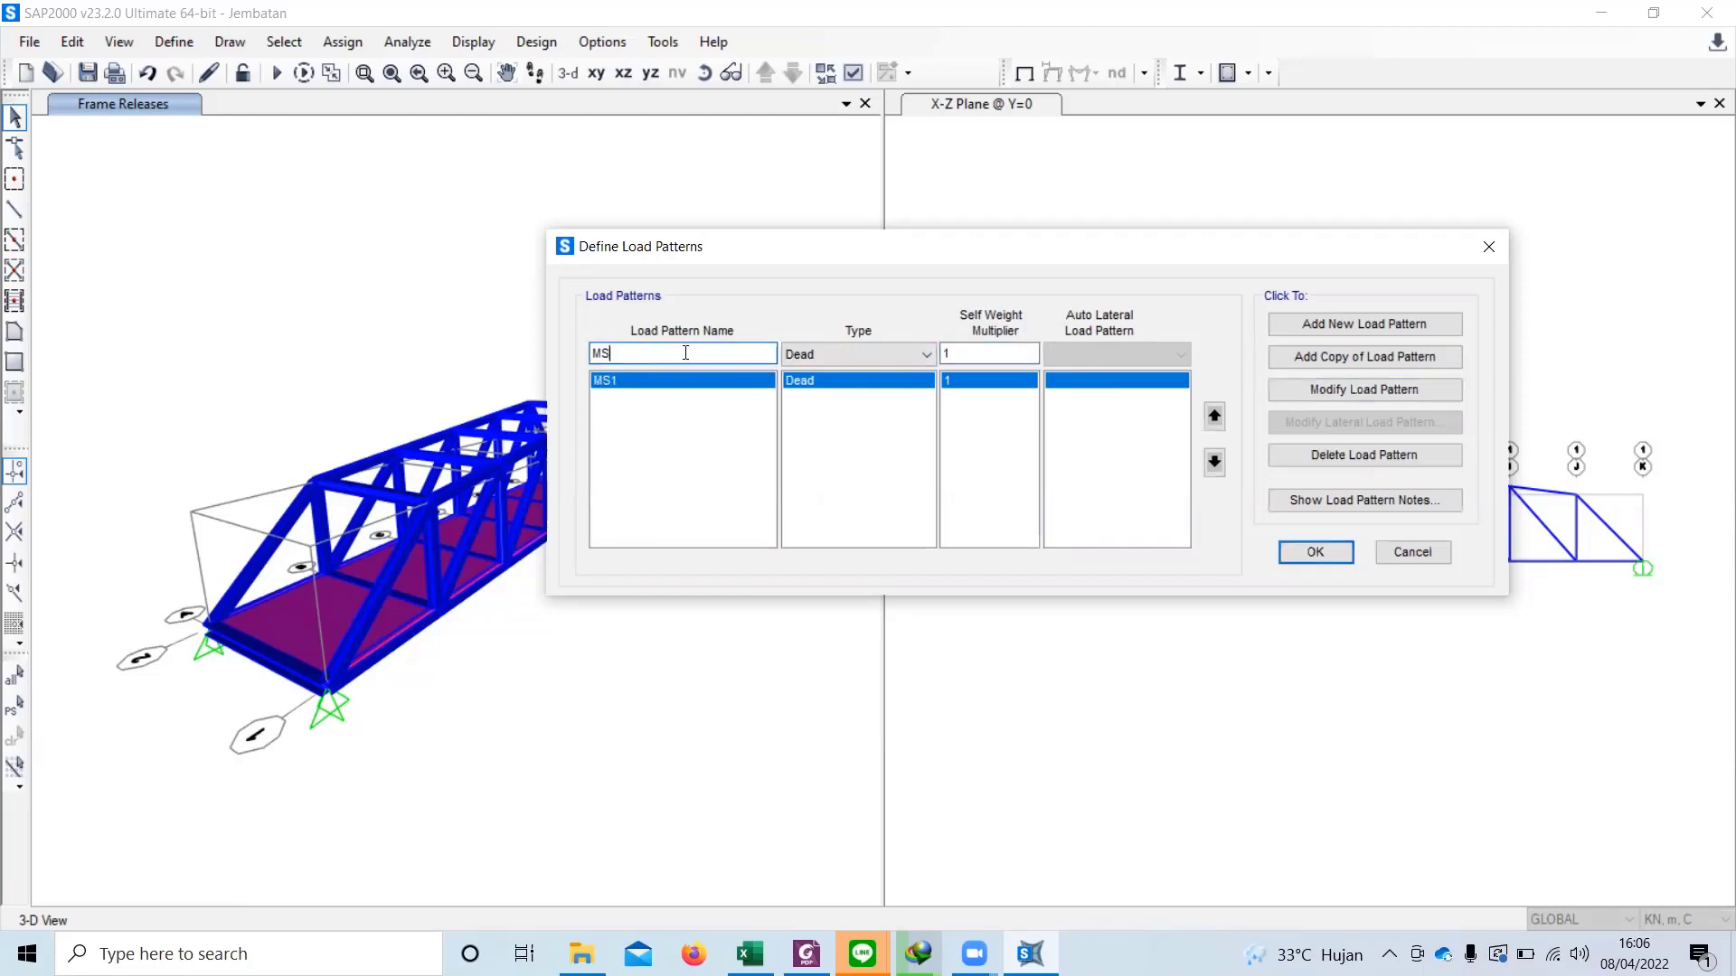
{"action": "type", "text": "2"}
{"action": "left_click_drag", "start_coordinate": [780, 253], "coordinate": [920, 223]}
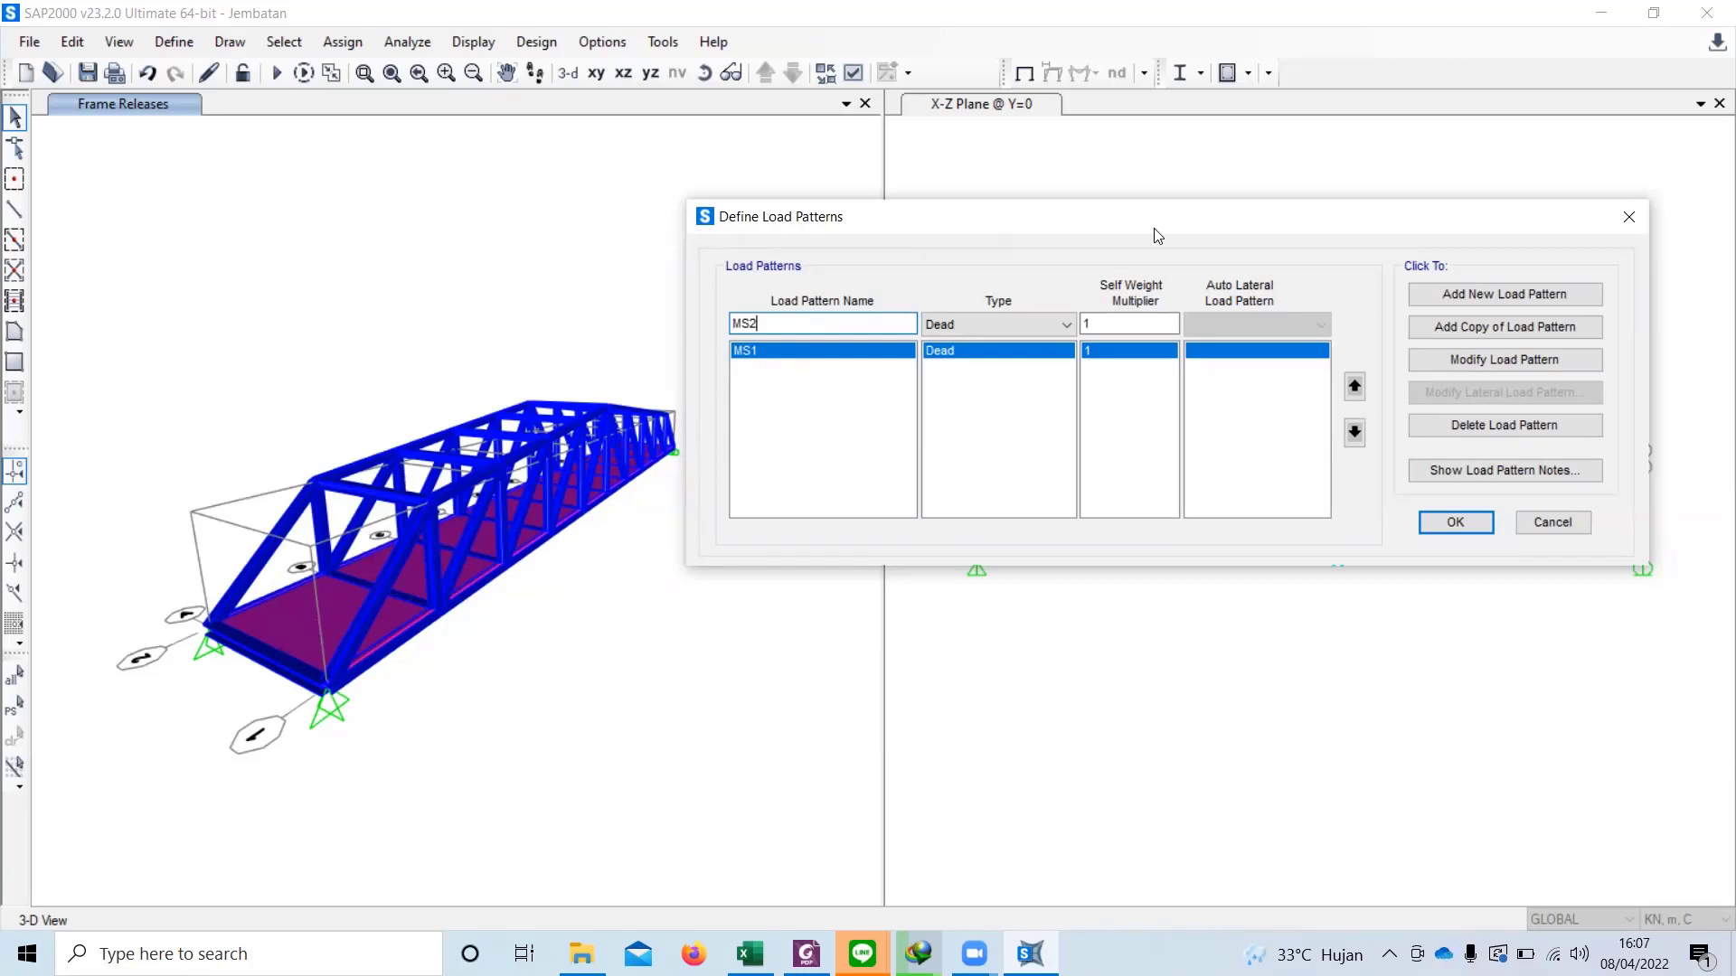
{"action": "left_click", "coordinate": [1110, 322]}
{"action": "left_click_drag", "start_coordinate": [1067, 335], "coordinate": [1059, 330]}
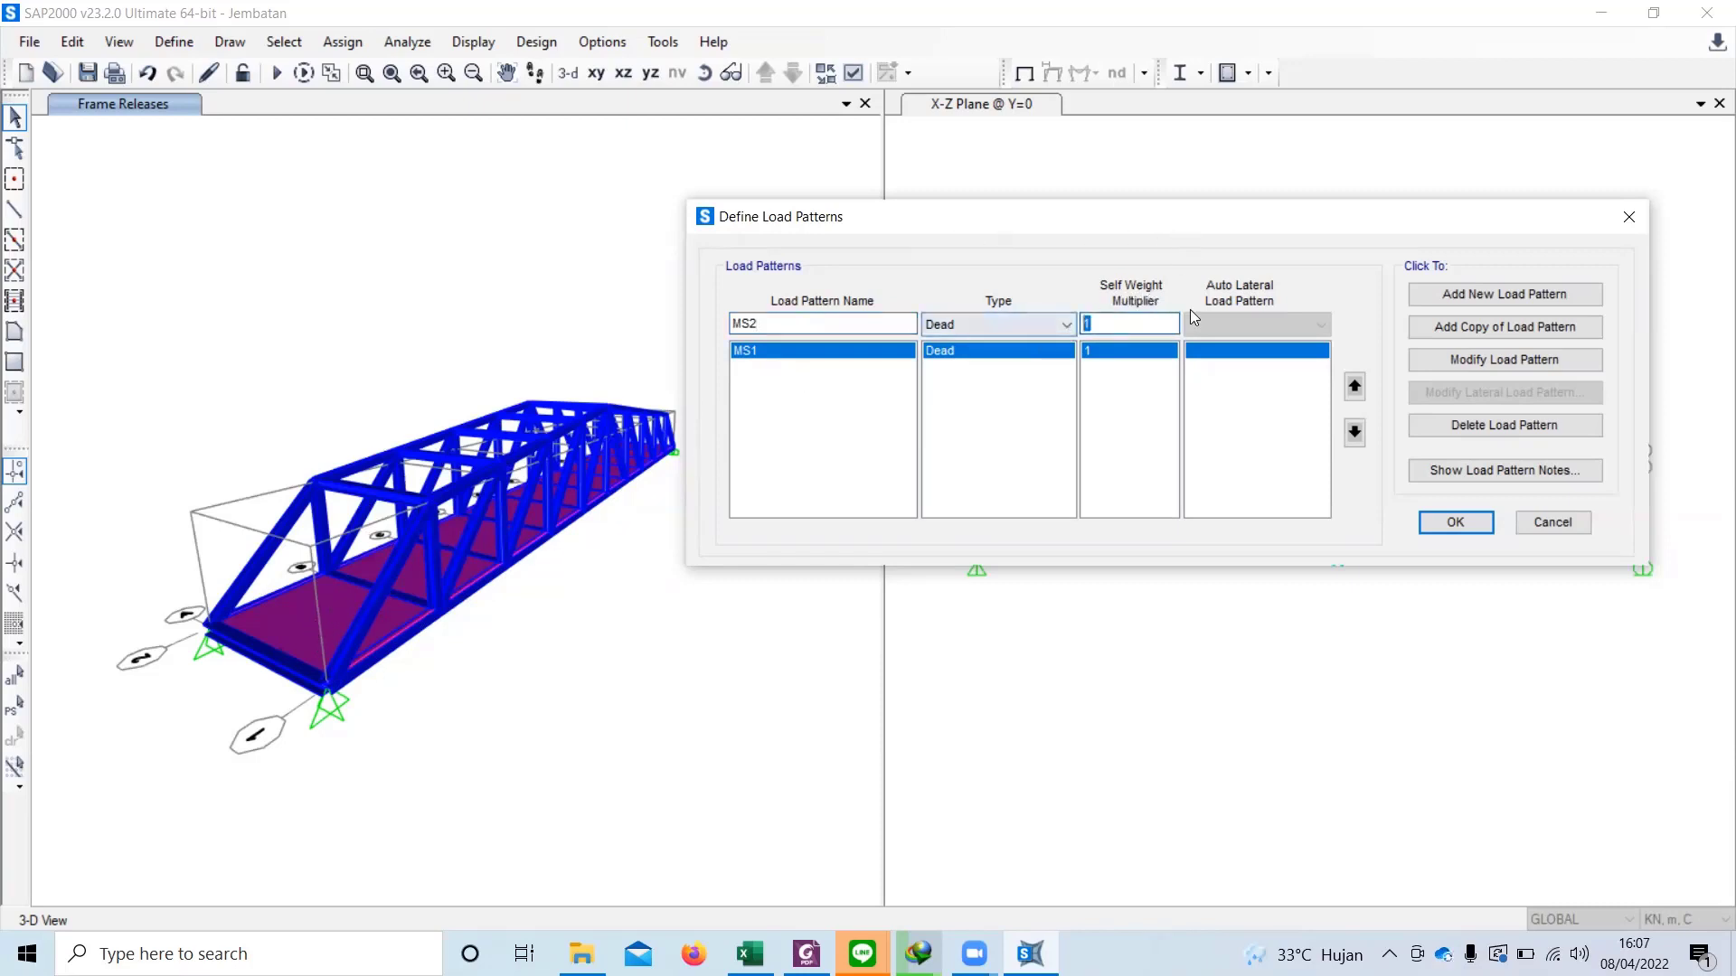
{"action": "type", "text": "0"}
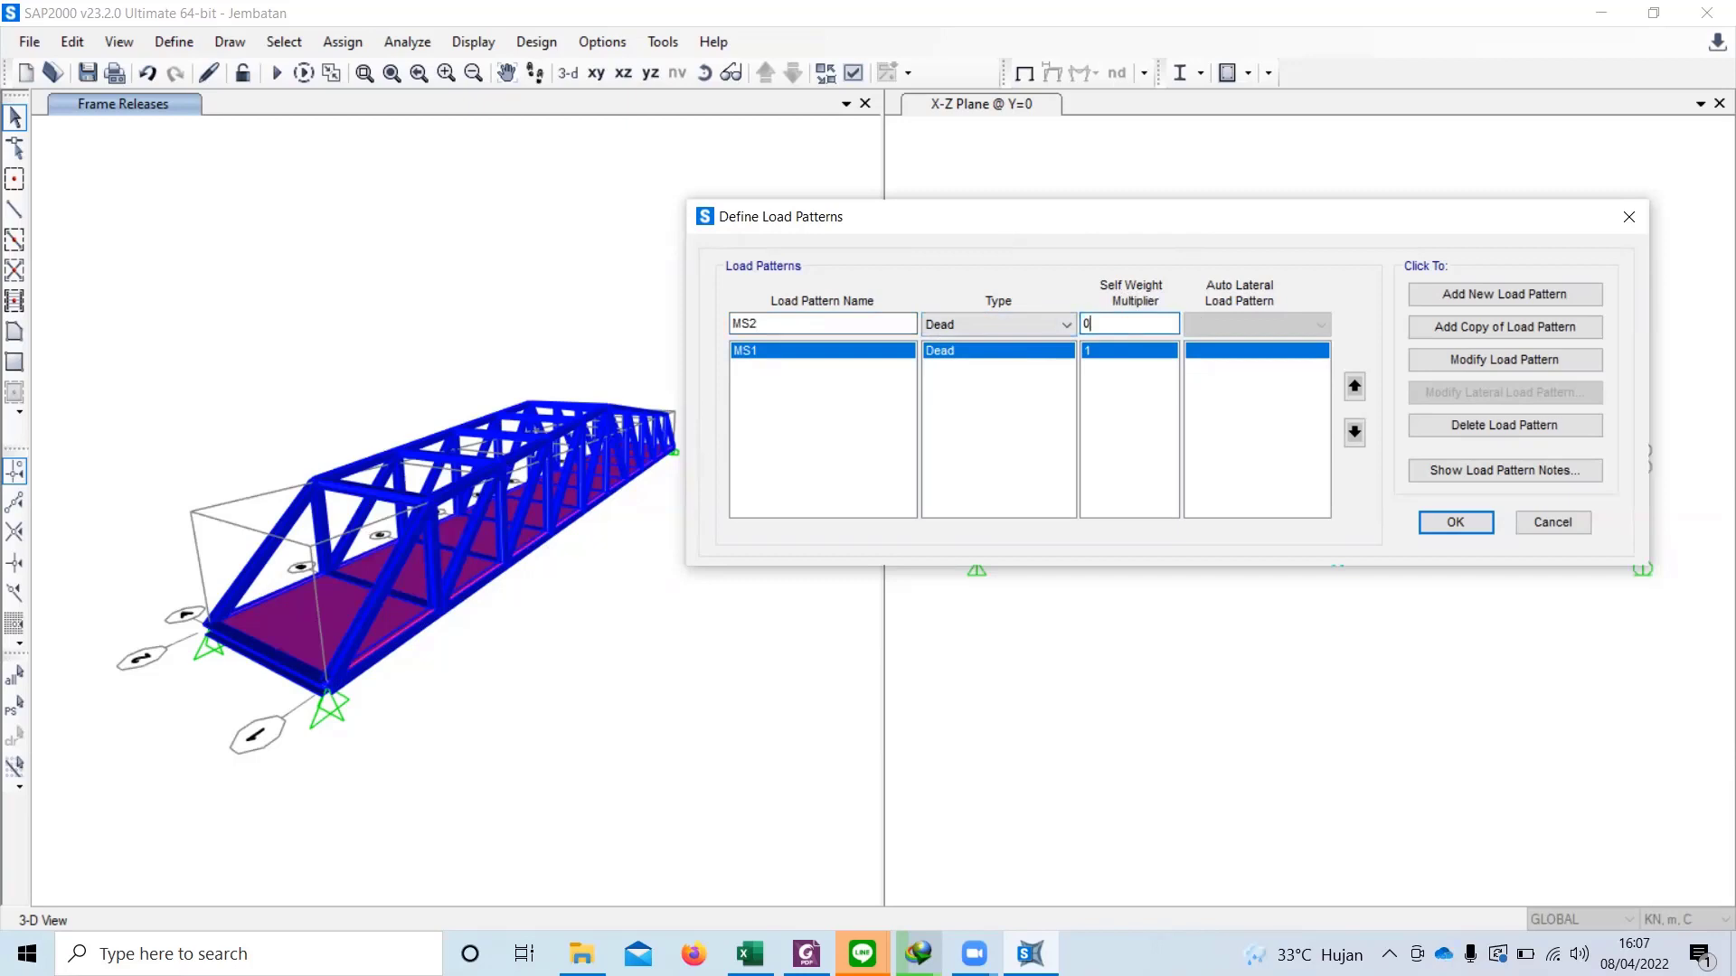
{"action": "left_click", "coordinate": [1439, 301]}
Step: Enter MA as the name for another load pattern and set its type to Super Dead
{"action": "left_click_drag", "start_coordinate": [767, 324], "coordinate": [706, 338]}
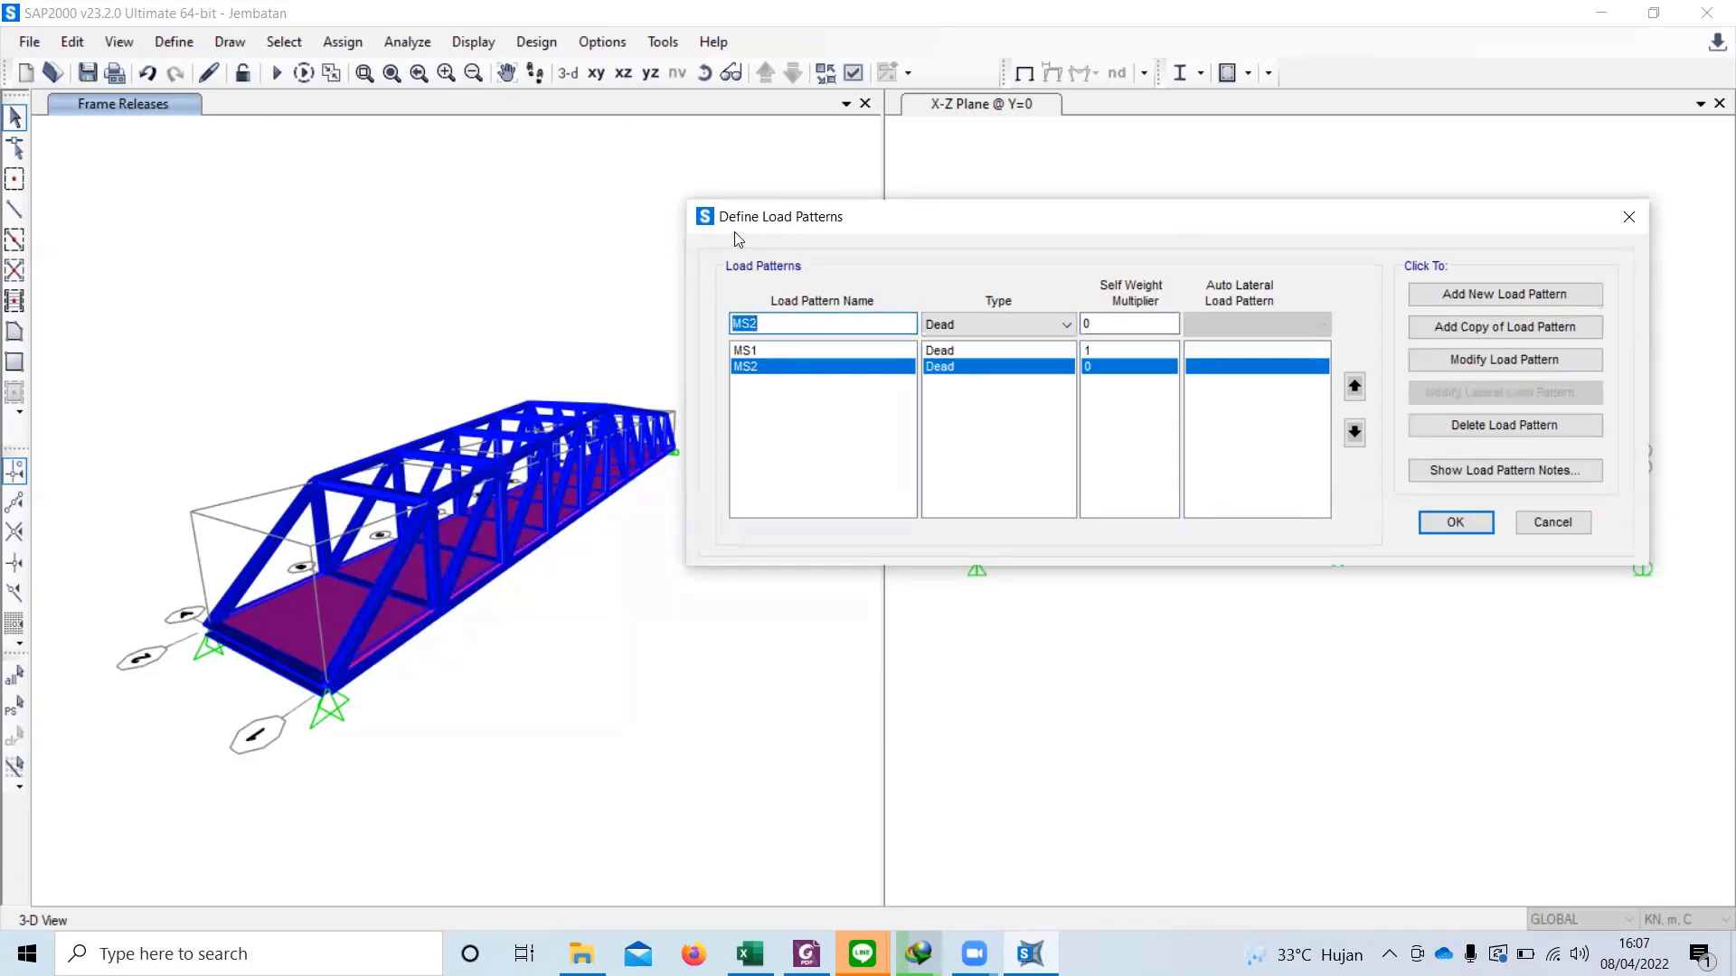
{"action": "type", "text": "MA"}
{"action": "left_click", "coordinate": [935, 326]}
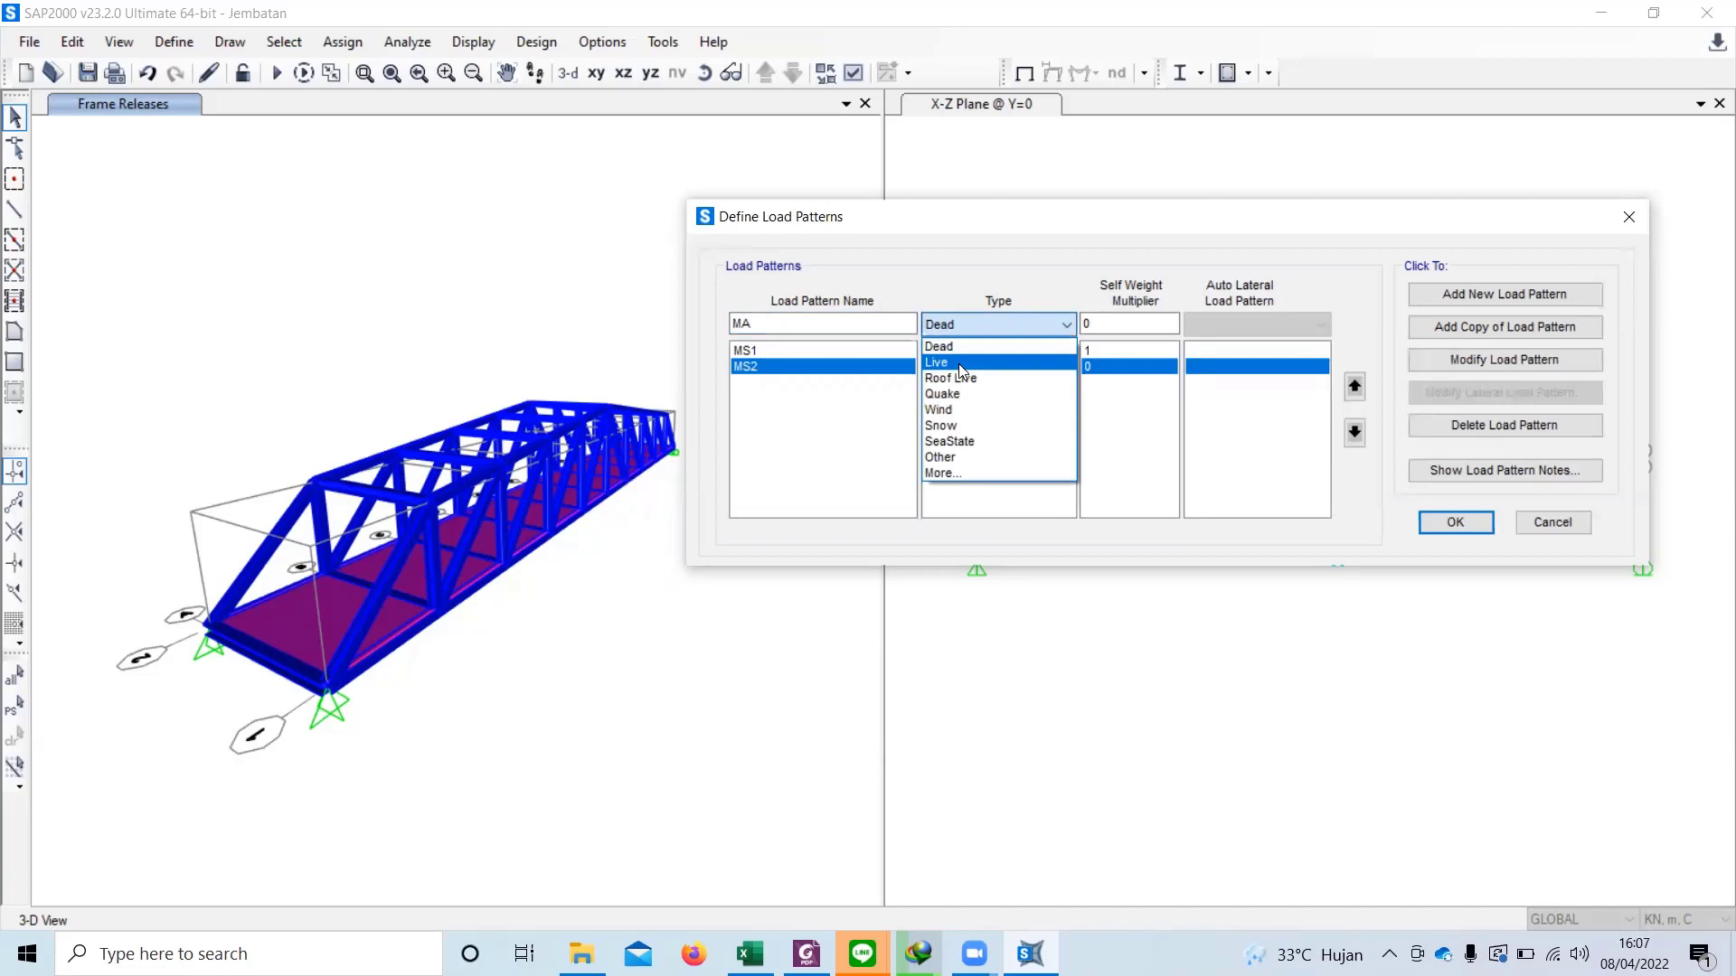
{"action": "left_click", "coordinate": [958, 364]}
{"action": "left_click", "coordinate": [932, 331]}
{"action": "left_click", "coordinate": [973, 342]}
{"action": "left_click", "coordinate": [995, 324]}
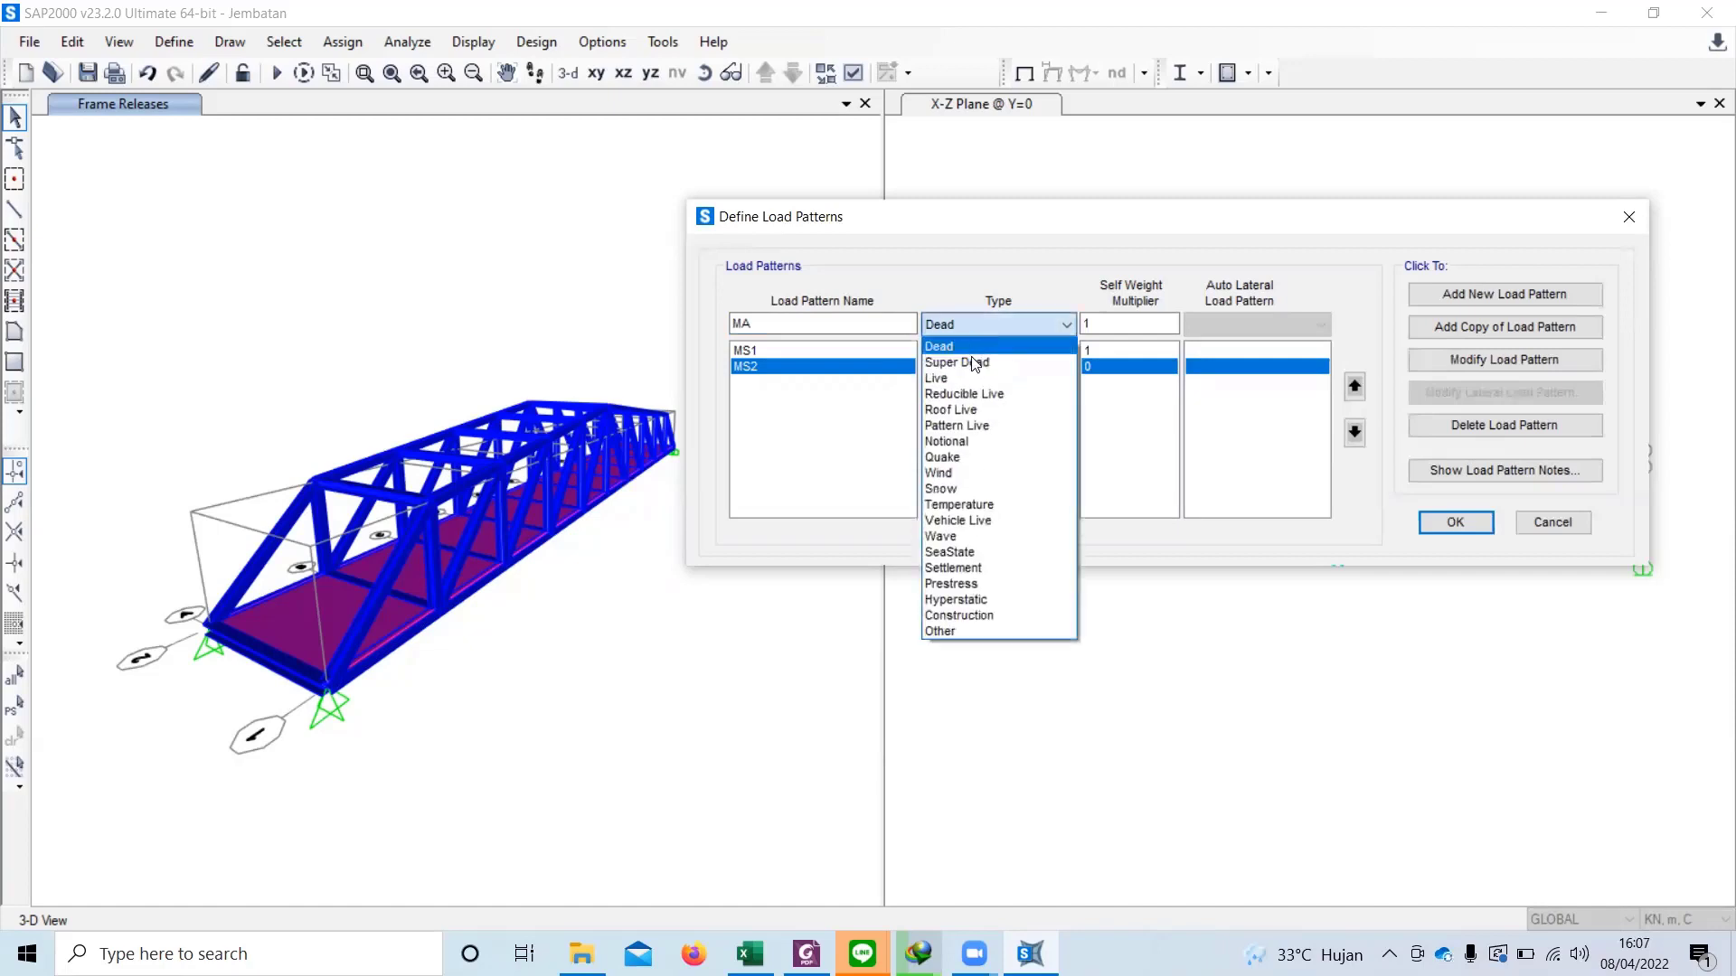
{"action": "left_click", "coordinate": [958, 357]}
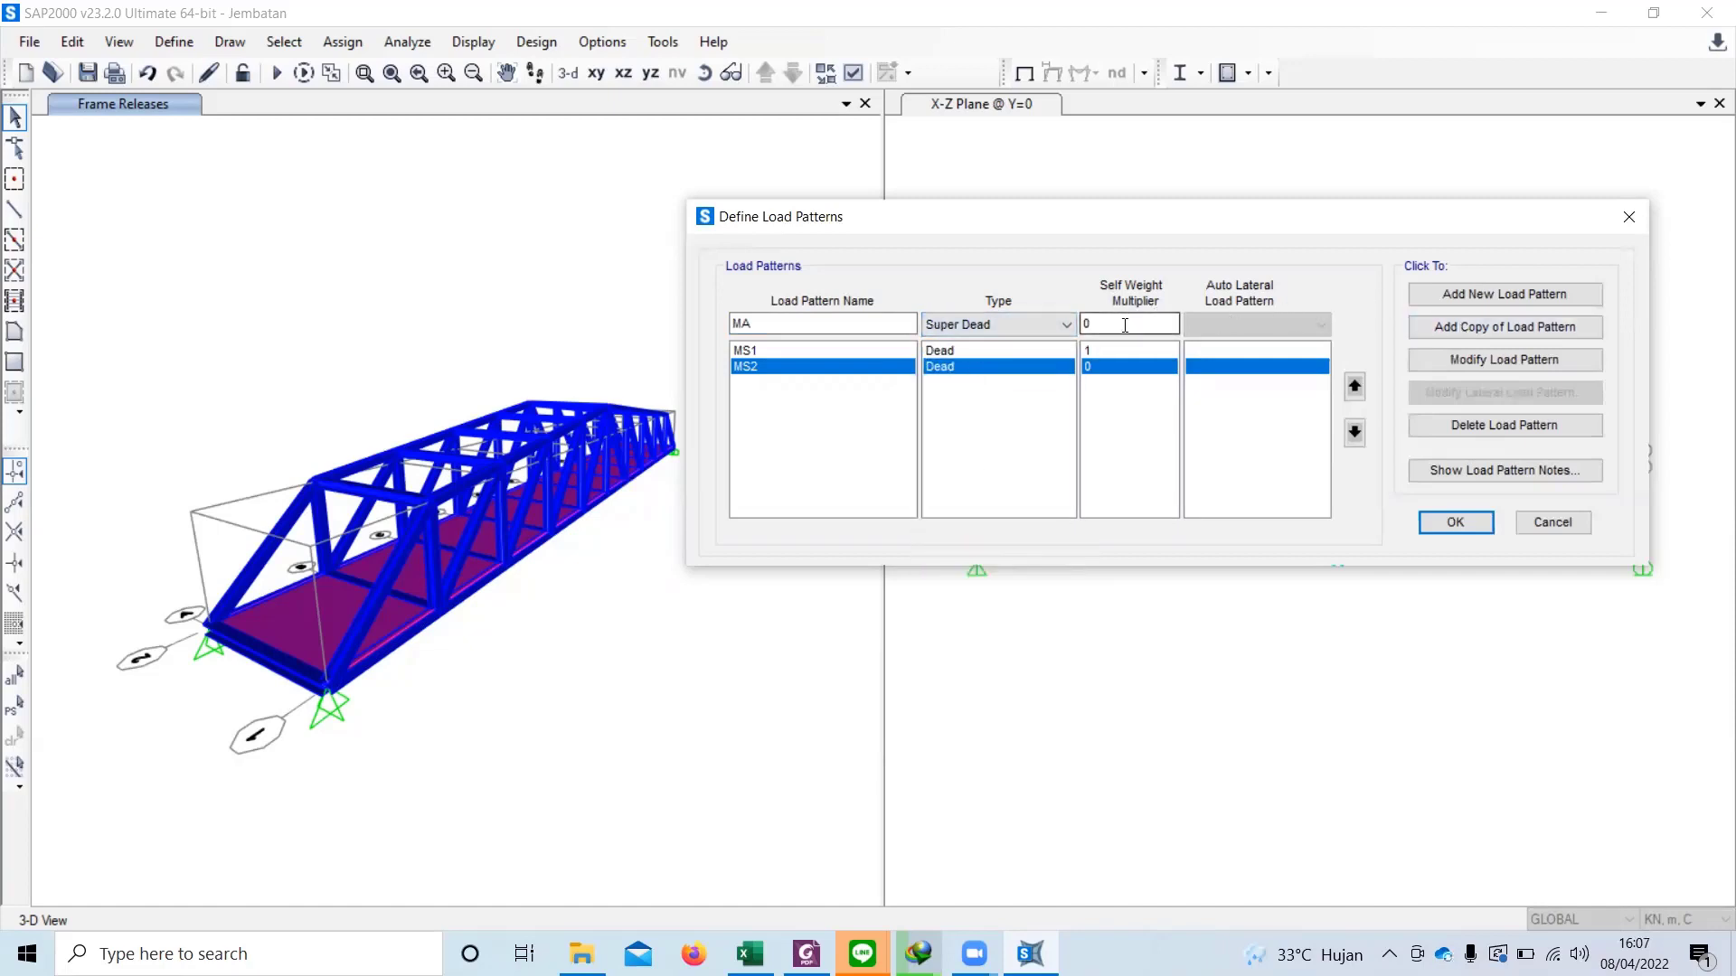
{"action": "left_click", "coordinate": [821, 315]}
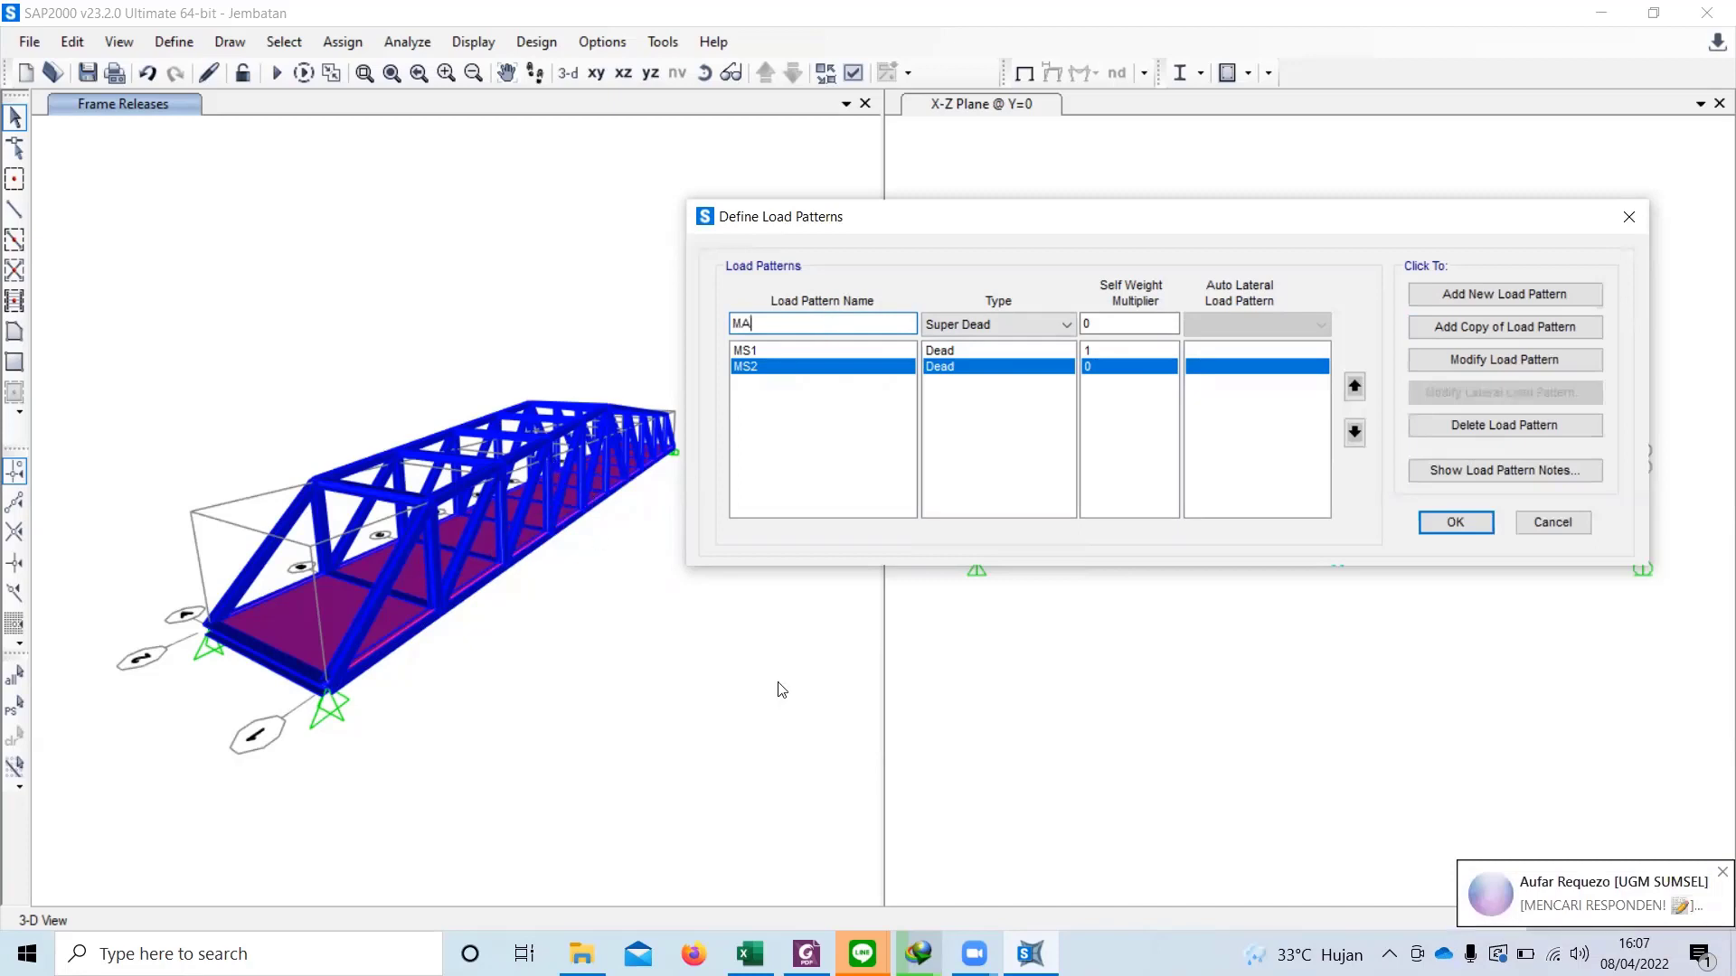
Step: Switch to the SNI 1725 2016 PDF in Foxit PhantomPDF and read section 7.3.1 on the permitted resurfacing thickness
{"action": "left_click", "coordinate": [806, 954]}
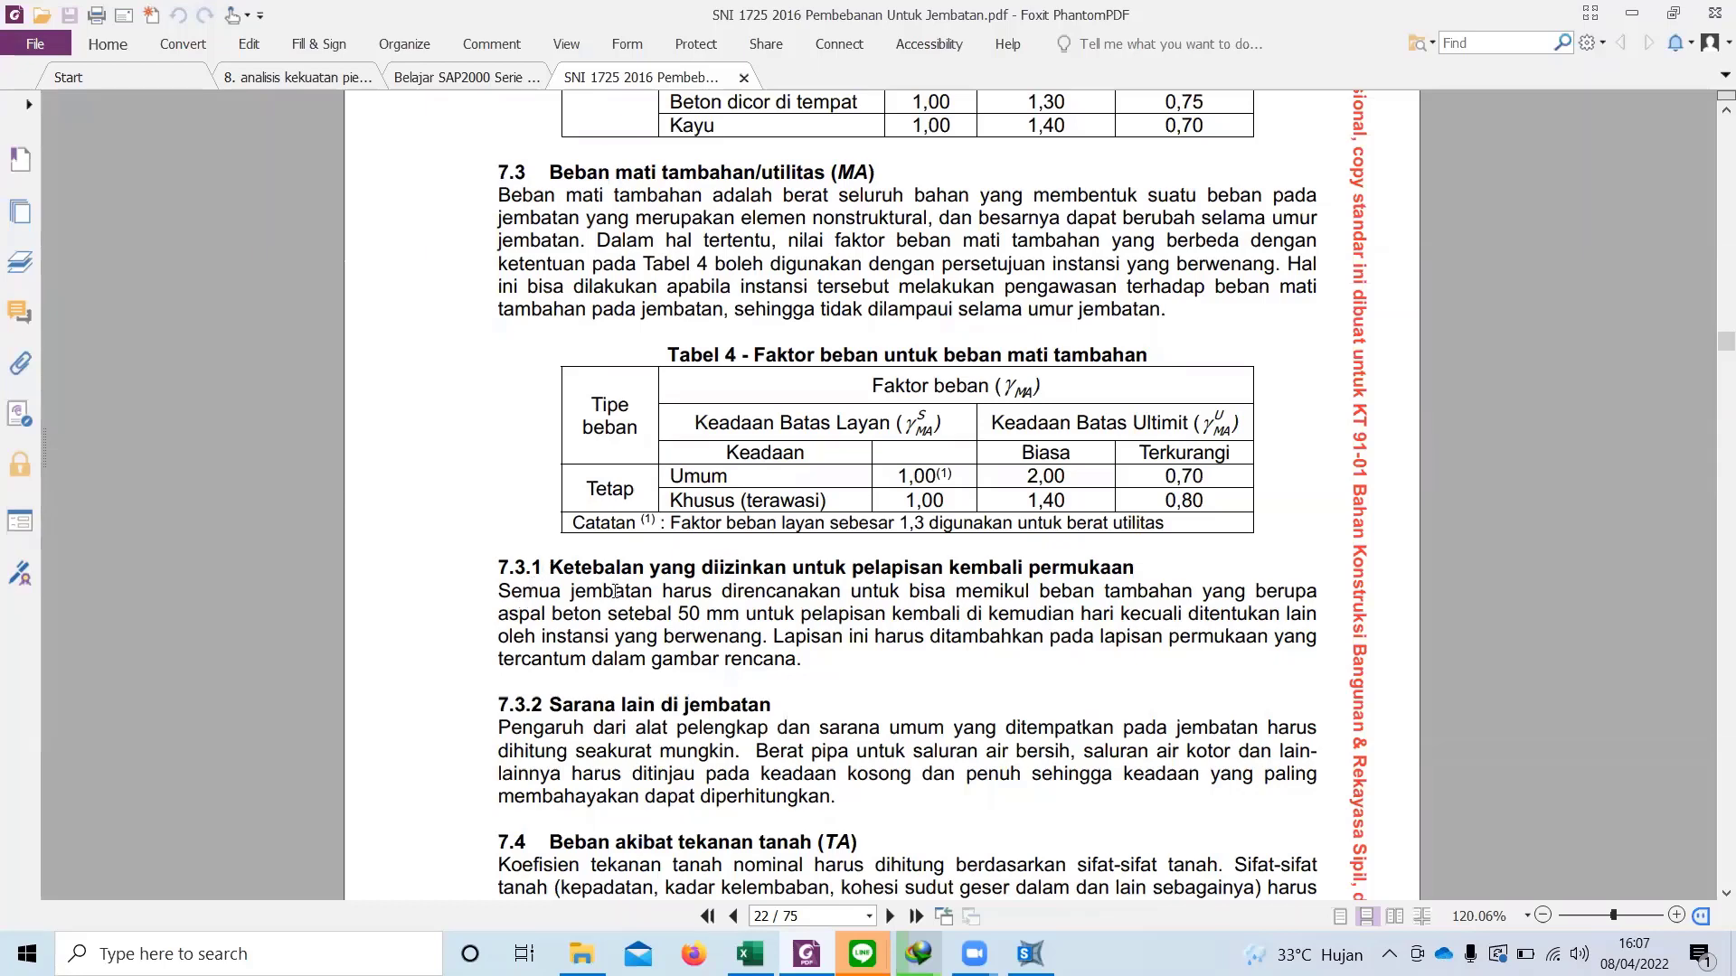
{"action": "left_click_drag", "start_coordinate": [755, 593], "coordinate": [1284, 597]}
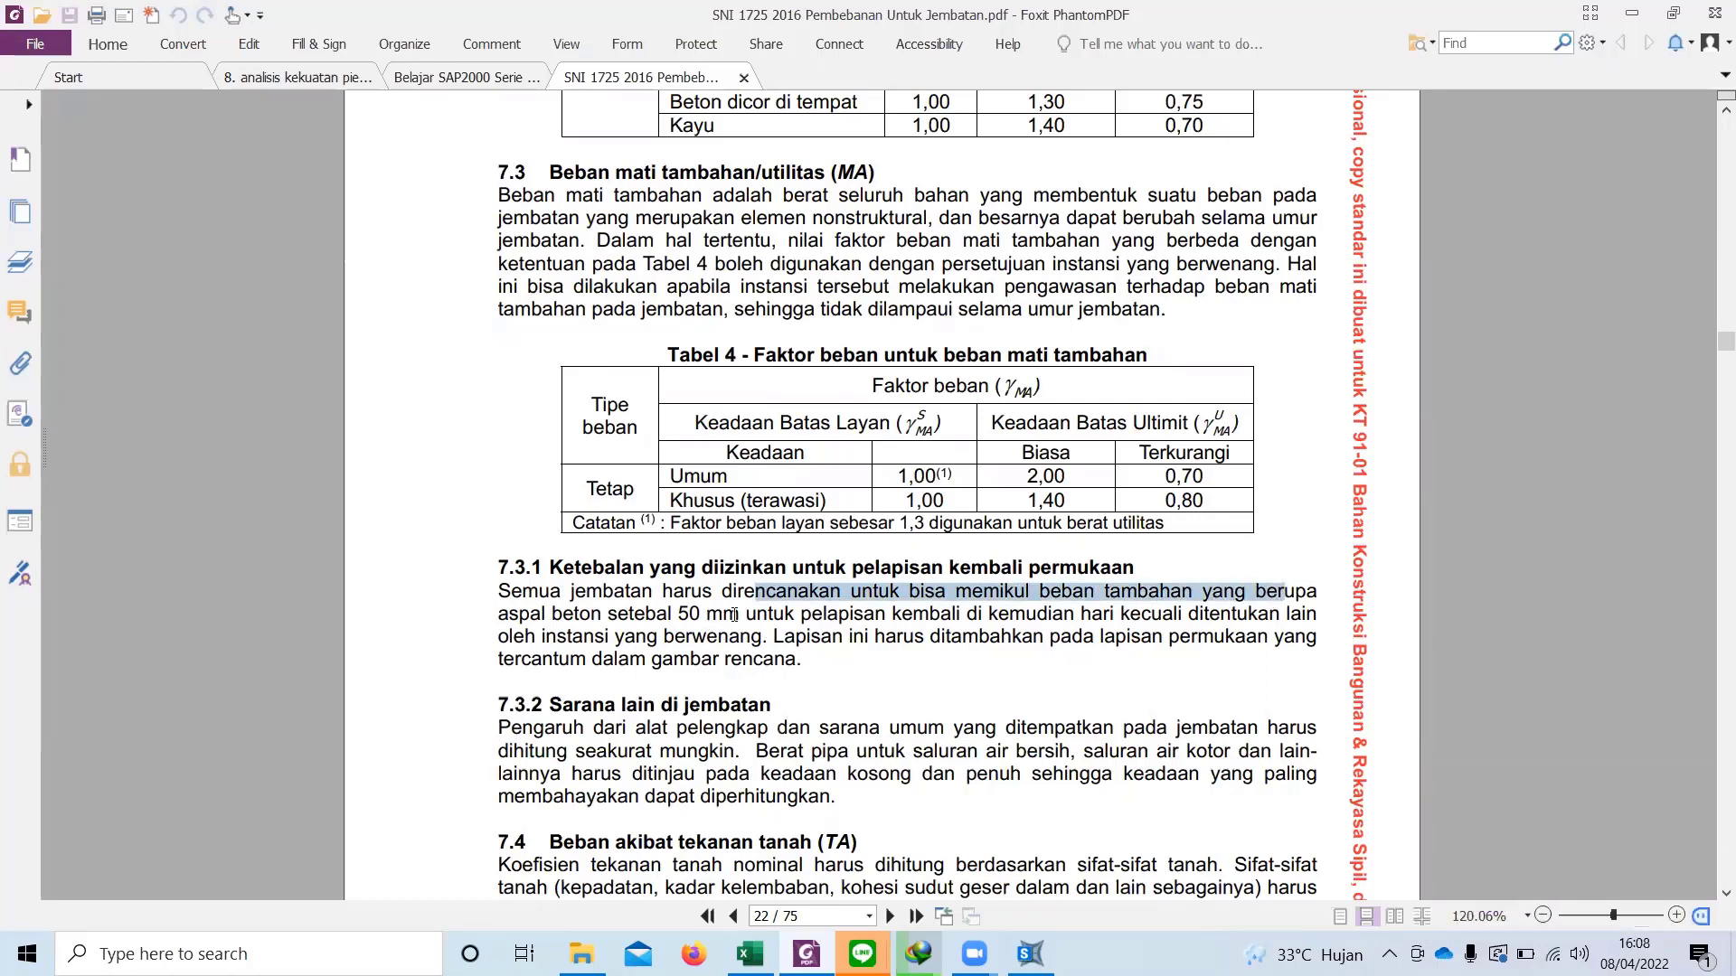
{"action": "left_click_drag", "start_coordinate": [767, 615], "coordinate": [1094, 615]}
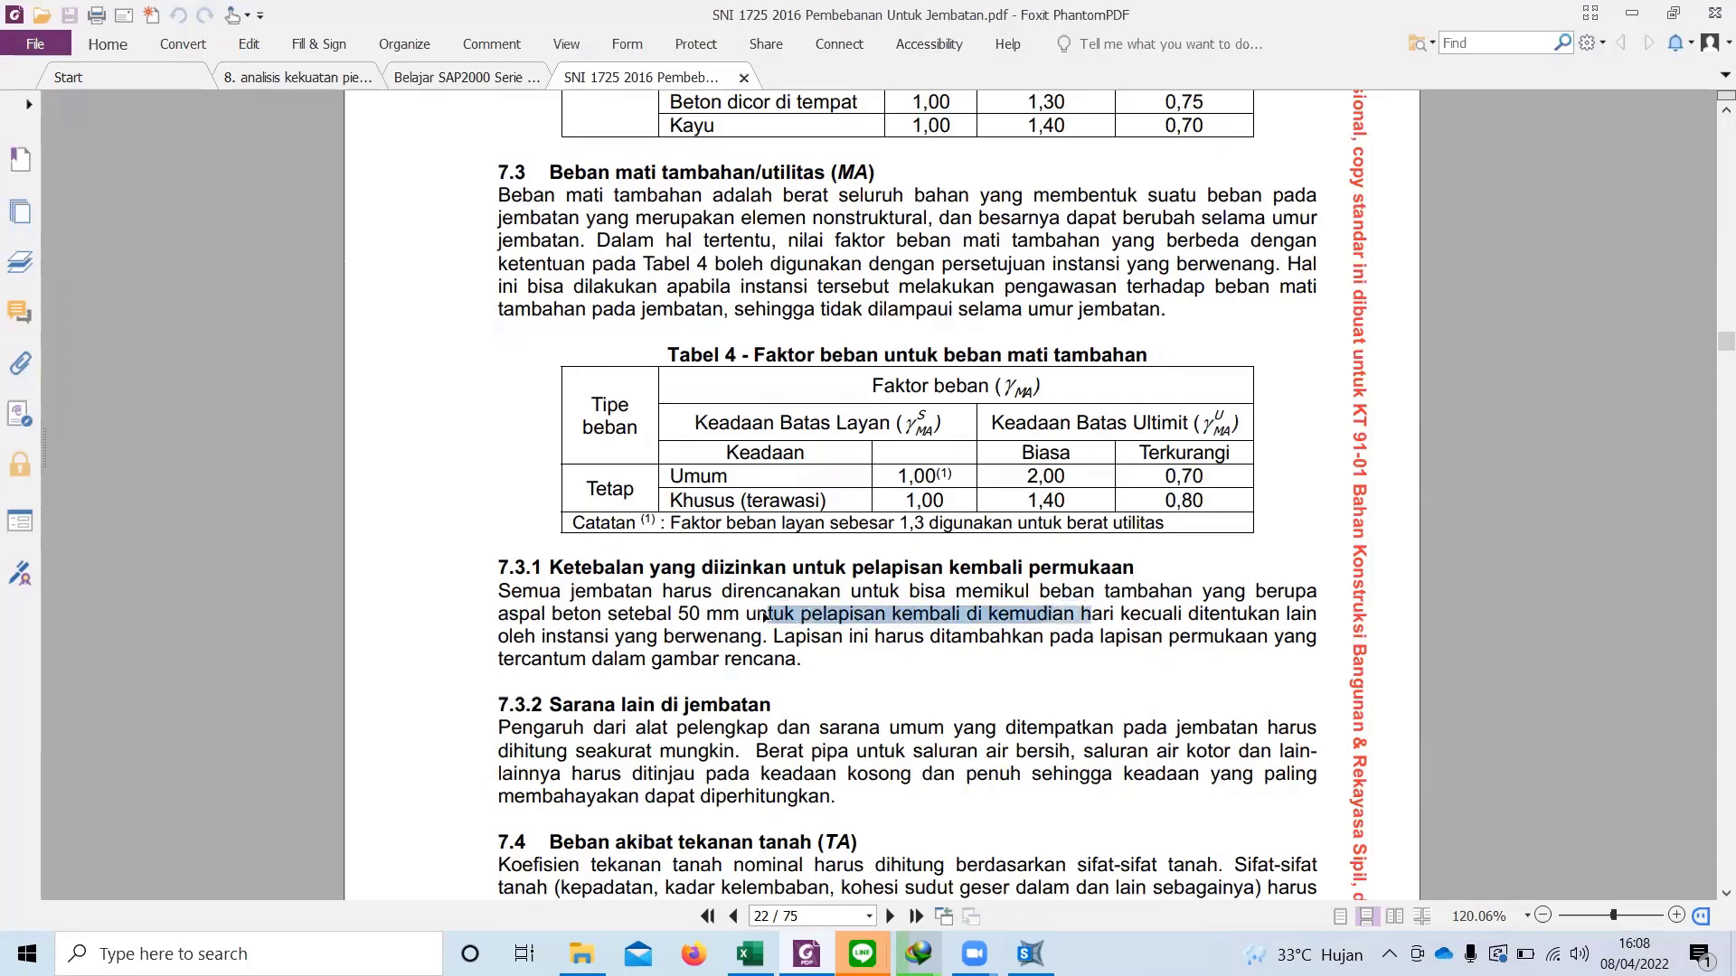
{"action": "left_click", "coordinate": [703, 615]}
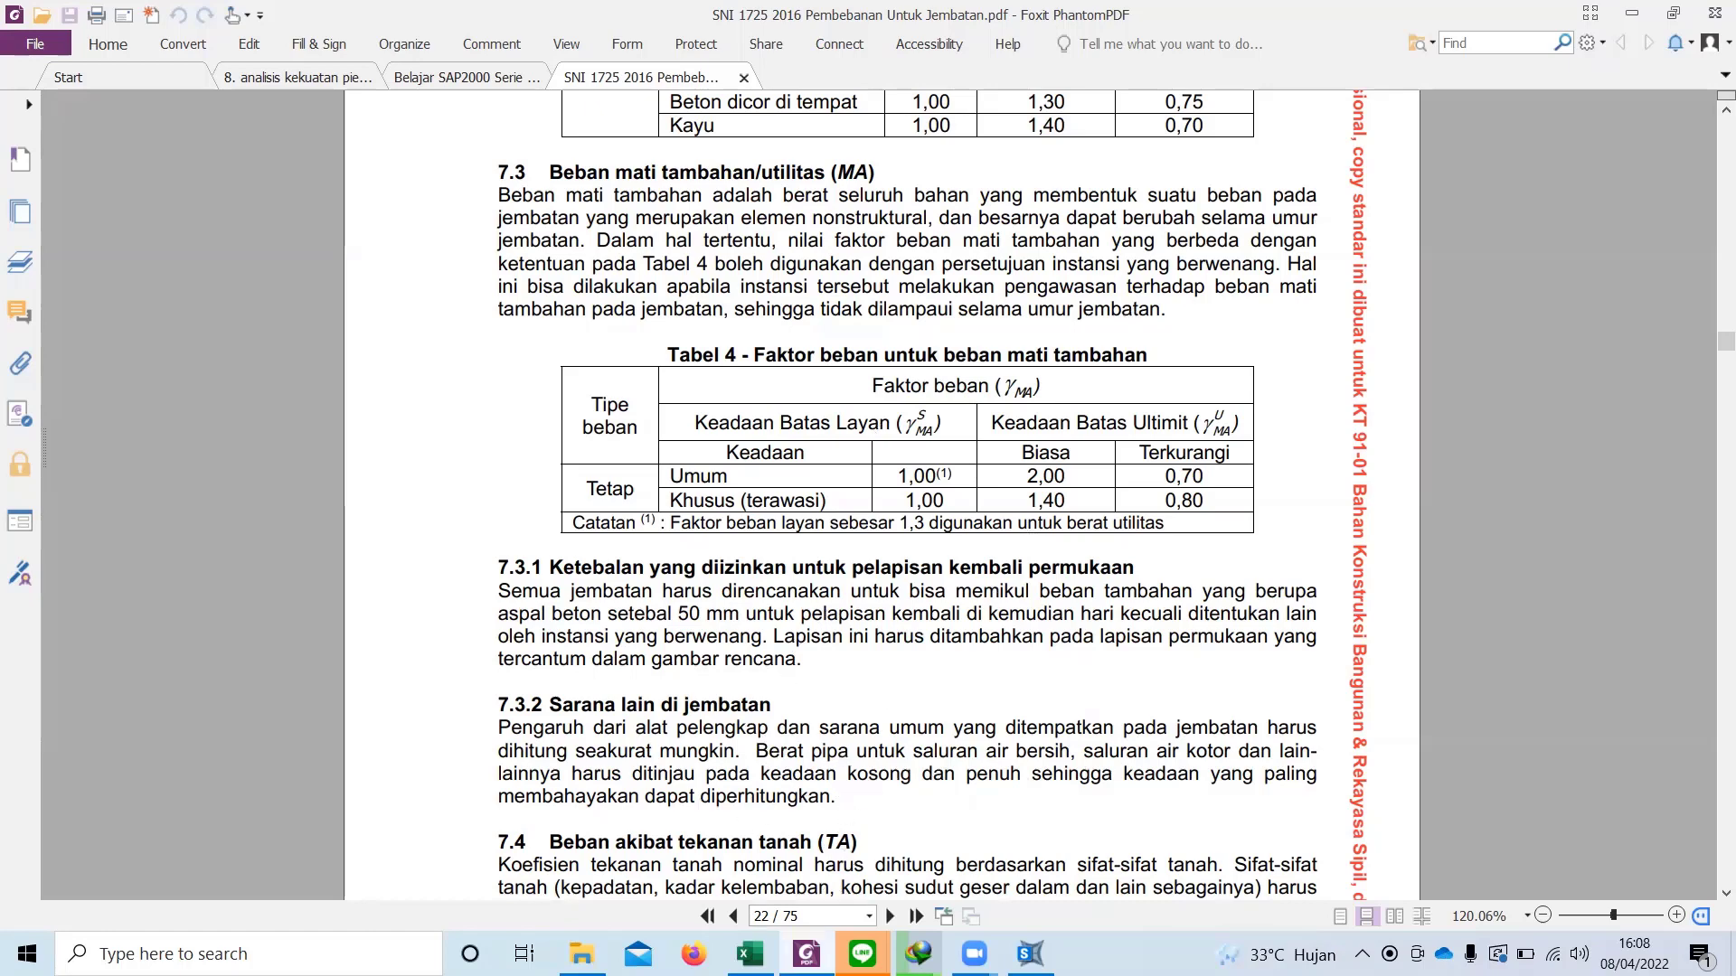
Step: Return to SAP2000 and add the prepared MA load pattern with type Super Dead to the list
{"action": "left_click", "coordinate": [1029, 952]}
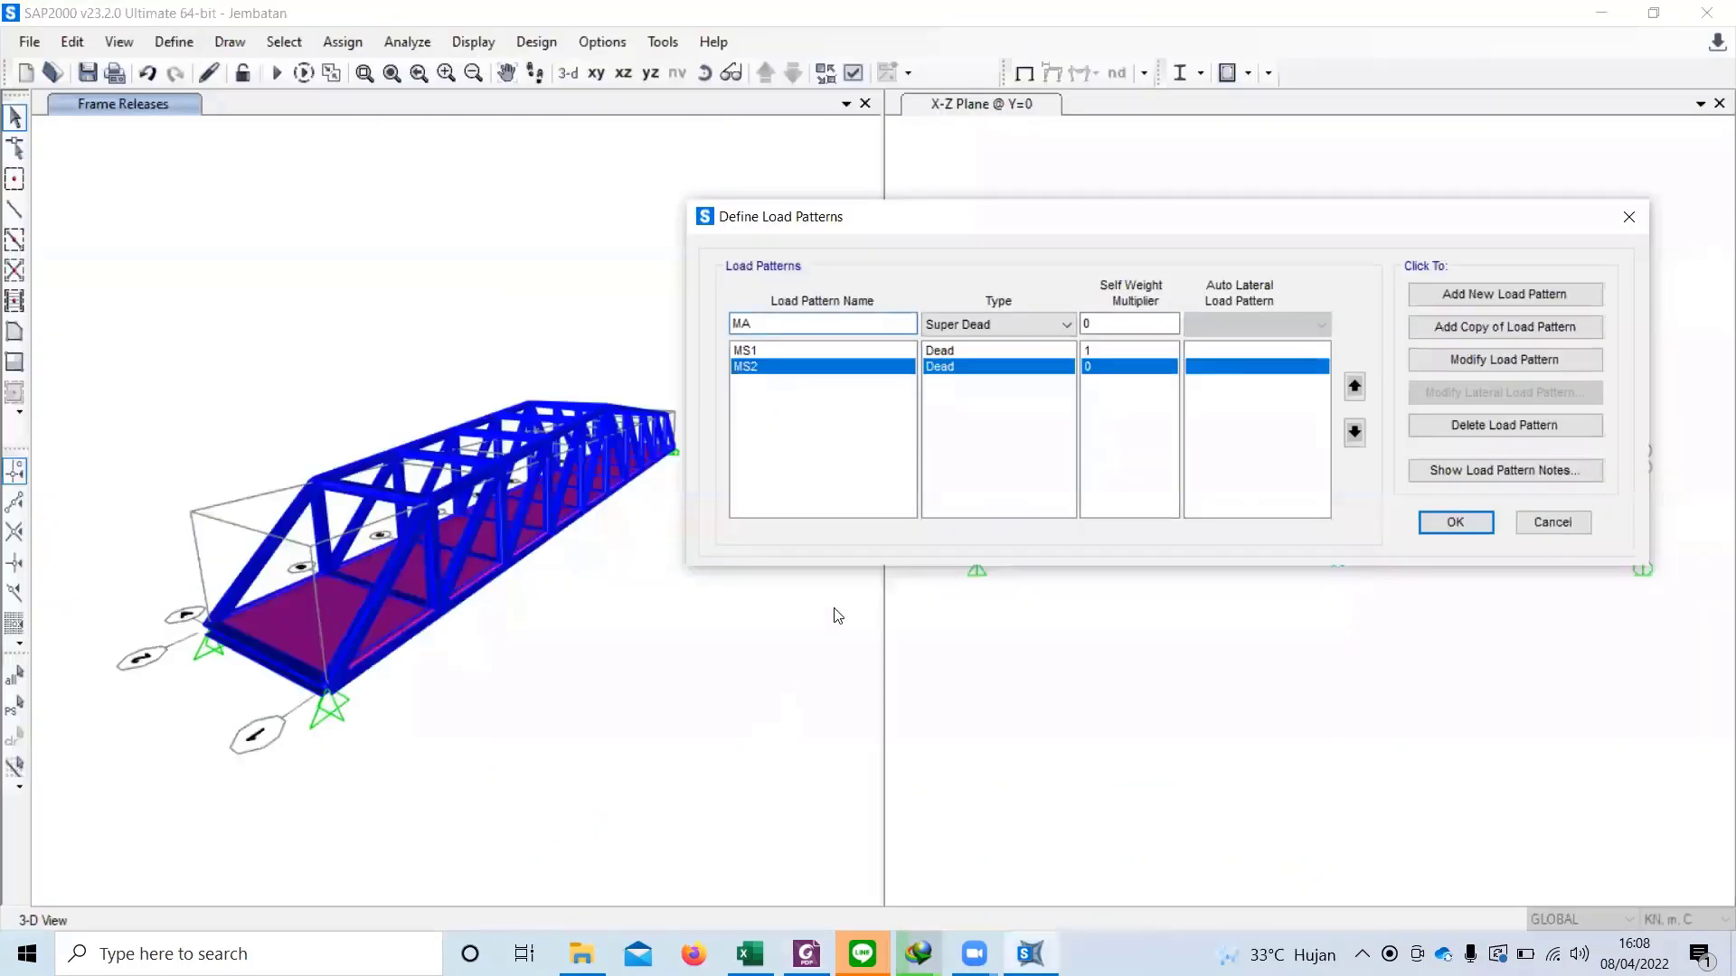
{"action": "left_click", "coordinate": [994, 323]}
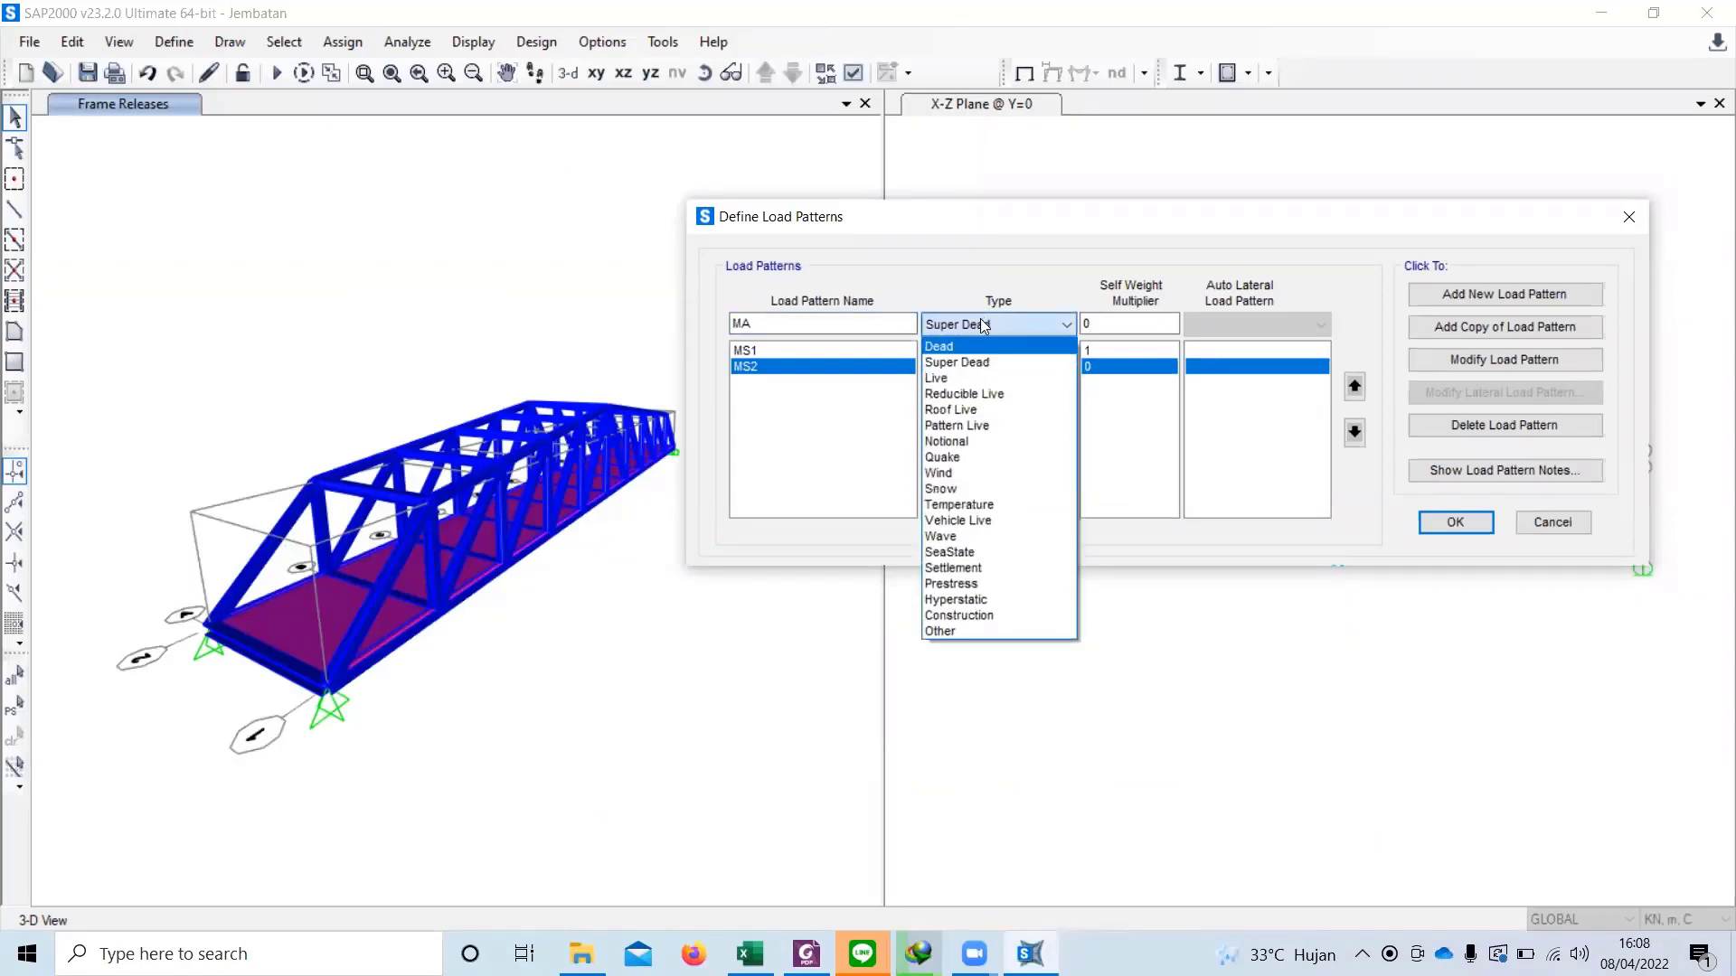
{"action": "left_click", "coordinate": [983, 321]}
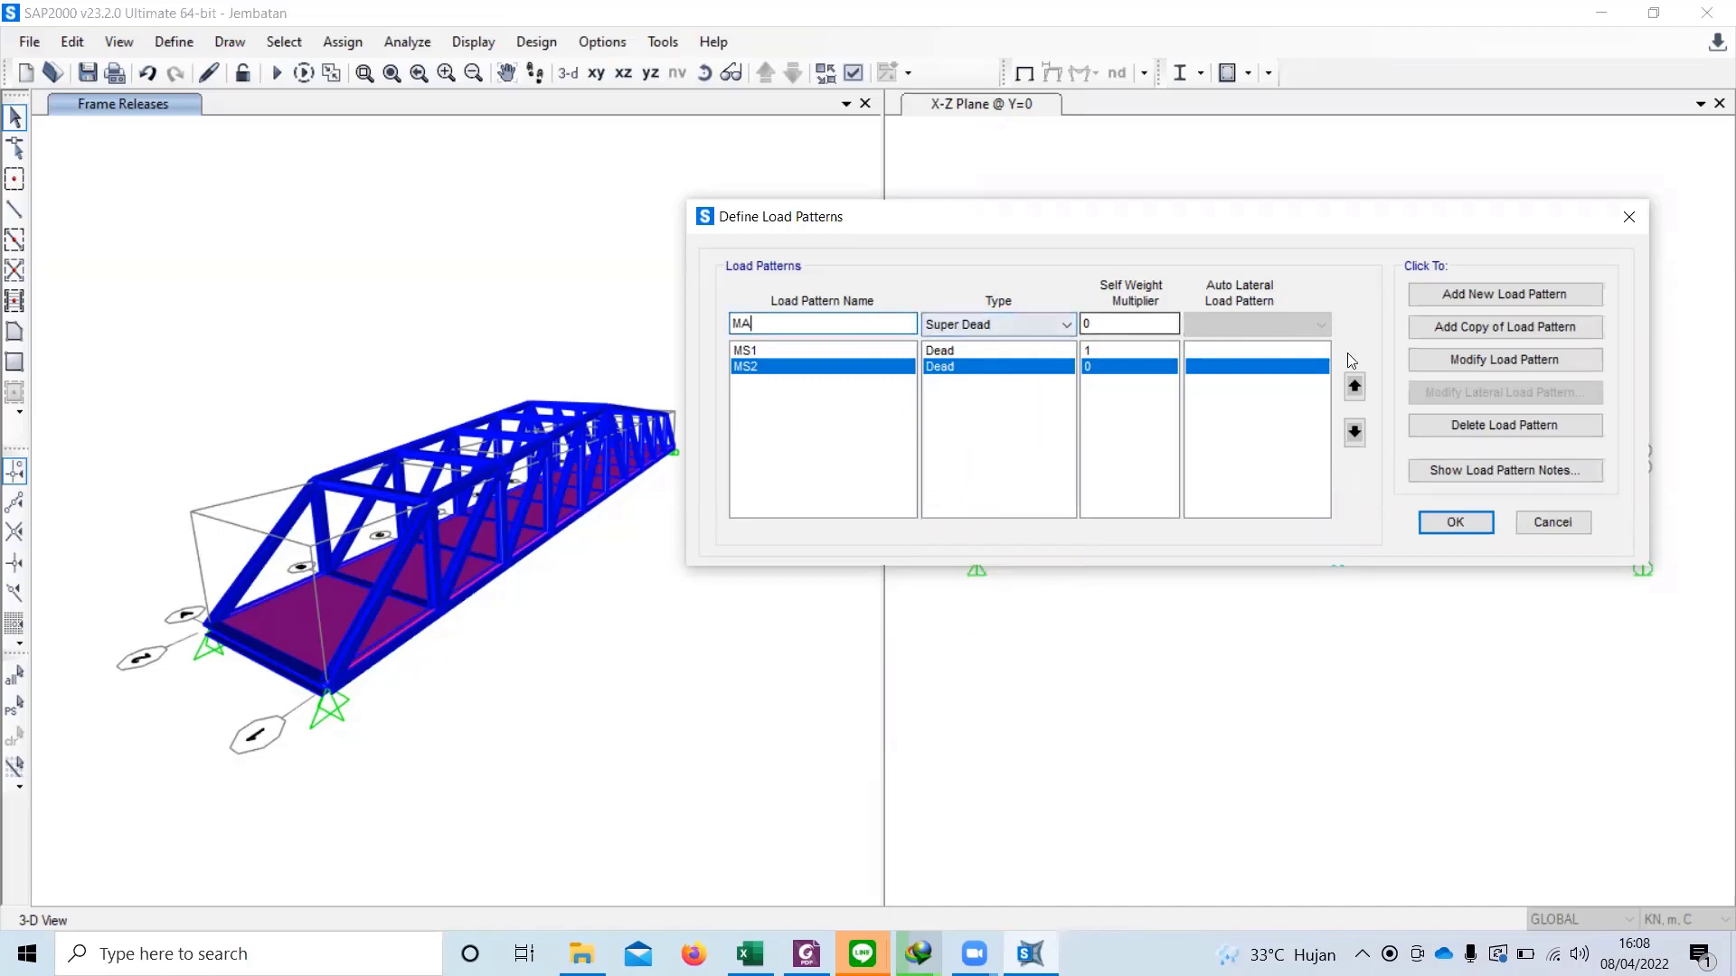
{"action": "left_click", "coordinate": [1454, 298]}
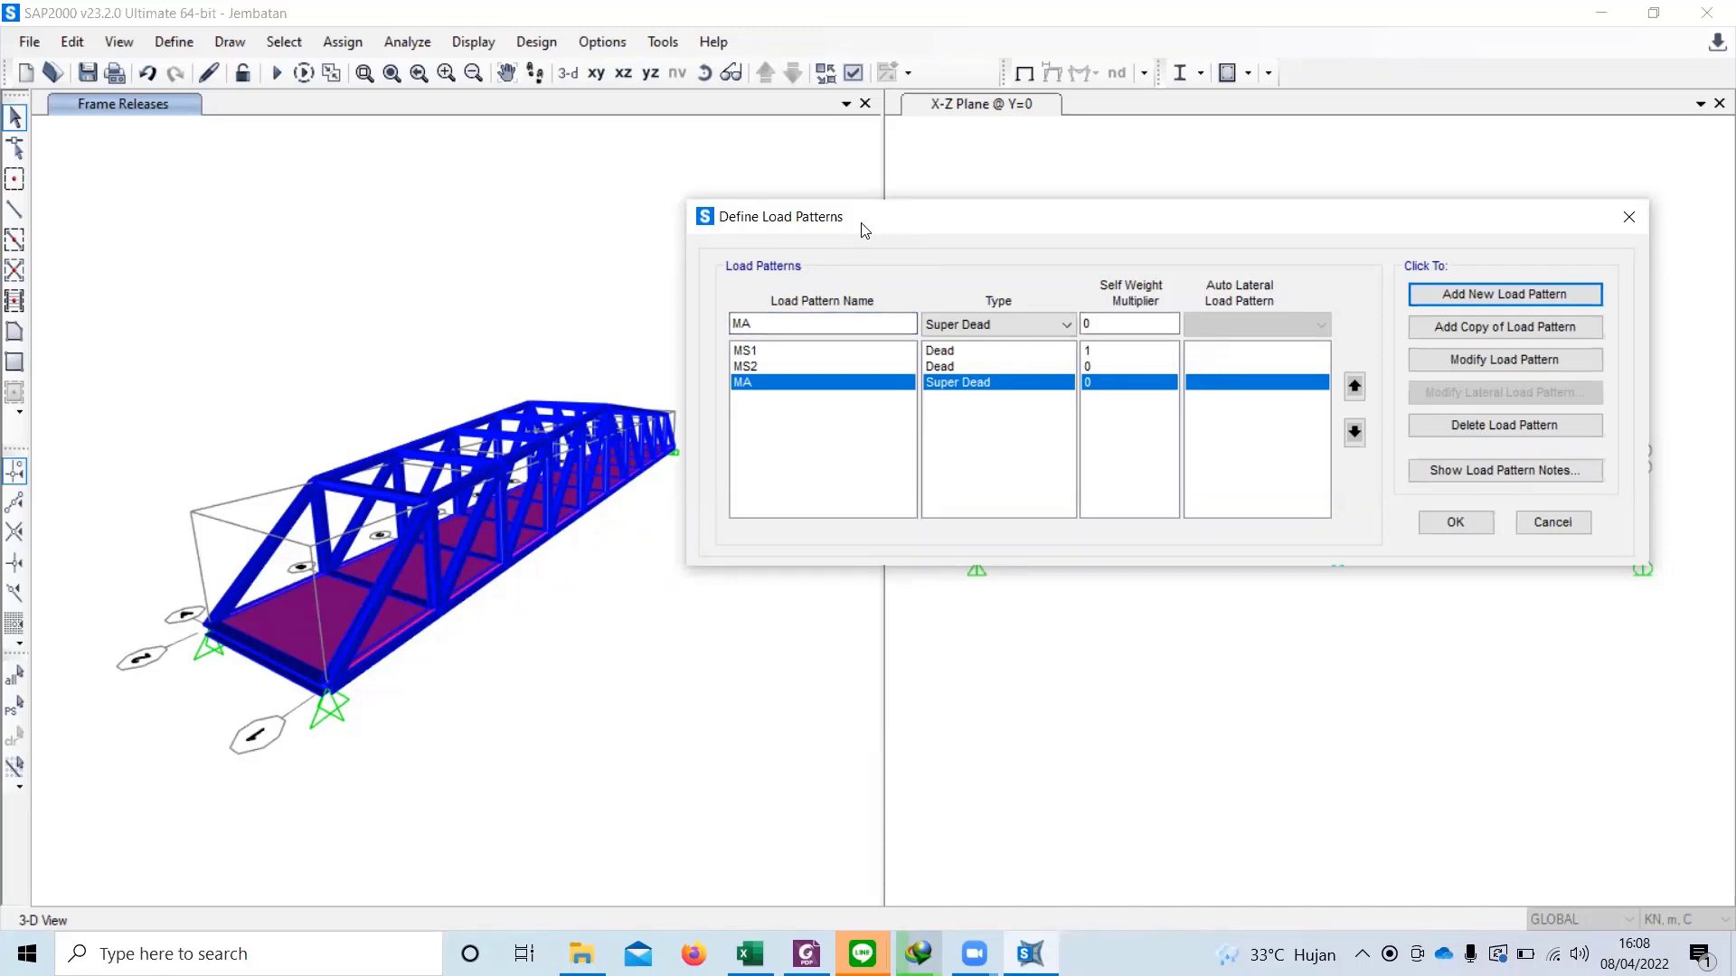
Step: Enter TD as the name for another load pattern and set its type to Live
{"action": "left_click_drag", "start_coordinate": [863, 231], "coordinate": [721, 258]}
{"action": "double_click", "coordinate": [600, 351]}
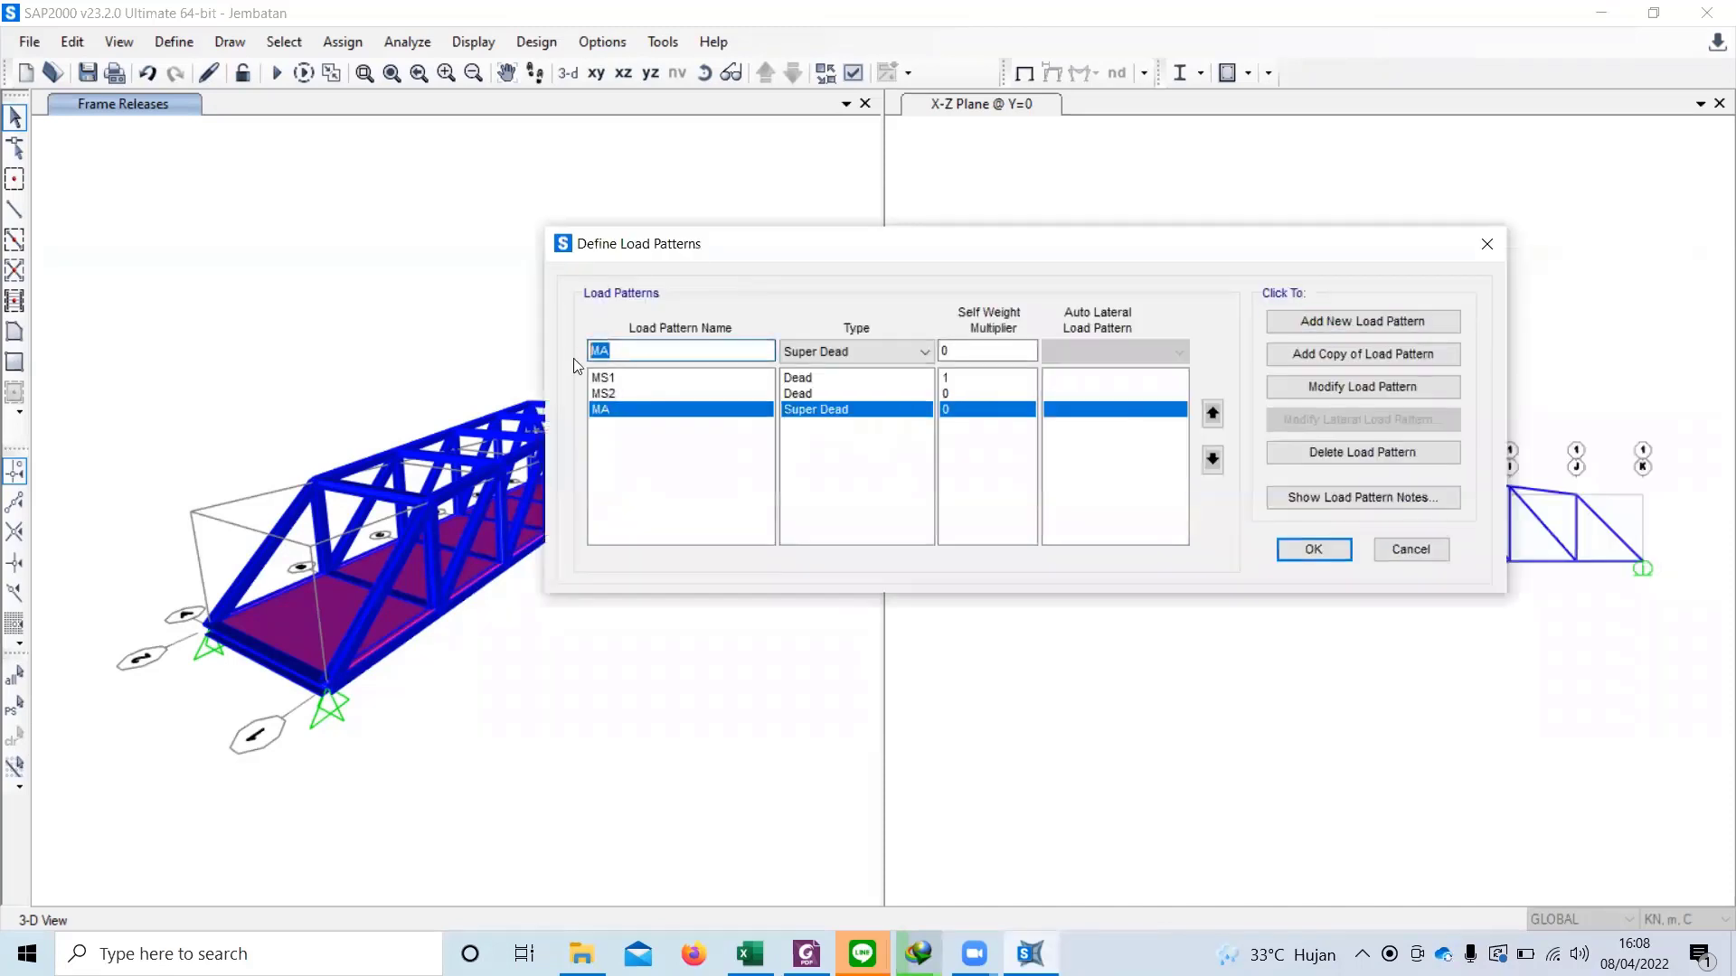
{"action": "type", "text": "TD"}
{"action": "left_click", "coordinate": [818, 351]}
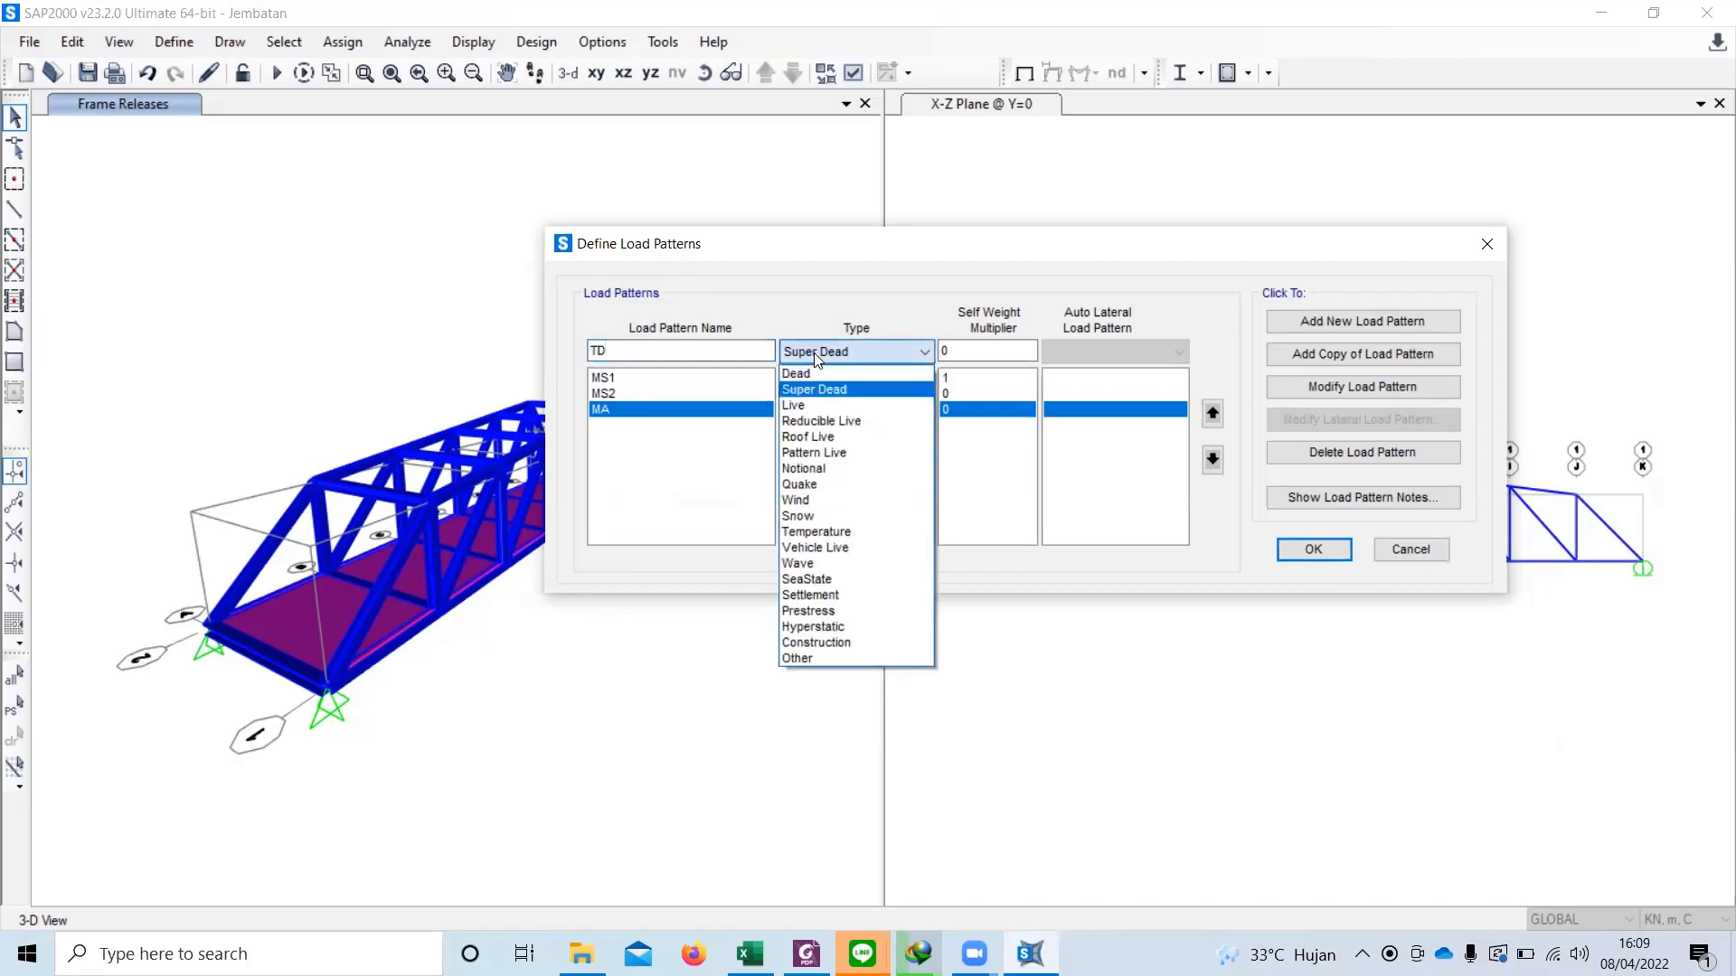
{"action": "left_click", "coordinate": [803, 406]}
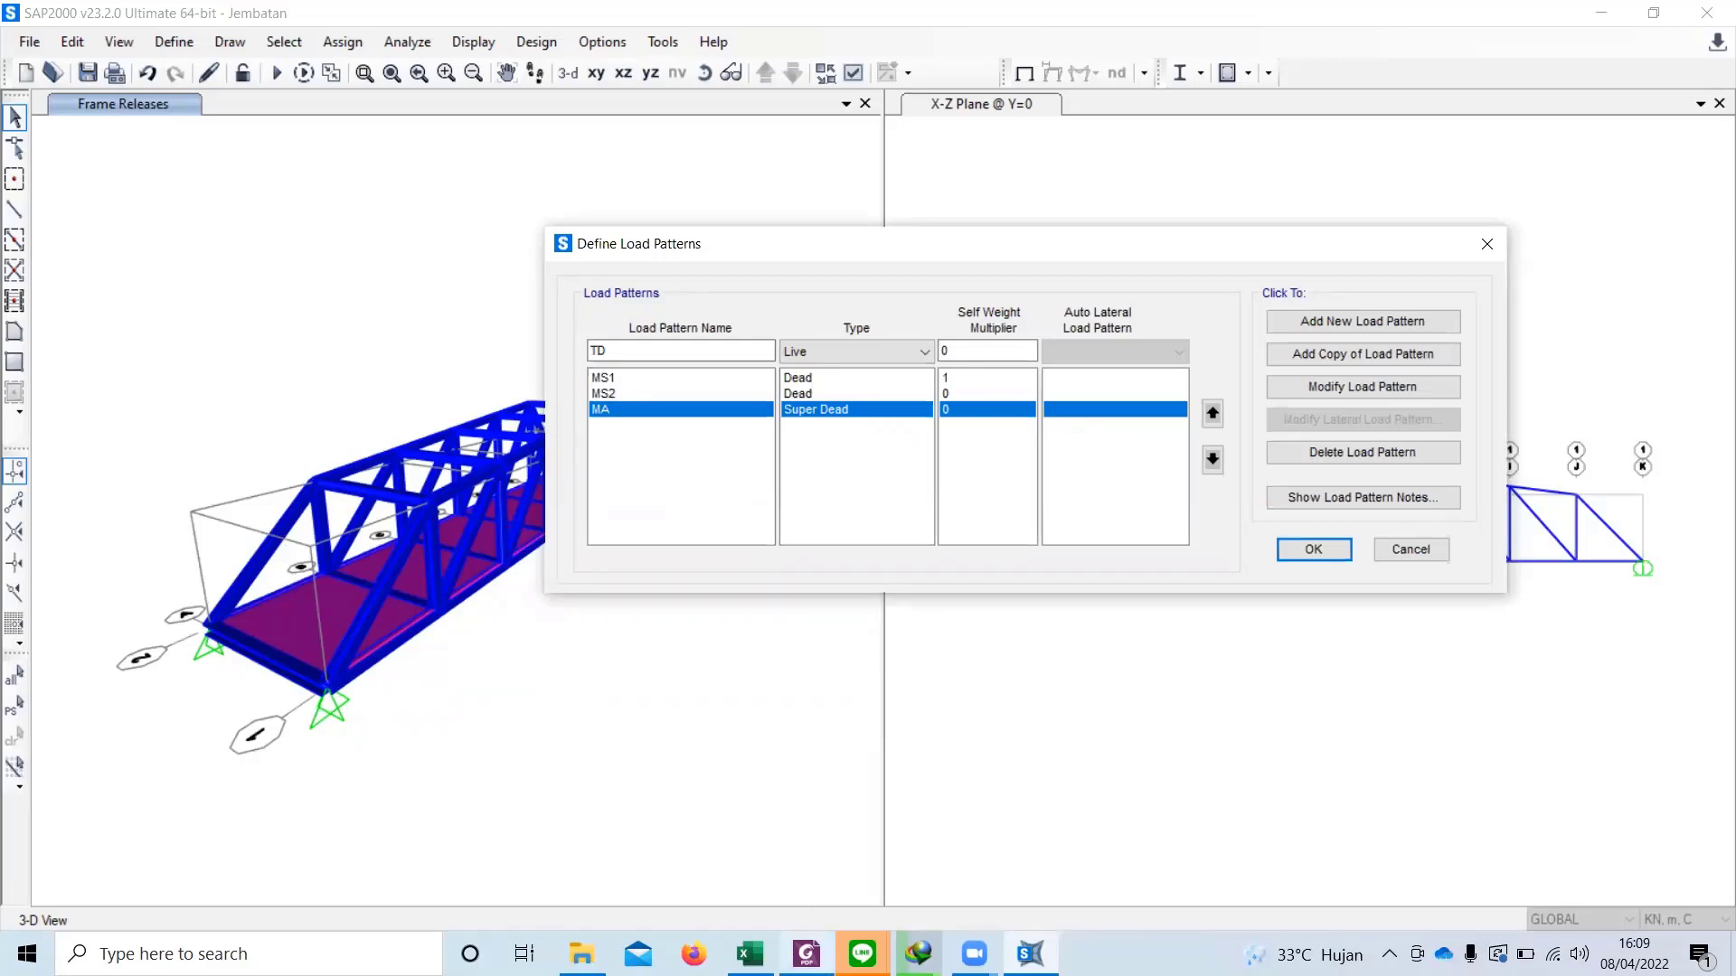
Step: Switch to the SNI 1725 2016 PDF in Foxit PhantomPDF and examine section 8.3 on lane load "D", including Table 12 and the intensity formulas
{"action": "mouse_move", "coordinate": [806, 954]}
{"action": "left_click", "coordinate": [850, 831]}
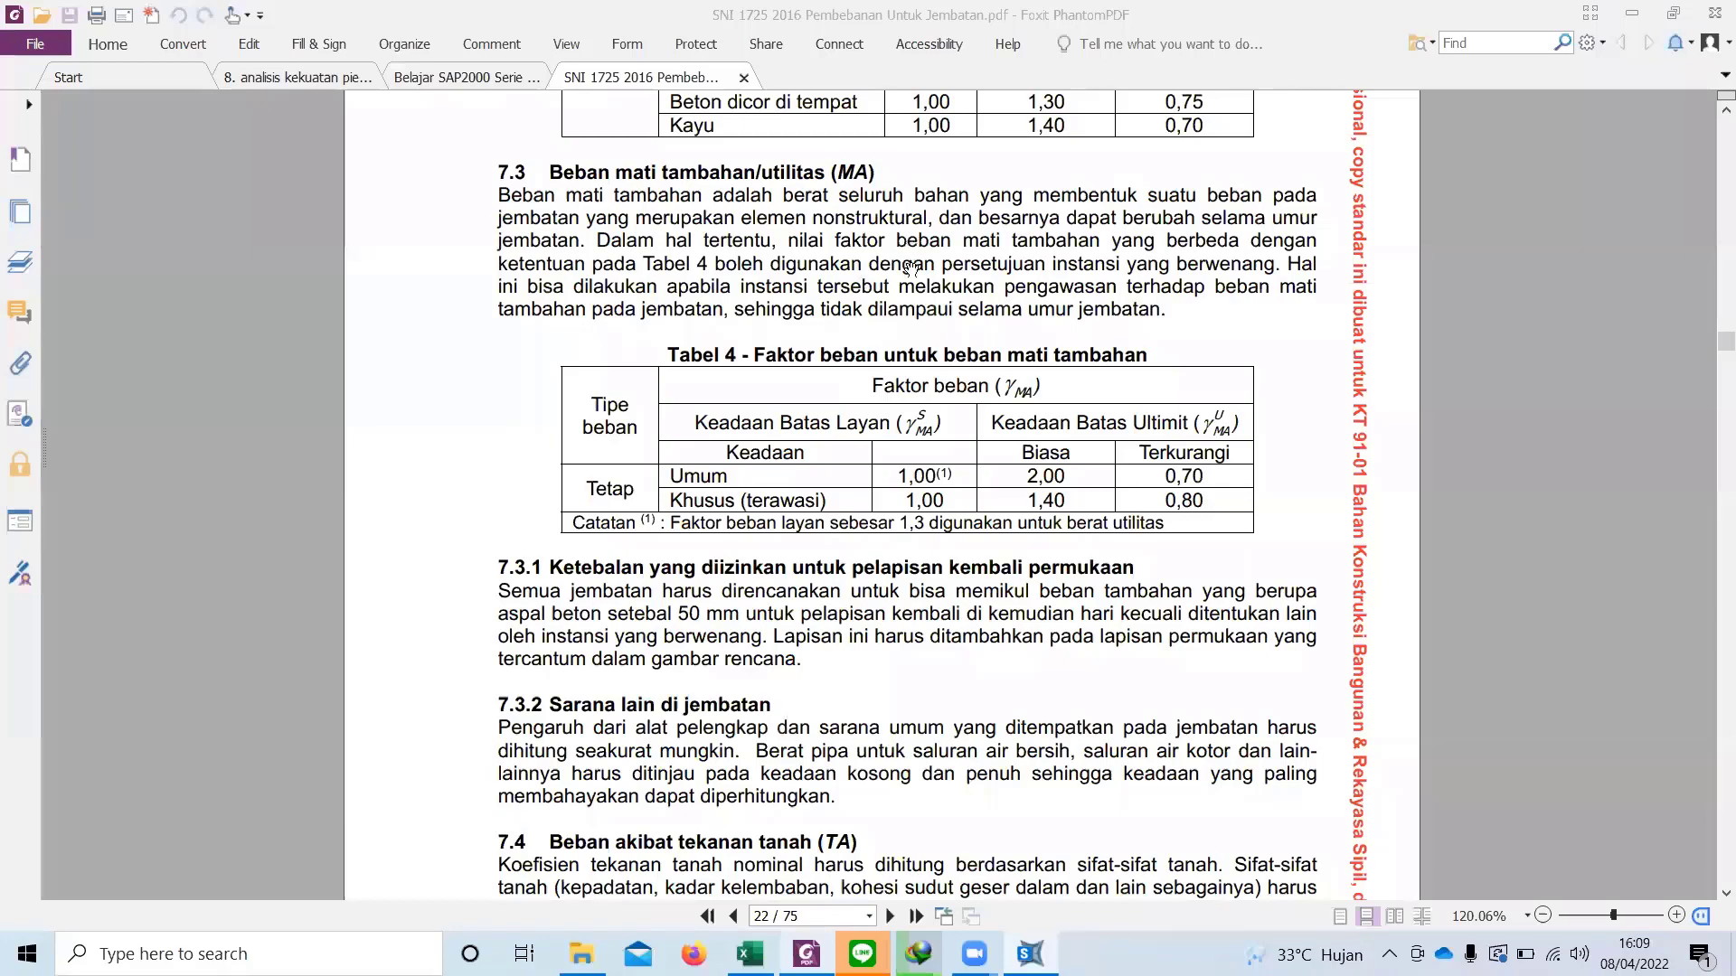
{"action": "scroll", "coordinate": [909, 262], "scroll_direction": "down", "scroll_amount": 8}
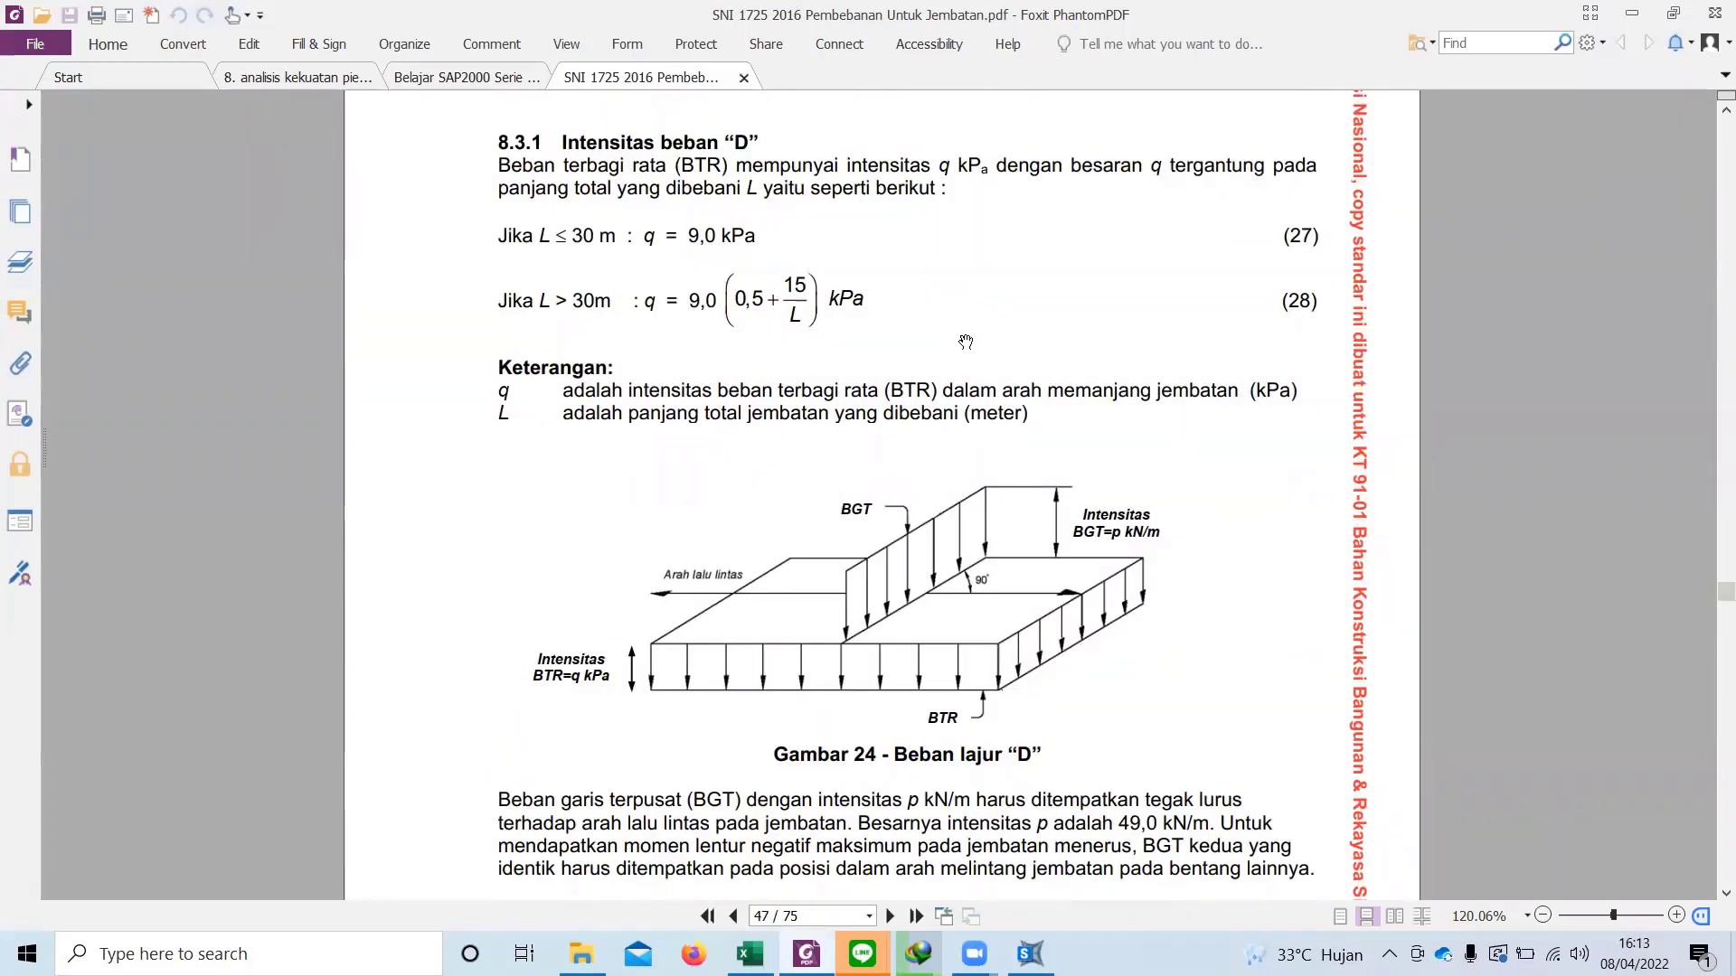
{"action": "scroll", "coordinate": [965, 342], "scroll_direction": "down", "scroll_amount": 3}
{"action": "scroll", "coordinate": [762, 366], "scroll_direction": "up", "scroll_amount": 6}
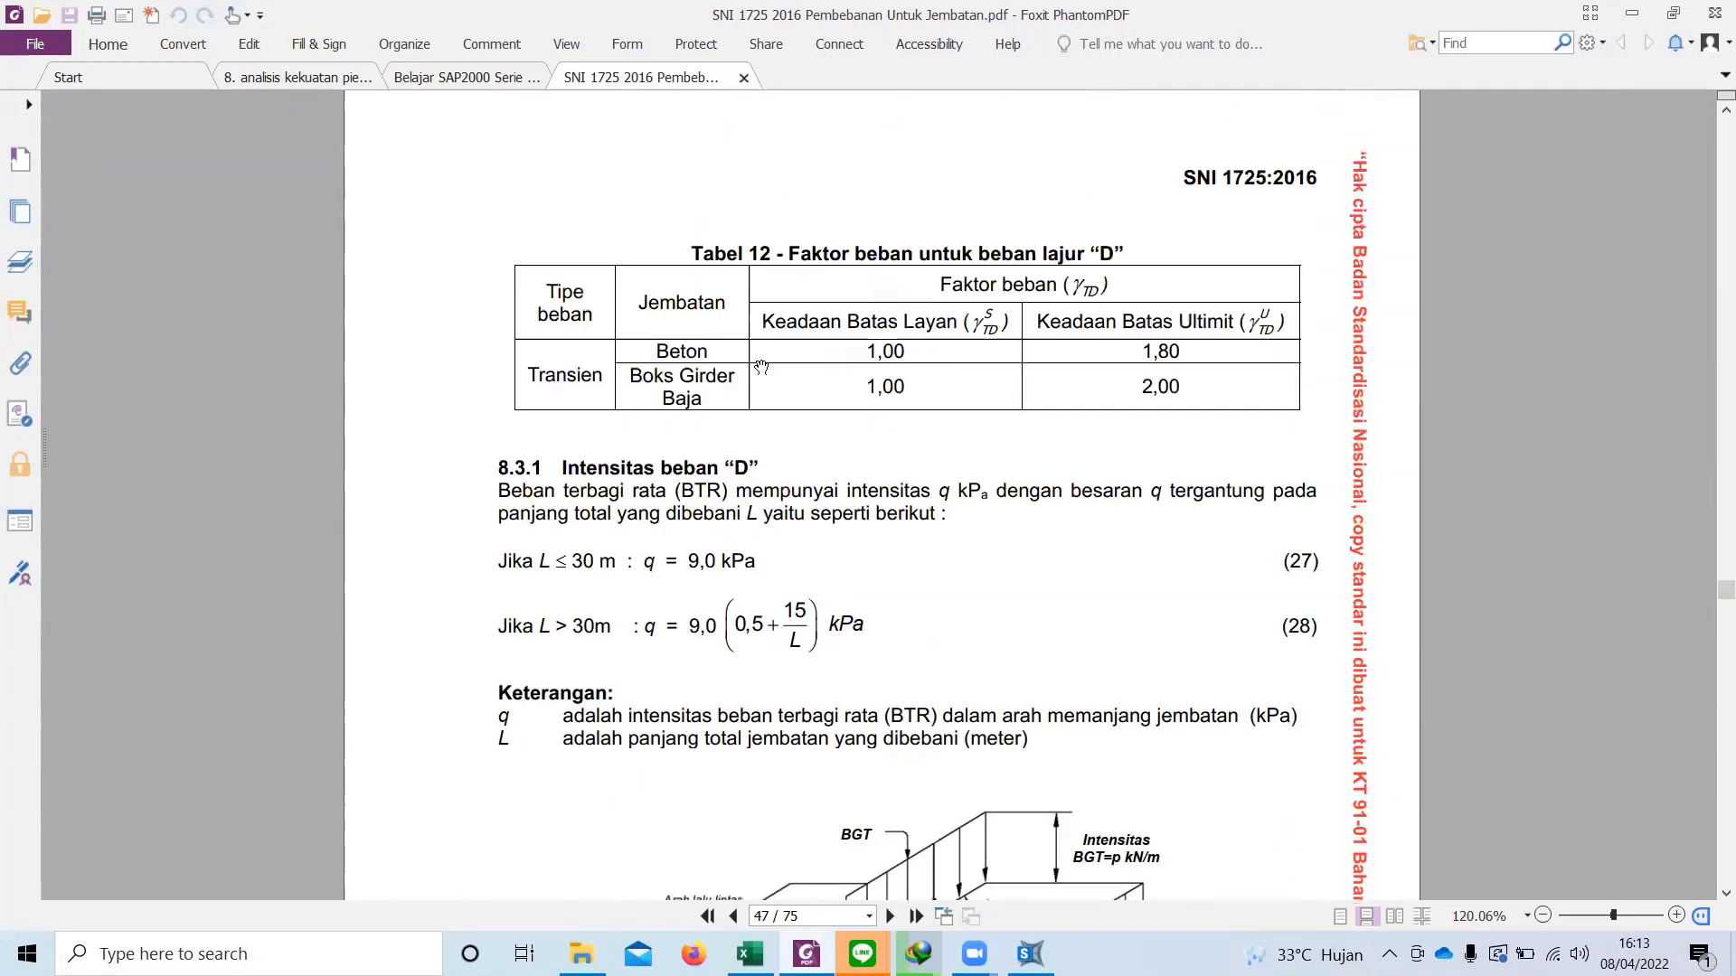
{"action": "scroll", "coordinate": [761, 366], "scroll_direction": "down", "scroll_amount": 4}
{"action": "scroll", "coordinate": [881, 356], "scroll_direction": "up", "scroll_amount": 3}
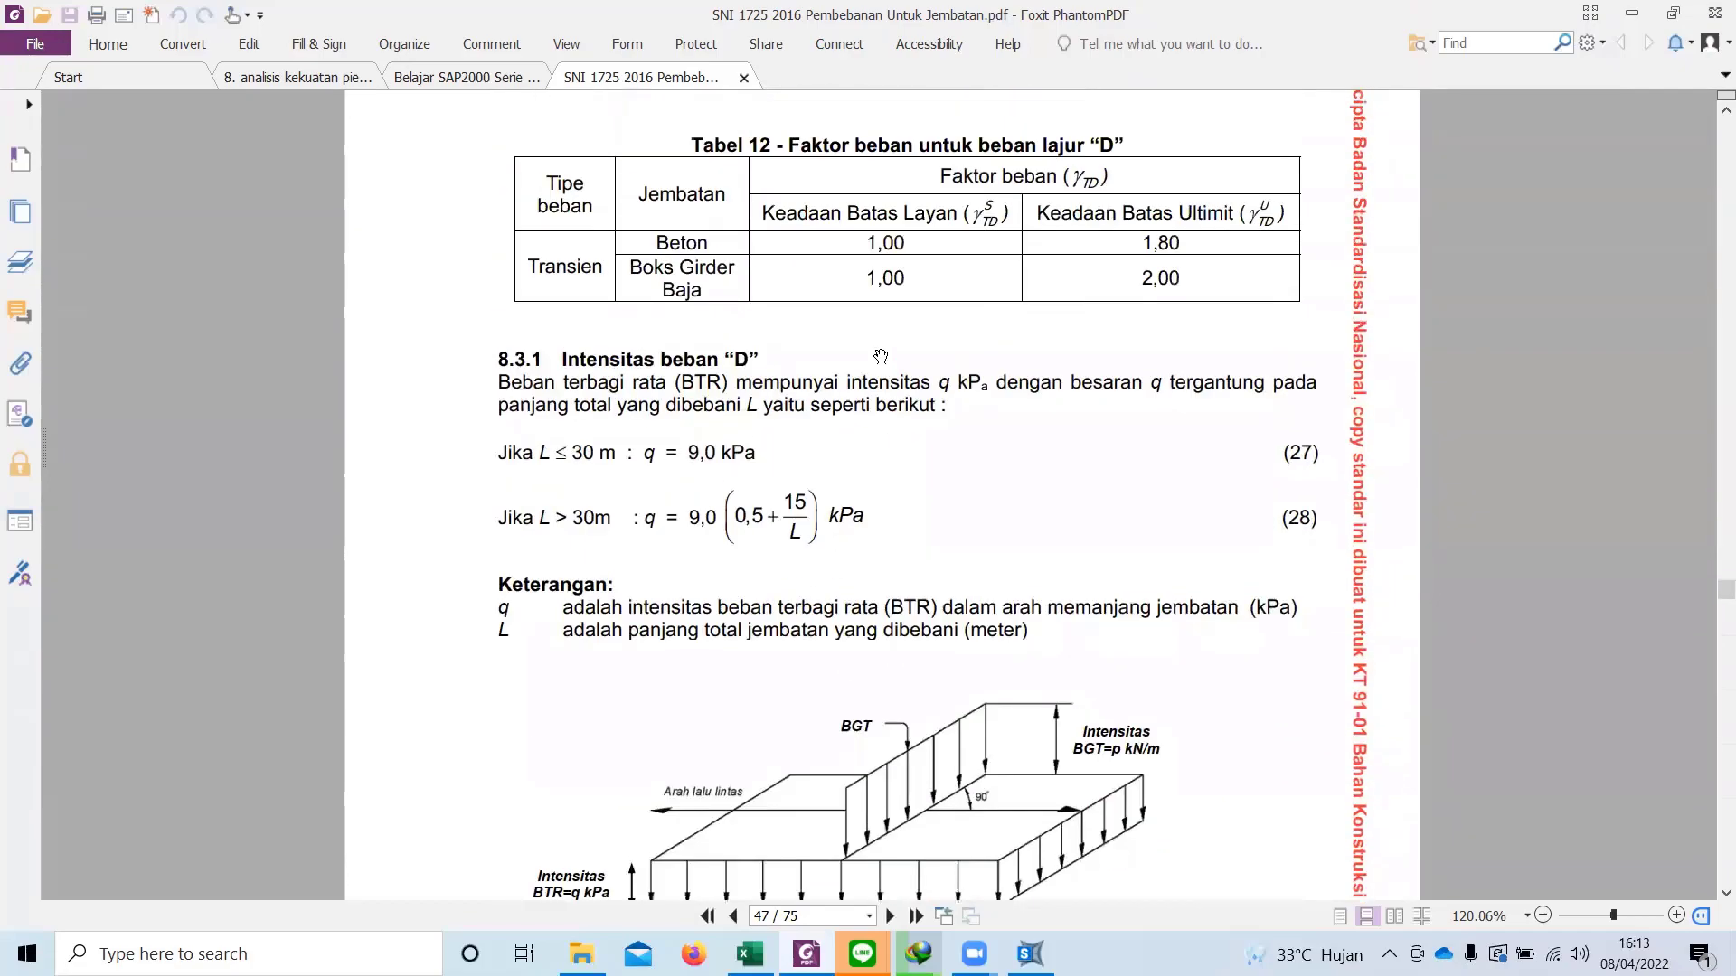
{"action": "scroll", "coordinate": [880, 356], "scroll_direction": "up", "scroll_amount": 5}
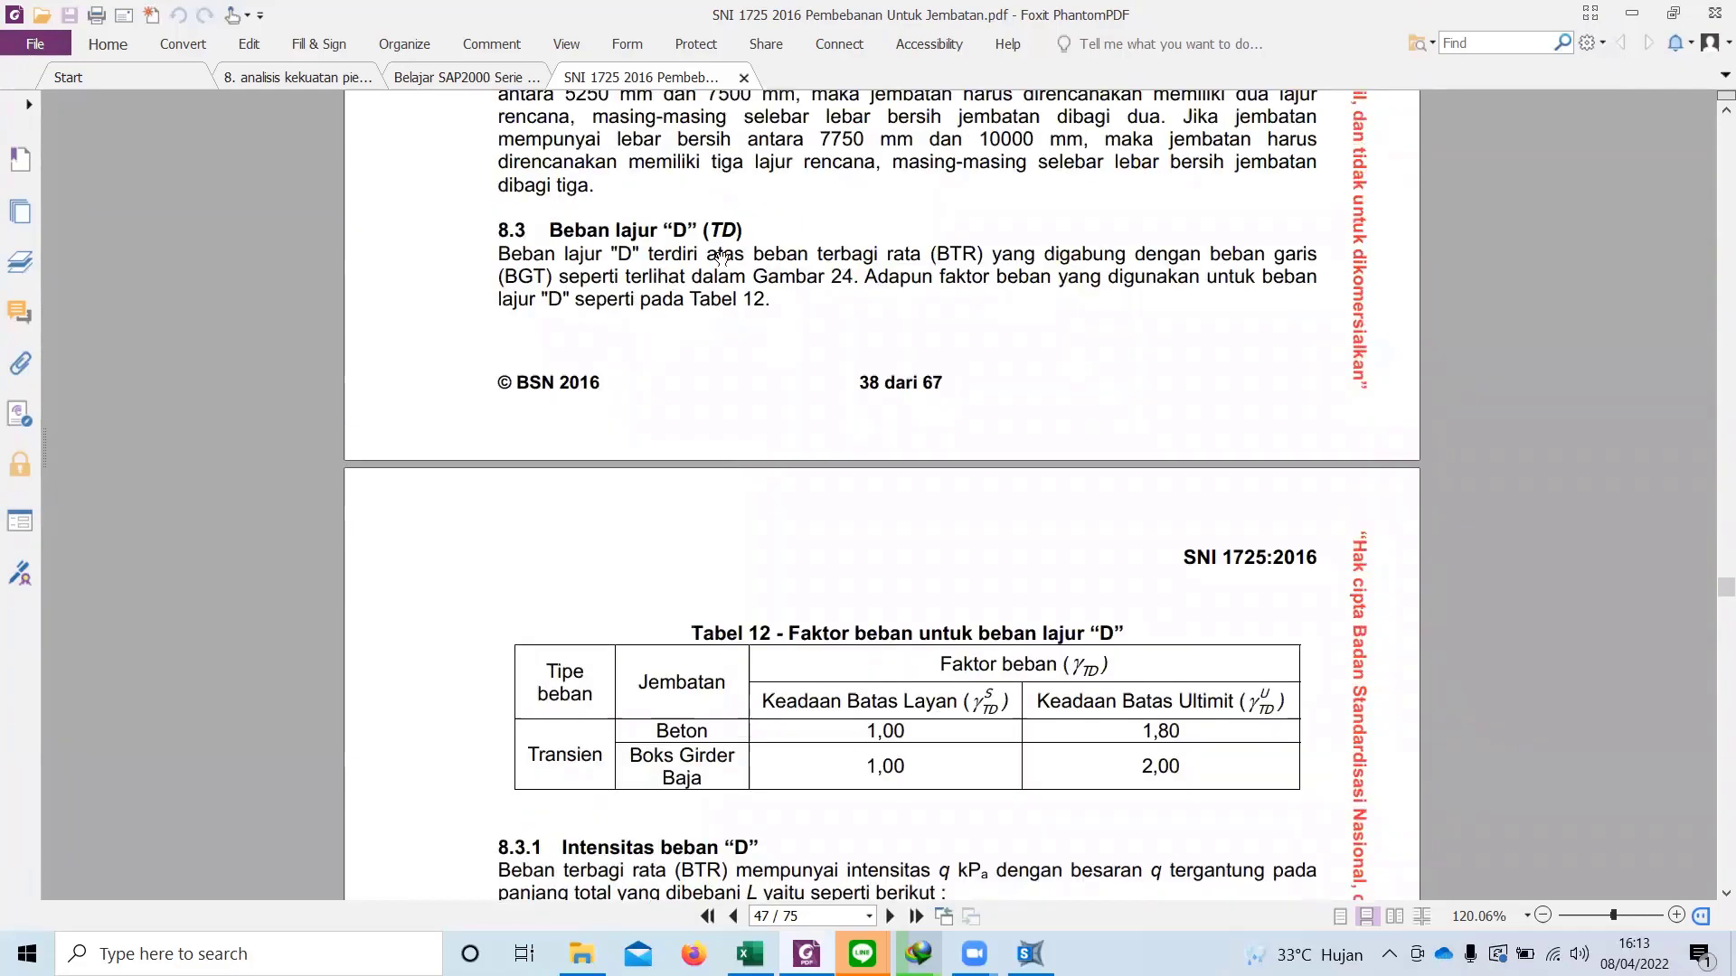
{"action": "scroll", "coordinate": [722, 258], "scroll_direction": "down", "scroll_amount": 2}
{"action": "scroll", "coordinate": [728, 267], "scroll_direction": "up", "scroll_amount": 2}
{"action": "scroll", "coordinate": [850, 335], "scroll_direction": "down", "scroll_amount": 1}
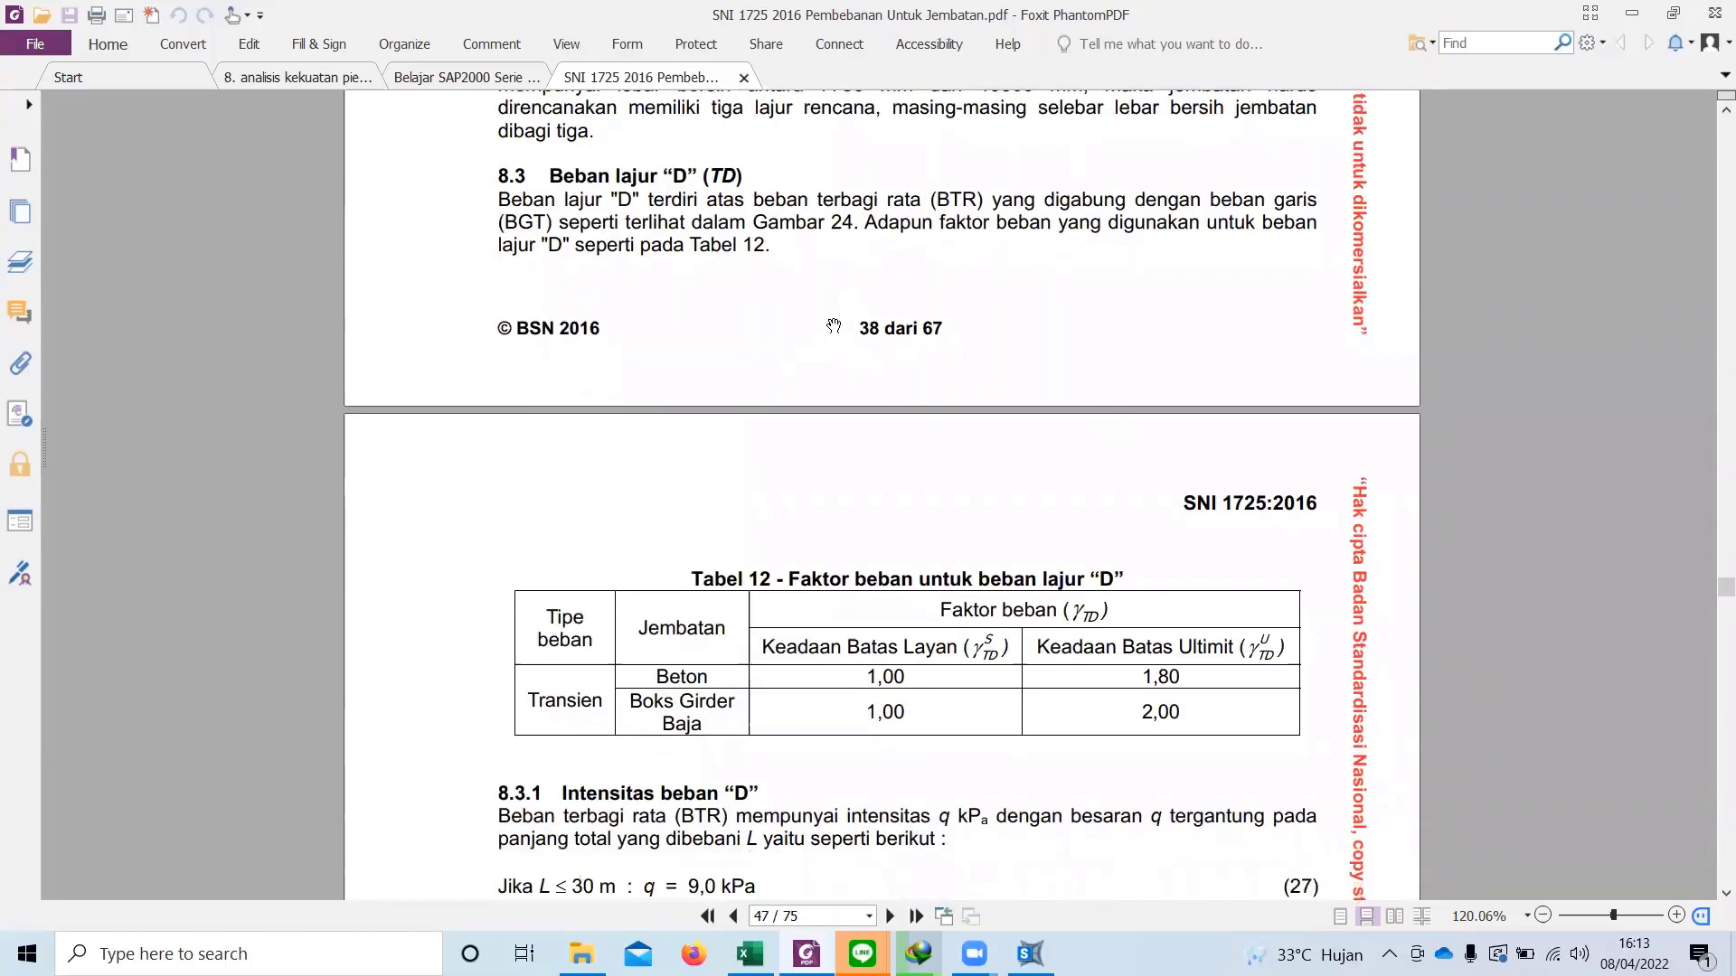
{"action": "scroll", "coordinate": [687, 271], "scroll_direction": "down", "scroll_amount": 9}
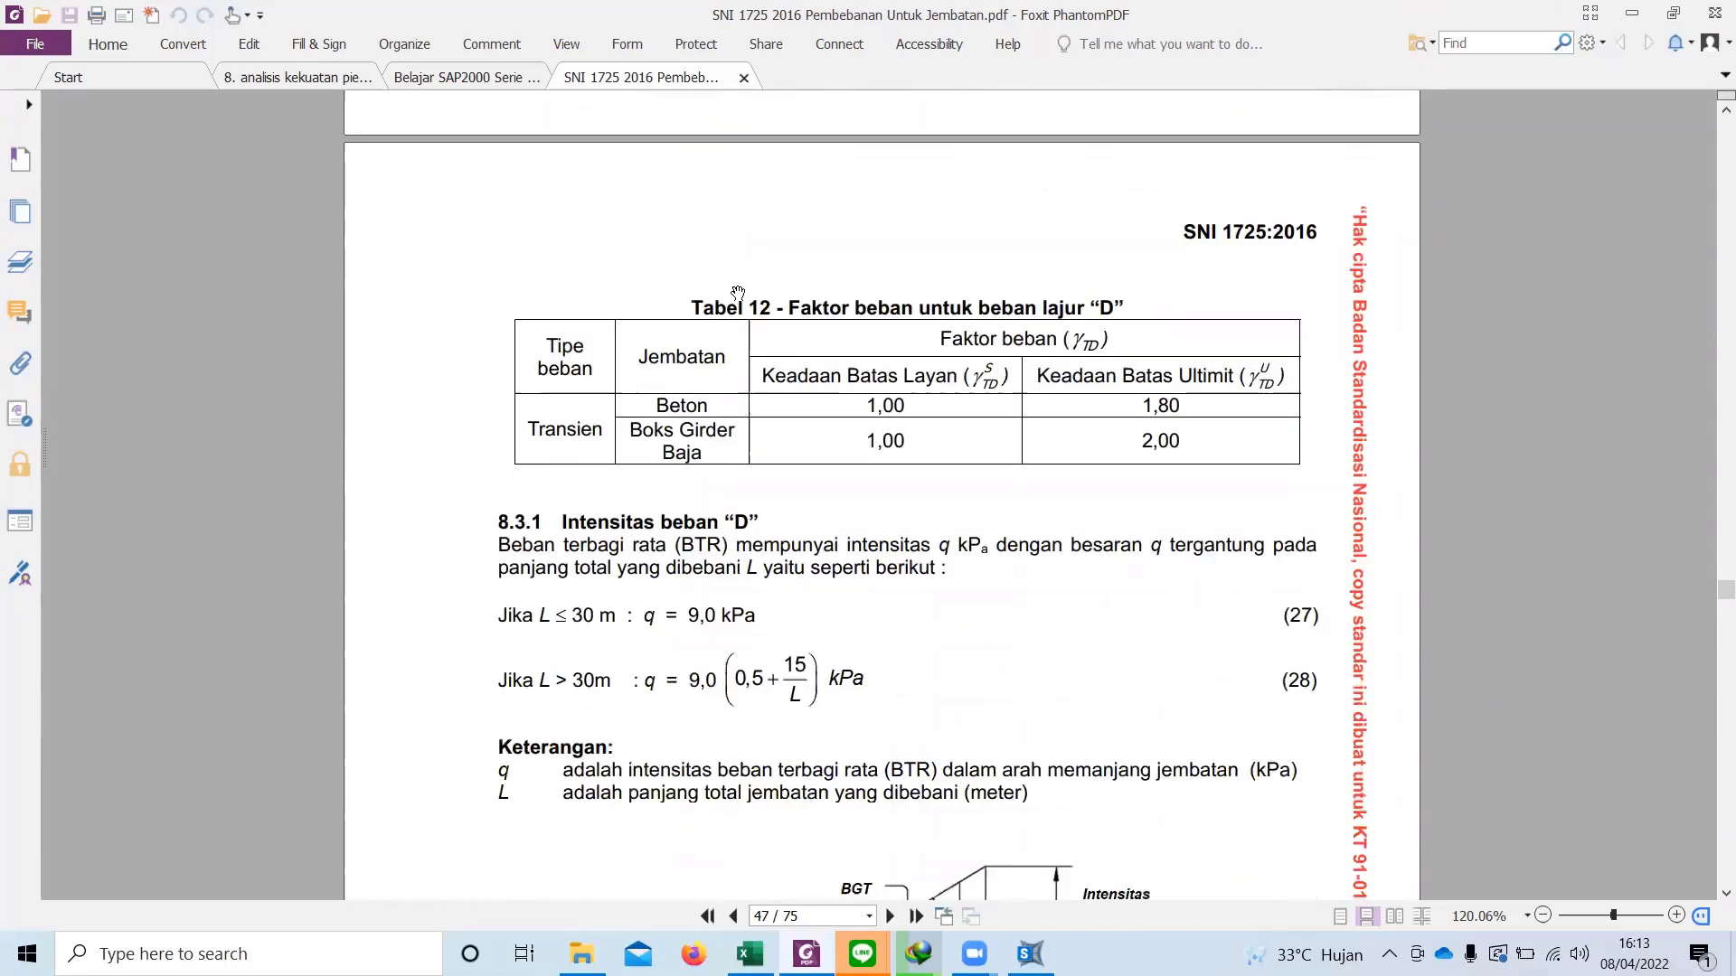
{"action": "scroll", "coordinate": [741, 309], "scroll_direction": "down", "scroll_amount": 2}
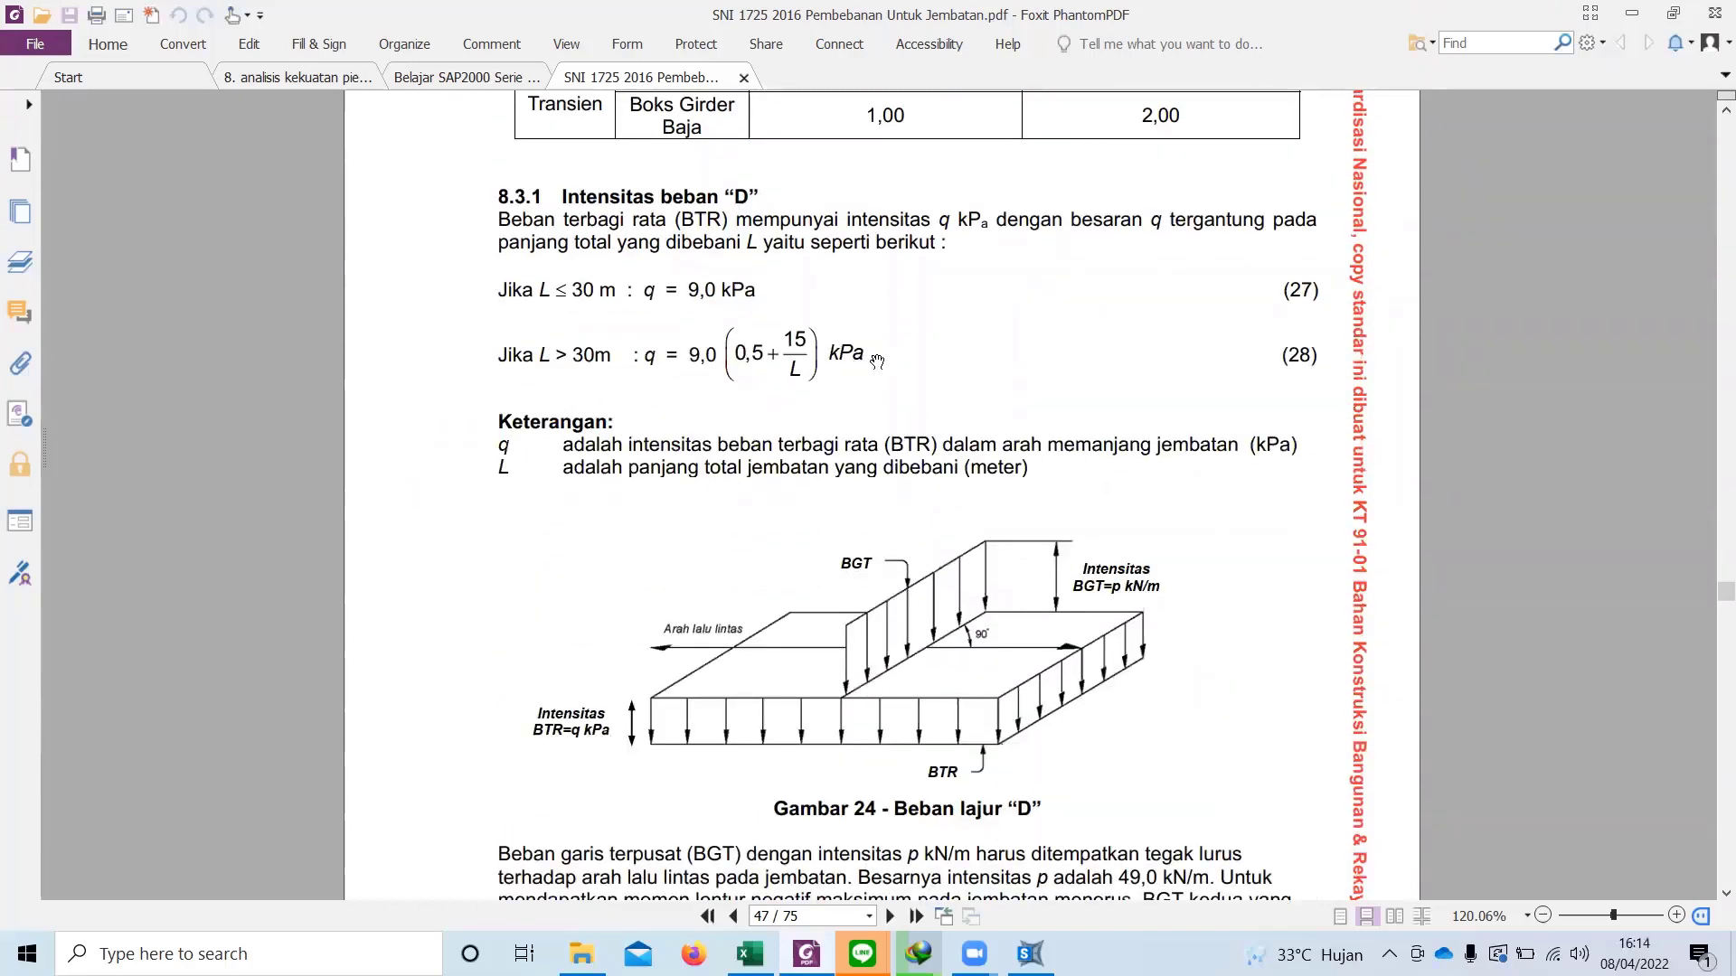
Step: Finish reading section 8.3.1 on lane load "D", then accept the load patterns in SAP2000, ignoring the last unfinished edit
{"action": "scroll", "coordinate": [648, 354], "scroll_direction": "down", "scroll_amount": 1}
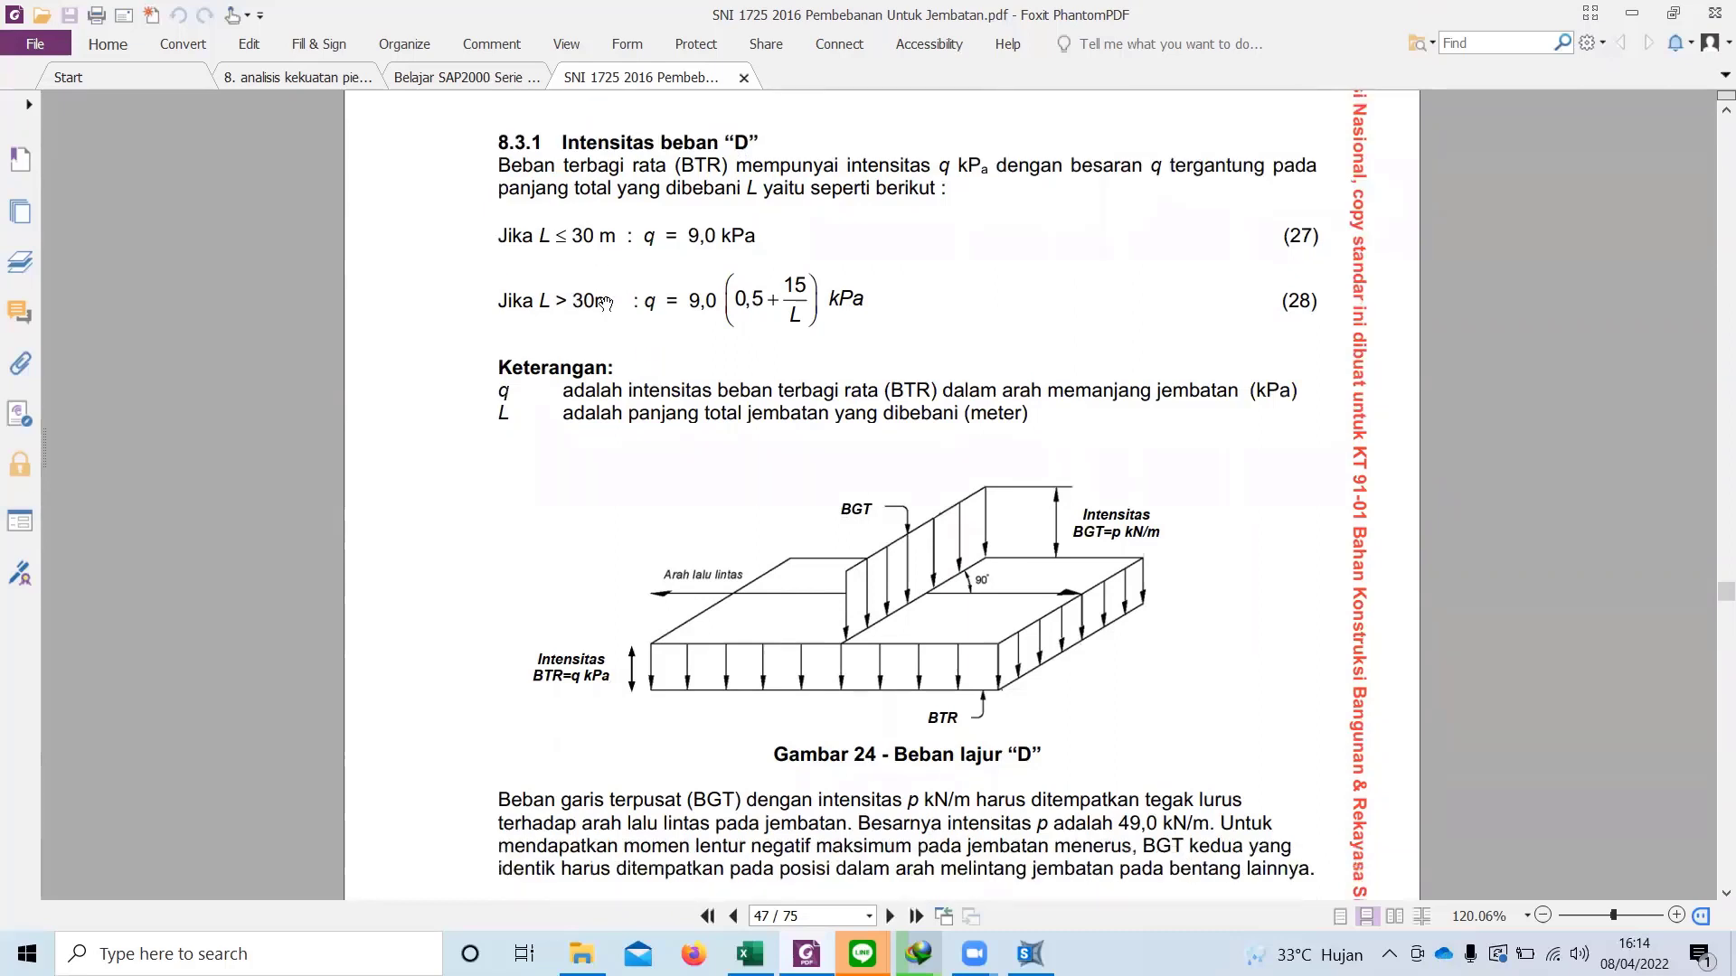
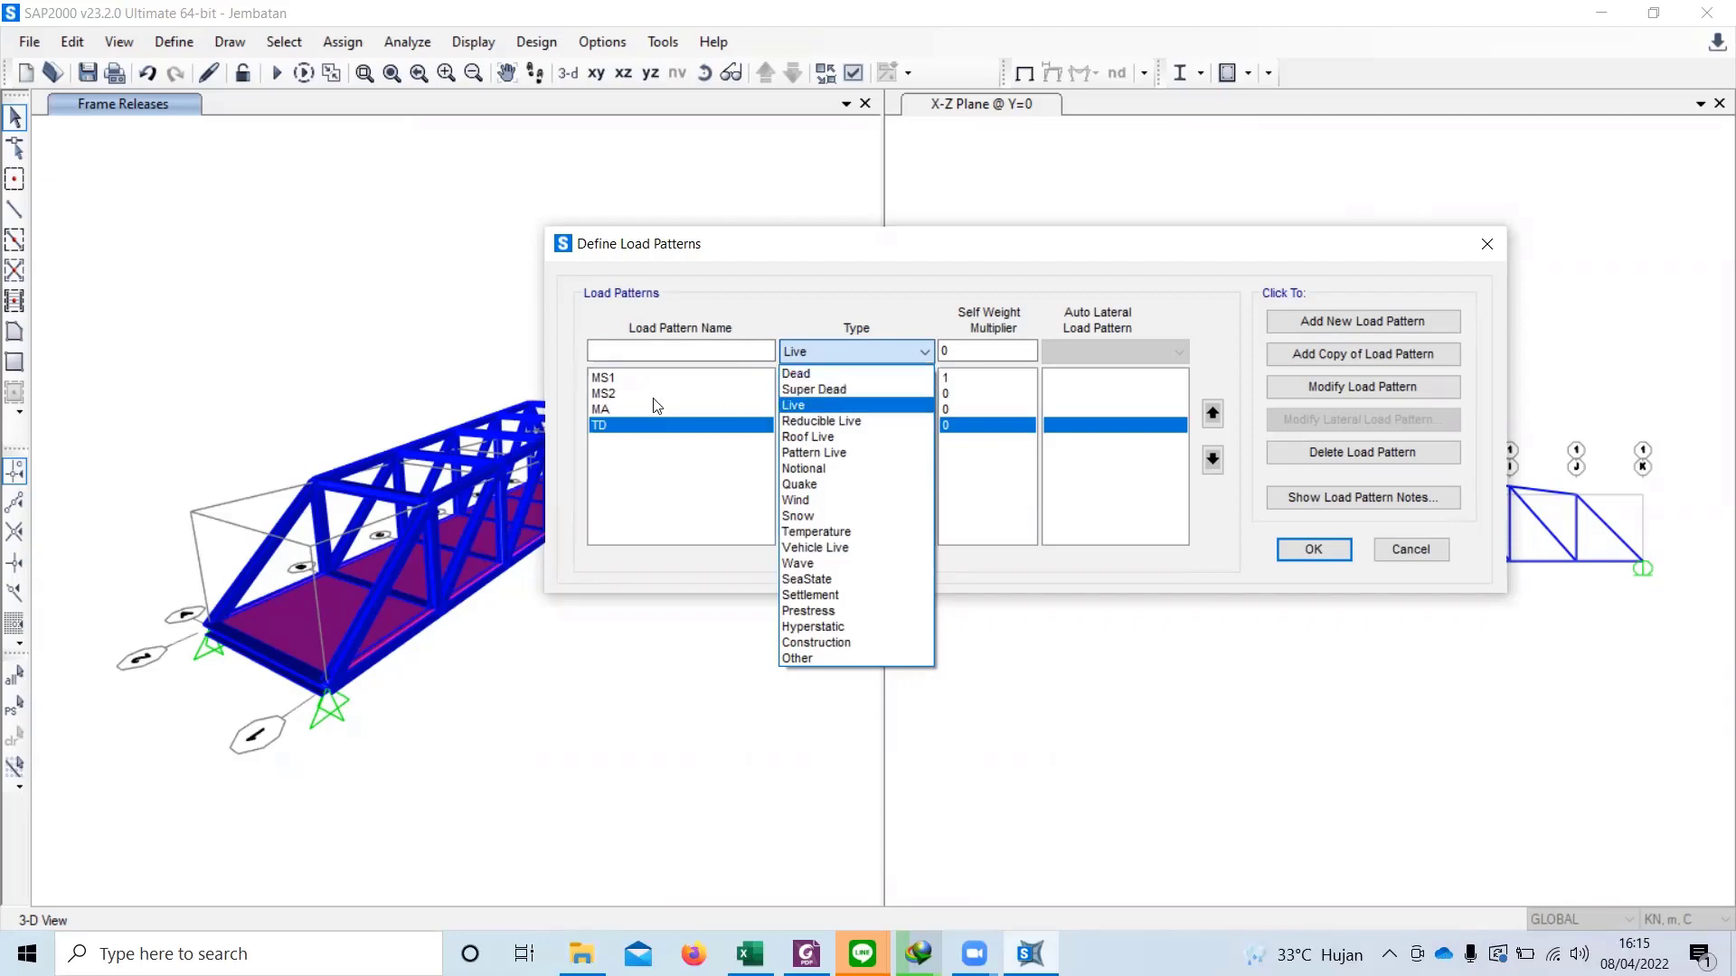
{"action": "left_click", "coordinate": [762, 355]}
{"action": "left_click", "coordinate": [755, 349]}
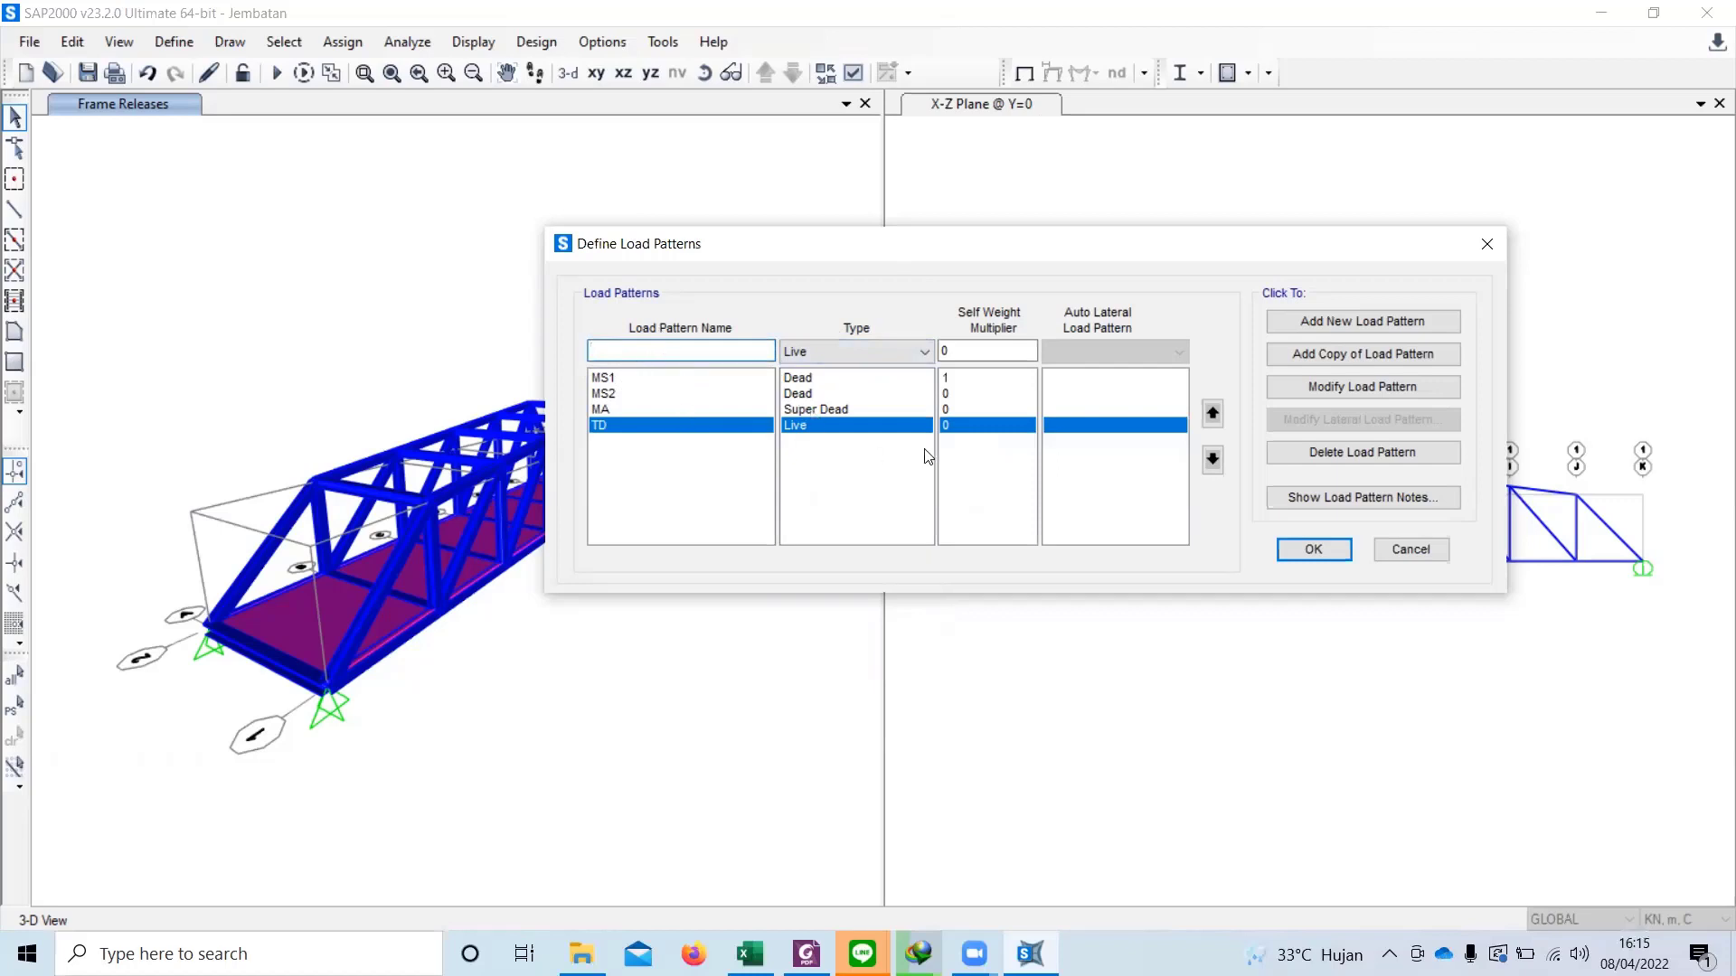
{"action": "left_click", "coordinate": [1297, 549]}
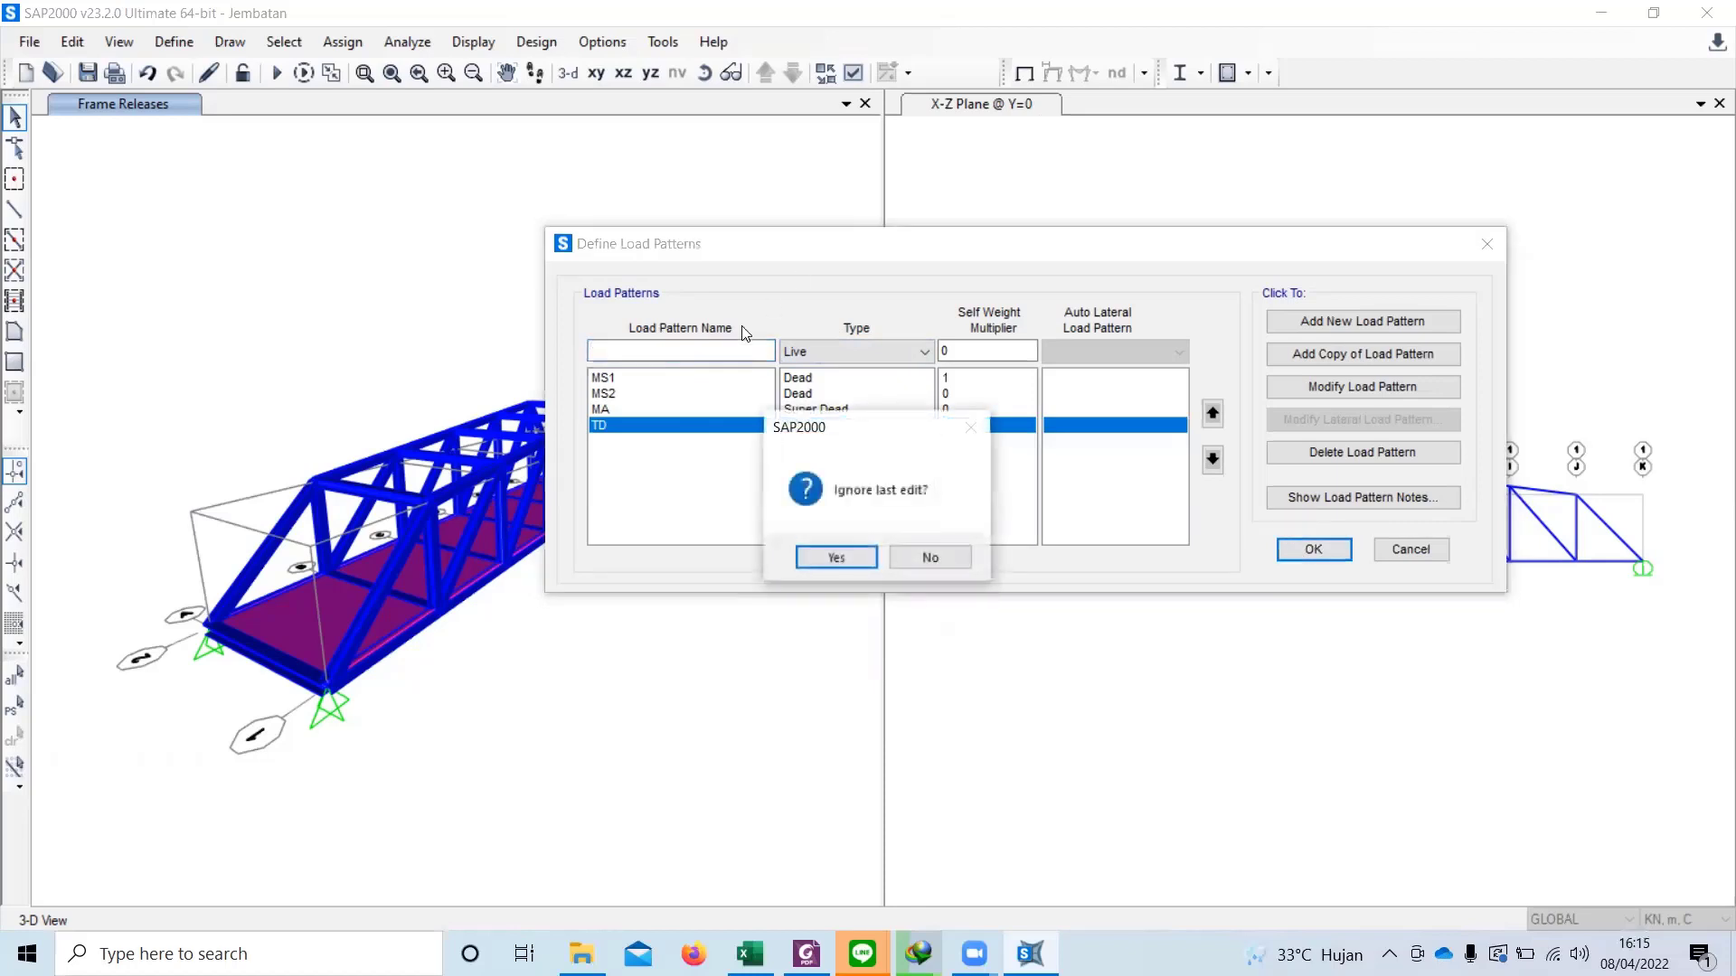
{"action": "left_click", "coordinate": [831, 555]}
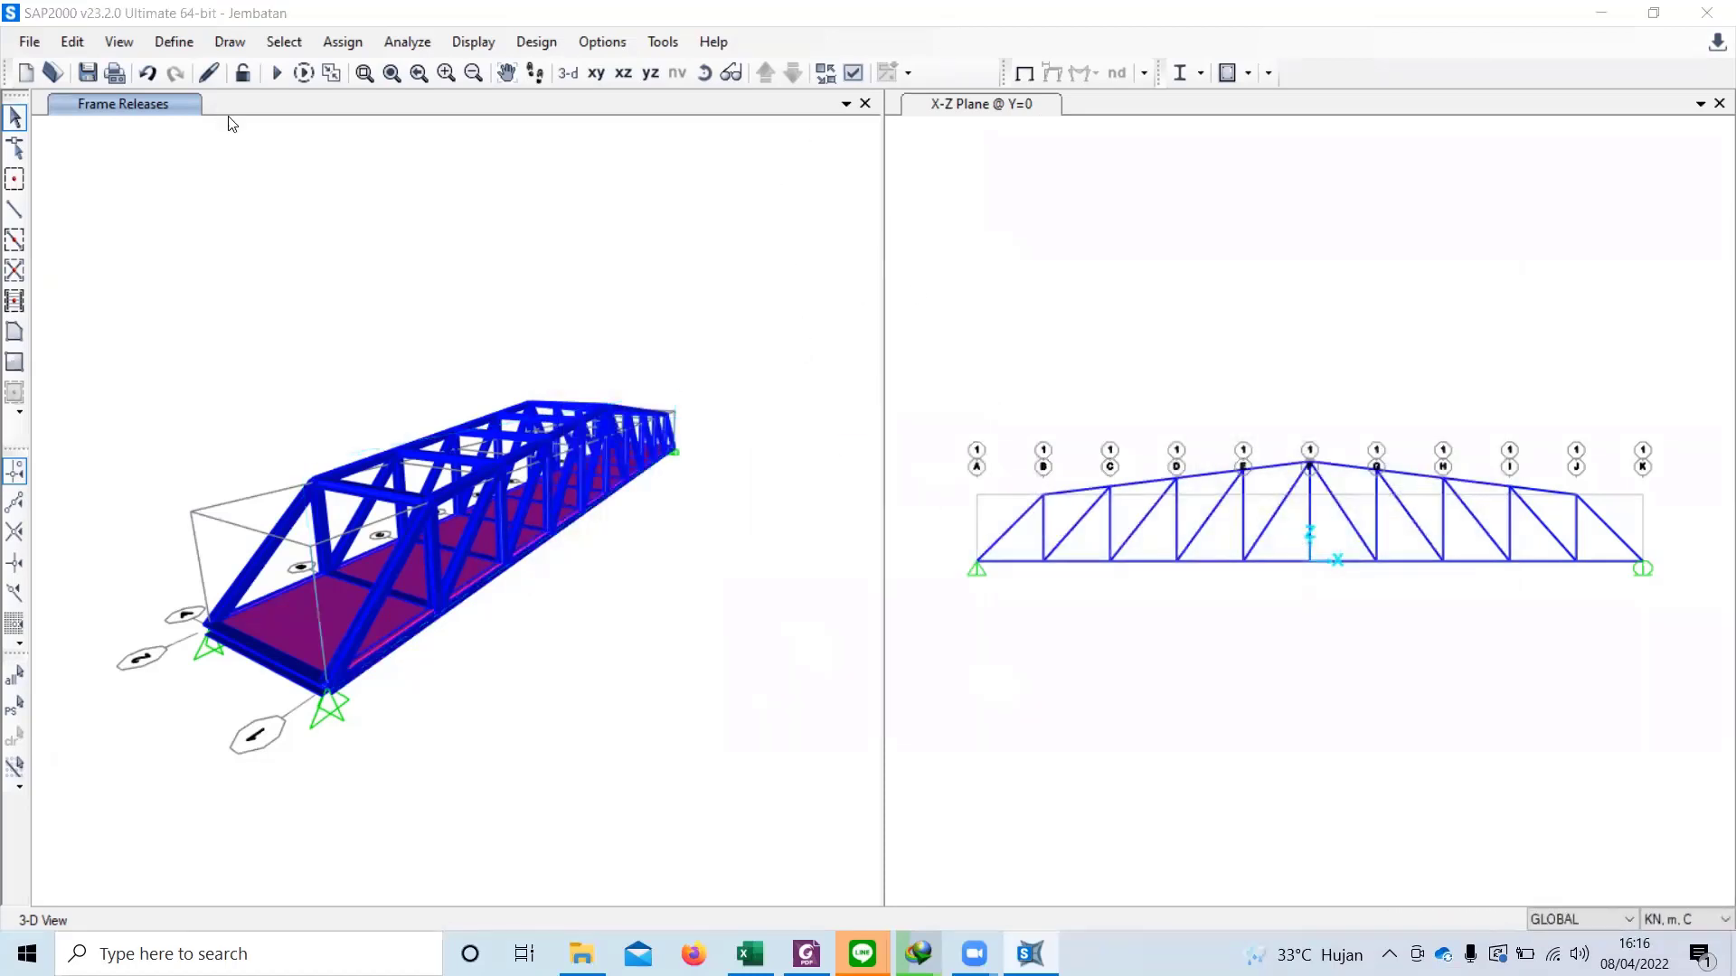
Step: Rename the DEAD load case as MS1 and apply load pattern MS1 to it with a scale factor of 1
{"action": "left_click", "coordinate": [177, 47]}
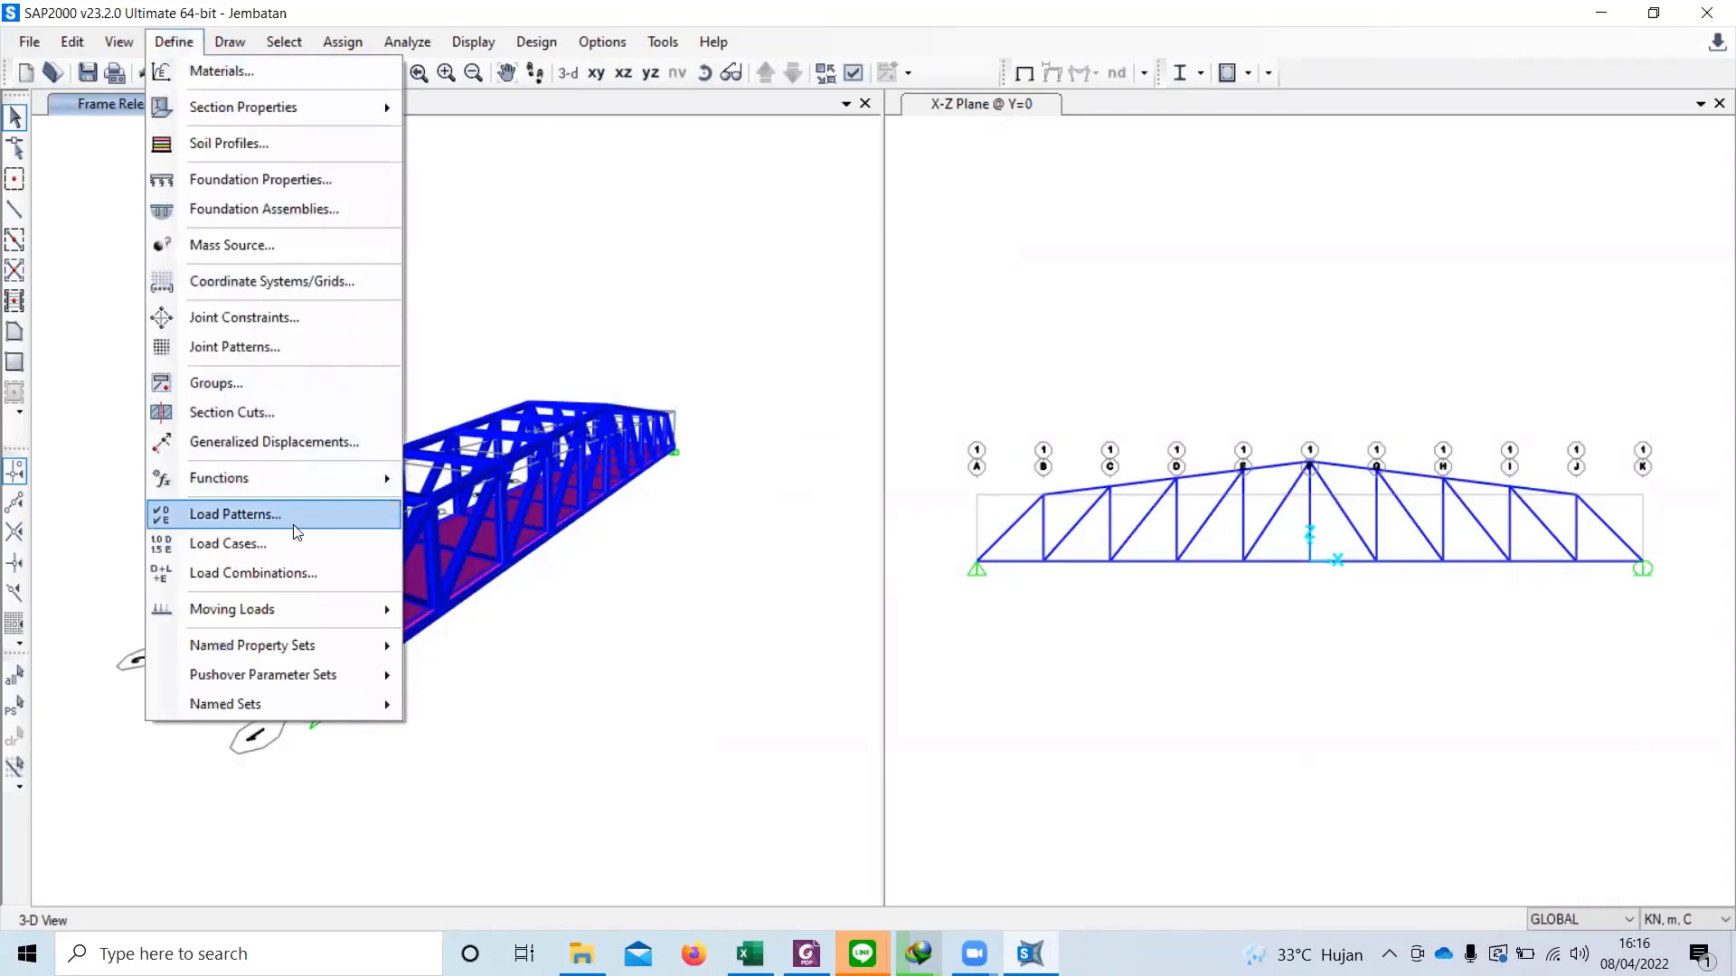
{"action": "left_click", "coordinate": [481, 529]}
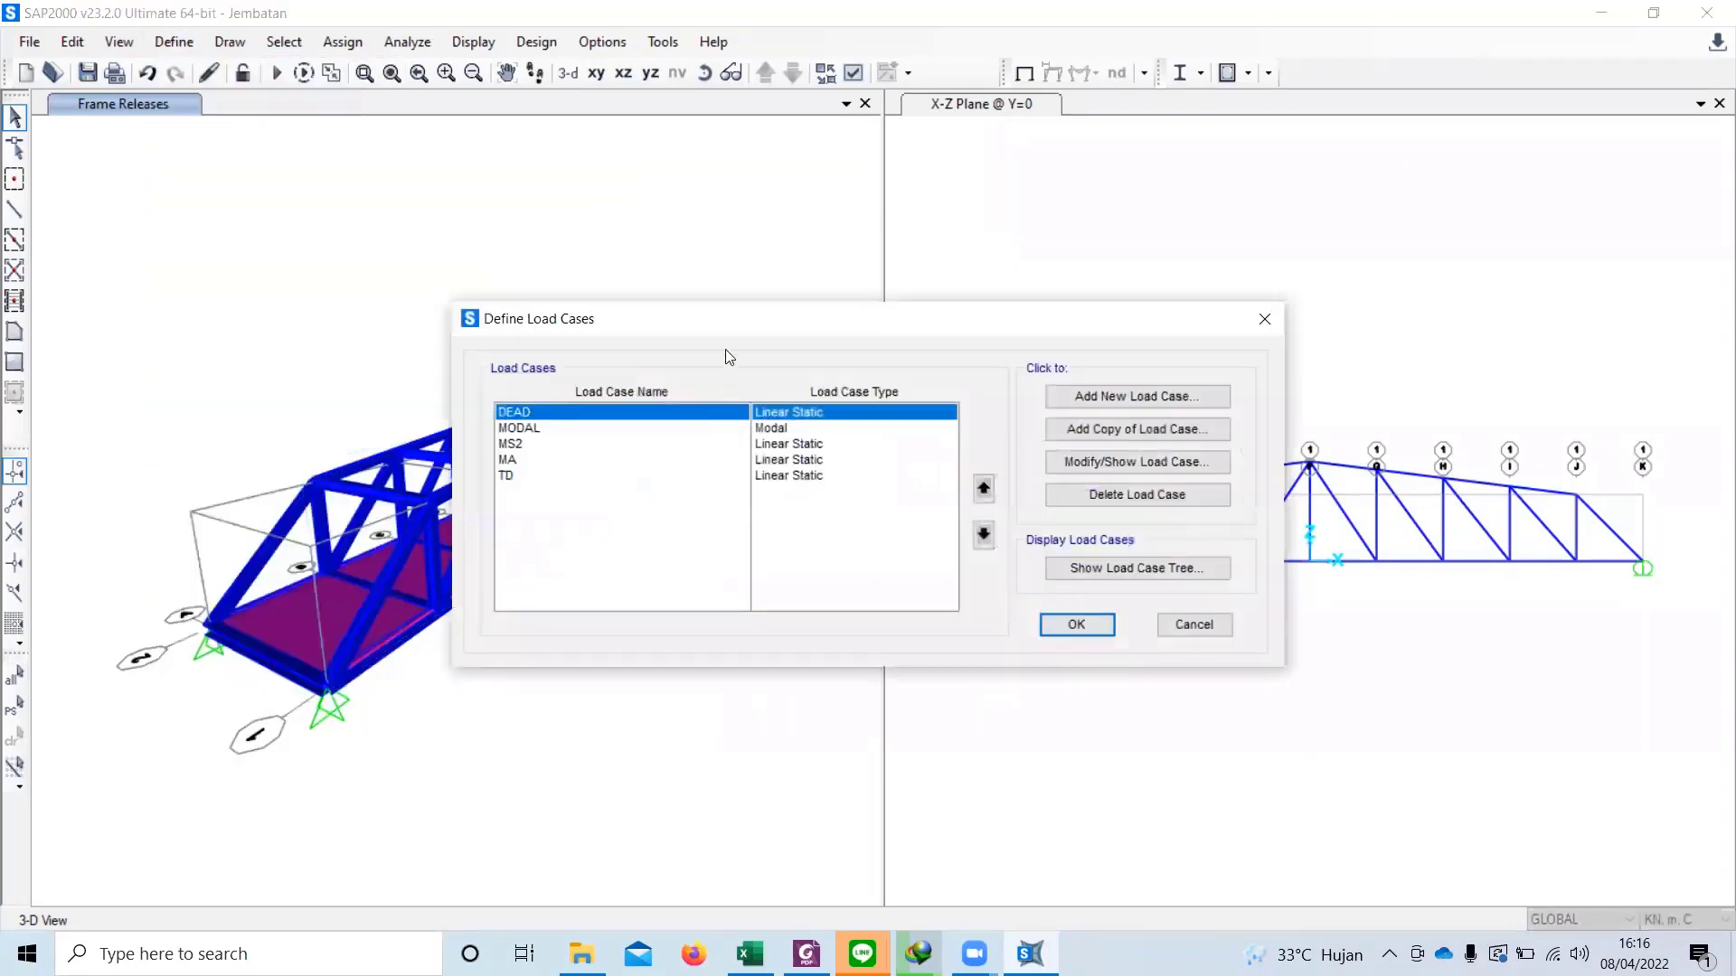
{"action": "left_click_drag", "start_coordinate": [695, 332], "coordinate": [613, 283]}
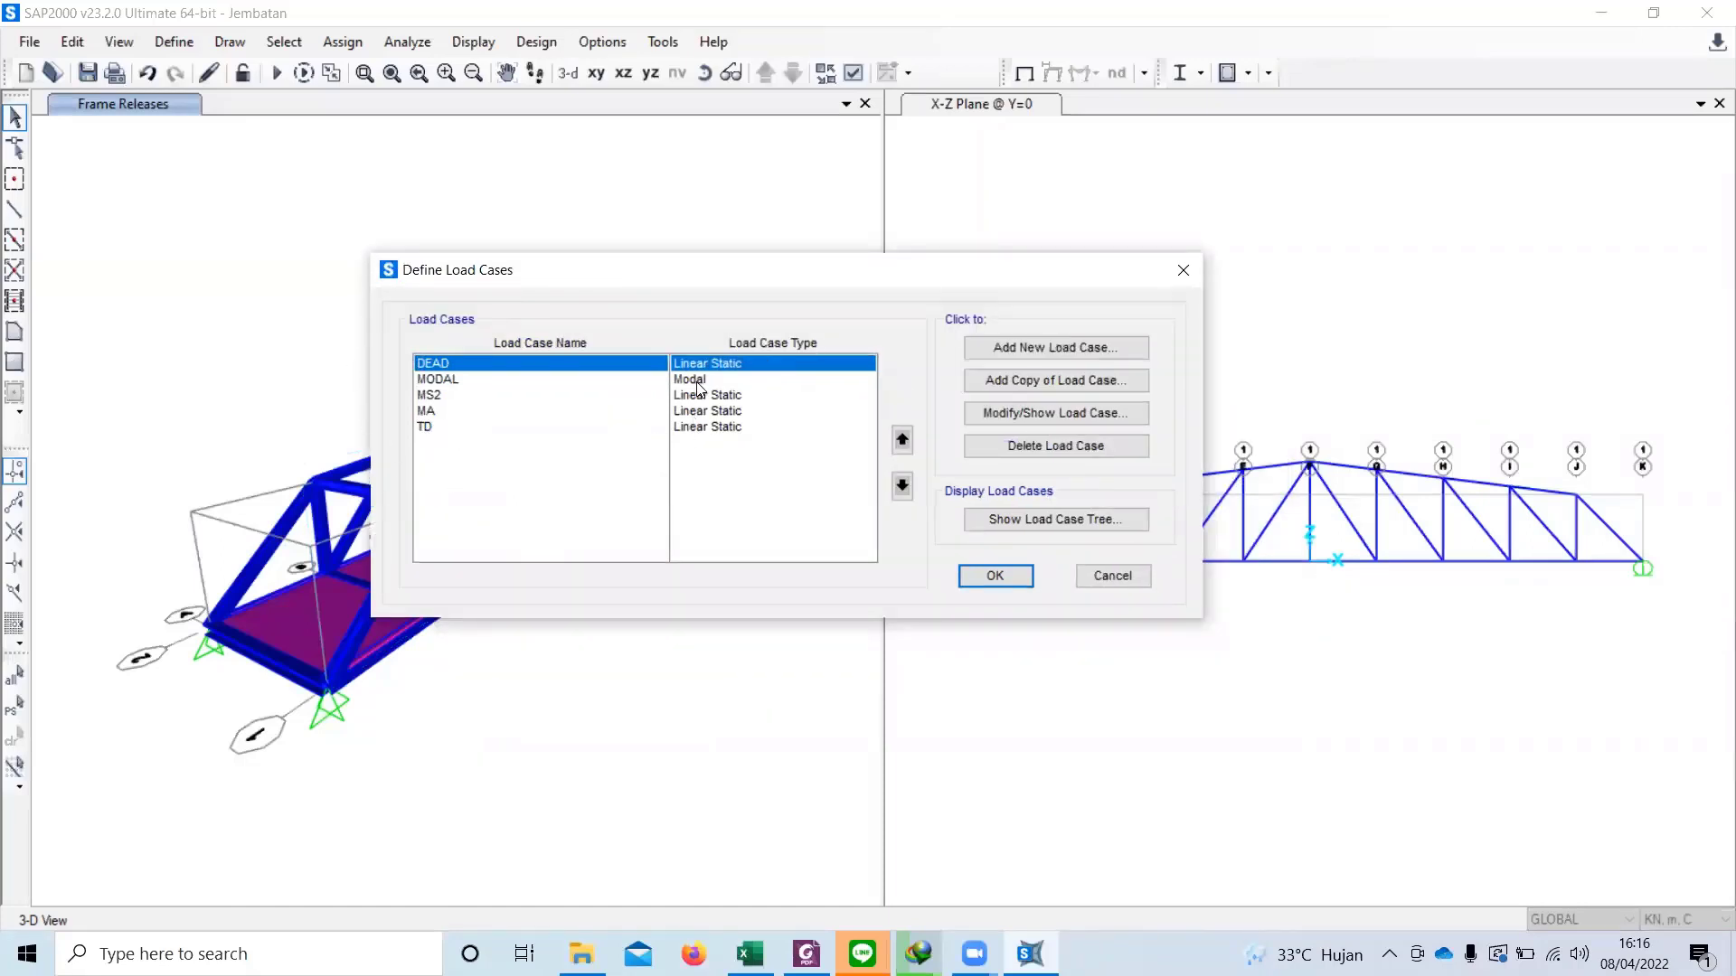
{"action": "left_click", "coordinate": [1011, 411]}
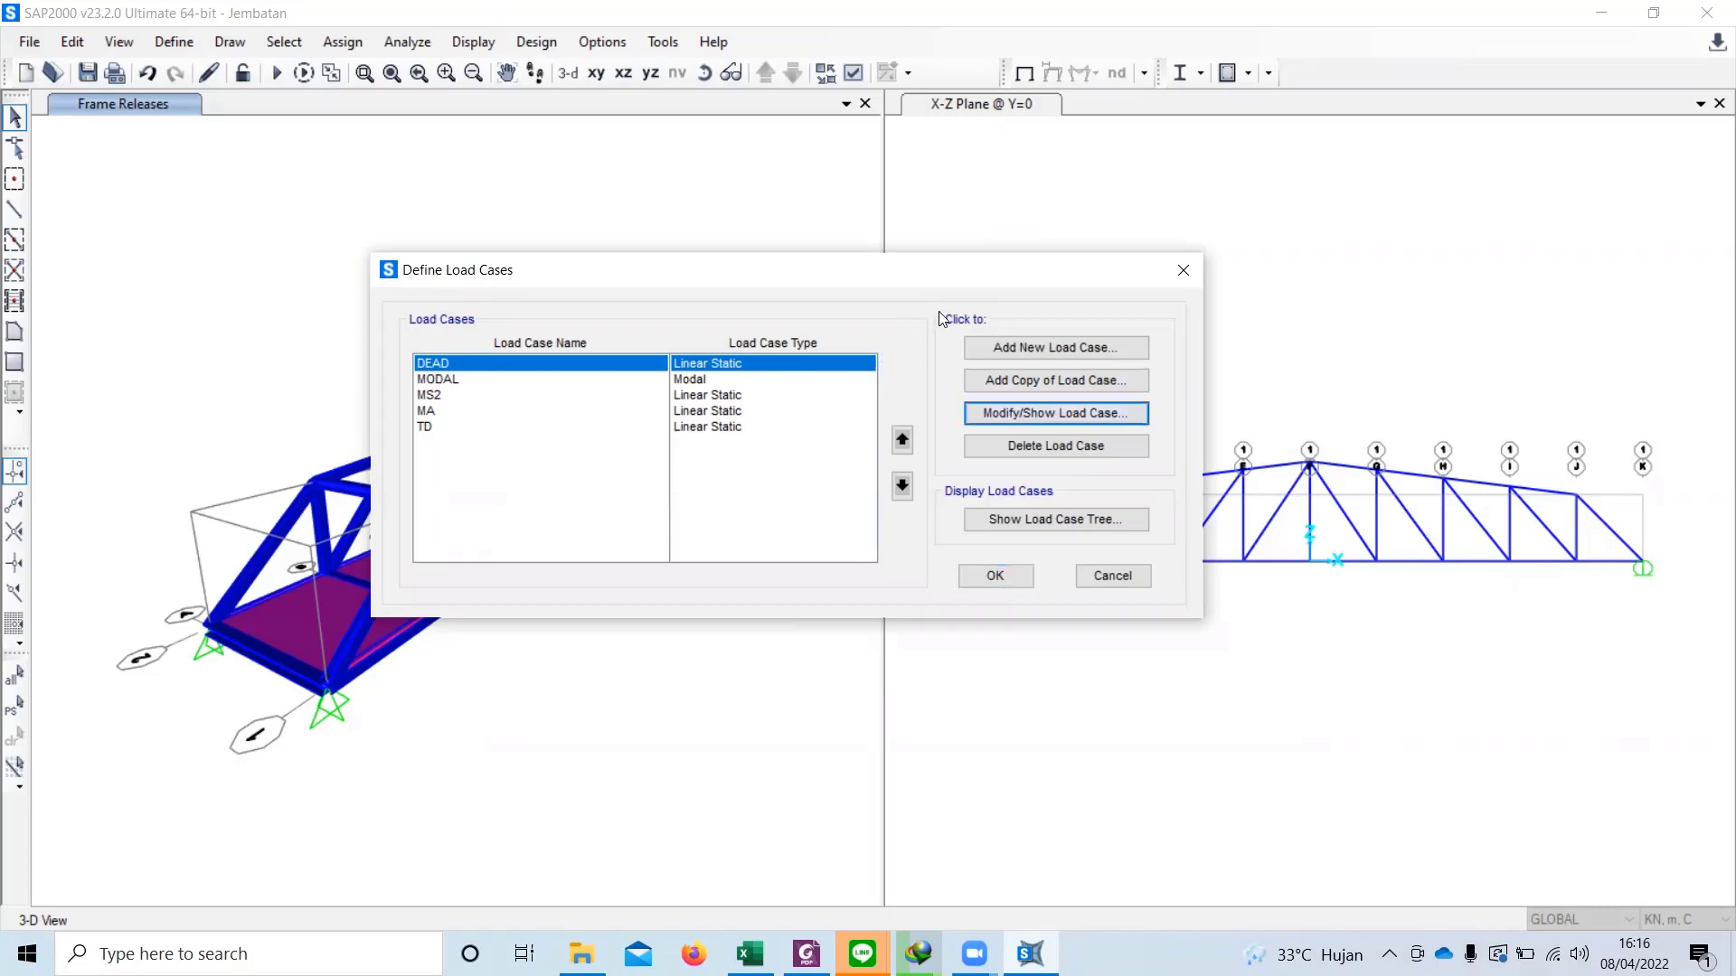
{"action": "type", "text": "MS1"}
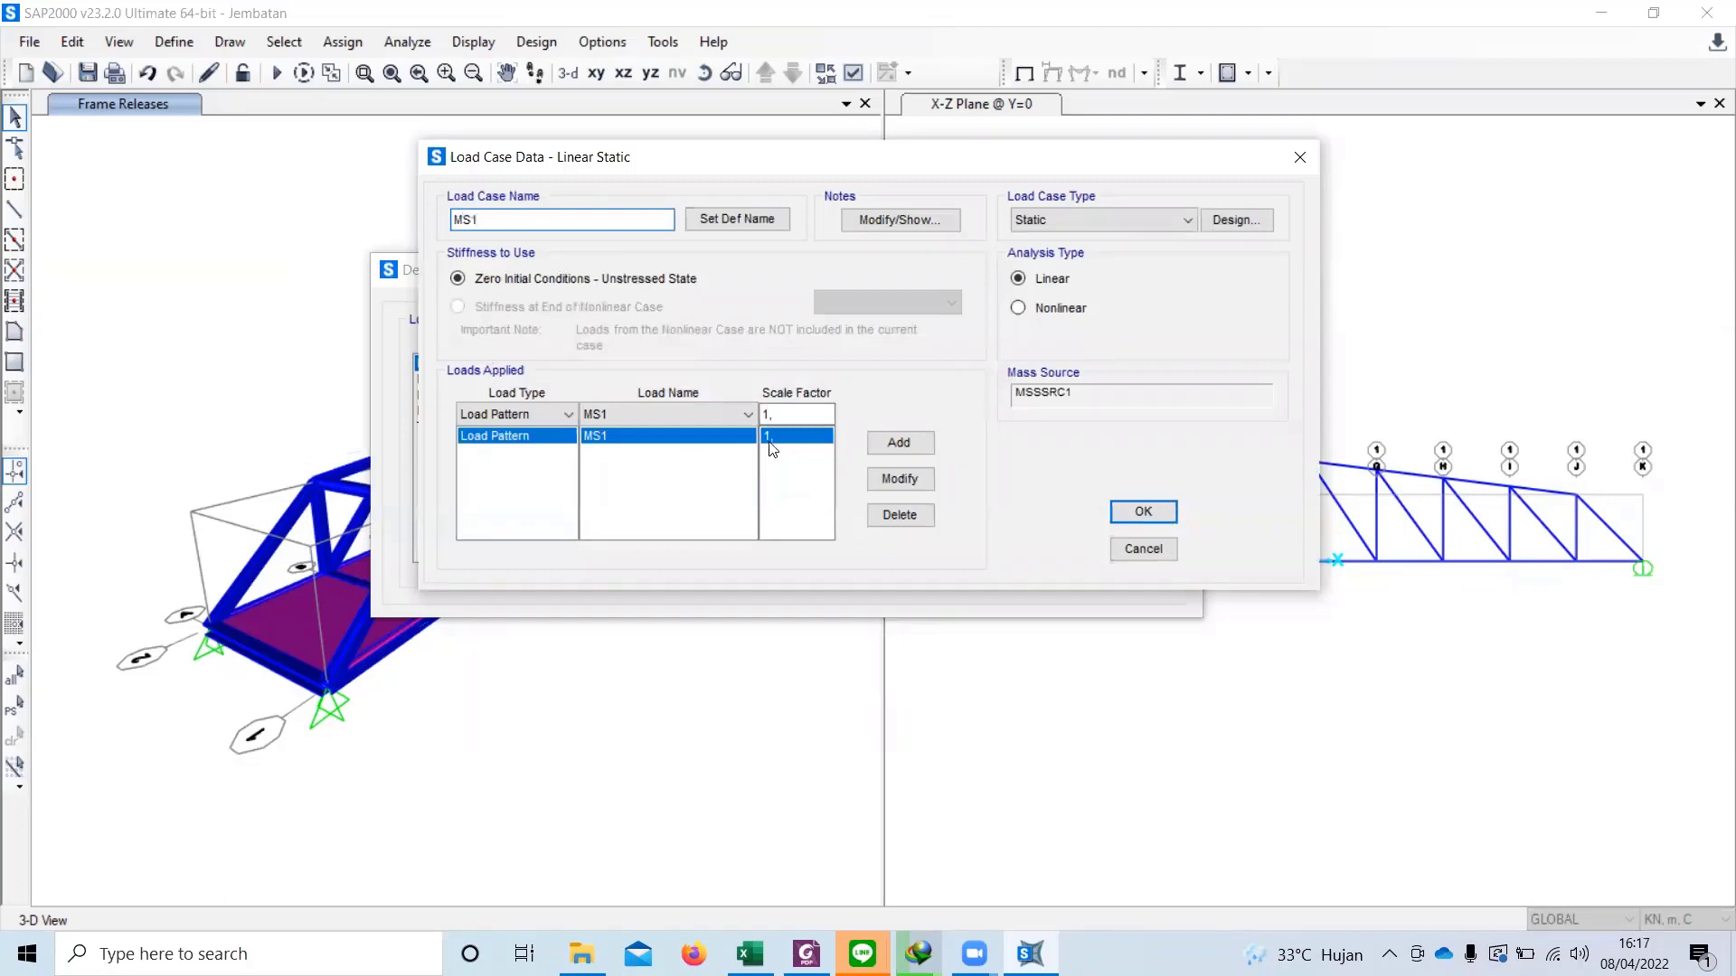
{"action": "type", "text": "1"}
{"action": "left_click", "coordinate": [886, 482]}
{"action": "left_click", "coordinate": [1143, 511]}
{"action": "left_click", "coordinate": [997, 575]}
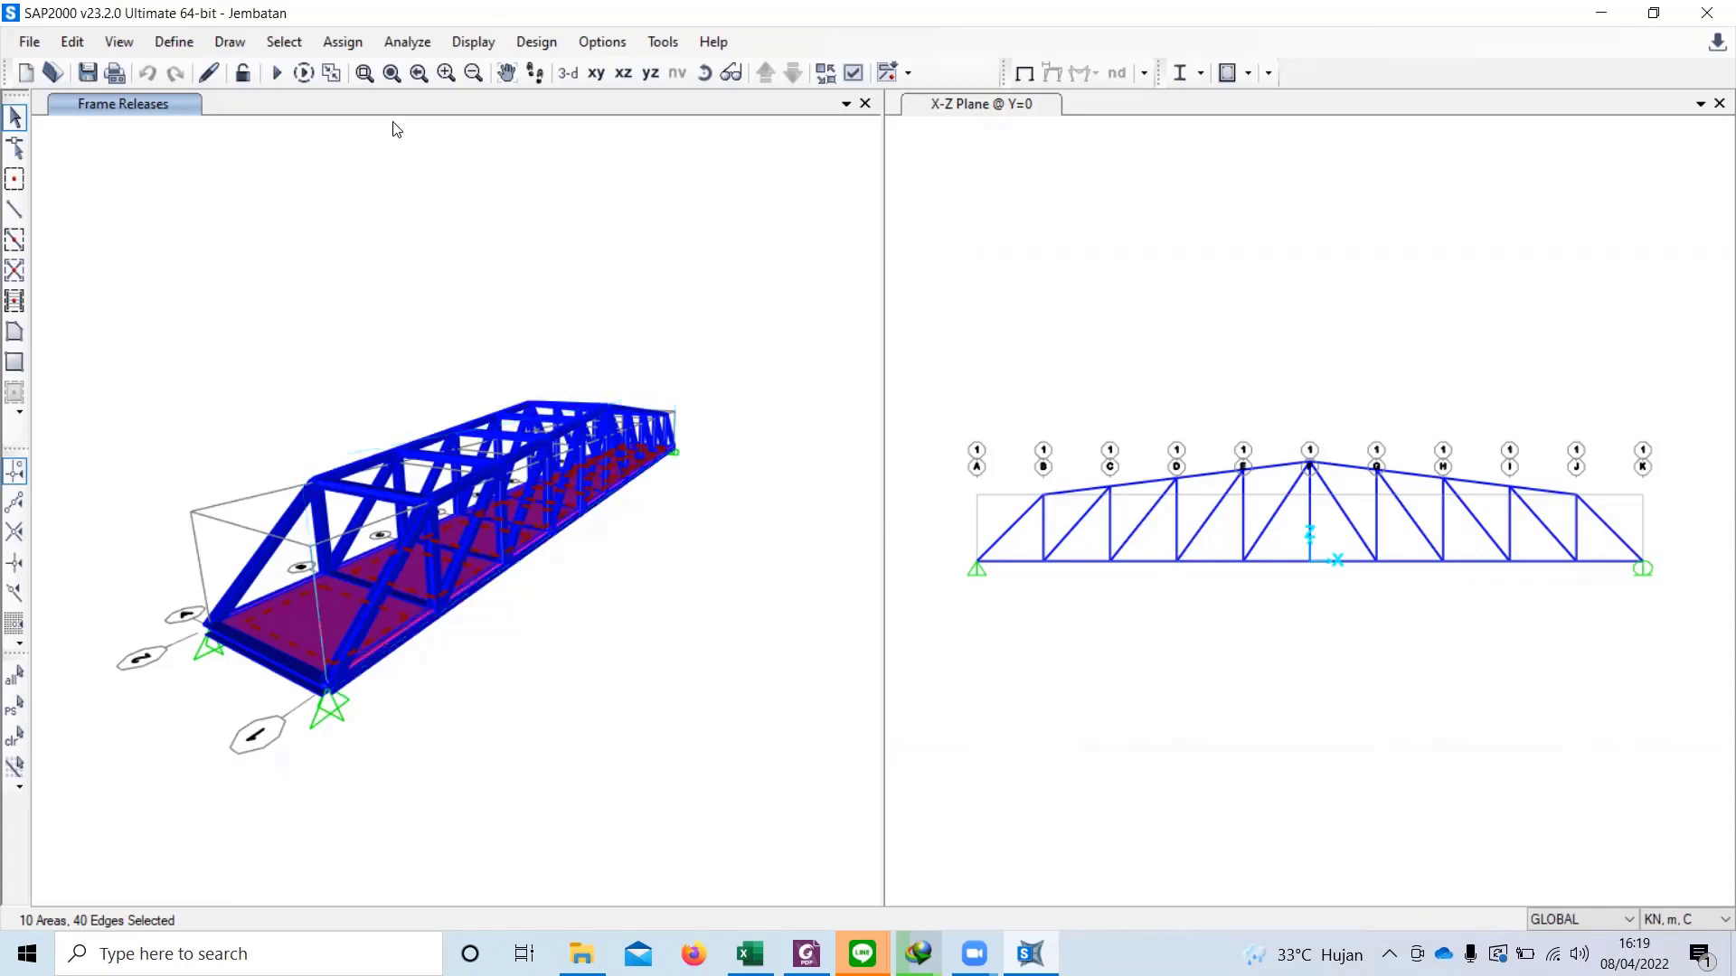
Step: Select all deck areas that have the area section Pelat
{"action": "left_click", "coordinate": [304, 42]}
{"action": "left_click", "coordinate": [319, 59]}
{"action": "left_click", "coordinate": [270, 35]}
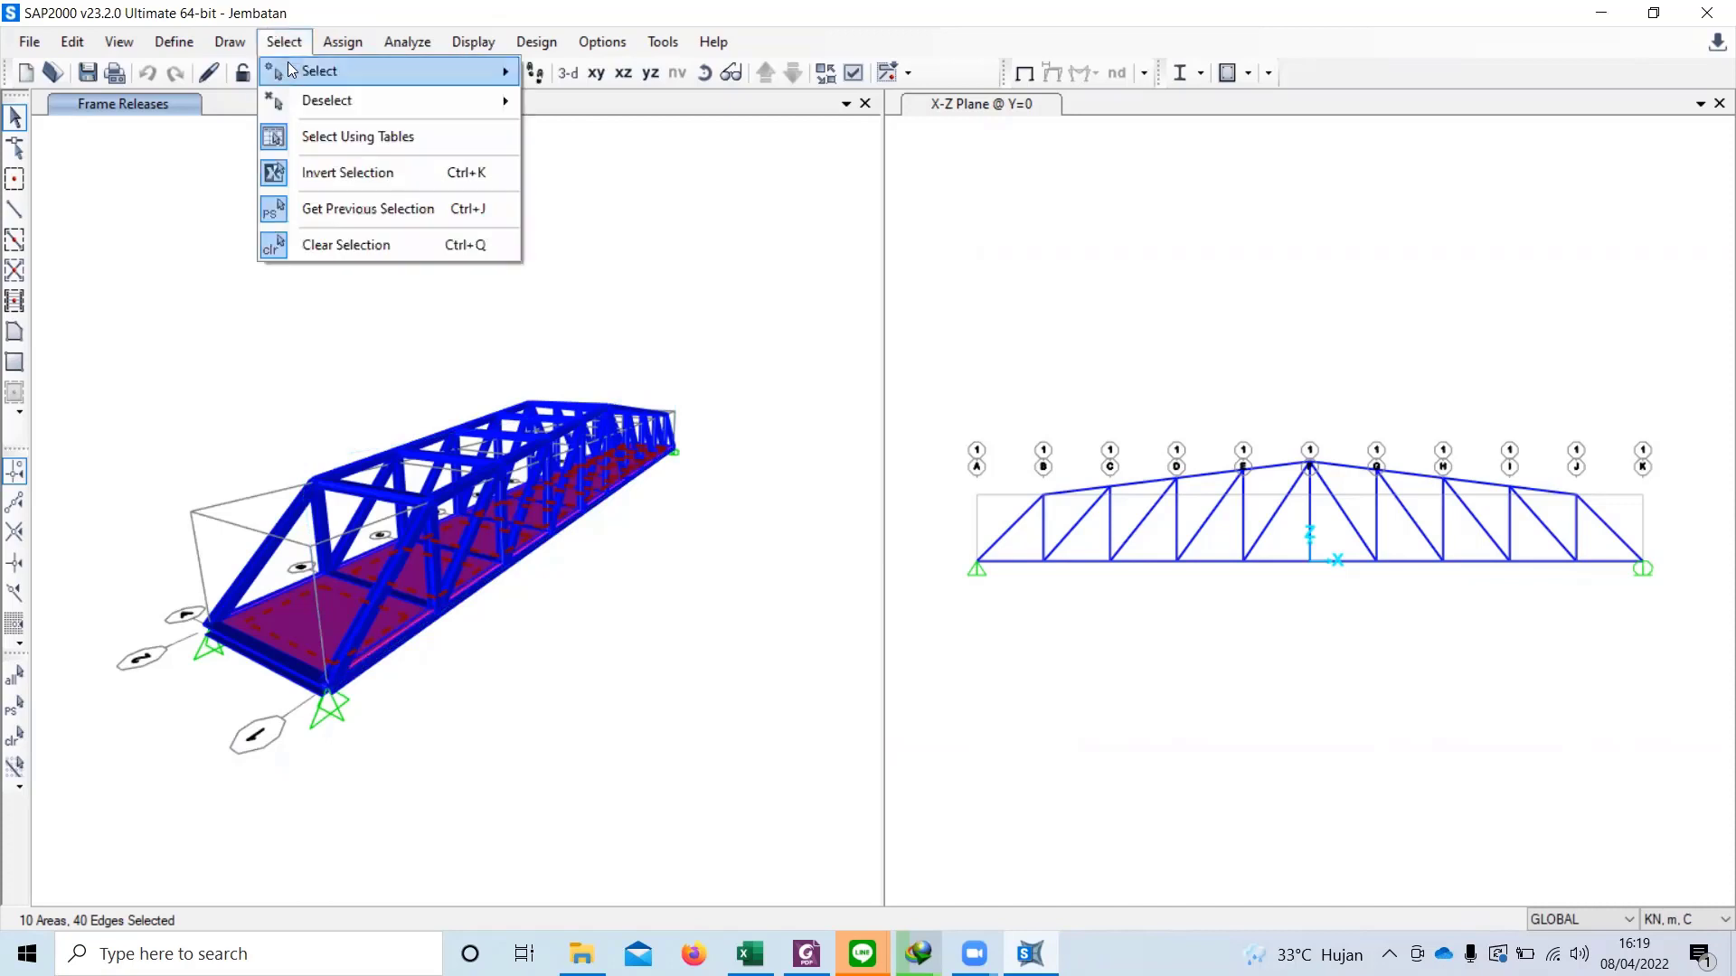
{"action": "mouse_move", "coordinate": [289, 65]}
{"action": "mouse_move", "coordinate": [668, 264]}
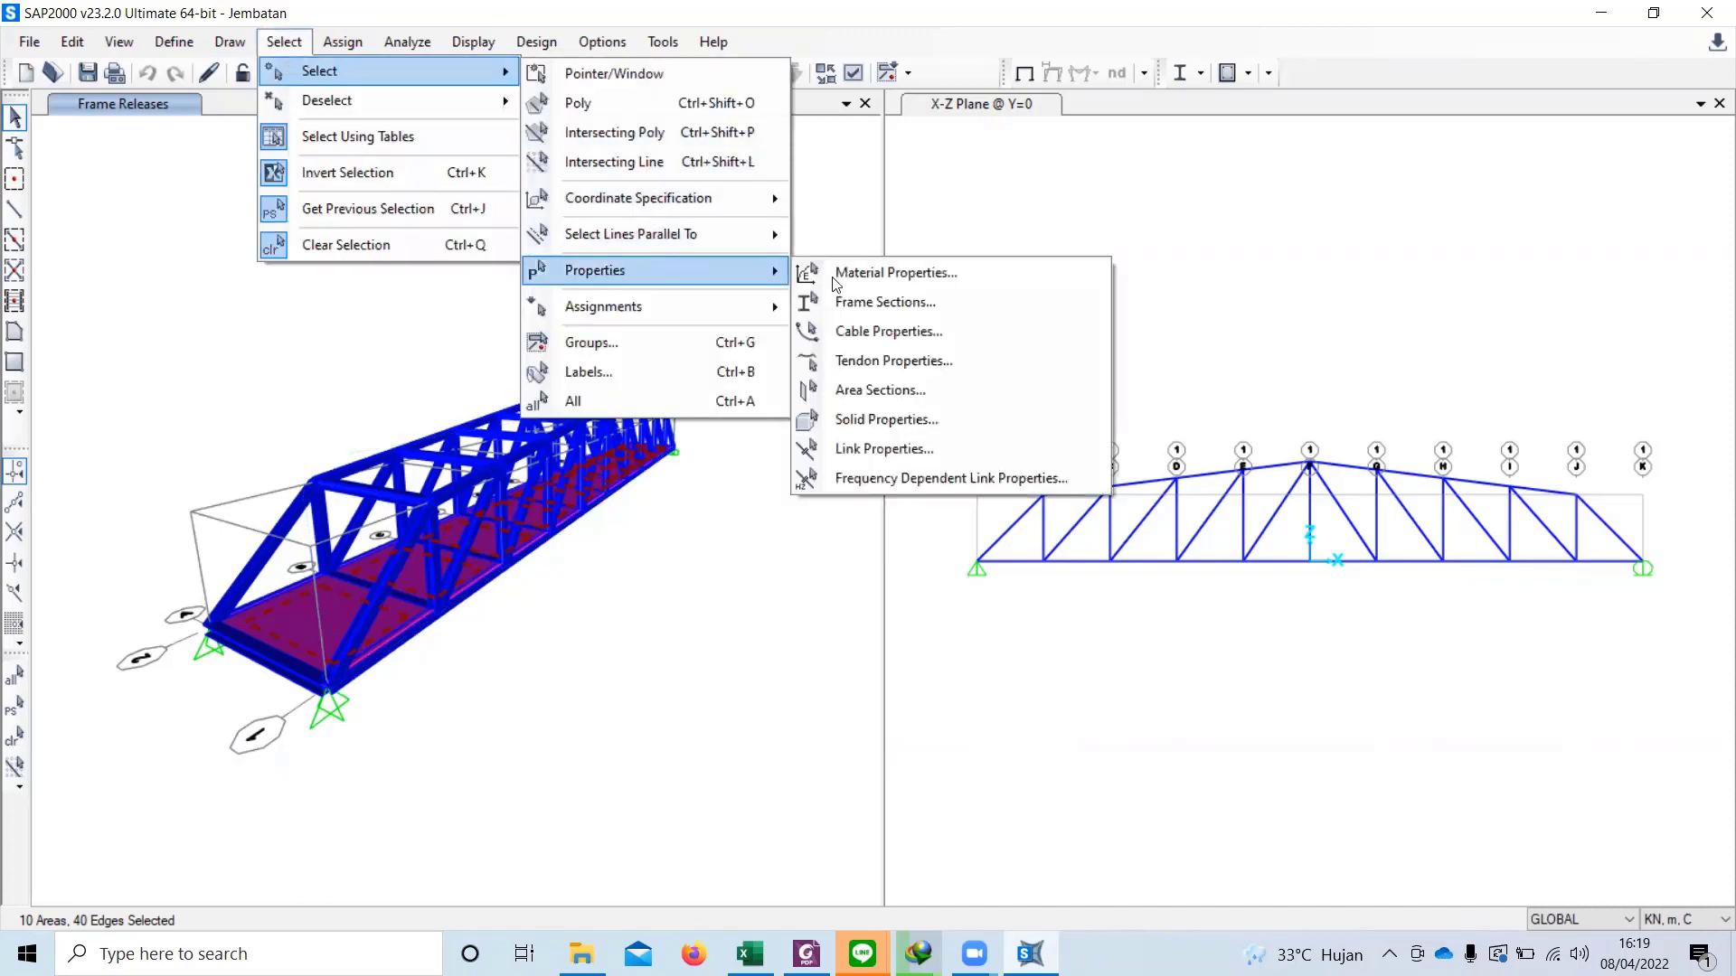
{"action": "left_click", "coordinate": [877, 389]}
{"action": "left_click", "coordinate": [749, 357]}
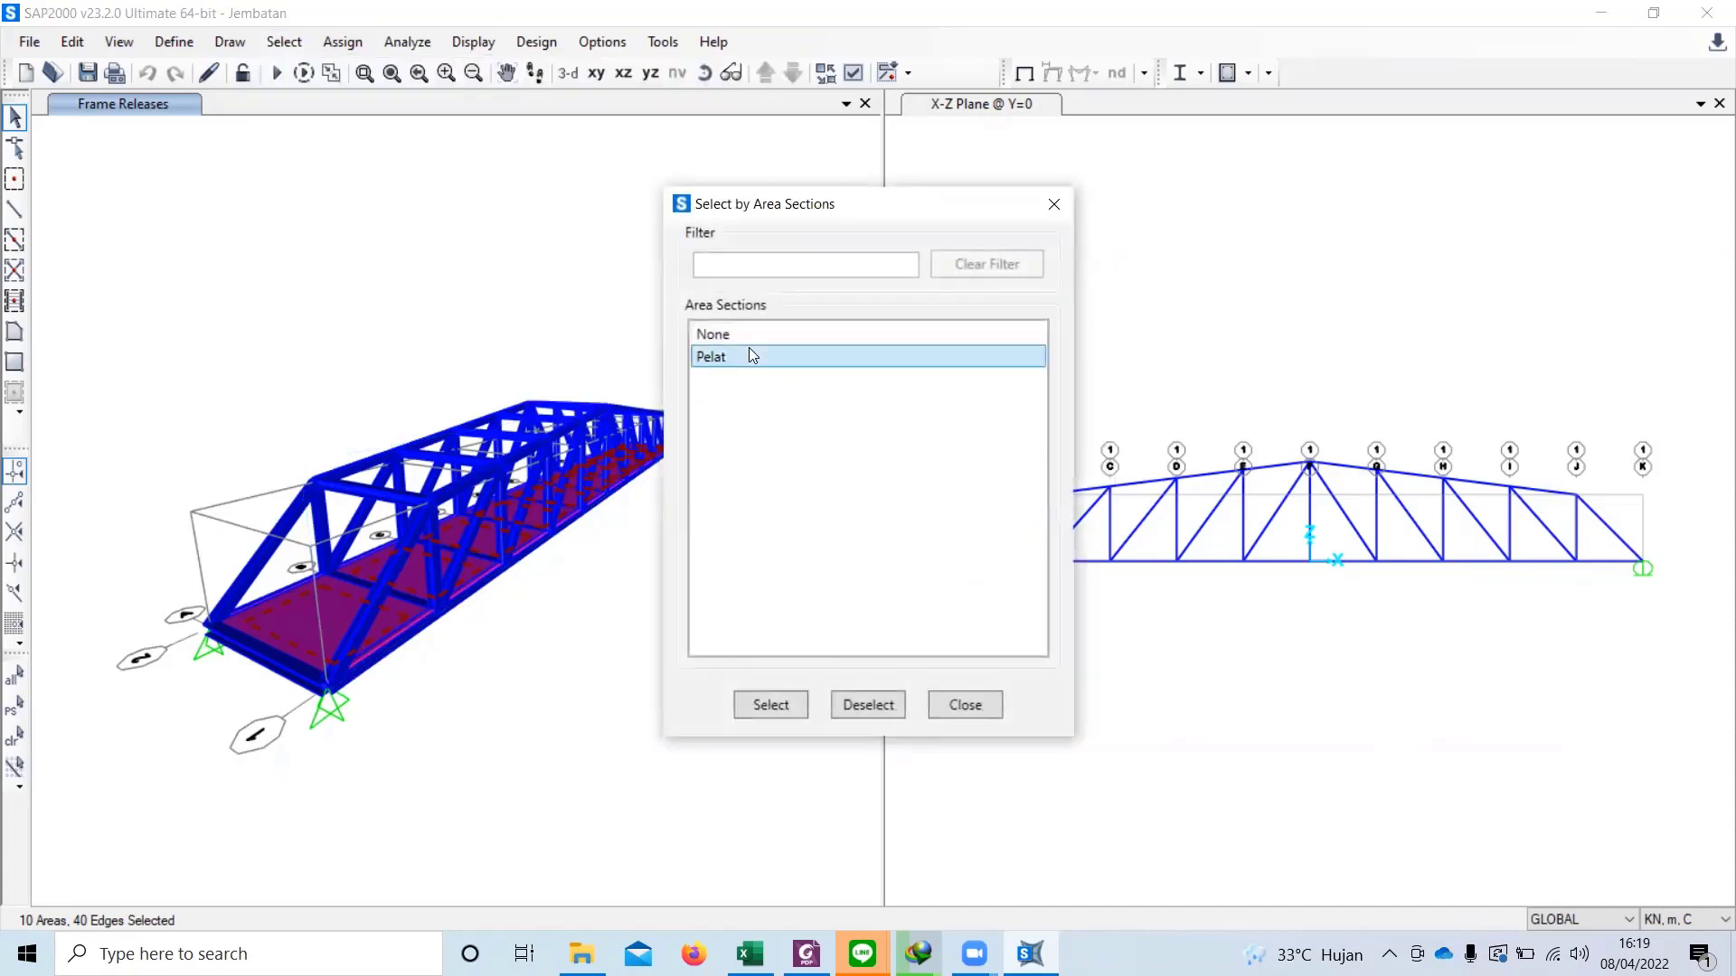
{"action": "left_click", "coordinate": [786, 703]}
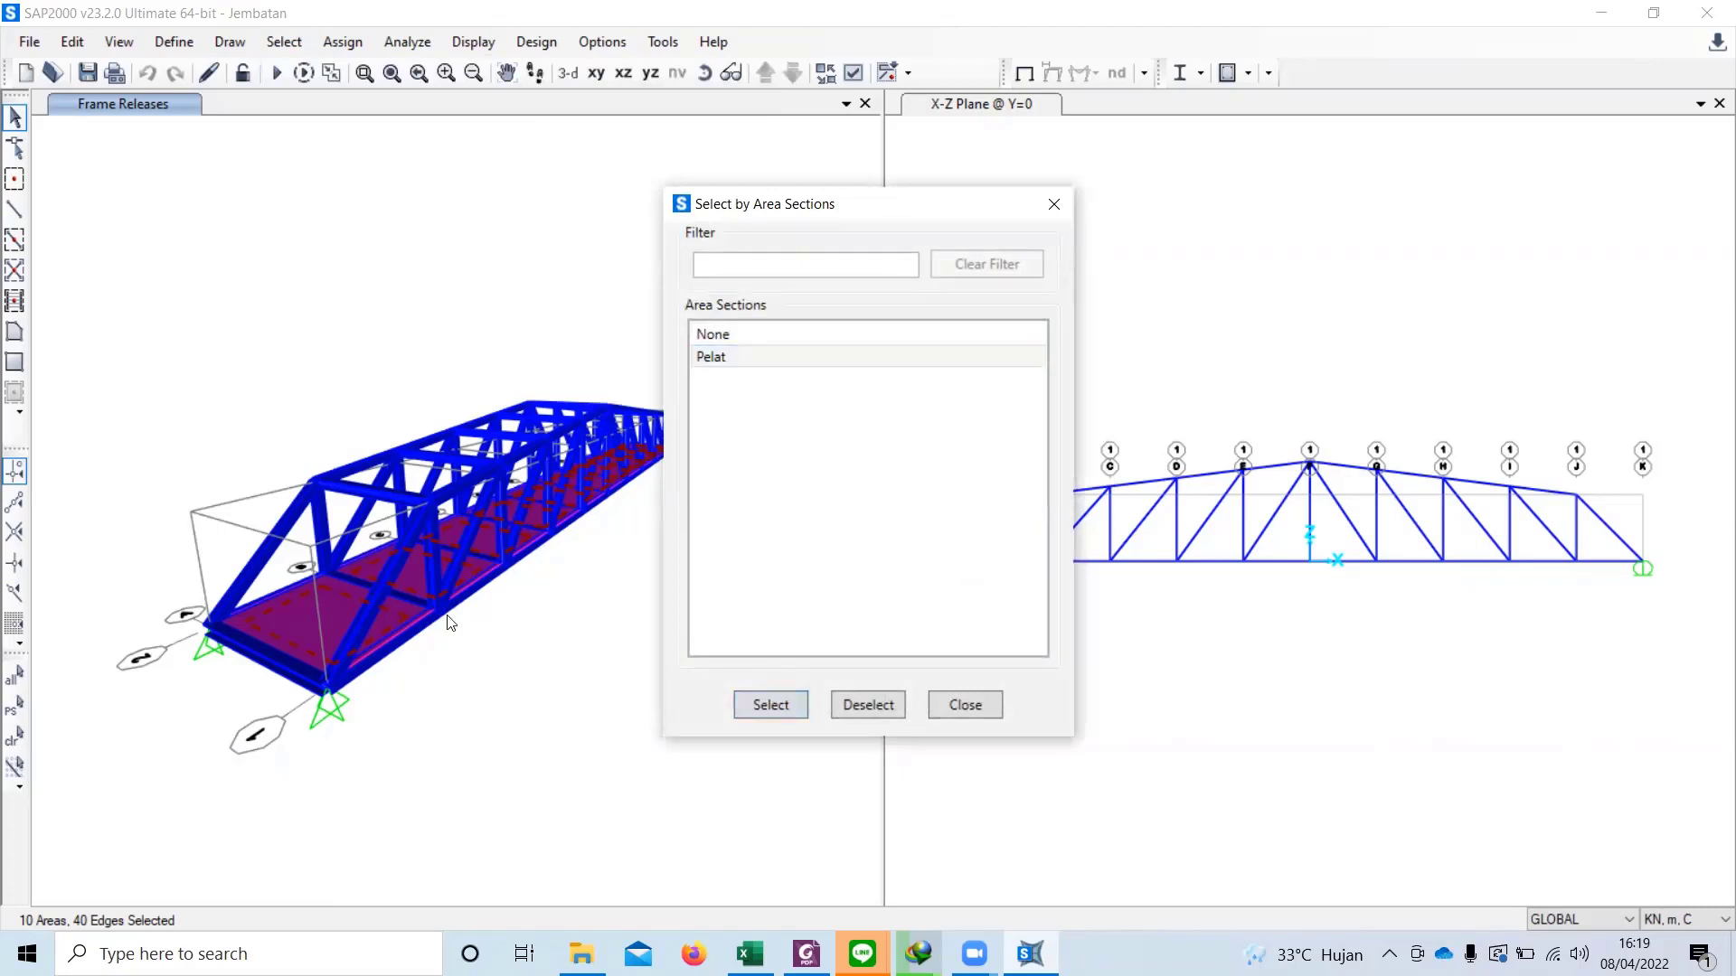
{"action": "left_click", "coordinate": [966, 708]}
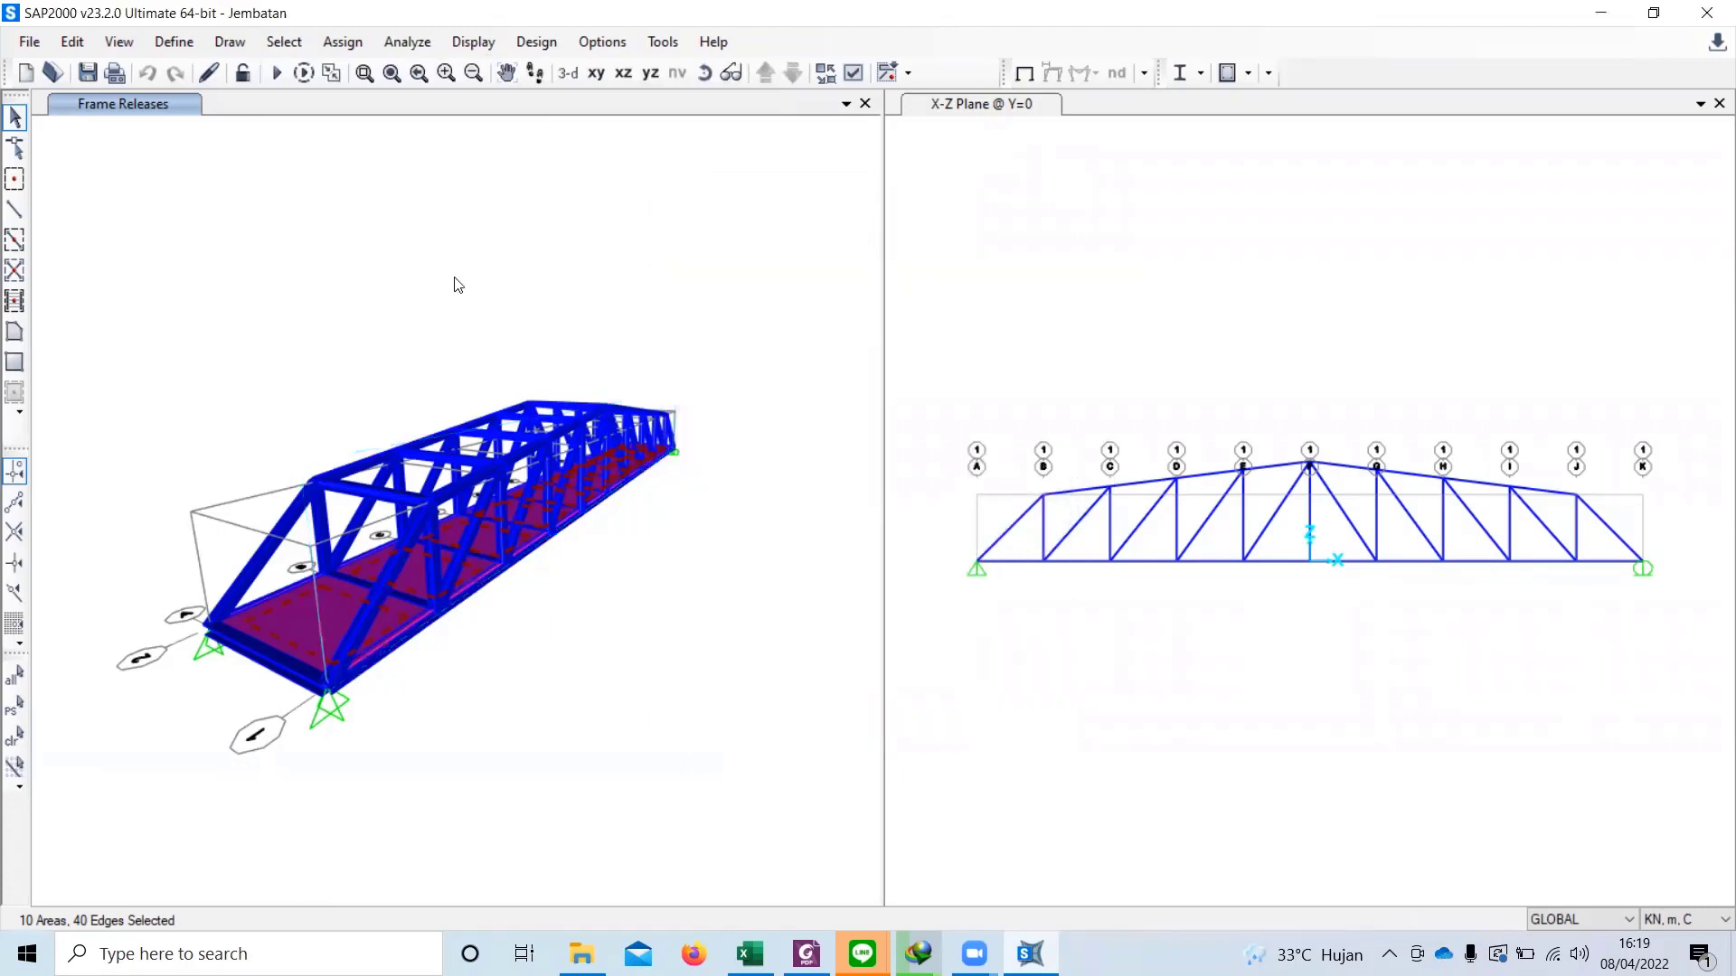
Step: Assign a uniform-to-frame gravity load of 4,4 kN/m² to the selected deck areas under load pattern MS2, choosing its load distribution
{"action": "left_click", "coordinate": [327, 42]}
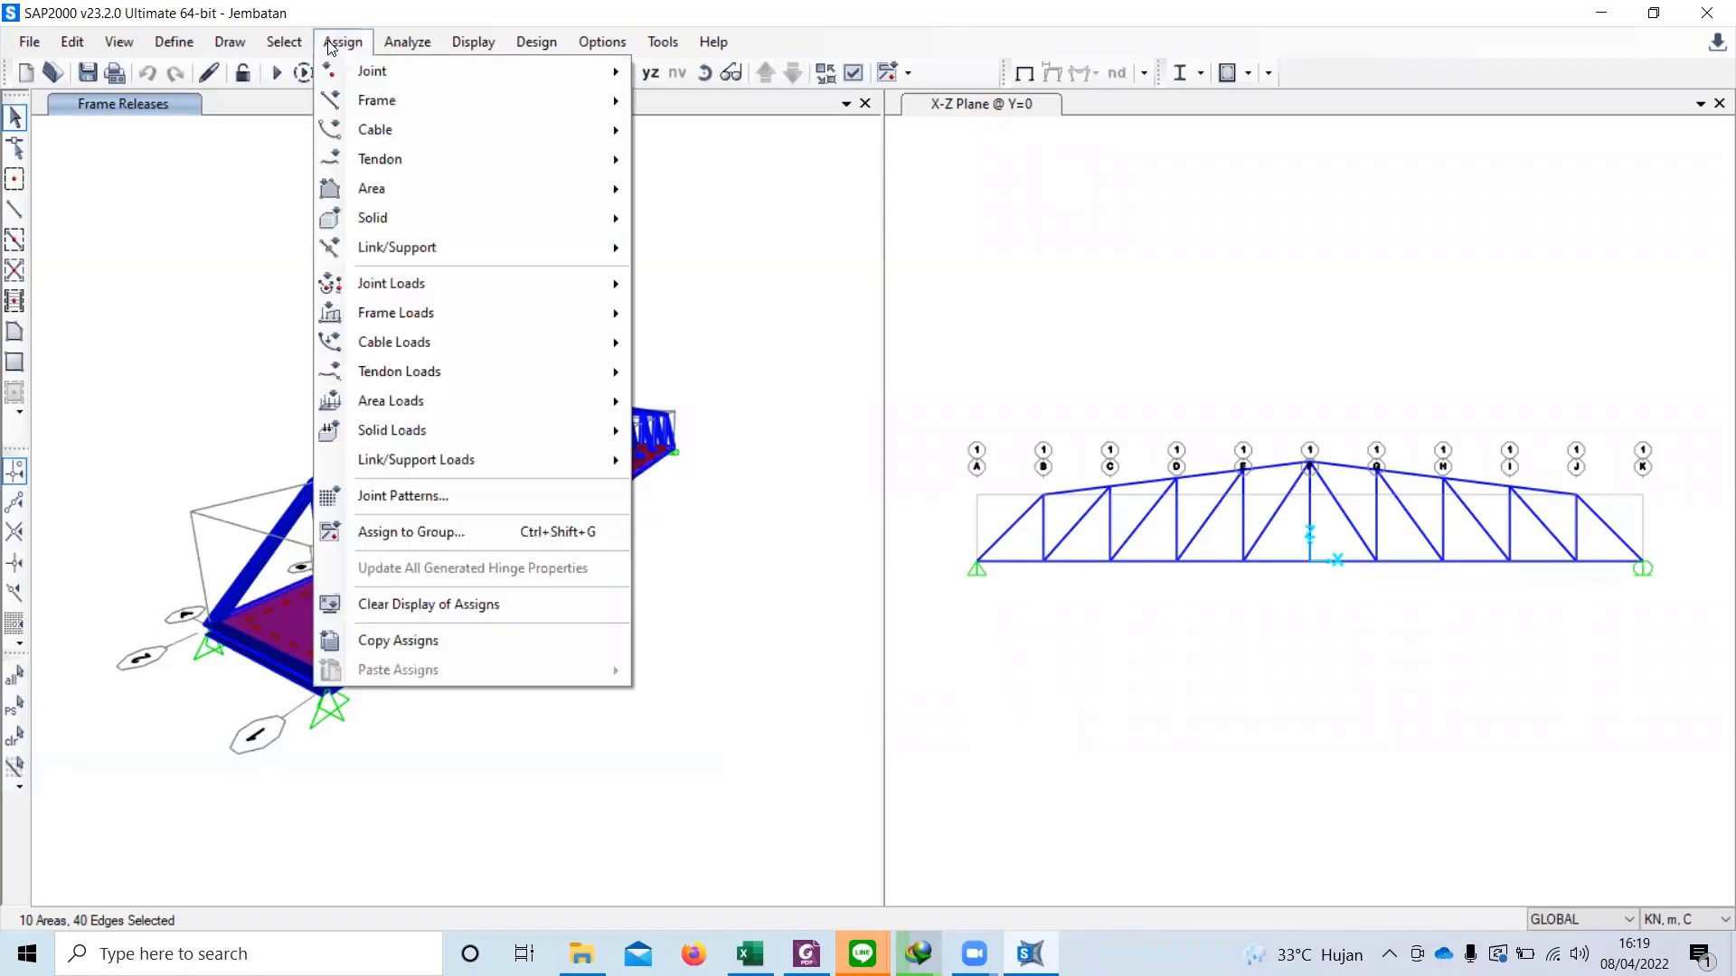
{"action": "mouse_move", "coordinate": [485, 394]}
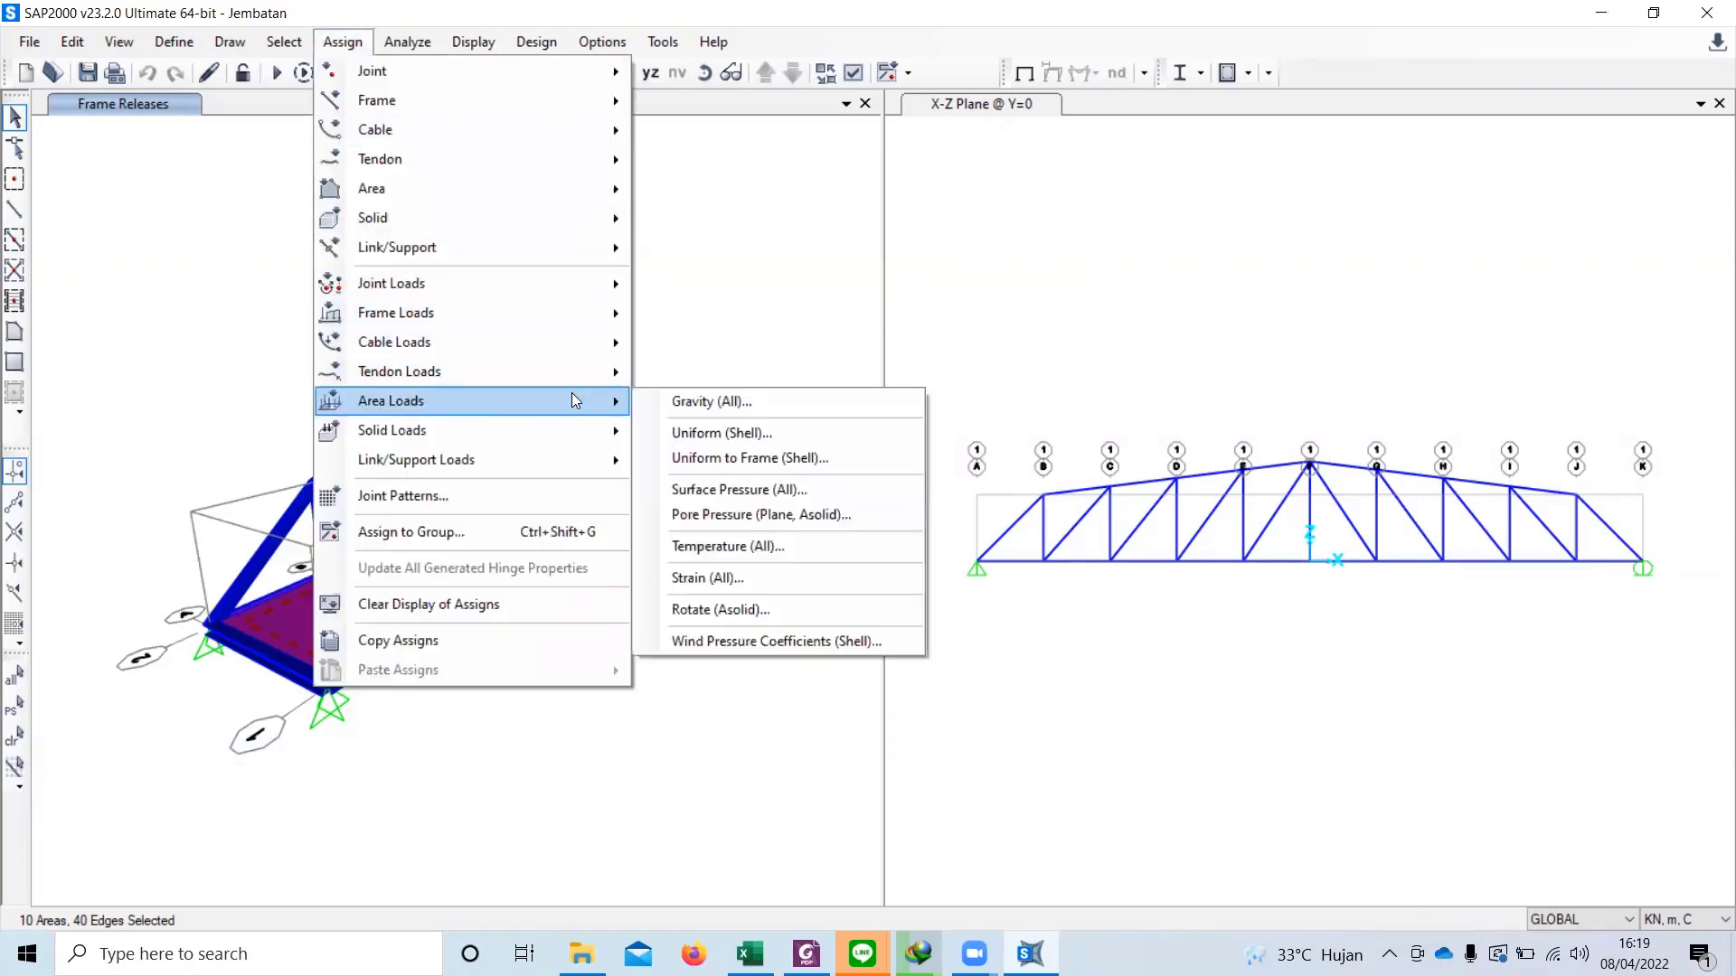
{"action": "left_click", "coordinate": [777, 457]}
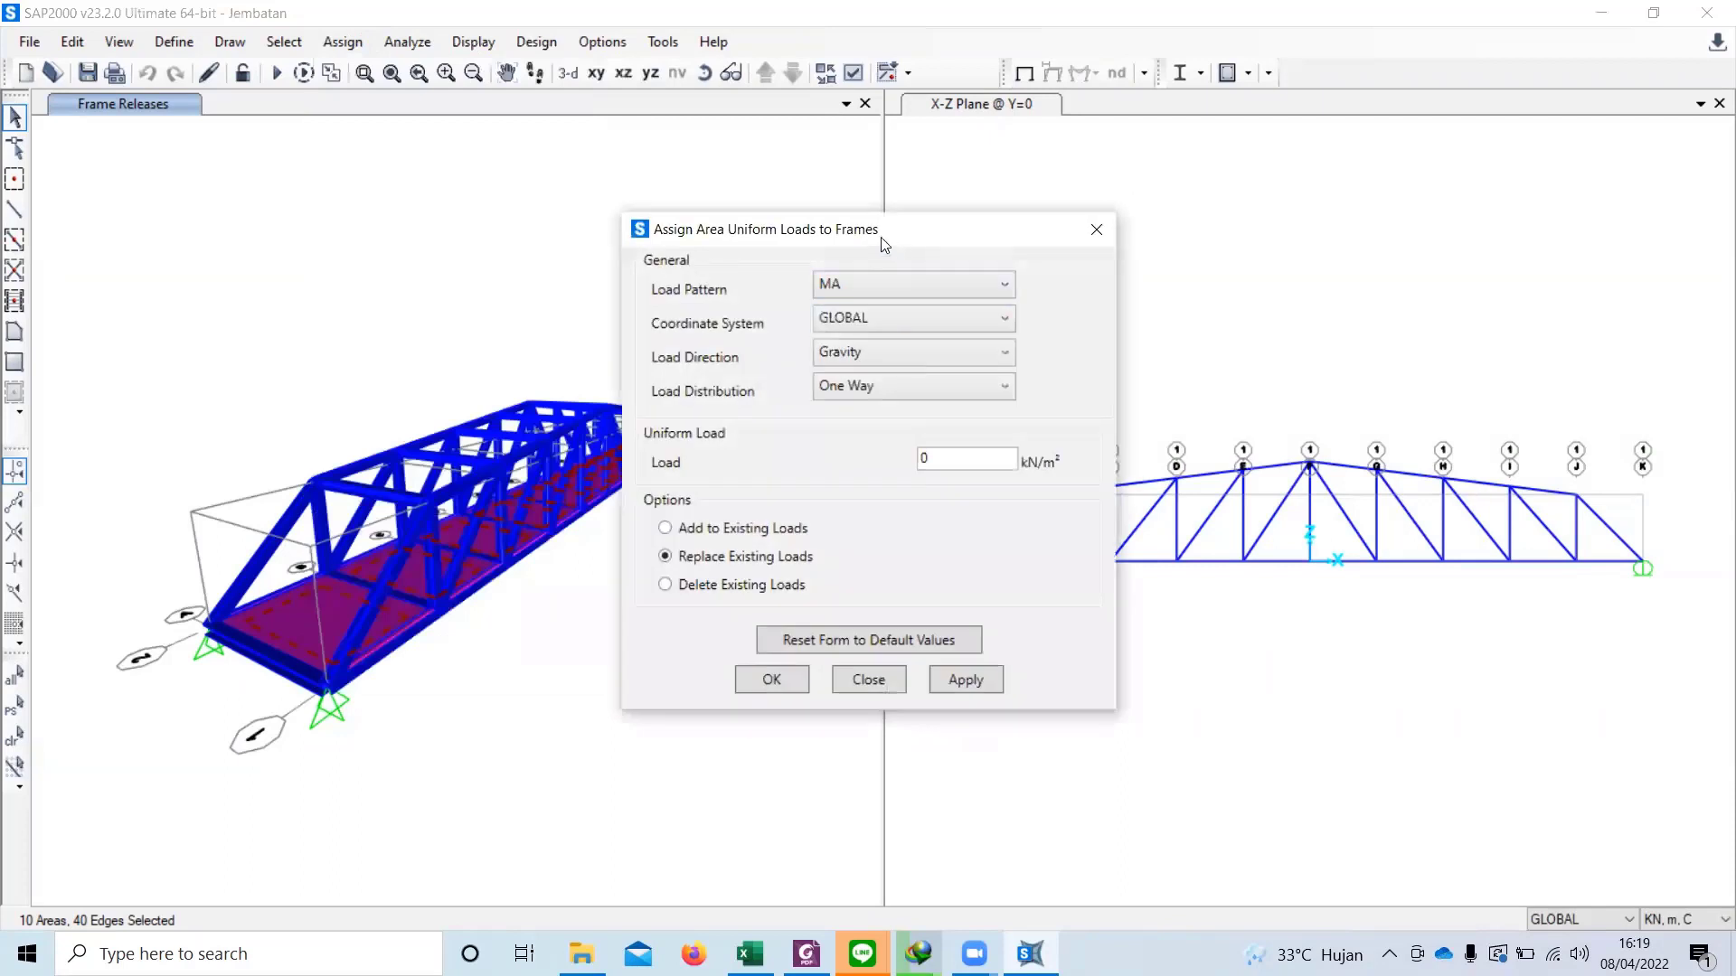
{"action": "left_click_drag", "start_coordinate": [873, 230], "coordinate": [770, 198]}
{"action": "left_click", "coordinate": [768, 251]}
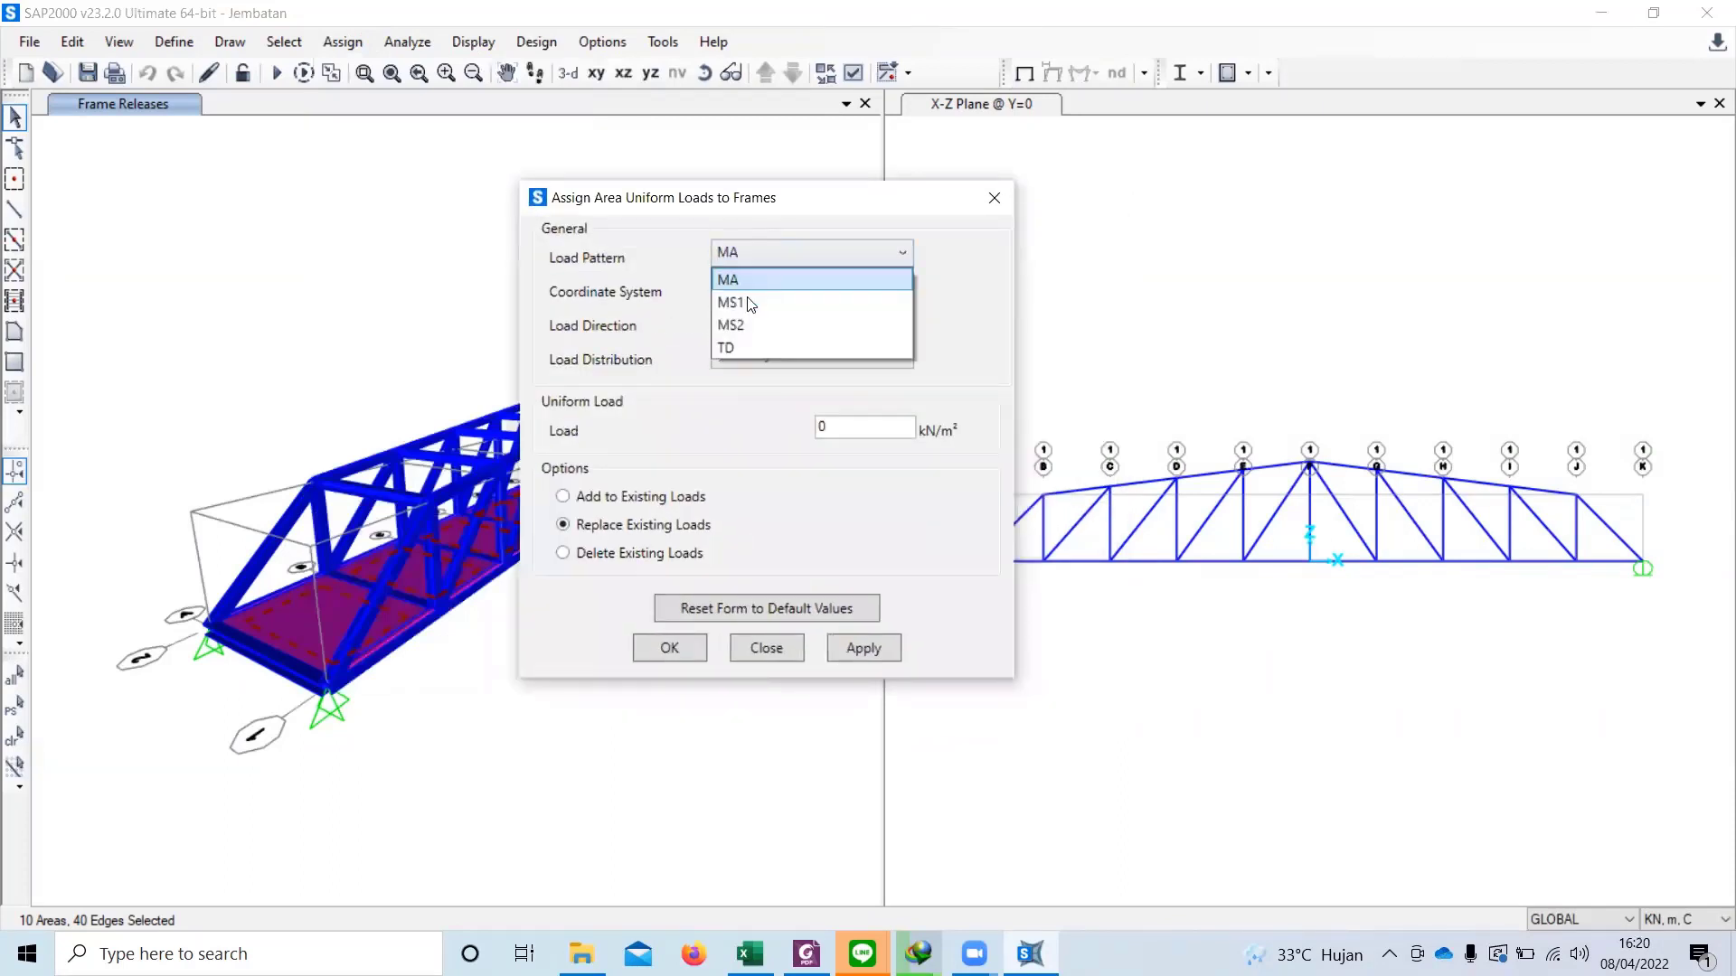
{"action": "left_click", "coordinate": [748, 321]}
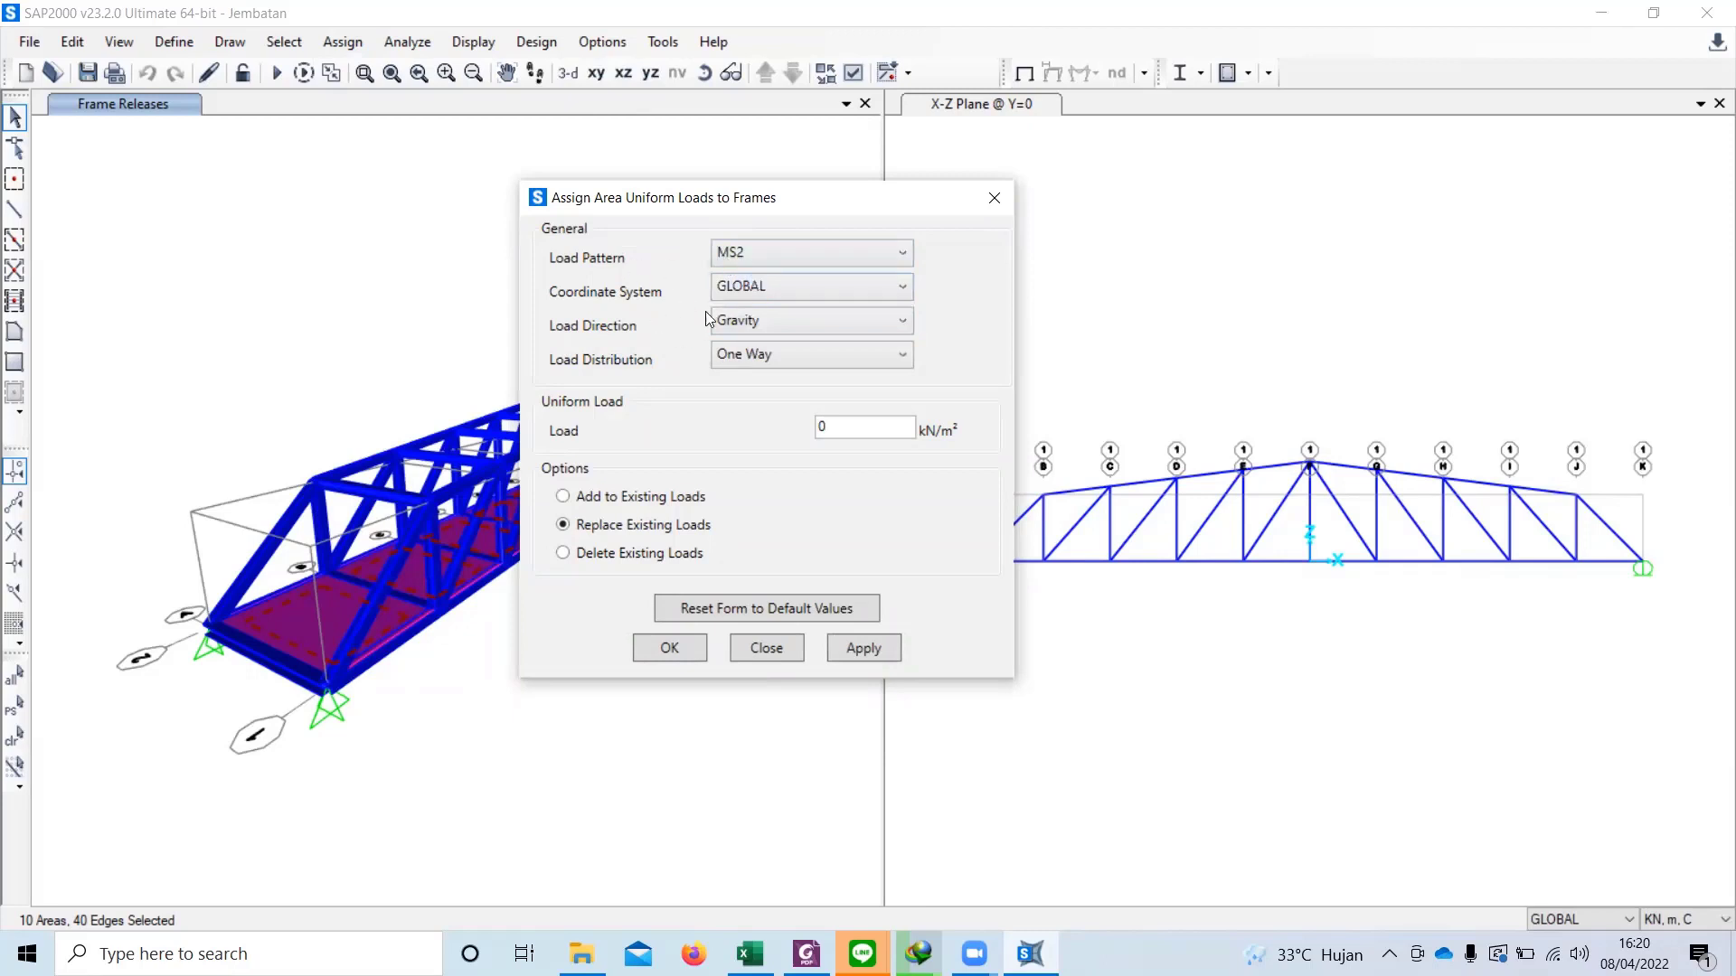
{"action": "left_click", "coordinate": [741, 357]}
{"action": "left_click", "coordinate": [734, 404]}
{"action": "double_click", "coordinate": [833, 430]}
{"action": "type", "text": "4,4"}
{"action": "left_click", "coordinate": [677, 649]}
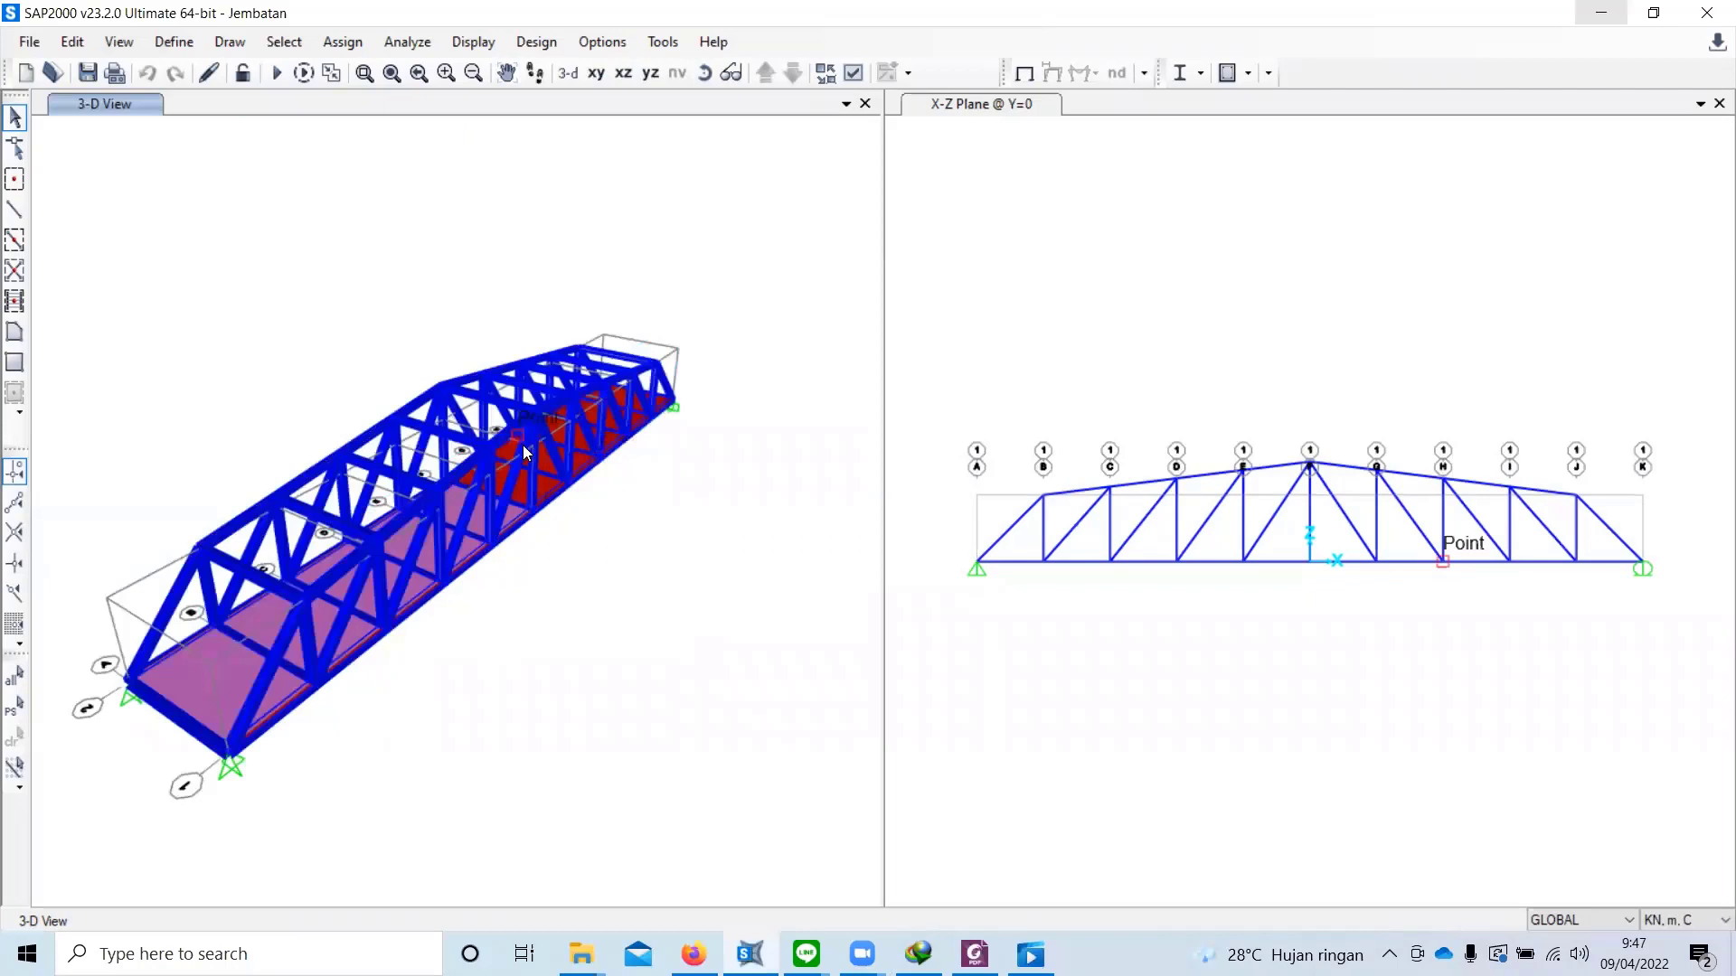
Step: Set the 3-D view to the Standard view type with objects filled
{"action": "scroll", "coordinate": [511, 484], "scroll_direction": "up", "scroll_amount": 3}
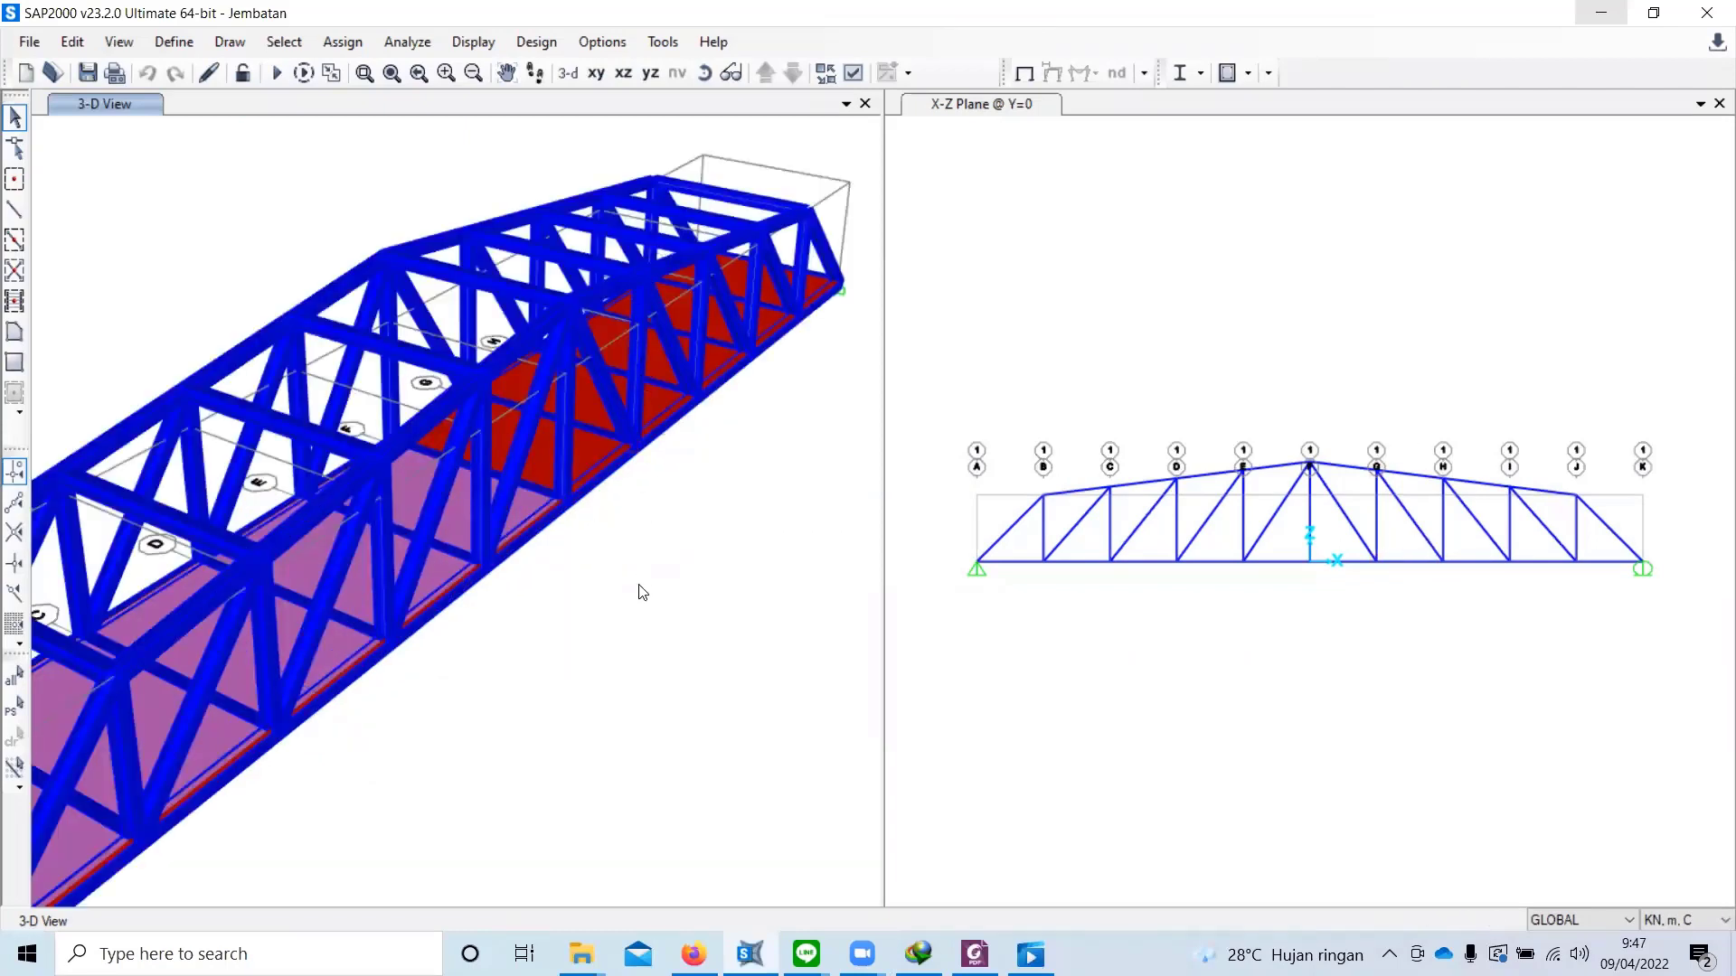
{"action": "scroll", "coordinate": [594, 511], "scroll_direction": "down", "scroll_amount": 3}
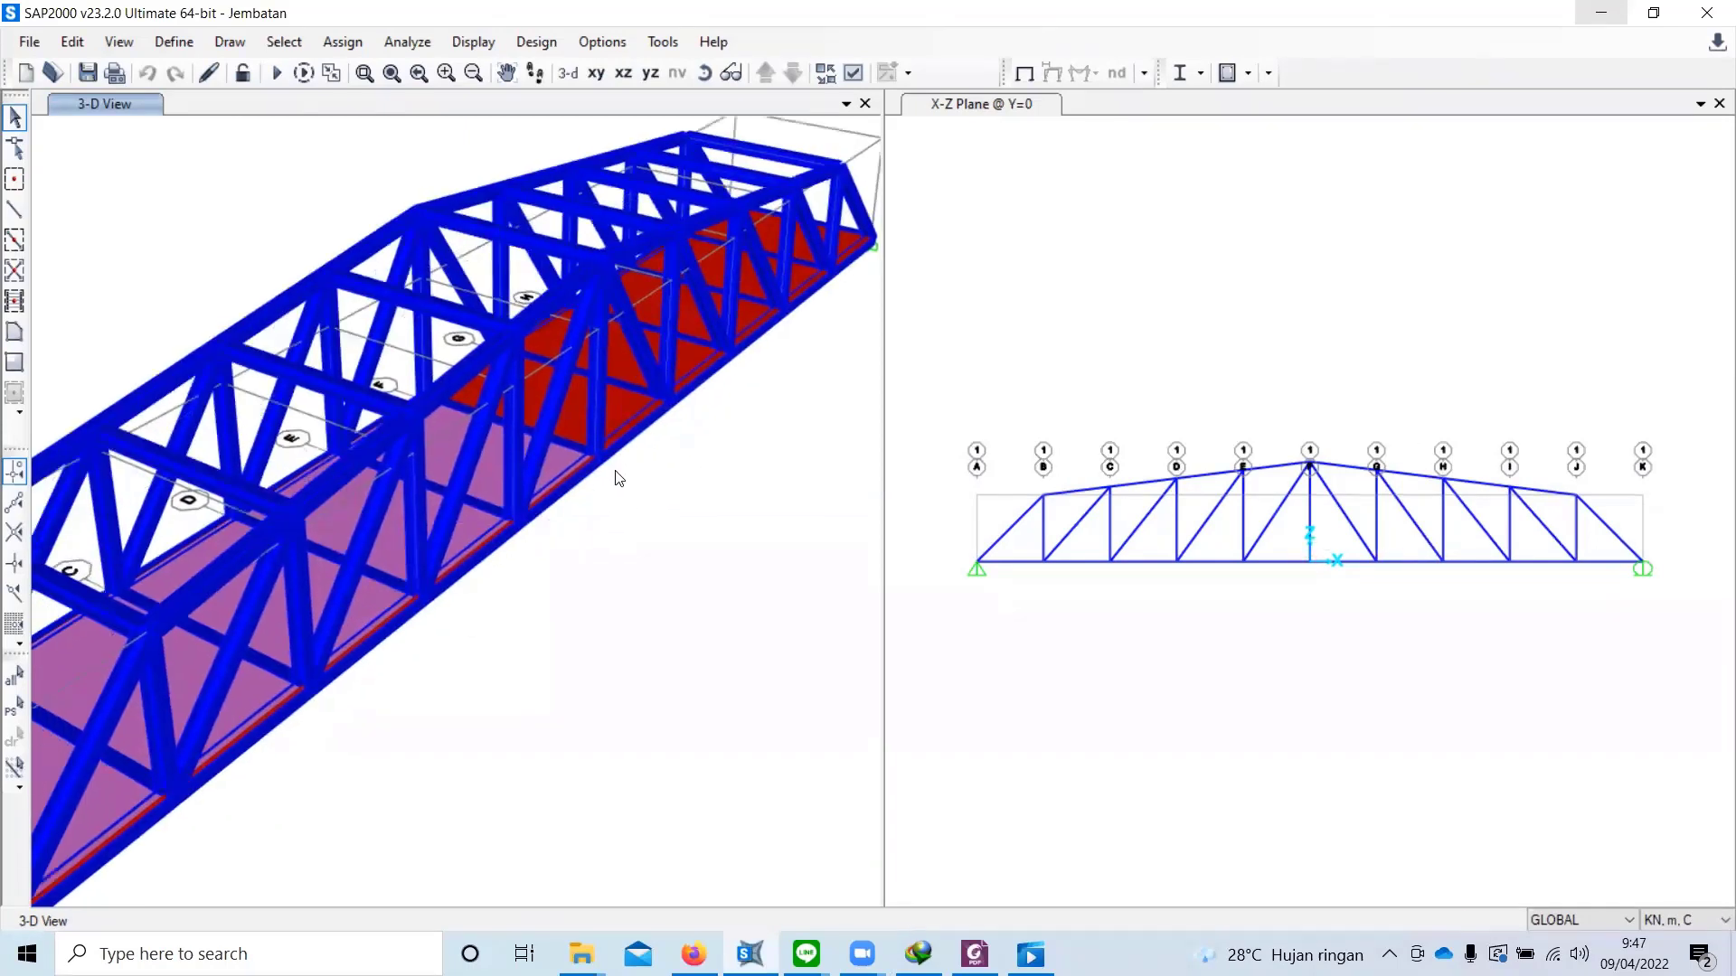
{"action": "middle_click_drag", "start_coordinate": [512, 425], "coordinate": [578, 419], "text": "shift"}
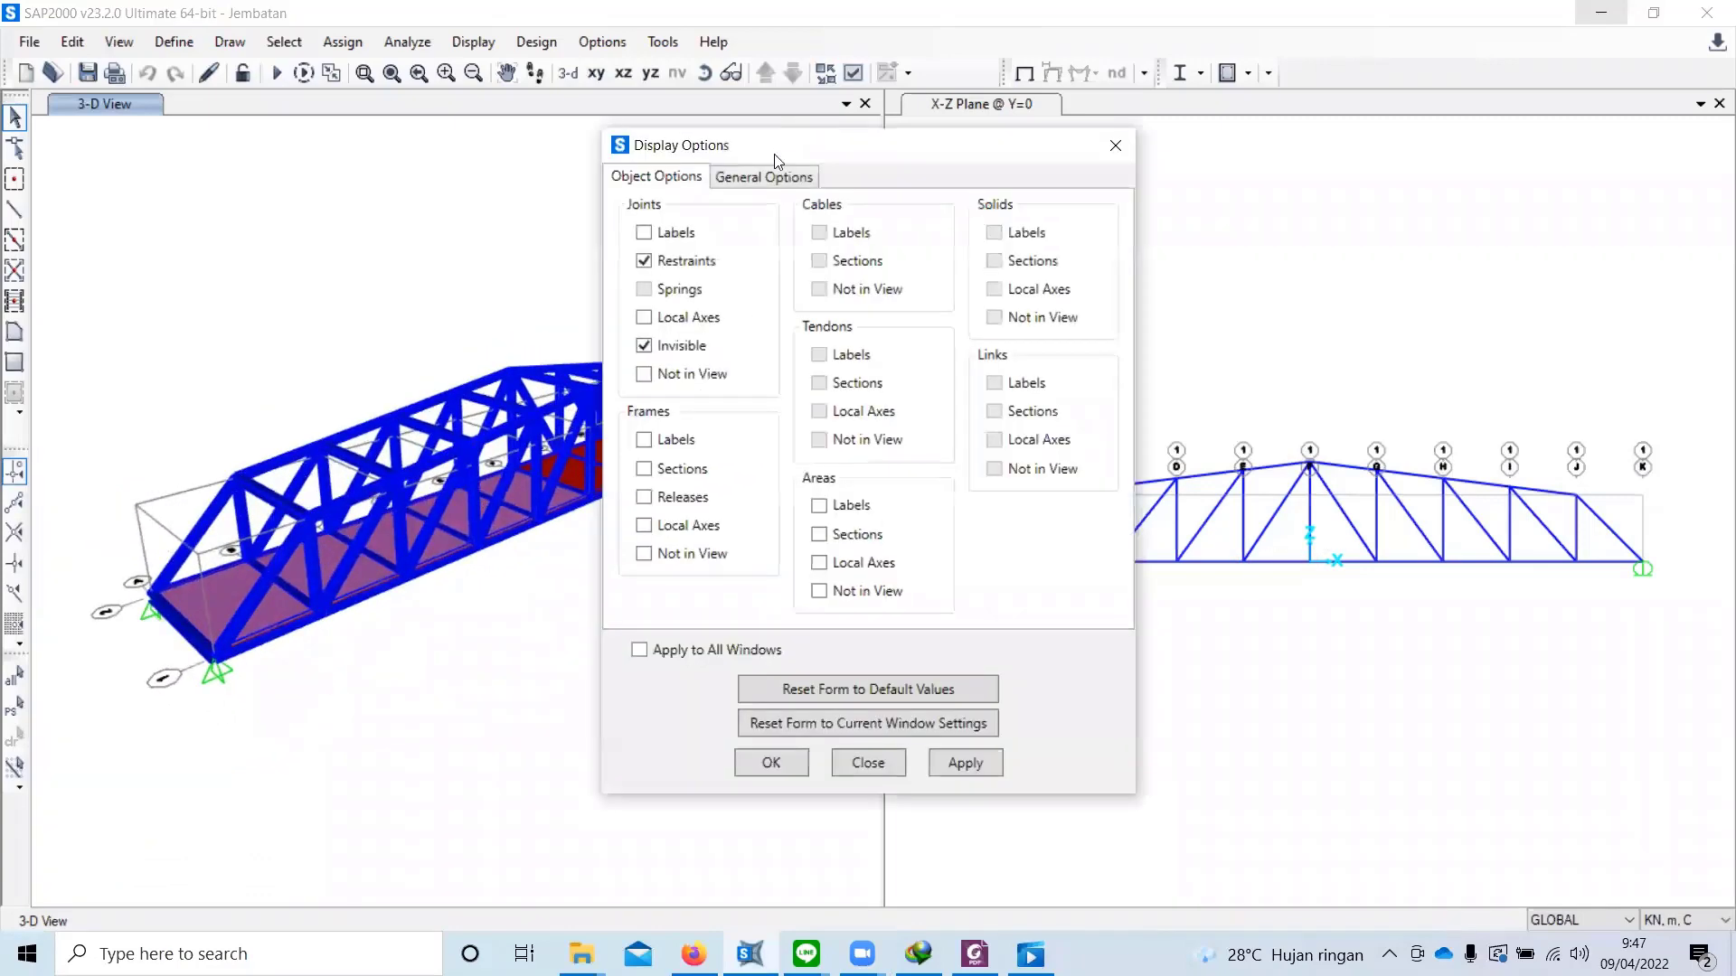
{"action": "left_click", "coordinate": [783, 175]}
{"action": "left_click", "coordinate": [968, 237]}
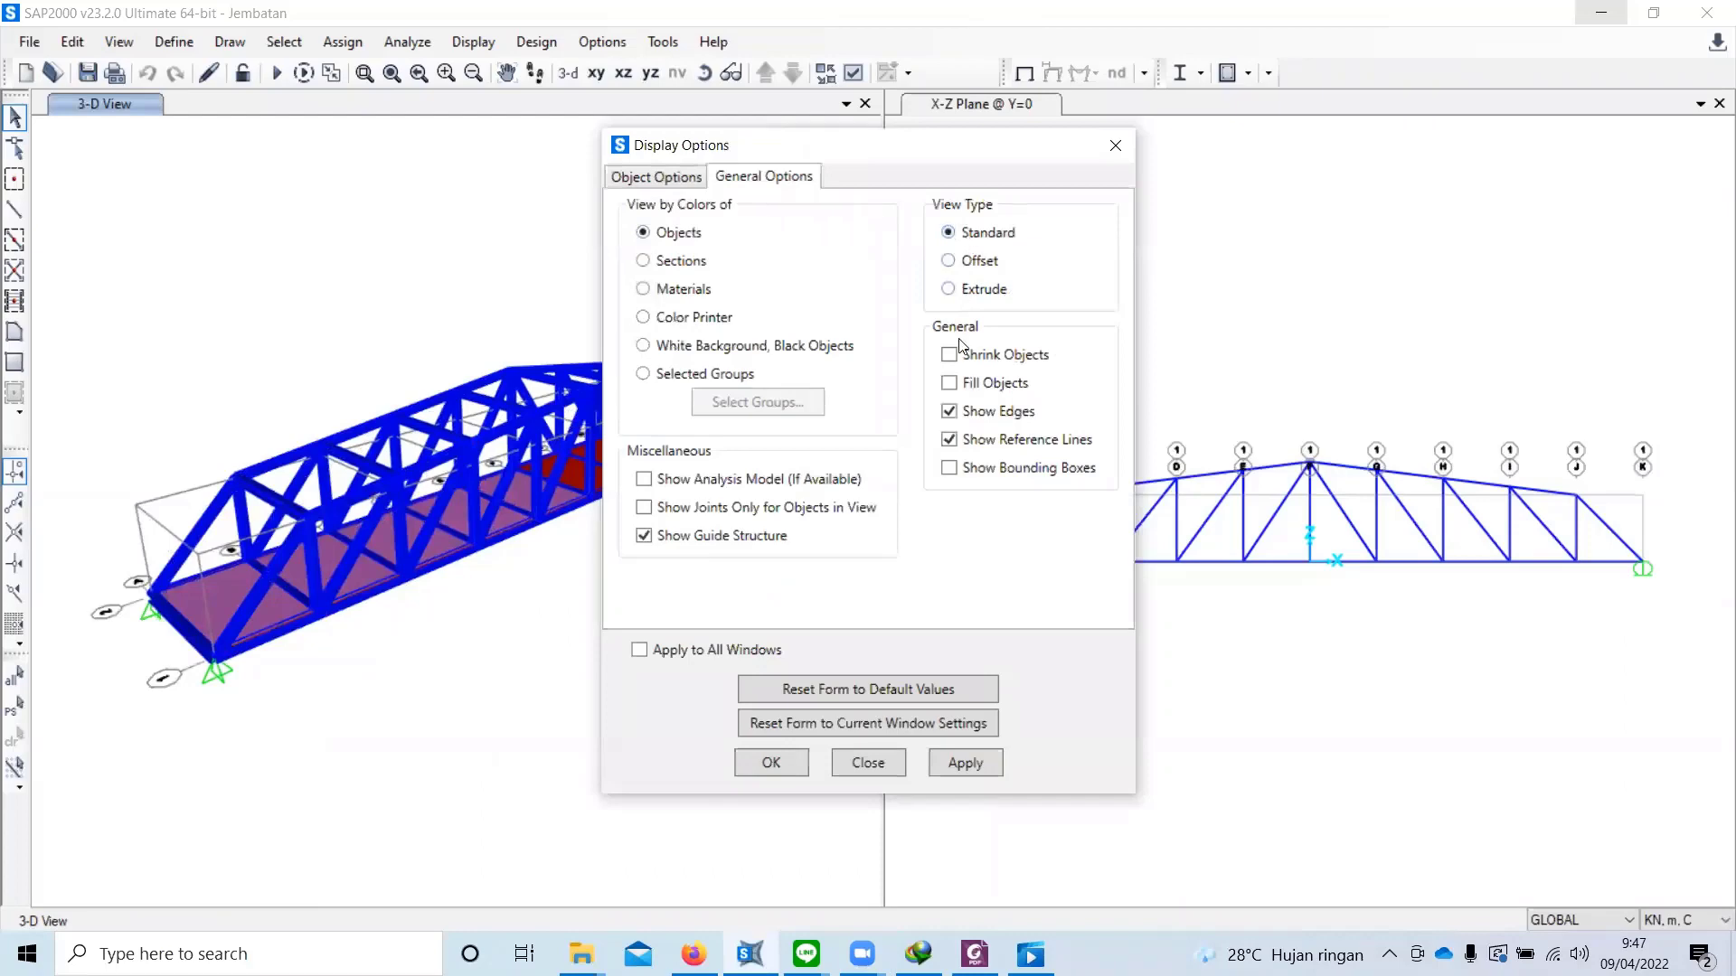
{"action": "left_click", "coordinate": [949, 384]}
{"action": "left_click", "coordinate": [771, 763]}
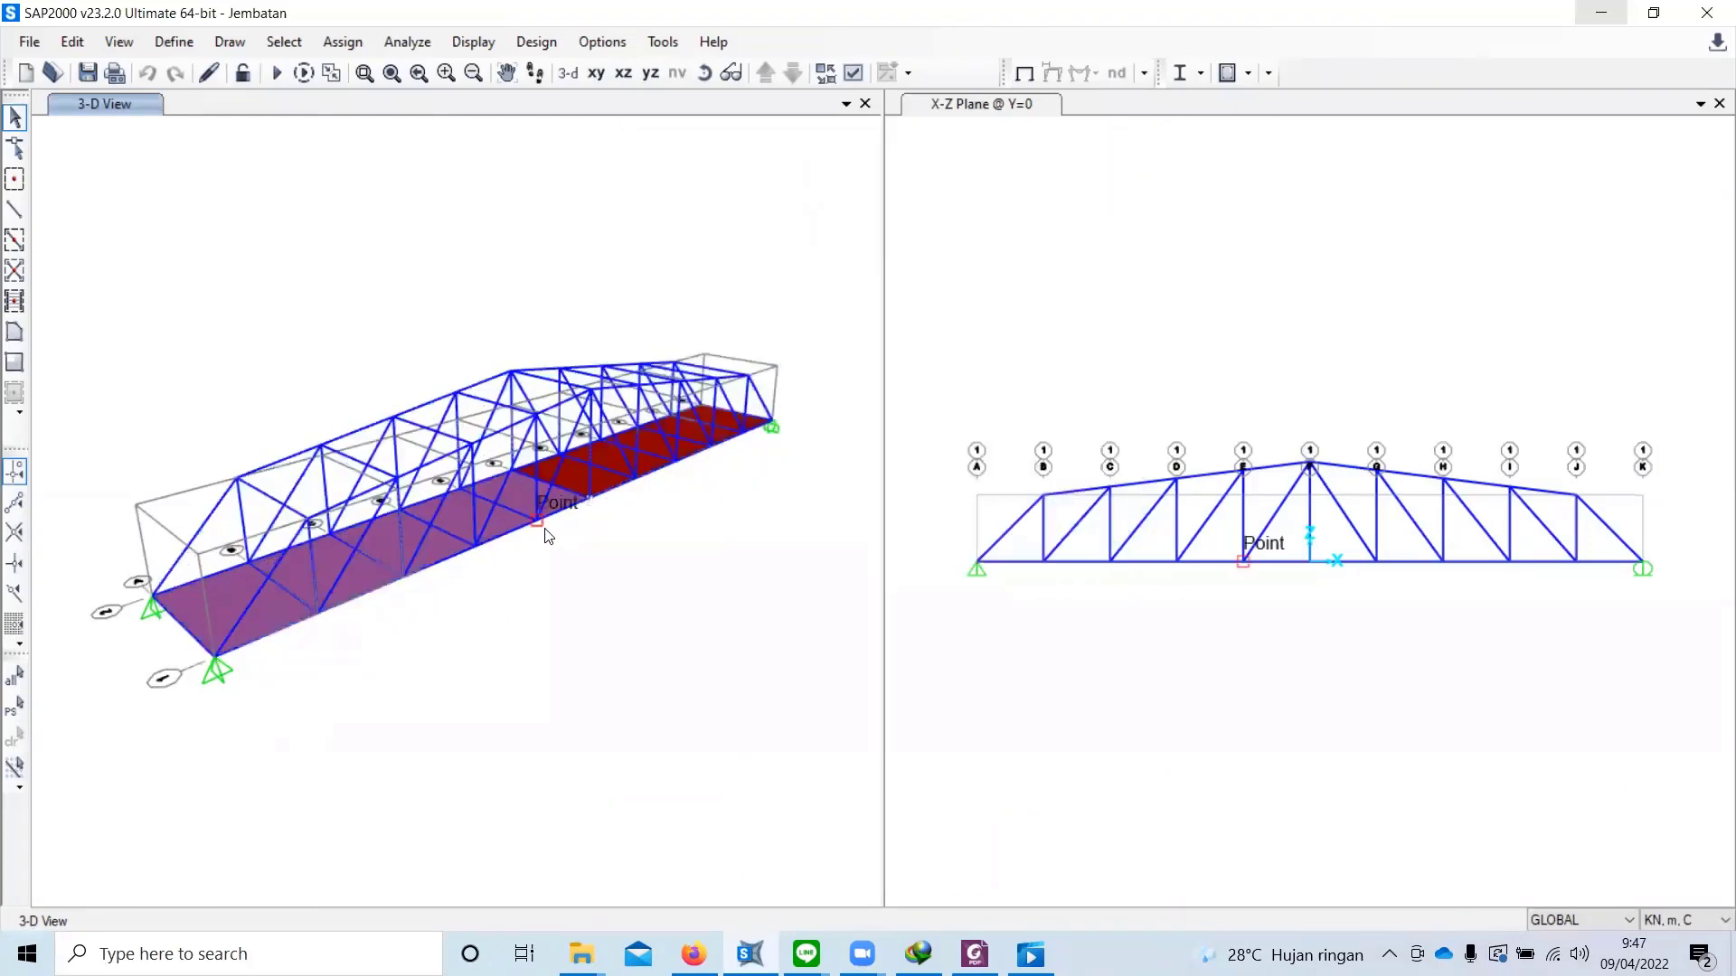
Step: Examine the purple and red deck plates of the two bridge halves in the 3-D view
{"action": "scroll", "coordinate": [543, 534], "scroll_direction": "up", "scroll_amount": 2}
{"action": "mouse_move", "coordinate": [636, 645]}
{"action": "middle_mouse_down", "text": "shift"}
{"action": "mouse_move", "coordinate": [625, 685]}
{"action": "mouse_move", "coordinate": [629, 670]}
{"action": "middle_mouse_up", "text": "shift"}
{"action": "left_click", "coordinate": [503, 444]}
{"action": "left_click", "coordinate": [517, 478]}
{"action": "scroll", "coordinate": [599, 378], "scroll_direction": "down", "scroll_amount": 3}
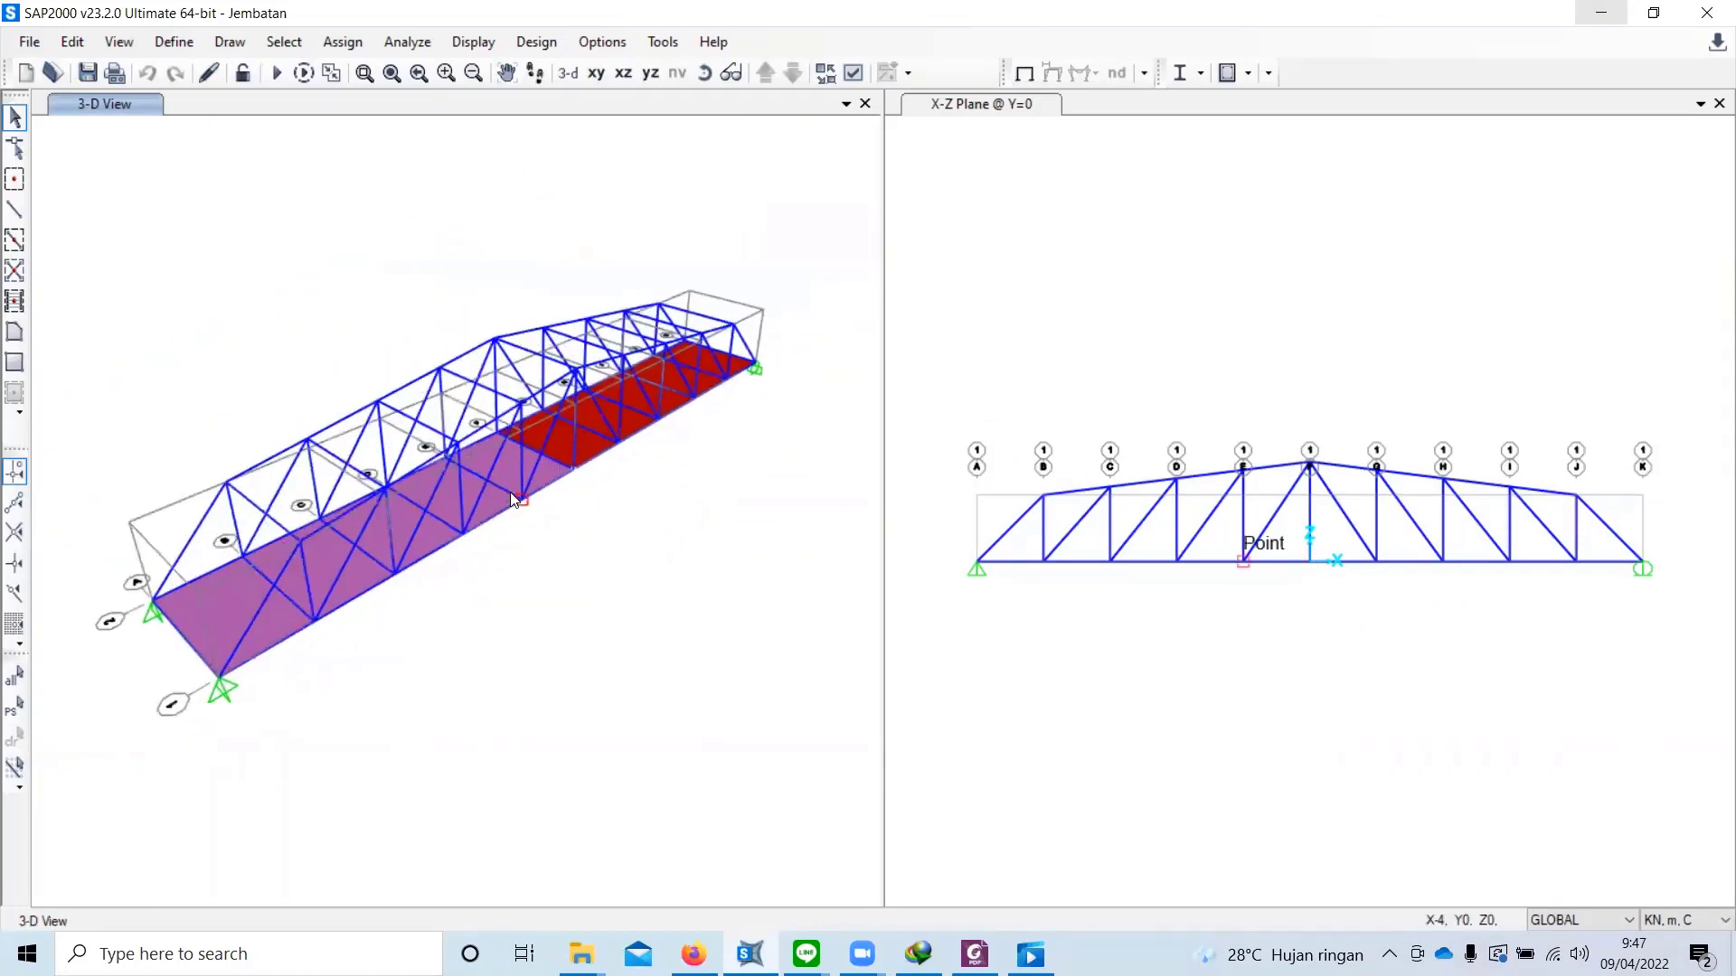
{"action": "scroll", "coordinate": [562, 436], "scroll_direction": "up", "scroll_amount": 4}
{"action": "left_click", "coordinate": [553, 461]}
{"action": "left_click", "coordinate": [503, 497]}
{"action": "left_click", "coordinate": [452, 510]}
{"action": "left_click", "coordinate": [545, 445]}
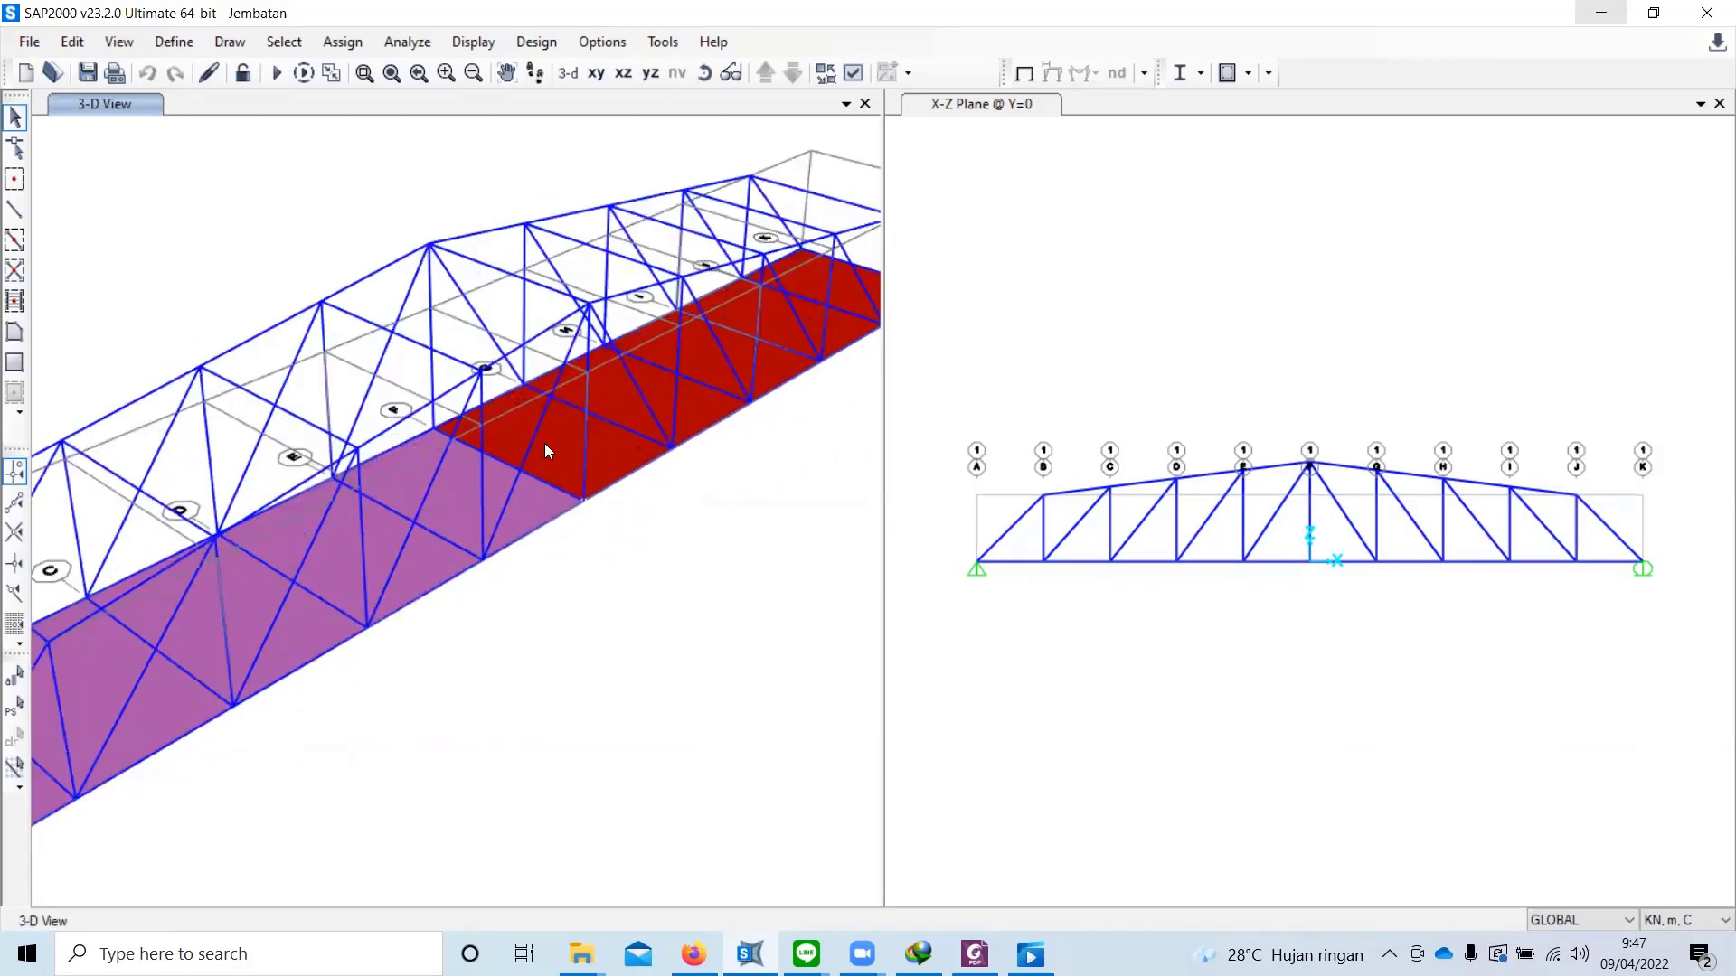
{"action": "left_click", "coordinate": [553, 439]}
{"action": "scroll", "coordinate": [551, 461], "scroll_direction": "down", "scroll_amount": 3}
{"action": "scroll", "coordinate": [533, 483], "scroll_direction": "up", "scroll_amount": 3}
{"action": "left_click", "coordinate": [597, 426]}
{"action": "scroll", "coordinate": [611, 427], "scroll_direction": "down", "scroll_amount": 3}
{"action": "scroll", "coordinate": [657, 383], "scroll_direction": "up", "scroll_amount": 3}
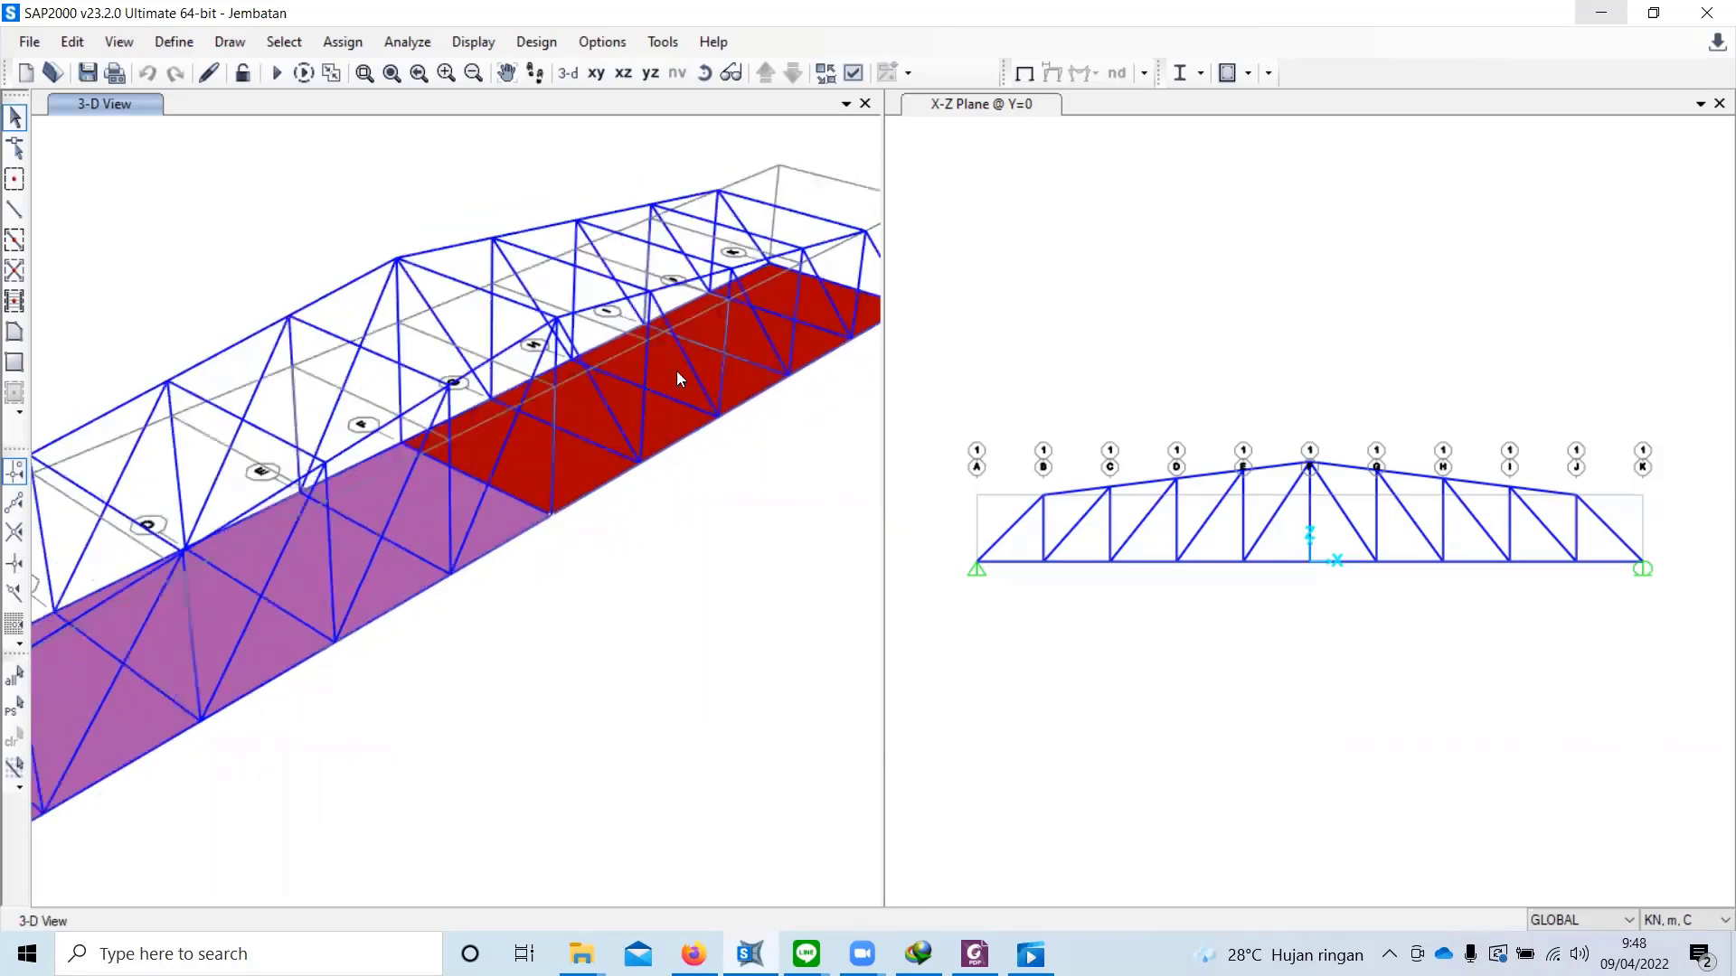
{"action": "scroll", "coordinate": [584, 461], "scroll_direction": "down", "scroll_amount": 3}
{"action": "scroll", "coordinate": [408, 570], "scroll_direction": "up", "scroll_amount": 6}
{"action": "scroll", "coordinate": [456, 504], "scroll_direction": "down", "scroll_amount": 3}
Step: Inspect the section assignment in the area information of a red deck plate next to the purple half
{"action": "left_click", "coordinate": [451, 510]}
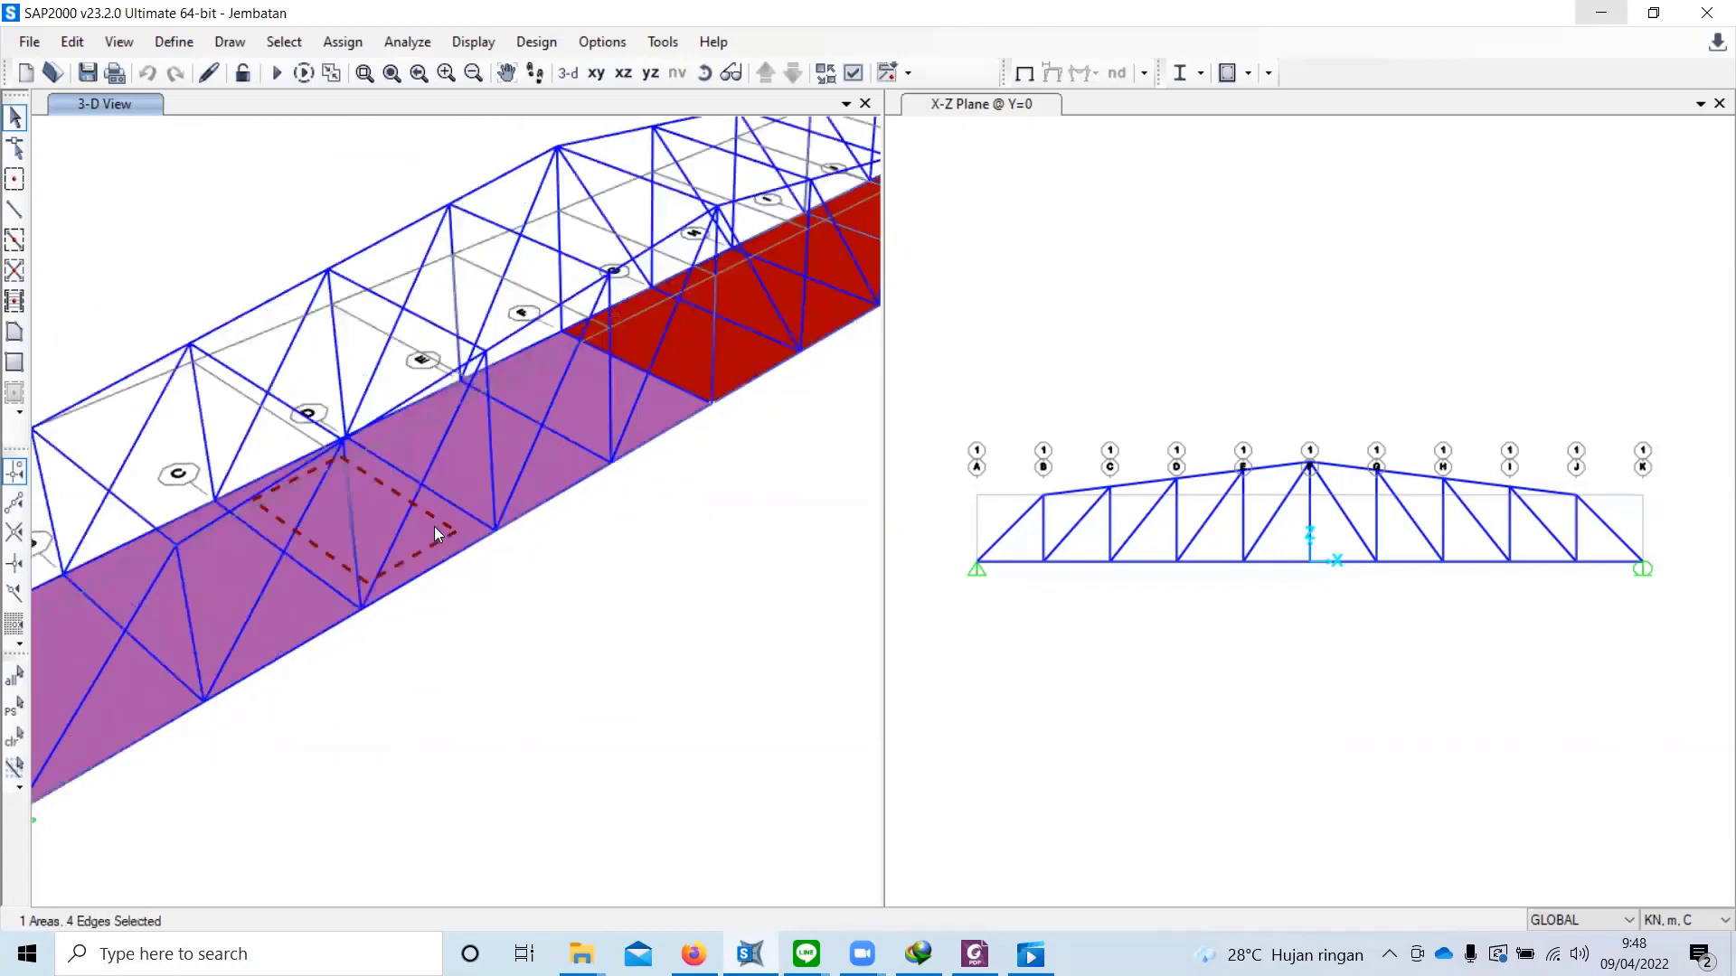
{"action": "middle_click_drag", "start_coordinate": [654, 353], "coordinate": [552, 427]}
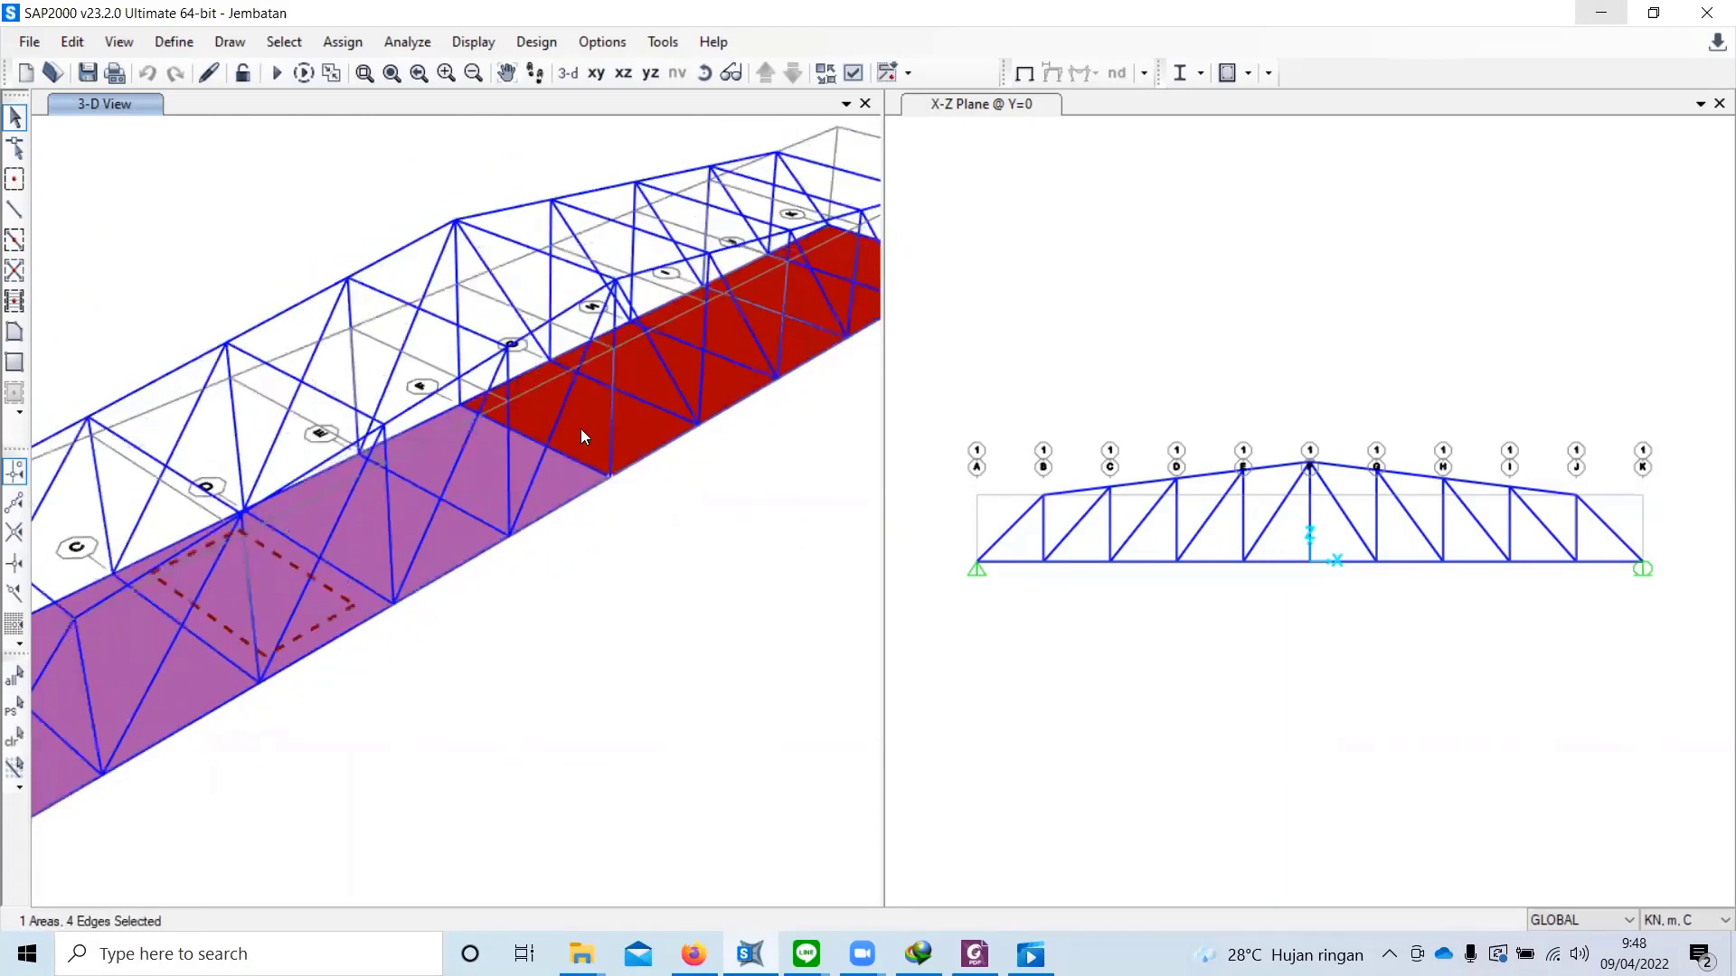
{"action": "right_click", "coordinate": [581, 428]}
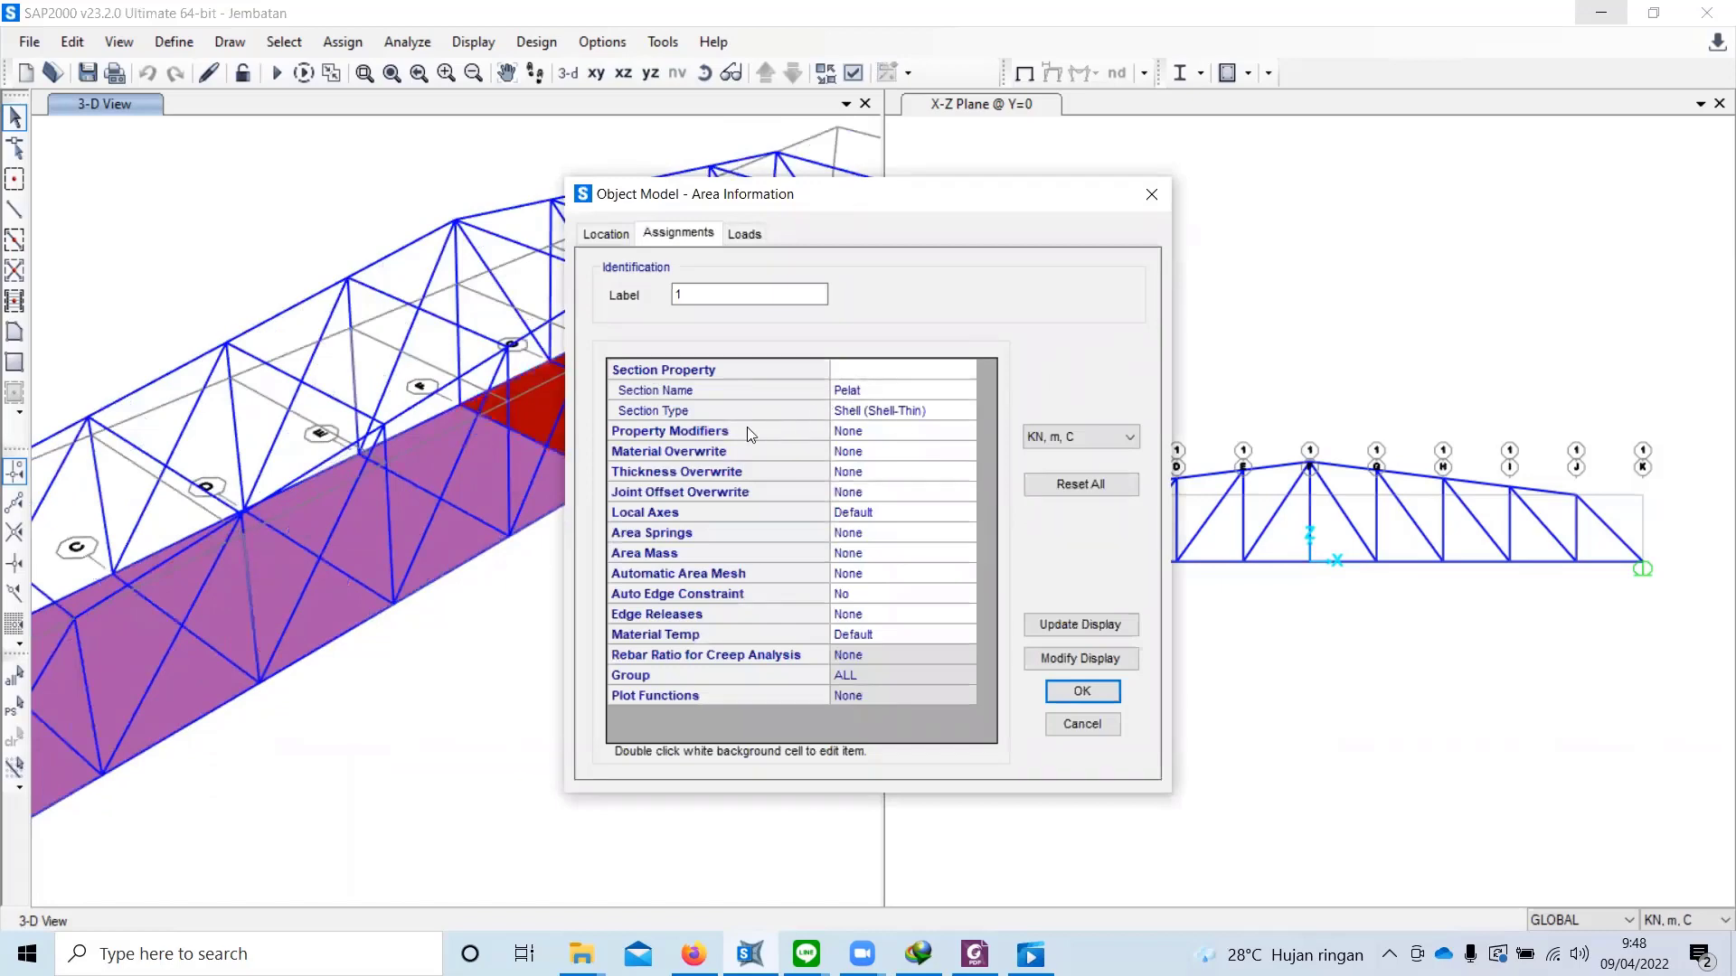
{"action": "left_click", "coordinate": [872, 394]}
{"action": "left_click", "coordinate": [1151, 194]}
{"action": "scroll", "coordinate": [705, 348], "scroll_direction": "down", "scroll_amount": 4}
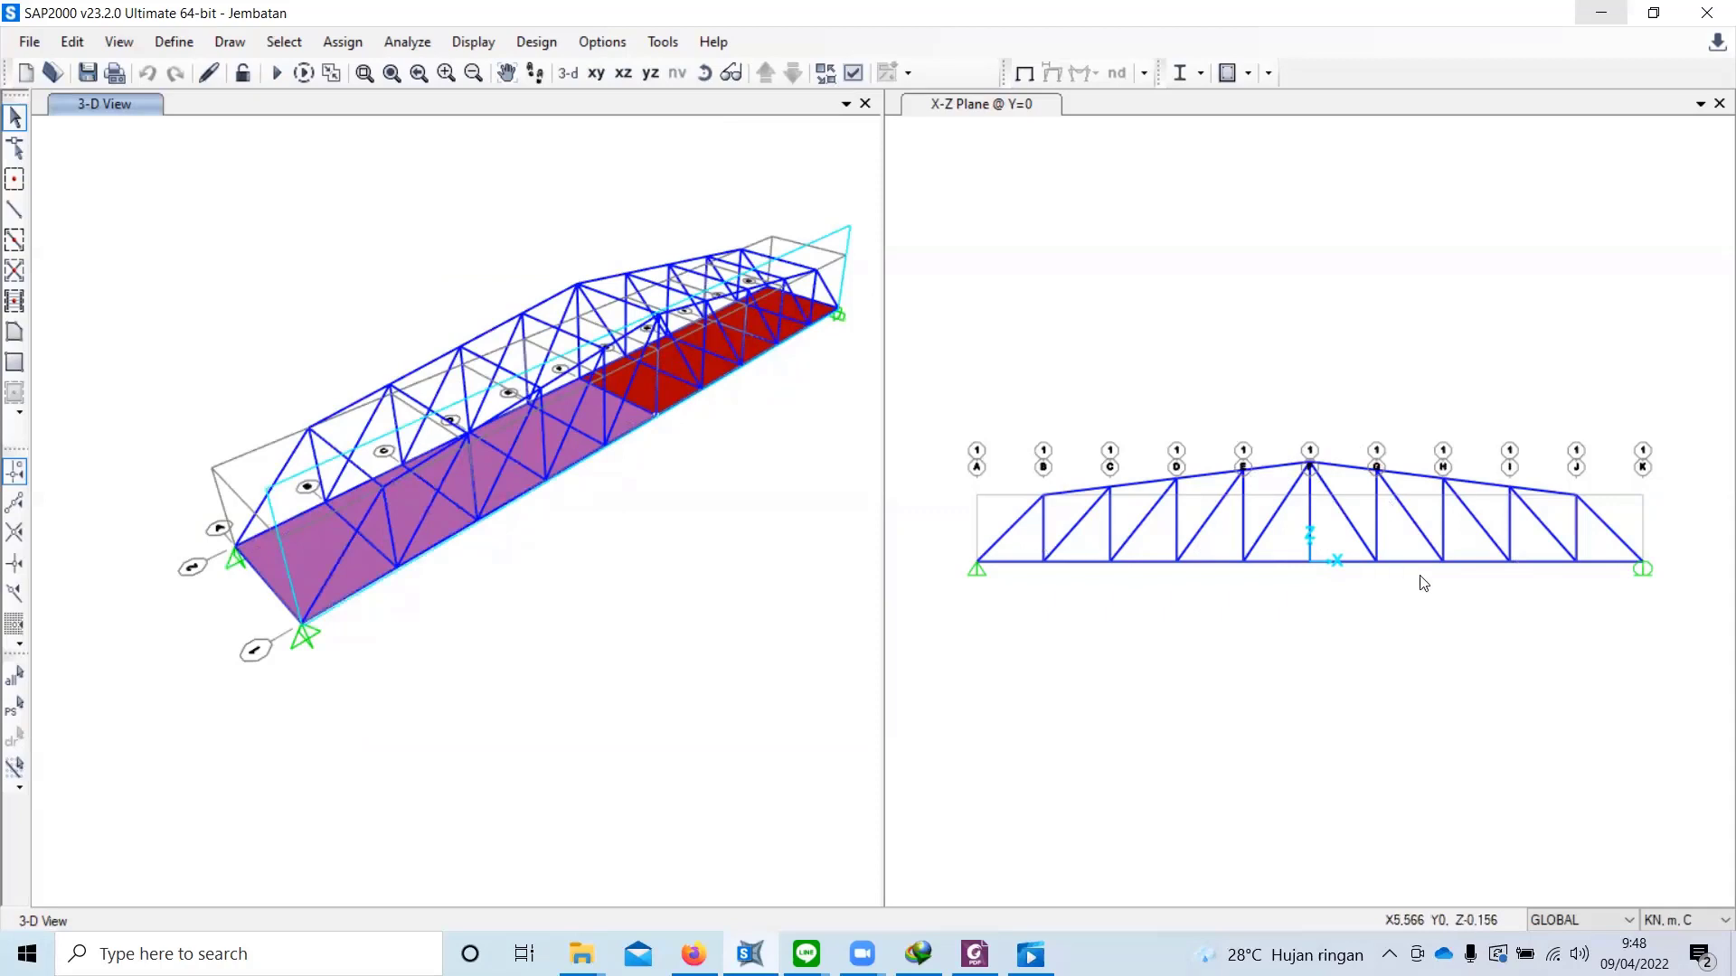
{"action": "middle_click_drag", "start_coordinate": [678, 402], "coordinate": [640, 431]}
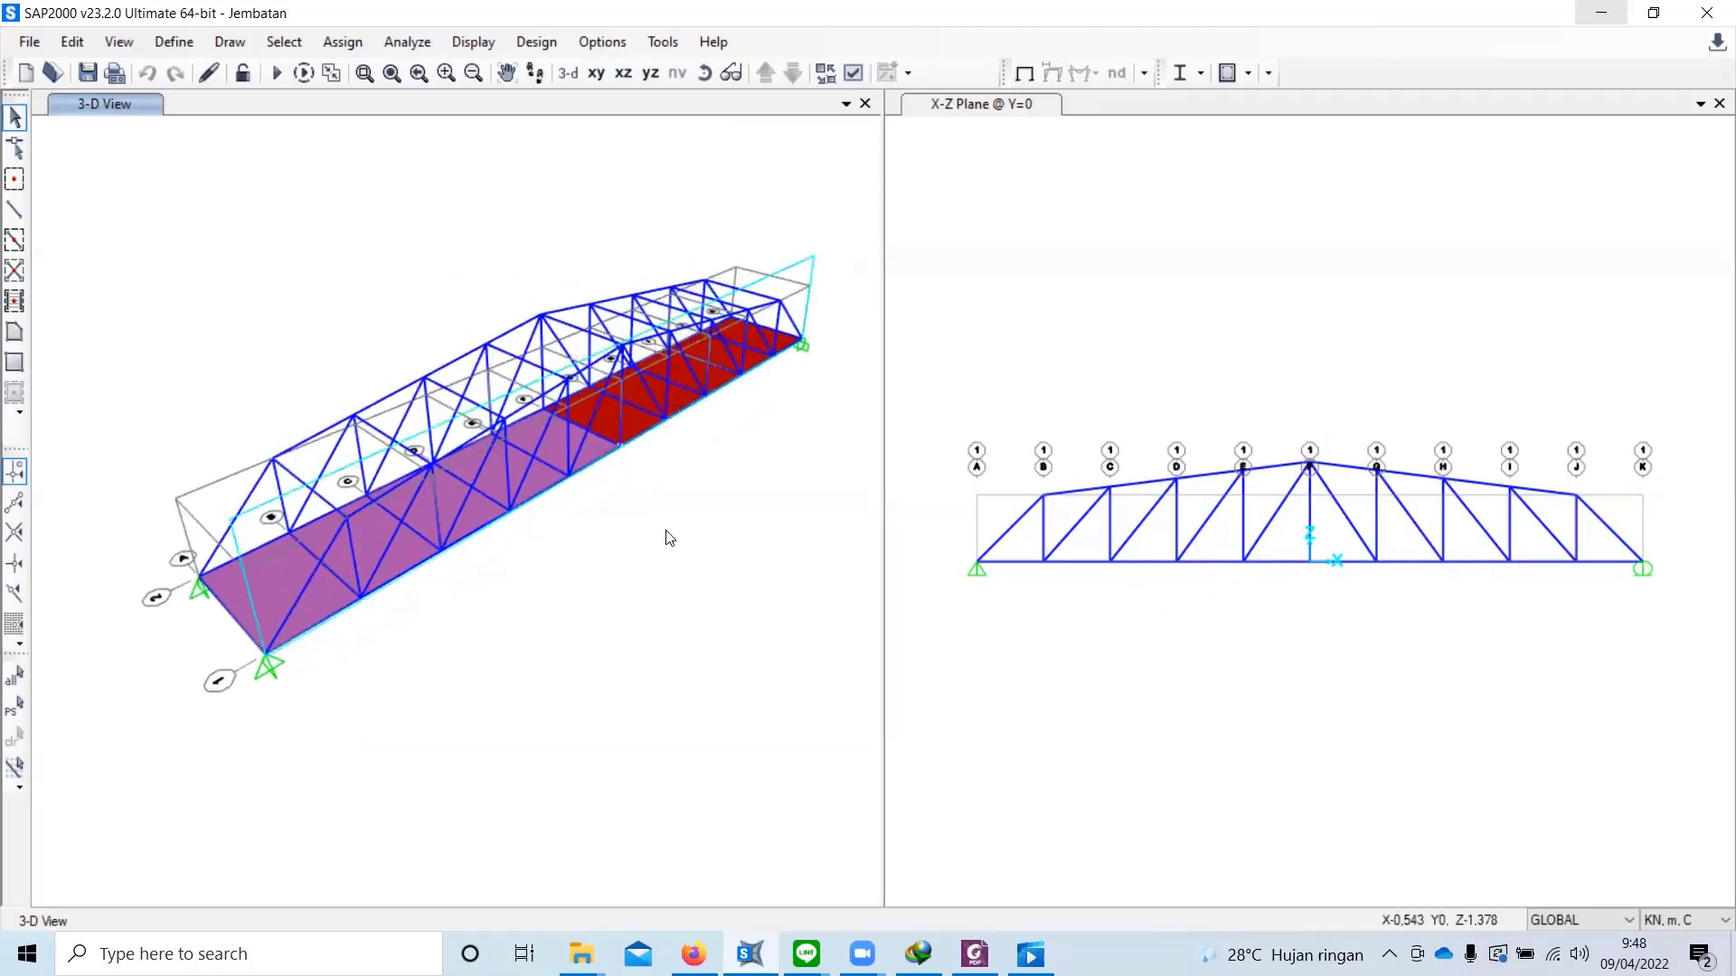
{"action": "scroll", "coordinate": [601, 429], "scroll_direction": "up", "scroll_amount": 4}
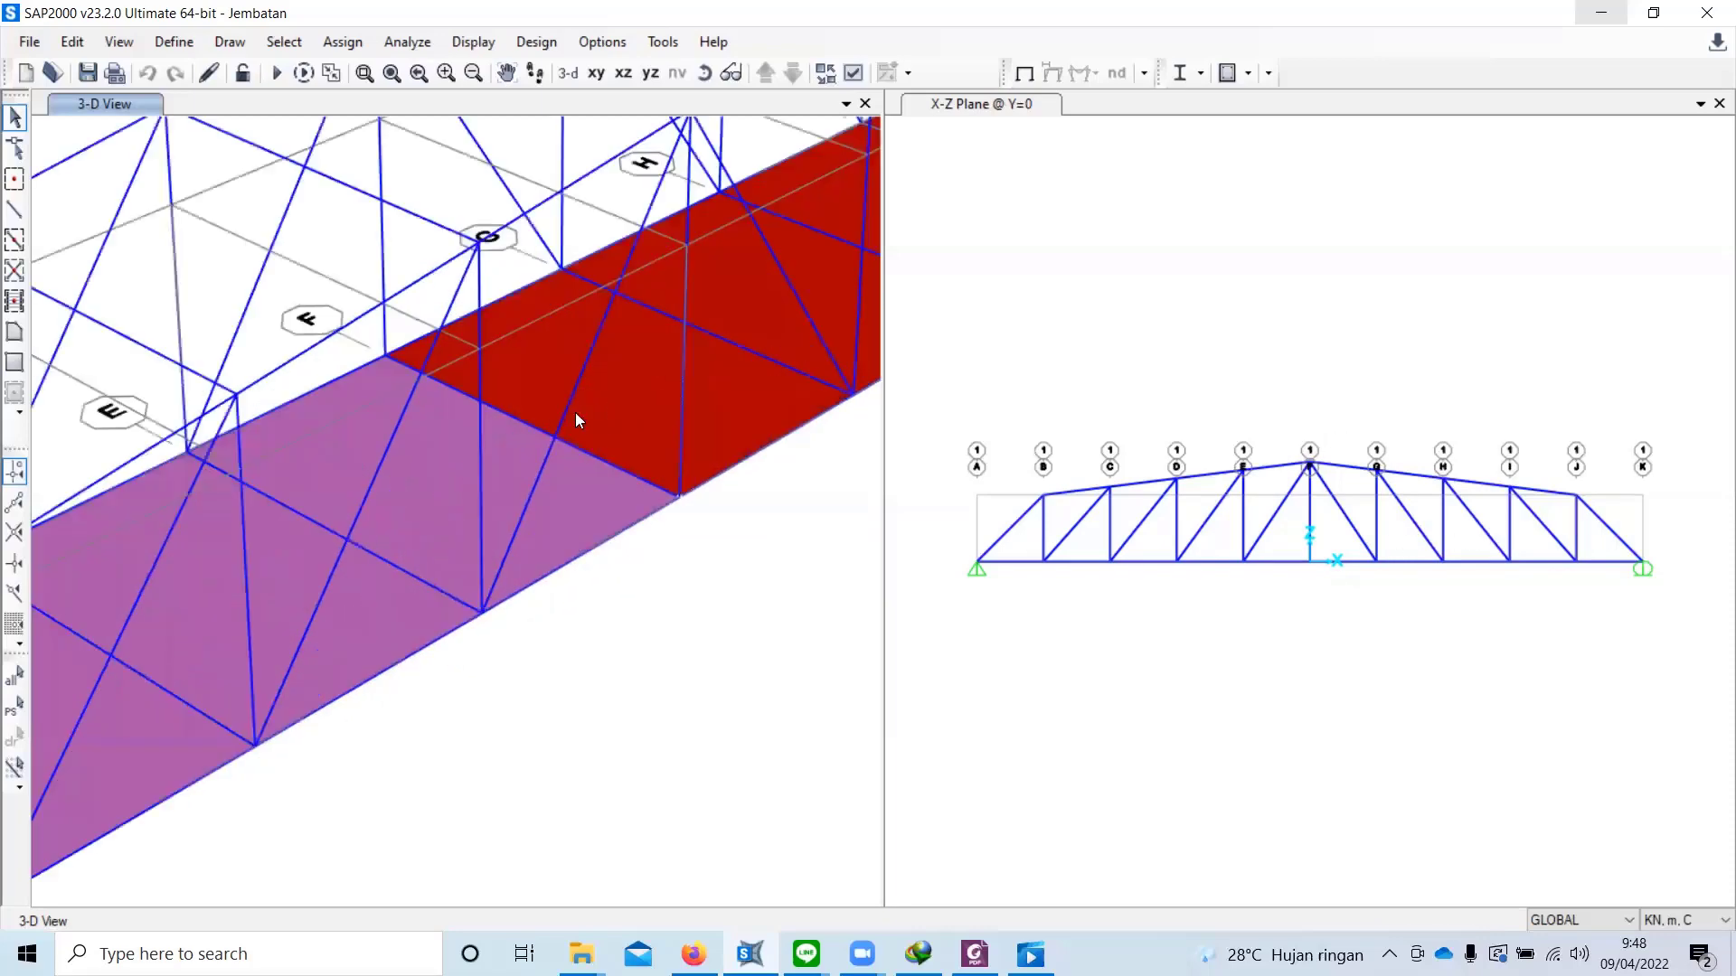
{"action": "scroll", "coordinate": [579, 420], "scroll_direction": "down", "scroll_amount": 2}
{"action": "scroll", "coordinate": [582, 424], "scroll_direction": "down", "scroll_amount": 3}
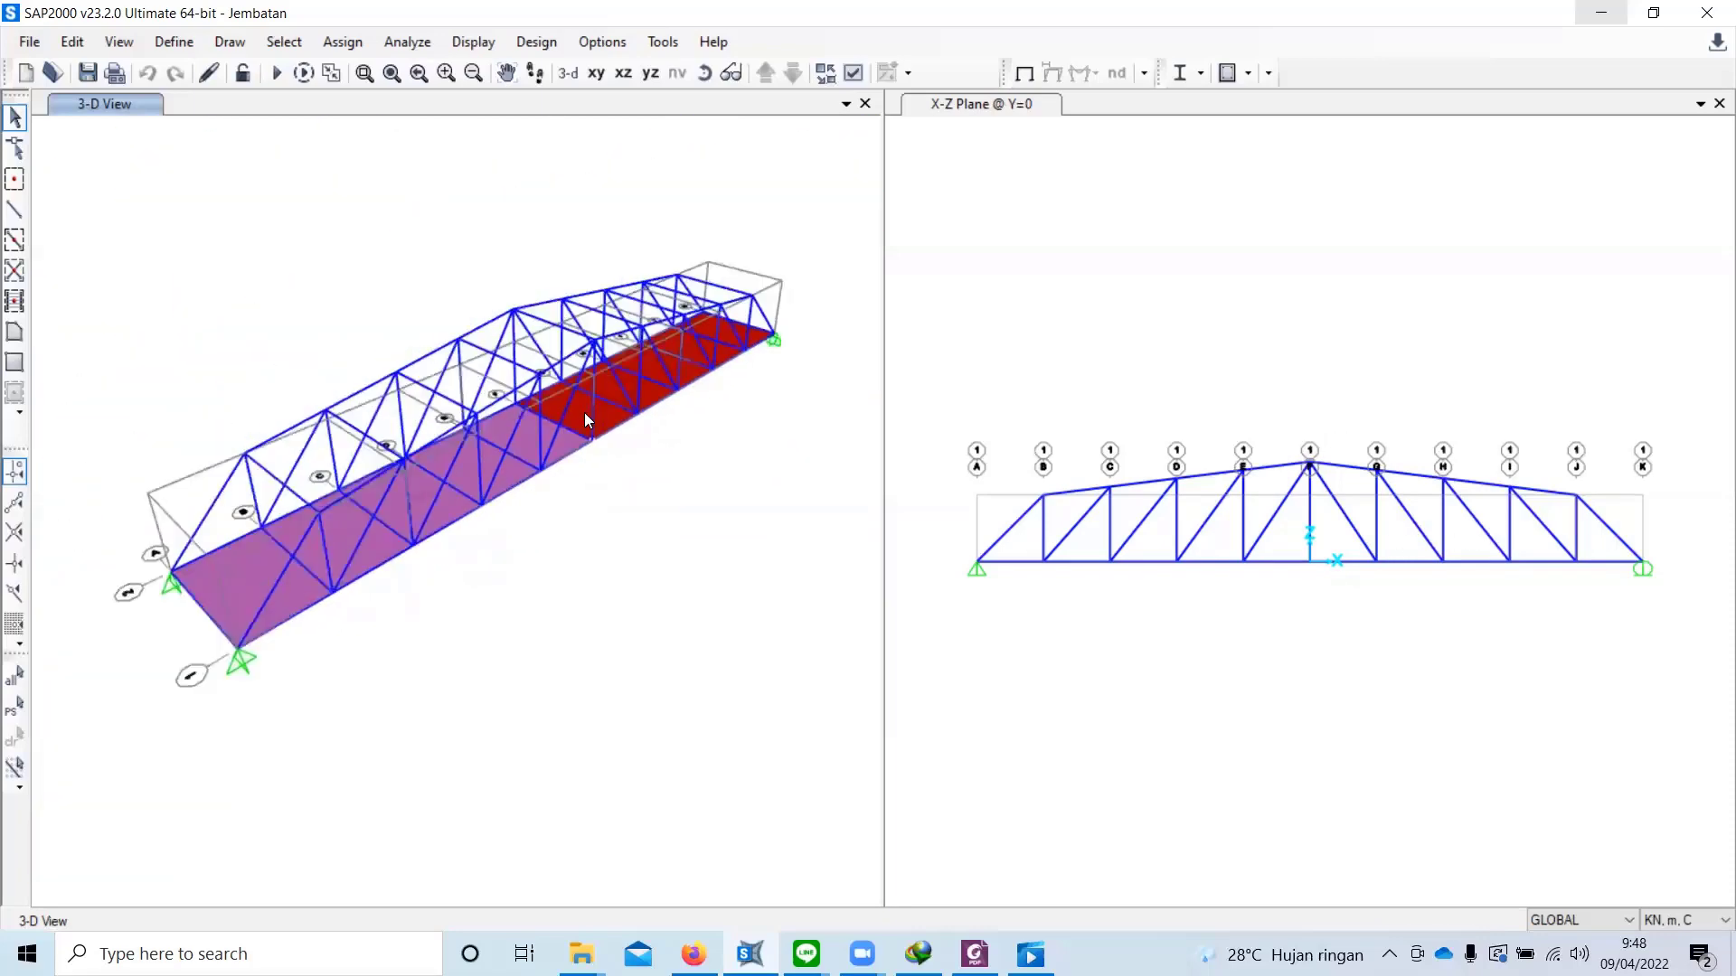
{"action": "scroll", "coordinate": [702, 452], "scroll_direction": "up", "scroll_amount": 1}
{"action": "middle_click_drag", "start_coordinate": [698, 445], "coordinate": [581, 463]}
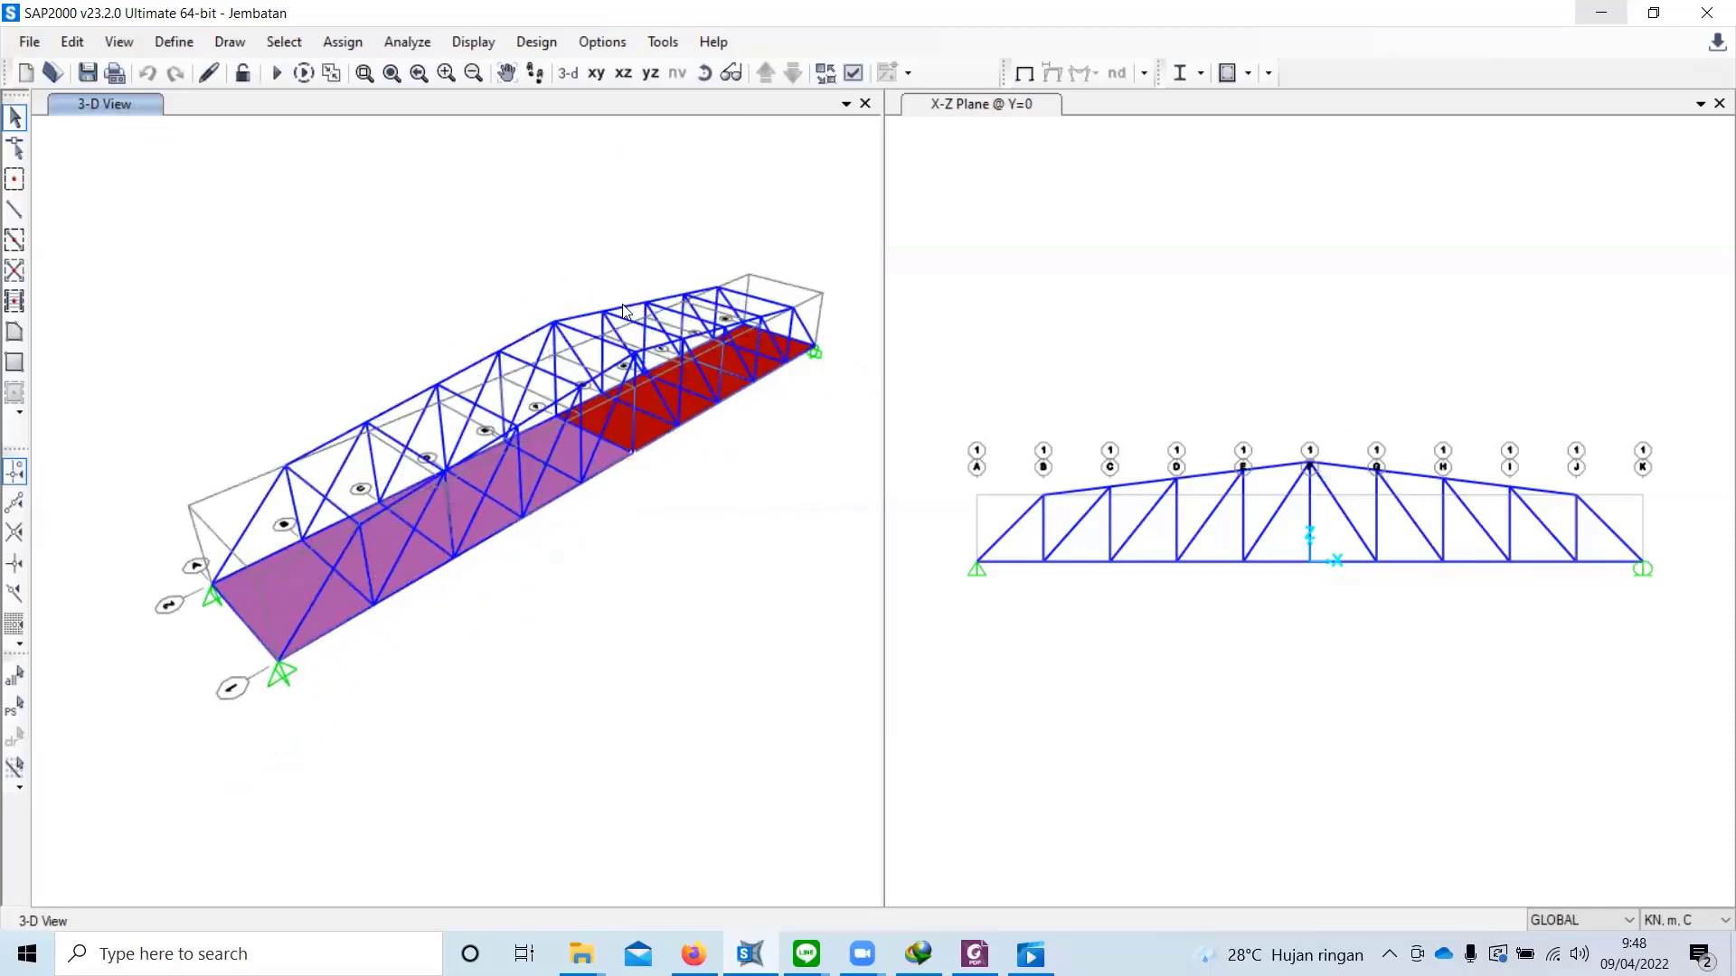
{"action": "middle_click_drag", "start_coordinate": [685, 282], "coordinate": [615, 300]}
Step: Select all deck areas that use the area section Pelat
{"action": "left_click", "coordinate": [213, 621]}
{"action": "left_click", "coordinate": [285, 49]}
{"action": "left_click", "coordinate": [286, 50]}
{"action": "left_click", "coordinate": [285, 51]}
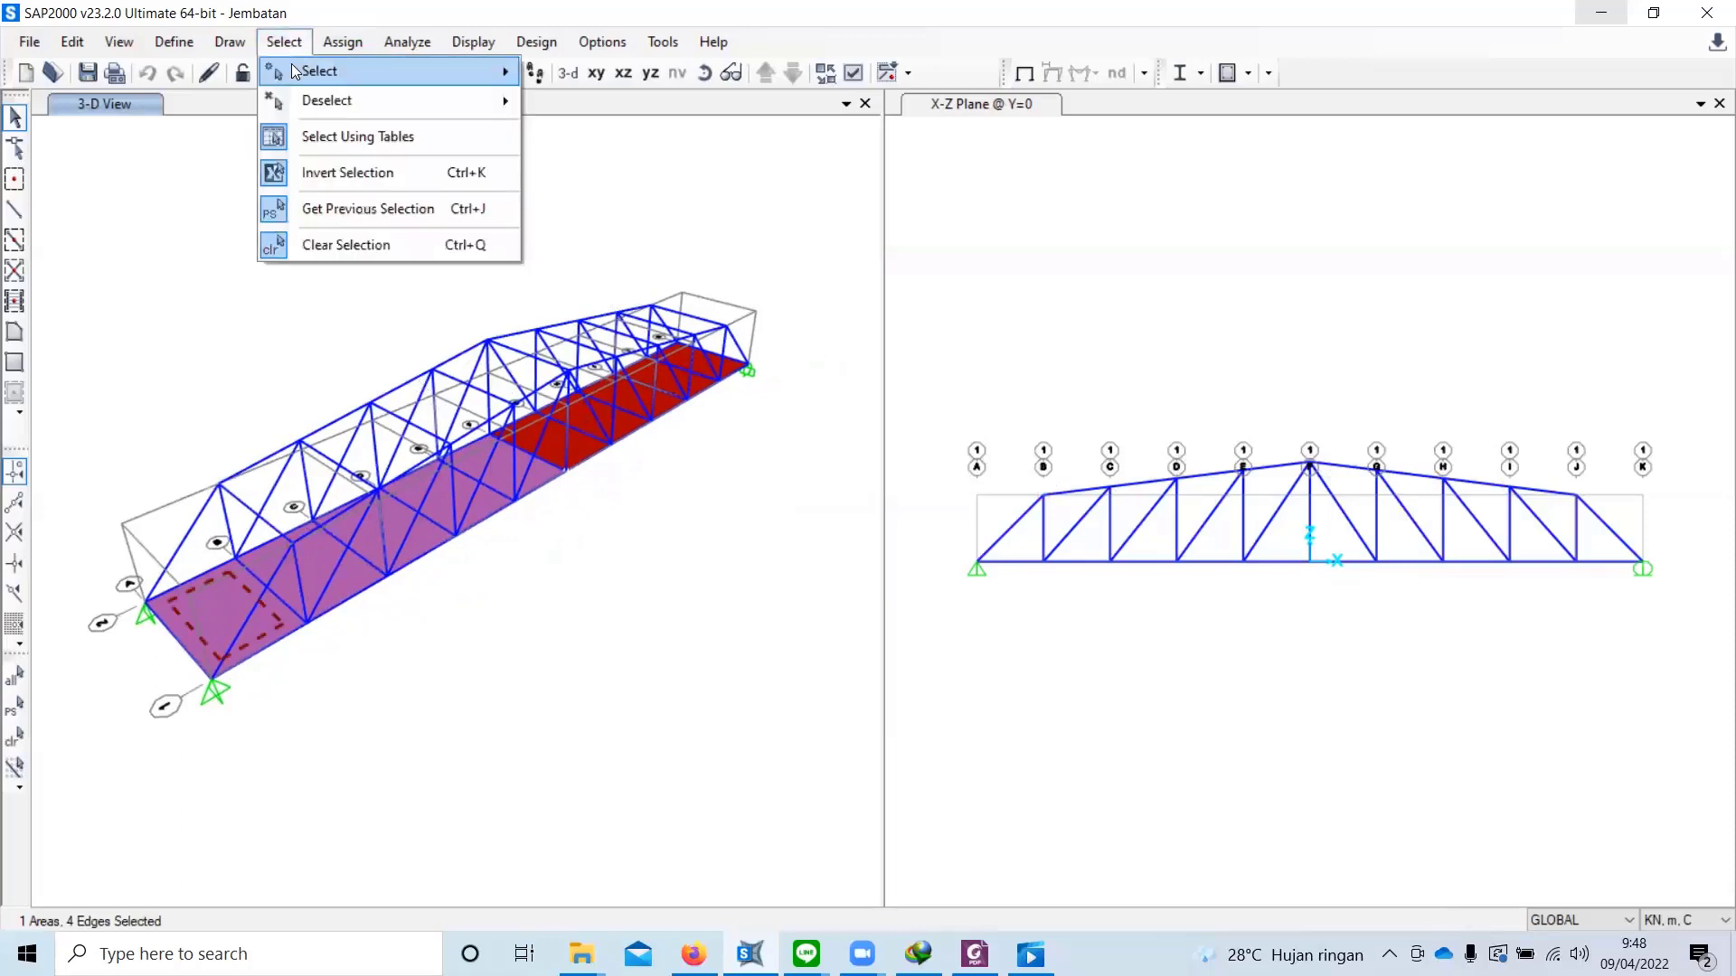
{"action": "mouse_move", "coordinate": [293, 67]}
{"action": "mouse_move", "coordinate": [642, 271]}
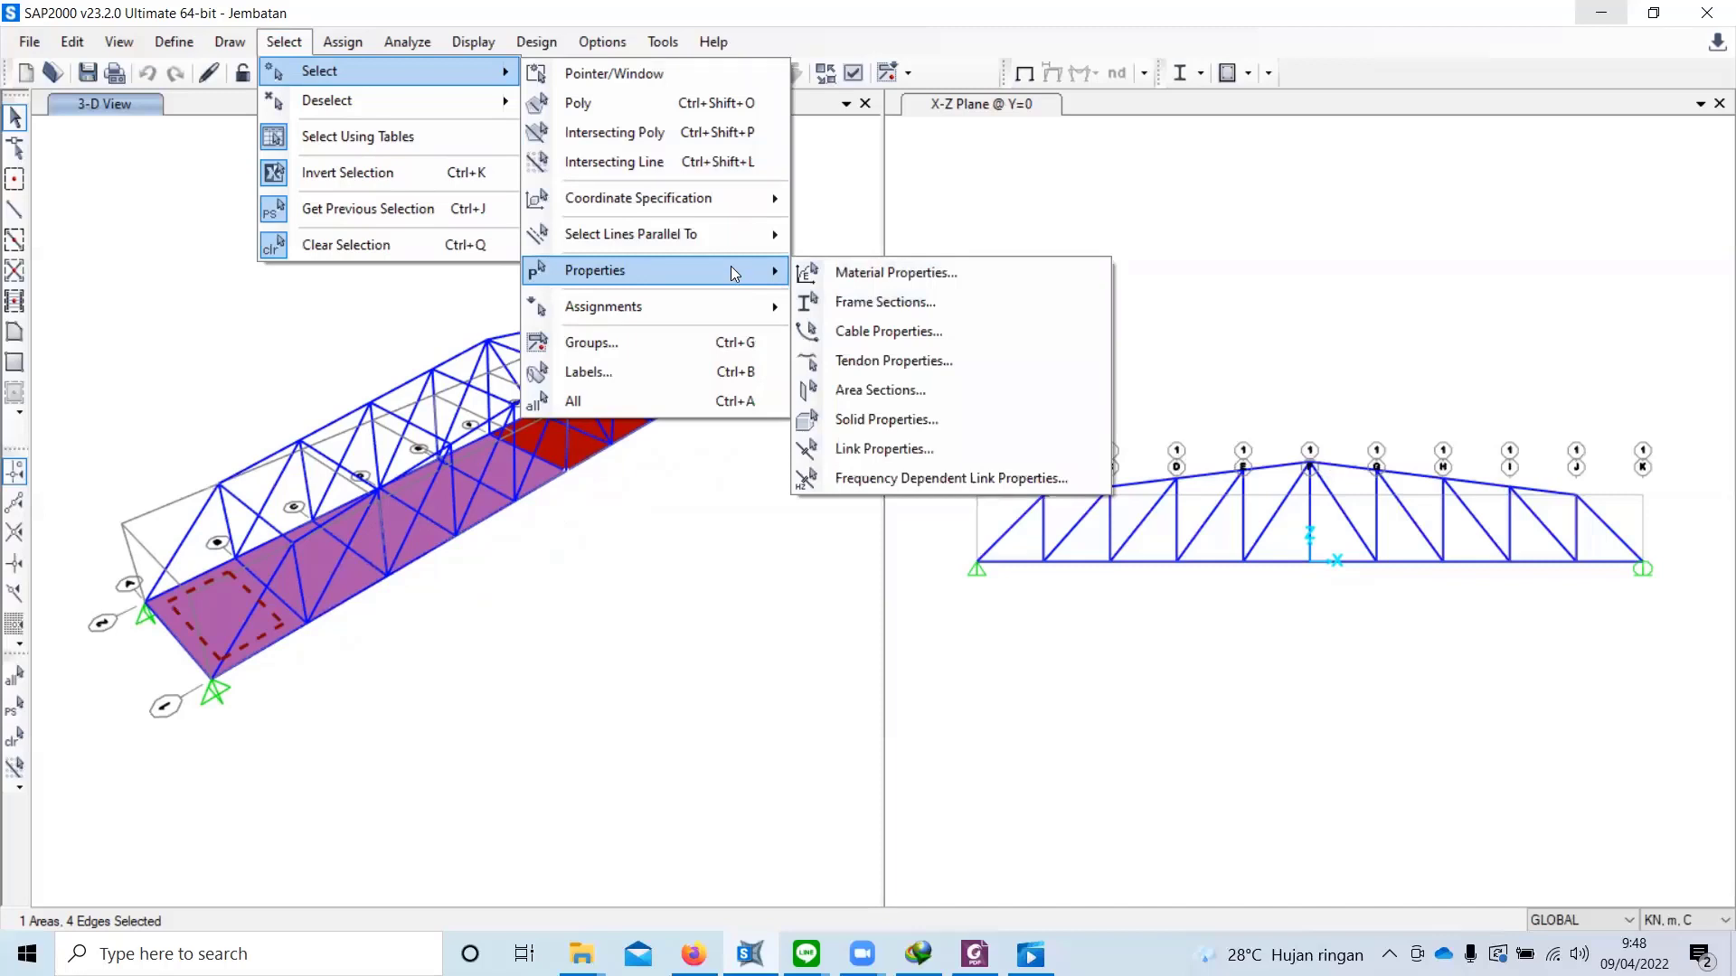
{"action": "left_click", "coordinate": [910, 389]}
{"action": "left_click", "coordinate": [715, 356]}
{"action": "left_click", "coordinate": [770, 705]}
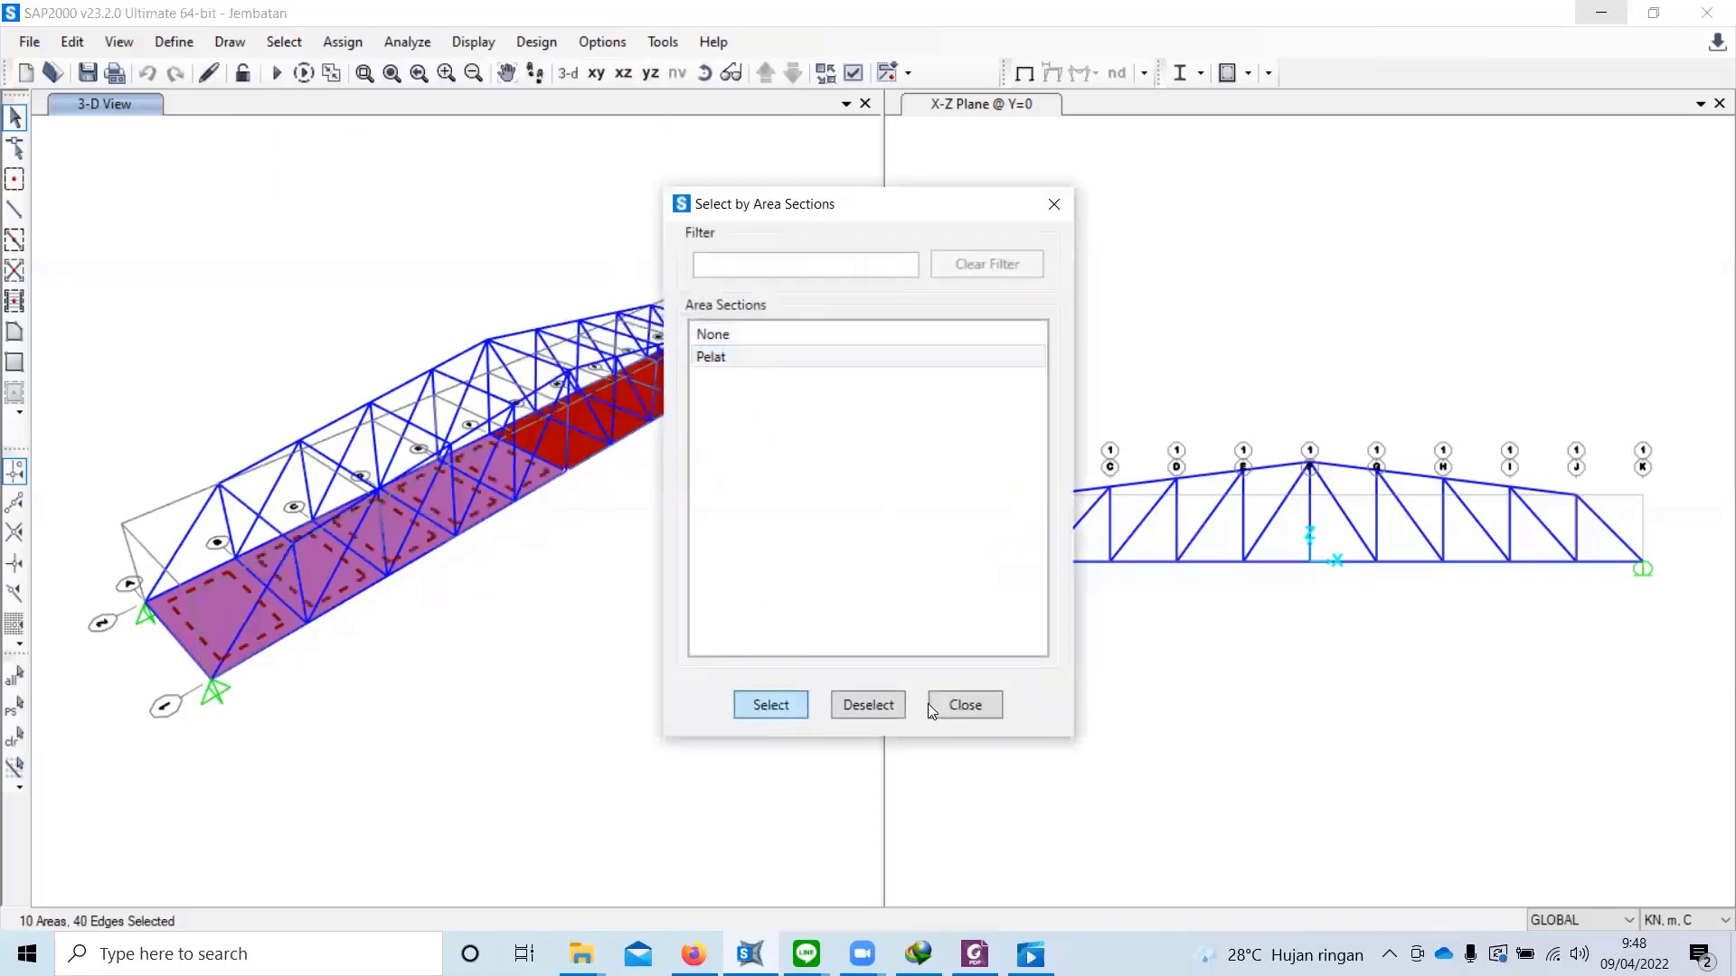
{"action": "left_click", "coordinate": [961, 705]}
Step: Assign a uniform-to-frame gravity load of 0 kN/m² with two-way distribution to the selected deck areas under MS2, replacing existing loads
{"action": "left_click", "coordinate": [352, 43]}
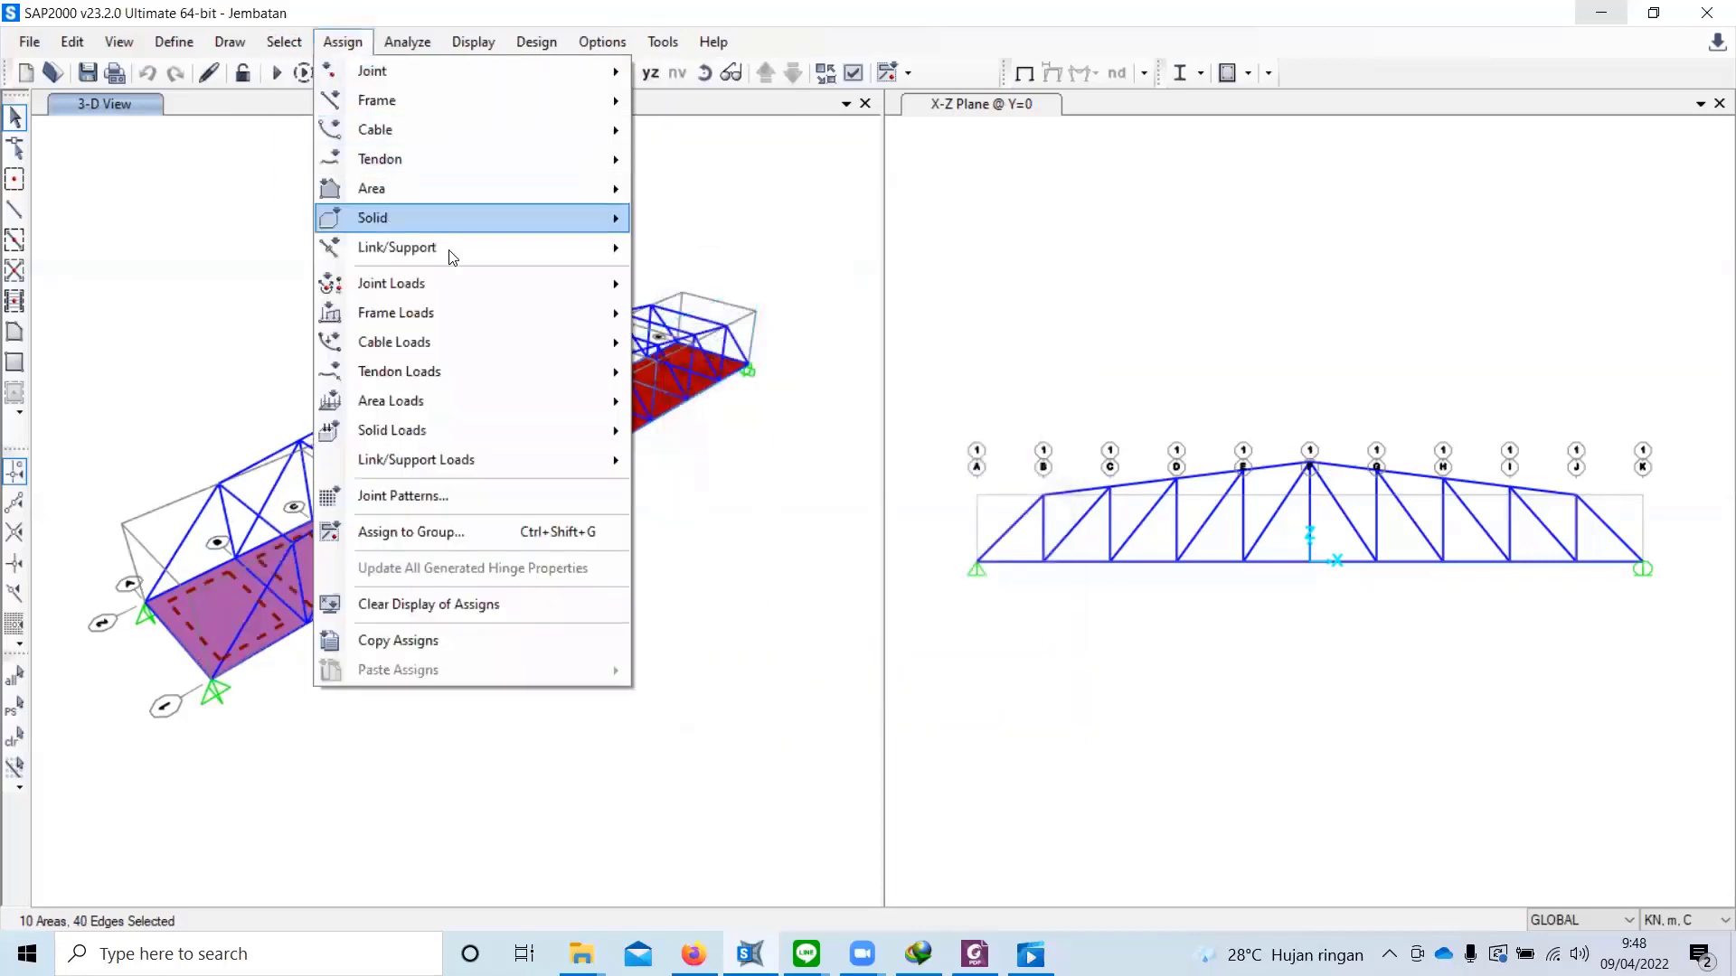
{"action": "mouse_move", "coordinate": [497, 400]}
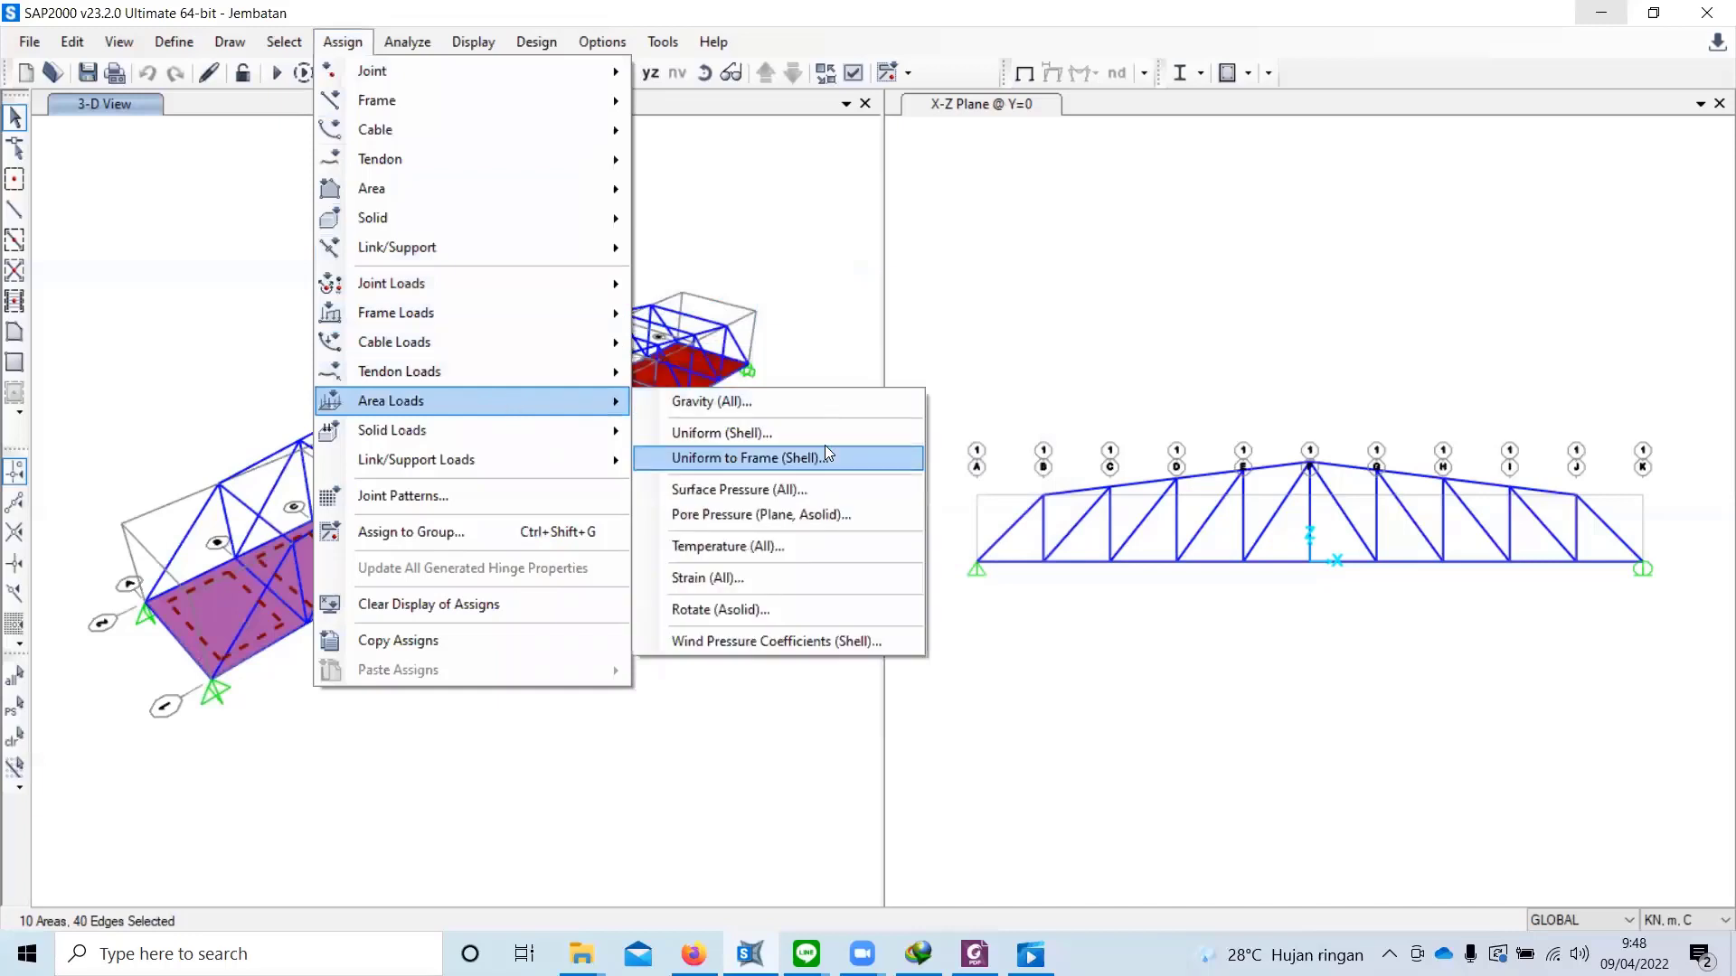
{"action": "left_click", "coordinate": [824, 444]}
{"action": "left_click", "coordinate": [928, 285]}
{"action": "left_click", "coordinate": [911, 324]}
{"action": "left_click", "coordinate": [916, 391]}
{"action": "left_click", "coordinate": [900, 441]}
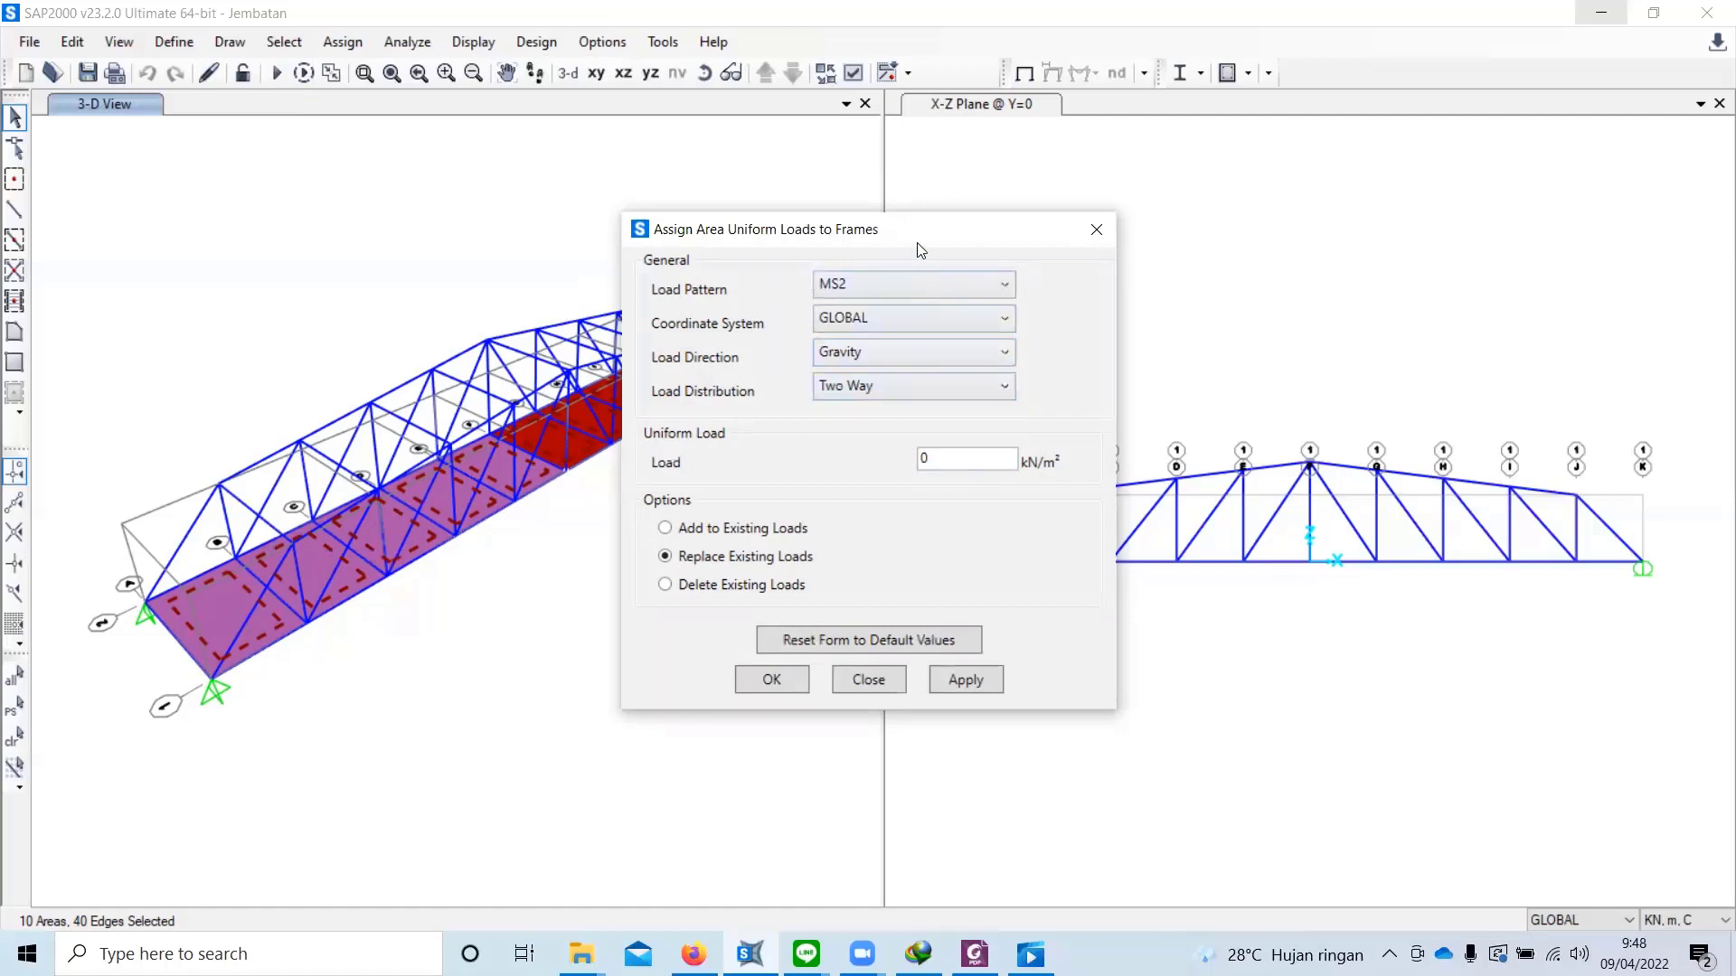
{"action": "left_click_drag", "start_coordinate": [917, 243], "coordinate": [1342, 171]}
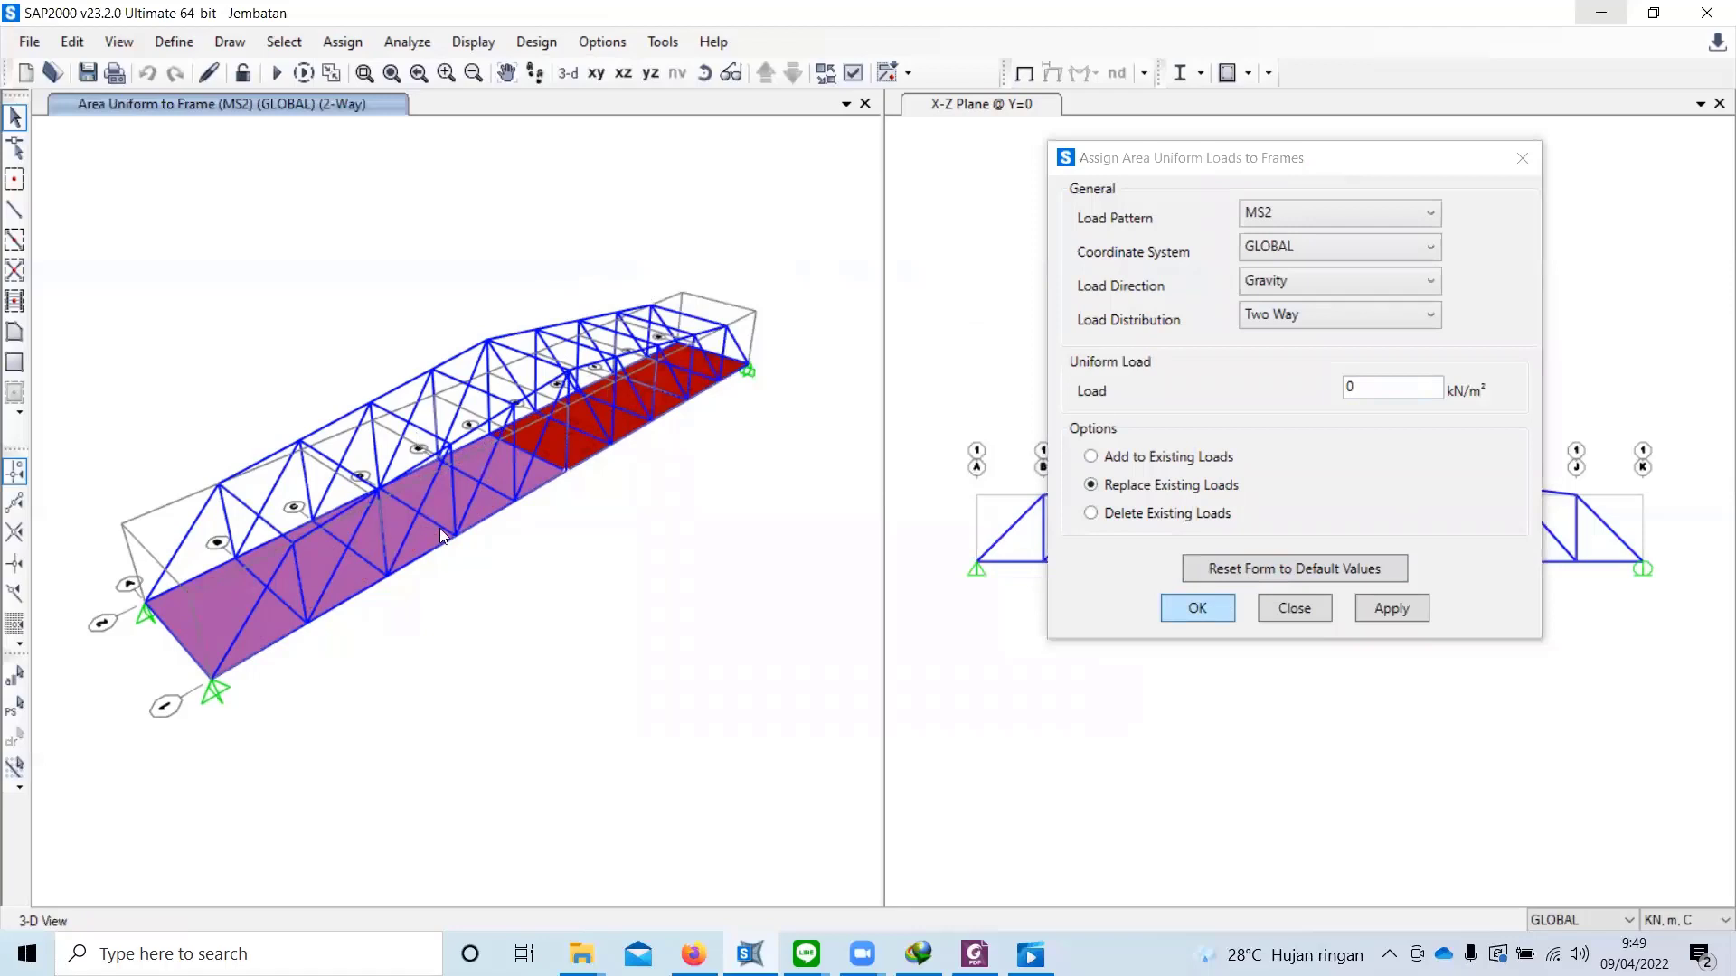
{"action": "key", "text": "Escape"}
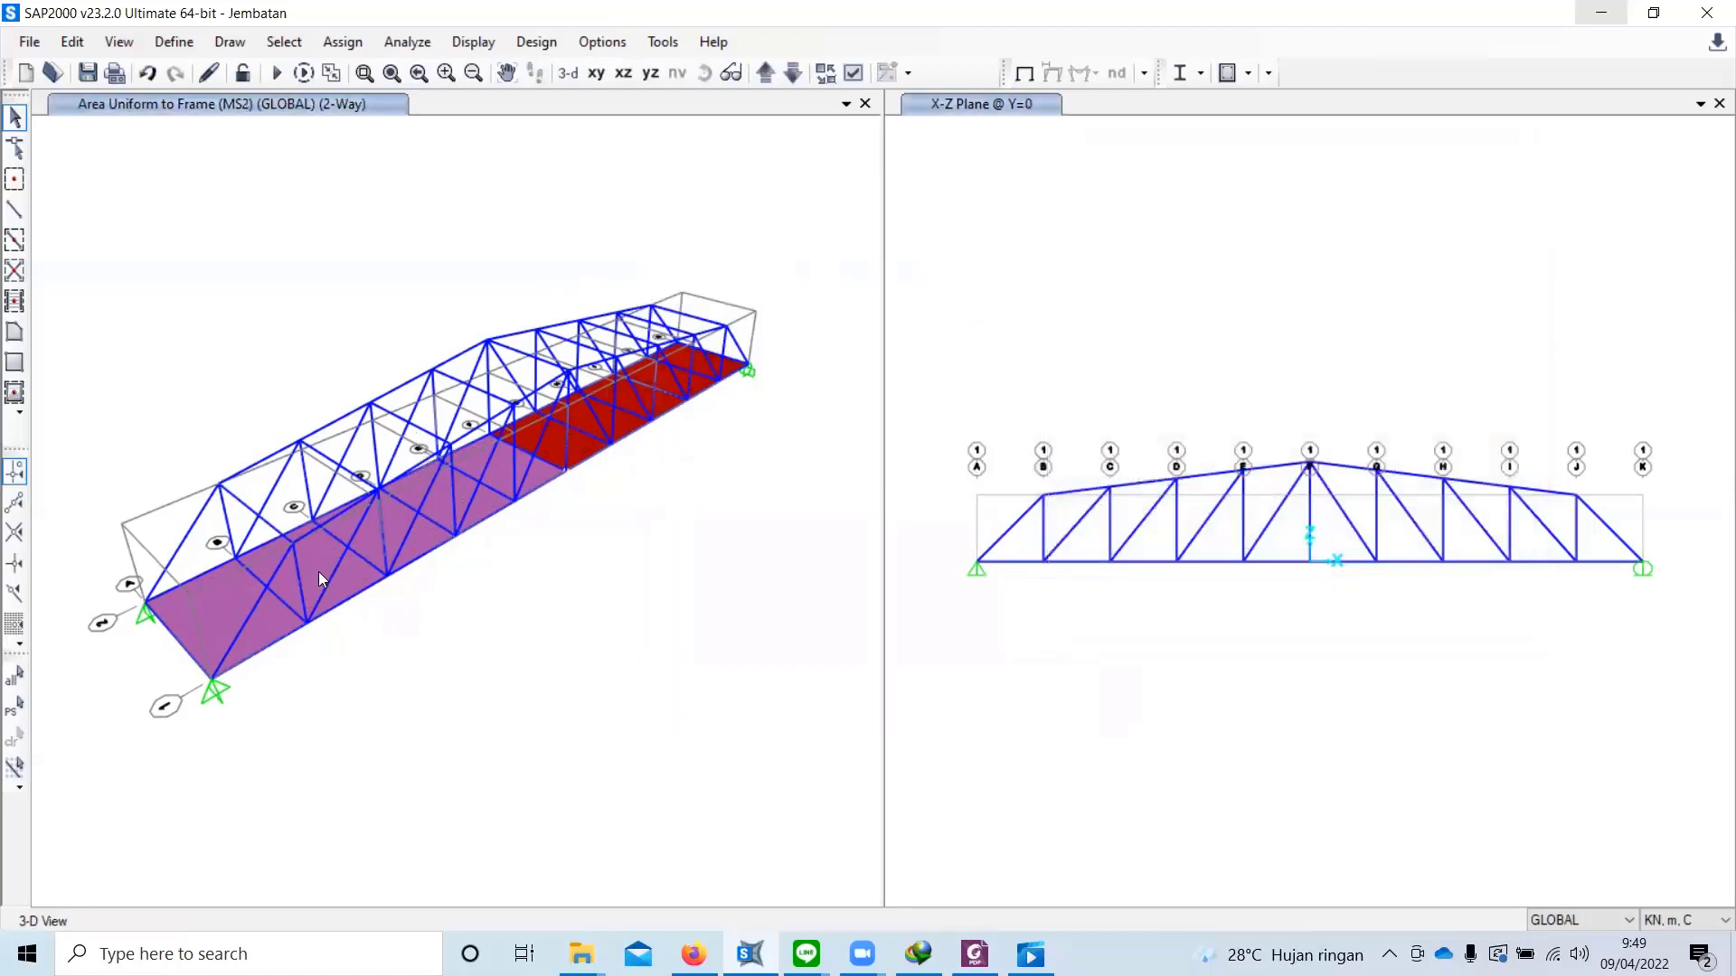
Step: Reselect every deck plate by its area section Pelat
{"action": "left_click", "coordinate": [224, 602]}
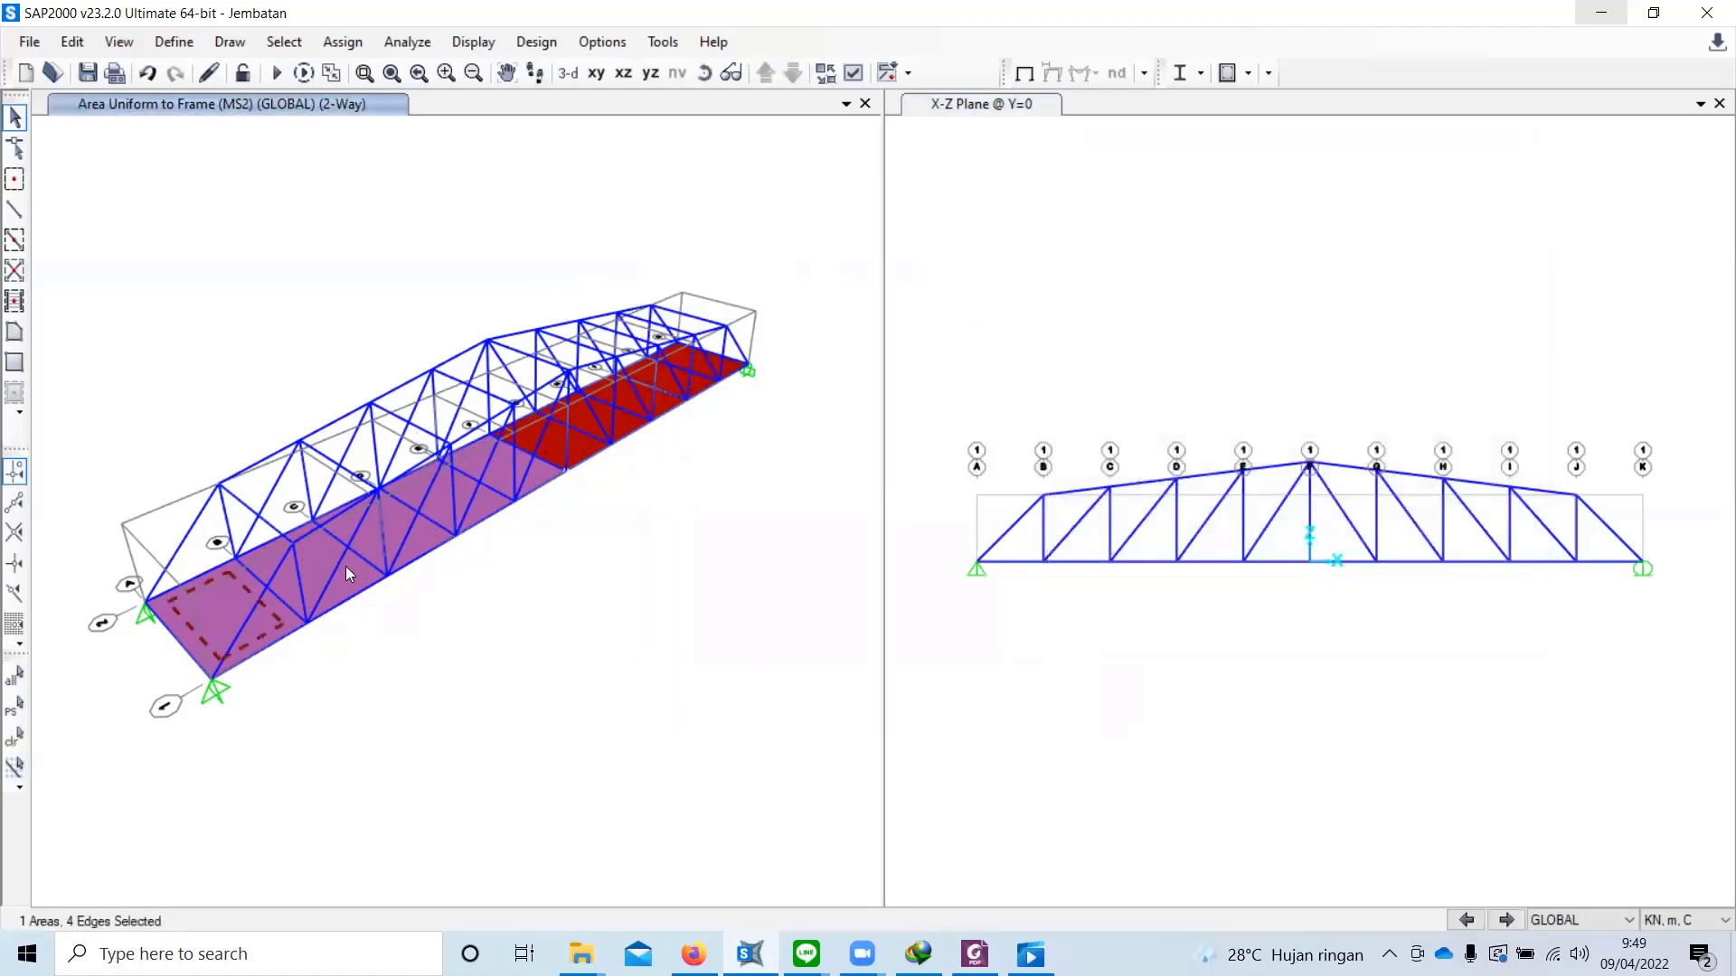
{"action": "left_click", "coordinate": [302, 42]}
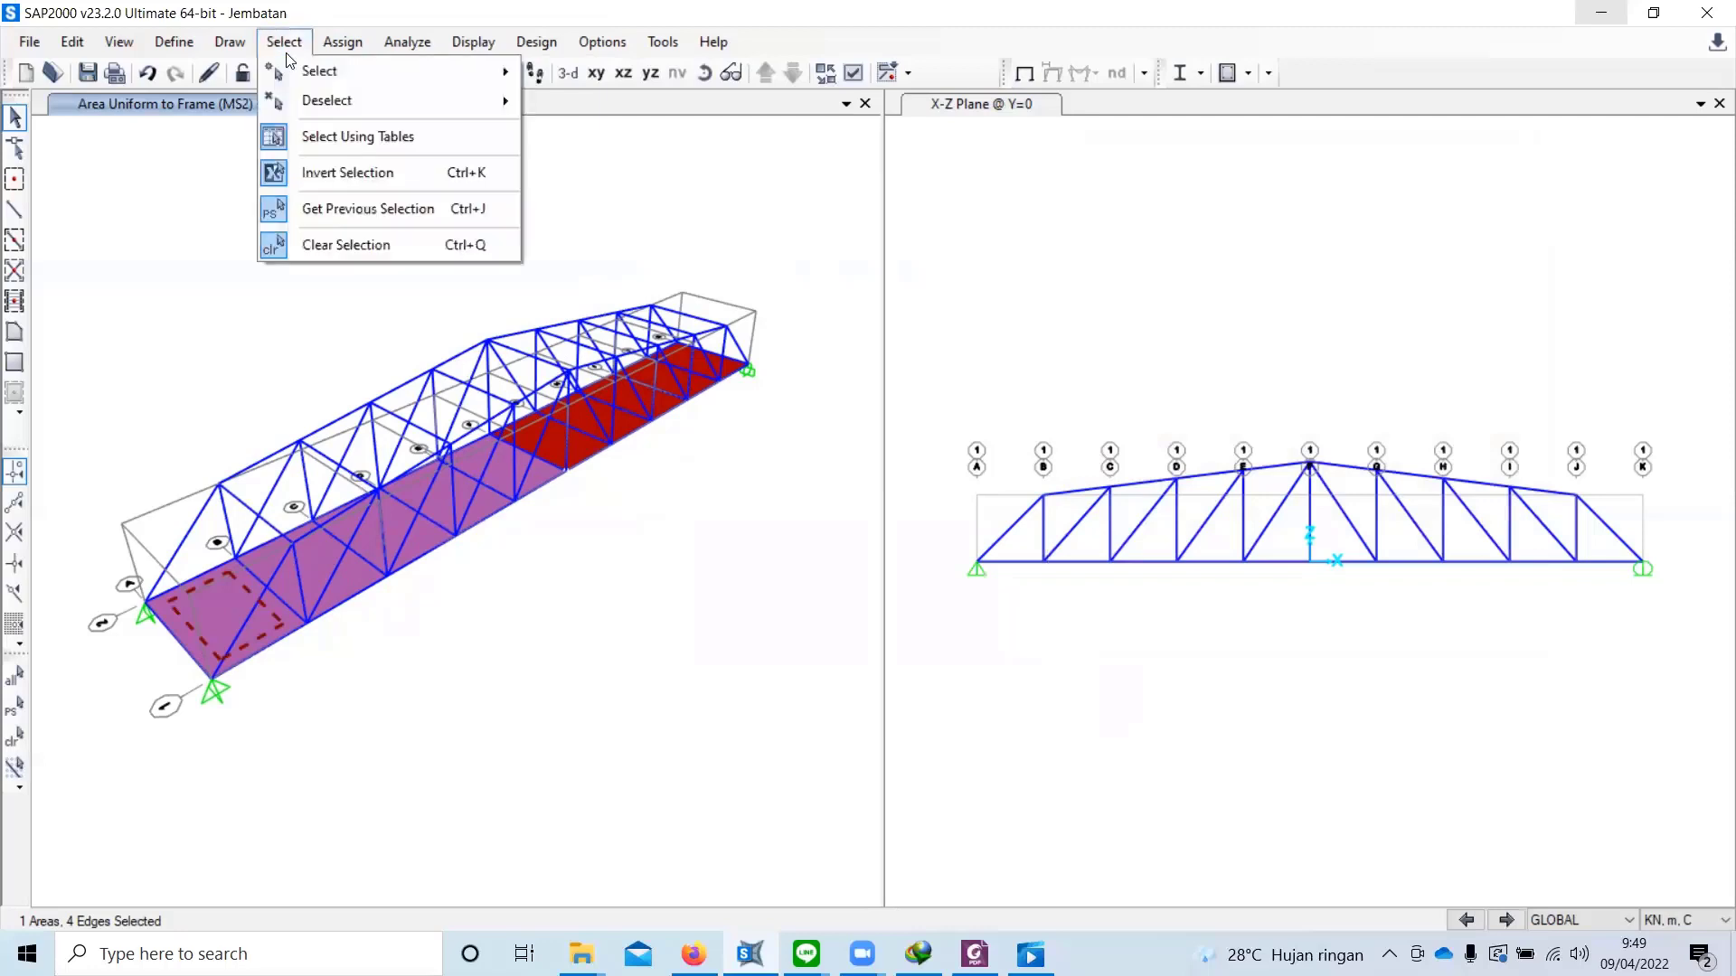
{"action": "mouse_move", "coordinate": [344, 76]}
{"action": "mouse_move", "coordinate": [638, 268]}
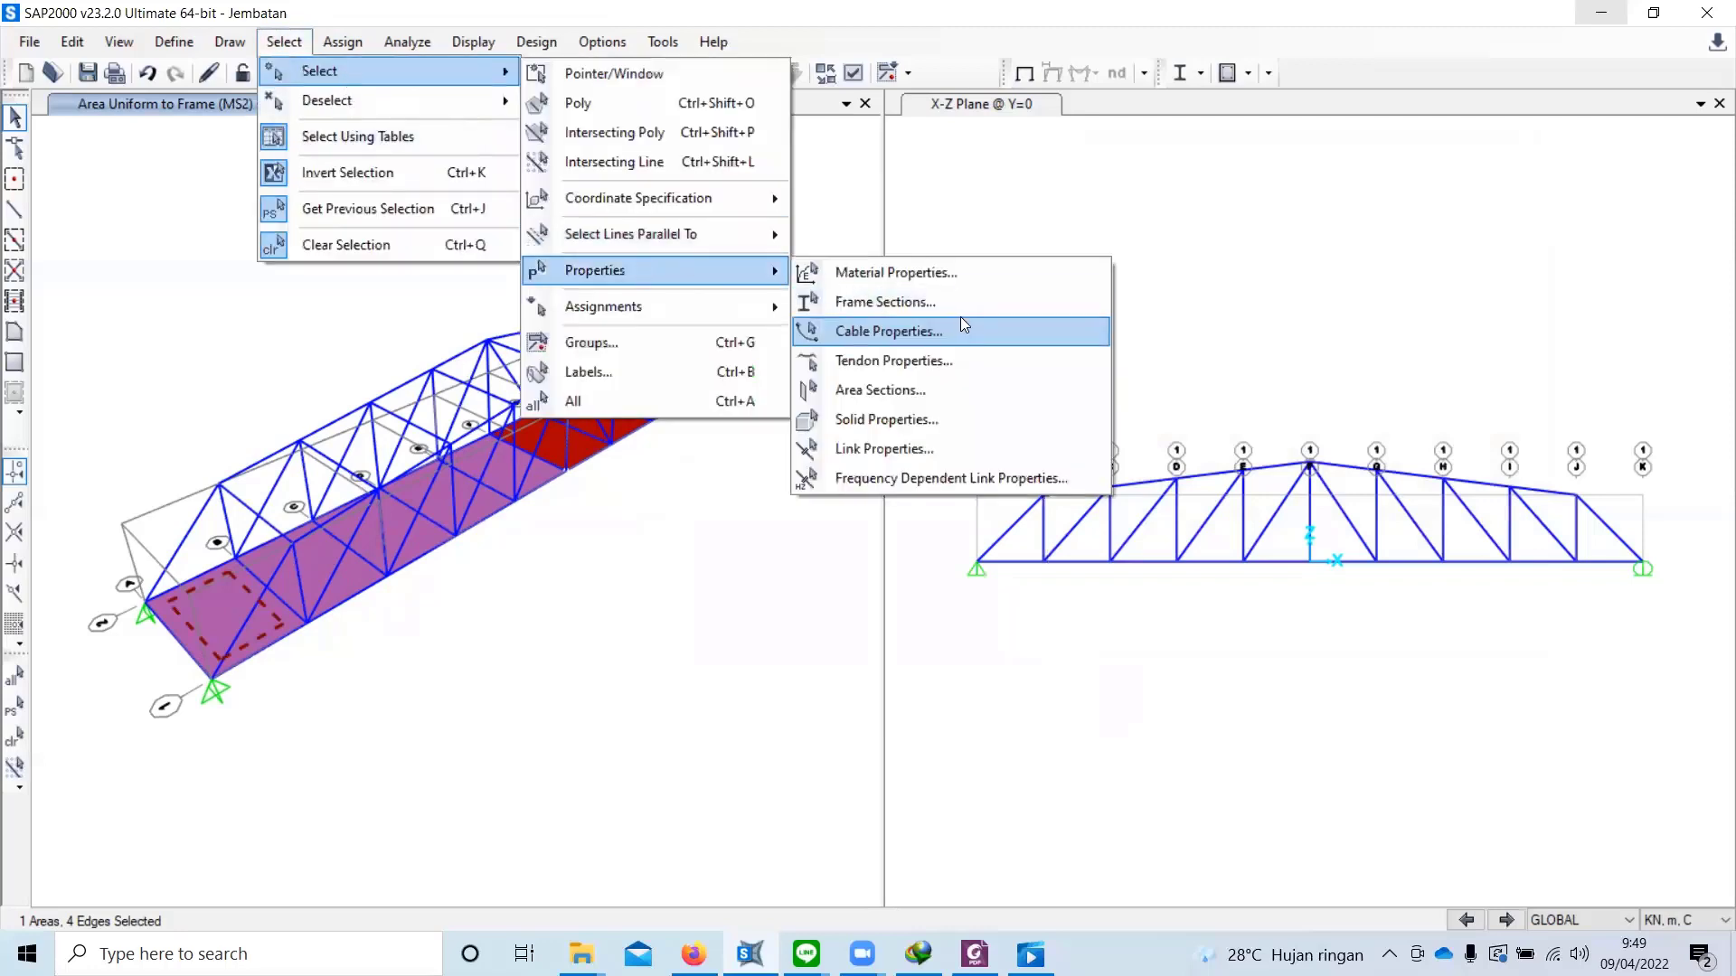
{"action": "left_click", "coordinate": [944, 389]}
{"action": "left_click", "coordinate": [715, 359]}
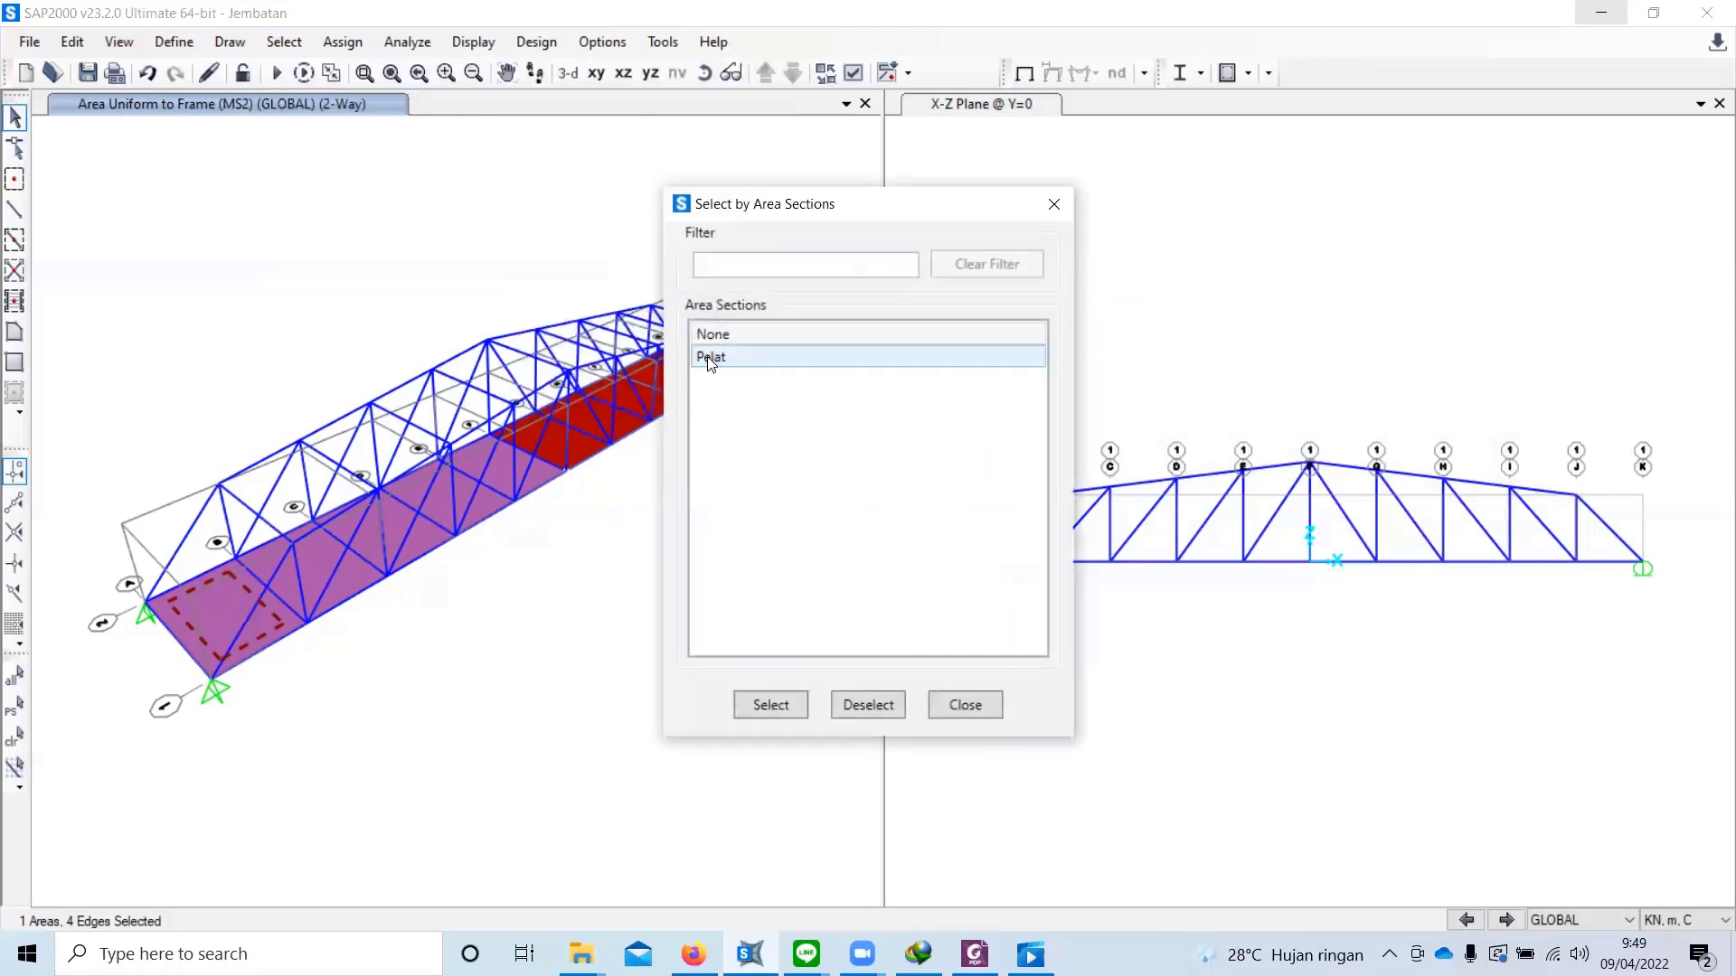
{"action": "left_click", "coordinate": [788, 713]}
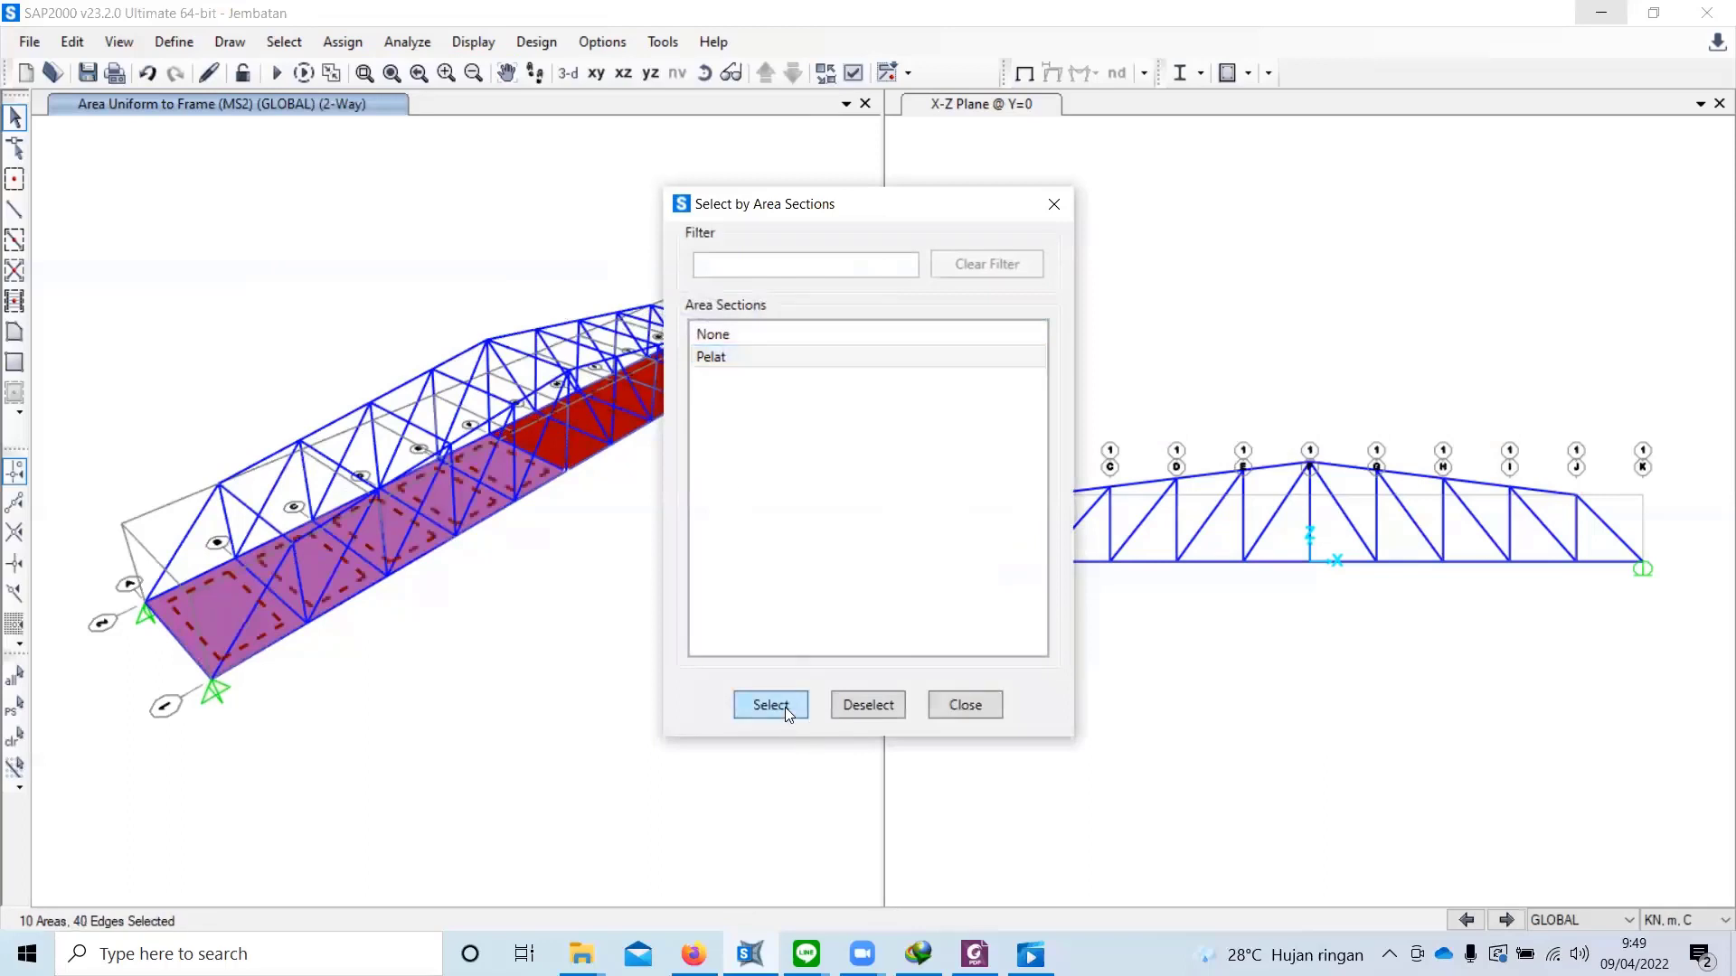
{"action": "left_click", "coordinate": [937, 707]}
Step: Reverse the local 3 axis of the selected deck areas, keeping assigns in the same global orientation, and inspect the plates' axes
{"action": "left_click", "coordinate": [358, 43]}
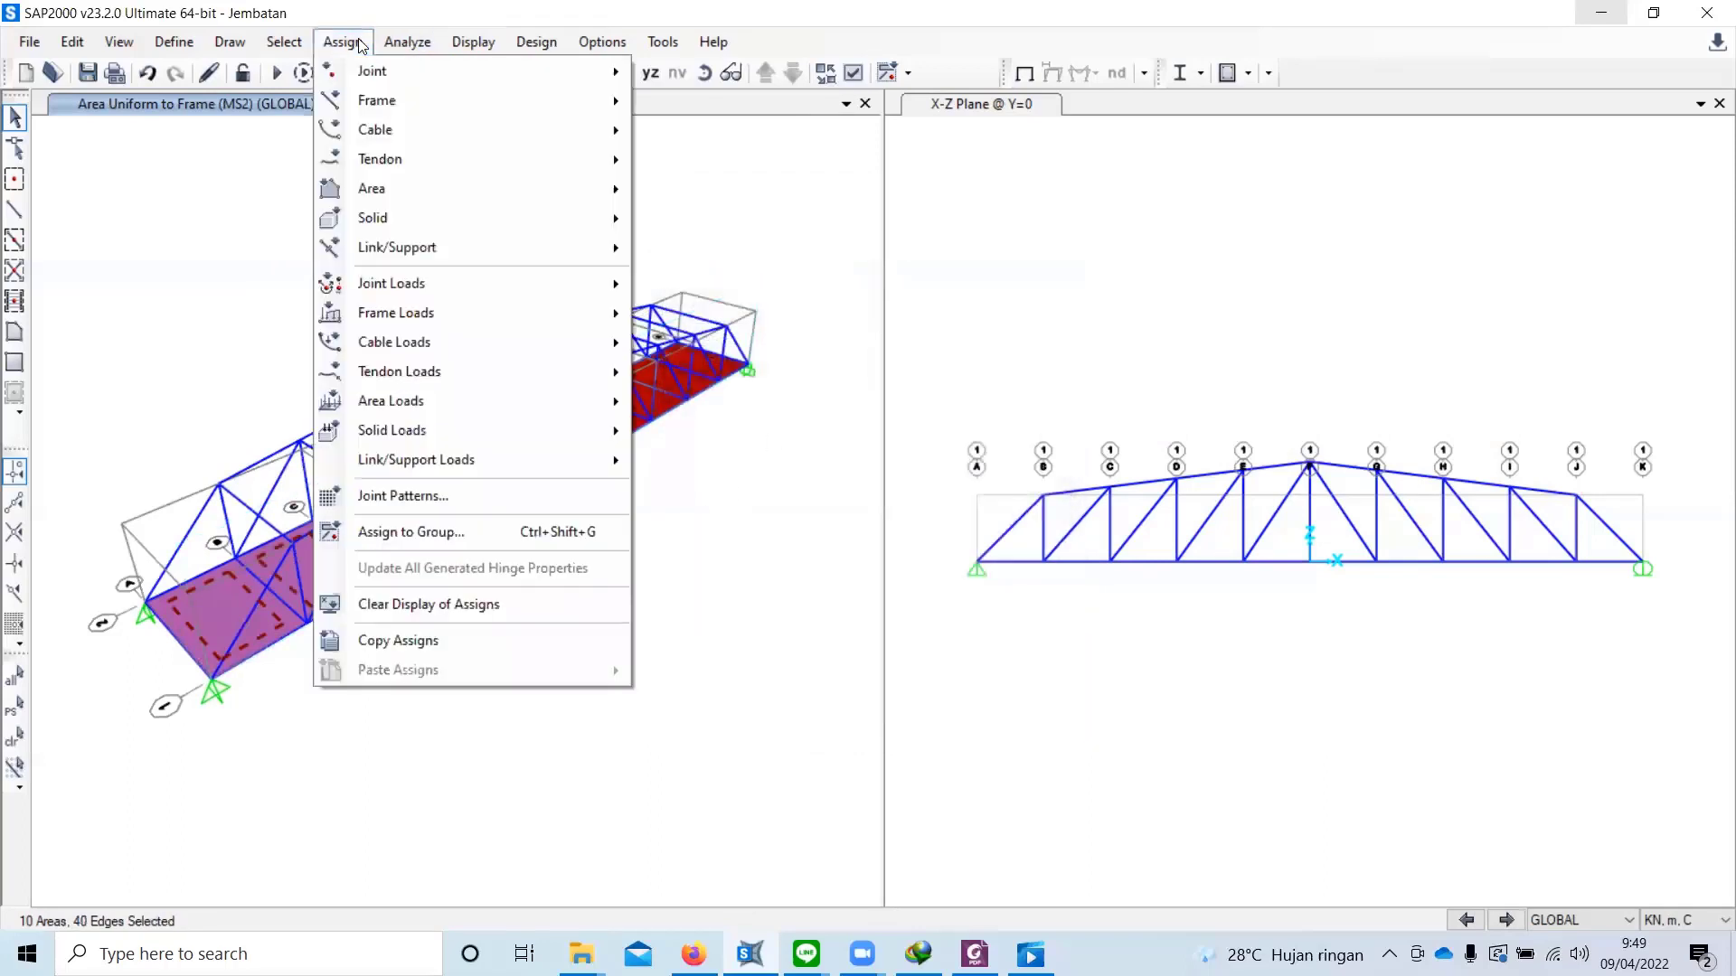
{"action": "mouse_move", "coordinate": [418, 181]}
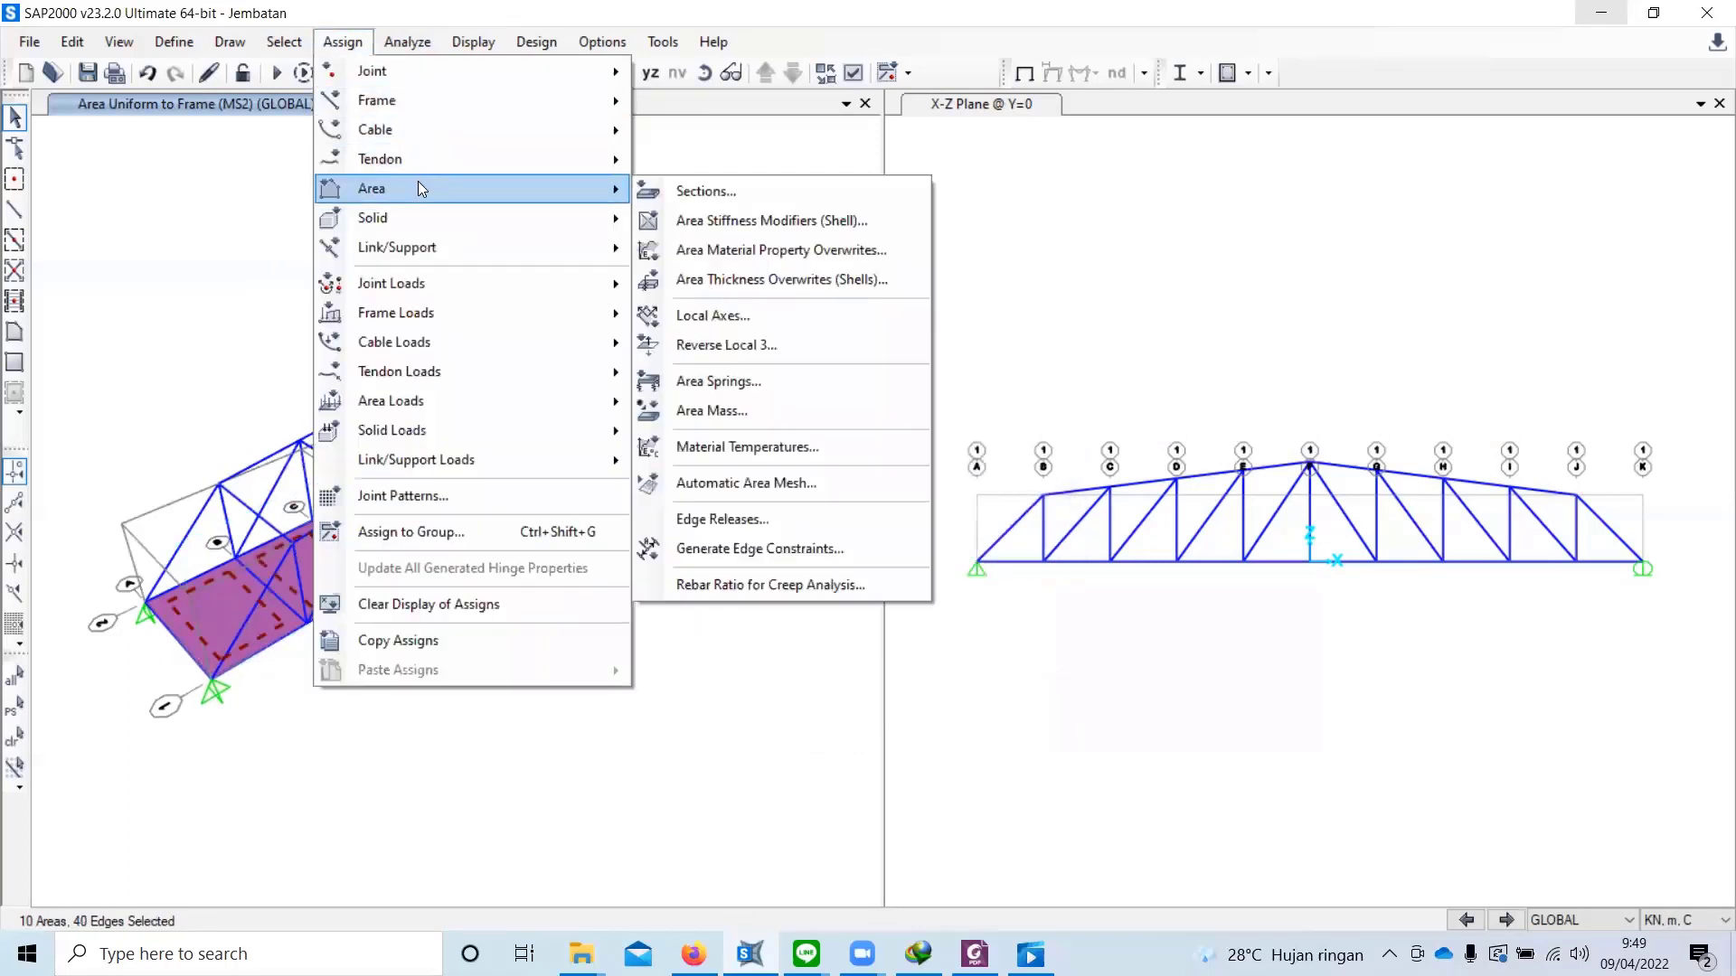
{"action": "left_click", "coordinate": [760, 343]}
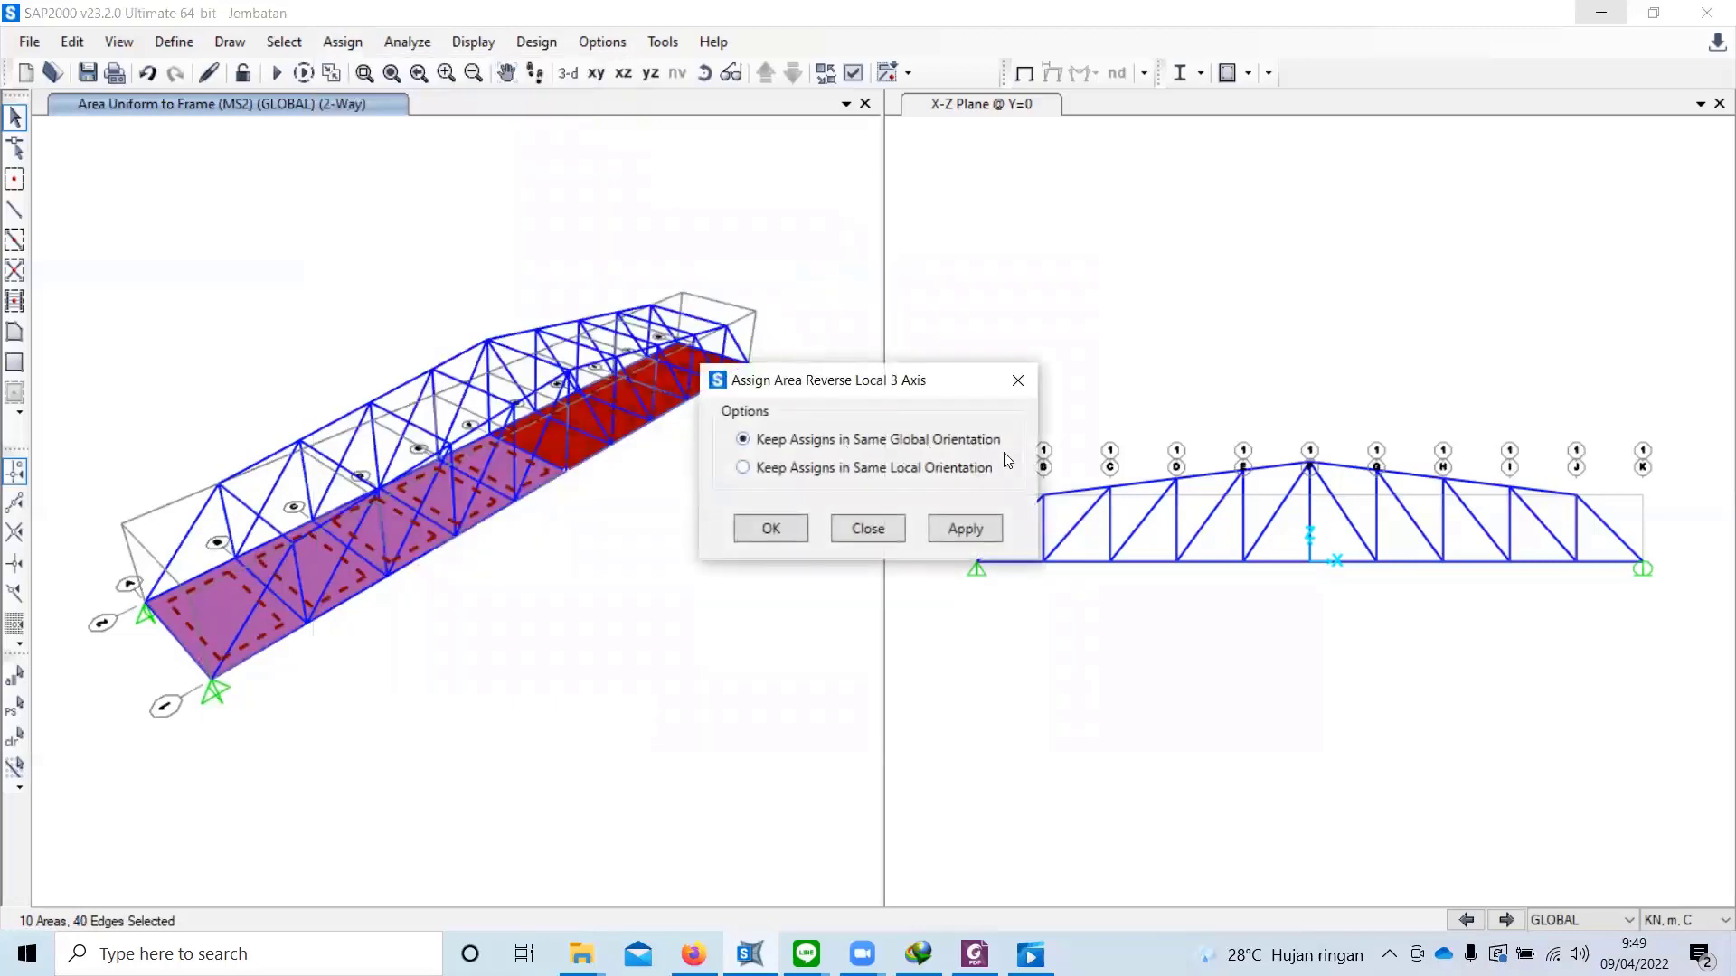
{"action": "left_click", "coordinate": [774, 529]}
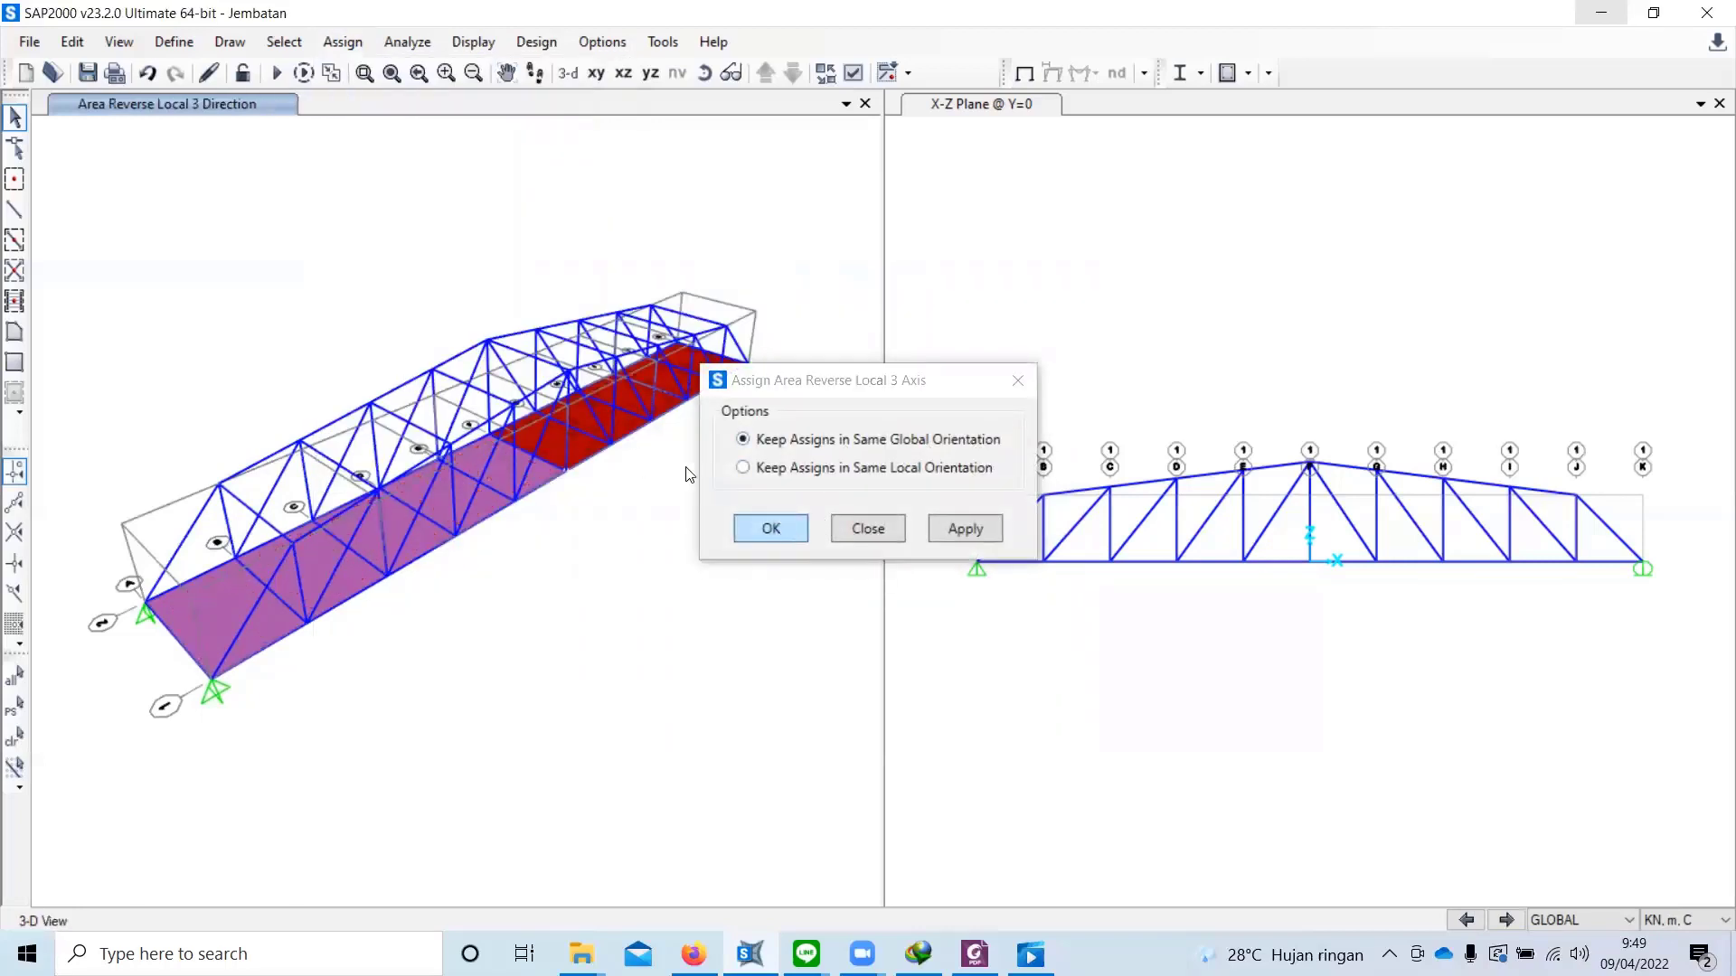
{"action": "scroll", "coordinate": [533, 452], "scroll_direction": "up", "scroll_amount": 5}
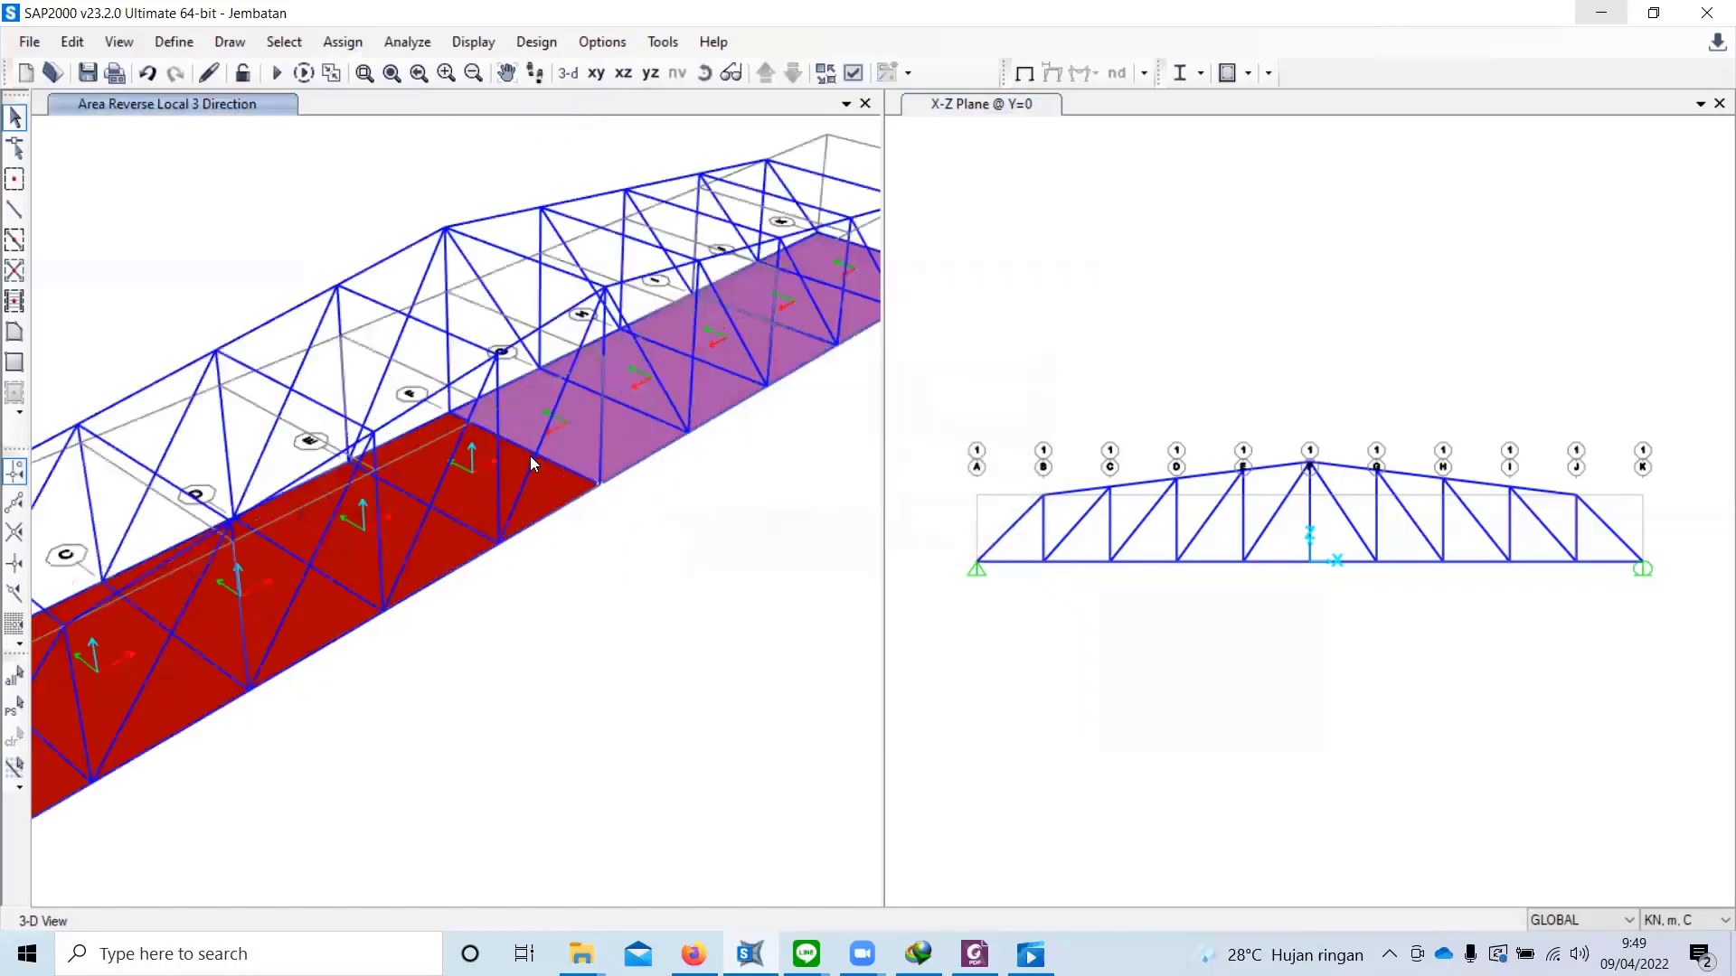
{"action": "scroll", "coordinate": [524, 454], "scroll_direction": "down", "scroll_amount": 4}
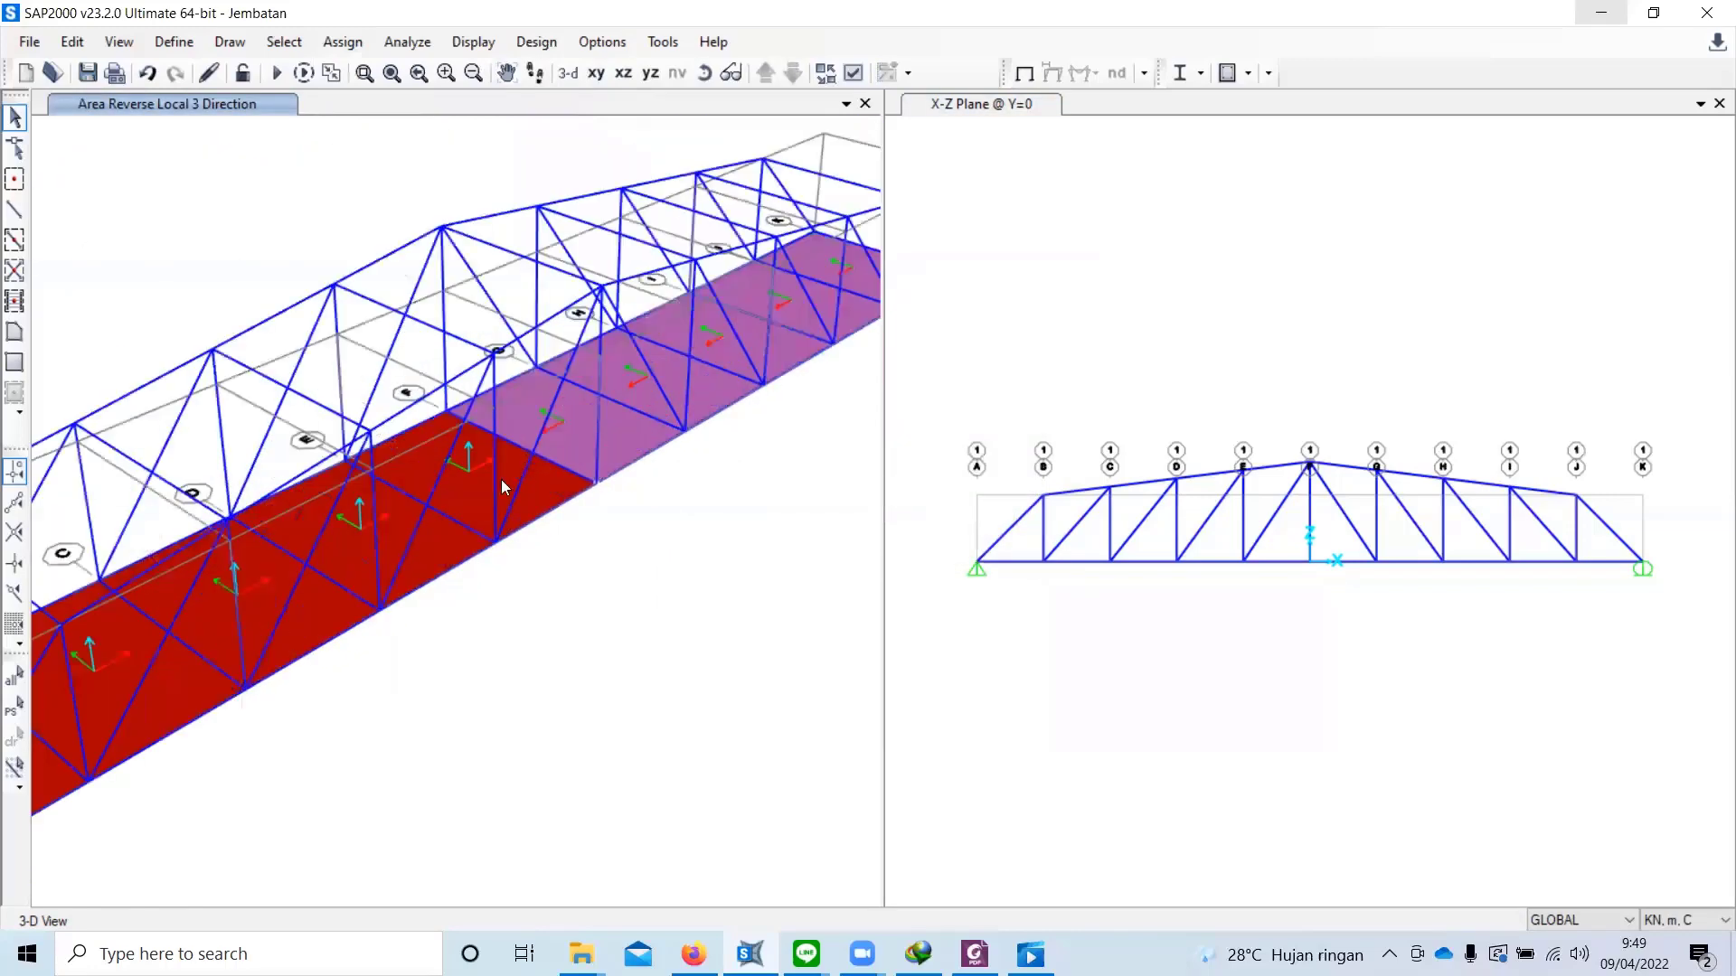
{"action": "scroll", "coordinate": [463, 466], "scroll_direction": "down", "scroll_amount": 4}
{"action": "scroll", "coordinate": [530, 437], "scroll_direction": "up", "scroll_amount": 4}
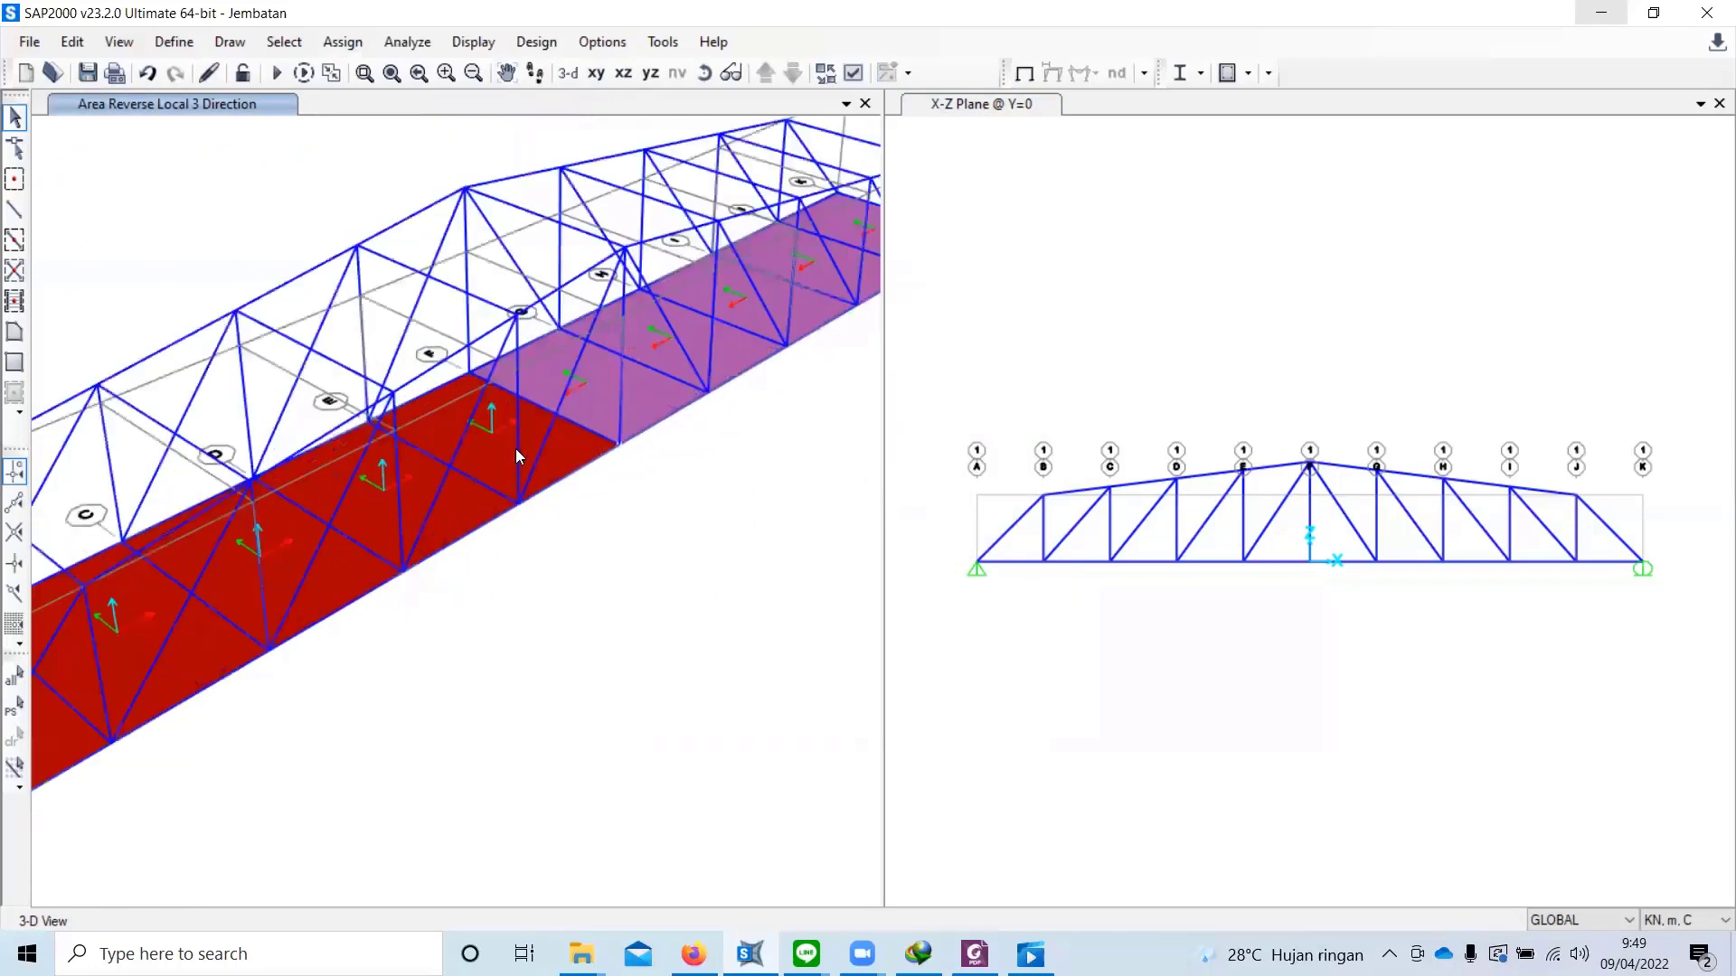
{"action": "scroll", "coordinate": [425, 474], "scroll_direction": "down", "scroll_amount": 4}
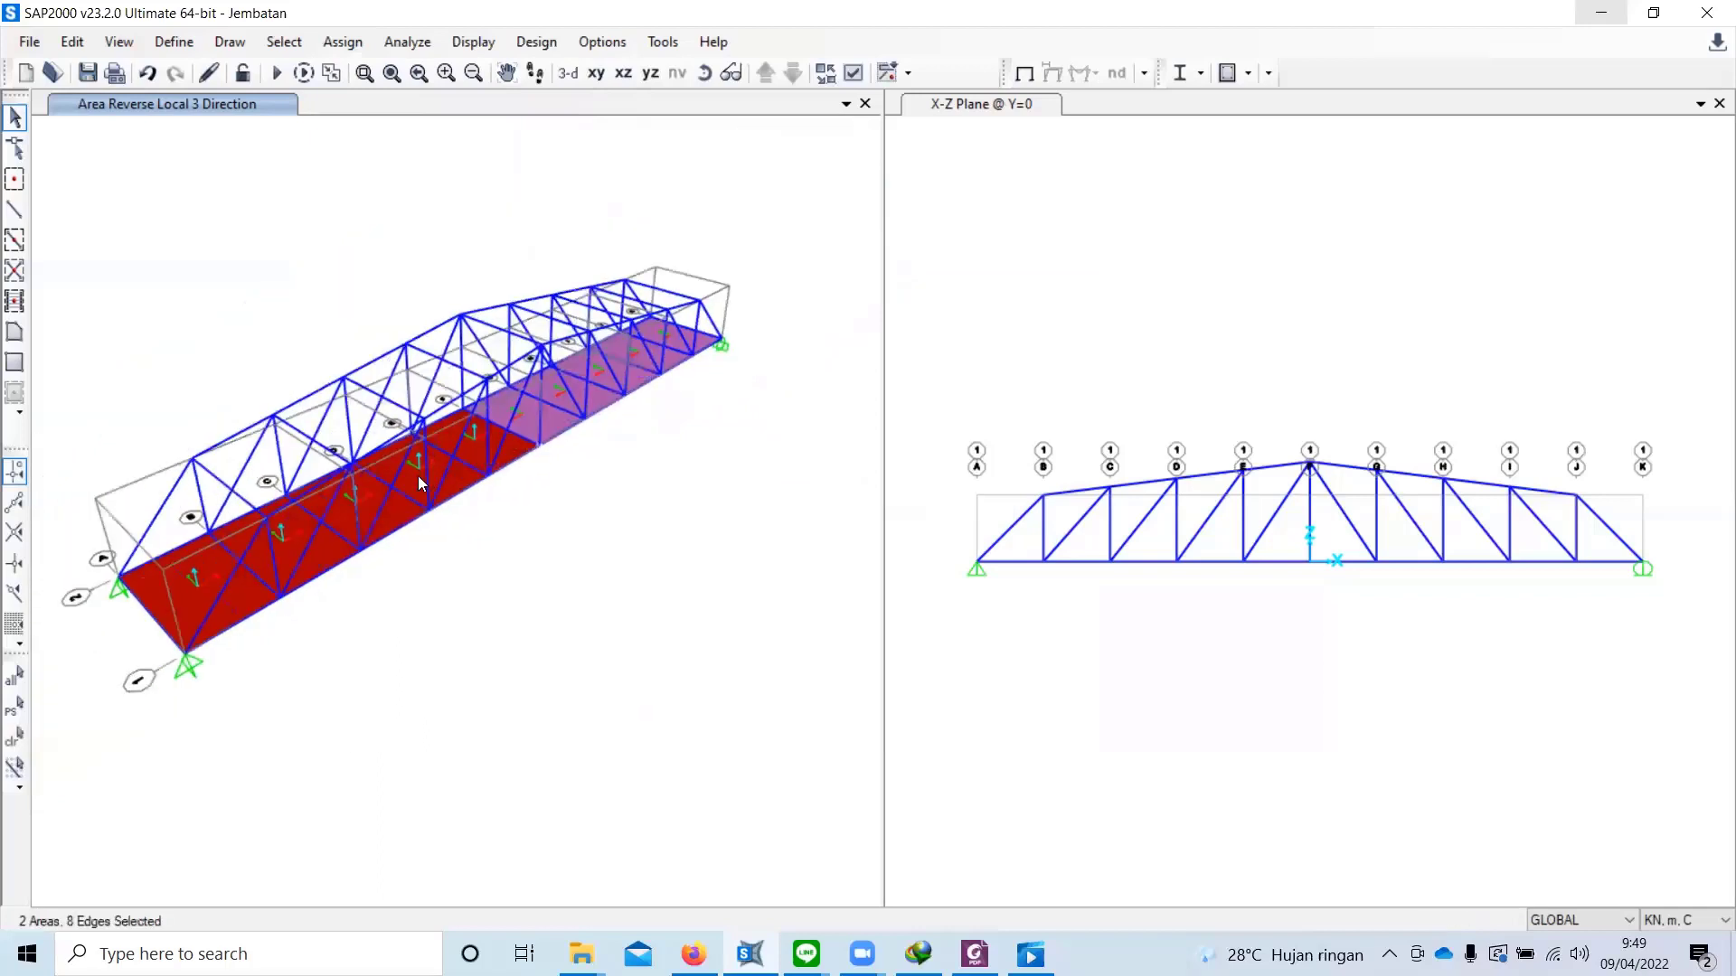
{"action": "left_click", "coordinate": [362, 510]}
{"action": "left_click", "coordinate": [335, 523]}
{"action": "left_click", "coordinate": [235, 554]}
{"action": "key", "text": "ctrl+a"}
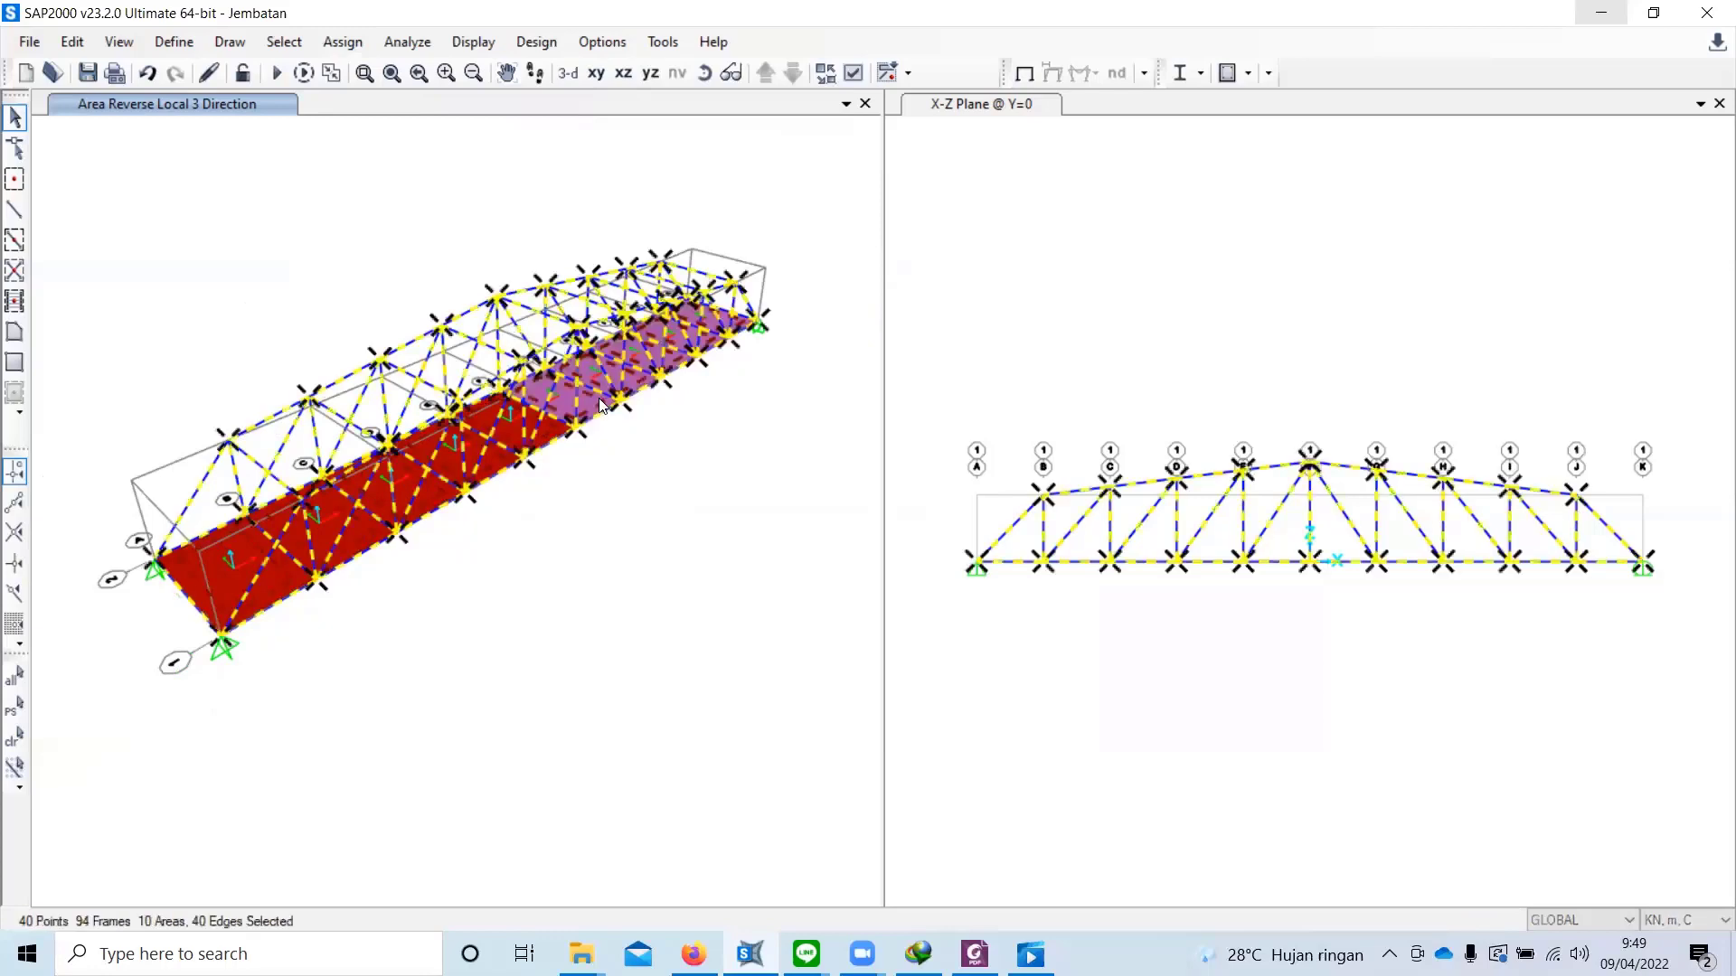
{"action": "key", "text": "ctrl+q"}
Step: Reverse the local 3 axis of all areas with section Pelat, keeping assigns in the same local orientation
{"action": "left_click", "coordinate": [289, 46]}
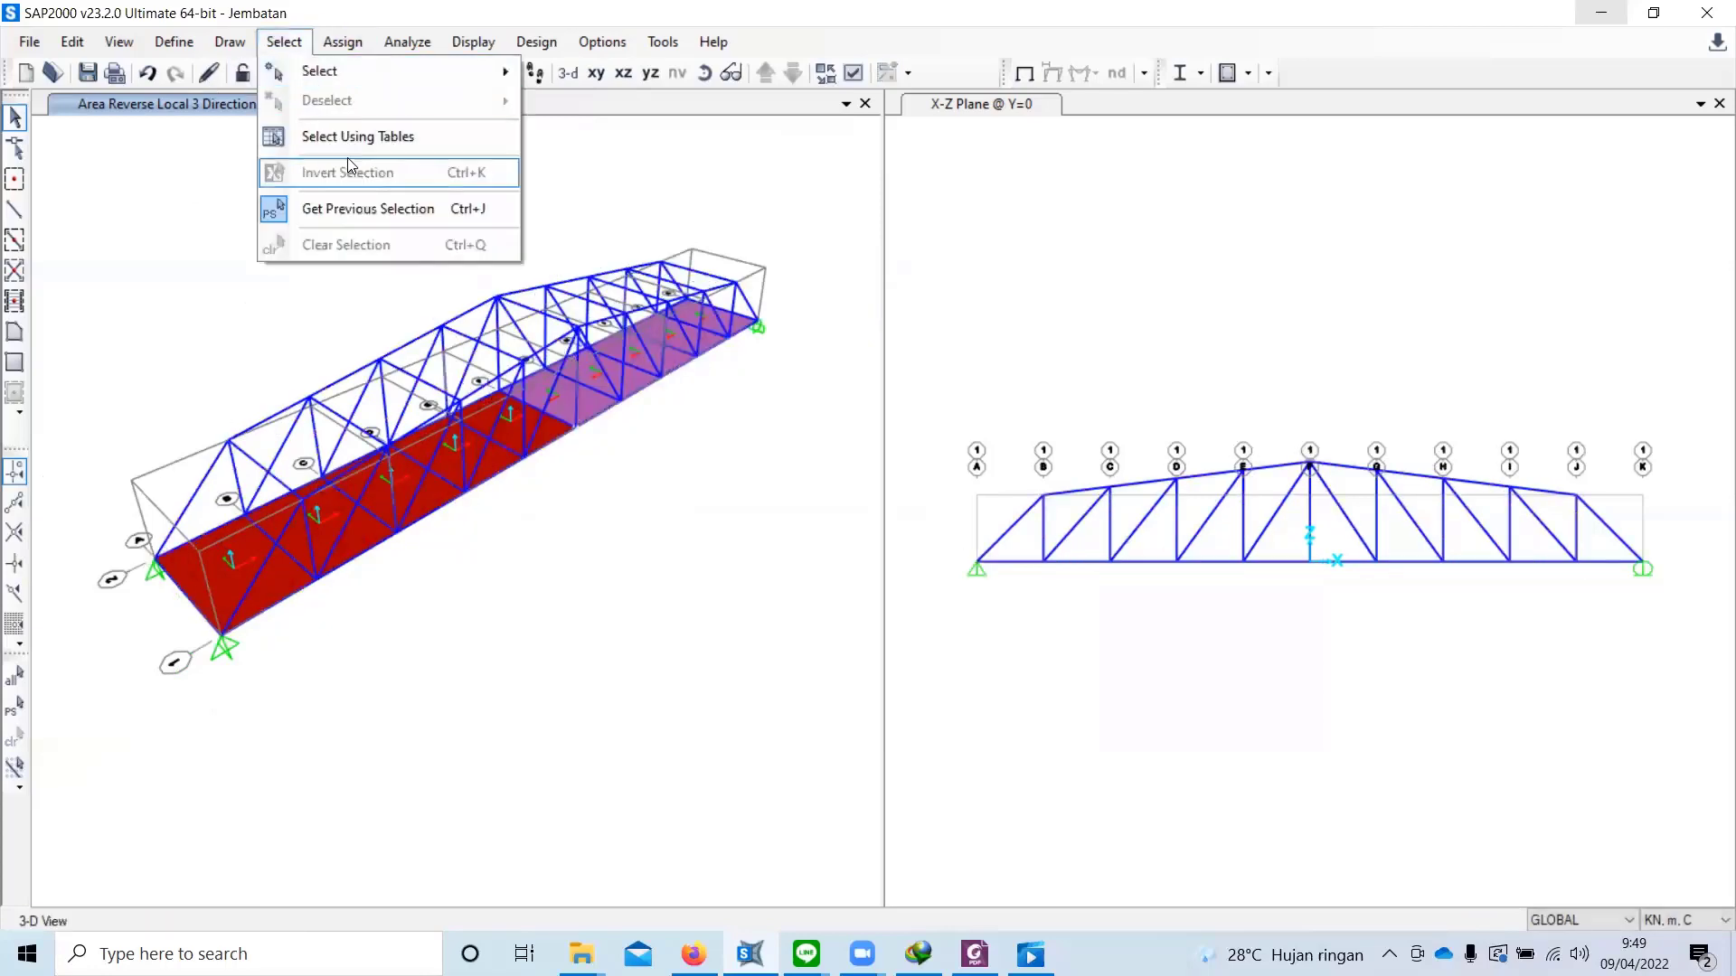
{"action": "mouse_move", "coordinate": [660, 267]}
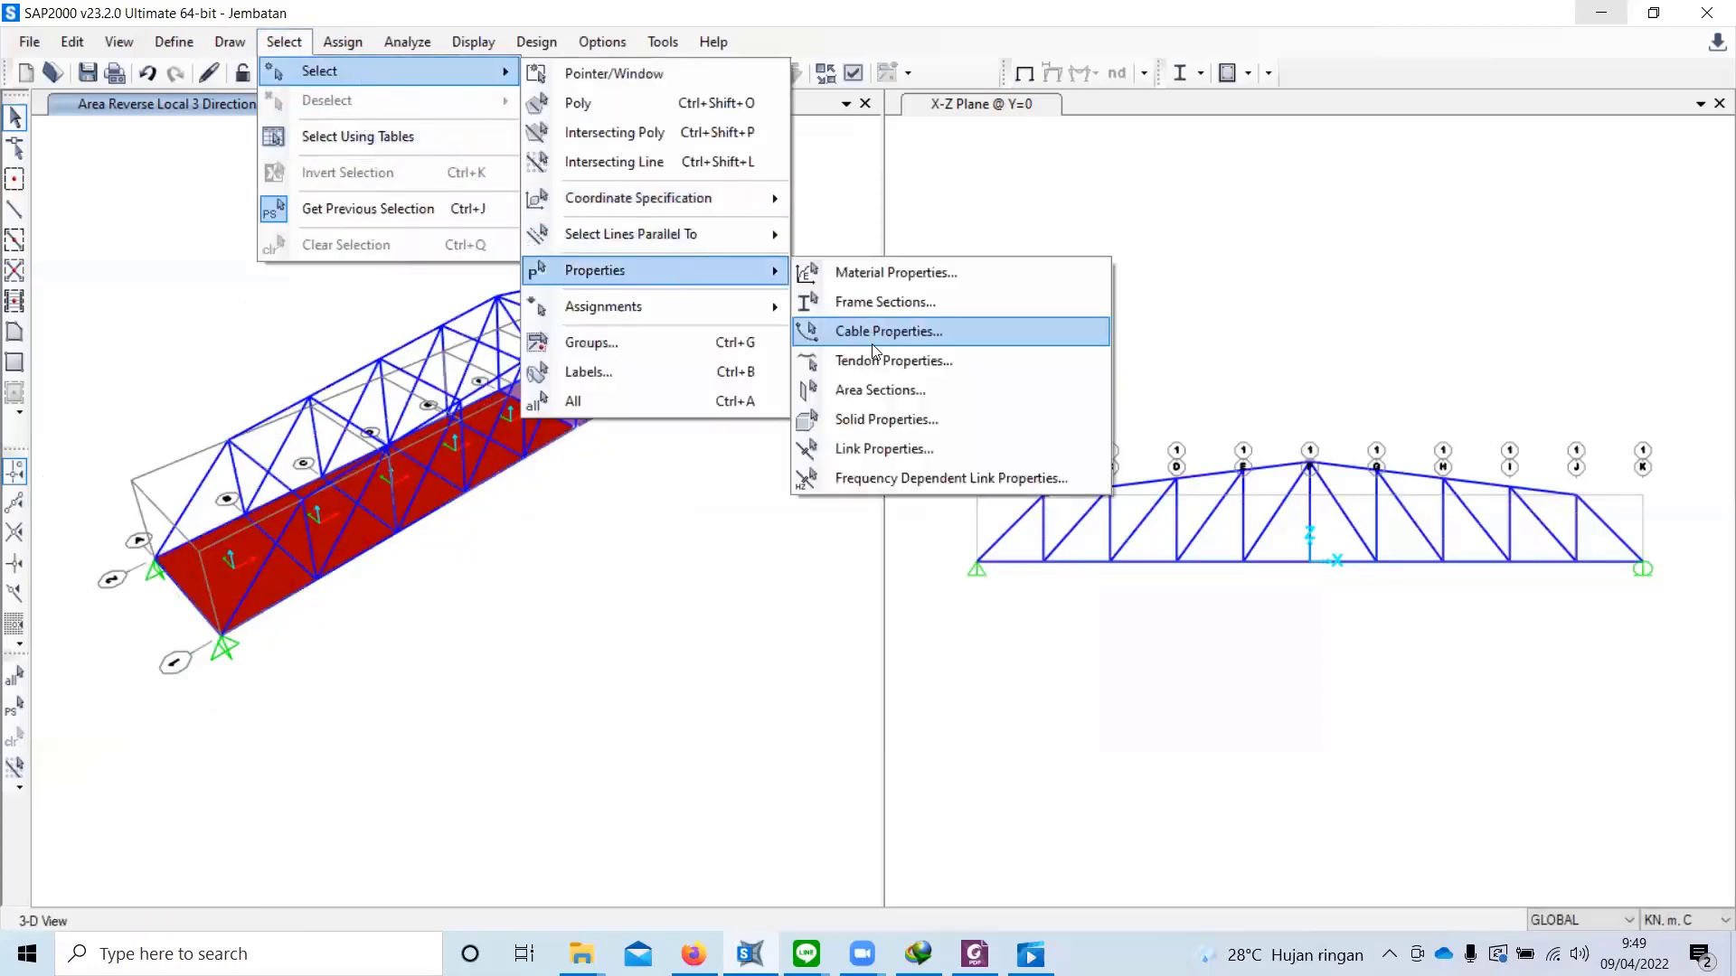
{"action": "left_click", "coordinate": [873, 389]}
{"action": "left_click", "coordinate": [767, 357]}
{"action": "left_click", "coordinate": [771, 705]}
{"action": "left_click", "coordinate": [964, 704]}
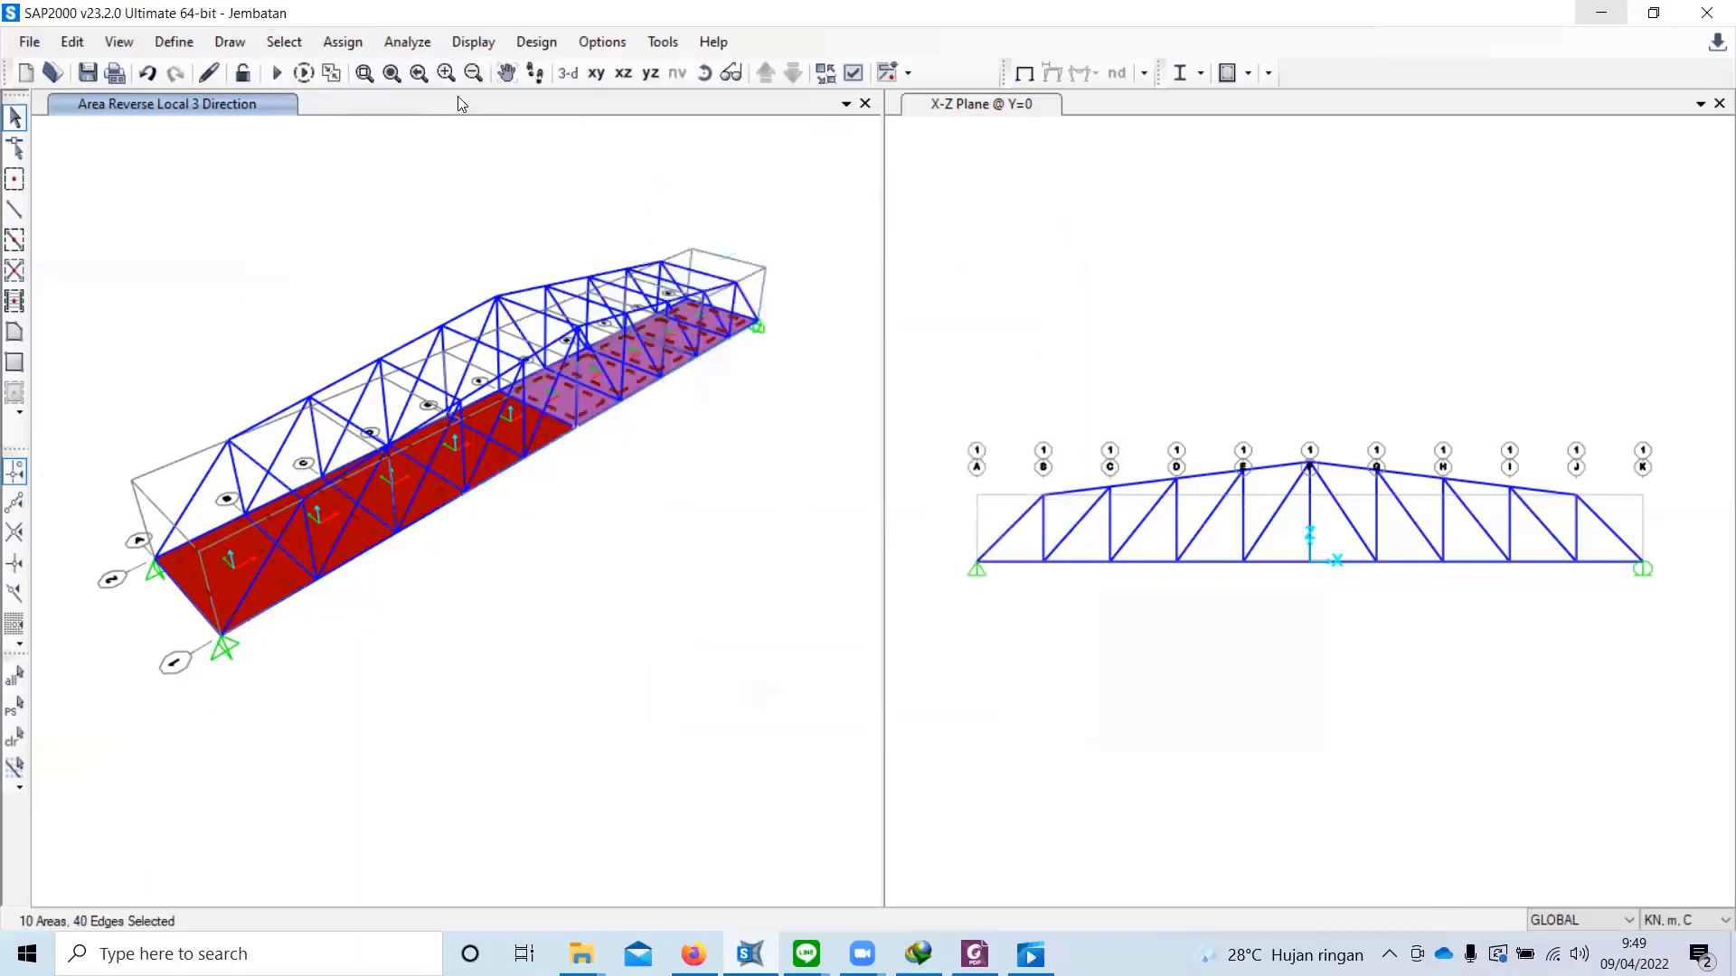
{"action": "left_click", "coordinate": [340, 44]}
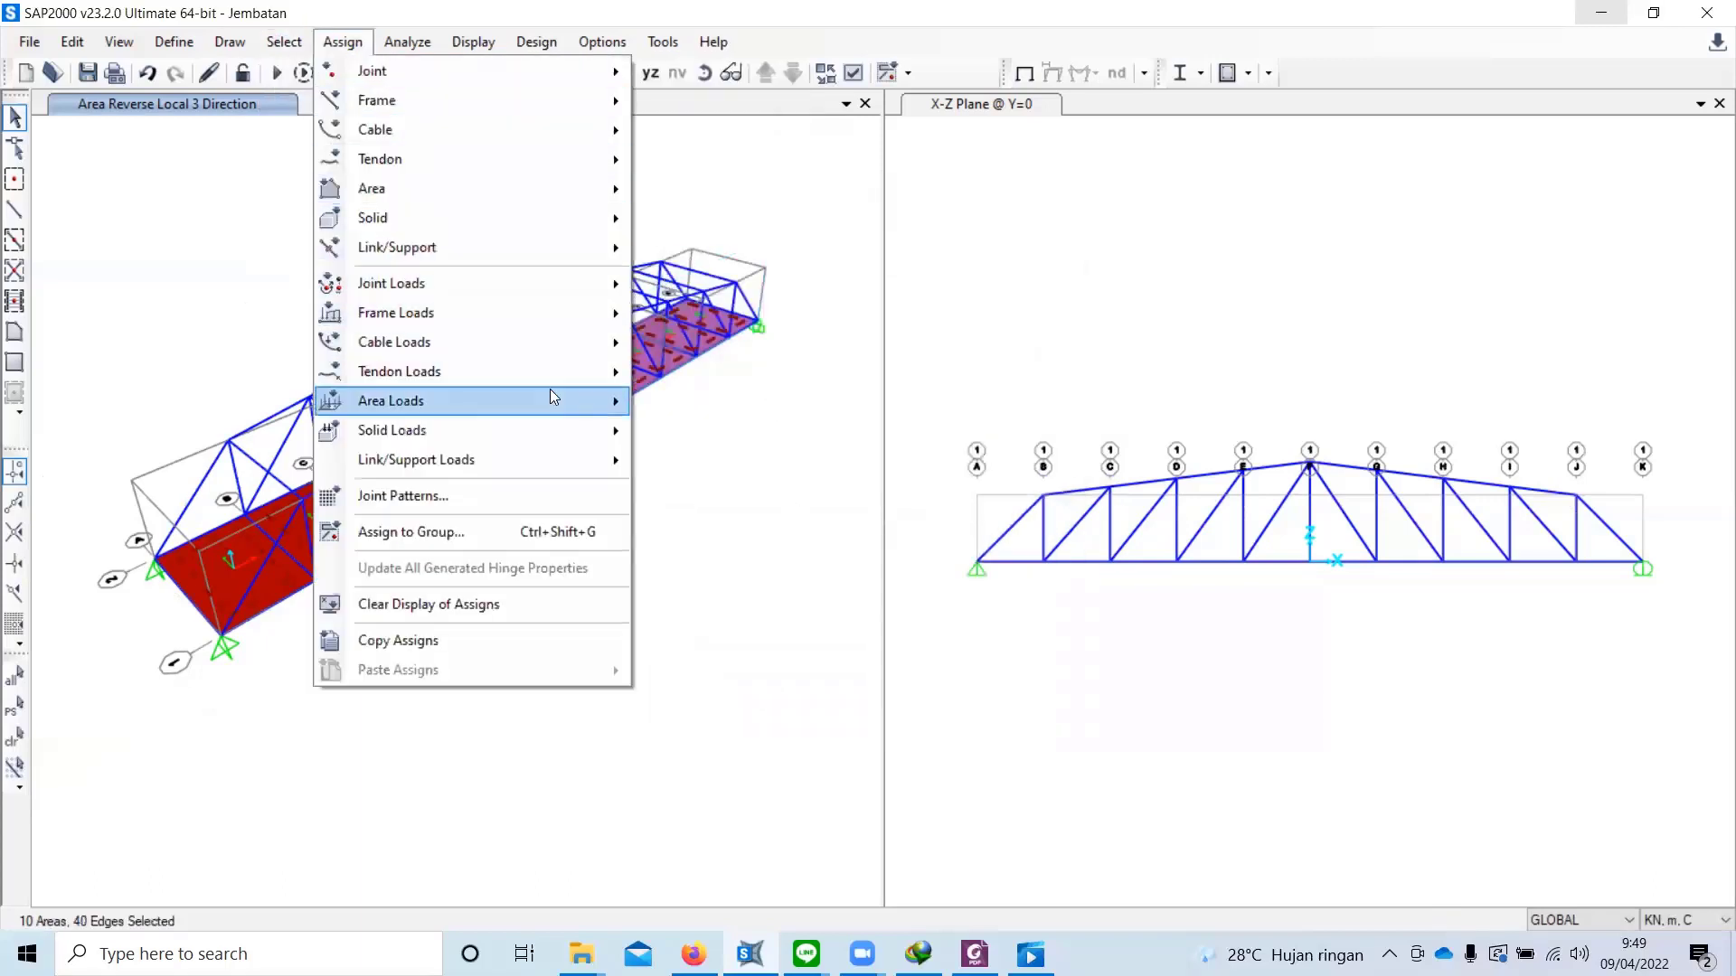
{"action": "mouse_move", "coordinate": [533, 187]}
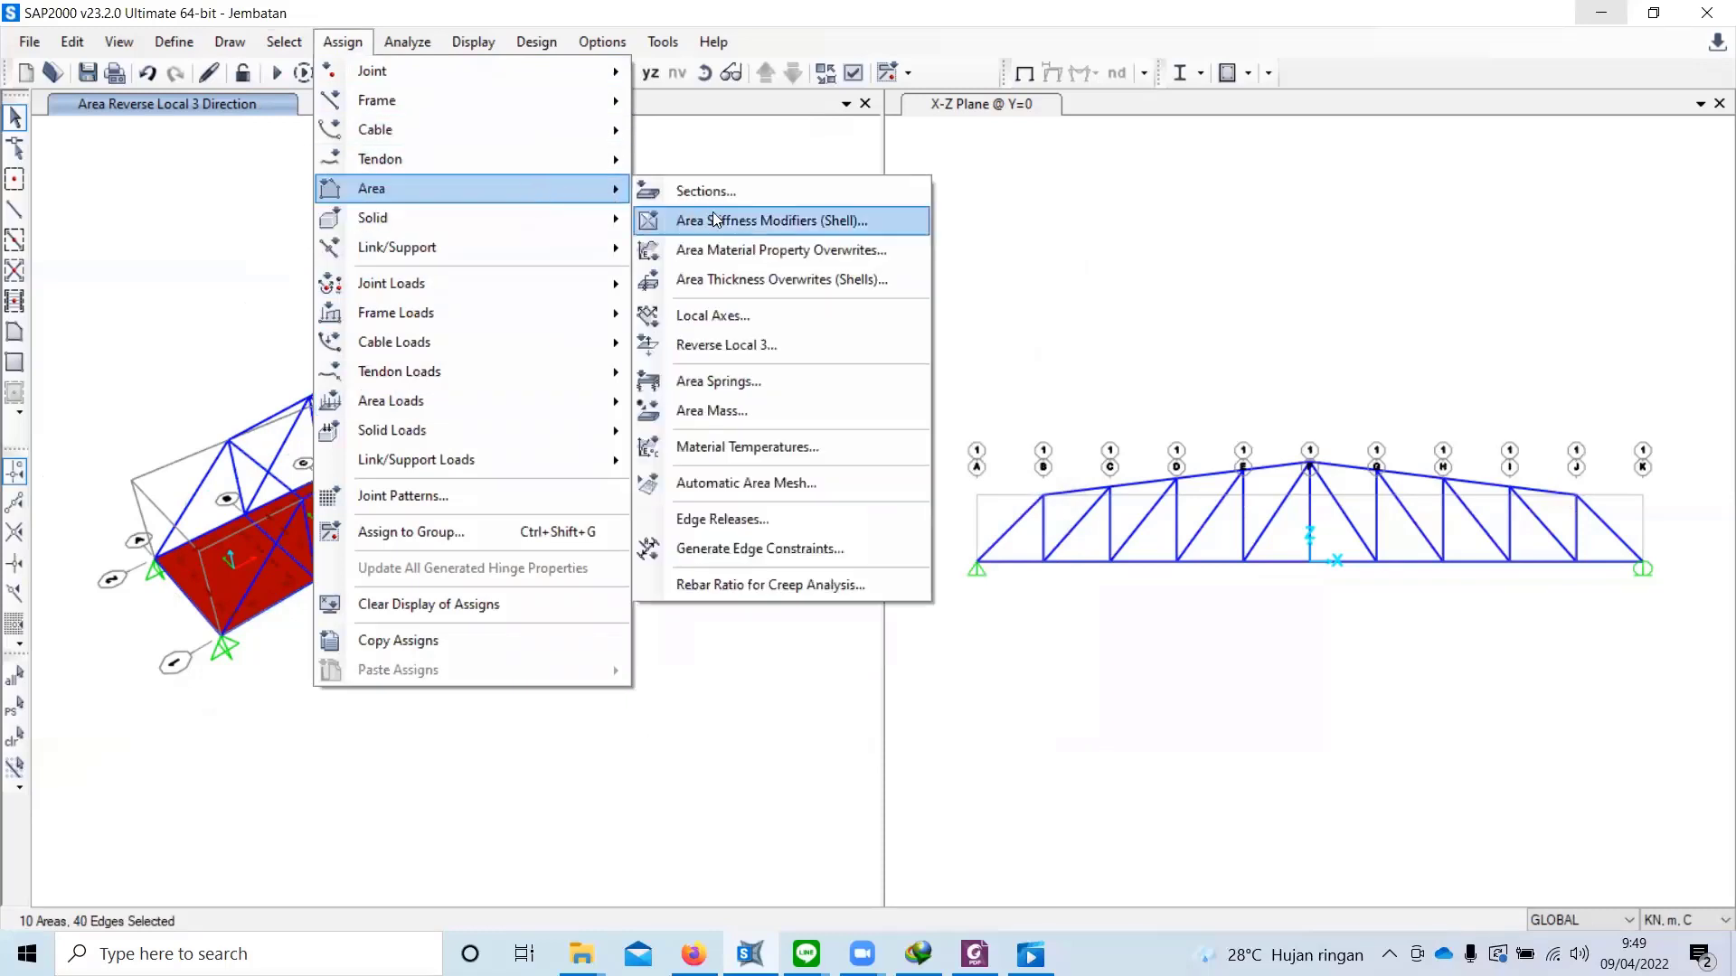
{"action": "left_click", "coordinate": [728, 346]}
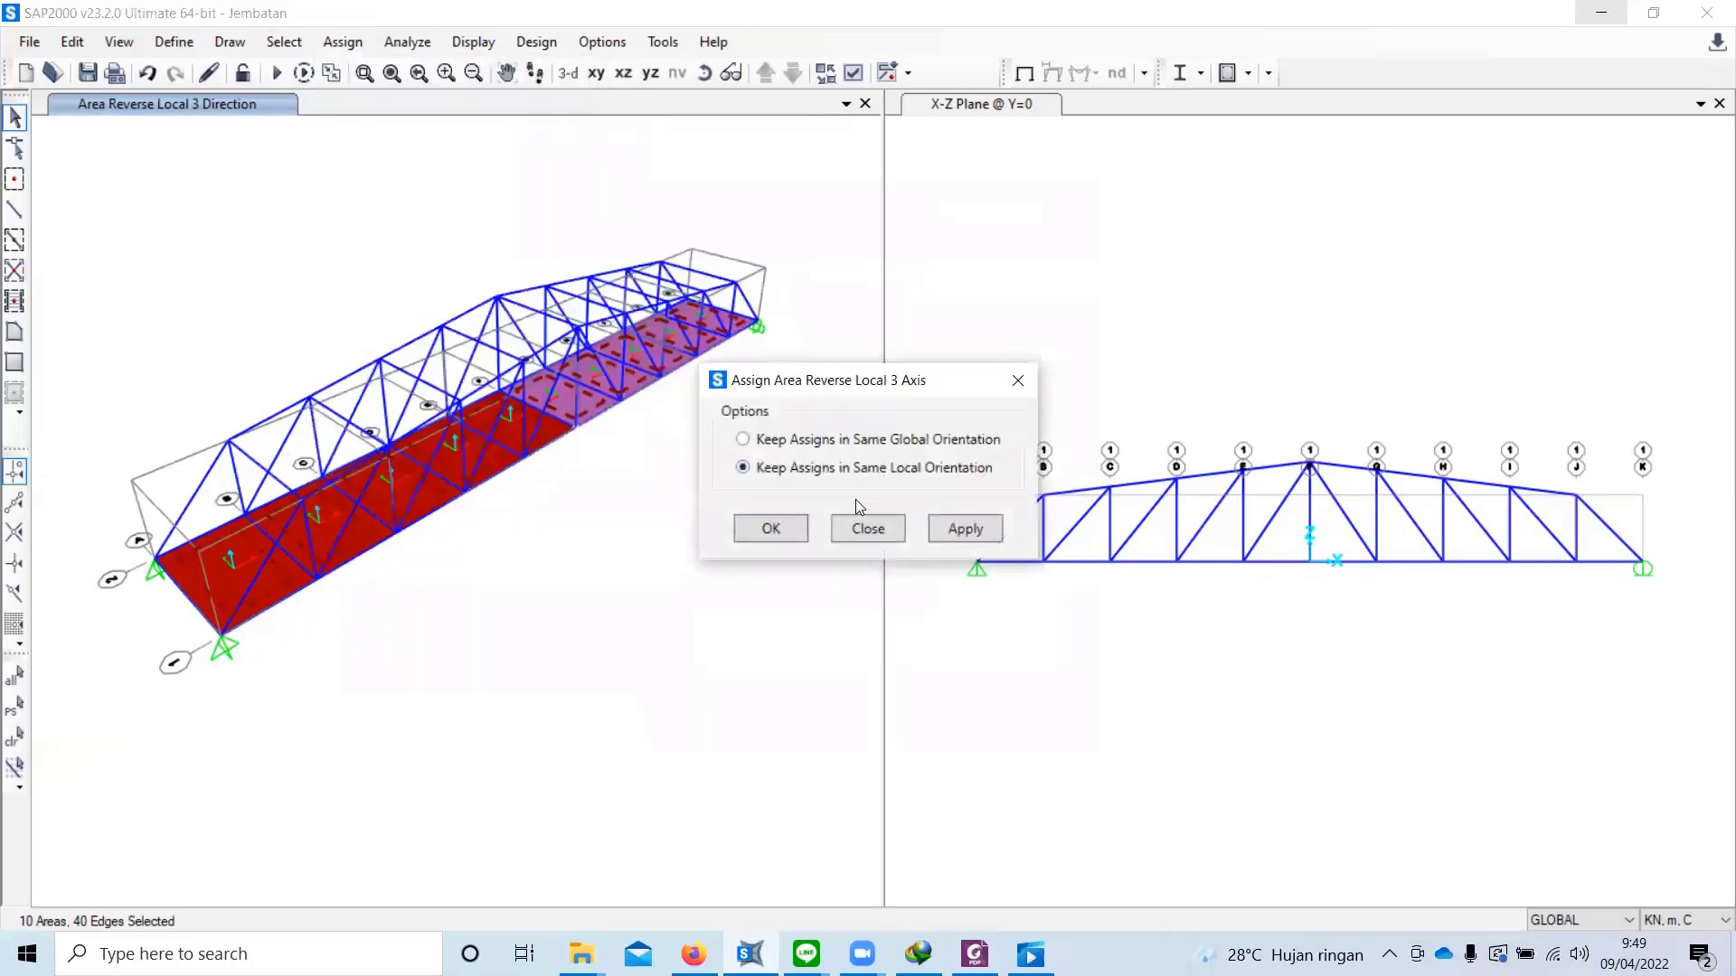
{"action": "left_click", "coordinate": [985, 529]}
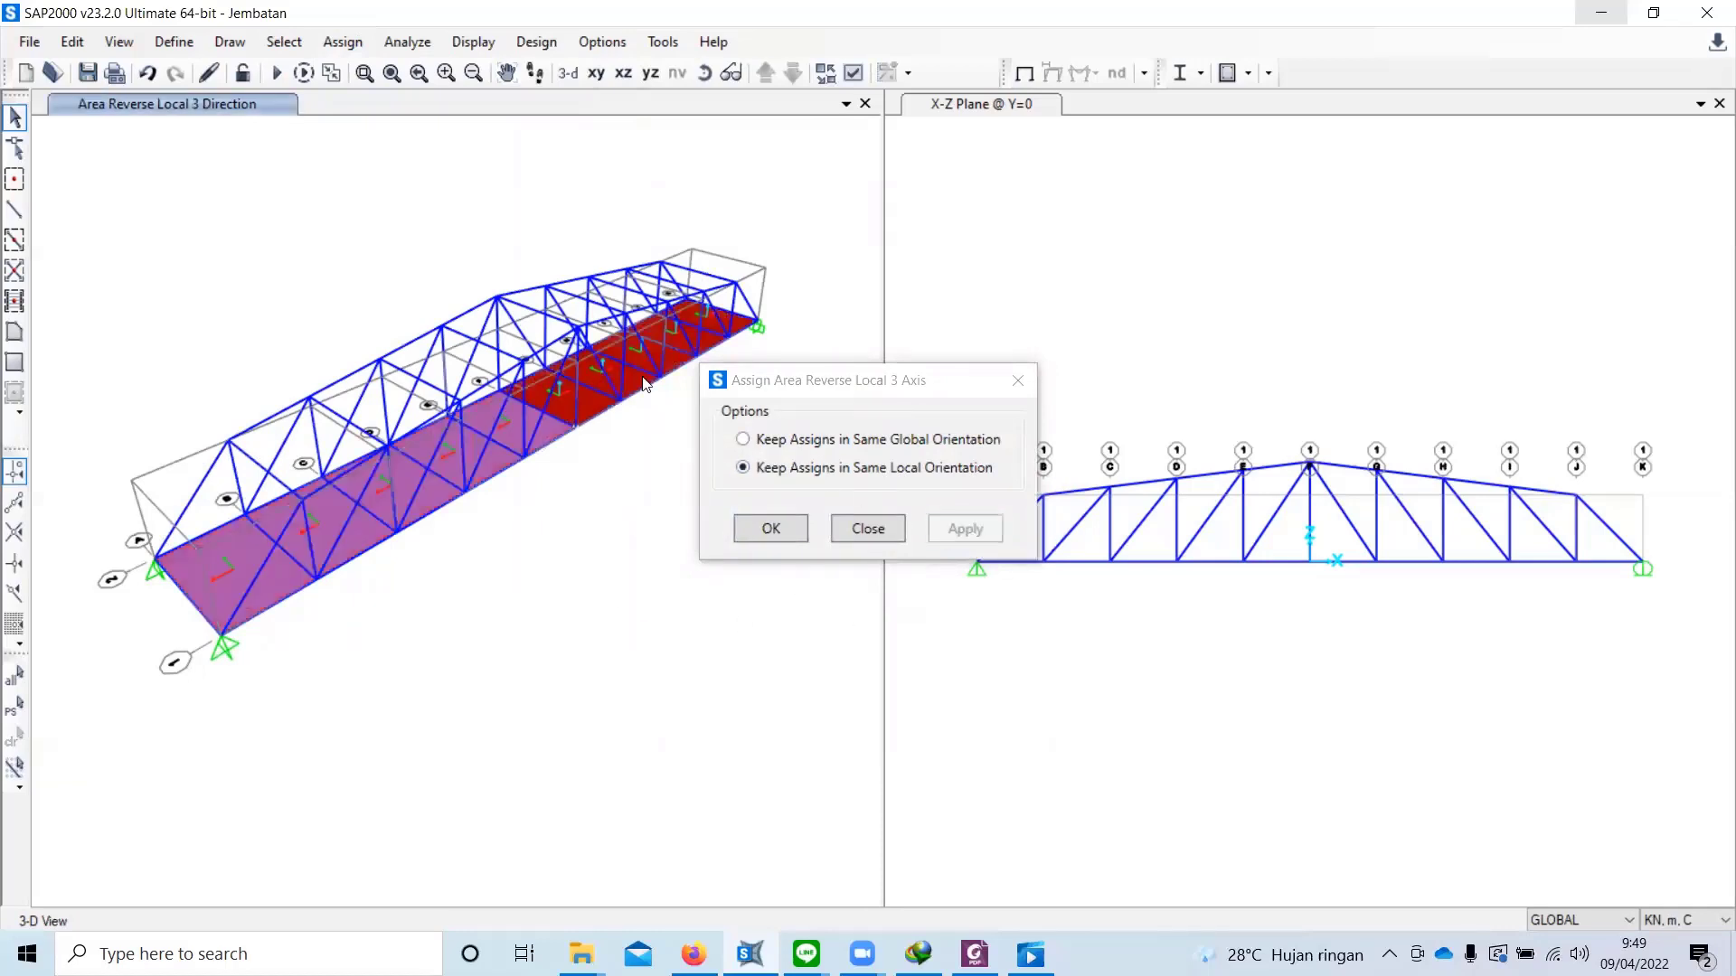
Step: Undo the last local 3 axis reversal of the deck areas
{"action": "left_click", "coordinate": [552, 397]}
{"action": "left_click", "coordinate": [562, 396]}
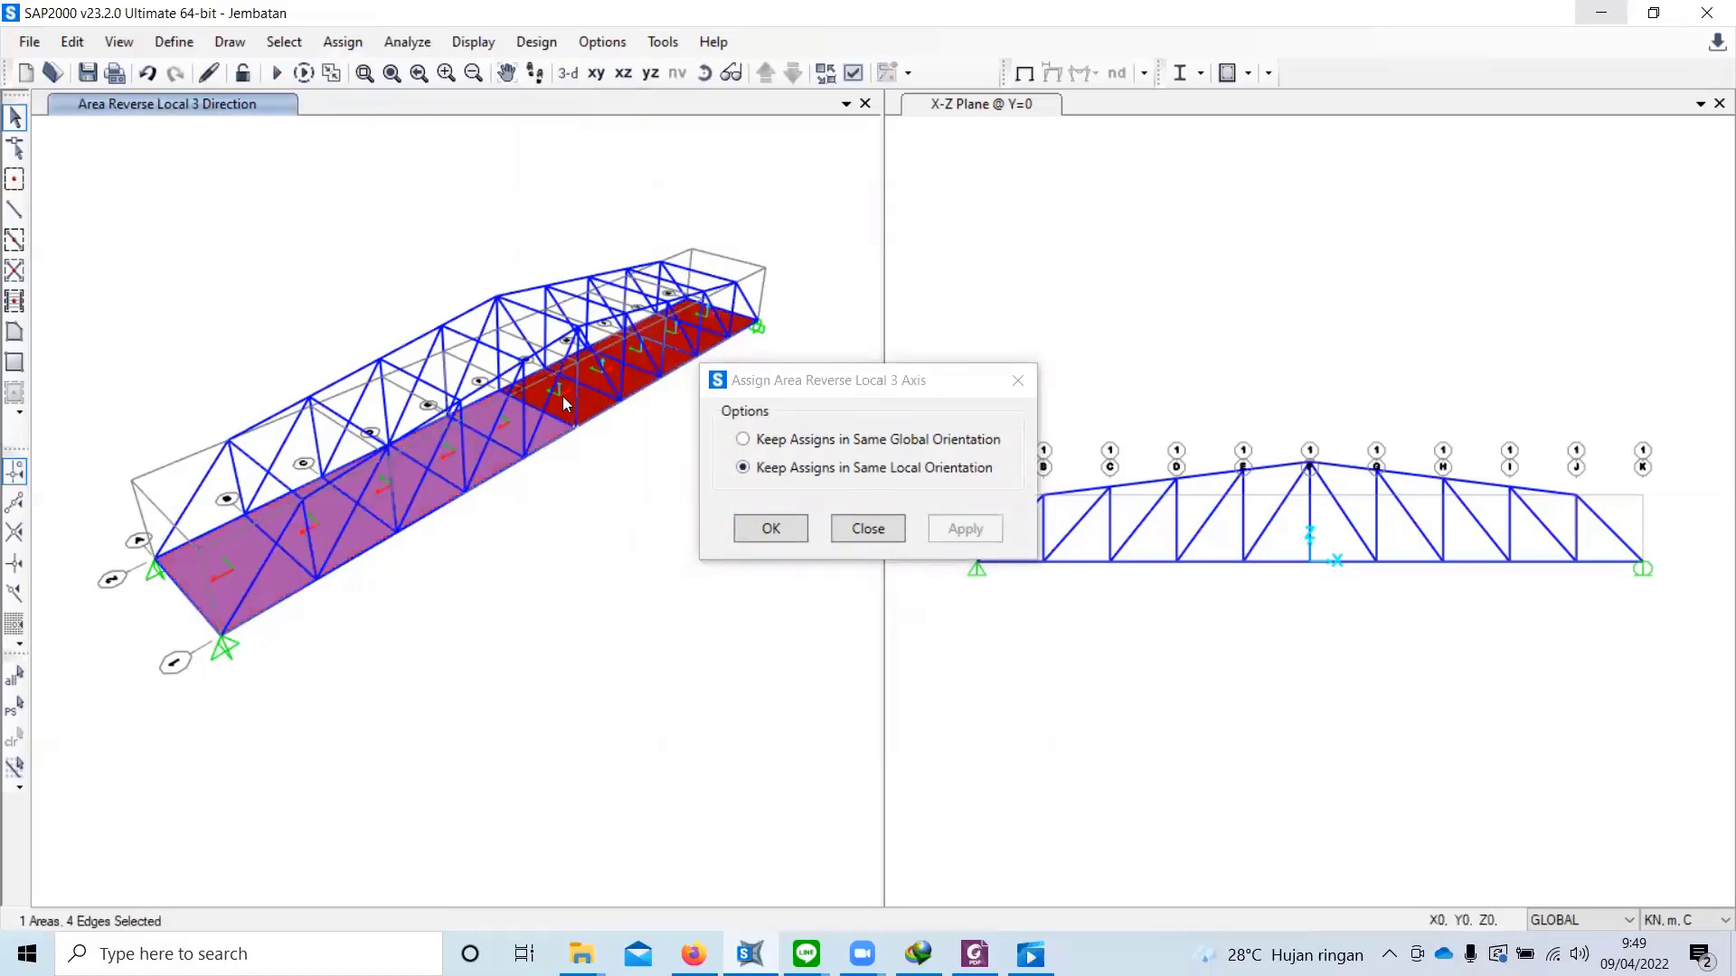
{"action": "scroll", "coordinate": [597, 379], "scroll_direction": "up", "scroll_amount": 3}
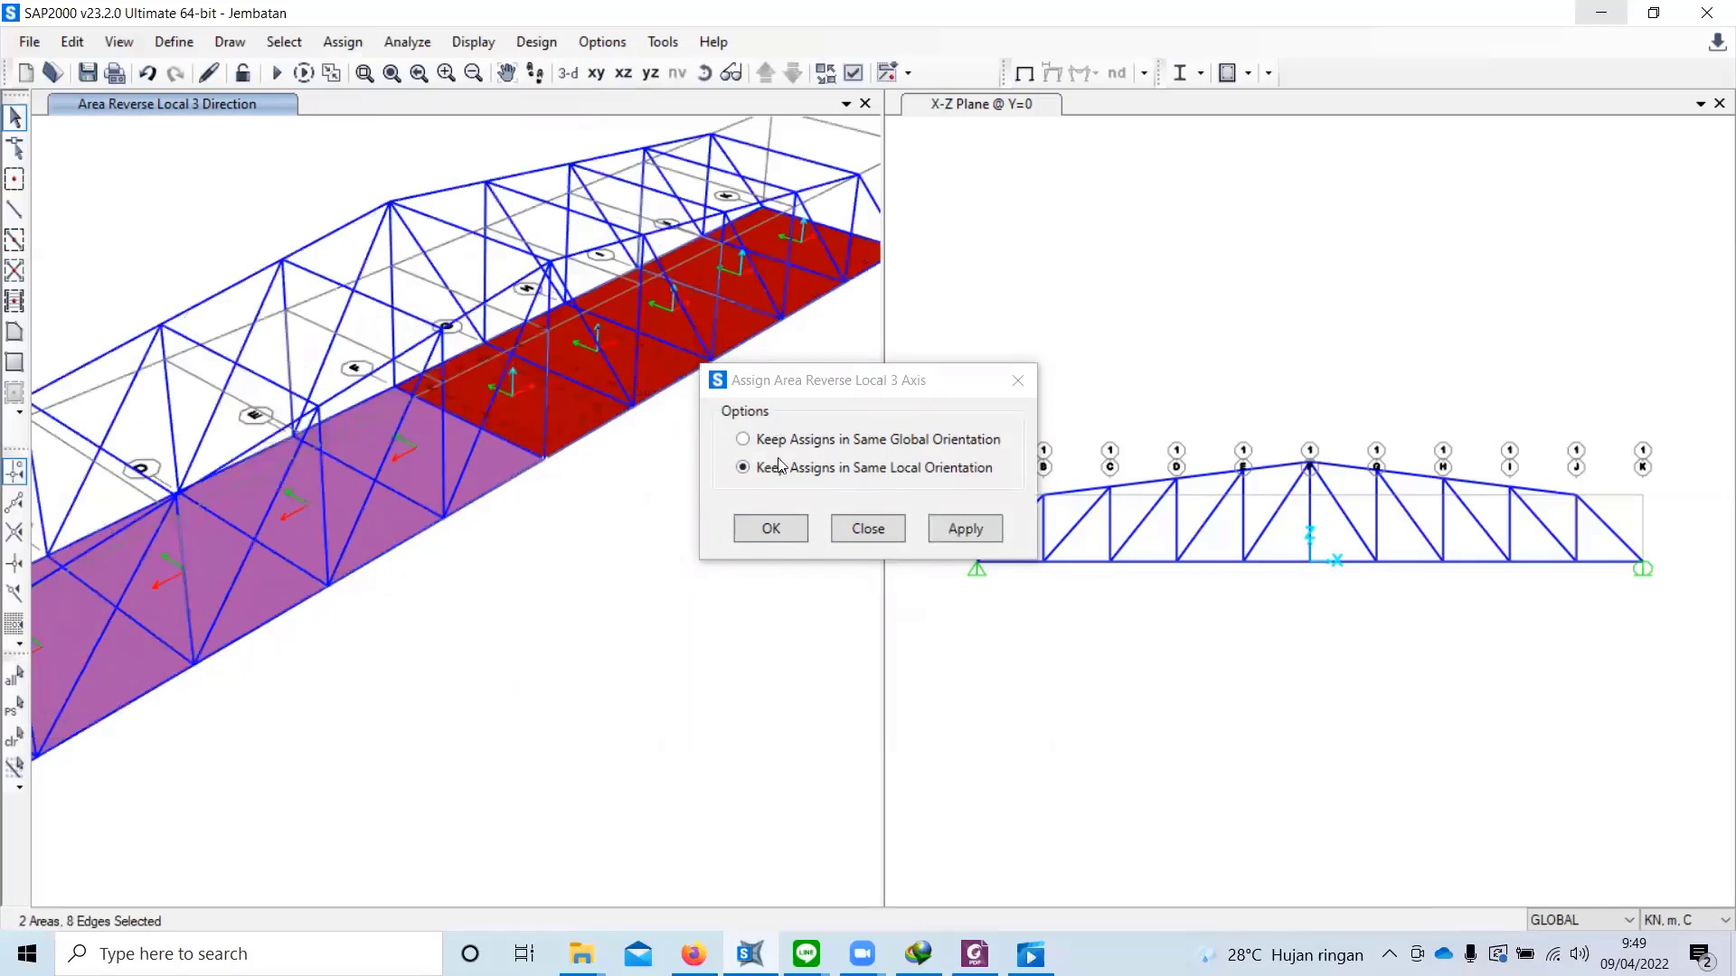
{"action": "key", "text": "ctrl+z"}
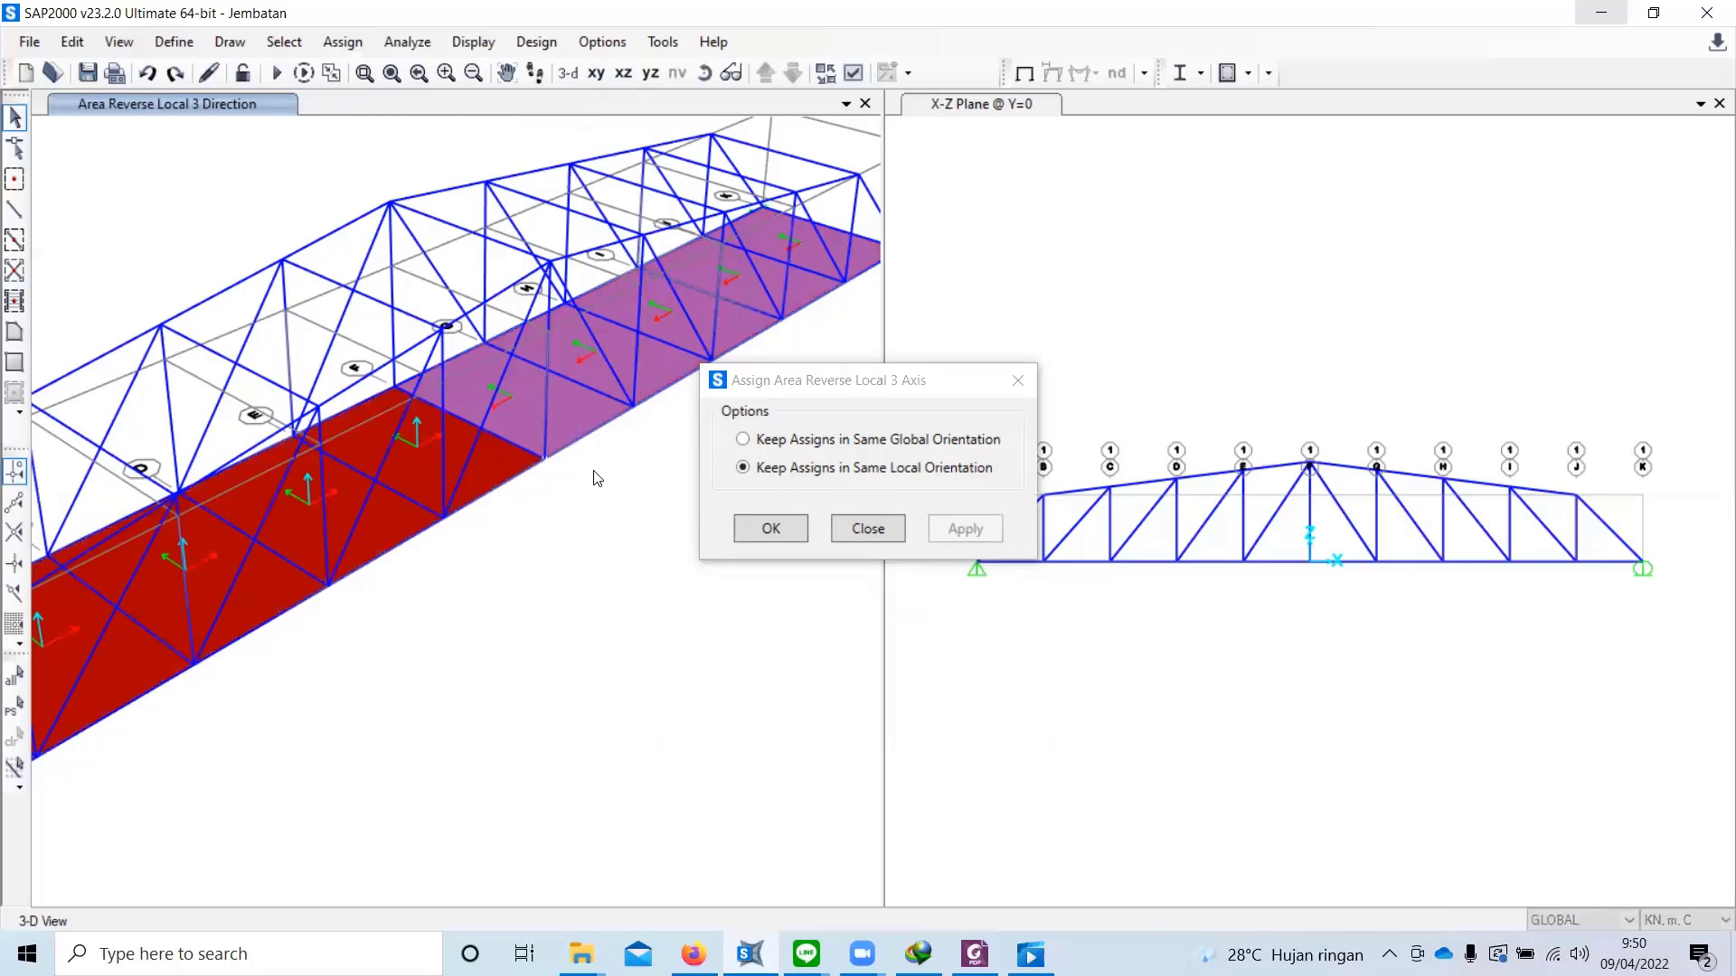
{"action": "scroll", "coordinate": [428, 463], "scroll_direction": "up", "scroll_amount": 5}
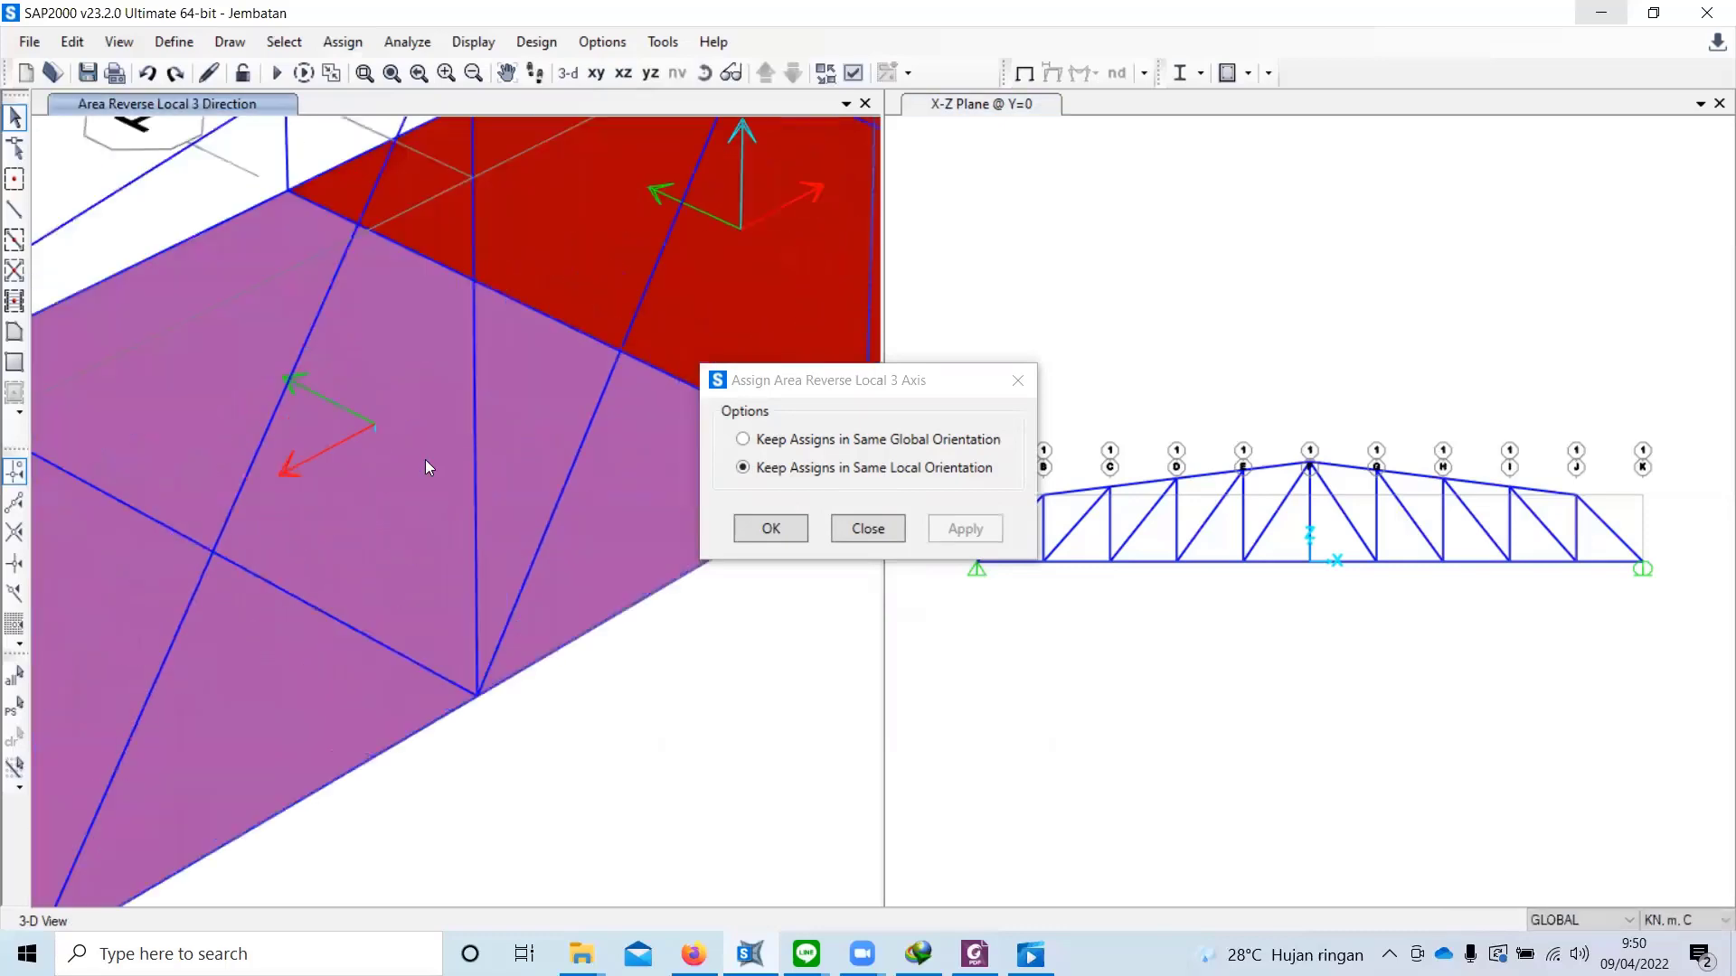
{"action": "scroll", "coordinate": [421, 432], "scroll_direction": "down", "scroll_amount": 5}
{"action": "left_click", "coordinate": [508, 429]}
{"action": "middle_click_drag", "start_coordinate": [508, 423], "coordinate": [369, 527]}
{"action": "left_click", "coordinate": [494, 402]}
{"action": "left_click", "coordinate": [534, 329]}
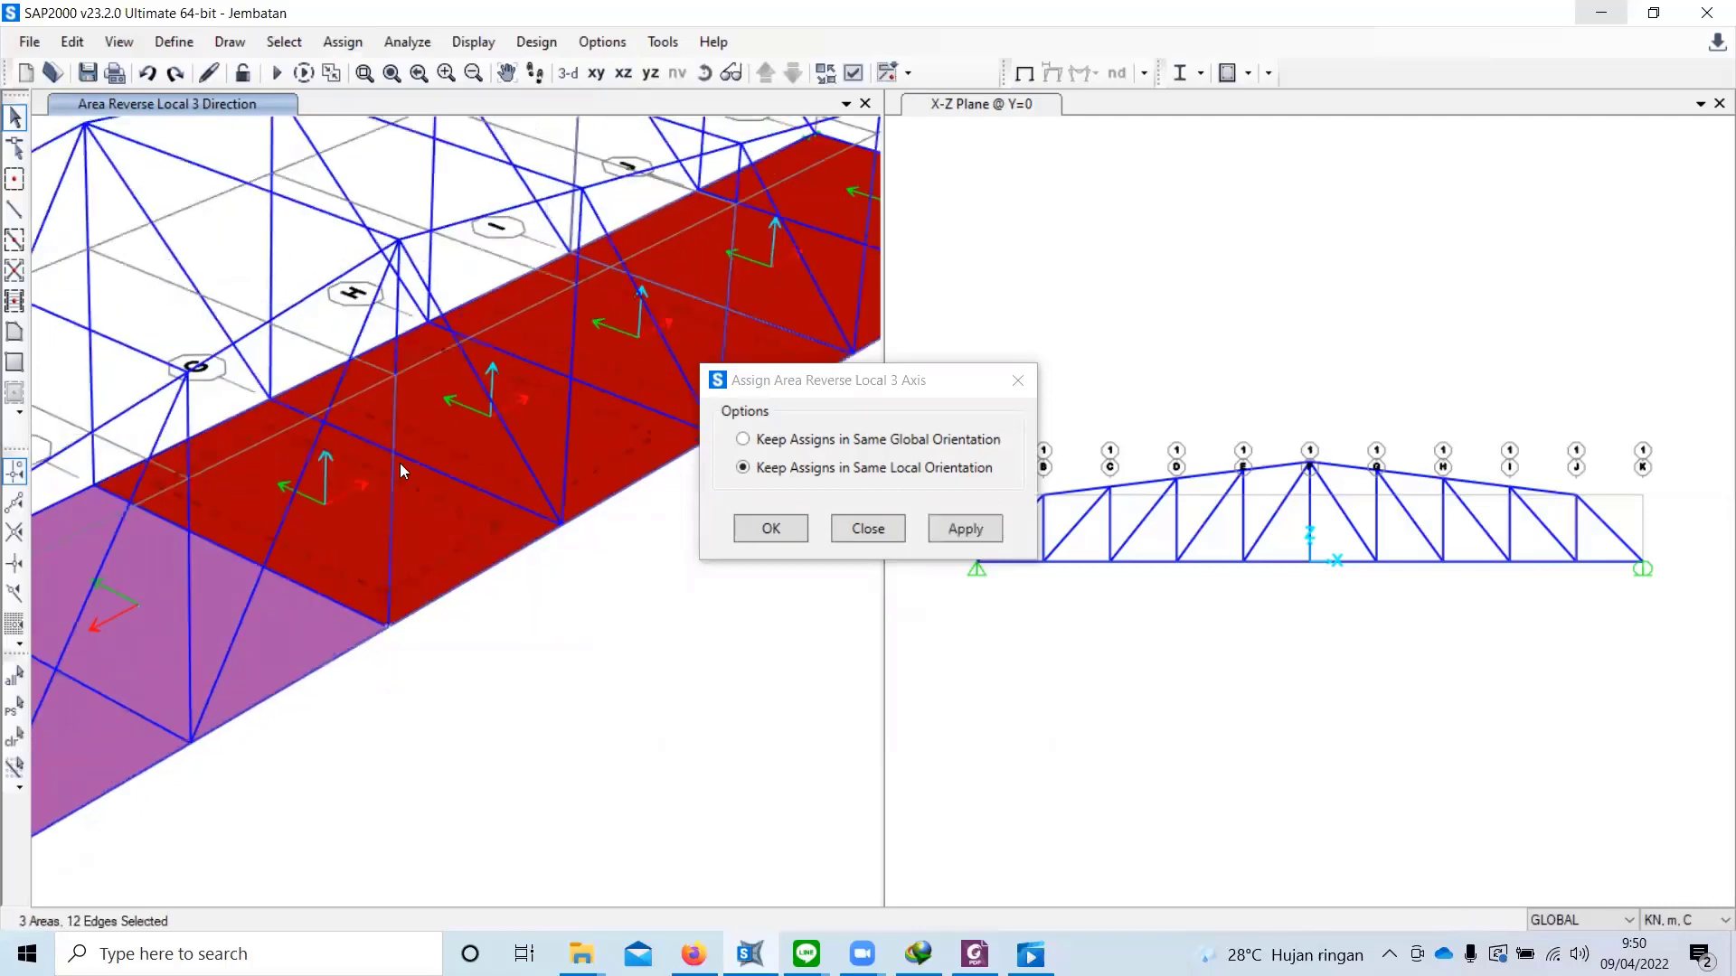
{"action": "scroll", "coordinate": [494, 405], "scroll_direction": "down", "scroll_amount": 3}
{"action": "left_click", "coordinate": [472, 513]}
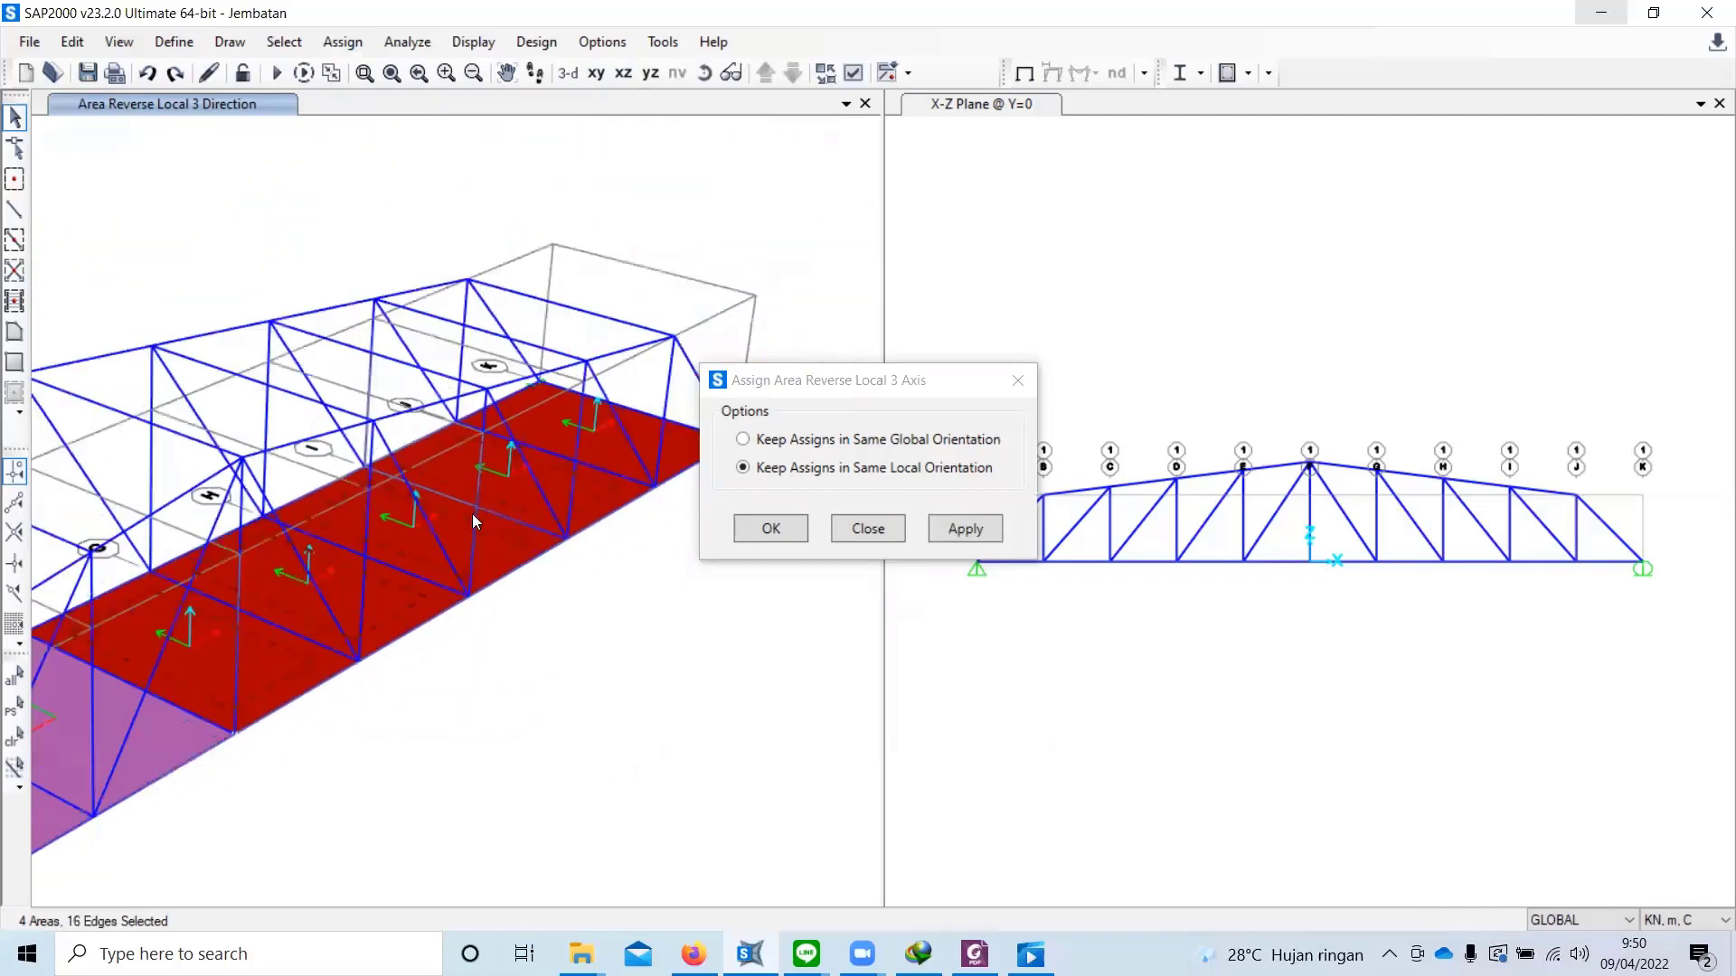
{"action": "scroll", "coordinate": [472, 514], "scroll_direction": "down", "scroll_amount": 3}
{"action": "left_click", "coordinate": [566, 469]}
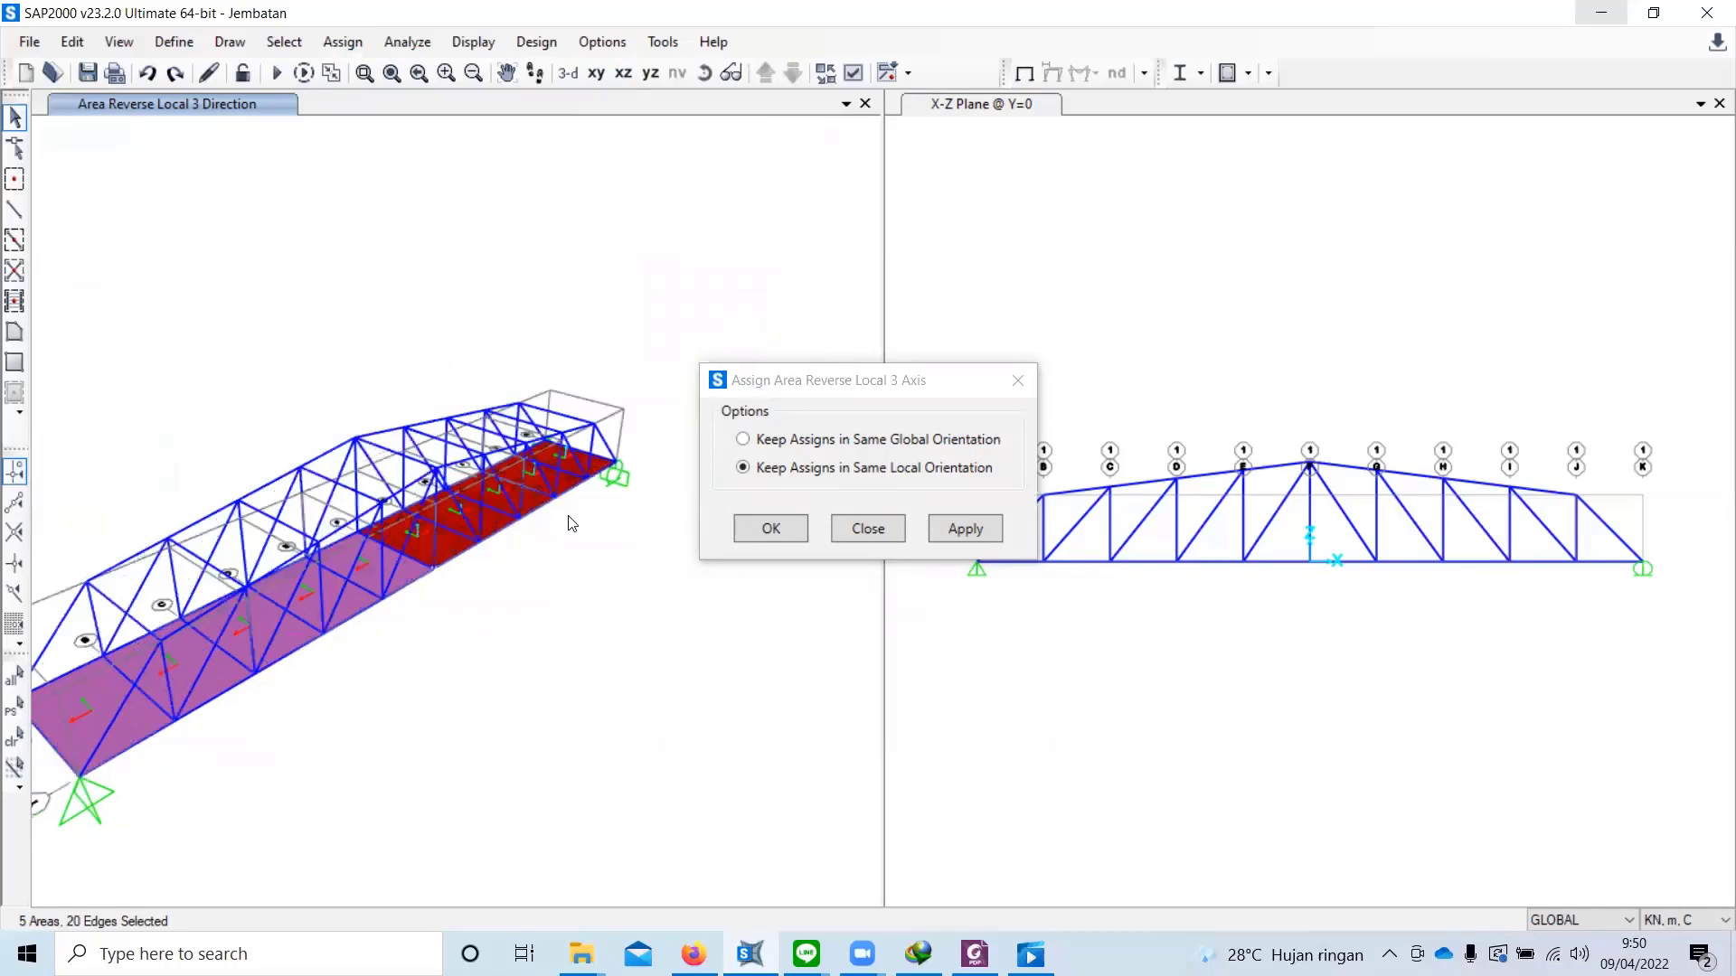
{"action": "left_click", "coordinate": [1013, 386]}
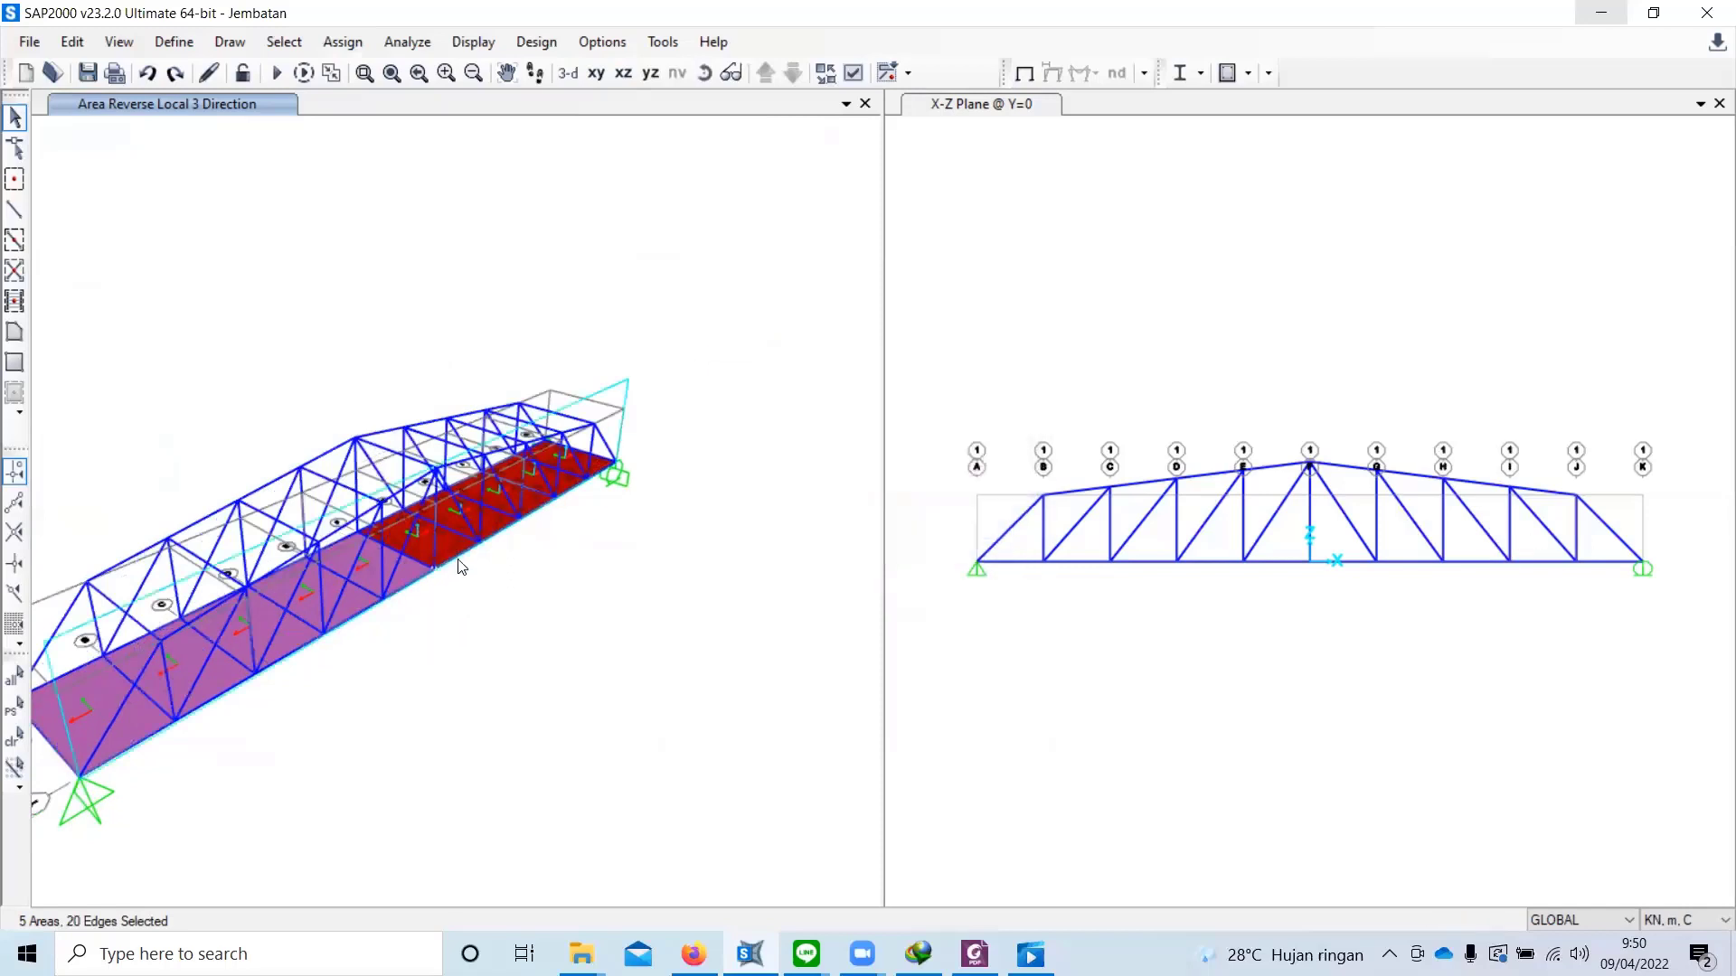
Step: Select all areas with section Pelat and replace their MS2 uniform loads to frames with 0 kN/m², Gravity direction, Two Way distribution
{"action": "left_click", "coordinate": [284, 41]}
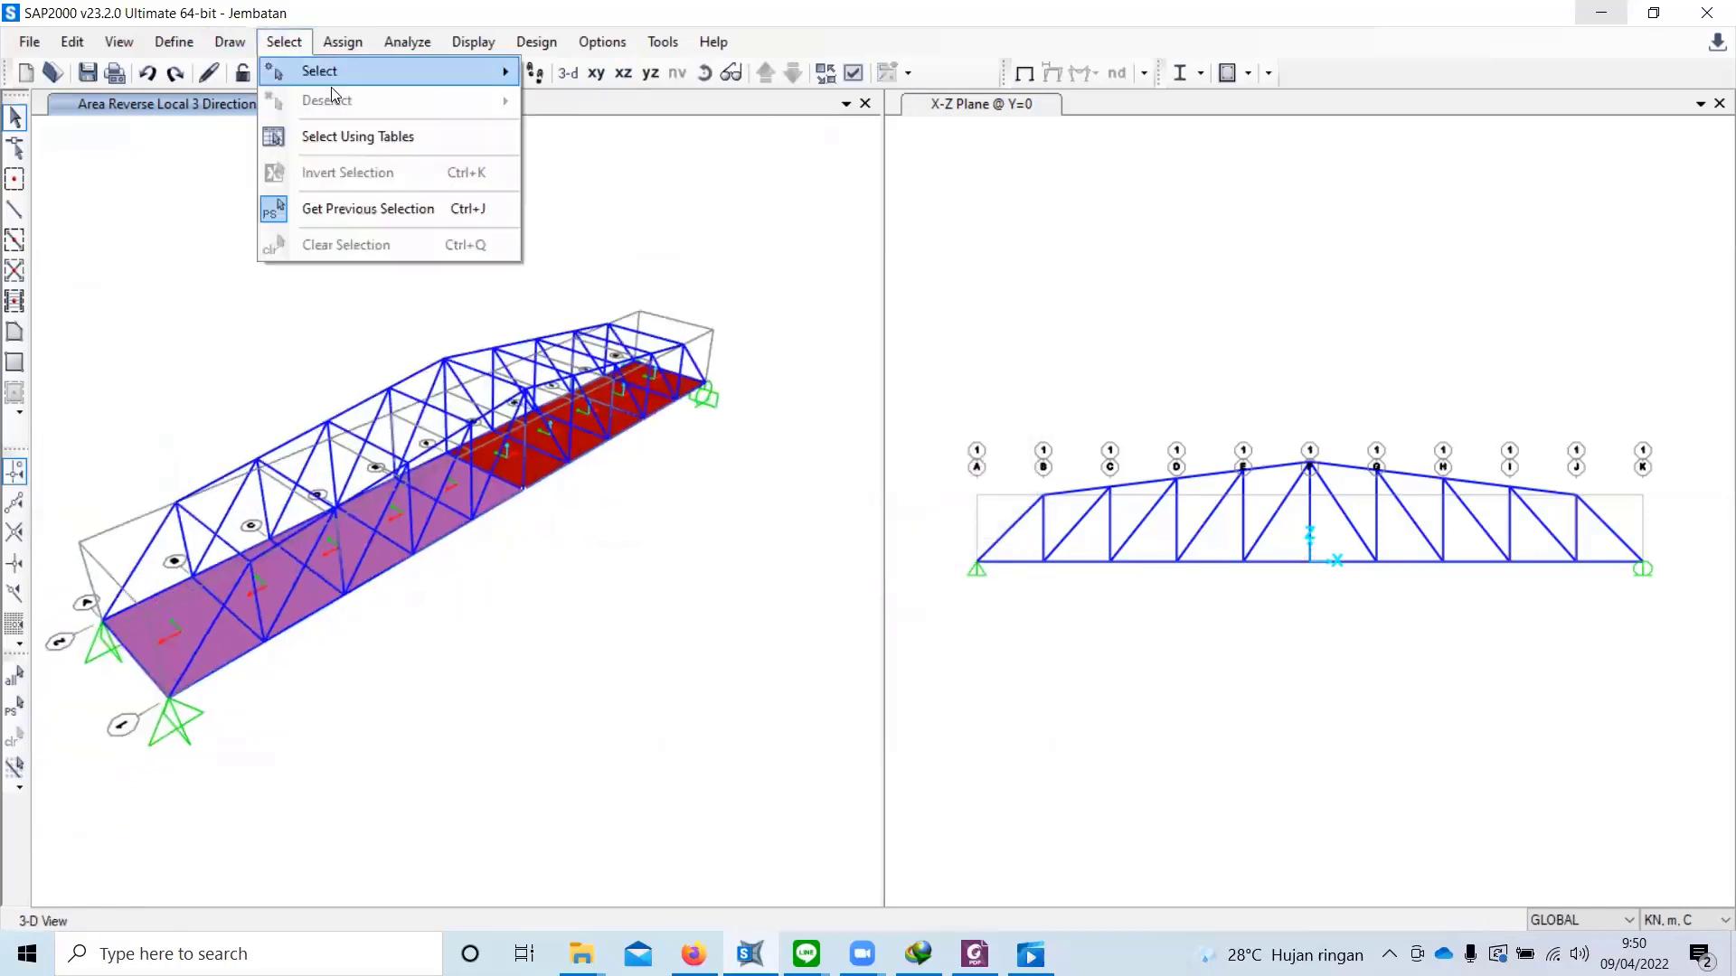
{"action": "mouse_move", "coordinate": [335, 71]}
{"action": "mouse_move", "coordinate": [633, 270]}
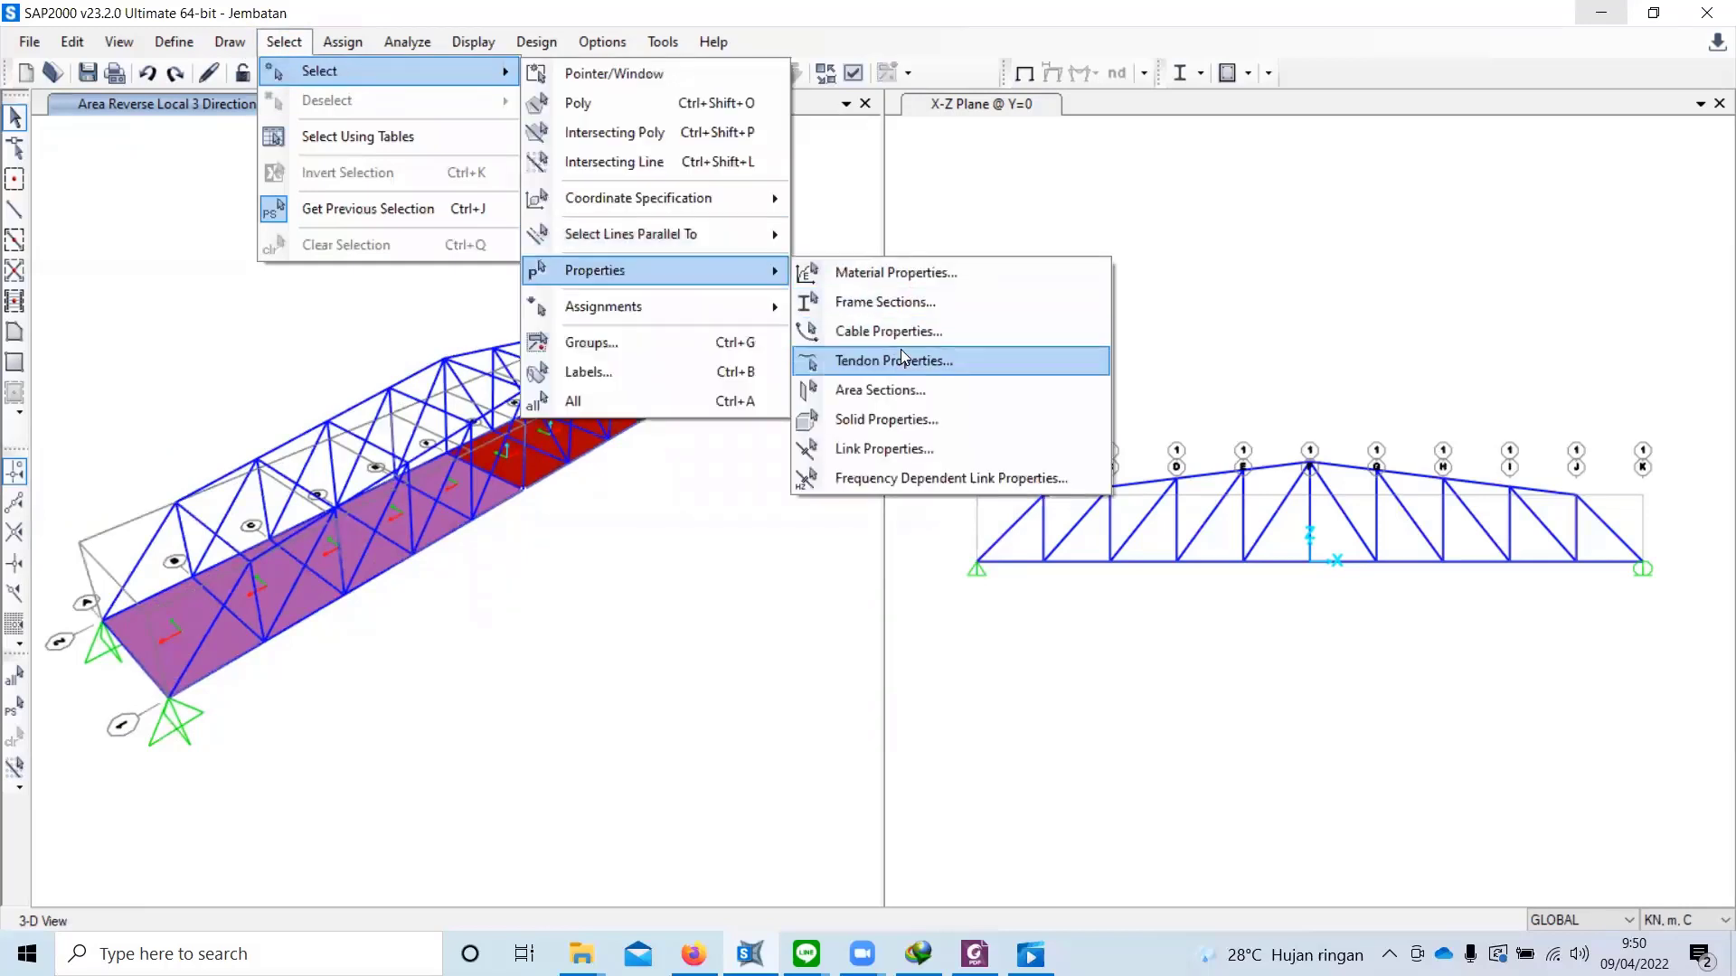
{"action": "left_click", "coordinate": [901, 389]}
{"action": "left_click", "coordinate": [743, 358]}
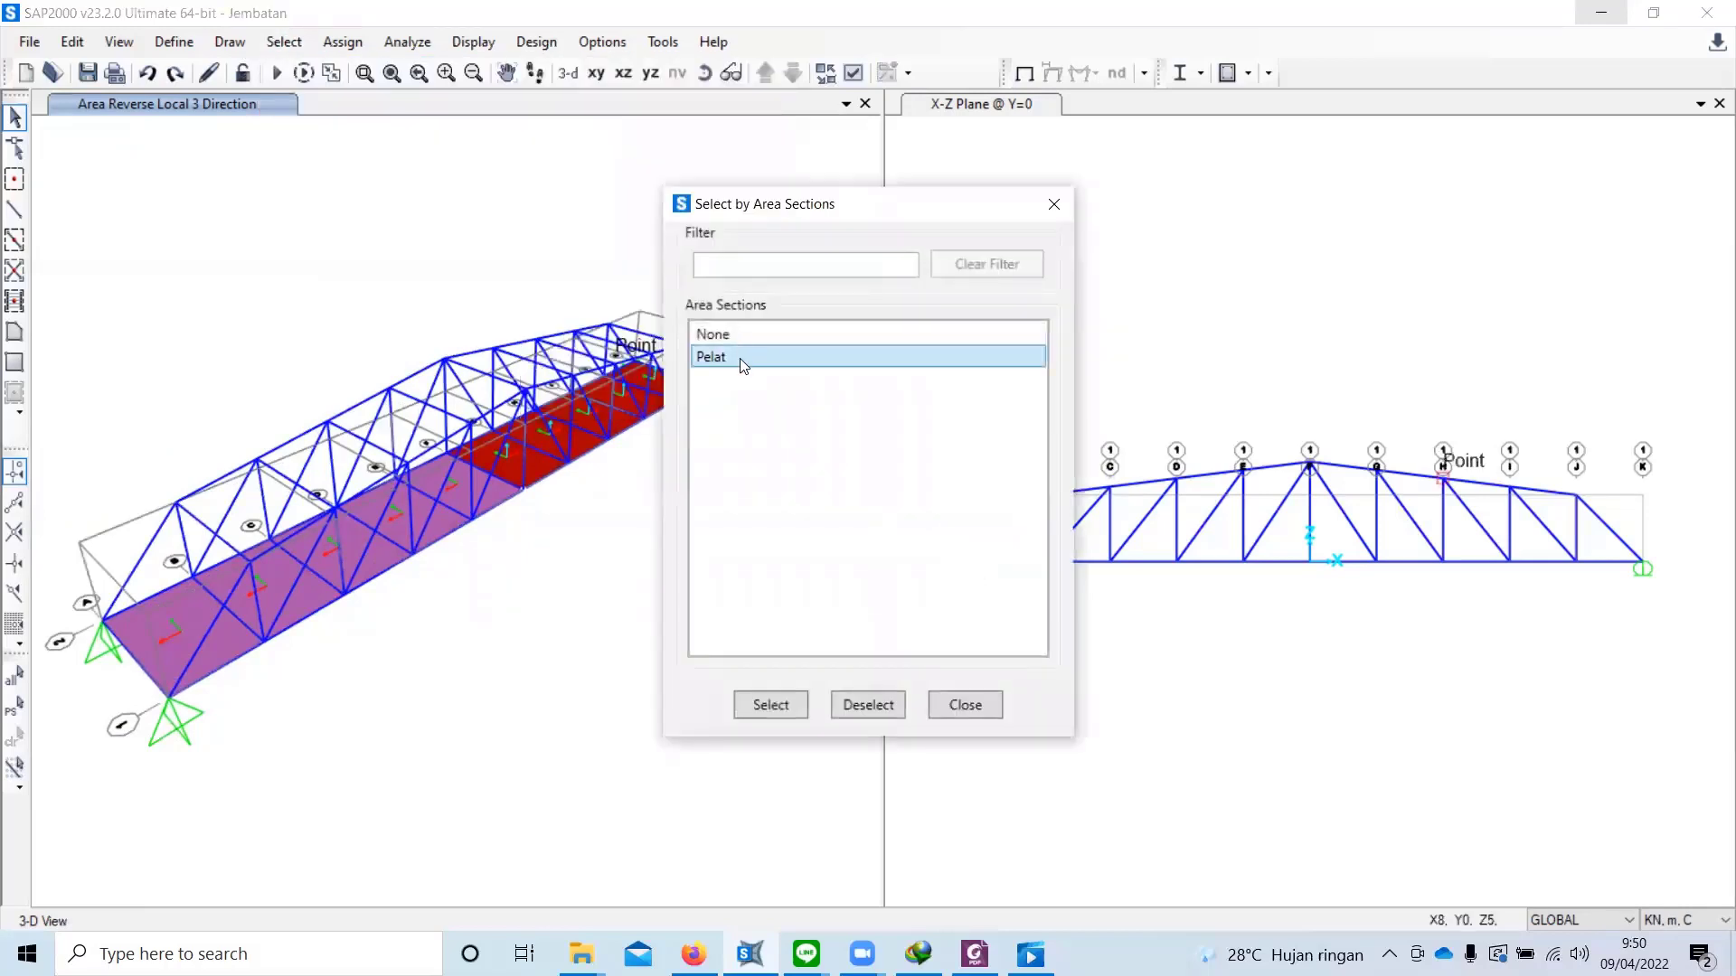
{"action": "left_click", "coordinate": [771, 705]}
{"action": "left_click", "coordinate": [973, 714]}
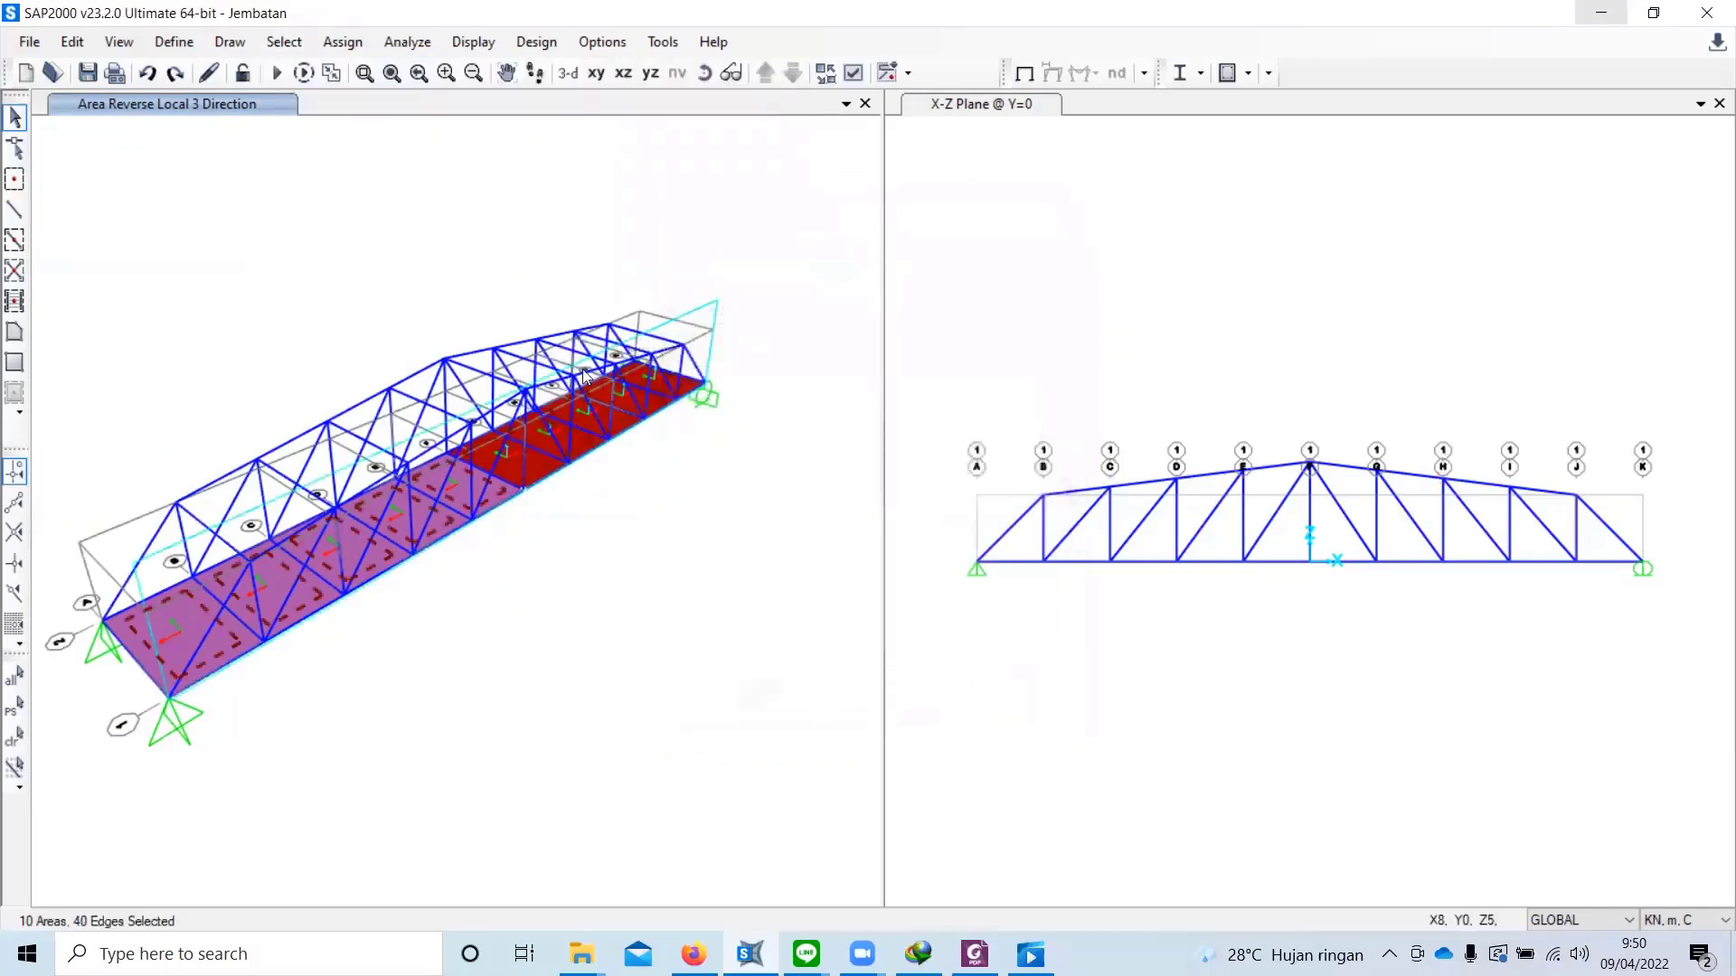
{"action": "left_click", "coordinate": [328, 45]}
{"action": "mouse_move", "coordinate": [488, 399]}
{"action": "left_click", "coordinate": [884, 455]}
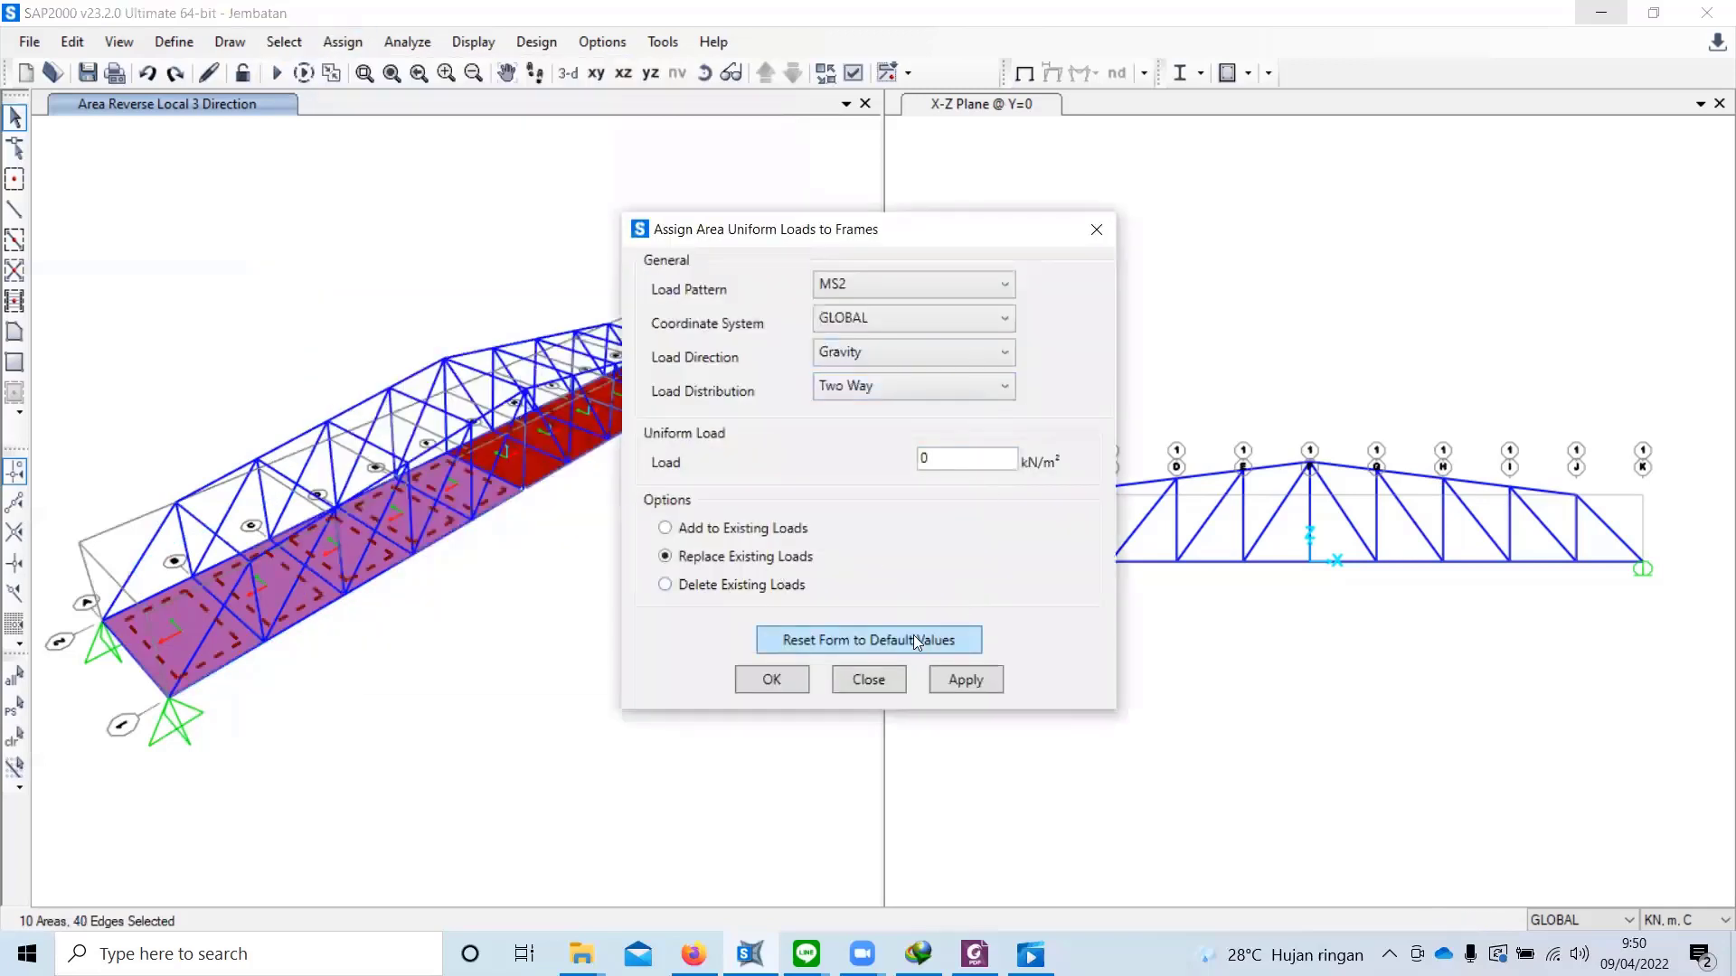
{"action": "left_click", "coordinate": [771, 680]}
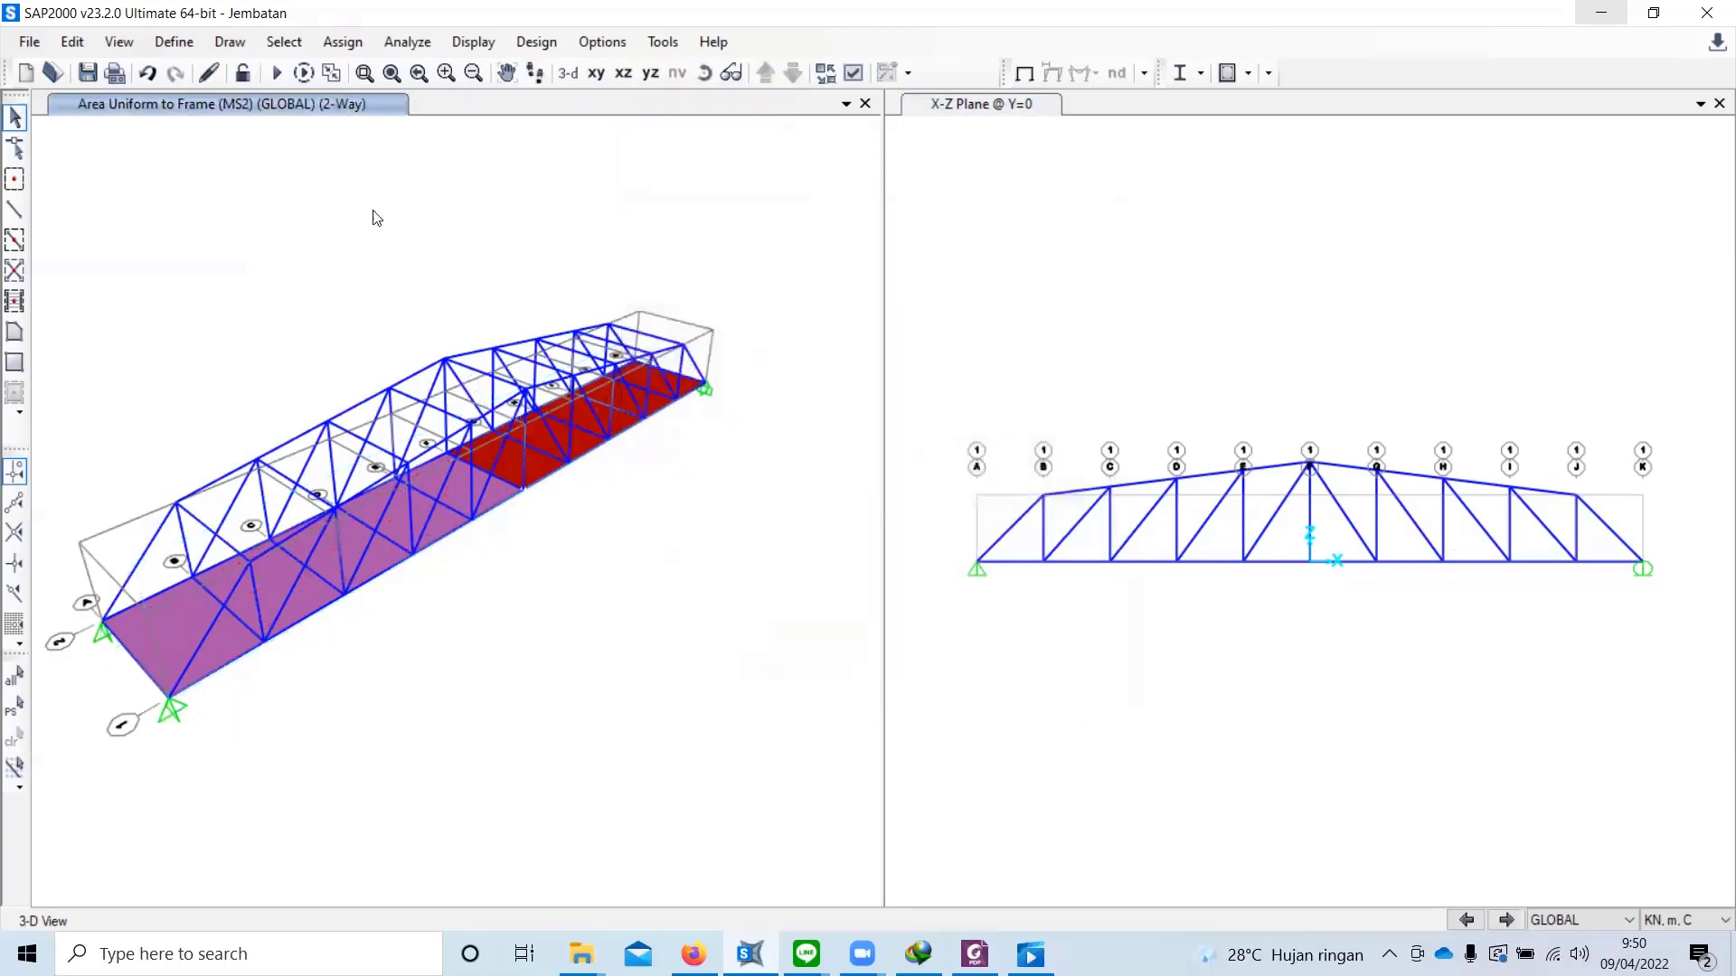
Step: Reselect all deck plates by area section Pelat
{"action": "left_click", "coordinate": [284, 41]}
{"action": "mouse_move", "coordinate": [380, 71]}
{"action": "mouse_move", "coordinate": [606, 270]}
{"action": "left_click", "coordinate": [872, 391]}
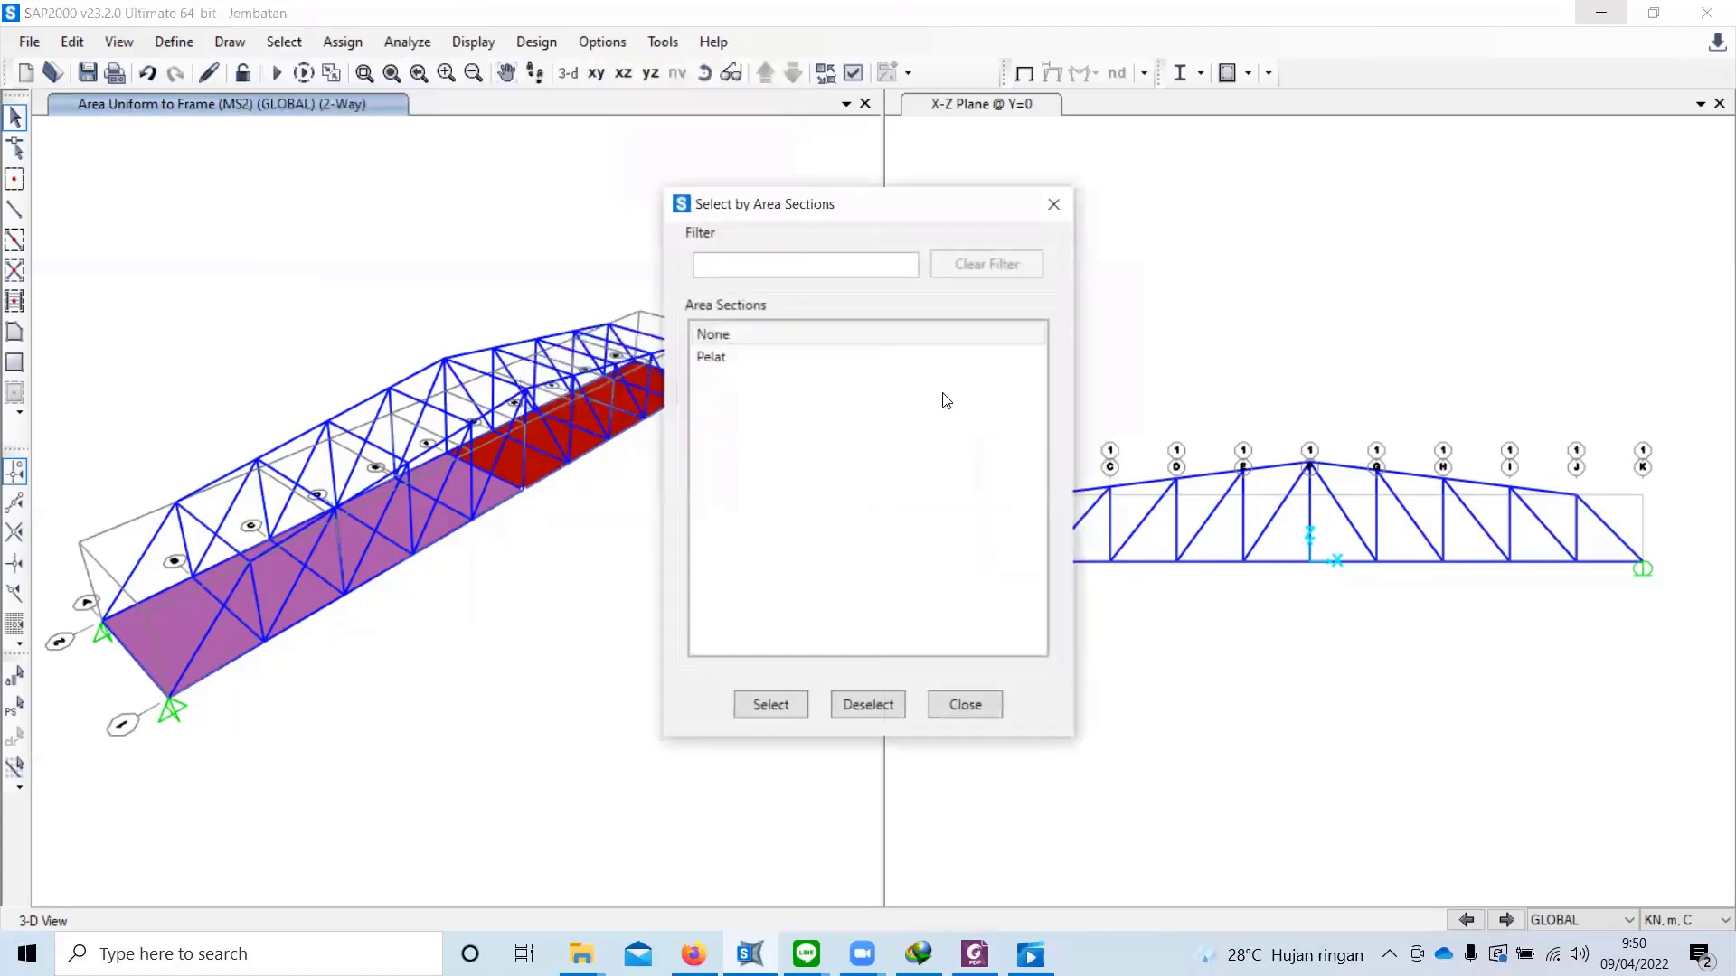
{"action": "left_click", "coordinate": [770, 358]}
{"action": "left_click", "coordinate": [795, 711]}
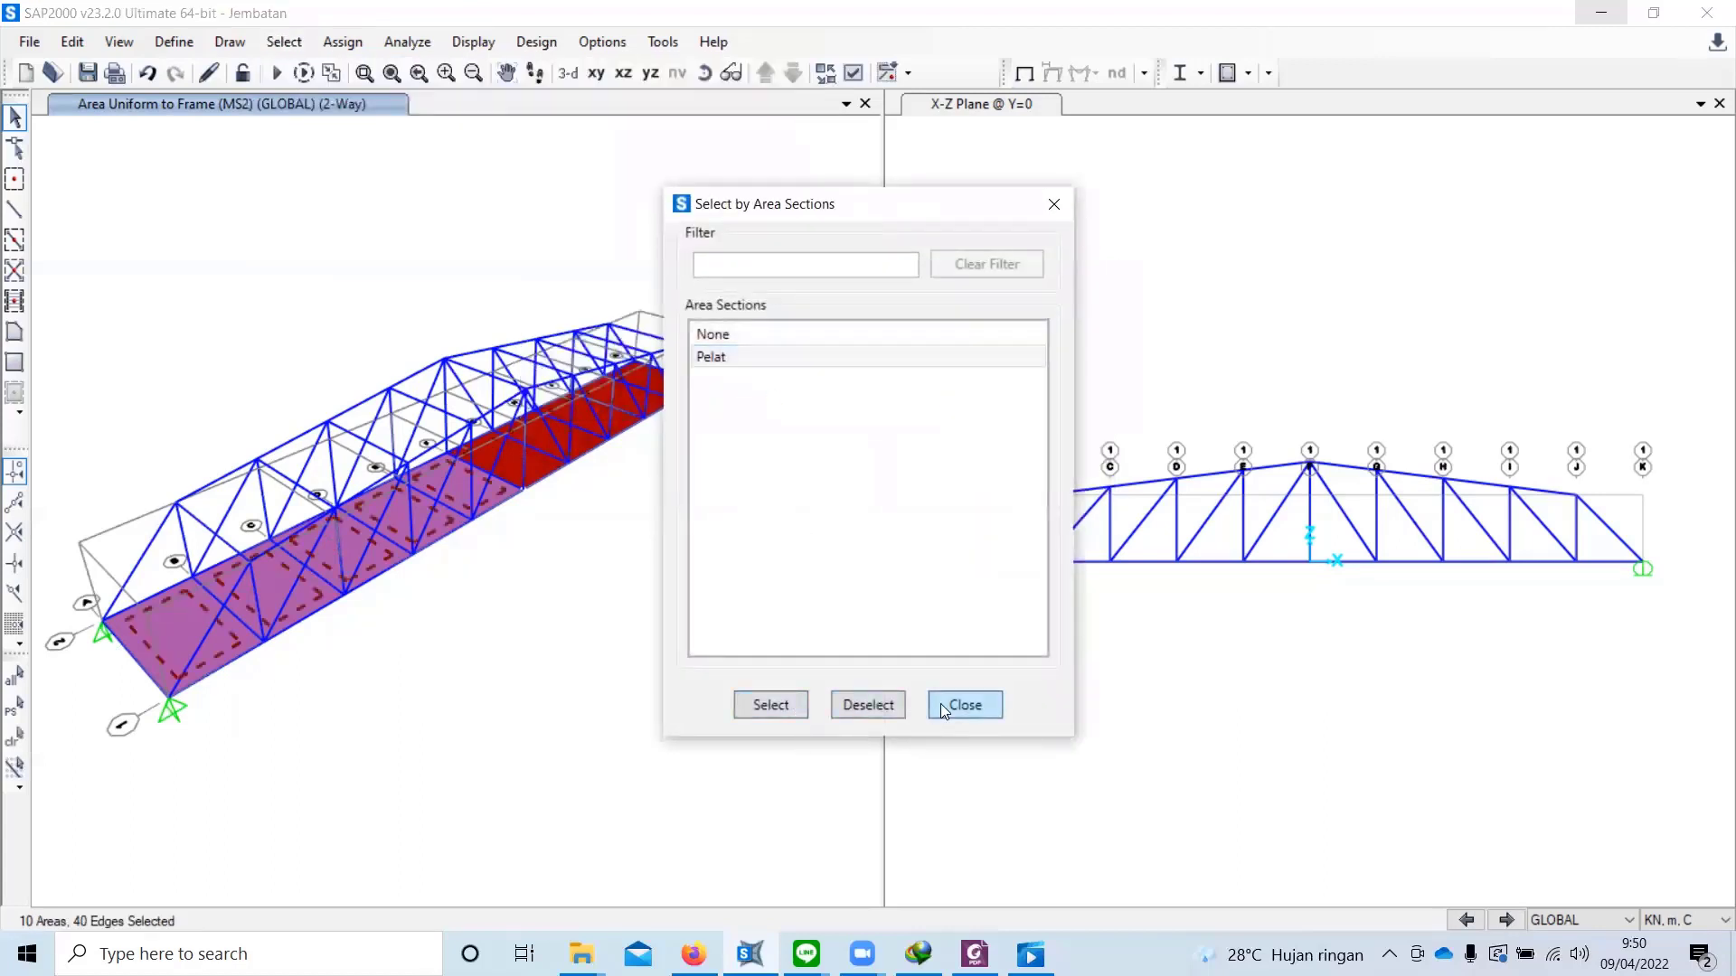
{"action": "left_click", "coordinate": [965, 705]}
Step: Deselect the five purple deck plates between grids A and F, keeping only the red plates between F and K selected
{"action": "scroll", "coordinate": [345, 546], "scroll_direction": "up", "scroll_amount": 2}
{"action": "left_click", "coordinate": [345, 546]}
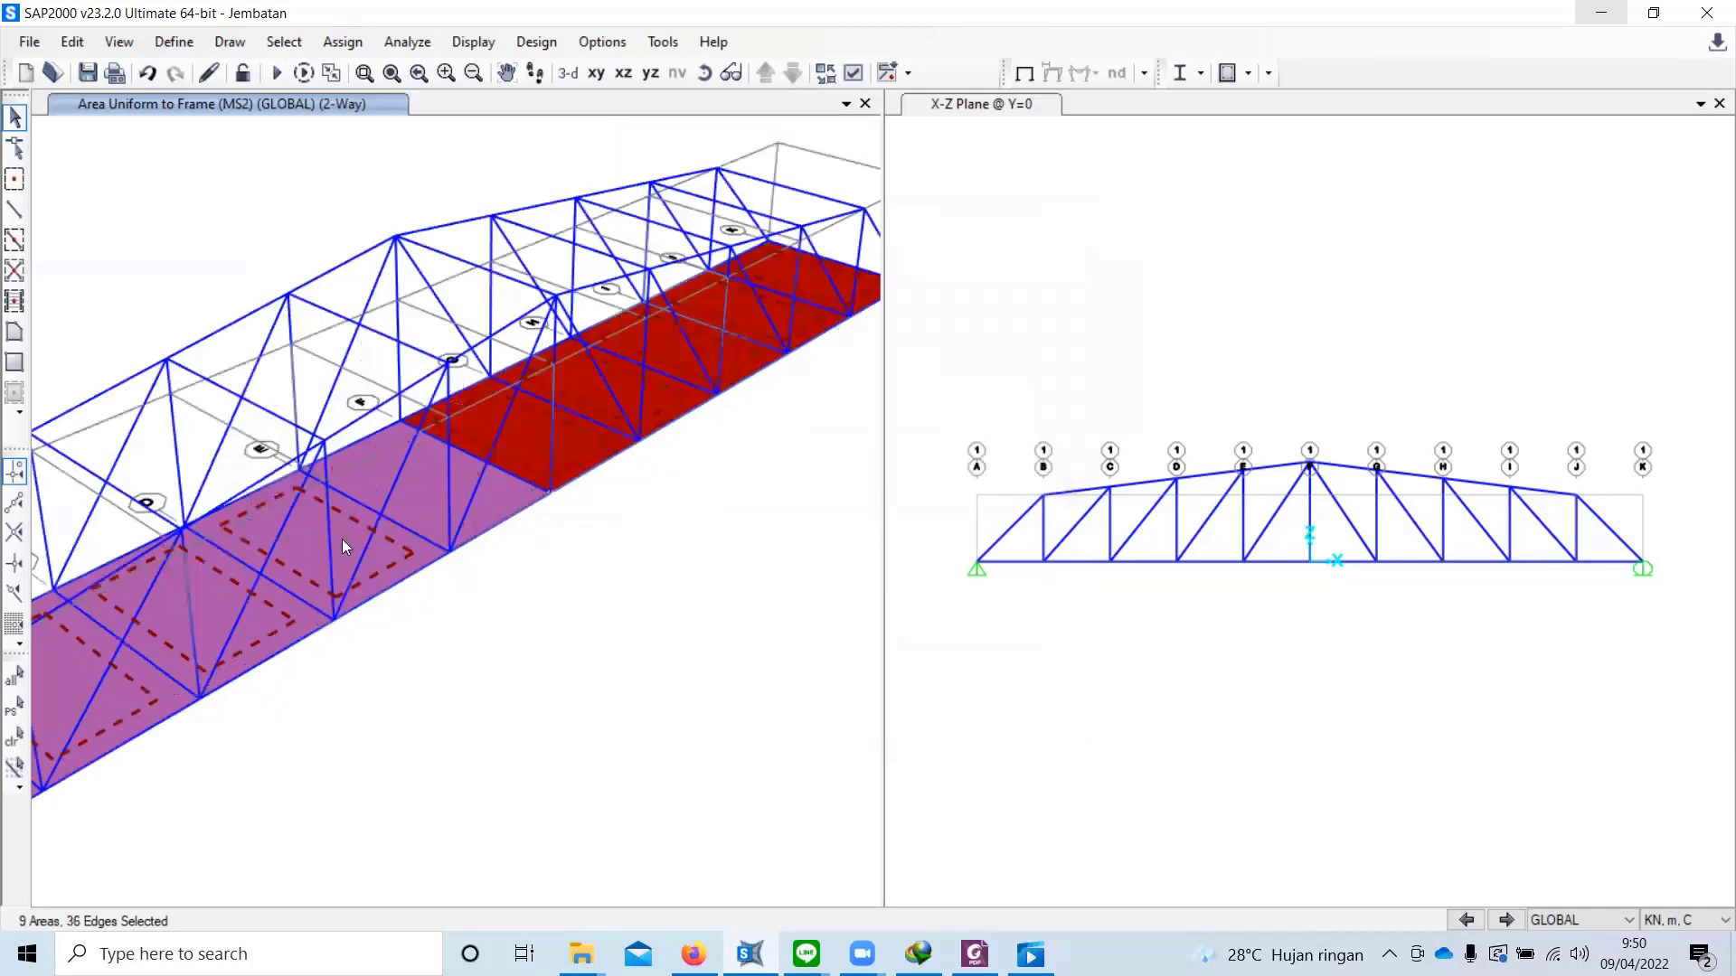
{"action": "left_click", "coordinate": [297, 552]}
{"action": "left_click", "coordinate": [205, 611]}
{"action": "middle_click_drag", "start_coordinate": [171, 651], "coordinate": [569, 484]}
{"action": "left_click", "coordinate": [471, 521]}
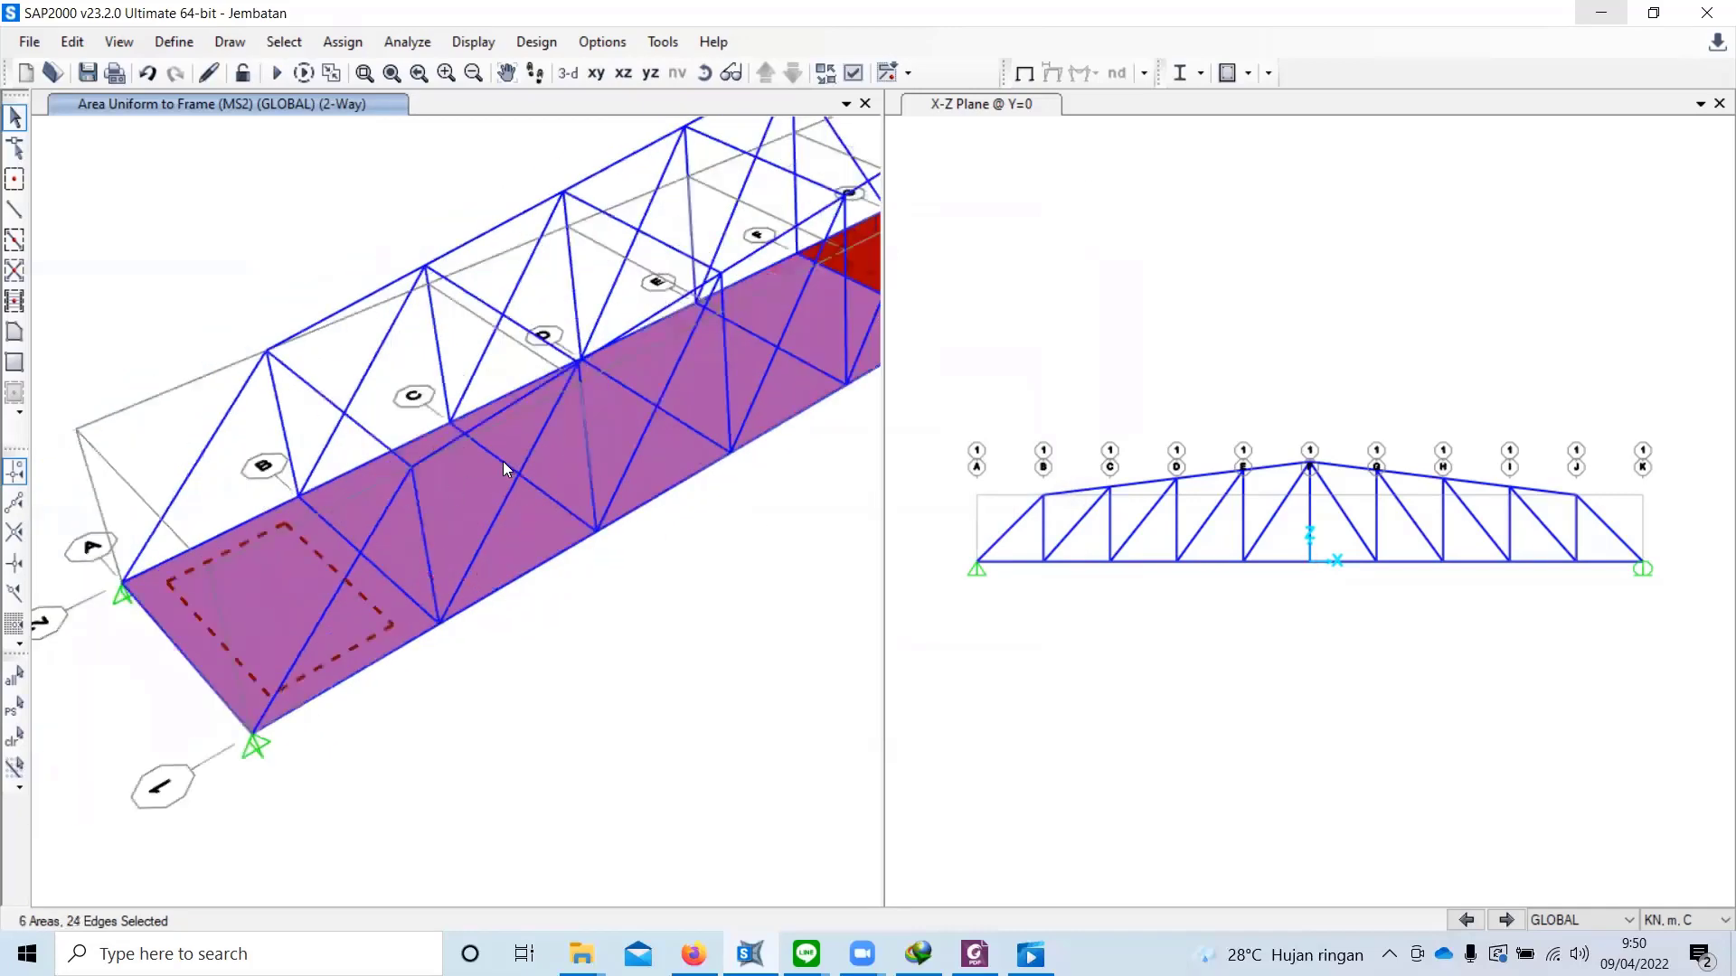
{"action": "scroll", "coordinate": [506, 469], "scroll_direction": "down", "scroll_amount": 2}
{"action": "left_click", "coordinate": [378, 535]}
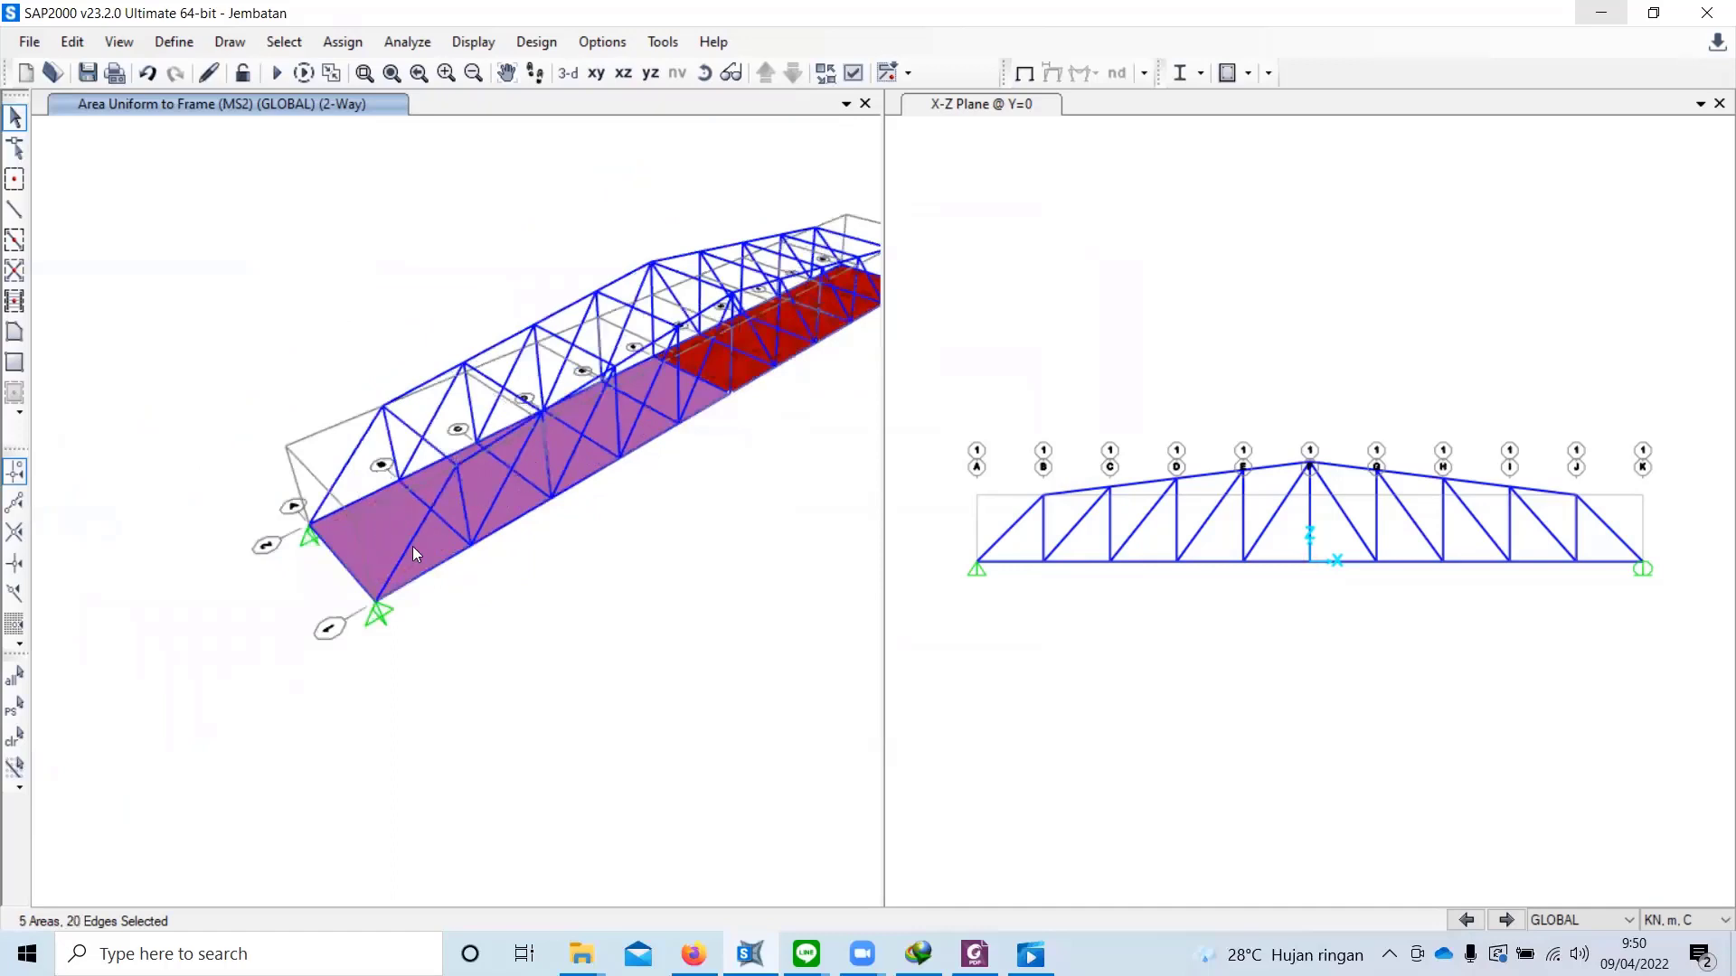
{"action": "middle_click_drag", "start_coordinate": [443, 524], "coordinate": [270, 656]}
Step: Reverse the local 3 axis of the selected red deck plates, keeping assigns in the same global orientation, and inspect the deck's axes
{"action": "left_click", "coordinate": [342, 42]}
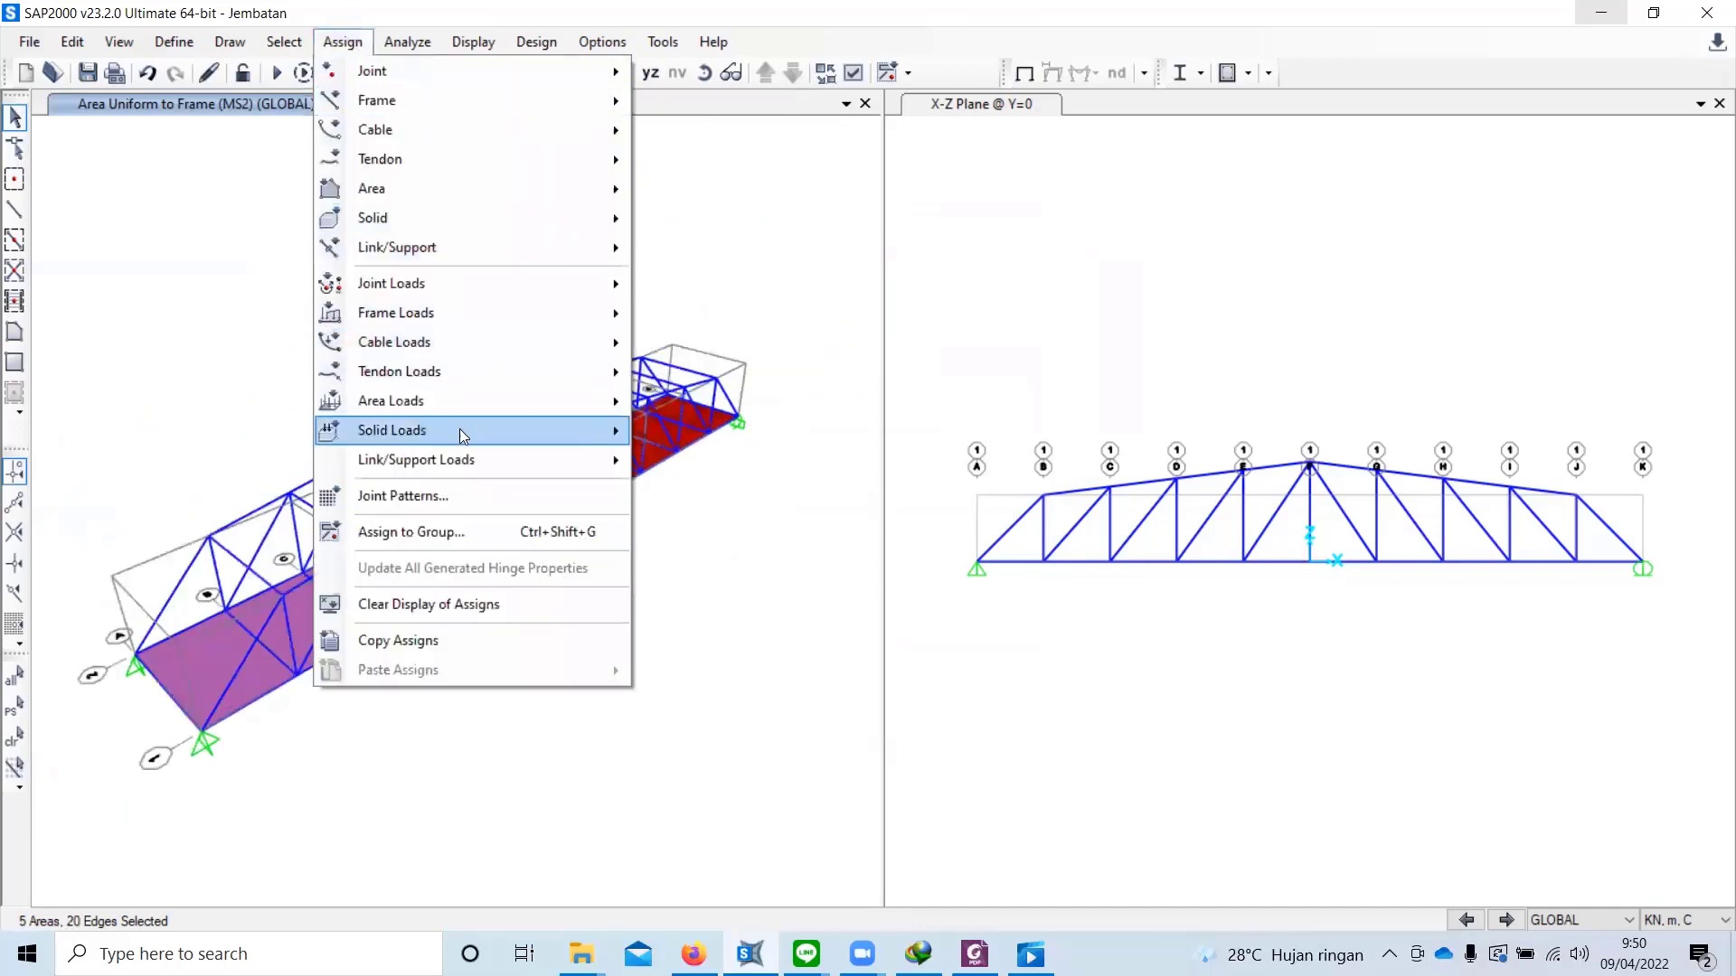
{"action": "mouse_move", "coordinate": [443, 176]}
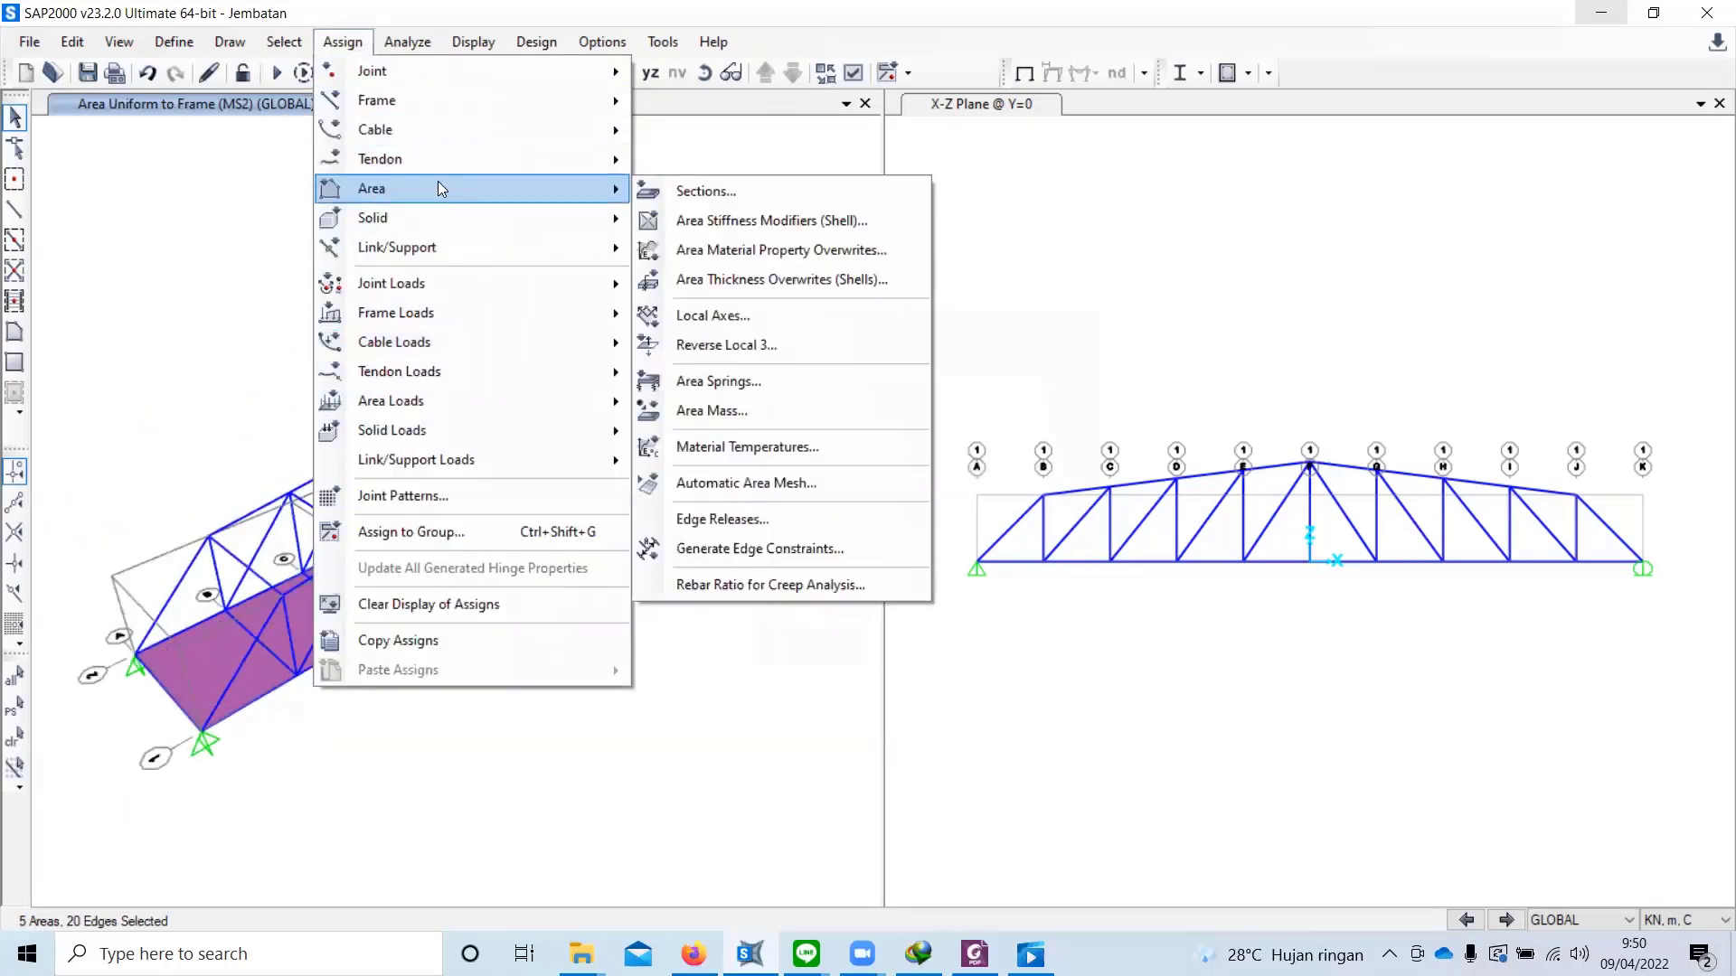
{"action": "left_click", "coordinate": [786, 360]}
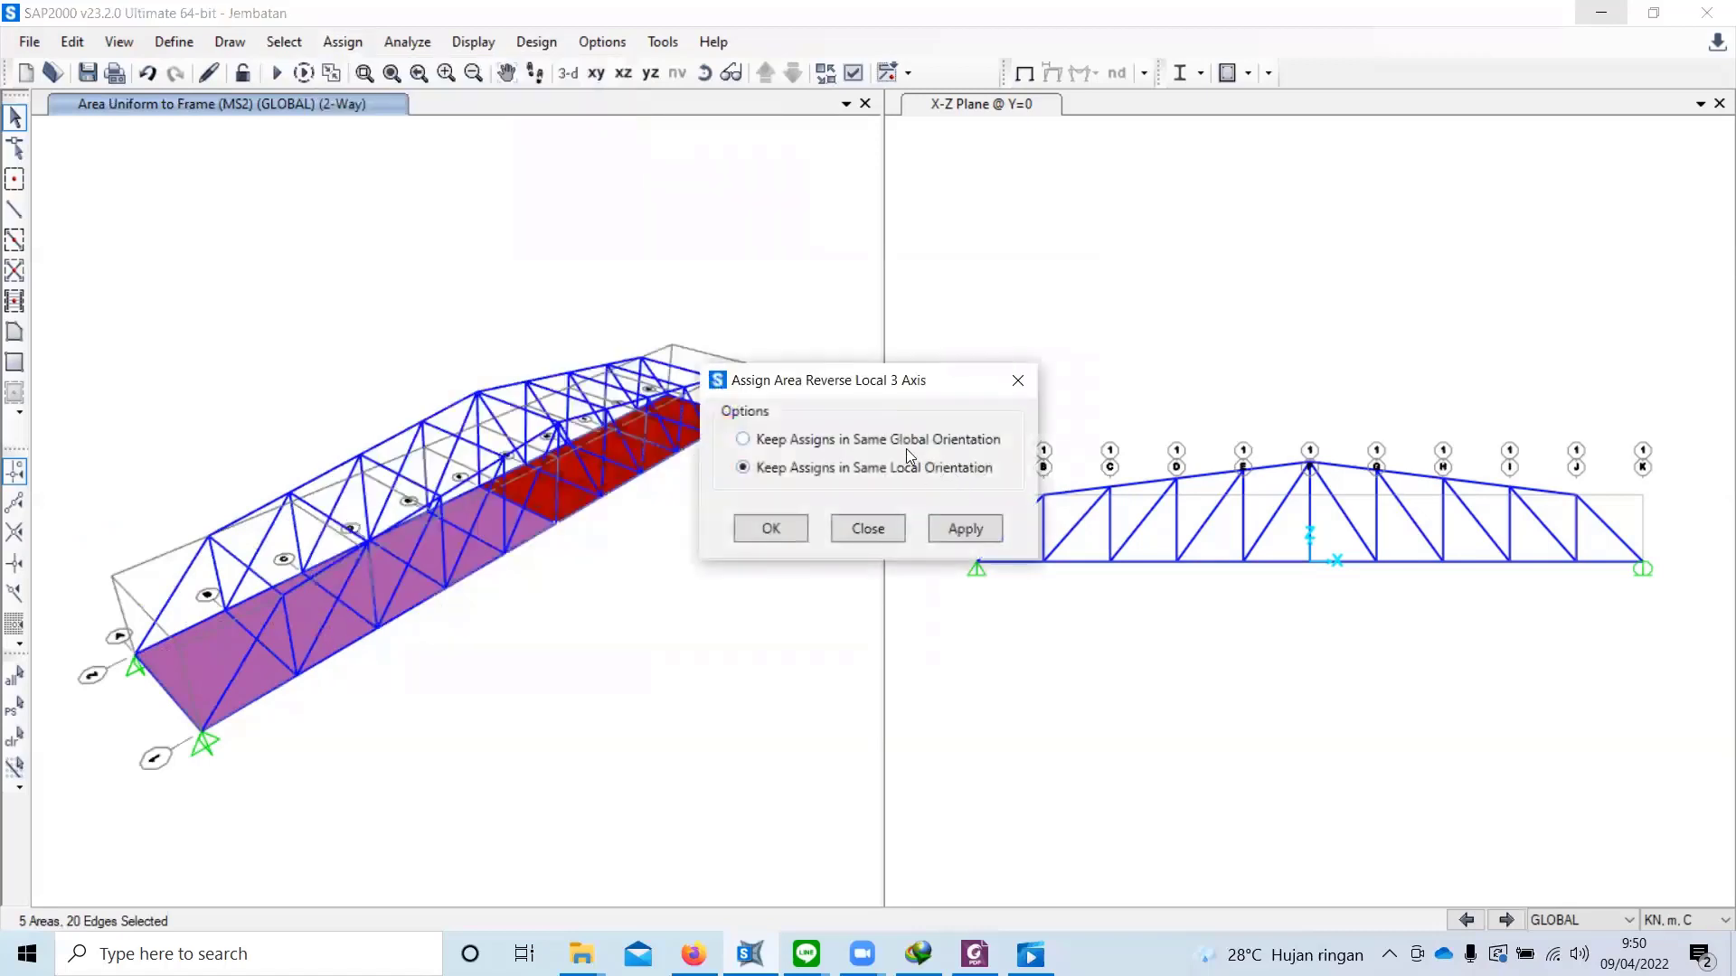
{"action": "left_click_drag", "start_coordinate": [917, 387], "coordinate": [992, 389]}
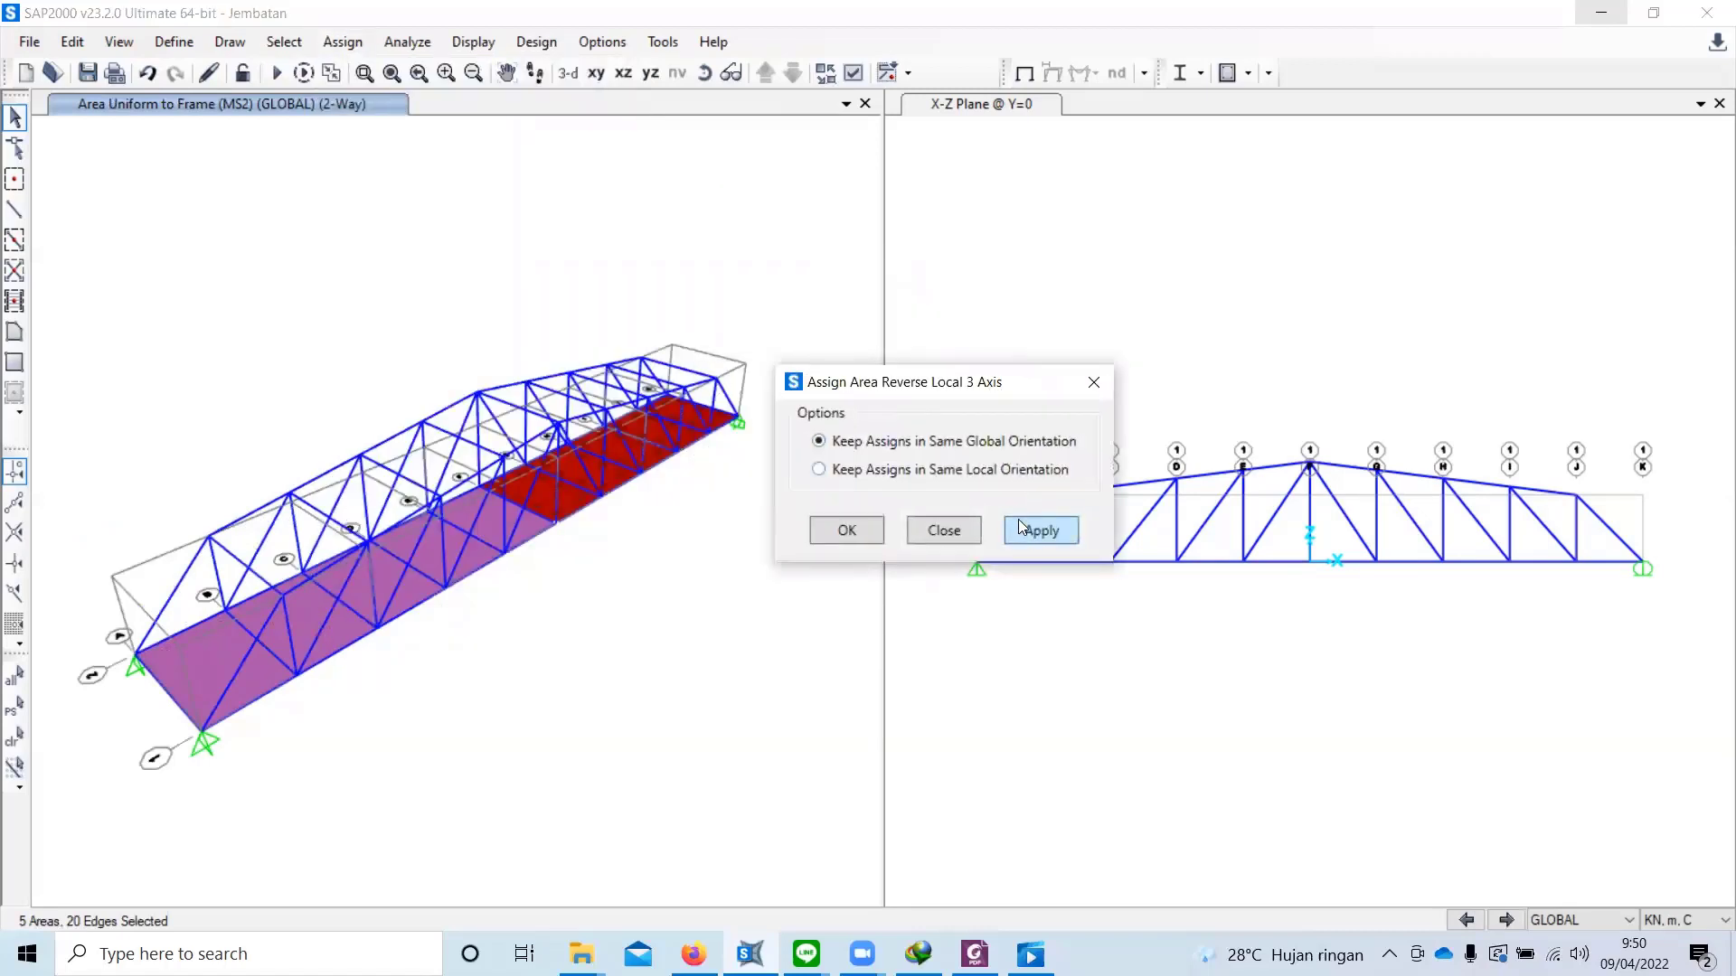
{"action": "left_click", "coordinate": [1019, 527]}
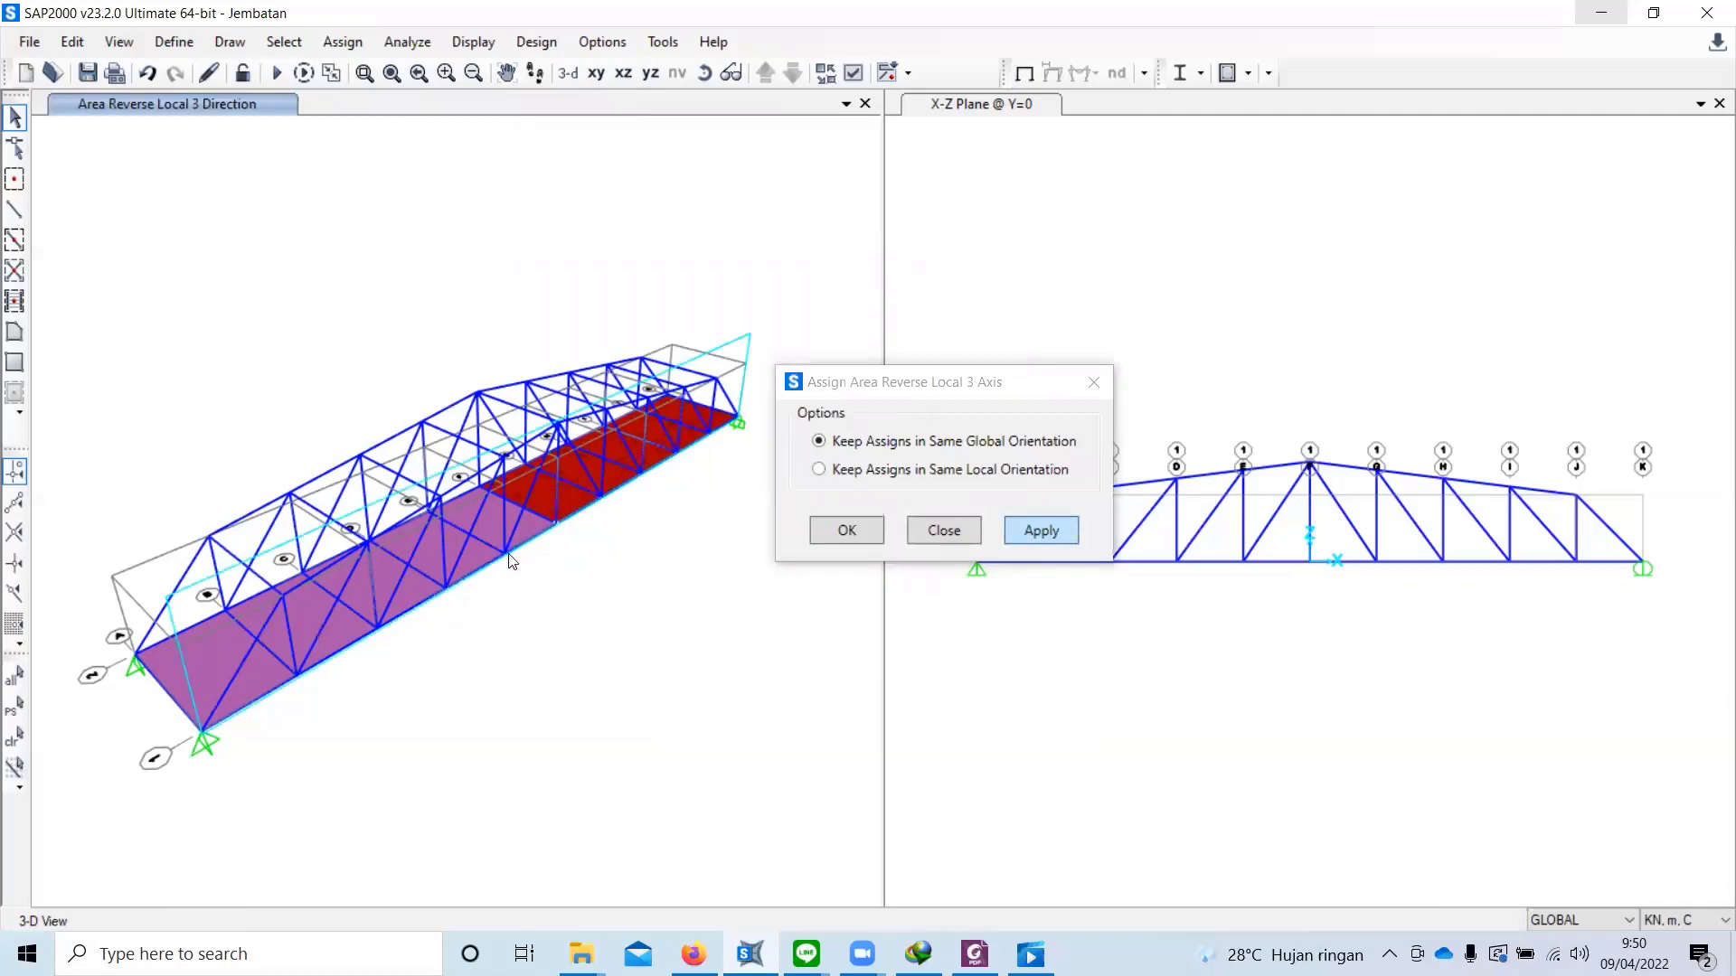
{"action": "scroll", "coordinate": [517, 510], "scroll_direction": "up", "scroll_amount": 3}
{"action": "scroll", "coordinate": [490, 497], "scroll_direction": "down", "scroll_amount": 1}
{"action": "scroll", "coordinate": [552, 481], "scroll_direction": "up", "scroll_amount": 3}
{"action": "scroll", "coordinate": [454, 523], "scroll_direction": "down", "scroll_amount": 3}
{"action": "scroll", "coordinate": [440, 519], "scroll_direction": "down", "scroll_amount": 5}
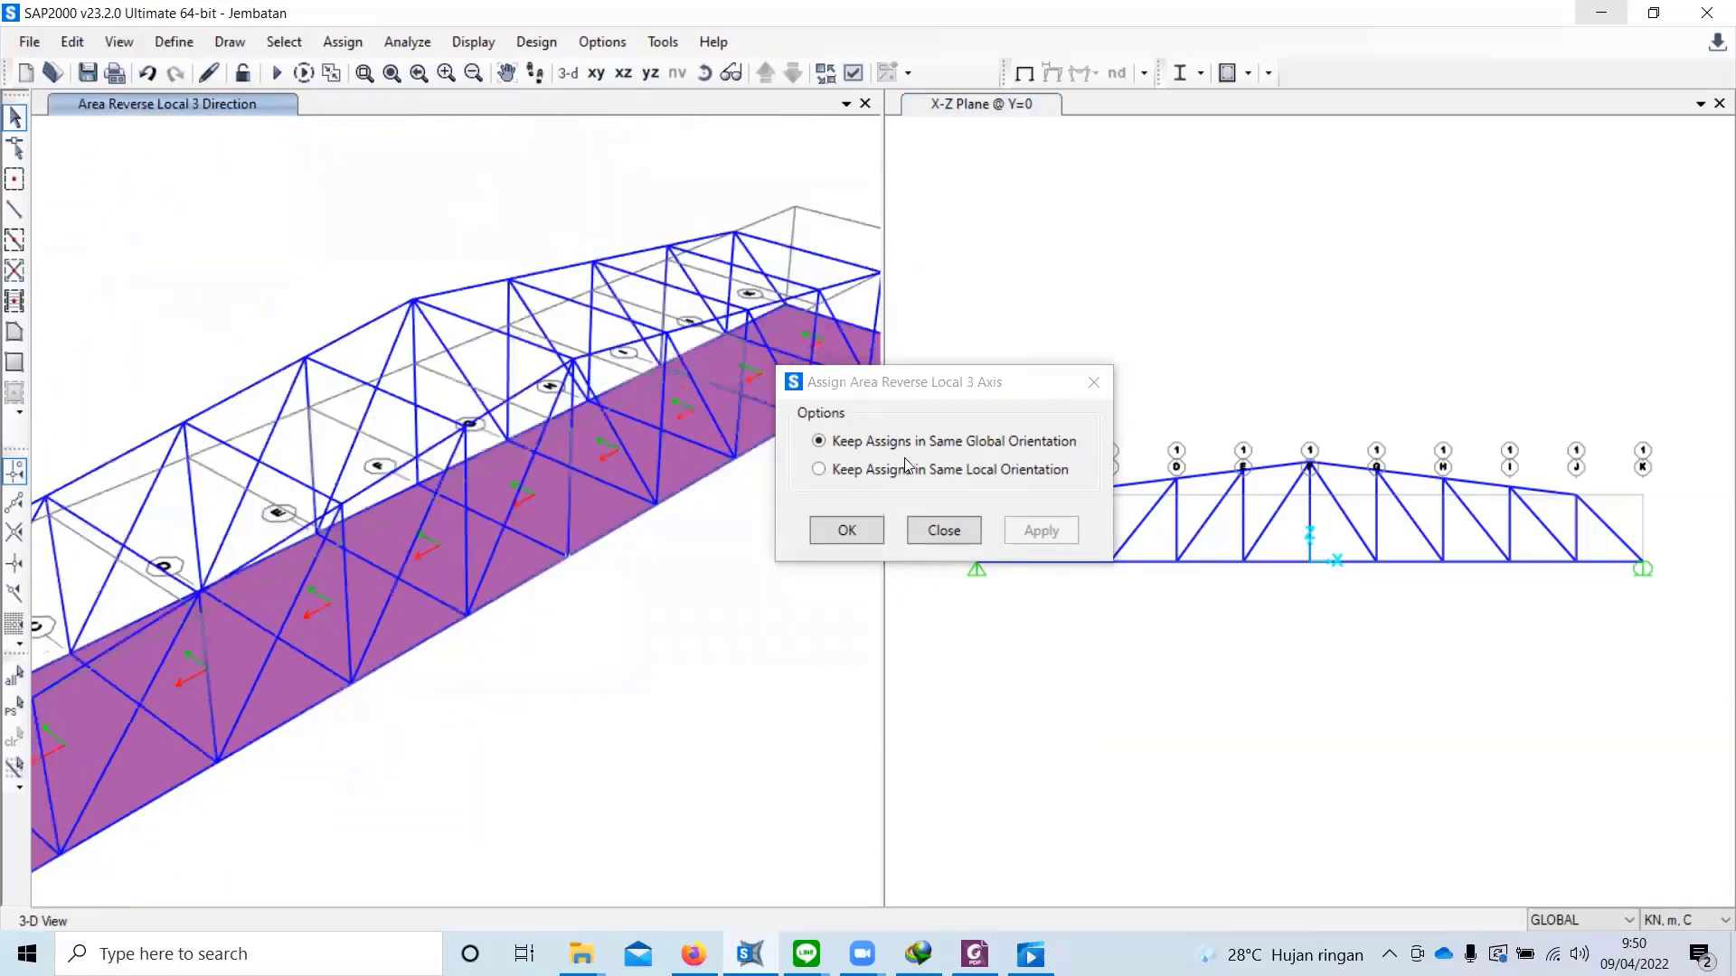
{"action": "left_click", "coordinate": [944, 530]}
Step: Display the 3-D view with extruded sections and inspect the bridge from its end
{"action": "scroll", "coordinate": [624, 533], "scroll_direction": "down", "scroll_amount": 1}
{"action": "middle_click_drag", "start_coordinate": [588, 612], "coordinate": [676, 271], "text": "shift"}
{"action": "key", "text": "ctrl+w"}
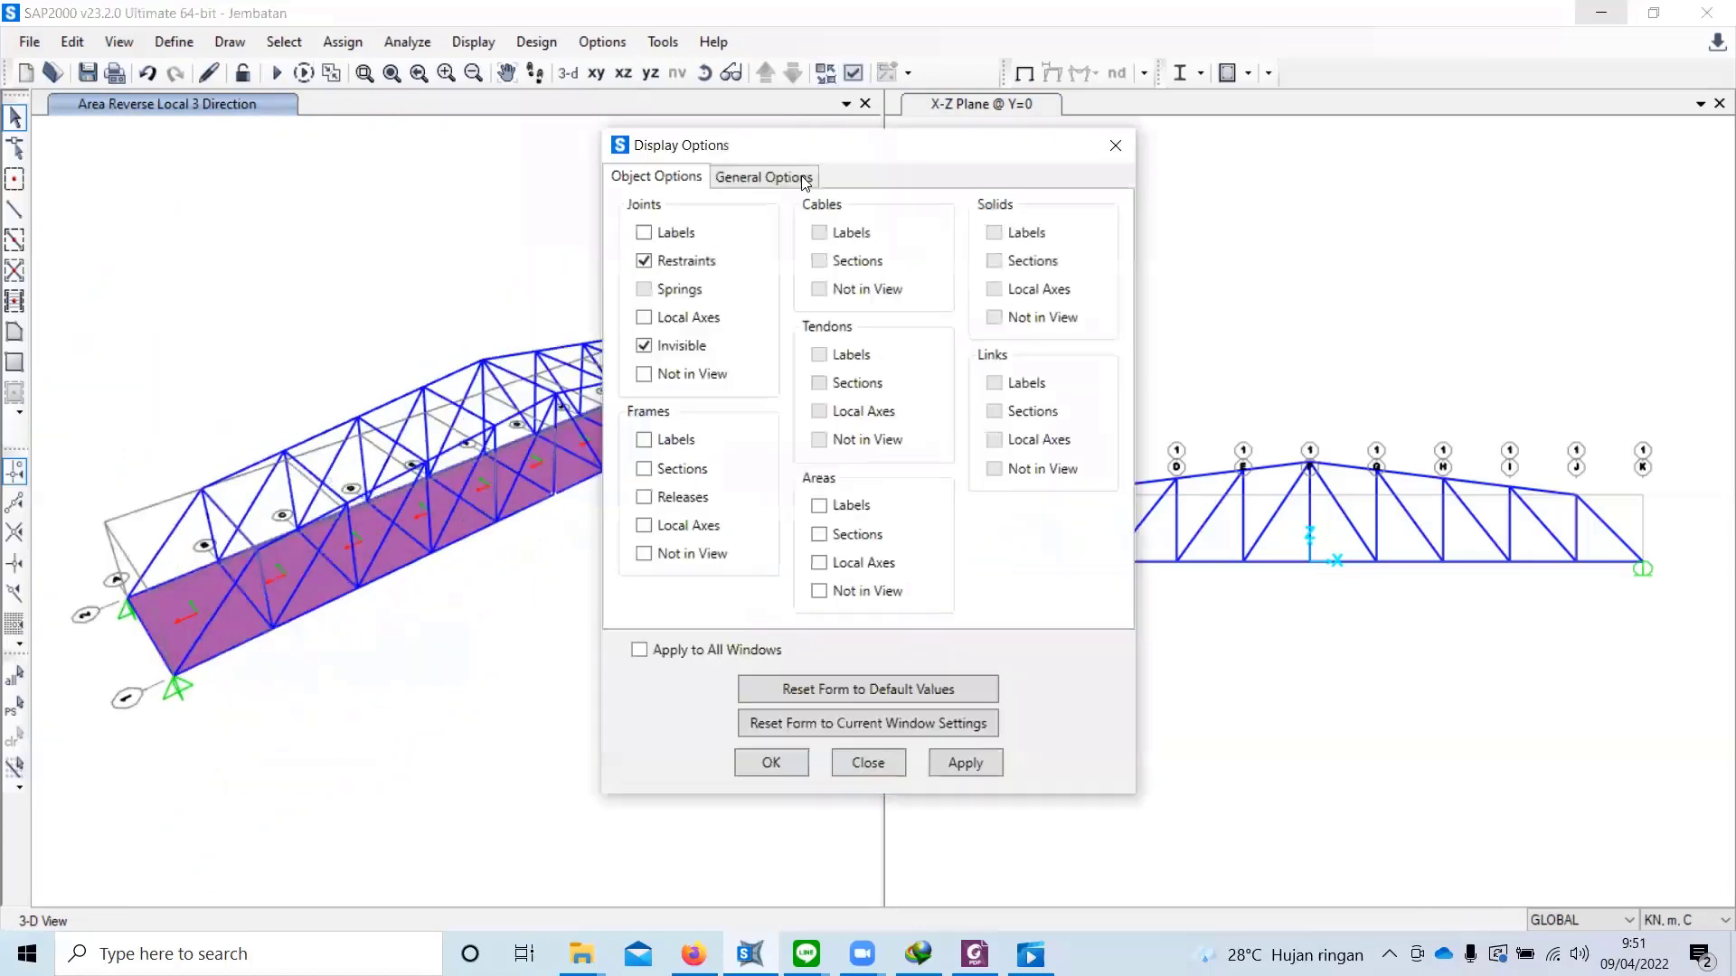
{"action": "key", "text": "ctrl+Tab"}
{"action": "left_click", "coordinate": [980, 291]}
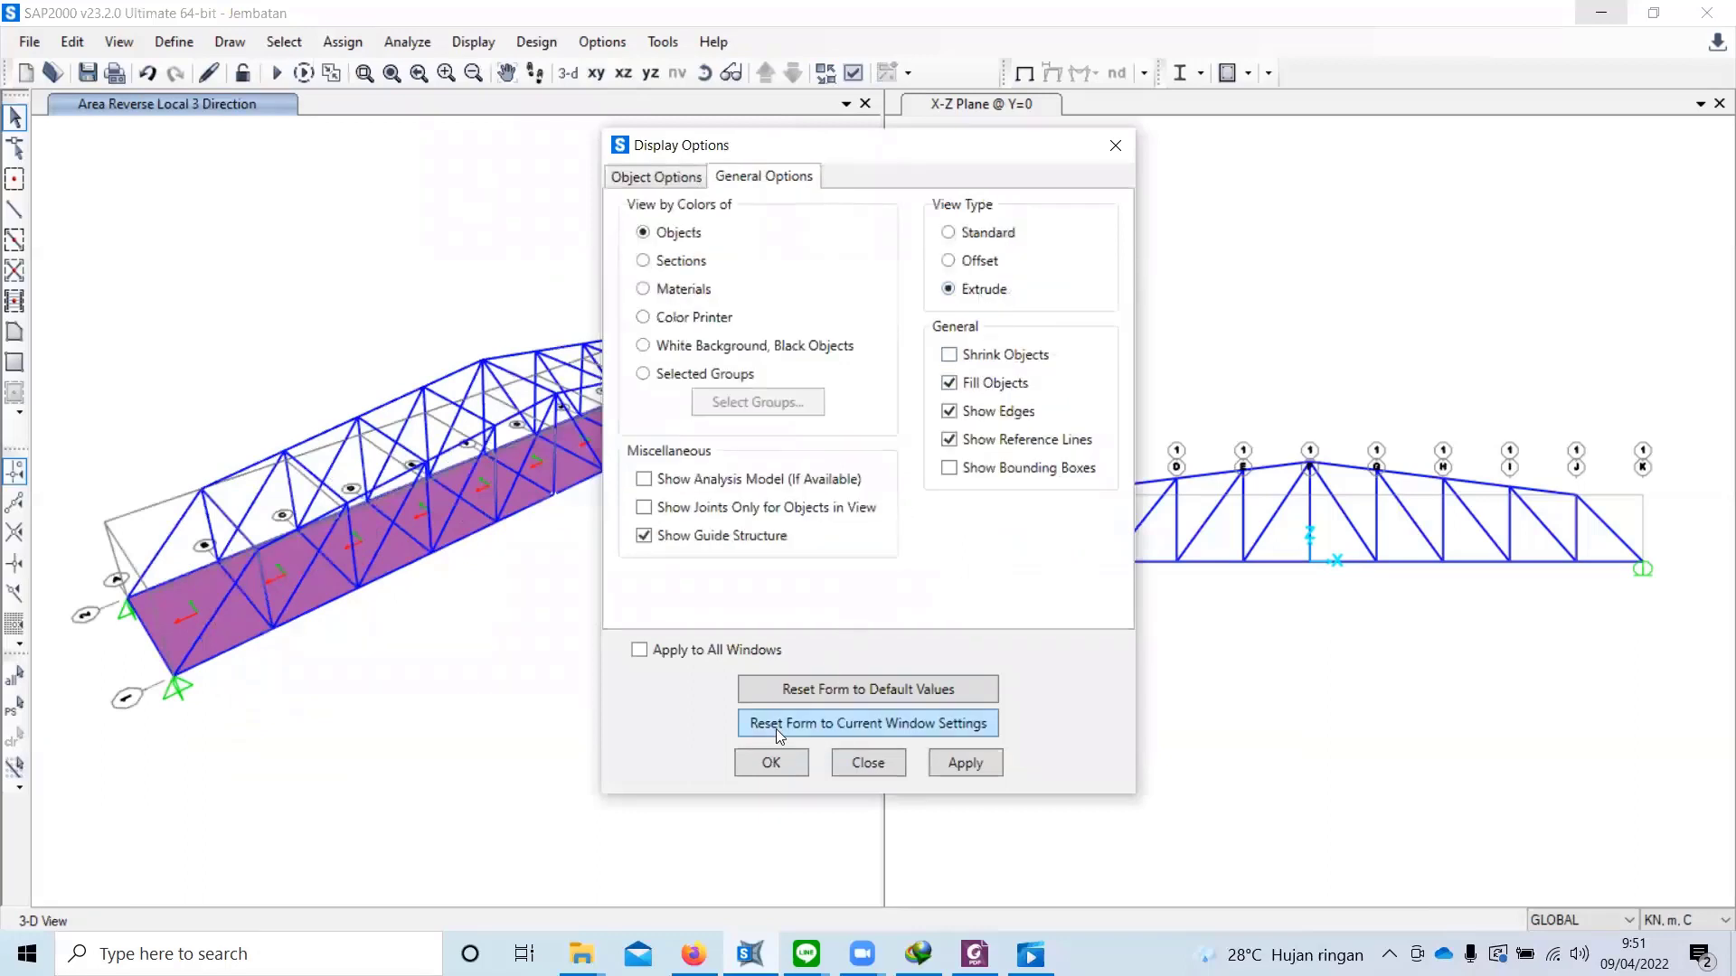
{"action": "left_click", "coordinate": [765, 765]}
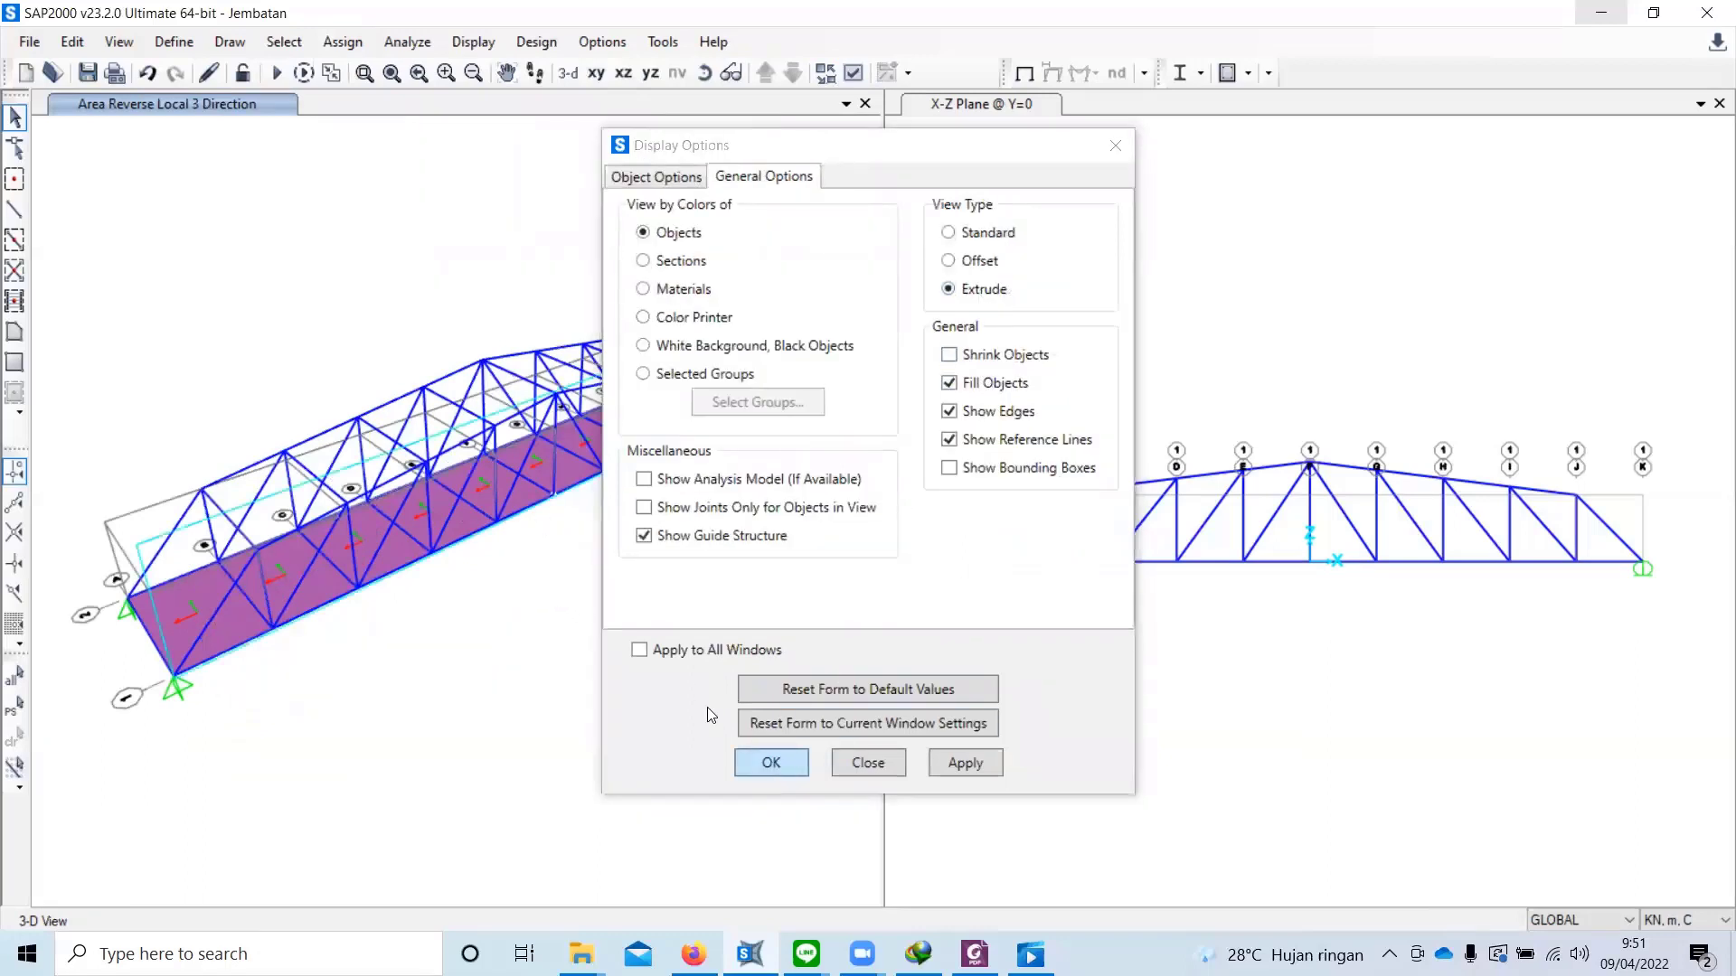
{"action": "middle_click_drag", "start_coordinate": [510, 622], "coordinate": [662, 568], "text": "shift"}
Step: Change the X-Z plane view to the X-Y plane at deck level, Z=0
{"action": "left_click", "coordinate": [1177, 289]}
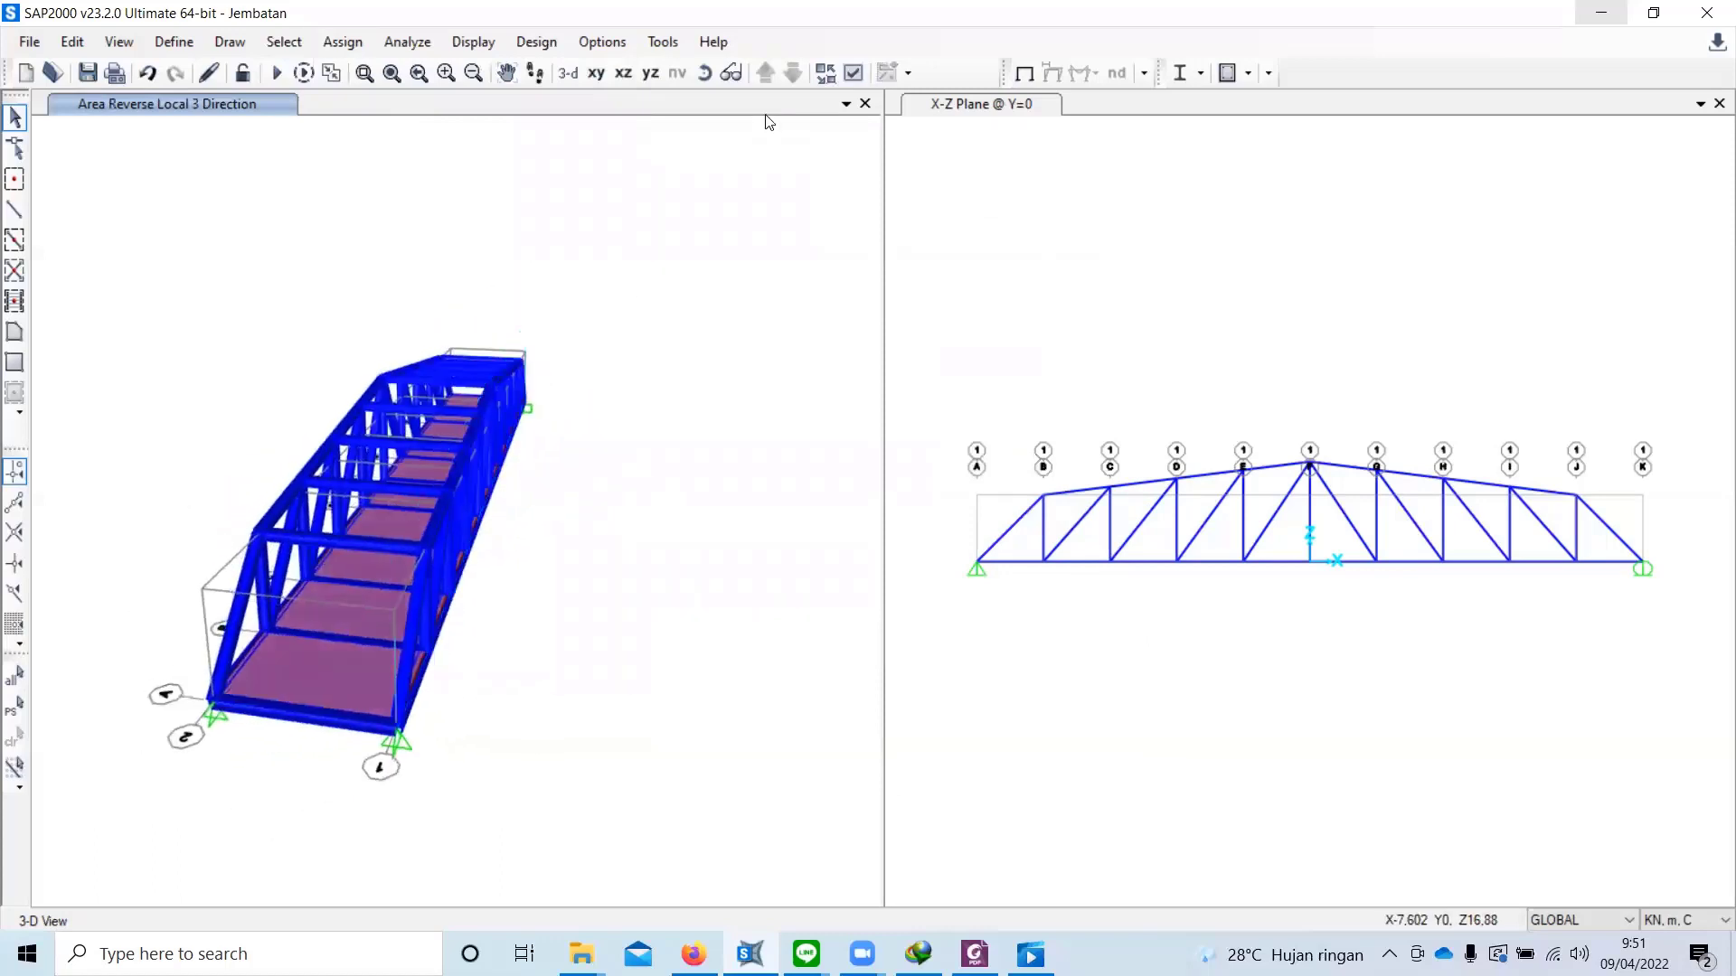
{"action": "left_click", "coordinate": [596, 72]}
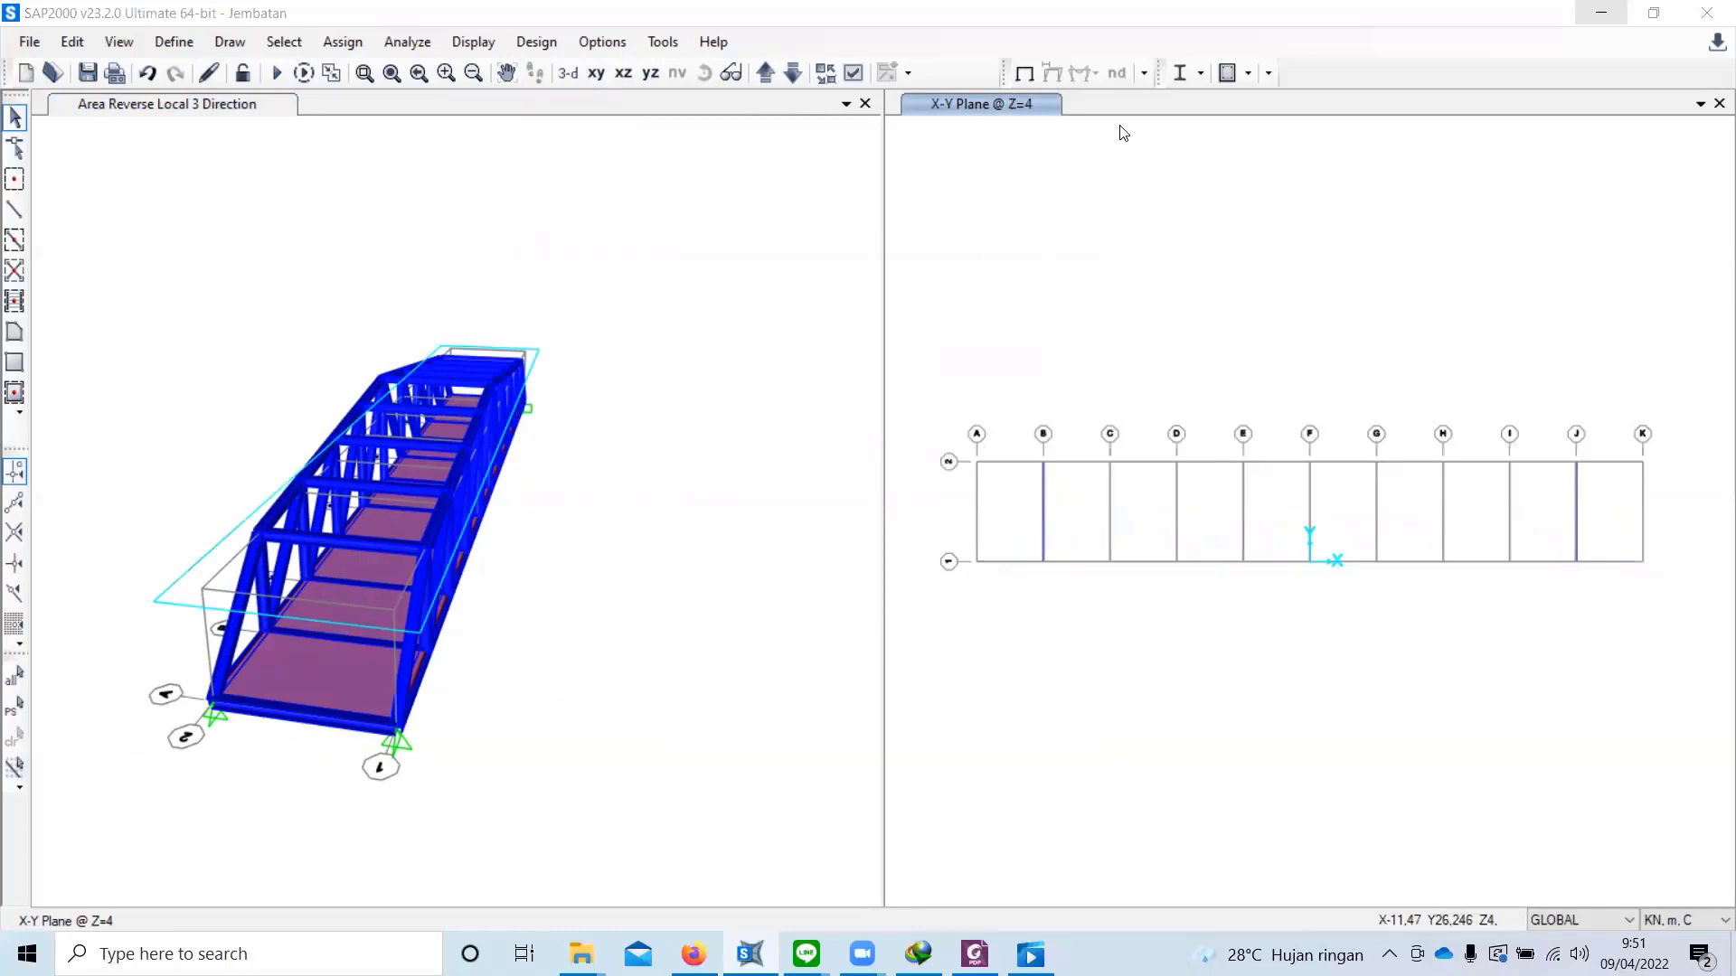
{"action": "left_click", "coordinate": [765, 72]}
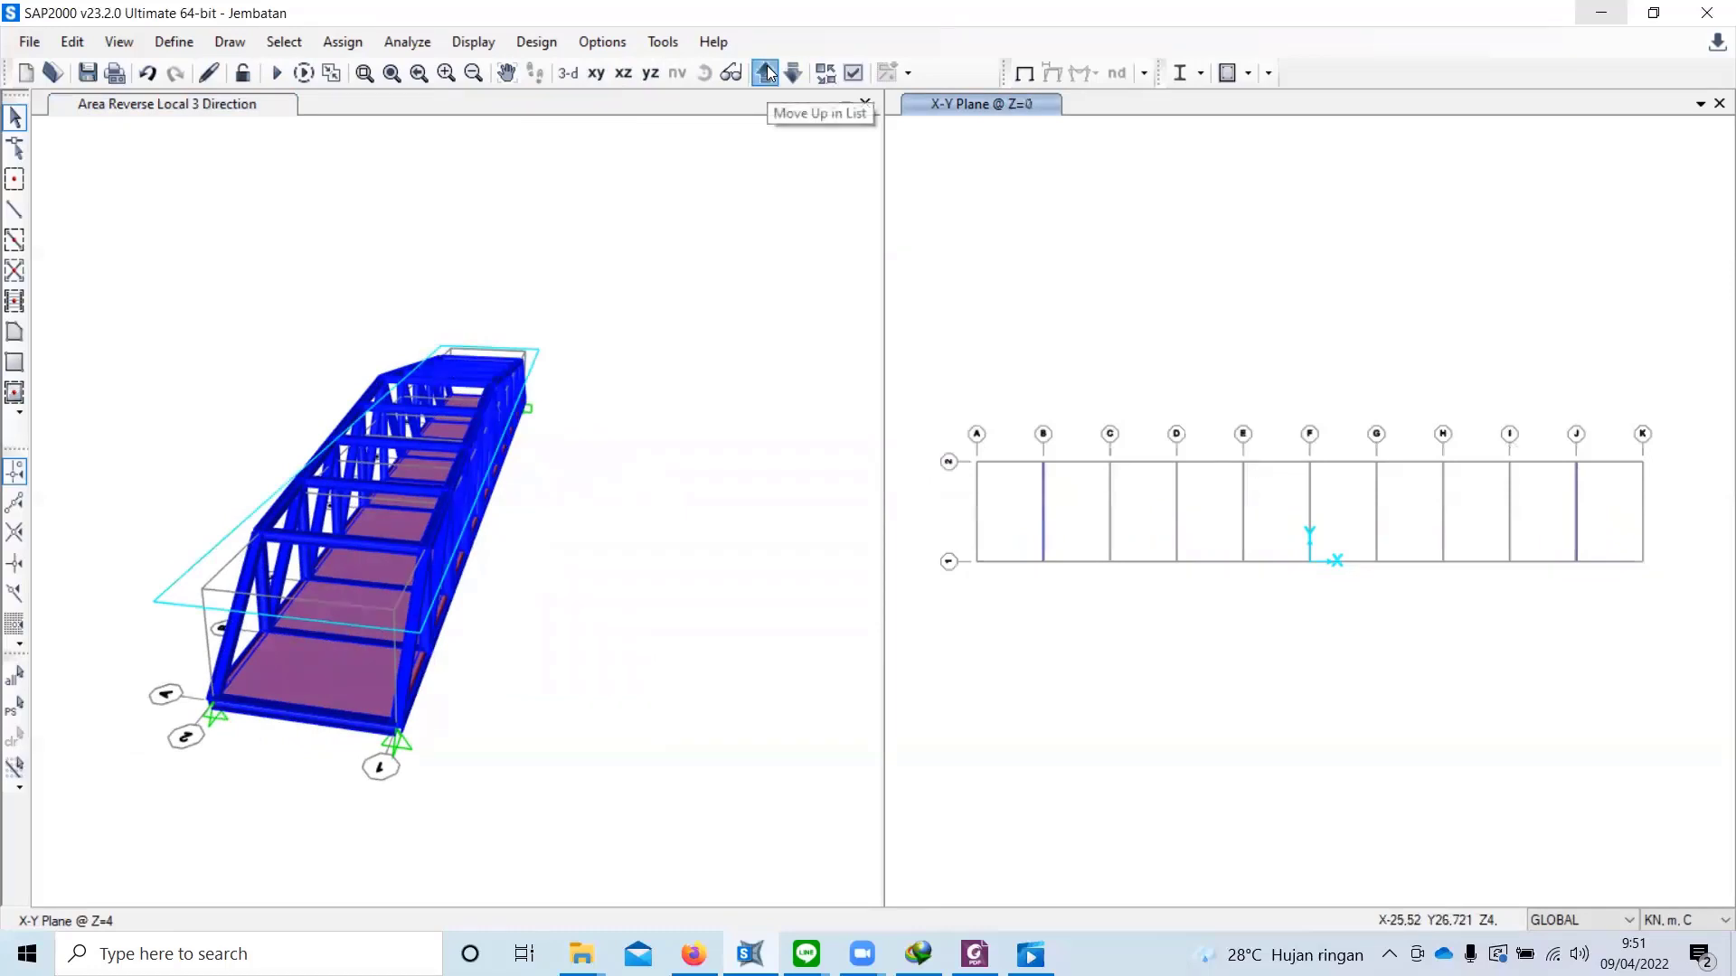
{"action": "left_click", "coordinate": [766, 72]}
{"action": "left_click", "coordinate": [793, 72]}
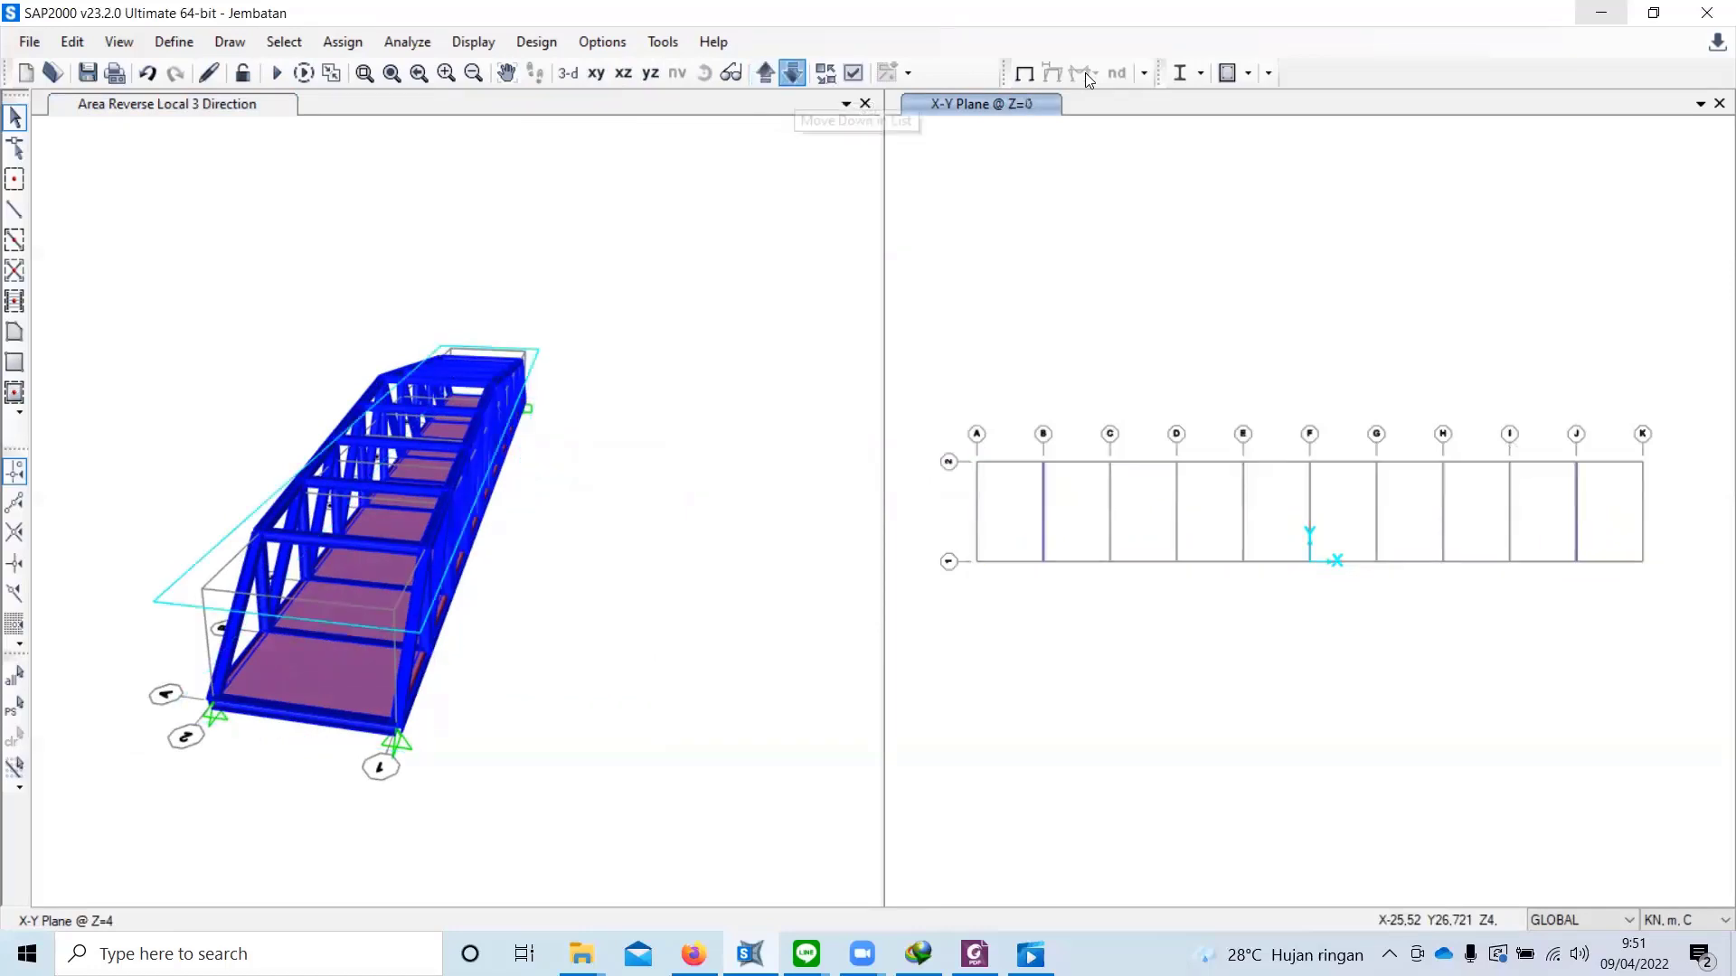
Step: Display the X-Y plane view extruded with filled objects so the deck plates are shaded
{"action": "left_click", "coordinate": [853, 74]}
{"action": "left_click", "coordinate": [764, 178]}
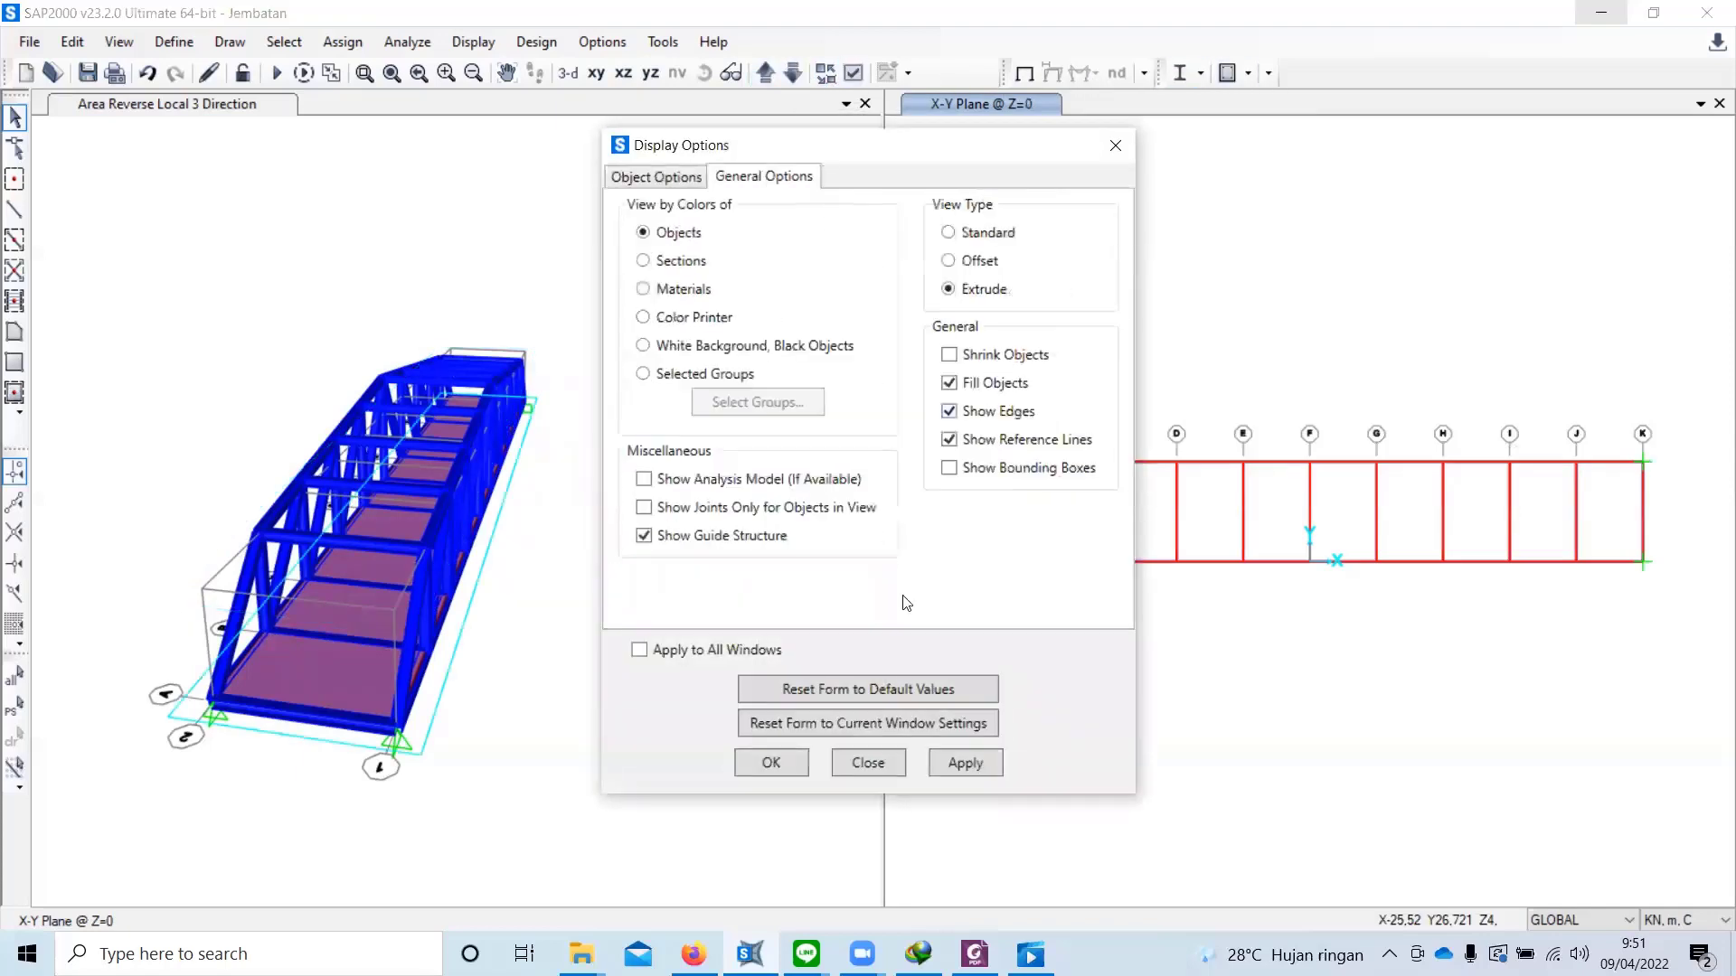
{"action": "left_click", "coordinate": [771, 764]}
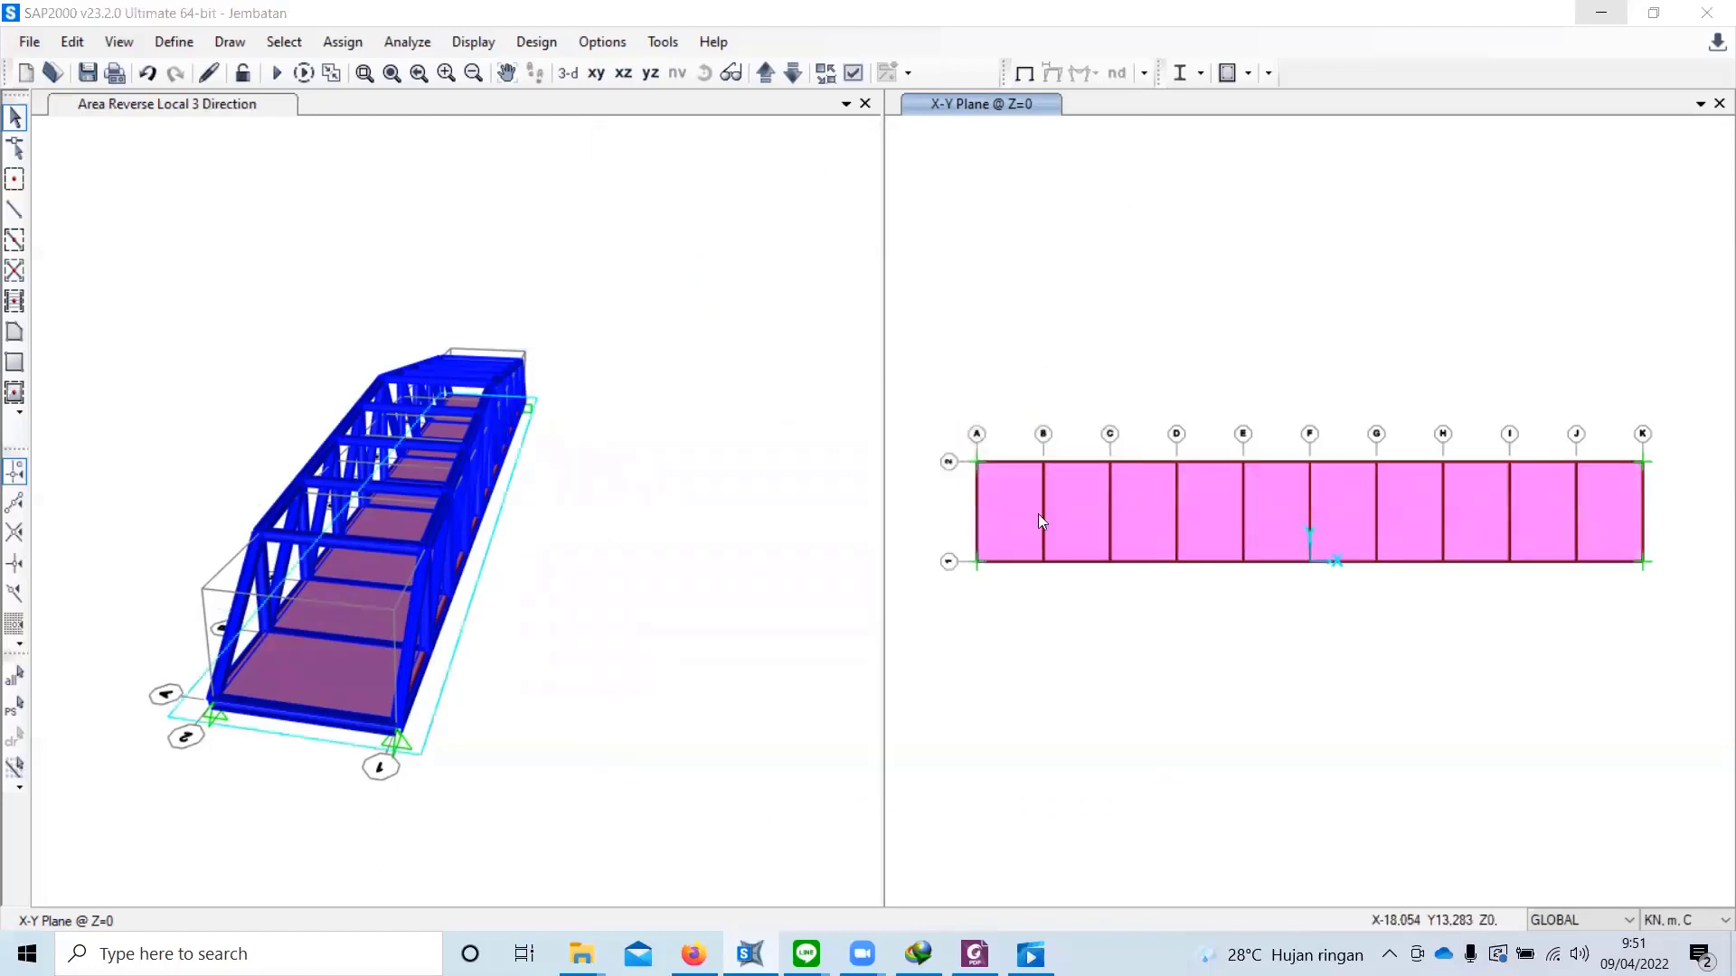
{"action": "scroll", "coordinate": [1260, 524], "scroll_direction": "up", "scroll_amount": 2}
{"action": "scroll", "coordinate": [1246, 513], "scroll_direction": "down", "scroll_amount": 2}
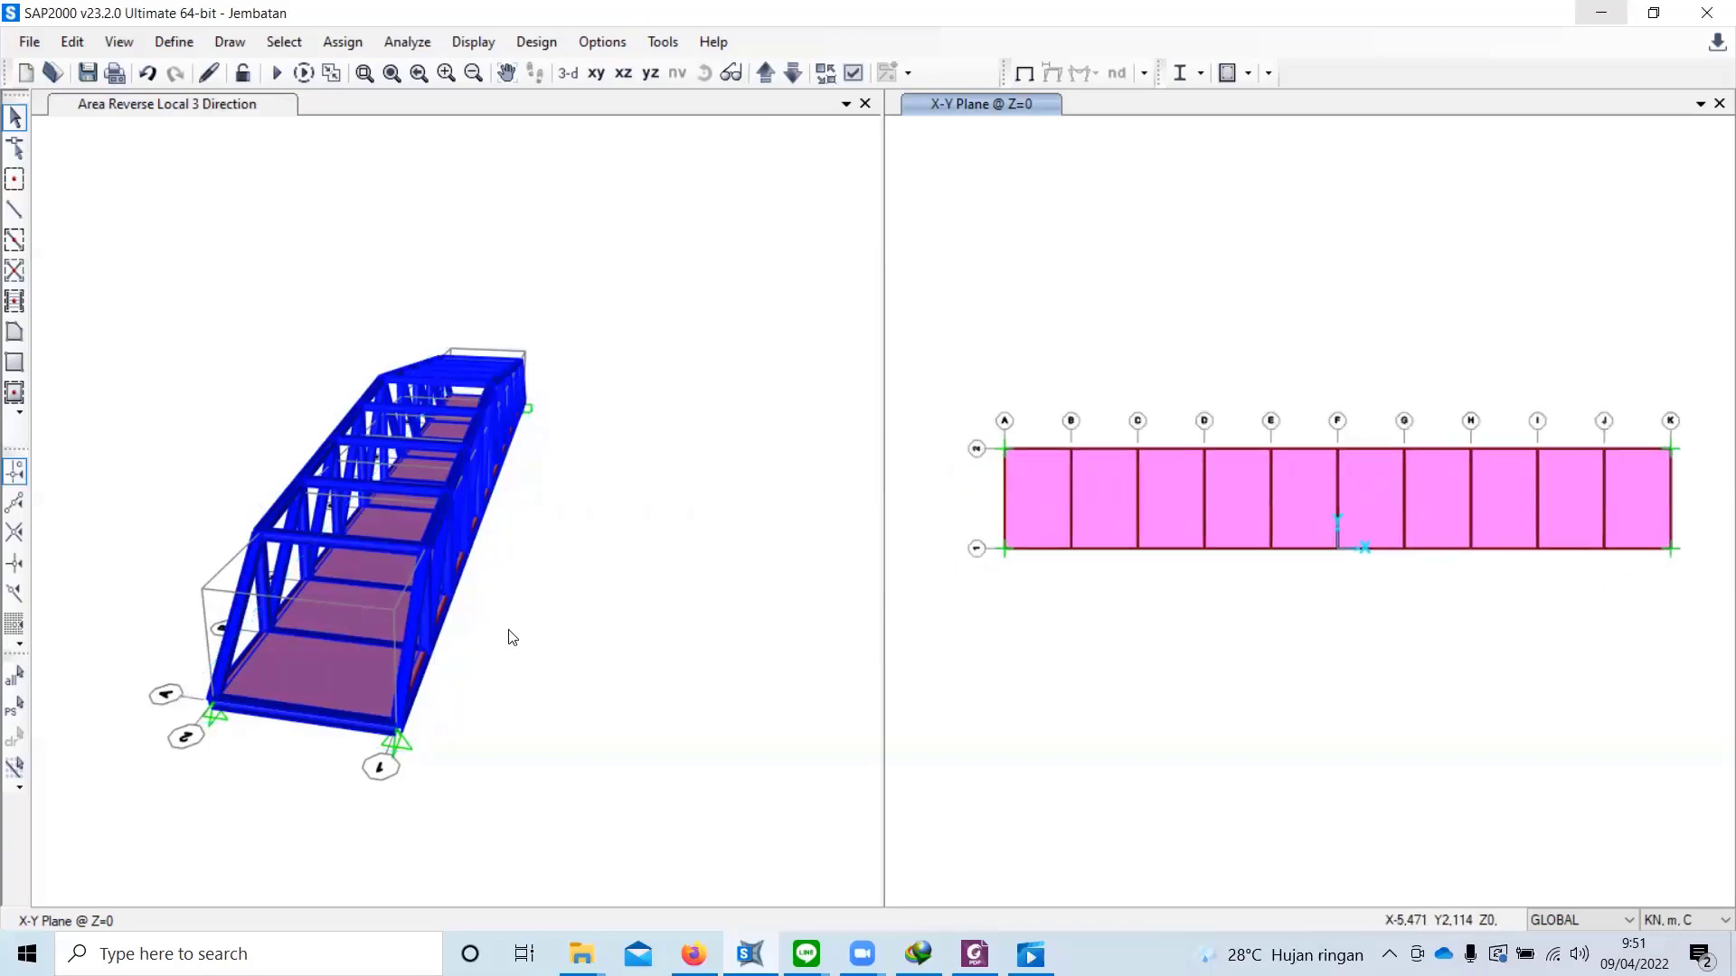
Step: Select all ten deck plates between grids A and K individually in the X-Y plan view
{"action": "left_click", "coordinate": [1053, 488]}
{"action": "left_click", "coordinate": [1105, 495]}
{"action": "left_click", "coordinate": [1170, 503]}
{"action": "left_click", "coordinate": [1239, 507]}
{"action": "left_click", "coordinate": [1293, 499]}
{"action": "left_click", "coordinate": [1374, 497]}
{"action": "left_click", "coordinate": [1437, 507]}
{"action": "left_click", "coordinate": [1512, 523]}
{"action": "left_click", "coordinate": [1582, 513]}
{"action": "left_click", "coordinate": [1640, 517]}
{"action": "middle_click_drag", "start_coordinate": [1387, 560], "coordinate": [1339, 524]}
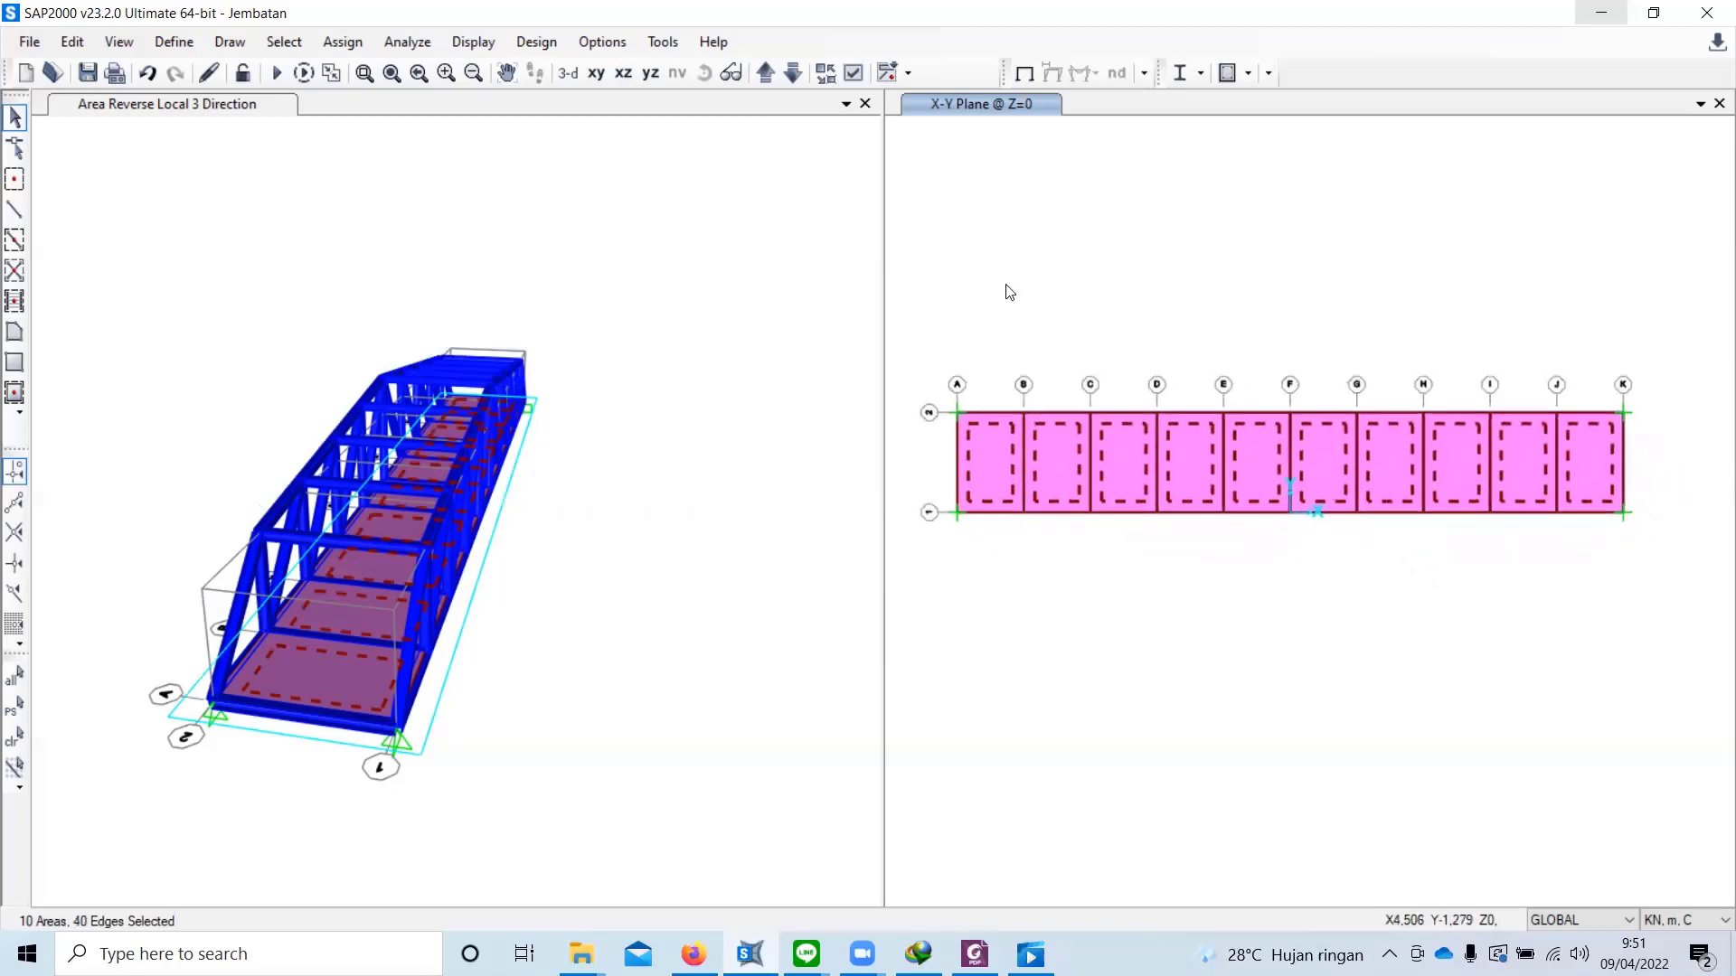
Step: Assign a two-way gravity uniform-to-frame load of 4,4 kN/m² to the selected deck plates for load pattern MS2, replacing existing loads
{"action": "left_click", "coordinate": [349, 50]}
{"action": "mouse_move", "coordinate": [483, 398]}
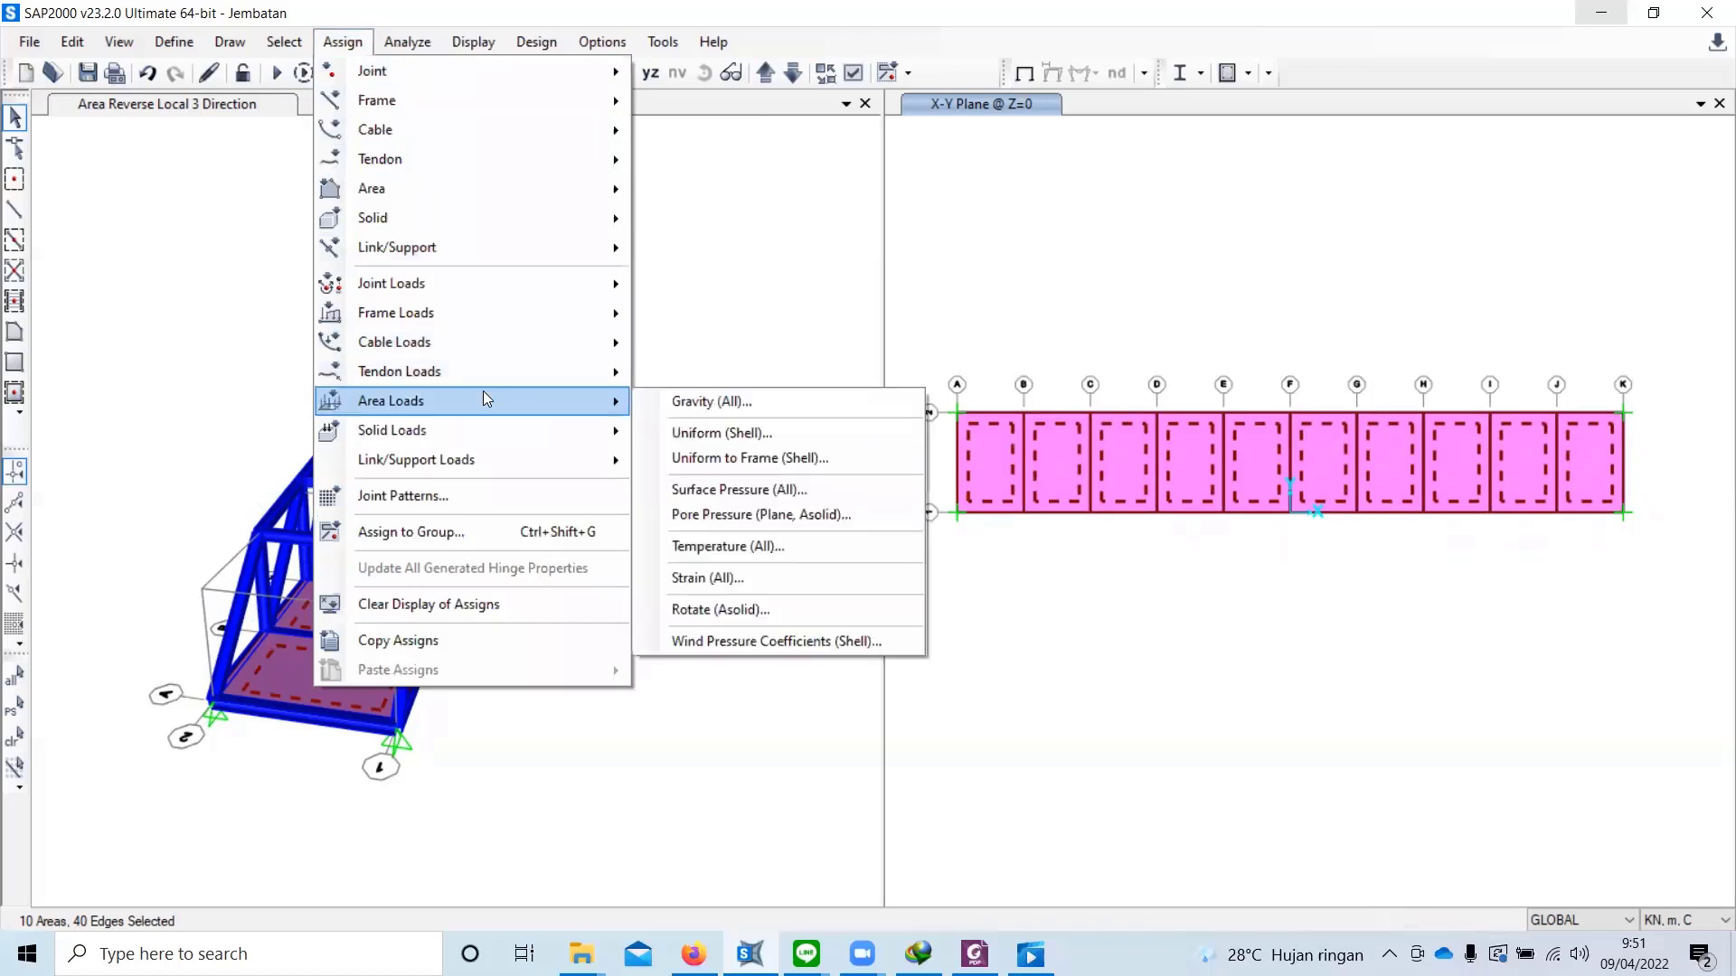
{"action": "left_click", "coordinate": [750, 459]}
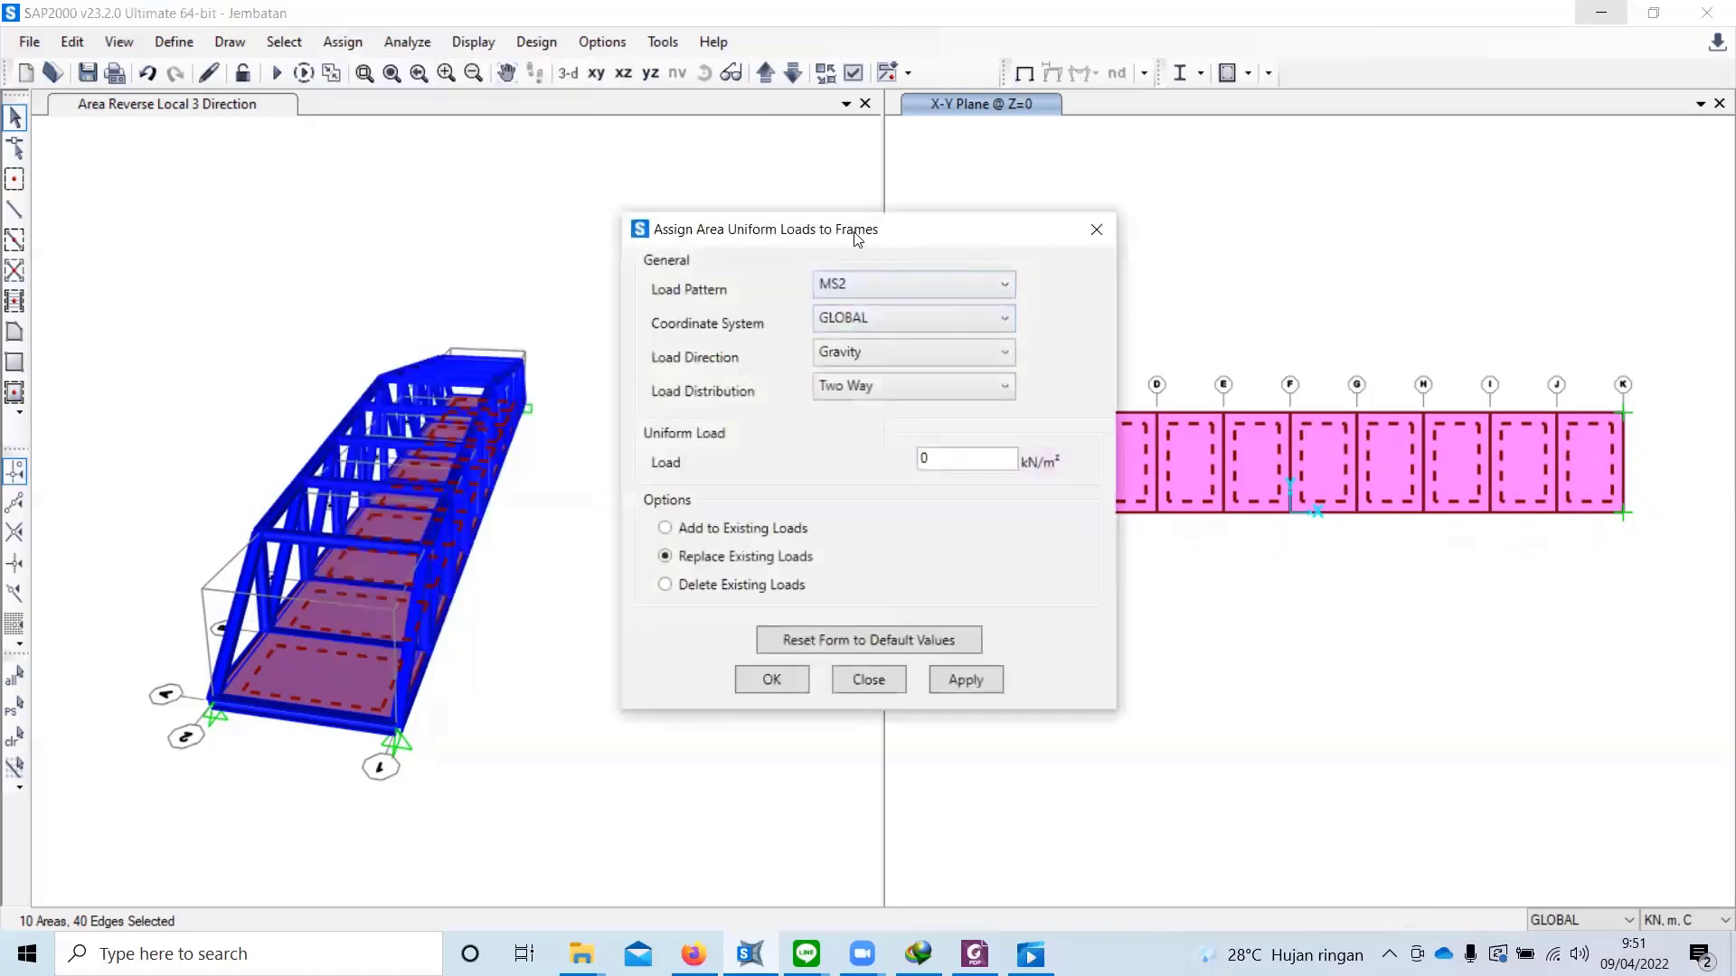
{"action": "left_click_drag", "start_coordinate": [857, 238], "coordinate": [642, 225]}
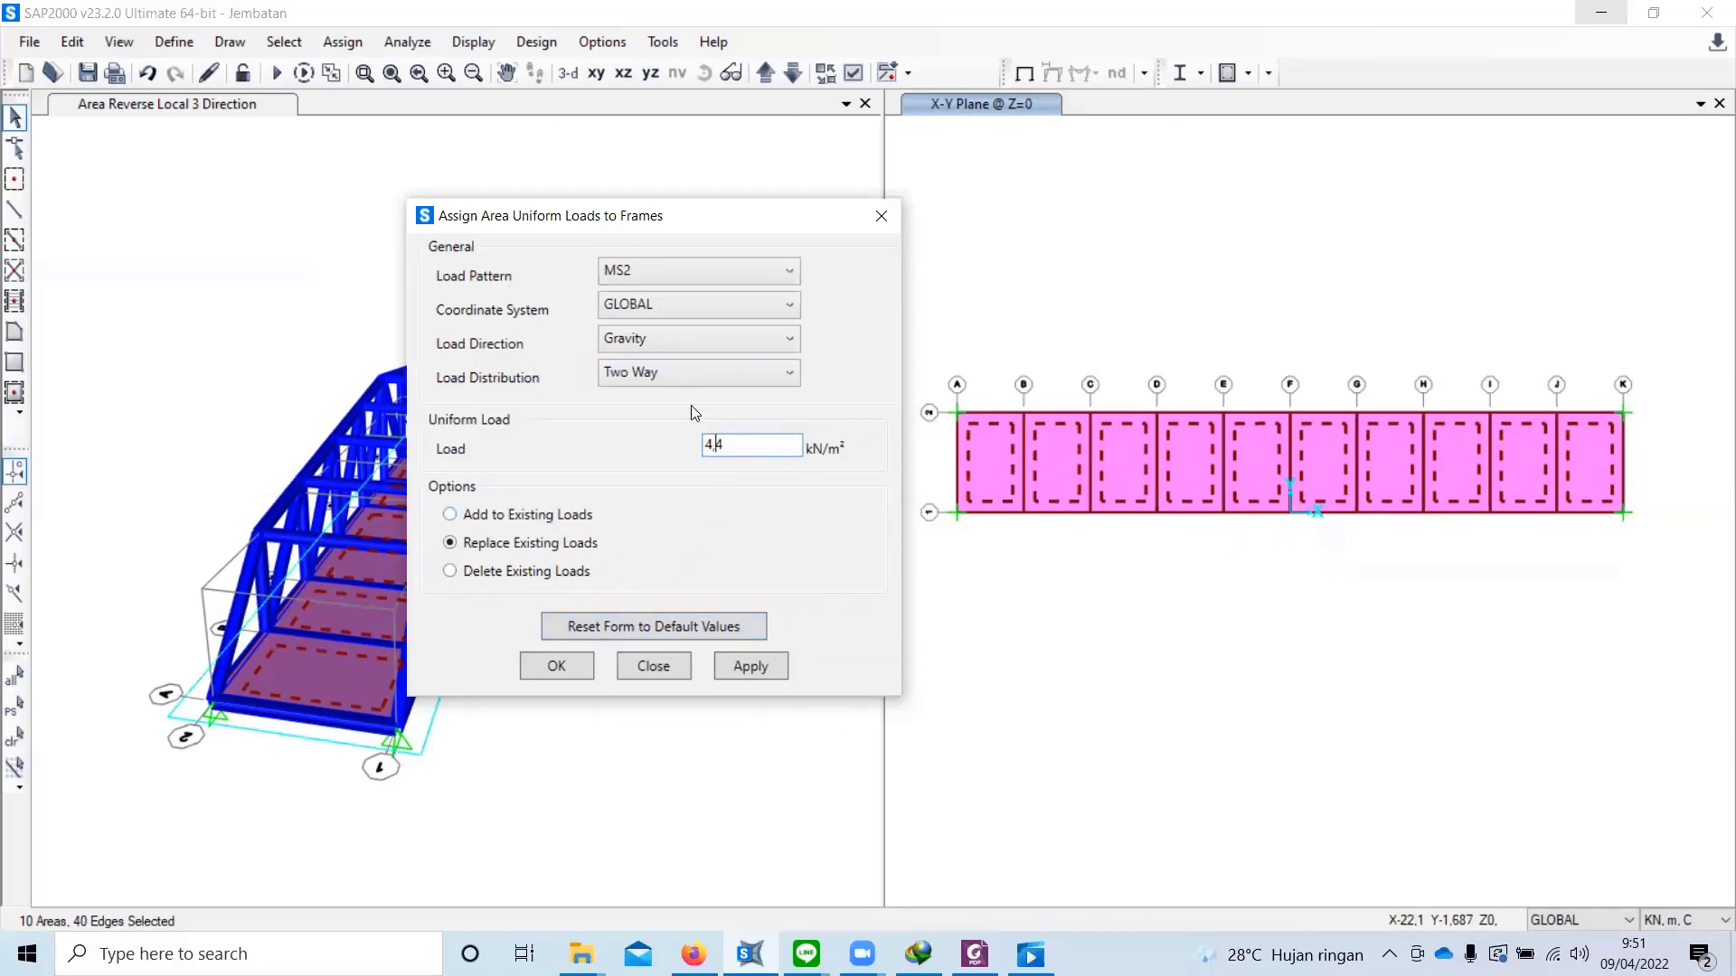
{"action": "left_click", "coordinate": [629, 277]}
{"action": "left_click", "coordinate": [629, 279]}
{"action": "left_click", "coordinate": [637, 340]}
{"action": "left_click", "coordinate": [639, 341]}
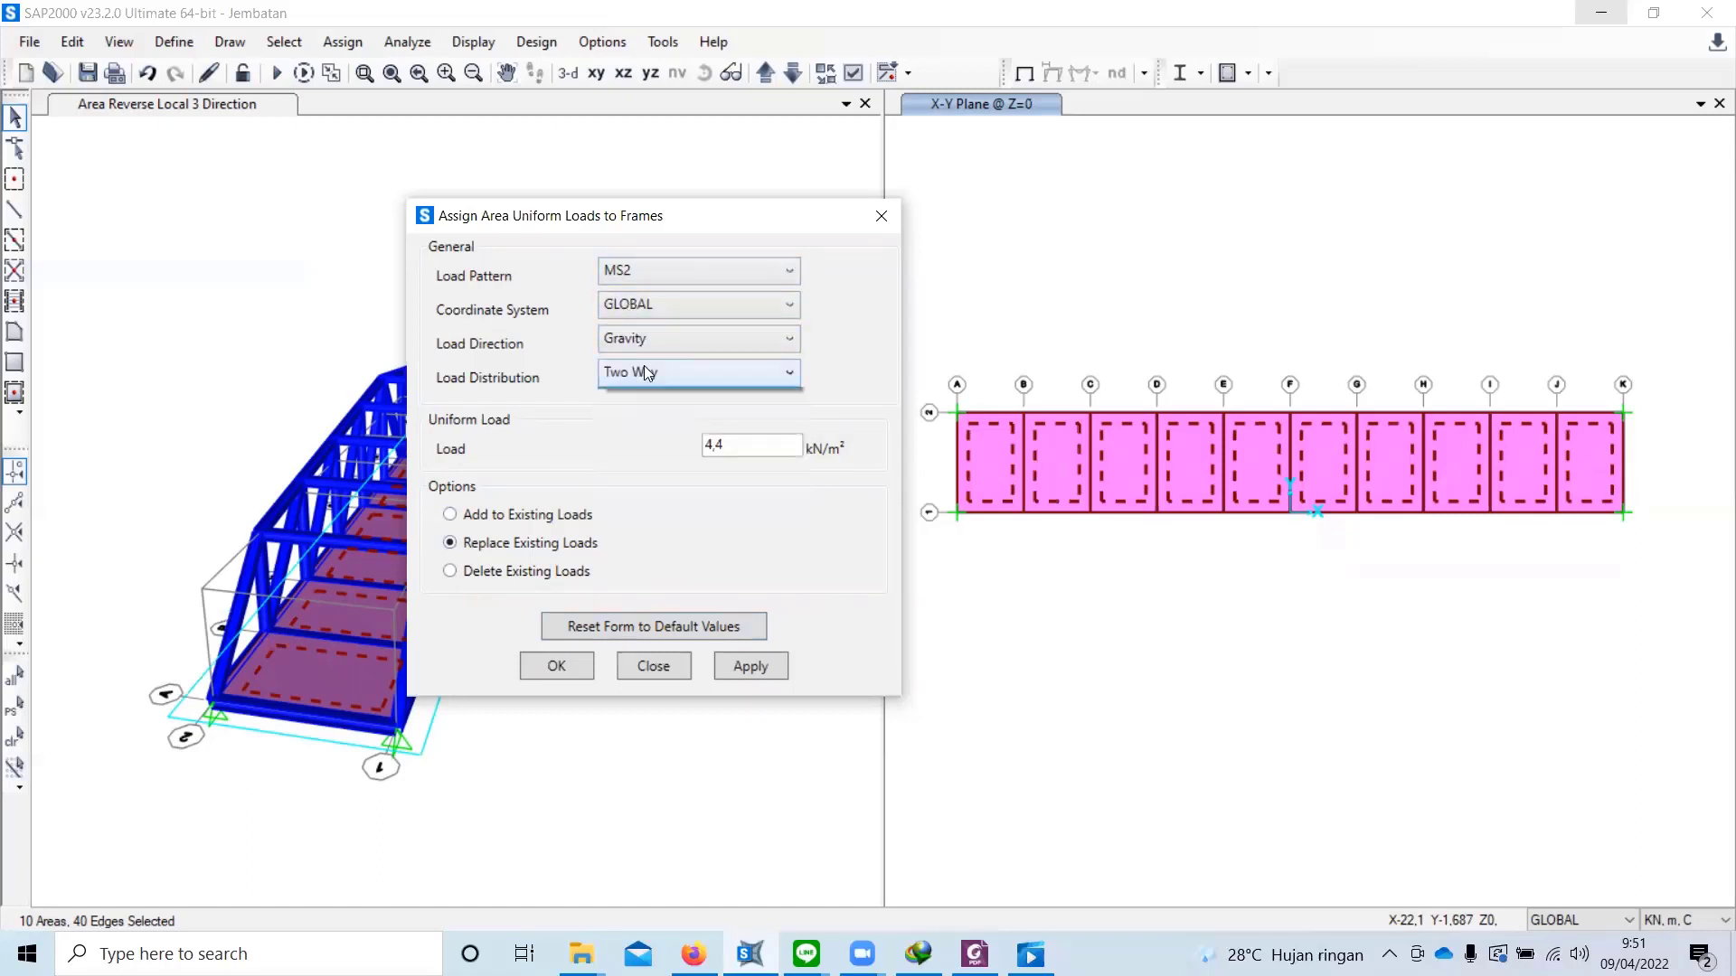
{"action": "left_click", "coordinate": [569, 669]}
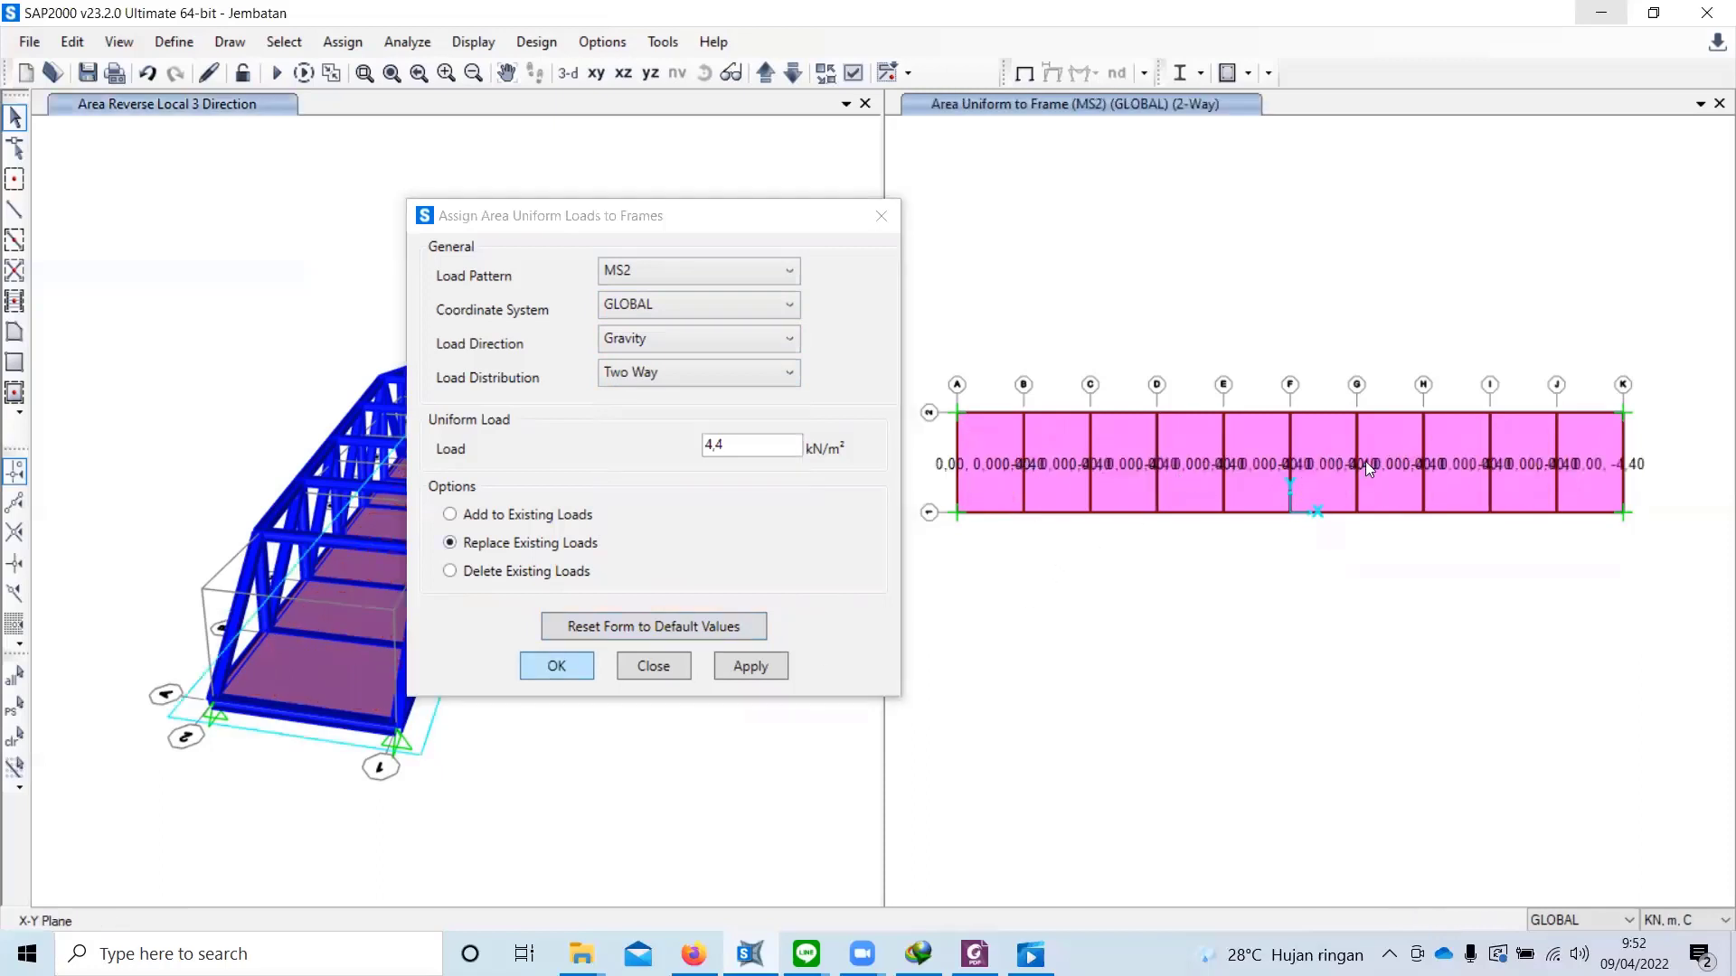
{"action": "scroll", "coordinate": [1387, 479], "scroll_direction": "up", "scroll_amount": 3}
{"action": "scroll", "coordinate": [1410, 416], "scroll_direction": "down", "scroll_amount": 2}
{"action": "scroll", "coordinate": [1438, 438], "scroll_direction": "up", "scroll_amount": 3}
{"action": "scroll", "coordinate": [1434, 443], "scroll_direction": "down", "scroll_amount": 5}
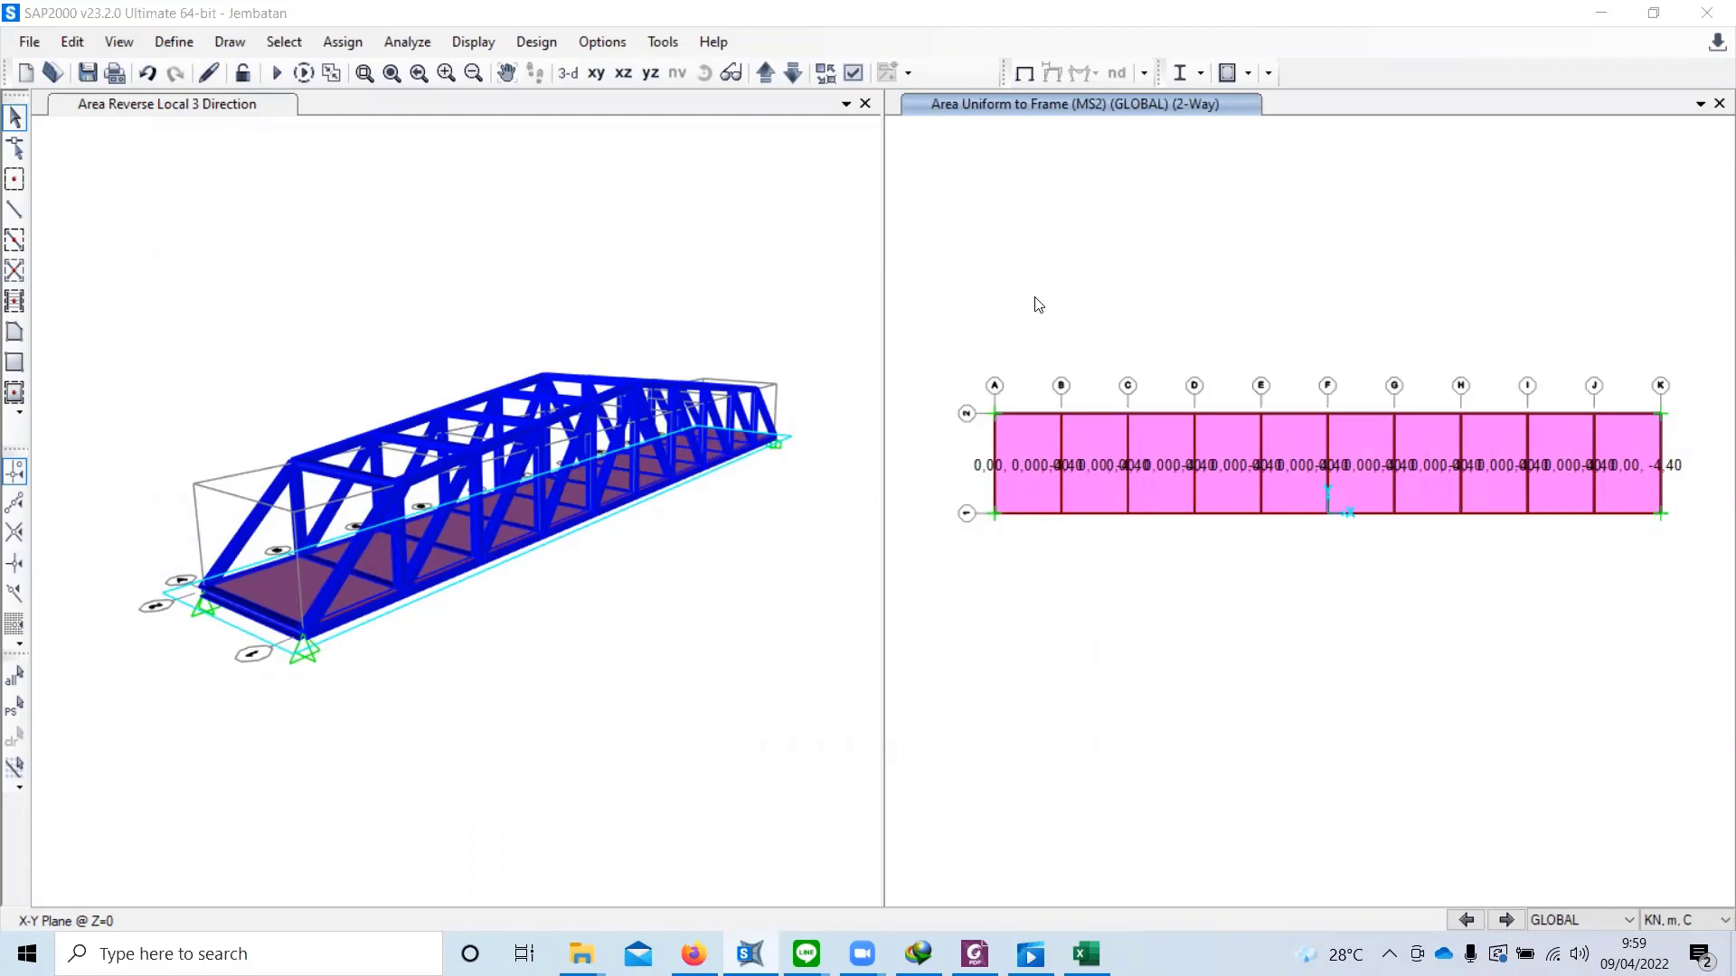
Step: Select all deck plates by their area section Pelat
{"action": "left_click", "coordinate": [284, 42]}
{"action": "mouse_move", "coordinate": [379, 70]}
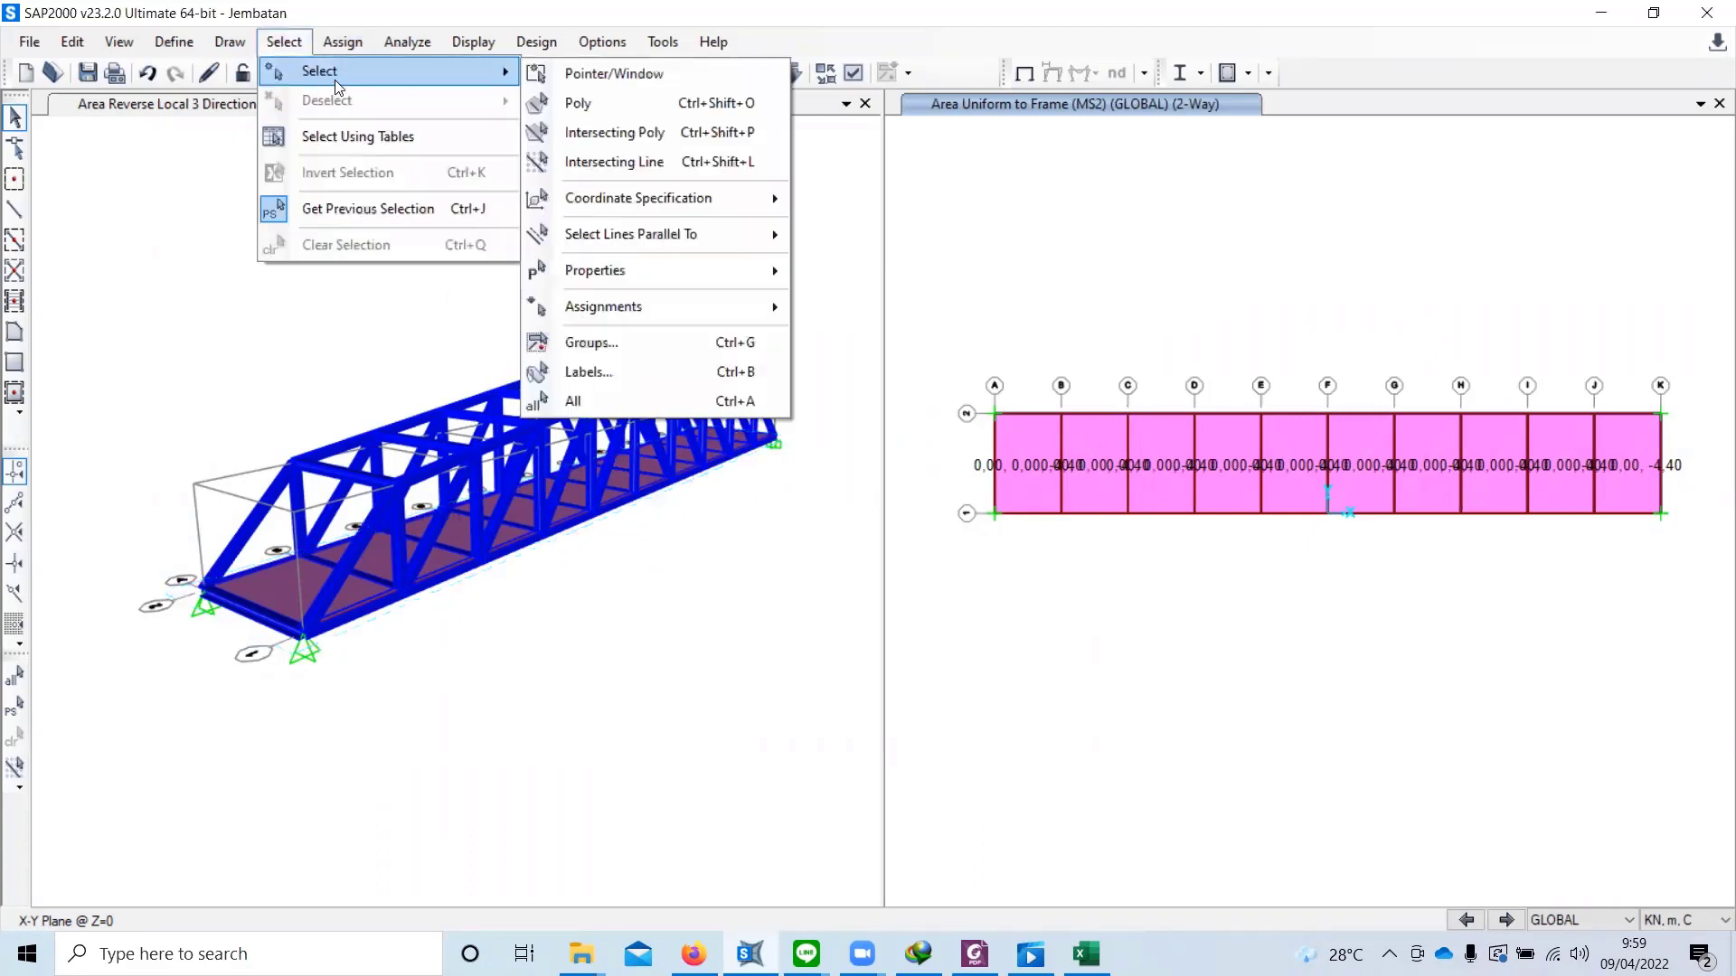
{"action": "mouse_move", "coordinate": [615, 271]}
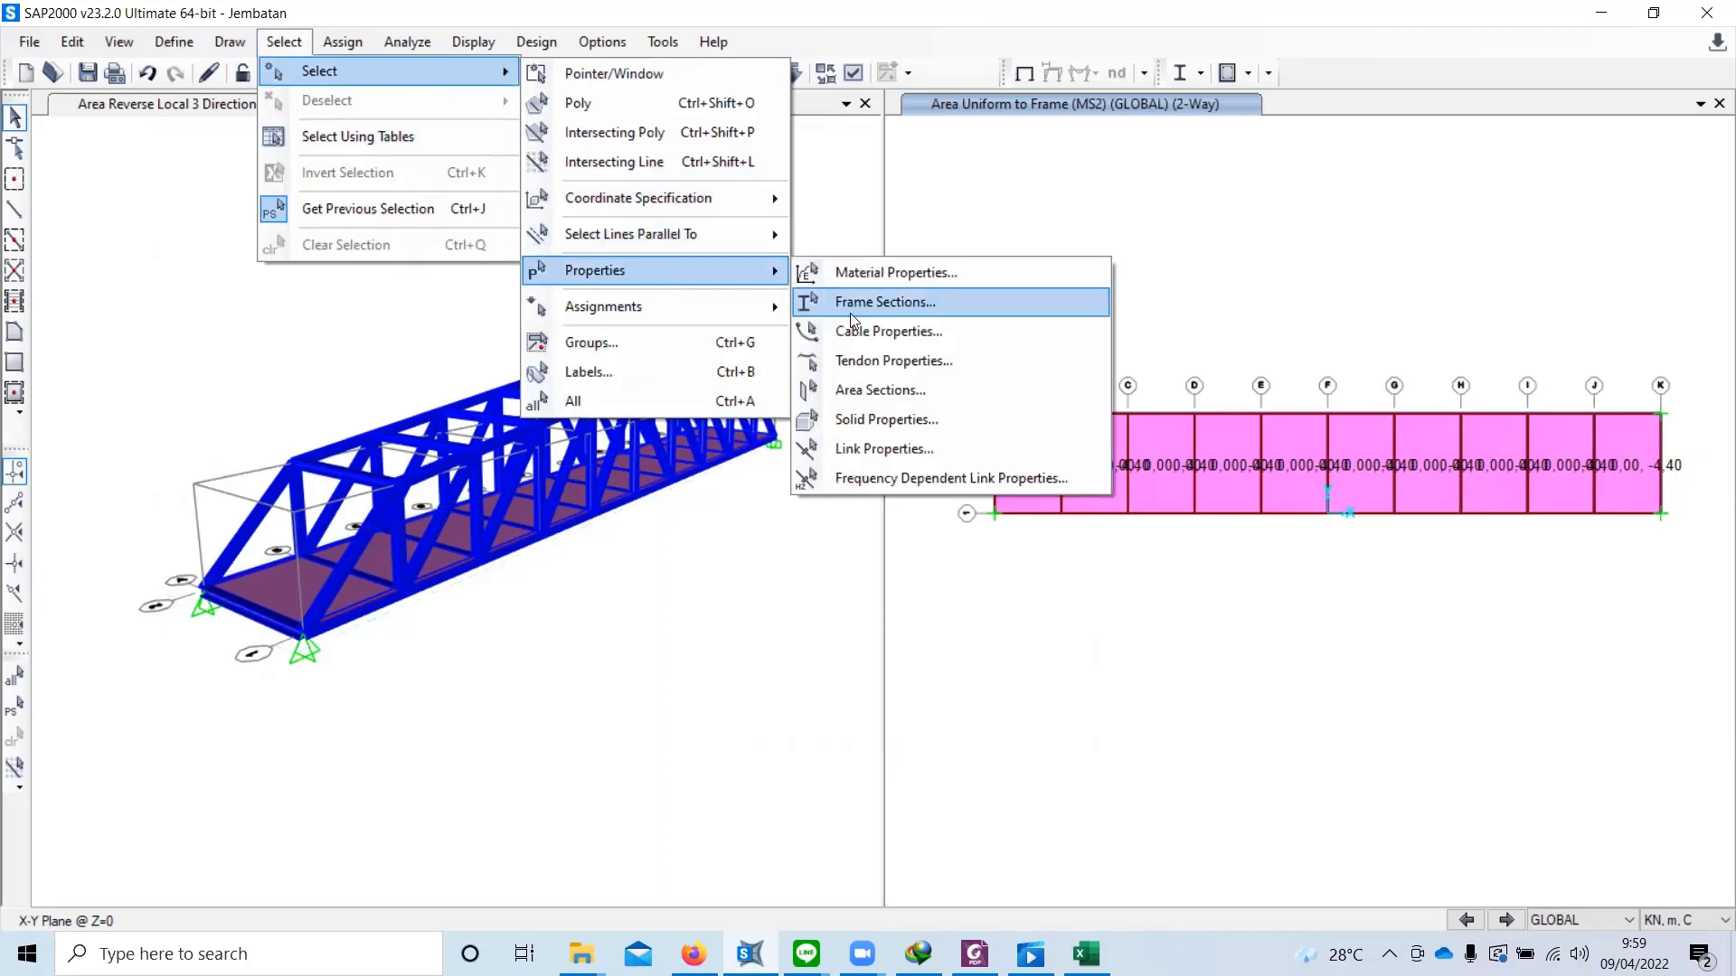
{"action": "left_click", "coordinate": [877, 390]}
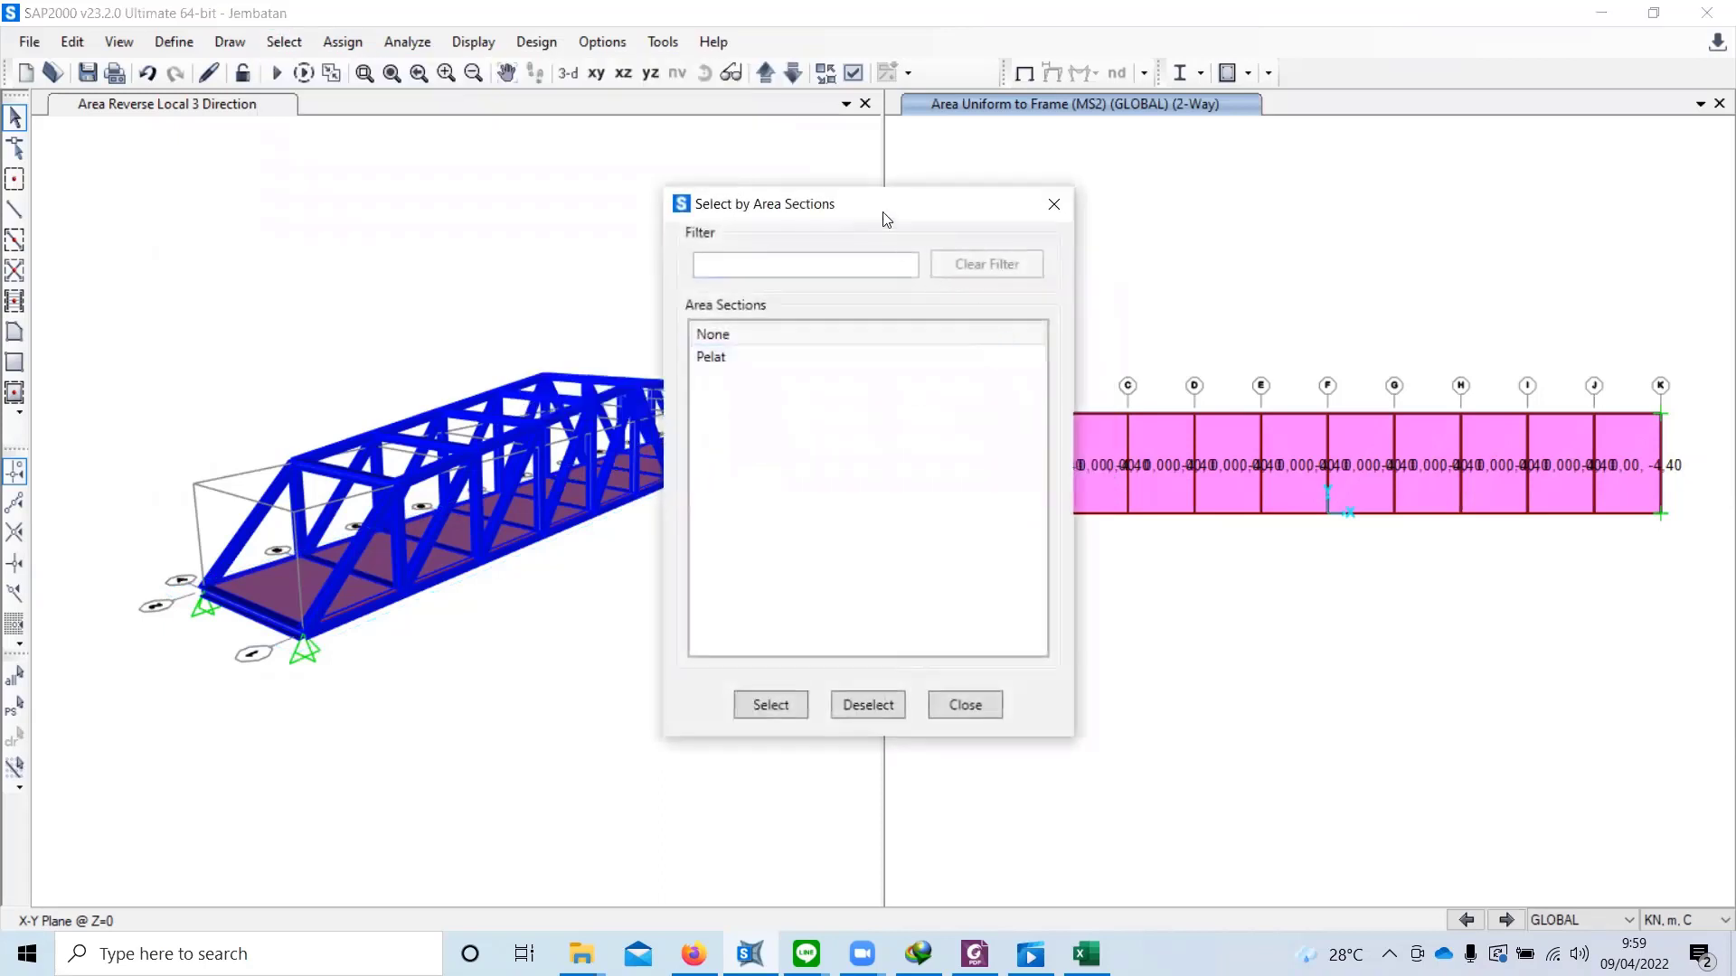
{"action": "left_click", "coordinate": [645, 331]}
{"action": "left_click", "coordinate": [680, 685]}
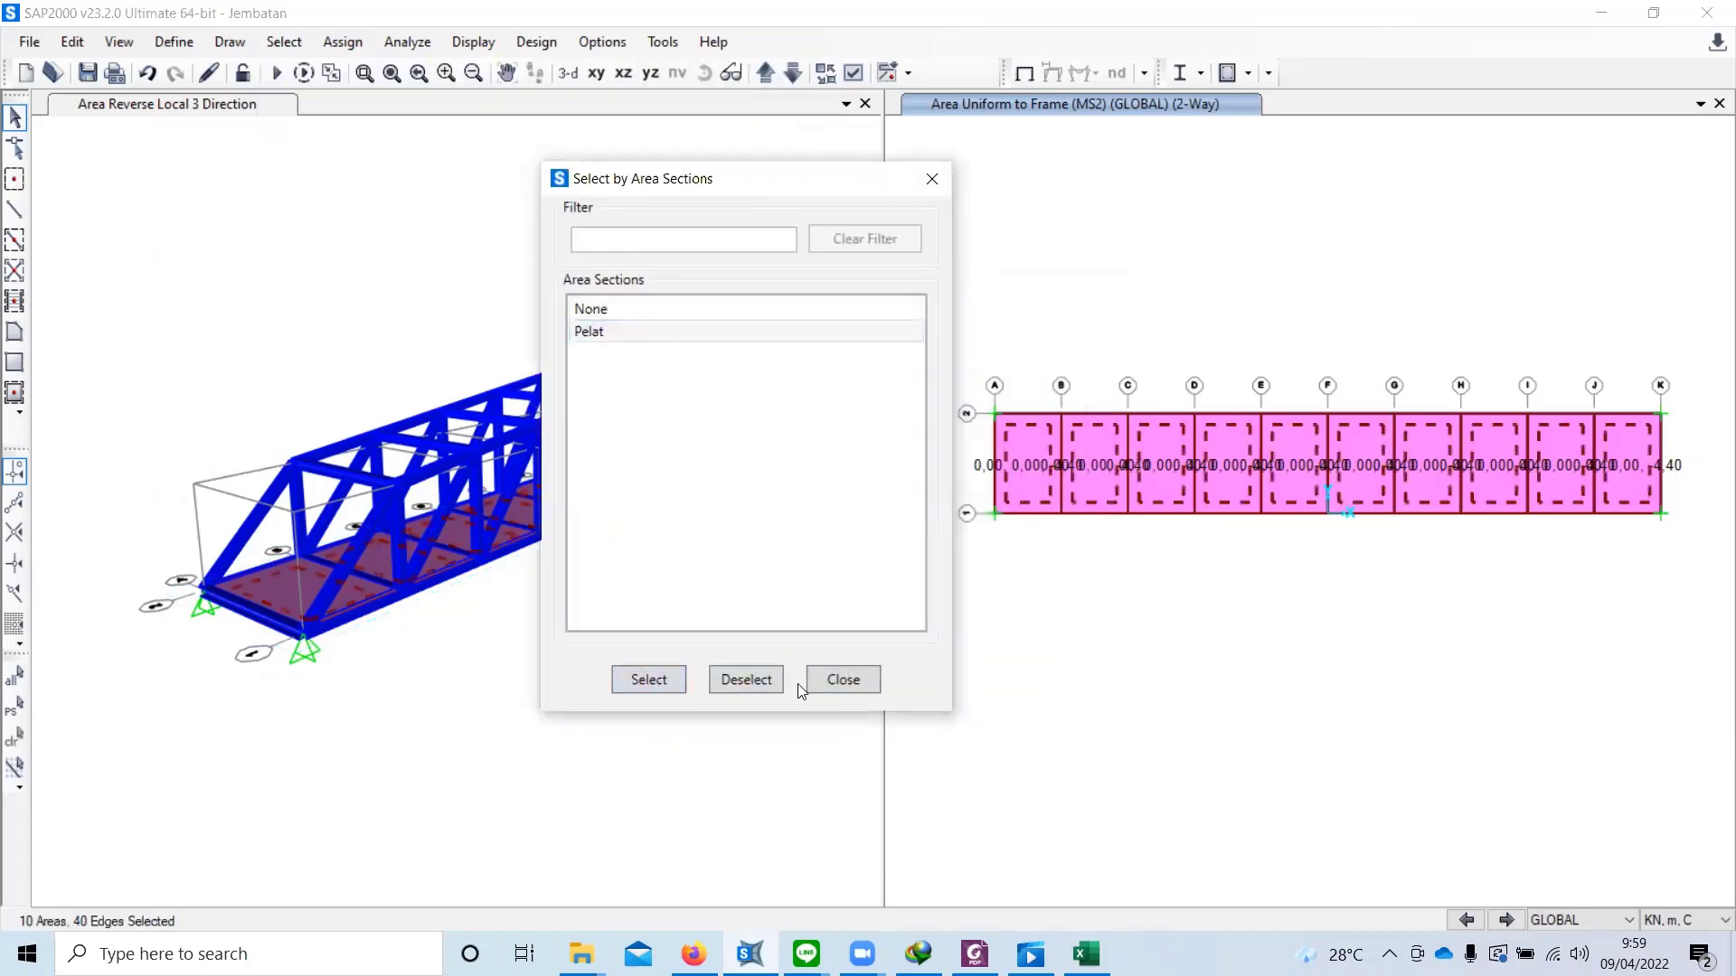
{"action": "left_click", "coordinate": [843, 680]}
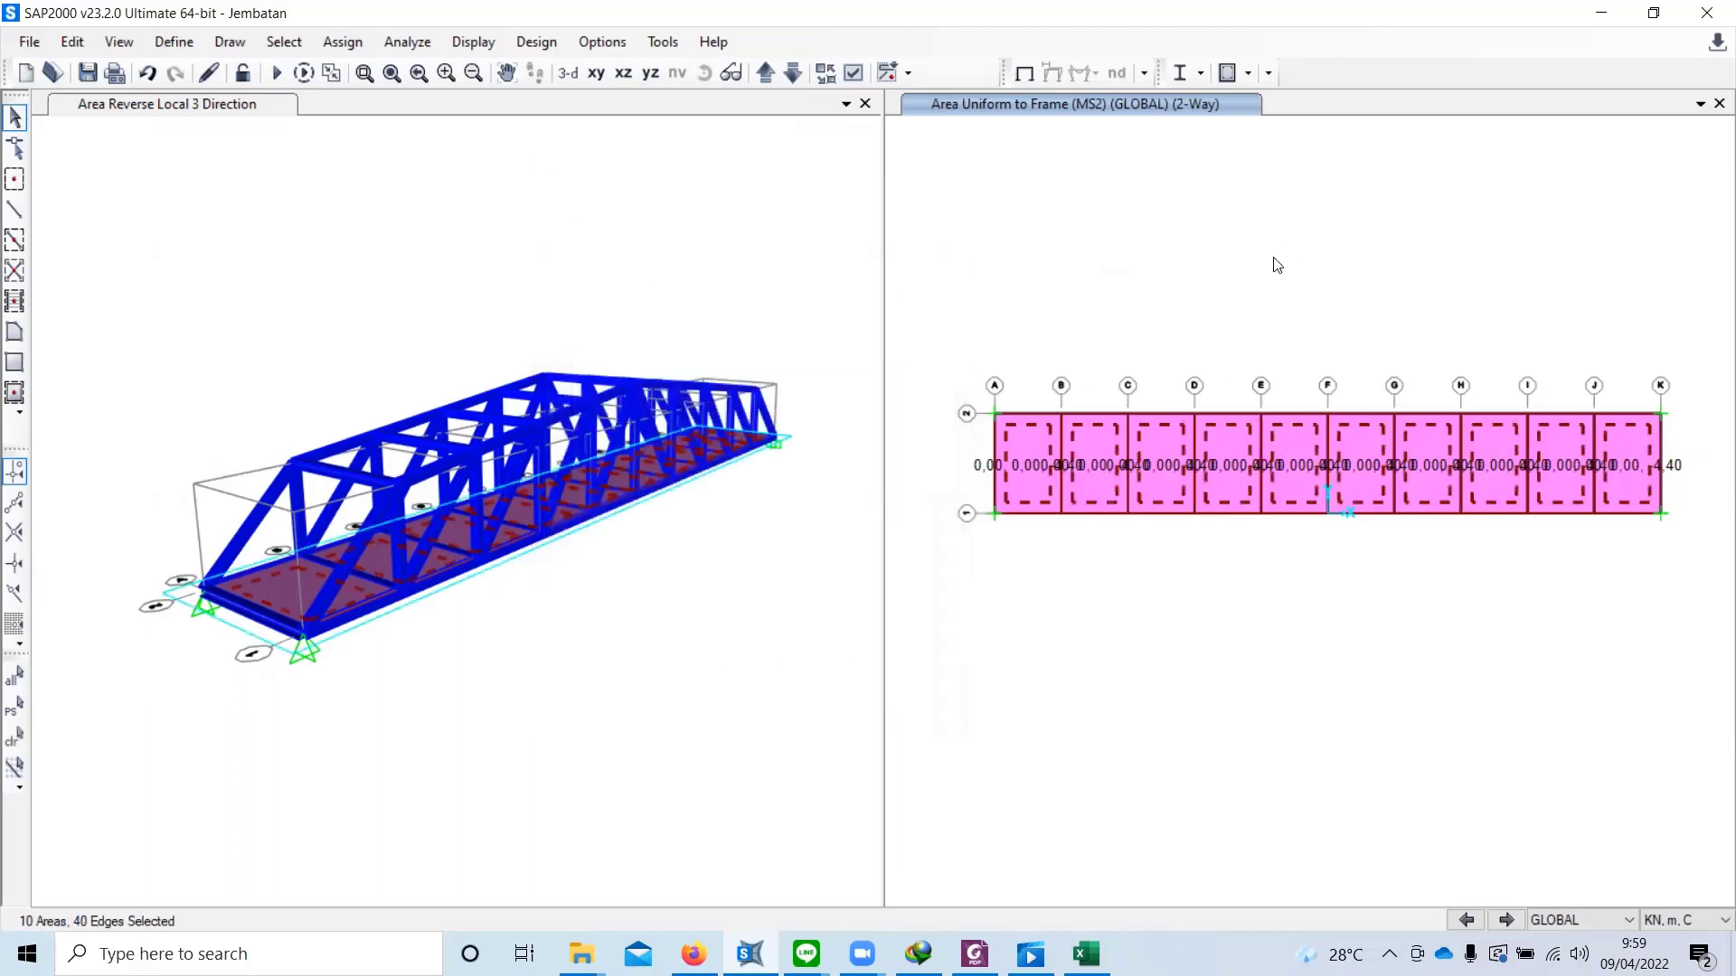
Step: Assign a two-way gravity uniform-to-frame load of 2,2 kN/m² to the deck plates for load pattern MA, replacing existing loads
{"action": "left_click", "coordinate": [343, 42]}
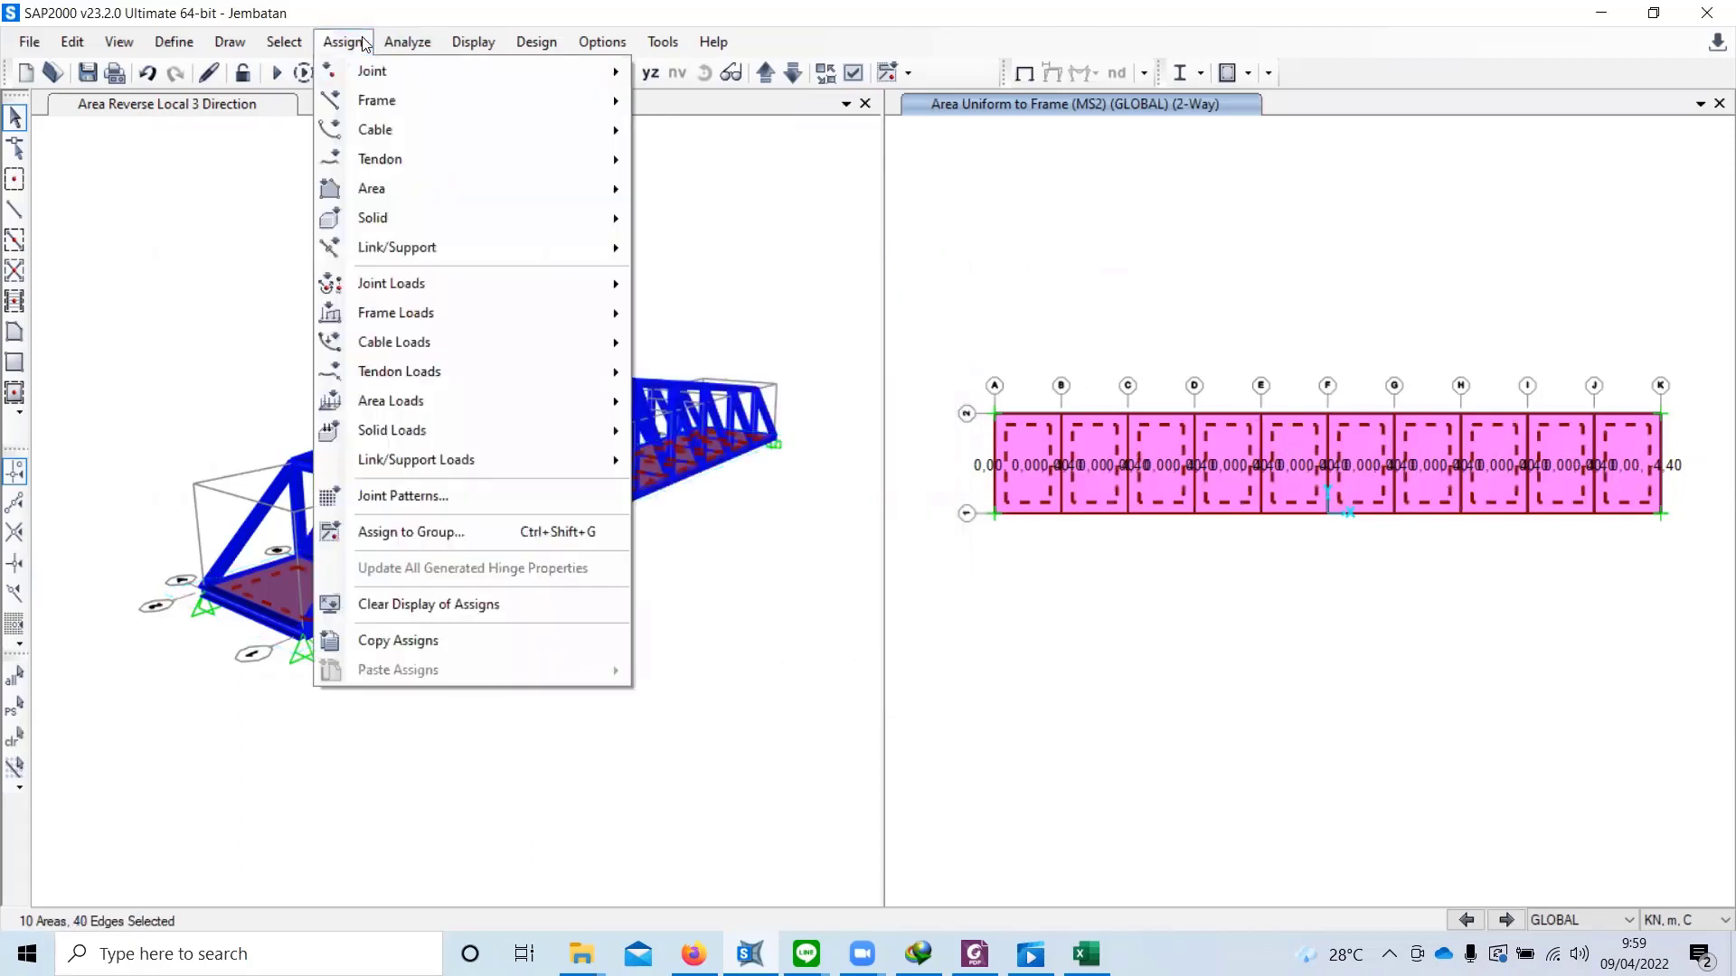
{"action": "mouse_move", "coordinate": [557, 398]}
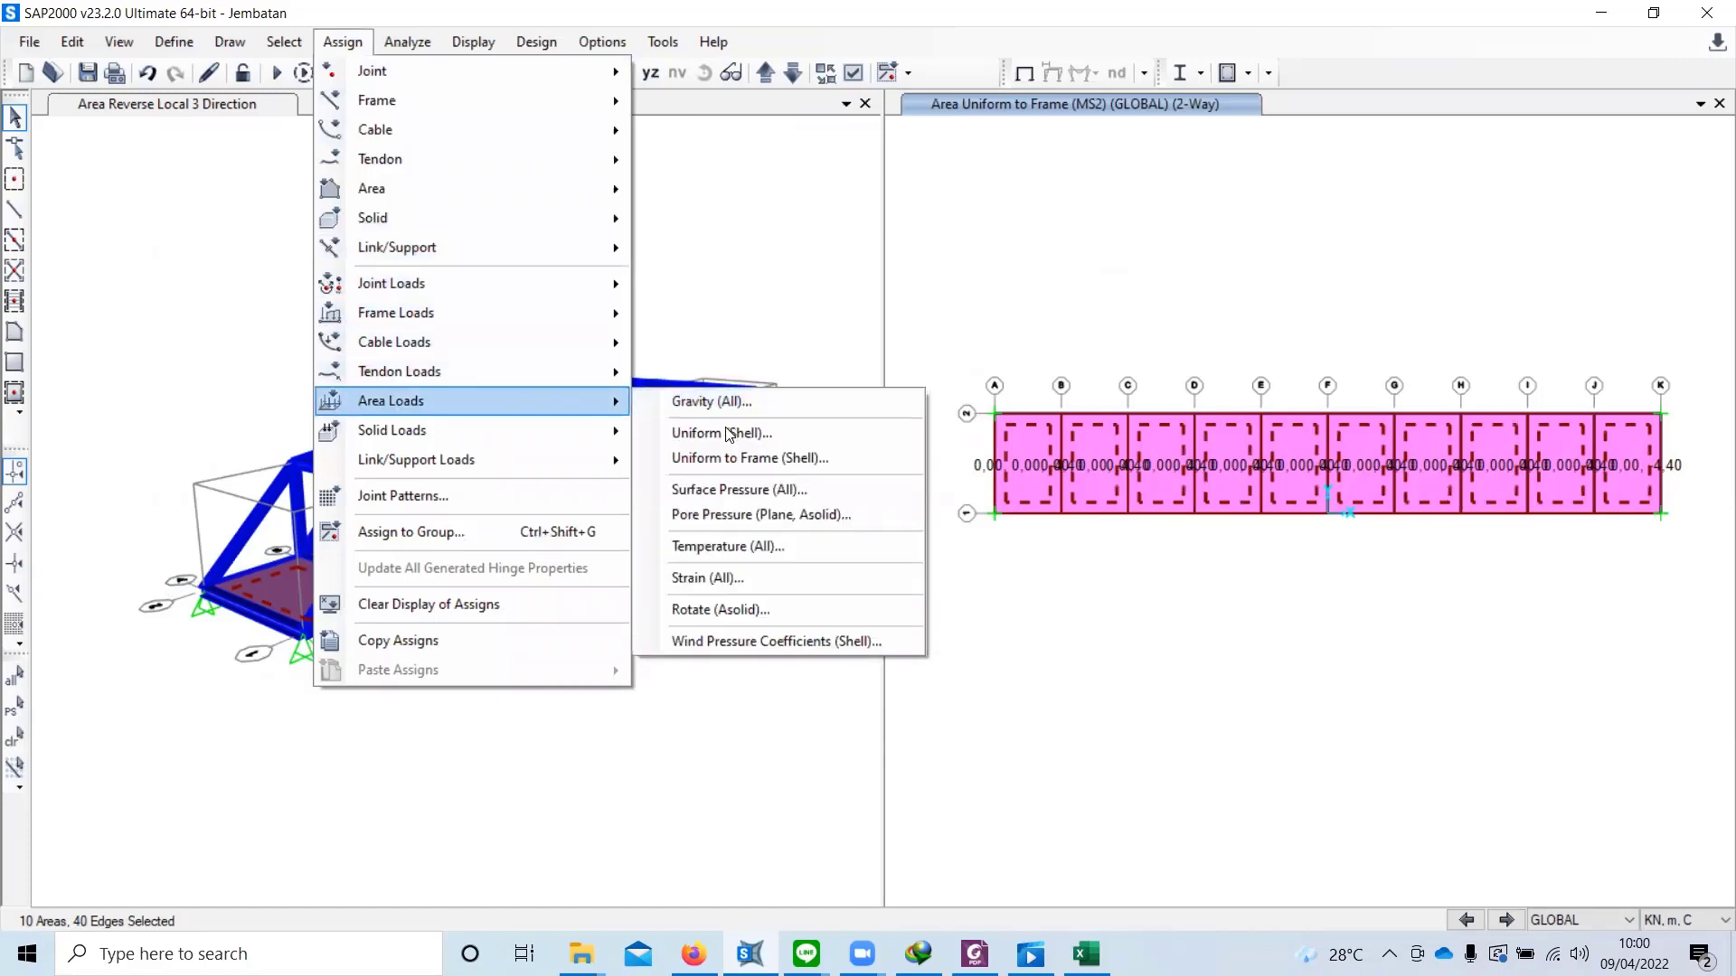
{"action": "left_click", "coordinate": [723, 459]}
{"action": "left_click_drag", "start_coordinate": [901, 241], "coordinate": [834, 227]}
{"action": "left_click", "coordinate": [824, 269]}
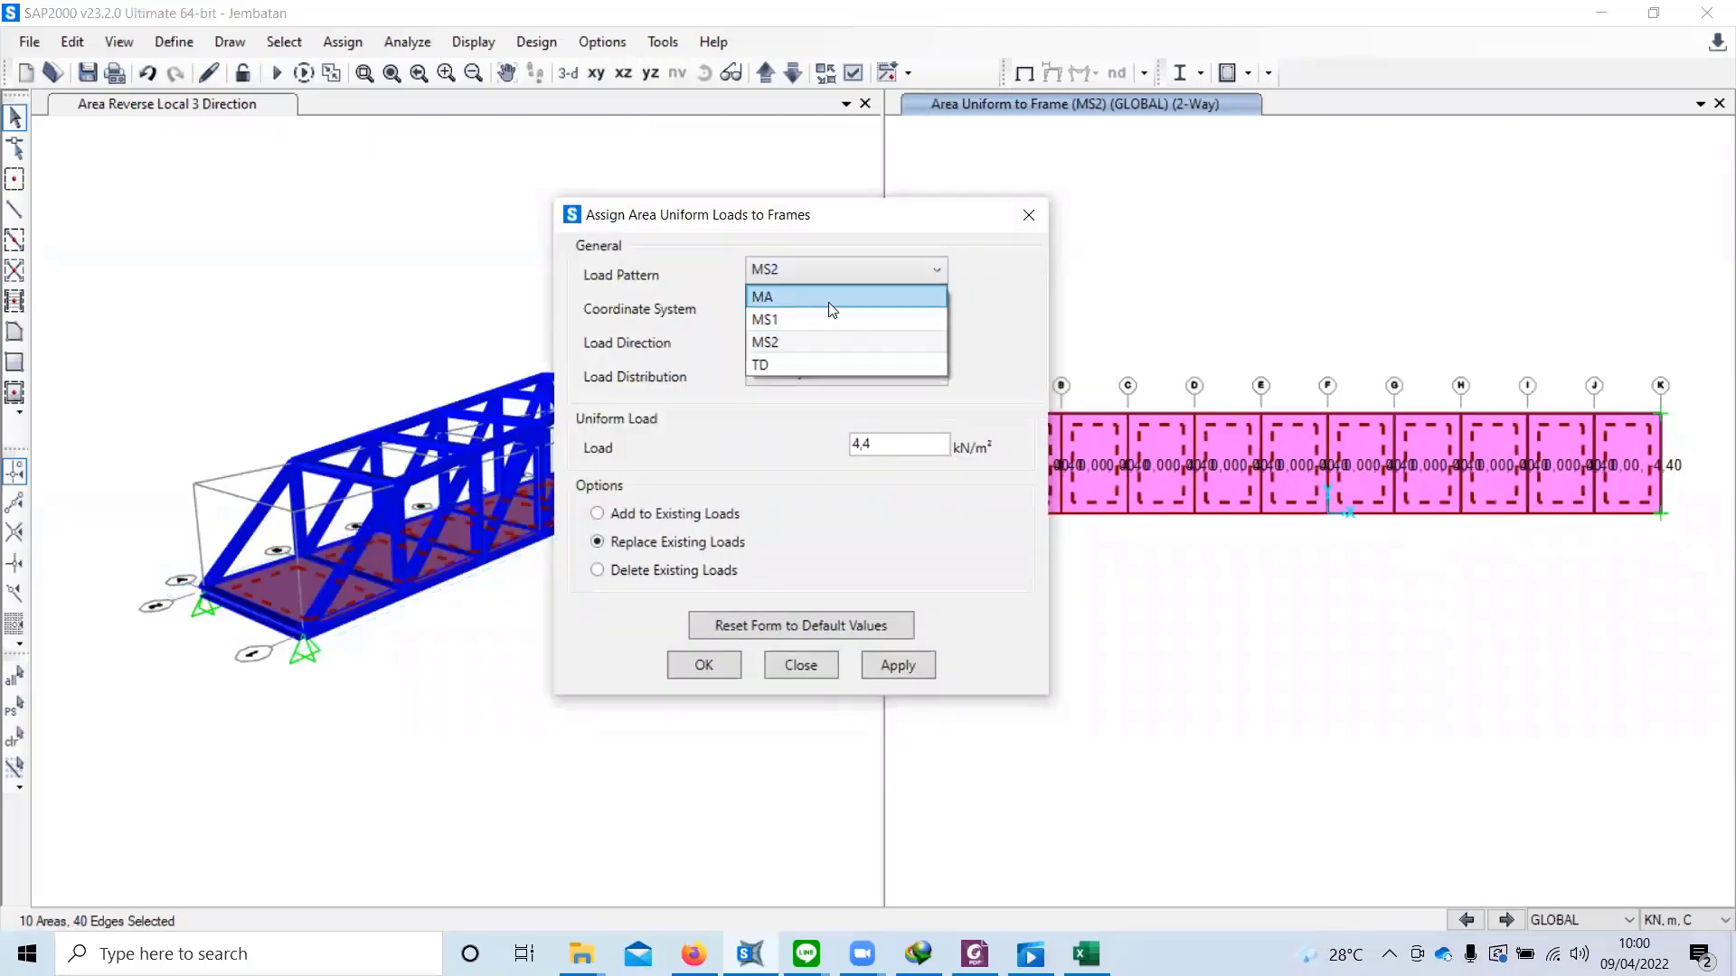
{"action": "left_click", "coordinate": [831, 304]}
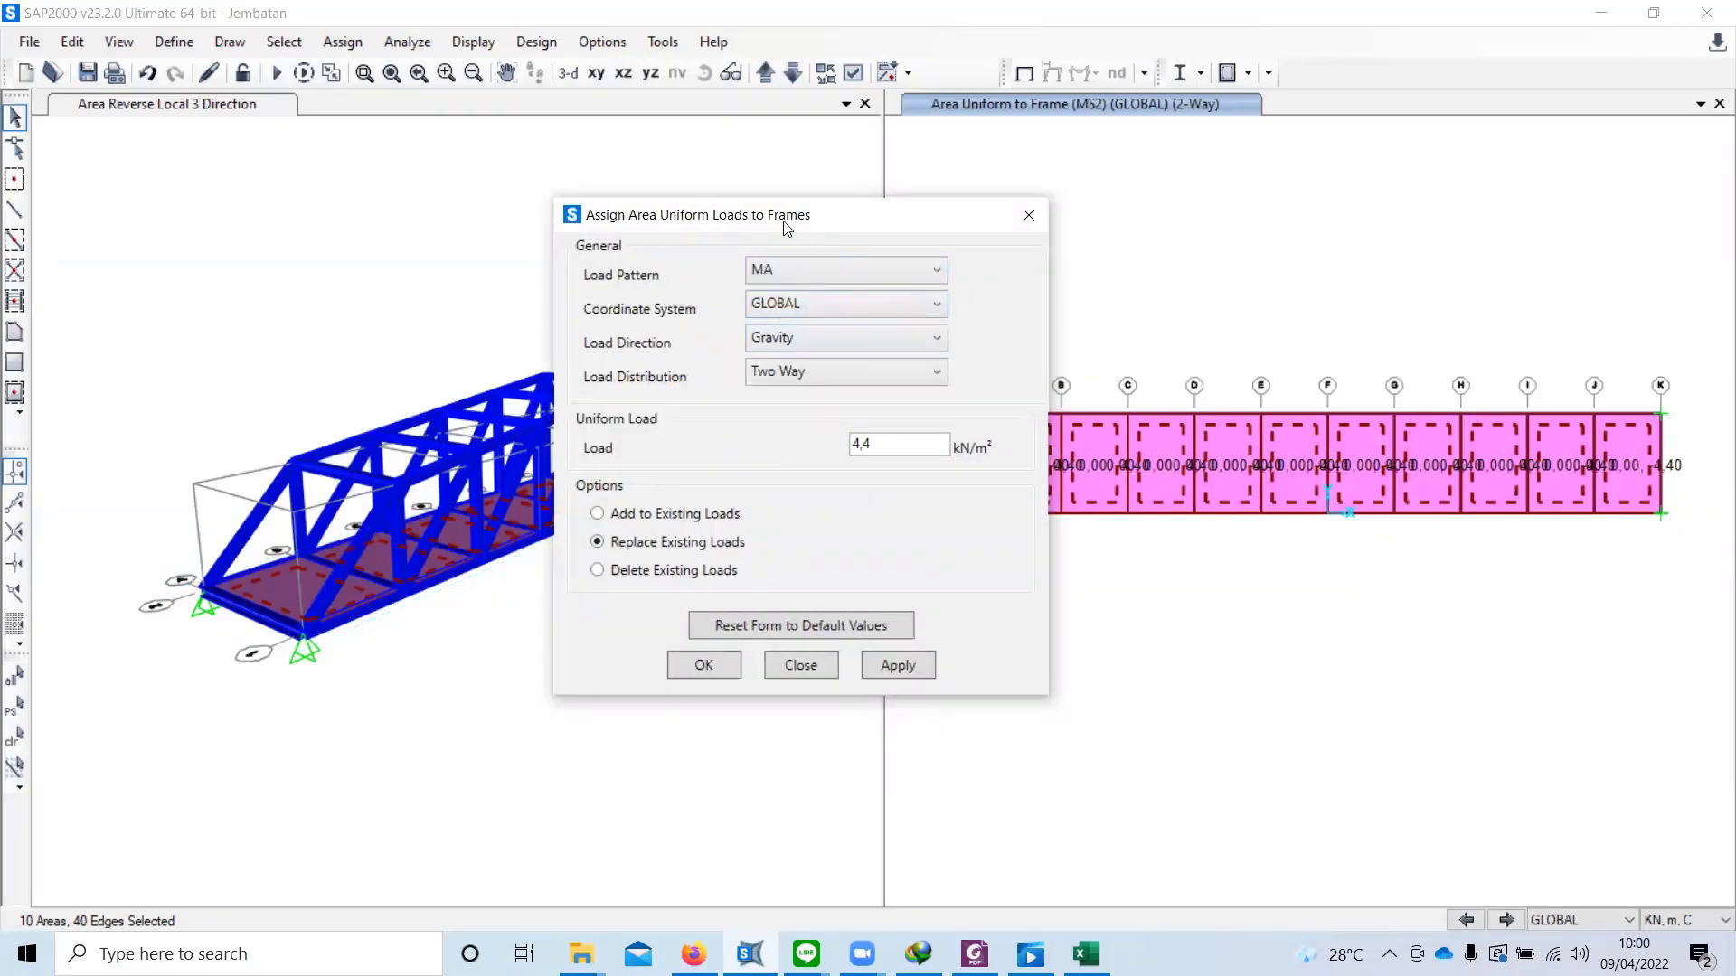
{"action": "left_click_drag", "start_coordinate": [808, 217], "coordinate": [528, 236]}
{"action": "left_click_drag", "start_coordinate": [611, 456], "coordinate": [531, 464]}
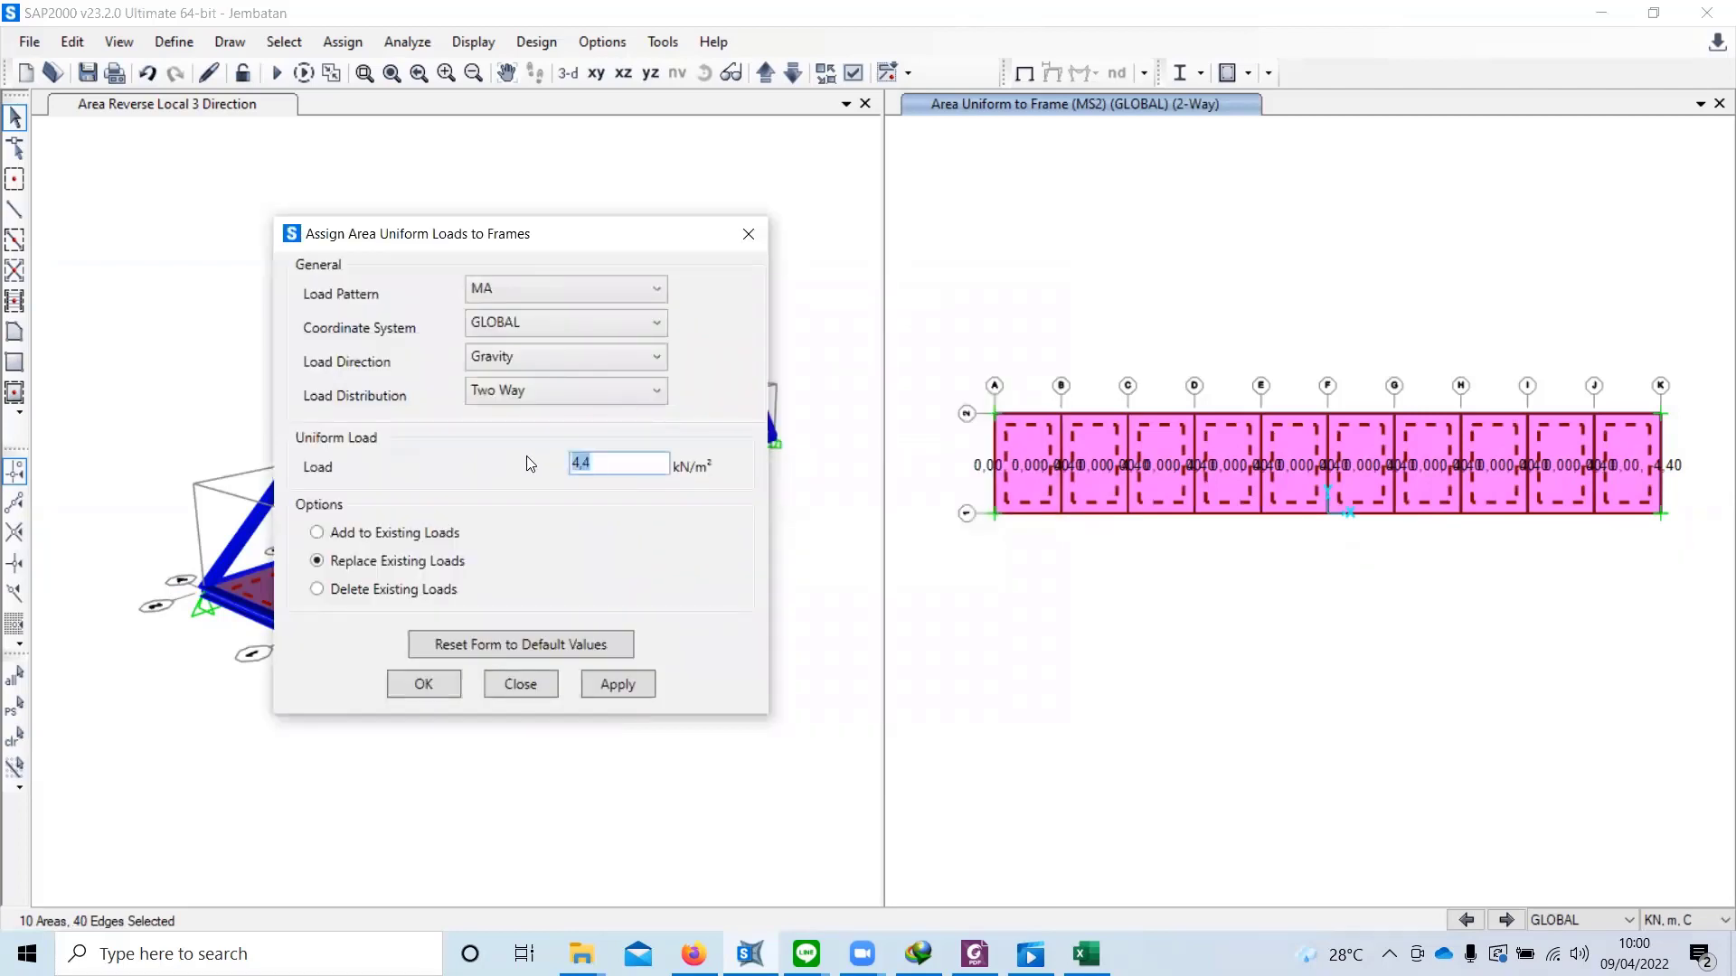
{"action": "type", "text": "2,2"}
{"action": "left_click", "coordinate": [619, 687]}
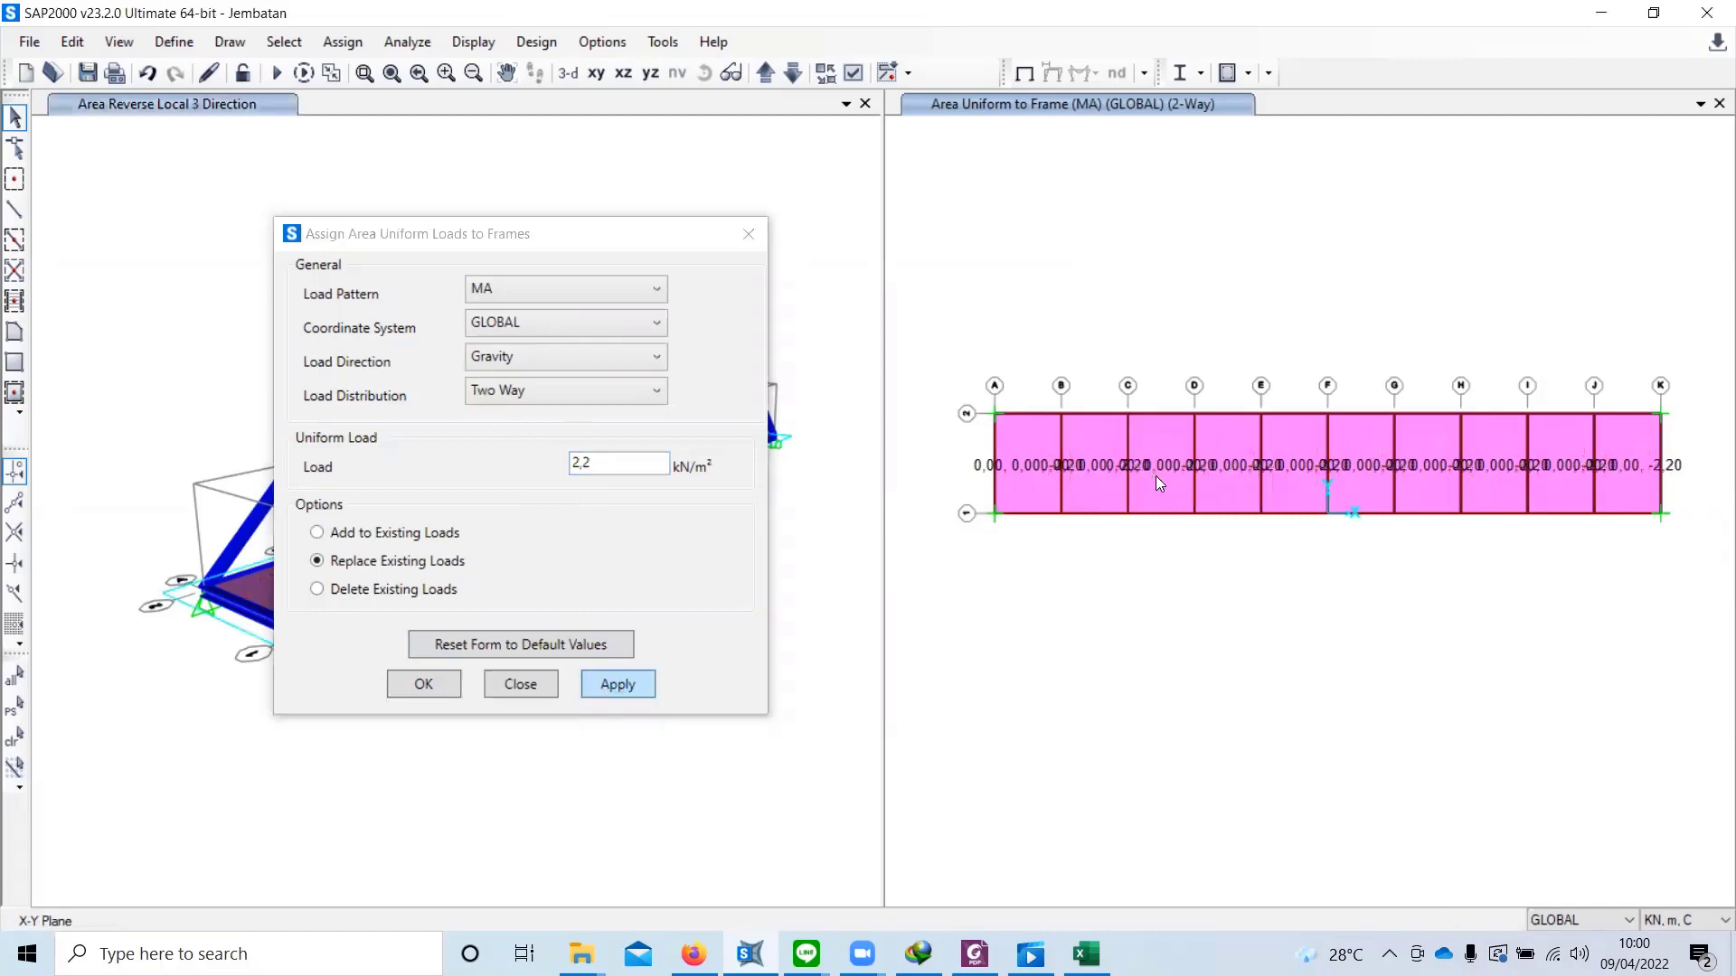
{"action": "scroll", "coordinate": [1152, 476], "scroll_direction": "up", "scroll_amount": 5}
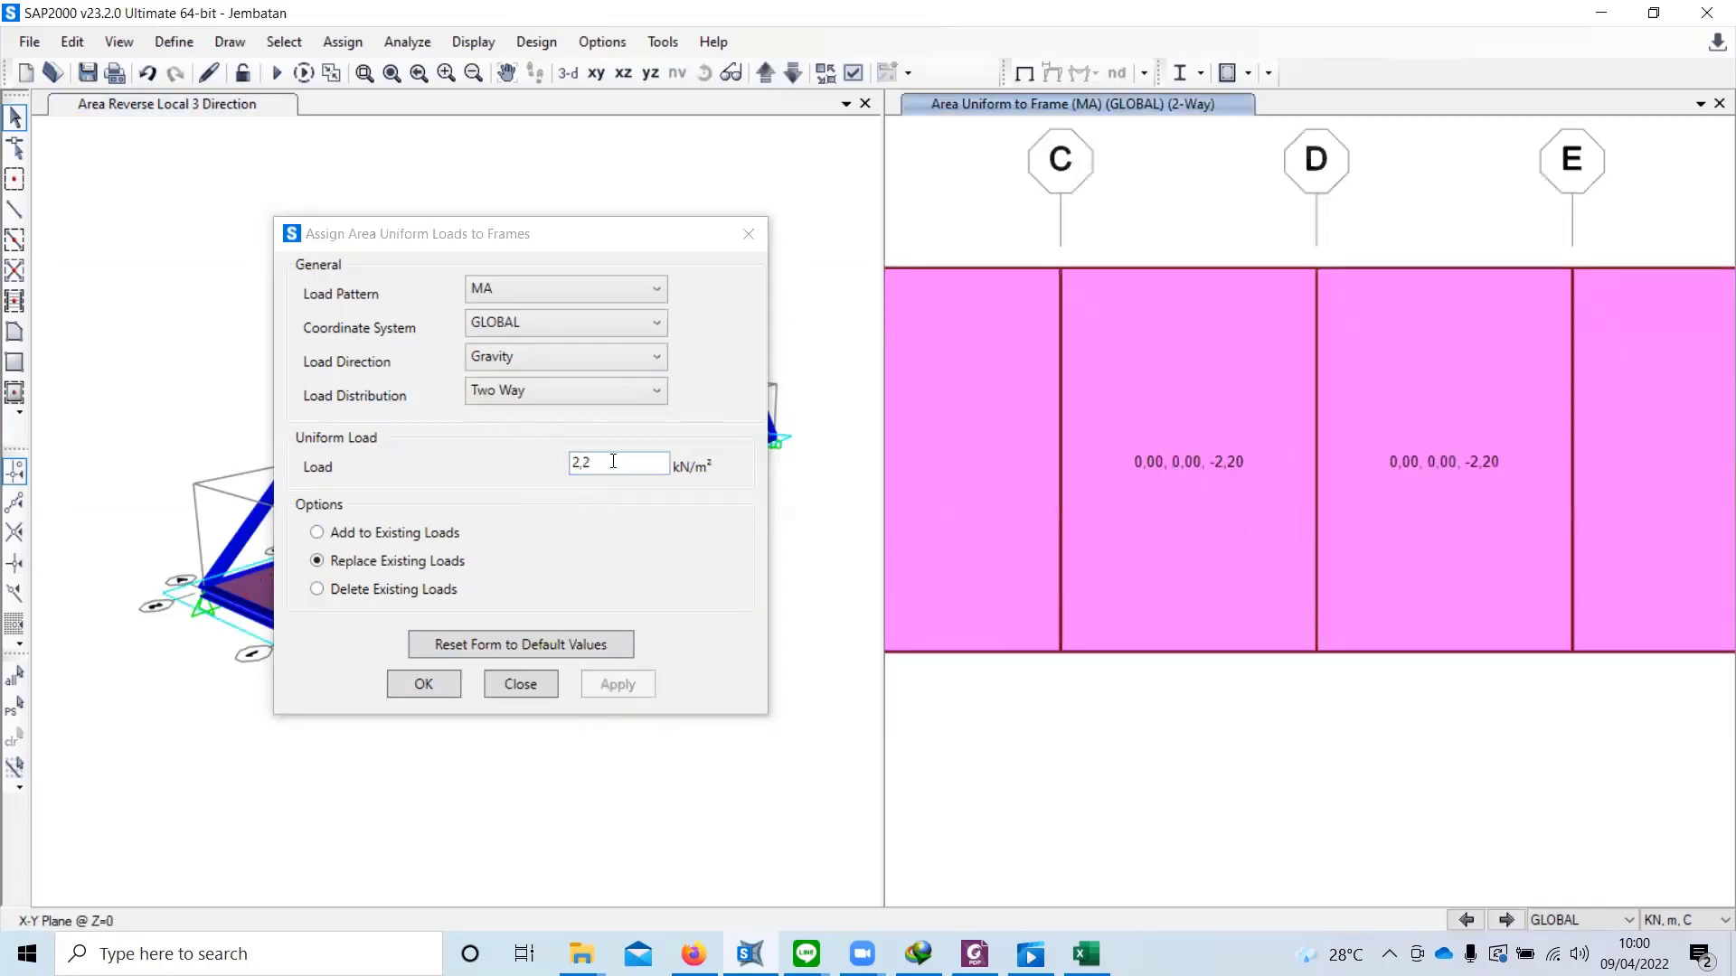
Step: Look up the rainwater (Genangan Air Hujan) load in the Excel workbook and set the MA load to 0,49 kN/m², added to existing loads
{"action": "left_click", "coordinate": [371, 442]}
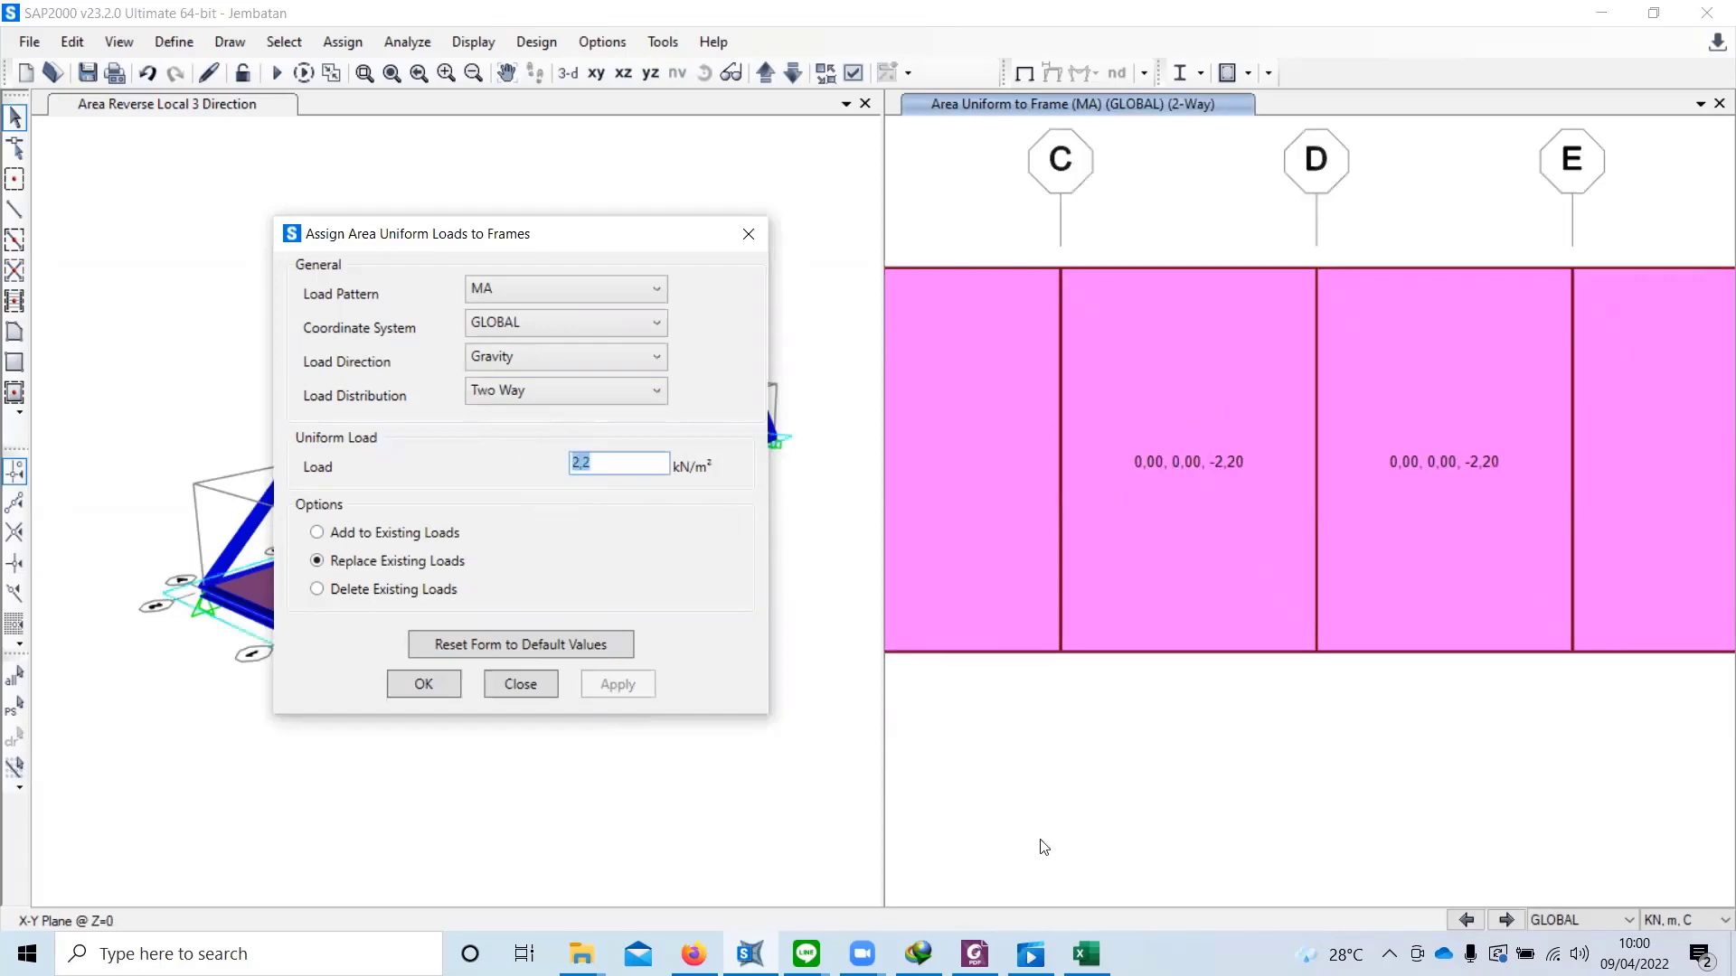
{"action": "left_click", "coordinate": [1086, 954]}
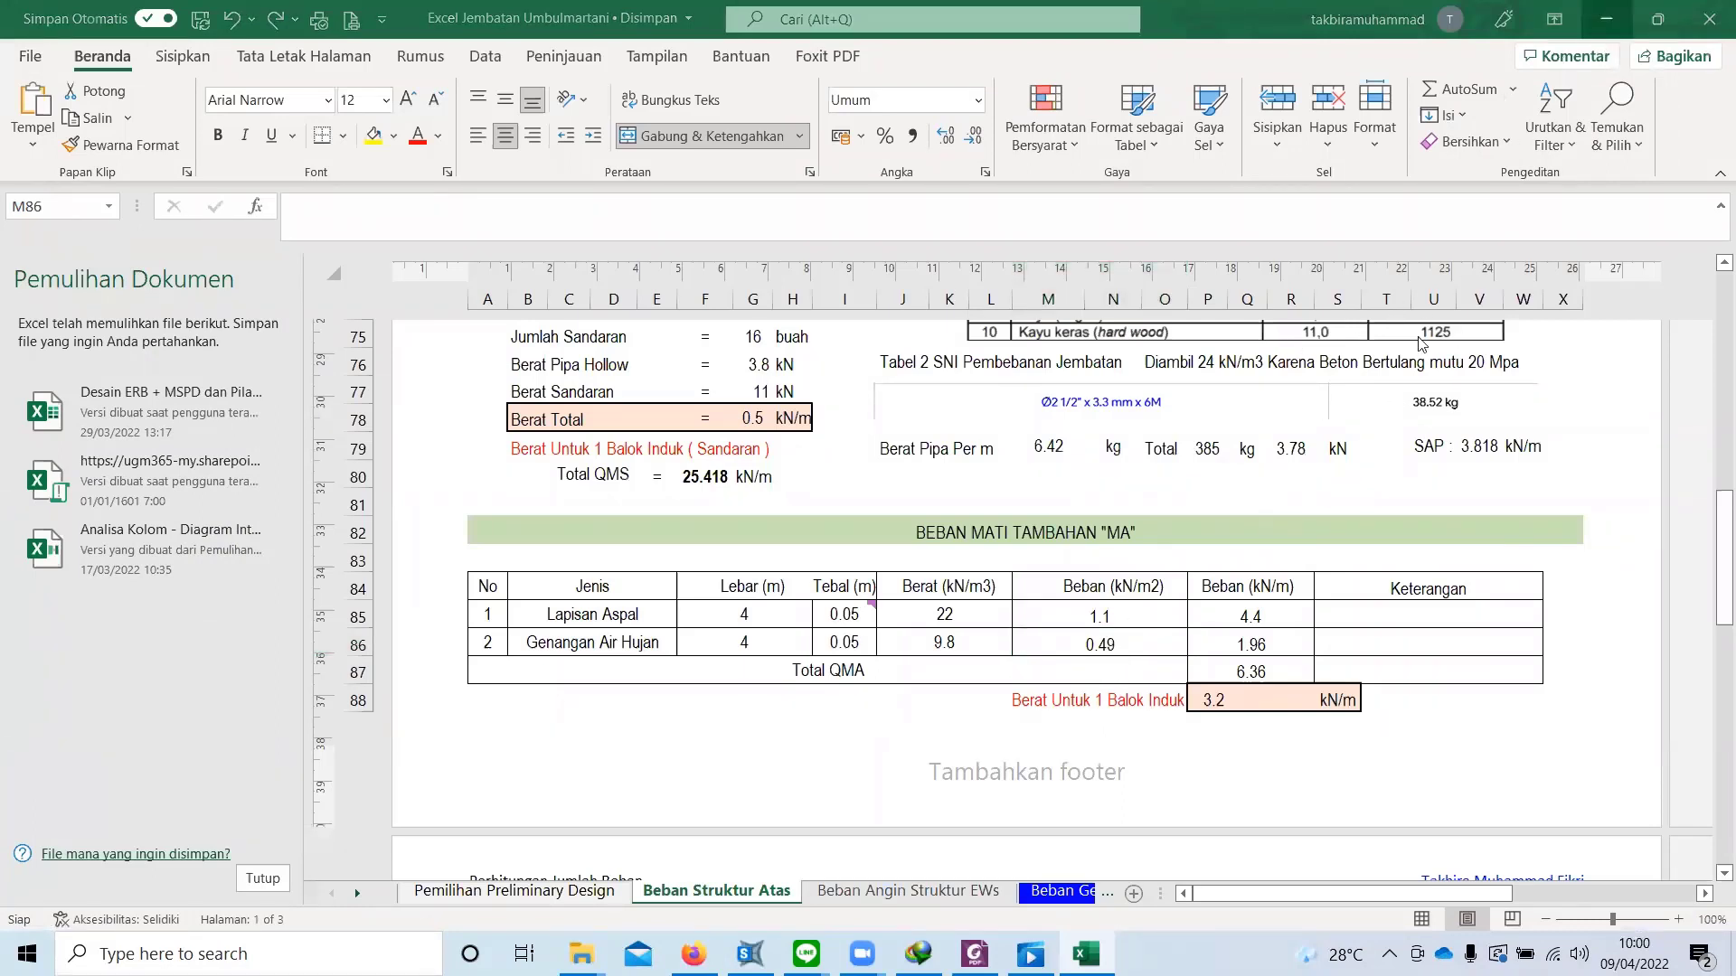
{"action": "left_click", "coordinate": [1607, 18]}
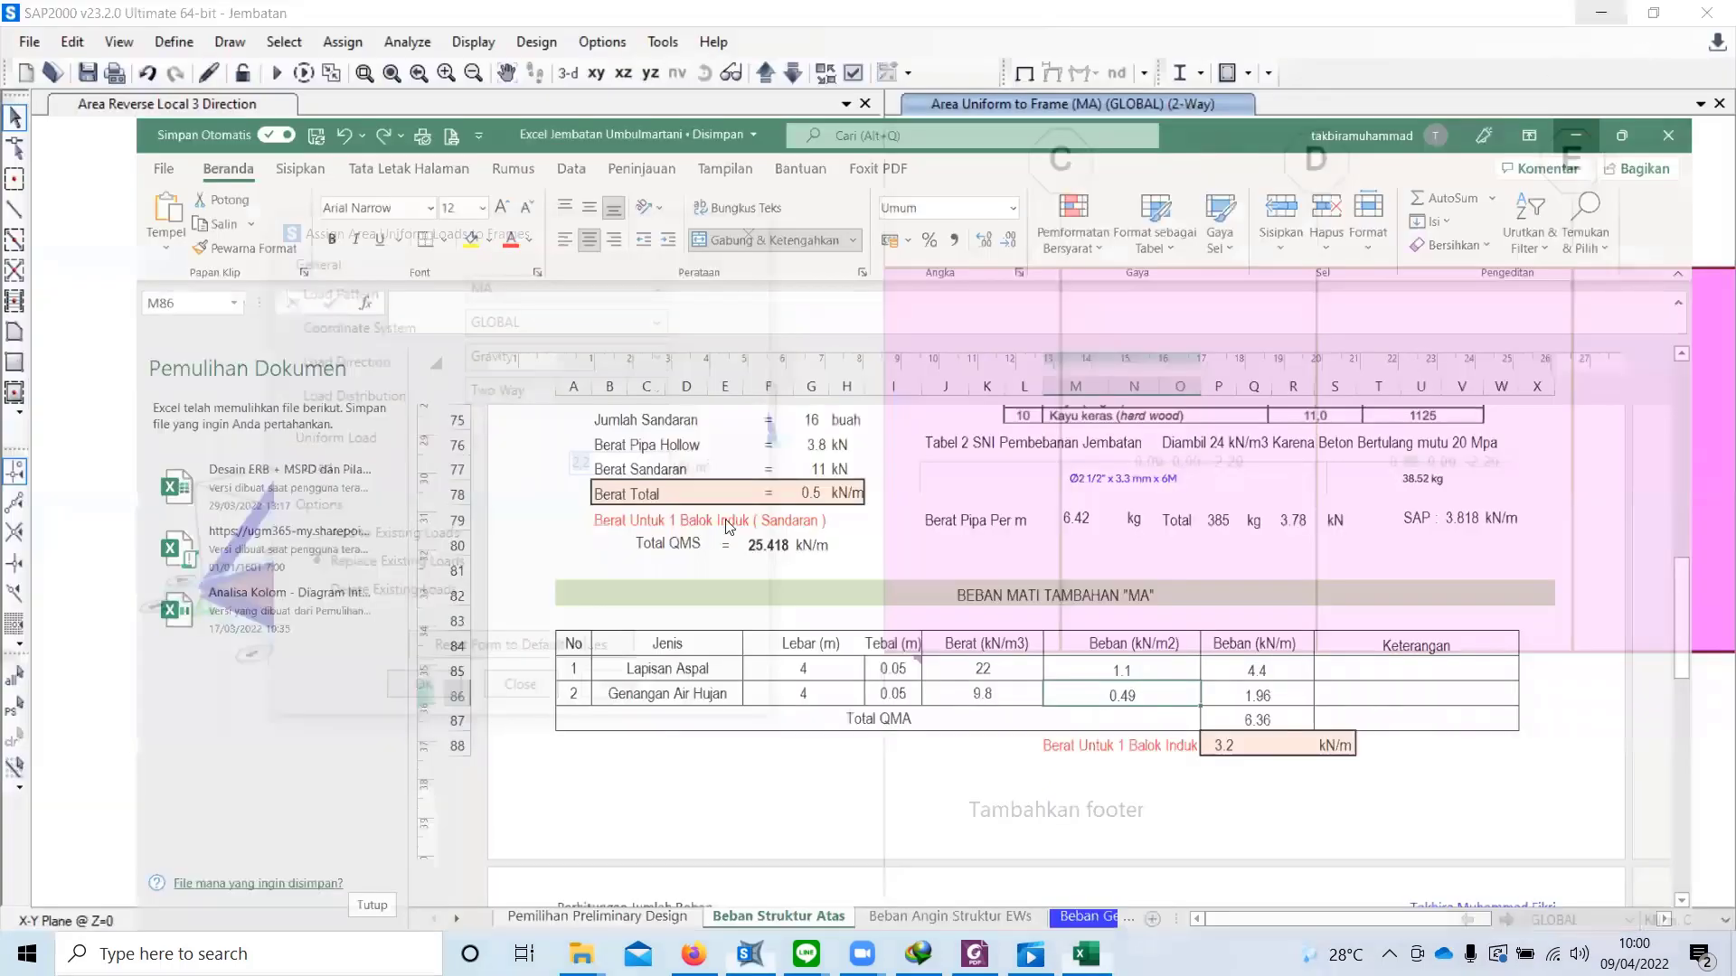
{"action": "type", "text": "0,49"}
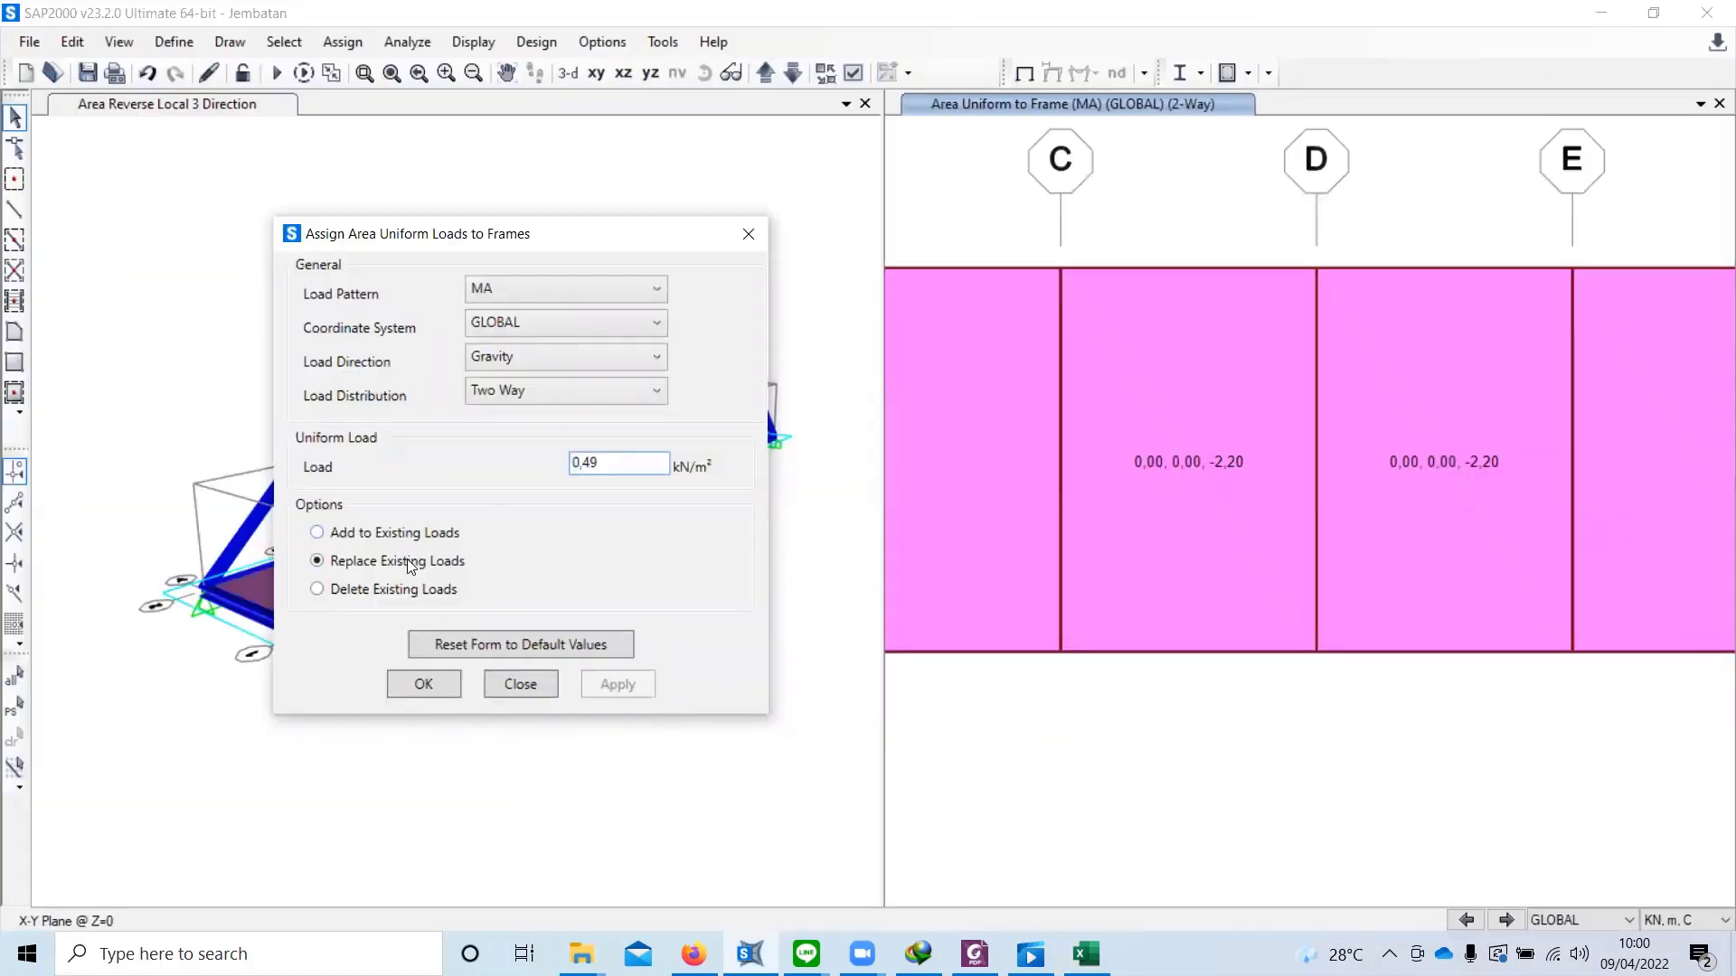
{"action": "left_click", "coordinate": [342, 538]}
{"action": "scroll", "coordinate": [1035, 400], "scroll_direction": "down", "scroll_amount": 3}
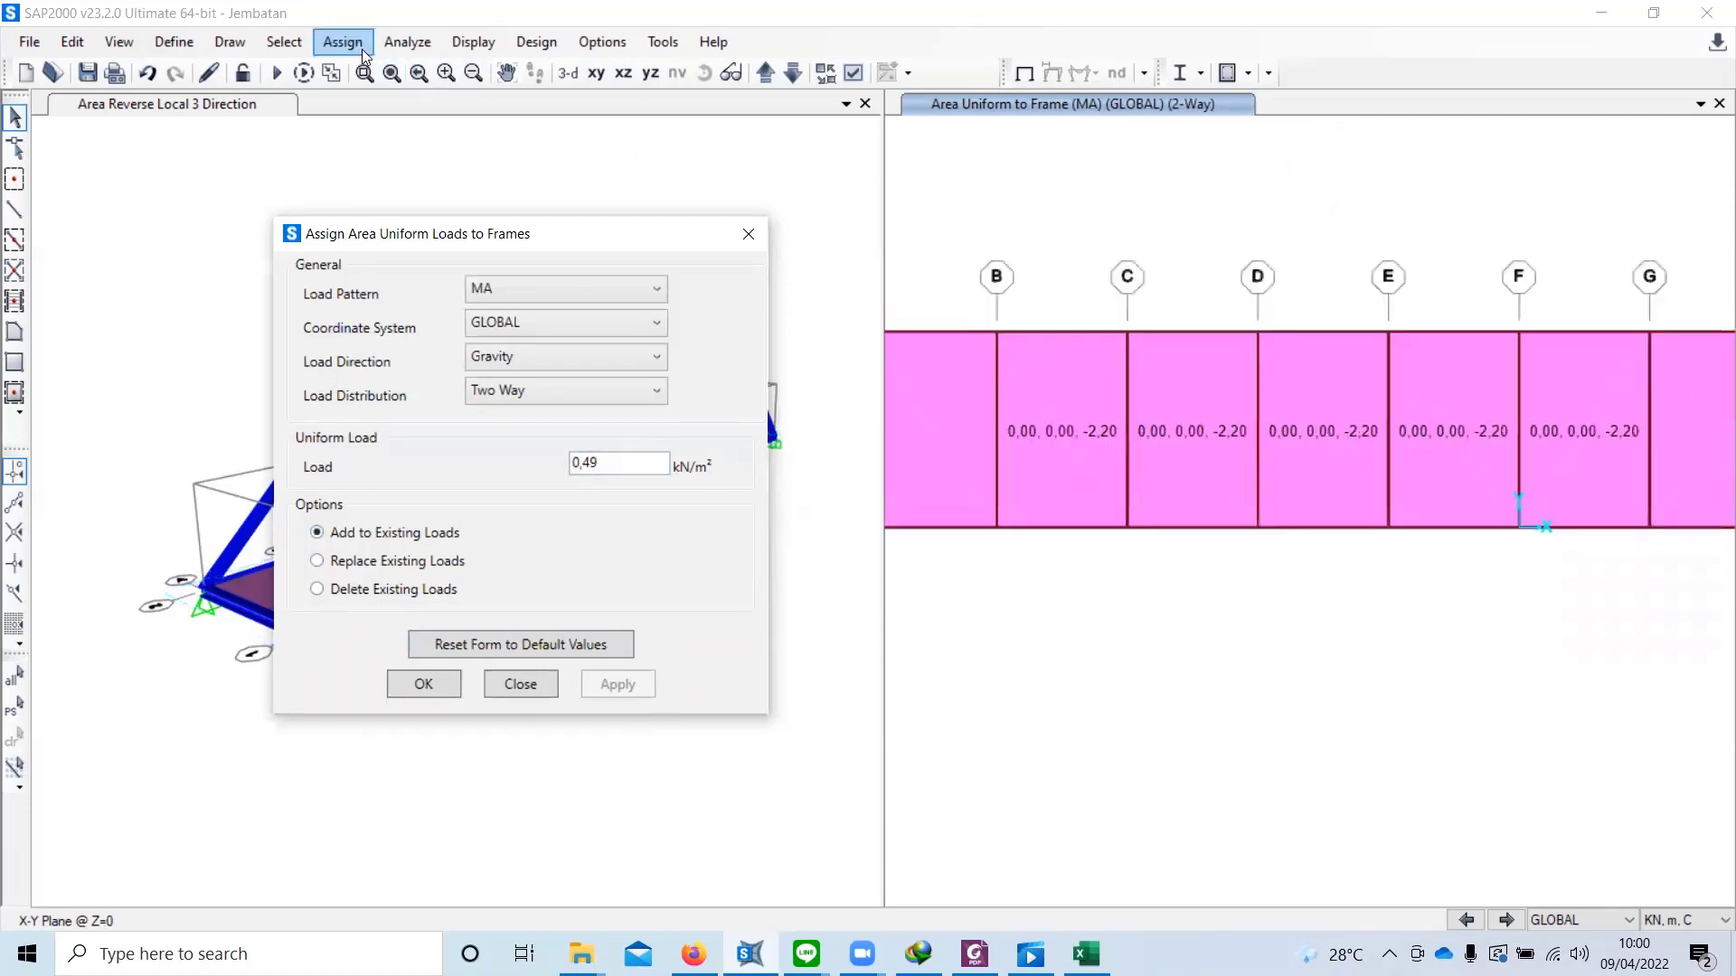
Step: Reselect the deck plates by area section Pelat while keeping the load assignment dialog open
{"action": "left_click", "coordinate": [308, 50]}
{"action": "left_click", "coordinate": [268, 45]}
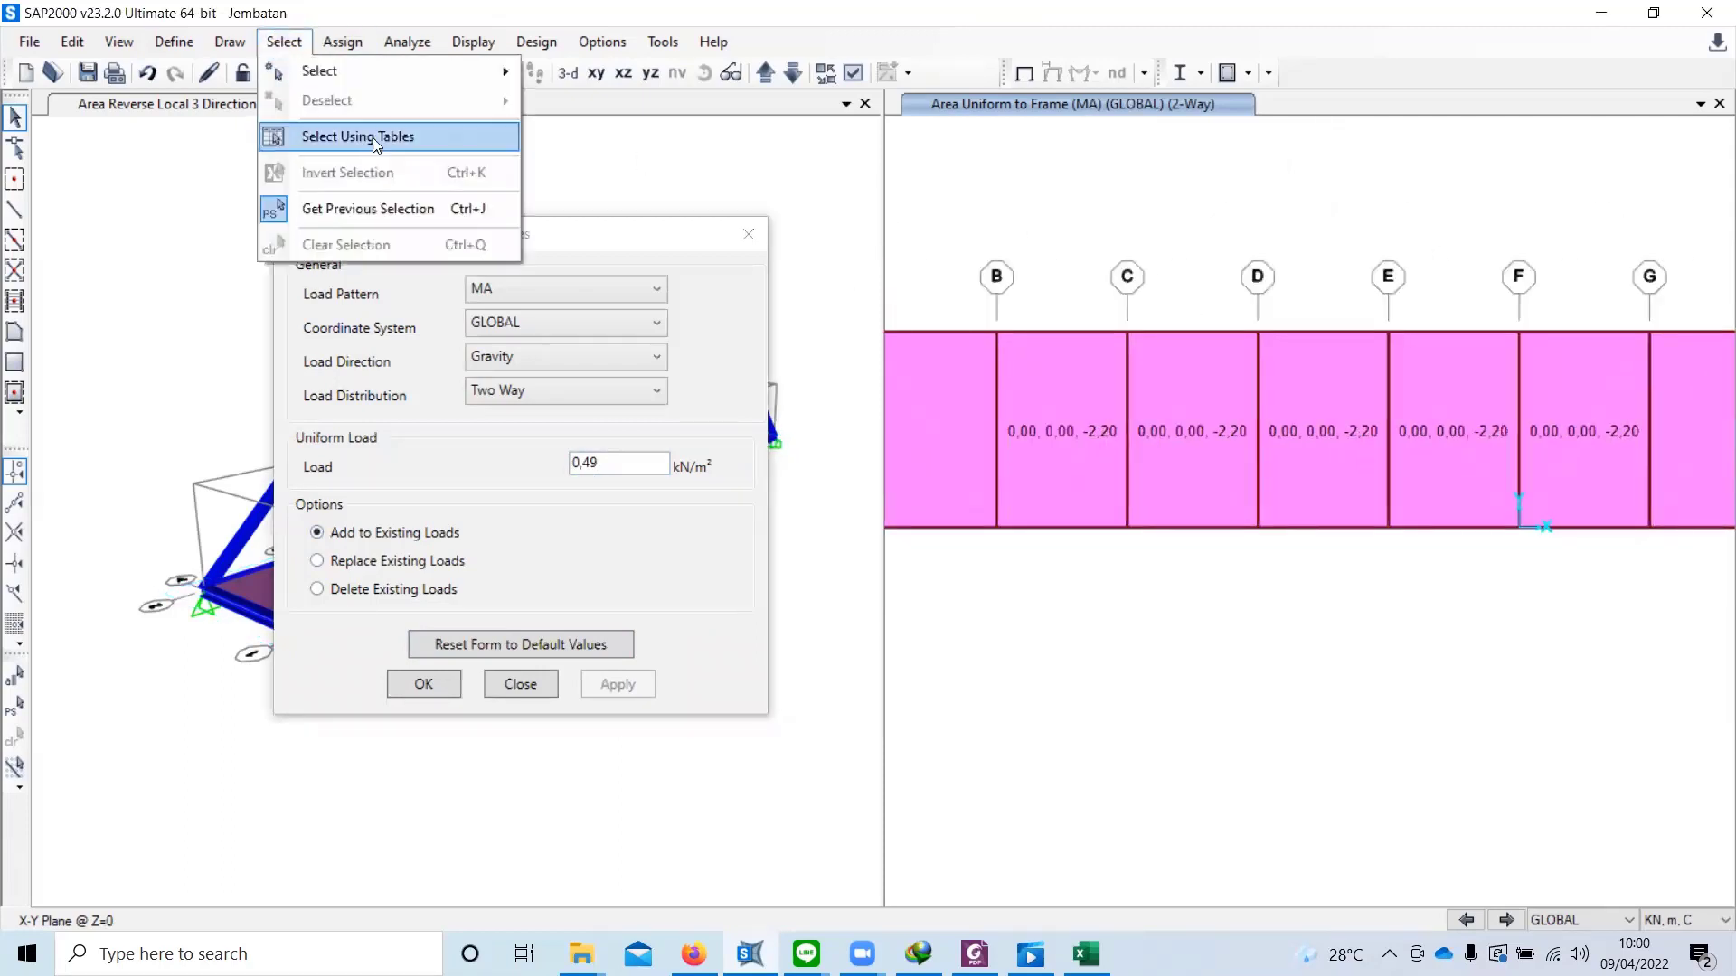
{"action": "mouse_move", "coordinate": [367, 78]}
{"action": "mouse_move", "coordinate": [651, 271]}
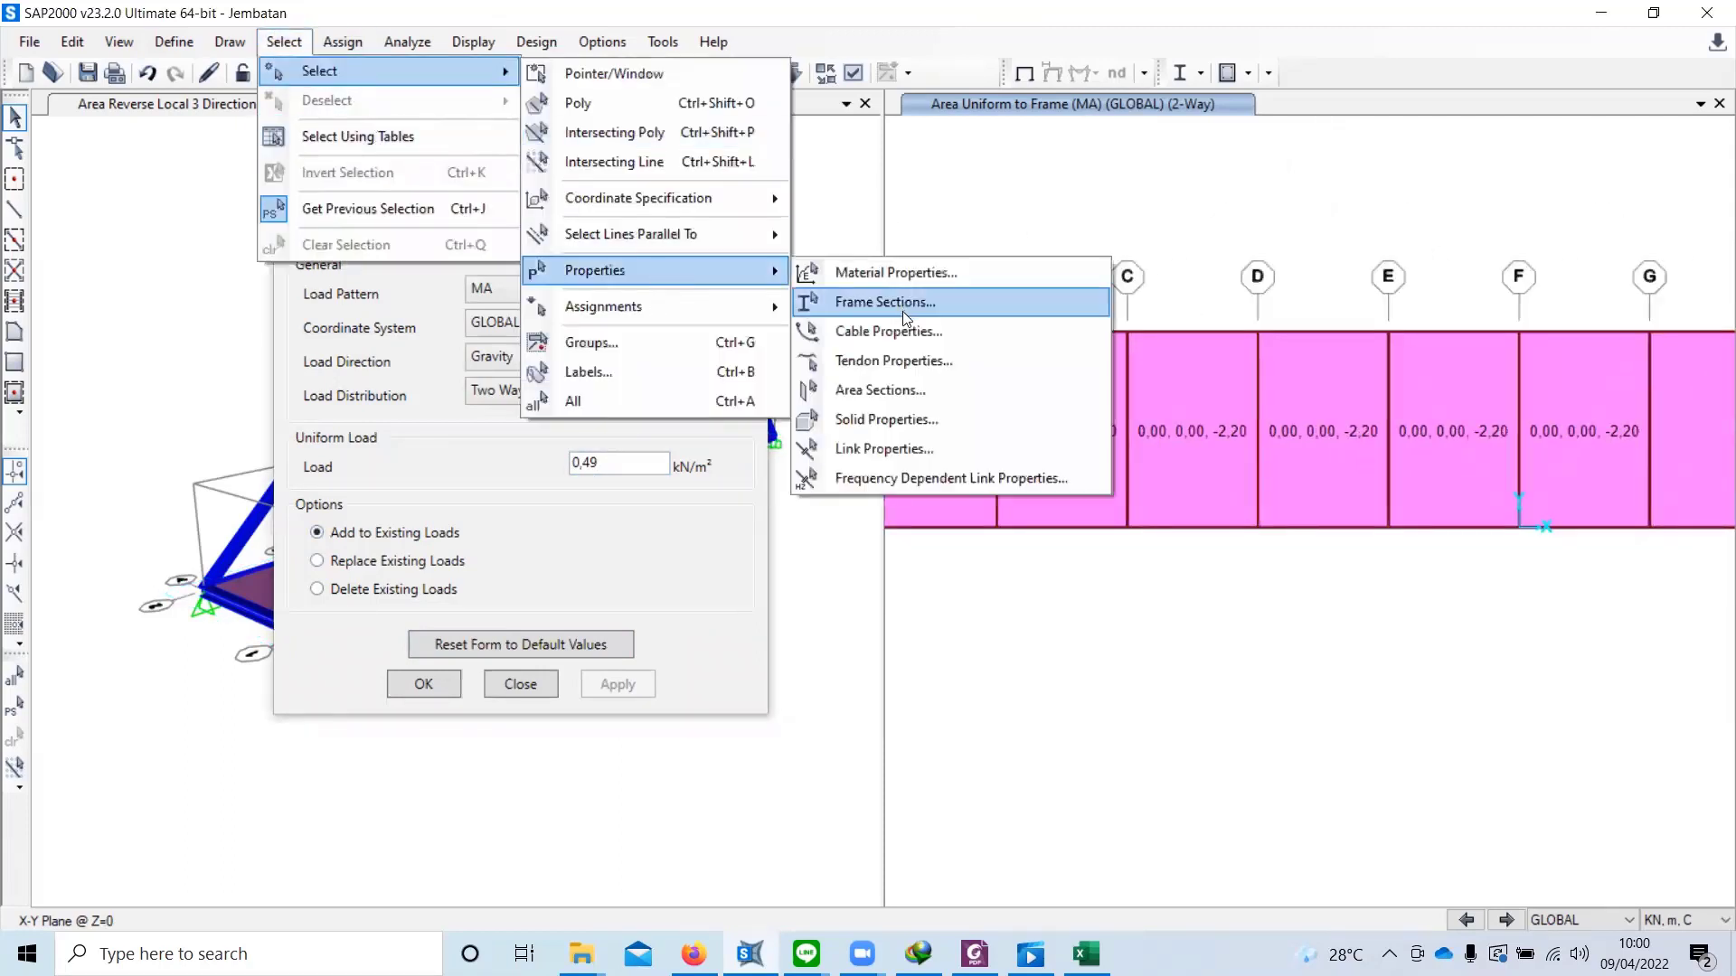
{"action": "left_click", "coordinate": [909, 392]}
{"action": "left_click", "coordinate": [799, 358]}
{"action": "left_click", "coordinate": [793, 707]}
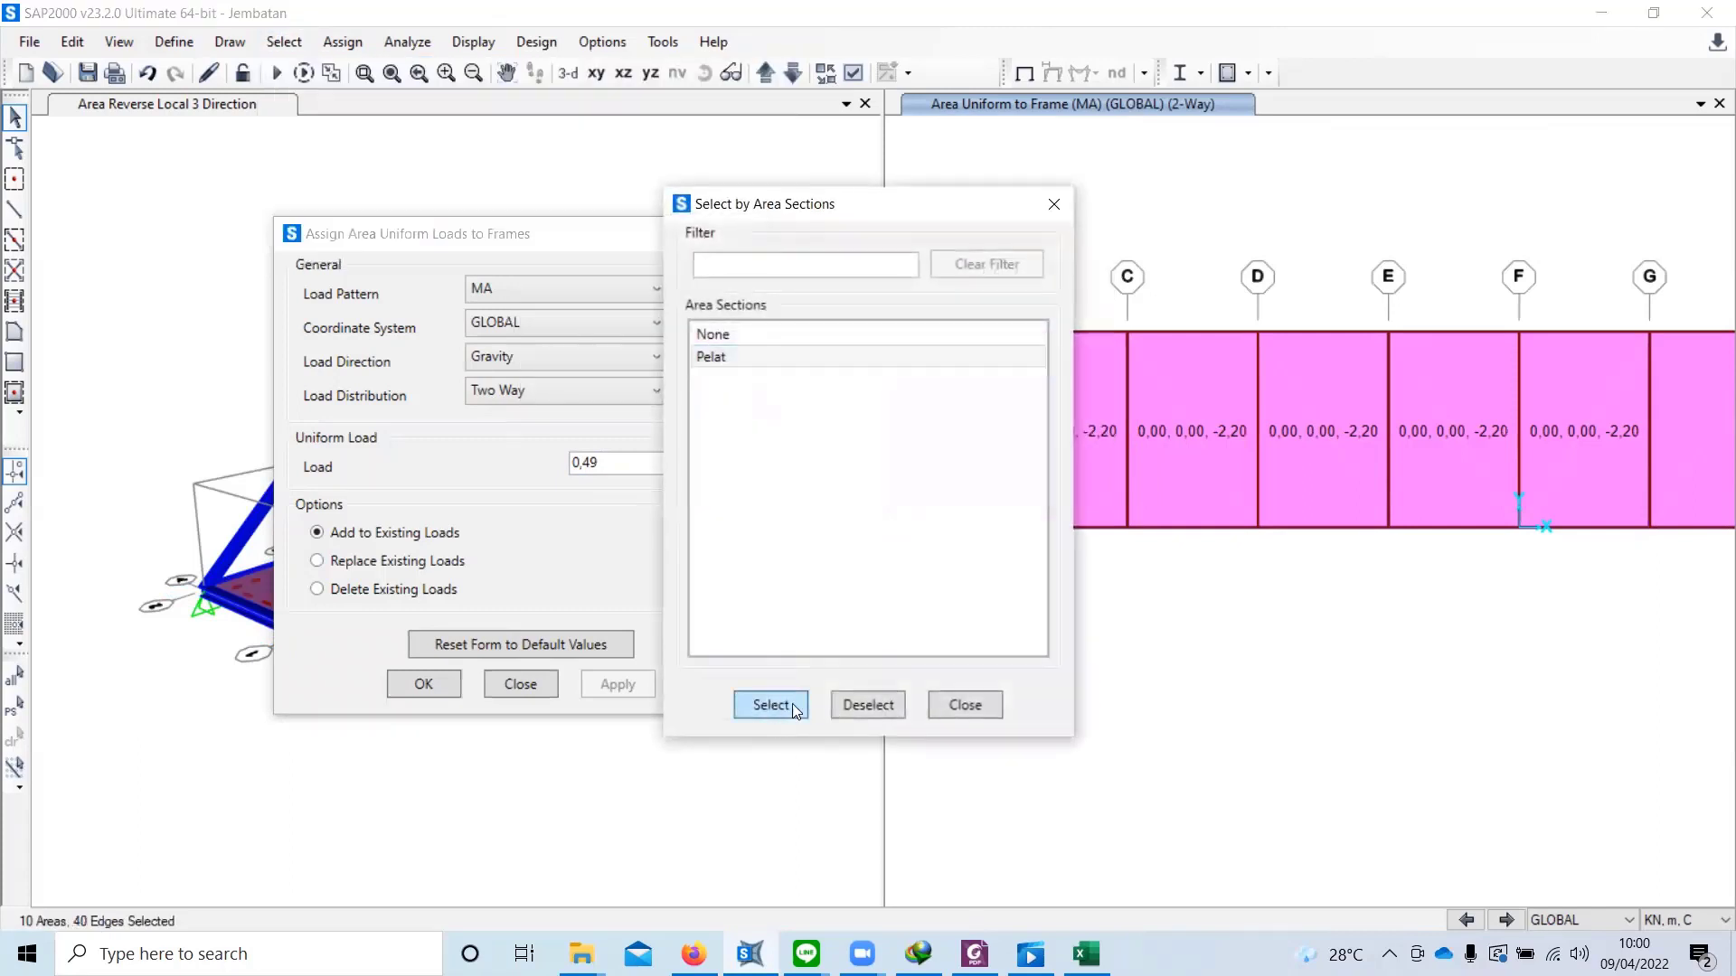
{"action": "left_click", "coordinate": [963, 704]}
Step: Apply the additional 0,49 kN/m² MA load to the selected plates and check the load labels across the deck in plan
{"action": "left_click", "coordinate": [617, 685]}
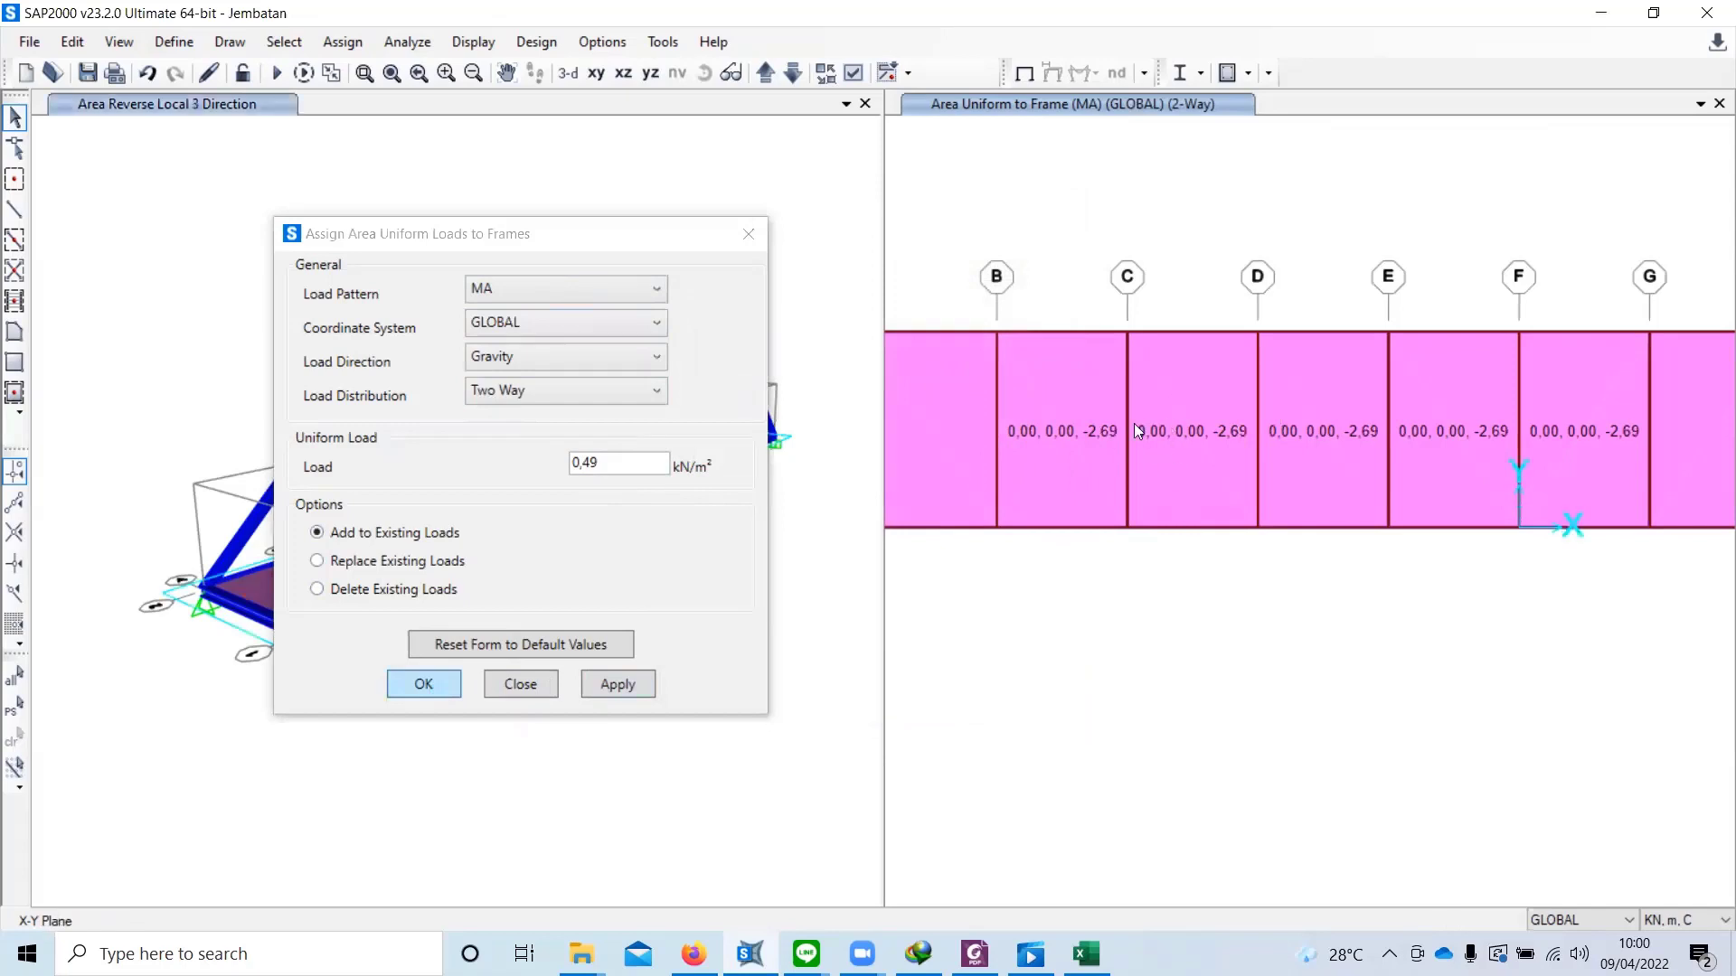
{"action": "scroll", "coordinate": [1092, 445], "scroll_direction": "up", "scroll_amount": 2}
{"action": "scroll", "coordinate": [1099, 434], "scroll_direction": "down", "scroll_amount": 2}
{"action": "scroll", "coordinate": [1213, 423], "scroll_direction": "up", "scroll_amount": 1}
{"action": "scroll", "coordinate": [1049, 424], "scroll_direction": "down", "scroll_amount": 3}
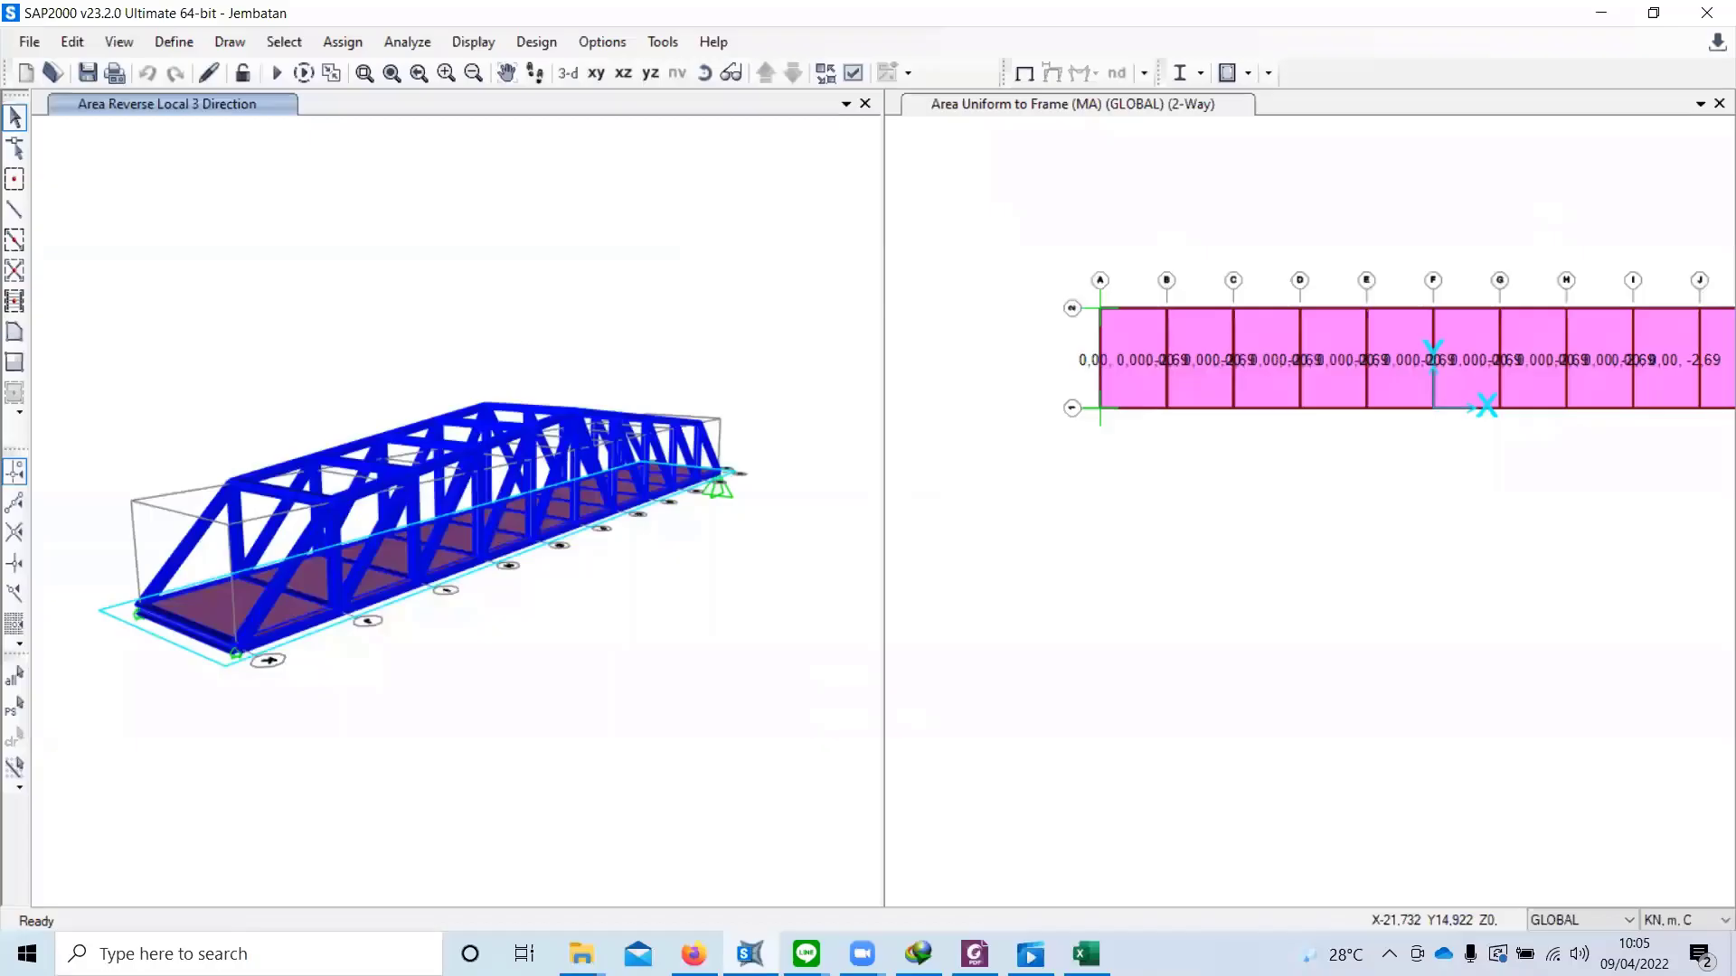
{"action": "middle_click_drag", "start_coordinate": [1227, 188], "coordinate": [1116, 291]}
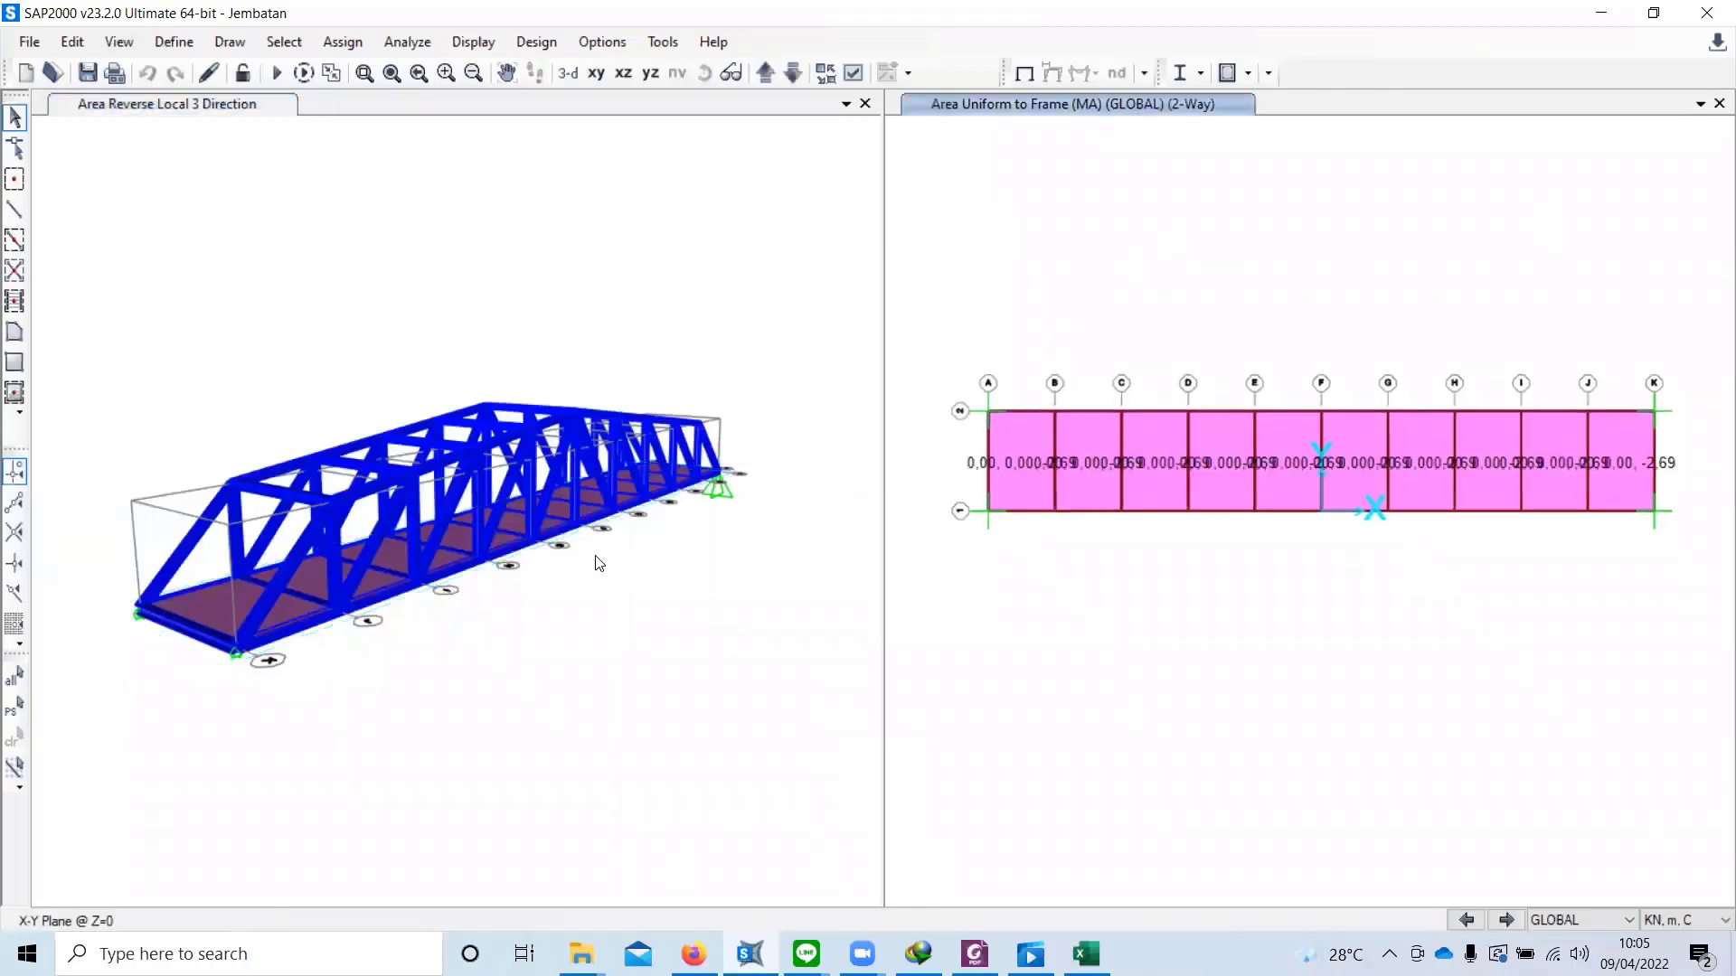
Step: Inspect the deck plates, cross beams and bottom chords from the end of the bridge in the 3-D view
{"action": "left_click", "coordinate": [580, 447]}
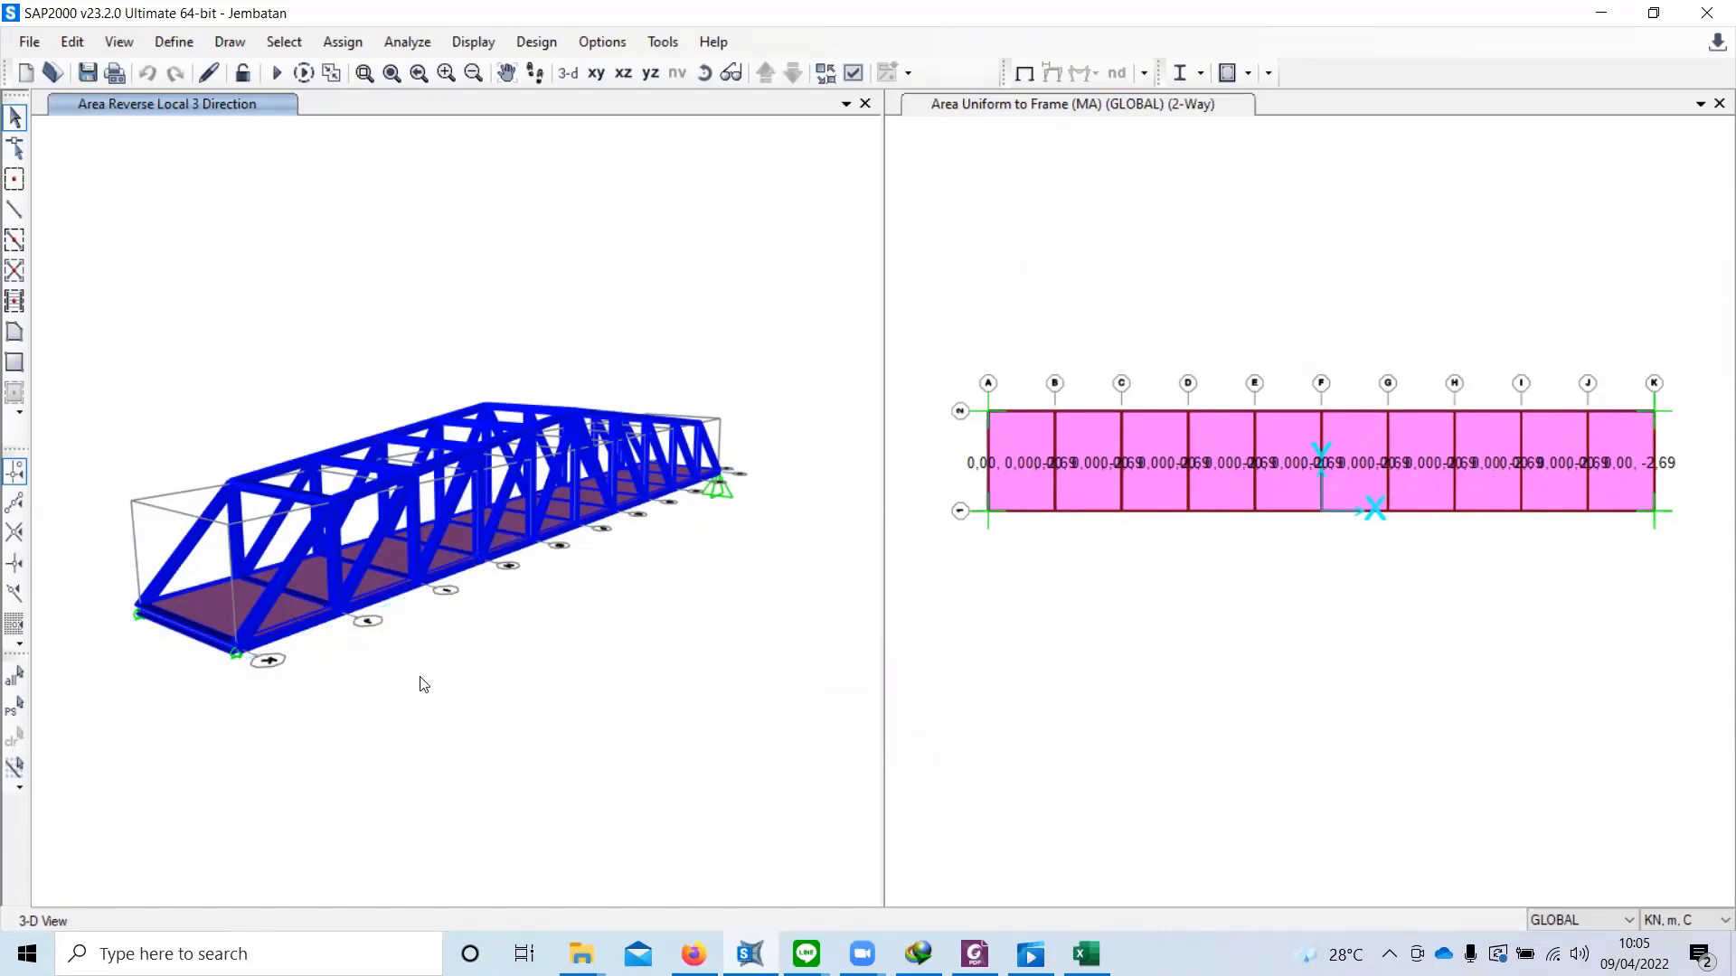
{"action": "middle_click_drag", "start_coordinate": [424, 706], "coordinate": [670, 605], "text": "shift"}
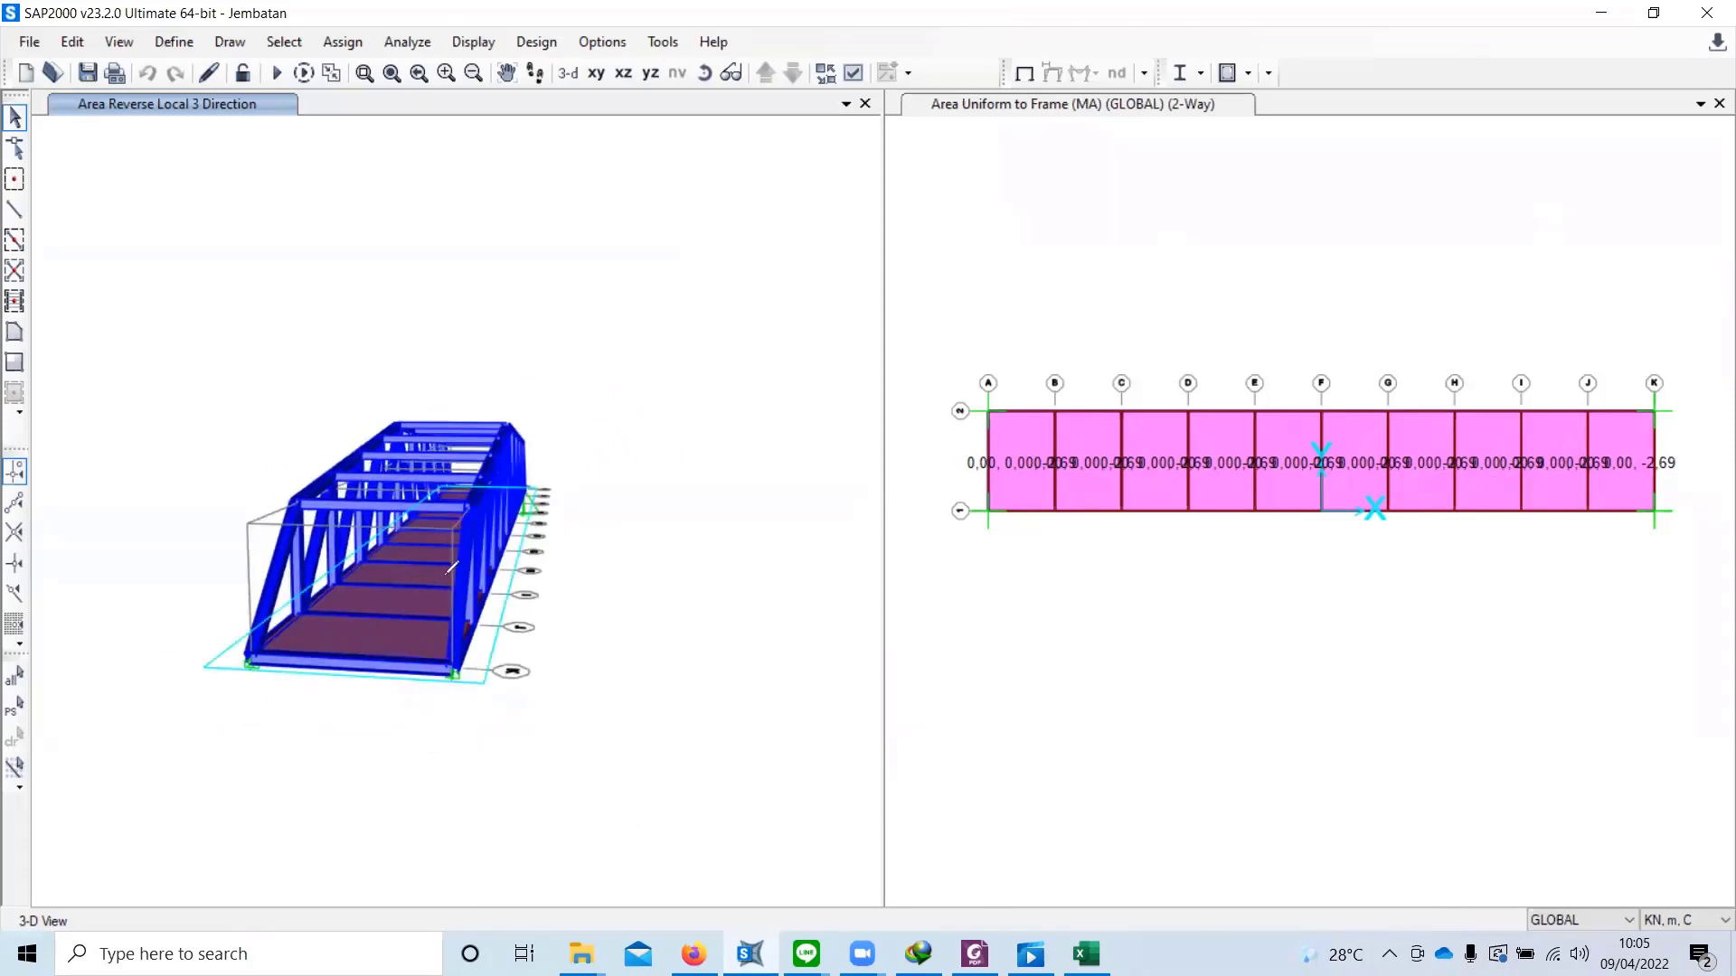
{"action": "left_click_drag", "start_coordinate": [323, 615], "coordinate": [405, 515]}
{"action": "left_click_drag", "start_coordinate": [380, 610], "coordinate": [420, 546]}
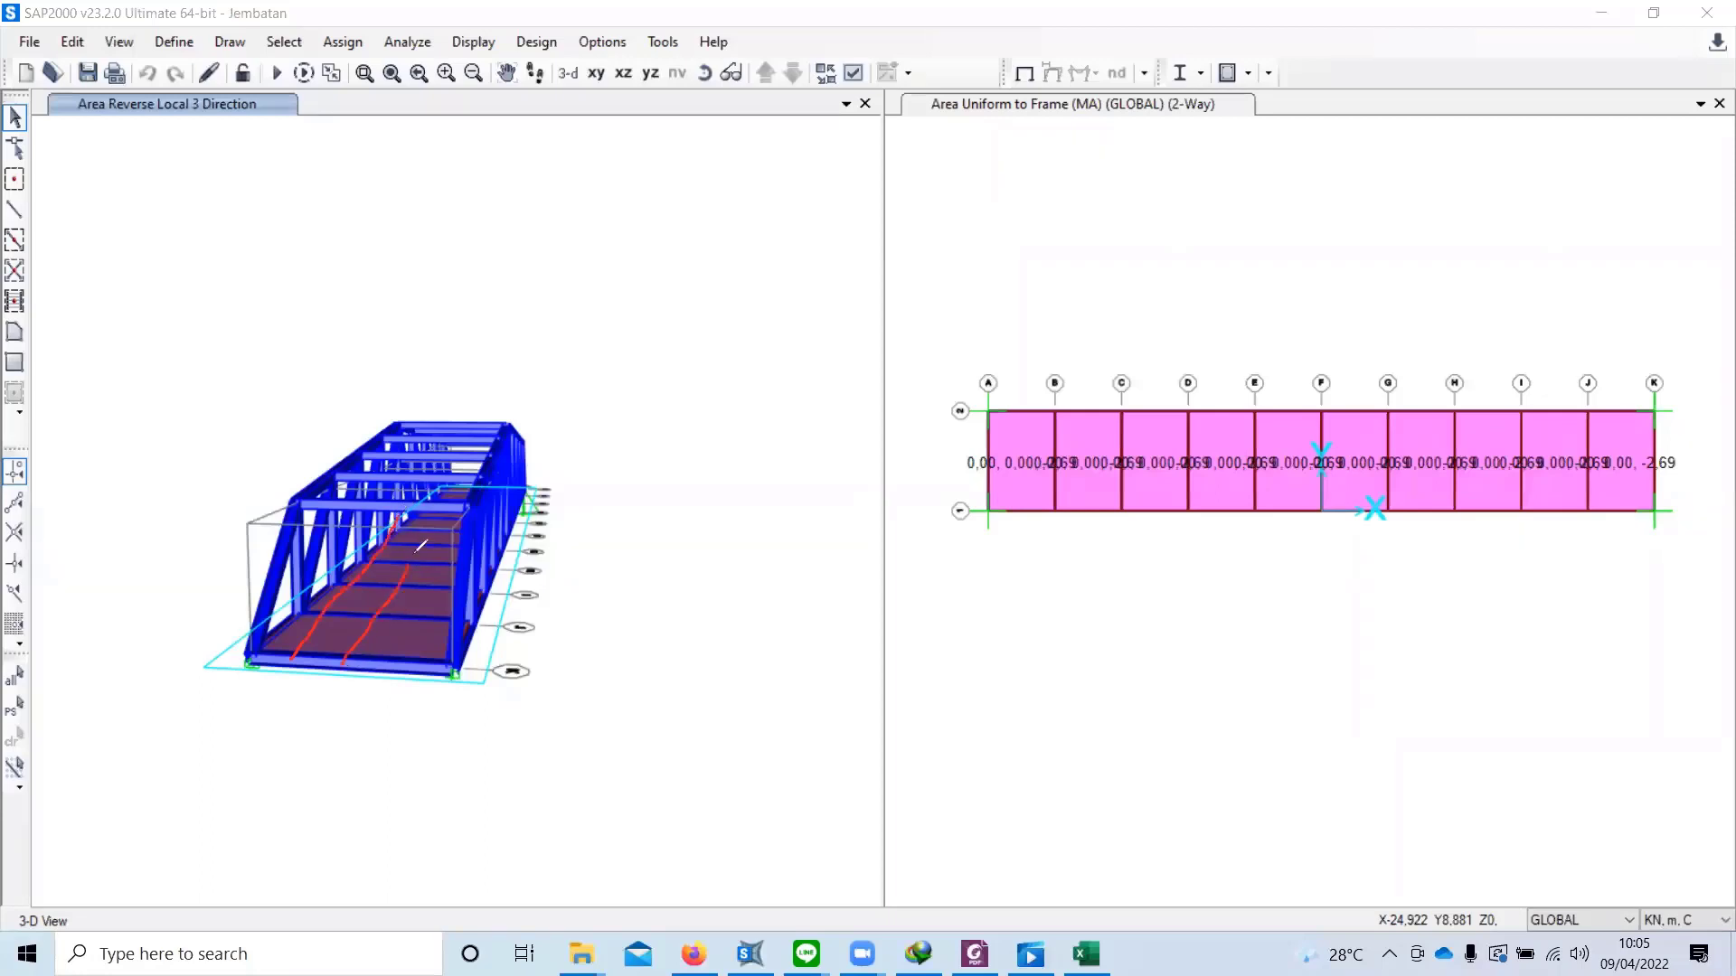
{"action": "mouse_move", "coordinate": [394, 648]}
{"action": "left_mouse_down"}
{"action": "mouse_move", "coordinate": [442, 553]}
{"action": "mouse_move", "coordinate": [422, 663]}
{"action": "left_mouse_up"}
{"action": "left_click", "coordinate": [1331, 103]}
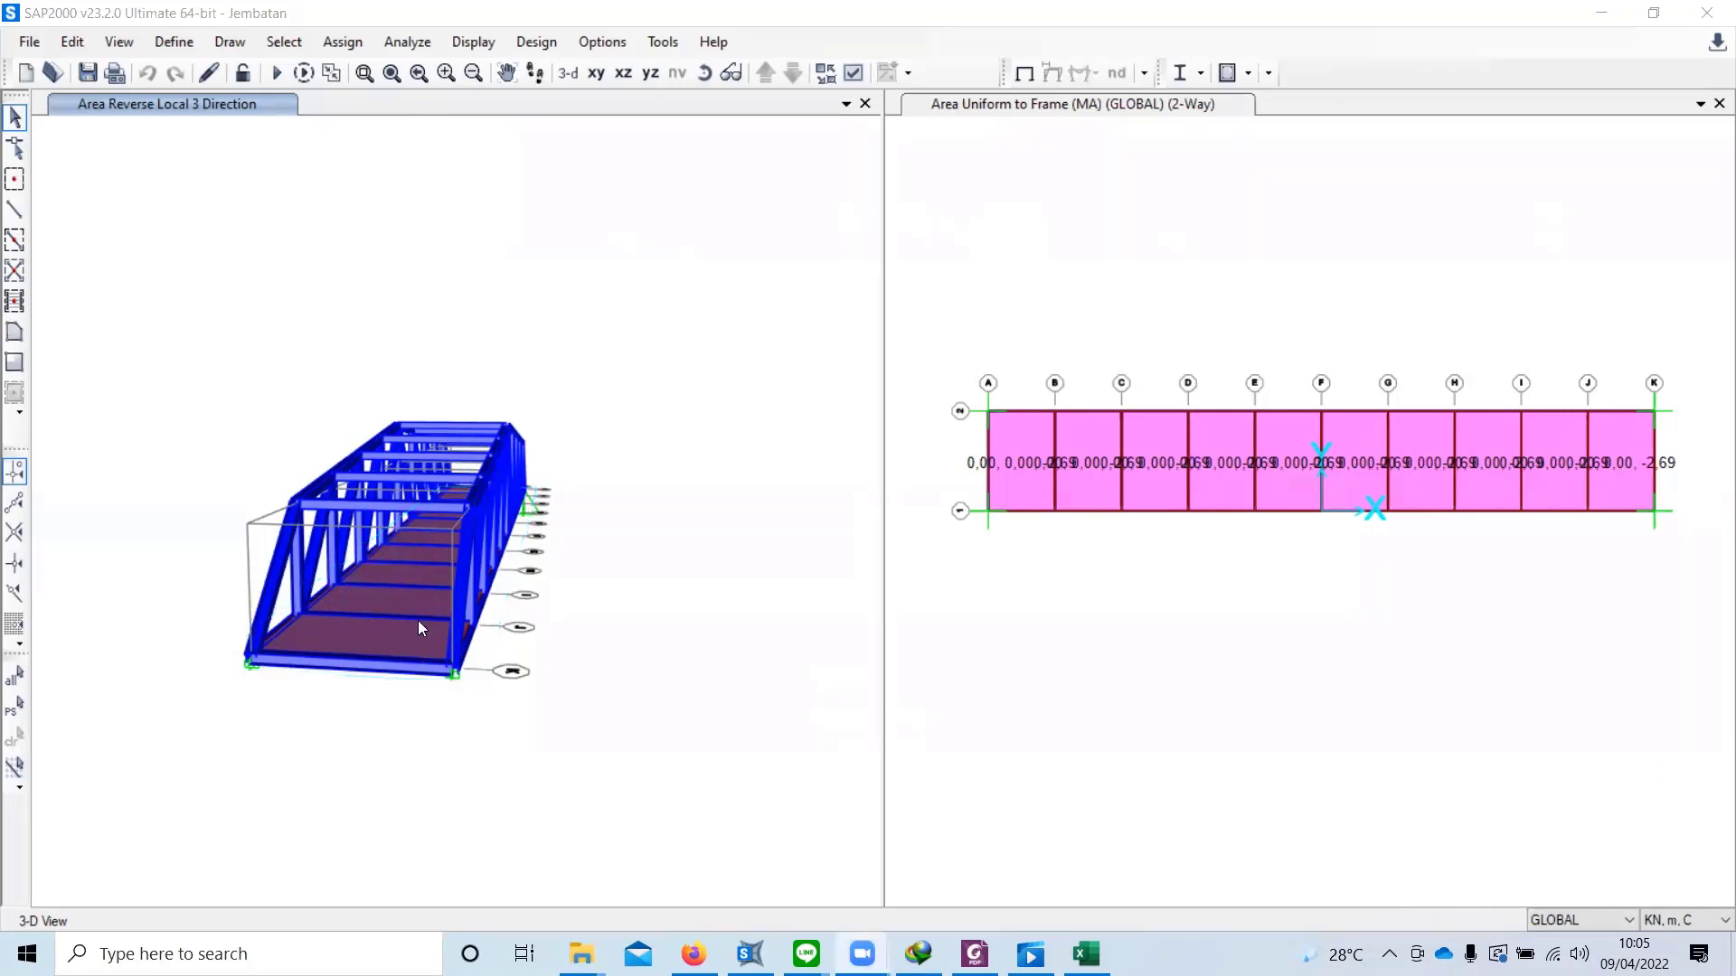
{"action": "scroll", "coordinate": [518, 601], "scroll_direction": "up", "scroll_amount": 5}
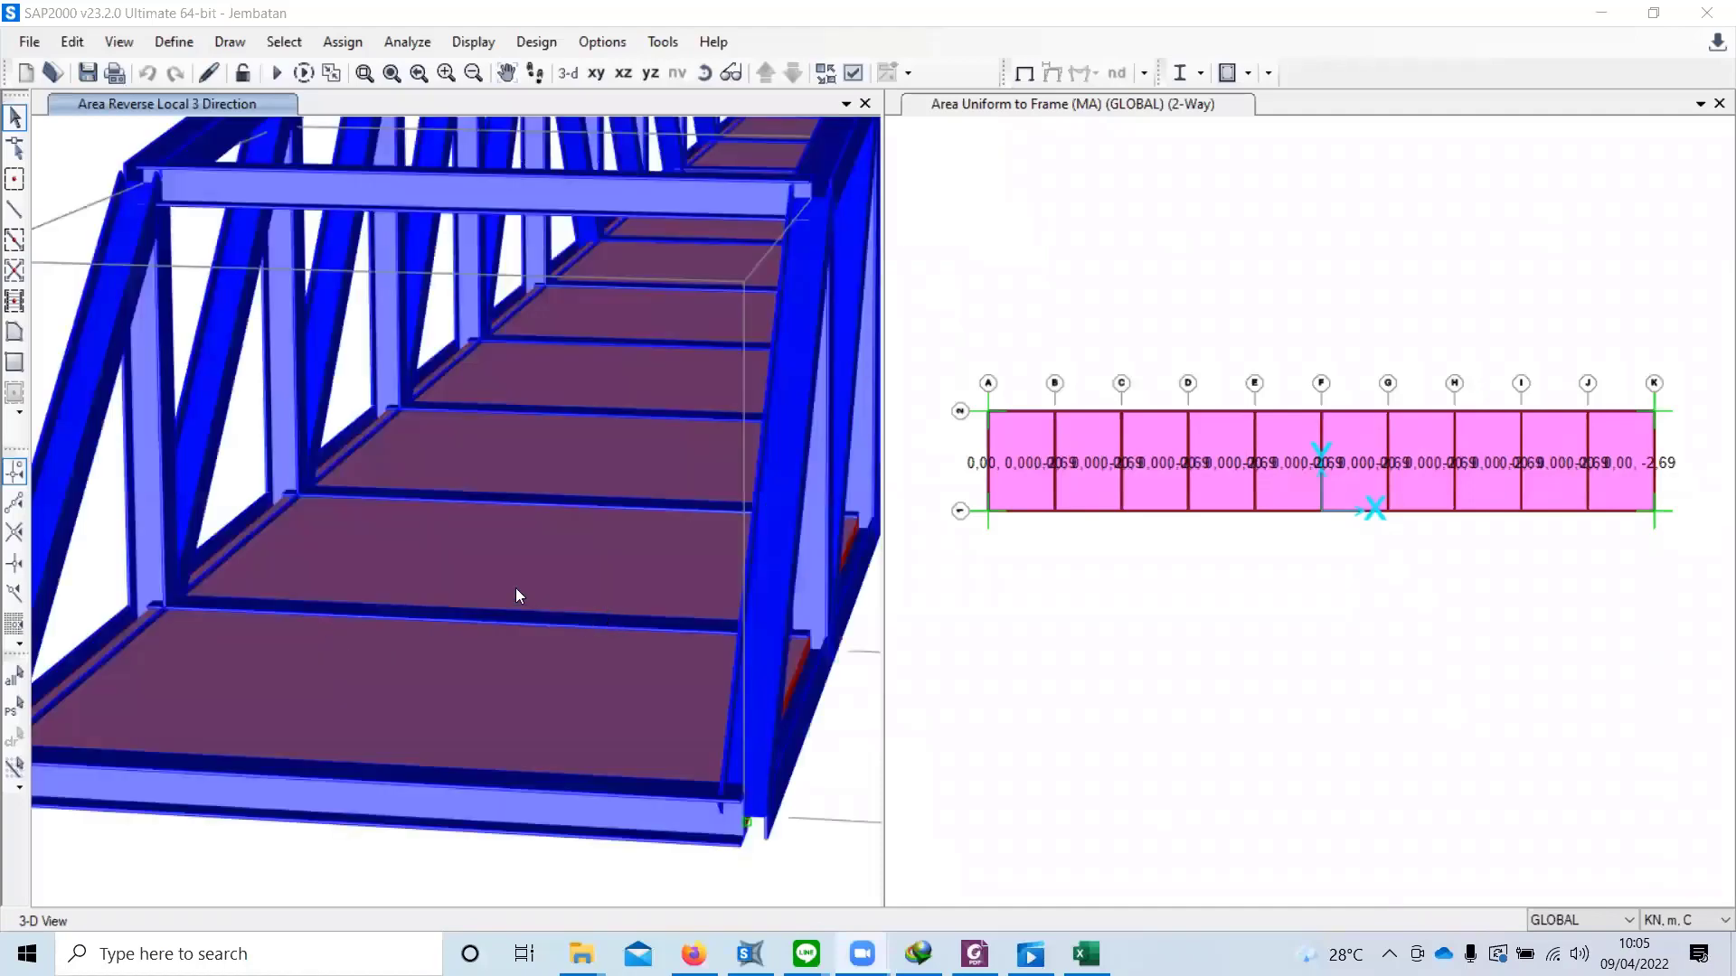
{"action": "scroll", "coordinate": [567, 541], "scroll_direction": "down", "scroll_amount": 4}
{"action": "scroll", "coordinate": [236, 655], "scroll_direction": "up", "scroll_amount": 4}
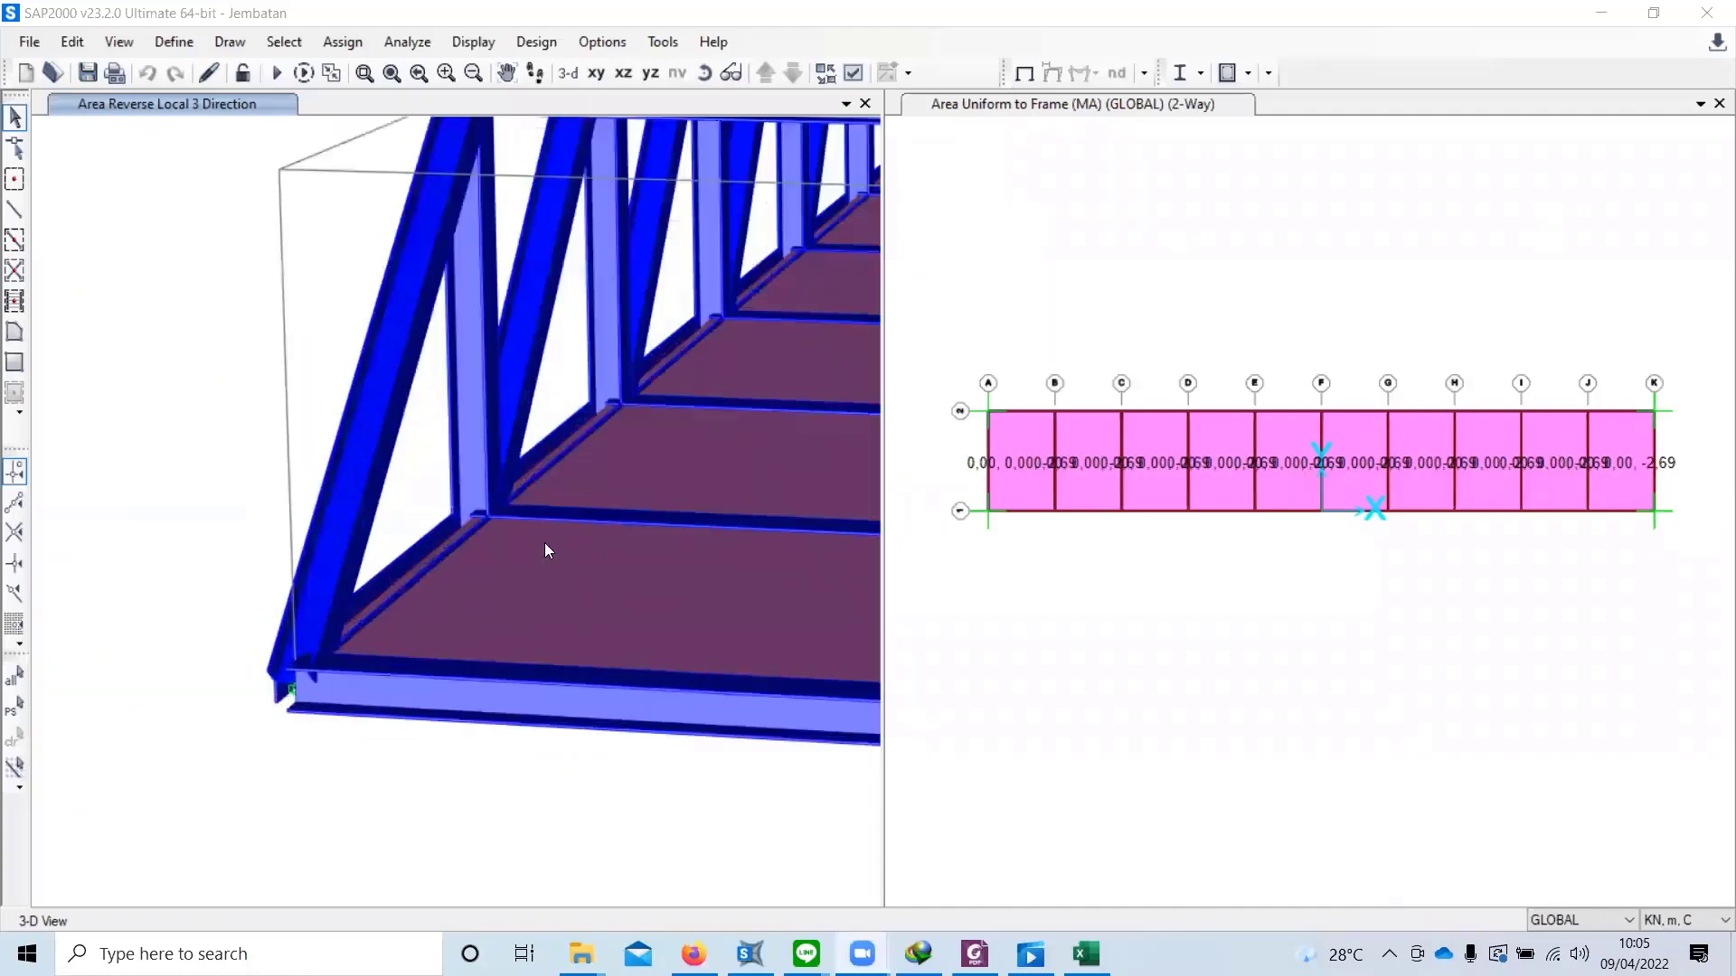
Step: Select all eleven cross beams on gridlines A to K in the plan view
{"action": "middle_click_drag", "start_coordinate": [545, 543], "coordinate": [332, 582]}
{"action": "middle_click_drag", "start_coordinate": [608, 537], "coordinate": [454, 613]}
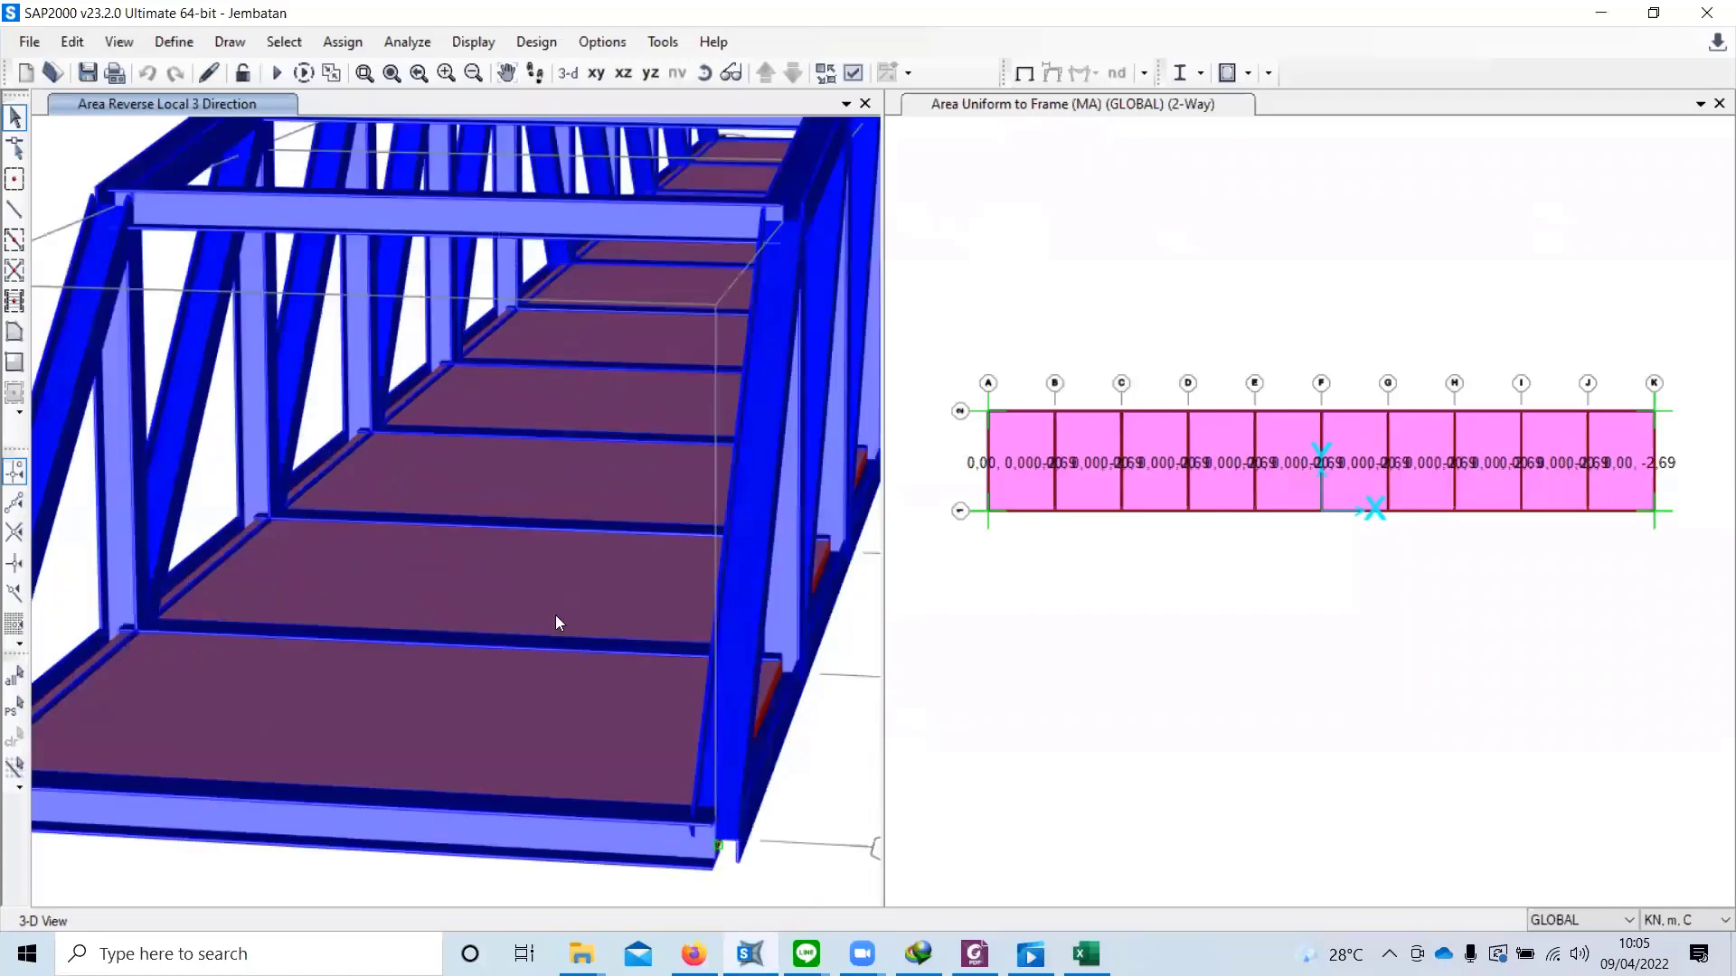
{"action": "scroll", "coordinate": [746, 568], "scroll_direction": "down", "scroll_amount": 6}
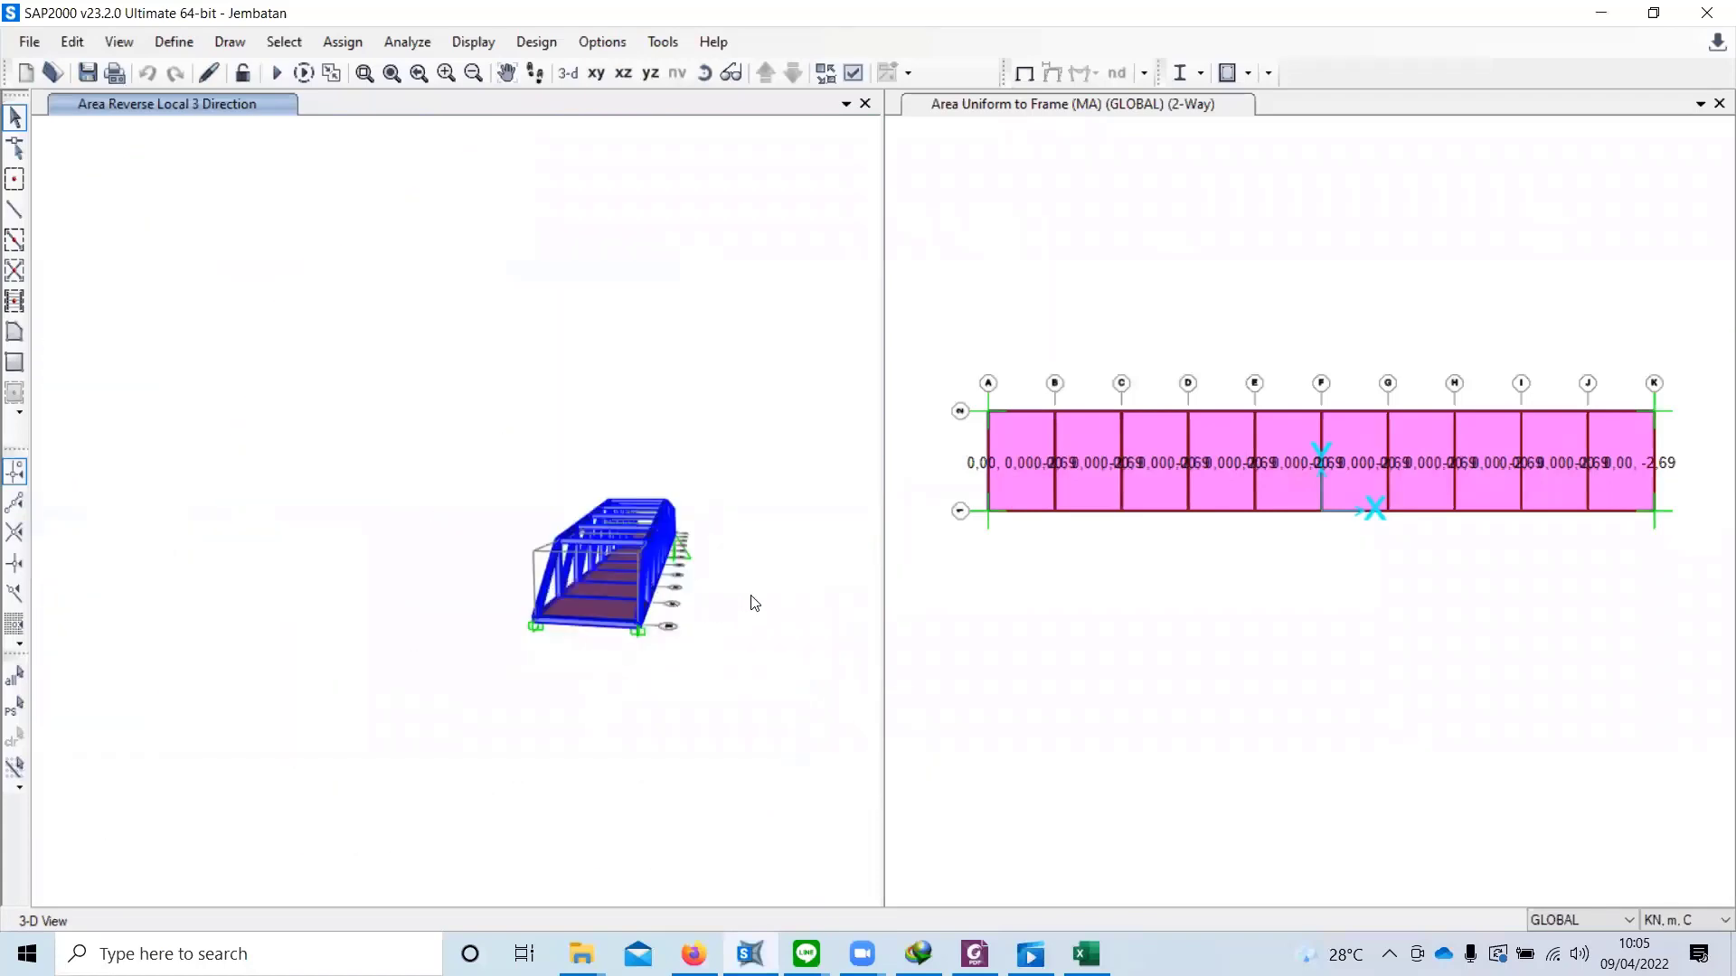
{"action": "middle_click_drag", "start_coordinate": [752, 574], "coordinate": [651, 624], "text": "shift"}
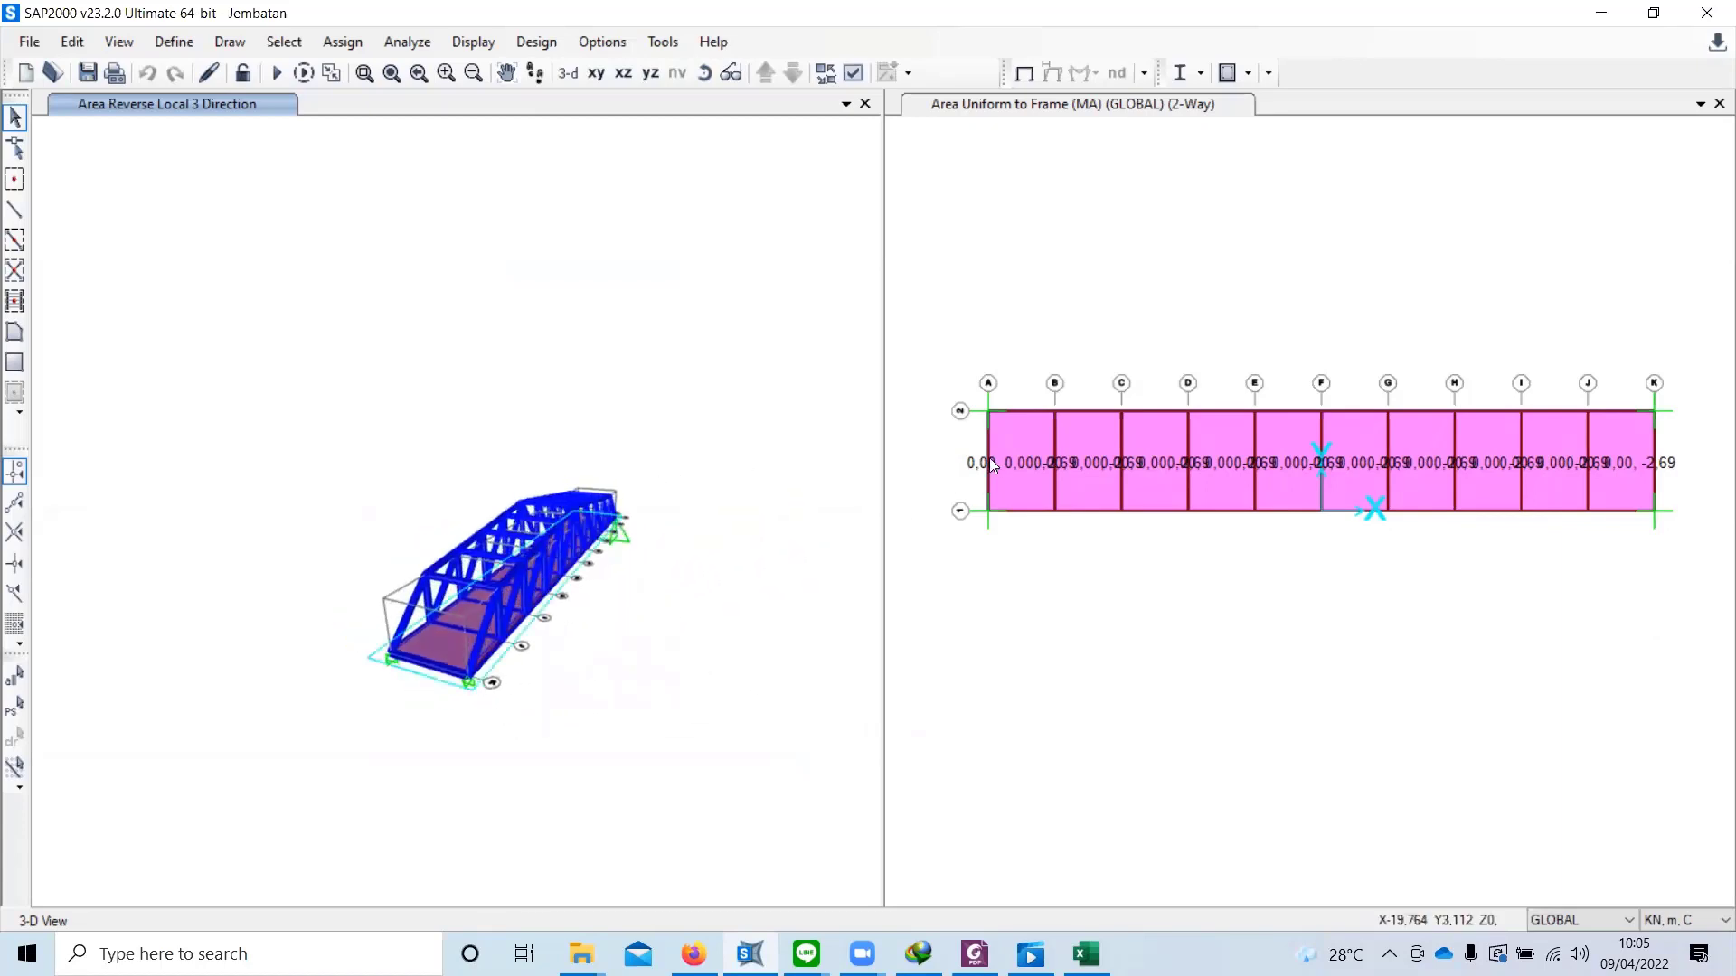
{"action": "left_click", "coordinate": [988, 462]}
{"action": "left_click", "coordinate": [1055, 465]}
{"action": "left_click", "coordinate": [1128, 474]}
{"action": "left_click", "coordinate": [1135, 473]}
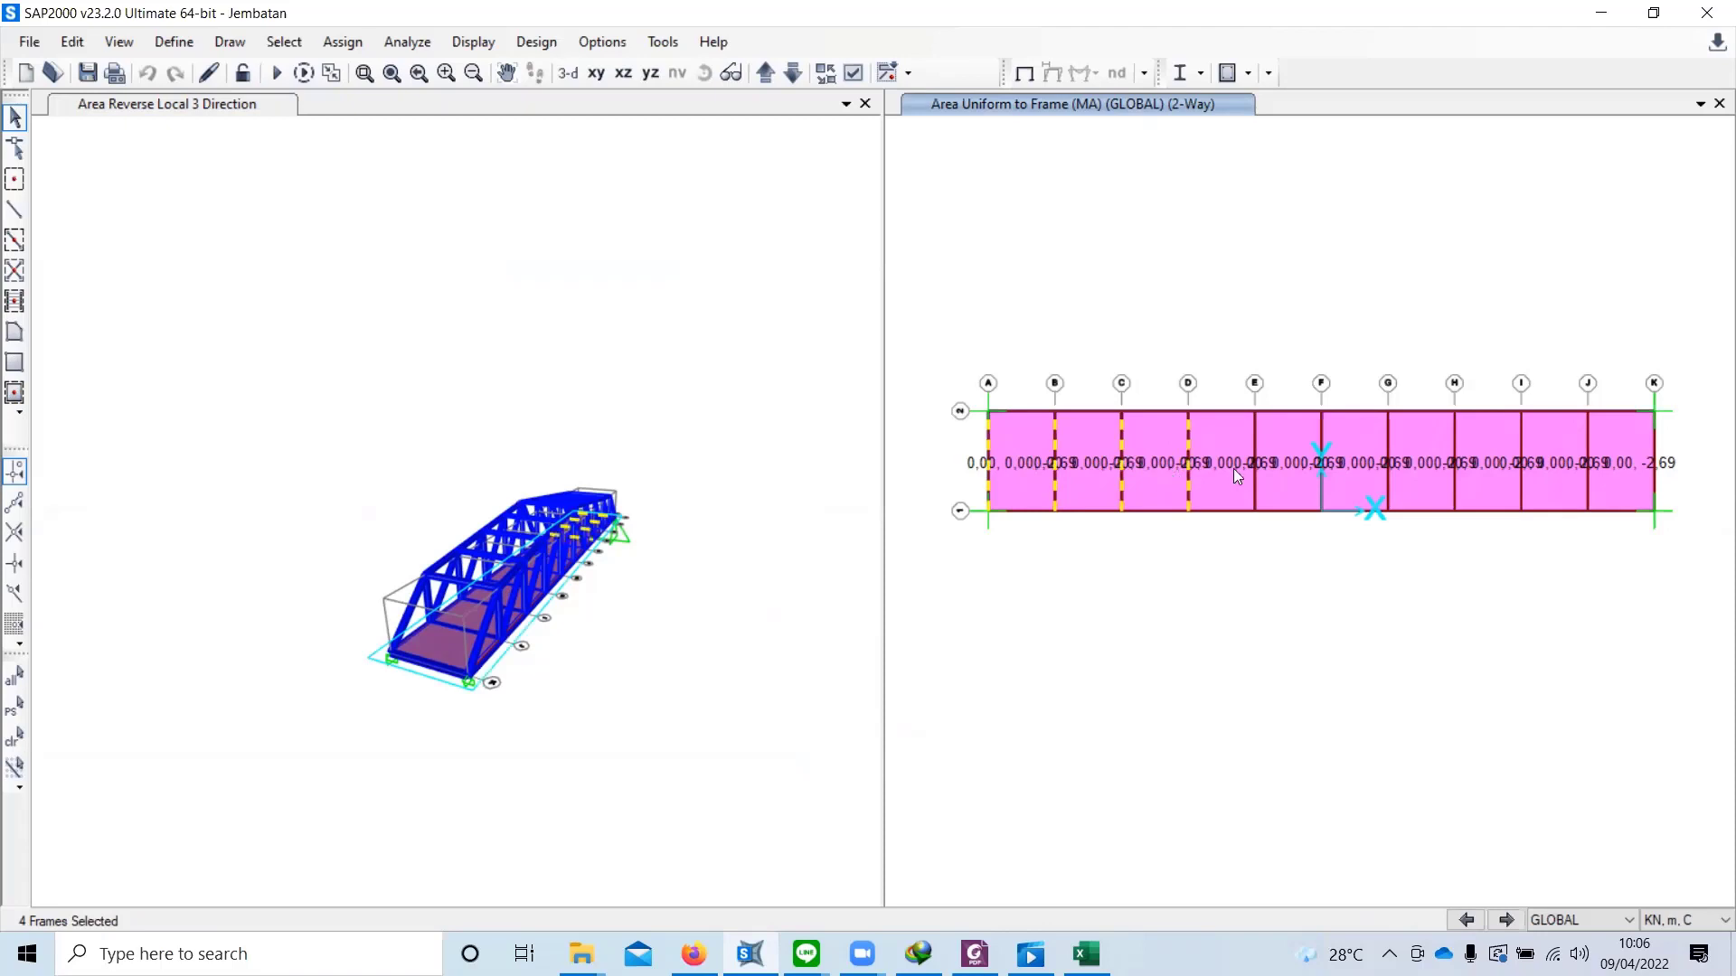
{"action": "left_click", "coordinate": [1390, 438]}
{"action": "left_click", "coordinate": [1588, 440]}
{"action": "left_click", "coordinate": [1656, 456]}
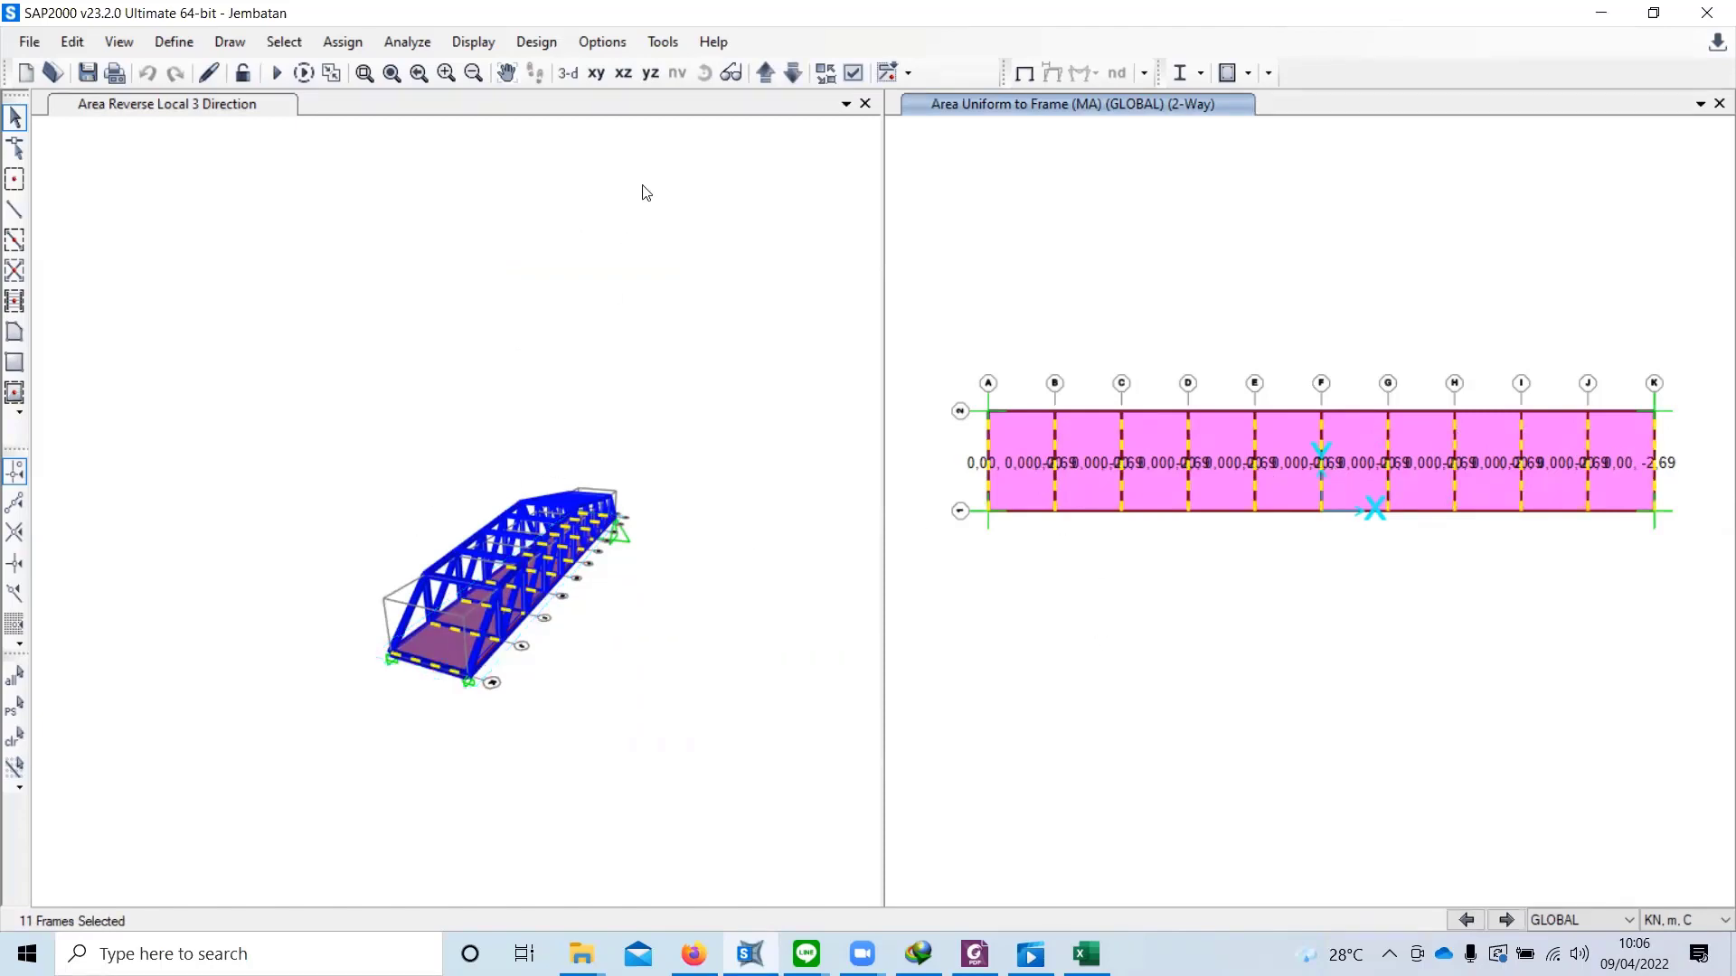
Step: Start a frame point load assignment for pattern MS2 on the selected cross beams, using absolute distances from End-I
{"action": "left_click", "coordinate": [340, 42]}
{"action": "mouse_move", "coordinate": [446, 312]}
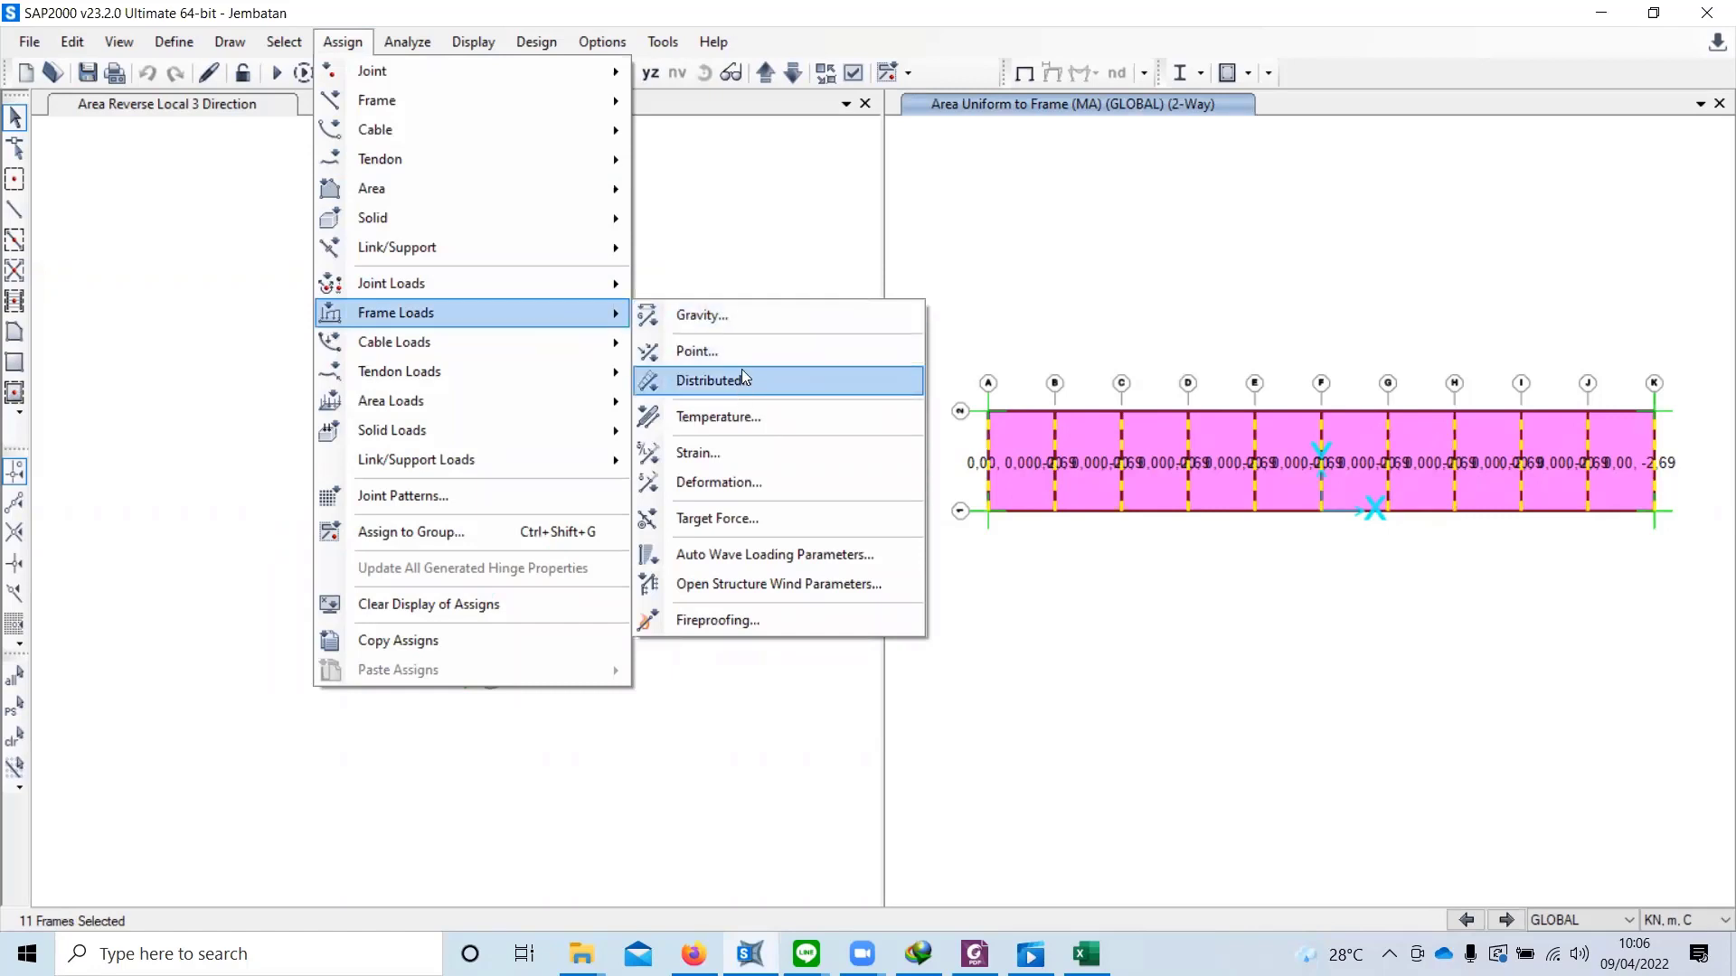
{"action": "left_click", "coordinate": [722, 352]}
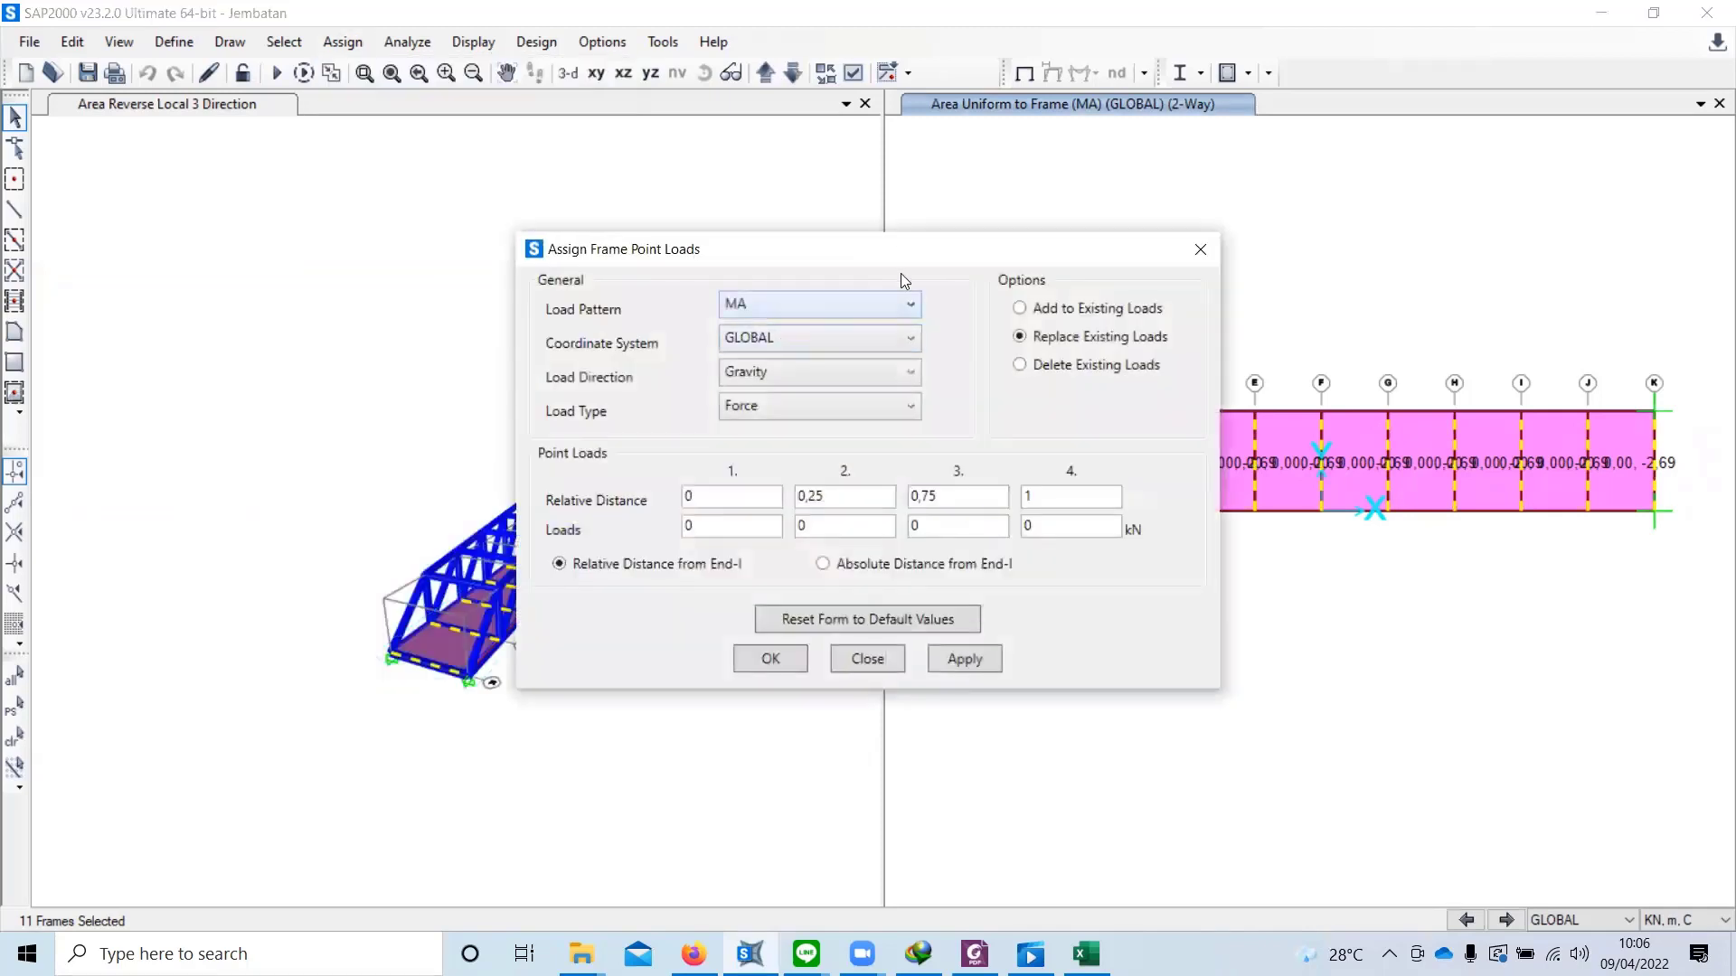
{"action": "left_click_drag", "start_coordinate": [891, 262], "coordinate": [809, 206]}
{"action": "left_click", "coordinate": [692, 247]}
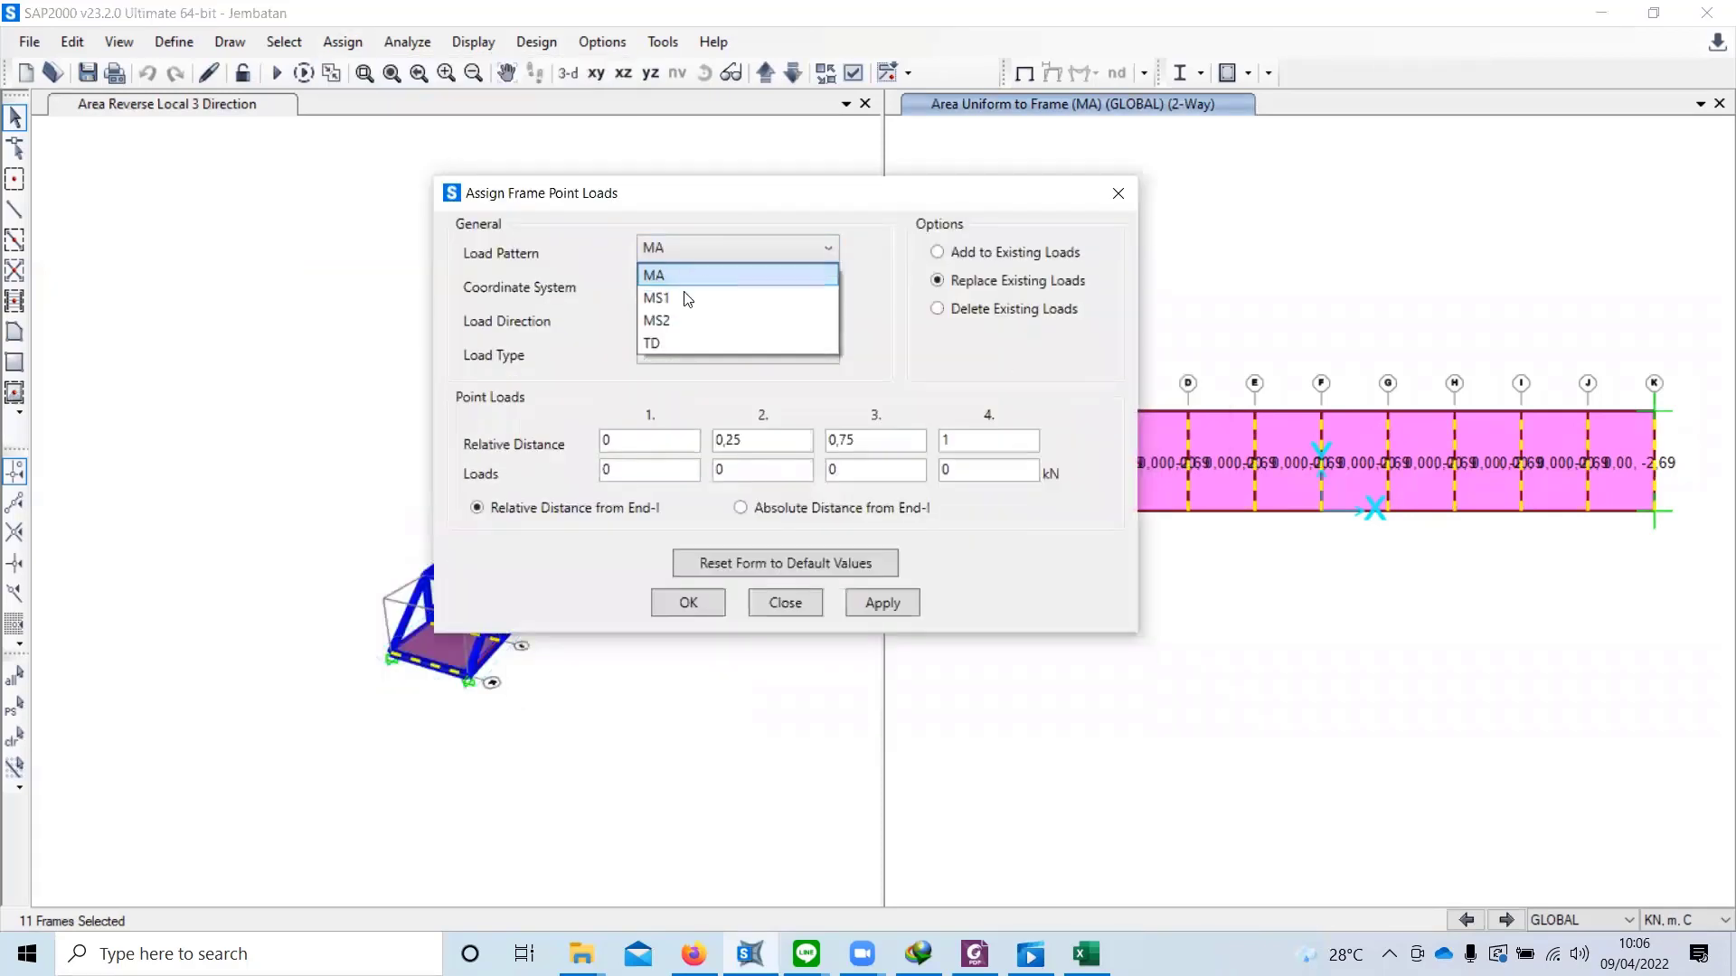
{"action": "left_click", "coordinate": [685, 321]}
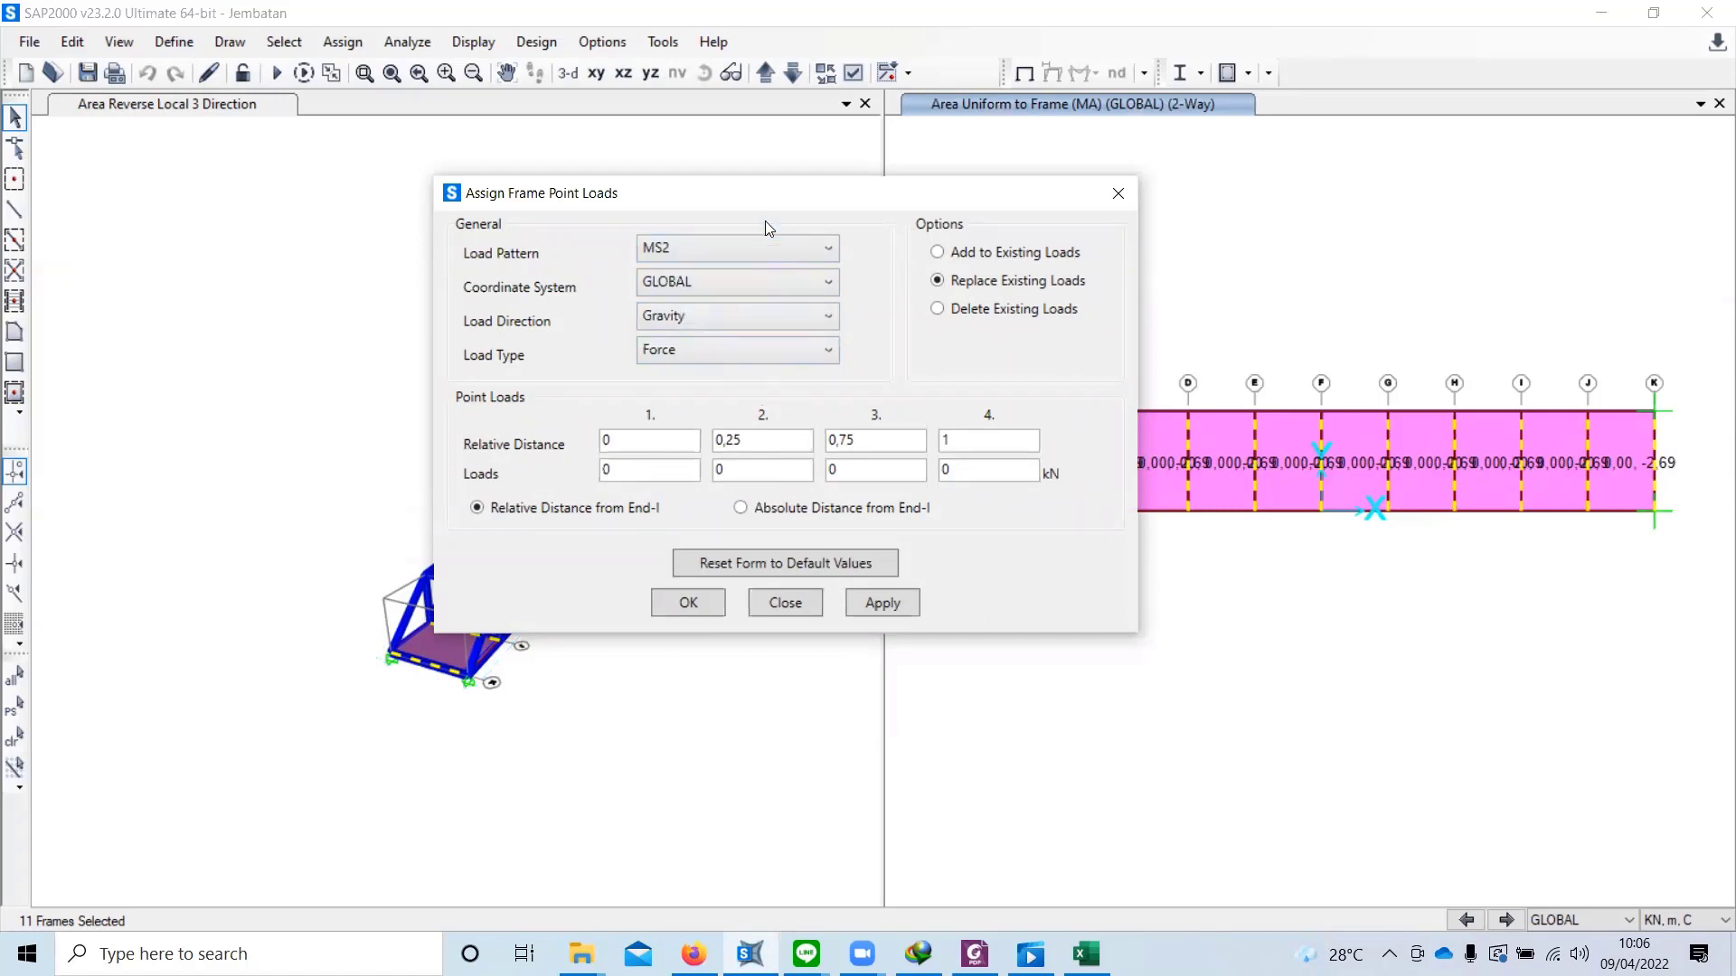
{"action": "left_click_drag", "start_coordinate": [744, 200], "coordinate": [649, 148]}
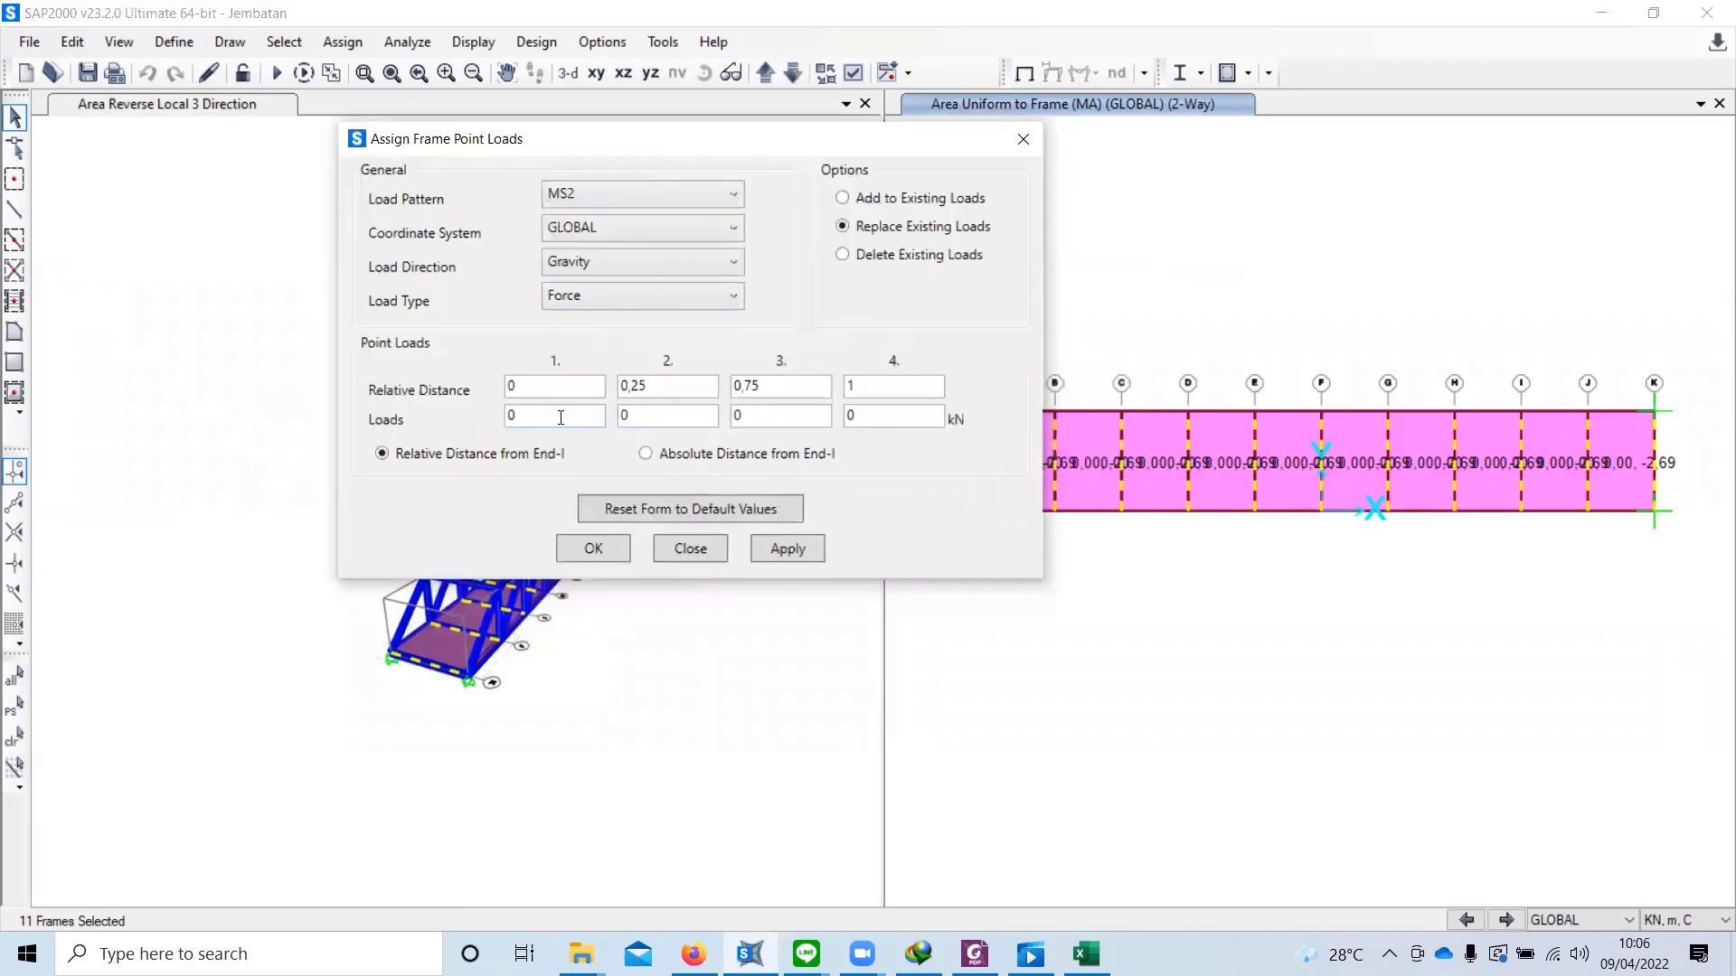
{"action": "left_click", "coordinate": [674, 387]}
{"action": "key", "text": "Tab"}
{"action": "key", "text": "Tab"}
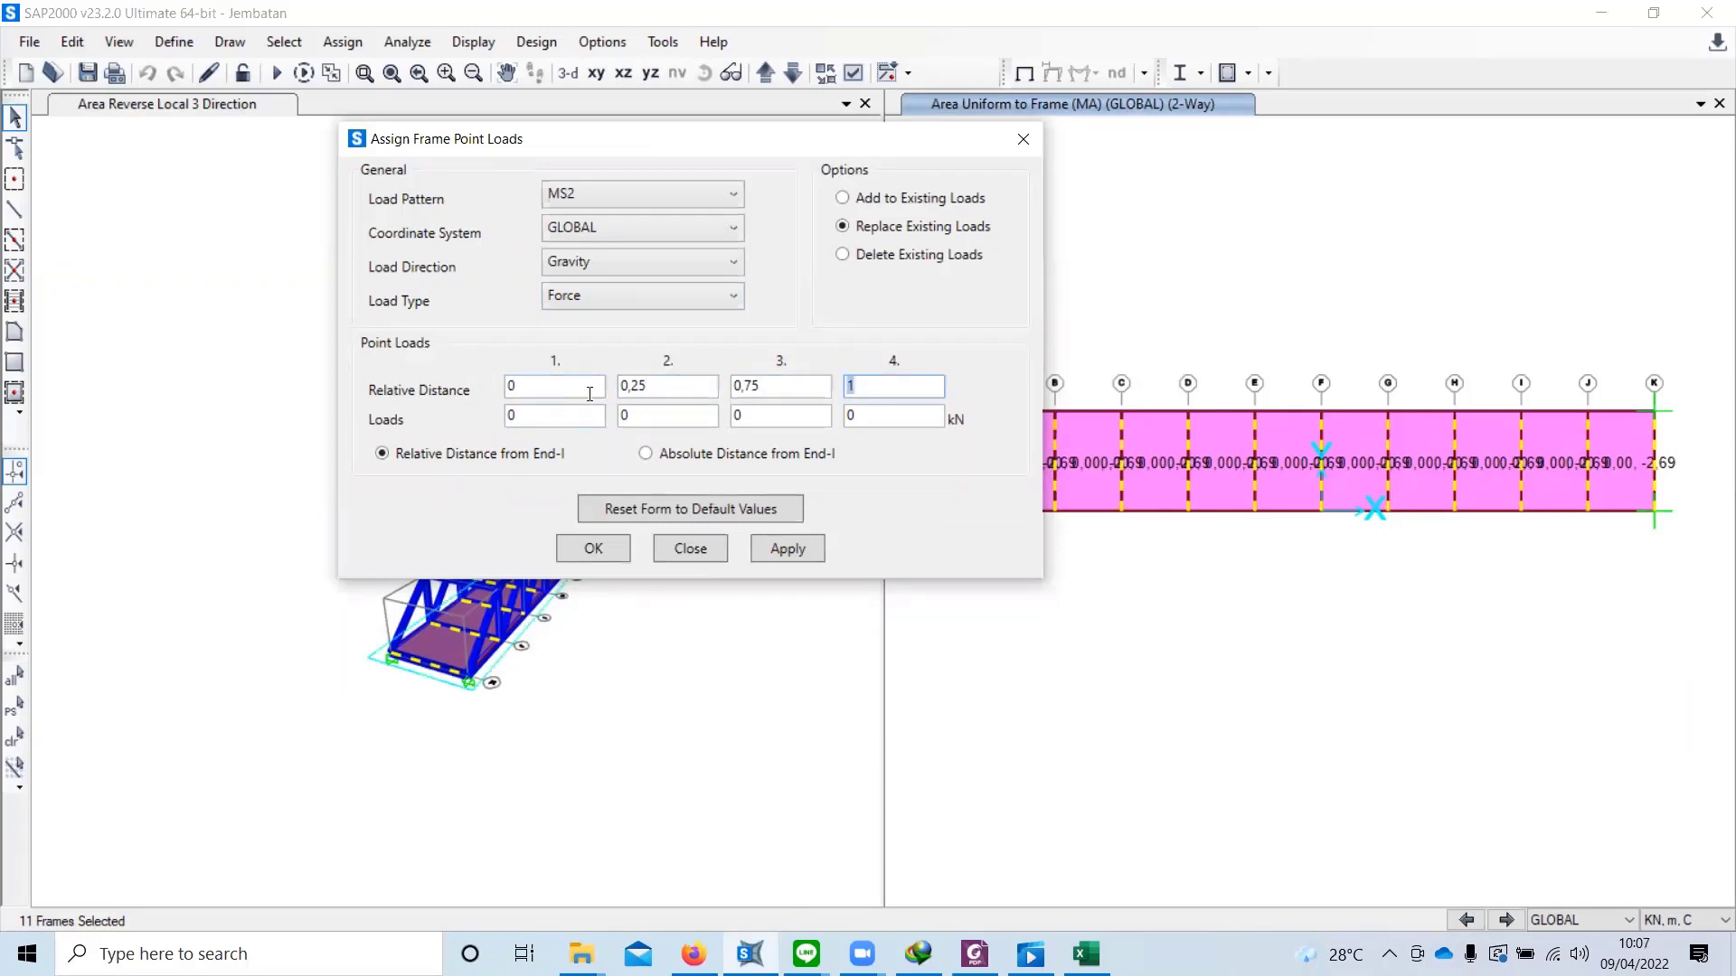
{"action": "left_click", "coordinate": [645, 454]}
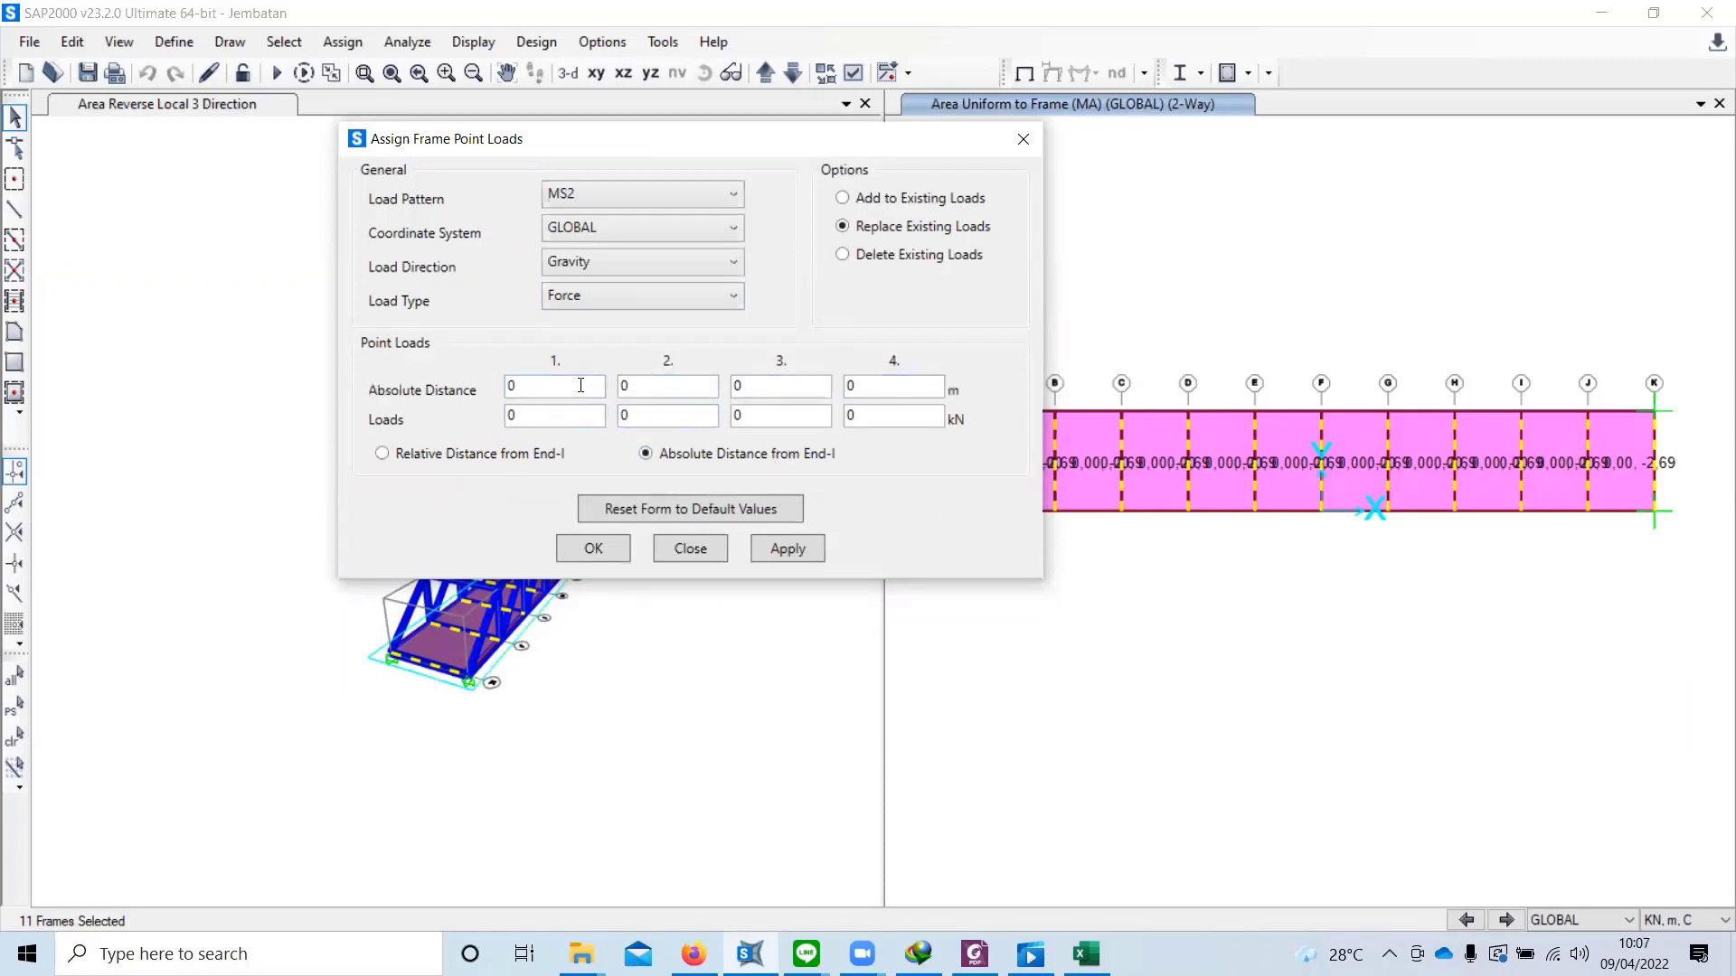
Step: Set the four point load positions to absolute distances of 1, 2, 3 and 4 m
{"action": "left_click", "coordinate": [541, 380]}
{"action": "key", "text": "BackSpace"}
{"action": "type", "text": "1"}
{"action": "key", "text": "Tab"}
{"action": "type", "text": "1"}
{"action": "left_click_drag", "start_coordinate": [647, 387], "coordinate": [545, 385]}
{"action": "type", "text": "2"}
{"action": "key", "text": "Tab"}
{"action": "left_click", "coordinate": [859, 389]}
{"action": "key", "text": "BackSpace"}
{"action": "type", "text": "4"}
Step: Set each of the four point loads to 0,84 kN
{"action": "left_click", "coordinate": [577, 419]}
{"action": "left_click", "coordinate": [678, 411]}
{"action": "left_click", "coordinate": [765, 418]}
{"action": "type", "text": ",84"}
{"action": "left_click", "coordinate": [870, 418]}
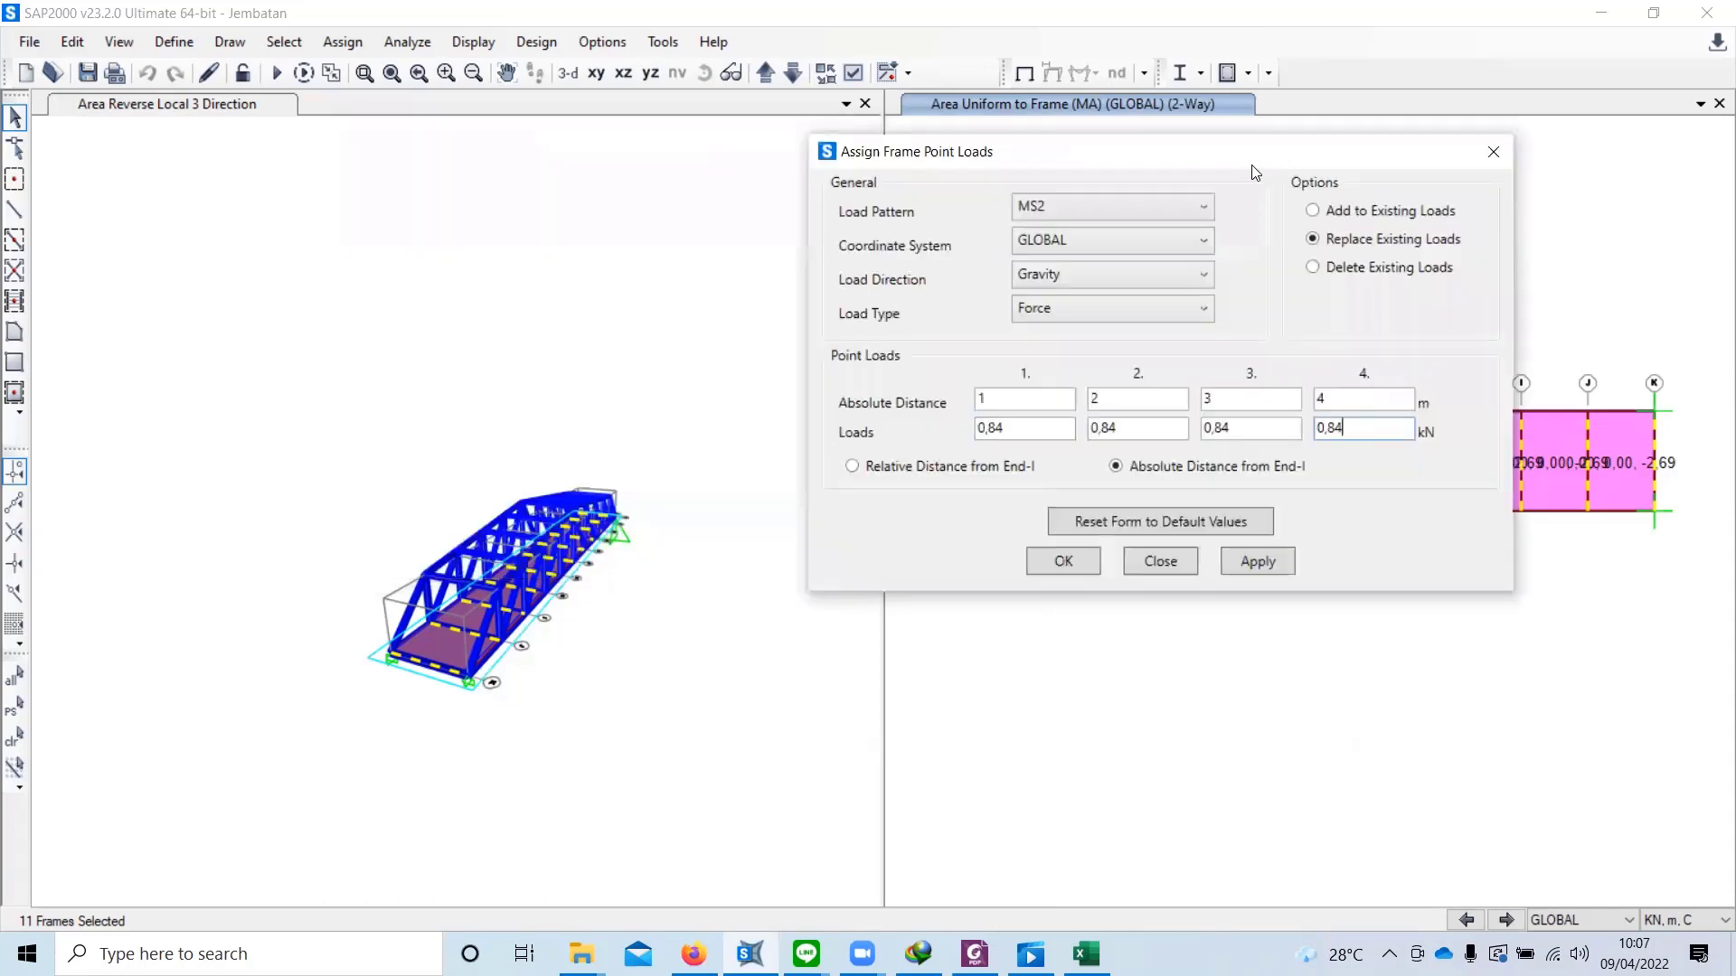
Step: Set the point loads to add to existing loads and assign them to the selected cross beams
{"action": "left_click", "coordinate": [1341, 213]}
{"action": "left_click_drag", "start_coordinate": [1215, 163], "coordinate": [1063, 151]}
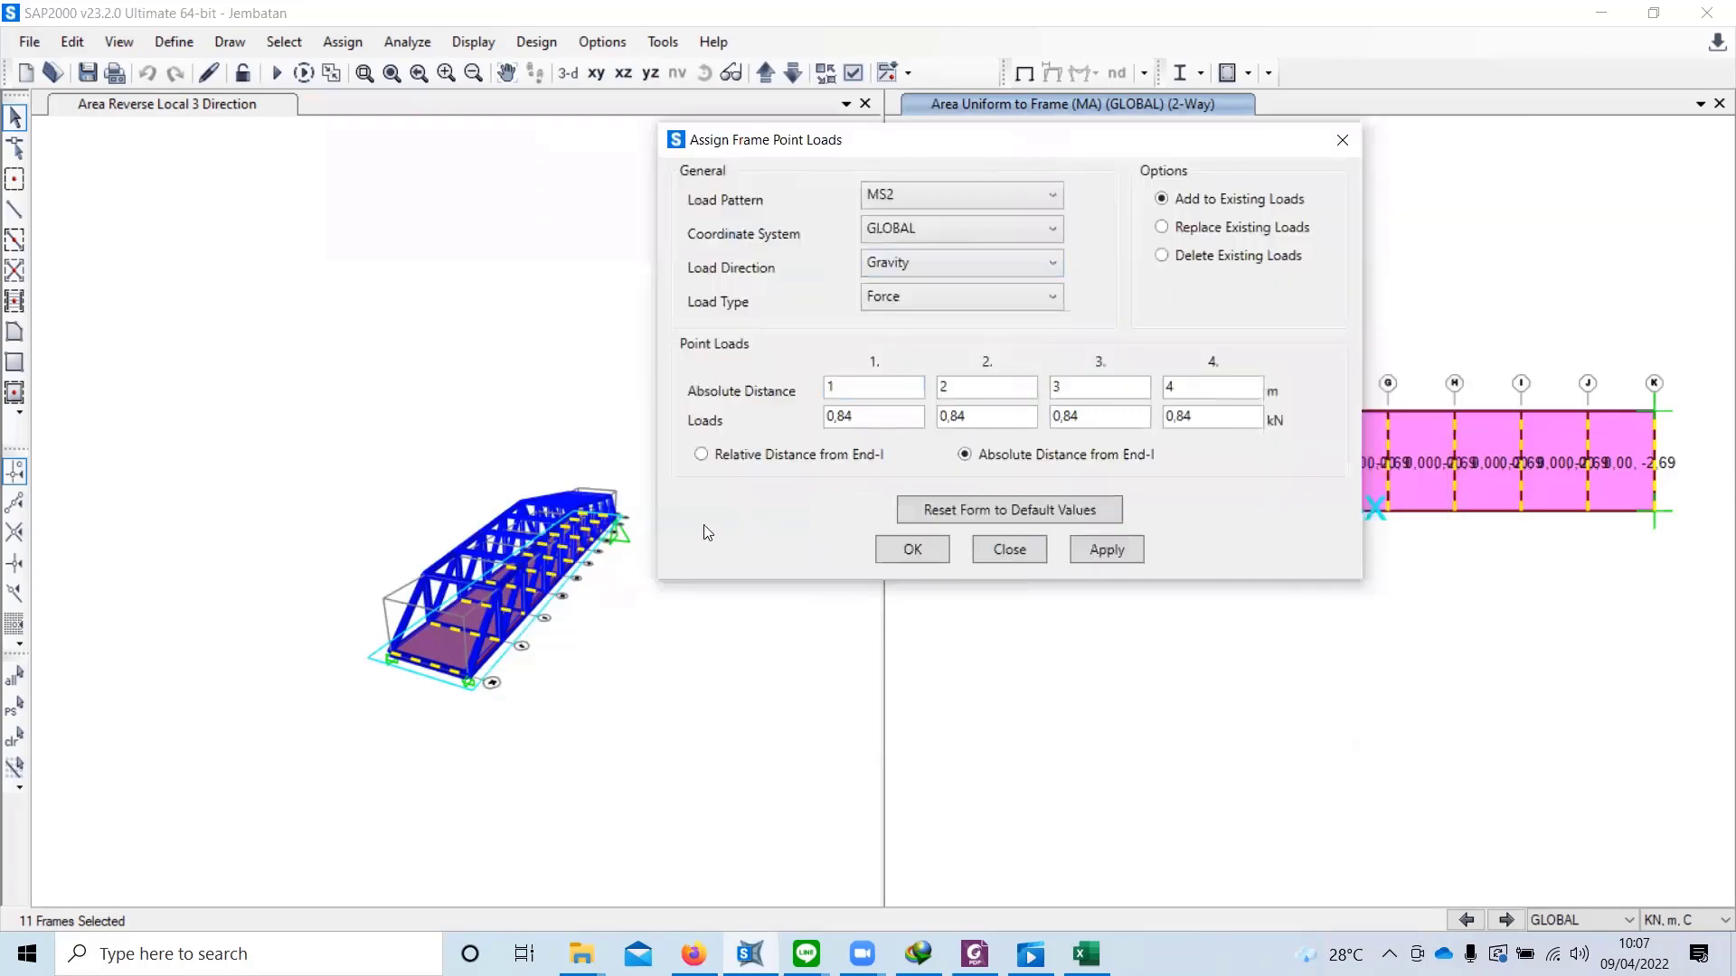
{"action": "scroll", "coordinate": [467, 580], "scroll_direction": "up", "scroll_amount": 3}
{"action": "scroll", "coordinate": [467, 580], "scroll_direction": "down", "scroll_amount": 3}
{"action": "scroll", "coordinate": [467, 580], "scroll_direction": "up", "scroll_amount": 4}
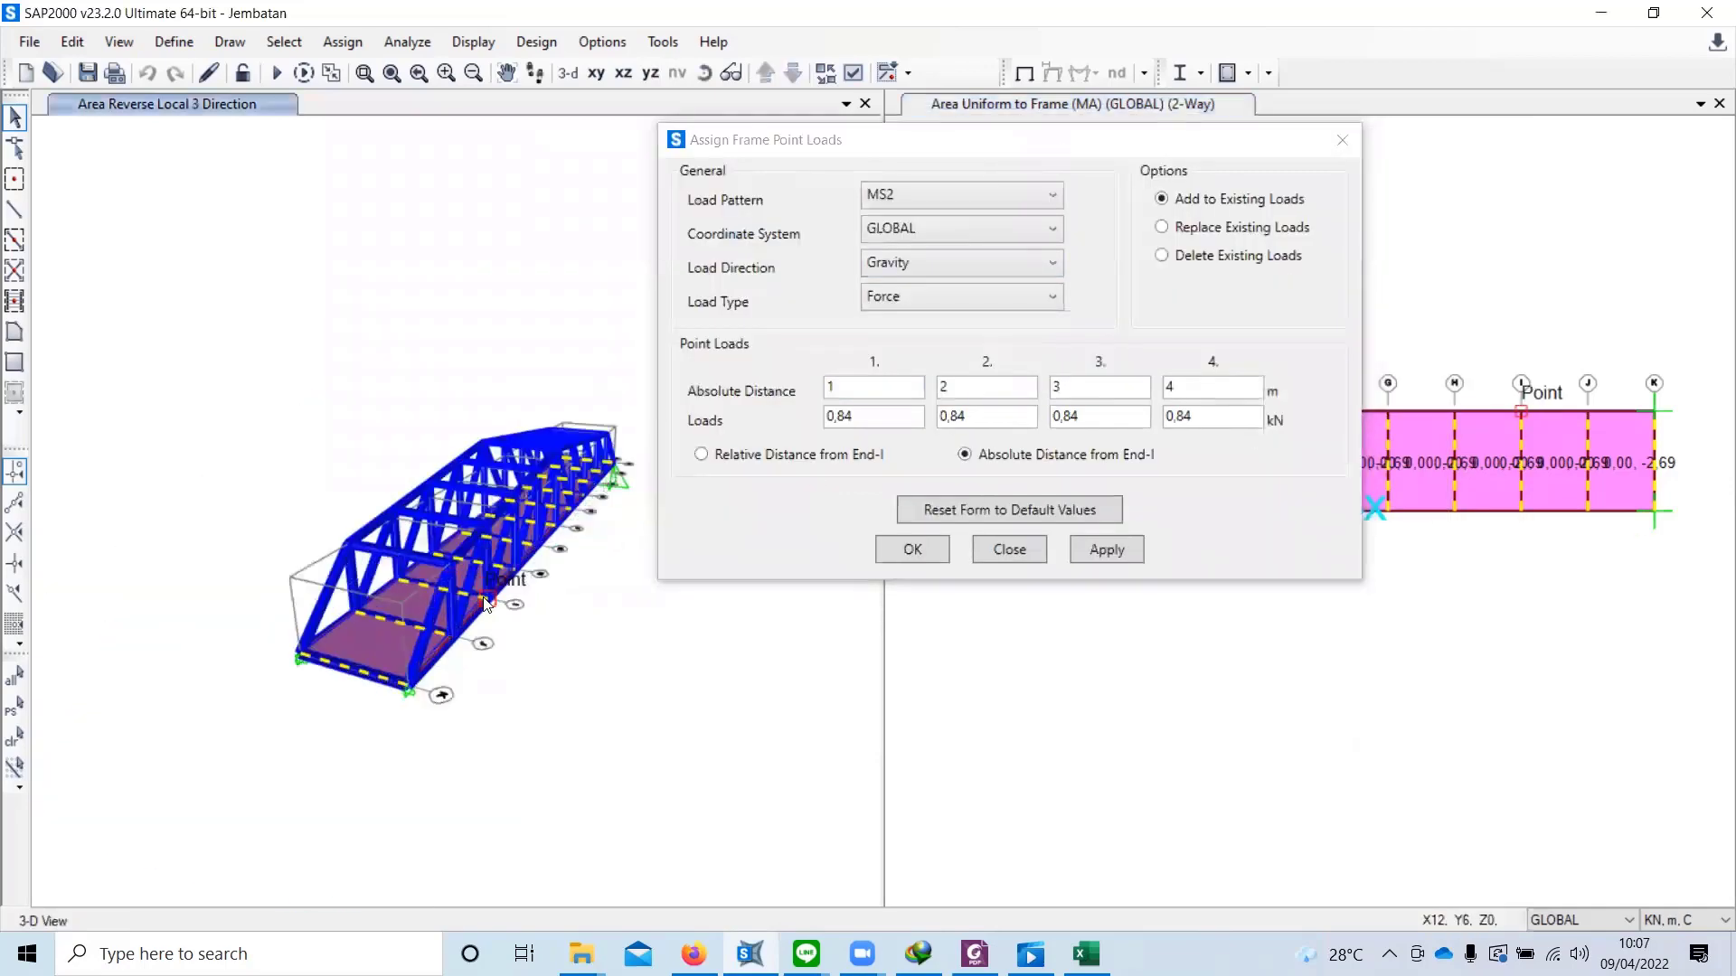
{"action": "left_click", "coordinate": [914, 550]}
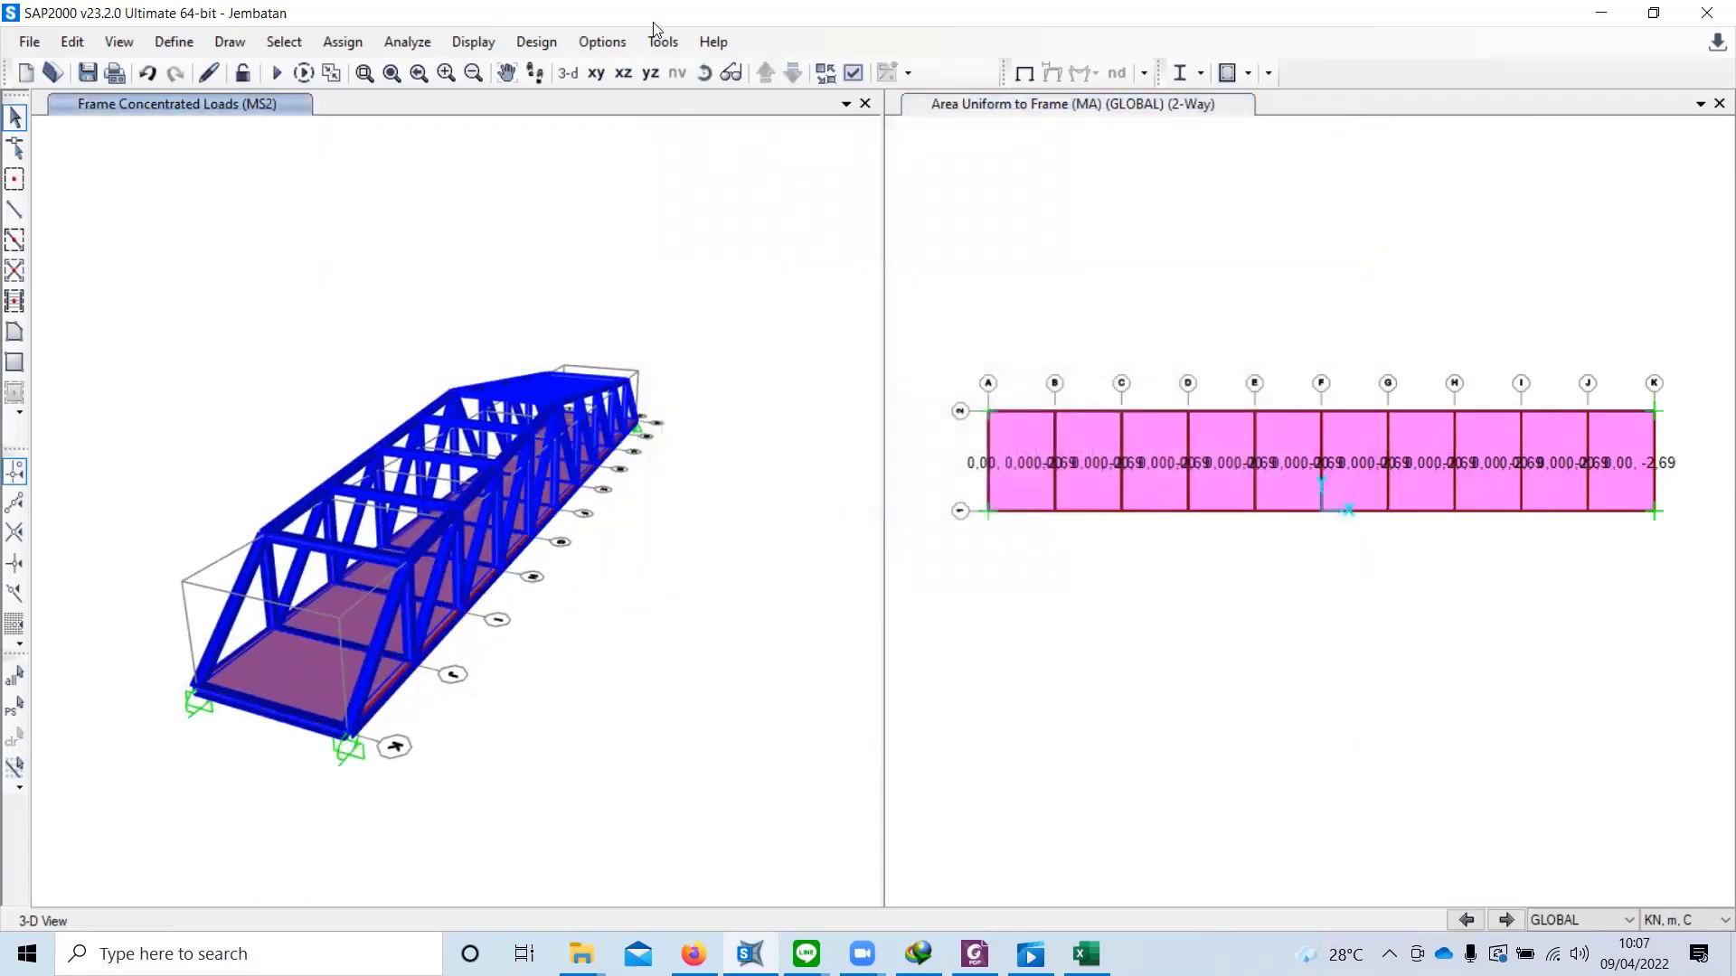
Step: Display the frame span loads of load pattern MS2 in the 3-D view
{"action": "left_click", "coordinate": [473, 41]}
{"action": "mouse_move", "coordinate": [611, 159]}
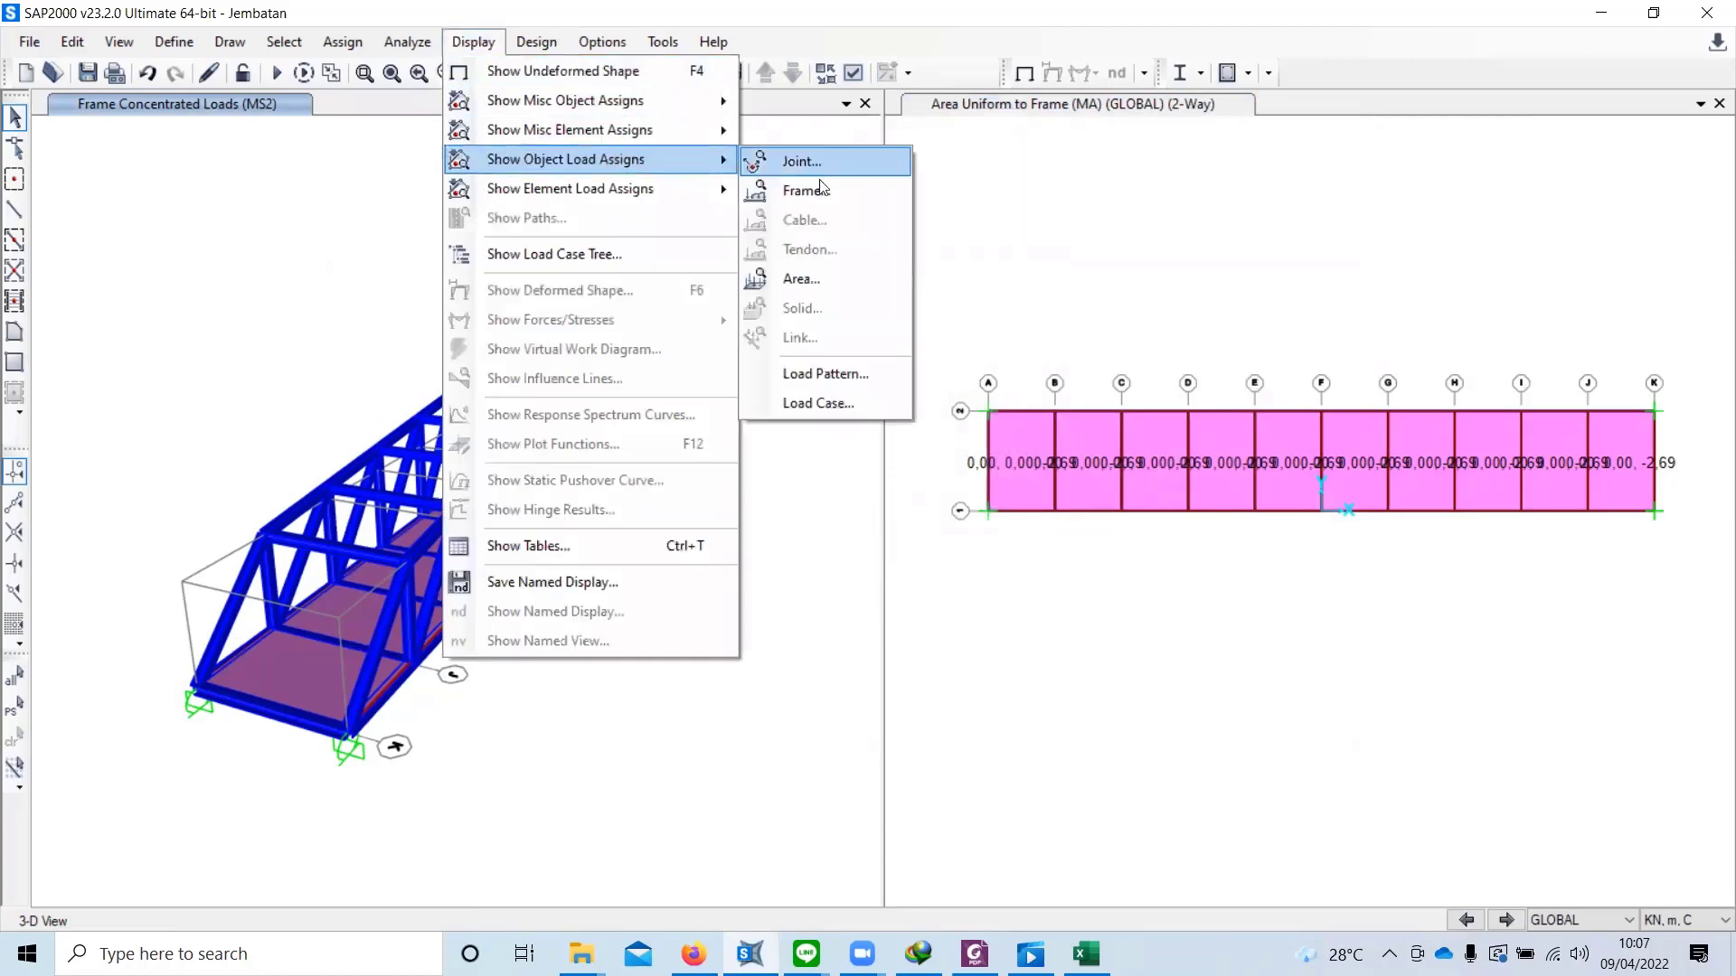
{"action": "left_click", "coordinate": [809, 190]}
{"action": "left_click", "coordinate": [874, 239]}
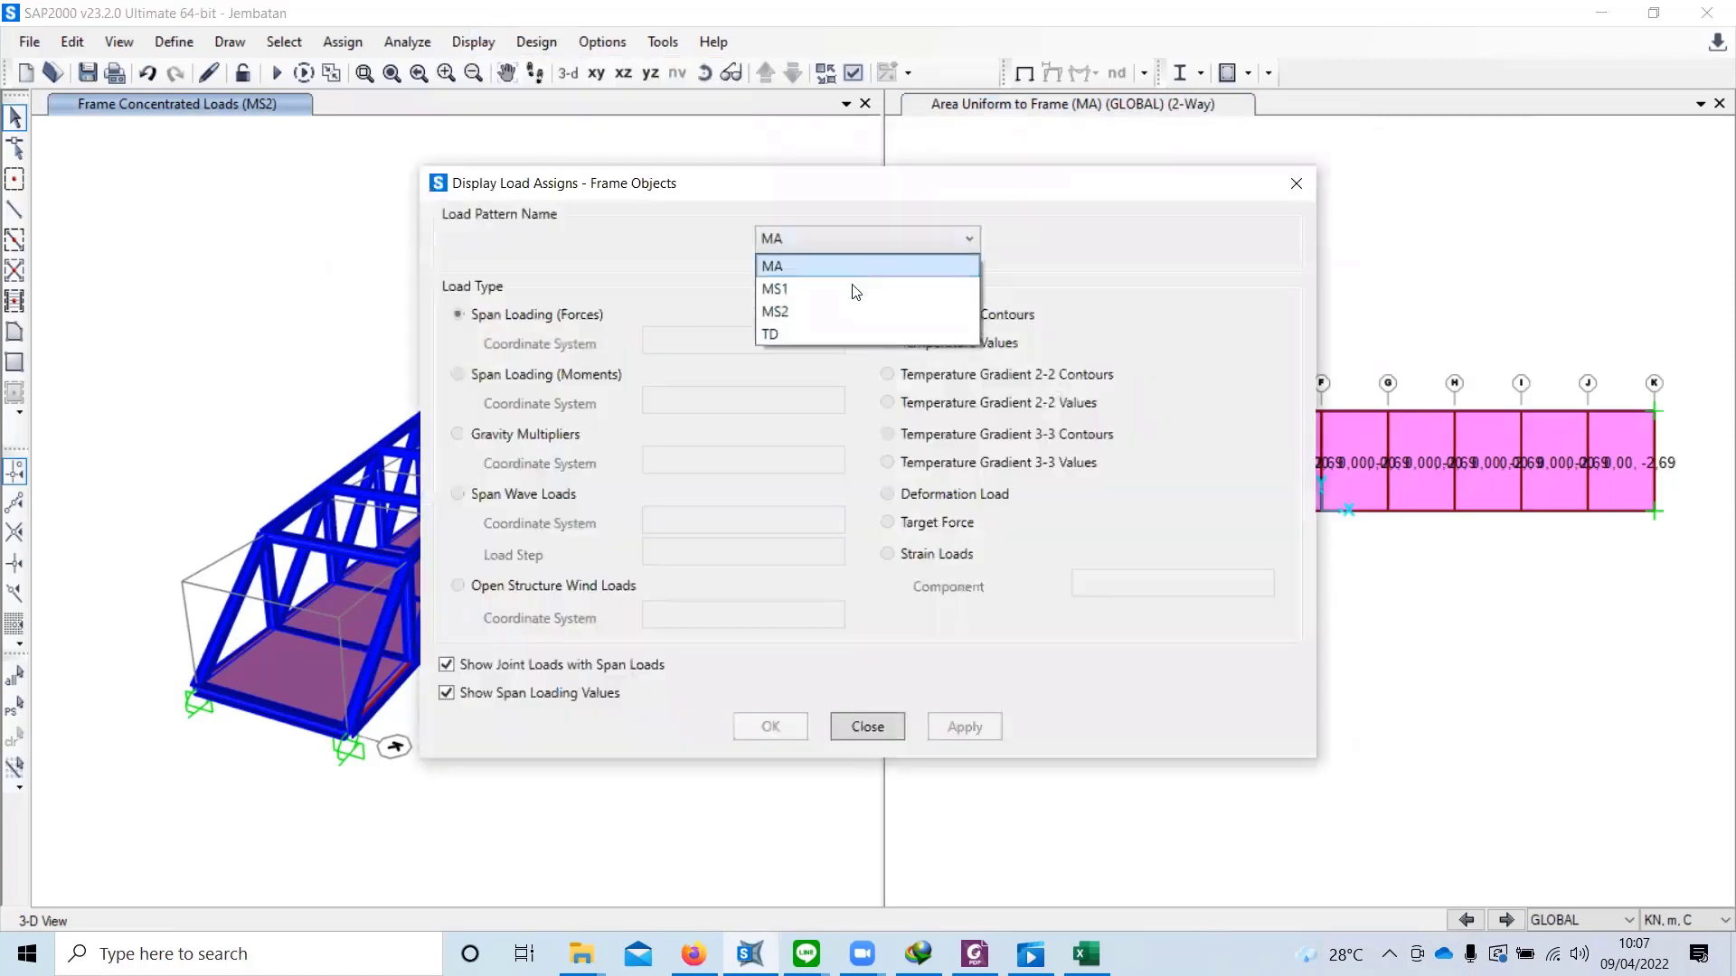
{"action": "left_click", "coordinate": [852, 304]}
{"action": "left_click", "coordinate": [785, 728]}
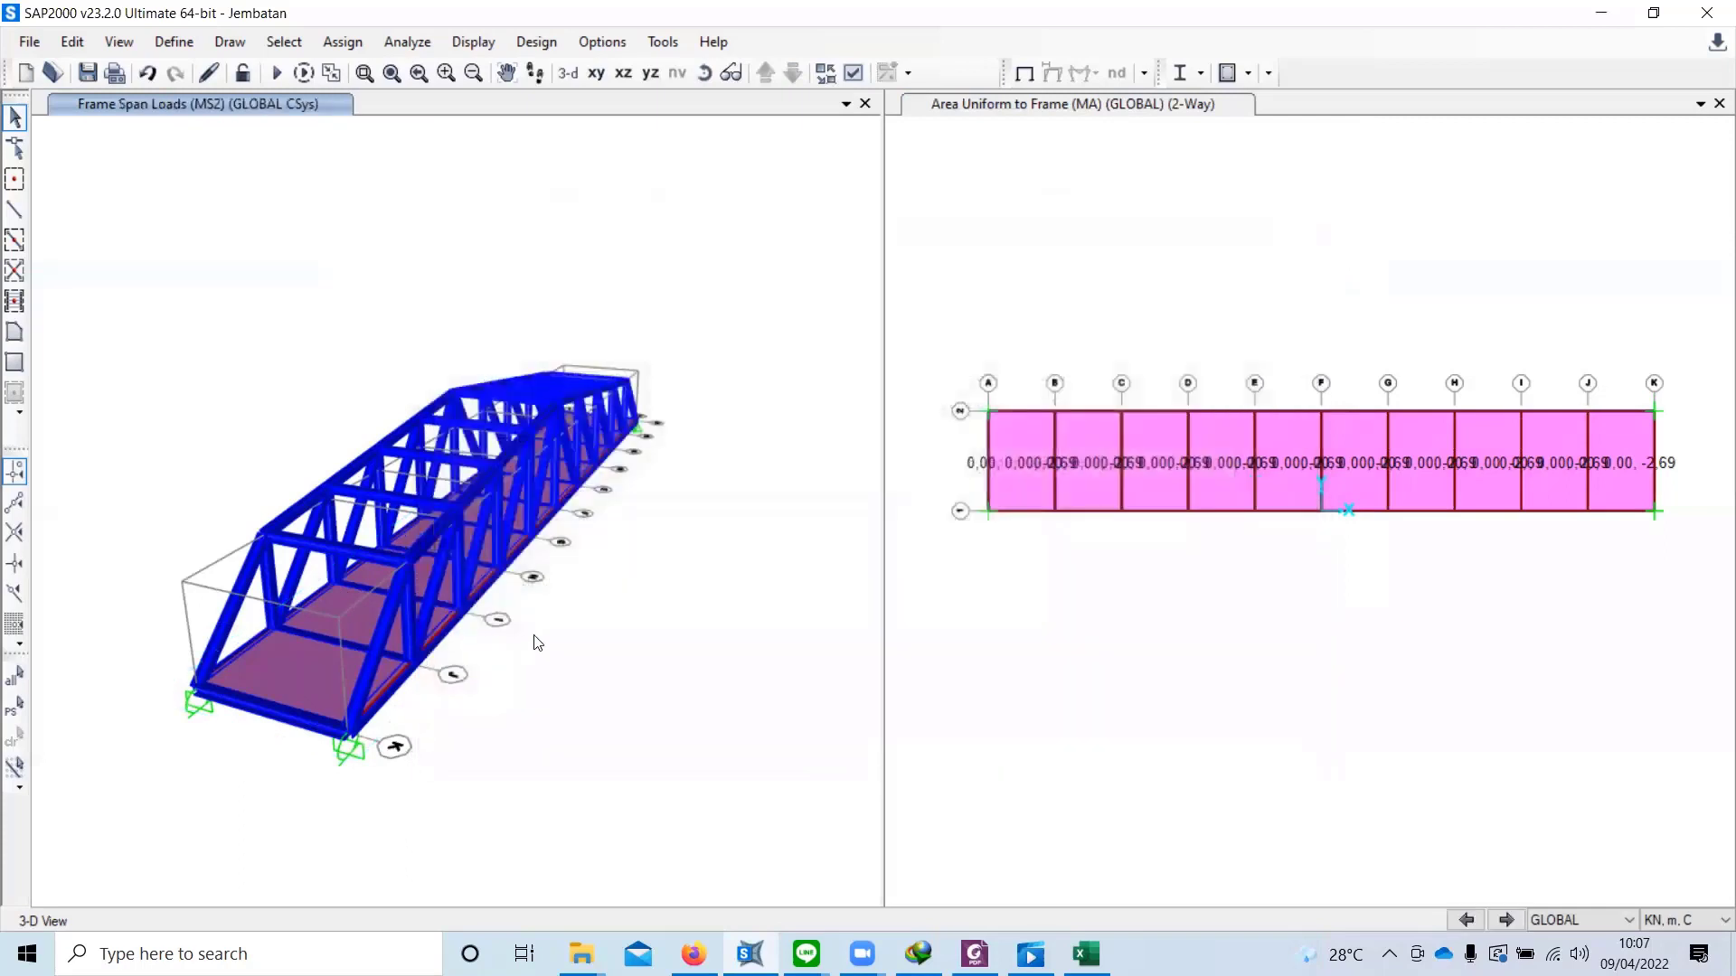
Step: Change the 3-D view from extruded to the Standard view type and examine the point loads on the cross beams
{"action": "middle_click_drag", "start_coordinate": [540, 615], "coordinate": [704, 470], "text": "shift"}
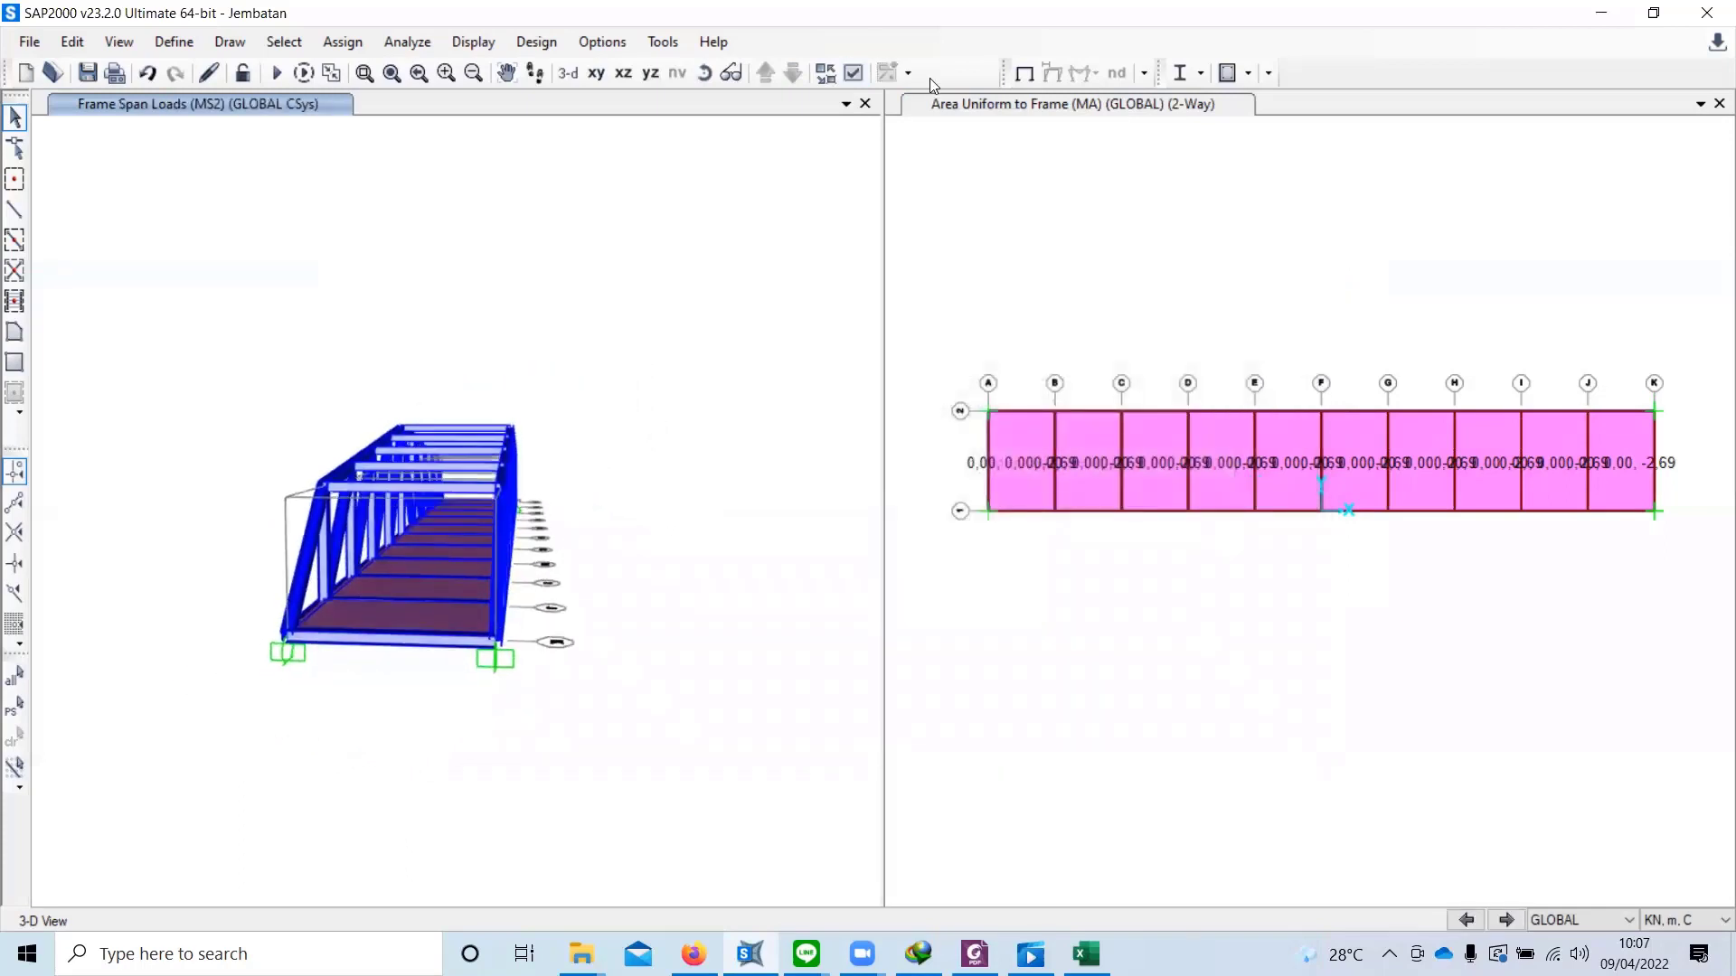
{"action": "left_click", "coordinate": [850, 76]}
{"action": "left_click", "coordinate": [784, 178]}
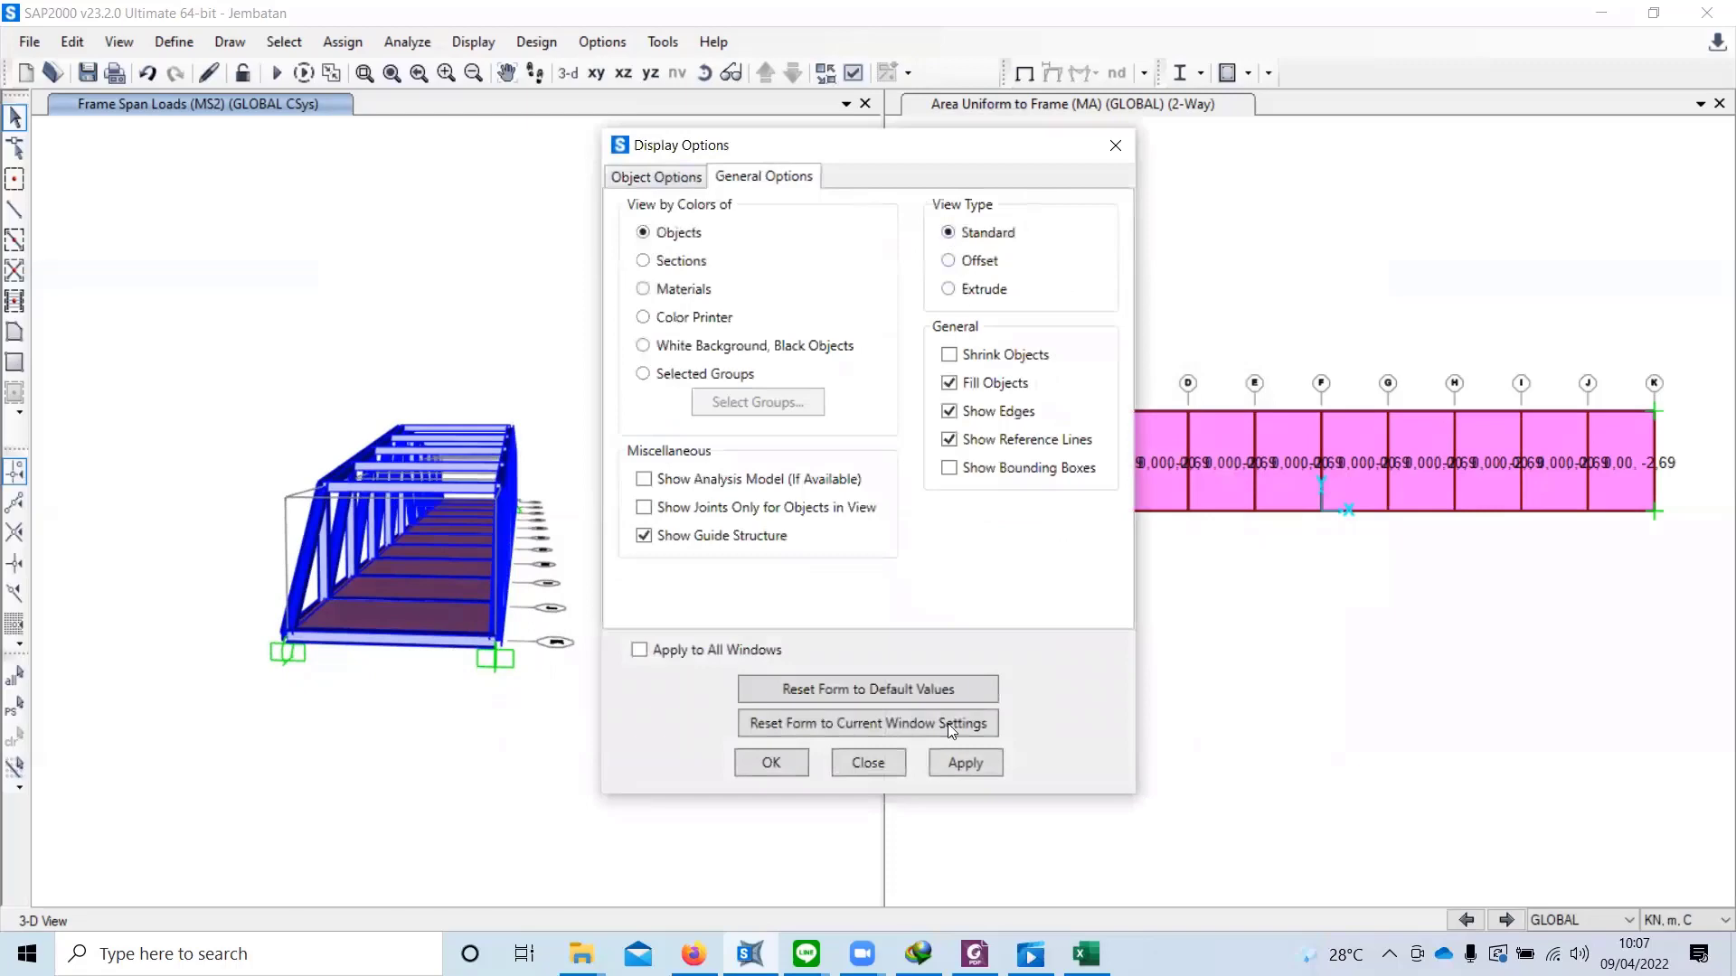
{"action": "left_click", "coordinate": [773, 764]}
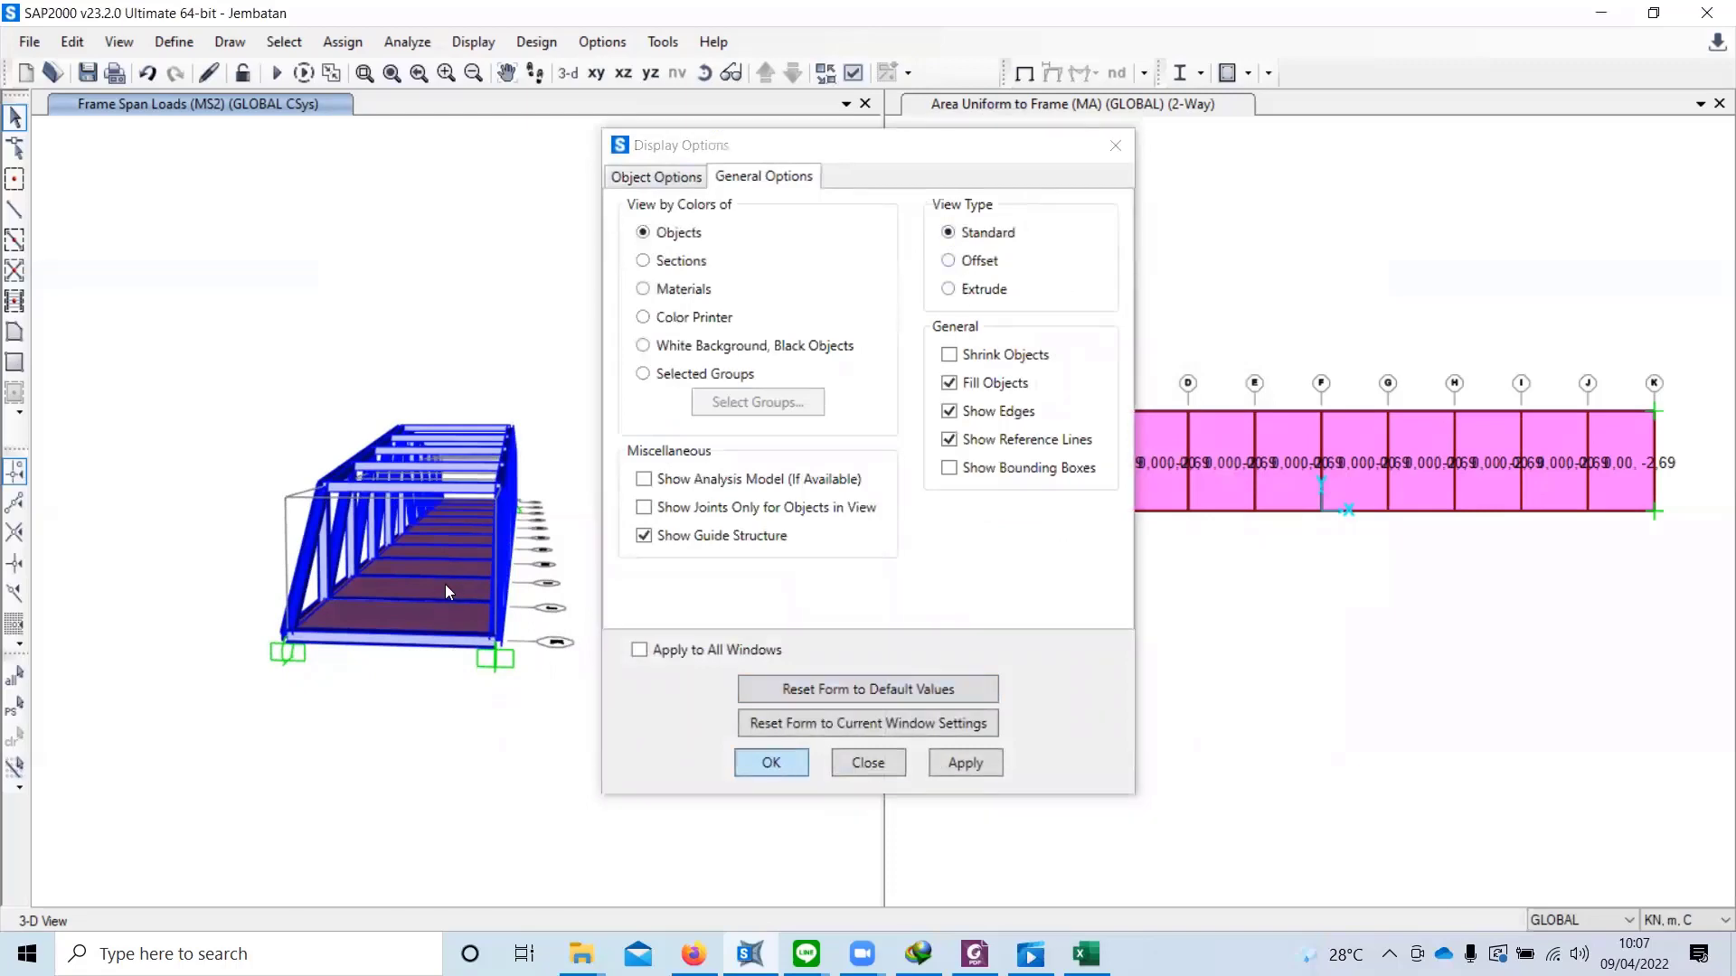
{"action": "mouse_move", "coordinate": [463, 616]}
{"action": "middle_mouse_down", "text": "shift"}
{"action": "mouse_move", "coordinate": [492, 586]}
{"action": "mouse_move", "coordinate": [431, 690]}
{"action": "mouse_move", "coordinate": [380, 717]}
{"action": "mouse_move", "coordinate": [443, 599]}
{"action": "middle_mouse_up", "text": "shift"}
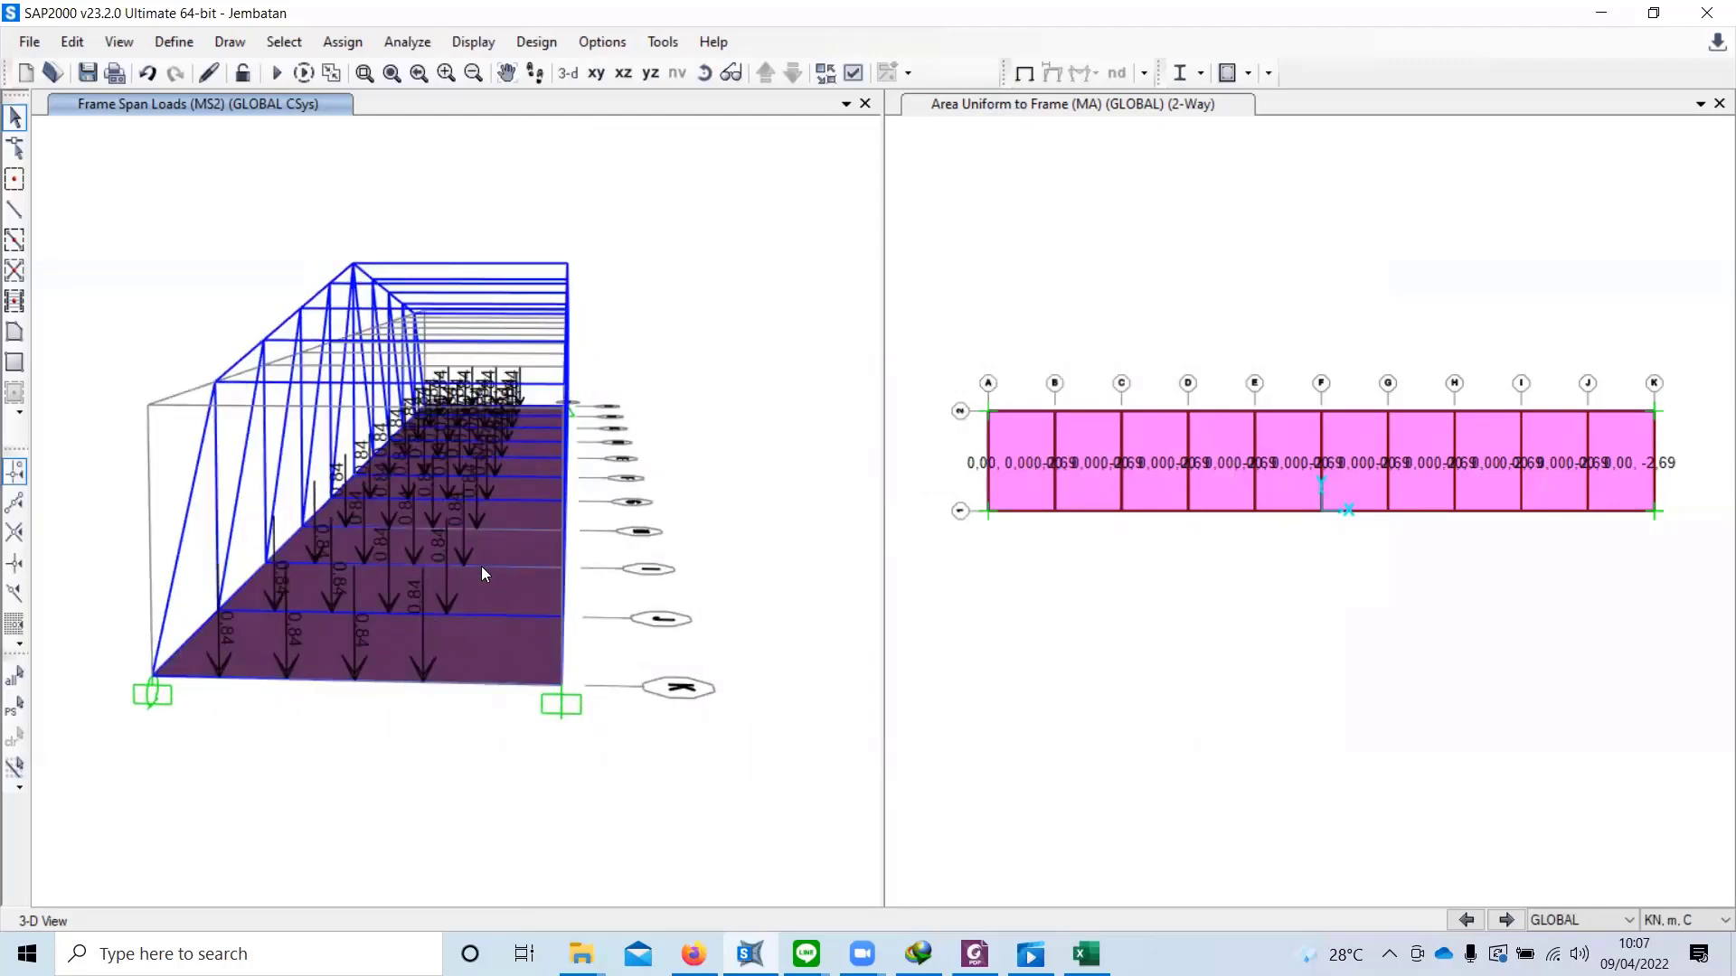
Step: Reselect the eleven cross beams from gridline A through K in plan for another point load
{"action": "left_click", "coordinate": [989, 441]}
{"action": "left_click", "coordinate": [1054, 448]}
{"action": "left_click", "coordinate": [1121, 438]}
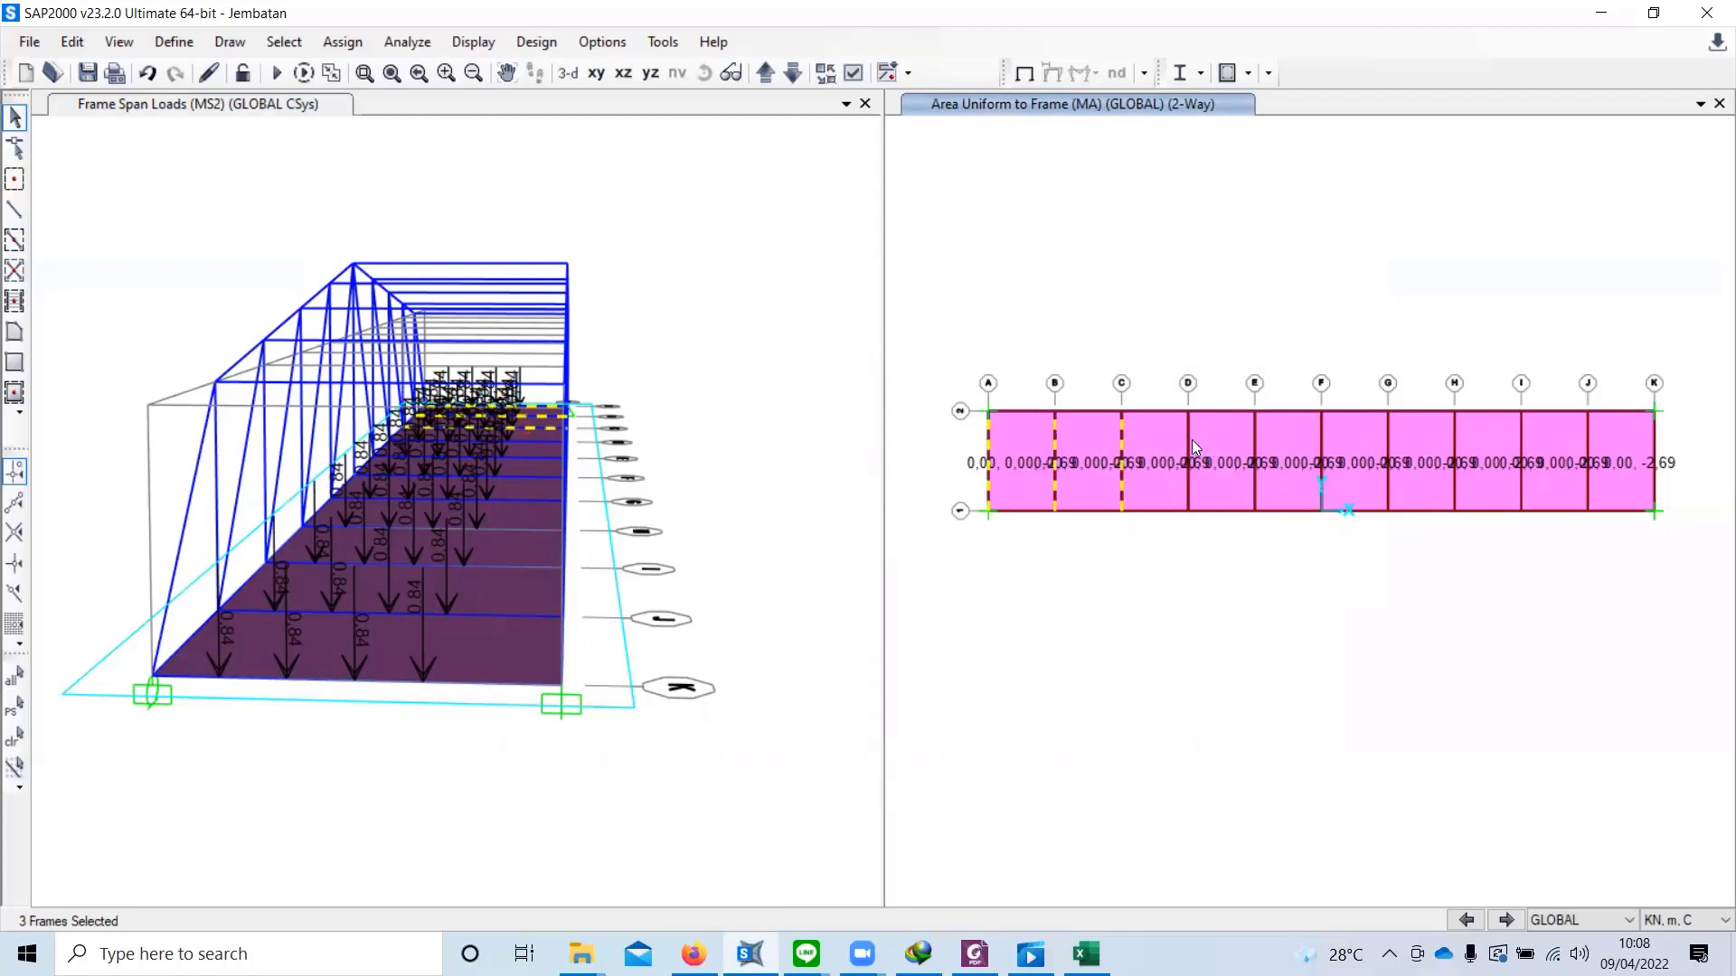
{"action": "left_click", "coordinate": [1188, 438]}
{"action": "left_click", "coordinate": [1389, 452]}
{"action": "left_click", "coordinate": [1453, 450]}
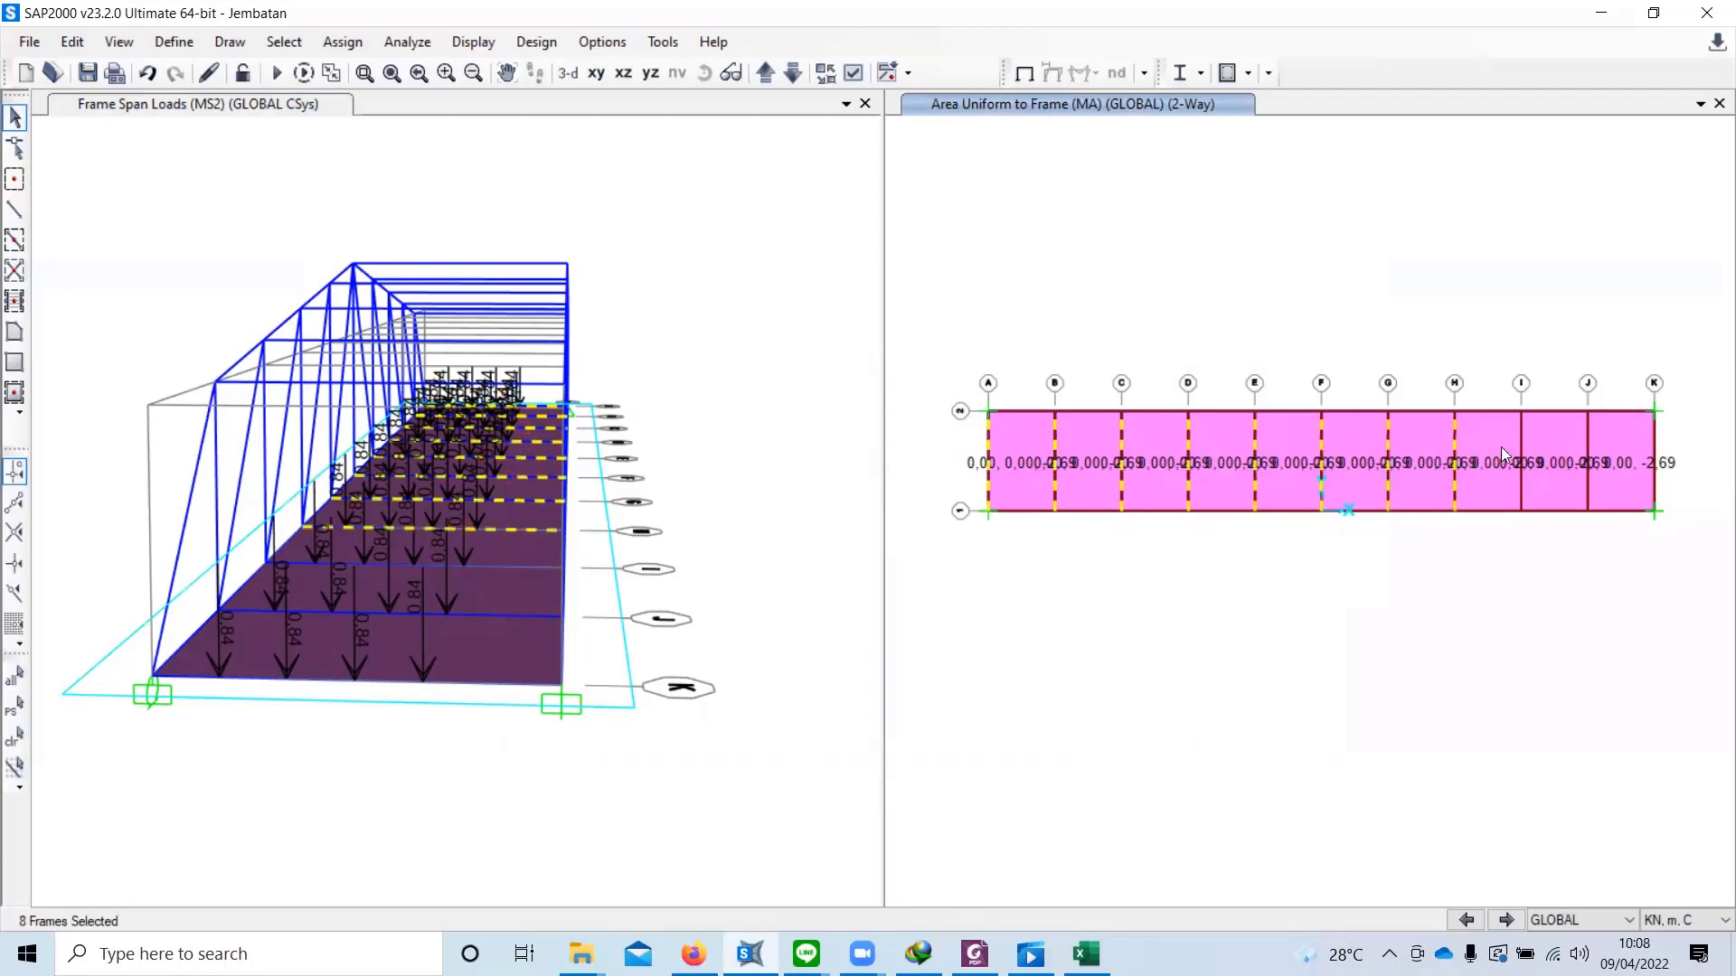
{"action": "left_click", "coordinate": [1520, 445]}
{"action": "left_click", "coordinate": [1589, 443]}
{"action": "left_click", "coordinate": [1659, 449]}
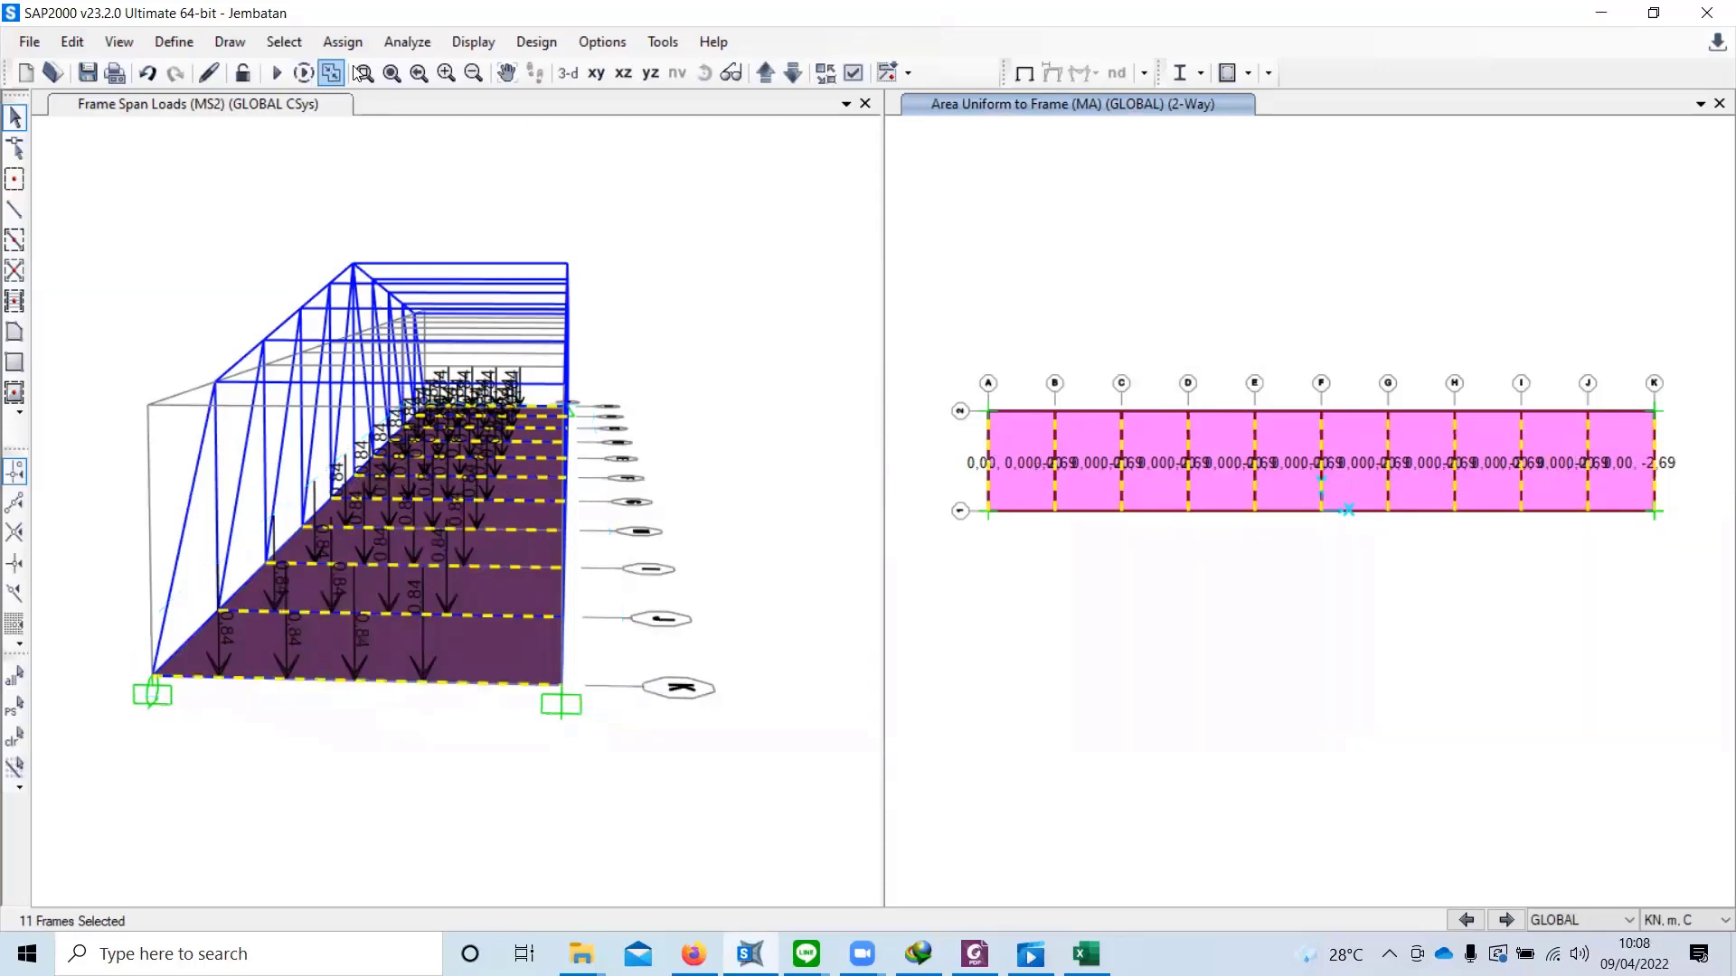
Step: Reopen the MS2 frame point load assignment and set the fourth load's absolute distance to 5 m
{"action": "left_click", "coordinate": [344, 42]}
{"action": "mouse_move", "coordinate": [506, 313]}
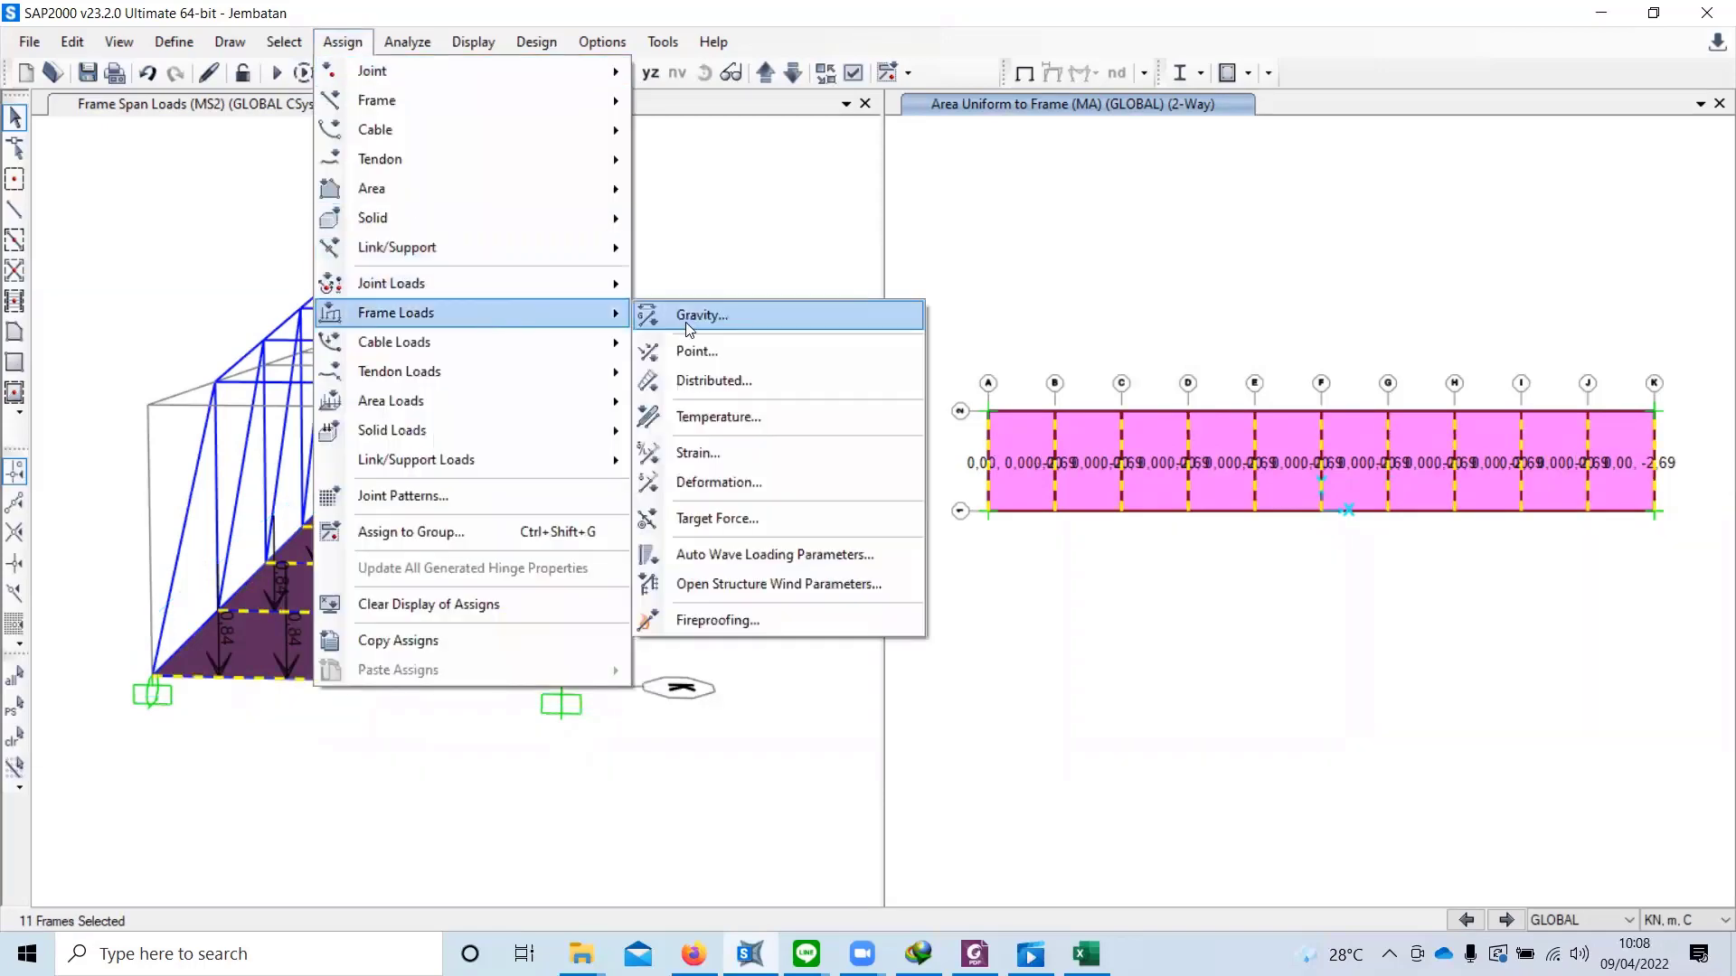
{"action": "left_click", "coordinate": [731, 353]}
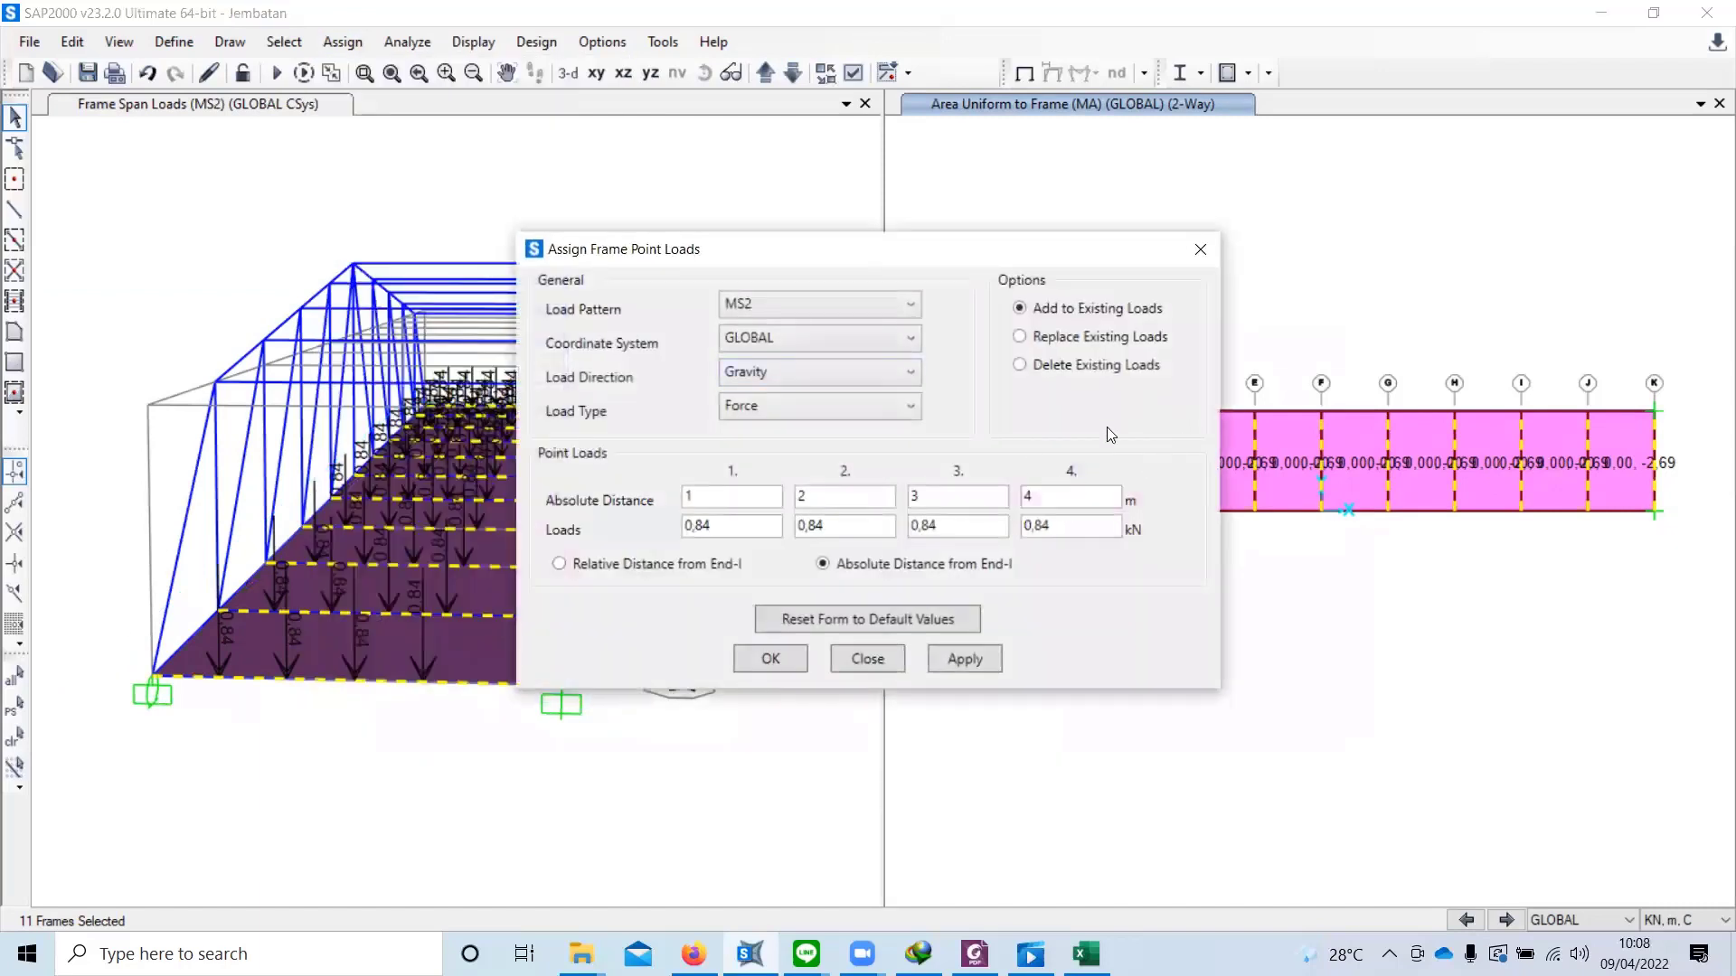
{"action": "double_click", "coordinate": [1078, 488]}
{"action": "type", "text": "5"}
Step: Set the first three point loads to 0 and add the remaining 0,84 kN load to the cross beams
{"action": "double_click", "coordinate": [989, 528]}
{"action": "type", "text": "0"}
{"action": "double_click", "coordinate": [846, 528]}
{"action": "type", "text": "0"}
{"action": "double_click", "coordinate": [701, 526]}
{"action": "type", "text": "0"}
{"action": "left_click_drag", "start_coordinate": [976, 250], "coordinate": [1297, 221]}
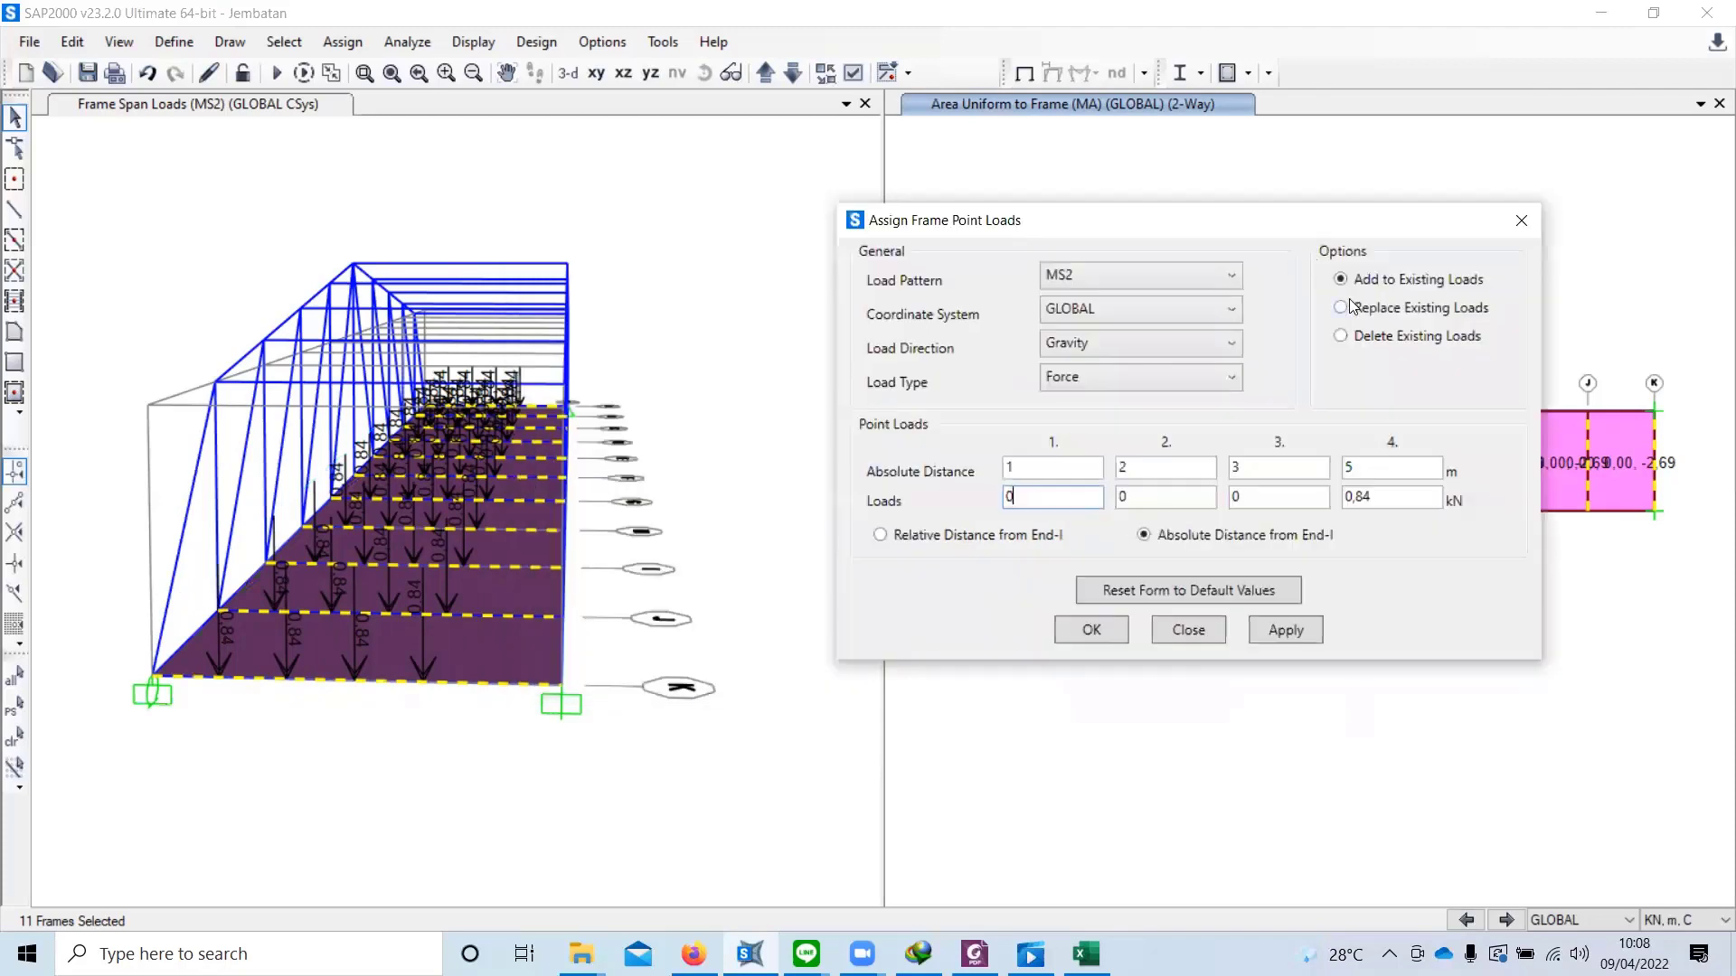
{"action": "left_click", "coordinate": [1069, 636]}
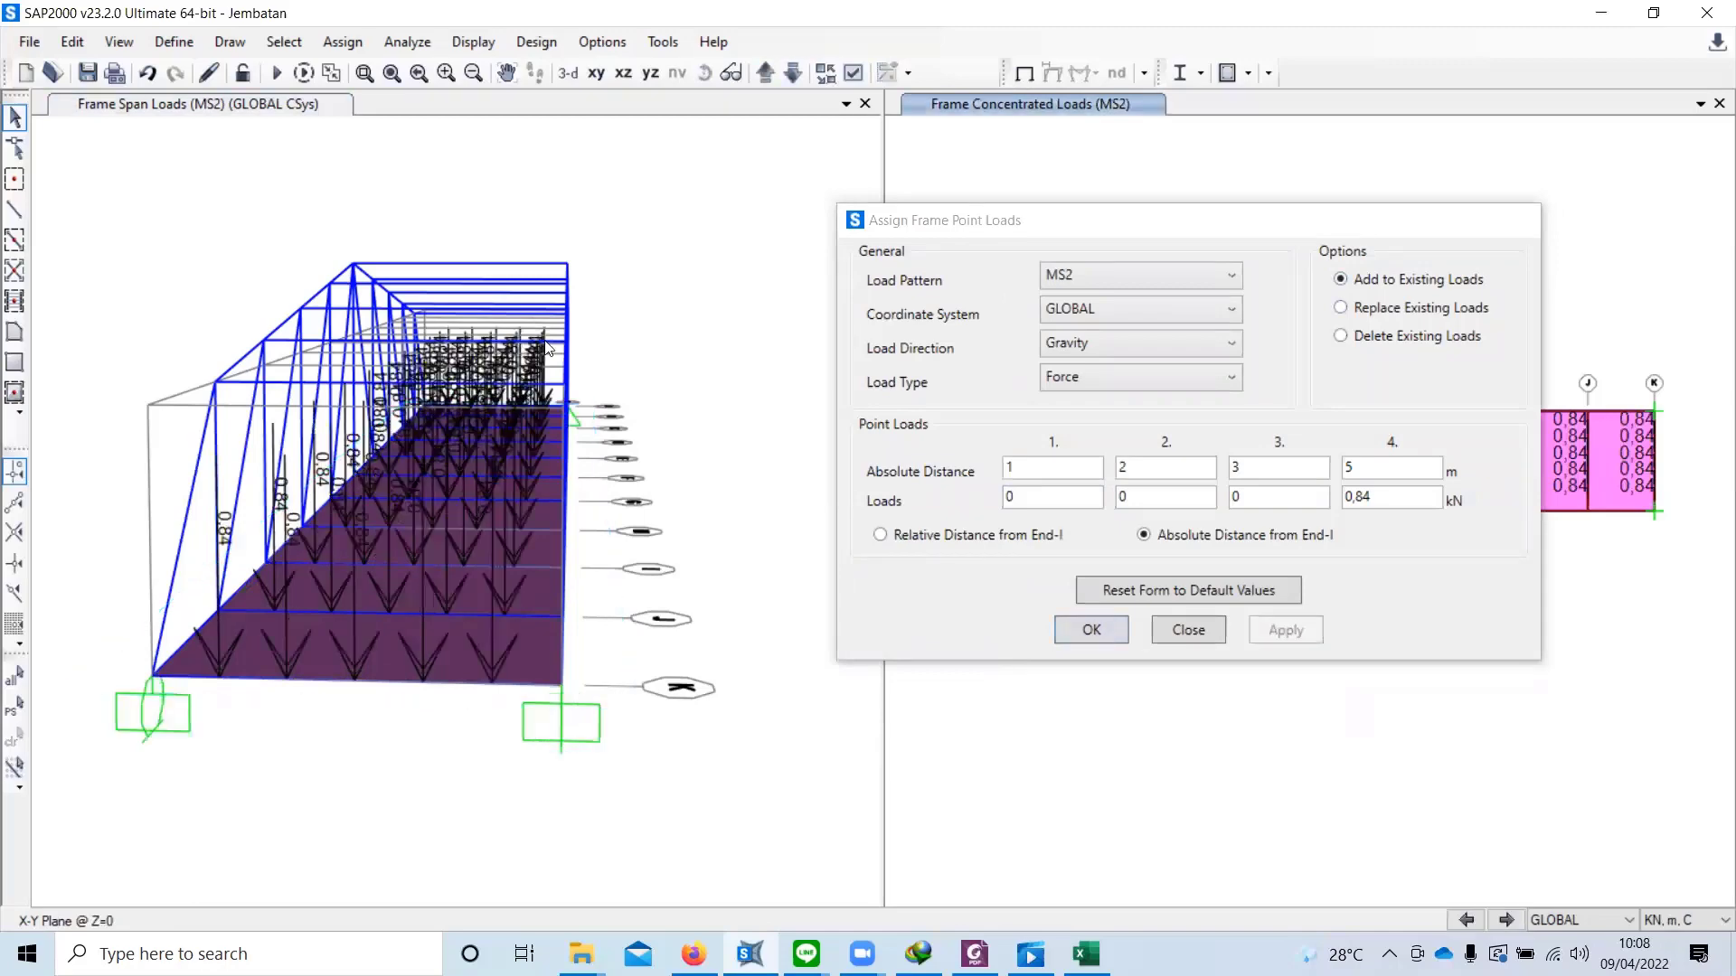
Step: Inspect the MS2 point loads along all cross beams from several angles in the 3-D view
{"action": "left_click", "coordinate": [670, 473]}
{"action": "middle_click_drag", "start_coordinate": [670, 473], "coordinate": [664, 624]}
{"action": "middle_click_drag", "start_coordinate": [470, 707], "coordinate": [514, 581], "text": "shift"}
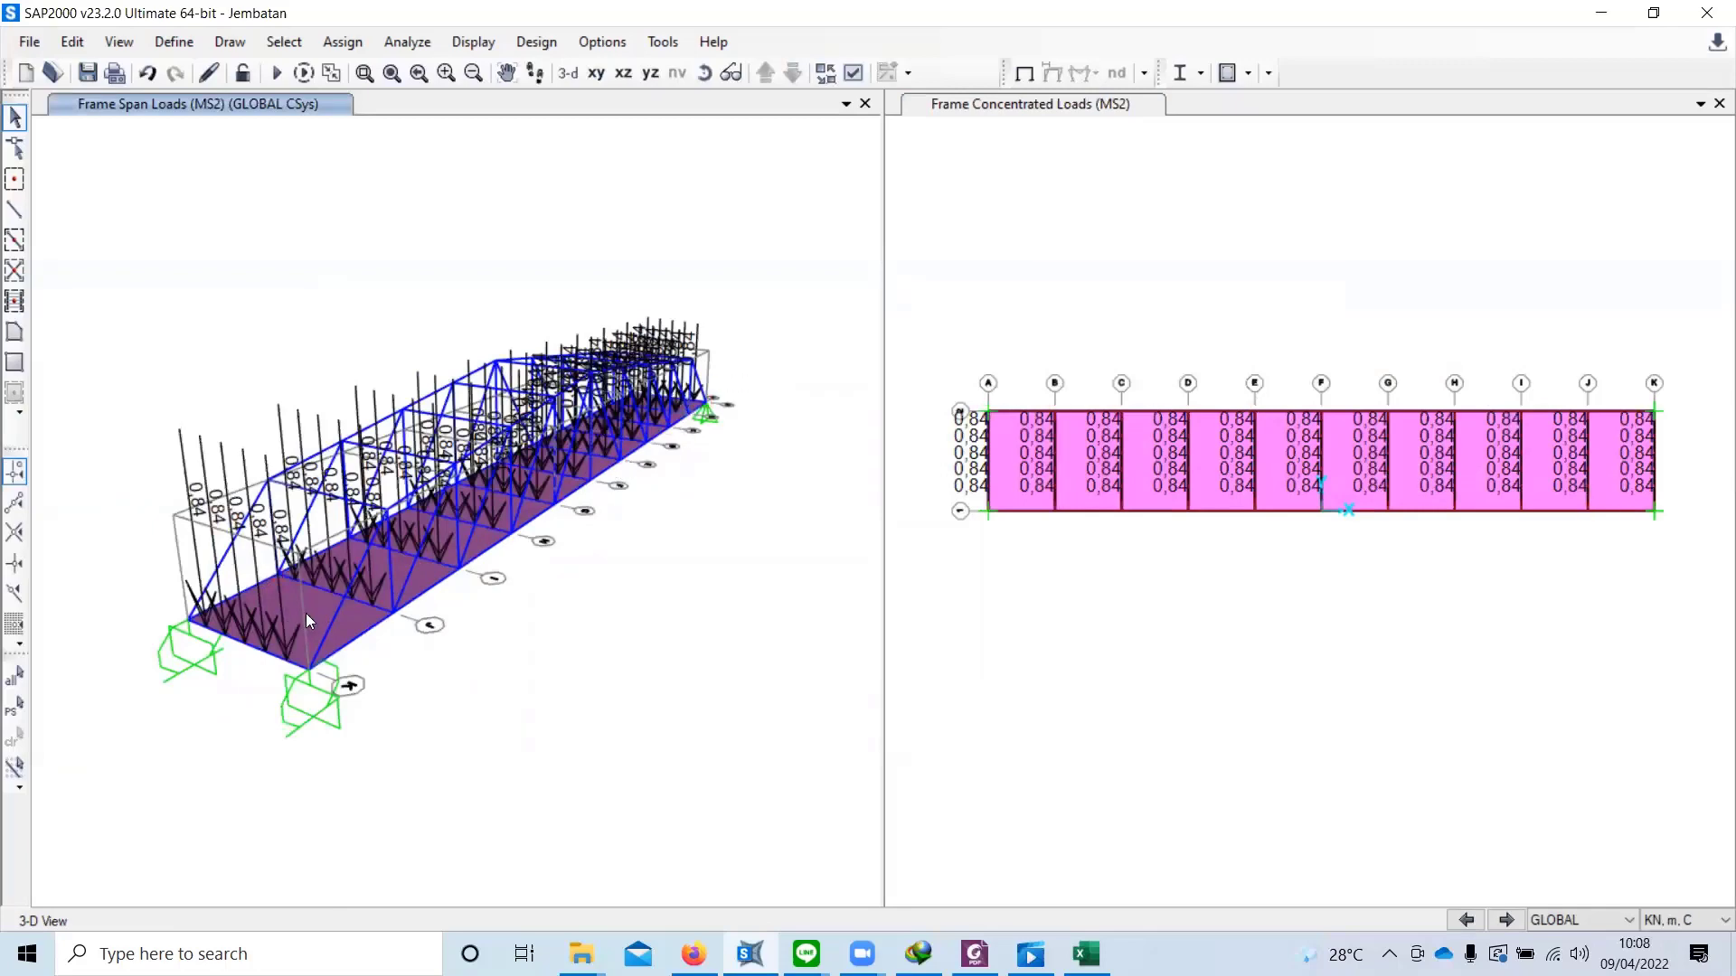
{"action": "middle_click_drag", "start_coordinate": [301, 647], "coordinate": [135, 697], "text": "shift"}
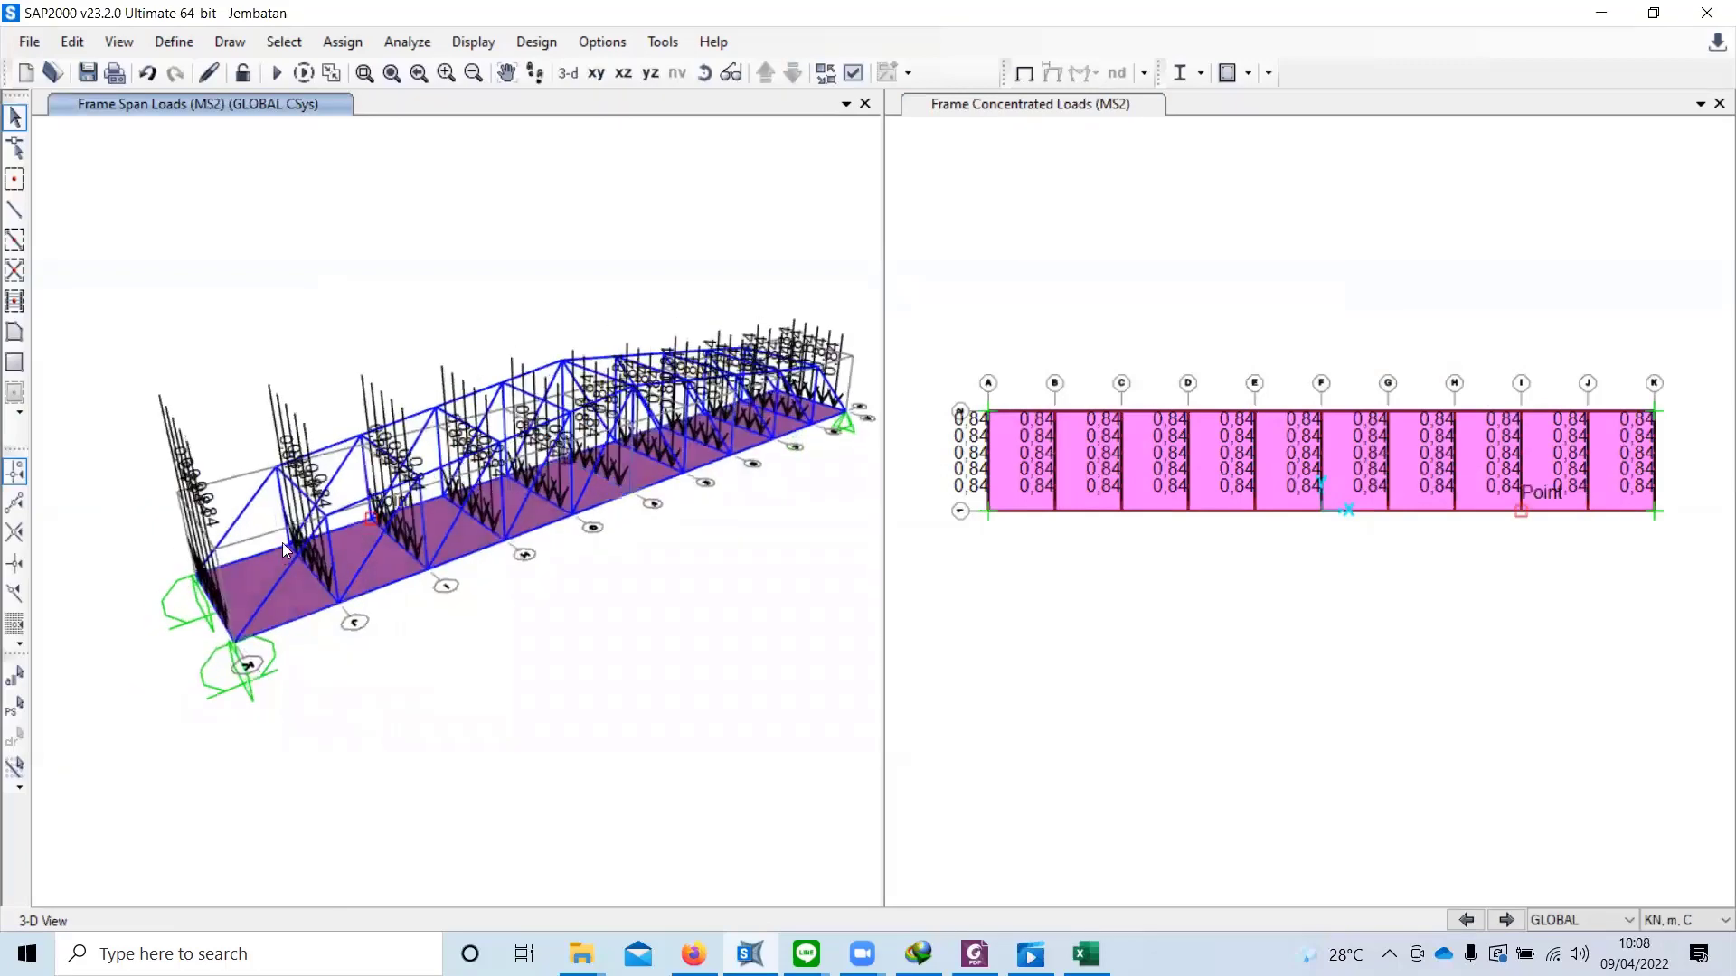
{"action": "middle_click_drag", "start_coordinate": [437, 526], "coordinate": [352, 577]}
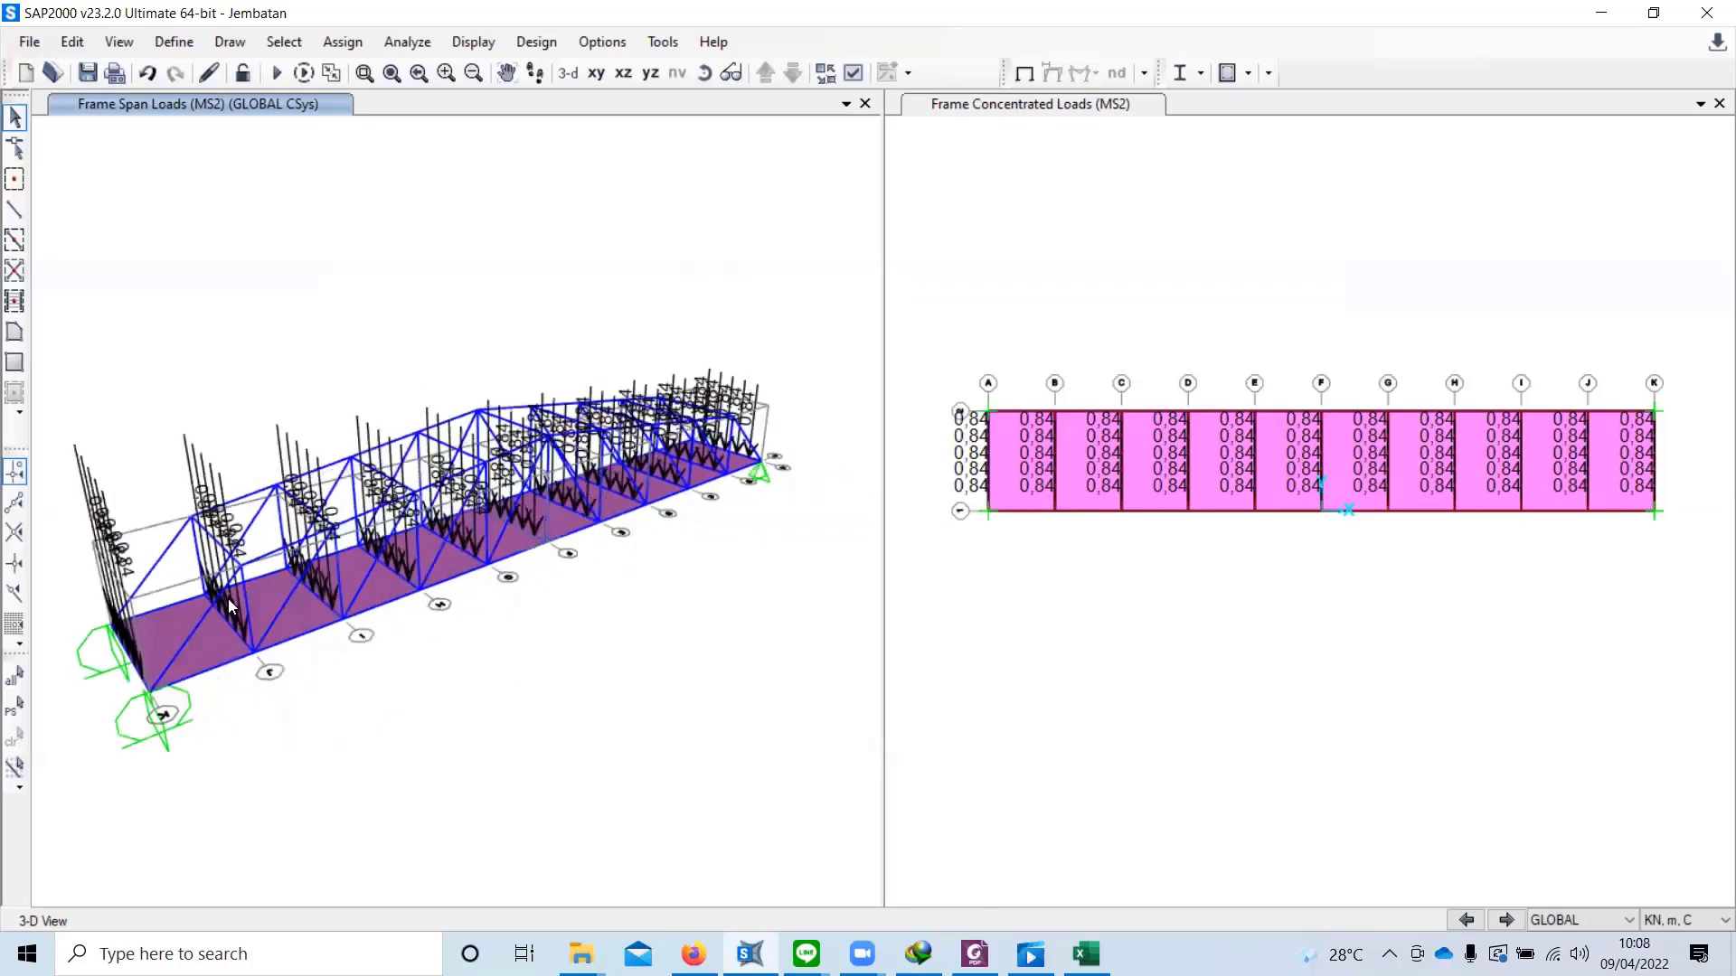
{"action": "middle_click_drag", "start_coordinate": [434, 623], "coordinate": [597, 565], "text": "shift"}
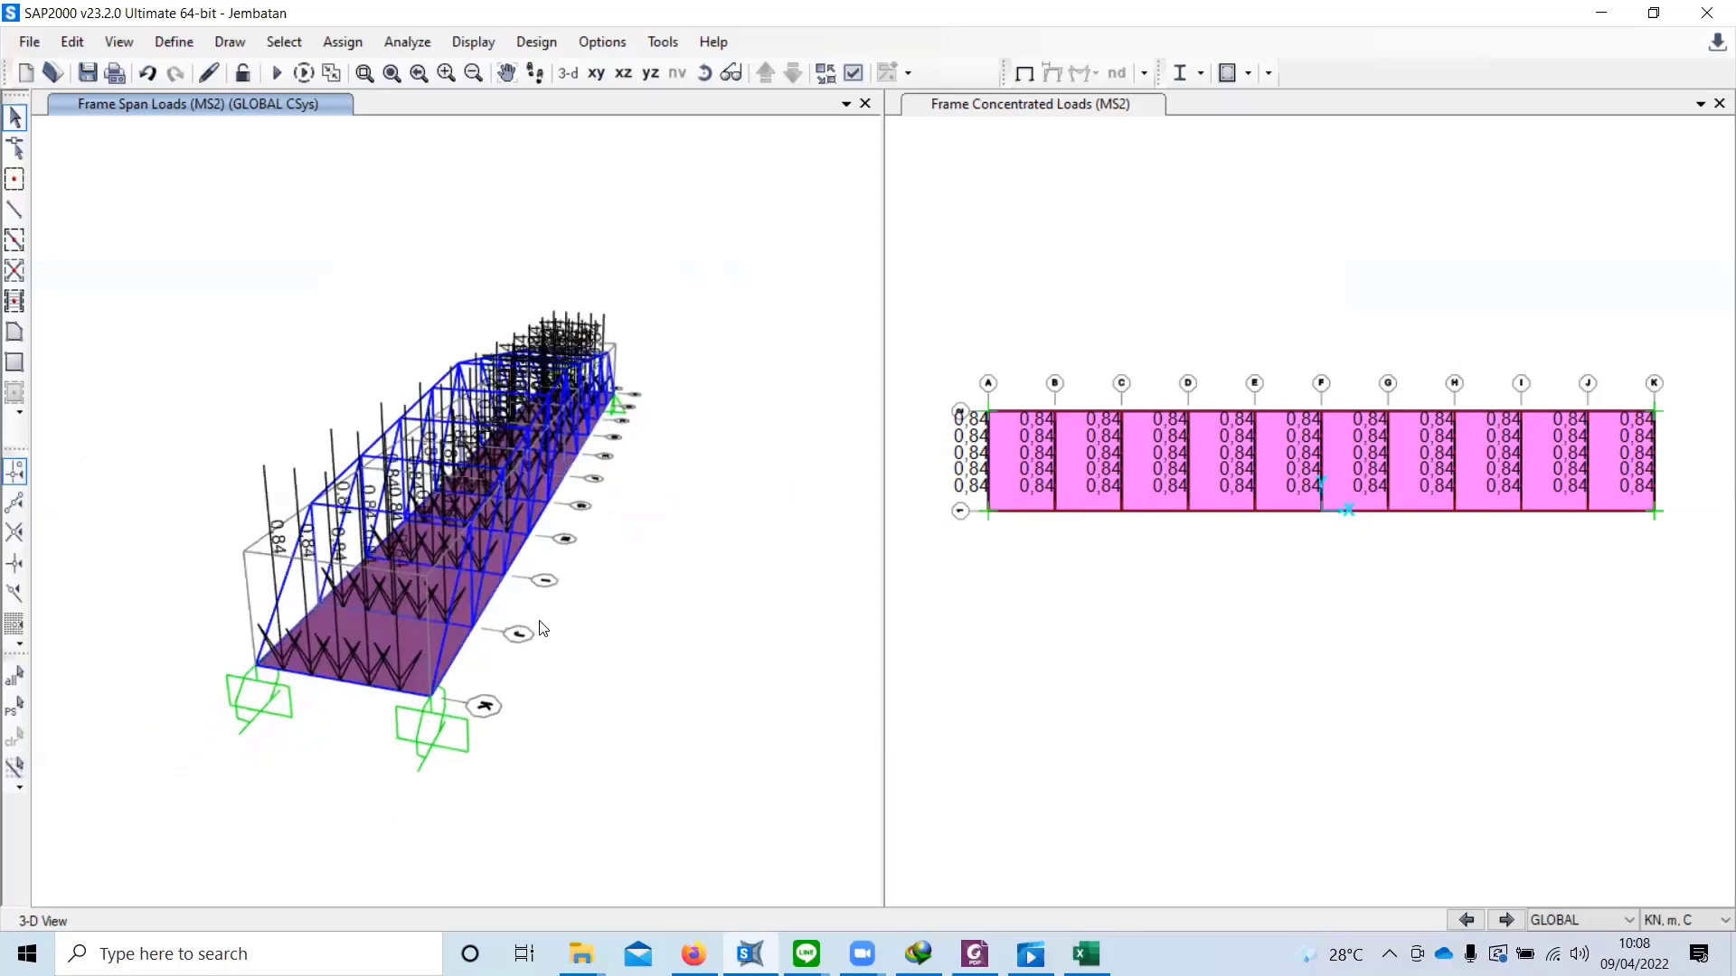
{"action": "middle_click_drag", "start_coordinate": [418, 663], "coordinate": [248, 588], "text": "shift"}
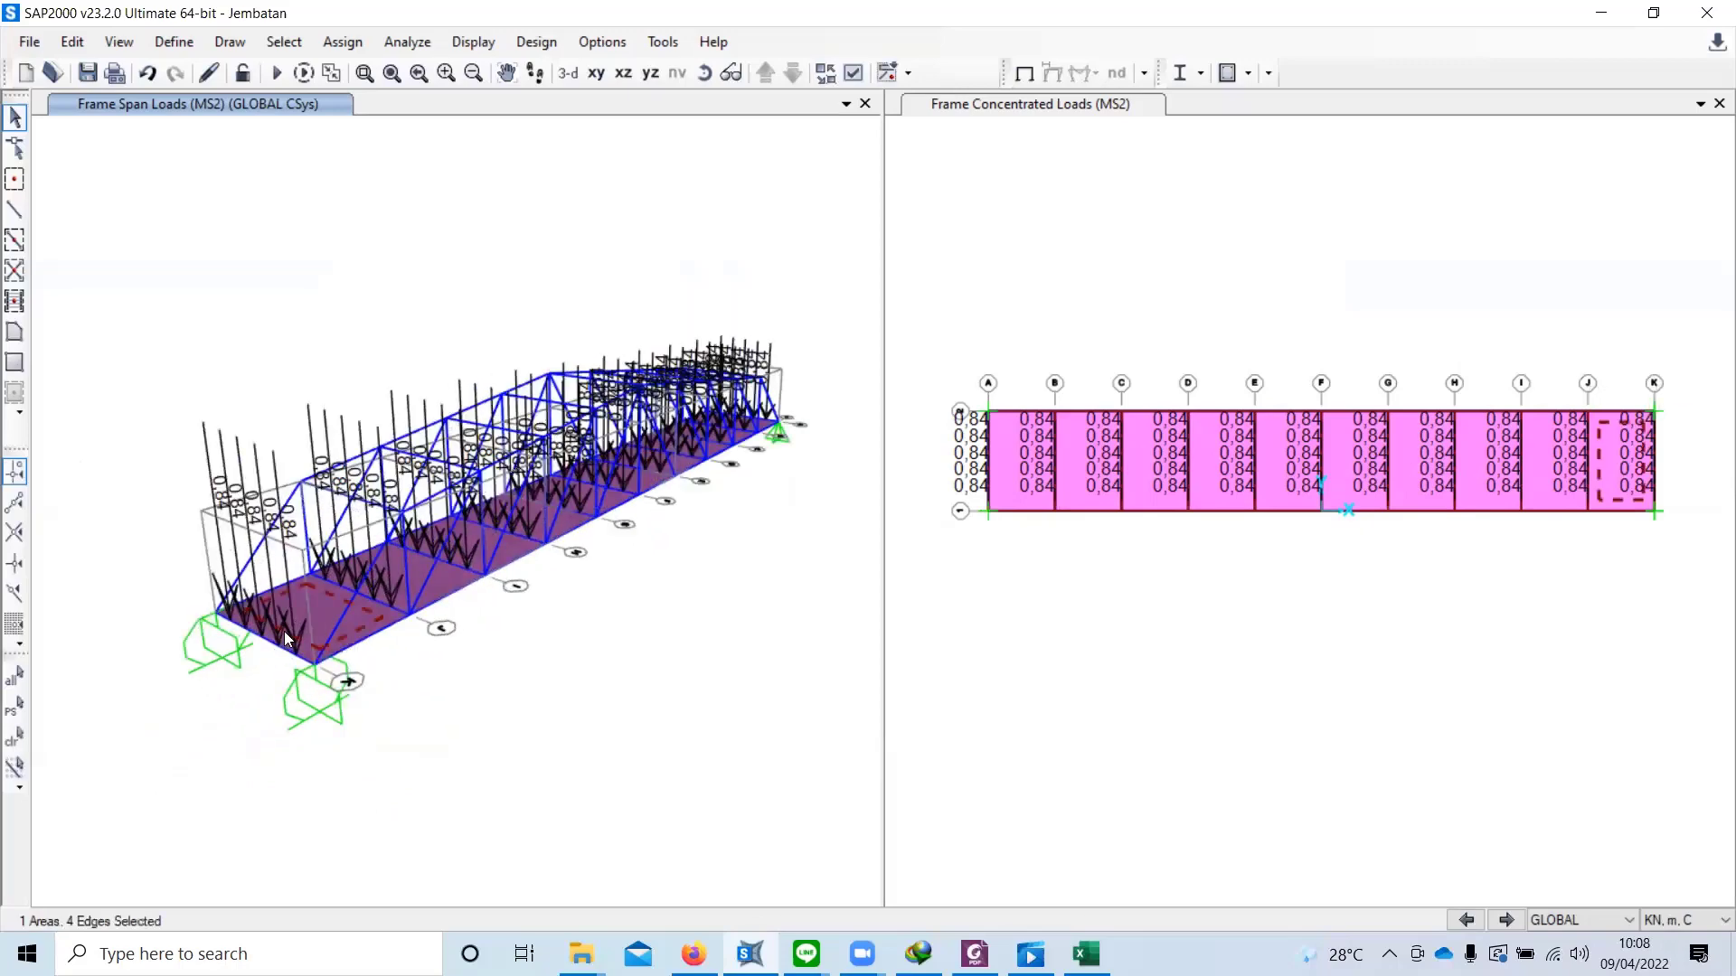
Step: Select the two end cross beams of the bridge, at gridlines K and A
{"action": "left_click", "coordinate": [276, 649]}
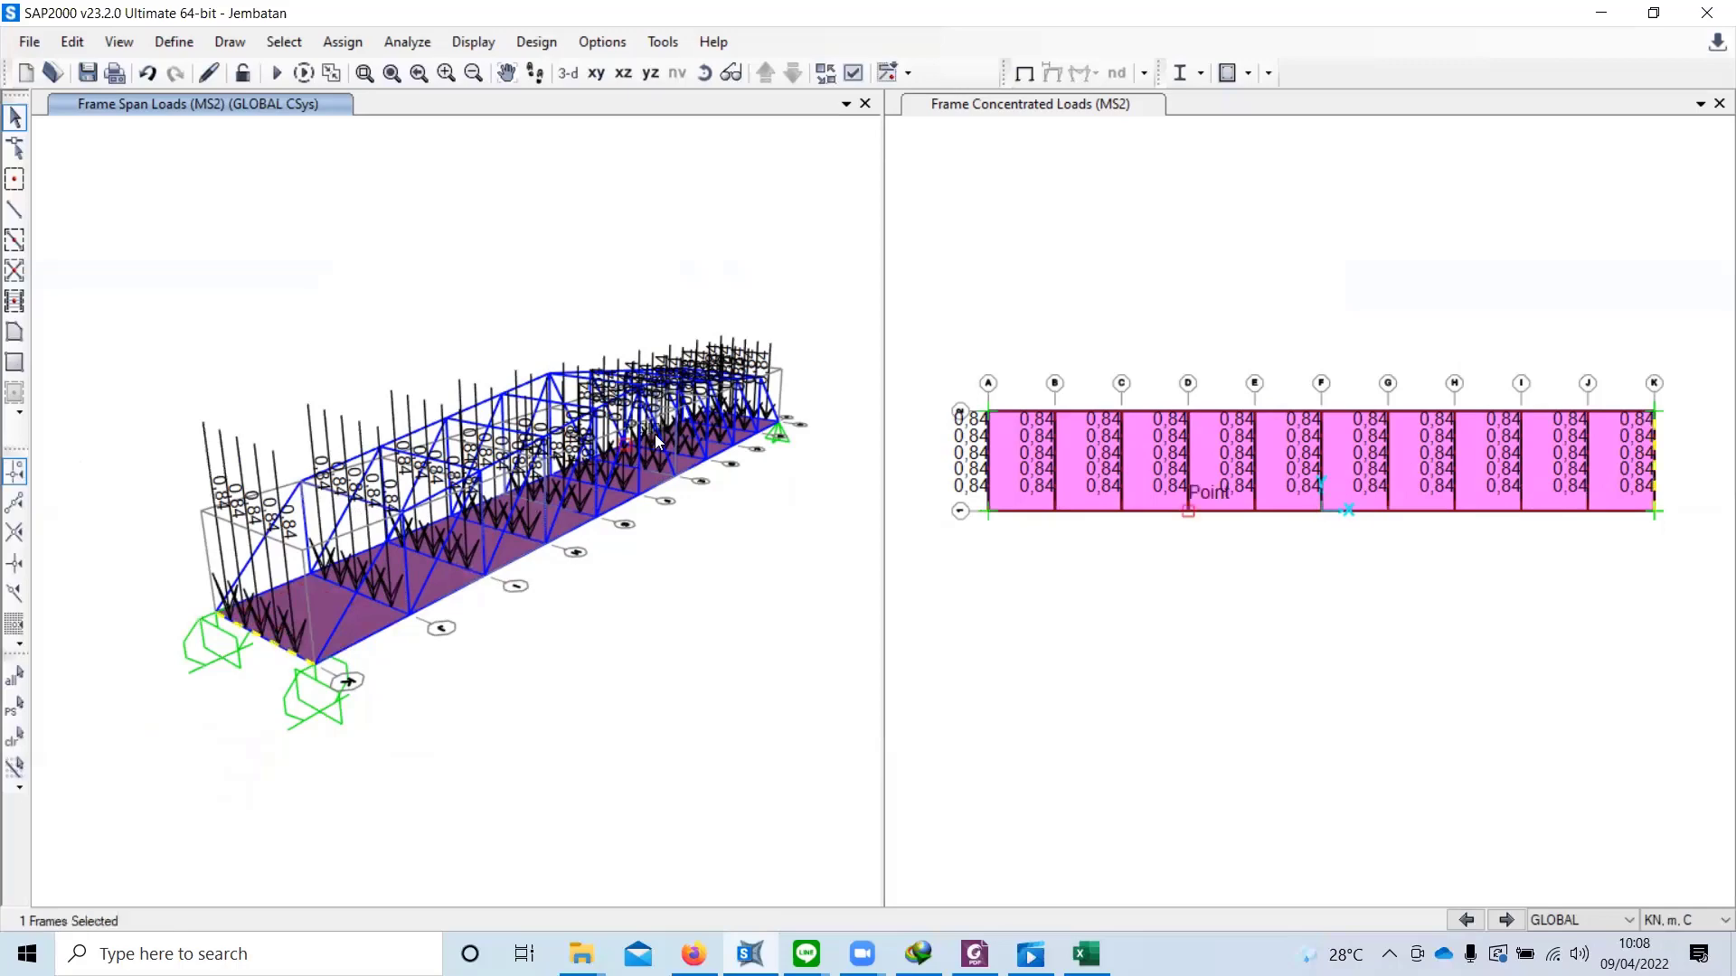
{"action": "scroll", "coordinate": [787, 416], "scroll_direction": "up", "scroll_amount": 3}
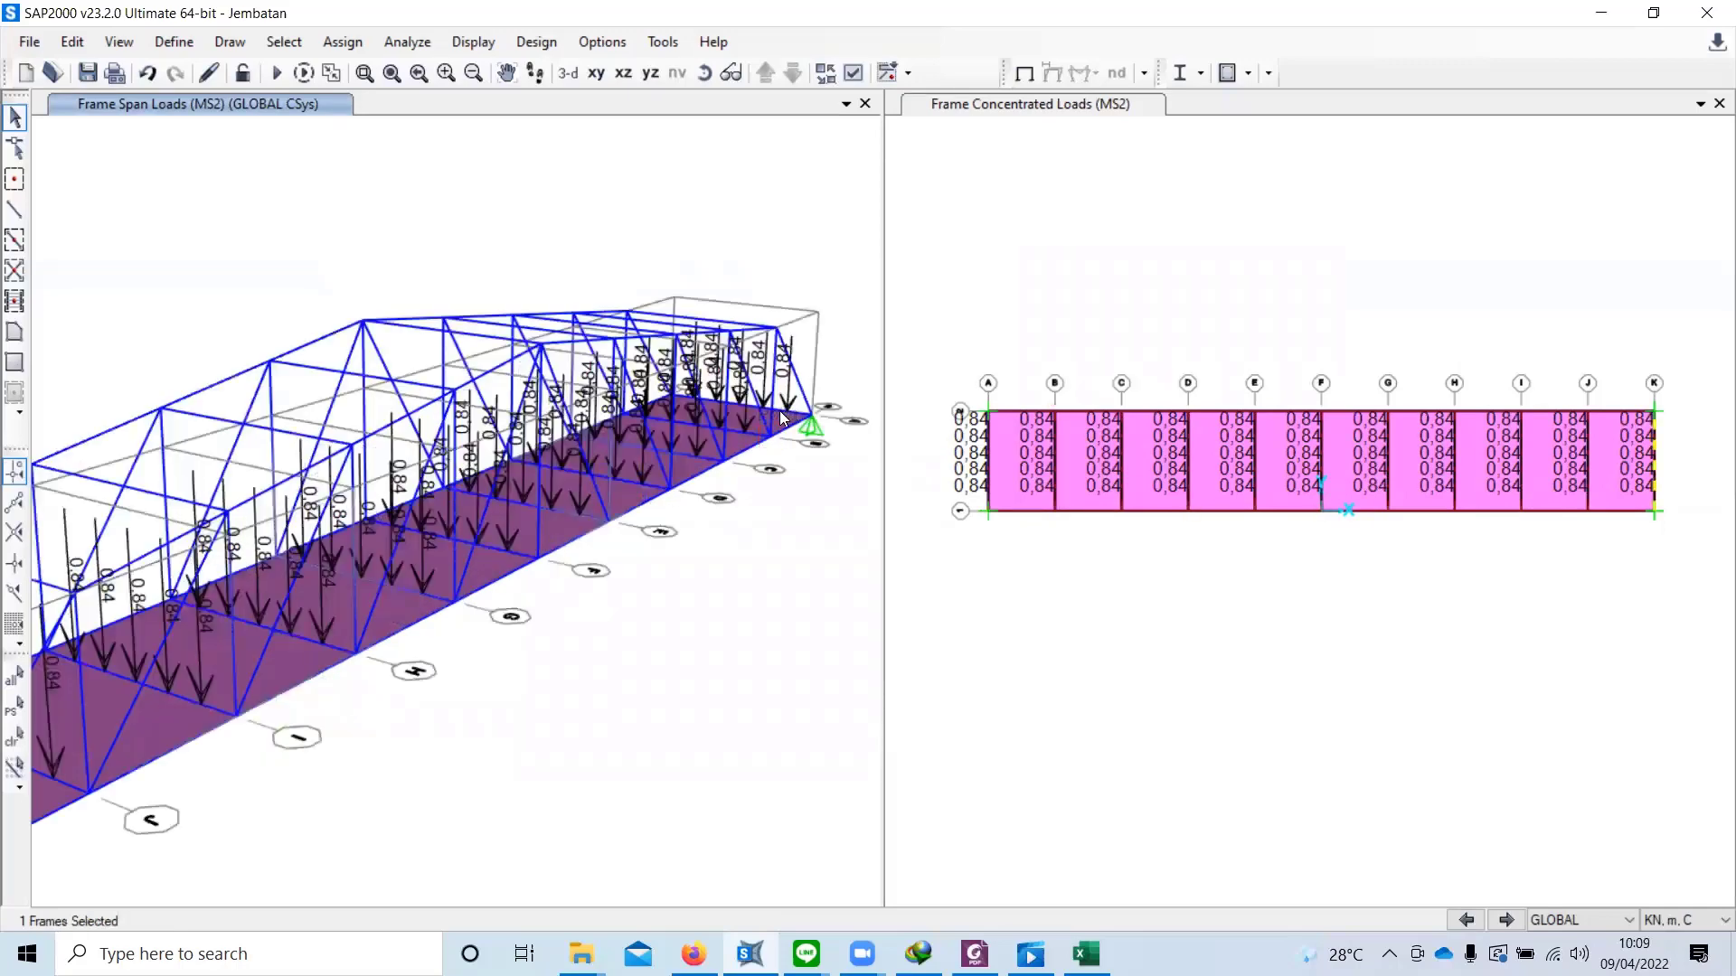
{"action": "scroll", "coordinate": [760, 447], "scroll_direction": "down", "scroll_amount": 5}
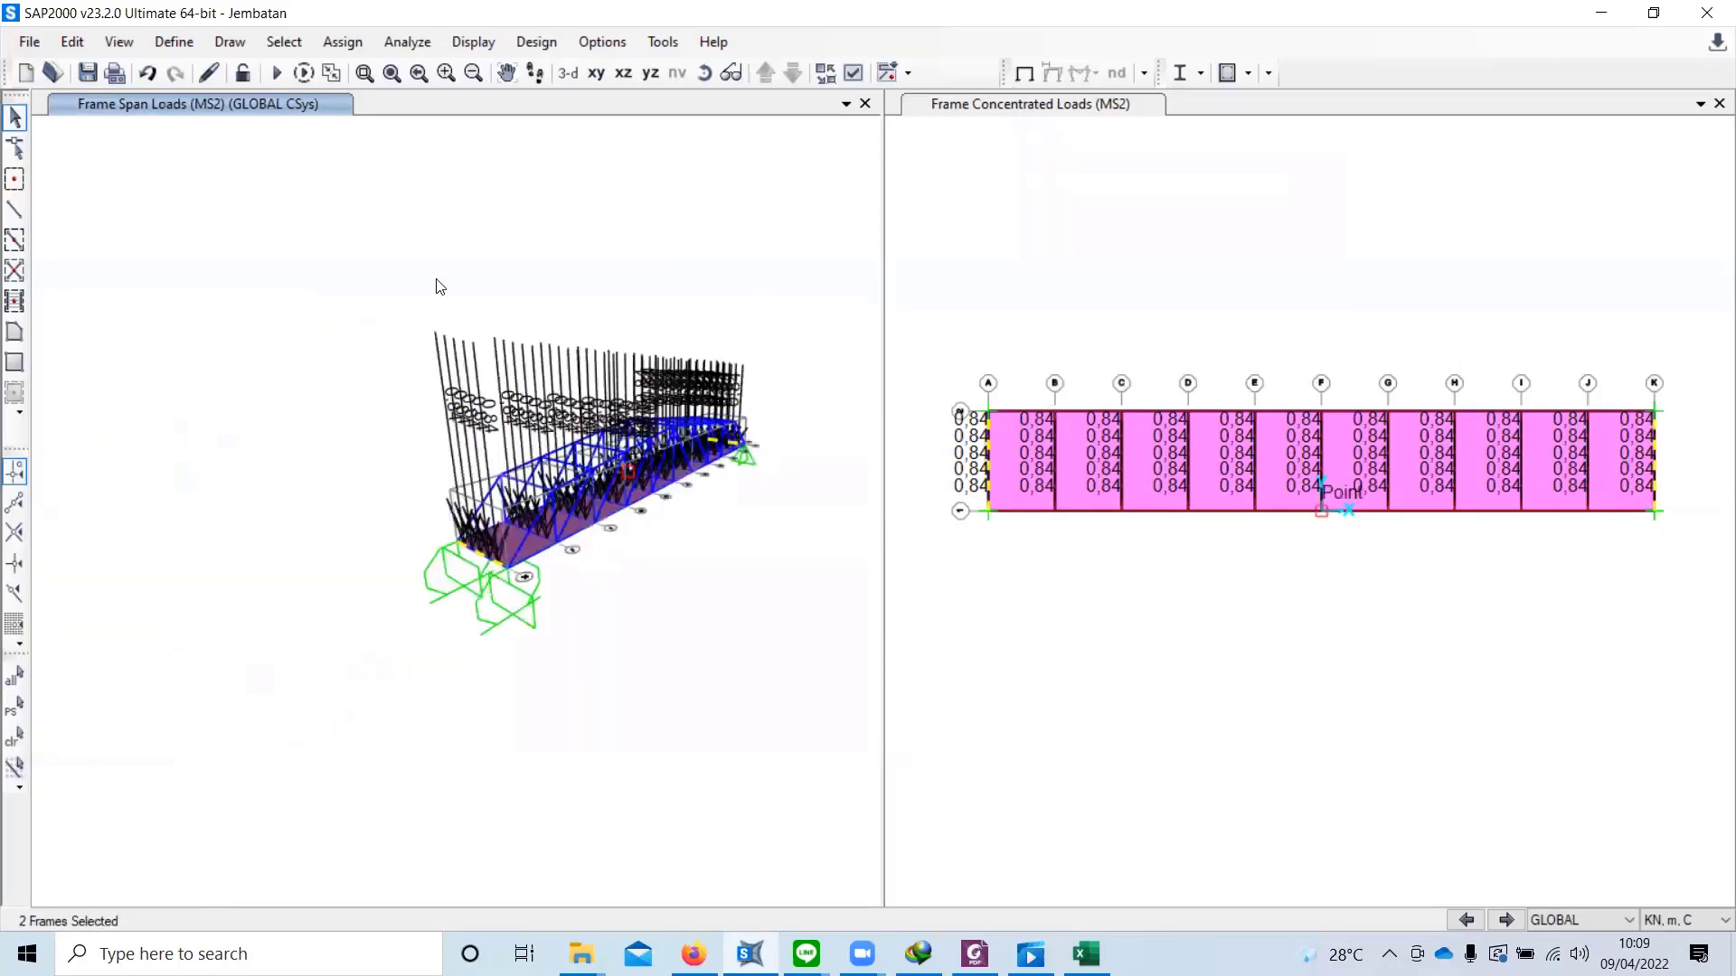
Step: Start interactive database editing for the selected beams and choose the Frame Loads - Point table
{"action": "left_click", "coordinate": [72, 42]}
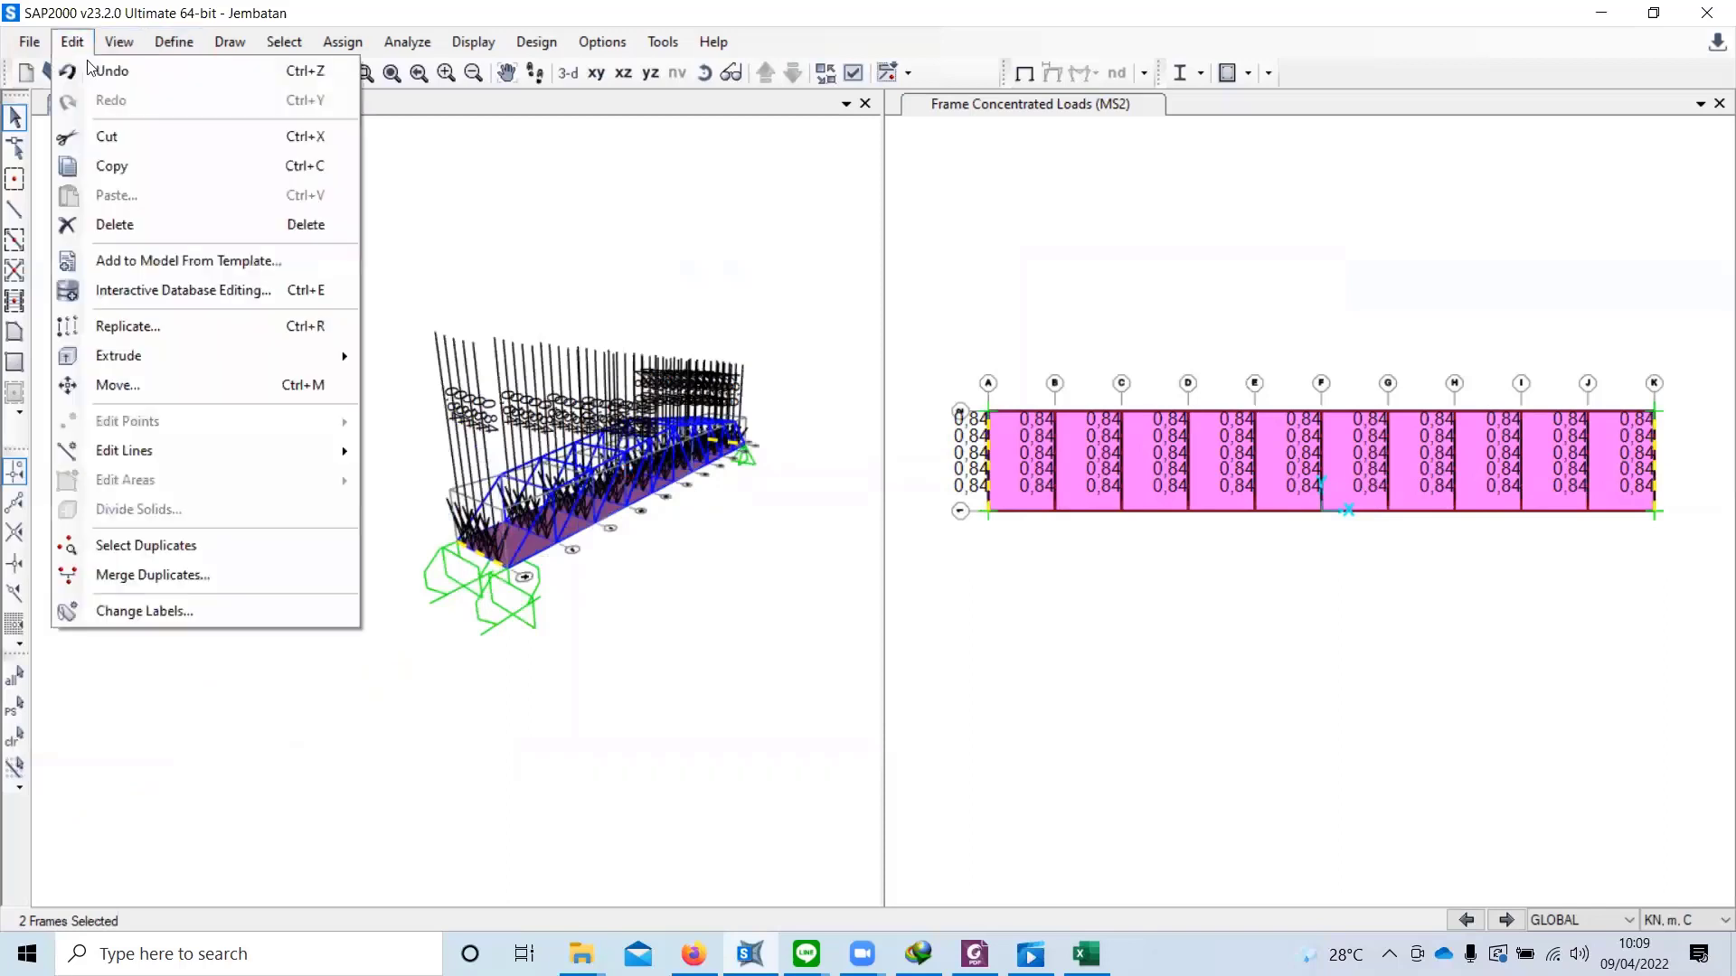
{"action": "left_click", "coordinate": [190, 291]}
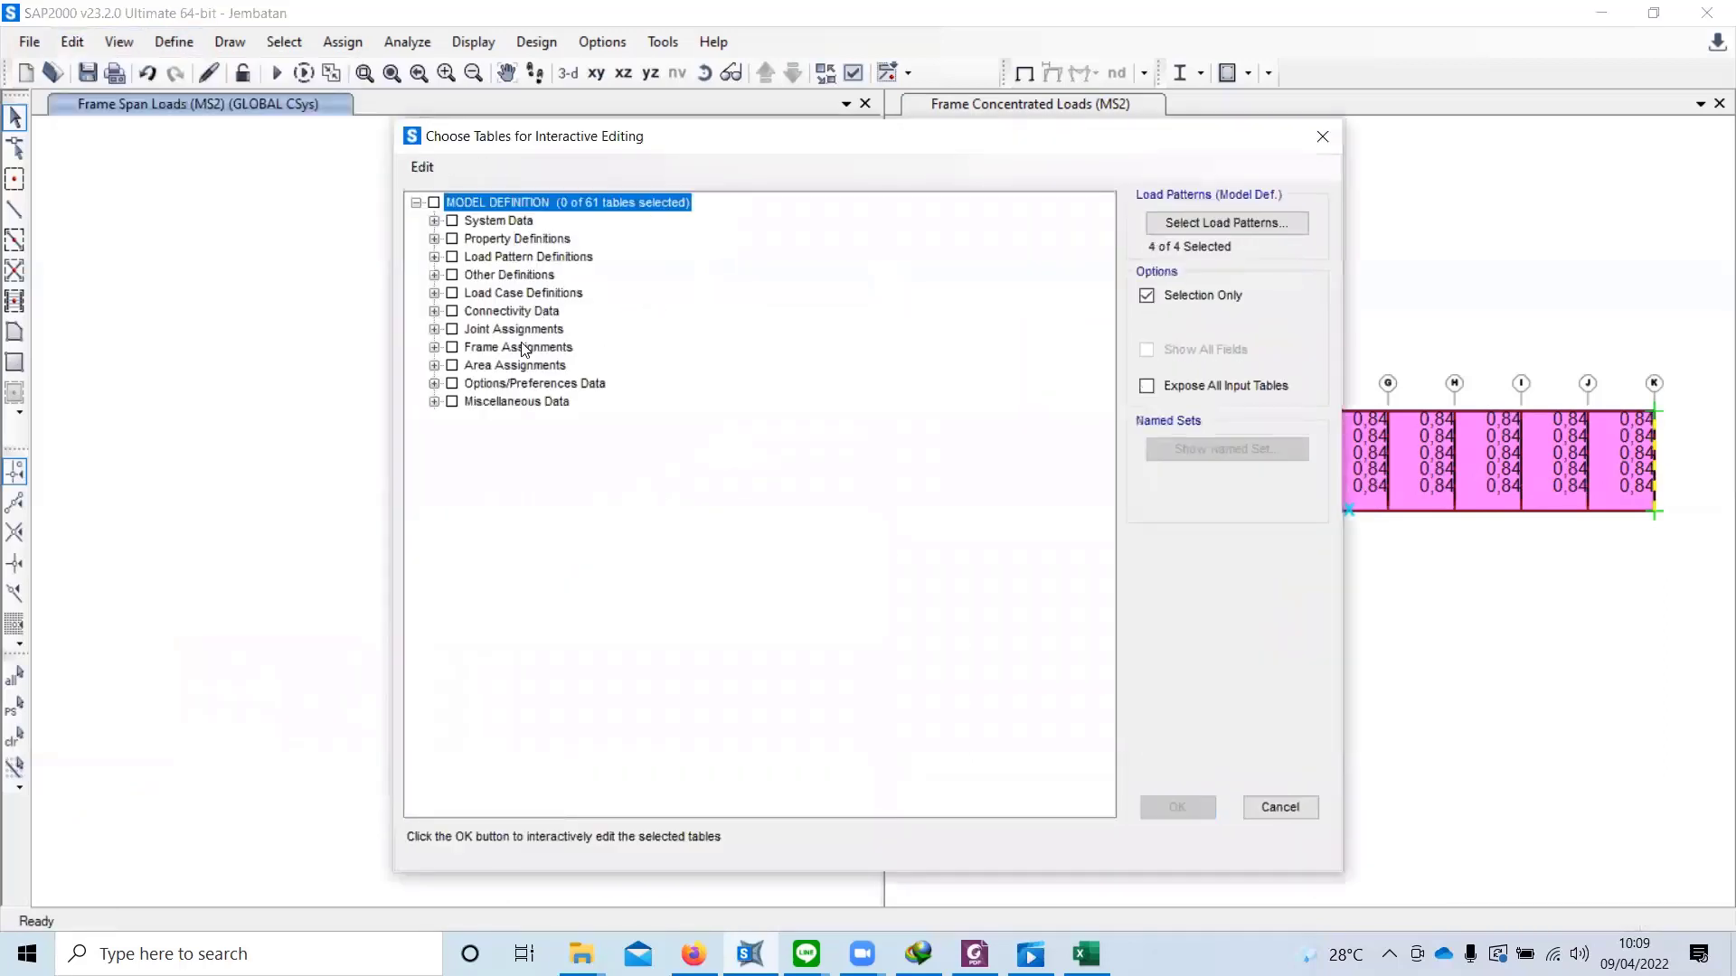
{"action": "left_click", "coordinate": [434, 347]}
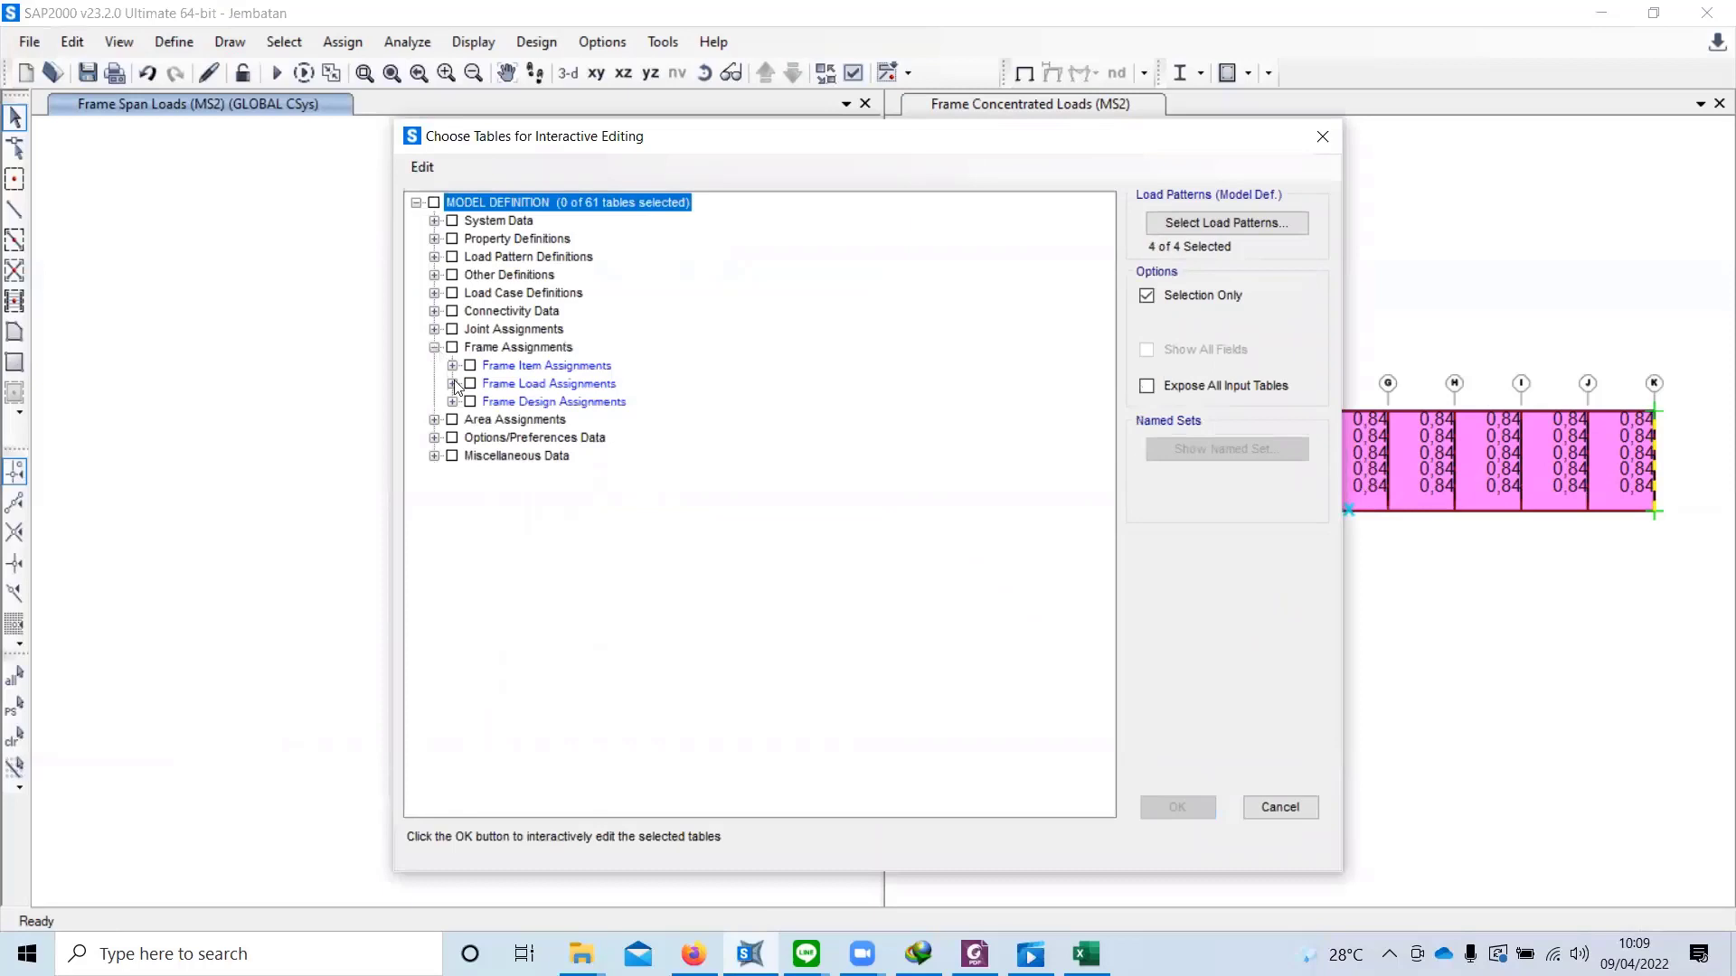
{"action": "left_click", "coordinate": [452, 383]}
{"action": "left_click", "coordinate": [489, 402]}
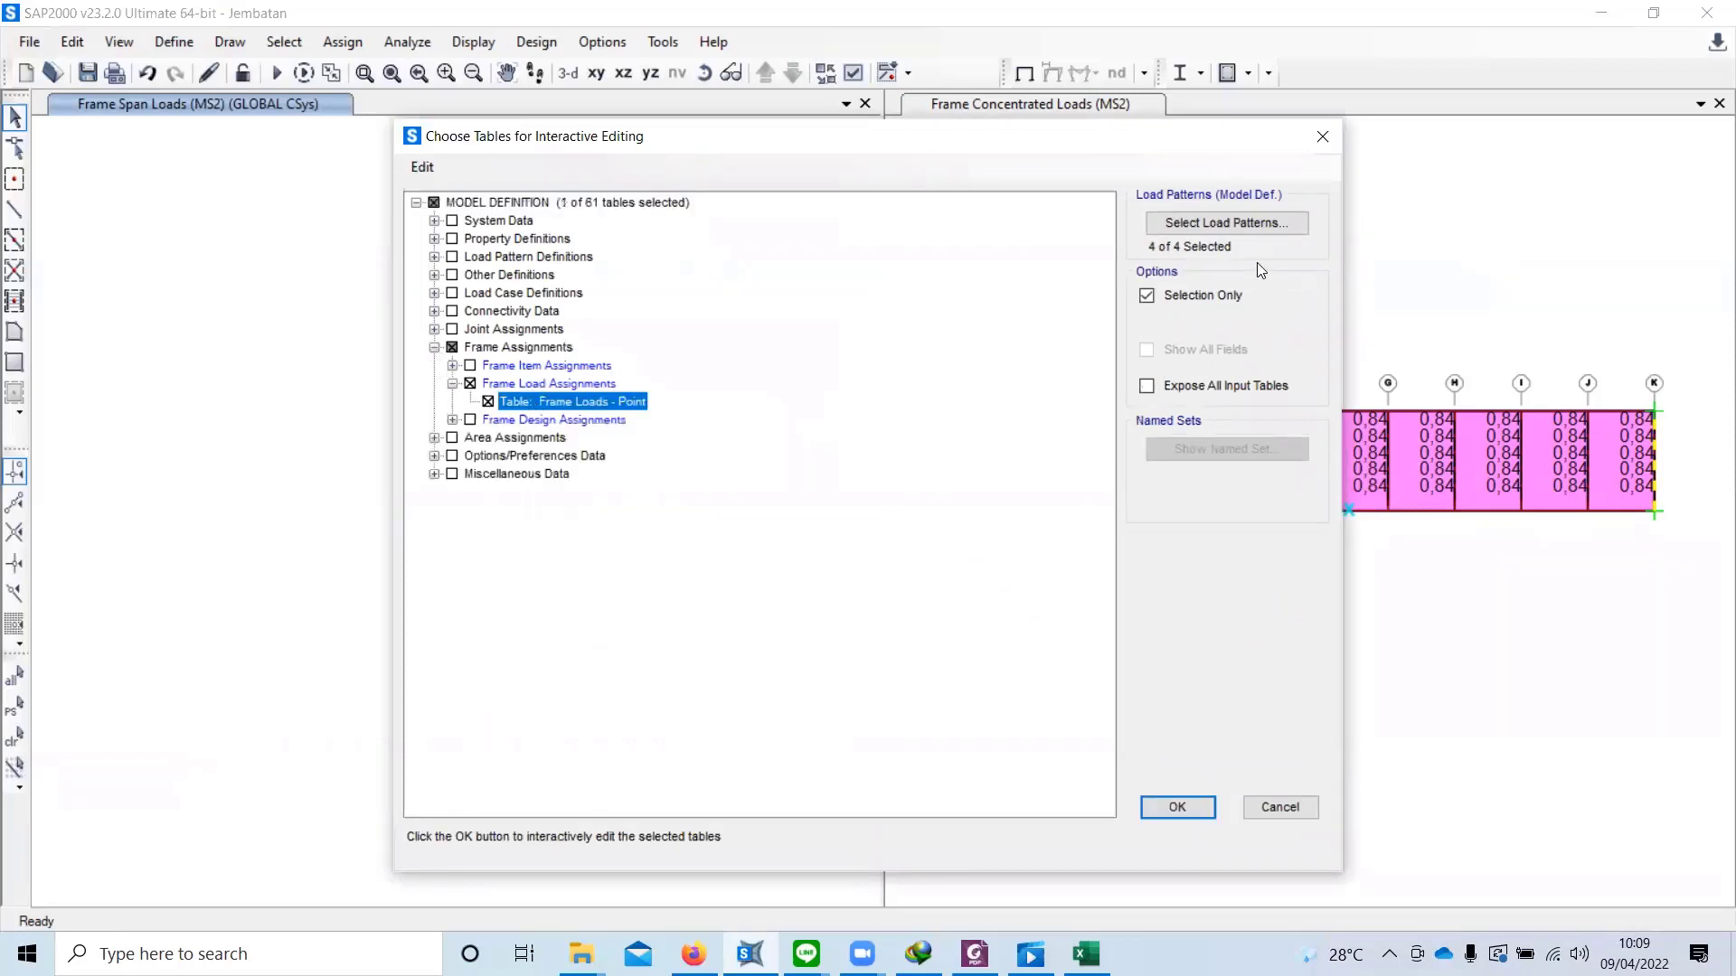
Step: Limit the table to load pattern MS2, expose all input tables and open it for editing
{"action": "left_click", "coordinate": [1211, 223]}
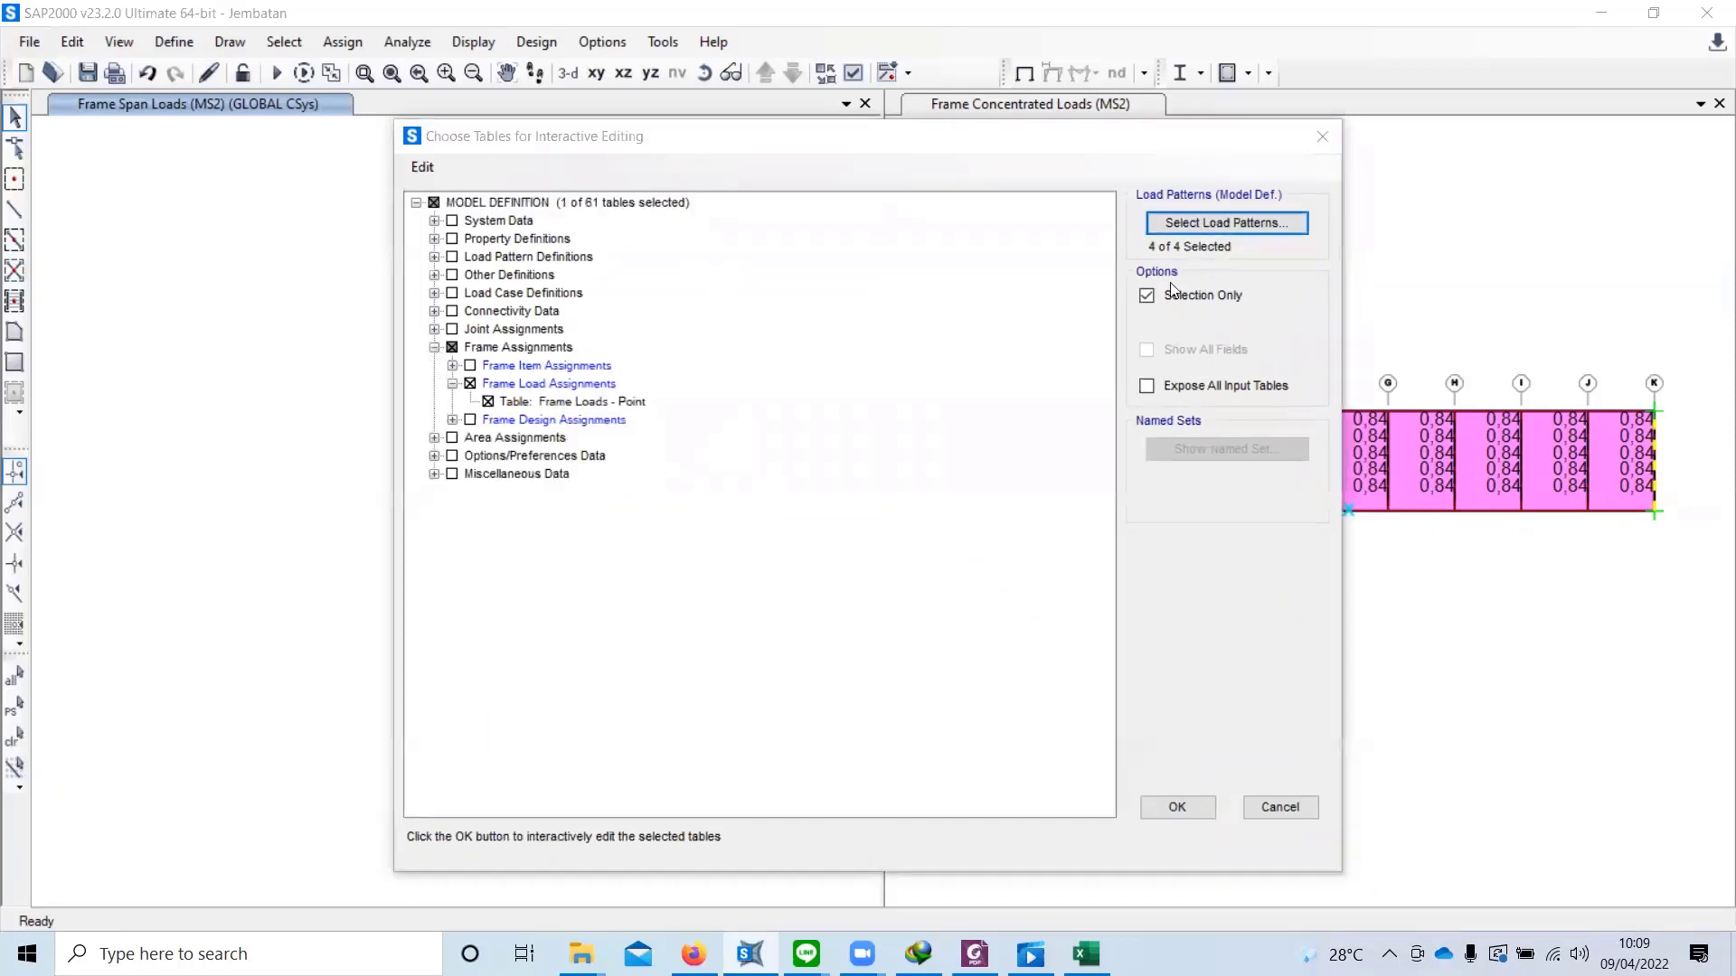
{"action": "left_click", "coordinate": [803, 460]}
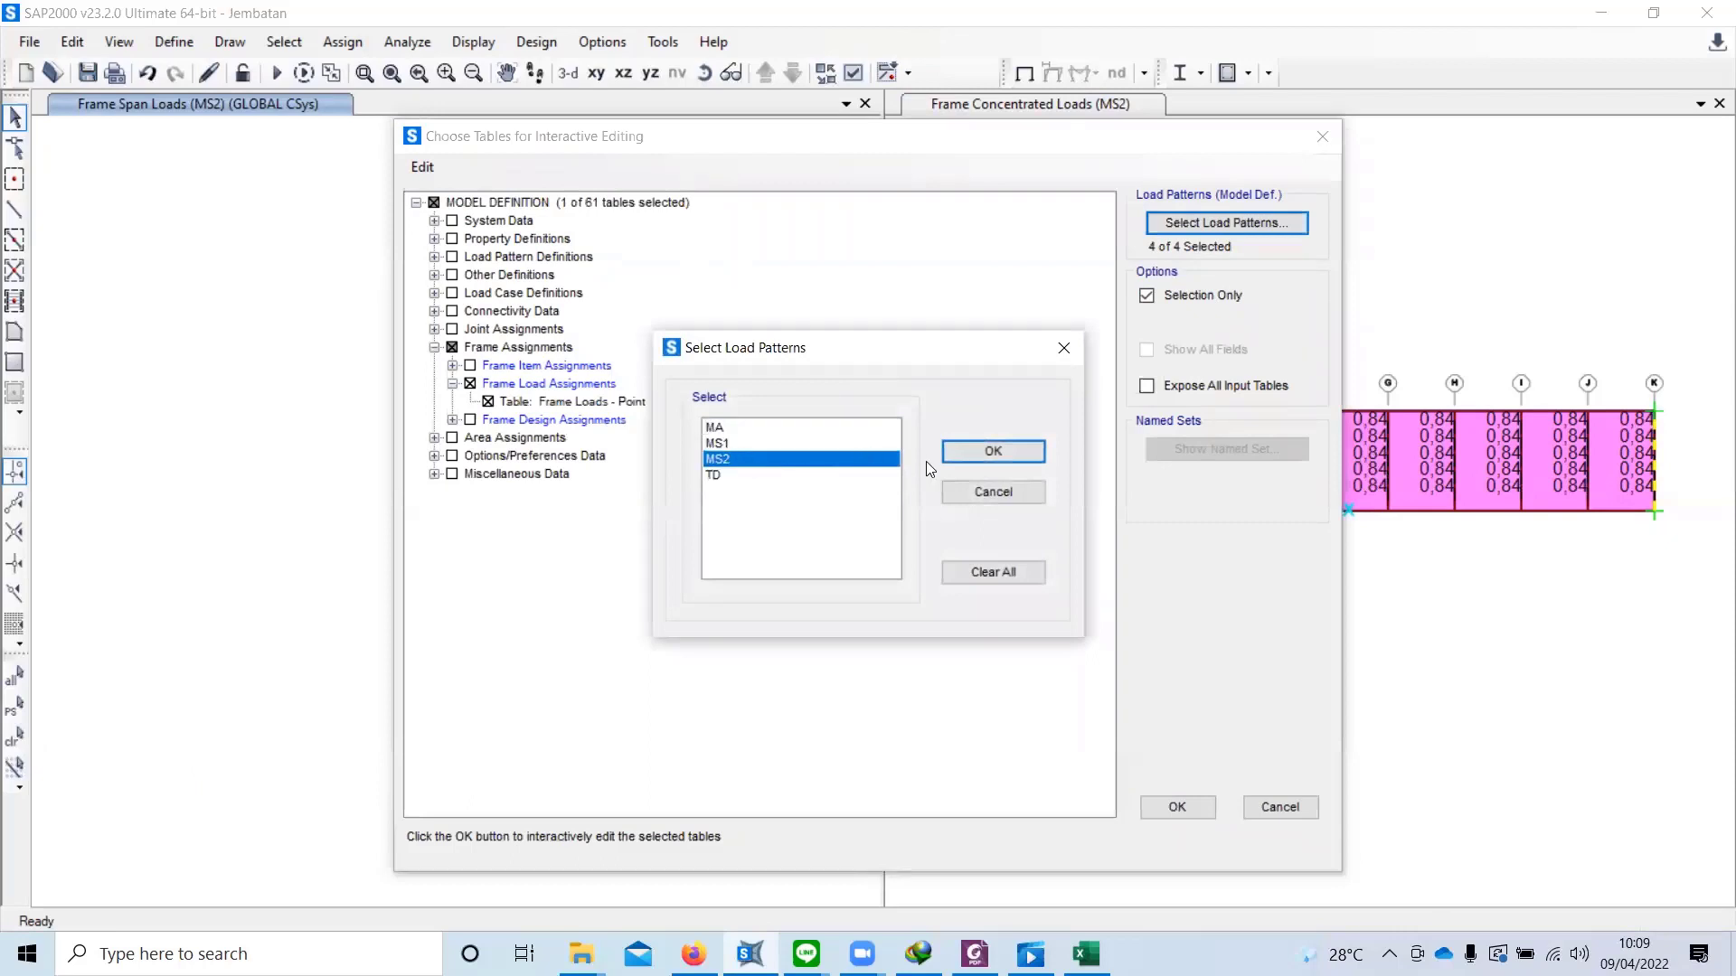
{"action": "left_click", "coordinate": [964, 456]}
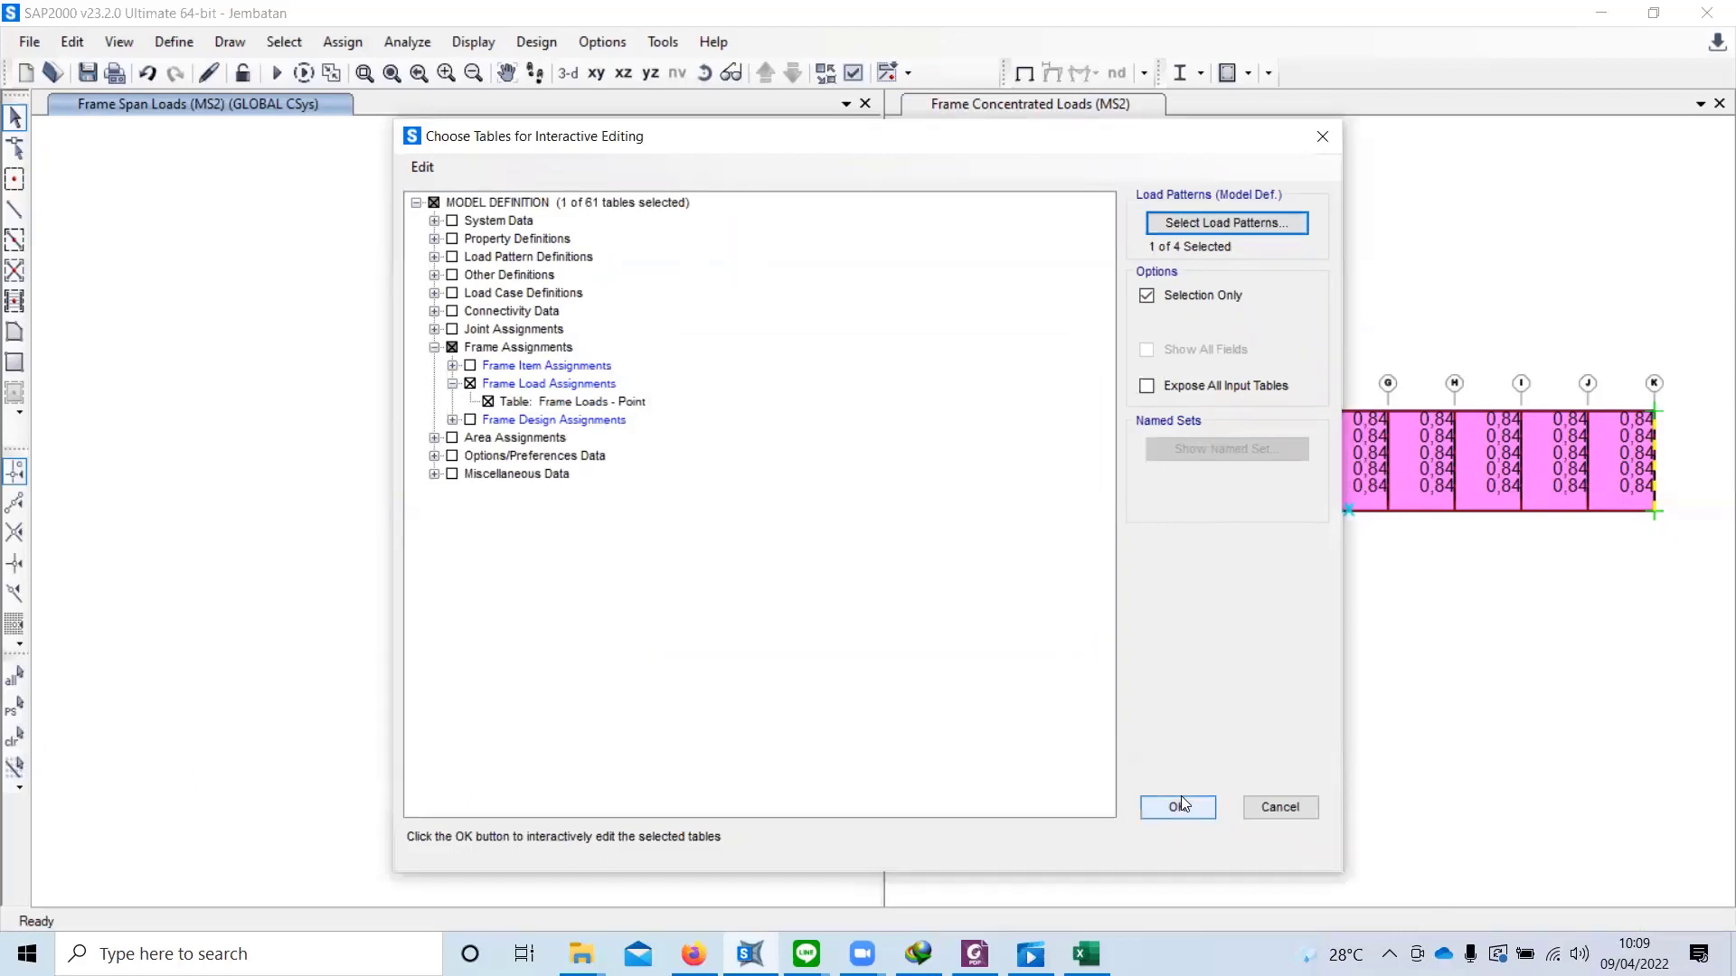
{"action": "left_click", "coordinate": [1231, 385]}
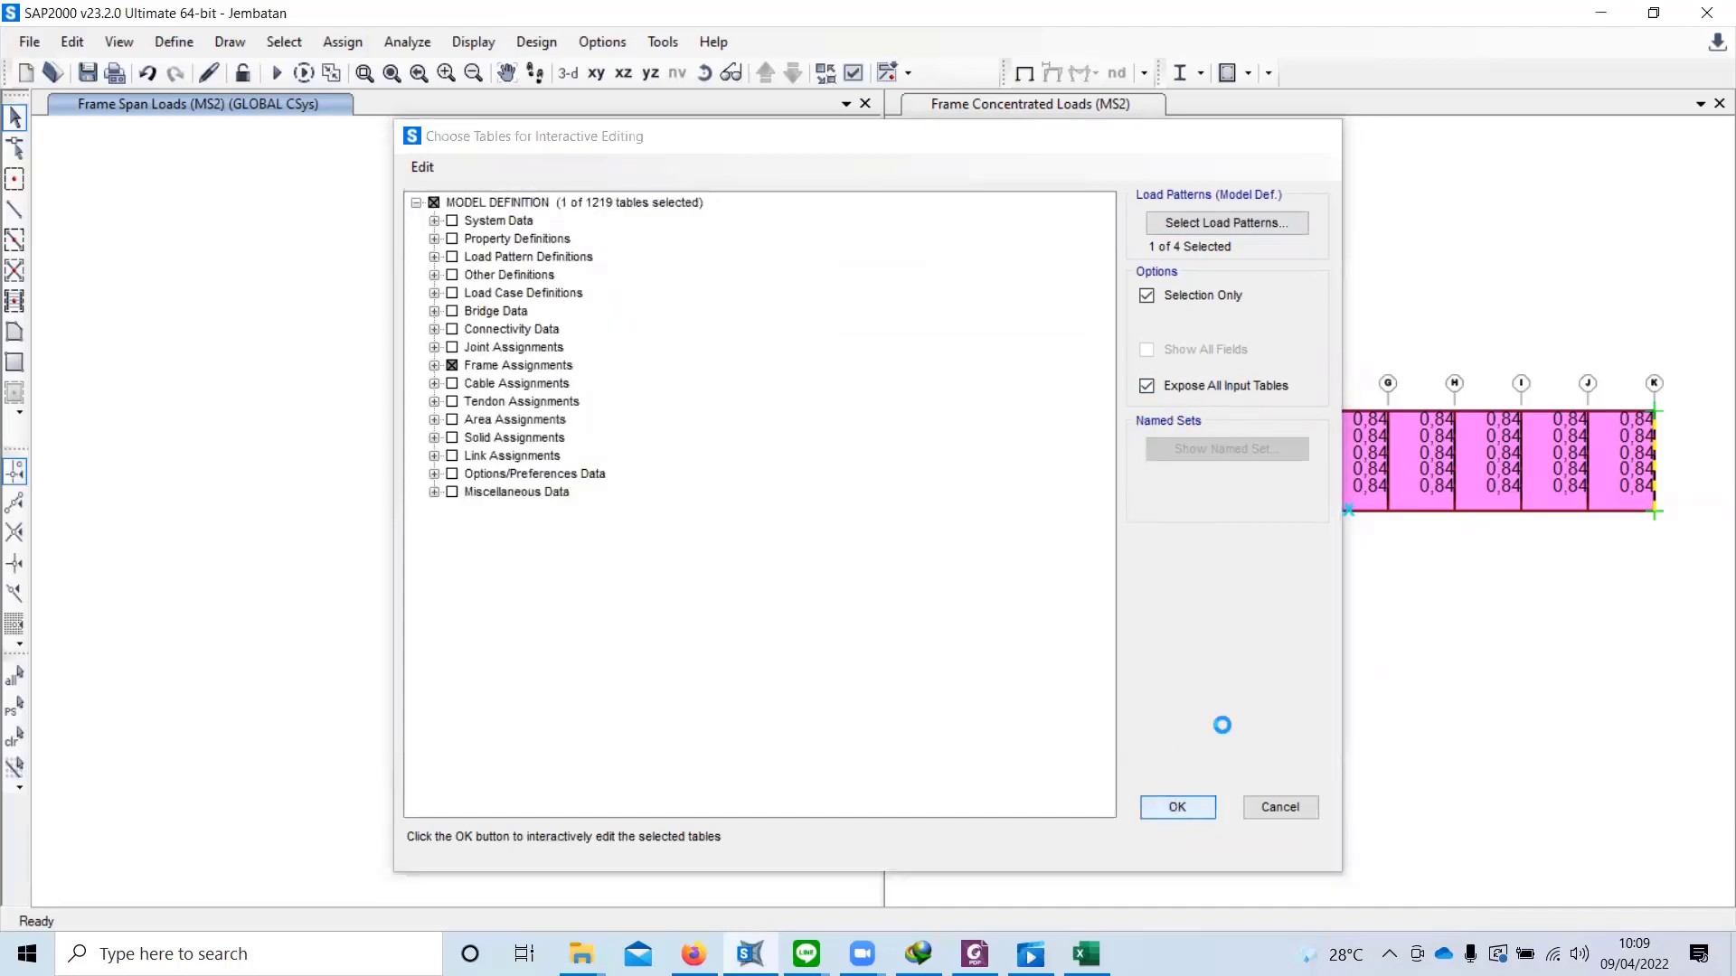
{"action": "left_click", "coordinate": [1176, 804]}
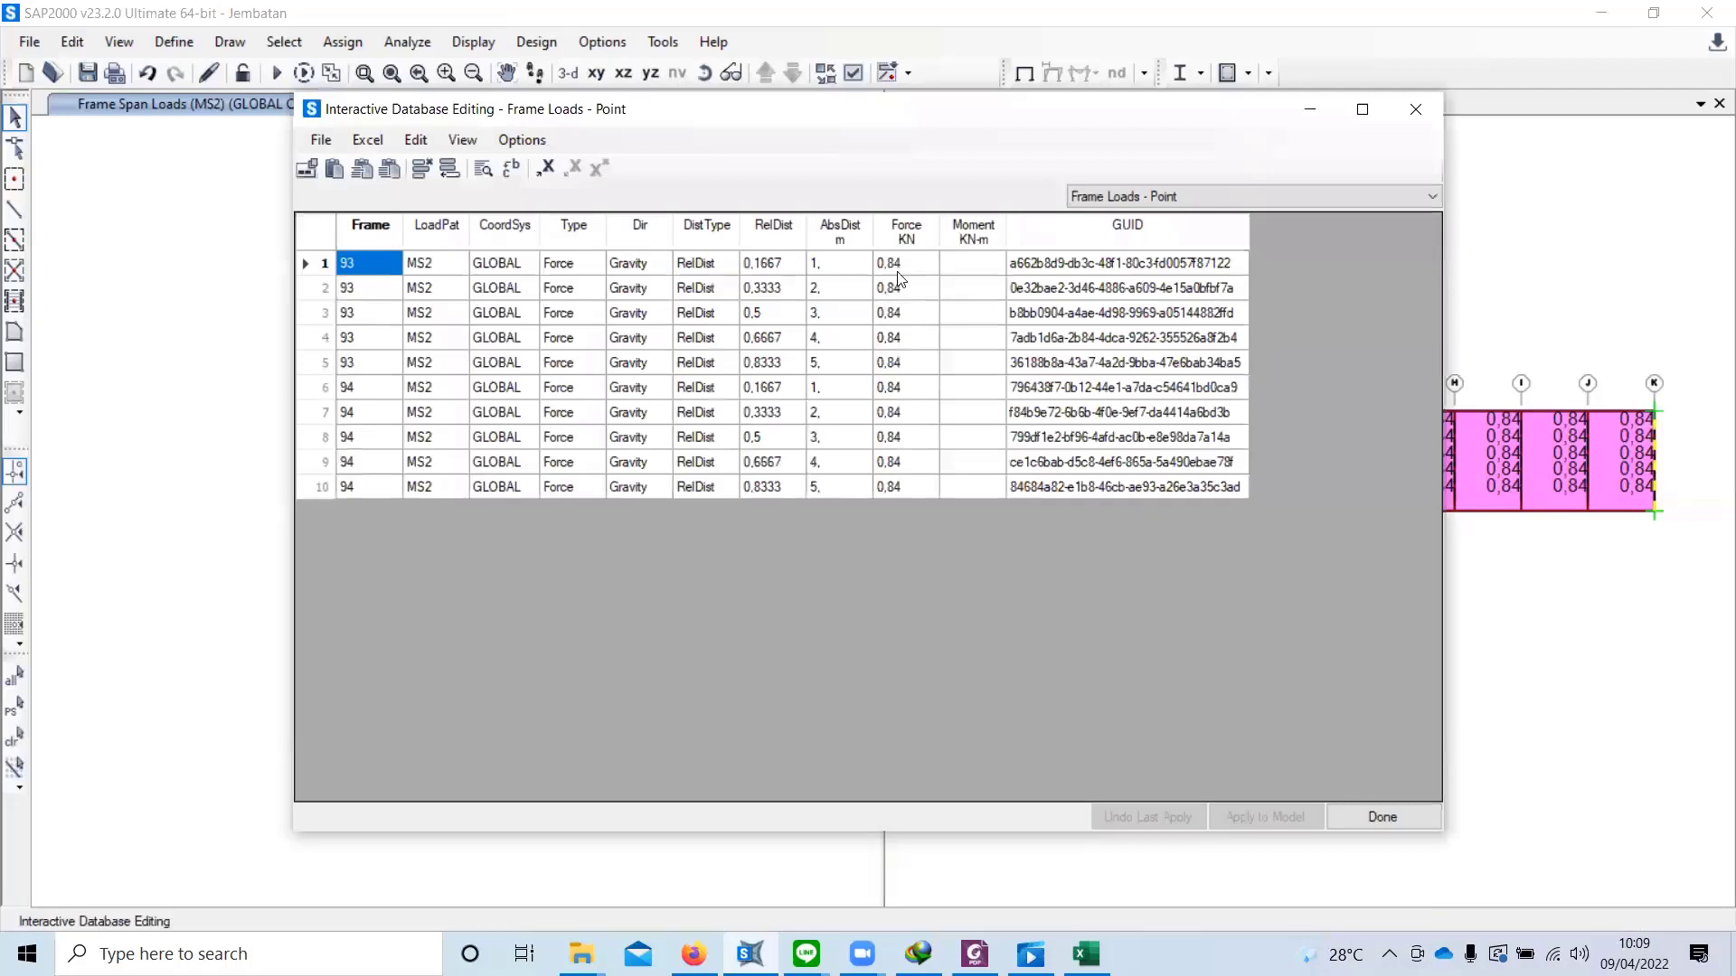
Step: Enter a force of 0.42 kN for each of the five MS2 point loads on frame 93
{"action": "left_click", "coordinate": [900, 261]}
{"action": "type", "text": "0.42"}
{"action": "left_click", "coordinate": [911, 291]}
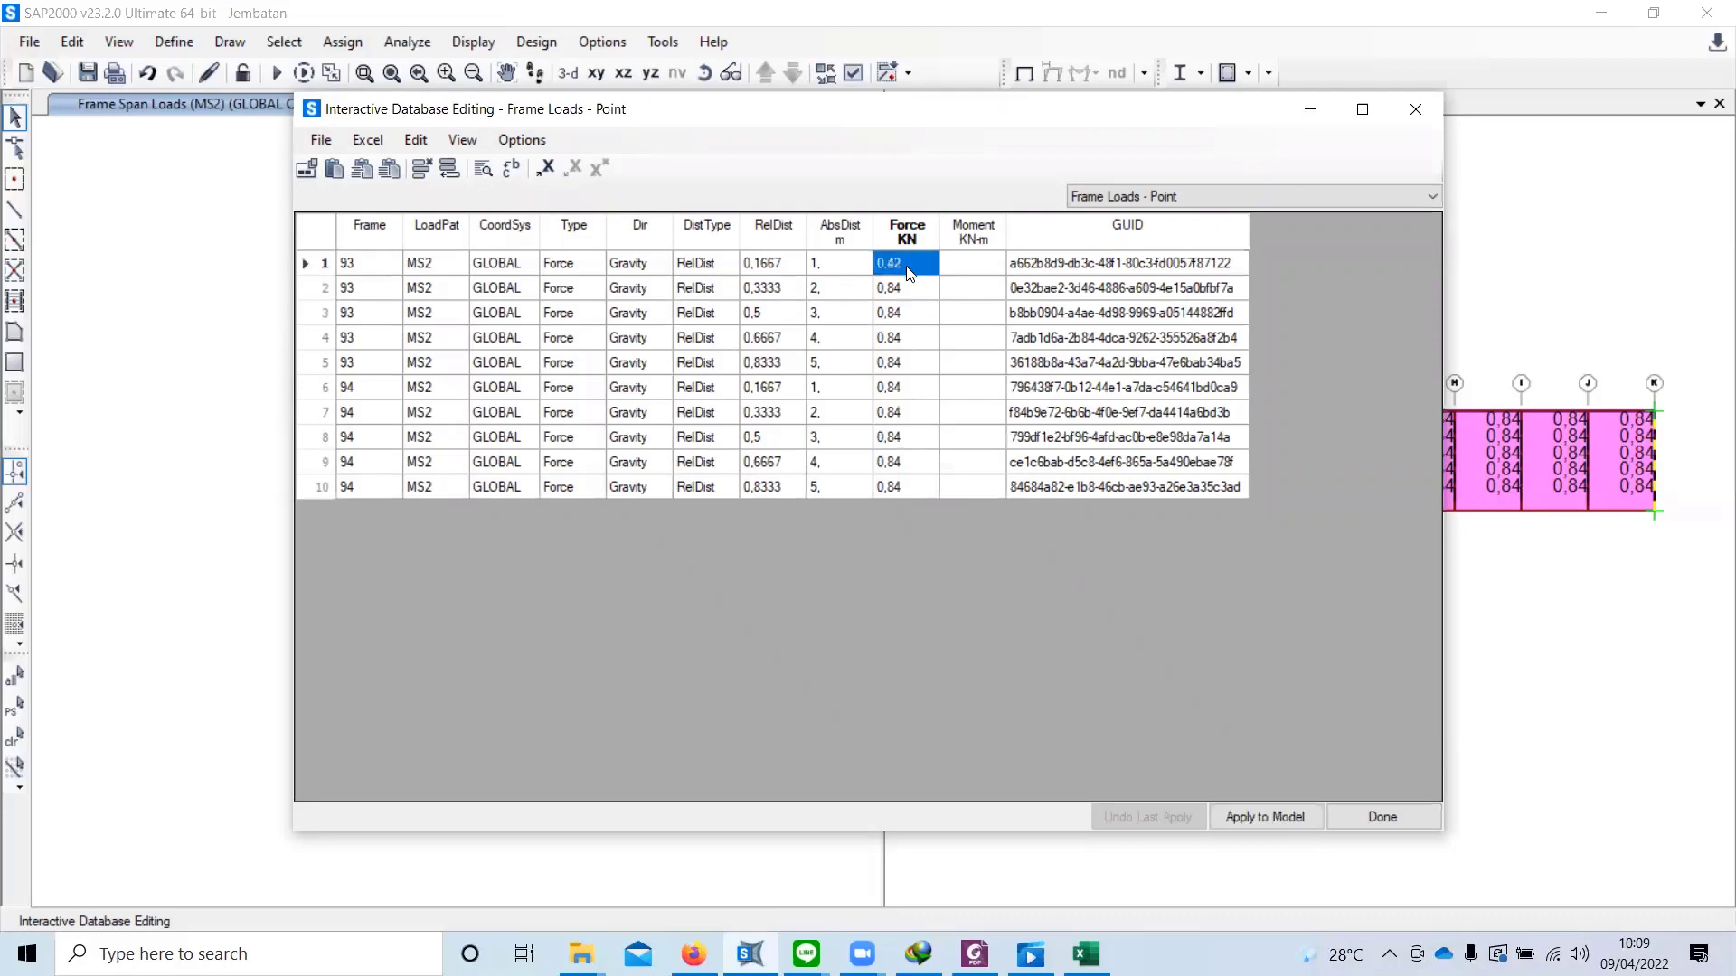
{"action": "type", "text": "0.42"}
{"action": "type", "text": "0.42"}
{"action": "left_click", "coordinate": [909, 338]}
{"action": "type", "text": "0.42"}
{"action": "left_click", "coordinate": [909, 363]}
{"action": "type", "text": "0.42"}
Step: Enter 0.42 kN for the five point loads on frame 94, apply the edits to the model and close the table
{"action": "left_click", "coordinate": [915, 388]}
{"action": "type", "text": "0.42"}
{"action": "left_click", "coordinate": [915, 413]}
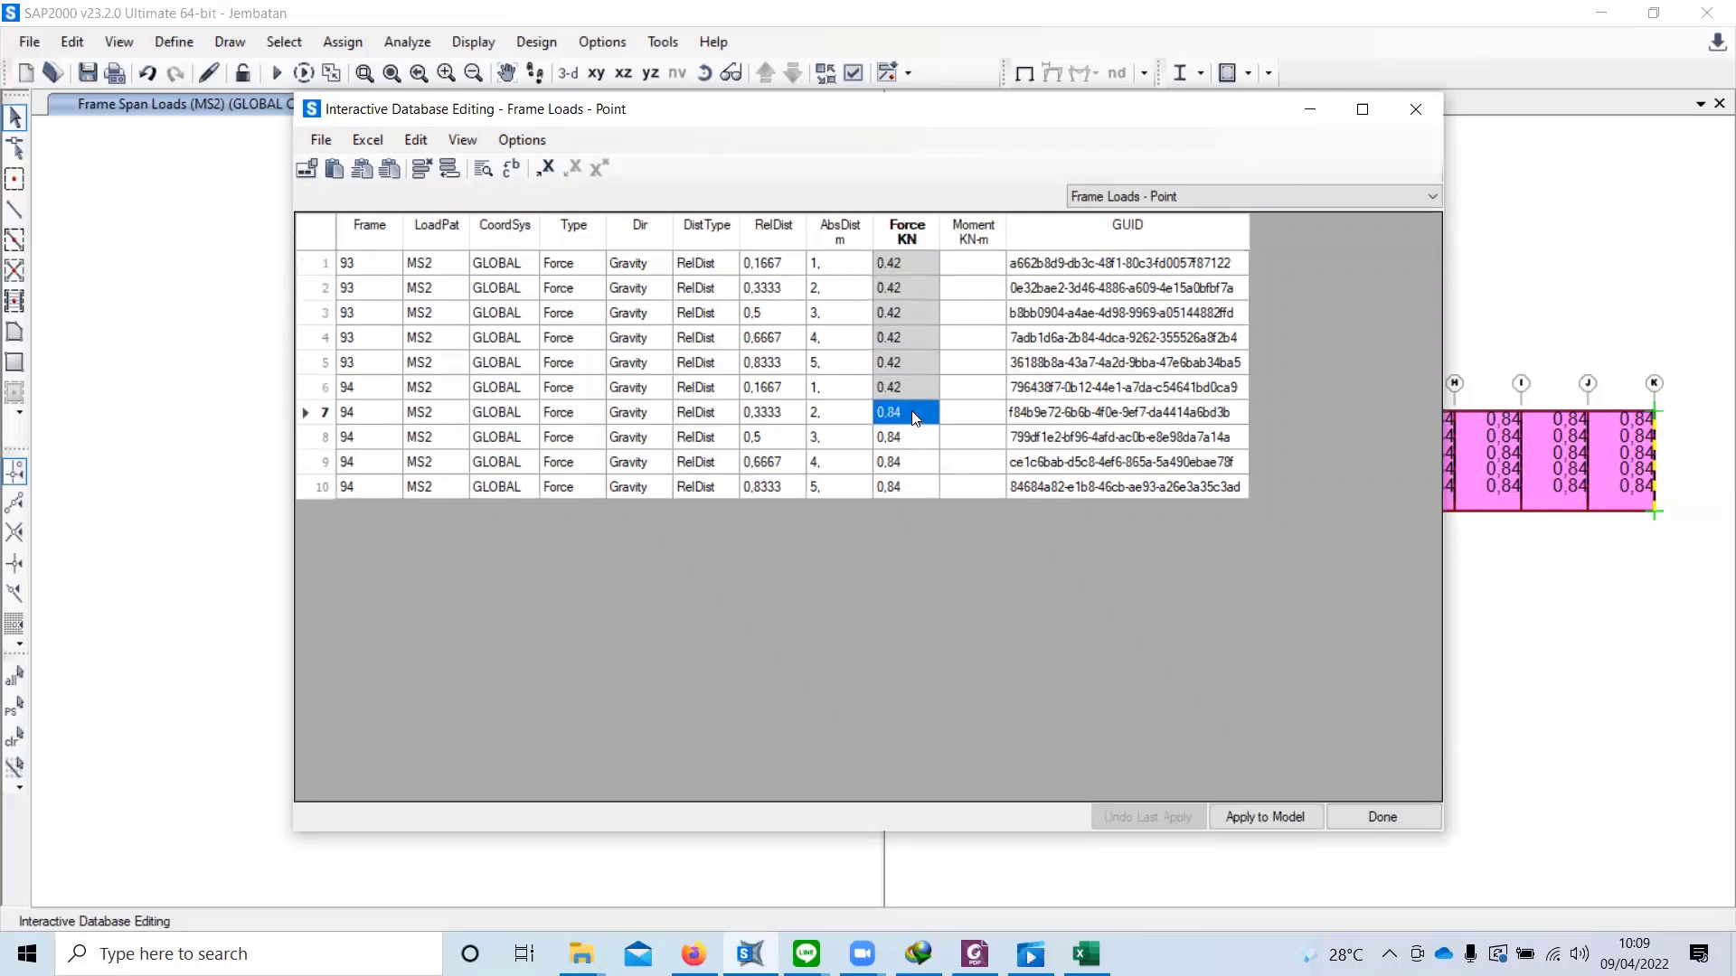
{"action": "left_click", "coordinate": [917, 487], "text": "shift"}
{"action": "type", "text": "0.42"}
{"action": "left_click", "coordinate": [911, 289]}
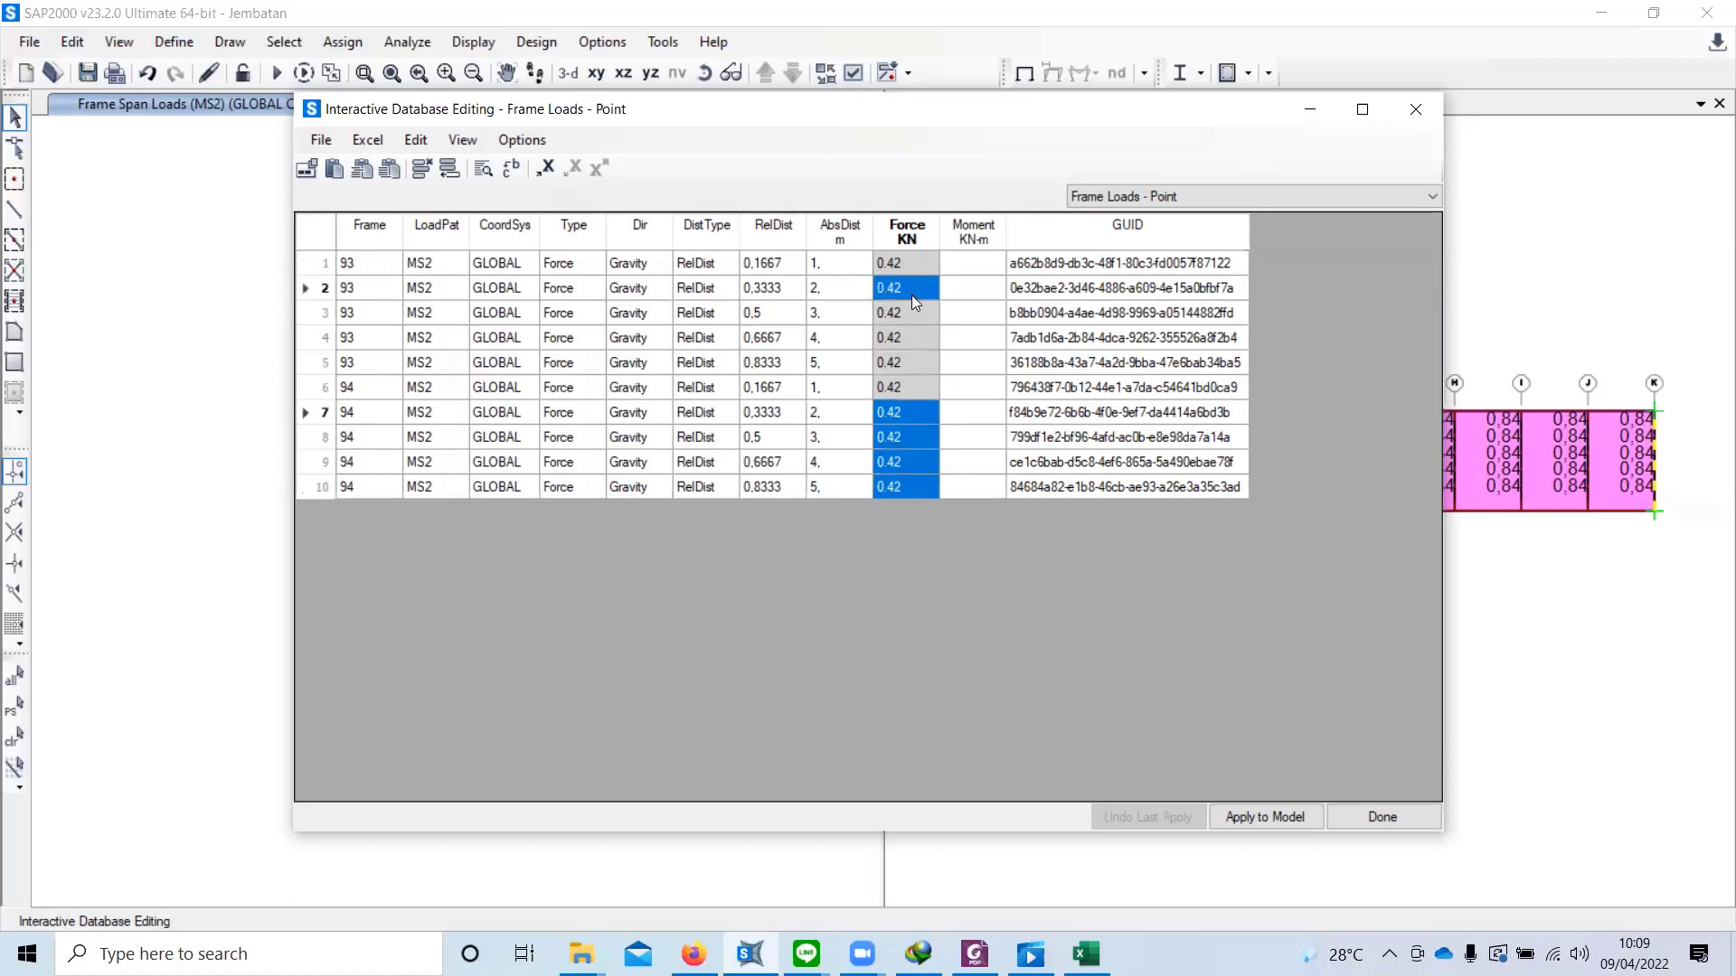
{"action": "left_click", "coordinate": [1293, 819]}
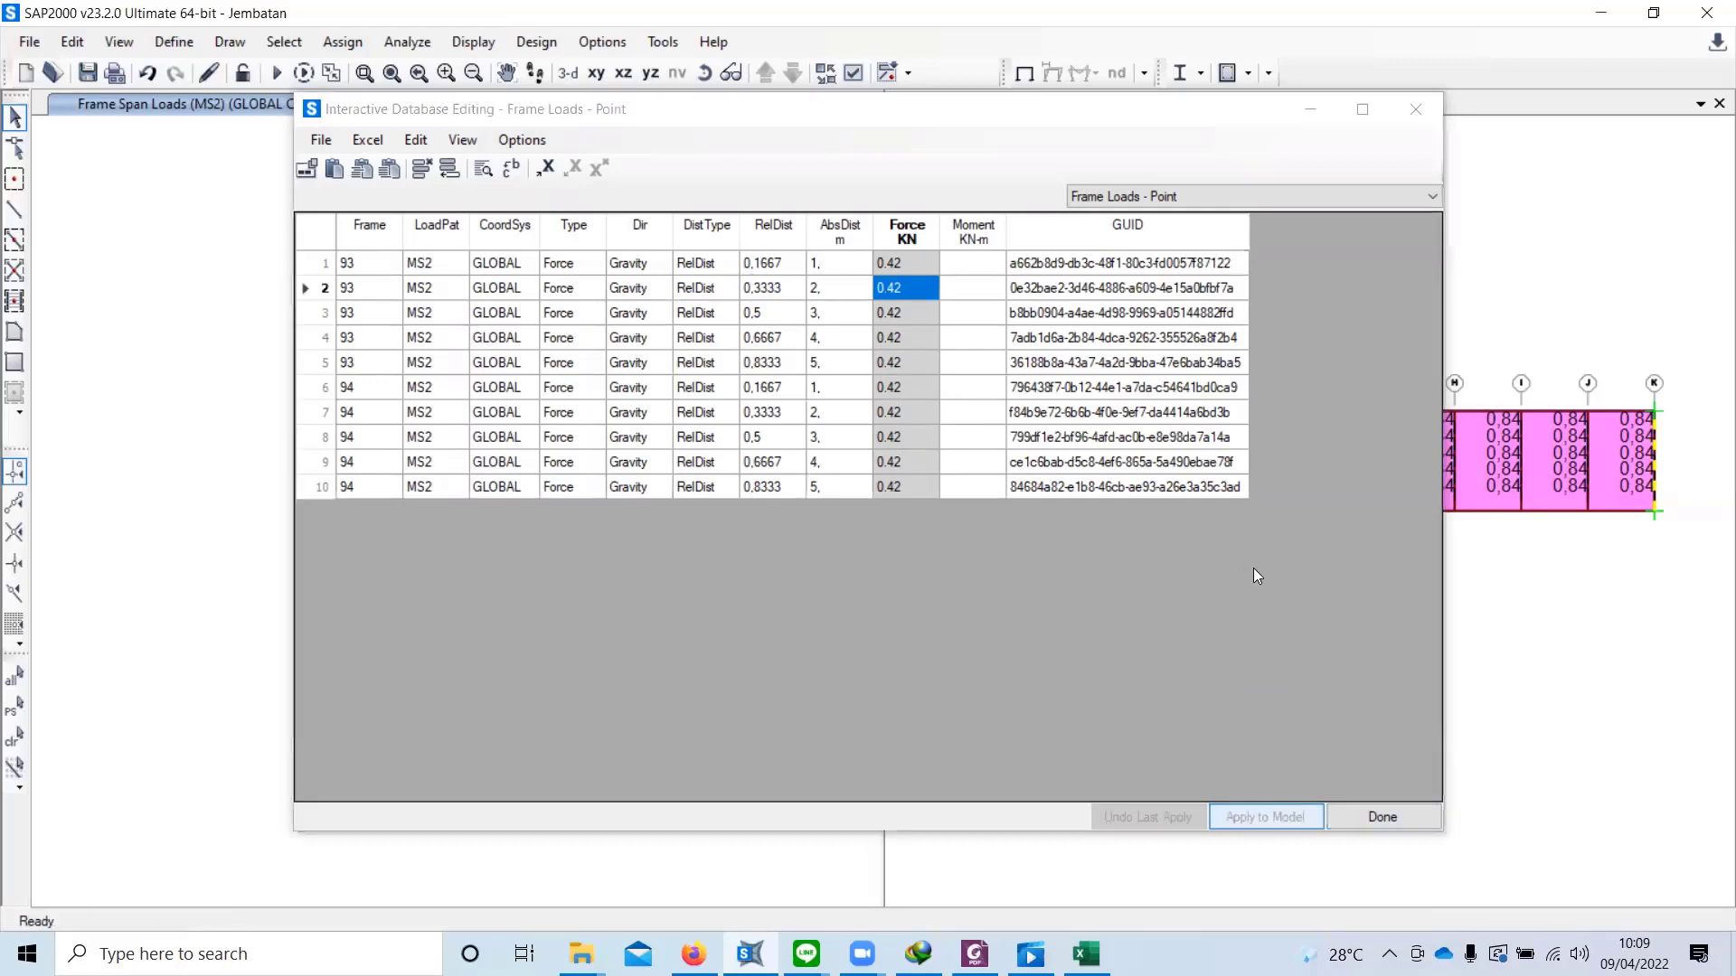
{"action": "left_click", "coordinate": [1383, 816]}
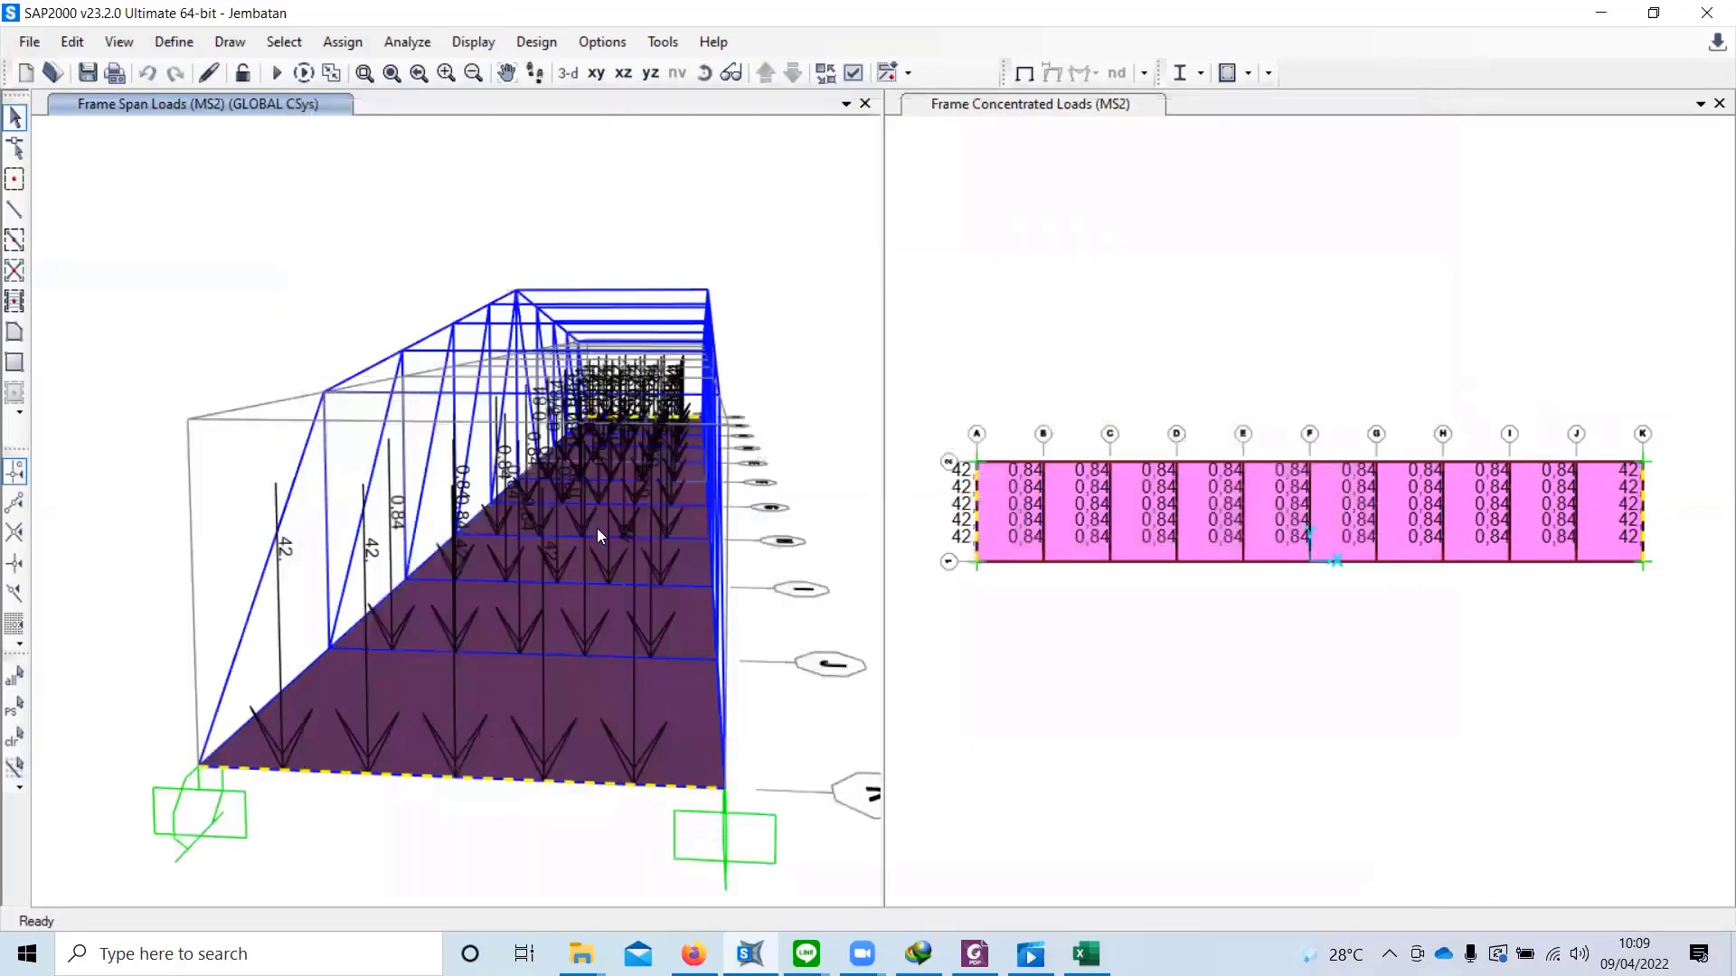
Step: Inspect the MS2 point loads on the end cross beam up close in the 3-D view
{"action": "mouse_move", "coordinate": [467, 552]}
{"action": "middle_mouse_down", "text": "shift"}
{"action": "mouse_move", "coordinate": [515, 564]}
{"action": "mouse_move", "coordinate": [469, 582]}
{"action": "middle_mouse_up", "text": "shift"}
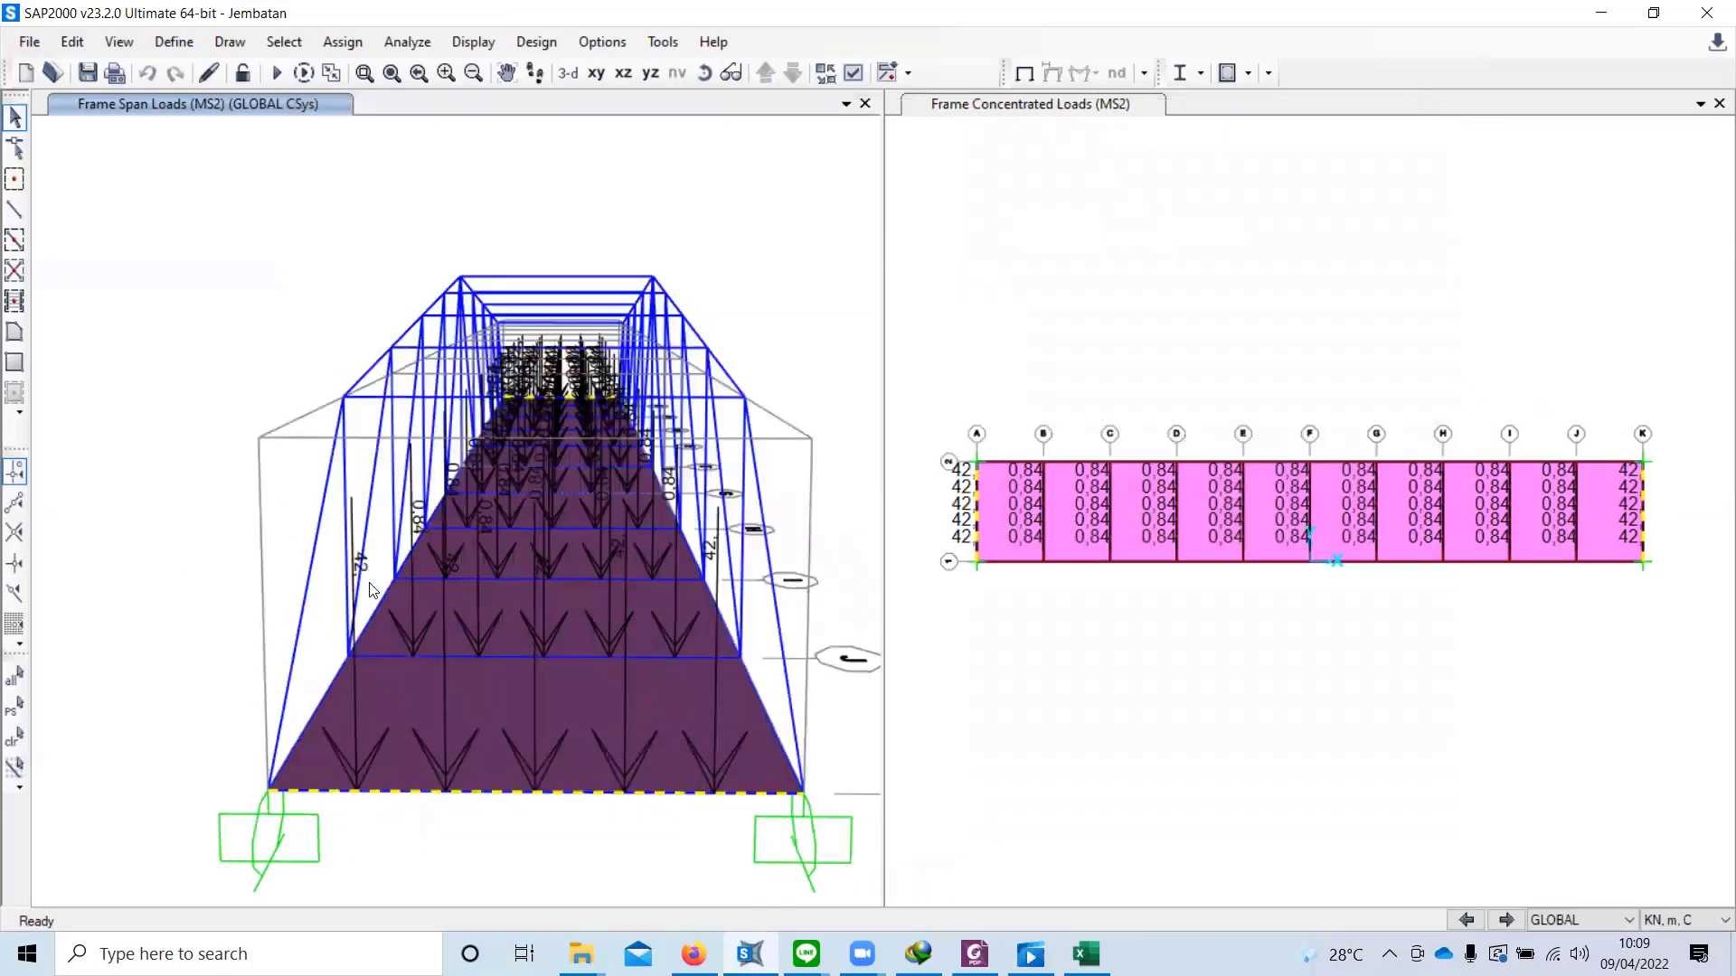
{"action": "scroll", "coordinate": [368, 589], "scroll_direction": "up", "scroll_amount": 3}
{"action": "middle_click_drag", "start_coordinate": [421, 732], "coordinate": [352, 604]}
{"action": "middle_click_drag", "start_coordinate": [484, 680], "coordinate": [320, 504]}
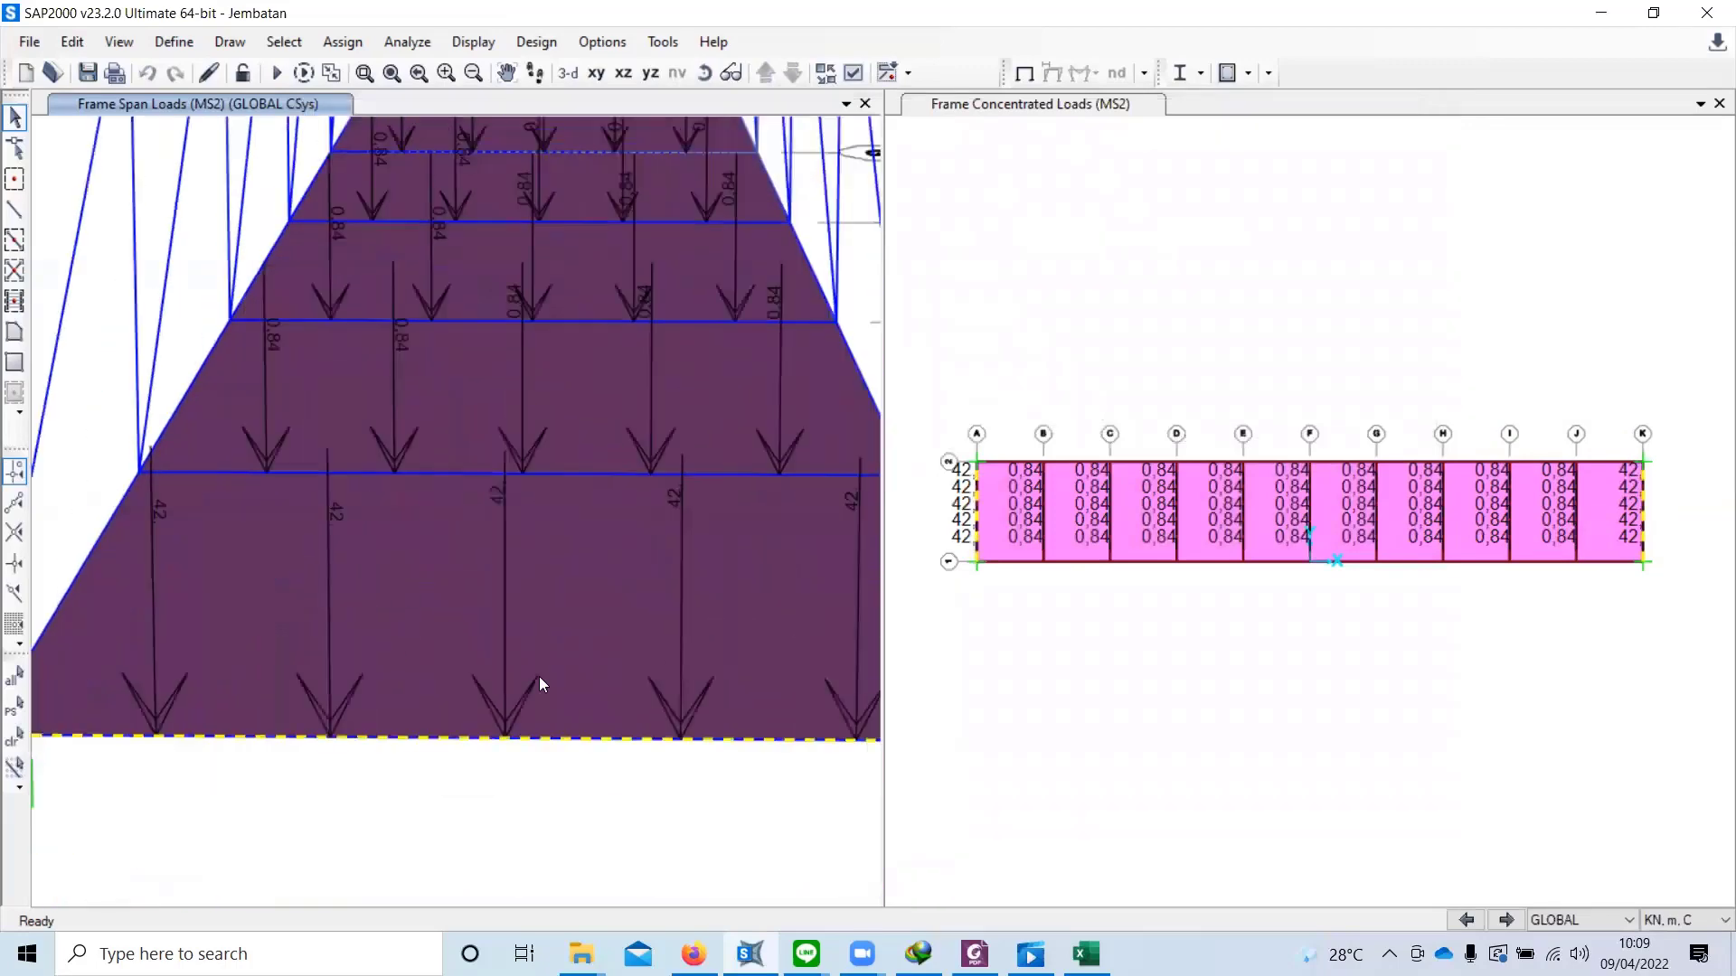
{"action": "middle_click_drag", "start_coordinate": [626, 611], "coordinate": [489, 748], "text": "shift"}
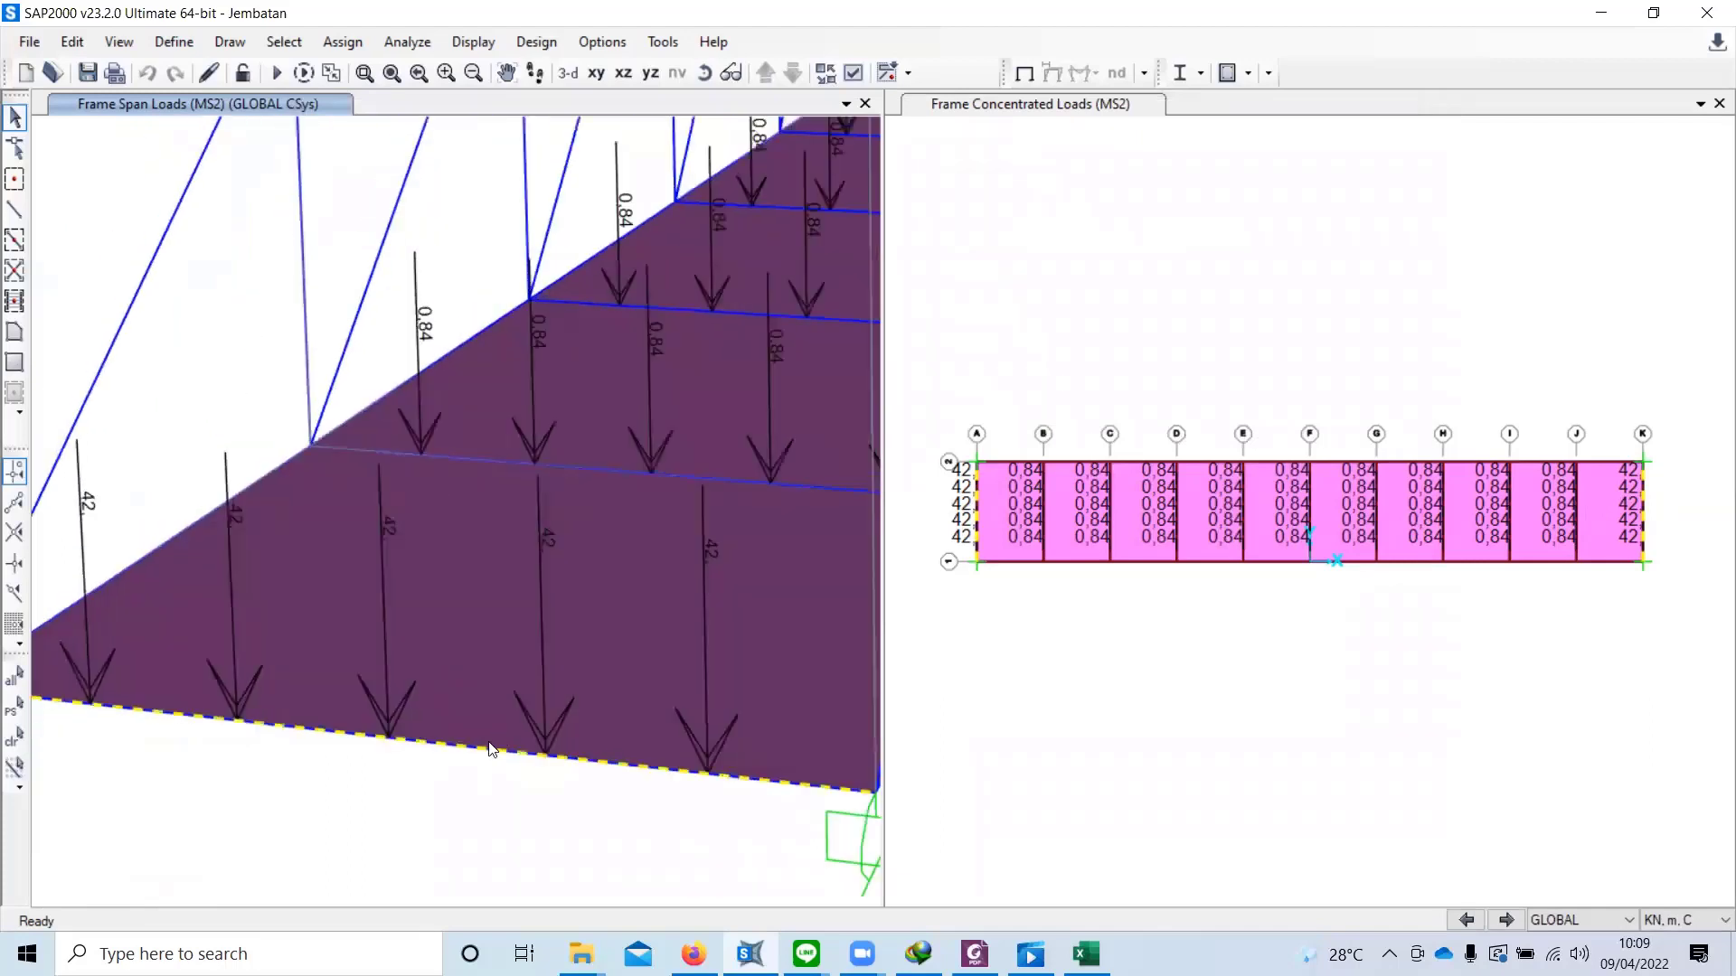
Step: Reopen the Frame Loads - Point table for the end cross beams and set the first load on frame 93 to 0,42 kN
{"action": "left_click", "coordinate": [72, 42]}
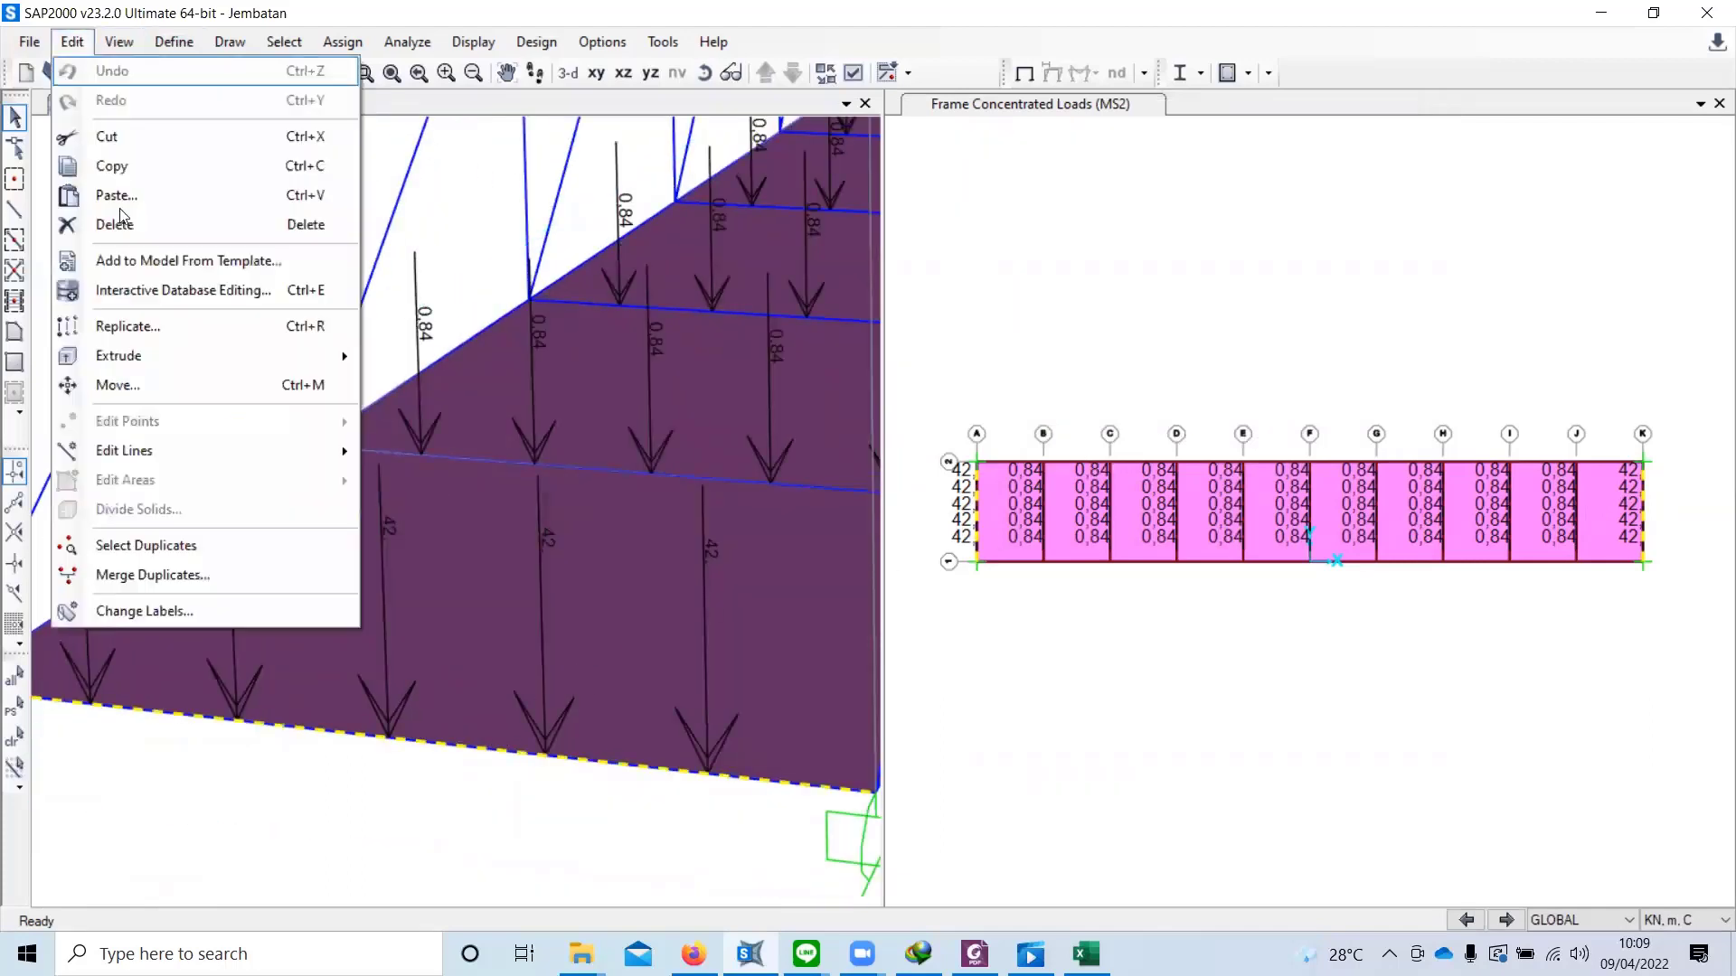
{"action": "left_click", "coordinate": [208, 291]}
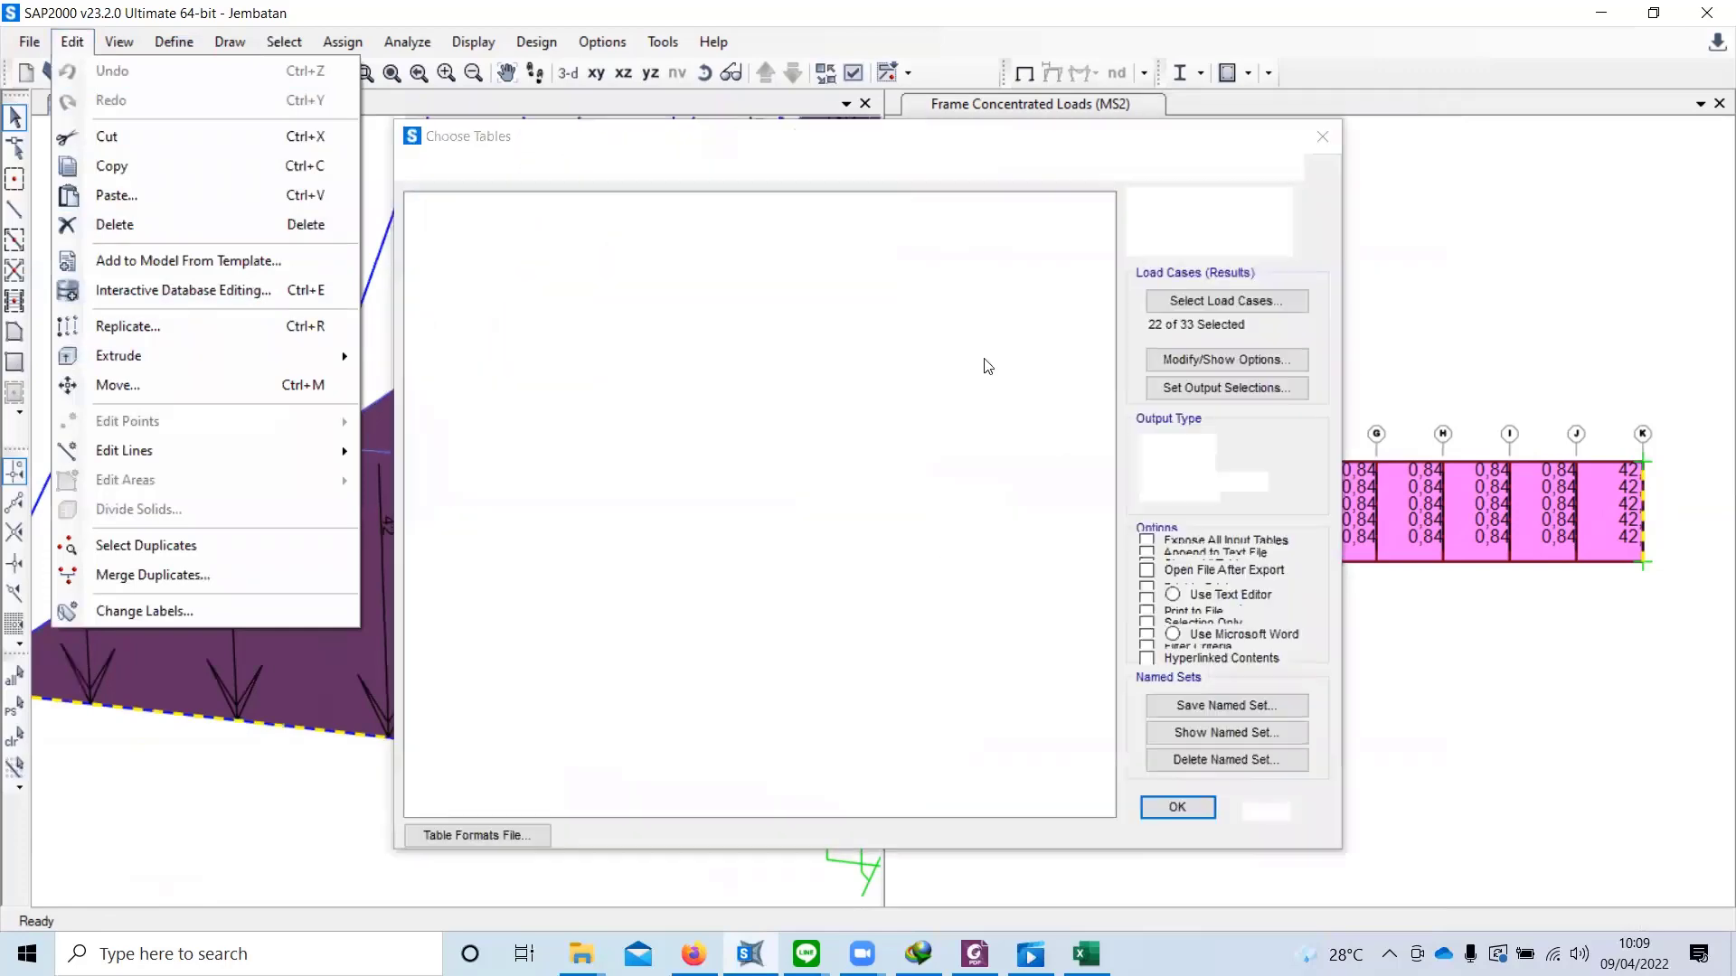
{"action": "left_click", "coordinate": [1175, 808]}
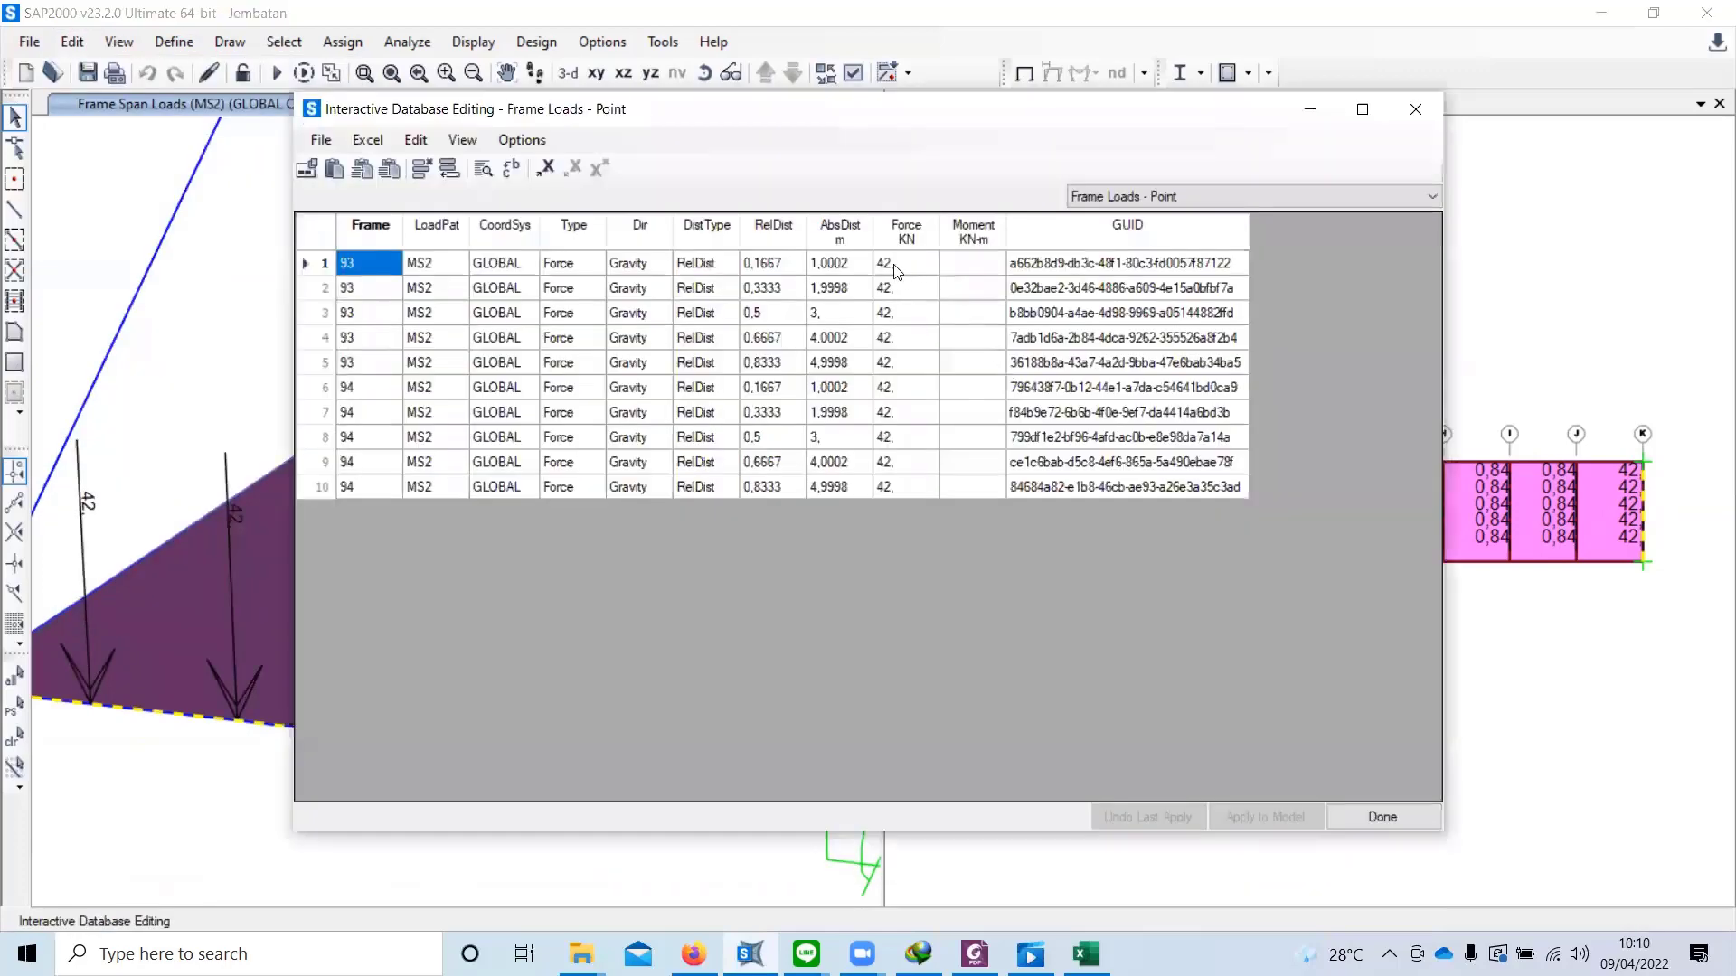
{"action": "left_click", "coordinate": [895, 263]}
{"action": "type", "text": "0,42"}
{"action": "key", "text": "Return"}
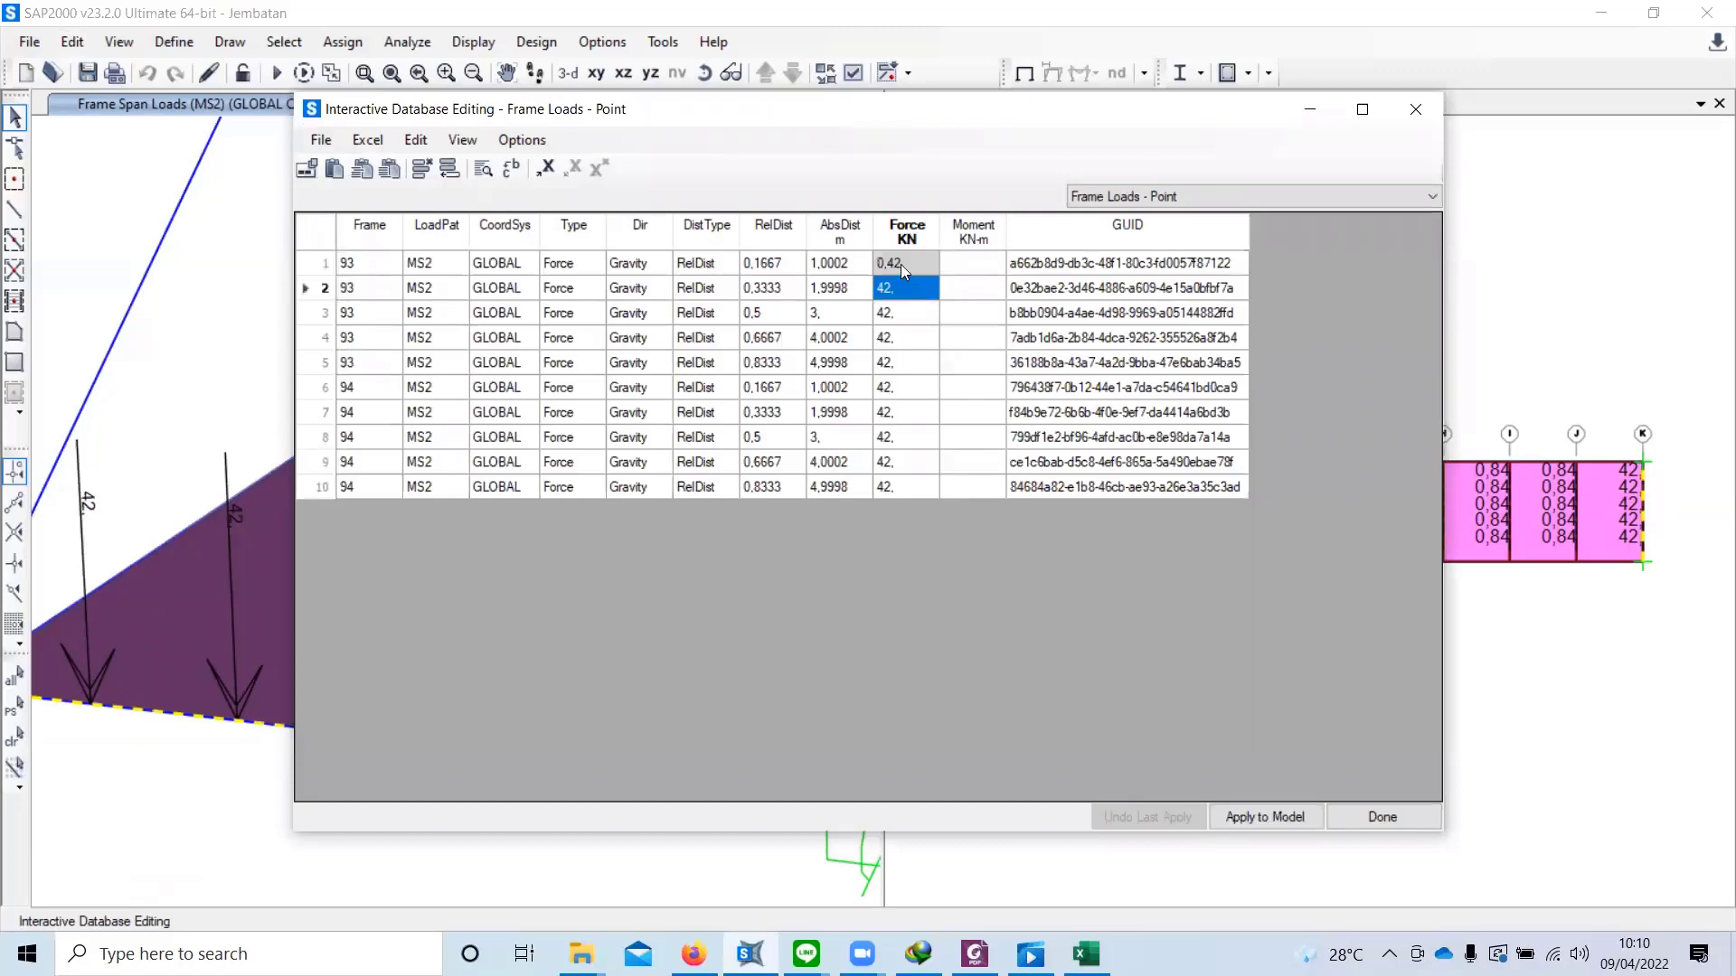
Step: Set the remaining MS2 point loads on frames 93 and 94 to 0,42 kN and apply the table edits to the model
{"action": "left_click_drag", "start_coordinate": [909, 288], "coordinate": [917, 484]}
{"action": "type", "text": "0,42 0,42 0,42 0,42 0,42 0,42 0,42 0,42 0,42"}
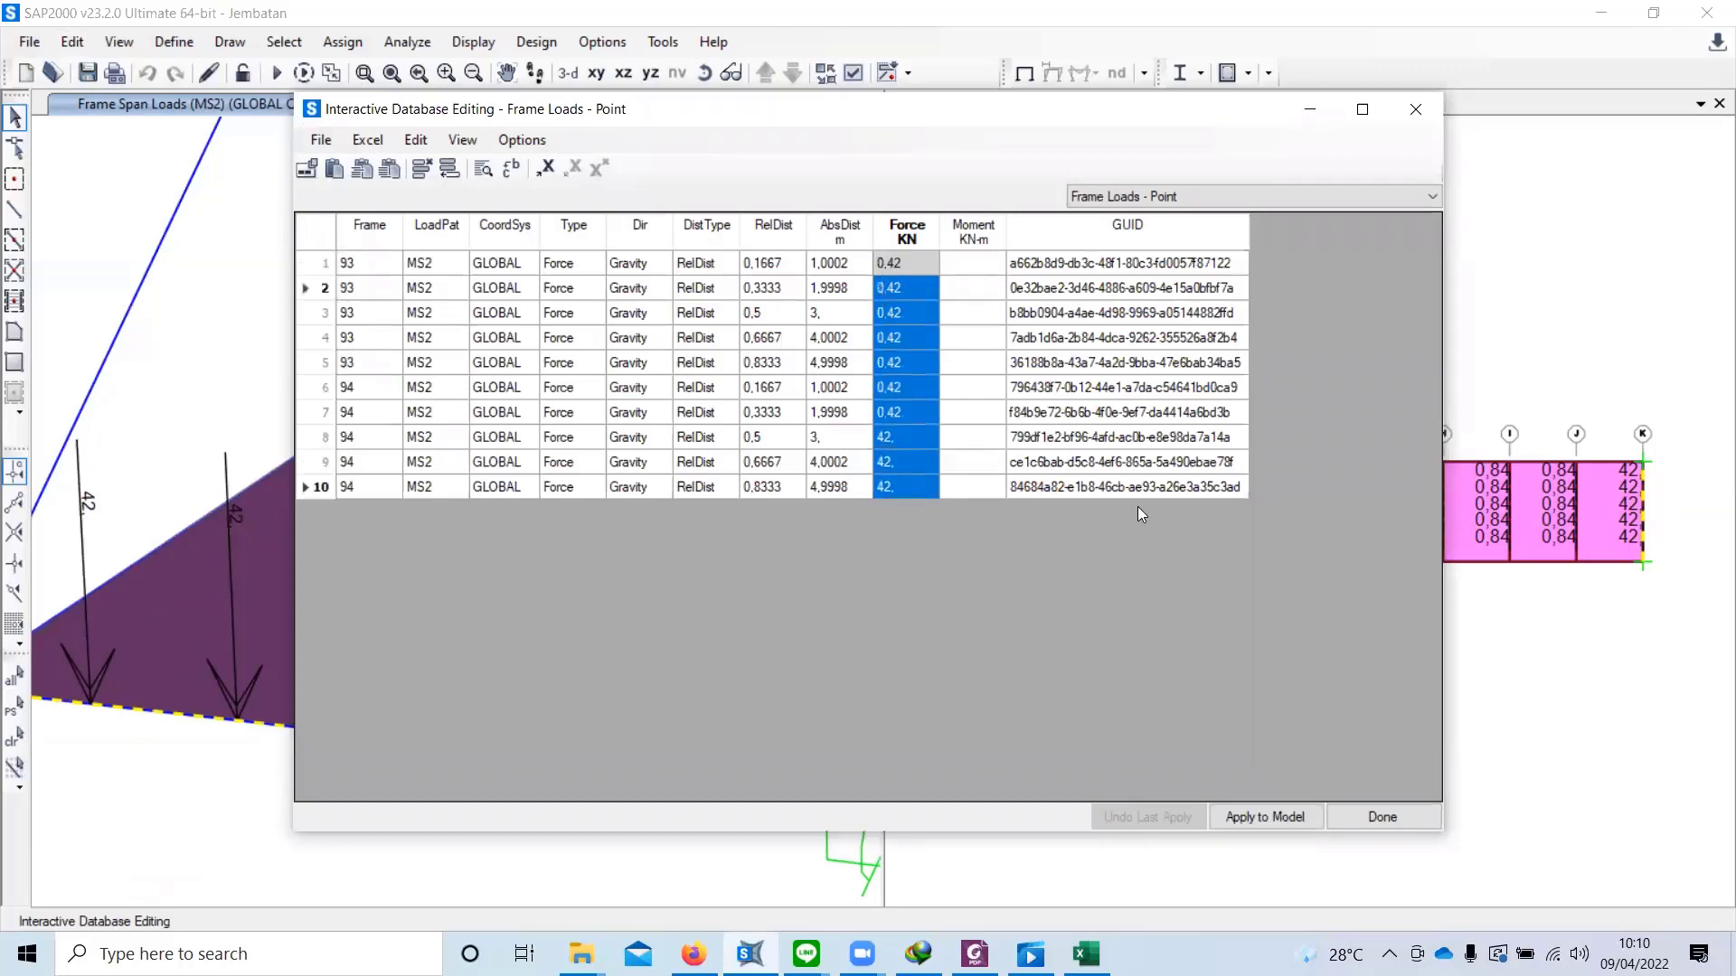
{"action": "left_click", "coordinate": [1273, 817]}
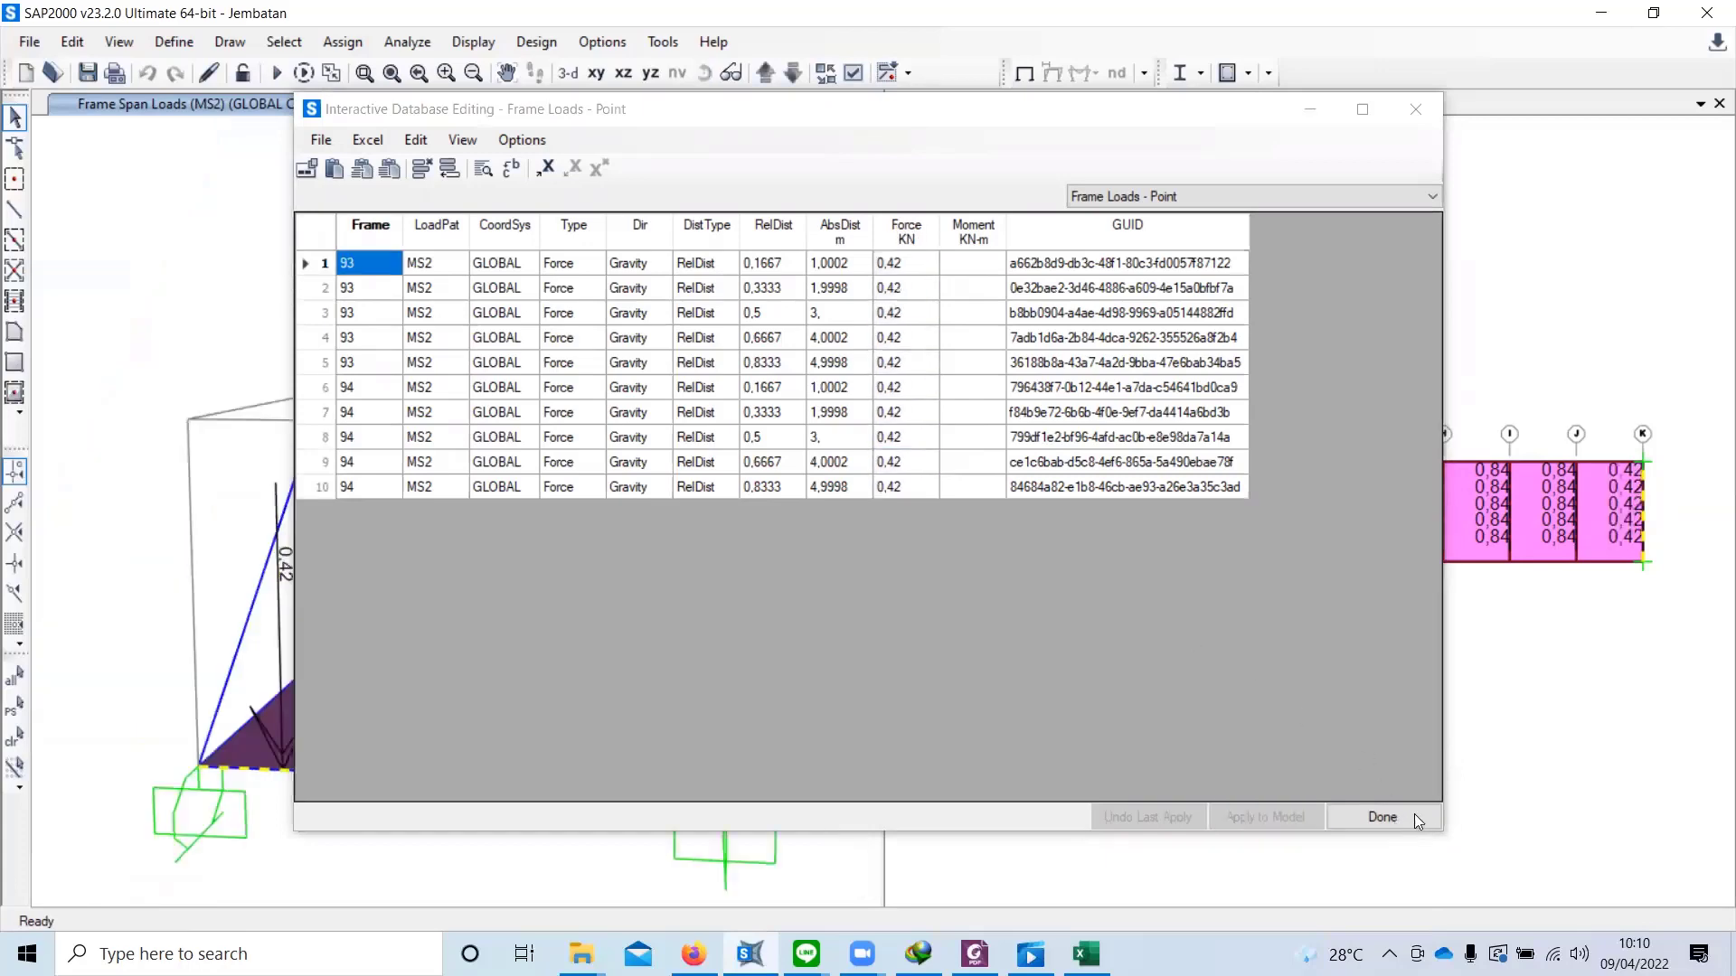
{"action": "left_click", "coordinate": [1407, 820]}
{"action": "middle_click_drag", "start_coordinate": [660, 523], "coordinate": [541, 583], "text": "shift"}
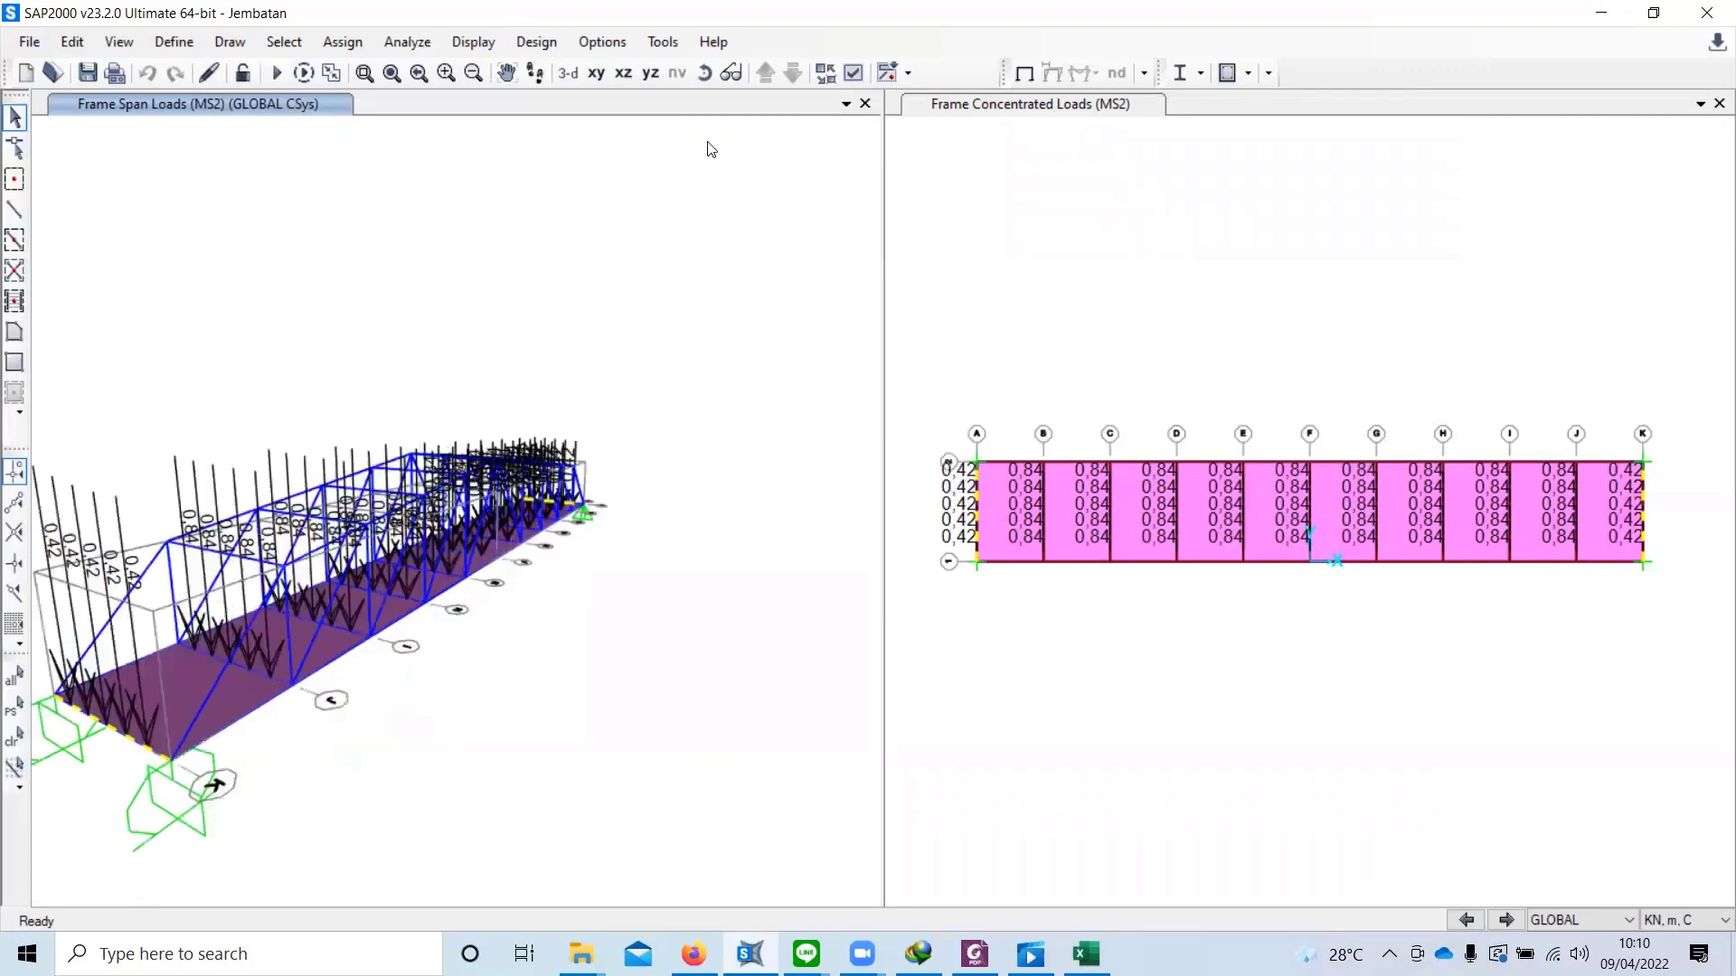
{"action": "left_click", "coordinate": [602, 42]}
{"action": "mouse_move", "coordinate": [741, 202]}
{"action": "left_click", "coordinate": [1030, 207]}
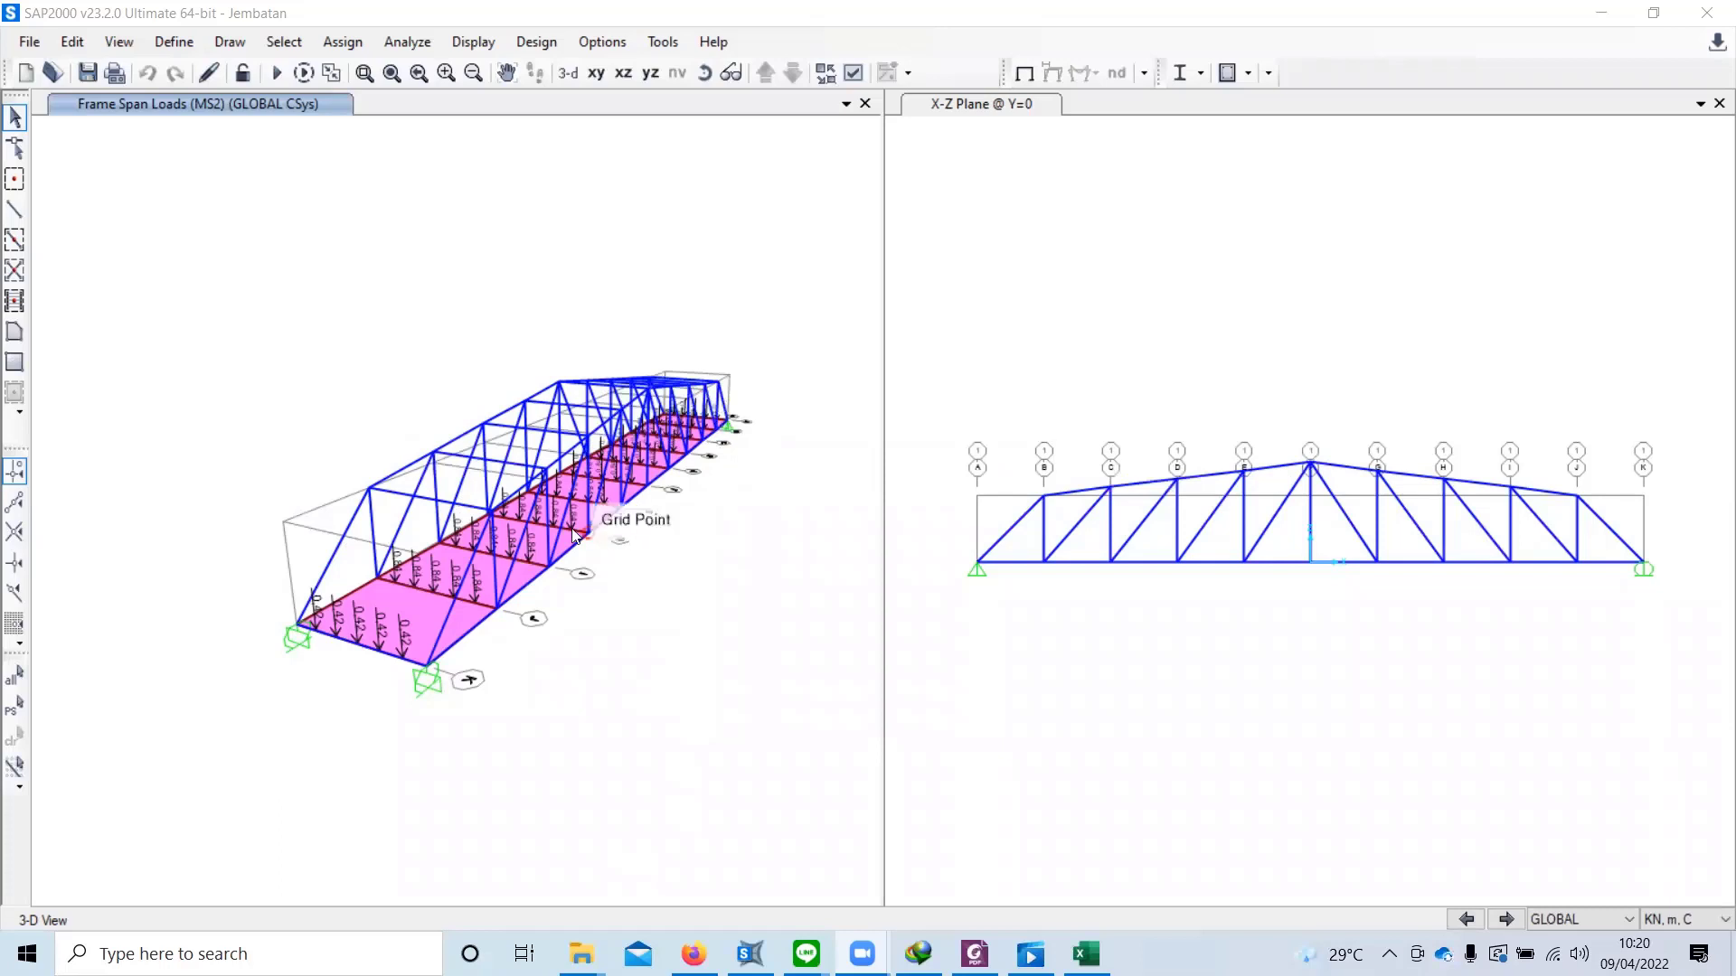
{"action": "middle_click_drag", "start_coordinate": [495, 581], "coordinate": [458, 607]}
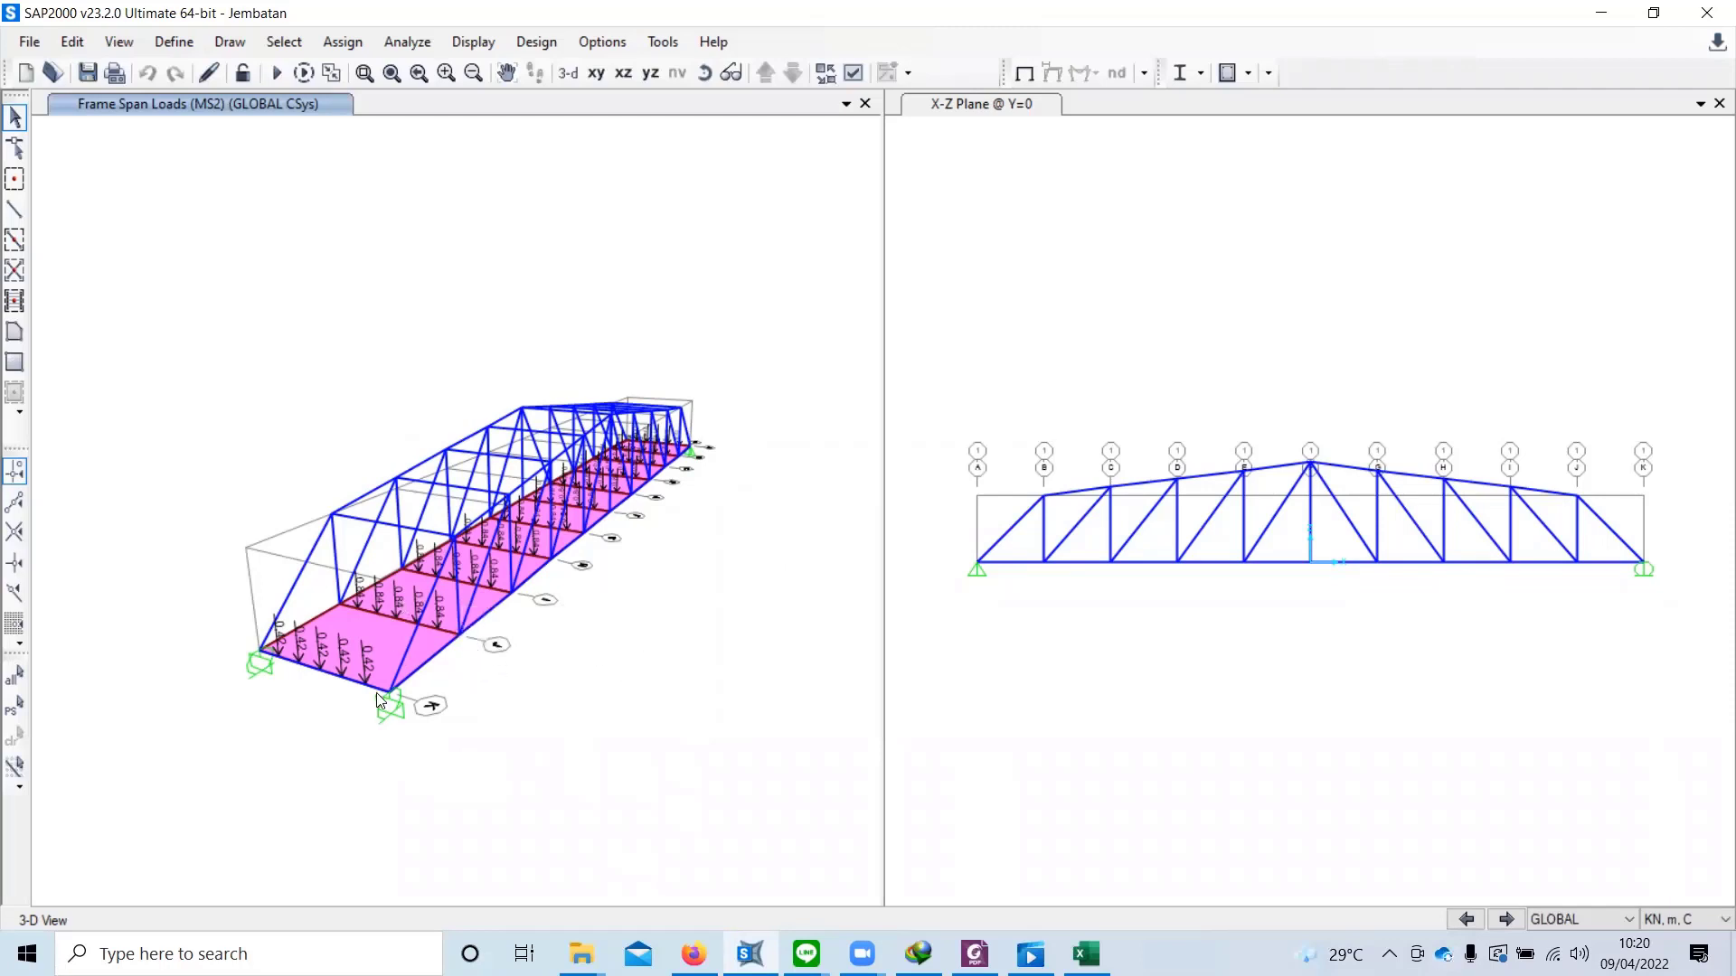
{"action": "middle_click_drag", "start_coordinate": [561, 624], "coordinate": [520, 622]}
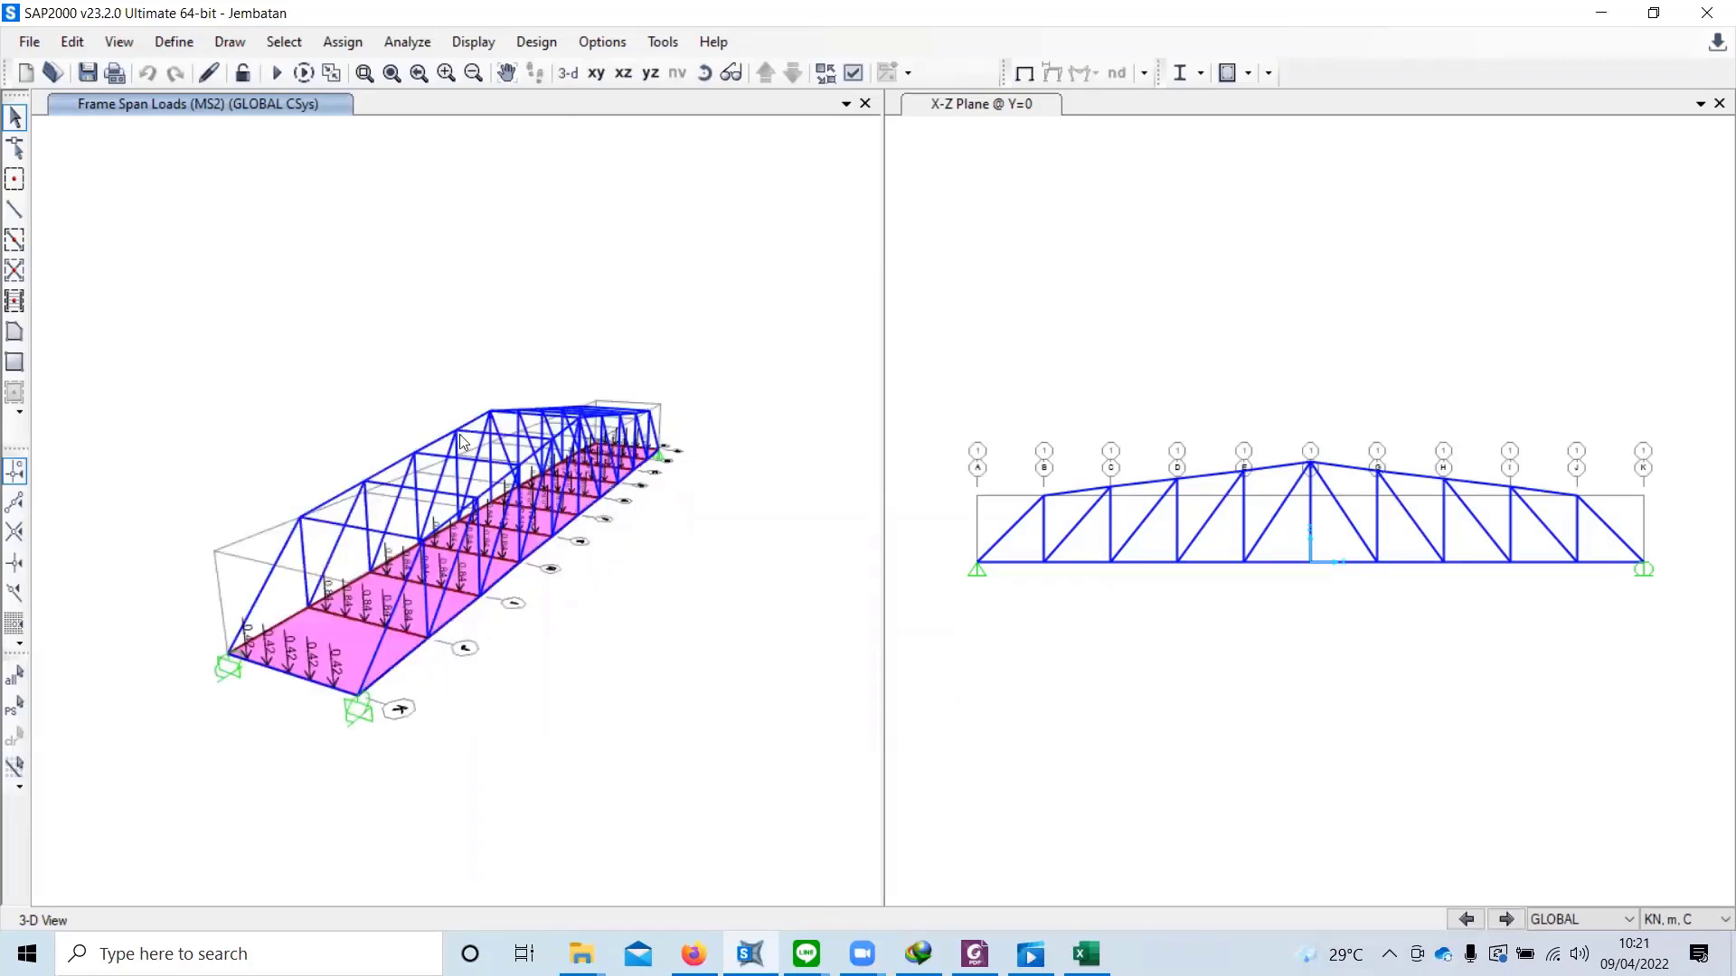
Step: Show the X-Y plane at Z=0 in the second view and select all objects lying in that plane by picking a deck joint
{"action": "left_click", "coordinate": [1040, 228]}
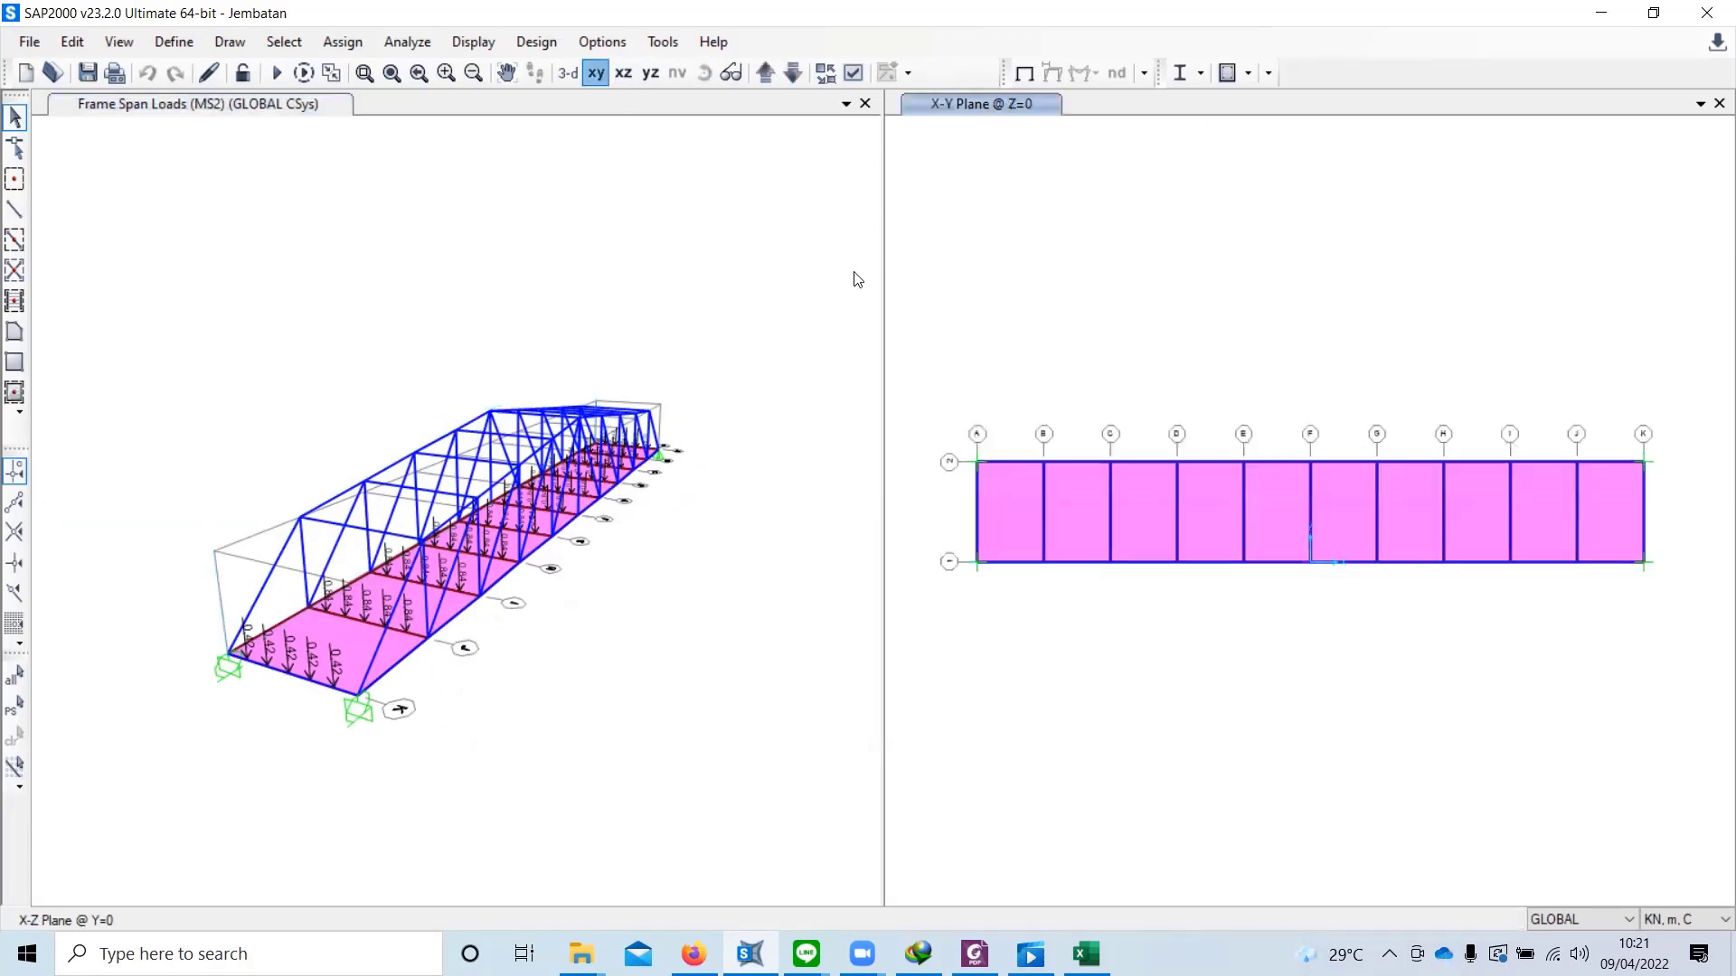
{"action": "left_click", "coordinate": [293, 46]}
{"action": "mouse_move", "coordinate": [306, 72]}
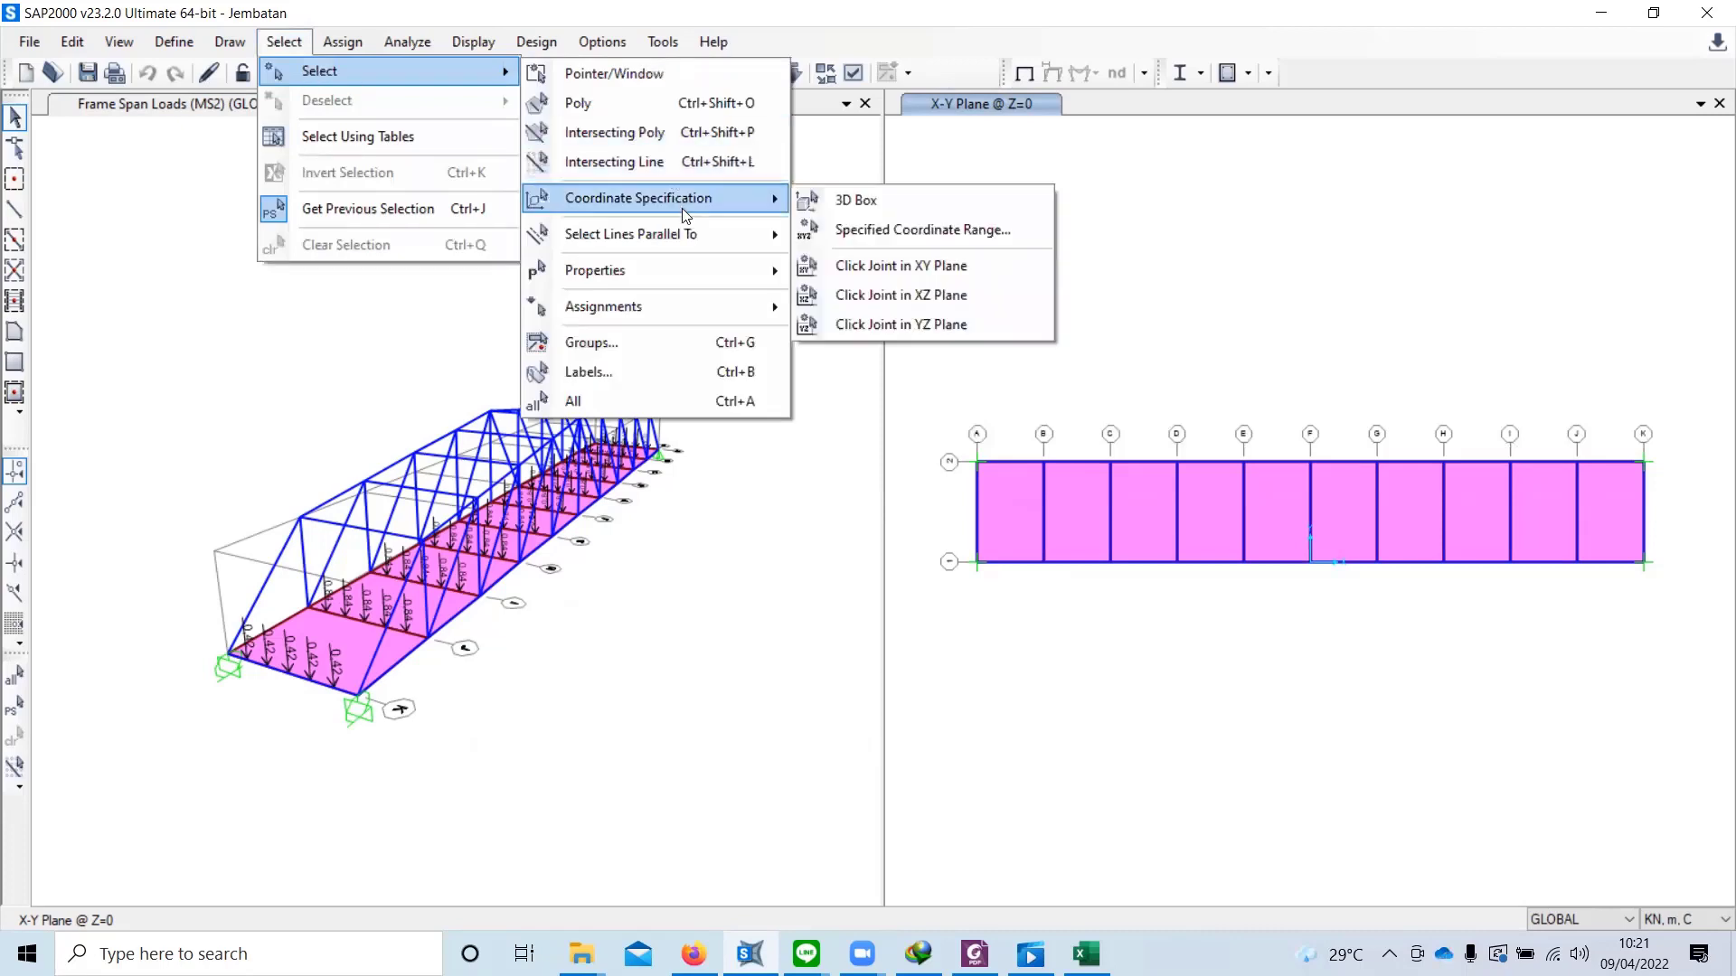
{"action": "mouse_move", "coordinate": [682, 226]}
{"action": "left_click", "coordinate": [895, 264]}
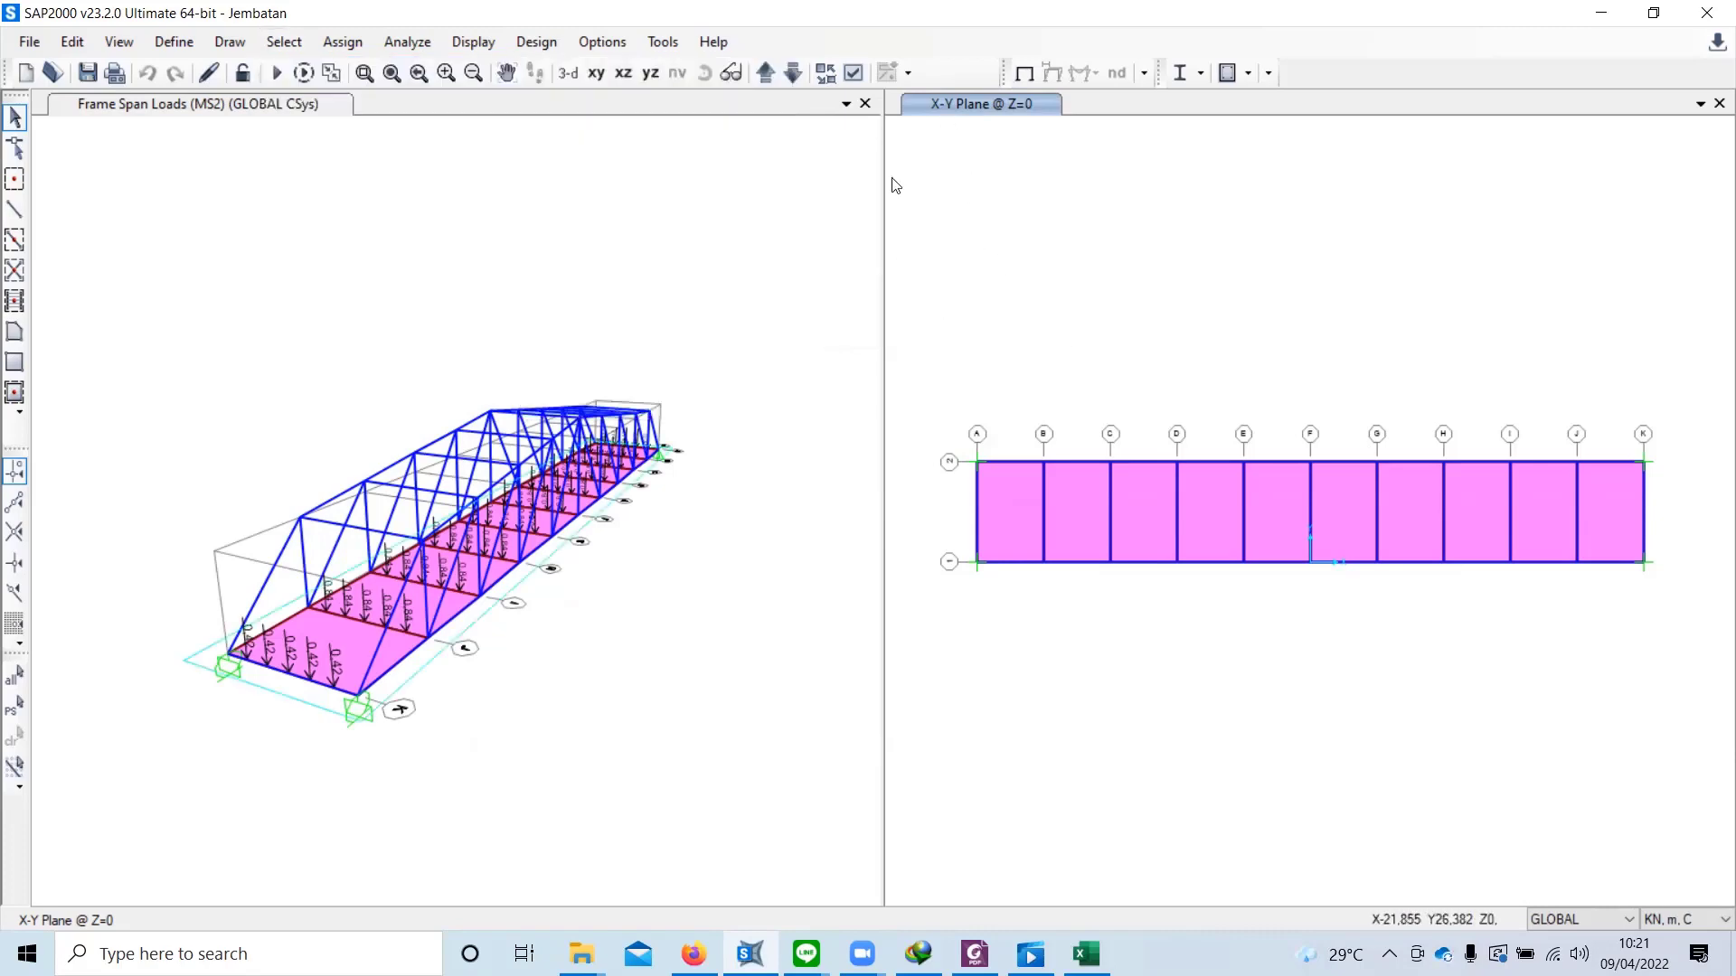
{"action": "left_click", "coordinate": [1047, 465]}
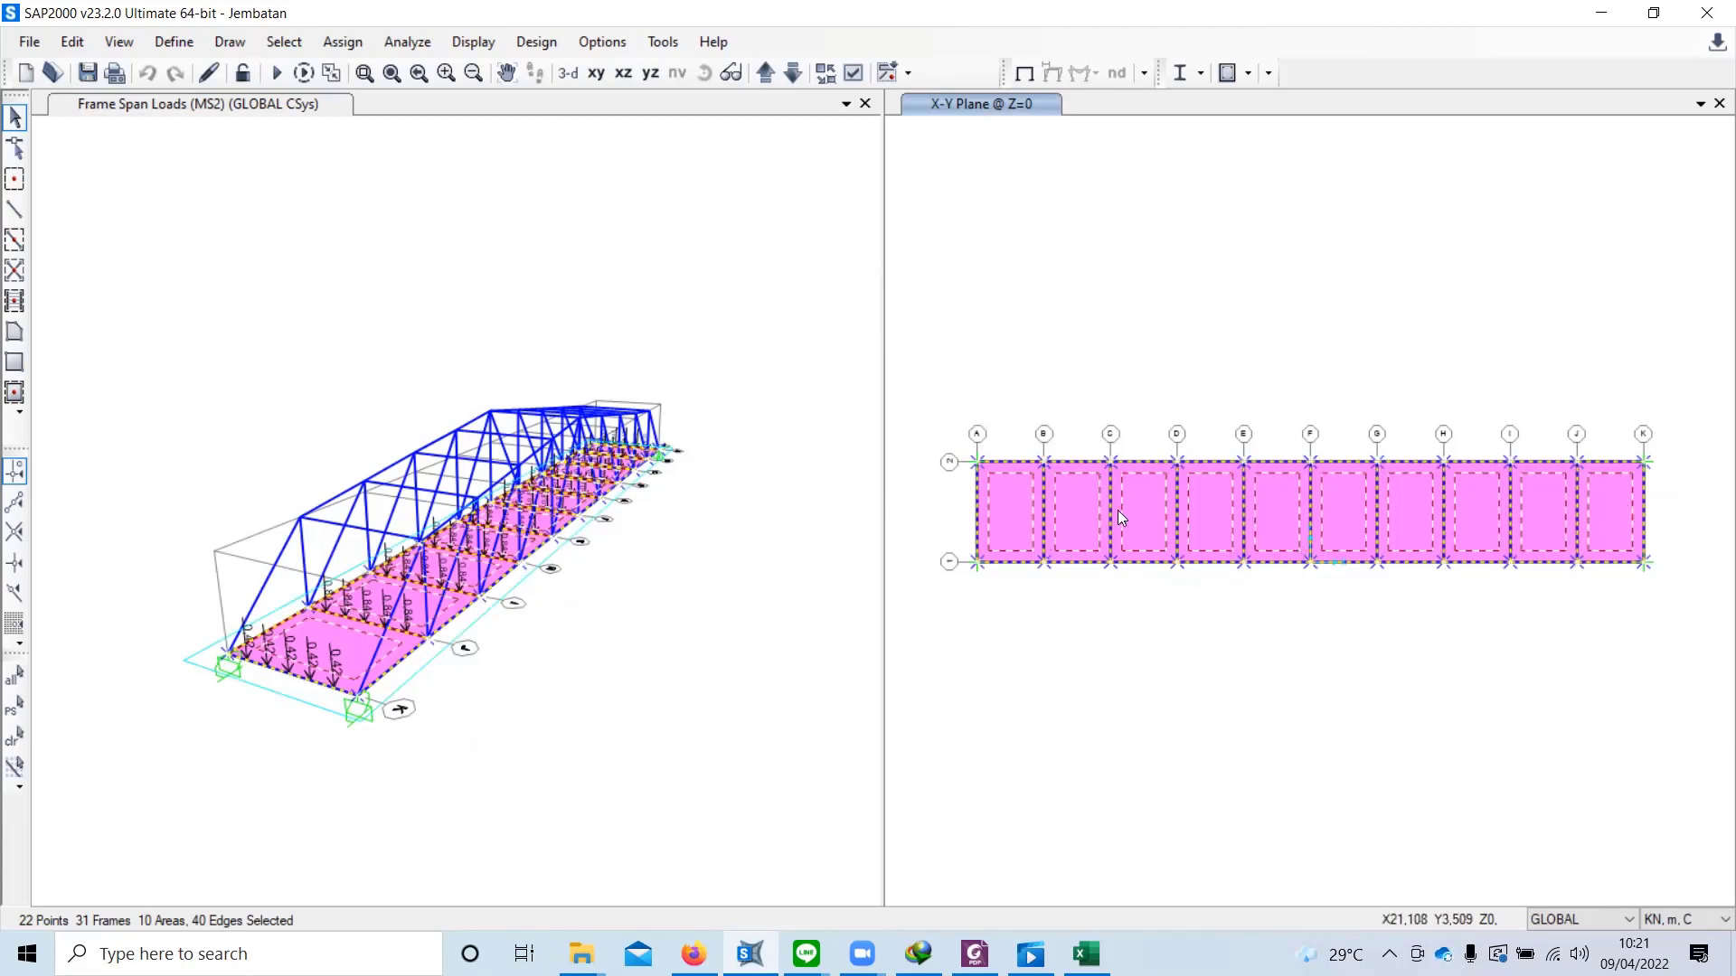
Step: Assign a Global Z joint force of -0,52 kN under load pattern MS1 to the selected deck joints, adding to existing loads
{"action": "left_click", "coordinate": [354, 44]}
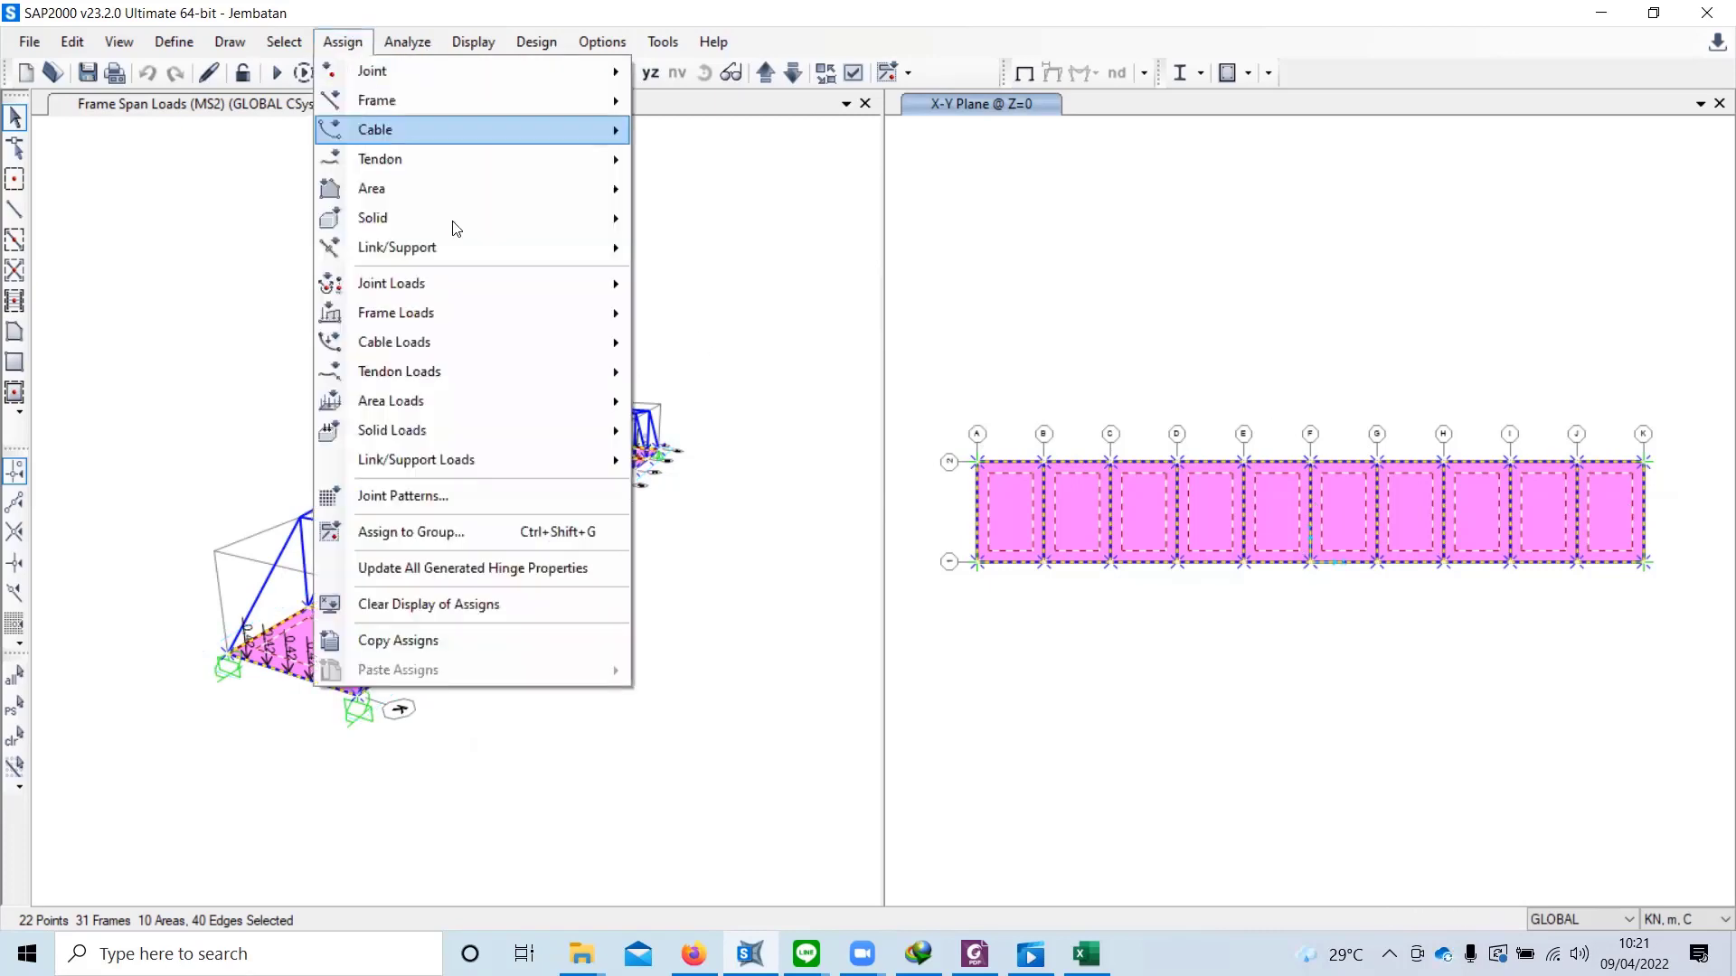
{"action": "mouse_move", "coordinate": [477, 298]}
{"action": "left_click", "coordinate": [683, 290]}
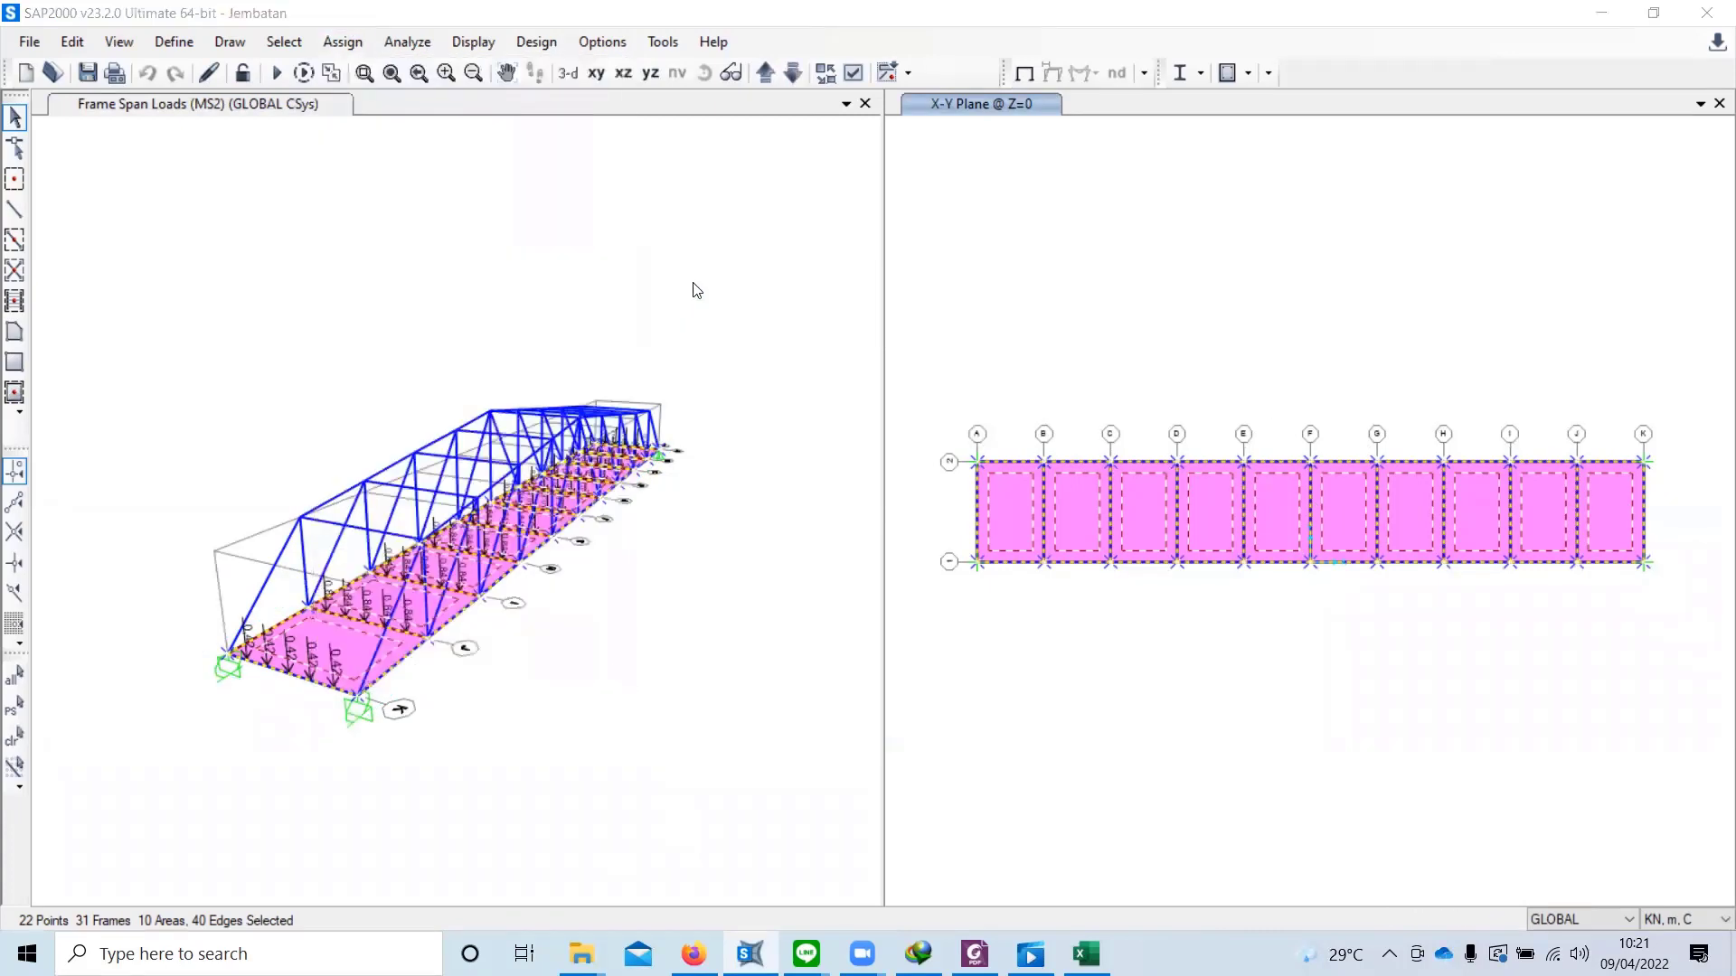
{"action": "left_click_drag", "start_coordinate": [799, 193], "coordinate": [607, 167]}
{"action": "left_click", "coordinate": [648, 217]}
{"action": "left_click", "coordinate": [685, 263]}
{"action": "left_click", "coordinate": [736, 380]}
{"action": "double_click", "coordinate": [736, 380]}
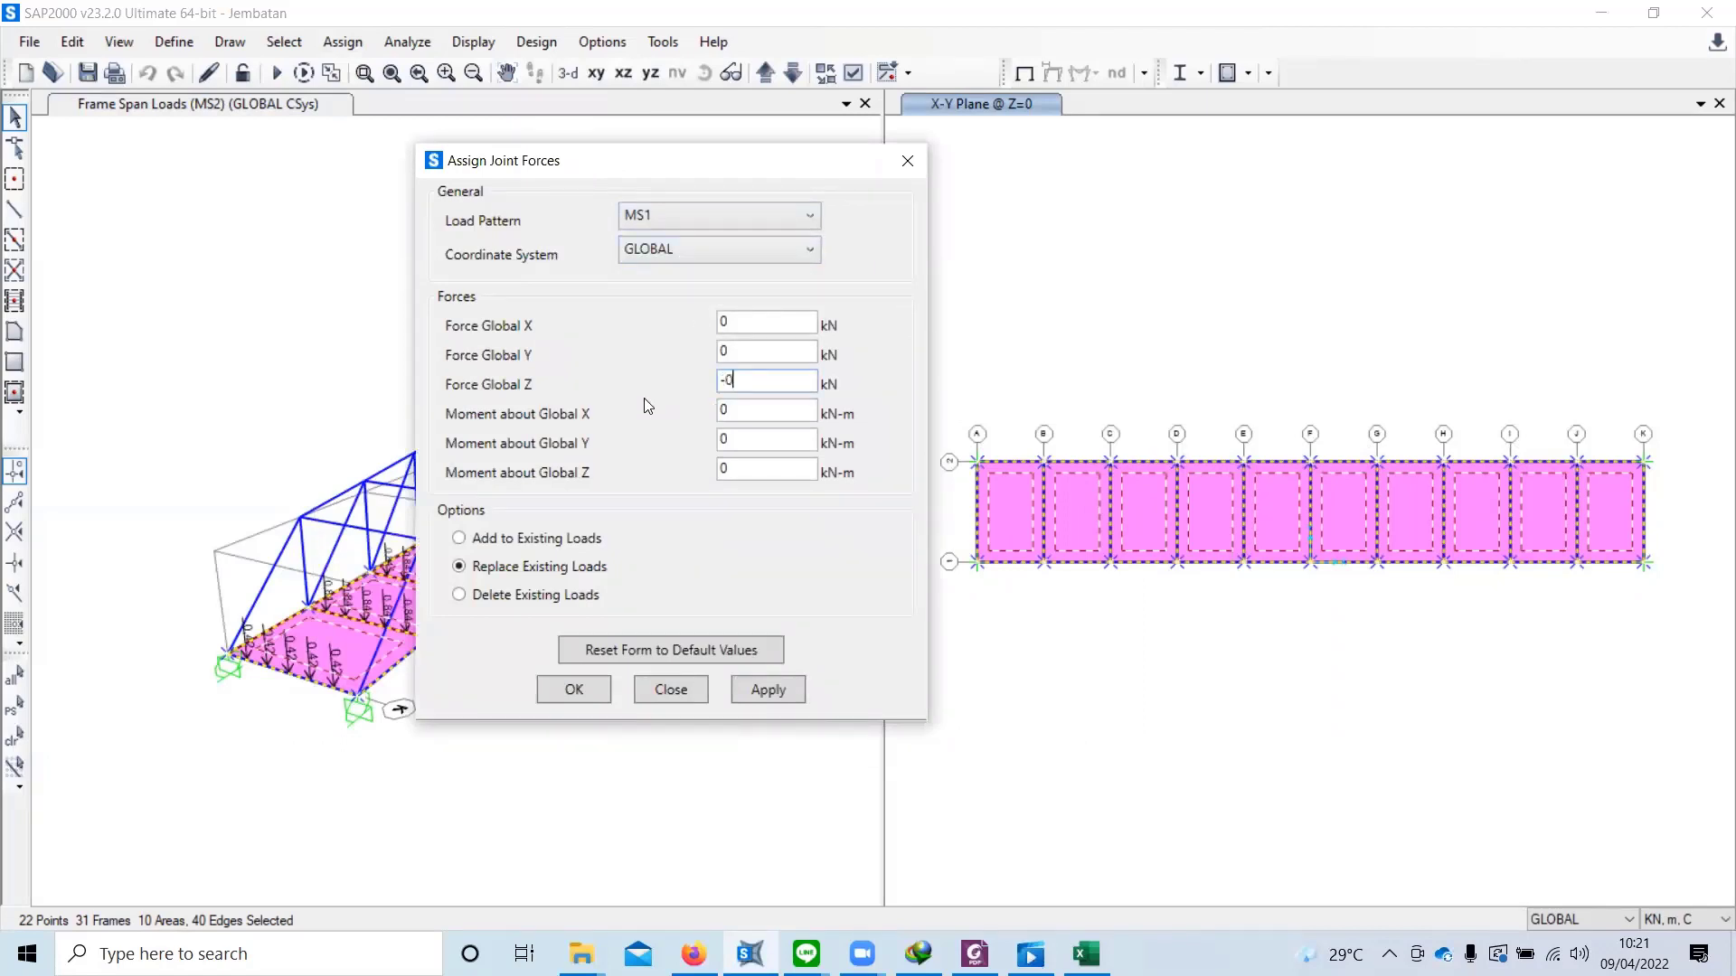
{"action": "type", "text": "-0,52"}
{"action": "left_click", "coordinate": [533, 541]}
{"action": "left_click", "coordinate": [574, 690]}
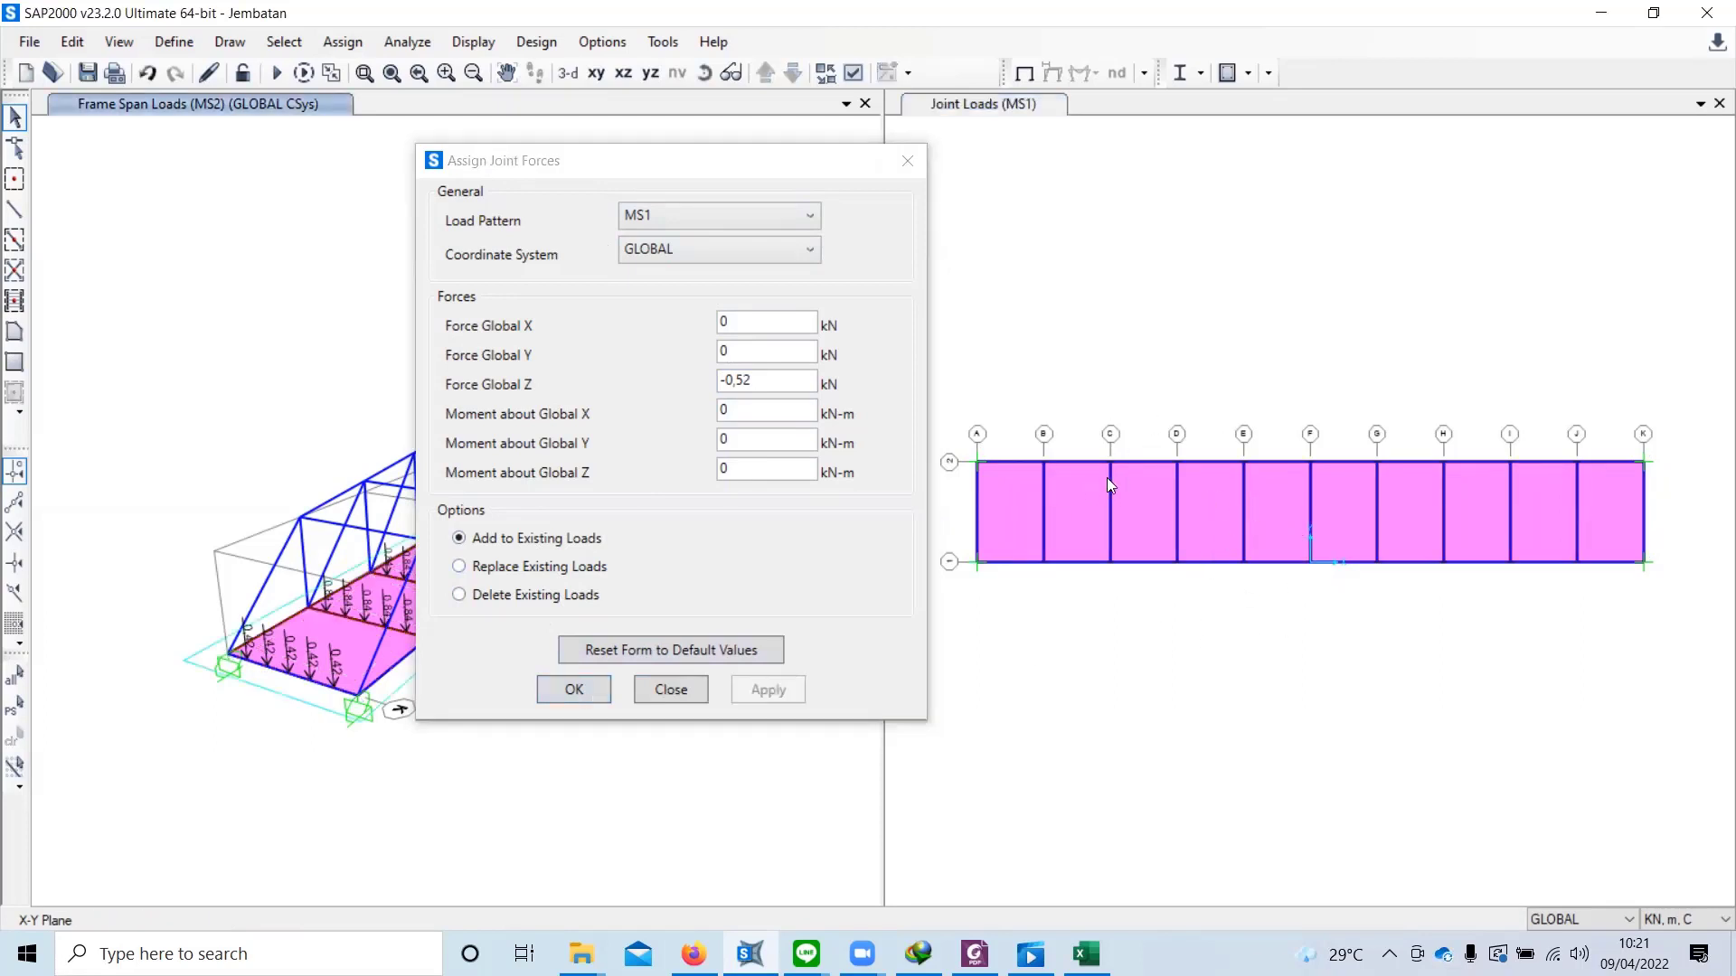
{"action": "left_click", "coordinate": [578, 693]}
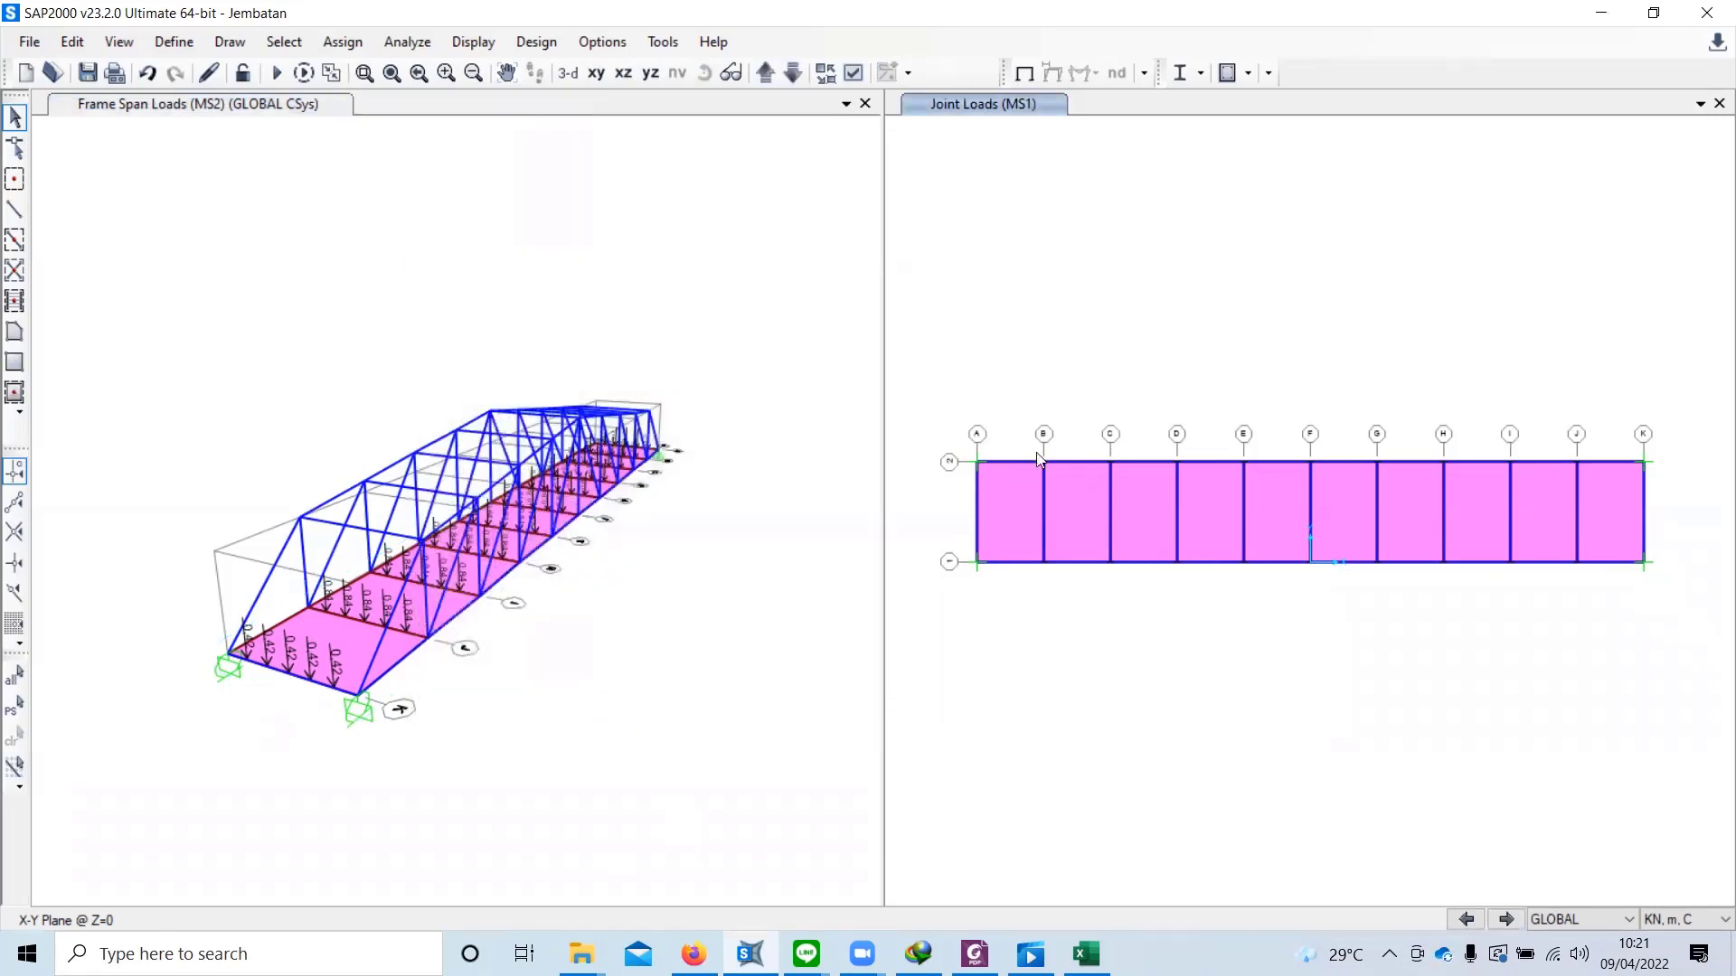
{"action": "left_click", "coordinate": [687, 305]}
{"action": "left_click", "coordinate": [473, 42]}
{"action": "mouse_move", "coordinate": [611, 159]}
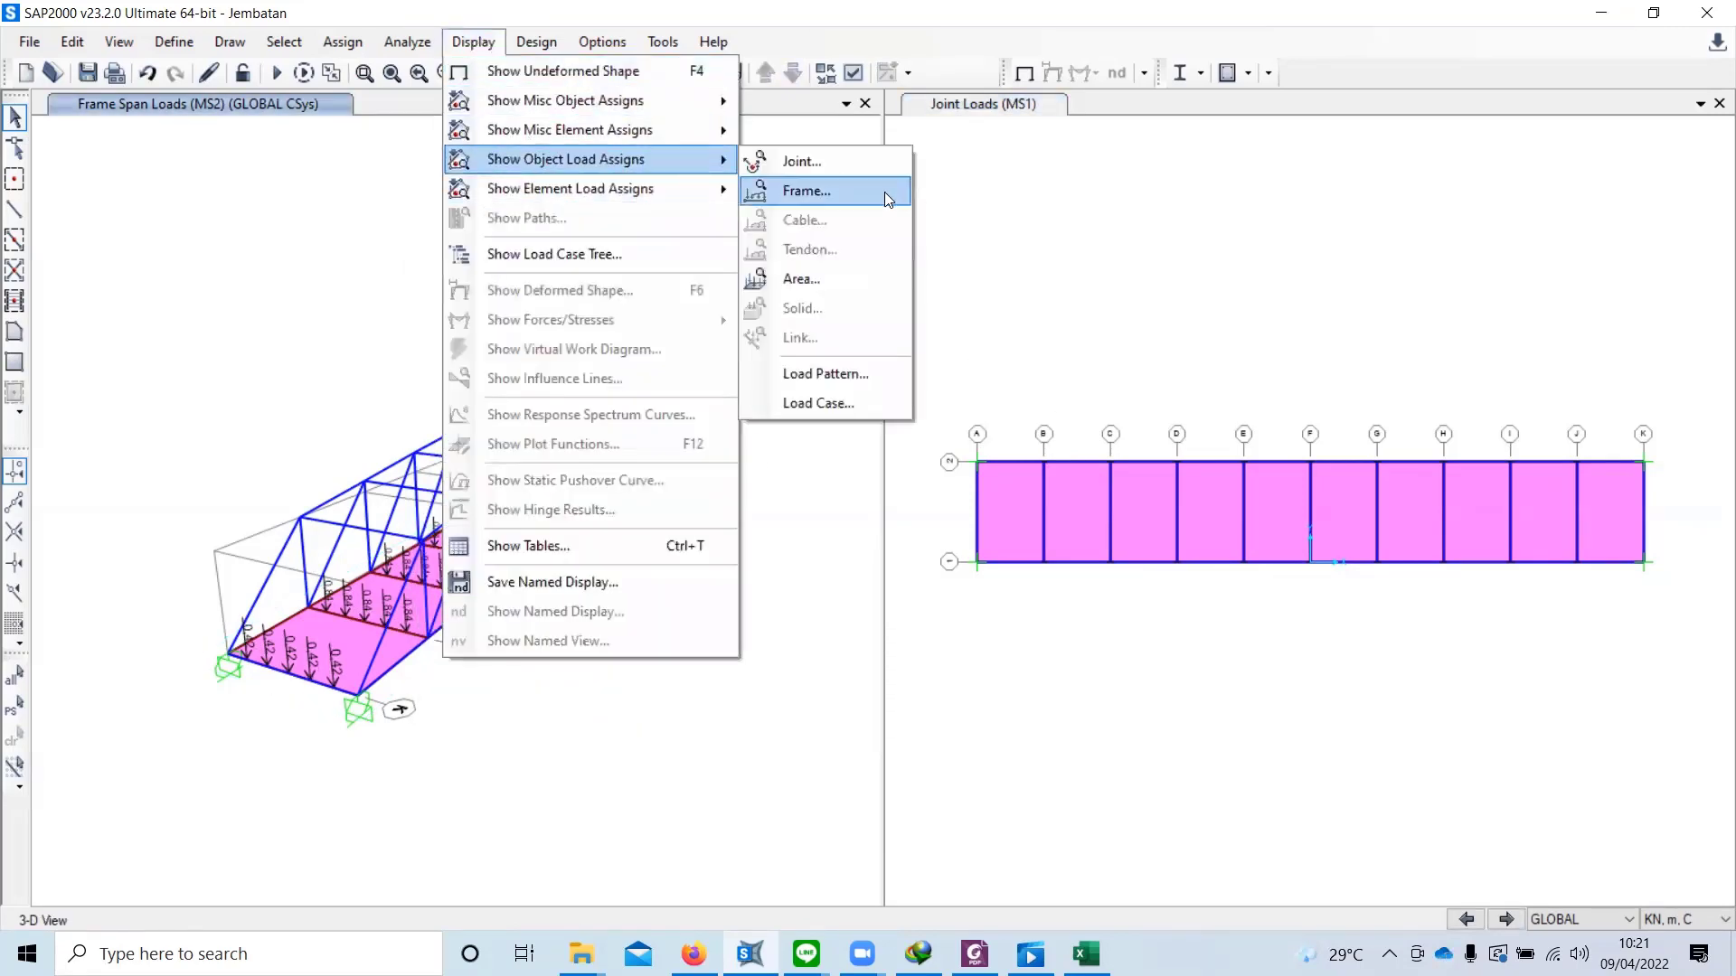
{"action": "left_click", "coordinate": [899, 188]}
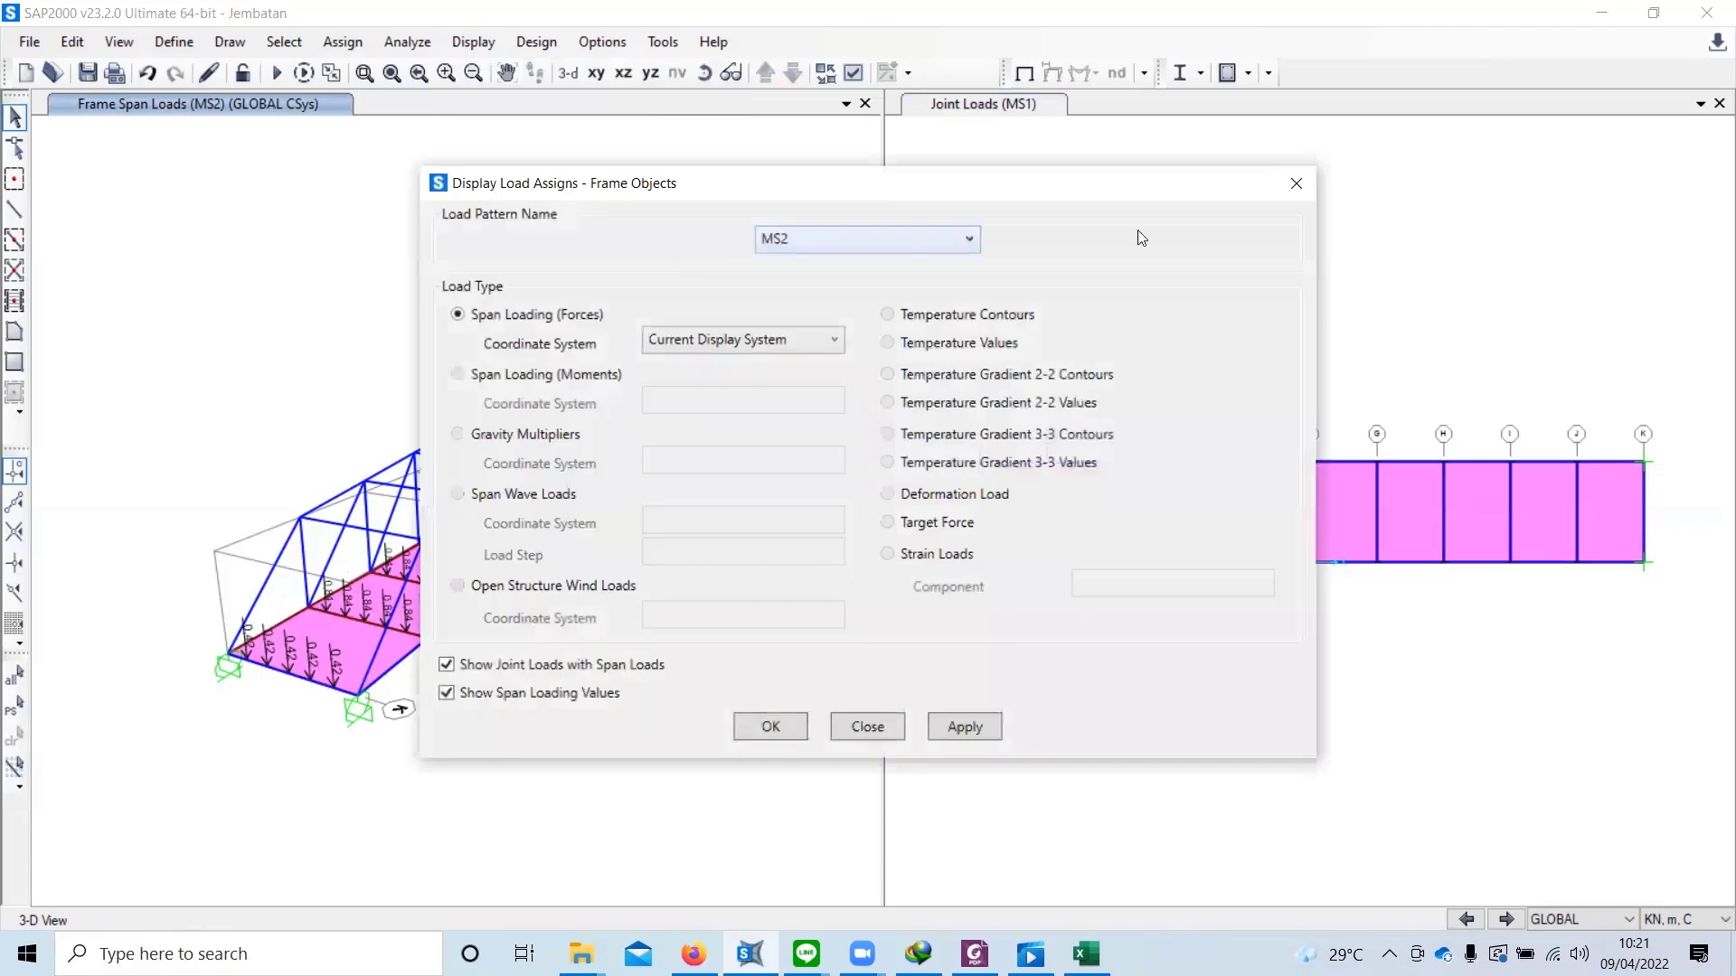
{"action": "left_click", "coordinate": [1295, 183]}
Step: Display the joint force assignments of load pattern MS1 with their values in the 3-D view
{"action": "left_click", "coordinate": [473, 41]}
{"action": "mouse_move", "coordinate": [615, 159]}
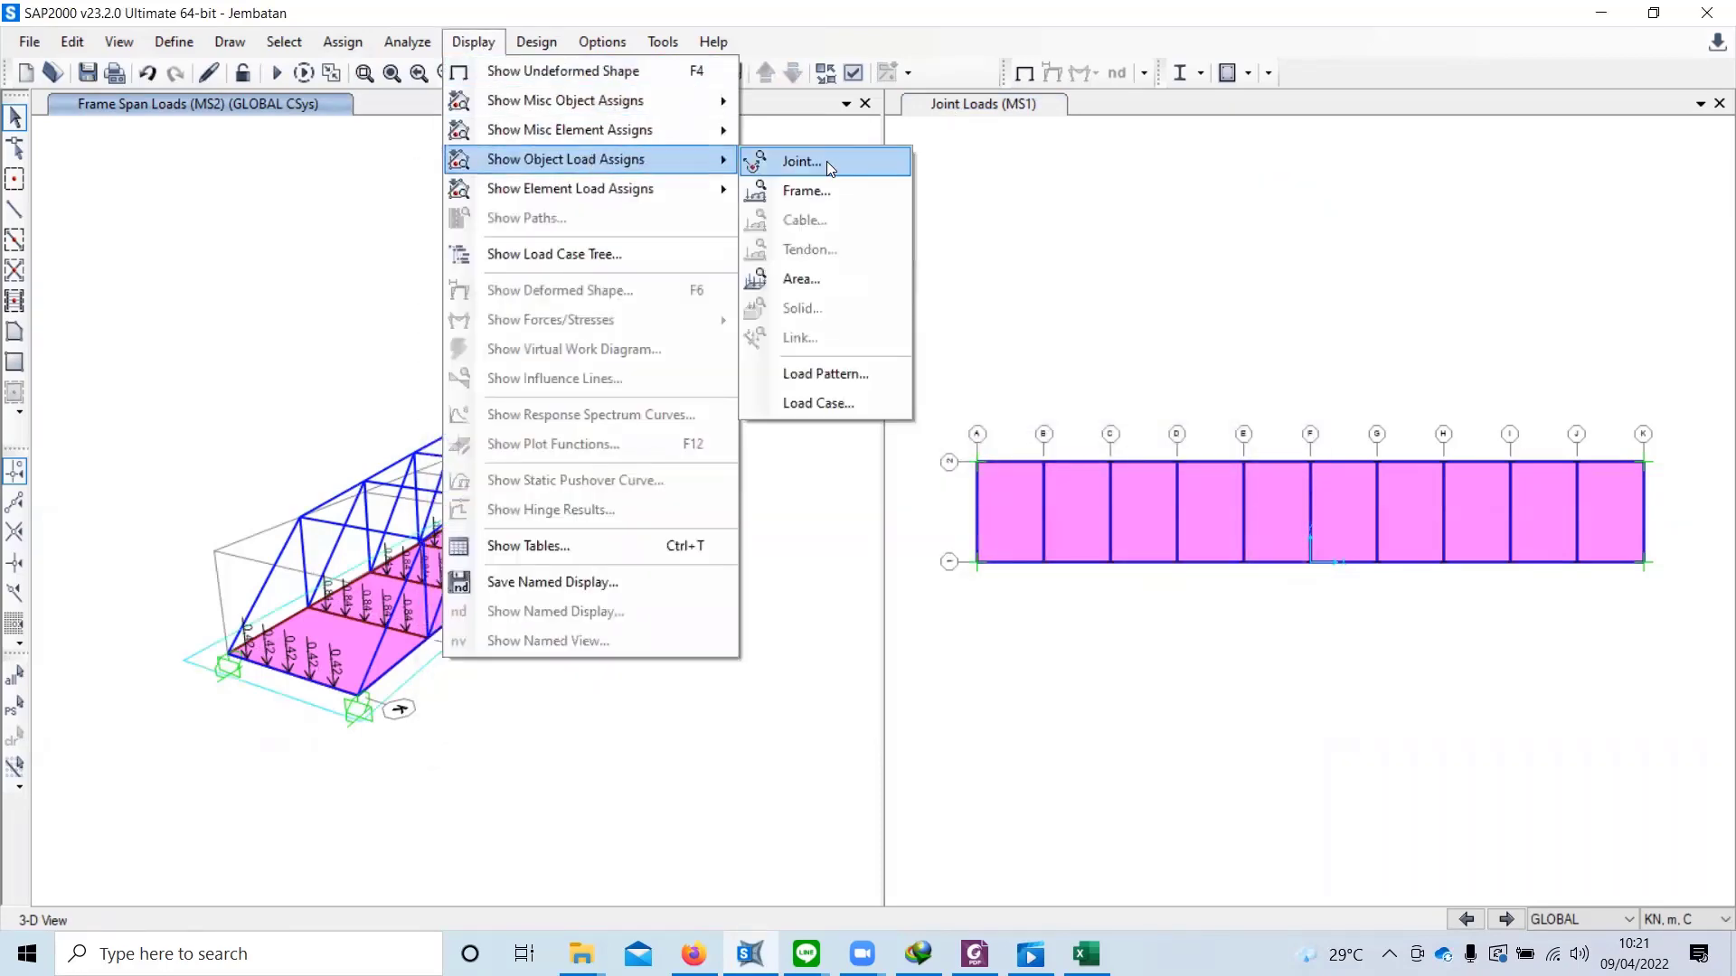
{"action": "left_click", "coordinate": [826, 159]}
{"action": "left_click", "coordinate": [805, 354]}
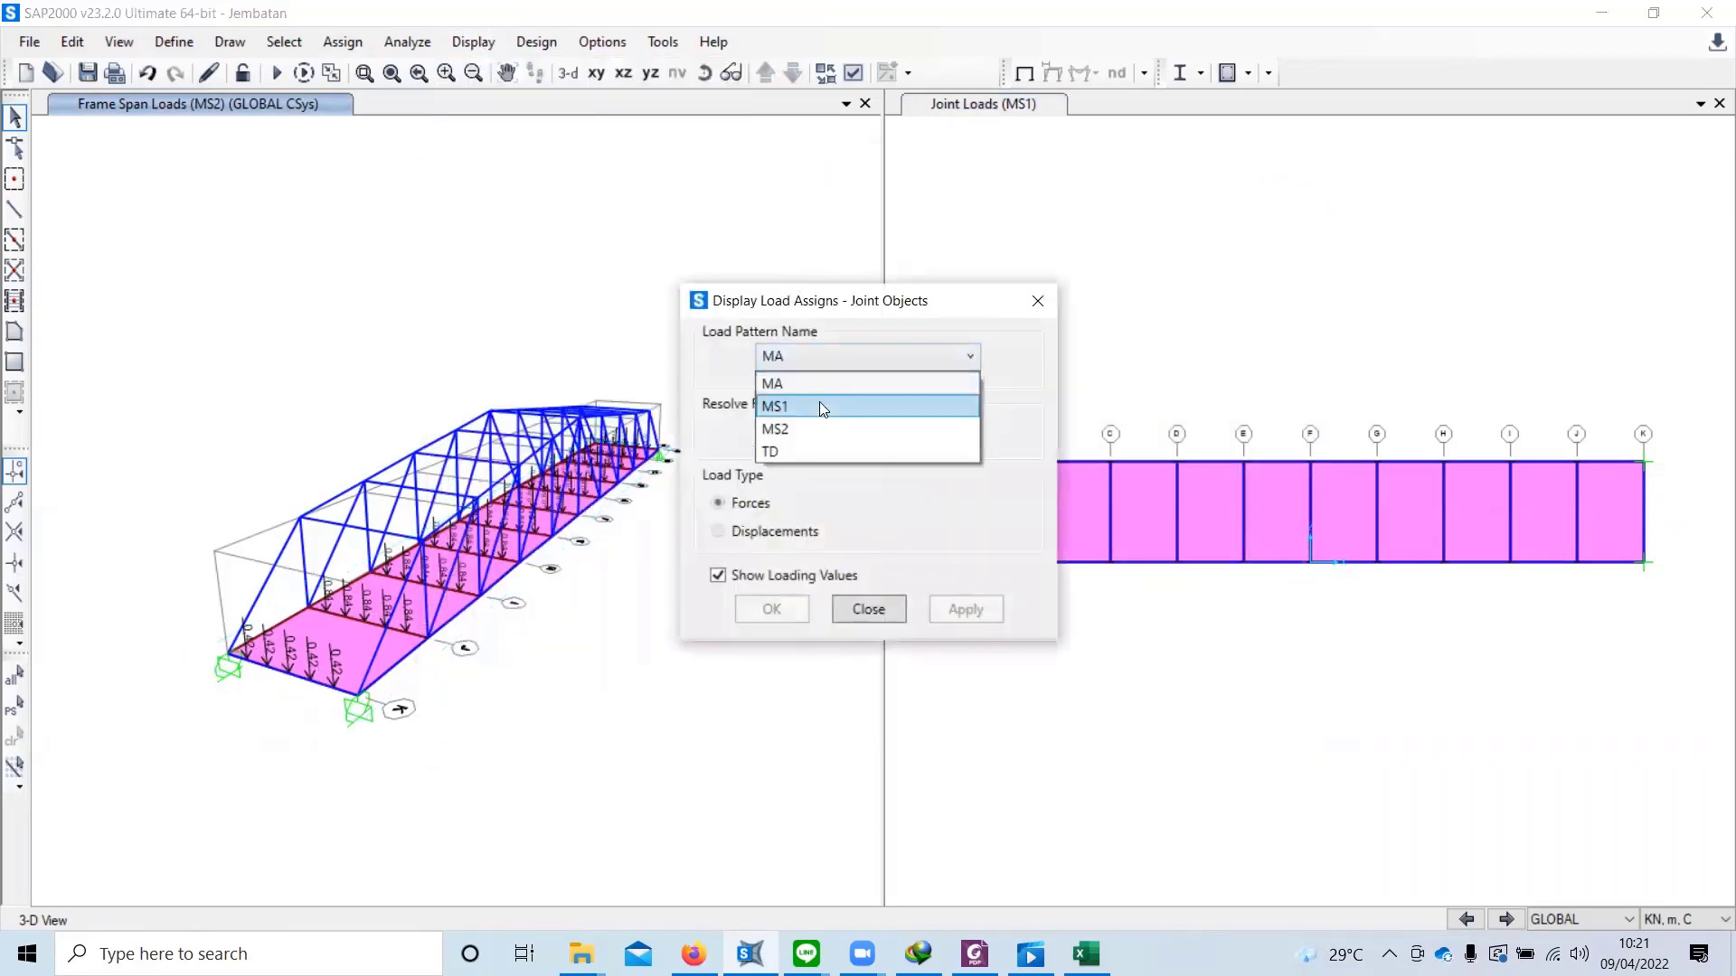
{"action": "left_click", "coordinate": [825, 403]}
{"action": "left_click", "coordinate": [776, 608]}
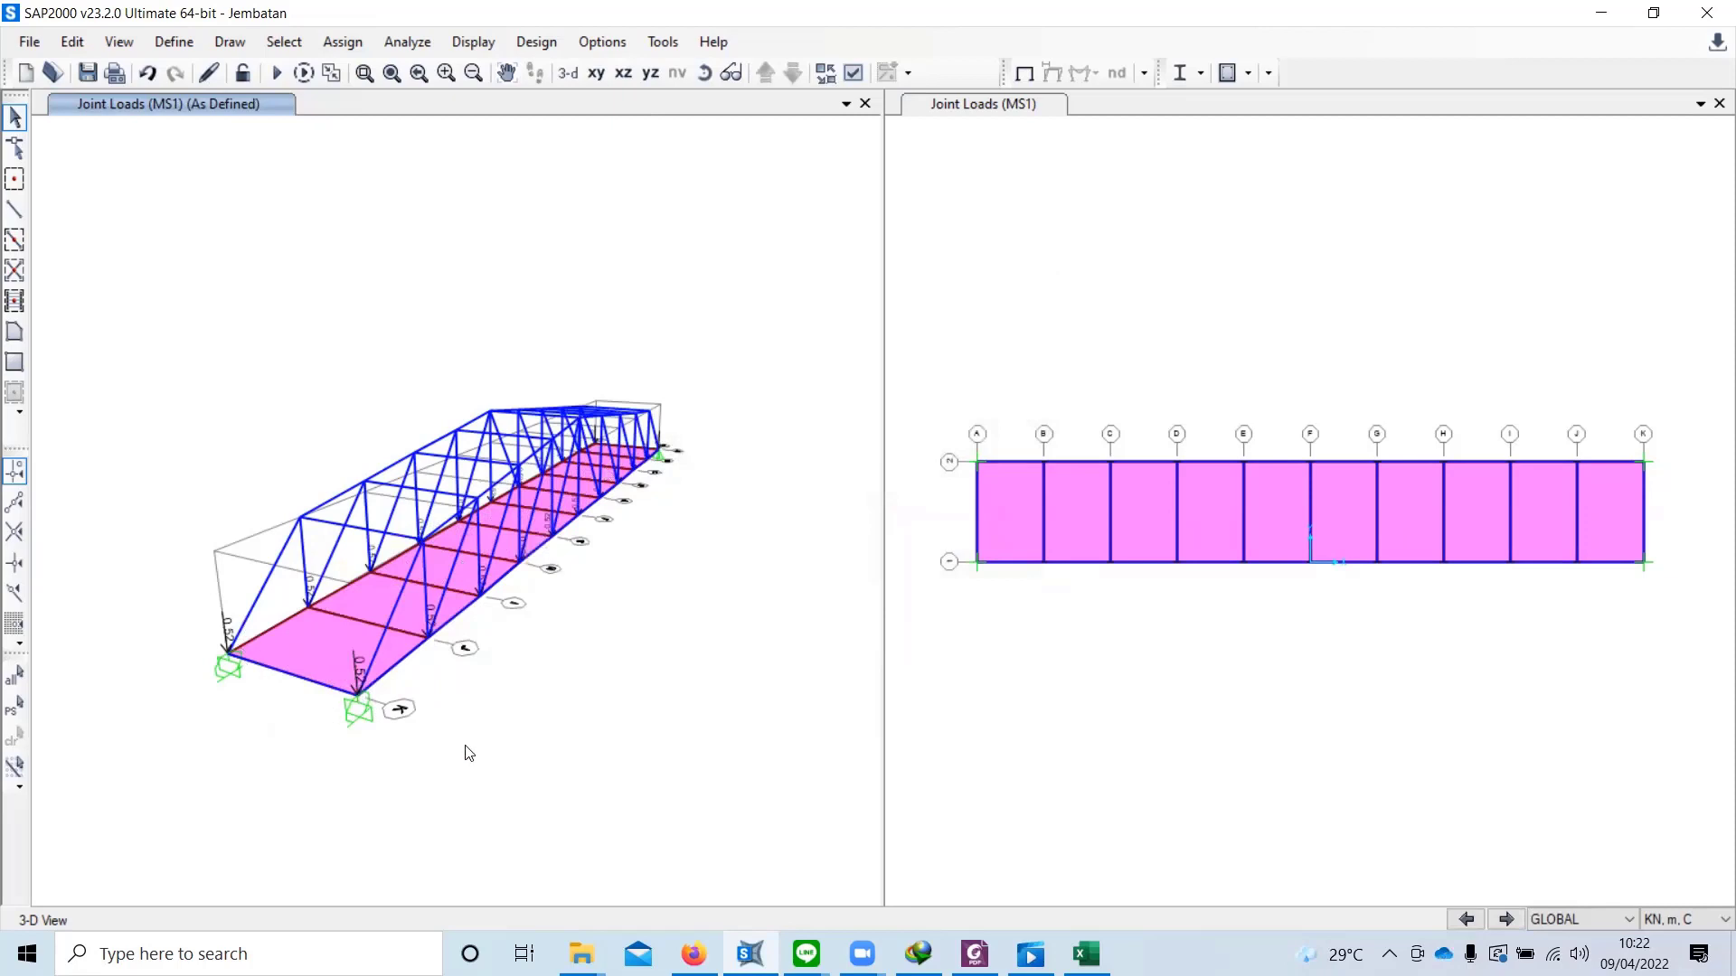
Step: Replace the MS1 Global Z joint force on the four corner joints of the deck with -0,26 kN
{"action": "left_click_drag", "start_coordinate": [965, 445], "coordinate": [994, 480]}
{"action": "left_click_drag", "start_coordinate": [949, 540], "coordinate": [1011, 601]}
{"action": "left_click_drag", "start_coordinate": [1627, 431], "coordinate": [1674, 485]}
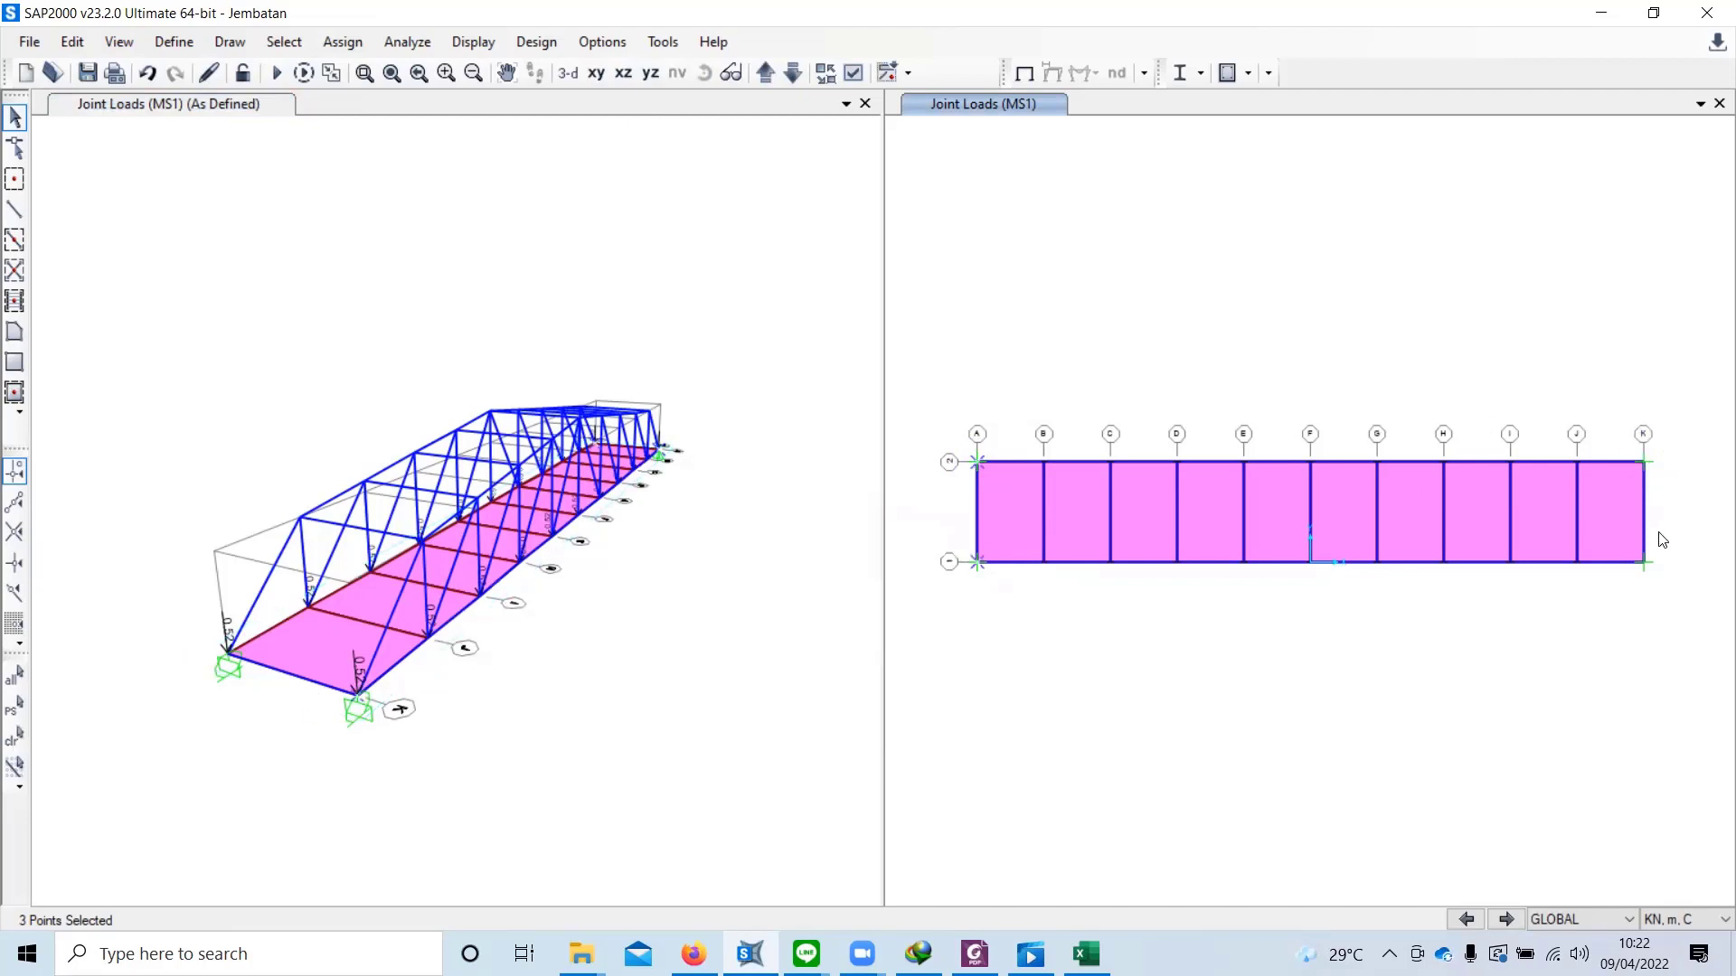
{"action": "left_click_drag", "start_coordinate": [1632, 541], "coordinate": [1667, 592]}
{"action": "left_click", "coordinate": [341, 42]}
{"action": "mouse_move", "coordinate": [379, 283]}
{"action": "left_click", "coordinate": [792, 297]}
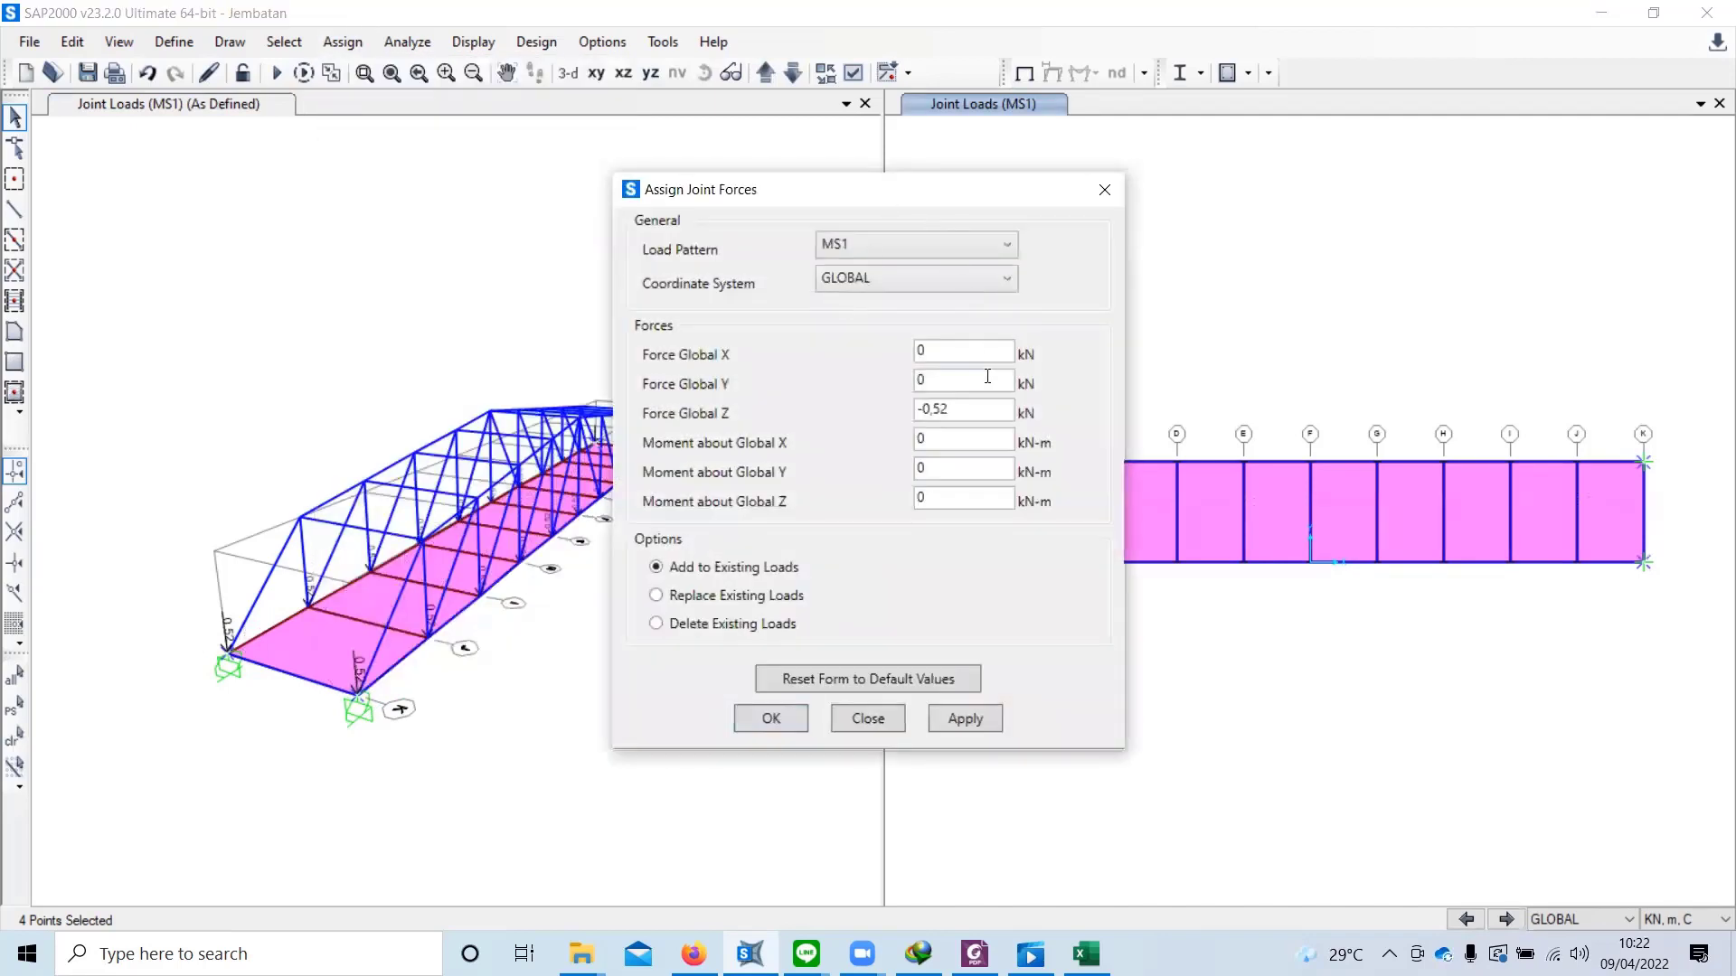
{"action": "left_click", "coordinate": [680, 594]}
{"action": "left_click_drag", "start_coordinate": [958, 411], "coordinate": [941, 411]}
{"action": "type", "text": "26"}
{"action": "left_click", "coordinate": [773, 726]}
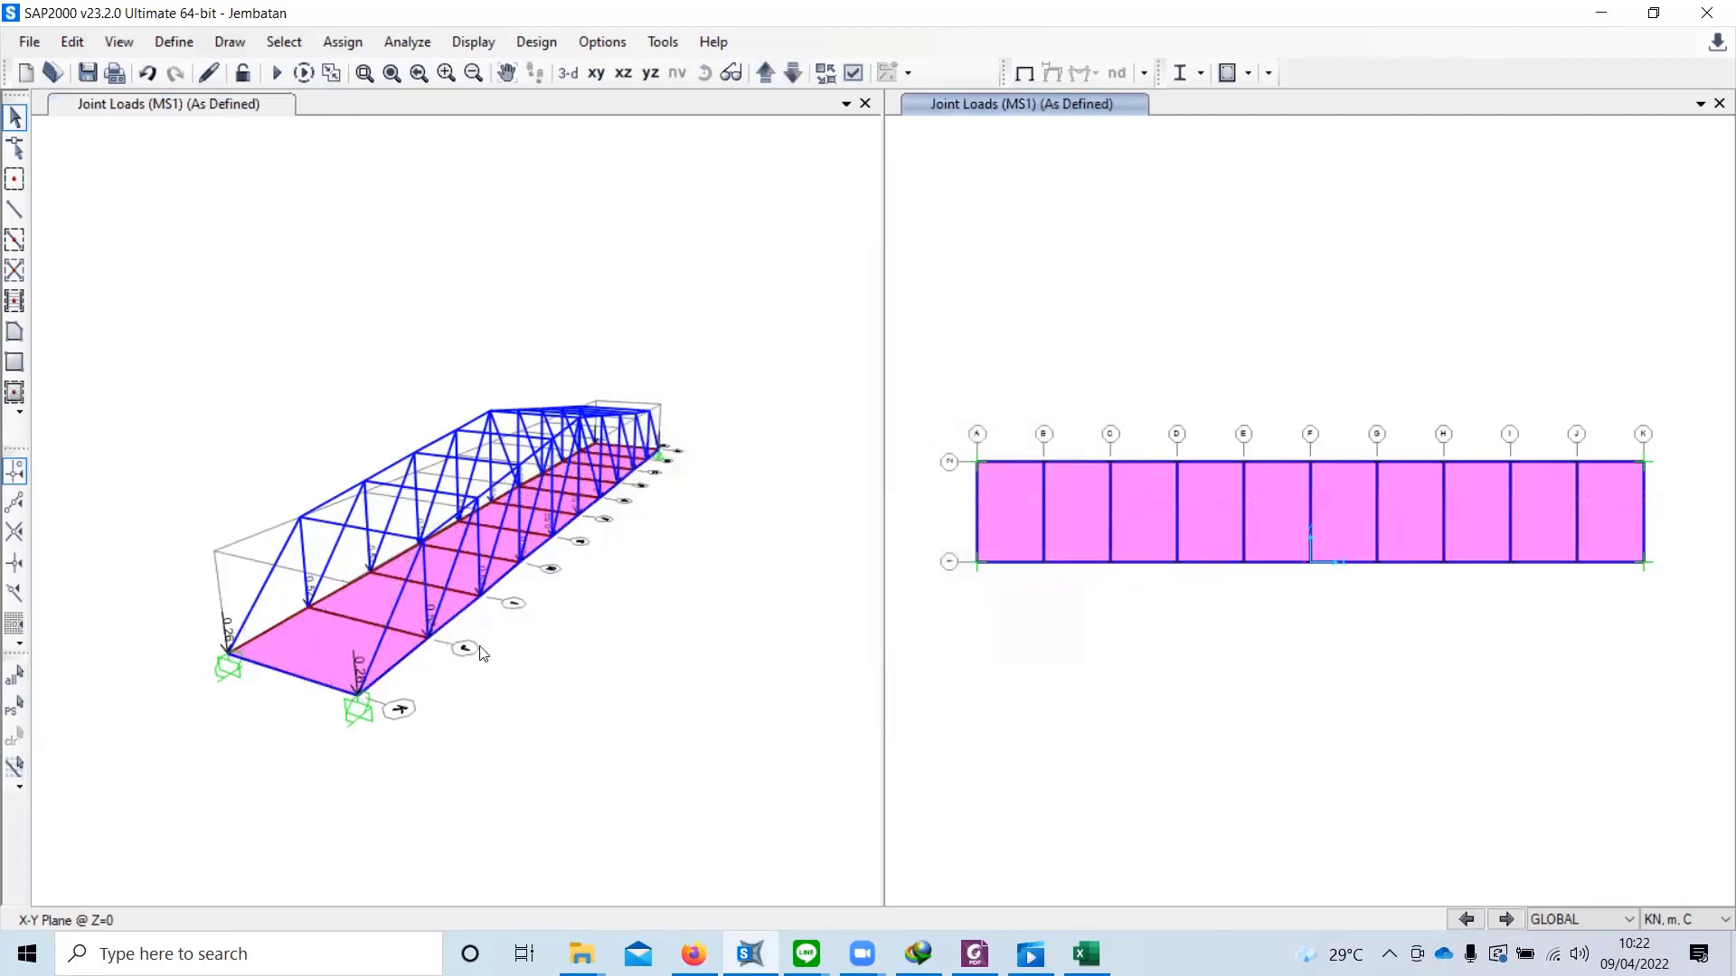
Step: Check the MS1 joint loads along the bridge and switch the second view to the X-Z plane at Y=0
{"action": "scroll", "coordinate": [422, 610], "scroll_direction": "up", "scroll_amount": 2}
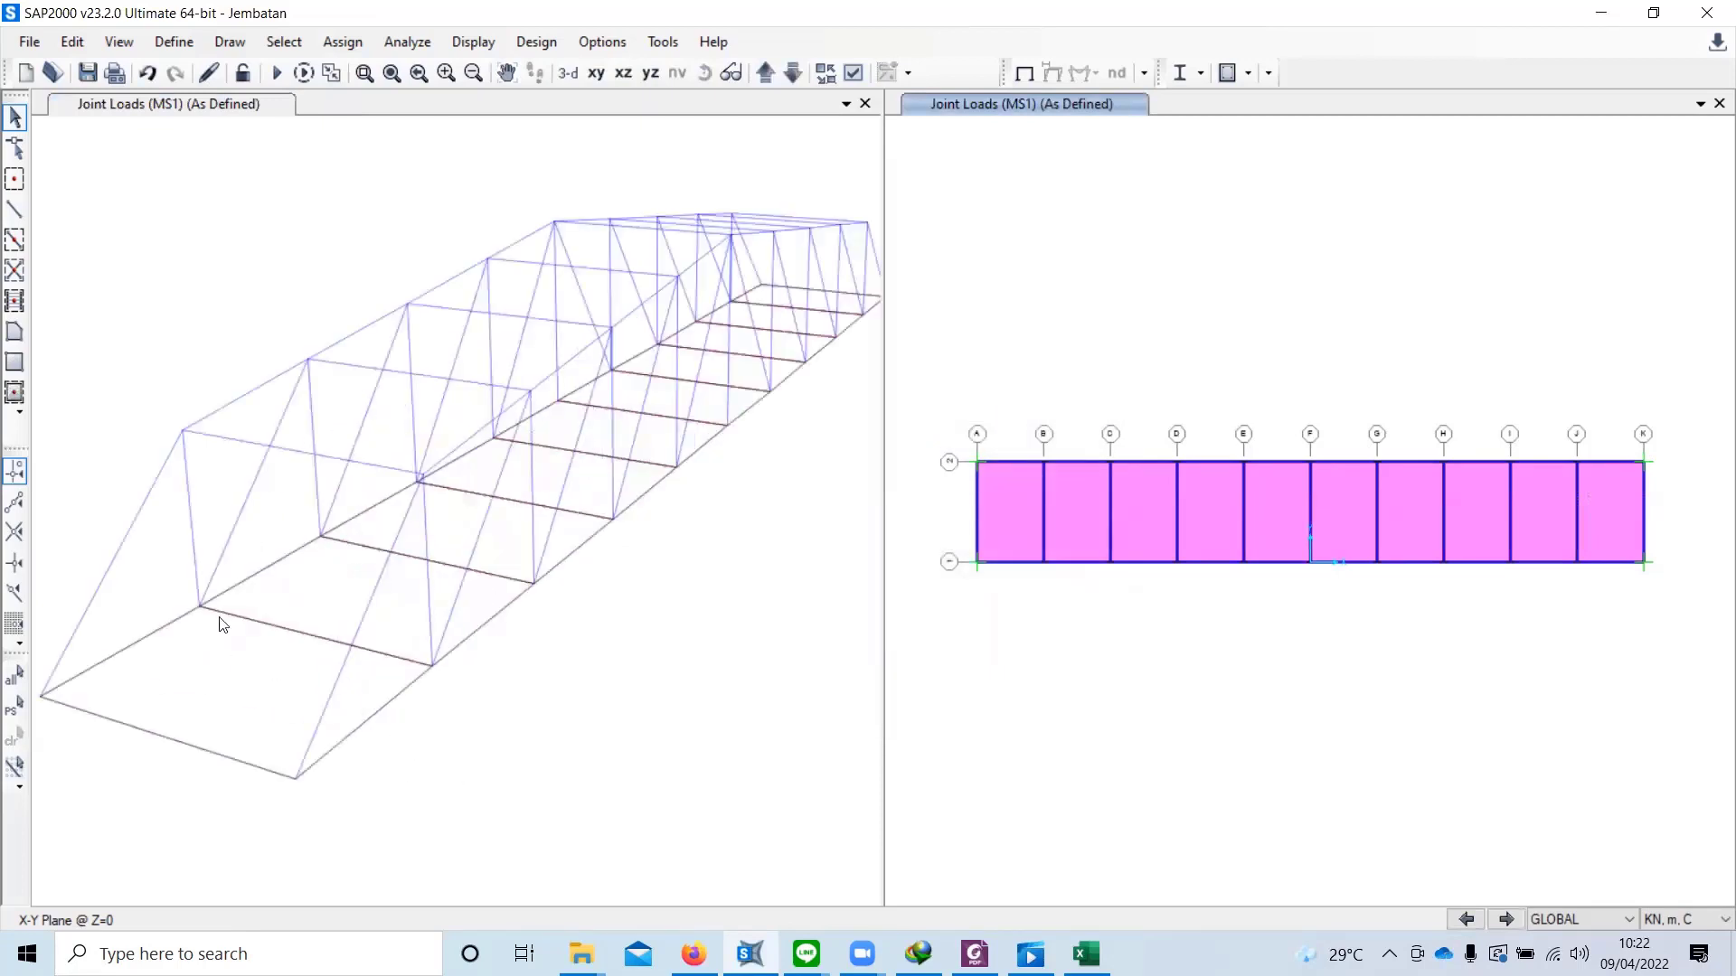
{"action": "middle_click_drag", "start_coordinate": [226, 674], "coordinate": [322, 503]}
{"action": "left_click", "coordinate": [612, 602]}
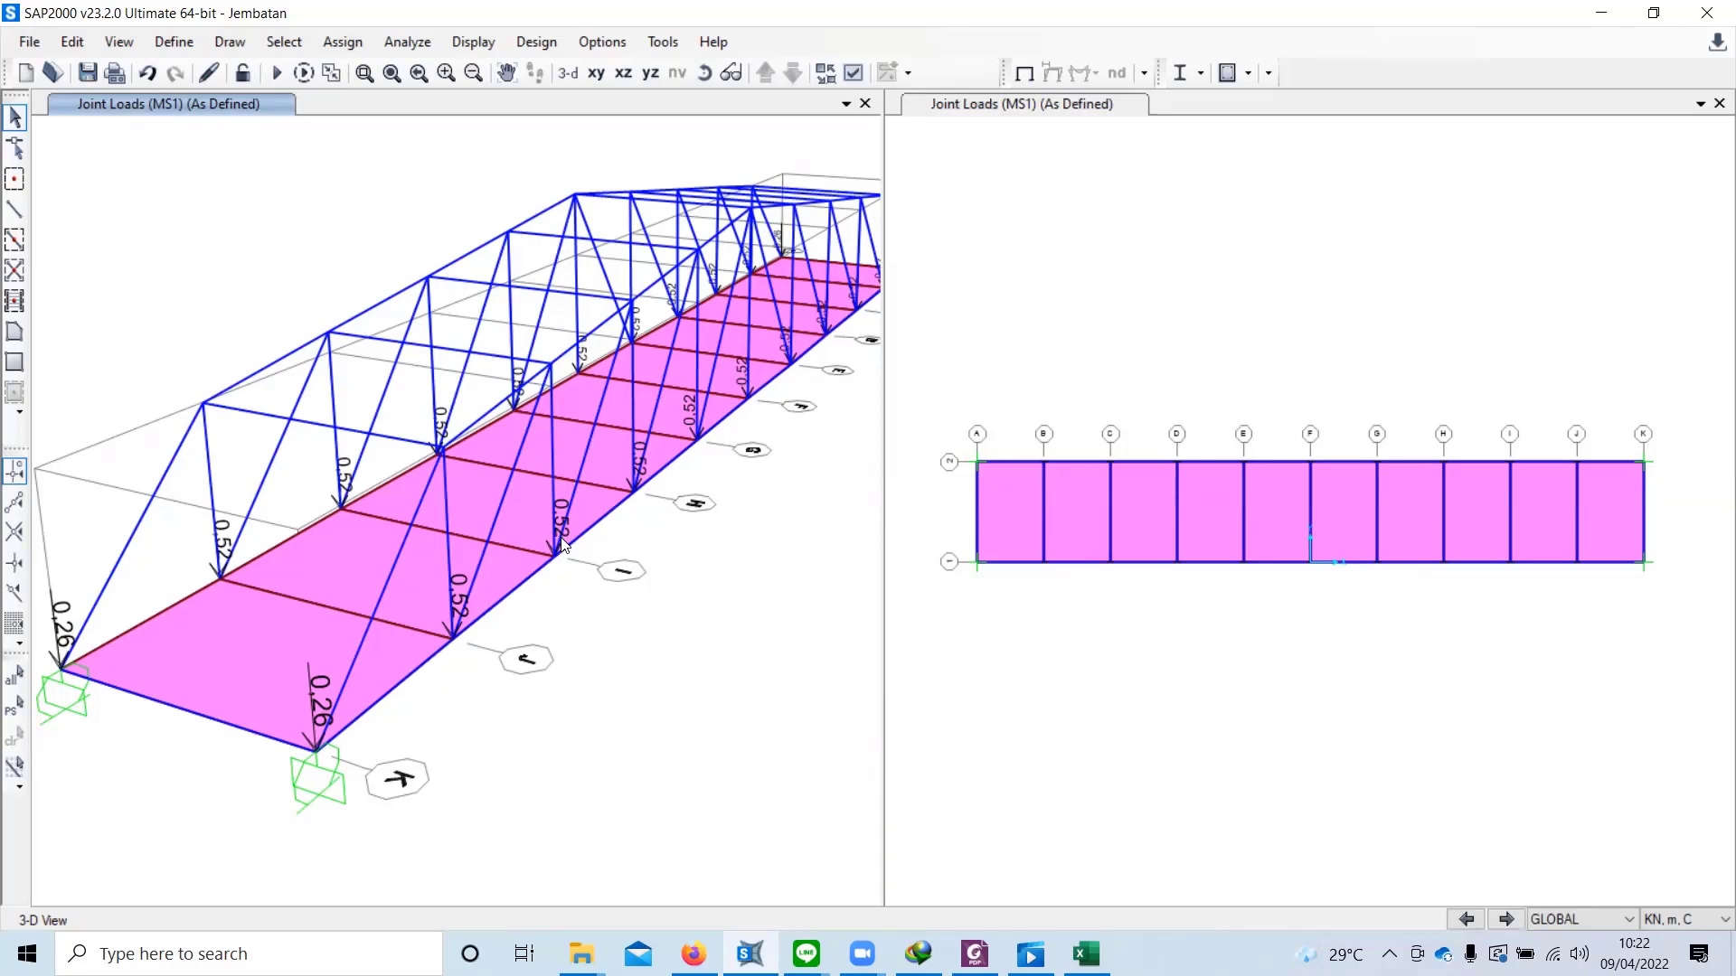
{"action": "middle_click_drag", "start_coordinate": [589, 348], "coordinate": [365, 484]}
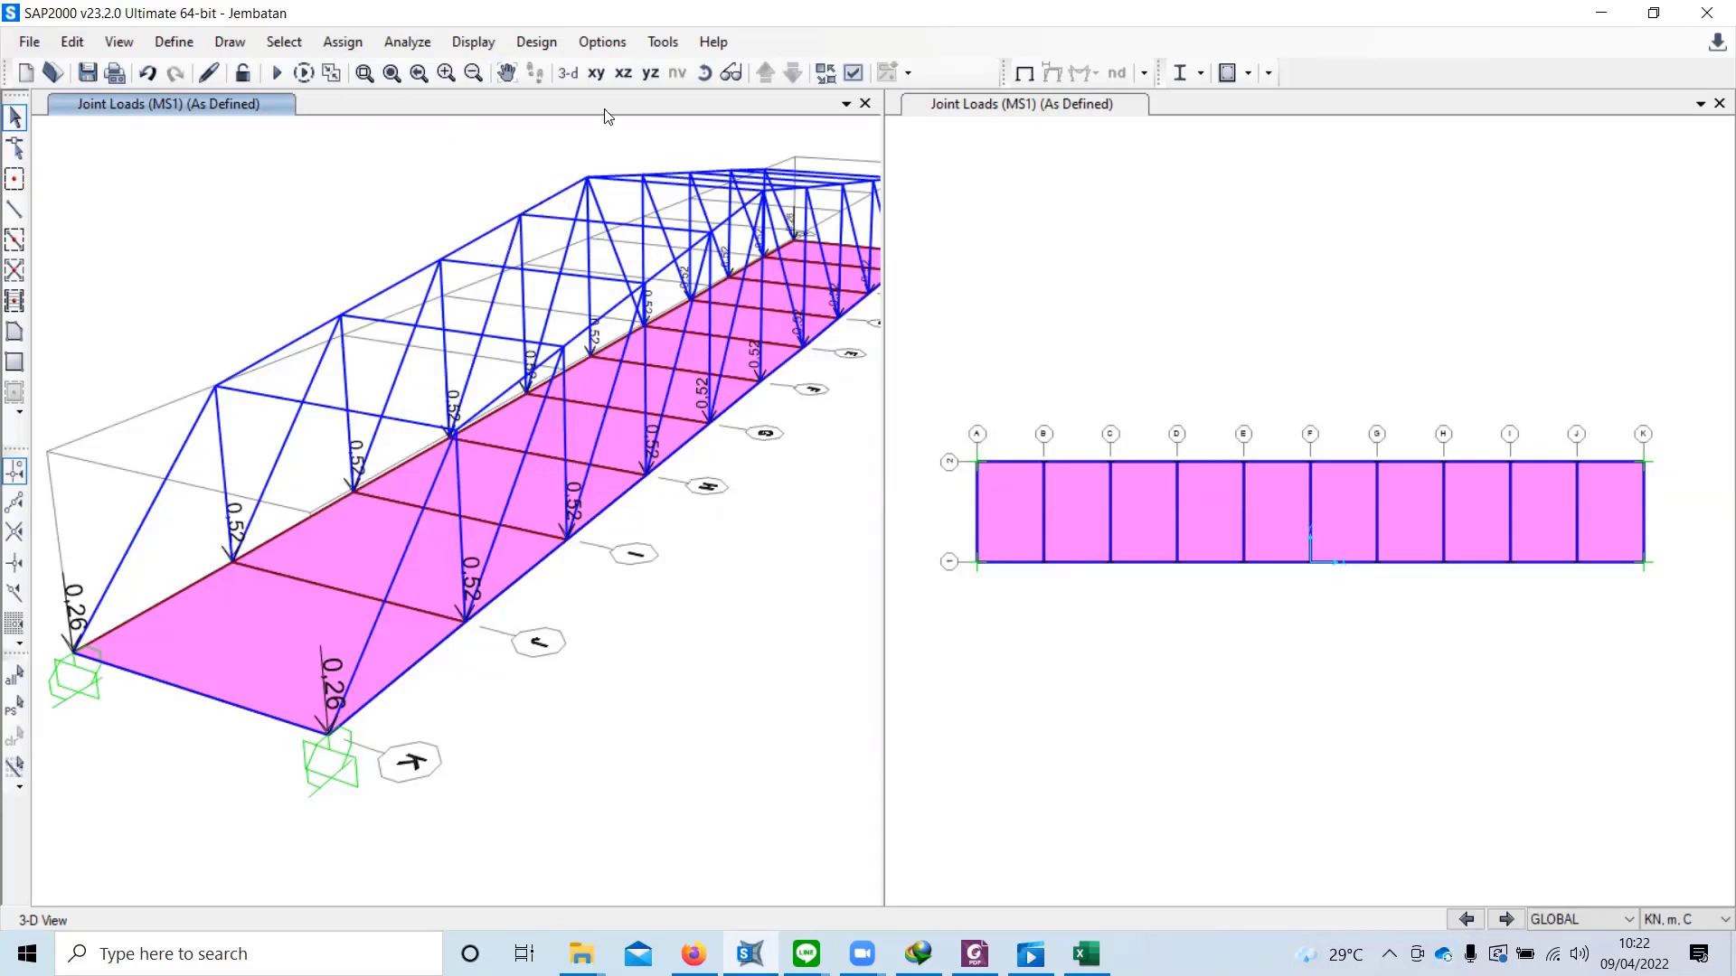
{"action": "left_click", "coordinate": [793, 77]}
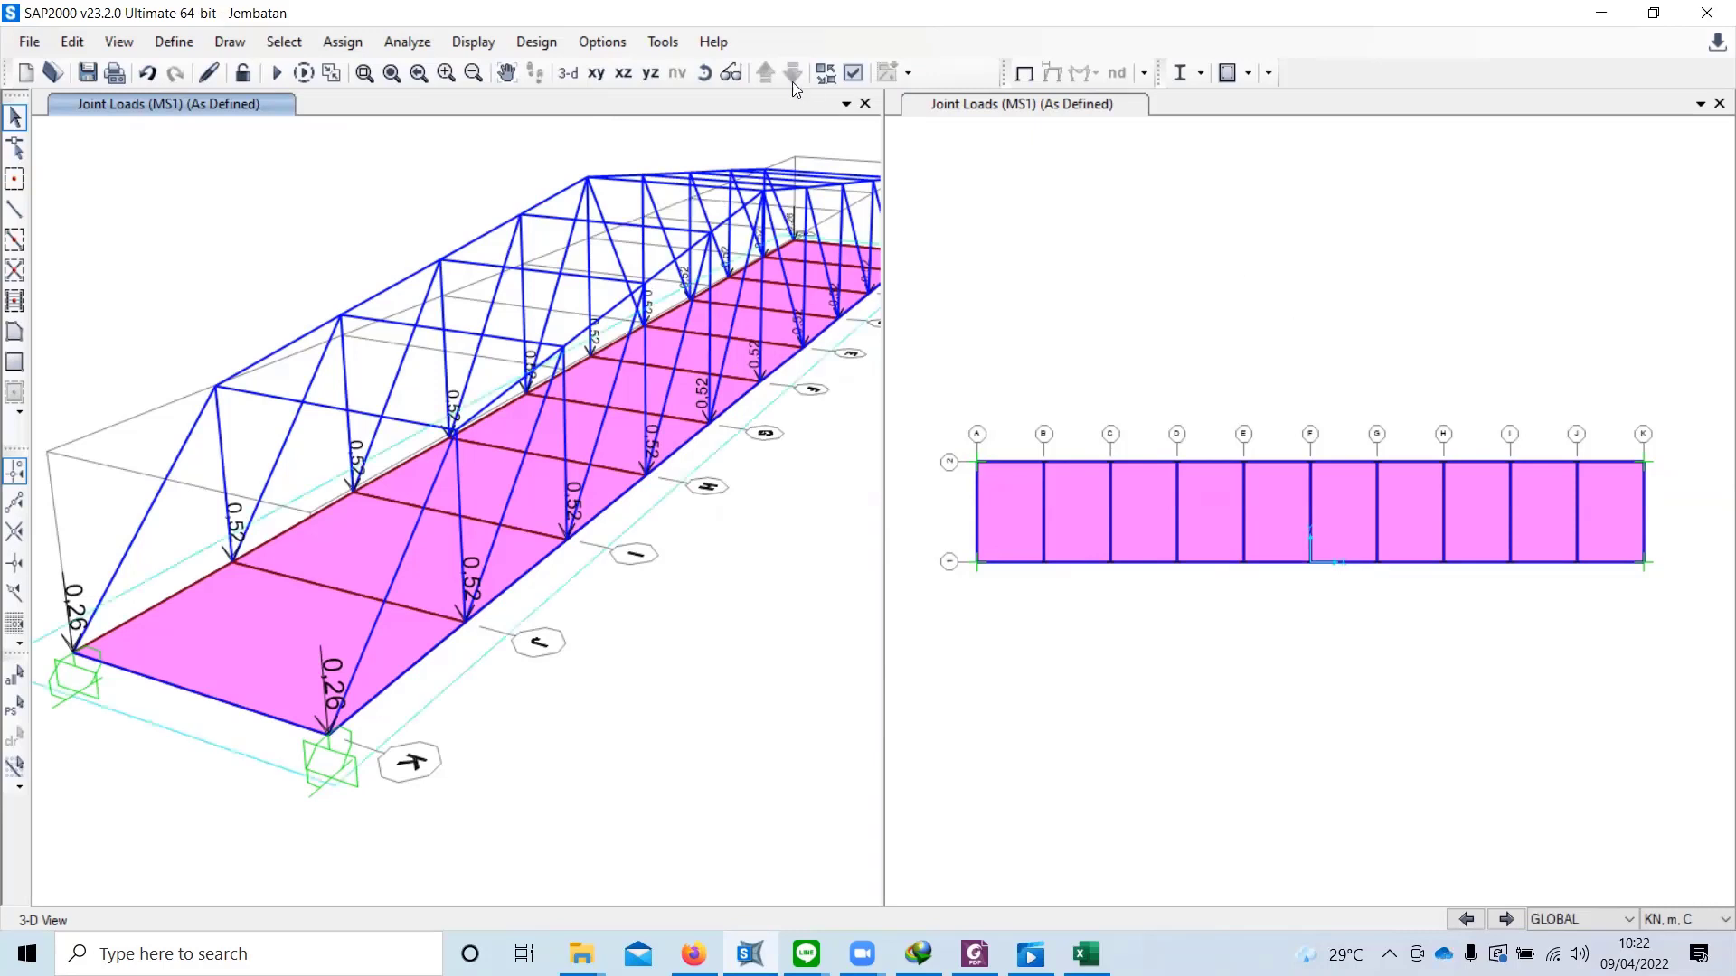
{"action": "left_click", "coordinate": [624, 72]}
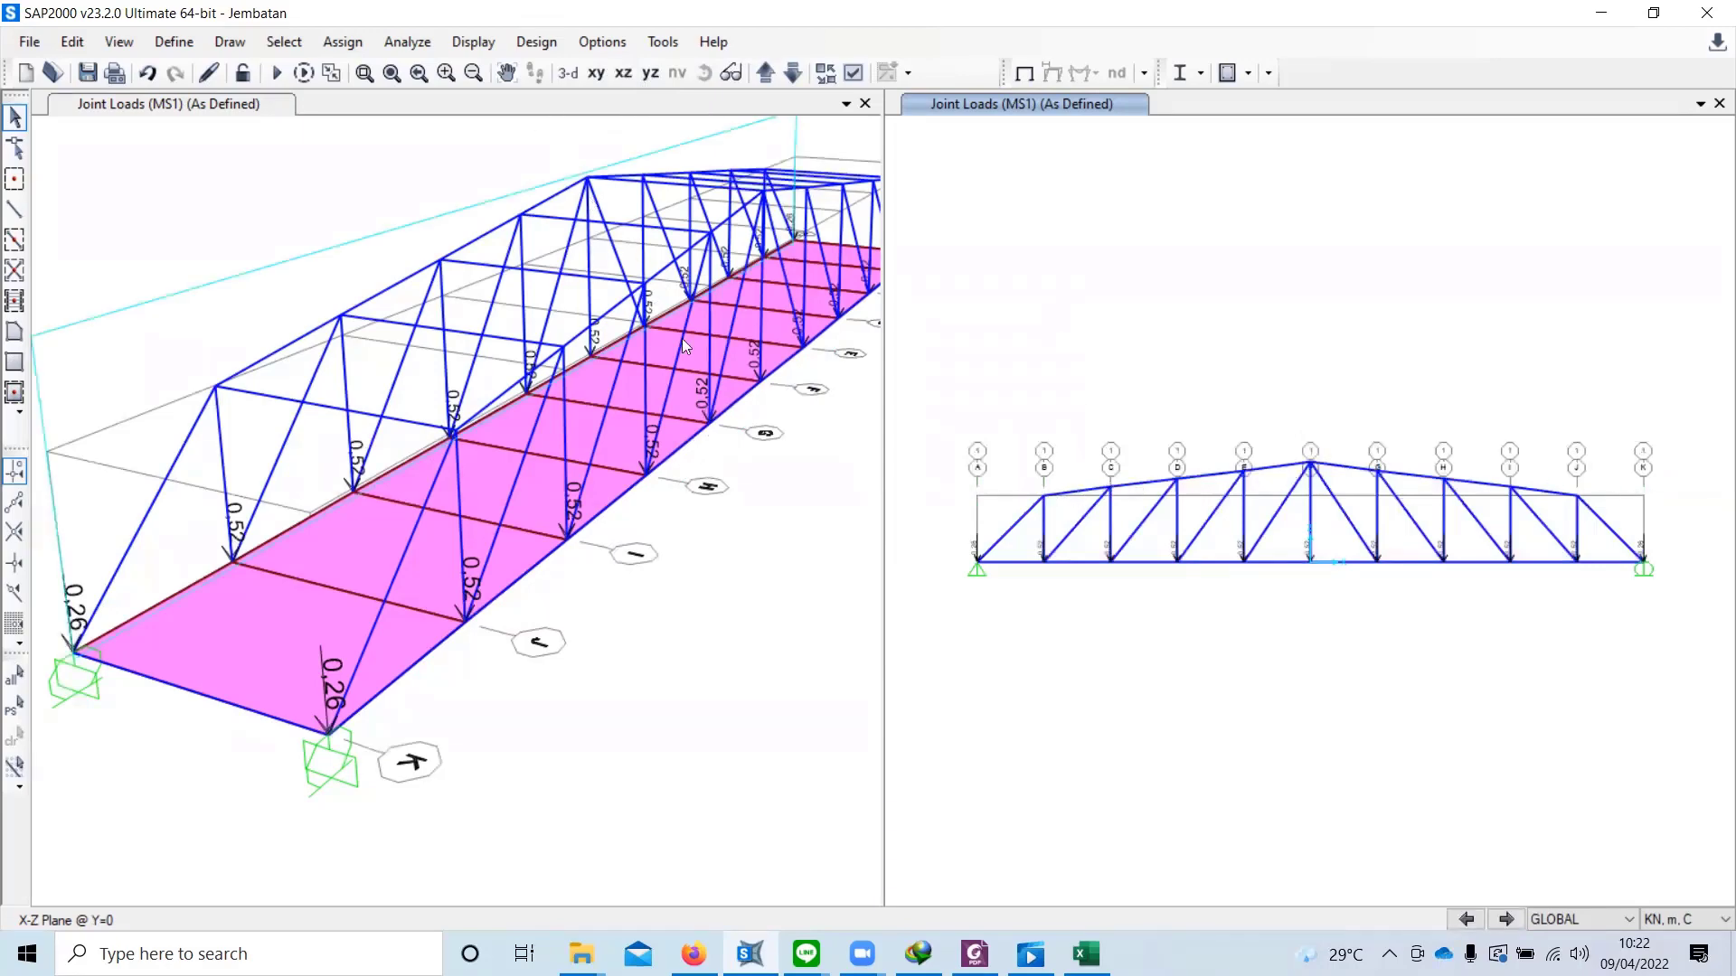
{"action": "left_click", "coordinate": [733, 461]}
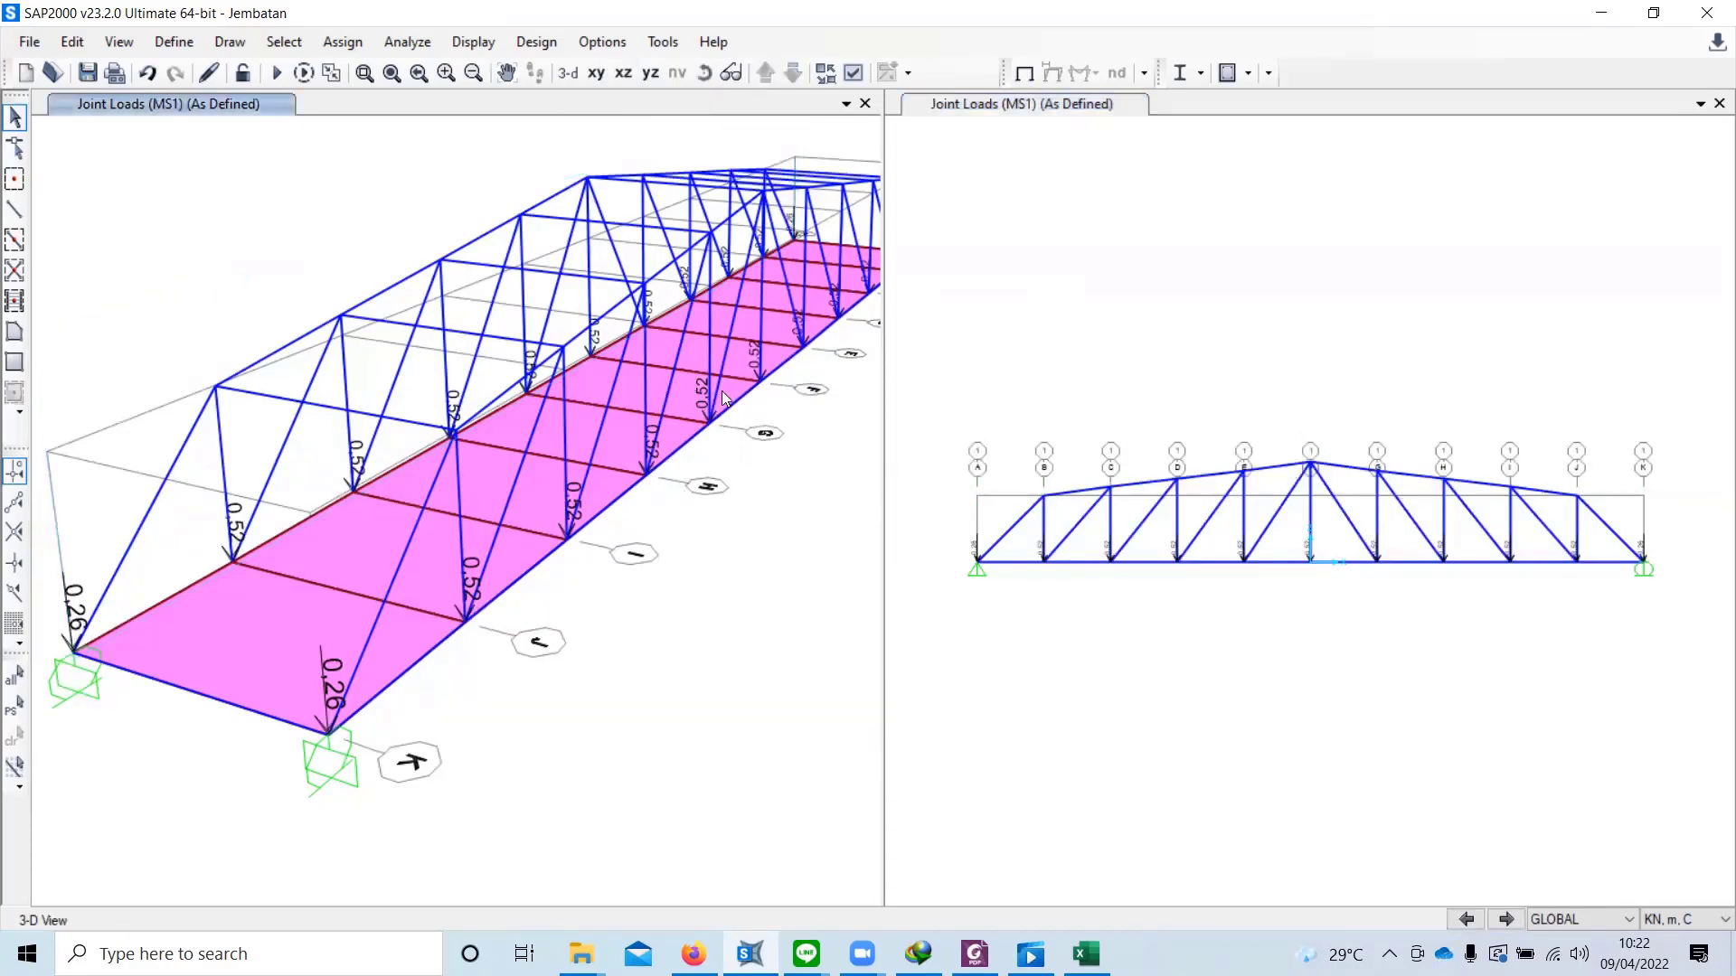
Step: Select all upper truss joints by coordinate range, limiting Z to between 4 and 6 m with only points included
{"action": "left_click", "coordinate": [273, 42]}
{"action": "mouse_move", "coordinate": [328, 70]}
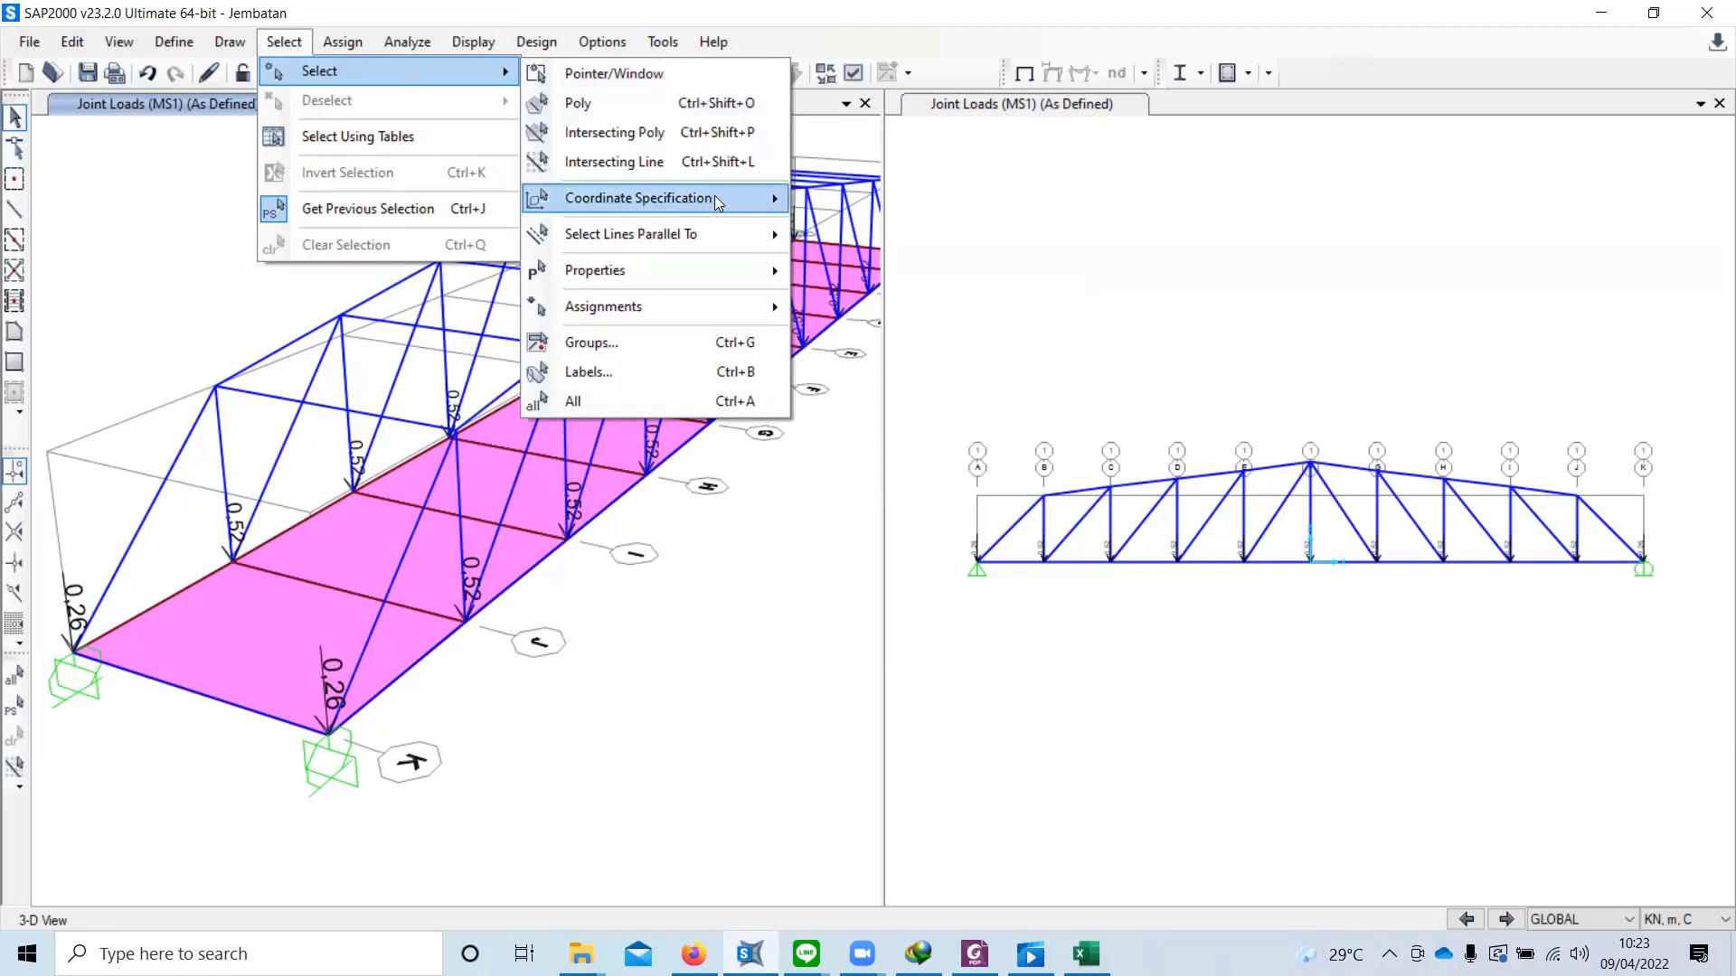
{"action": "mouse_move", "coordinate": [714, 197]}
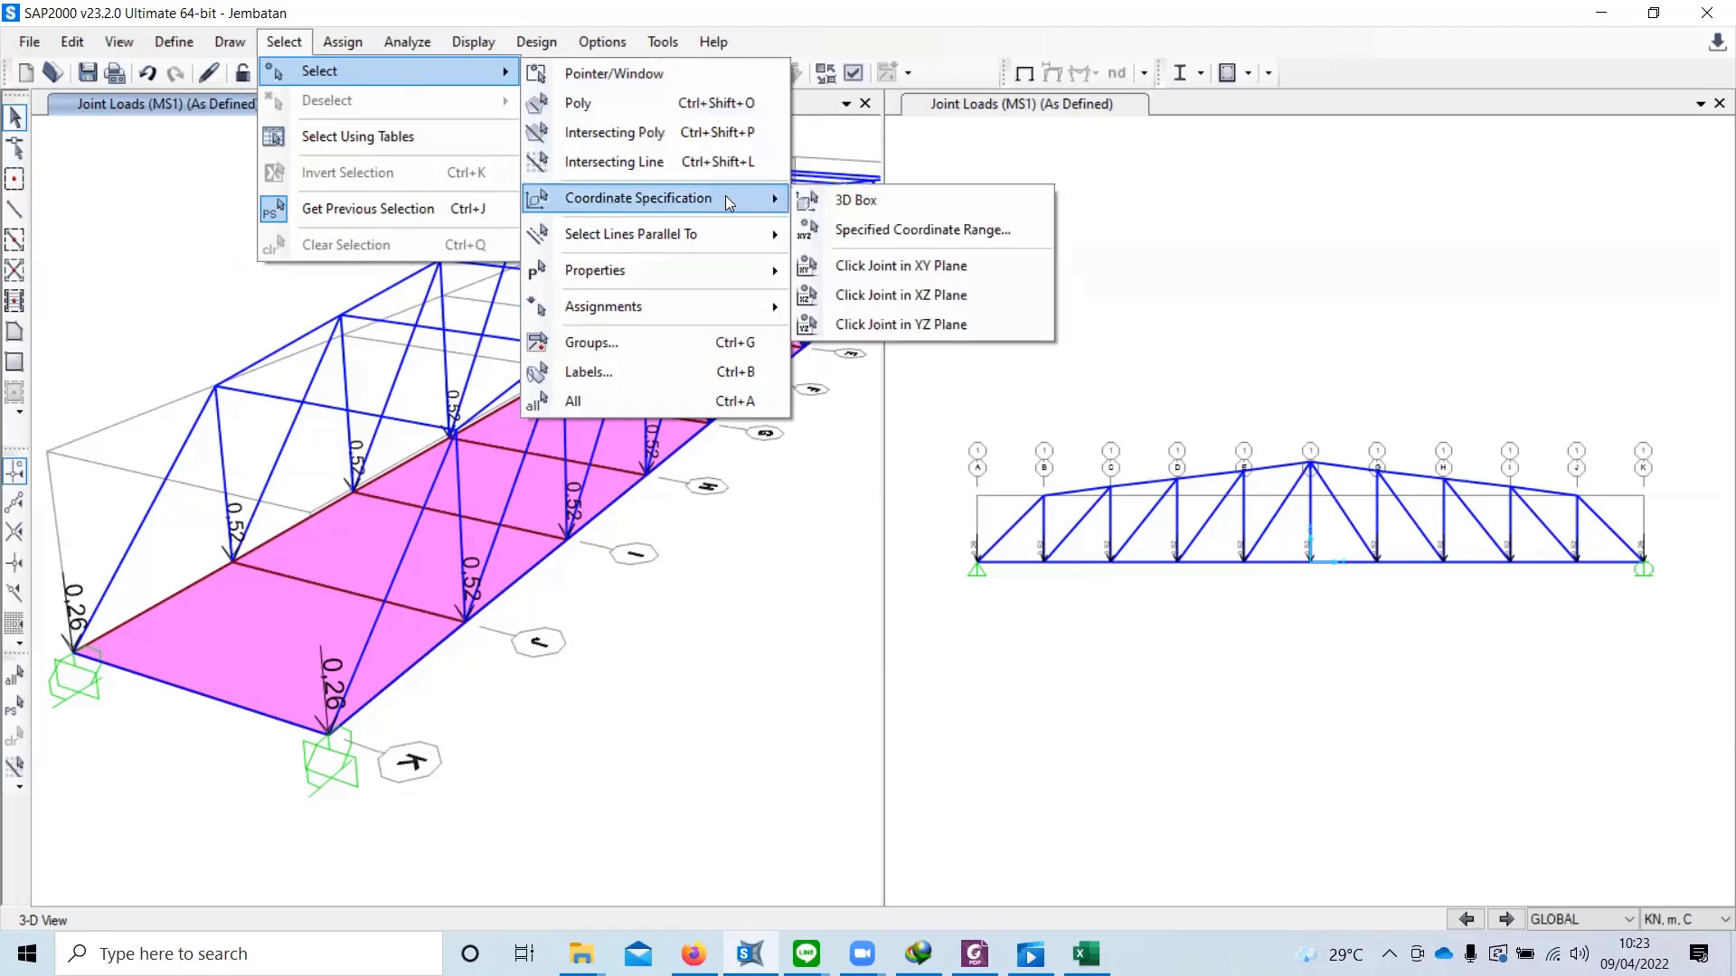
{"action": "left_click", "coordinate": [890, 226]}
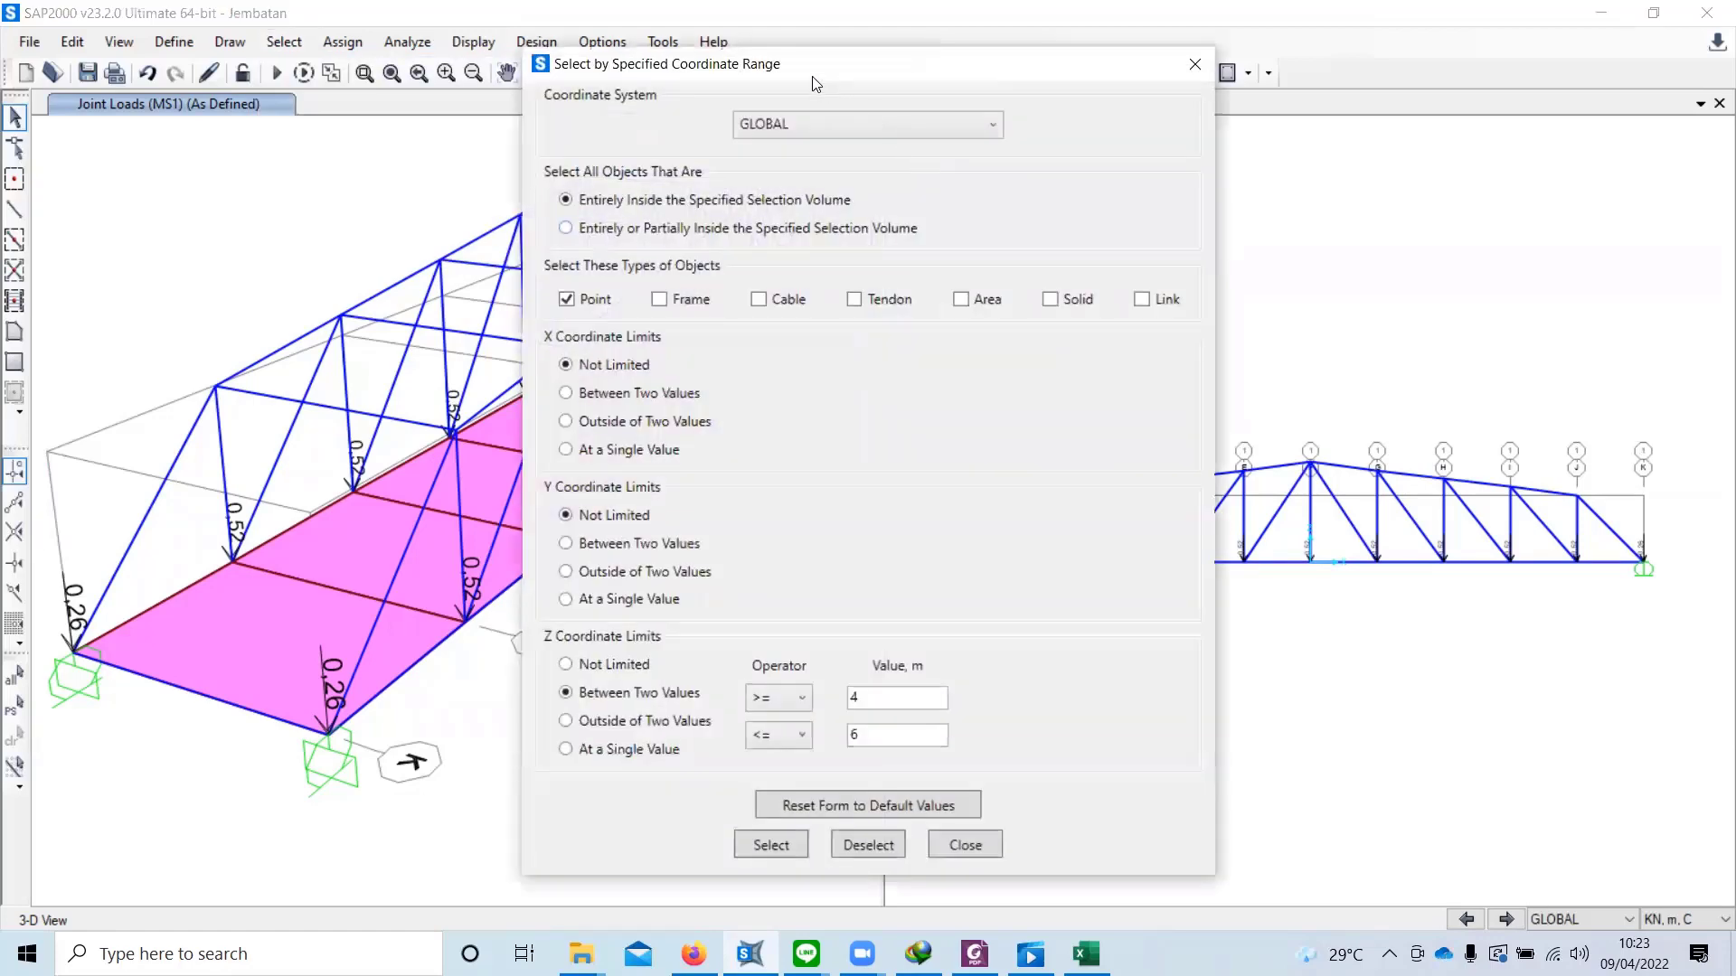
{"action": "left_click_drag", "start_coordinate": [794, 75], "coordinate": [628, 50]}
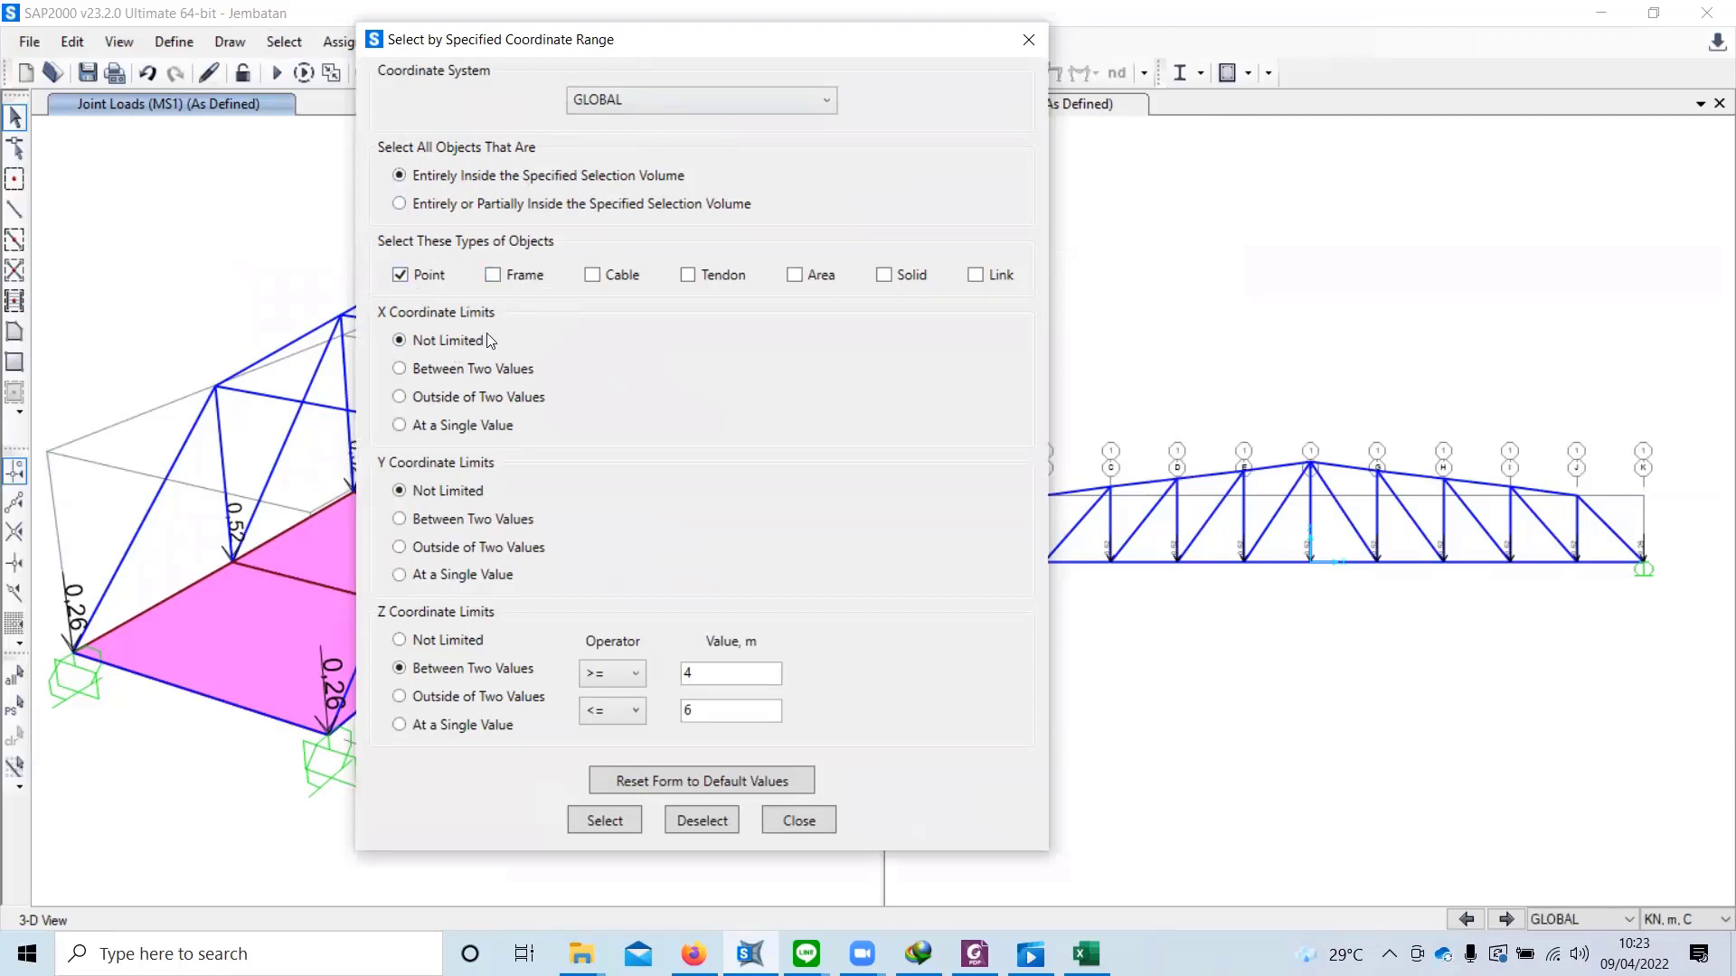
{"action": "left_click_drag", "start_coordinate": [702, 47], "coordinate": [711, 49]}
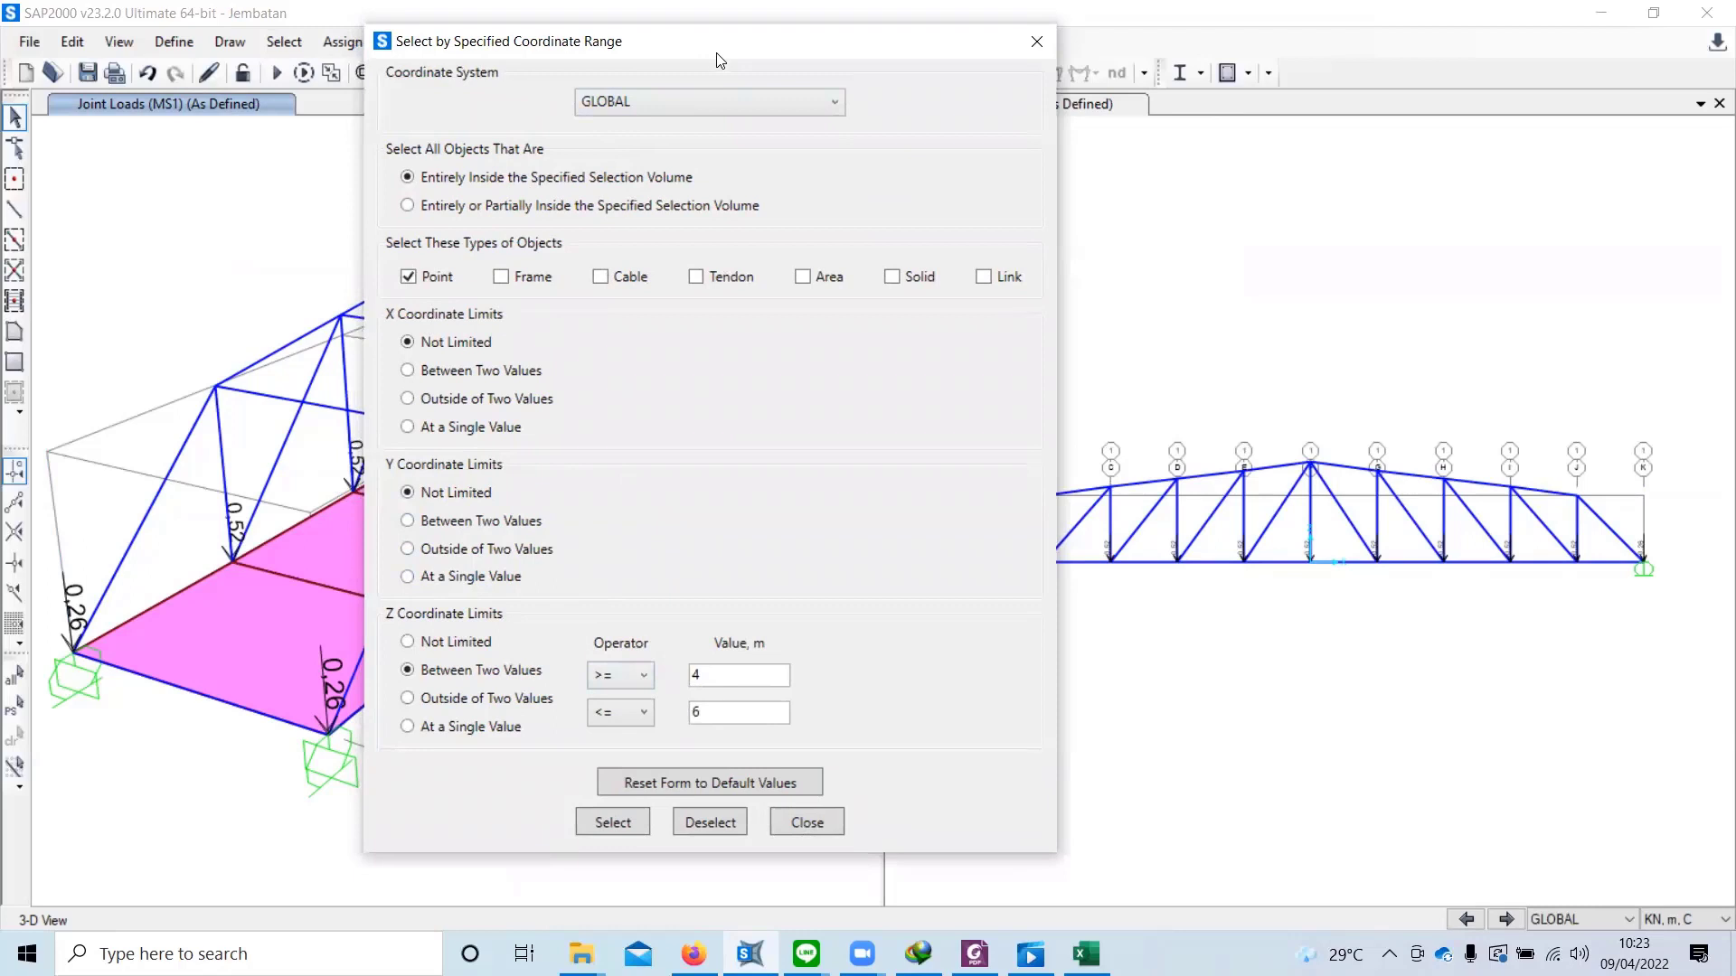
{"action": "left_click_drag", "start_coordinate": [717, 54], "coordinate": [1009, 52]}
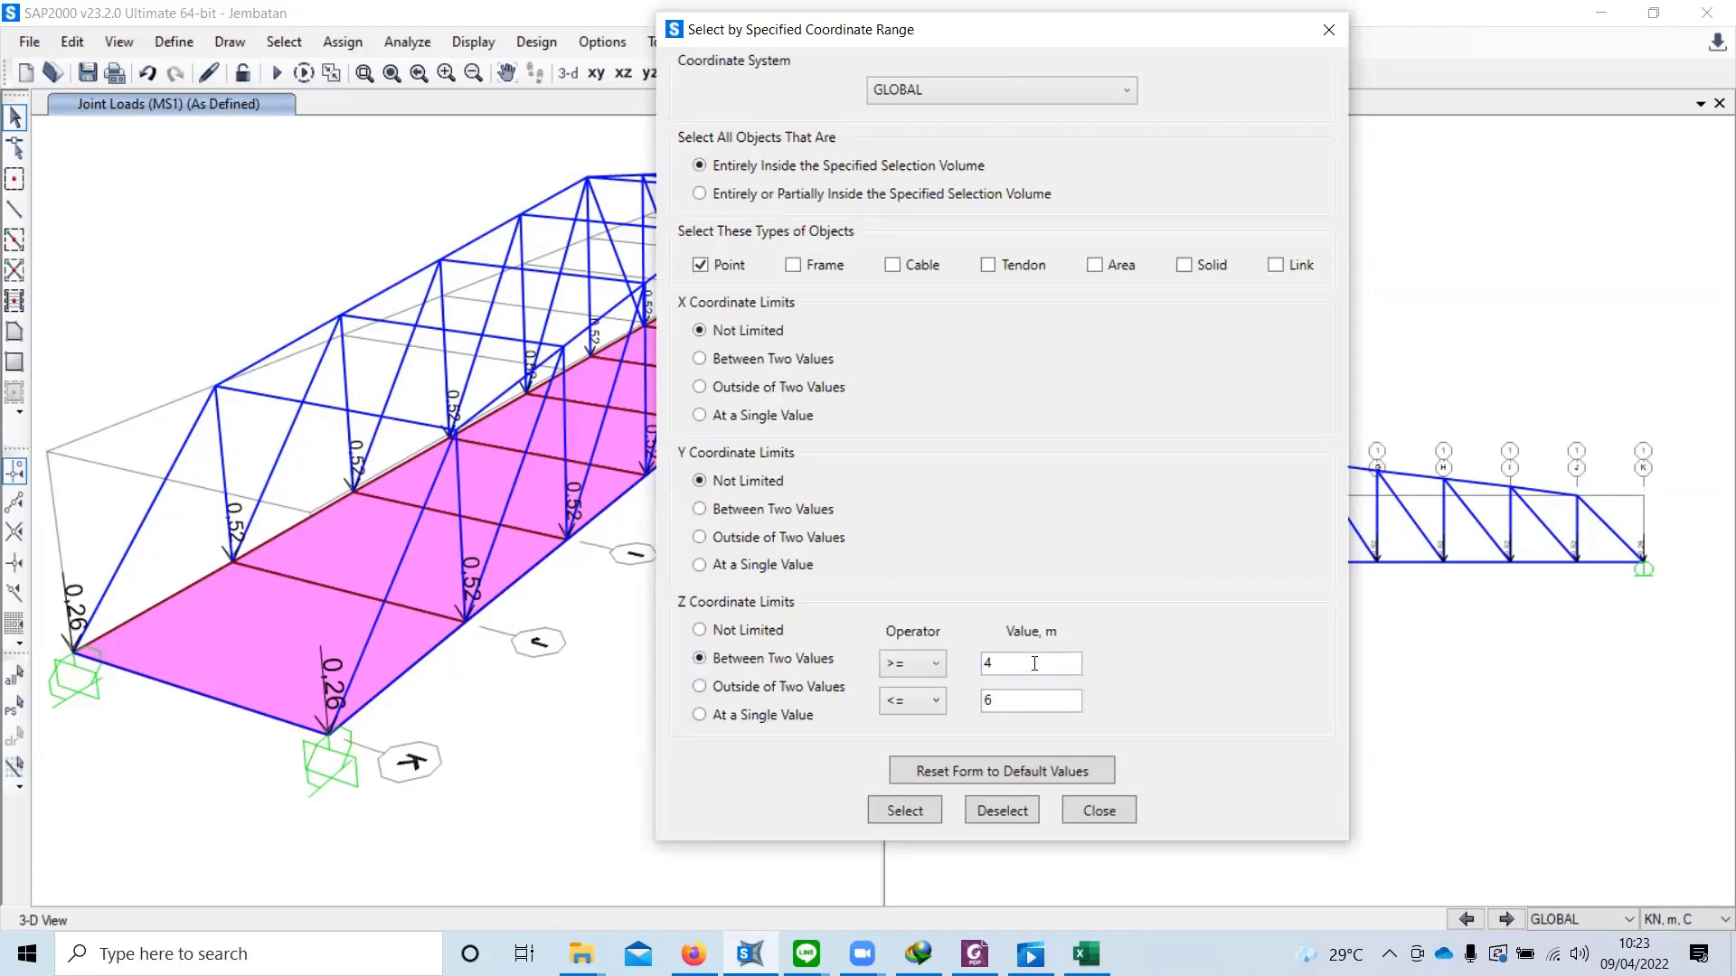
{"action": "left_click_drag", "start_coordinate": [847, 36], "coordinate": [542, 47]}
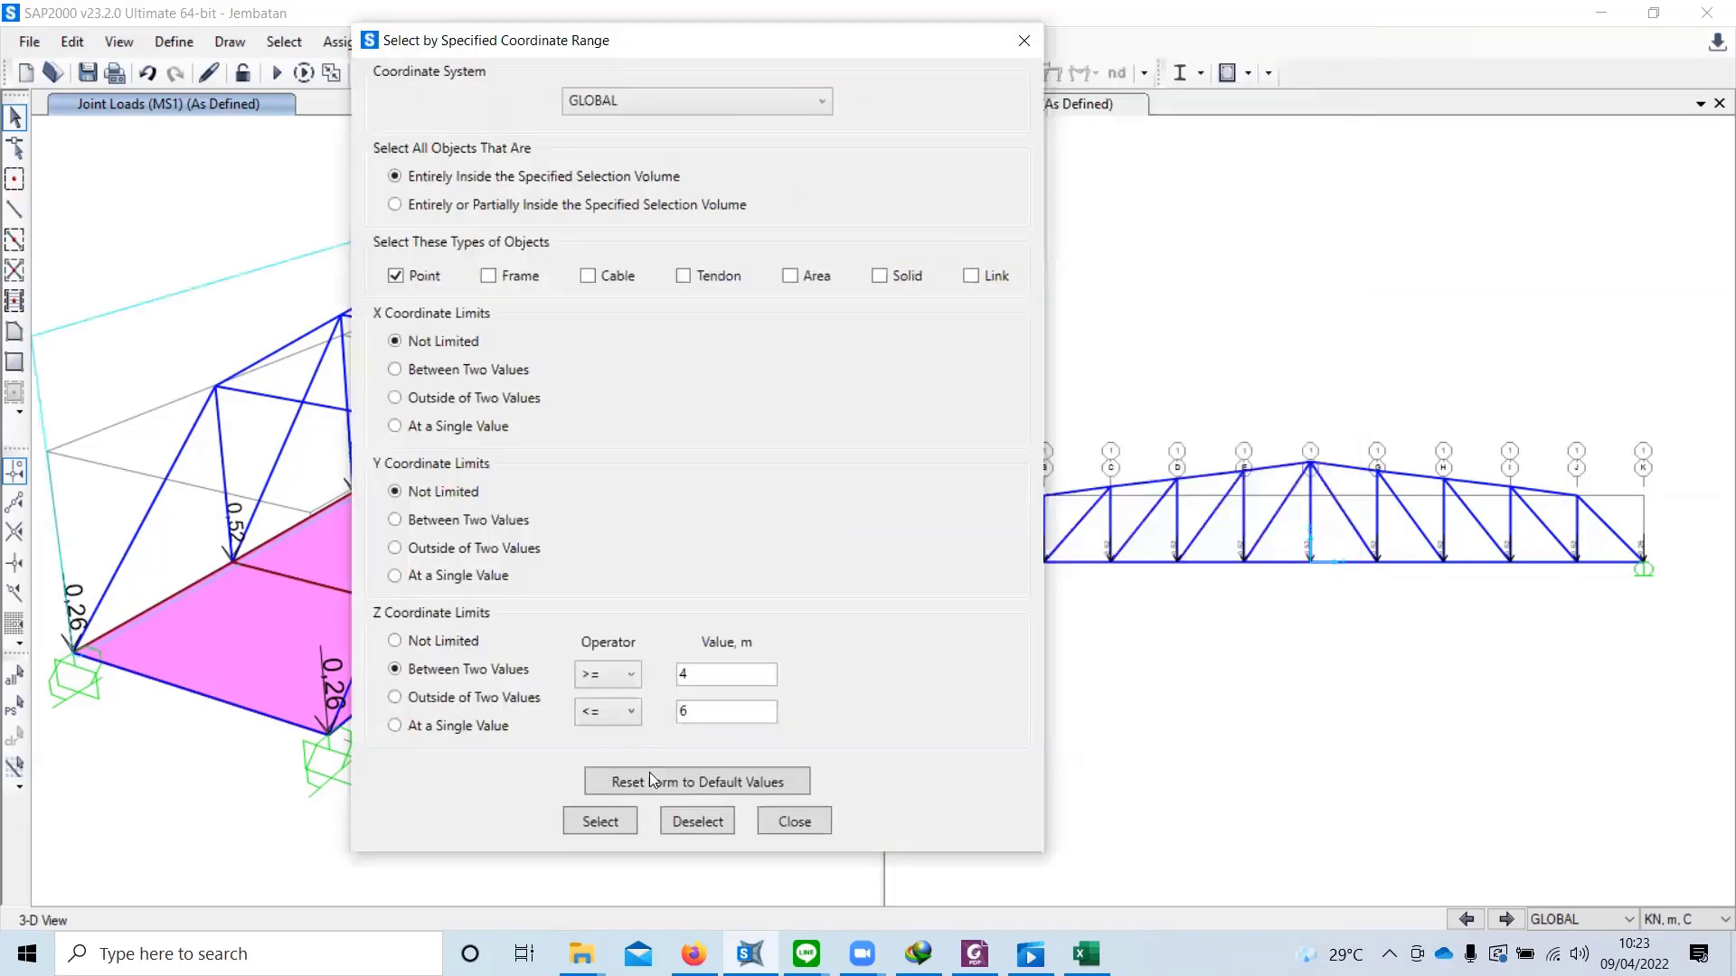
{"action": "left_click", "coordinate": [622, 819]}
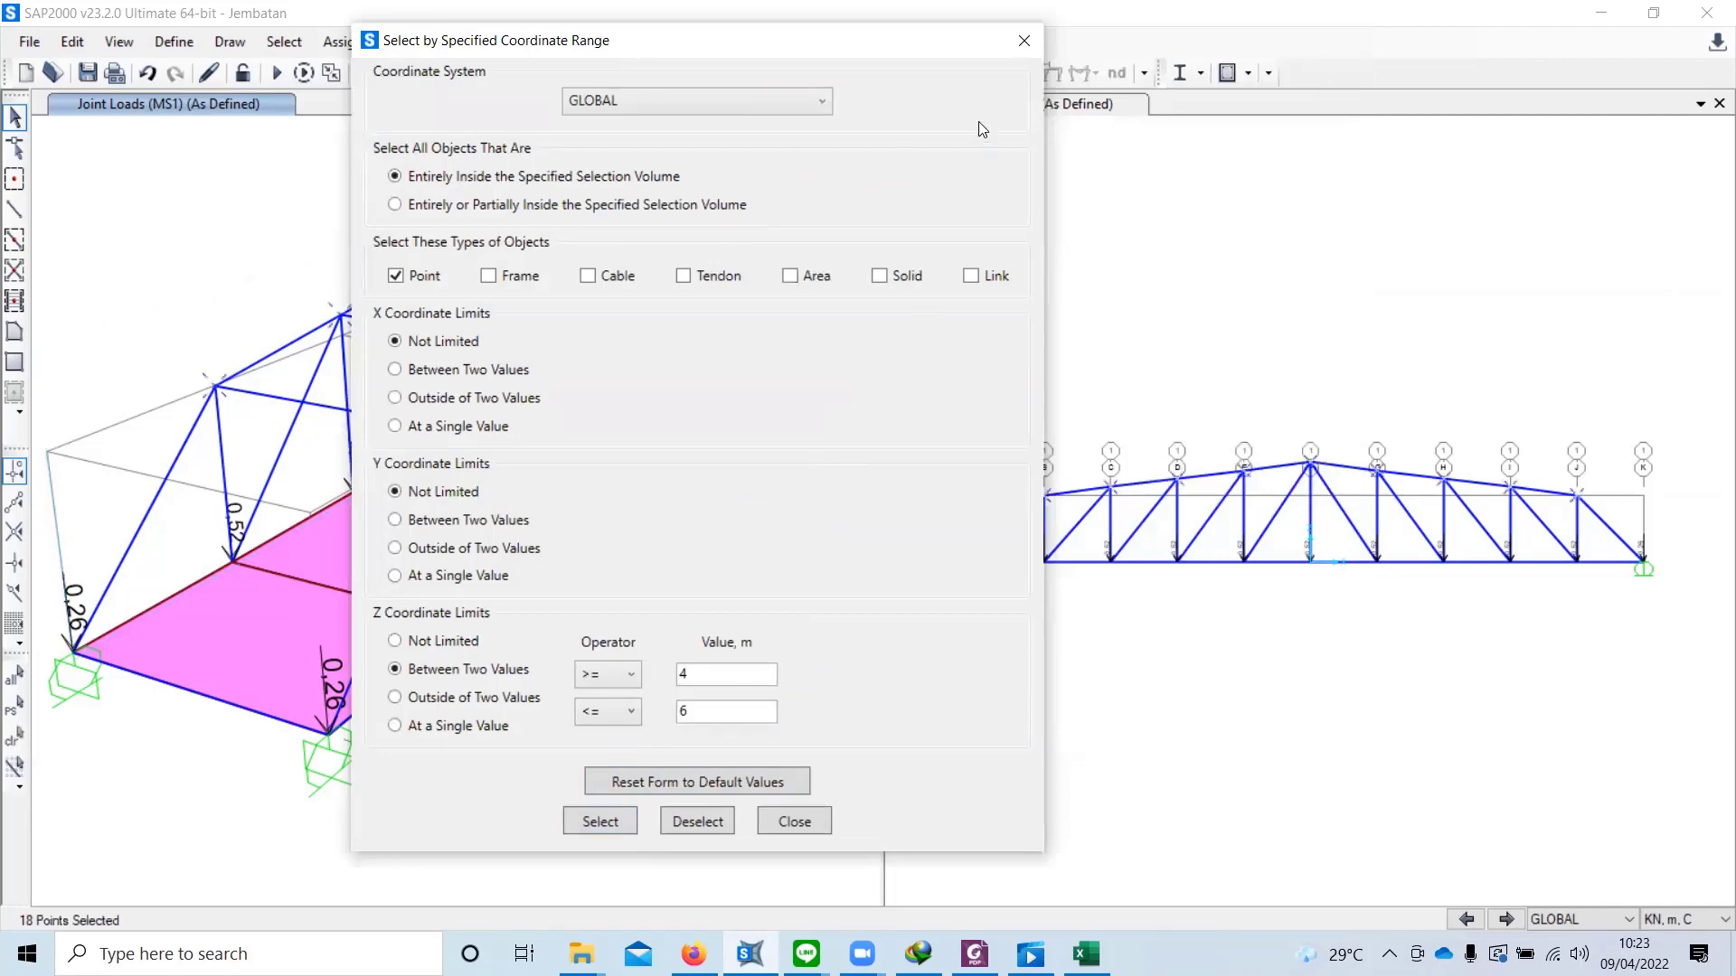
{"action": "left_click", "coordinate": [1024, 41]}
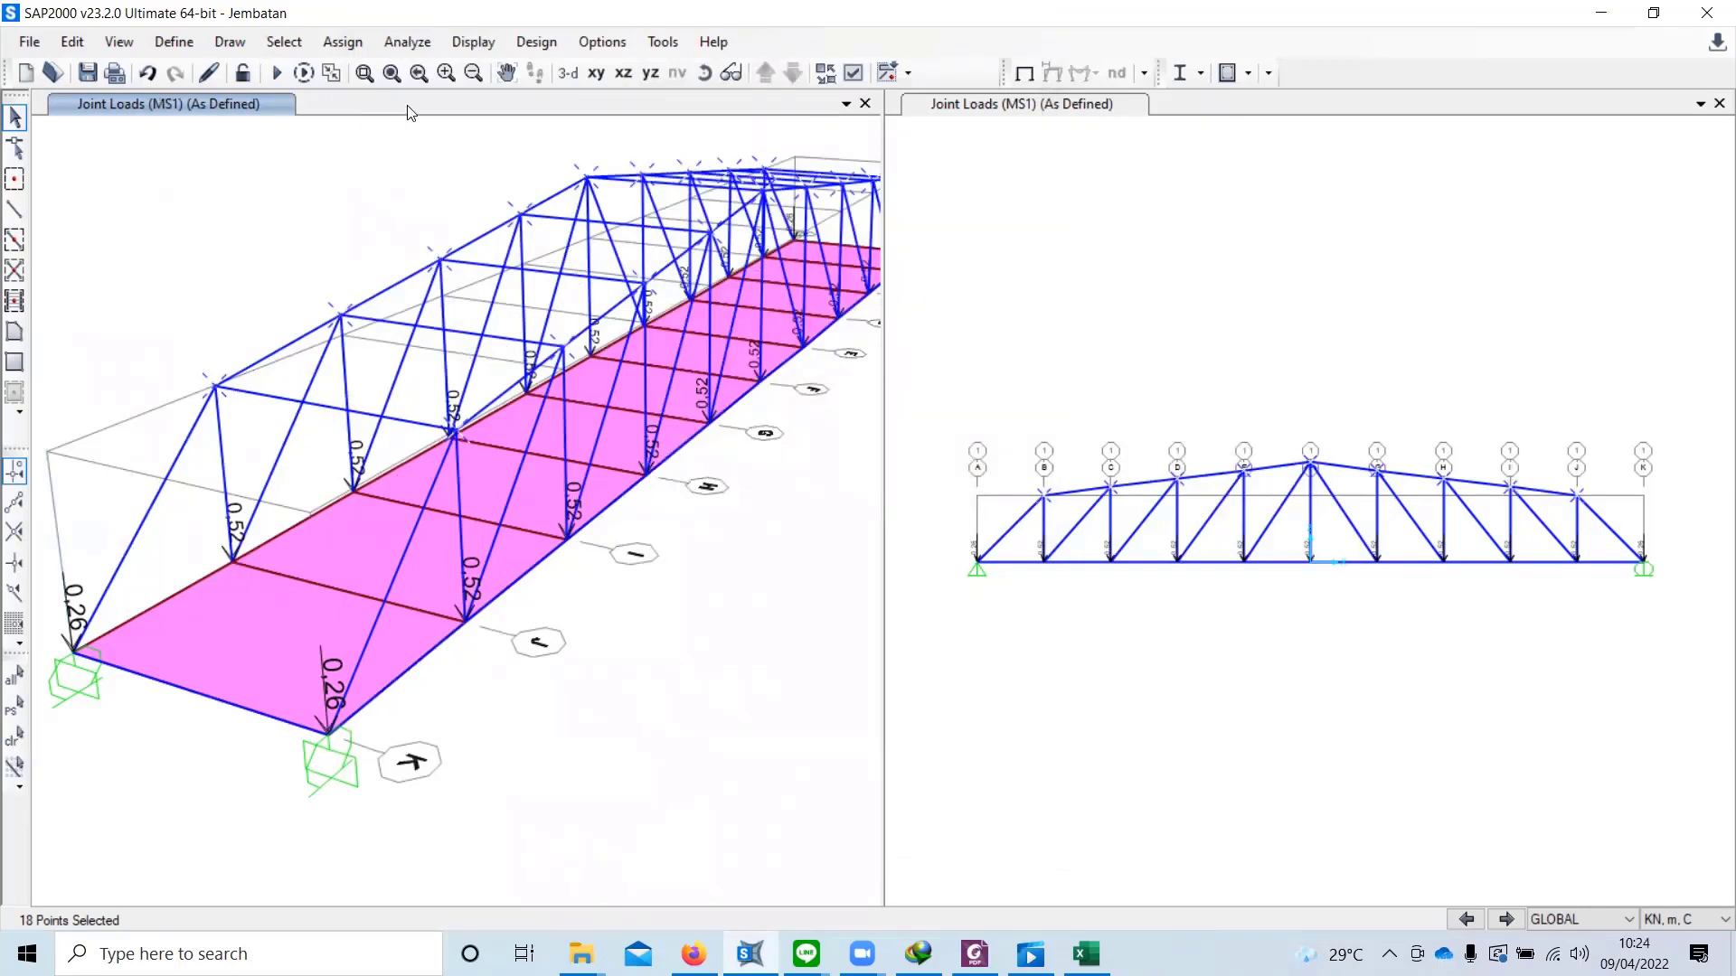
Step: Set up a joint force assignment for load pattern MS1 with Global Z -0,36 kN, adding to existing loads
{"action": "left_click", "coordinate": [343, 42]}
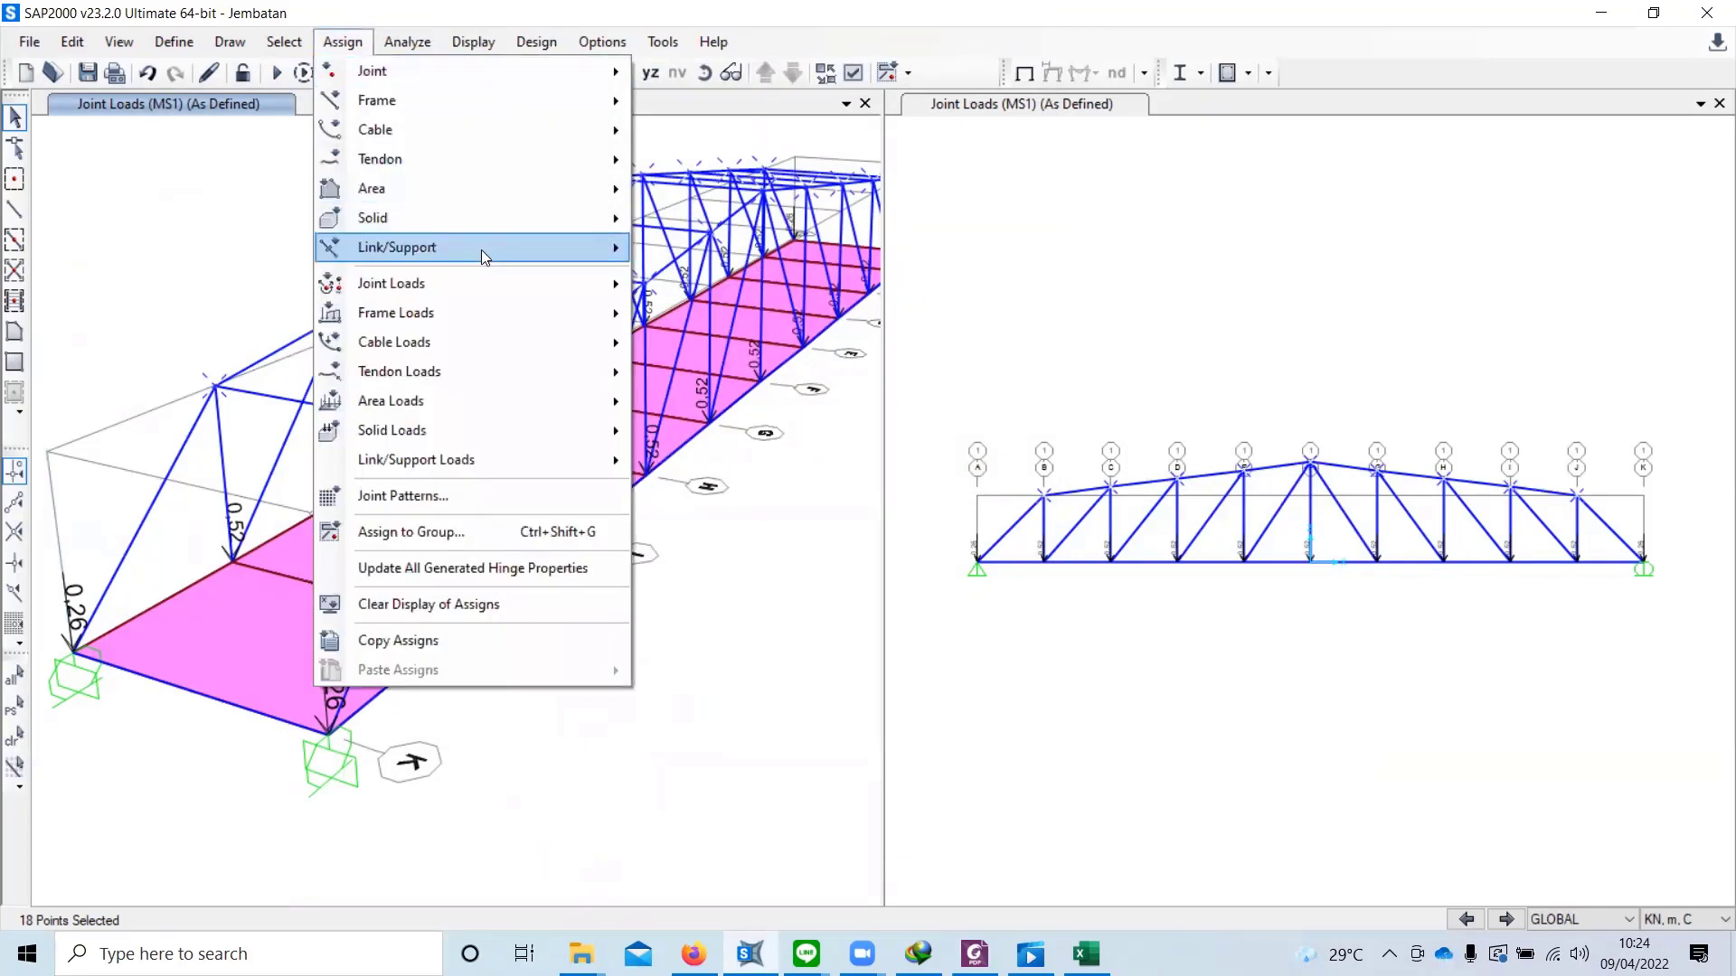
{"action": "mouse_move", "coordinate": [481, 280]}
{"action": "left_click", "coordinate": [698, 286]}
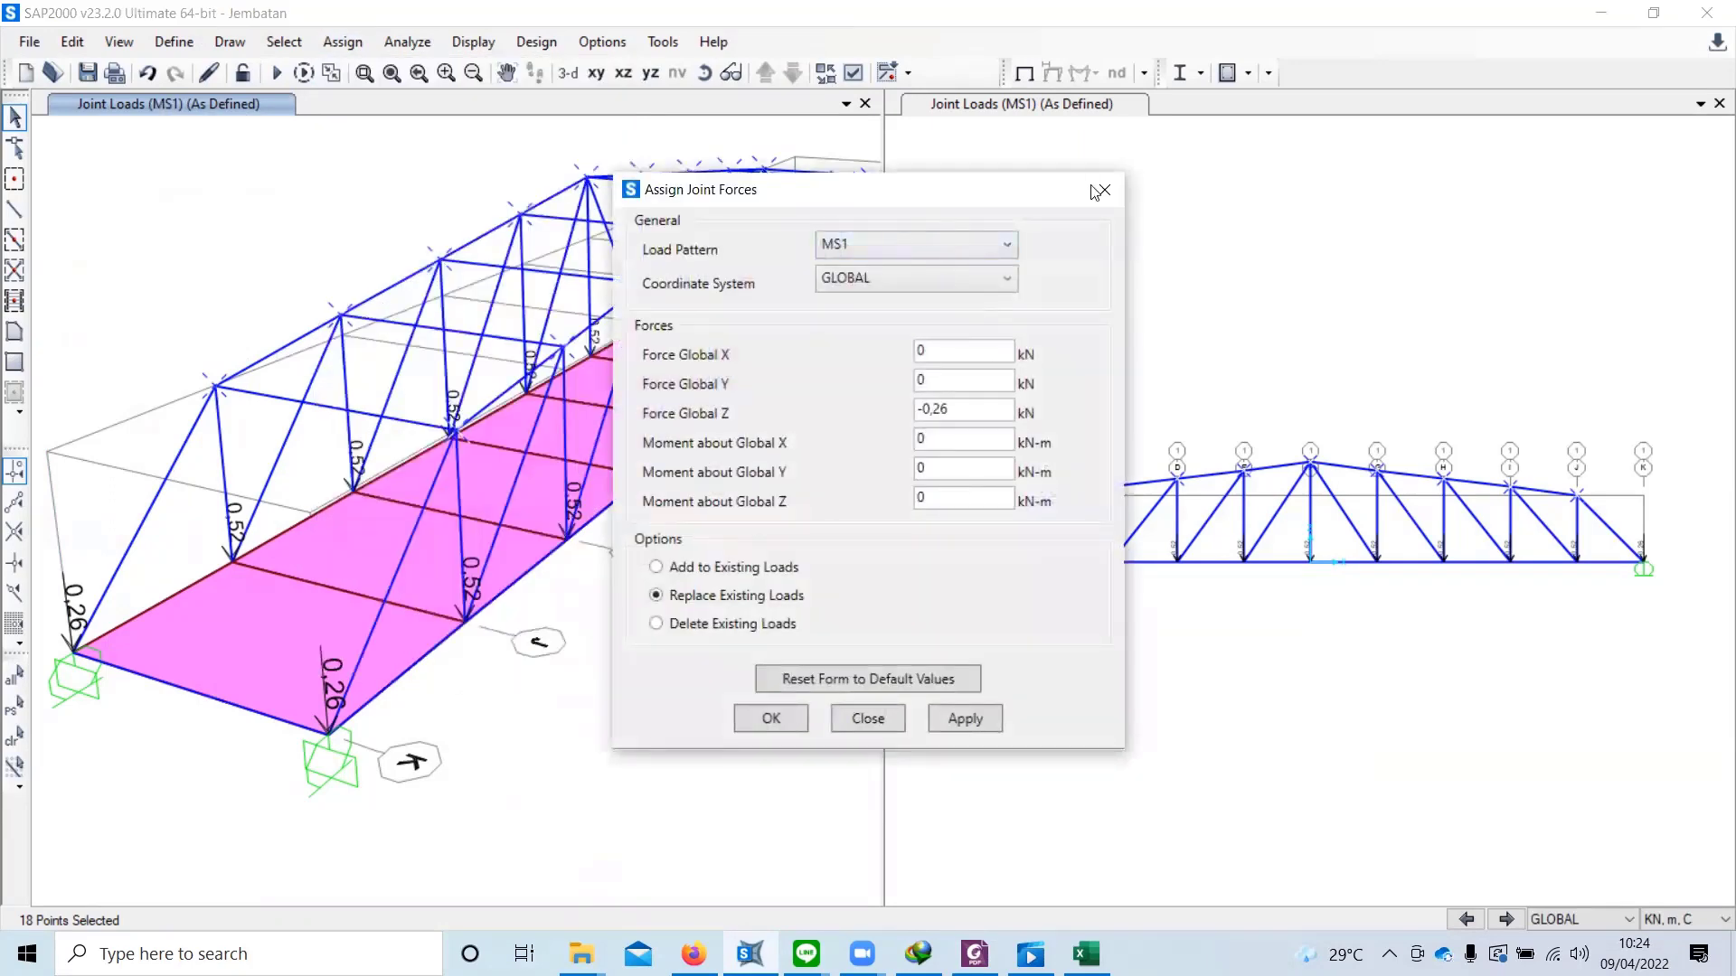
{"action": "left_click_drag", "start_coordinate": [919, 203], "coordinate": [1092, 185]}
{"action": "left_click_drag", "start_coordinate": [1126, 395], "coordinate": [1105, 395]}
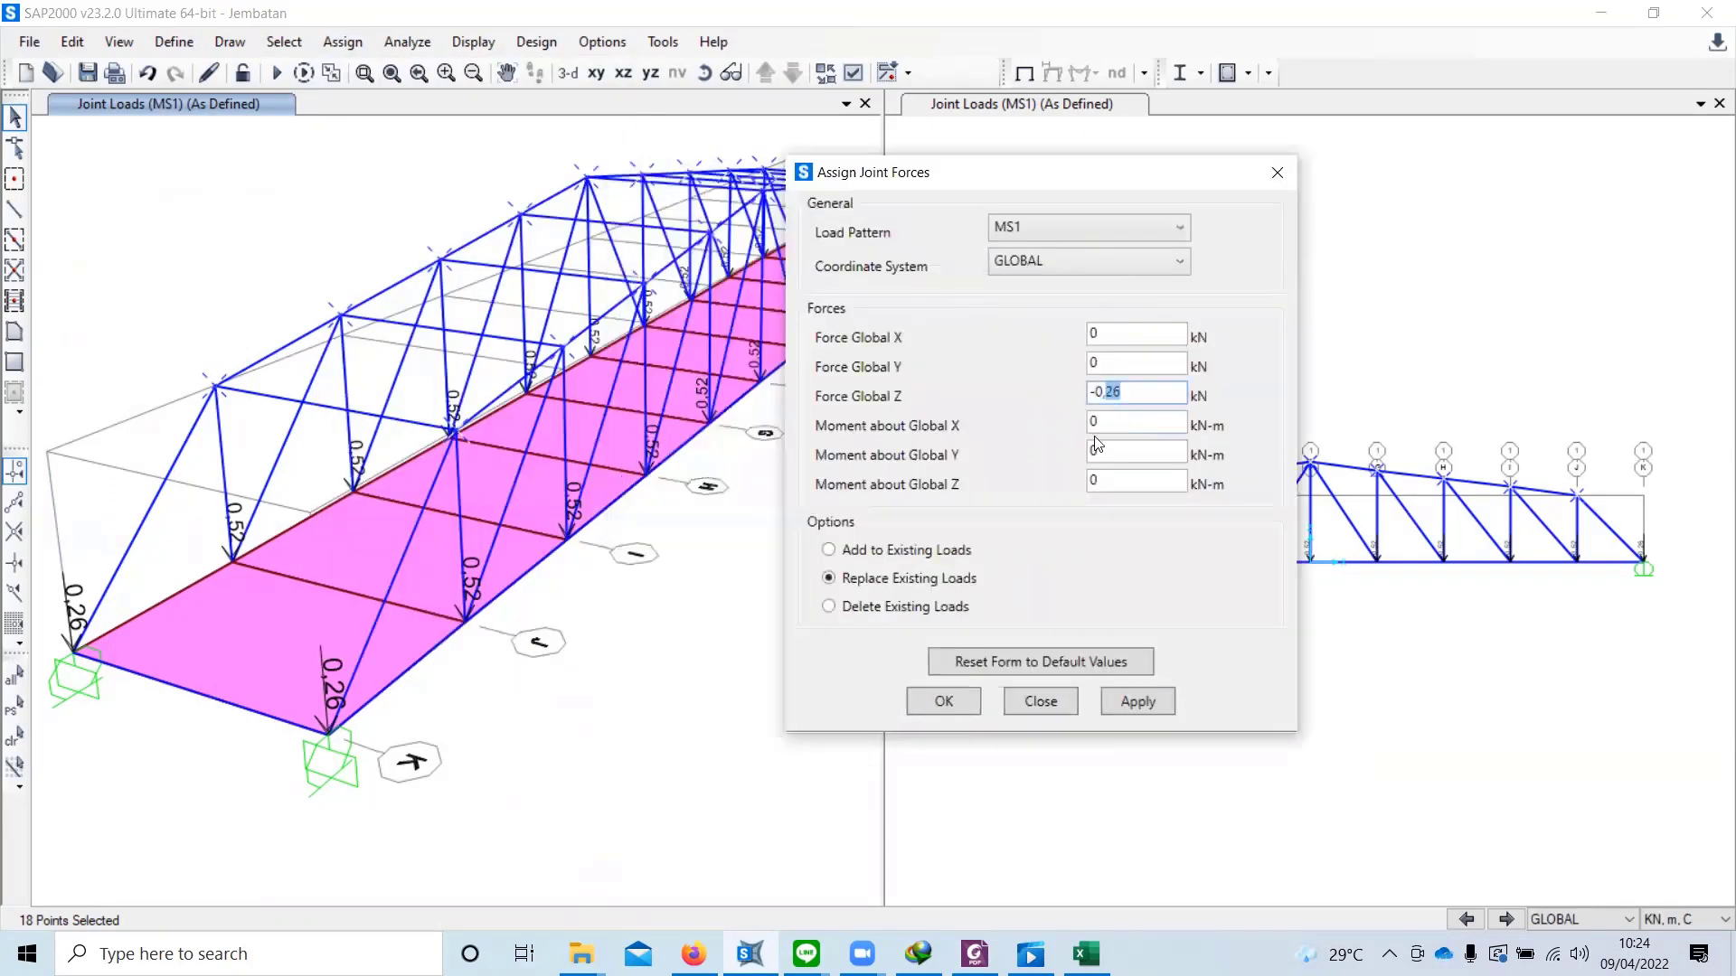
{"action": "type", "text": "36"}
{"action": "left_click", "coordinate": [931, 550]}
{"action": "left_click_drag", "start_coordinate": [1129, 187], "coordinate": [1258, 168]}
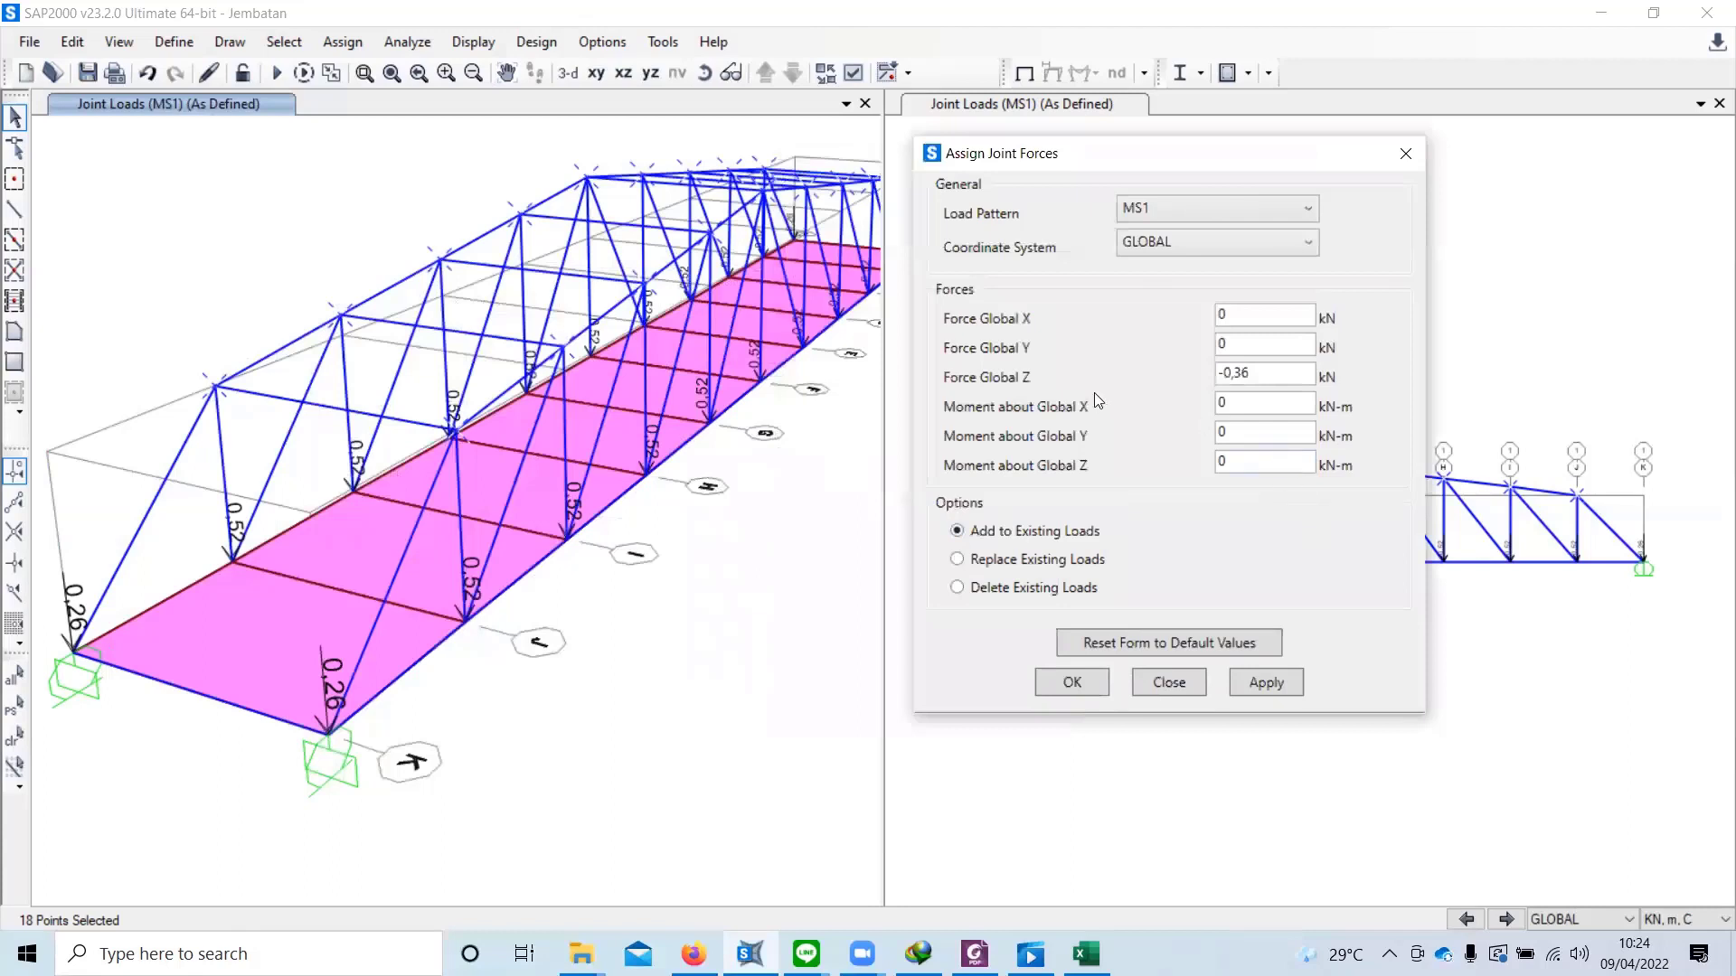
Step: Exclude the four end joints of the top chords from the selection and apply the joint force to the remaining upper joints
{"action": "left_click", "coordinate": [212, 389]}
{"action": "left_click", "coordinate": [451, 434]}
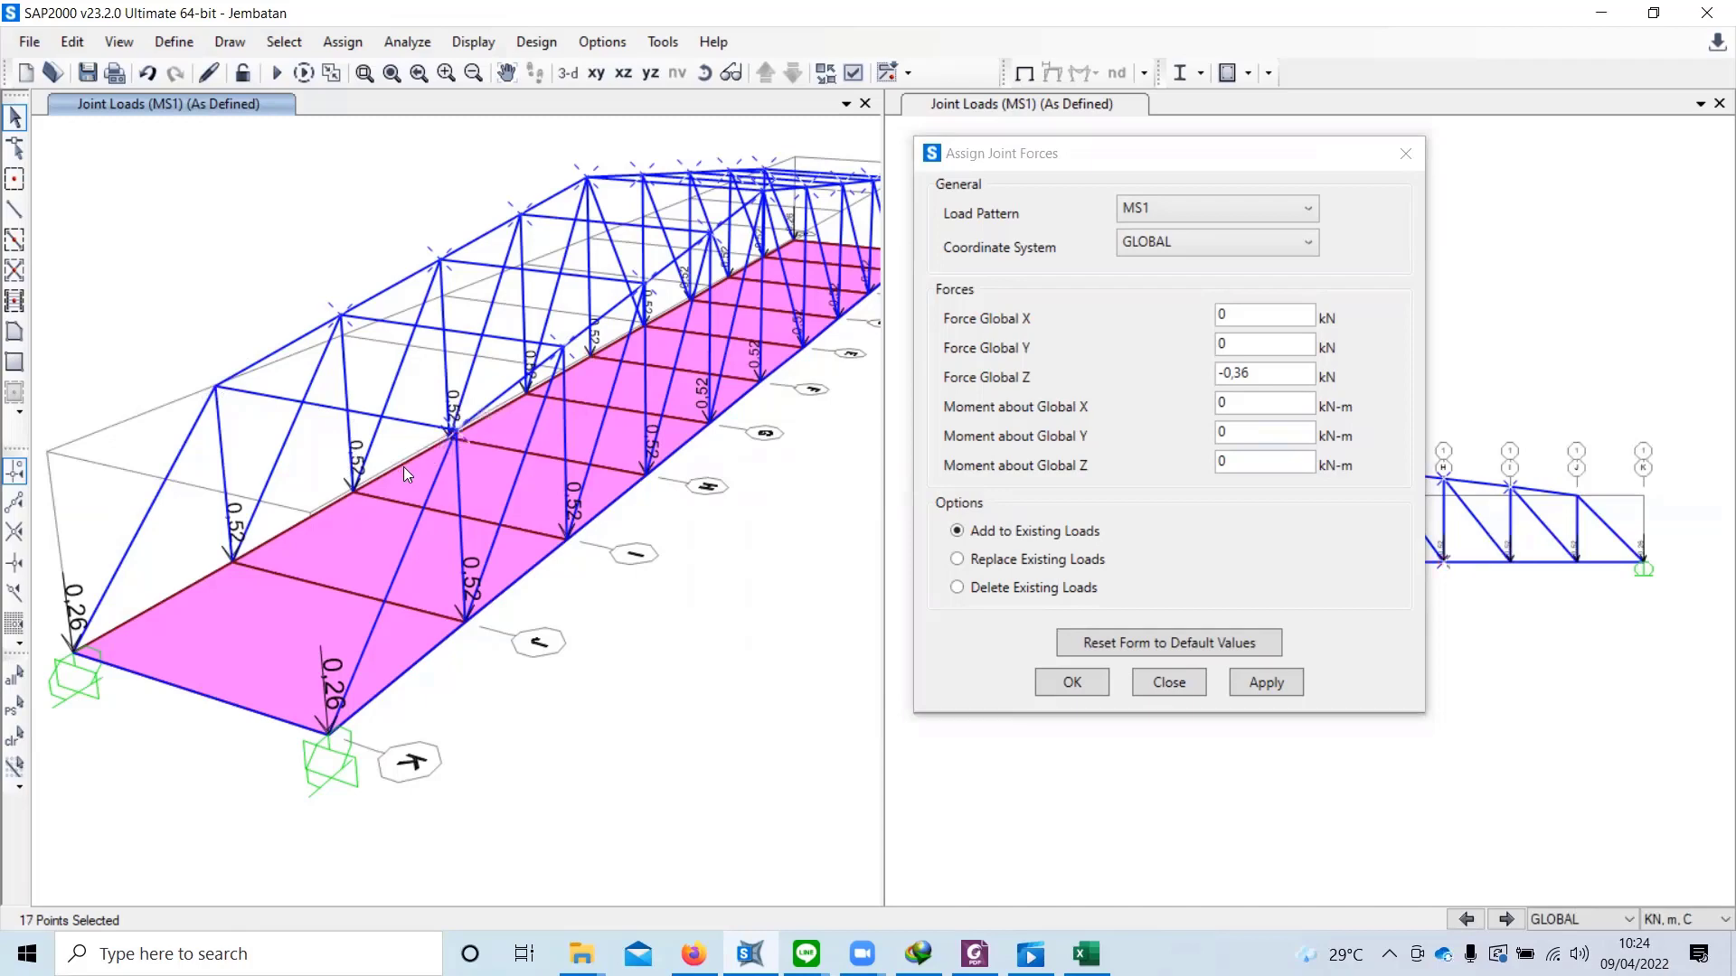
{"action": "left_click", "coordinate": [454, 427]}
{"action": "middle_click_drag", "start_coordinate": [707, 206], "coordinate": [489, 318]}
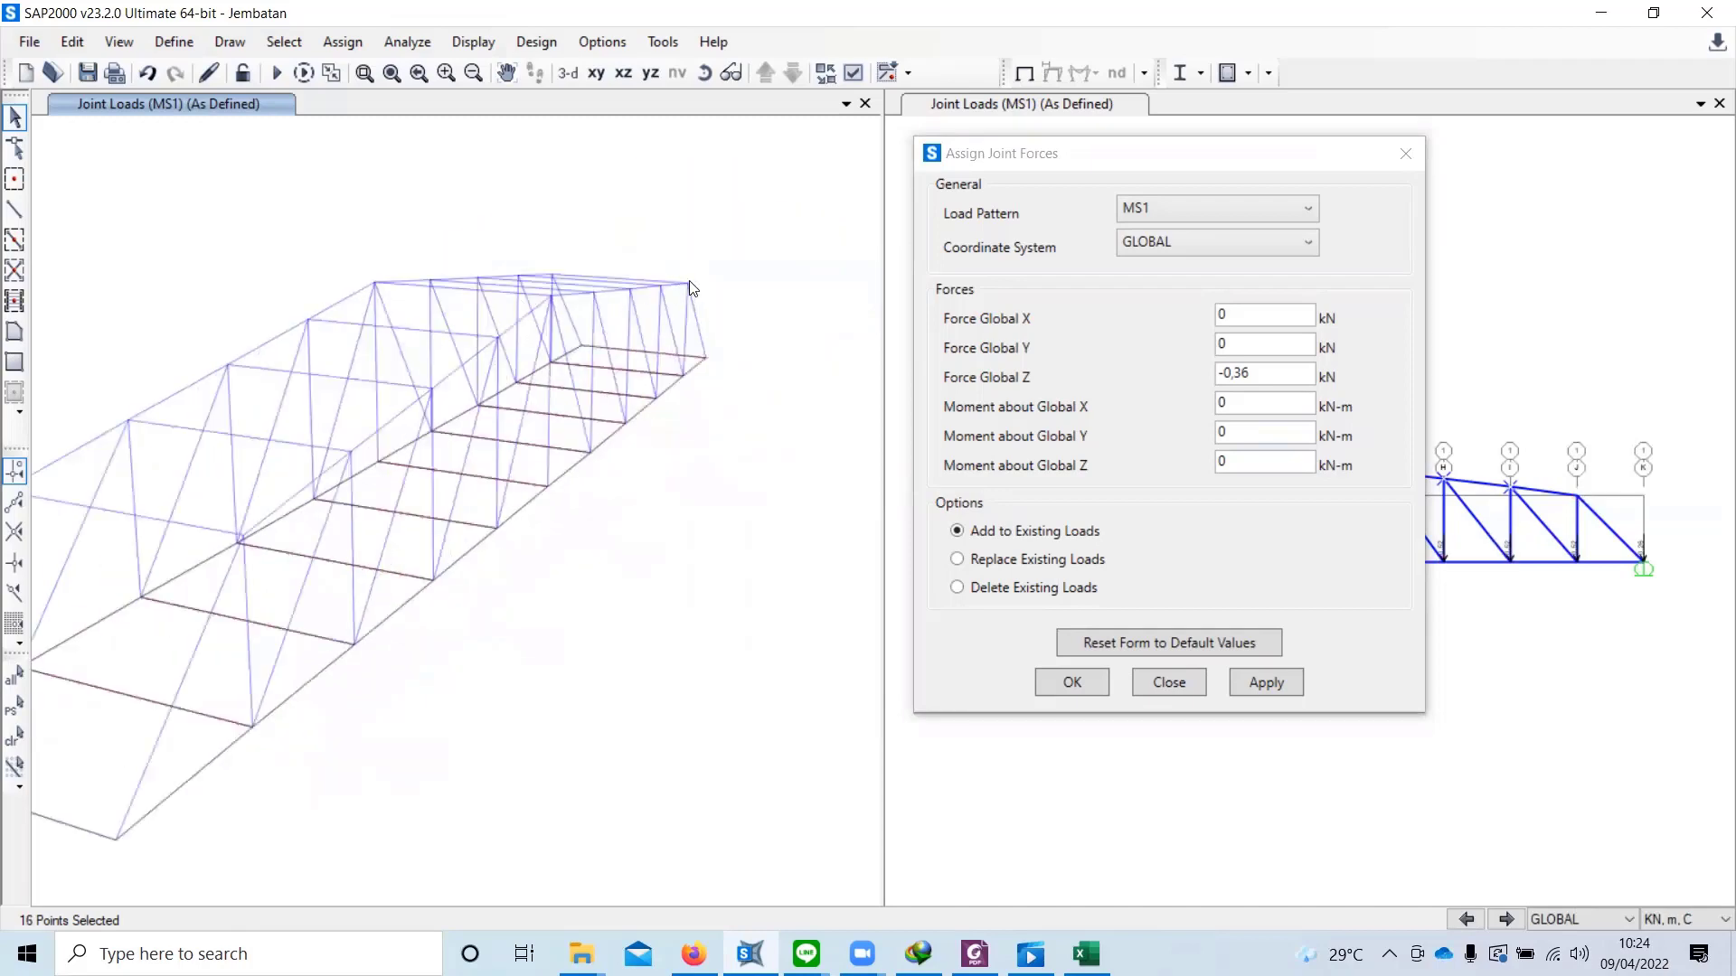
{"action": "left_click", "coordinate": [691, 287]}
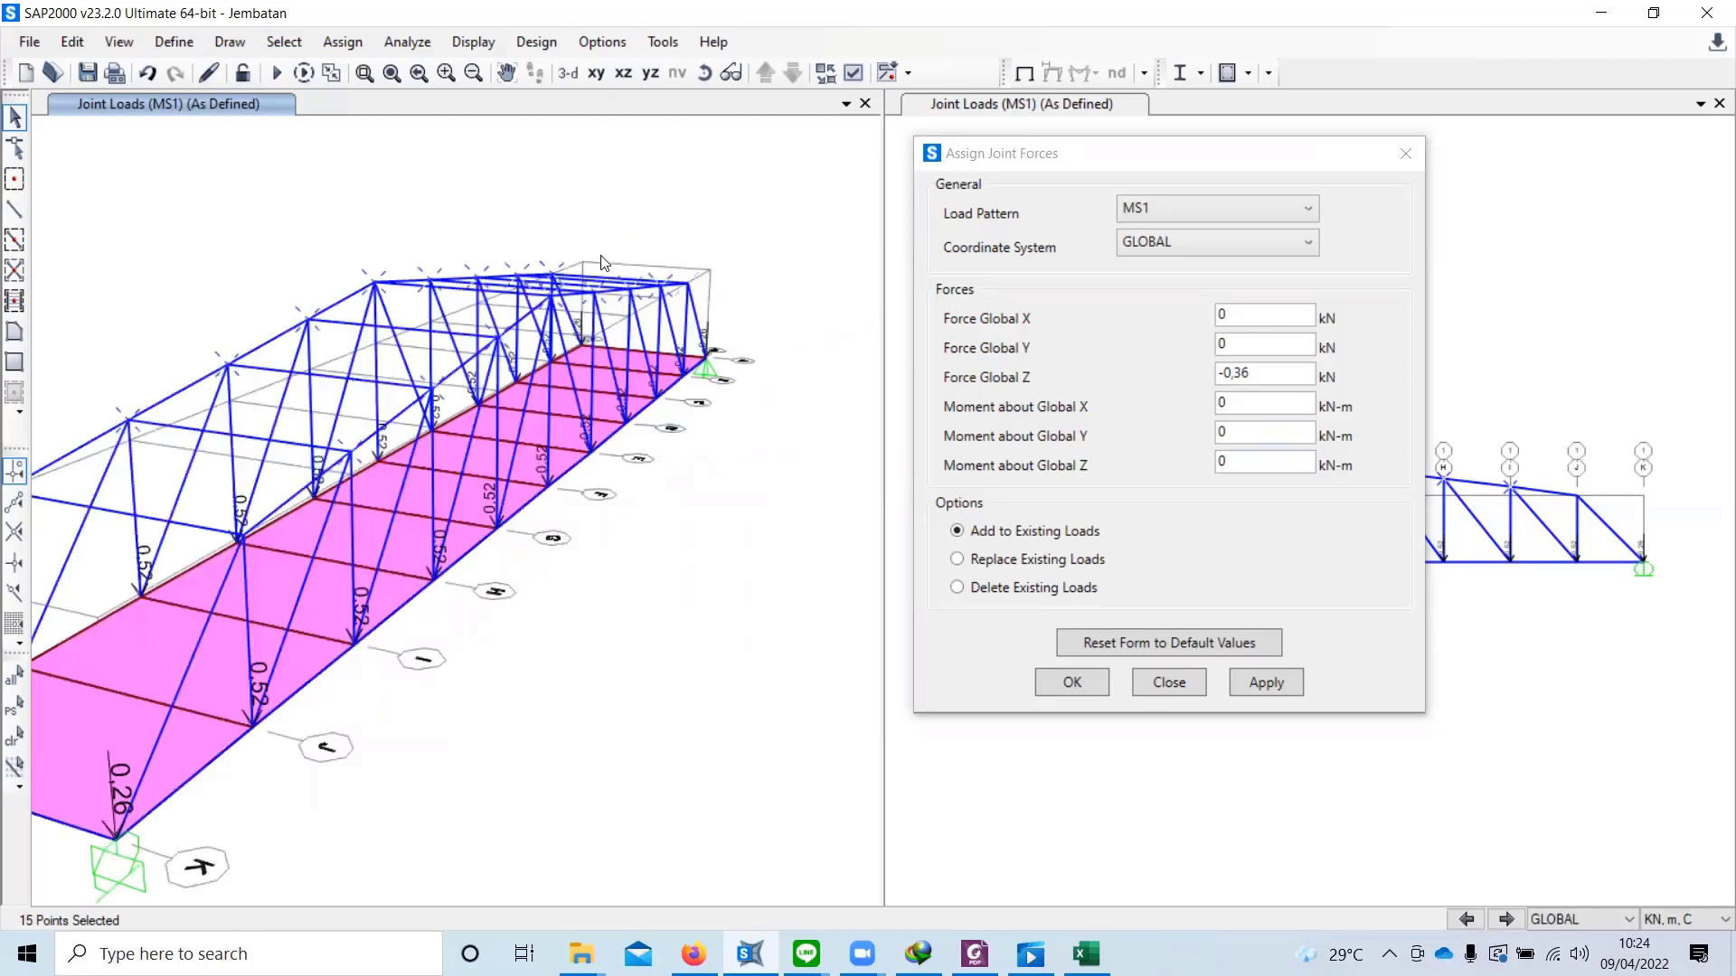
{"action": "scroll", "coordinate": [561, 276], "scroll_direction": "up", "scroll_amount": 4}
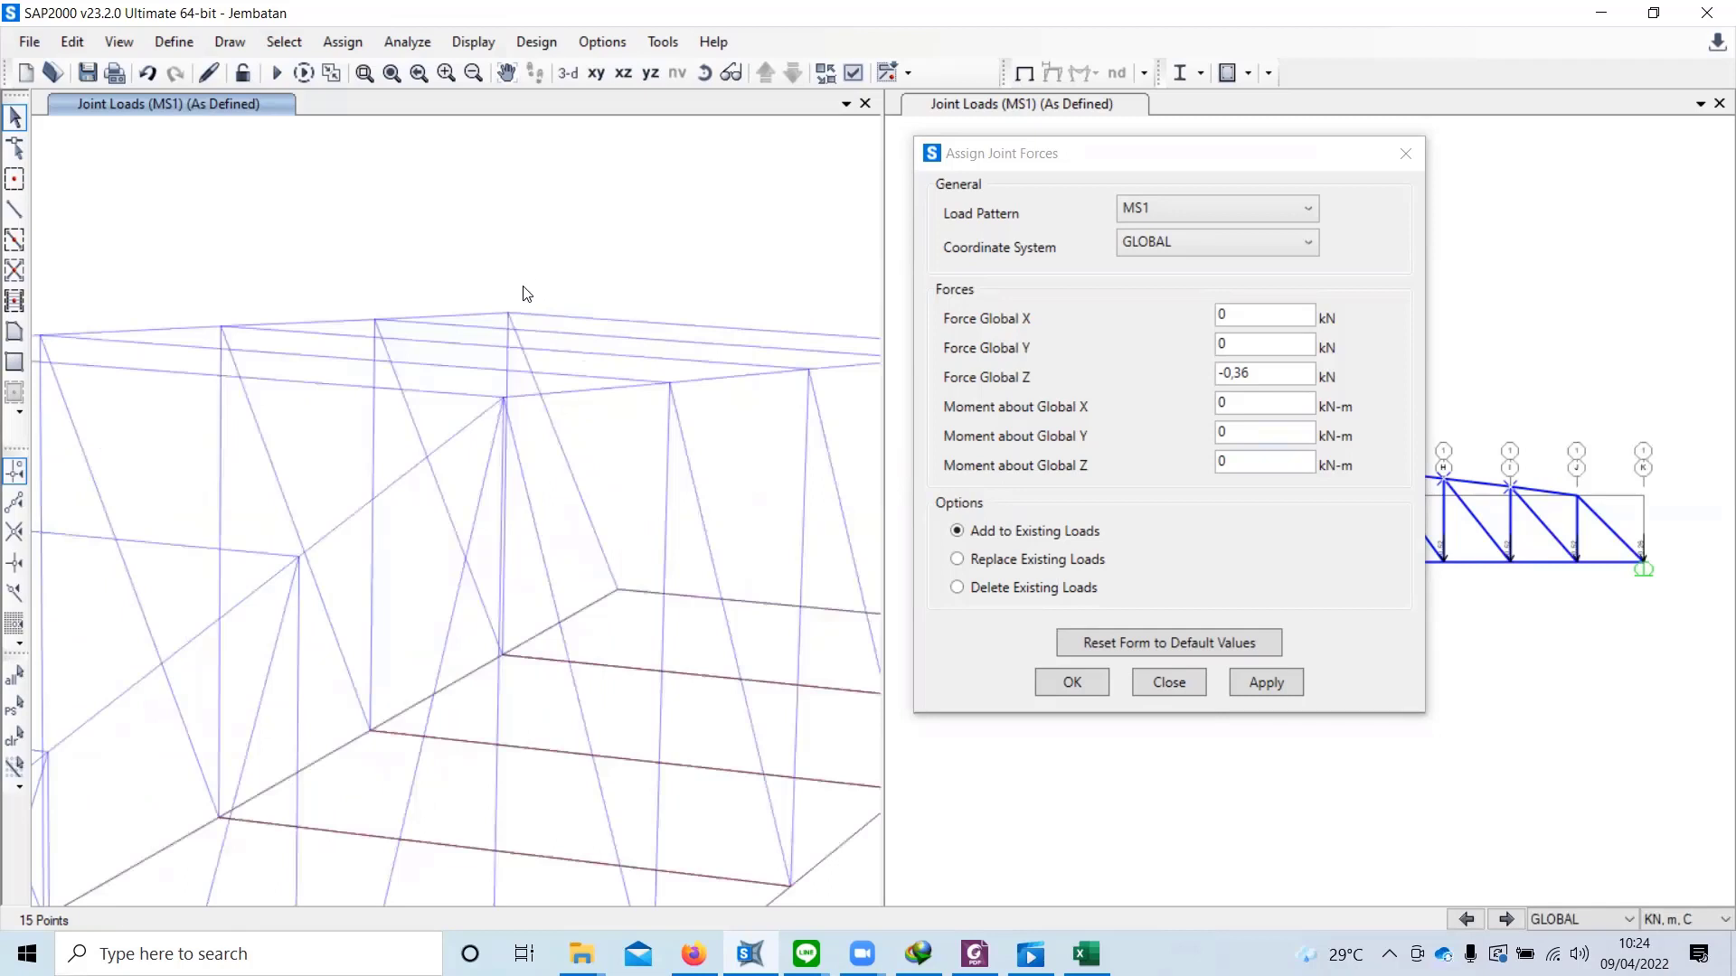
{"action": "left_click", "coordinate": [507, 315]}
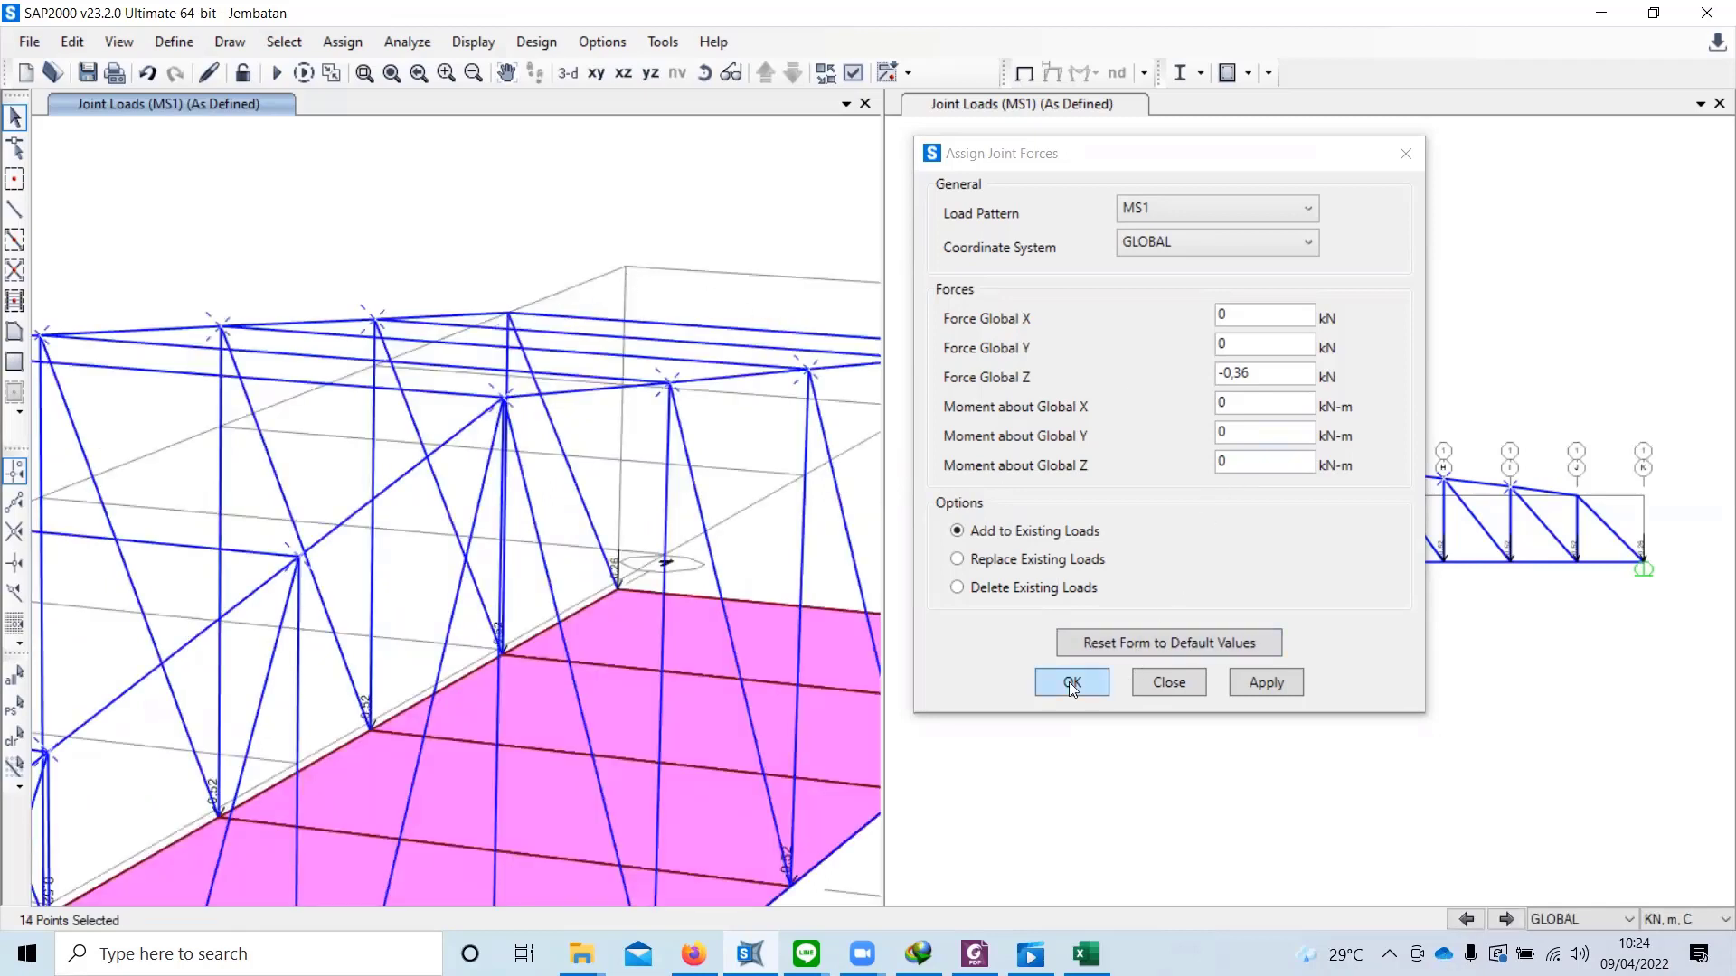
{"action": "left_click", "coordinate": [1276, 688]}
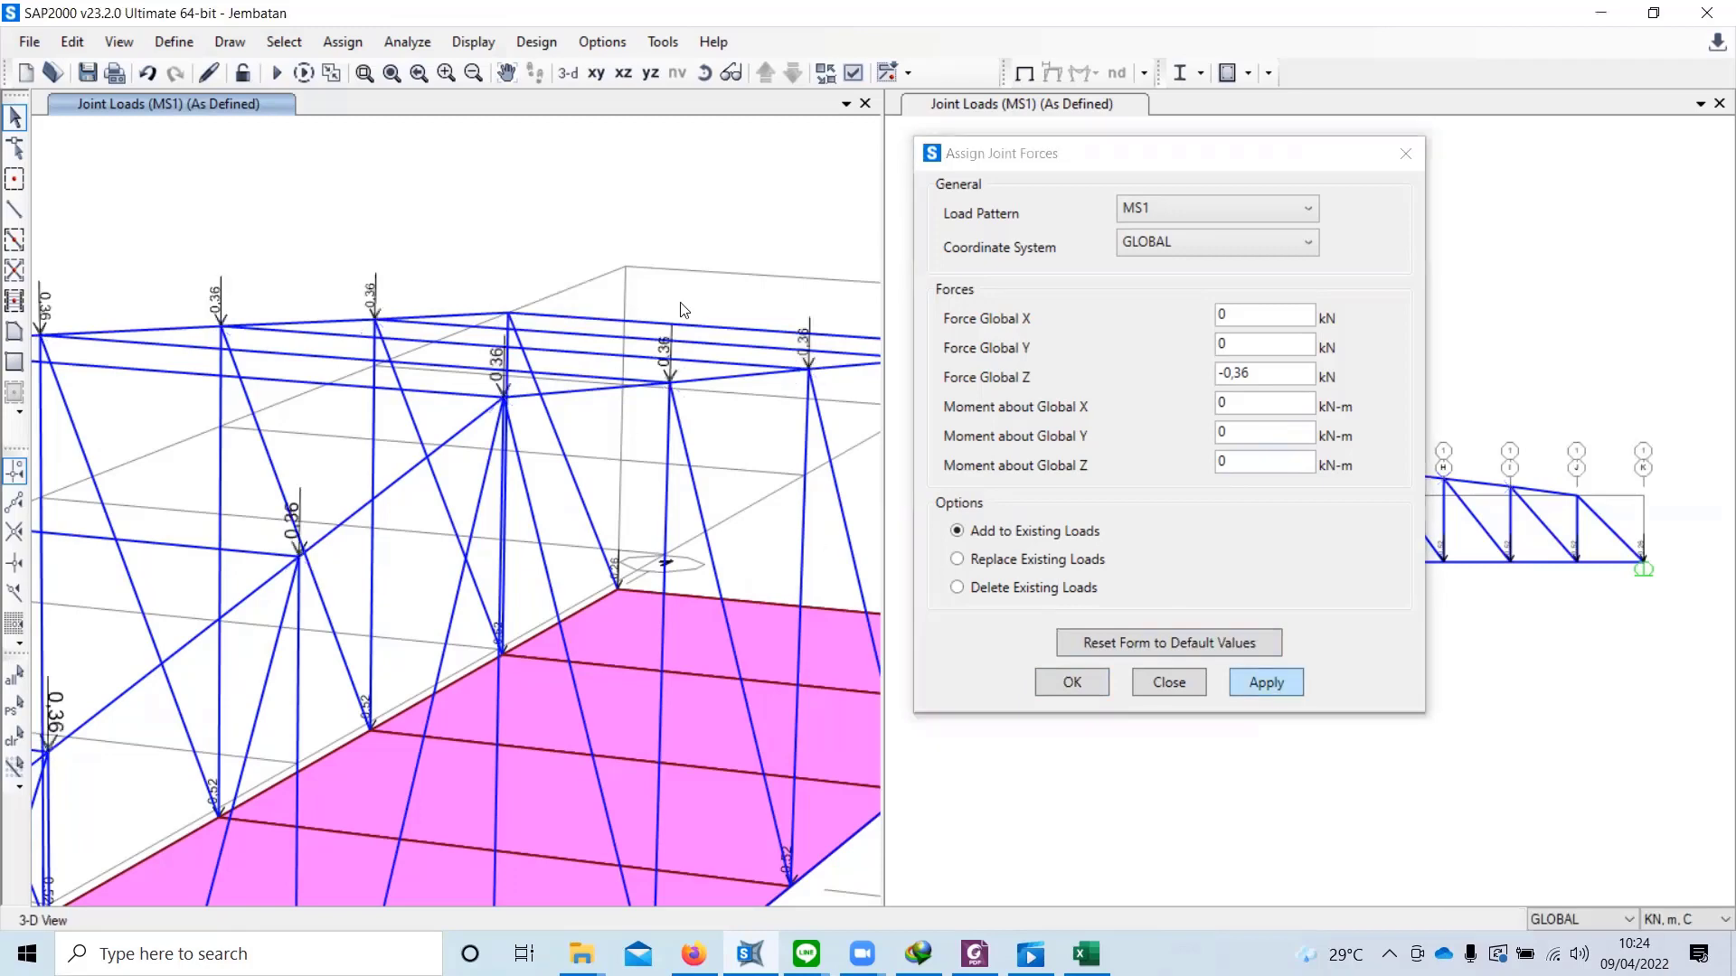
Step: Select the four end joints of the top chords, two at each end of the bridge
{"action": "left_click", "coordinate": [510, 312]}
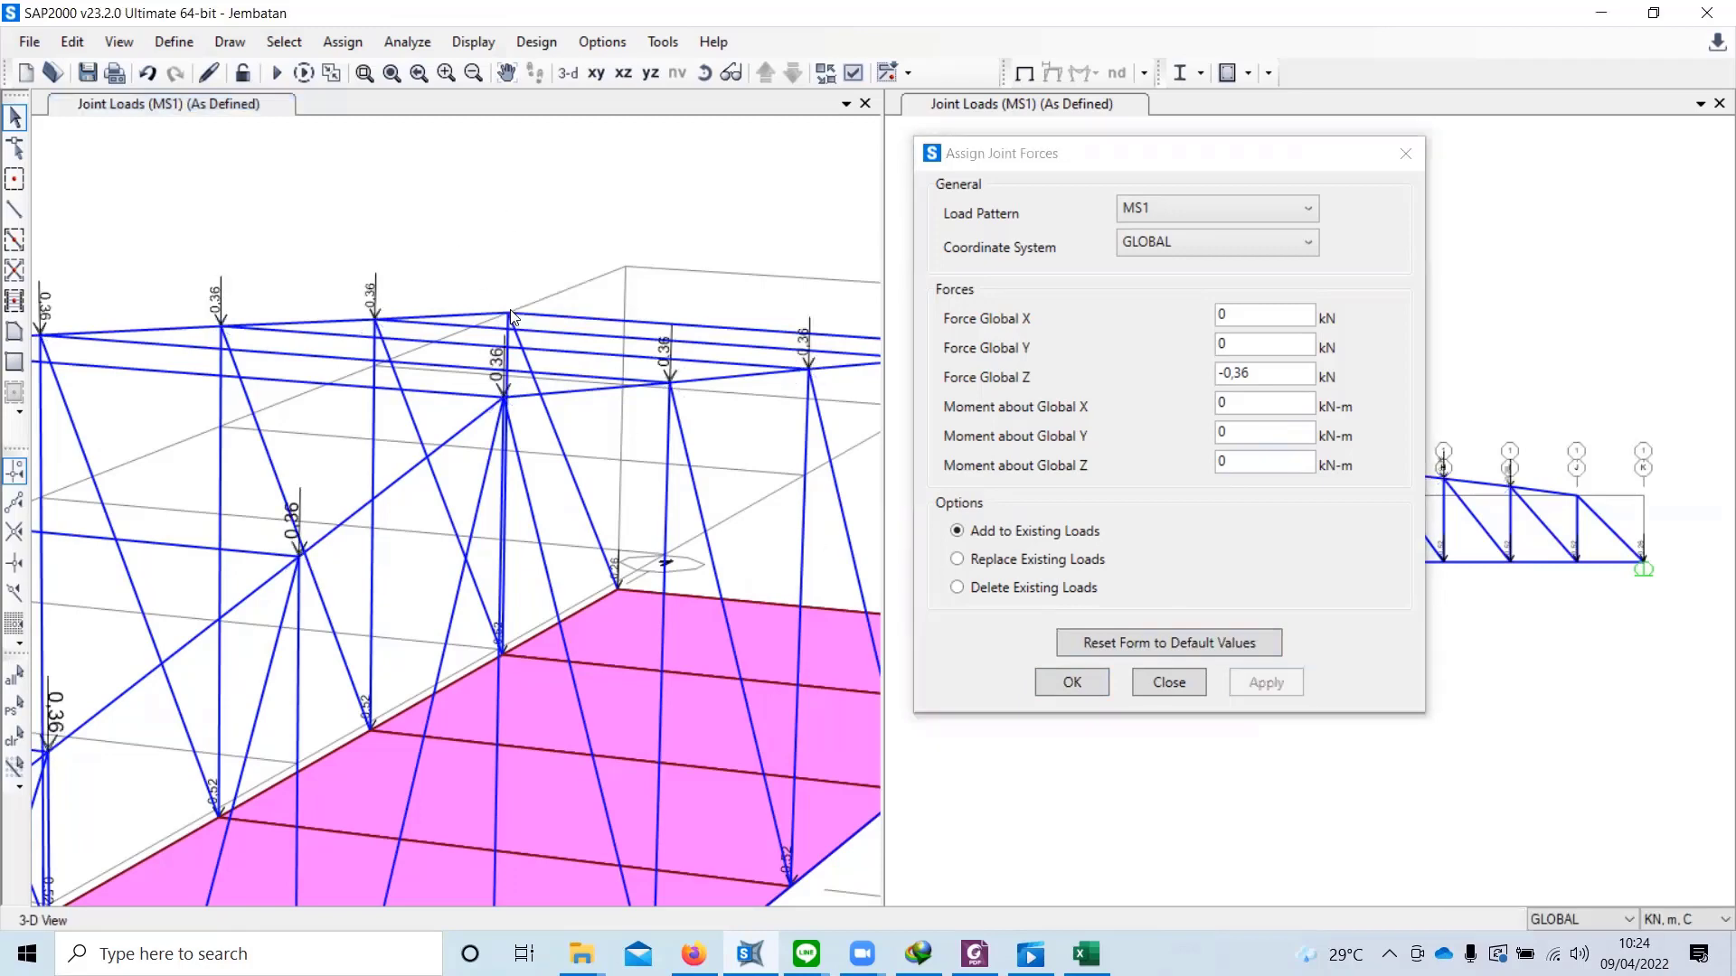
{"action": "middle_click_drag", "start_coordinate": [510, 311], "coordinate": [399, 311]}
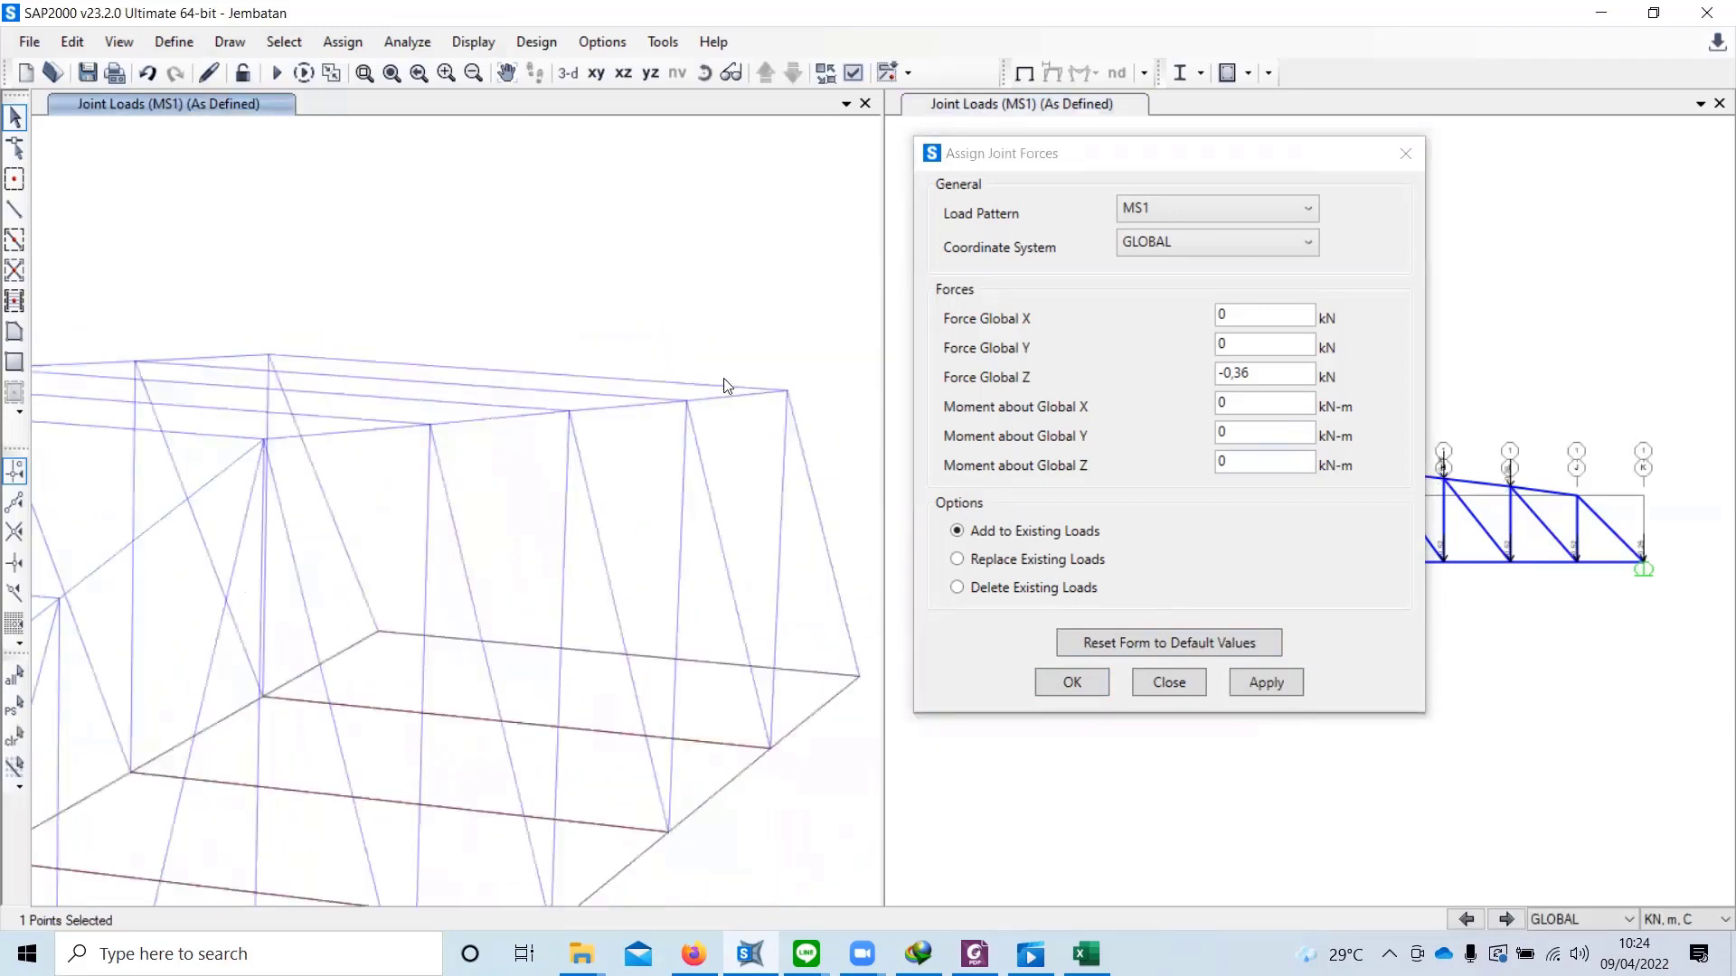
{"action": "left_click", "coordinate": [786, 392]}
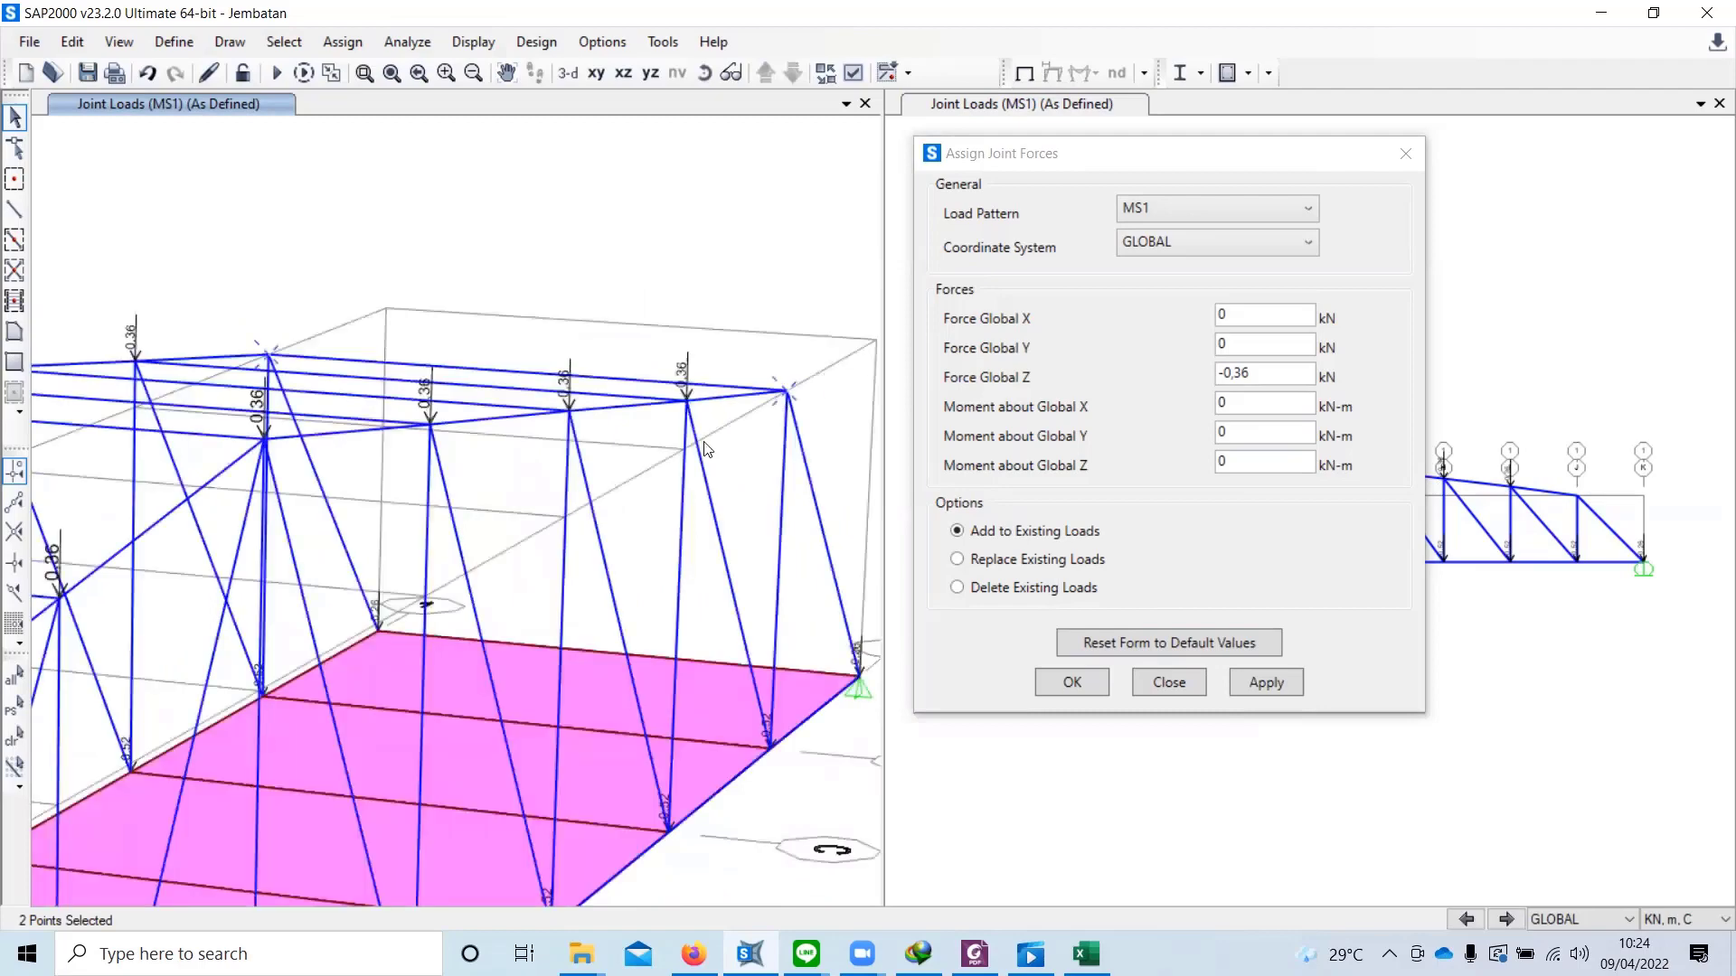
{"action": "scroll", "coordinate": [382, 604], "scroll_direction": "down", "scroll_amount": 3}
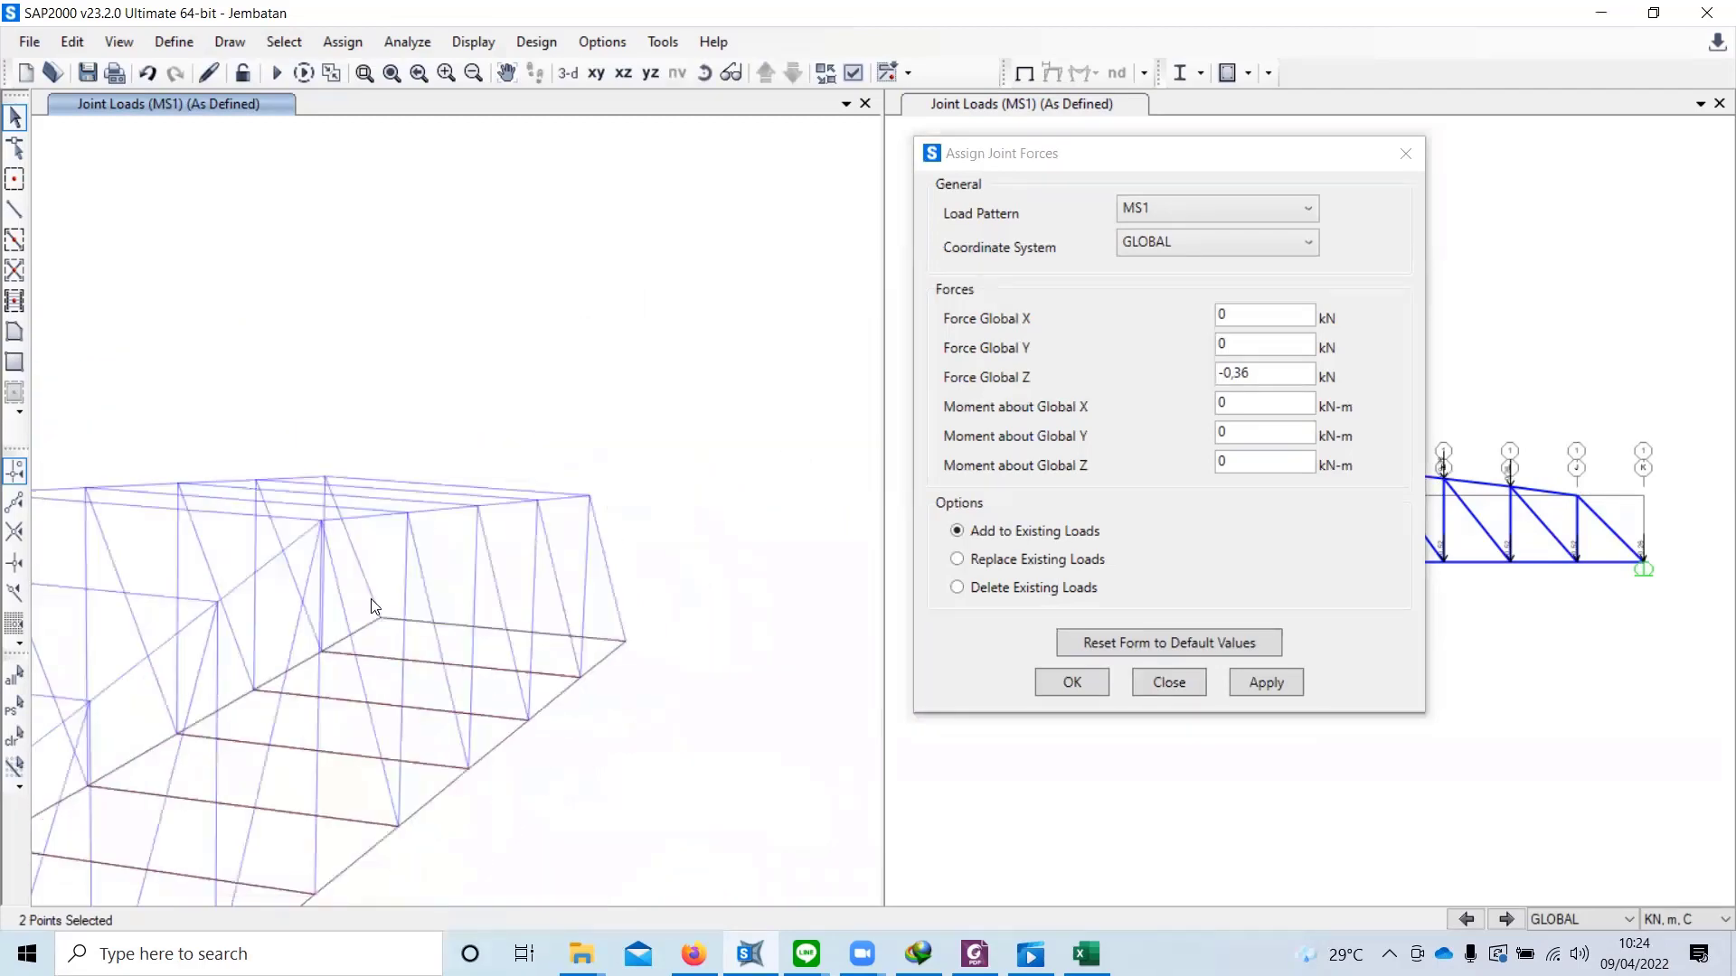
{"action": "scroll", "coordinate": [557, 486], "scroll_direction": "up", "scroll_amount": 3}
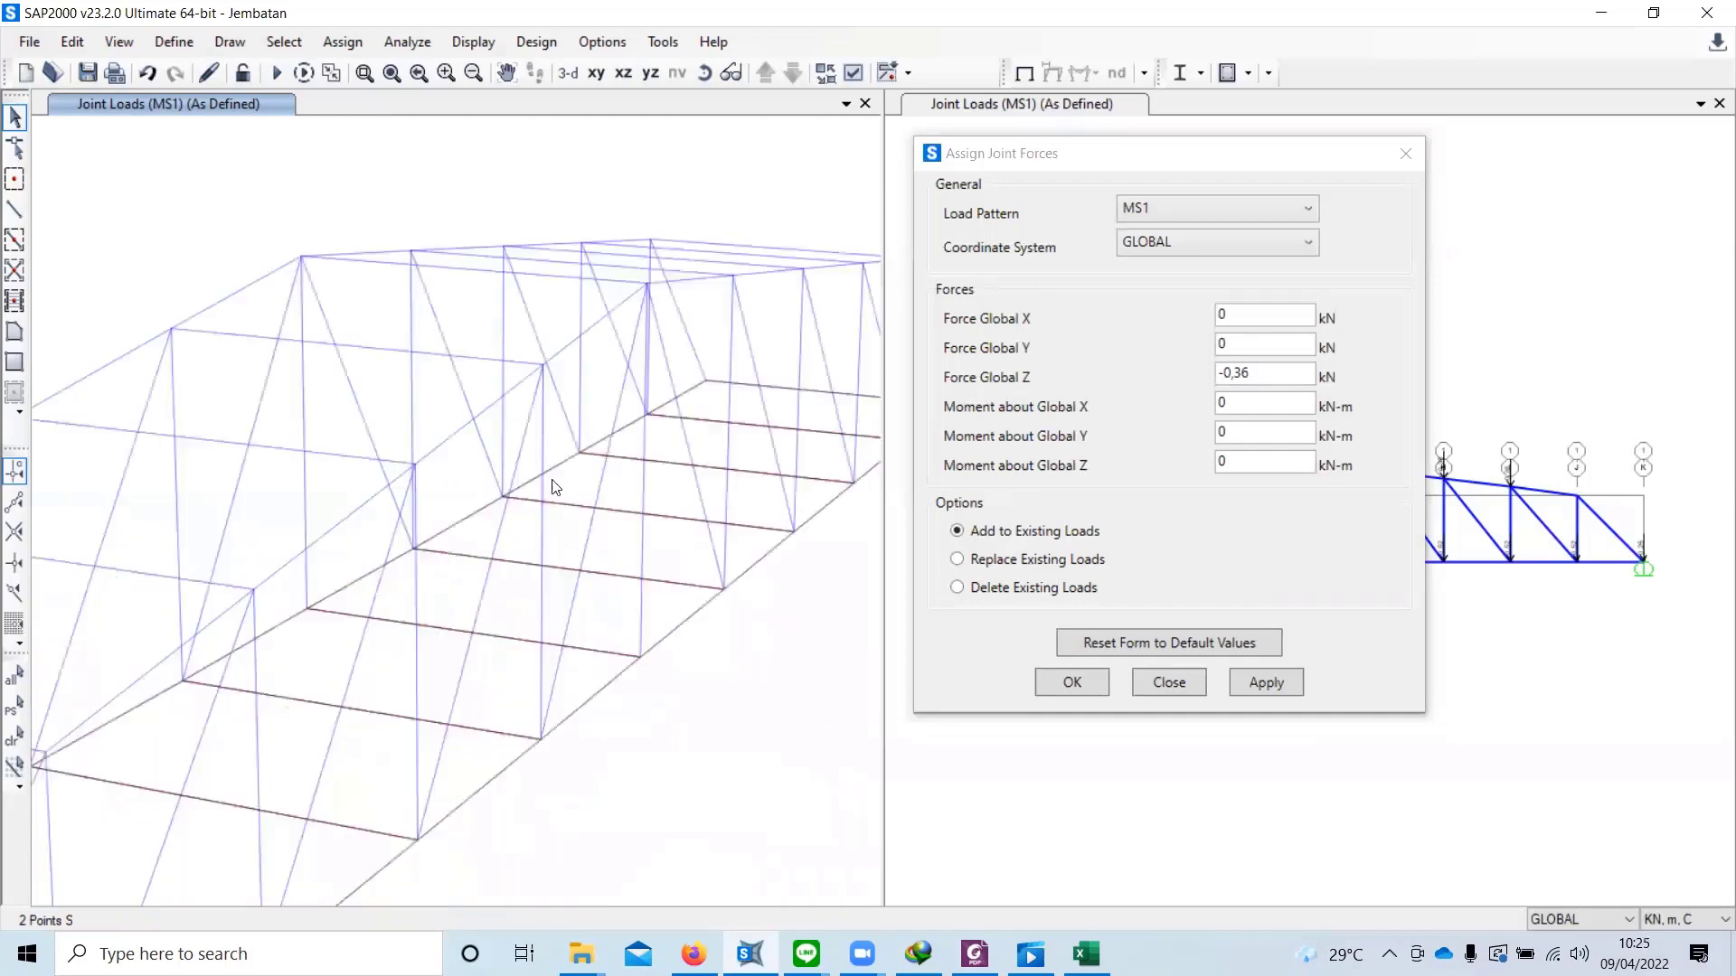
{"action": "middle_click_drag", "start_coordinate": [303, 568], "coordinate": [535, 431]}
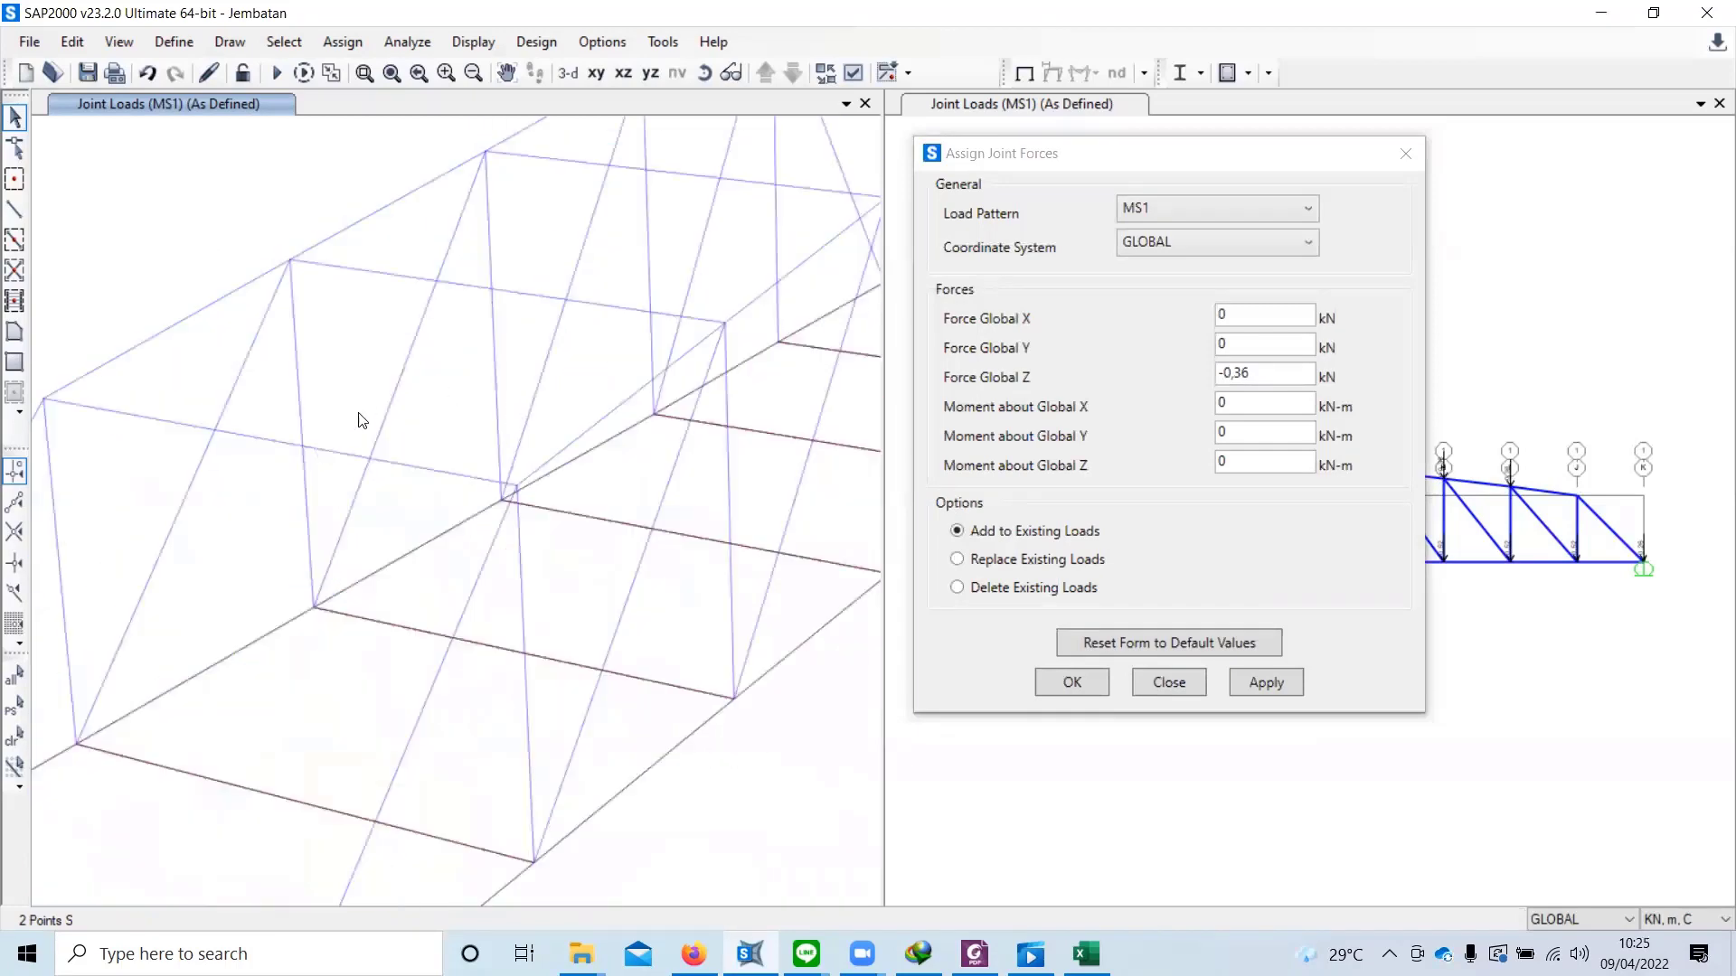
{"action": "middle_click_drag", "start_coordinate": [289, 451], "coordinate": [375, 411]}
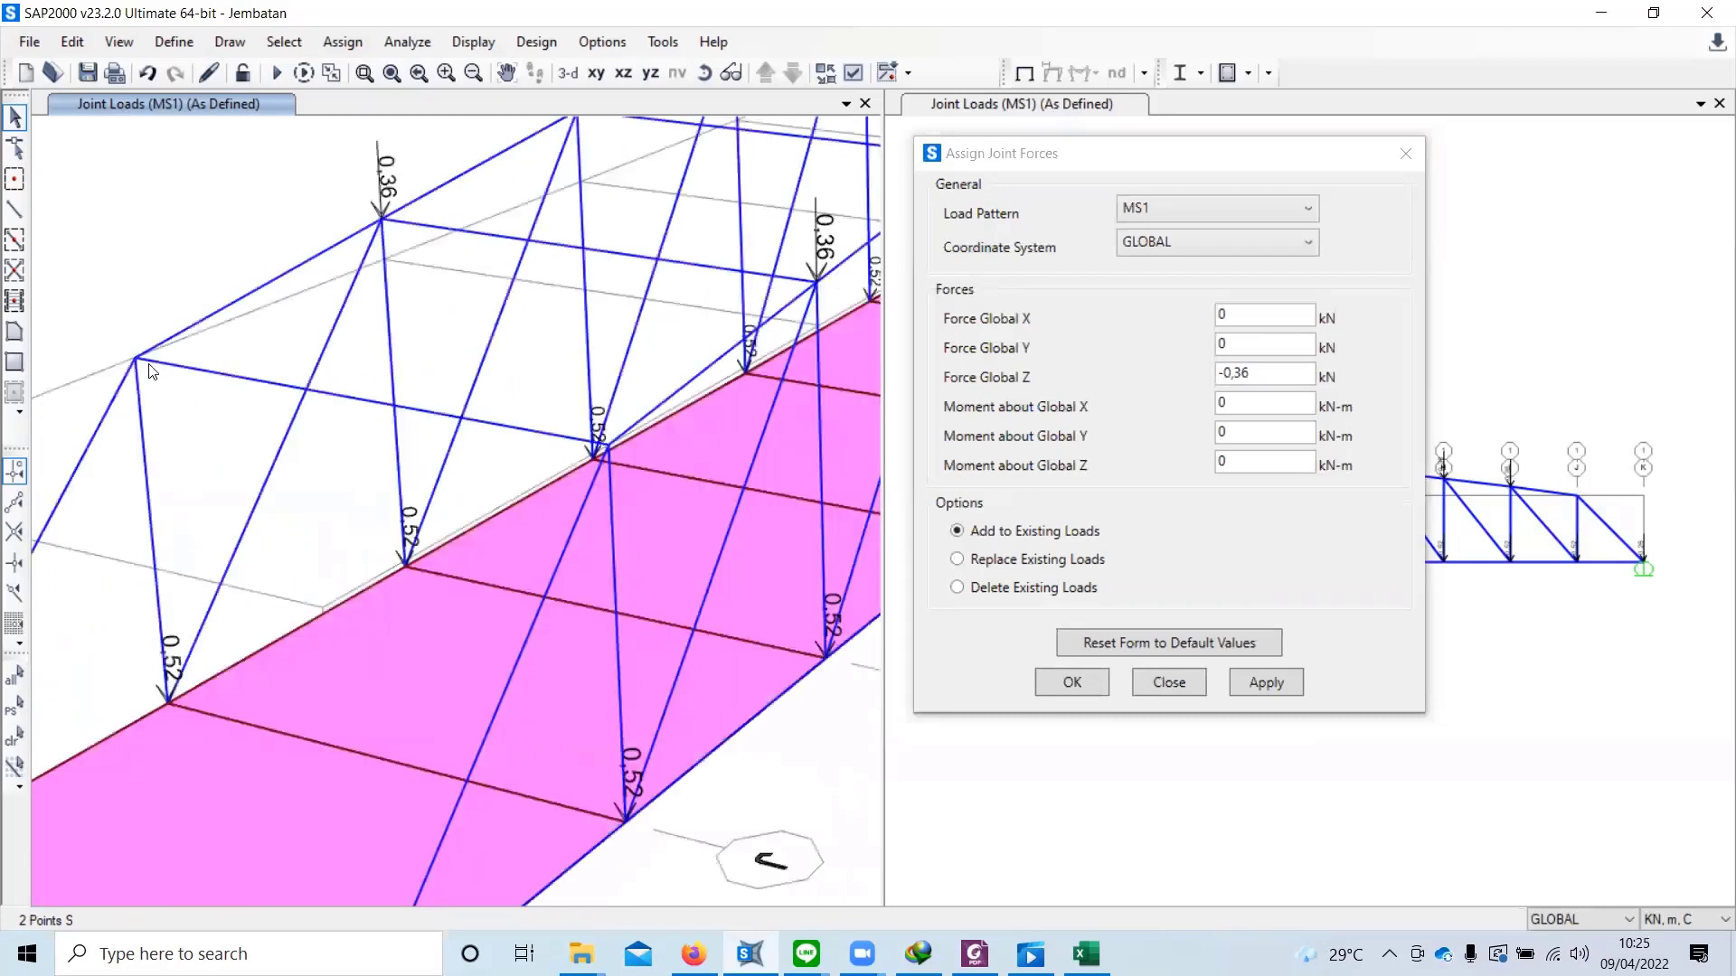
{"action": "left_click", "coordinate": [136, 361]}
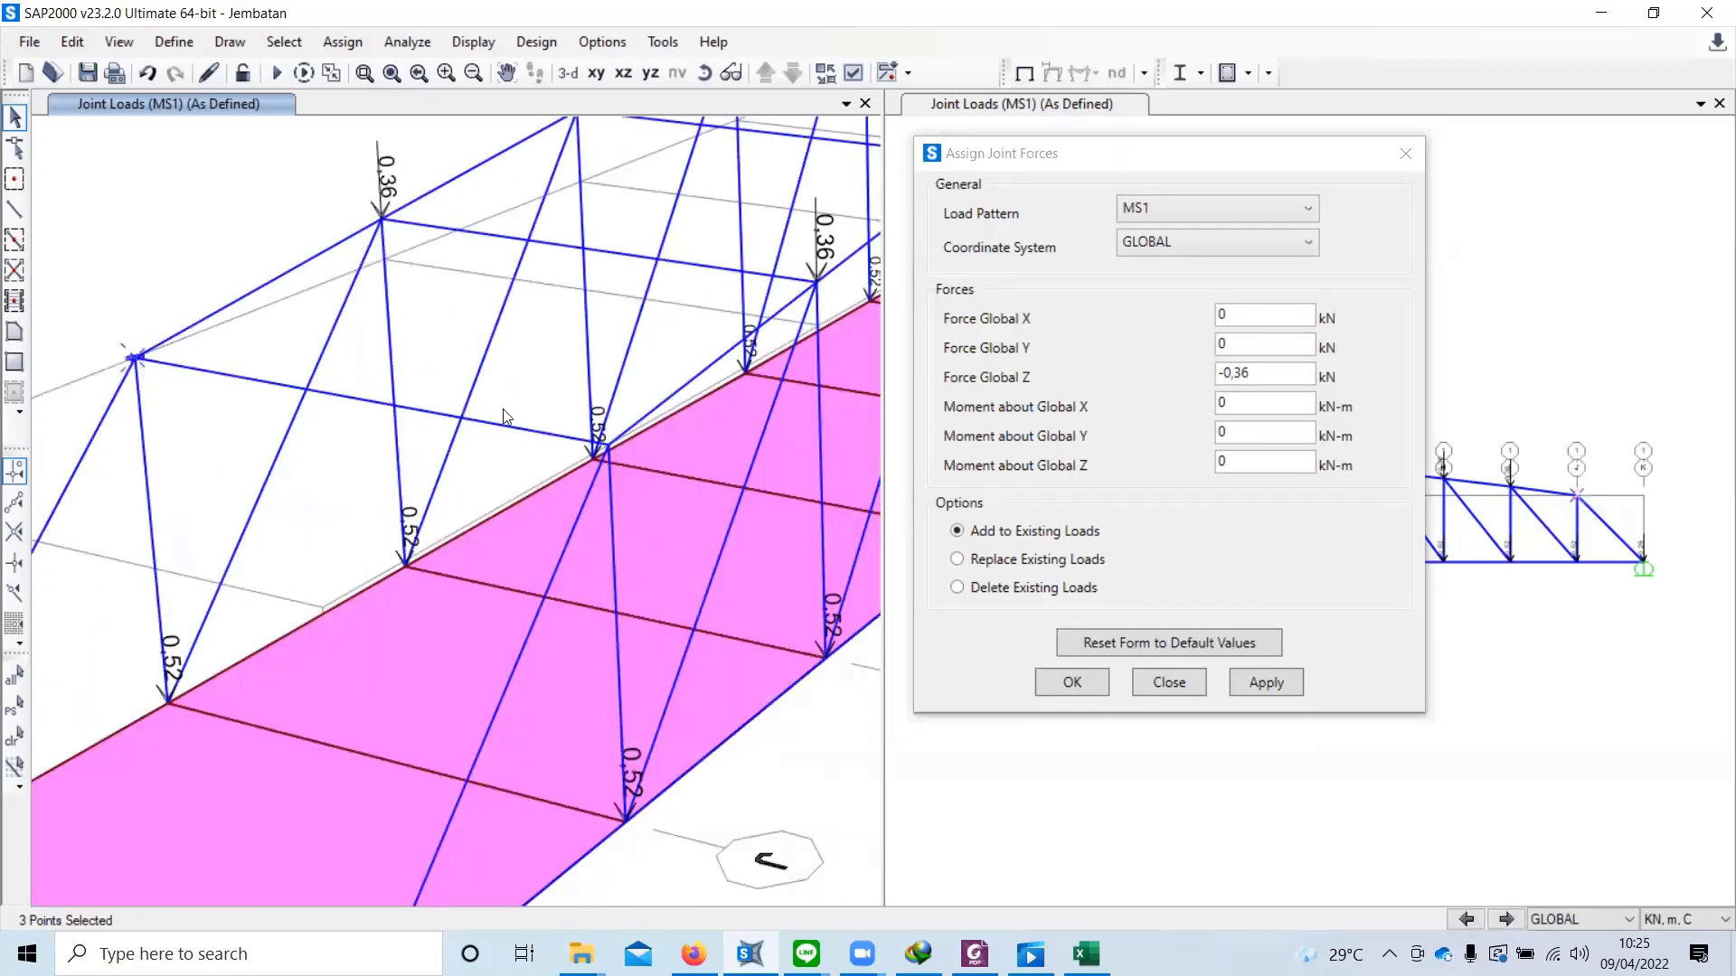
{"action": "left_click", "coordinate": [611, 442]}
Step: Assign a Global Z joint force of -0,36/2 kN under MS1 to the four selected end joints, adding to existing loads
{"action": "left_click", "coordinate": [1279, 378]}
{"action": "key", "text": "BackSpace"}
{"action": "key", "text": "BackSpace"}
{"action": "type", "text": "18"}
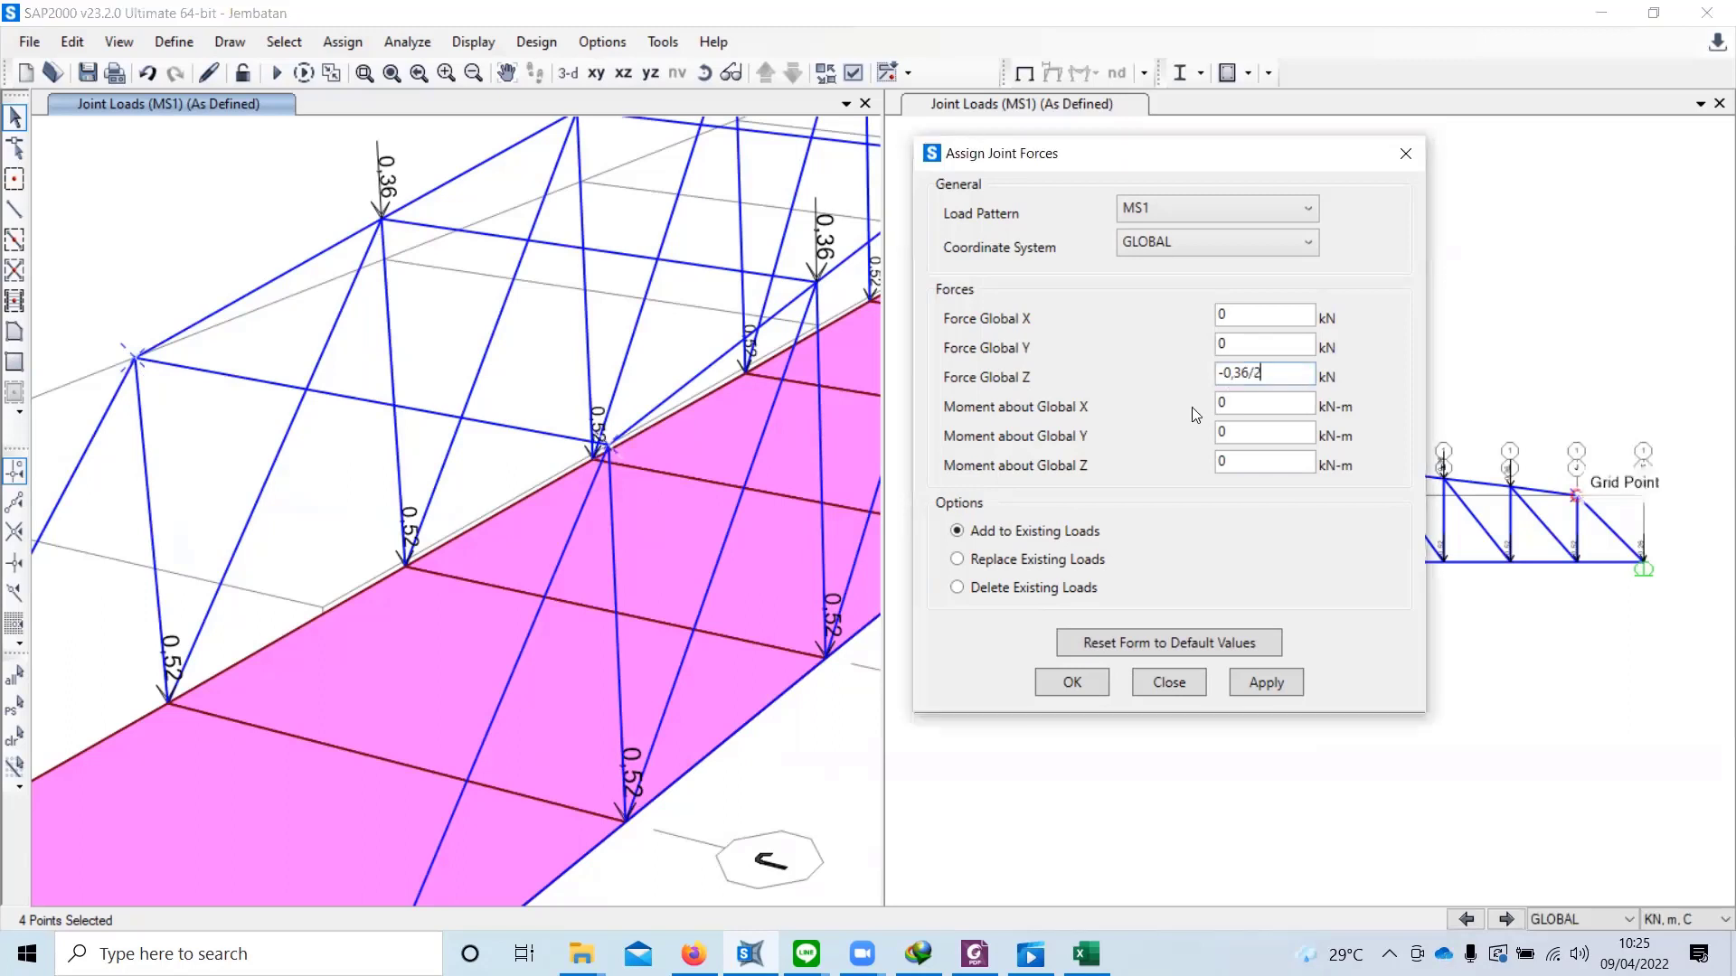
{"action": "left_click", "coordinate": [1271, 343]}
{"action": "left_click", "coordinate": [1073, 683]}
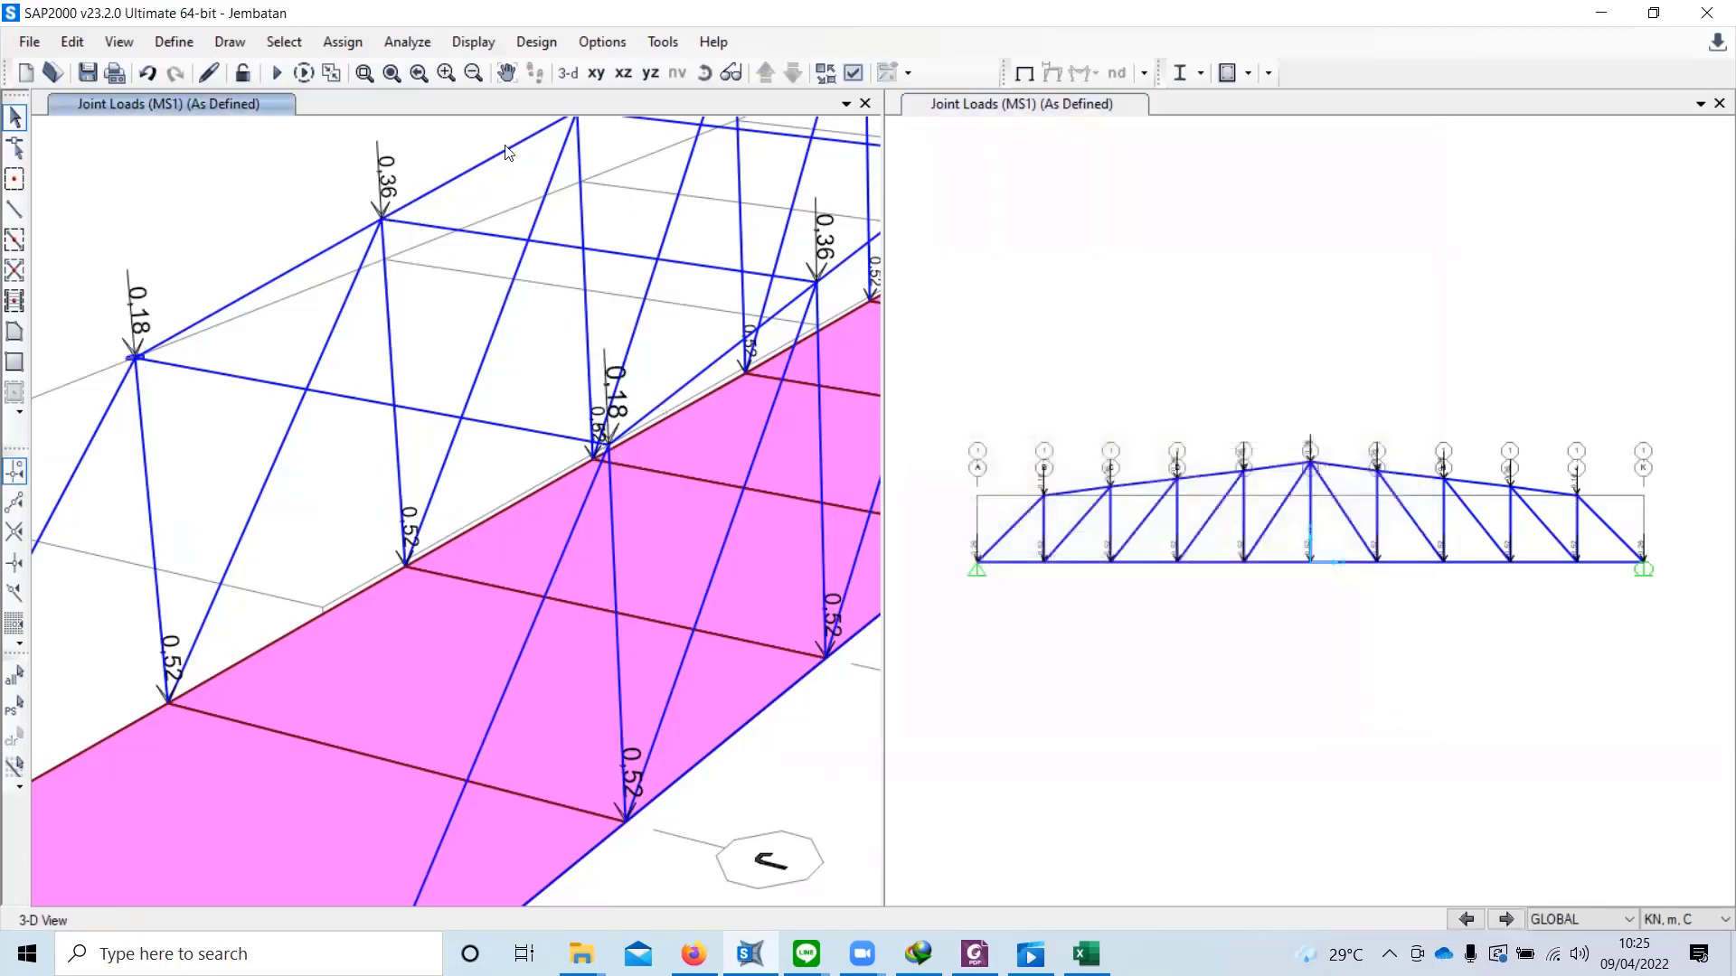
Step: Examine the MS1 joint loads on the upper and deck joints over the whole bridge in the 3-D view
{"action": "left_click", "coordinate": [477, 78]}
{"action": "left_click", "coordinate": [477, 78]}
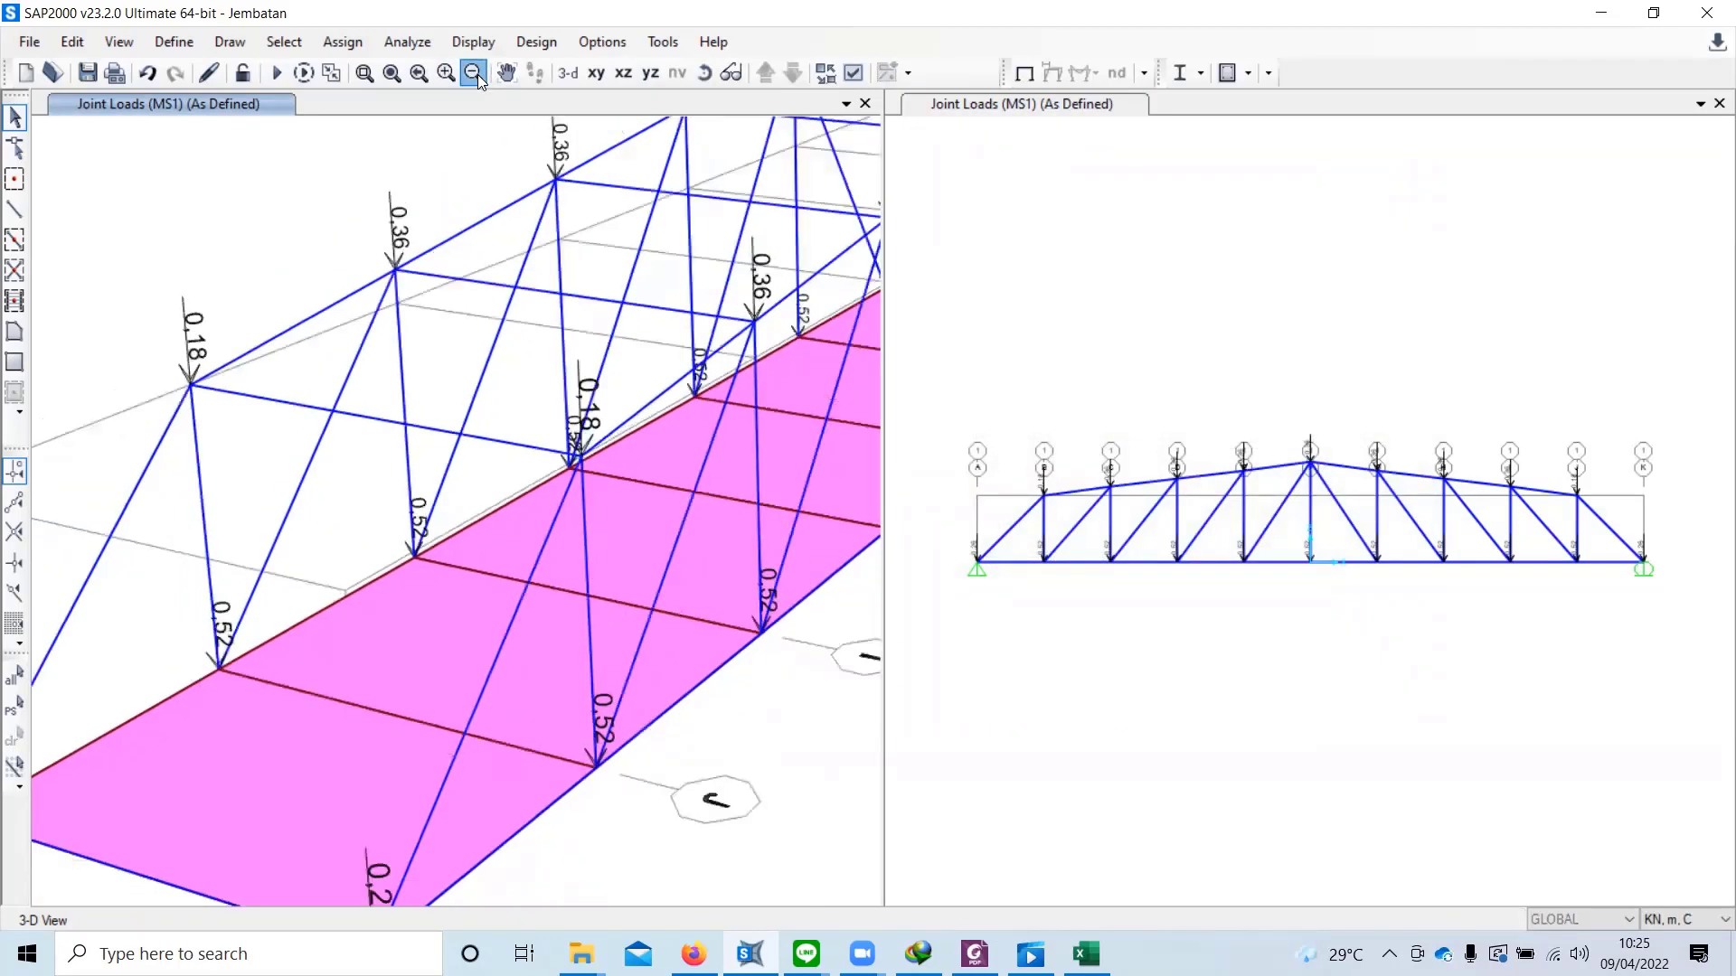
{"action": "left_click", "coordinate": [477, 78]}
{"action": "left_click", "coordinate": [477, 78]}
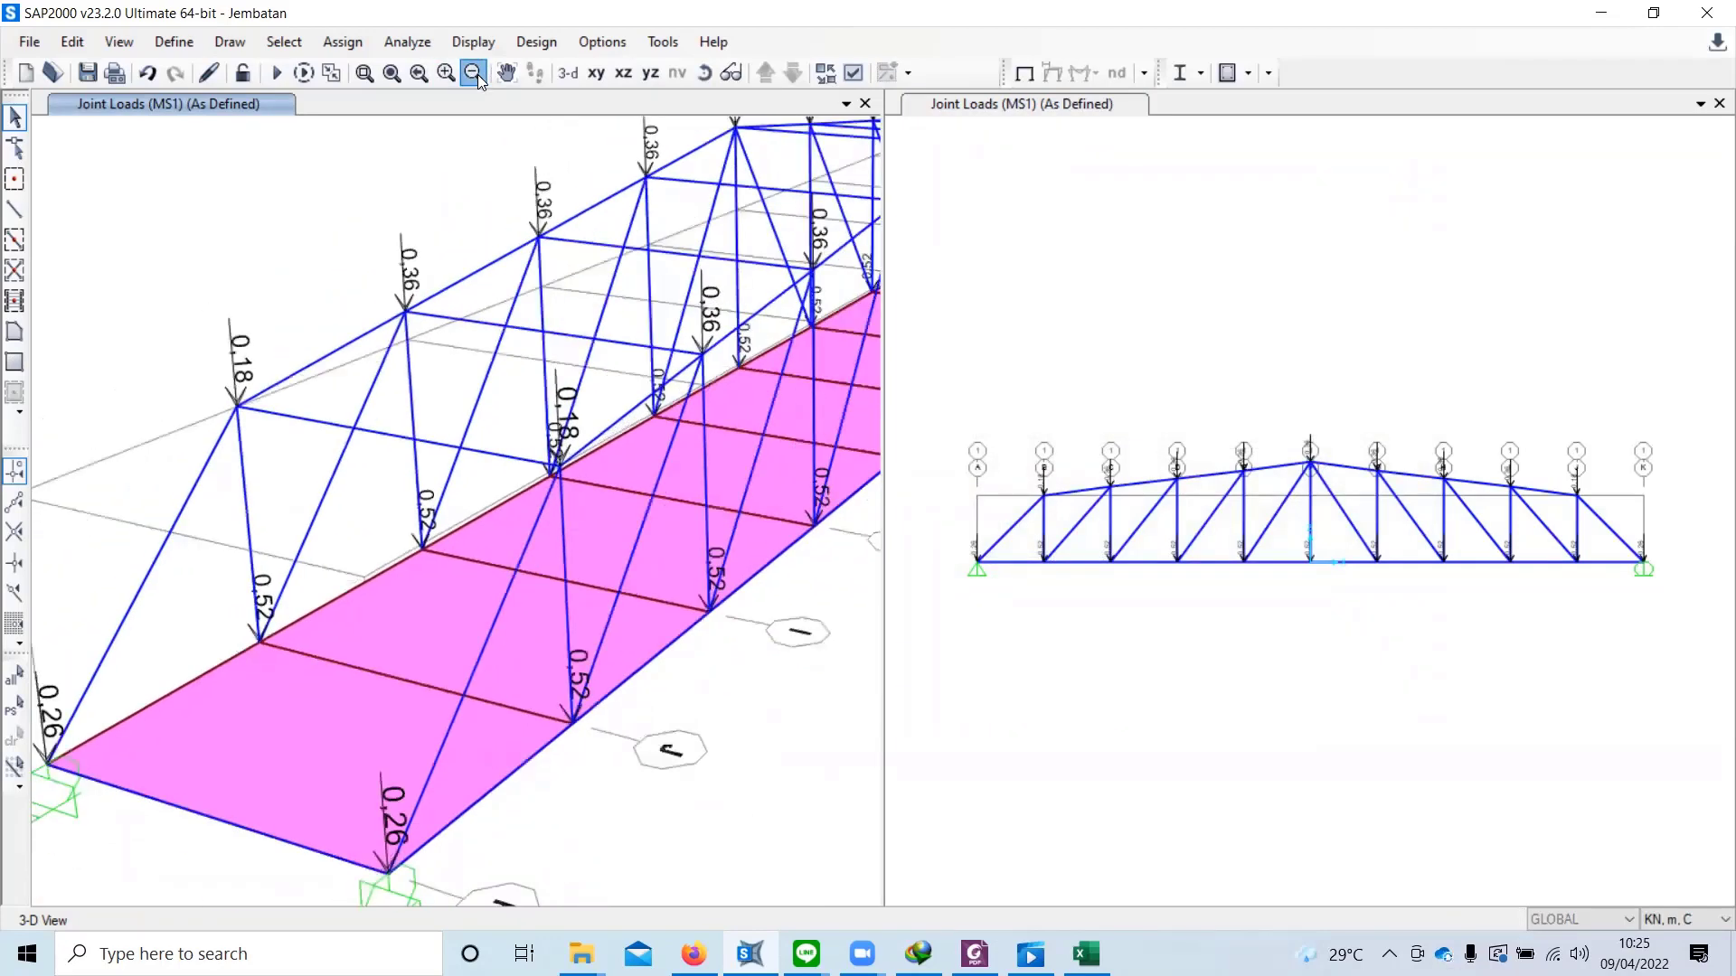
{"action": "left_click", "coordinate": [477, 78]}
{"action": "left_click", "coordinate": [477, 78]}
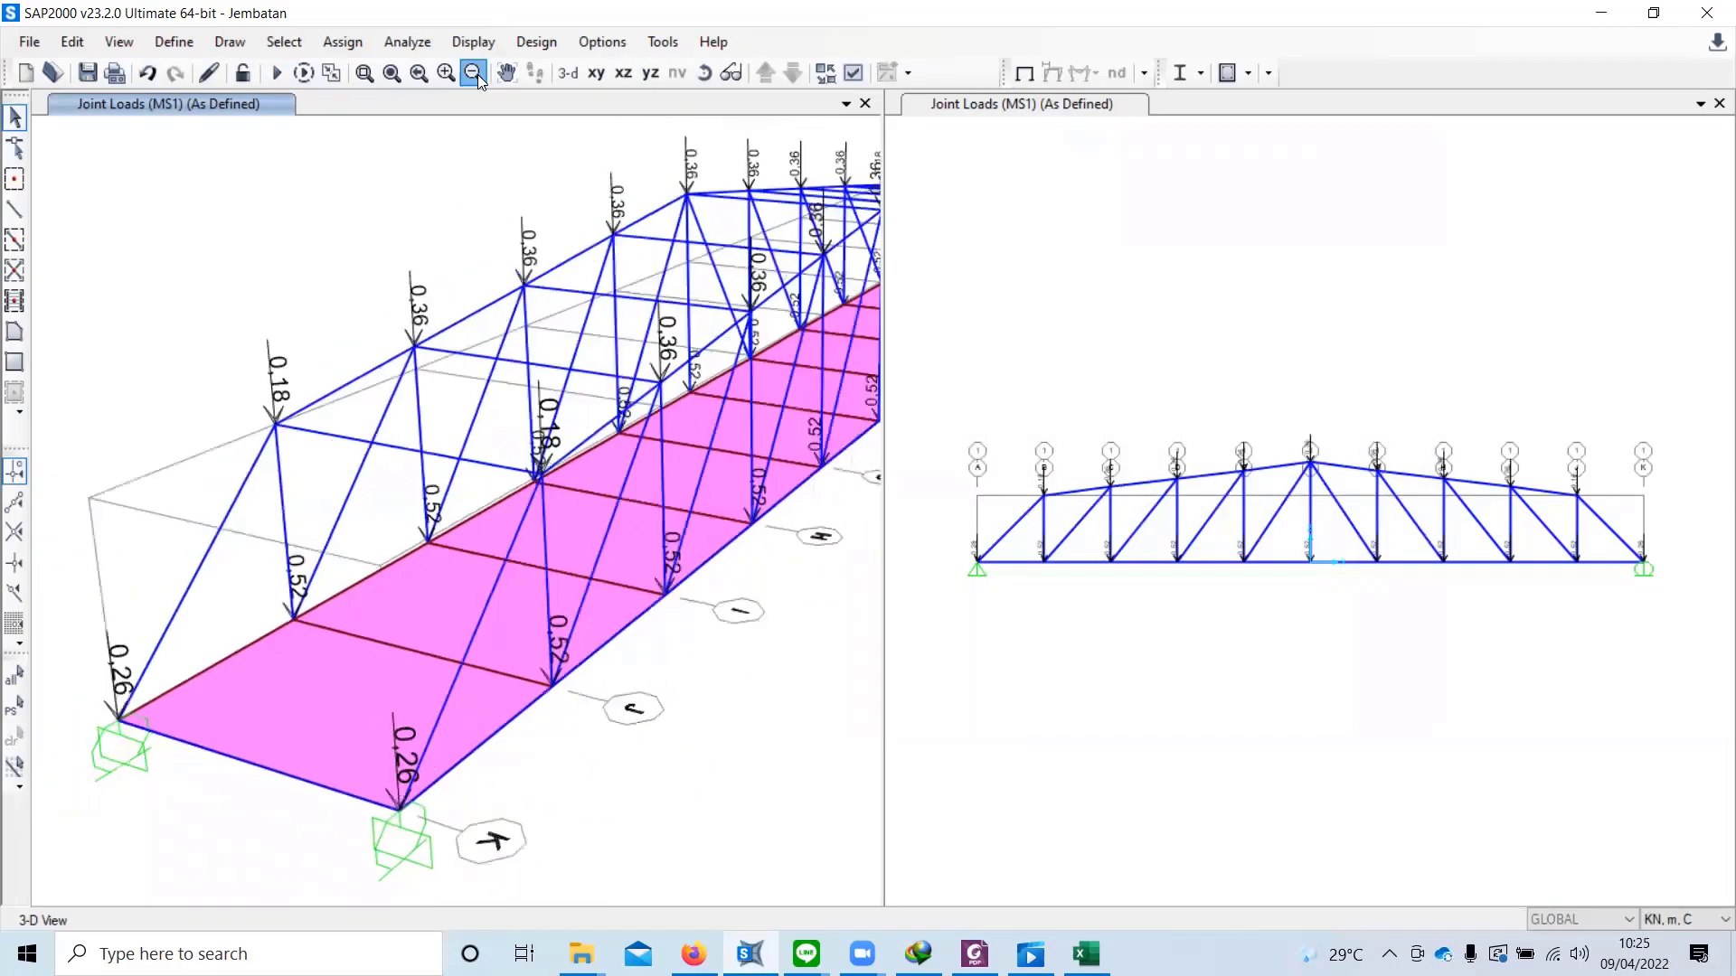
{"action": "left_click", "coordinate": [478, 77]}
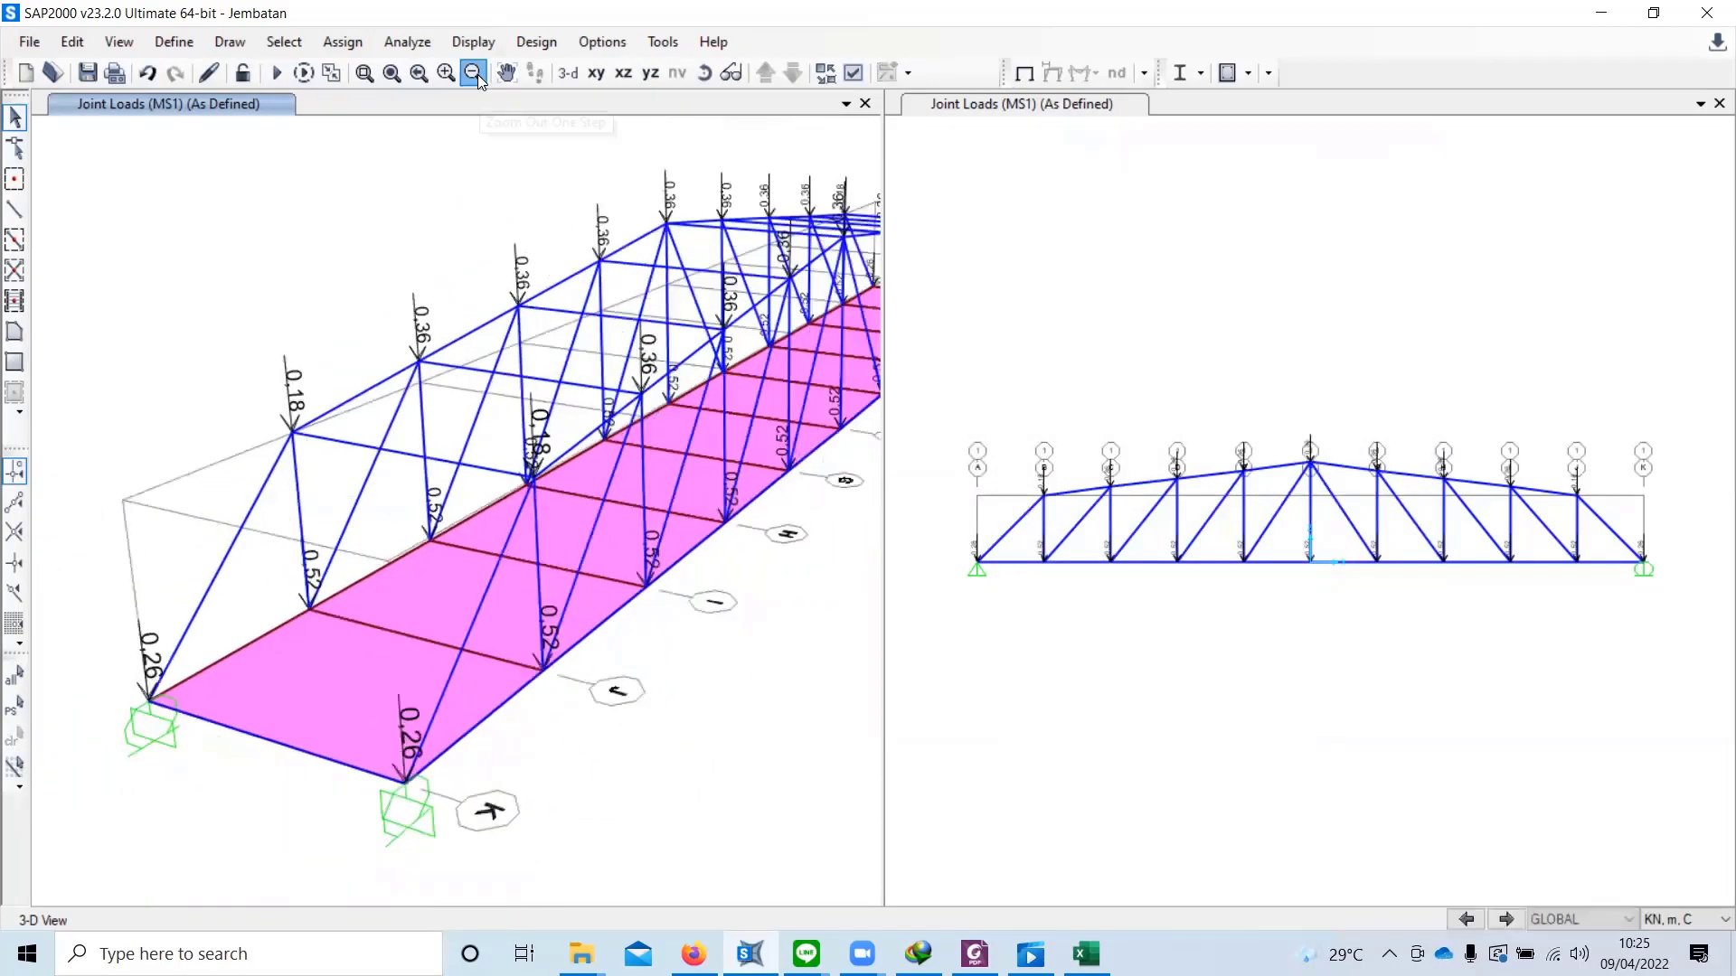
{"action": "left_click", "coordinate": [477, 78]}
{"action": "middle_click_drag", "start_coordinate": [546, 161], "coordinate": [395, 209]}
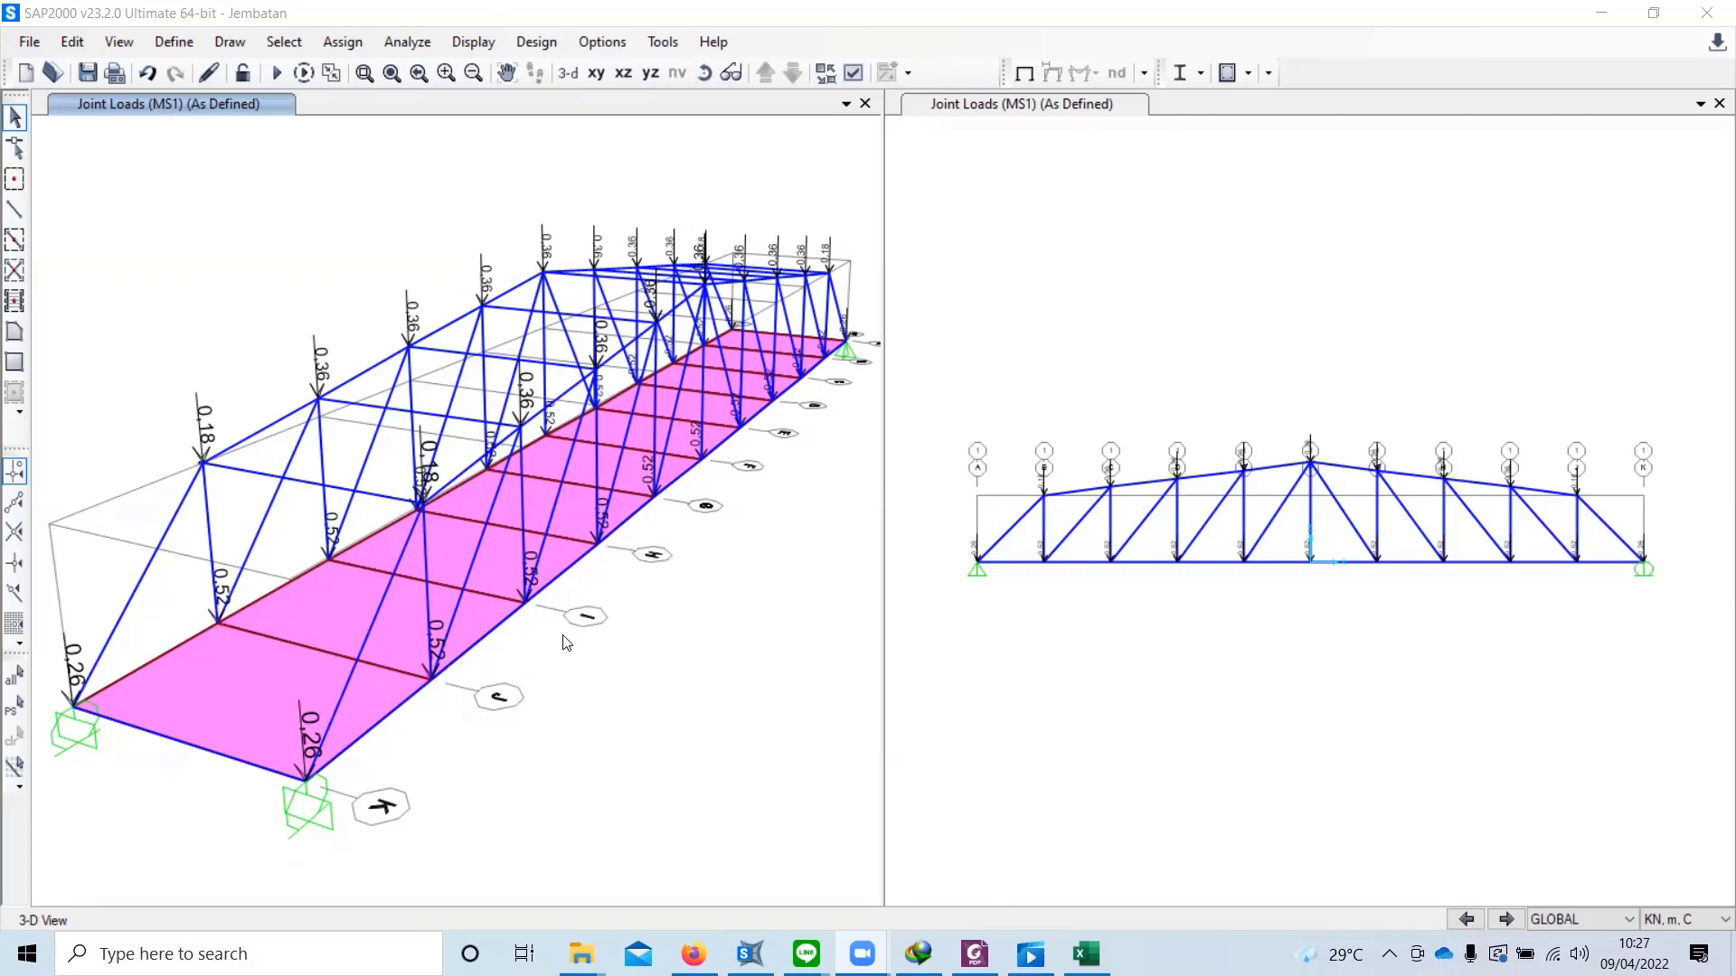
Step: Select all deck areas that have the Pelat area section
{"action": "left_click", "coordinate": [295, 43]}
{"action": "left_click", "coordinate": [295, 45]}
{"action": "left_click", "coordinate": [295, 45]}
{"action": "mouse_move", "coordinate": [325, 71]}
{"action": "mouse_move", "coordinate": [602, 265]}
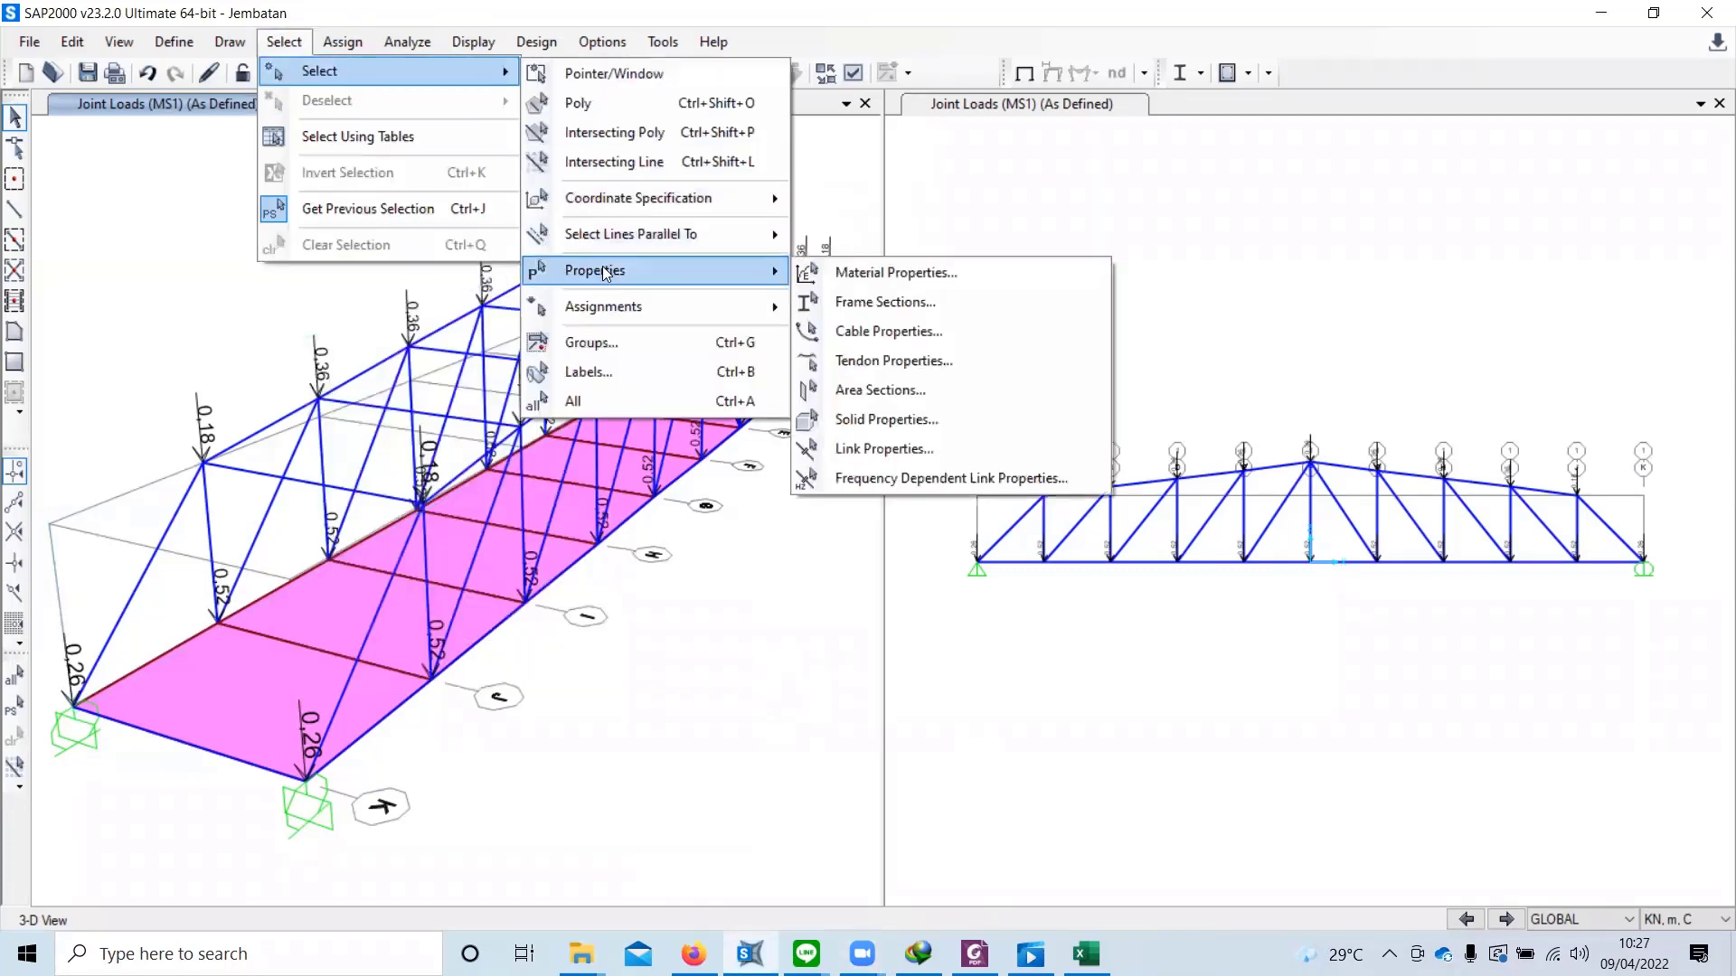
{"action": "left_click", "coordinate": [868, 391]}
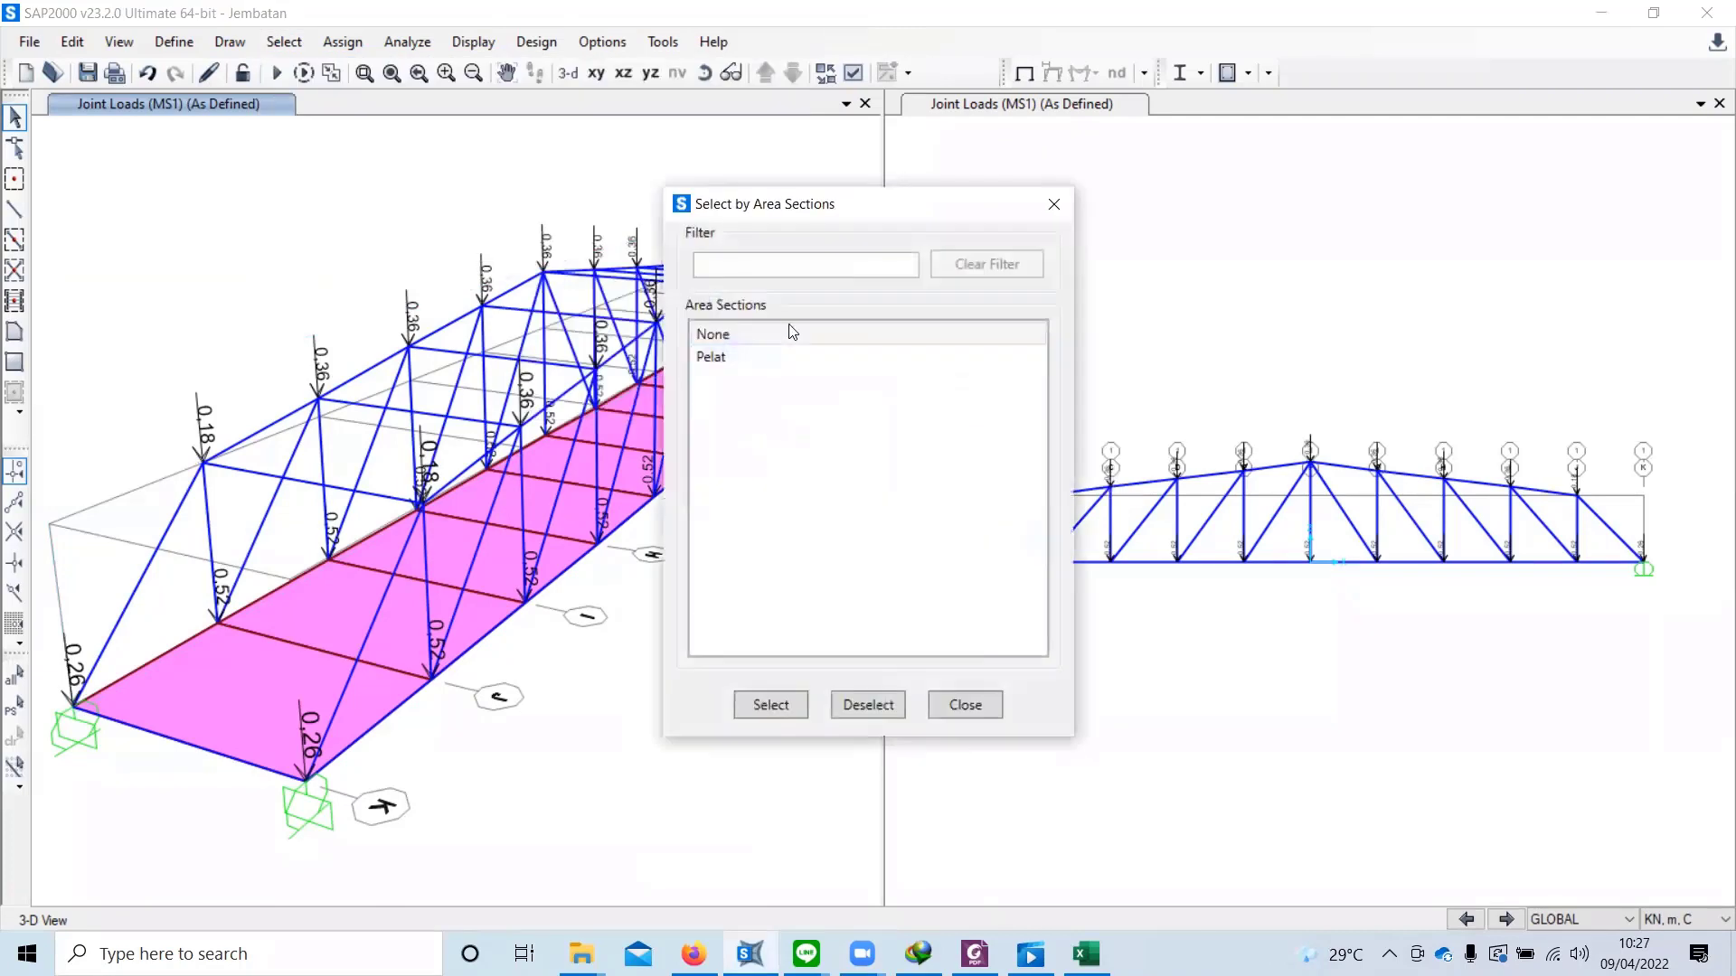
{"action": "left_click", "coordinate": [751, 358]}
{"action": "left_click", "coordinate": [770, 704]}
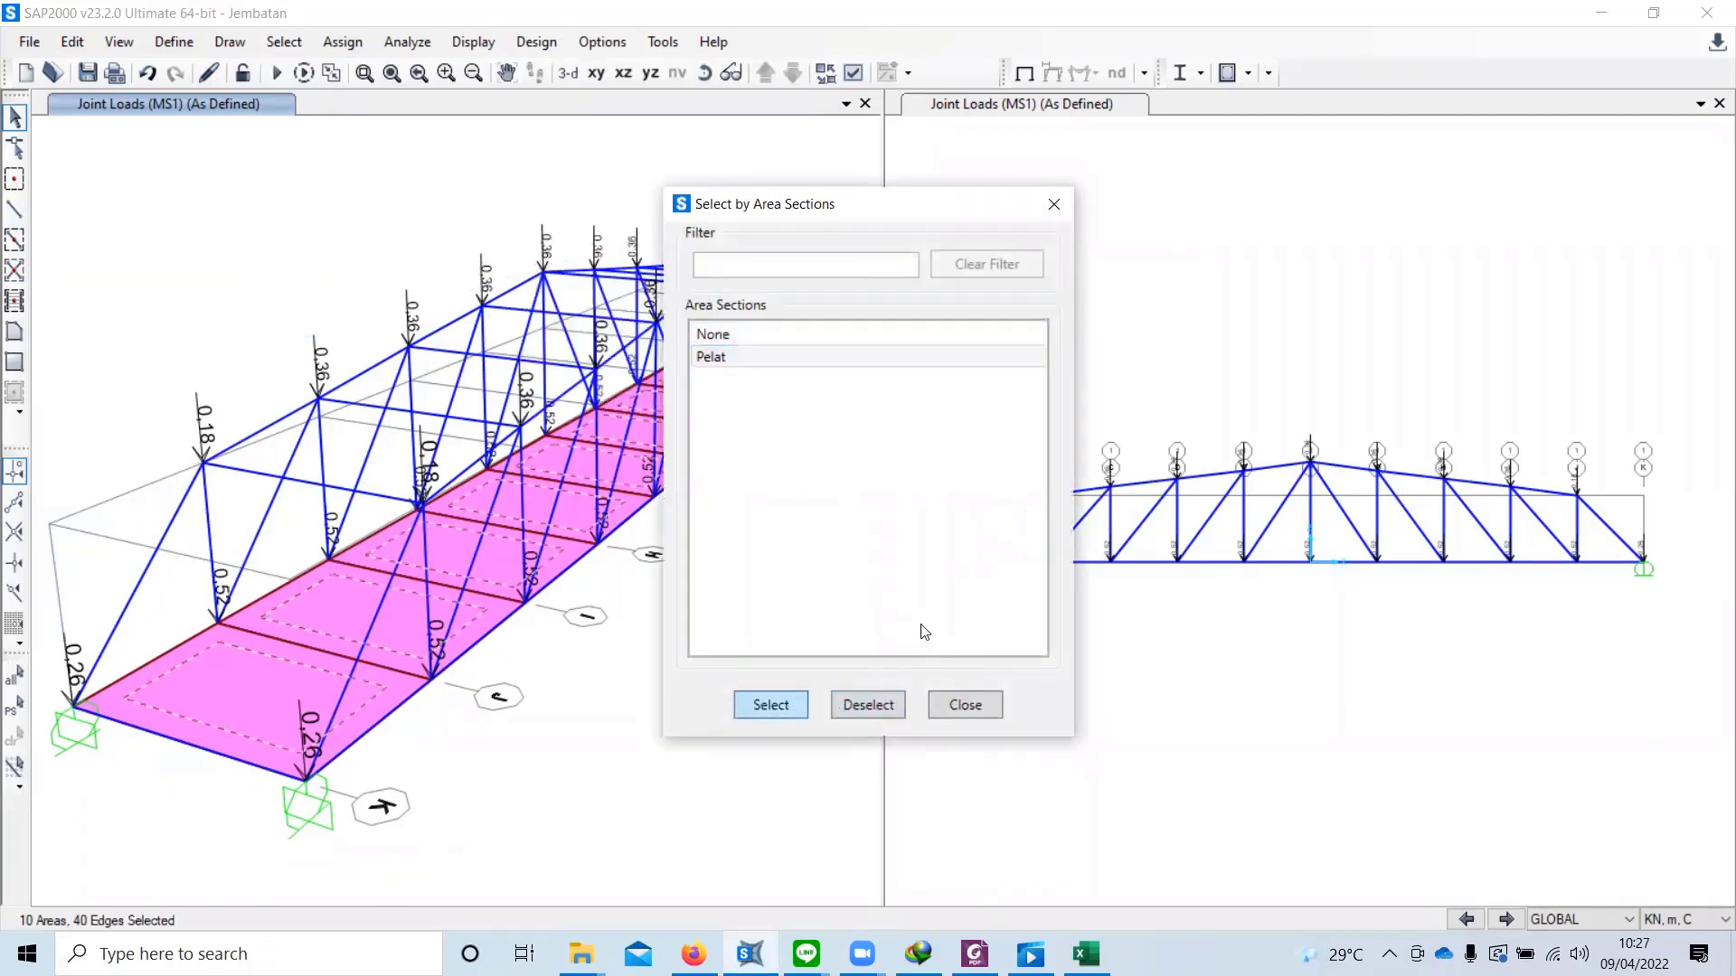
{"action": "left_click", "coordinate": [958, 698]}
Step: Assign a two-way gravity area uniform load to frames of 7,7875 kN/m² under TD to the selected deck areas, replacing existing loads
{"action": "left_click", "coordinate": [343, 41]}
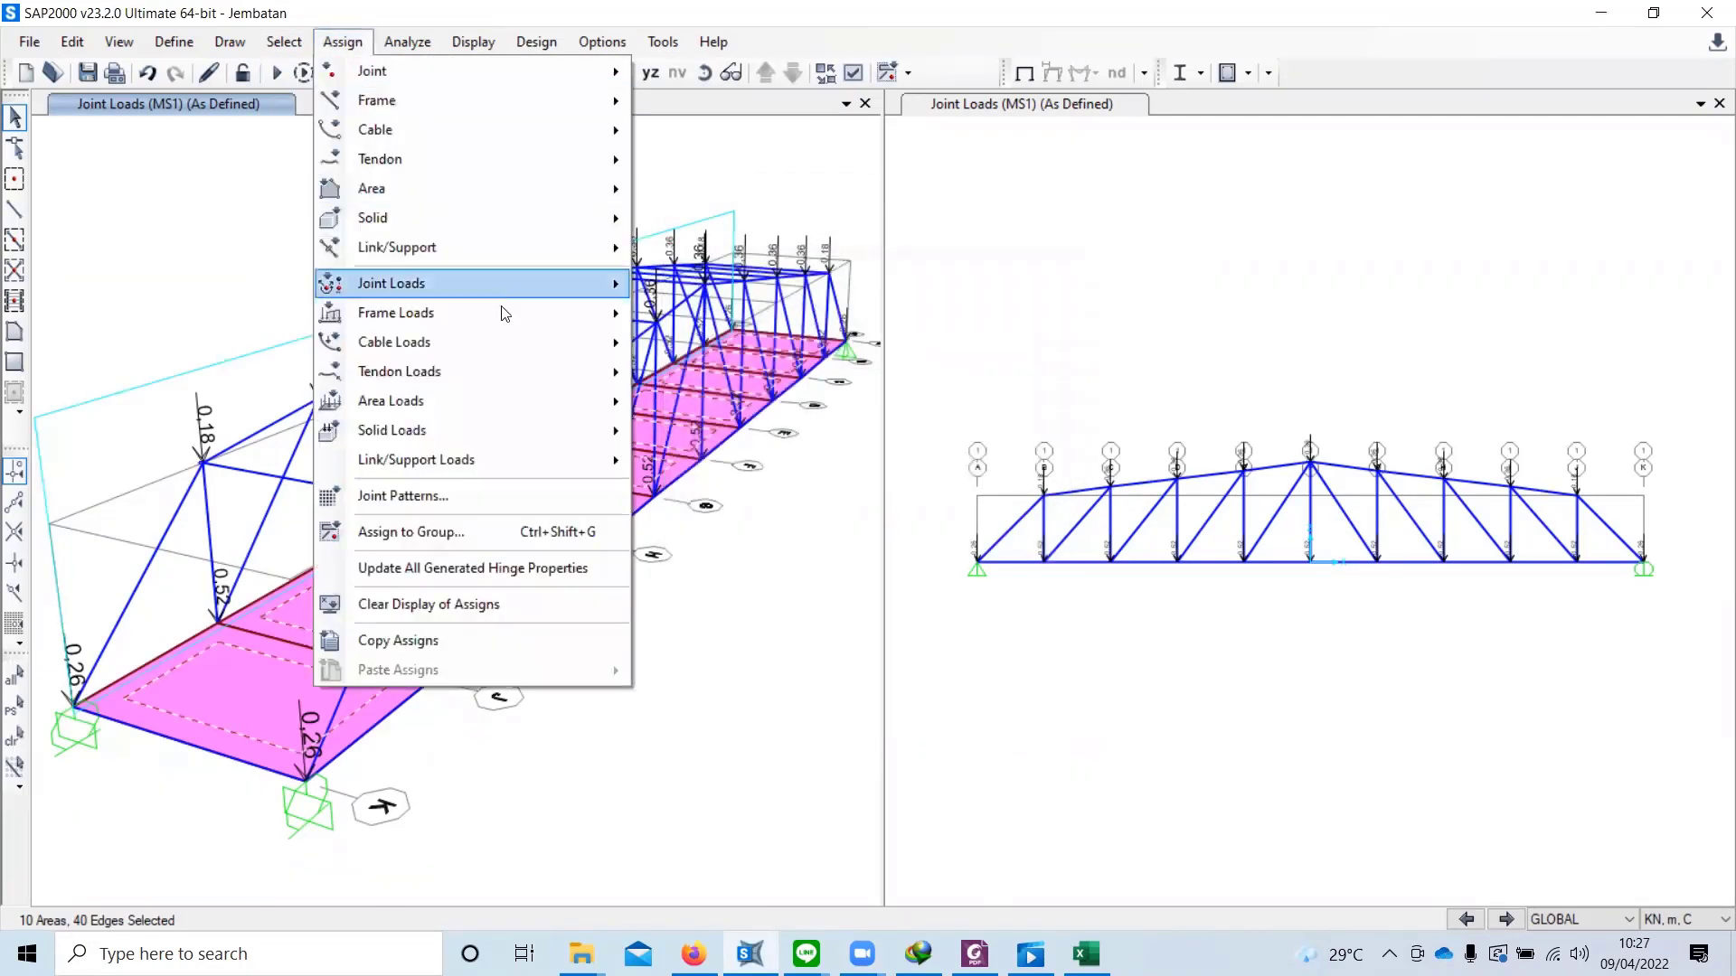
{"action": "mouse_move", "coordinate": [513, 401]}
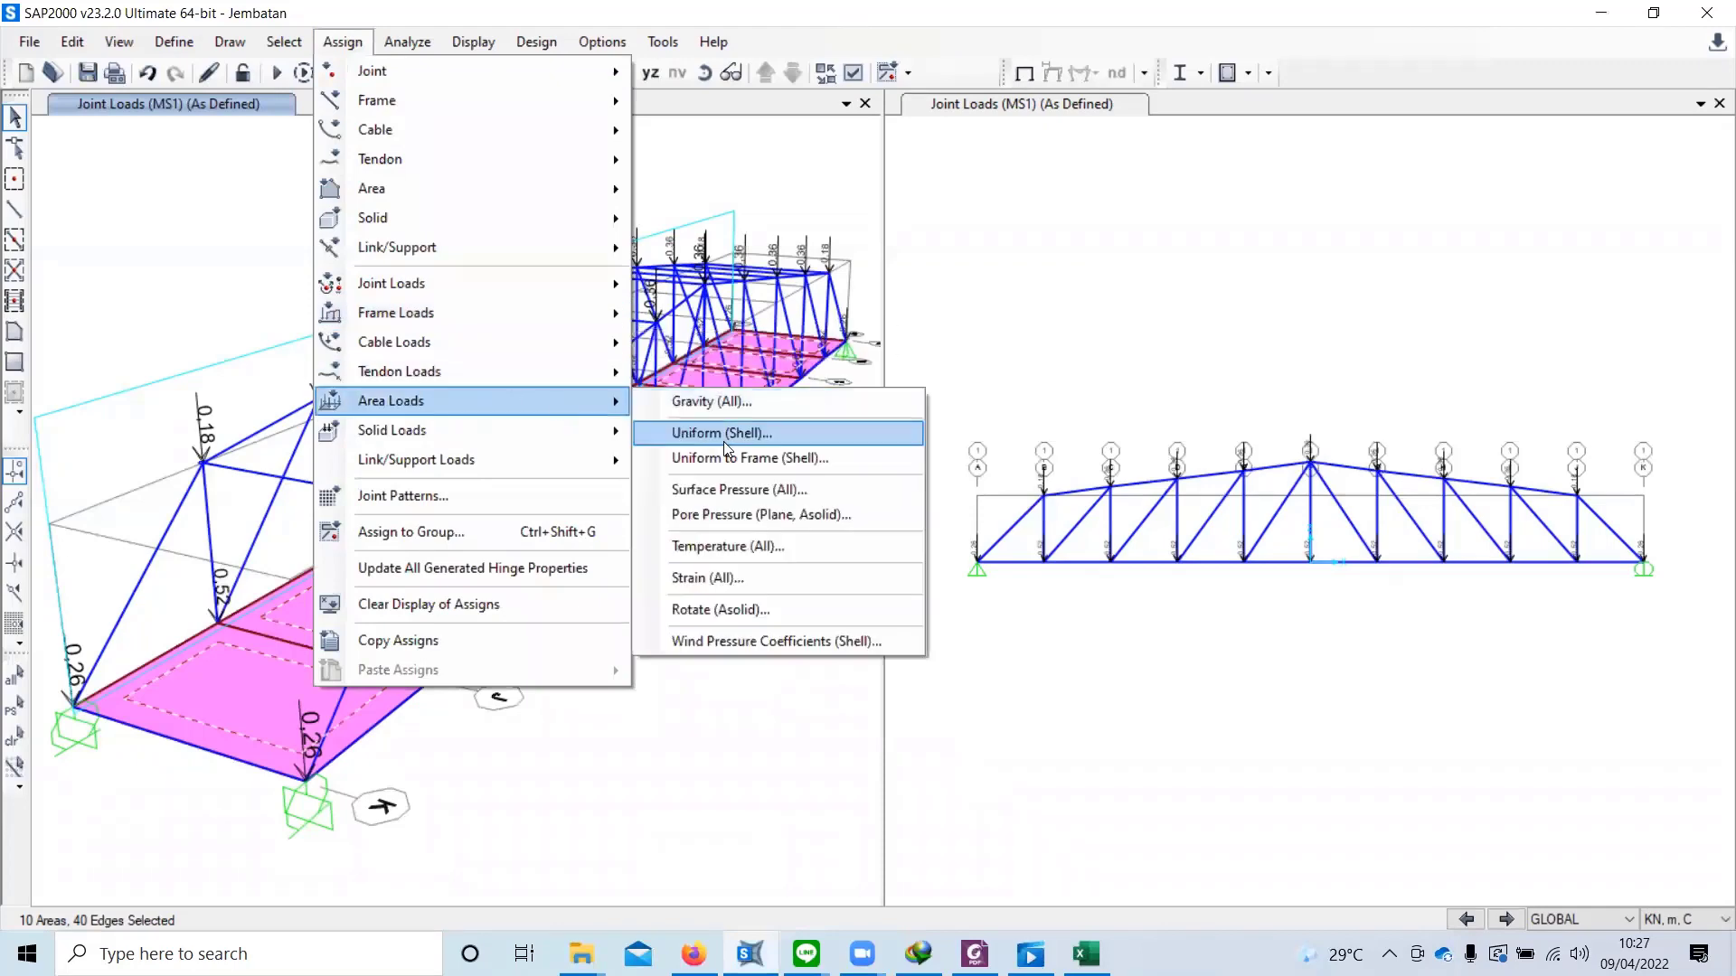
{"action": "left_click", "coordinate": [727, 451]}
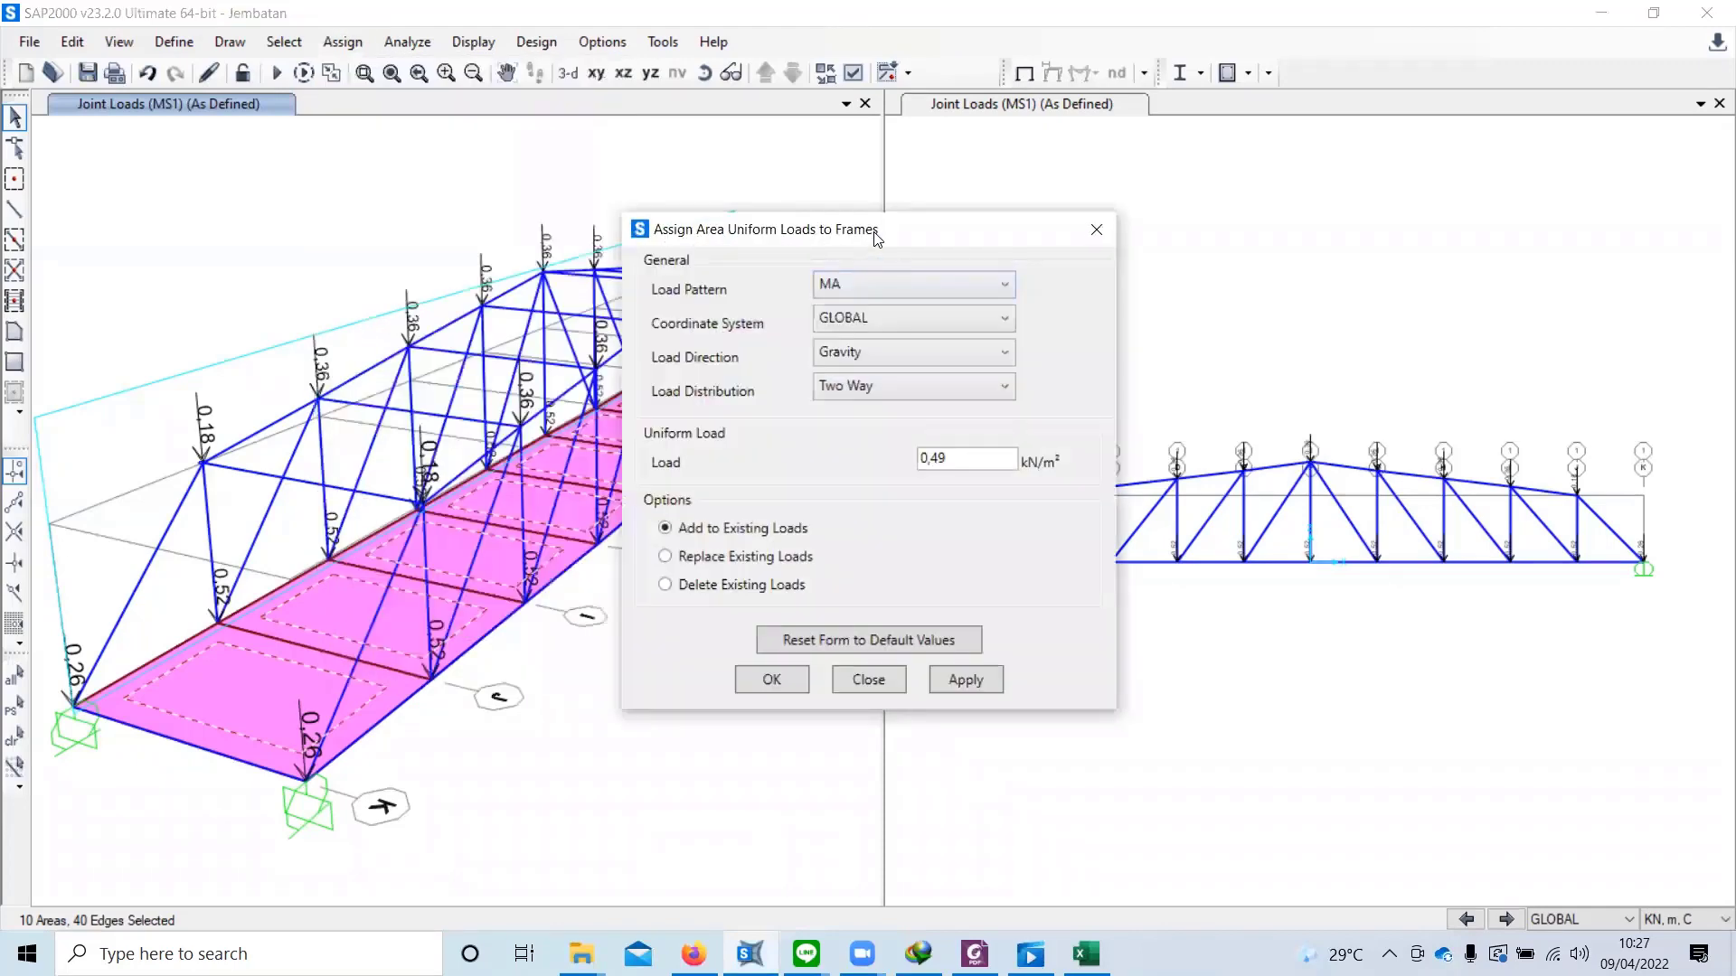
{"action": "left_click_drag", "start_coordinate": [701, 228], "coordinate": [1022, 172]}
{"action": "left_click", "coordinate": [1259, 246]}
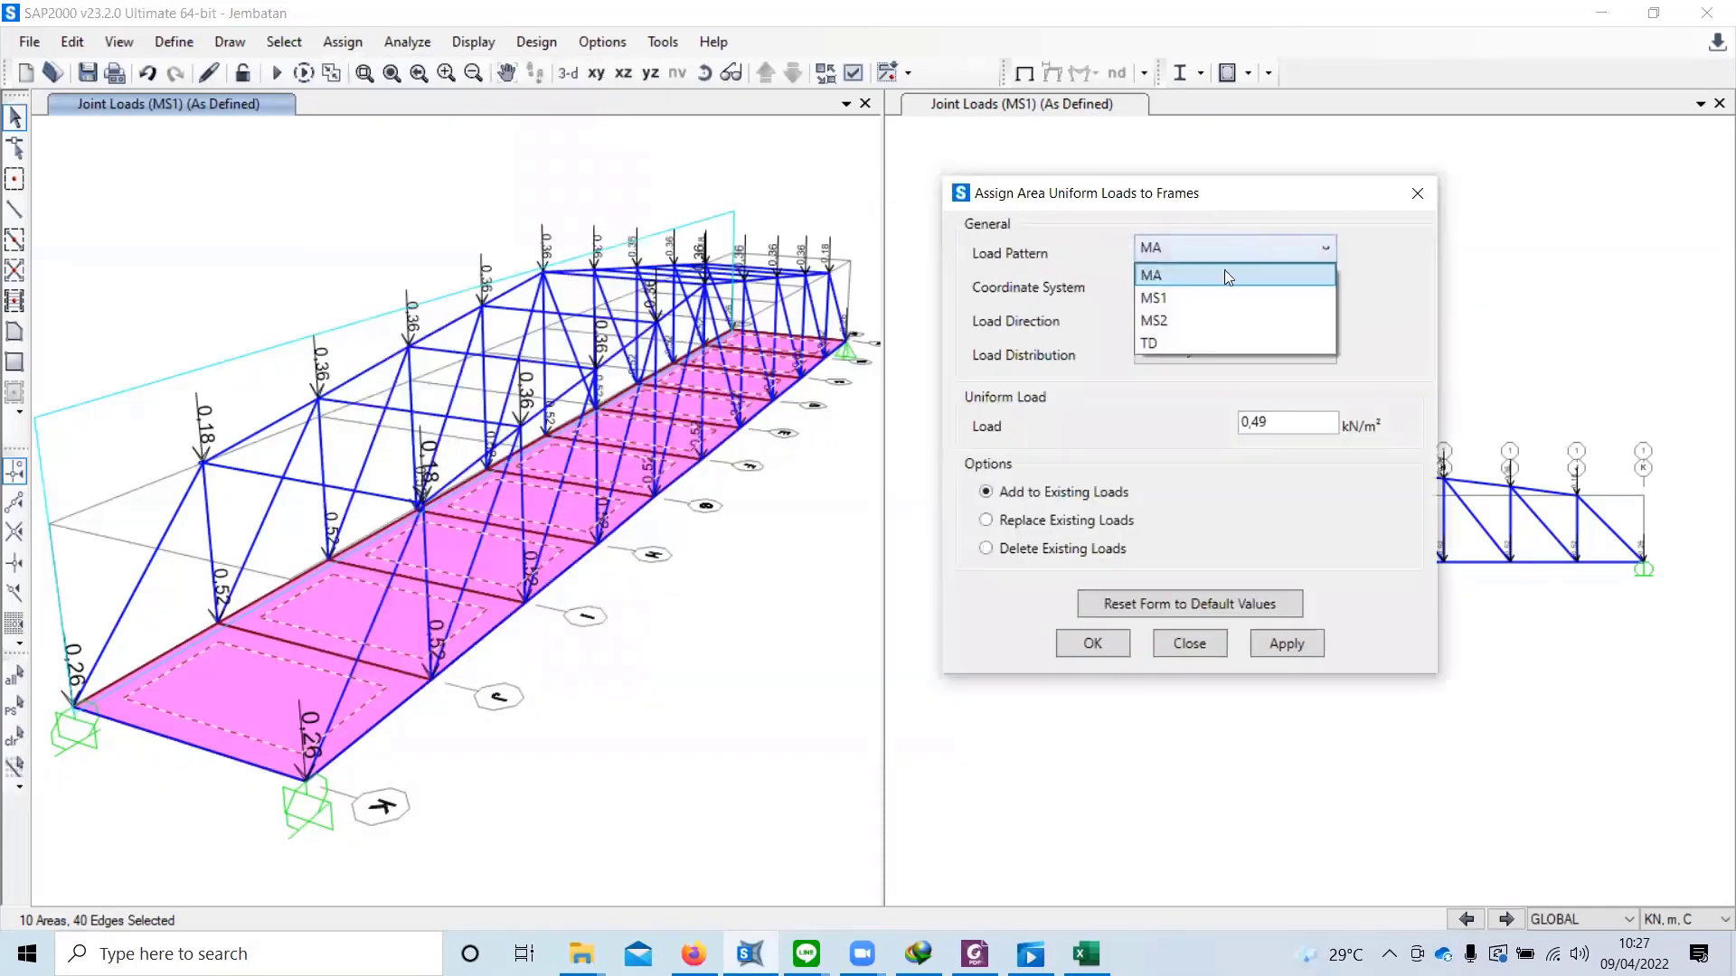
{"action": "left_click", "coordinate": [1202, 333]}
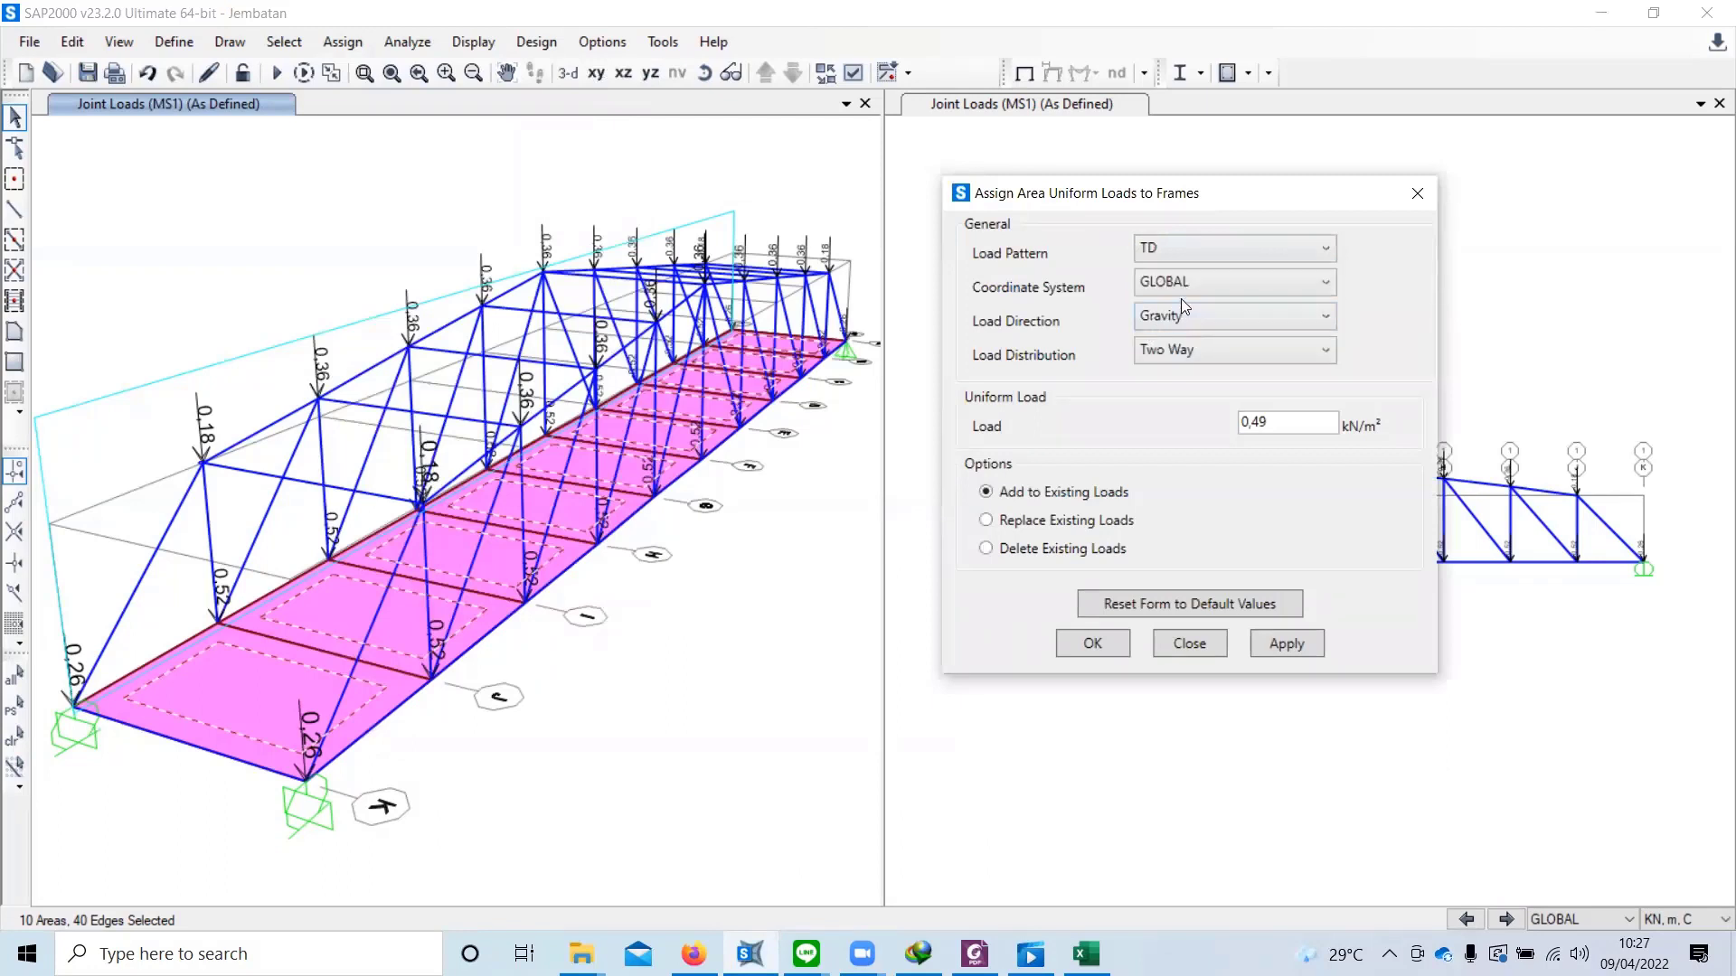
{"action": "double_click", "coordinate": [1269, 423]}
{"action": "left_click", "coordinate": [1110, 521]}
{"action": "type", "text": "7,7875"}
{"action": "left_click", "coordinate": [1121, 643]}
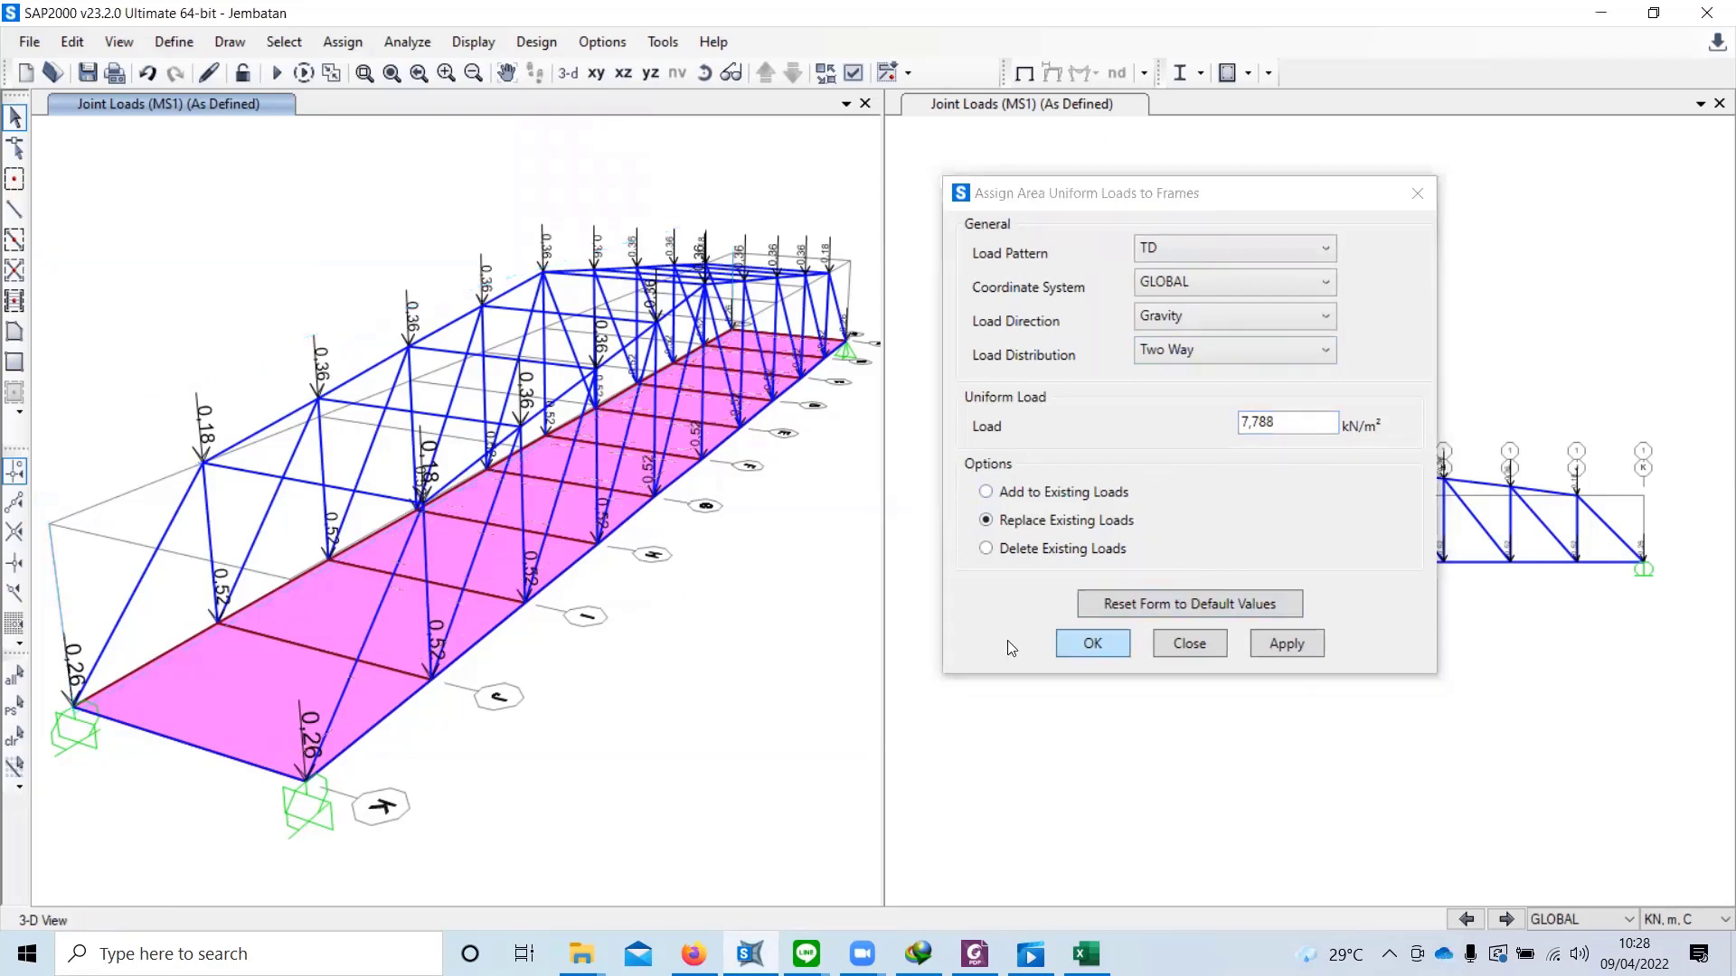
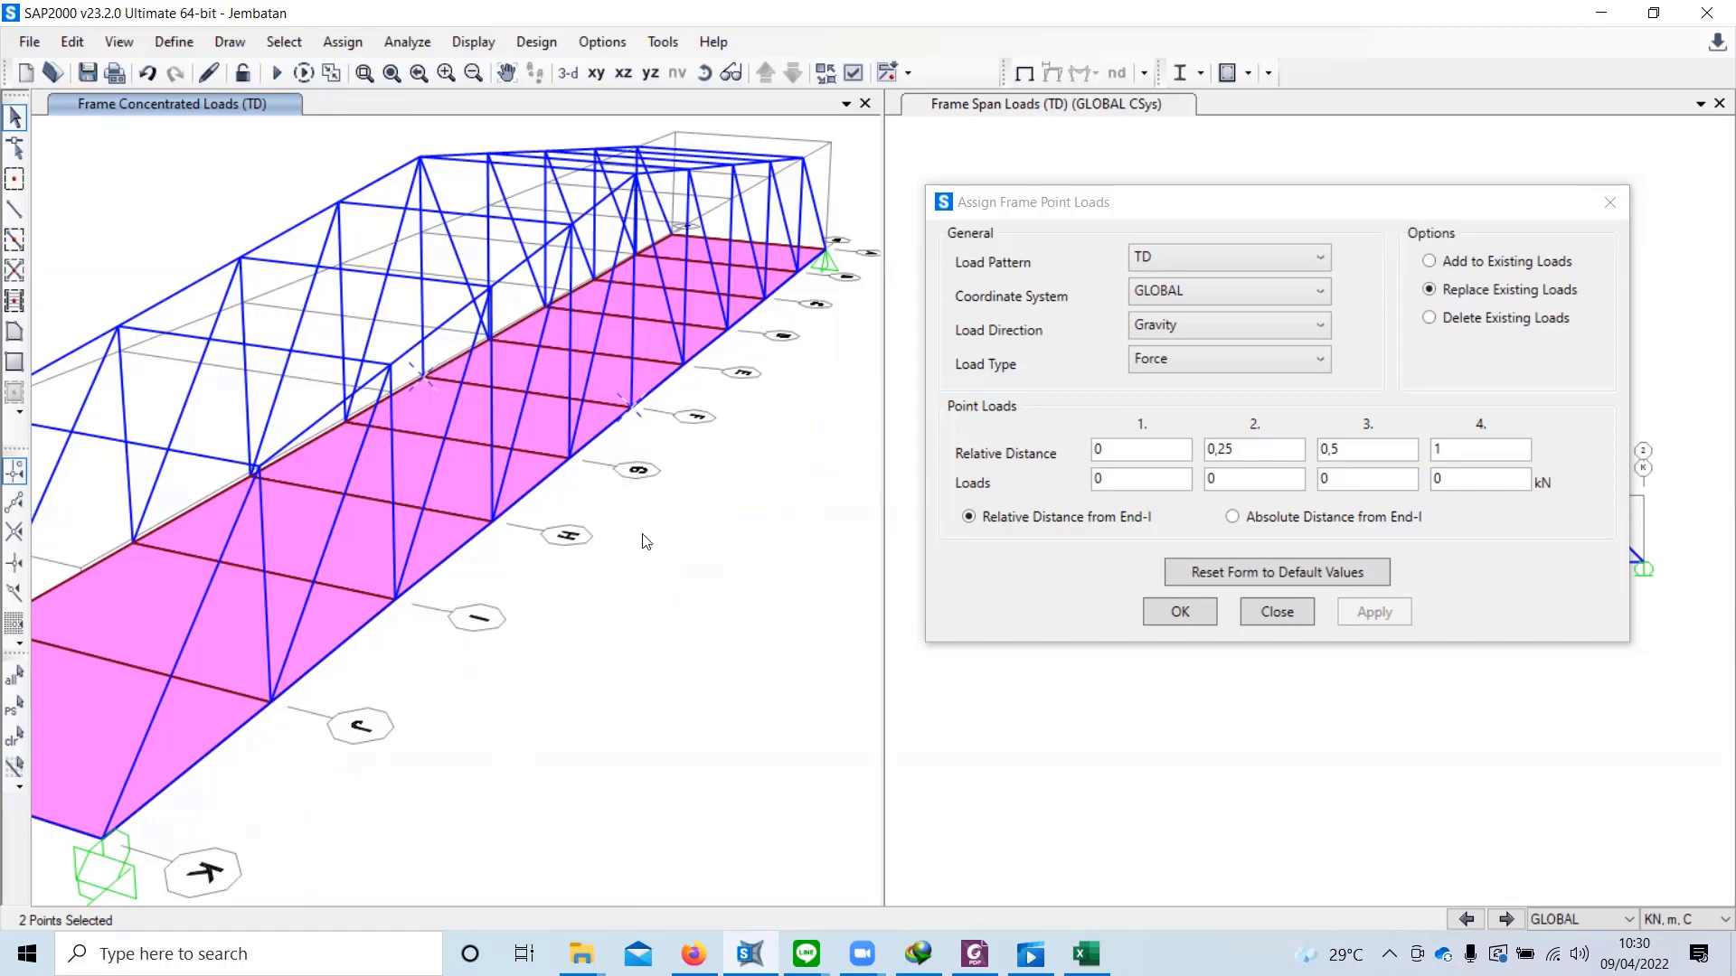
{"action": "left_click", "coordinate": [1618, 201]}
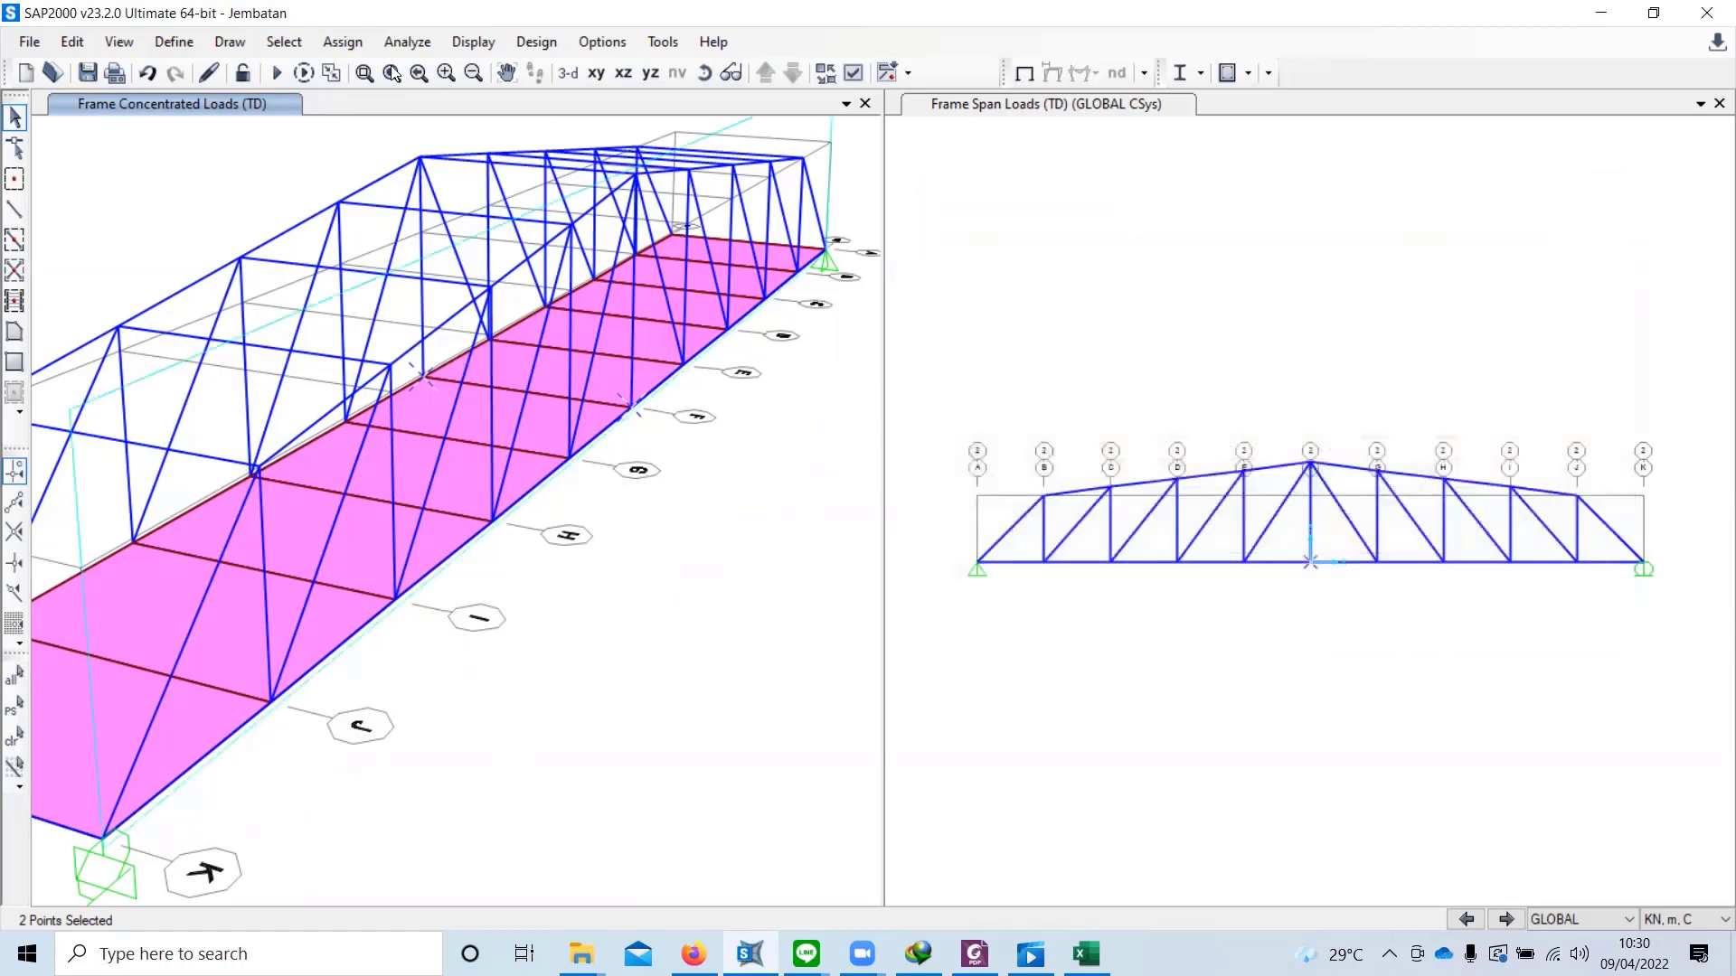
{"action": "left_click", "coordinate": [347, 42]}
{"action": "mouse_move", "coordinate": [546, 312]}
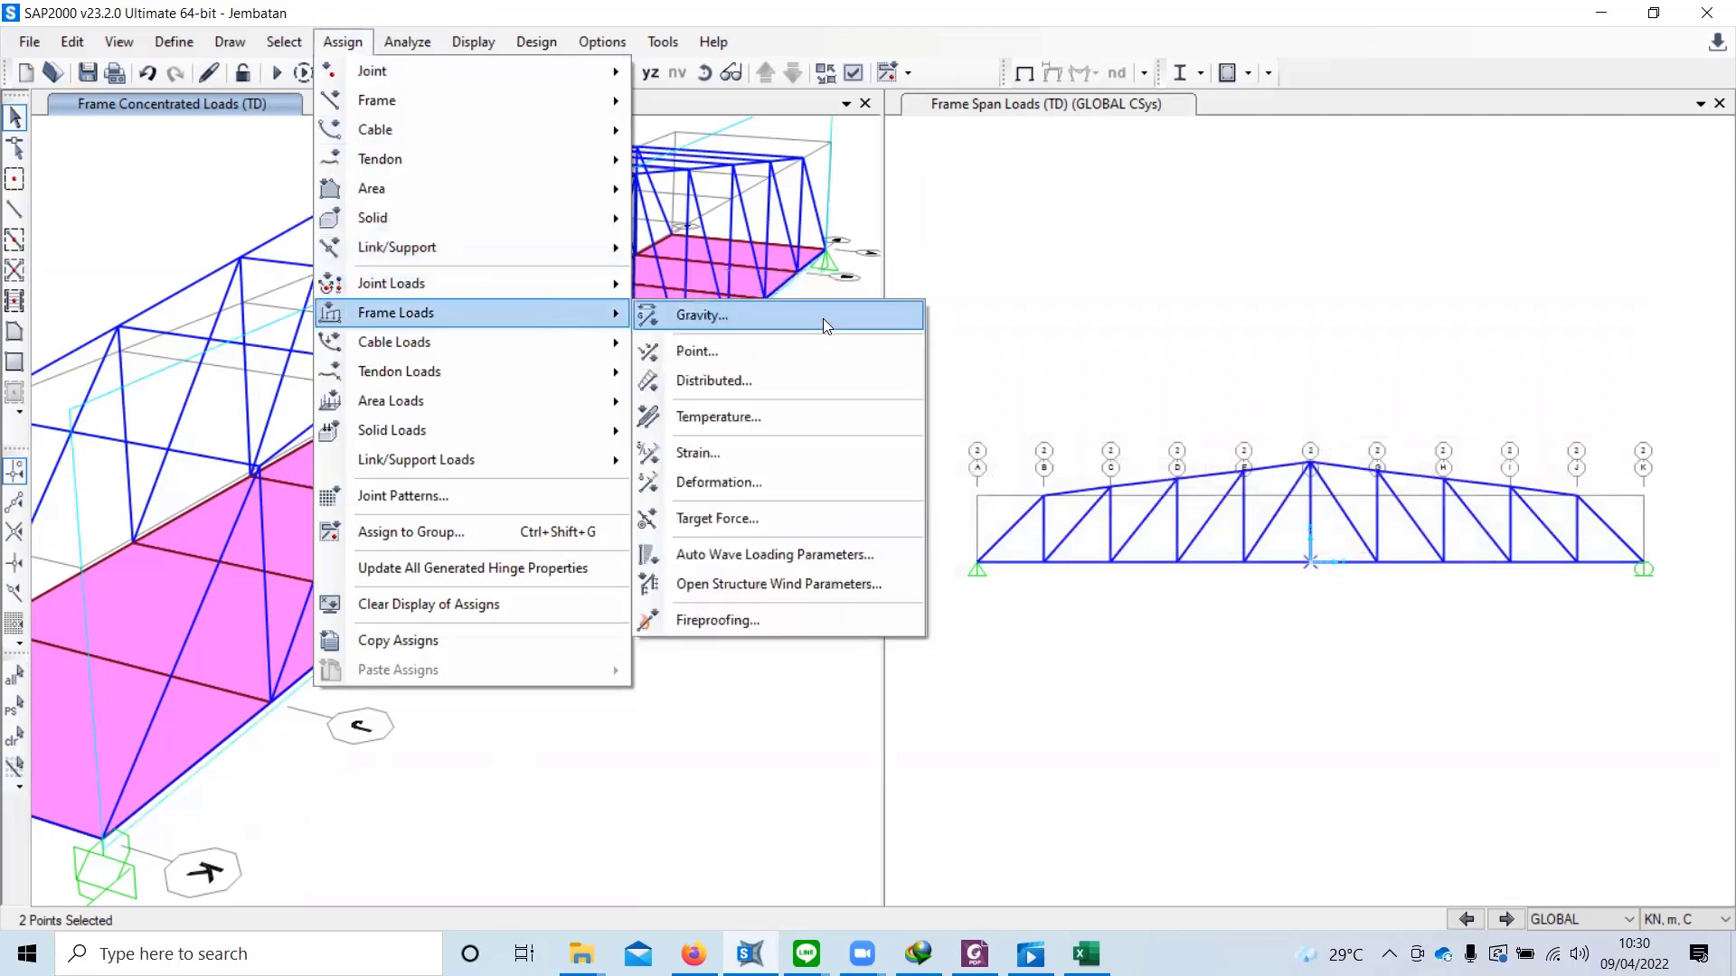
{"action": "left_click", "coordinate": [820, 349]}
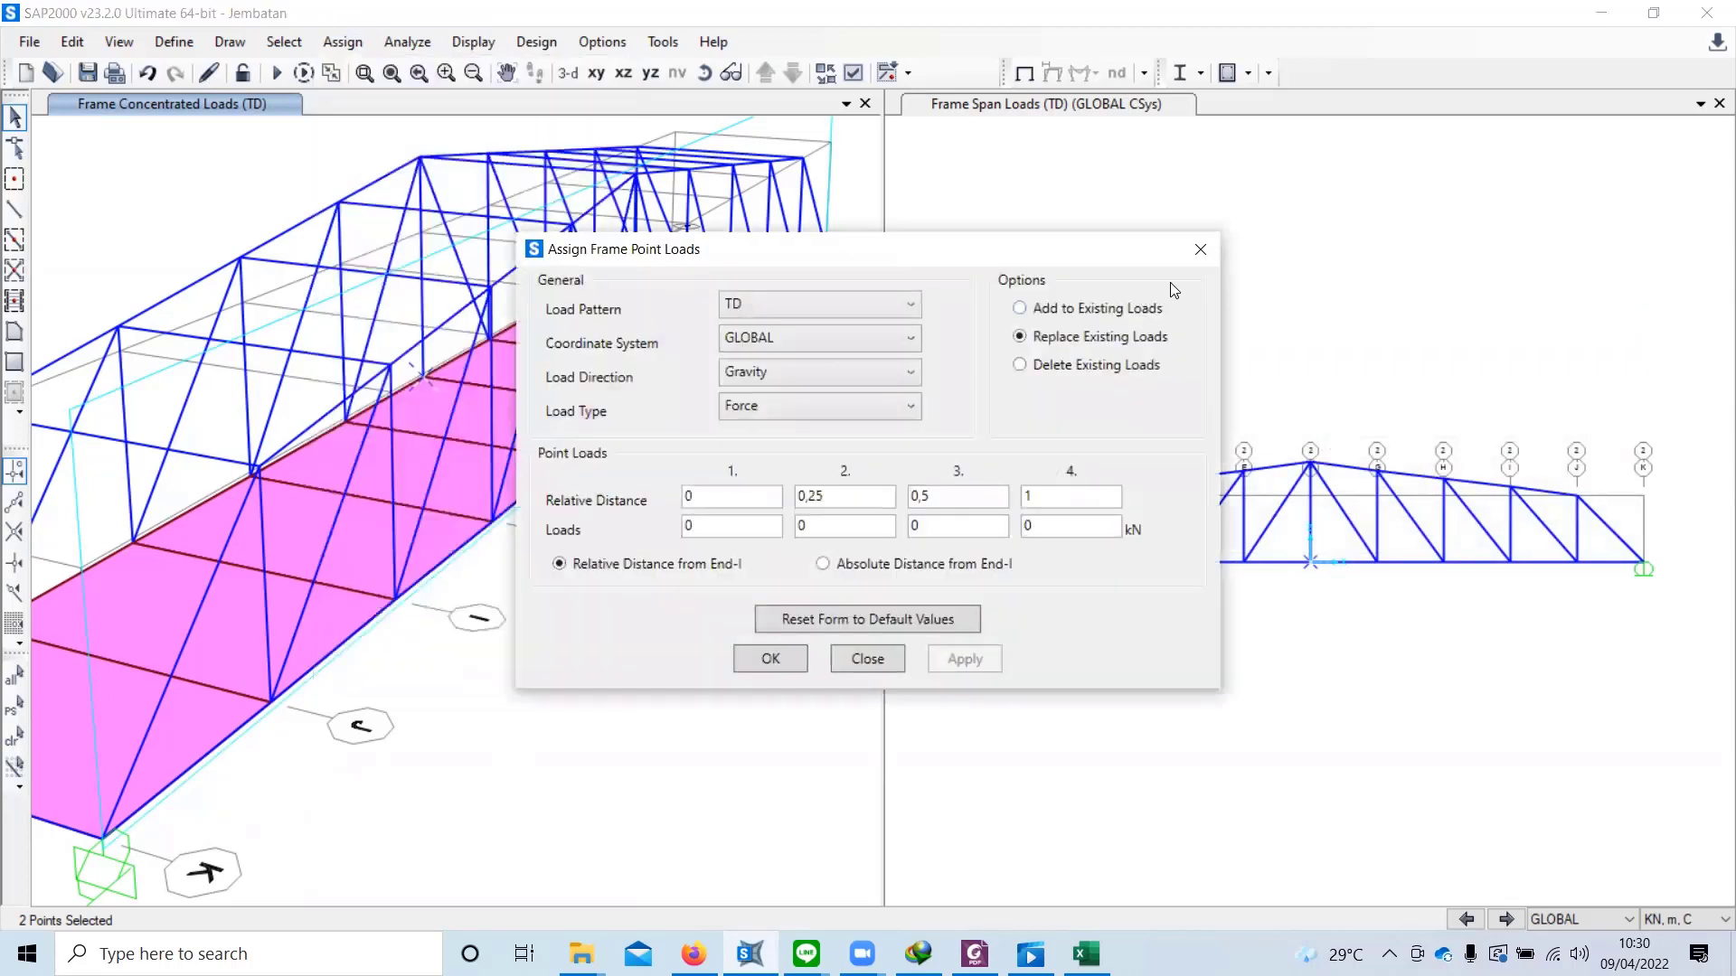
{"action": "left_click_drag", "start_coordinate": [1042, 252], "coordinate": [1103, 255]}
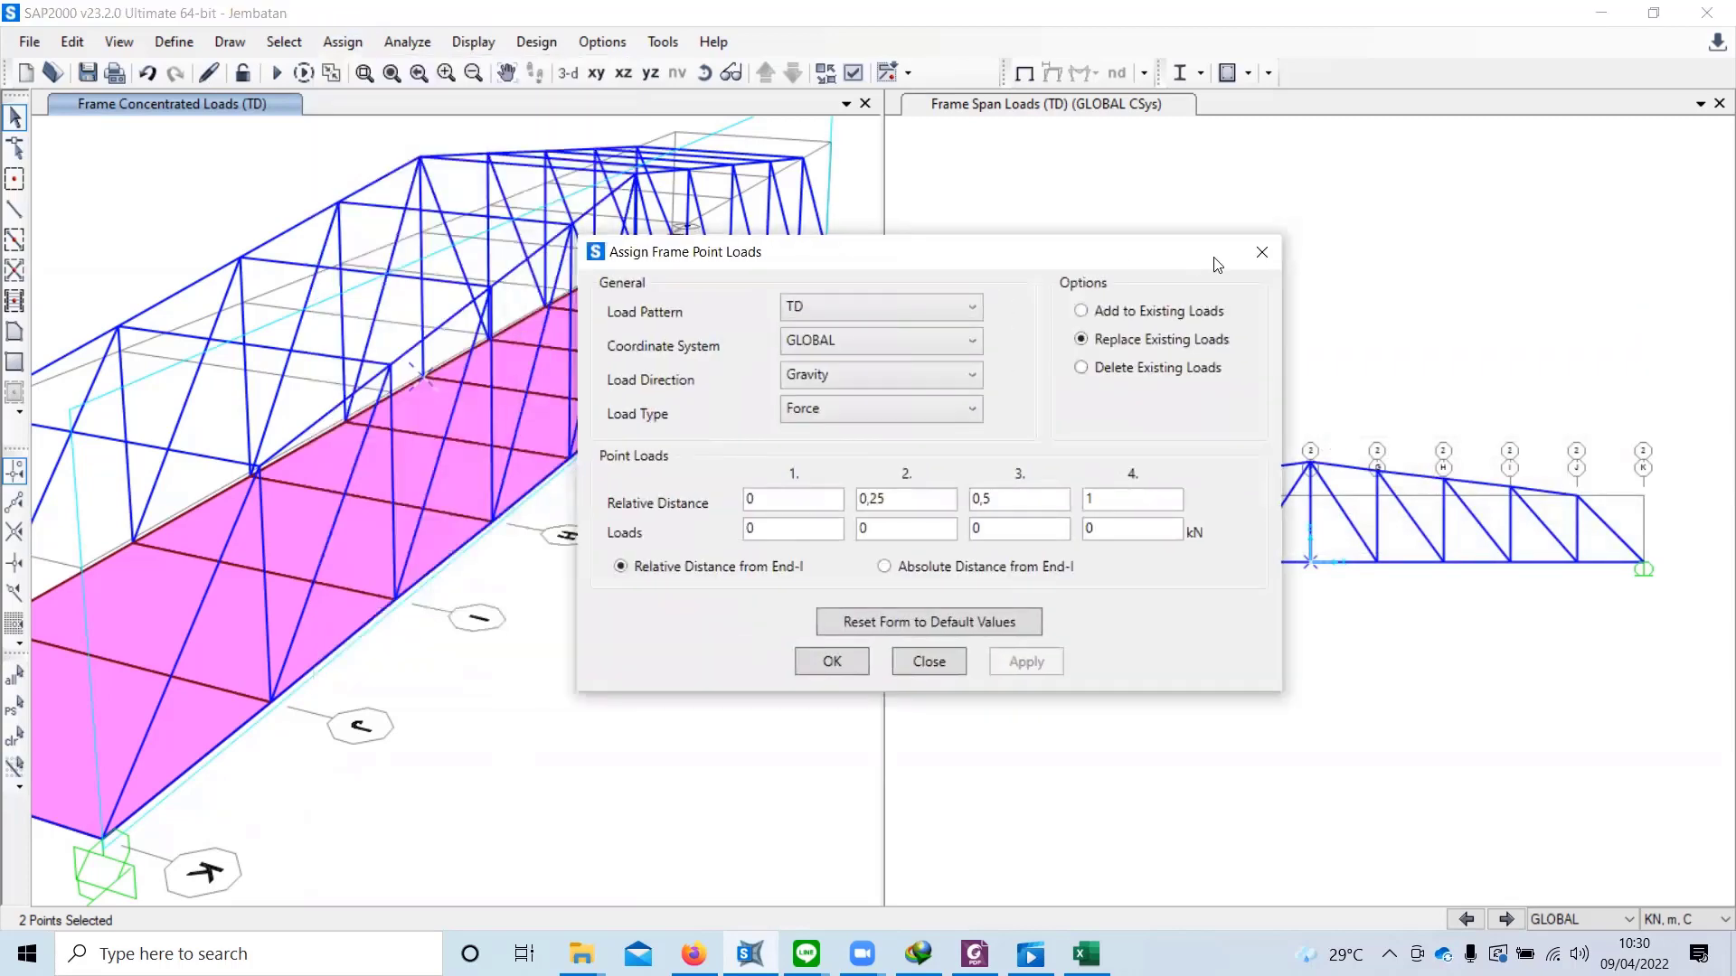
{"action": "left_click", "coordinate": [1262, 252]}
Step: Assign a Global Z joint force of -205,8 kN under TD to the two selected midspan deck joints, adding to existing loads
{"action": "left_click", "coordinate": [341, 42]}
{"action": "mouse_move", "coordinate": [391, 283]}
{"action": "left_click", "coordinate": [745, 278]}
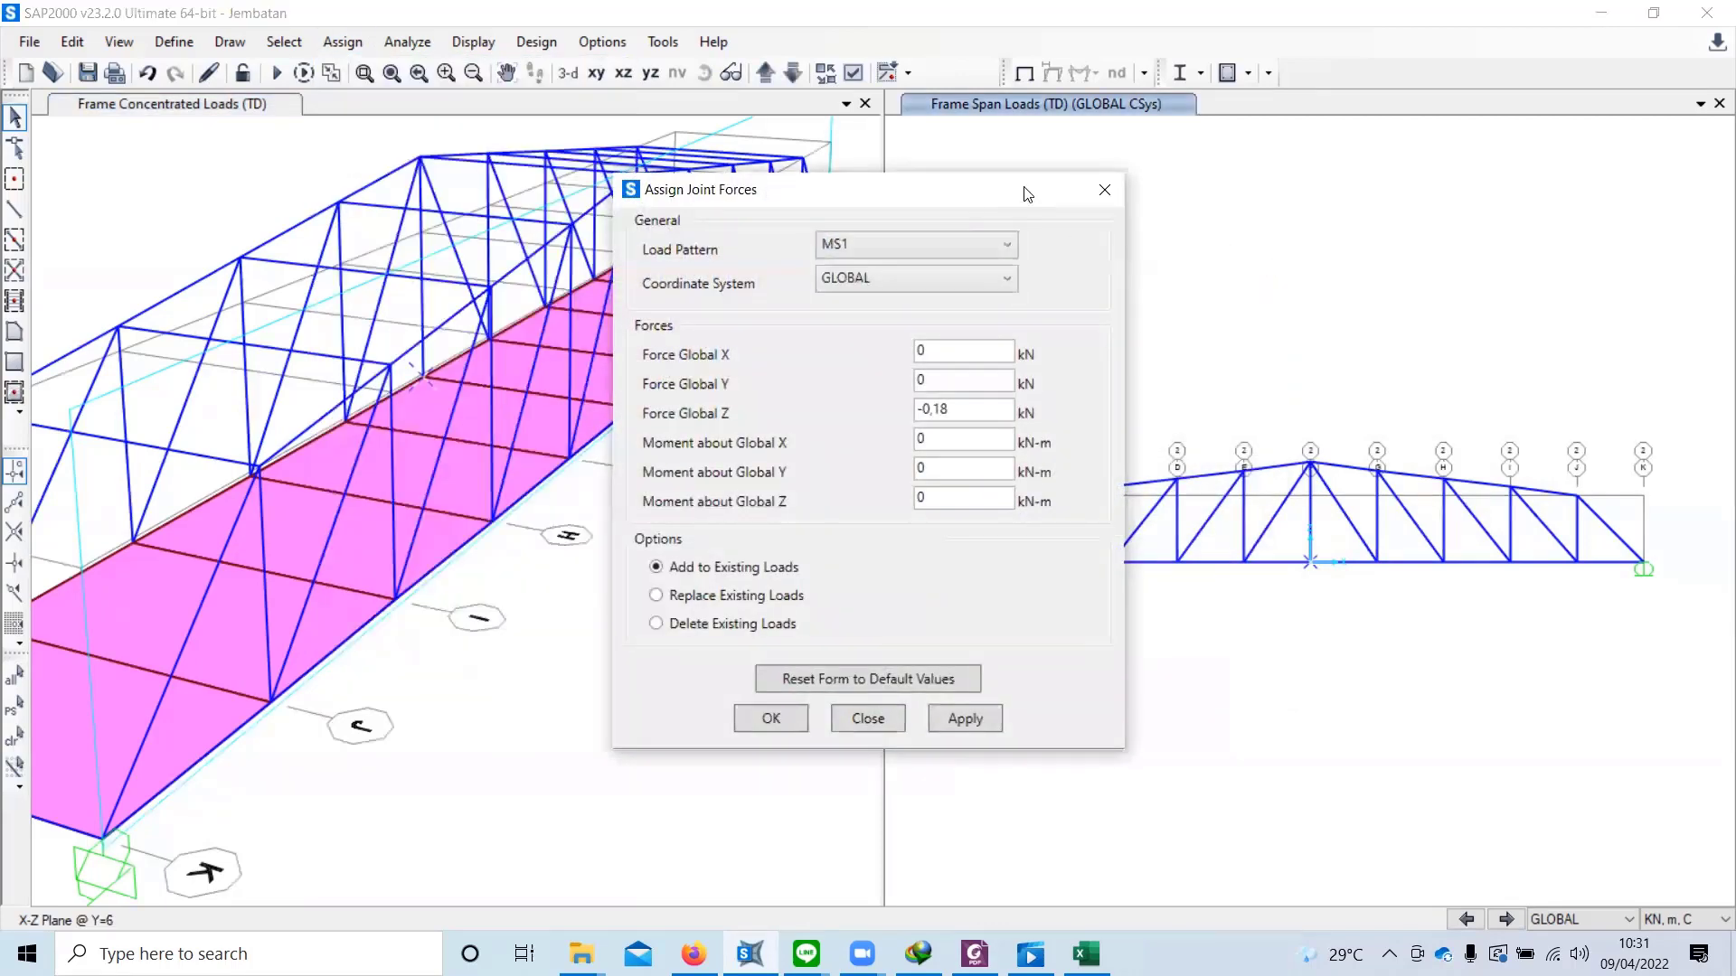
{"action": "left_click_drag", "start_coordinate": [1028, 194], "coordinate": [1579, 156]}
{"action": "left_click", "coordinate": [1464, 204]}
{"action": "left_click", "coordinate": [1436, 296]}
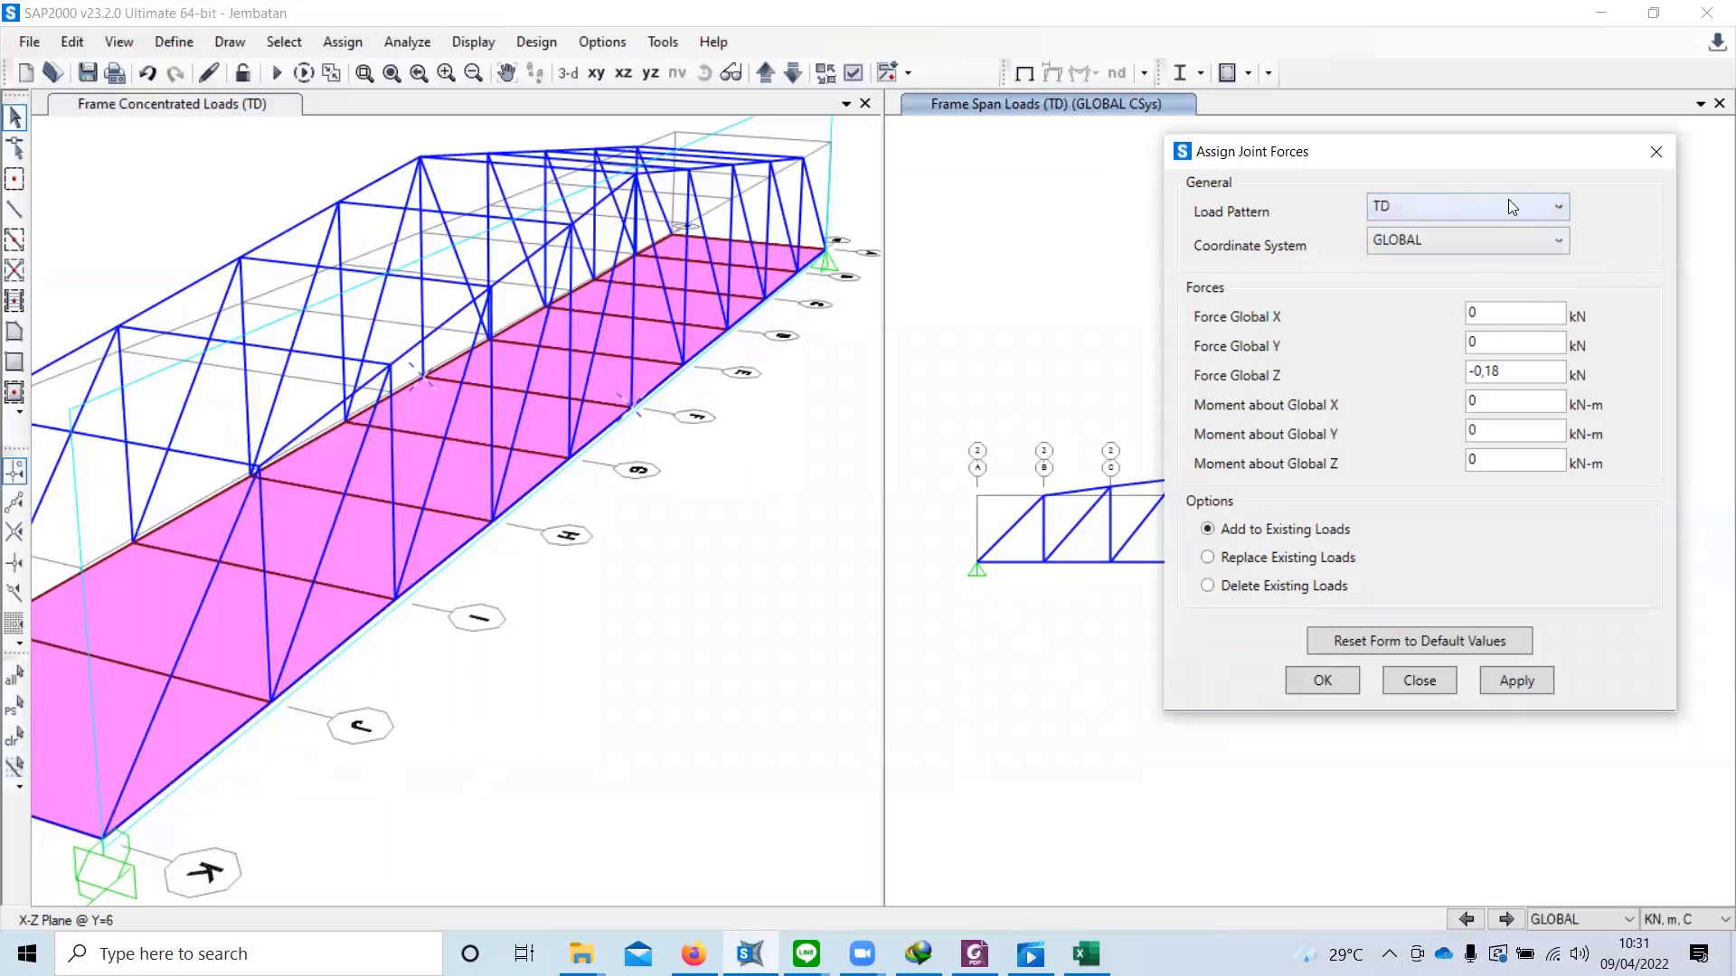
{"action": "left_click_drag", "start_coordinate": [1462, 169], "coordinate": [1339, 159]}
{"action": "left_click_drag", "start_coordinate": [1411, 361], "coordinate": [1242, 371]}
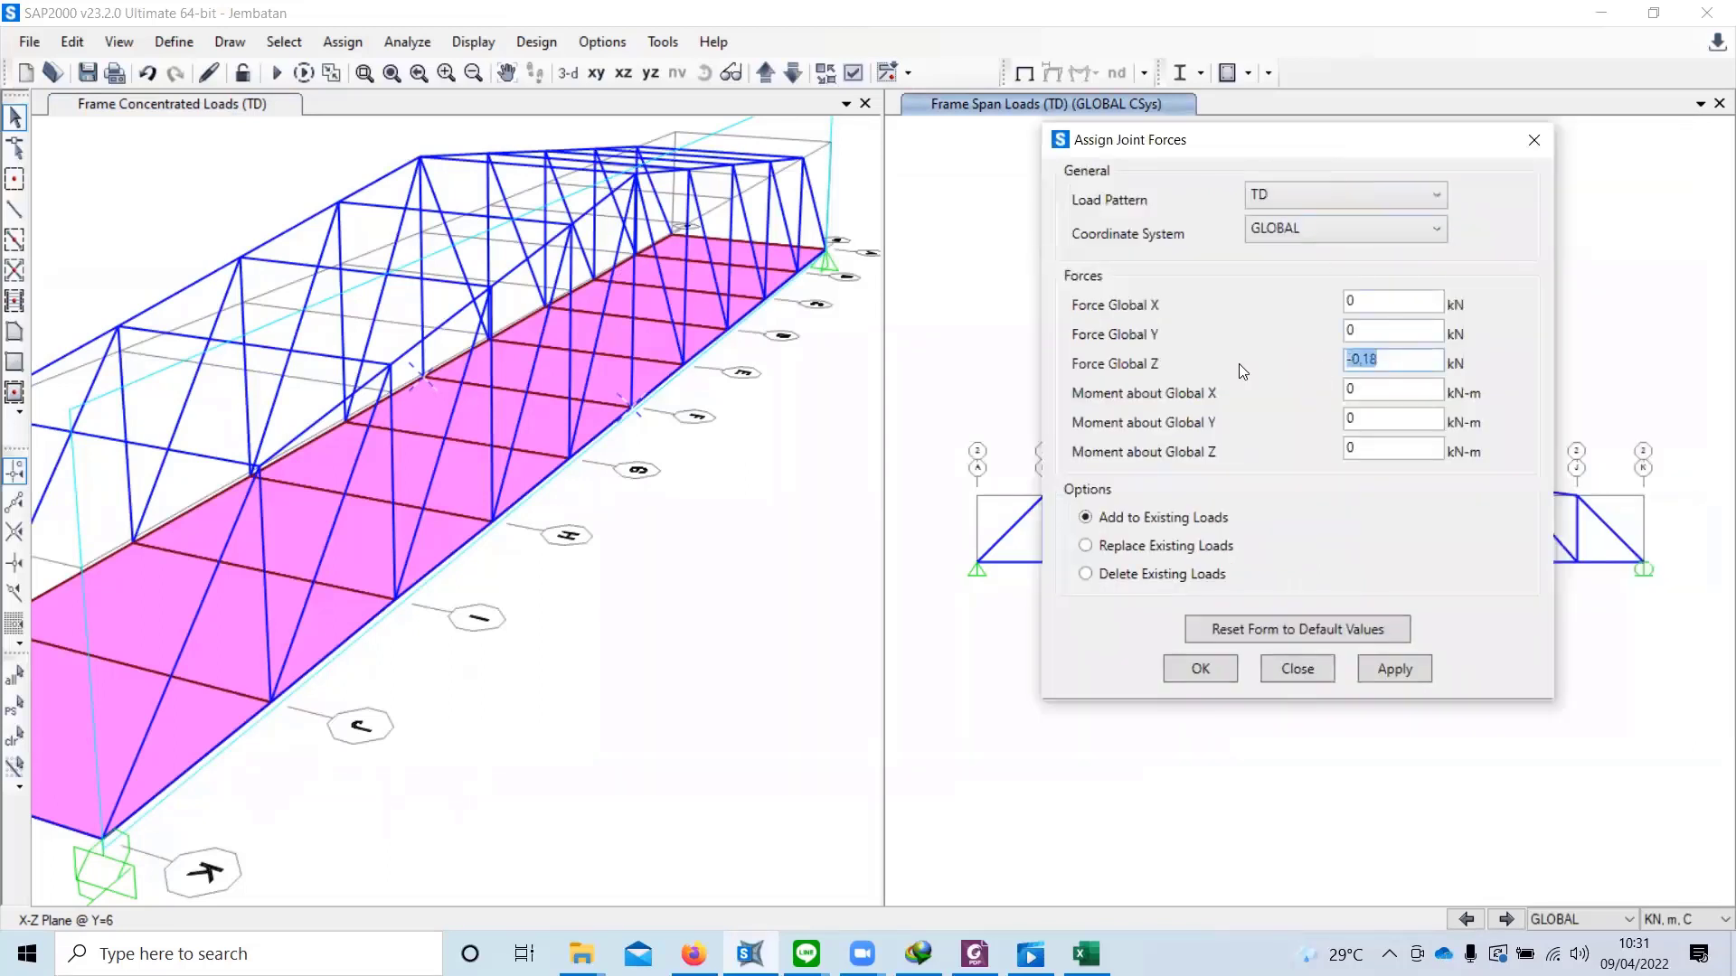
{"action": "type", "text": "-205"}
{"action": "left_click", "coordinate": [1201, 669]}
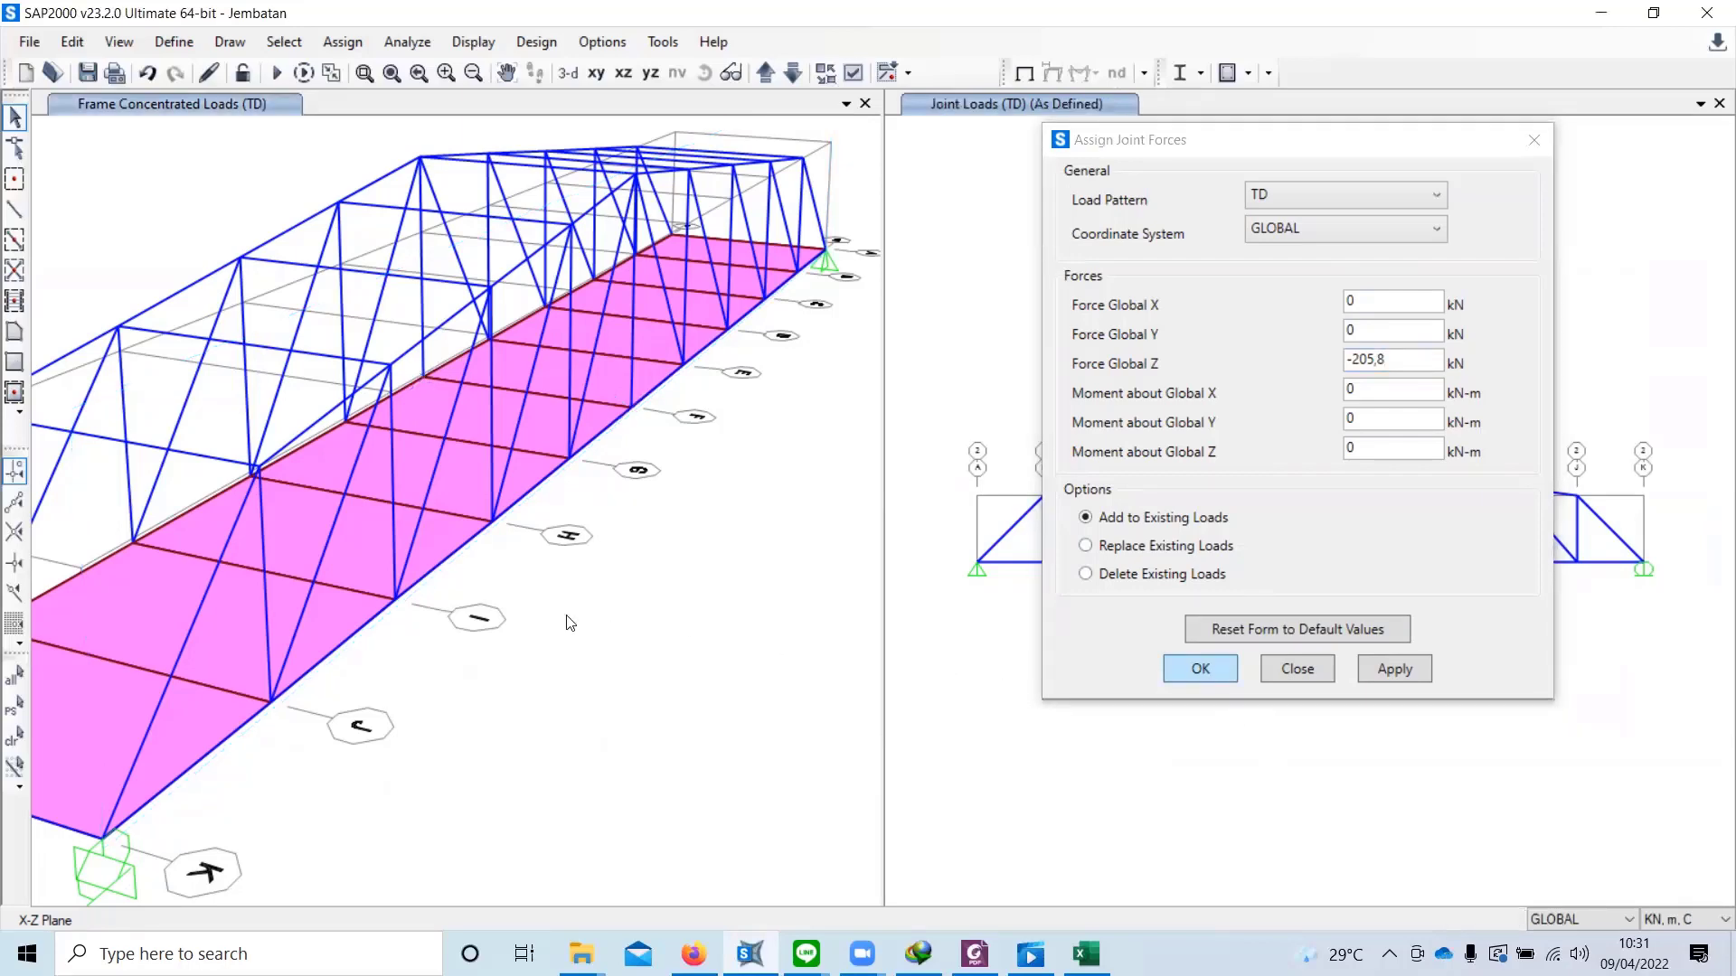
Step: Display the TD joint forces with their loading values on the X-Z elevation view
{"action": "left_click", "coordinate": [488, 42]}
{"action": "mouse_move", "coordinate": [586, 153]}
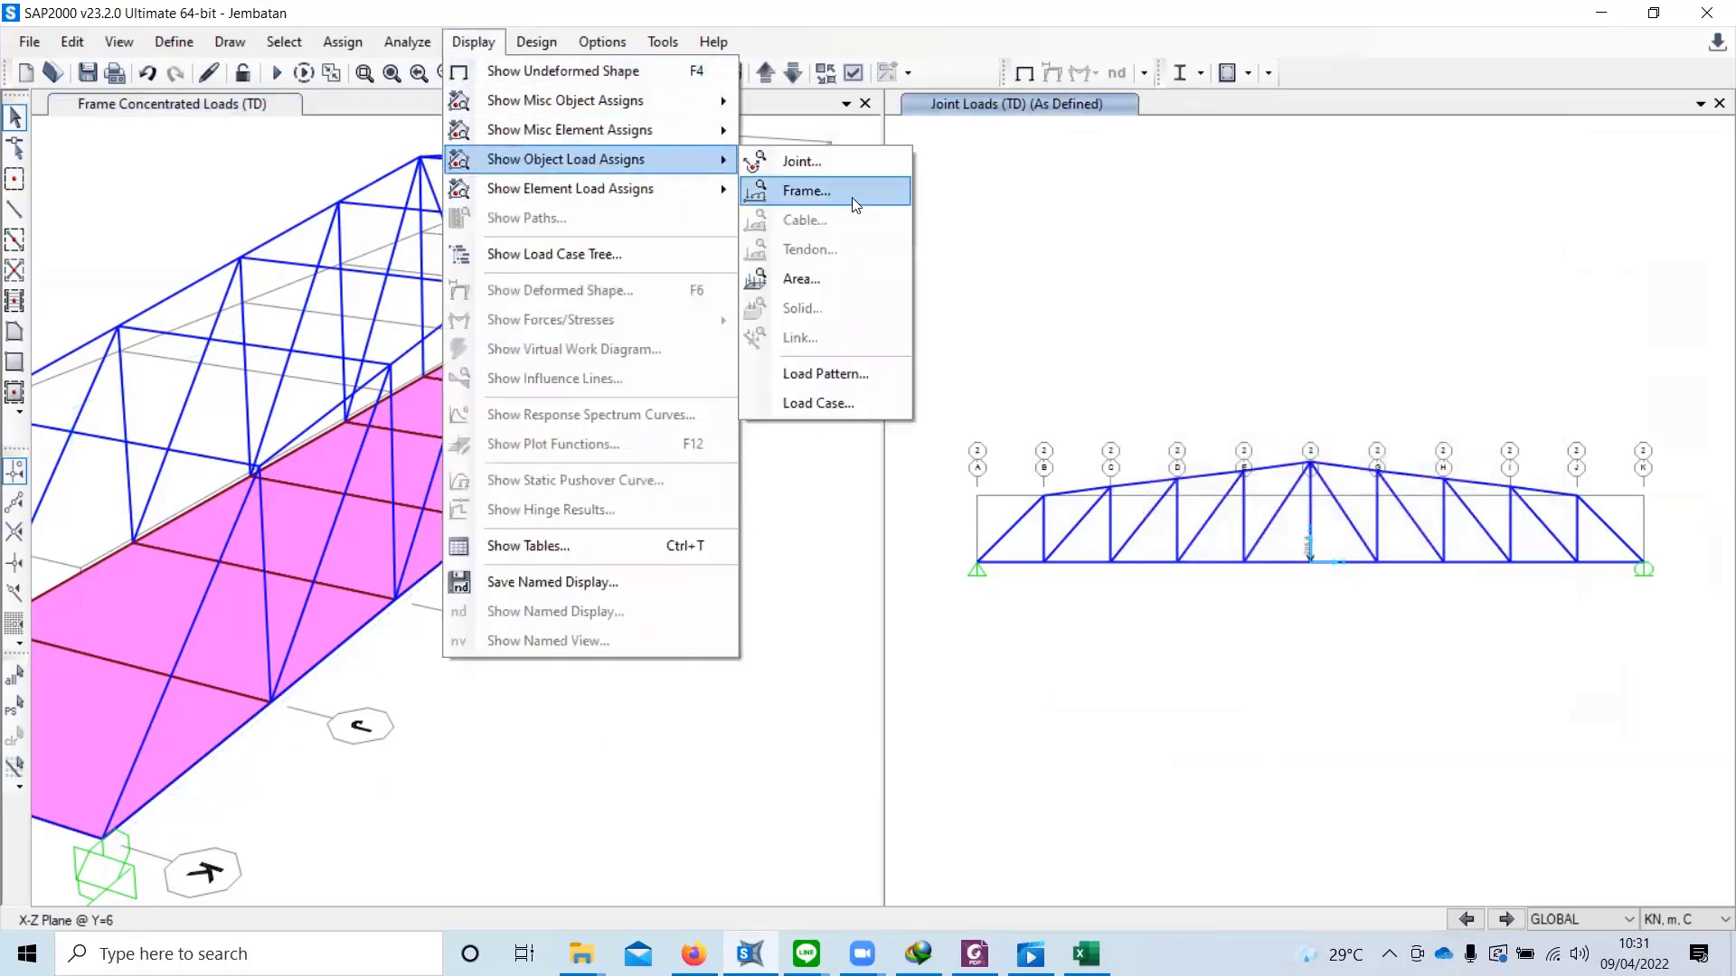
{"action": "left_click", "coordinate": [832, 163]}
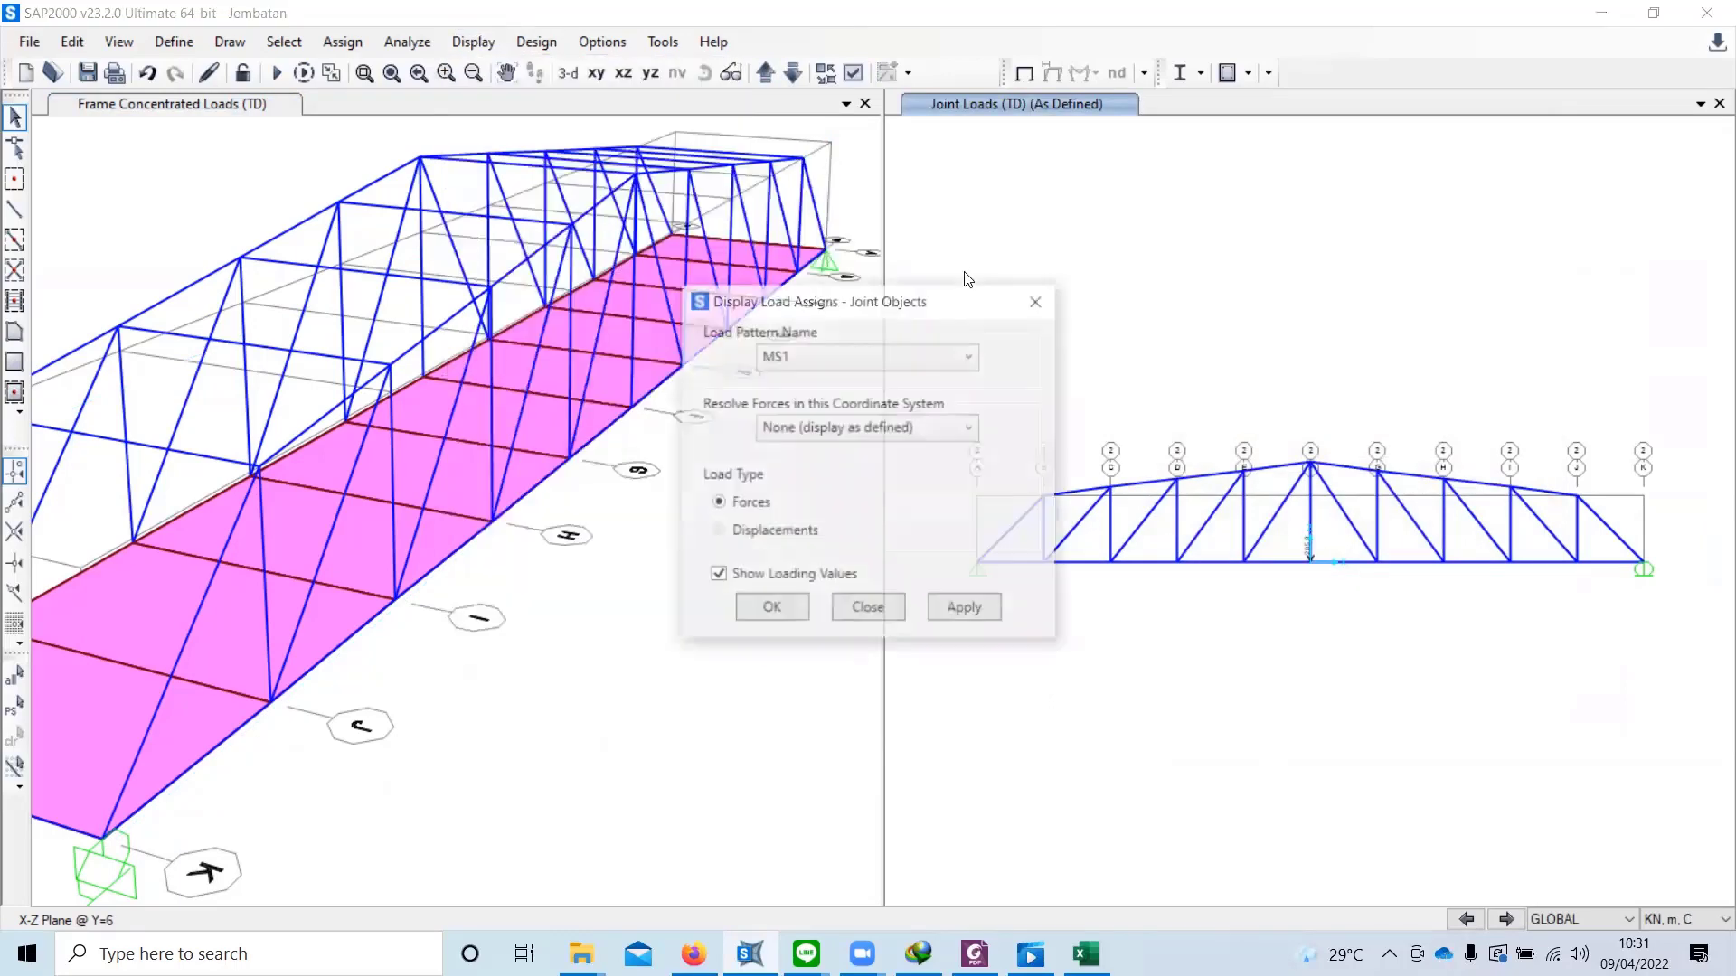
{"action": "left_click", "coordinate": [857, 354]}
{"action": "left_click", "coordinate": [799, 452]}
{"action": "left_click", "coordinate": [785, 607]}
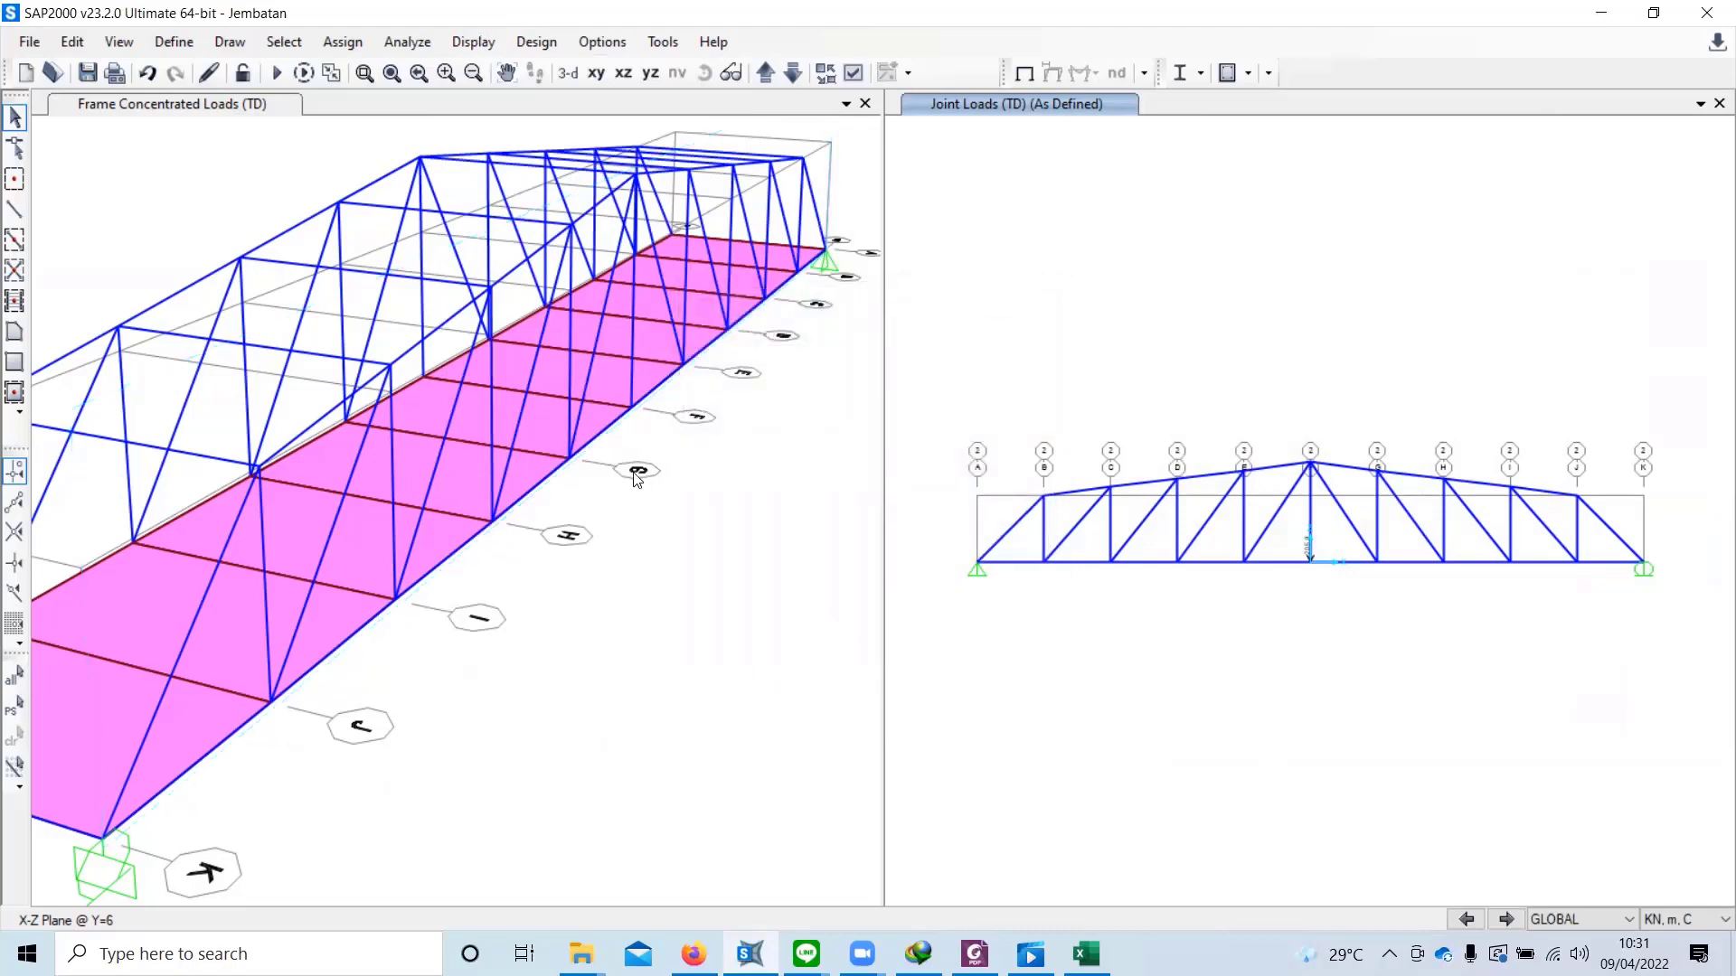
Step: Display the TD joint forces with values on the 3-D view and examine them at the midspan deck joints
{"action": "left_click", "coordinate": [729, 443]}
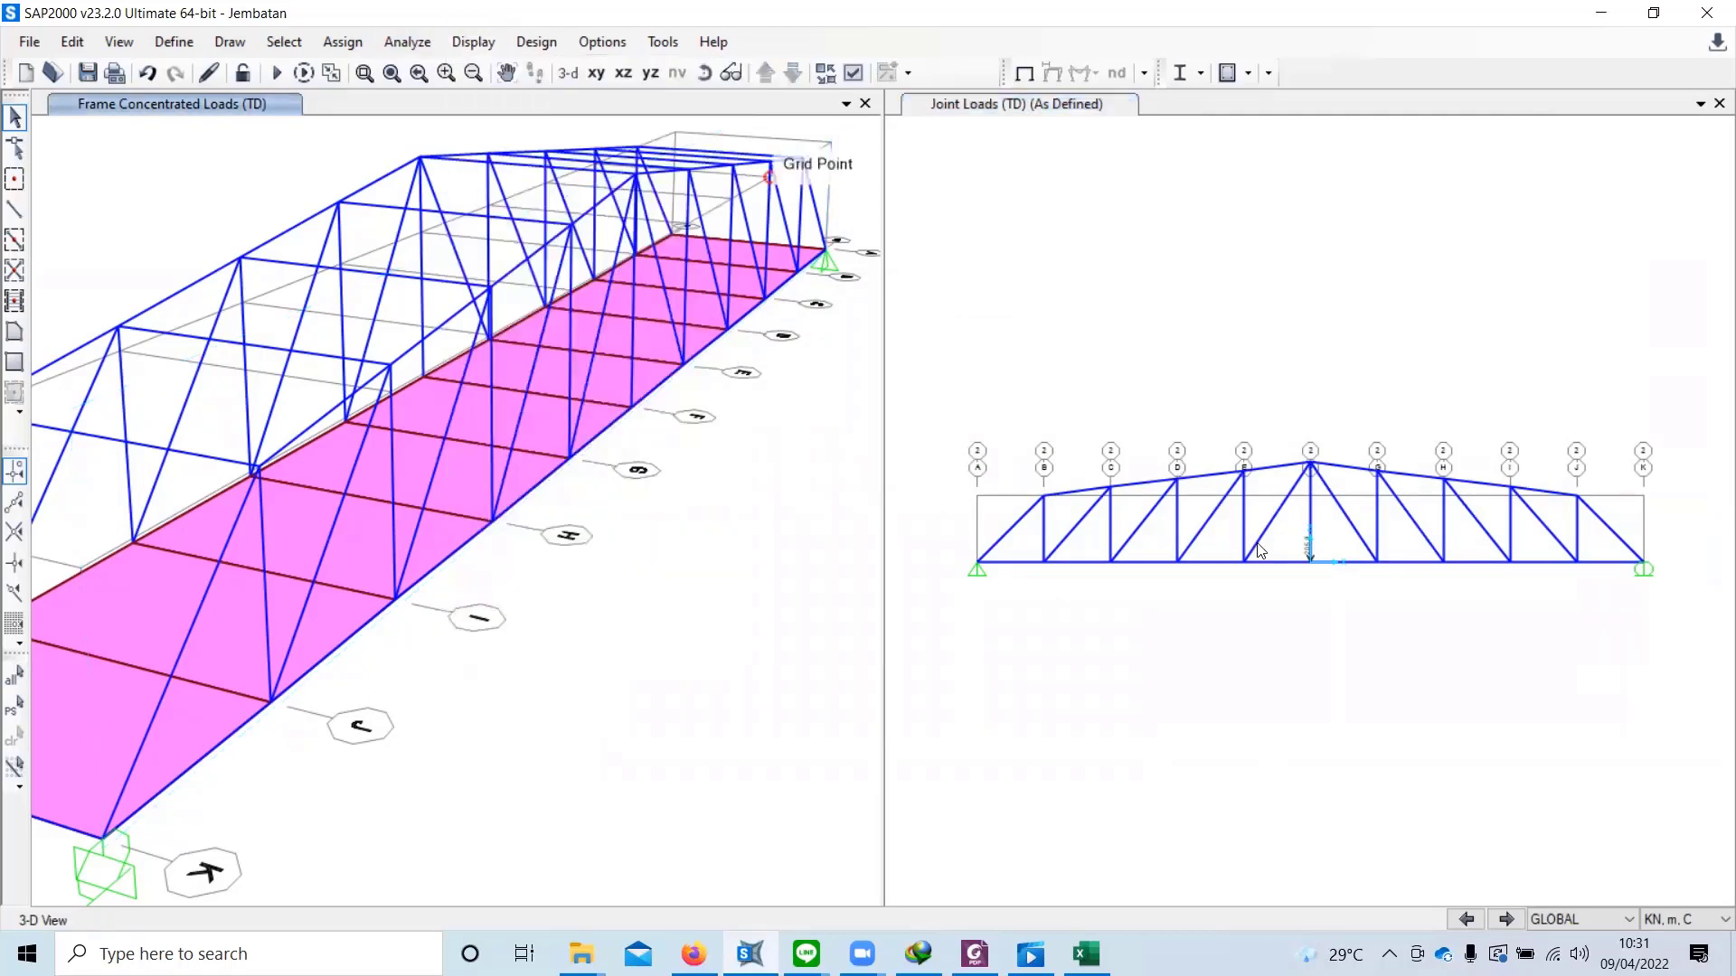
{"action": "left_click", "coordinate": [448, 45]}
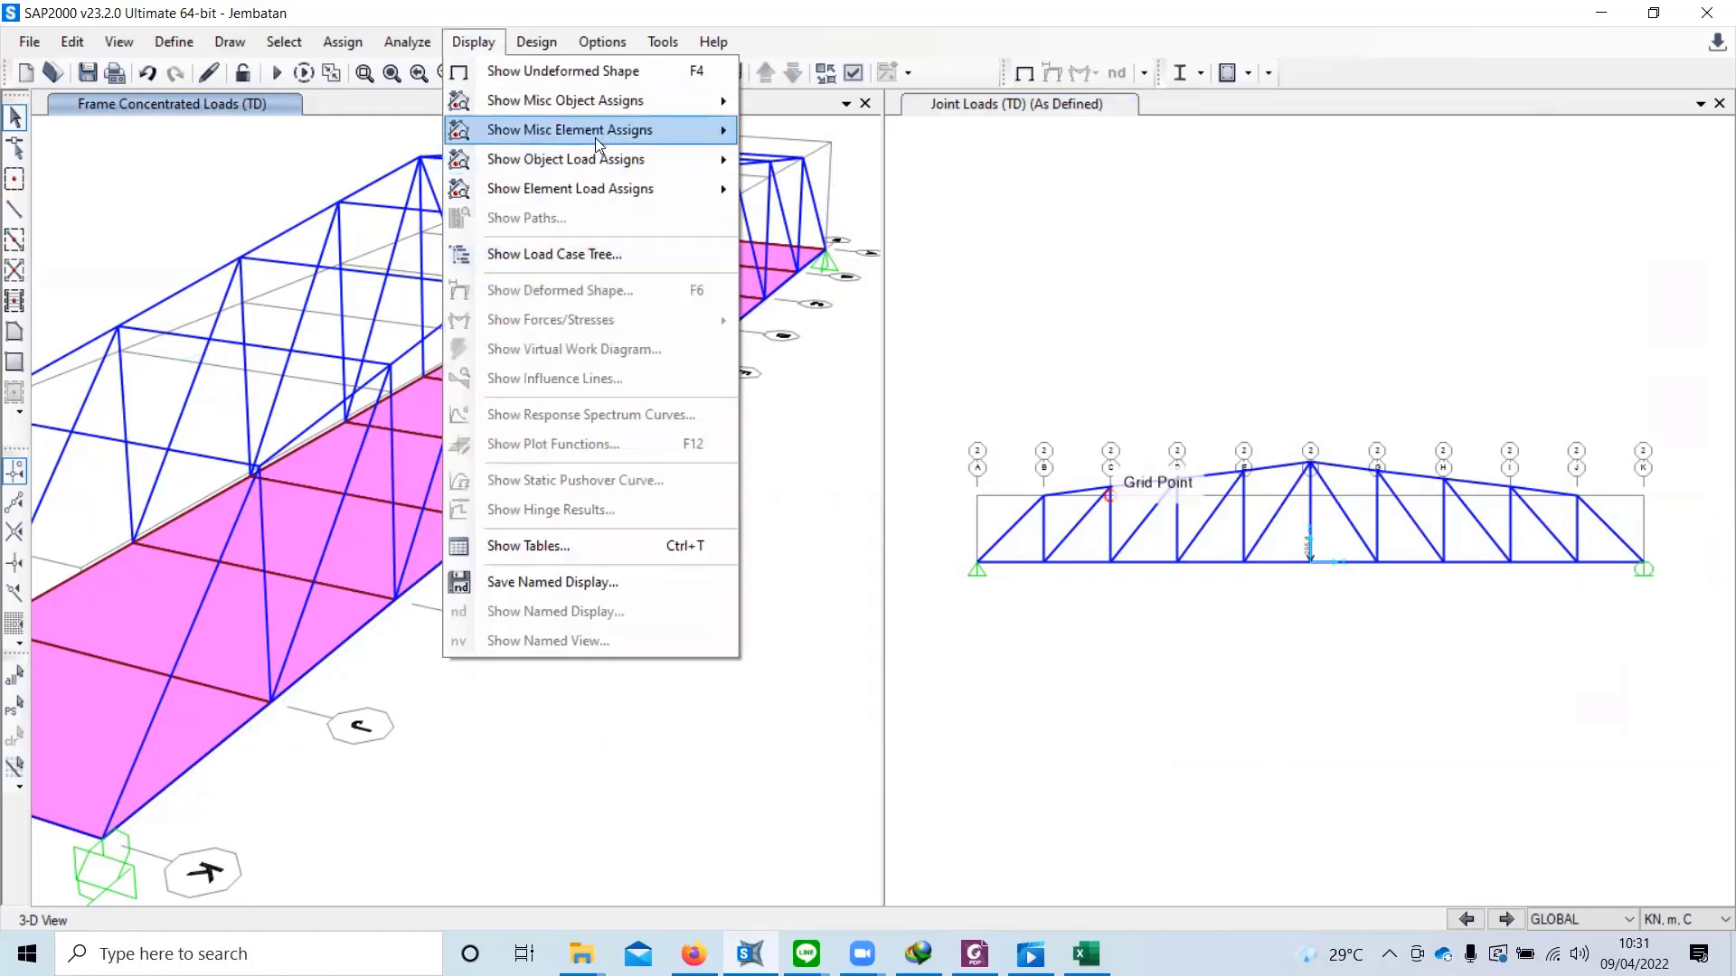
{"action": "mouse_move", "coordinate": [615, 175]}
{"action": "left_click", "coordinate": [802, 163]}
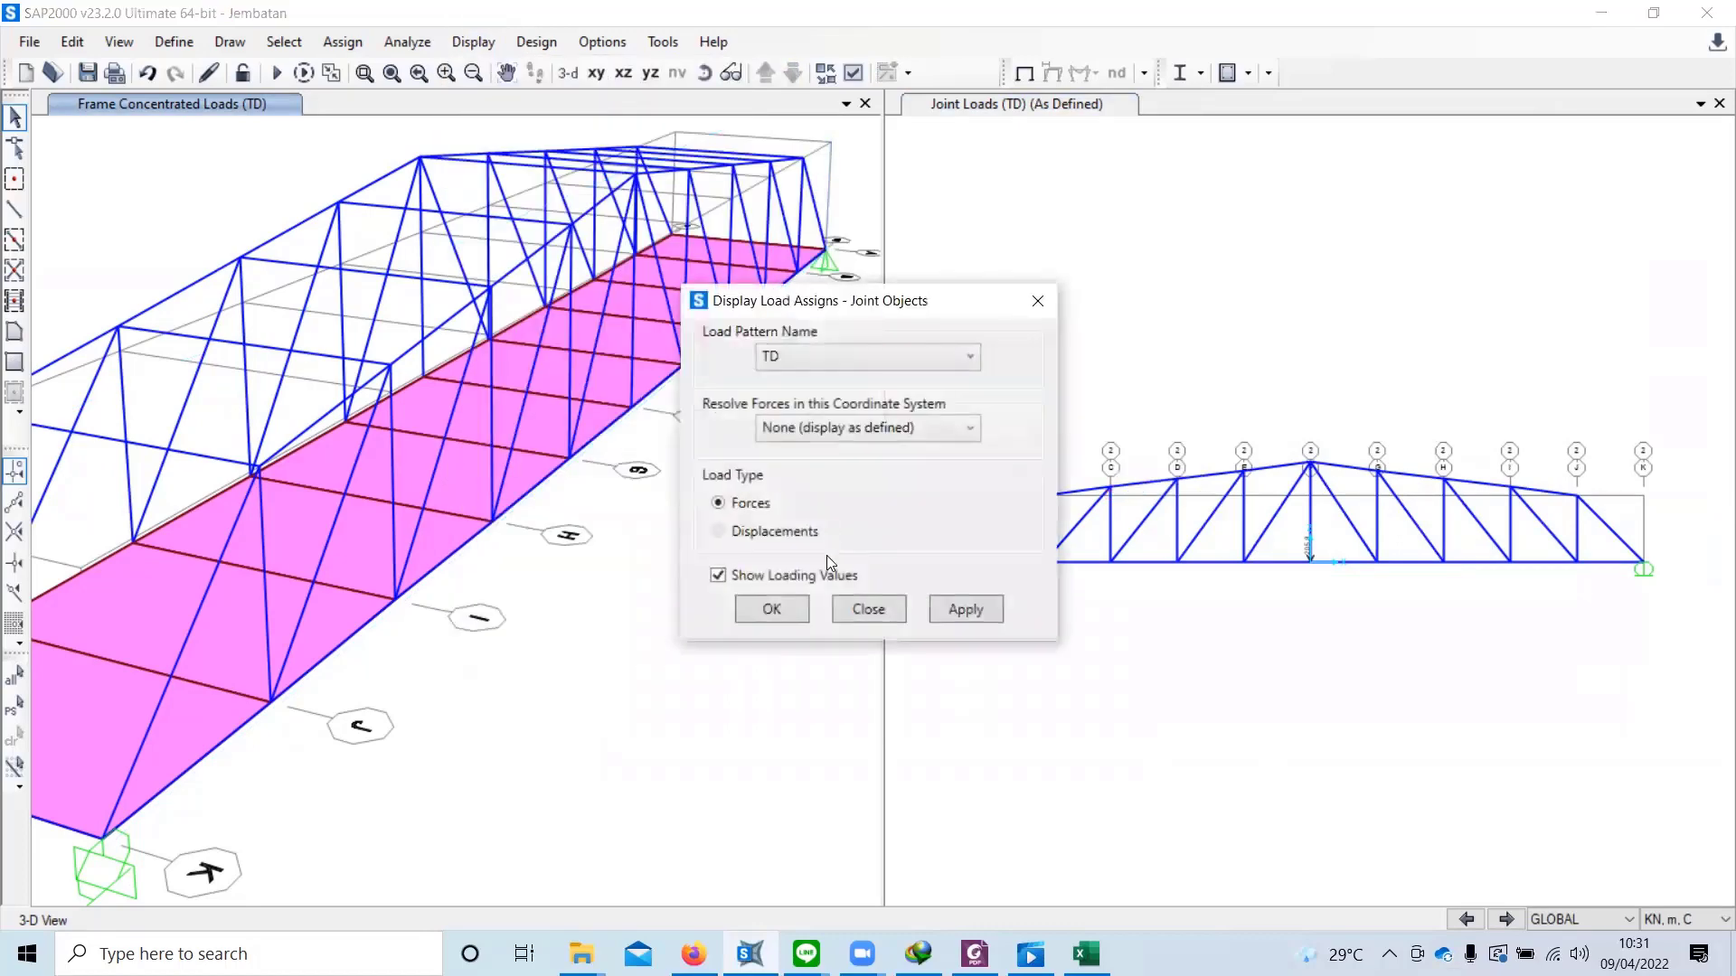
{"action": "left_click", "coordinate": [796, 609]}
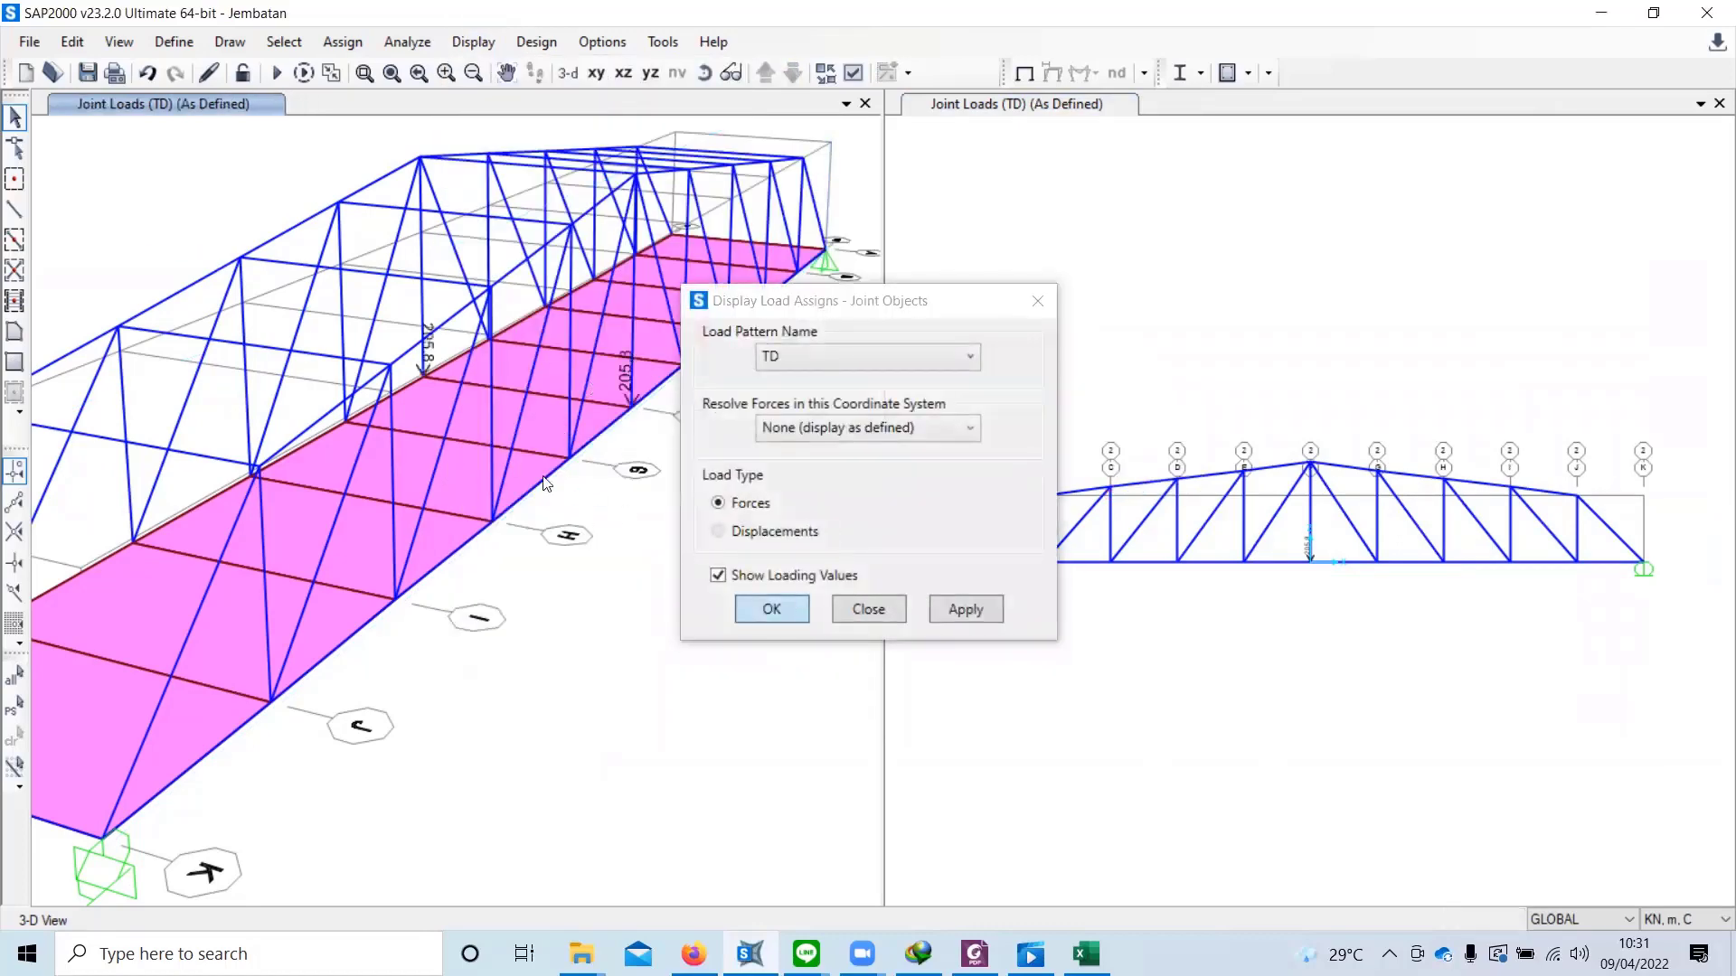
{"action": "middle_click_drag", "start_coordinate": [445, 394], "coordinate": [443, 452], "text": "shift"}
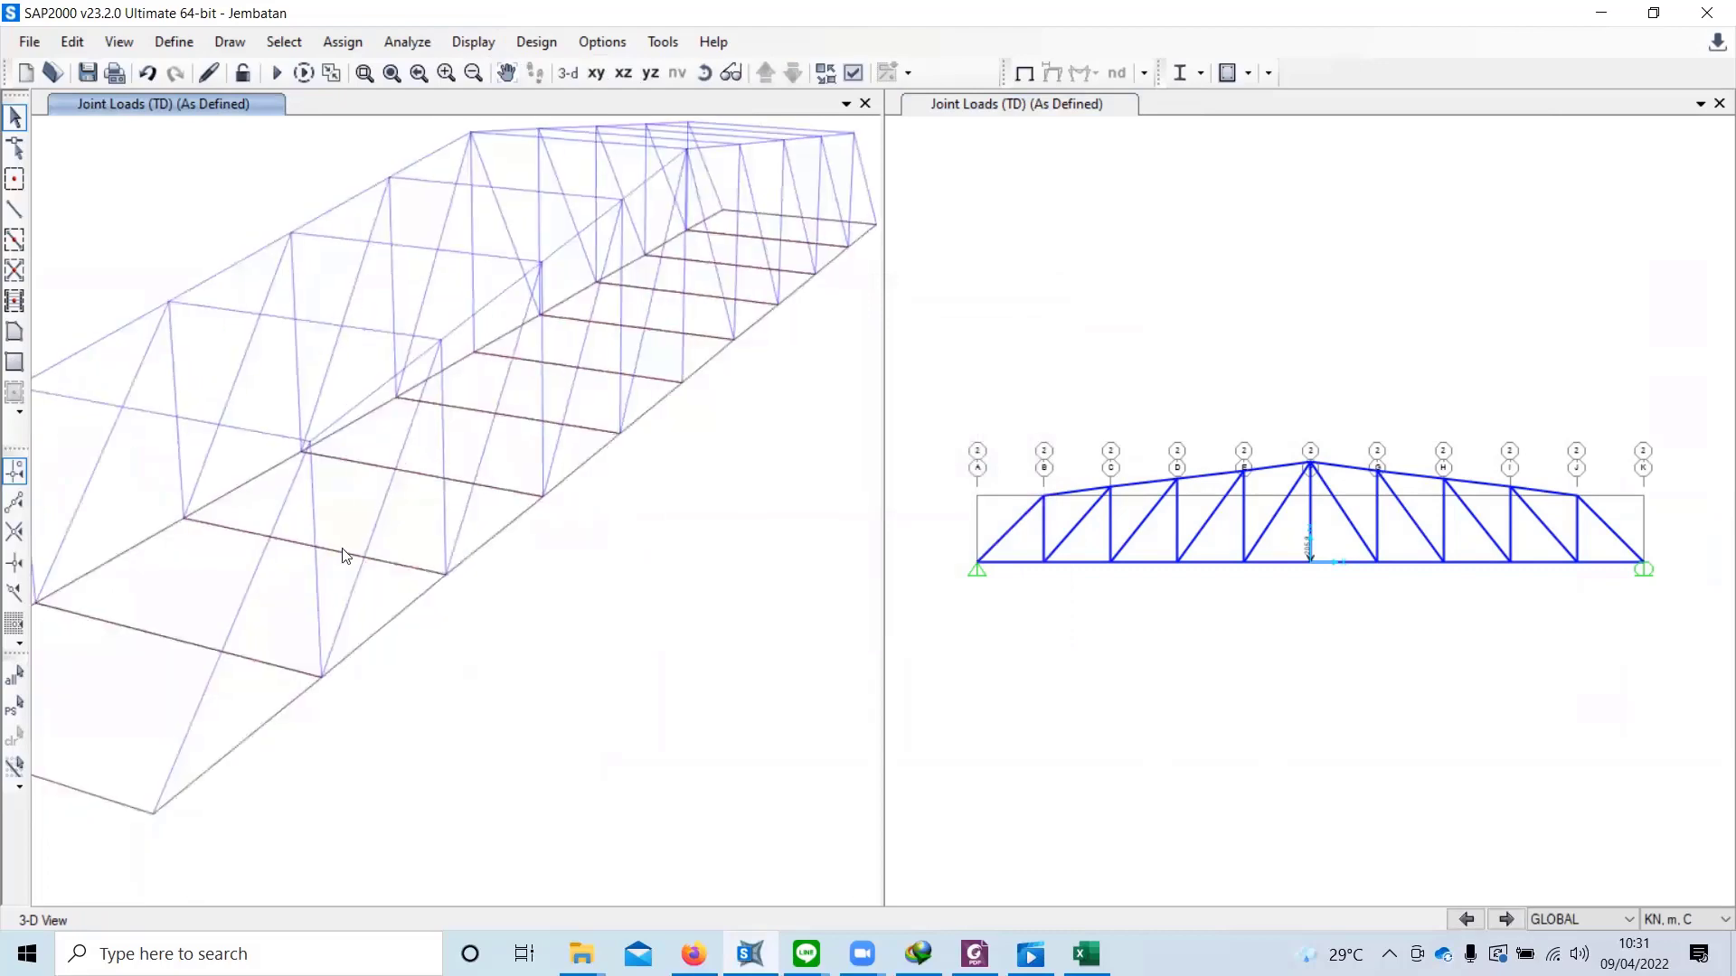
{"action": "middle_click_drag", "start_coordinate": [592, 484], "coordinate": [593, 484], "text": "shift"}
{"action": "middle_click_drag", "start_coordinate": [509, 305], "coordinate": [399, 240]}
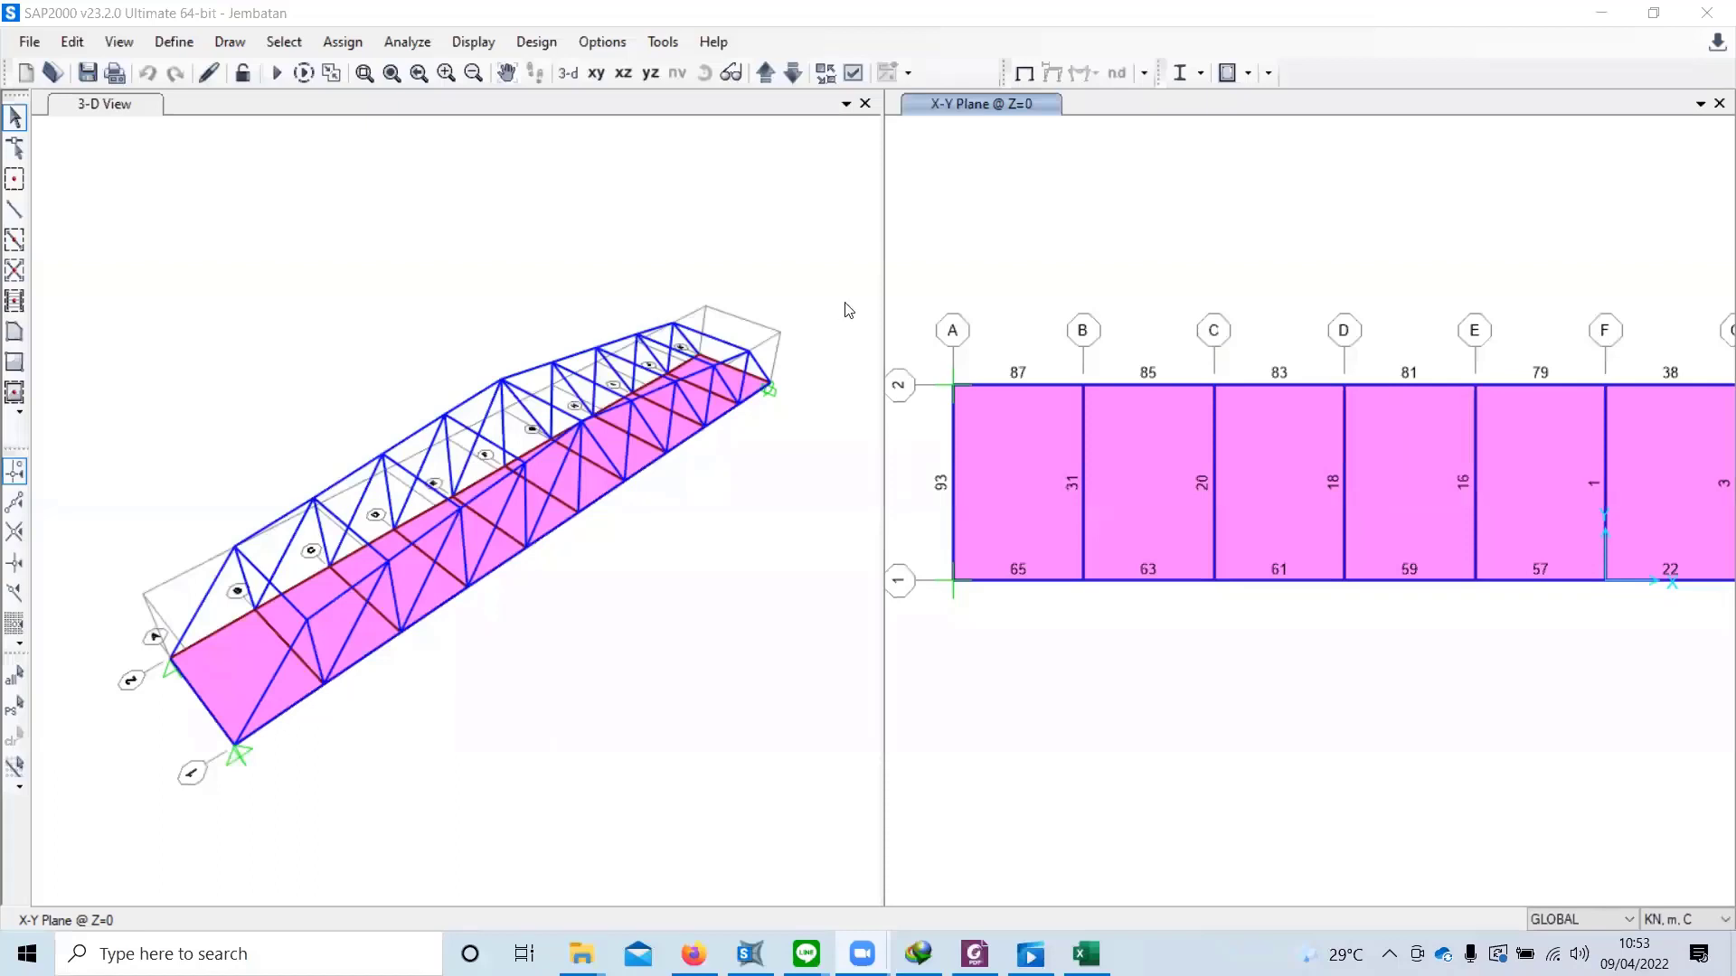
Step: Examine the path data for a new path defined from frames, including the frame, centerline offset and discretization settings, without adding the path
{"action": "left_click", "coordinate": [522, 189]}
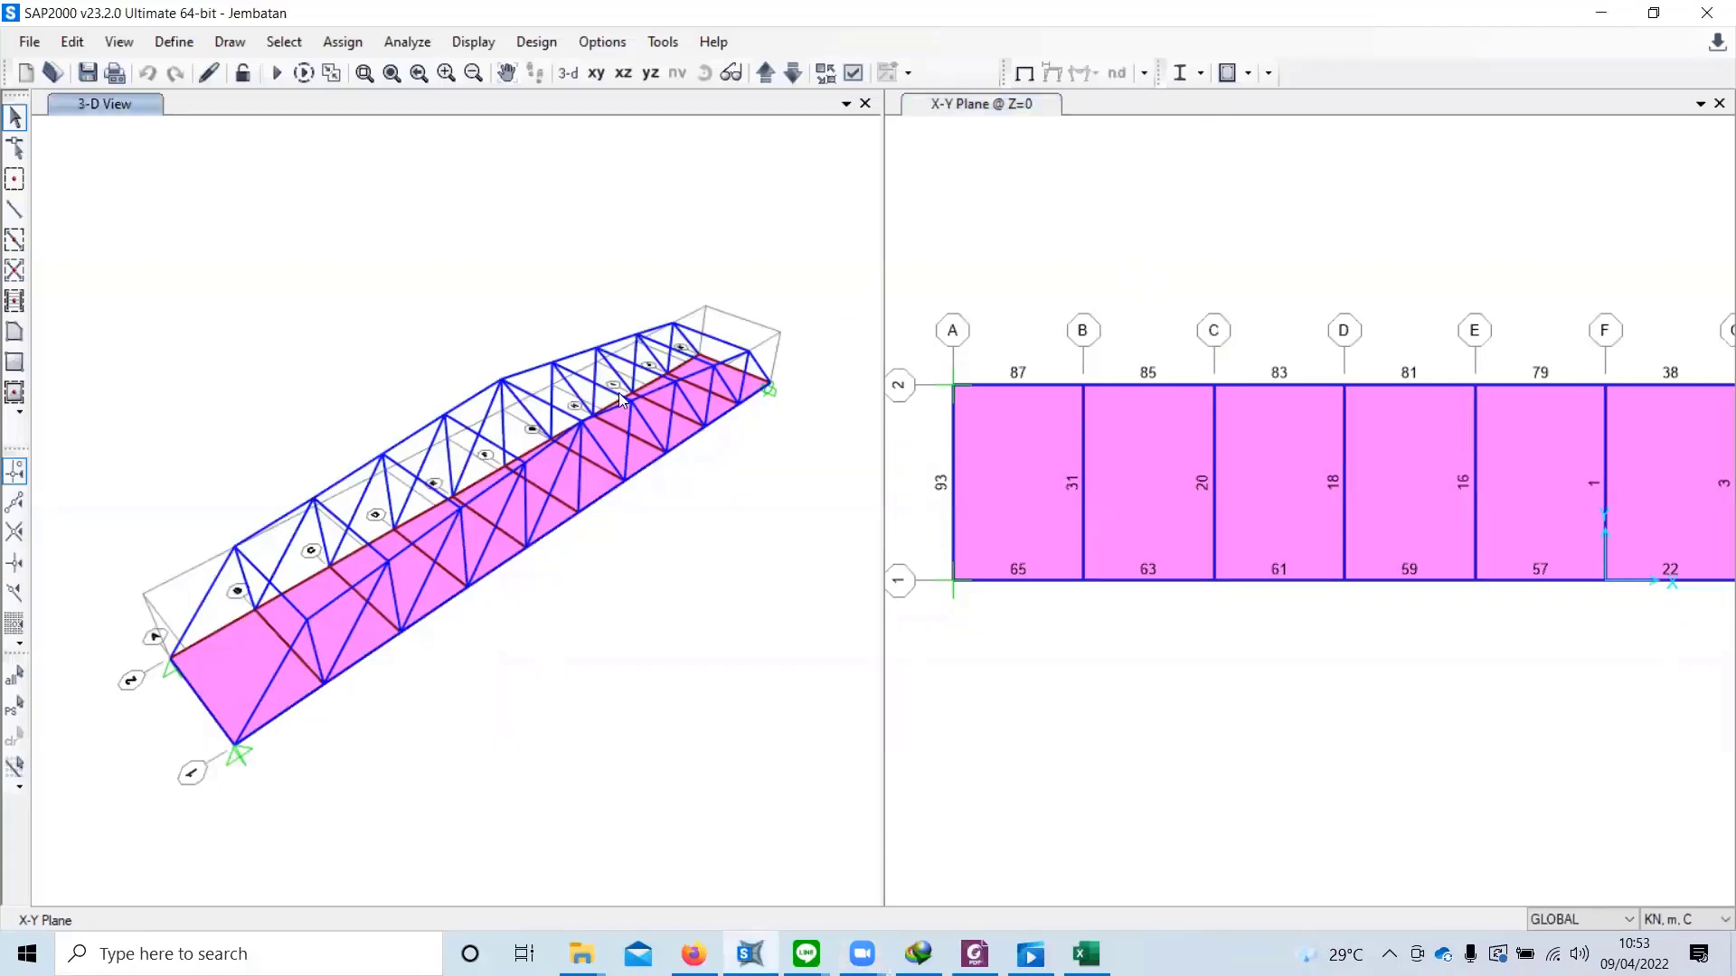
{"action": "middle_click_drag", "start_coordinate": [446, 241], "coordinate": [432, 214]}
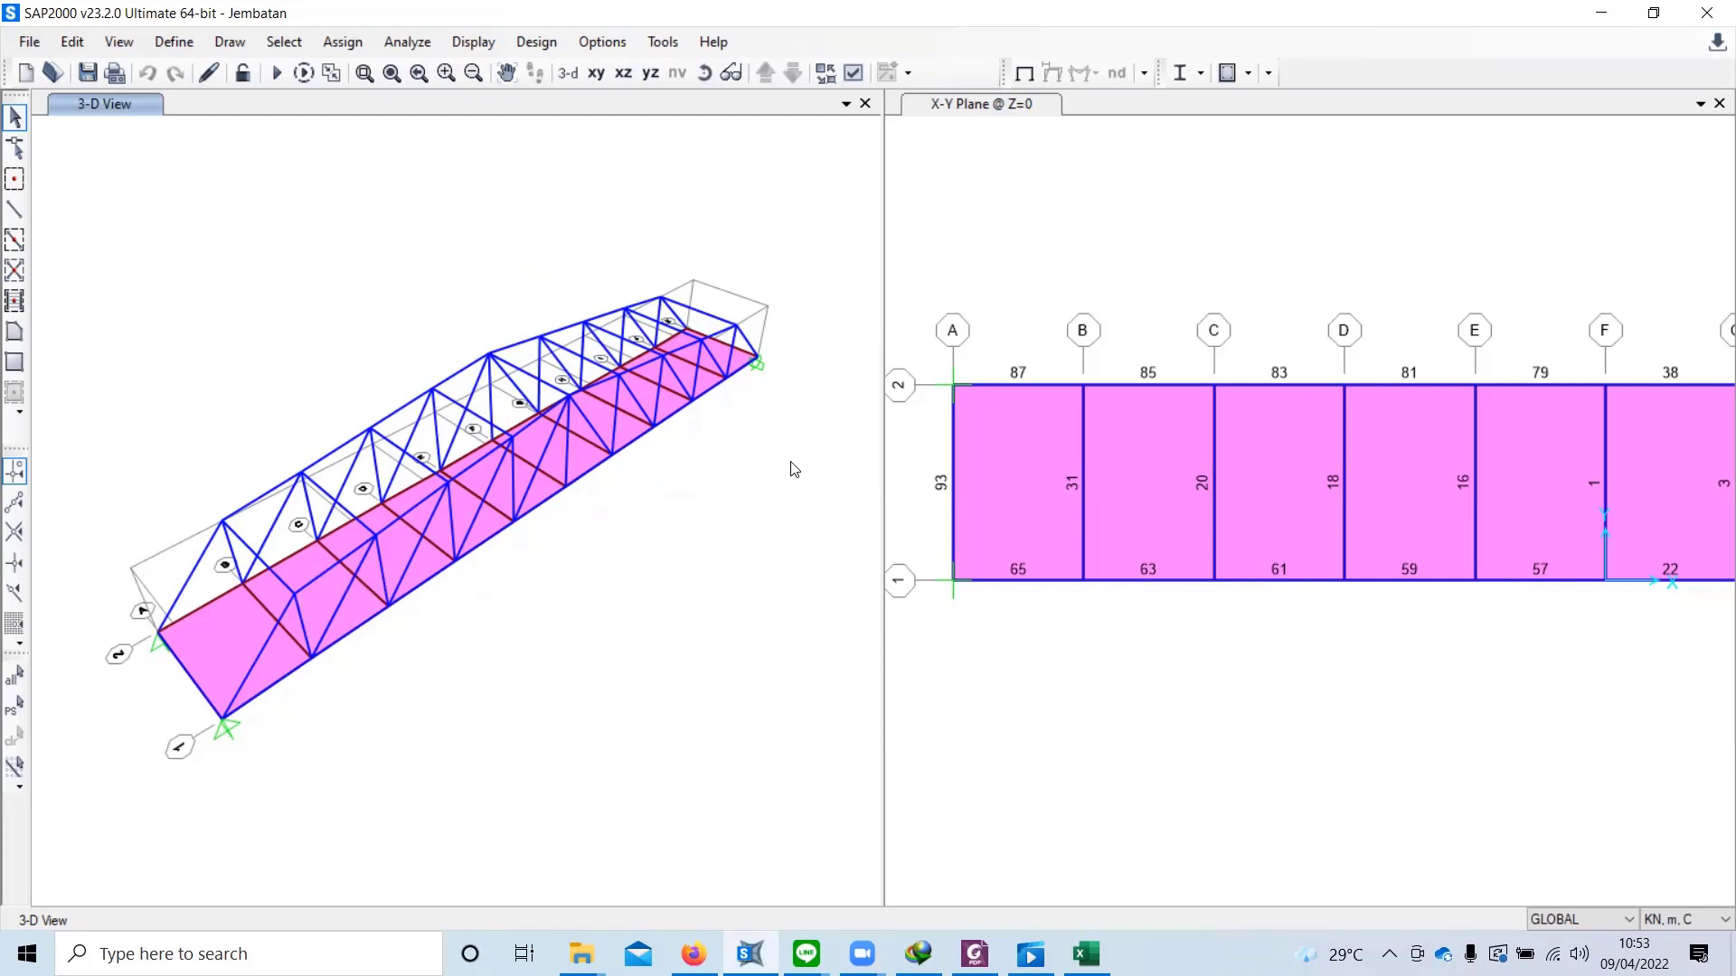
{"action": "left_click", "coordinate": [156, 42]}
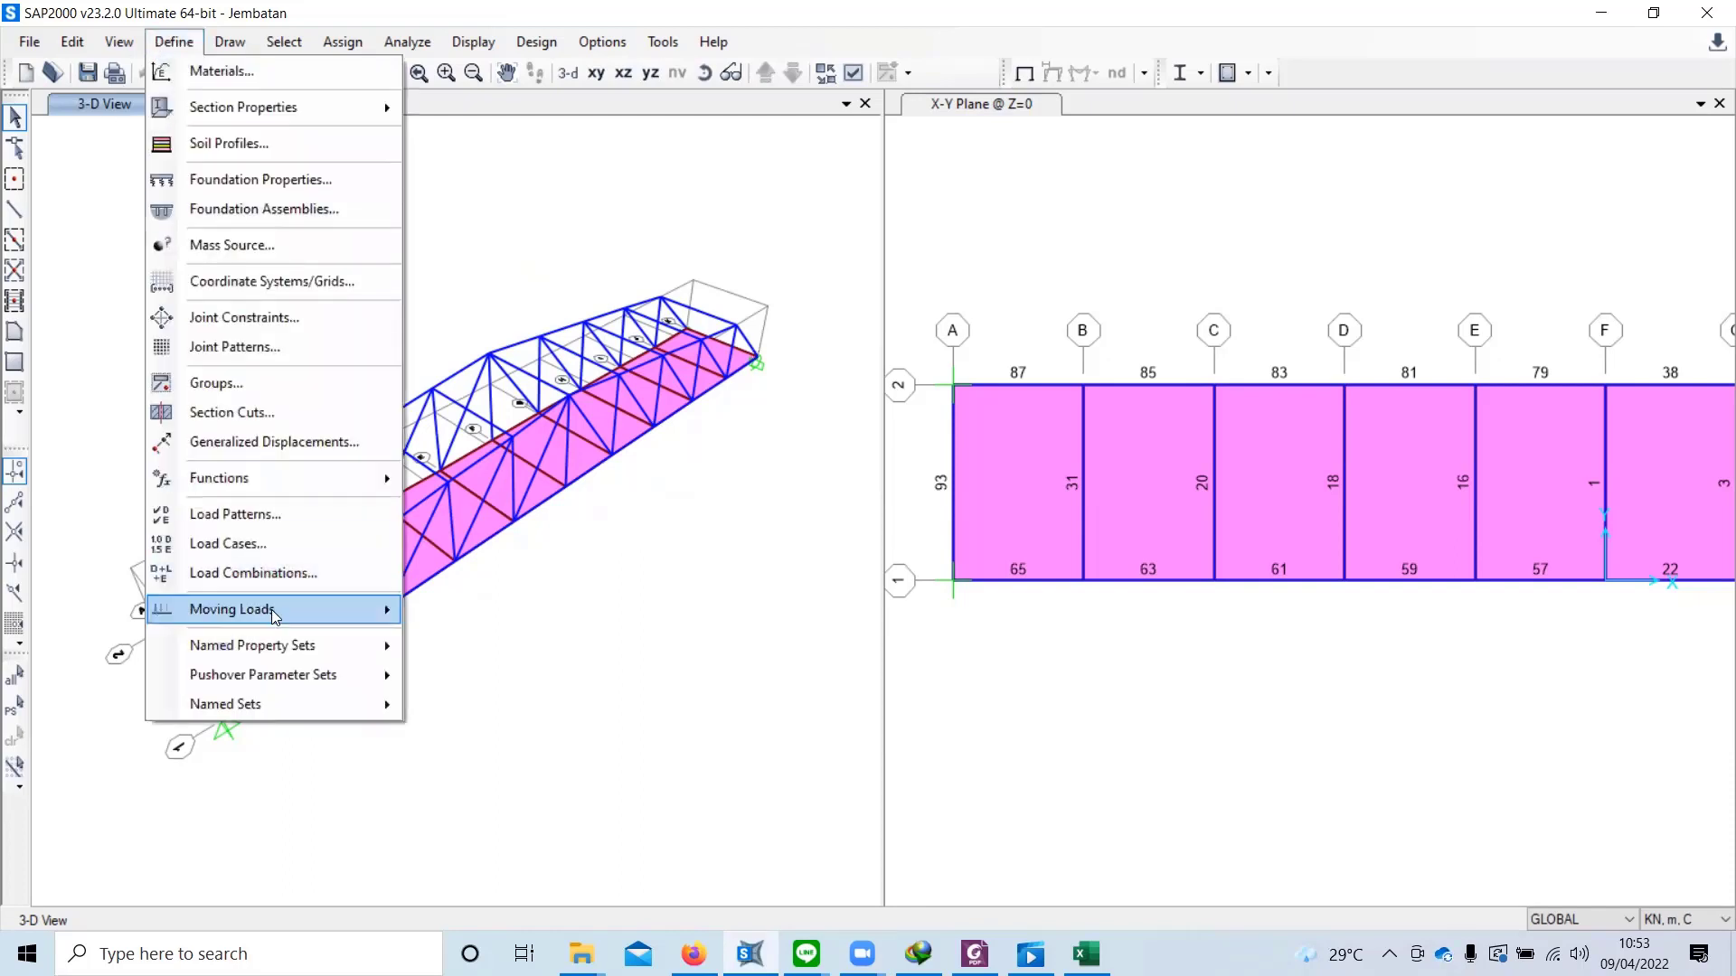
{"action": "mouse_move", "coordinate": [271, 609]}
{"action": "left_click", "coordinate": [457, 615]}
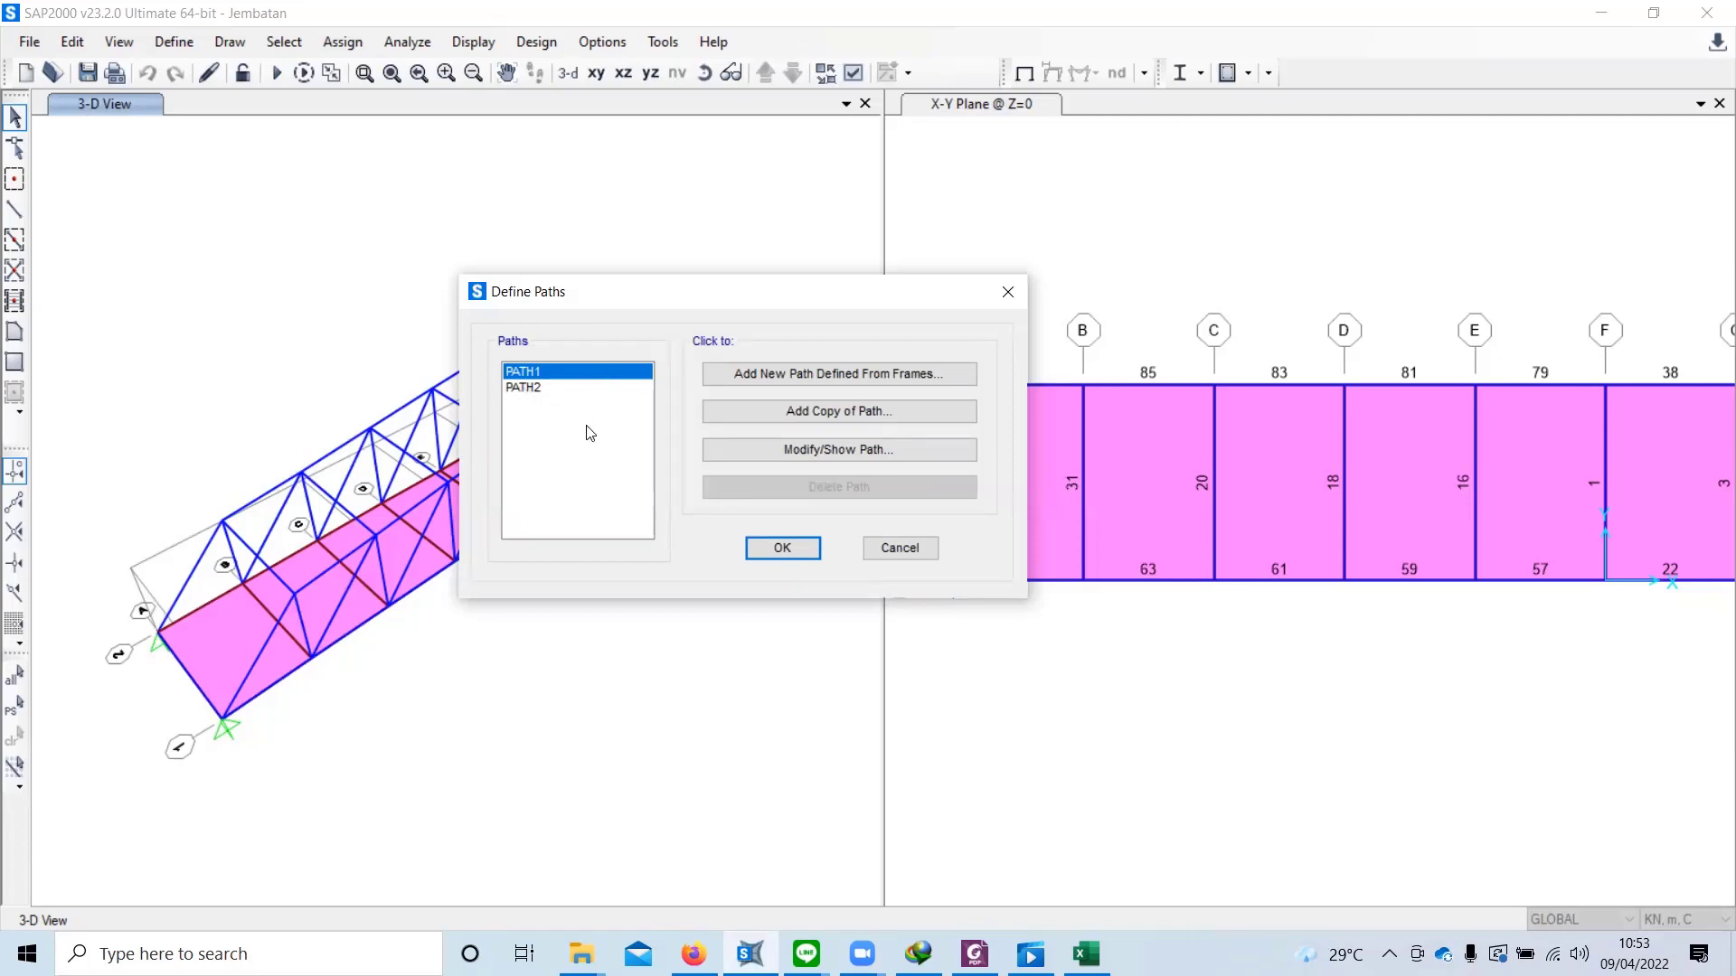
{"action": "left_click", "coordinate": [749, 381]}
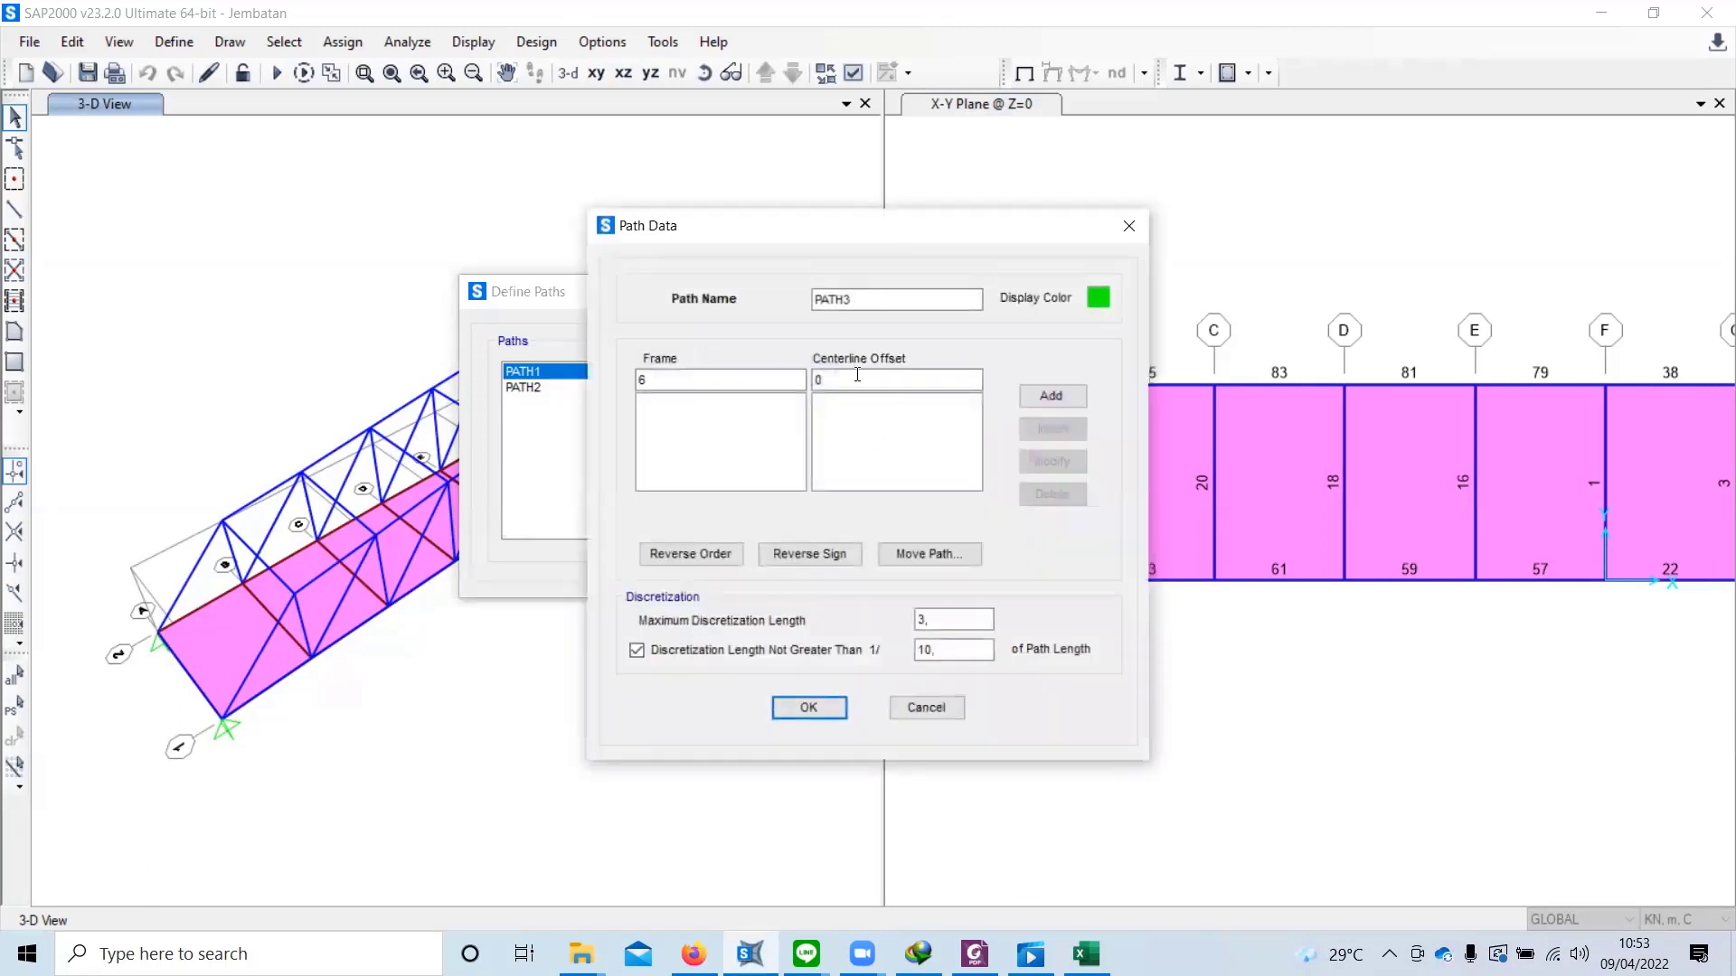
{"action": "left_click_drag", "start_coordinate": [797, 215], "coordinate": [728, 174]}
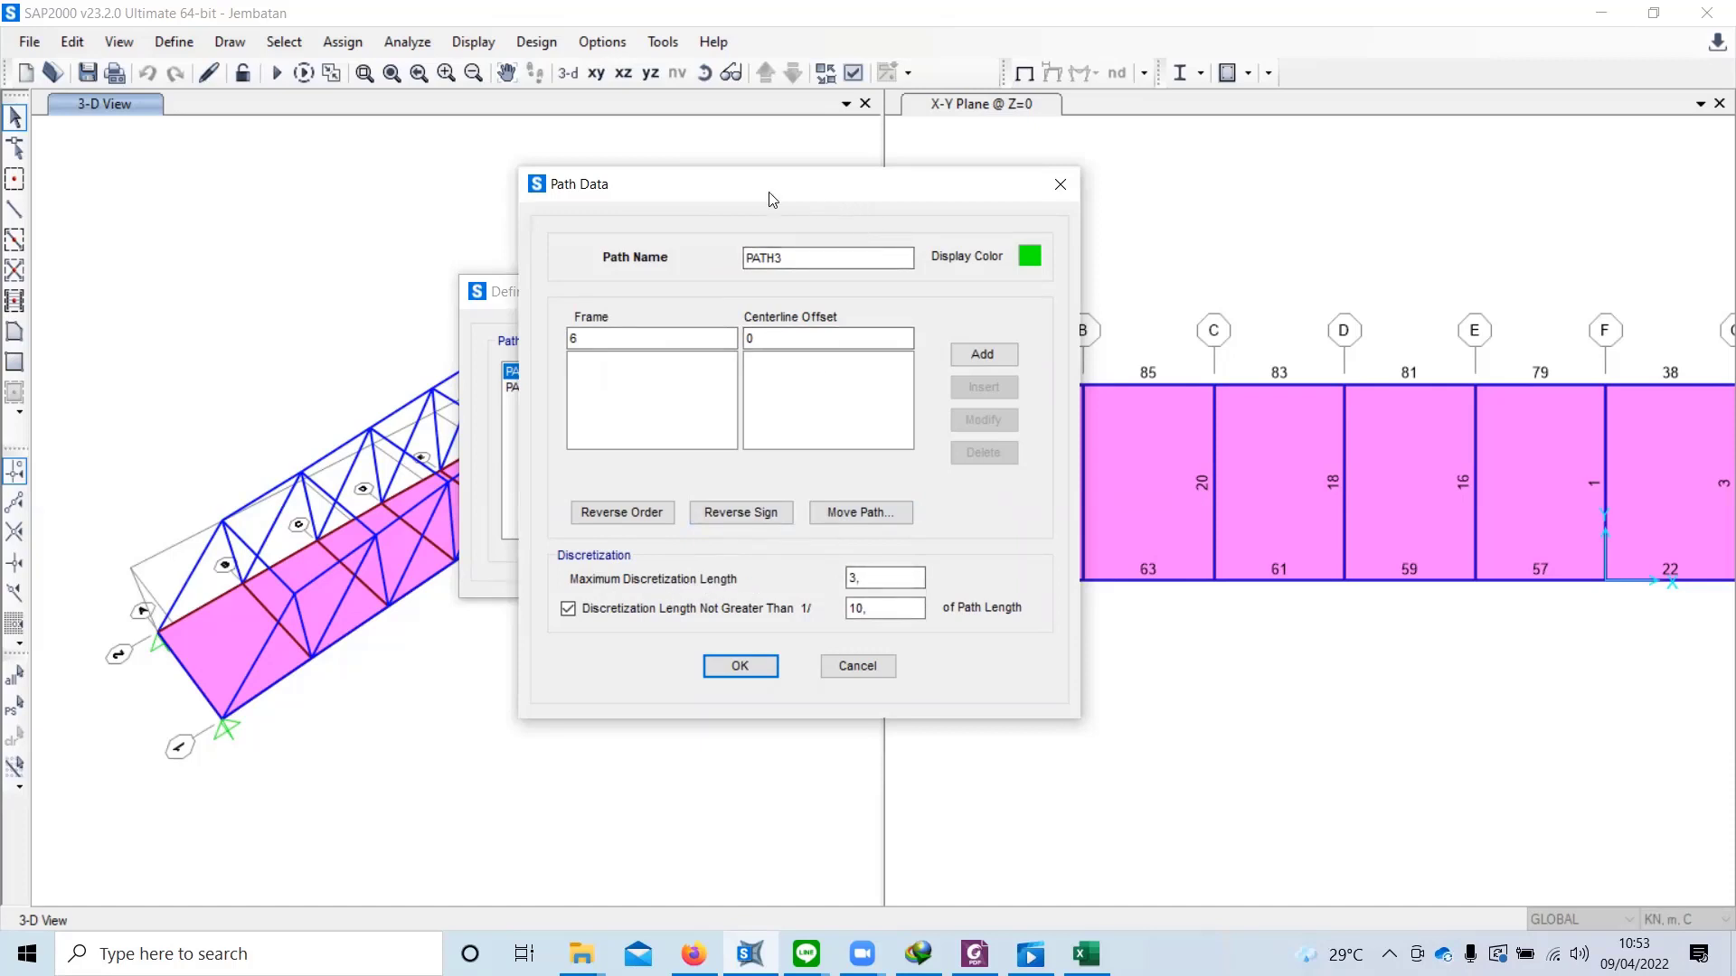
{"action": "left_click_drag", "start_coordinate": [716, 193], "coordinate": [580, 180]}
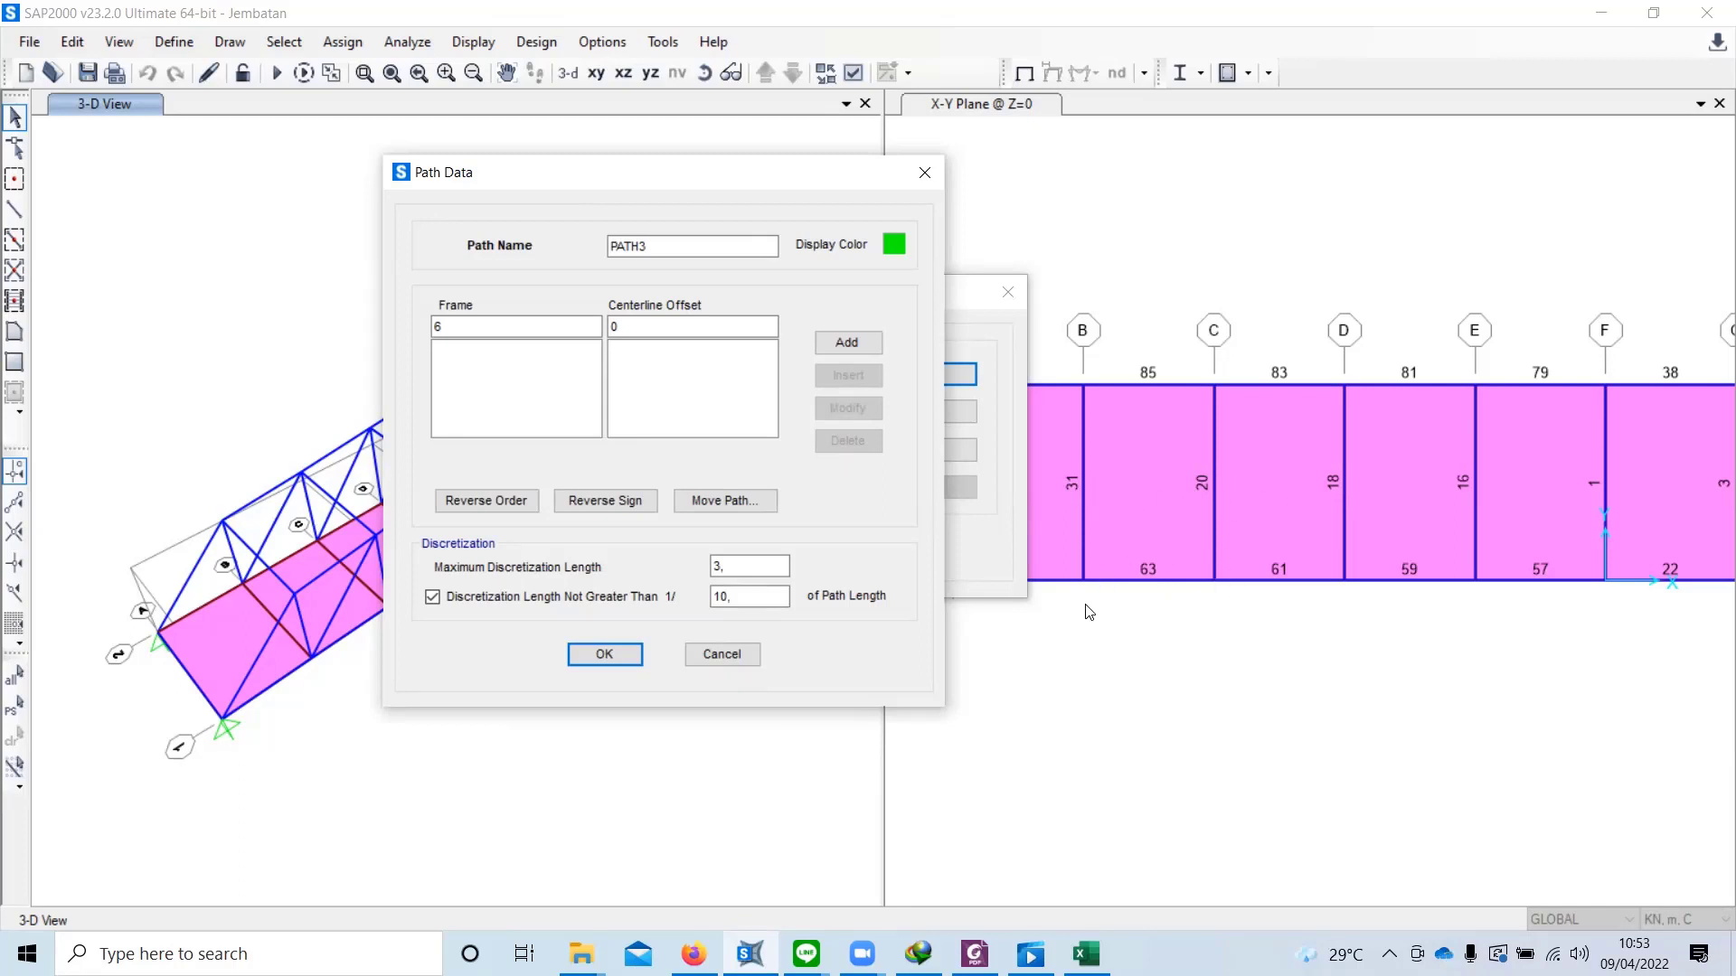
{"action": "left_click", "coordinate": [743, 566]}
{"action": "left_click_drag", "start_coordinate": [728, 567], "coordinate": [707, 579]}
{"action": "left_click_drag", "start_coordinate": [531, 330], "coordinate": [382, 339]}
{"action": "left_click", "coordinate": [680, 327]}
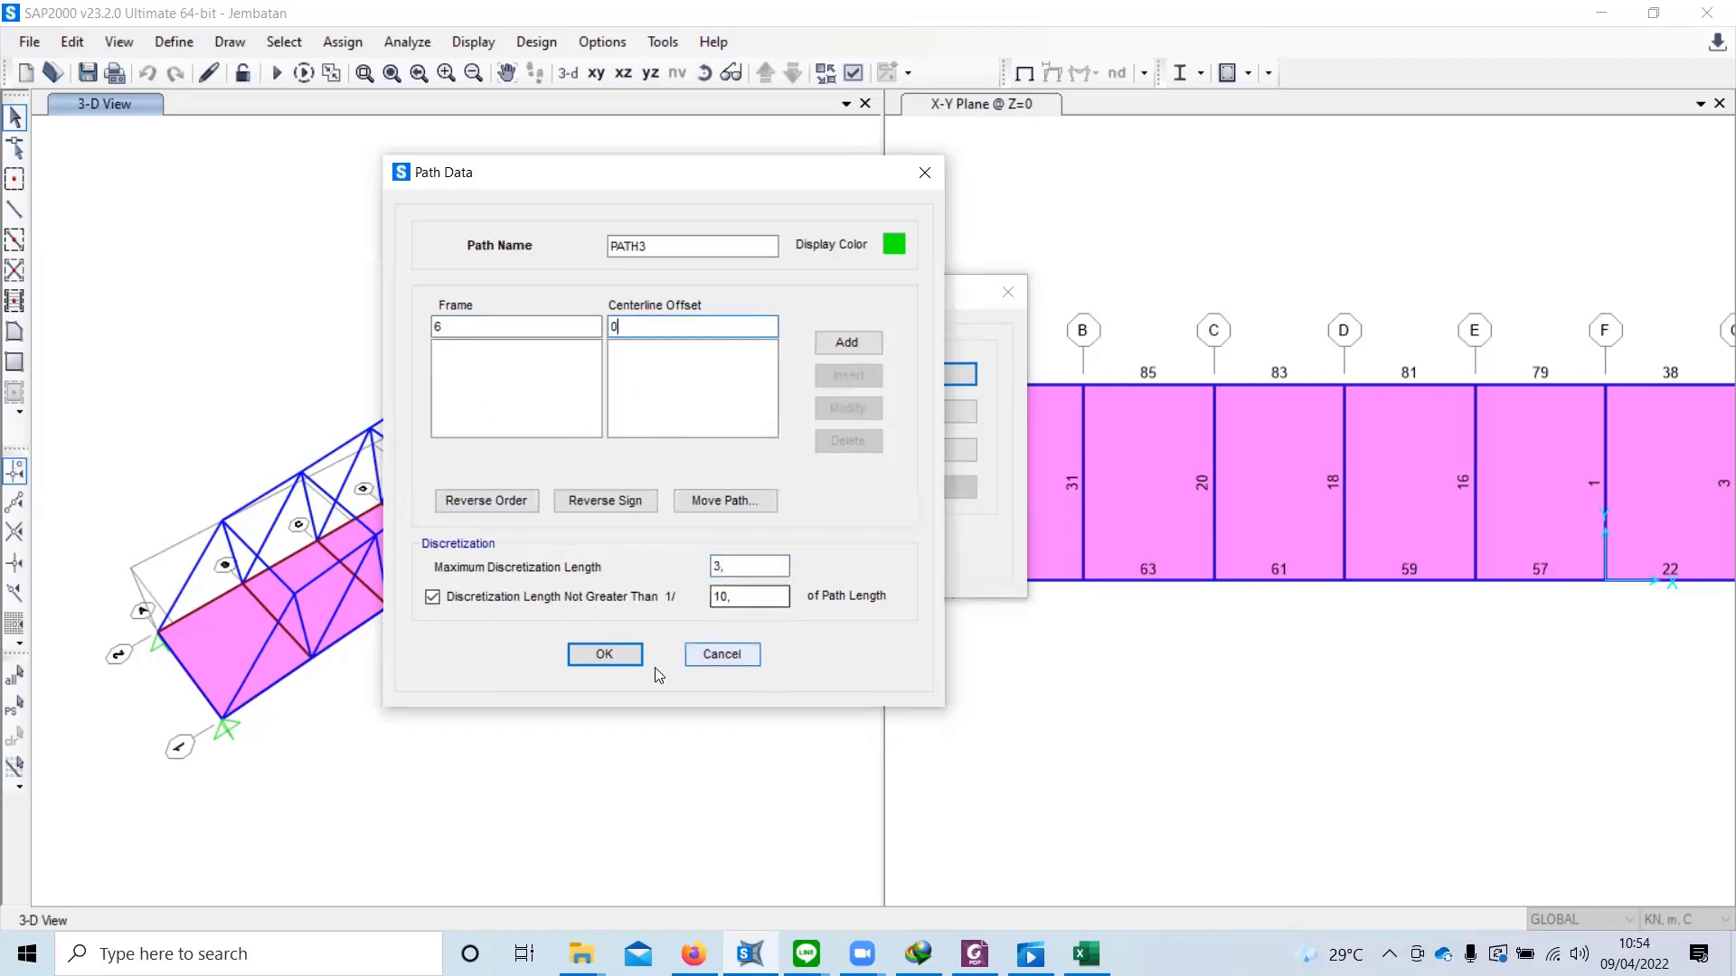
{"action": "left_click", "coordinate": [716, 655]}
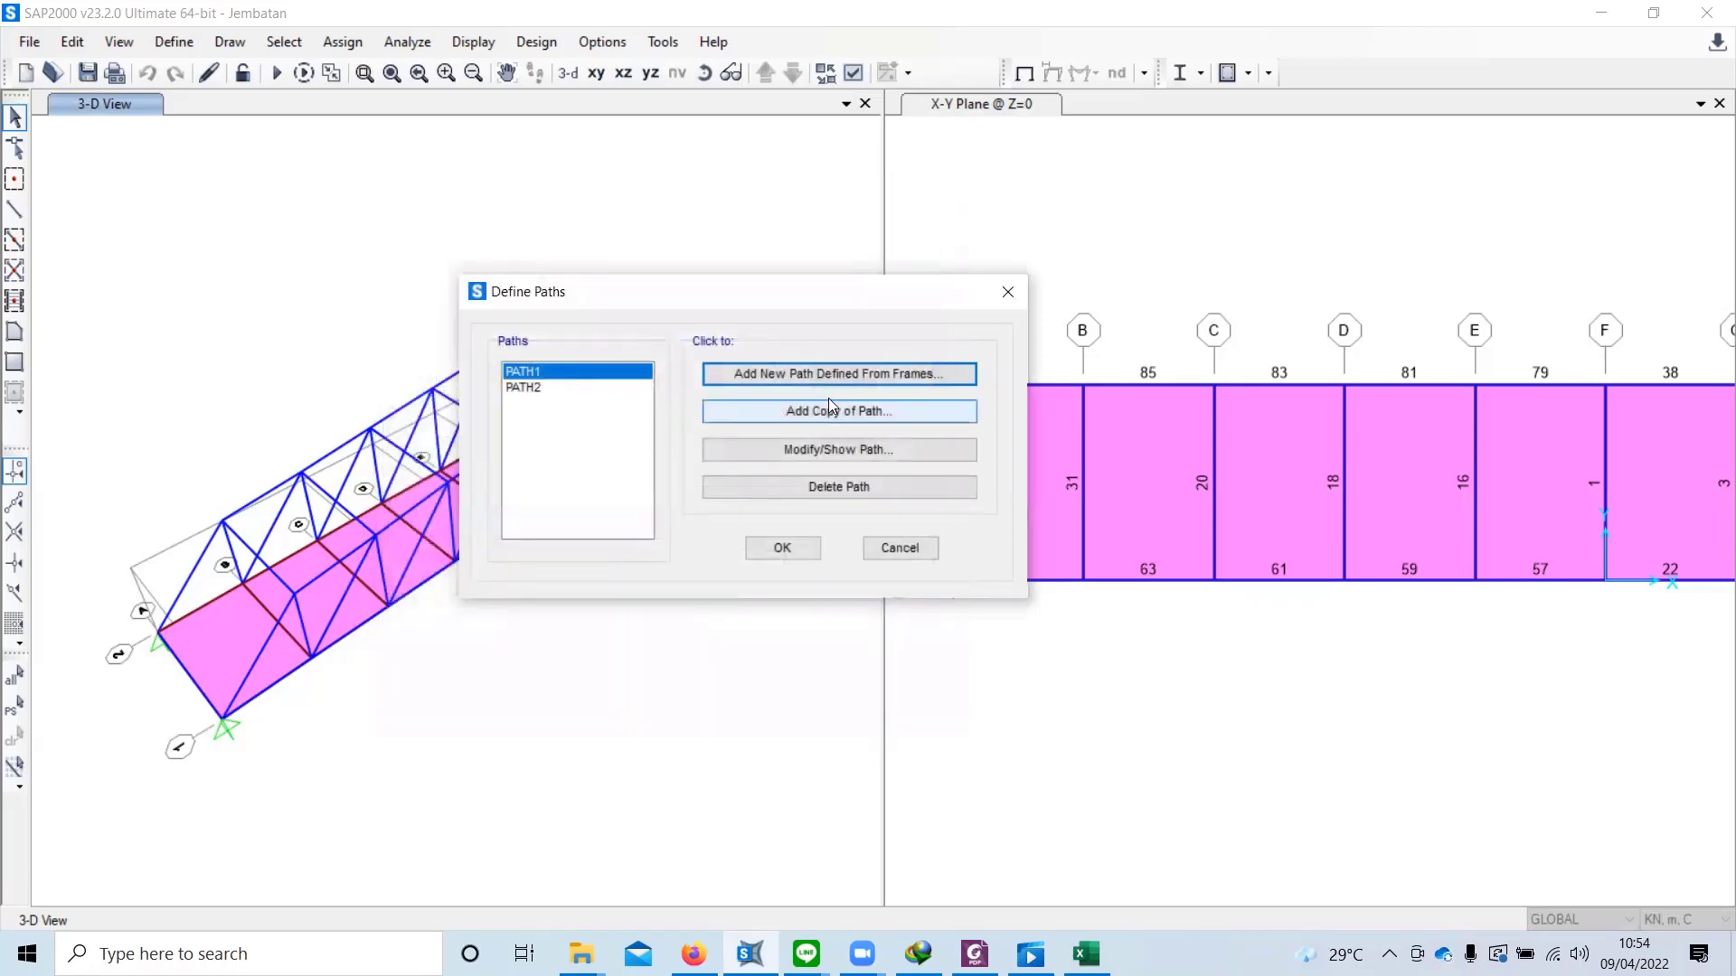
Step: Accept the existing path definitions and set the 3-D window to the X-Y plan view
{"action": "left_click", "coordinate": [532, 387]}
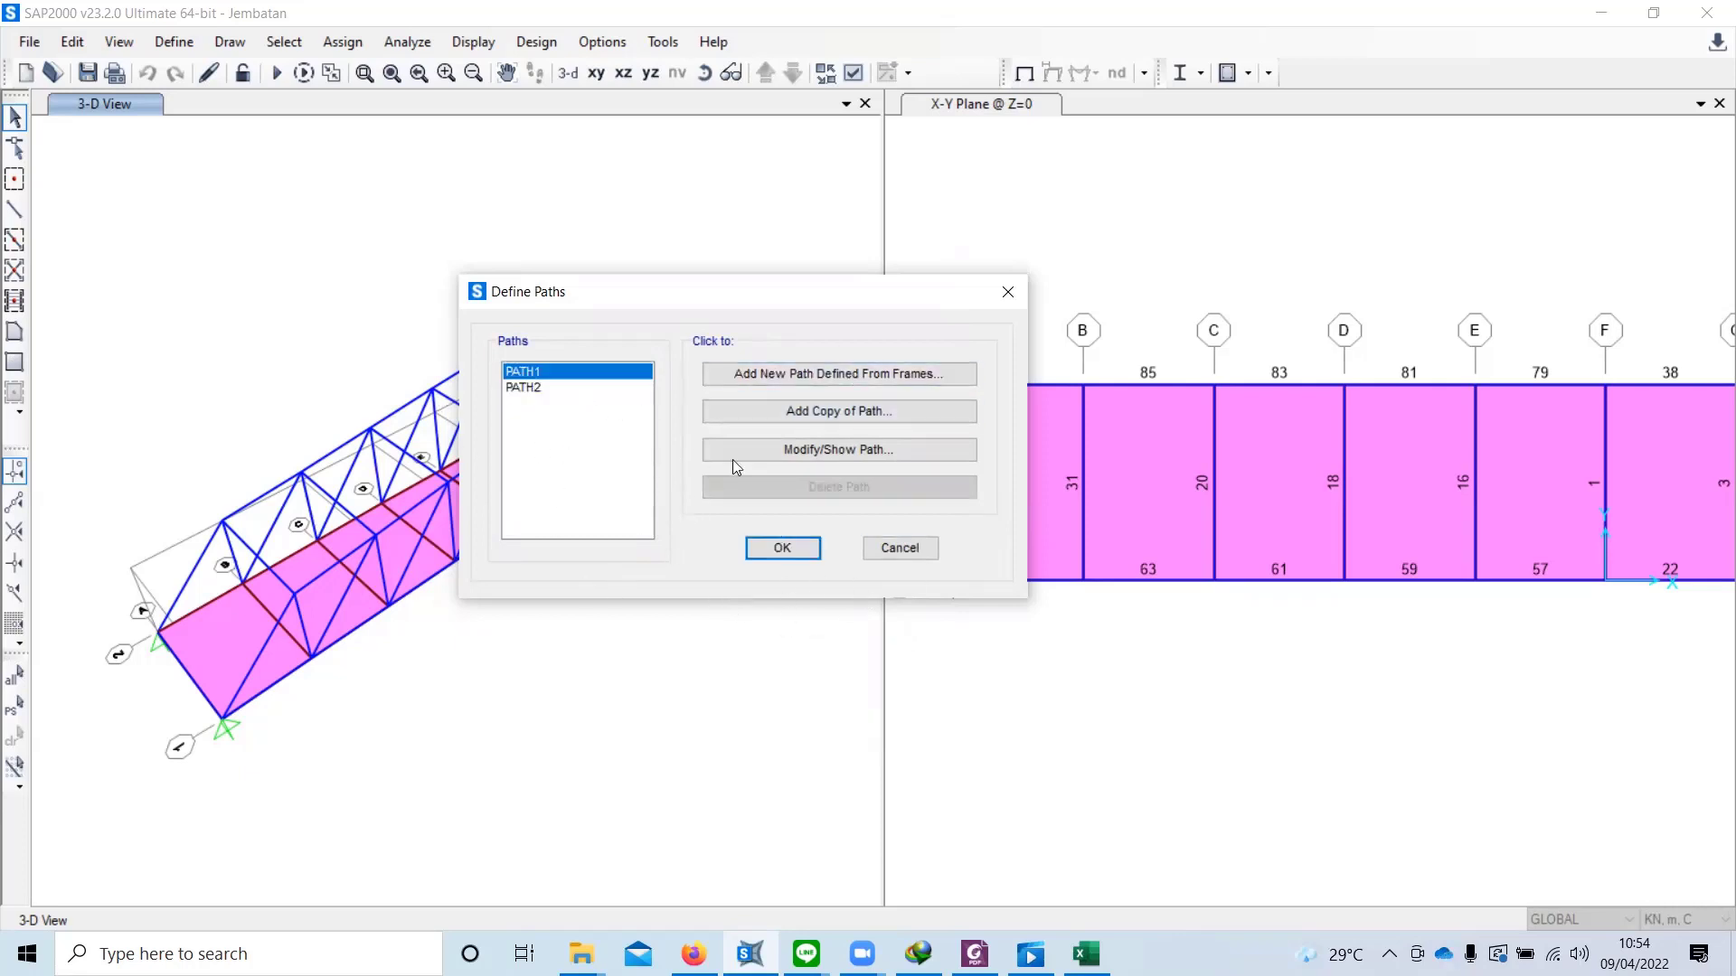
{"action": "left_click", "coordinate": [785, 547]}
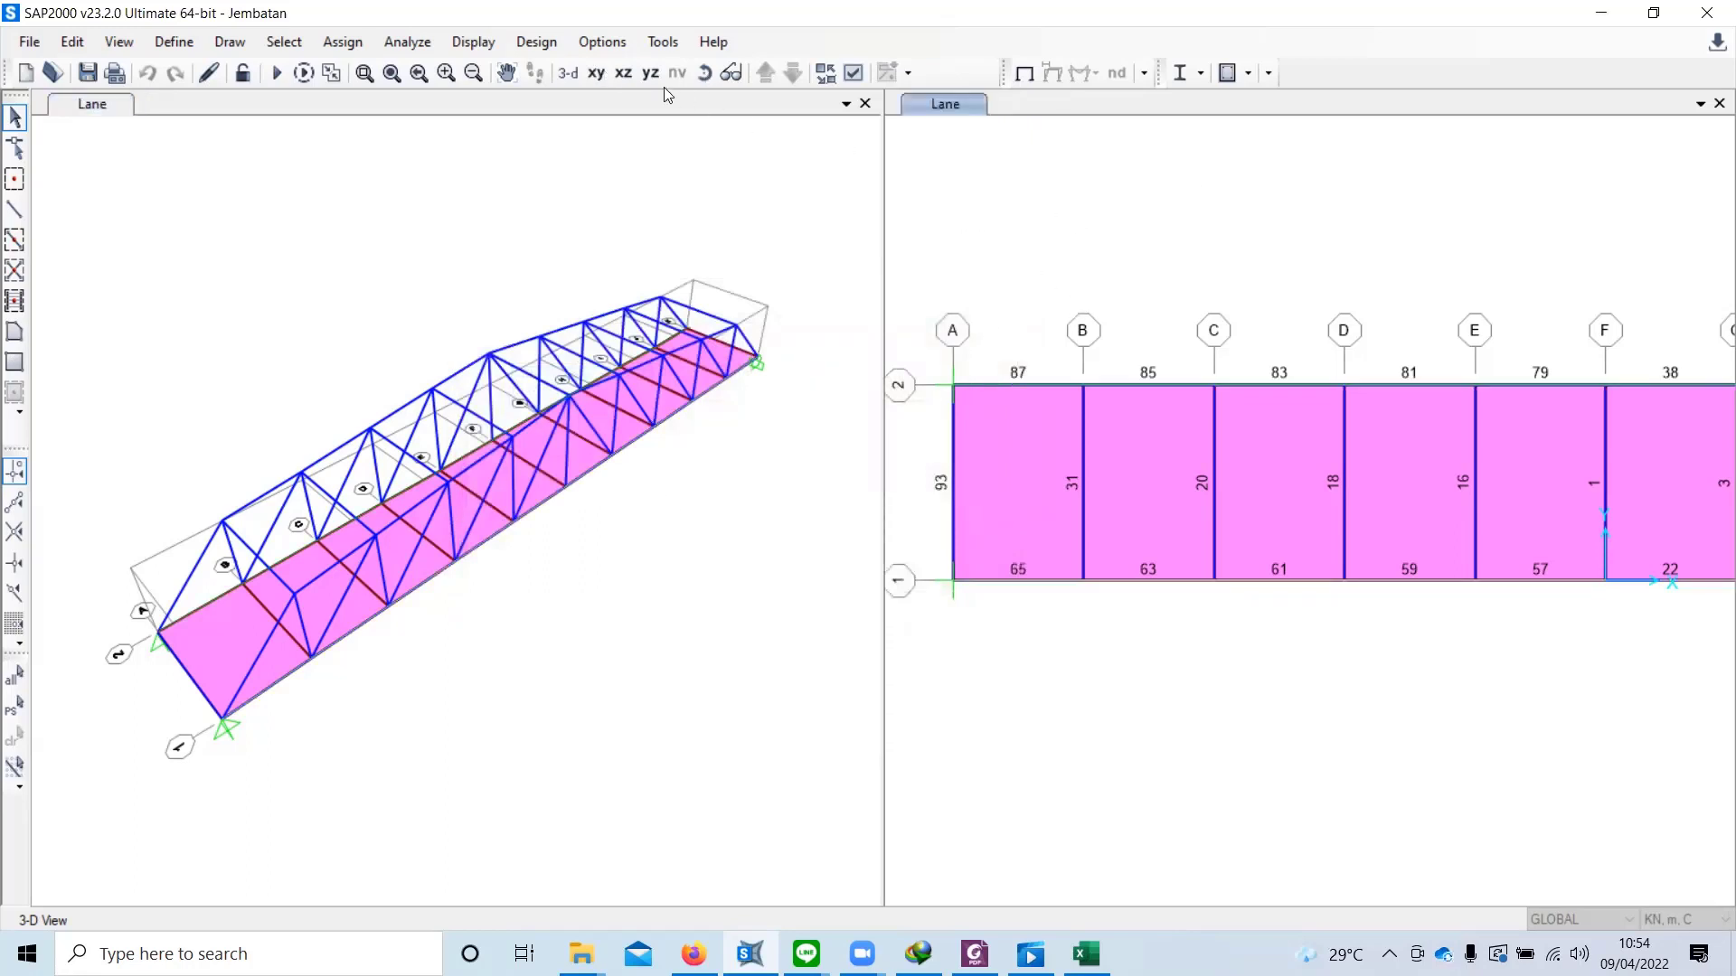
{"action": "left_click", "coordinate": [596, 72]}
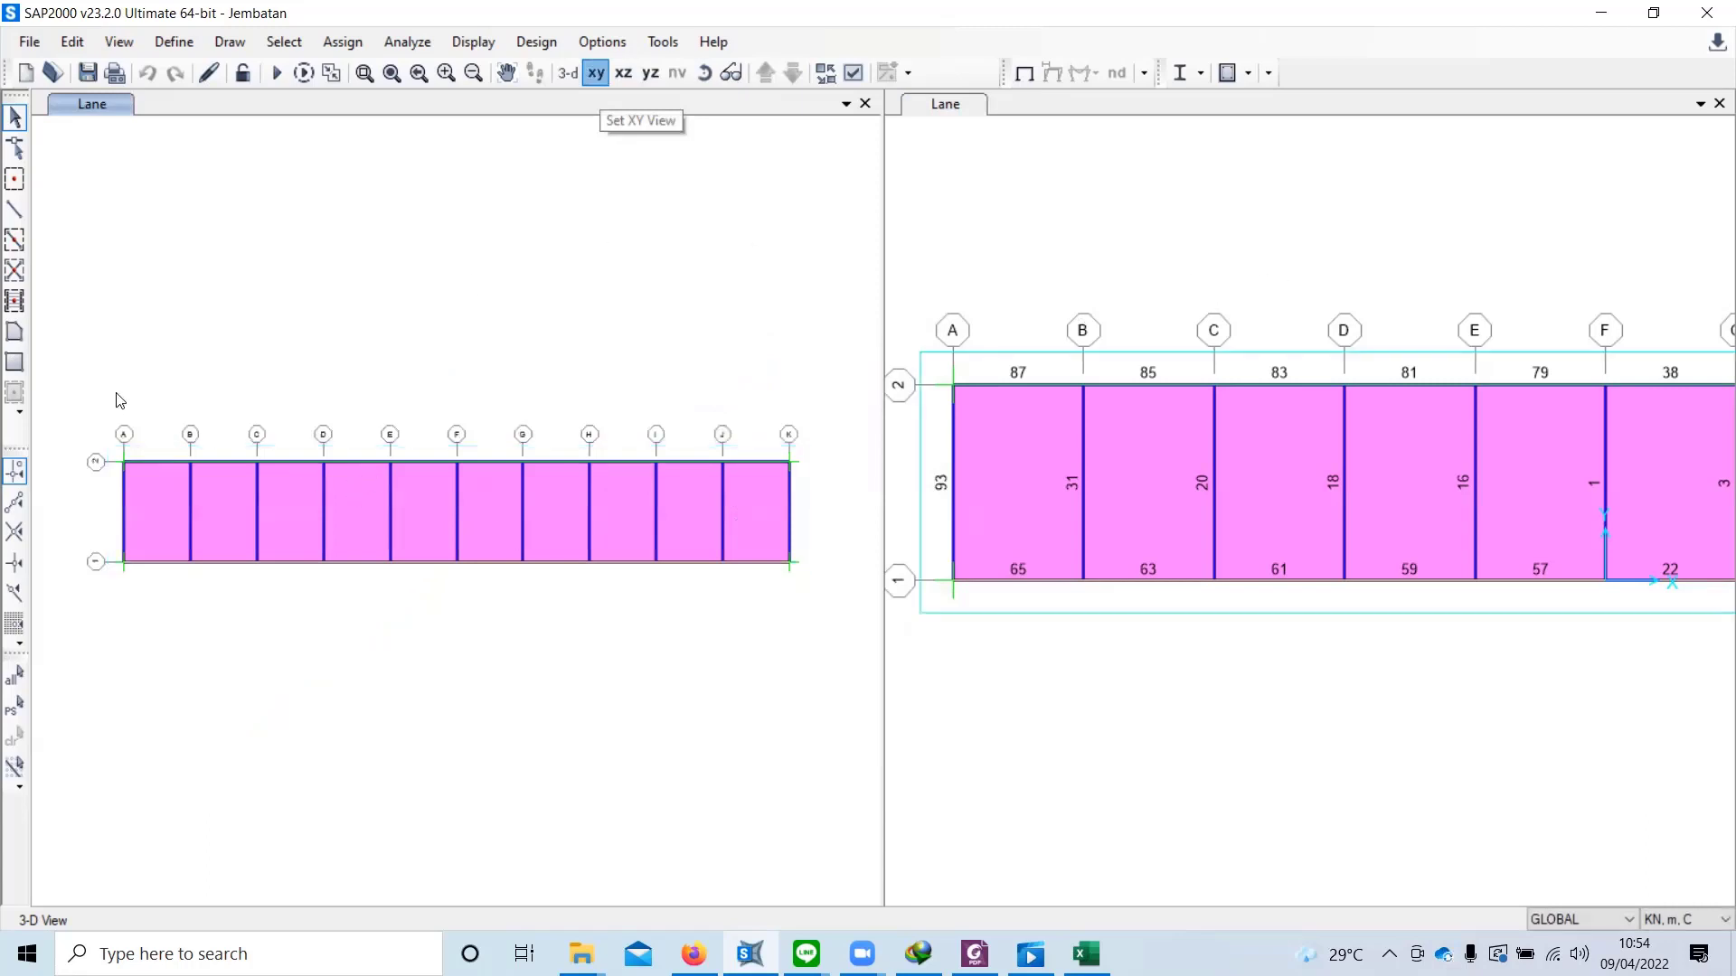
{"action": "left_click_drag", "start_coordinate": [99, 399], "coordinate": [807, 492]}
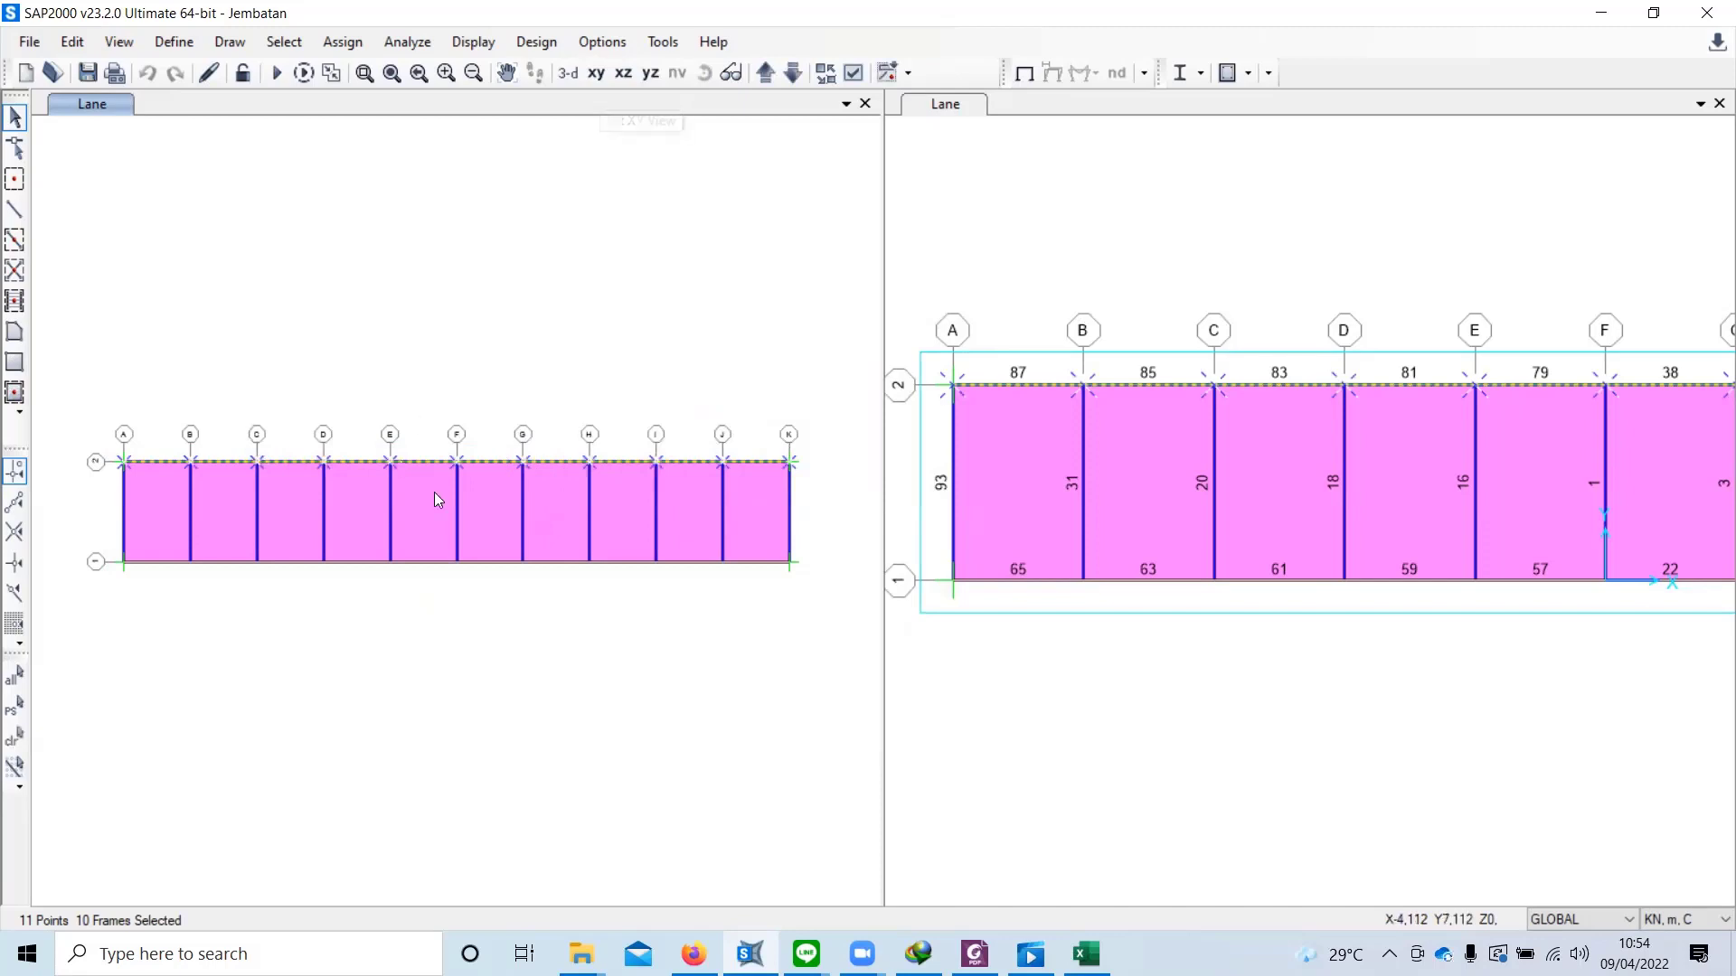
{"action": "left_click", "coordinate": [343, 41]}
{"action": "mouse_move", "coordinate": [393, 101]}
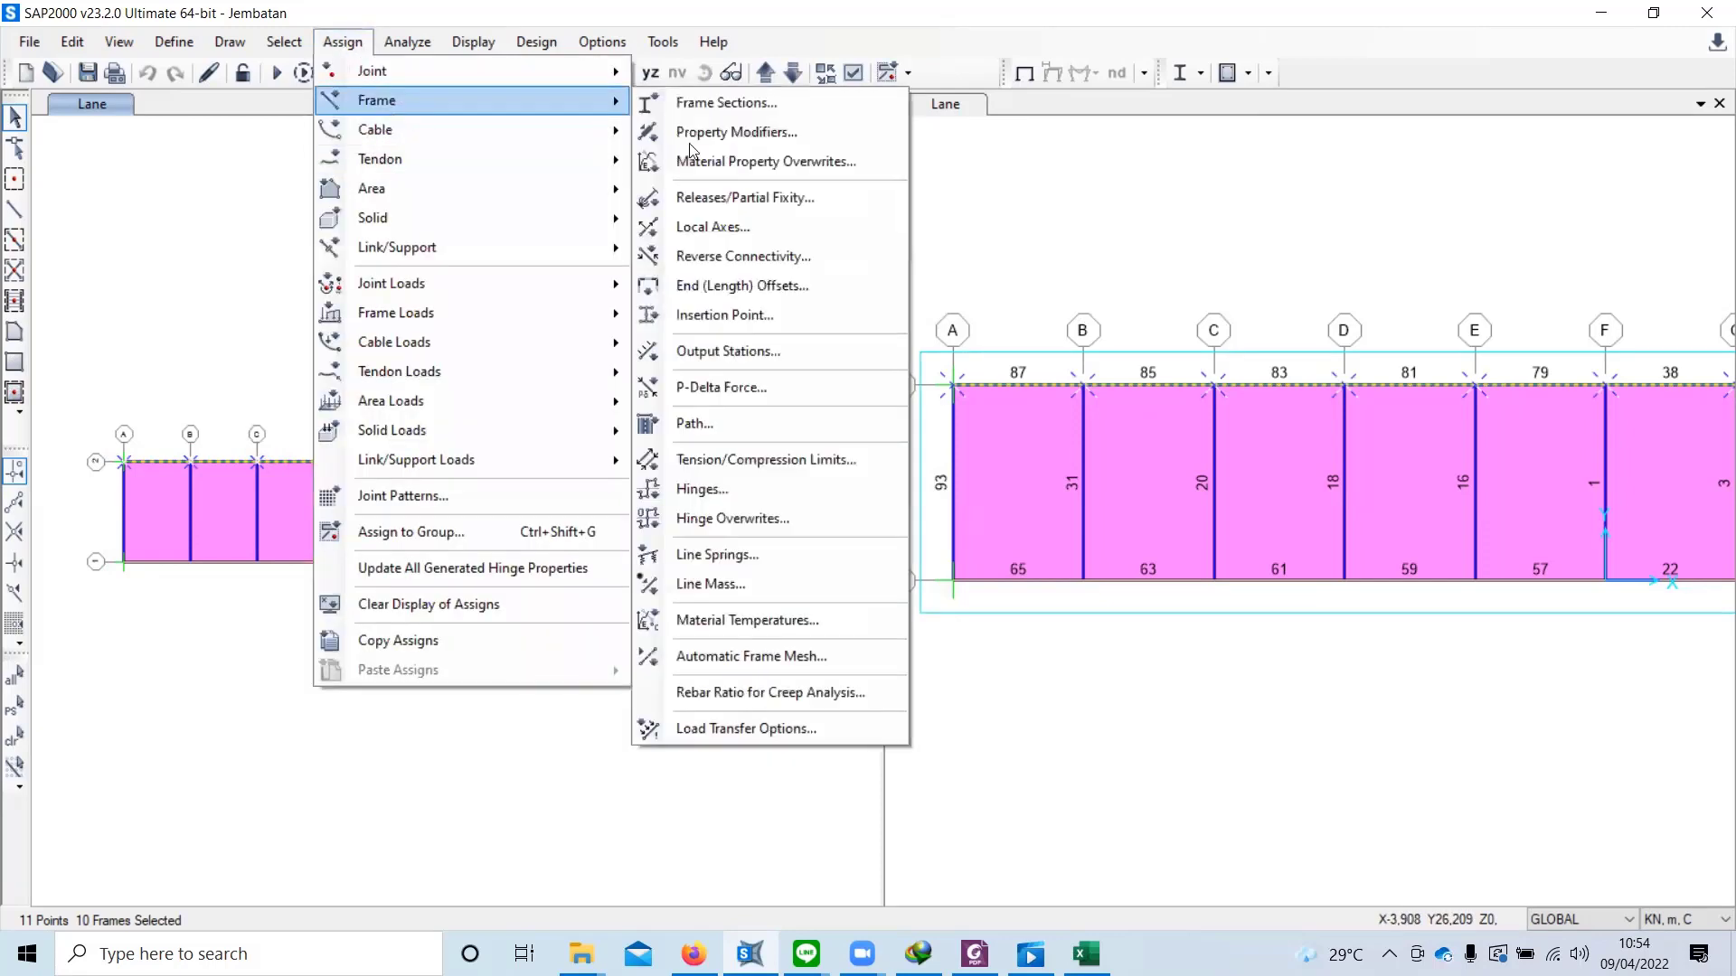
{"action": "left_click", "coordinate": [714, 422]}
{"action": "left_click_drag", "start_coordinate": [825, 351], "coordinate": [601, 205]}
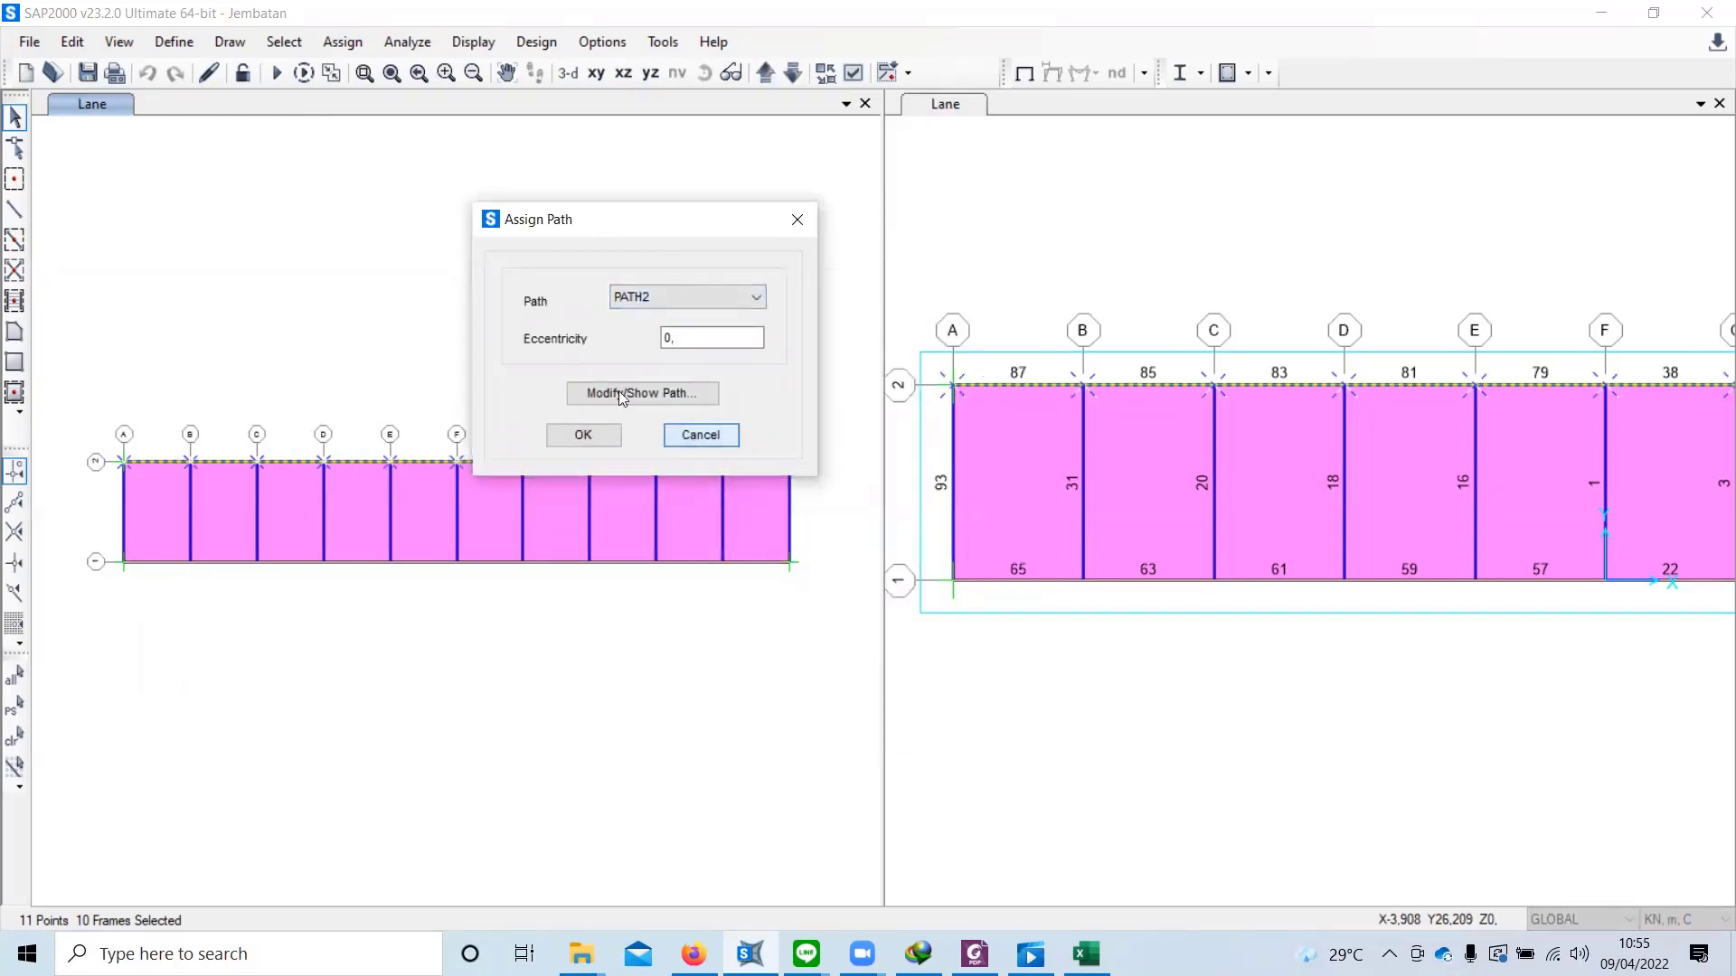
{"action": "left_click", "coordinate": [701, 435]}
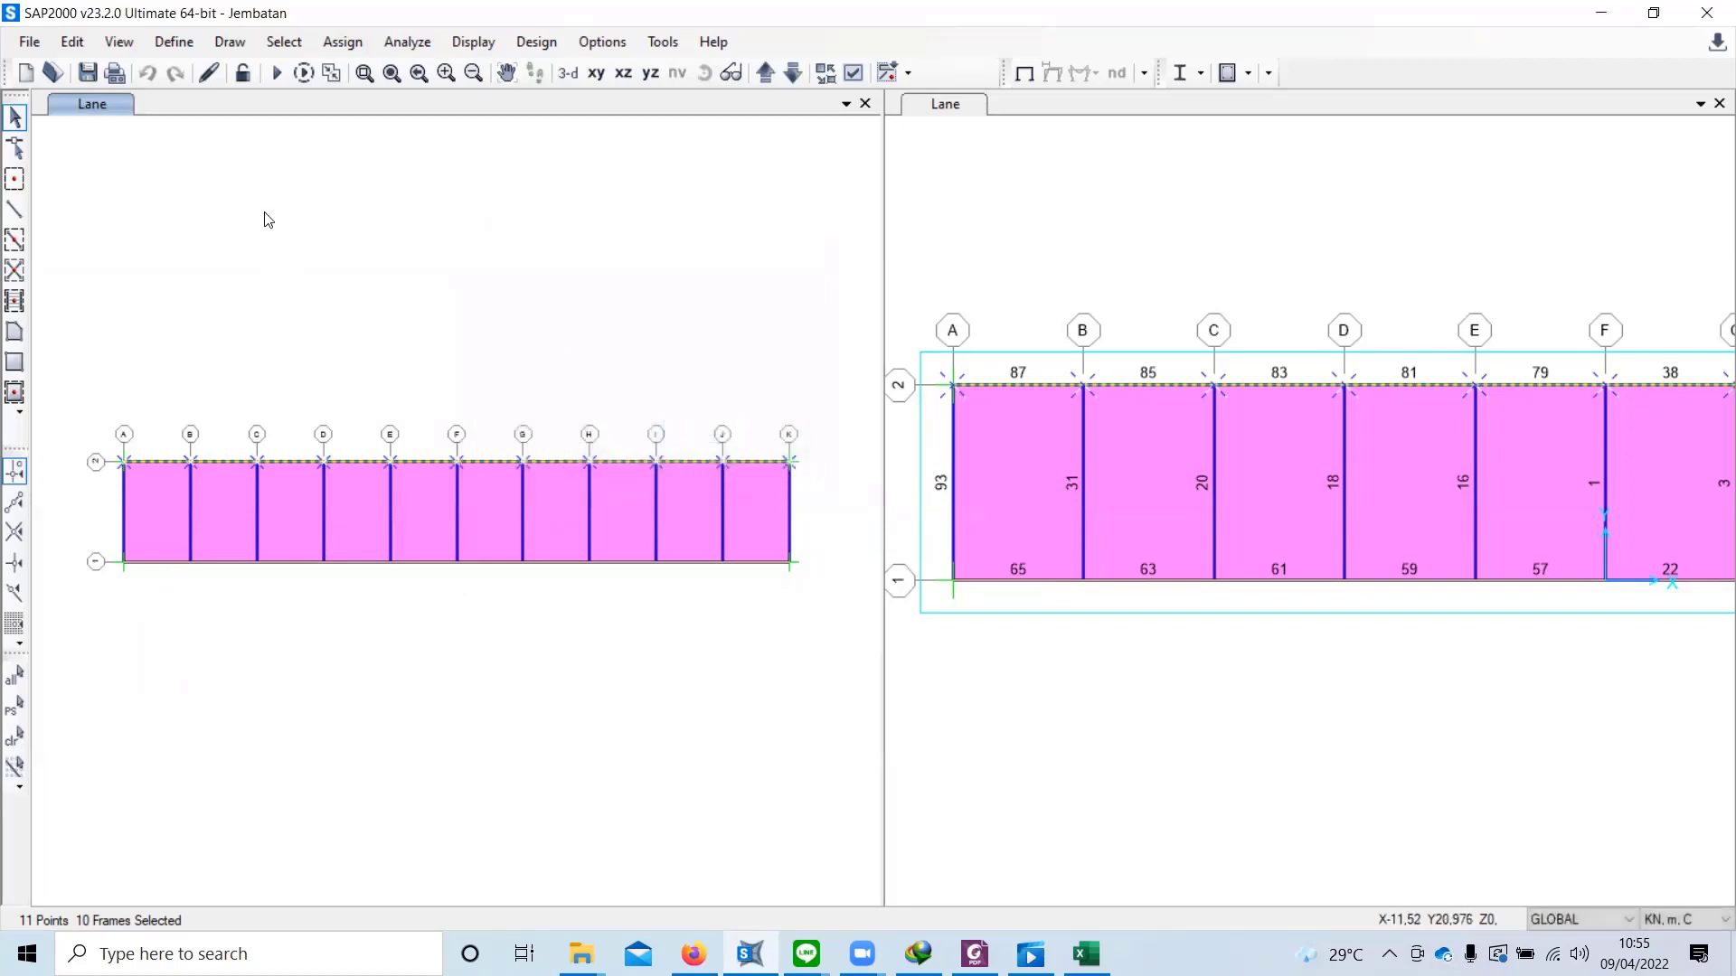
Step: Select the deck frames along grid line 1 and assign them to PATH1
{"action": "left_click_drag", "start_coordinate": [102, 527], "coordinate": [811, 605]}
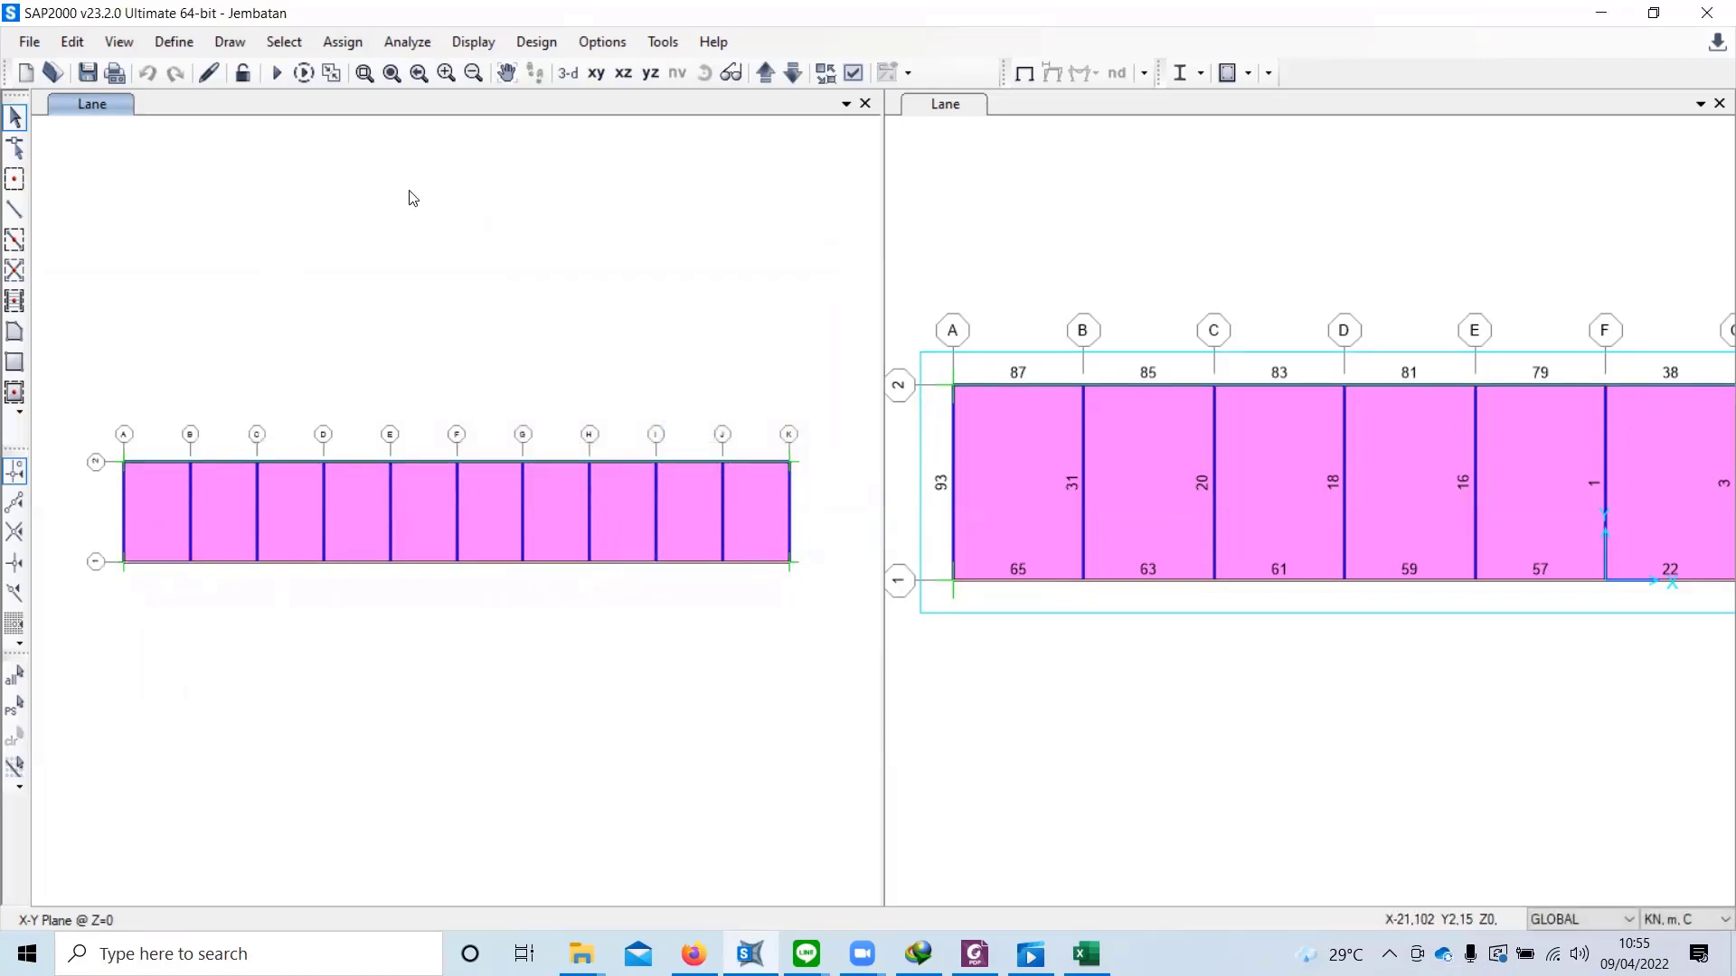
{"action": "left_click", "coordinate": [343, 42]}
{"action": "mouse_move", "coordinate": [429, 100]}
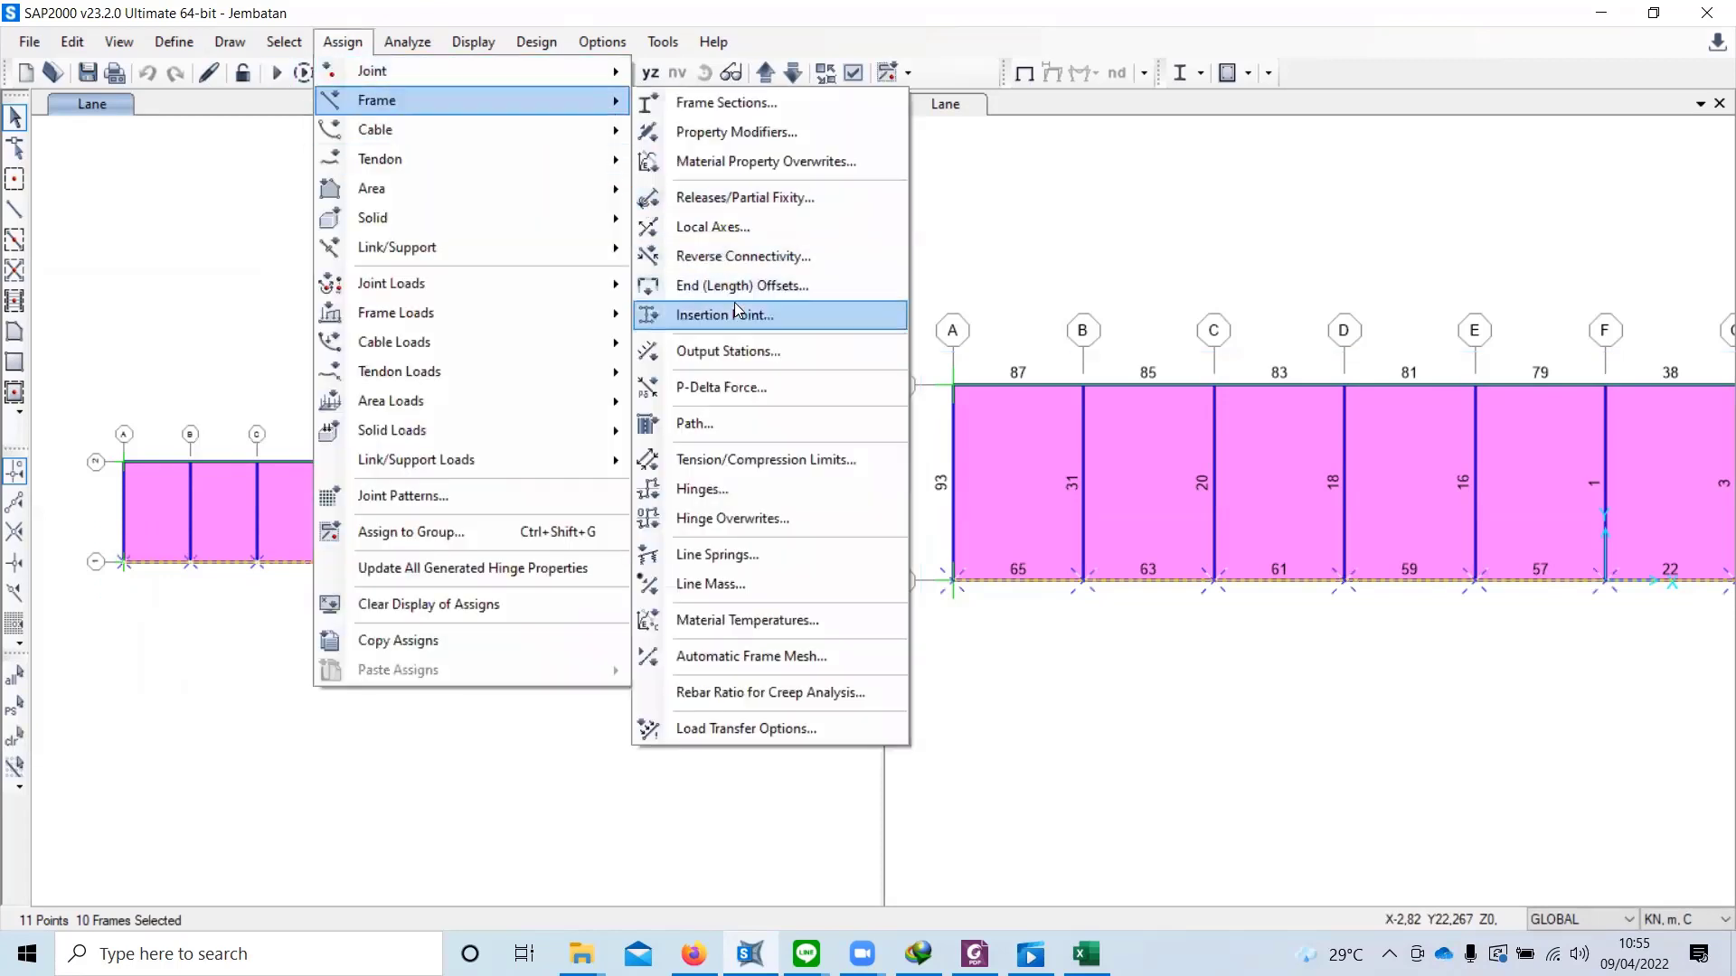
{"action": "left_click", "coordinate": [714, 443]}
{"action": "left_click", "coordinate": [892, 448]}
{"action": "left_click", "coordinate": [871, 463]}
{"action": "left_click", "coordinate": [807, 579]}
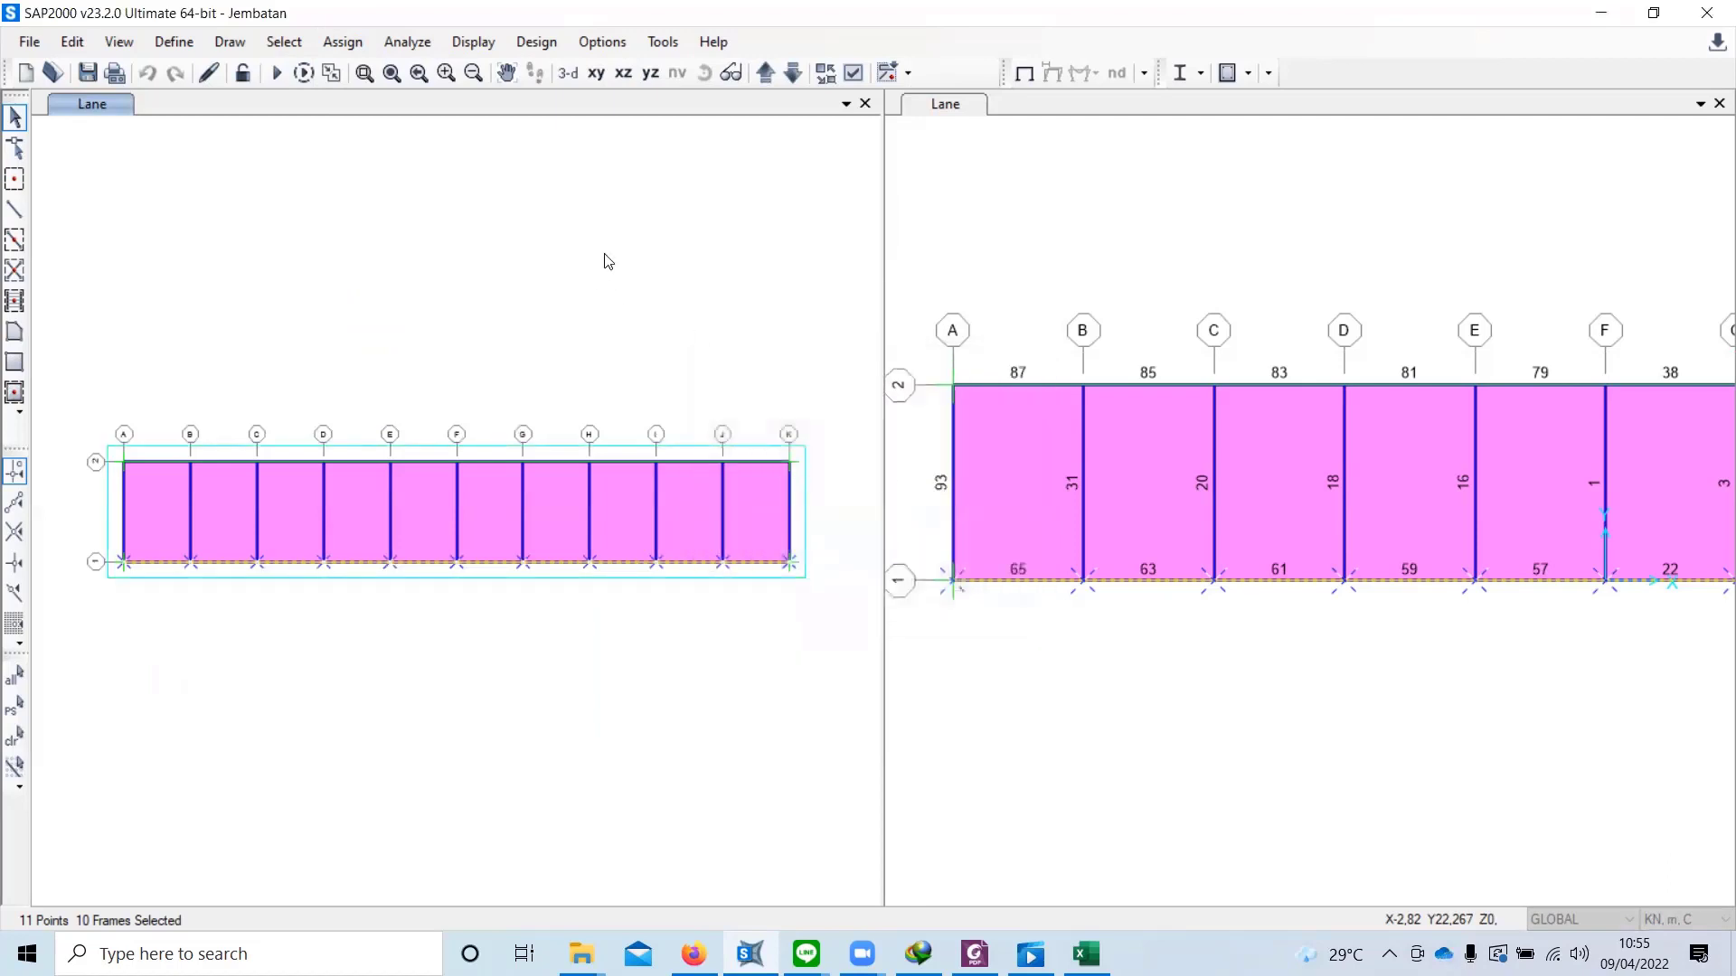
Step: Review the frames and centerline offsets listed in PATH1 against the frame labels along grid line 1
{"action": "left_click", "coordinate": [192, 45]}
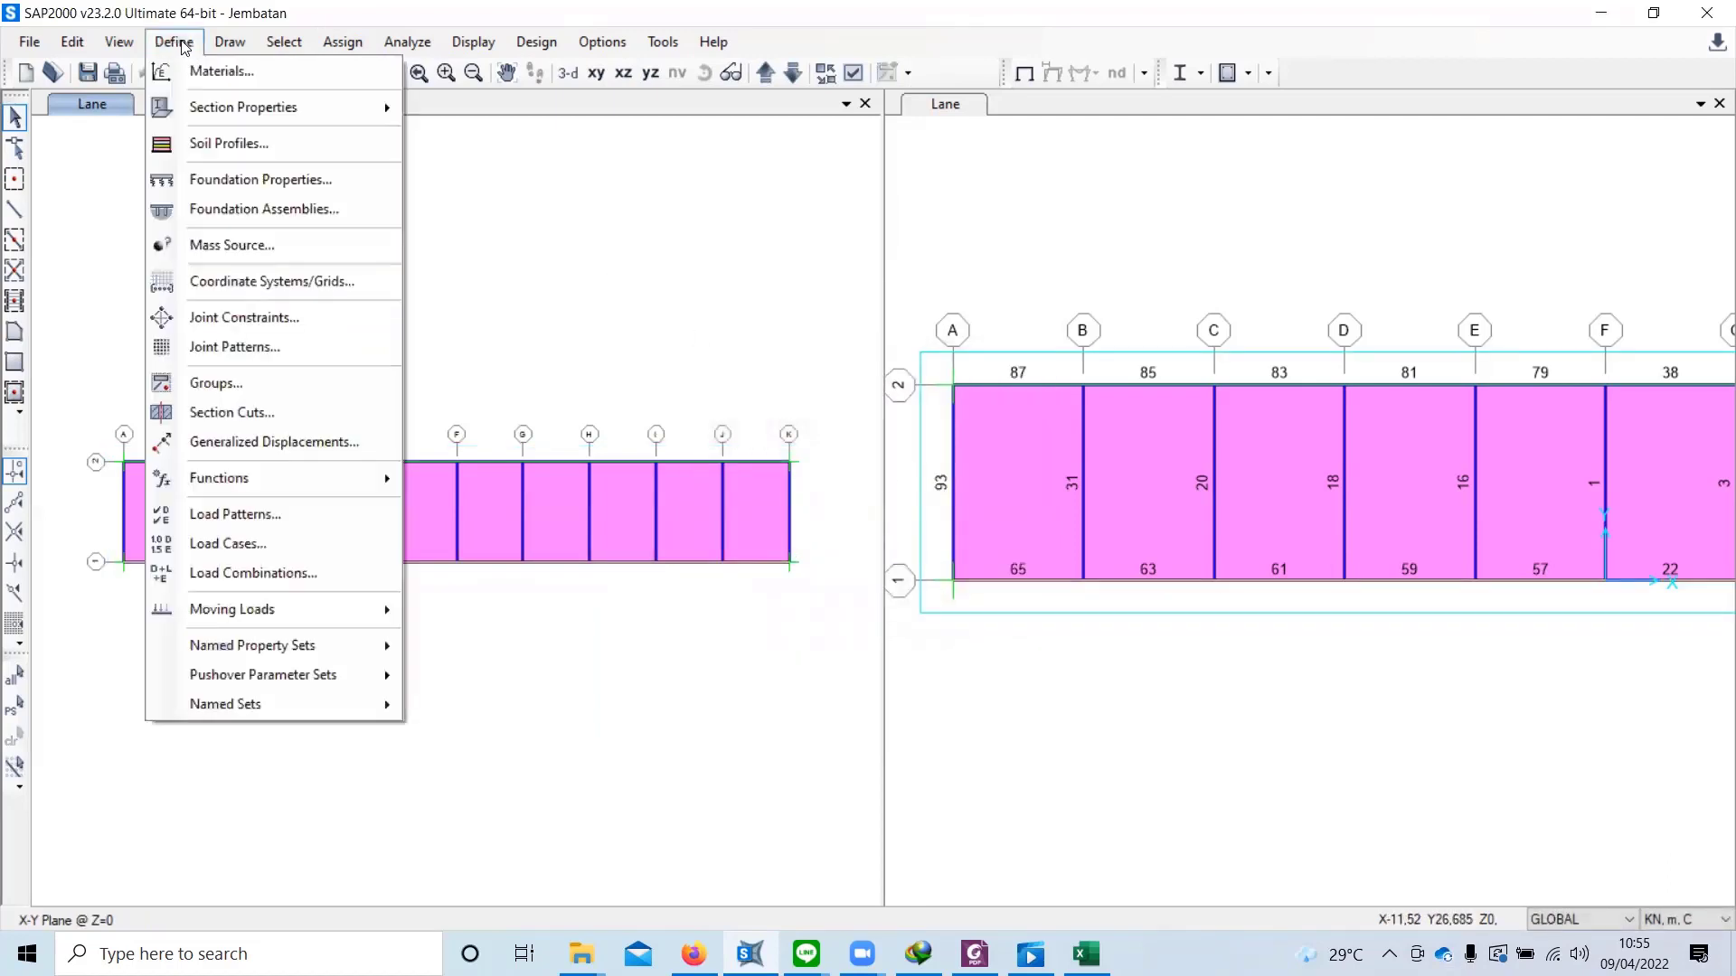
{"action": "mouse_move", "coordinate": [306, 607]}
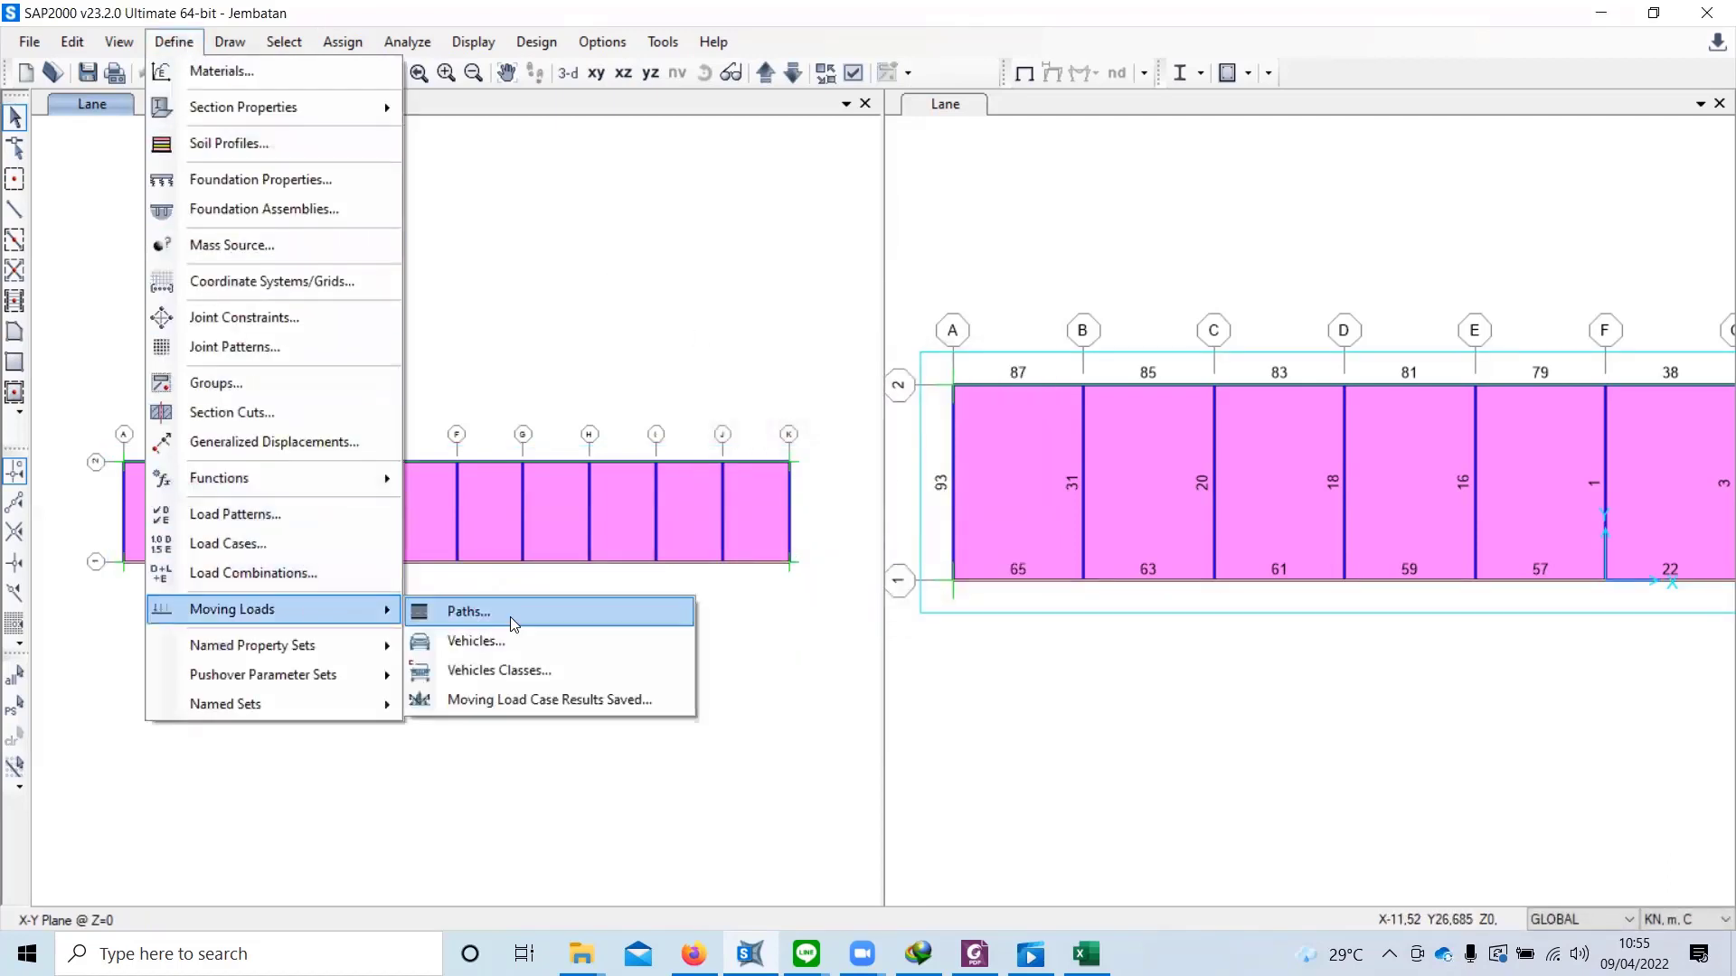
{"action": "left_click", "coordinate": [511, 615]}
{"action": "left_click", "coordinate": [964, 496]}
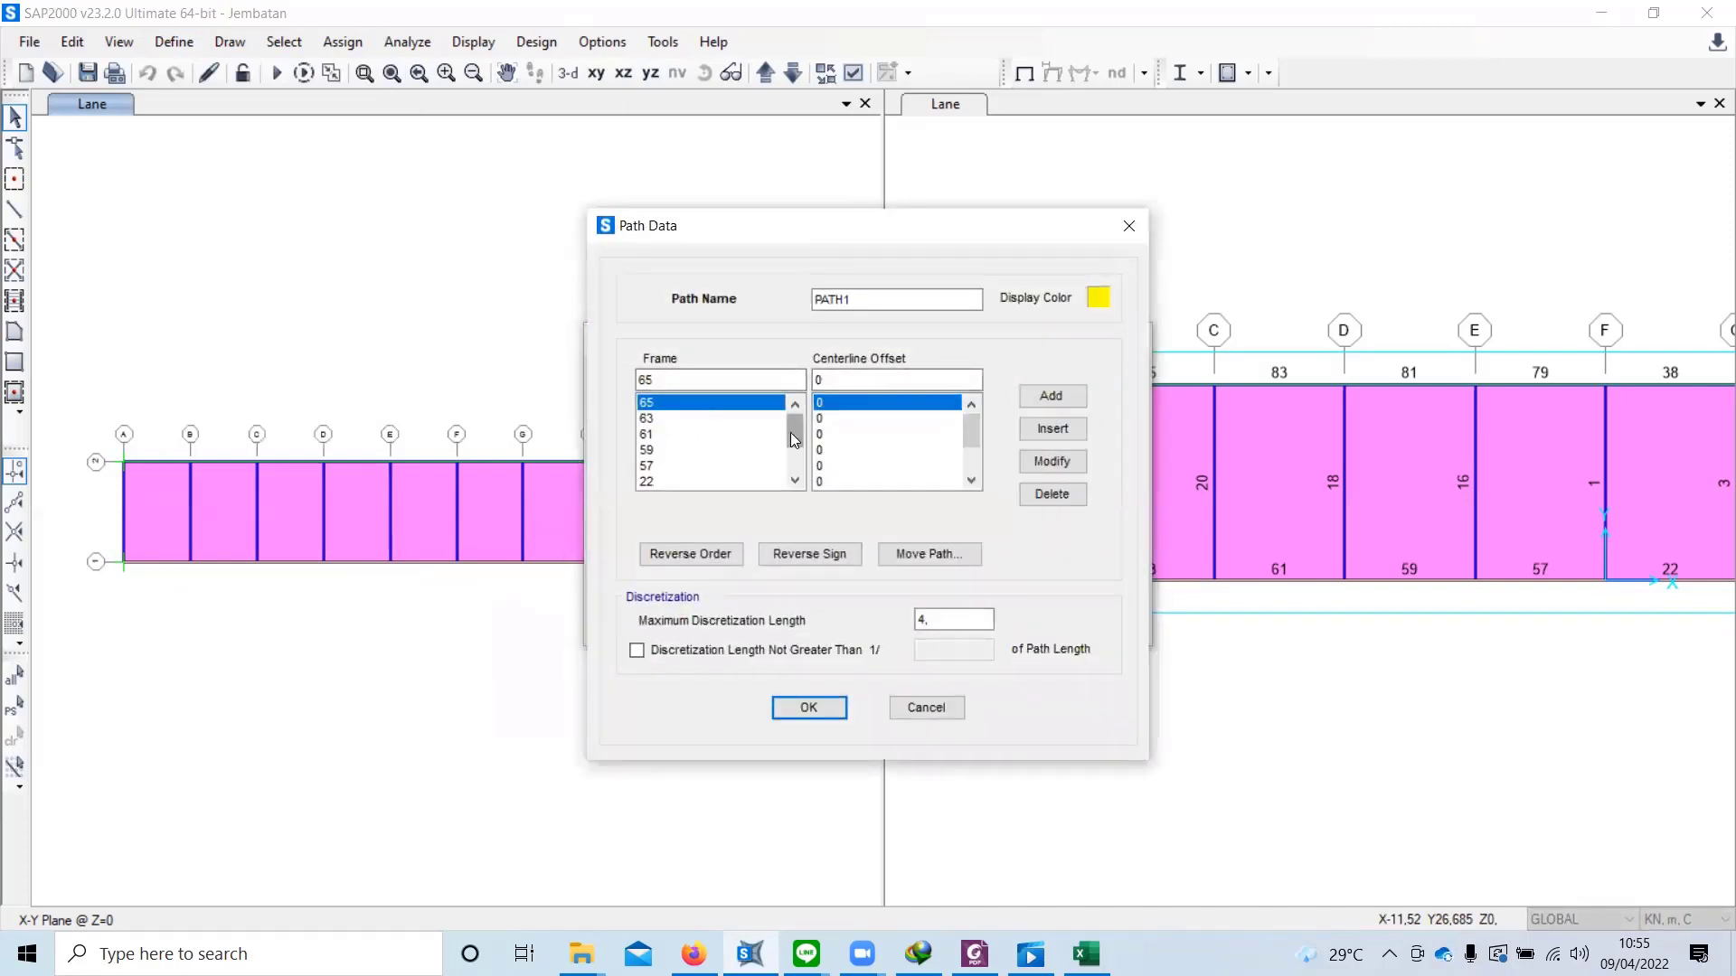
{"action": "left_click_drag", "start_coordinate": [790, 432], "coordinate": [792, 445]}
{"action": "left_click_drag", "start_coordinate": [804, 241], "coordinate": [451, 230]}
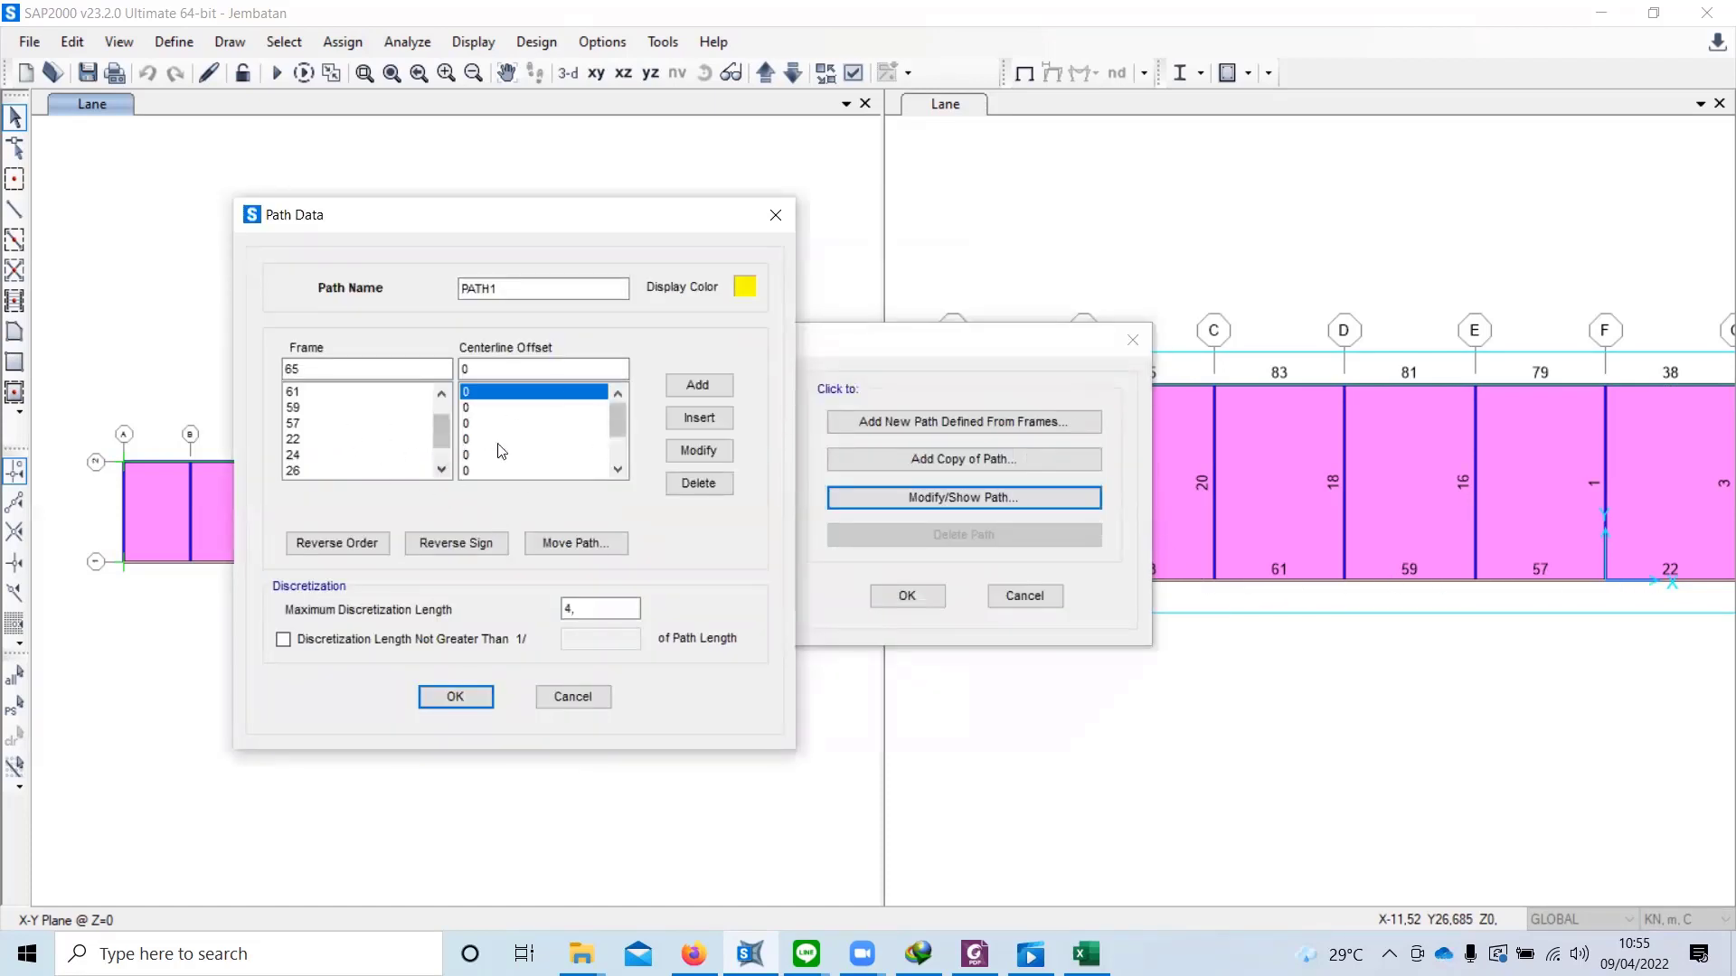
{"action": "left_click", "coordinate": [455, 696]}
Step: Review the frames listed in PATH2 against the labels along grid line 2 and accept the path definitions
{"action": "left_click", "coordinate": [660, 435]}
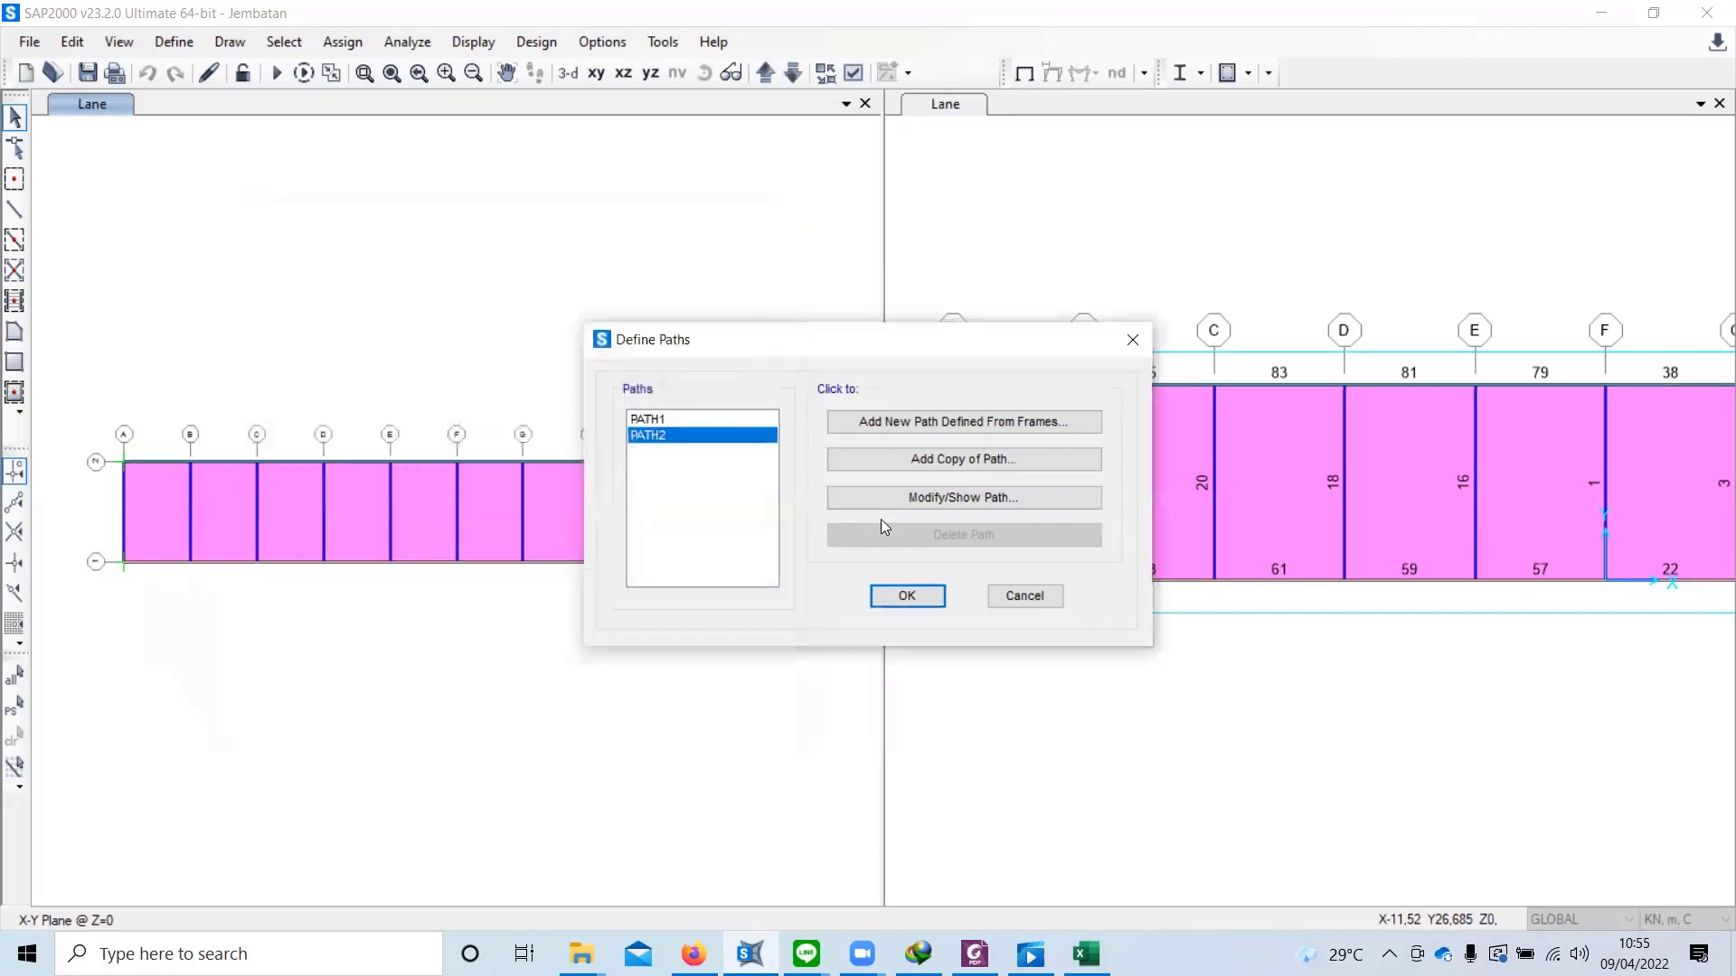
{"action": "left_click", "coordinate": [915, 498]}
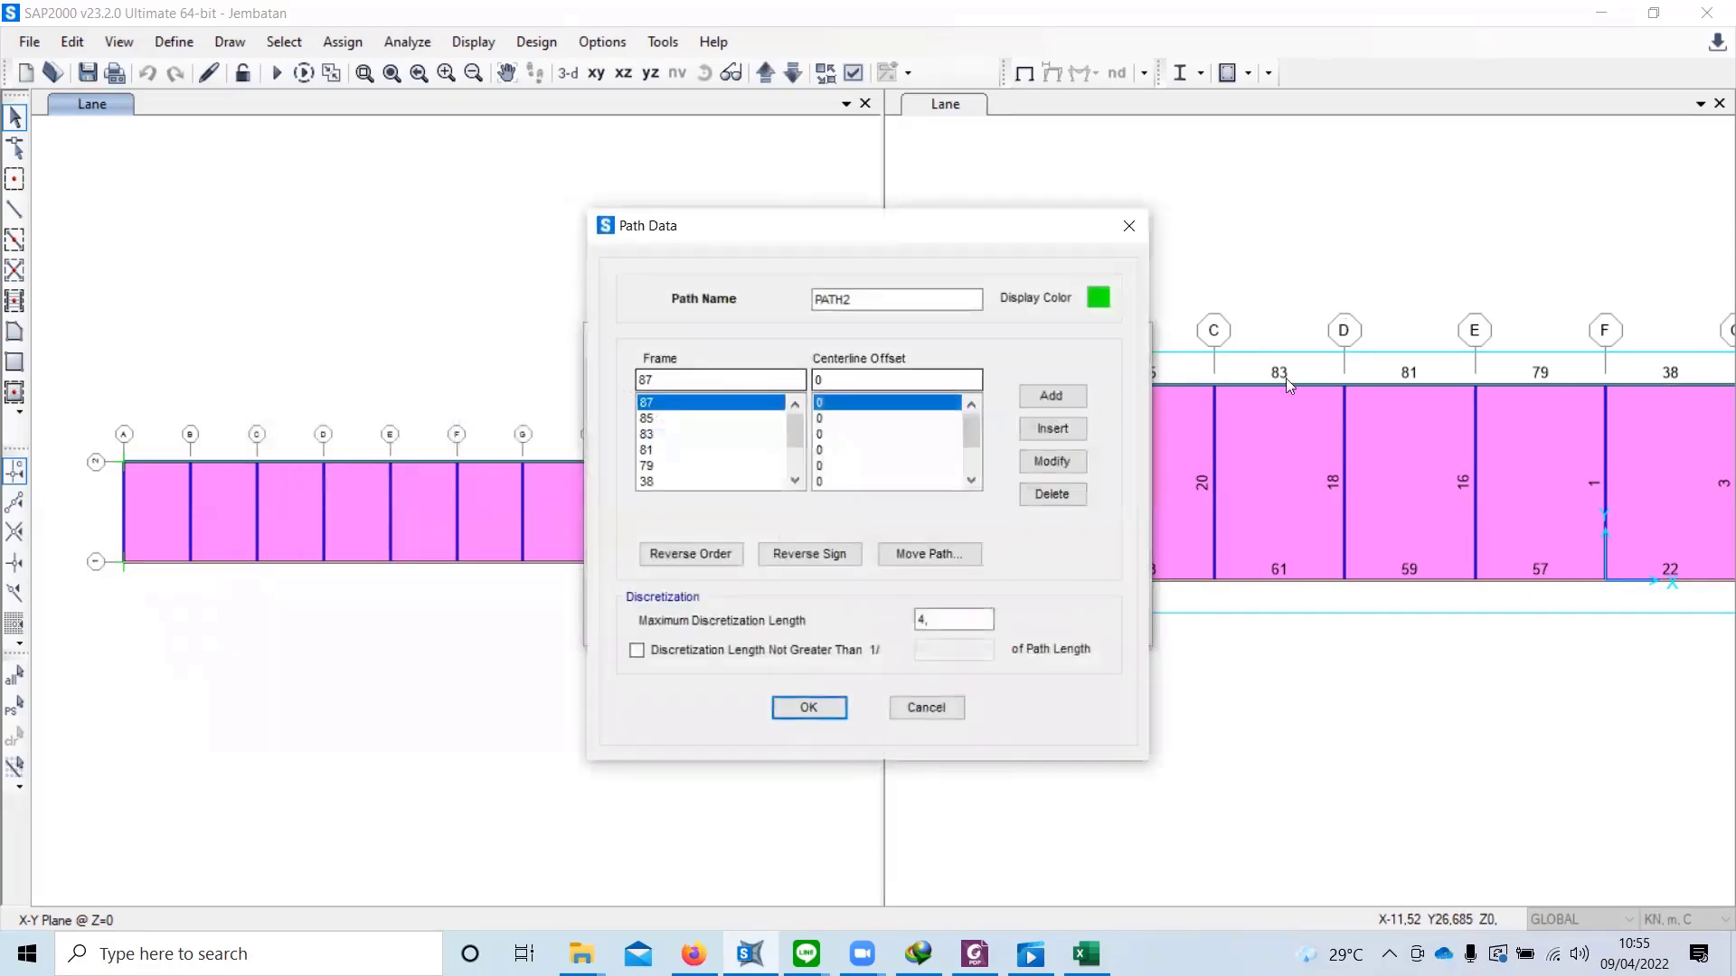
{"action": "left_click", "coordinate": [808, 707]}
{"action": "left_click", "coordinate": [904, 594]}
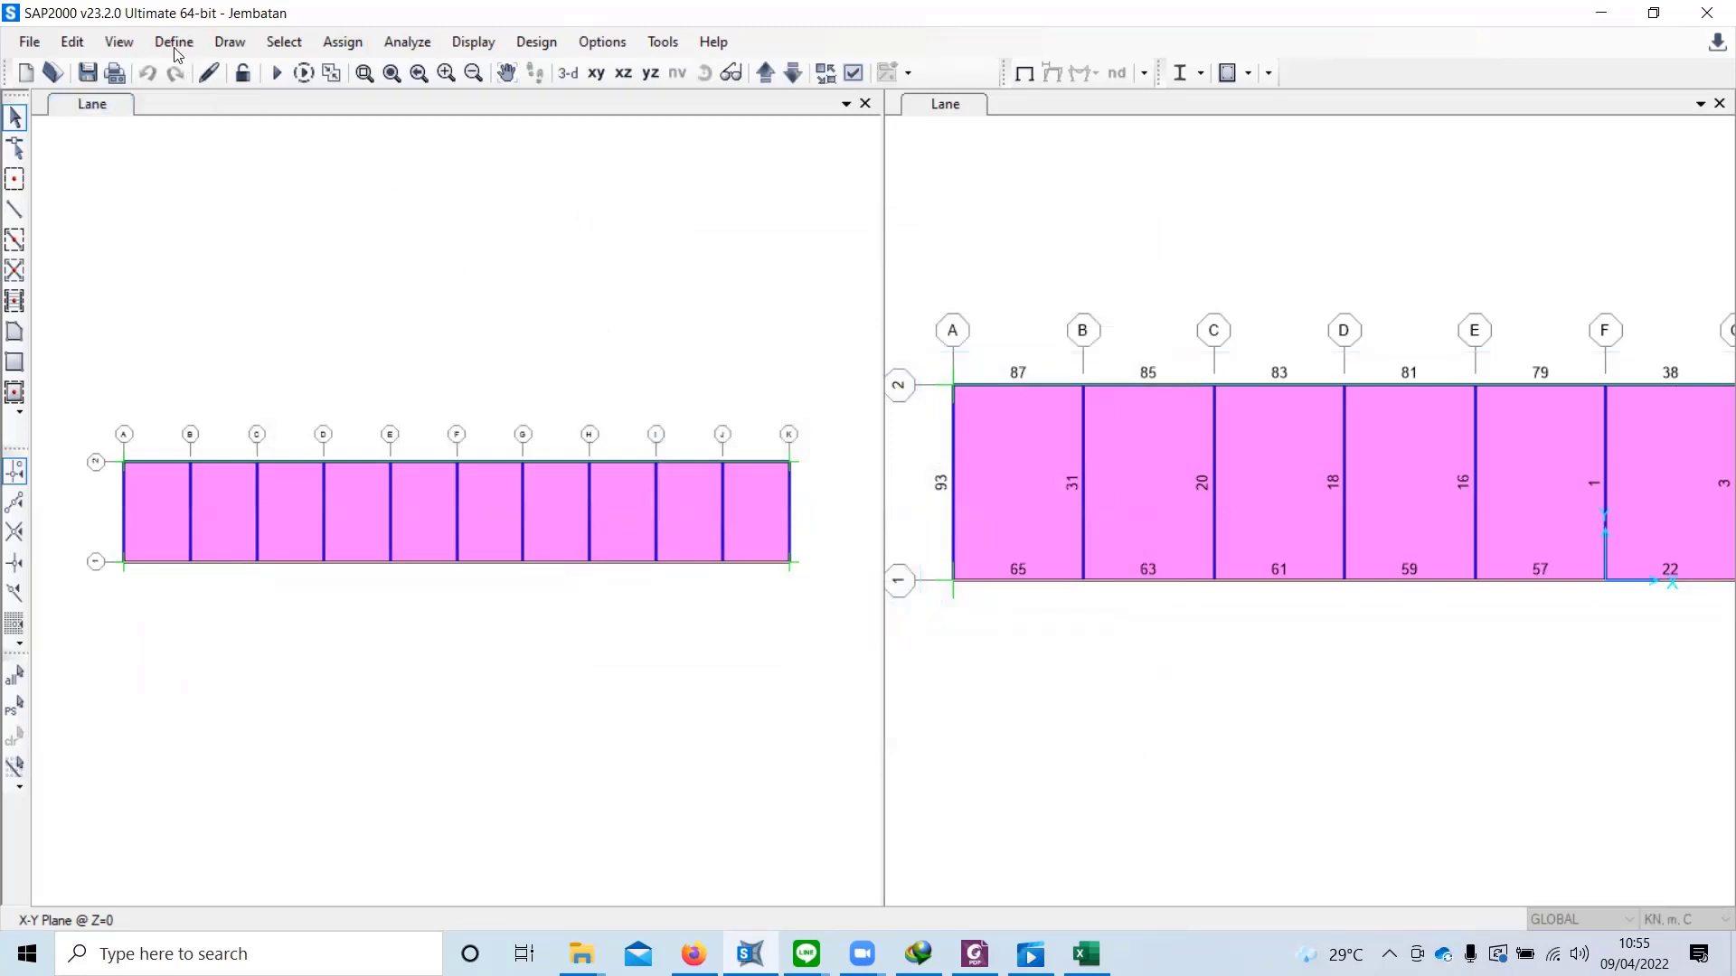
Step: Review the Truk vehicle's axle loads, length types and minimum and maximum distances, and accept the vehicle definition
{"action": "left_click", "coordinate": [174, 43]}
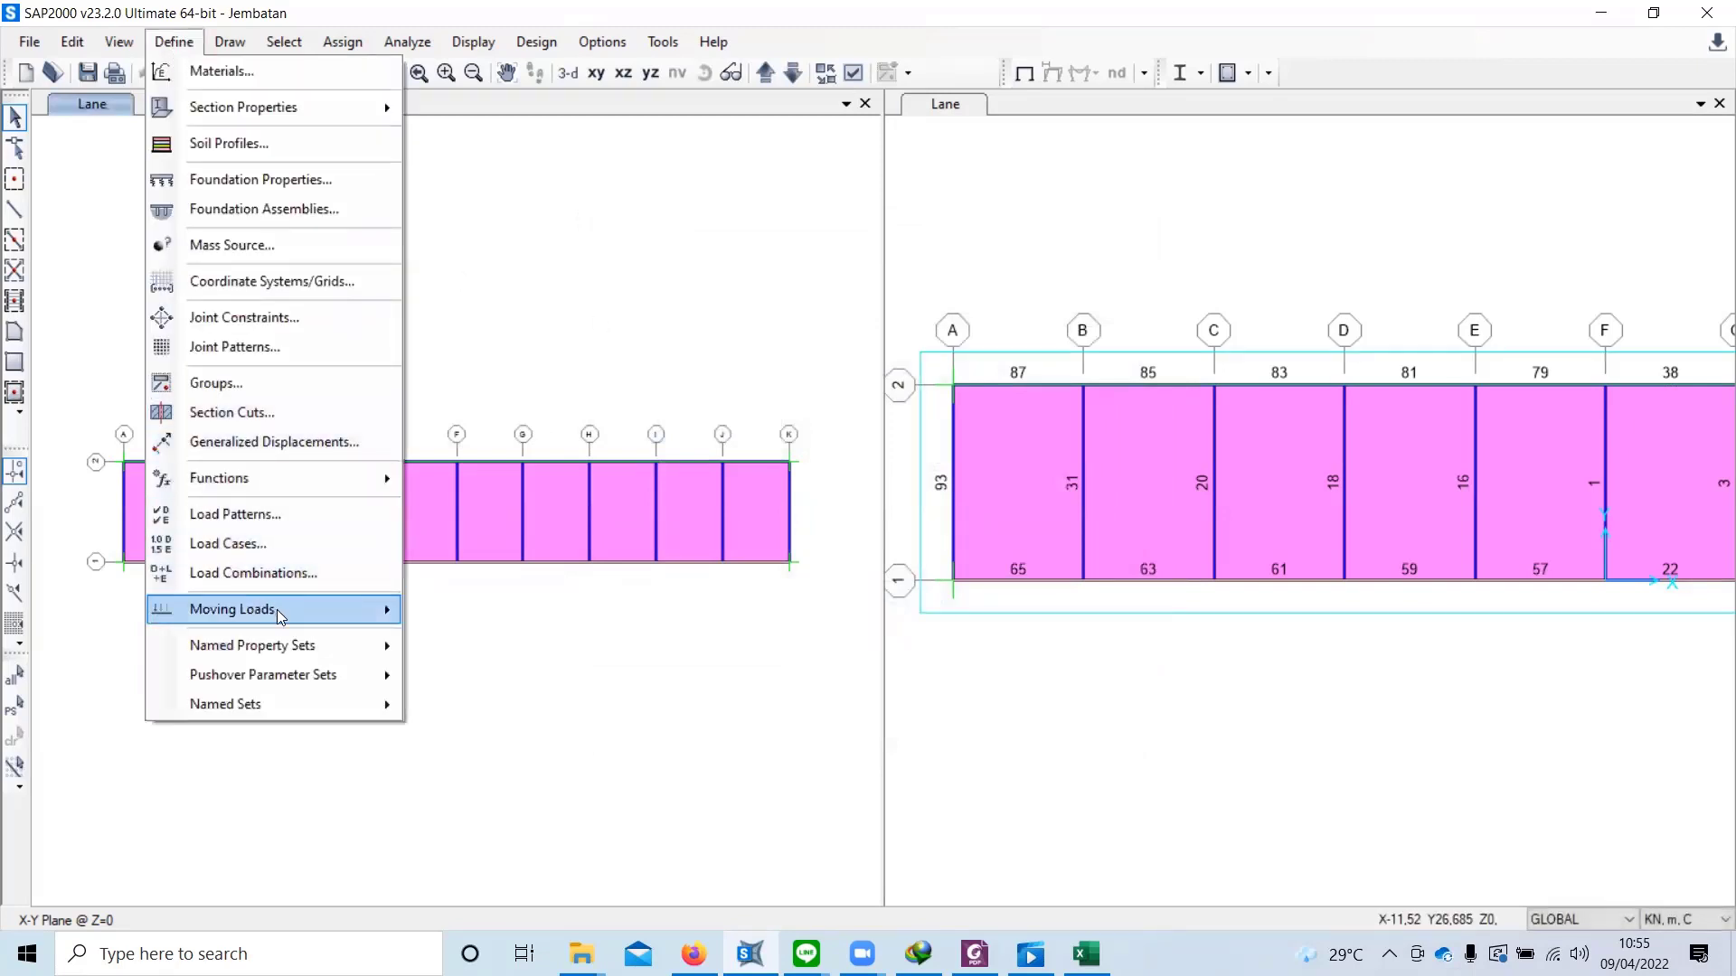
{"action": "mouse_move", "coordinate": [277, 609]}
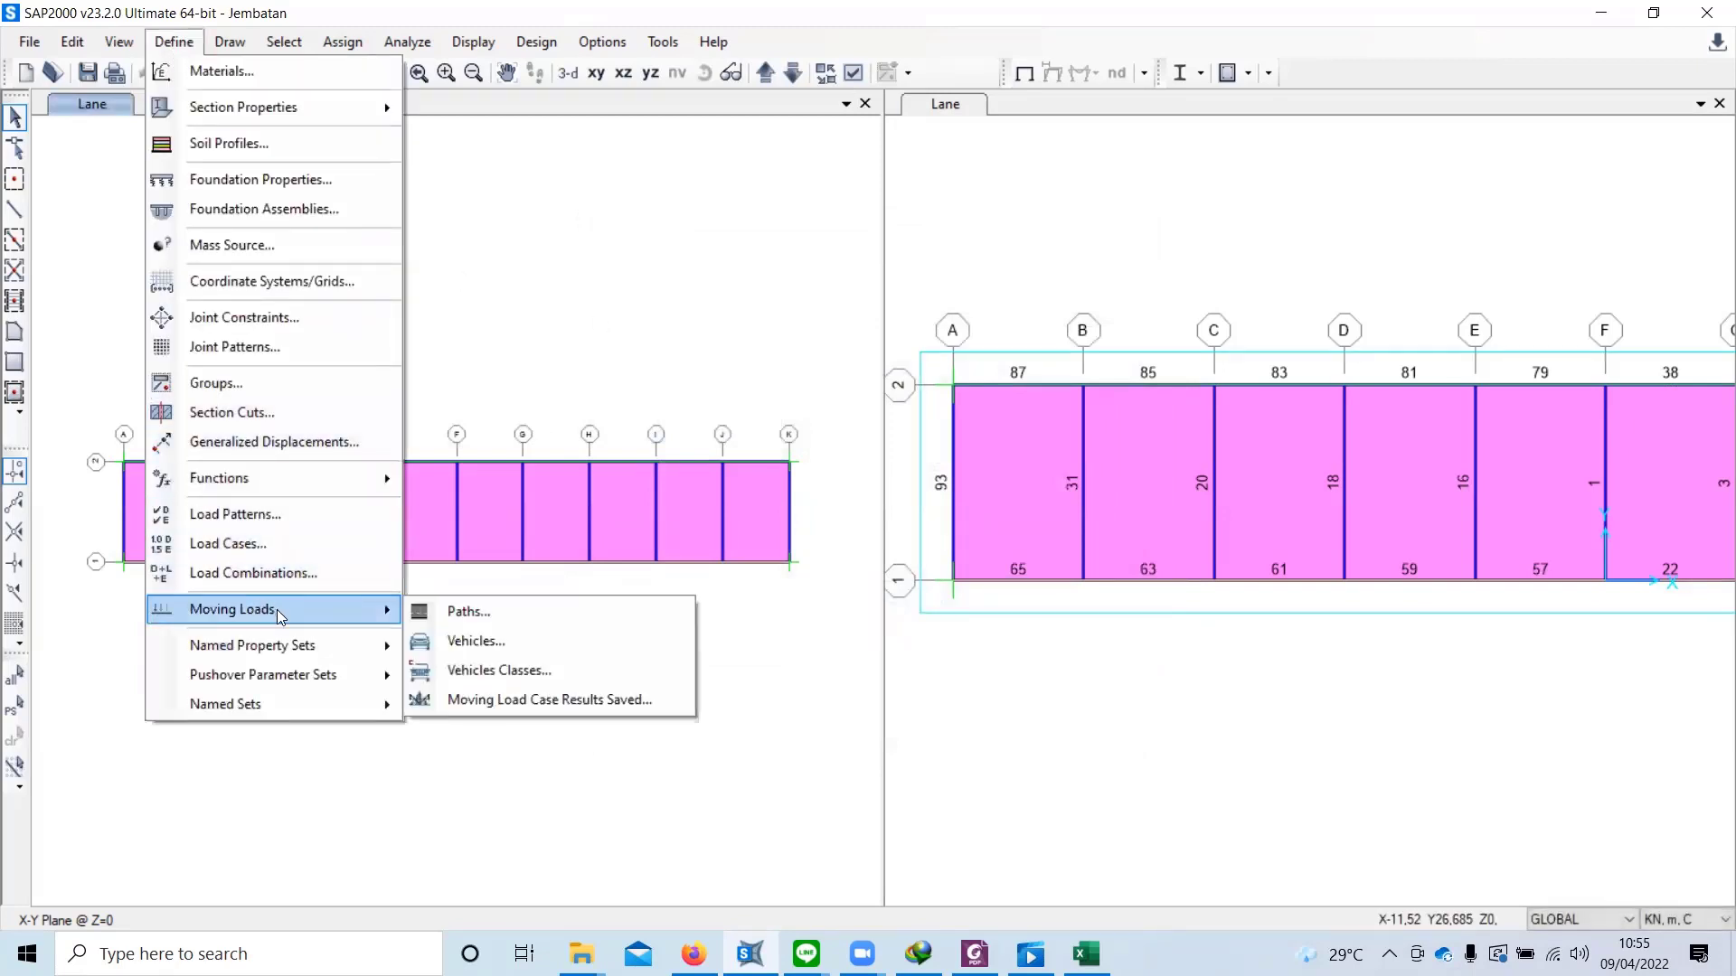
{"action": "left_click", "coordinate": [526, 643]}
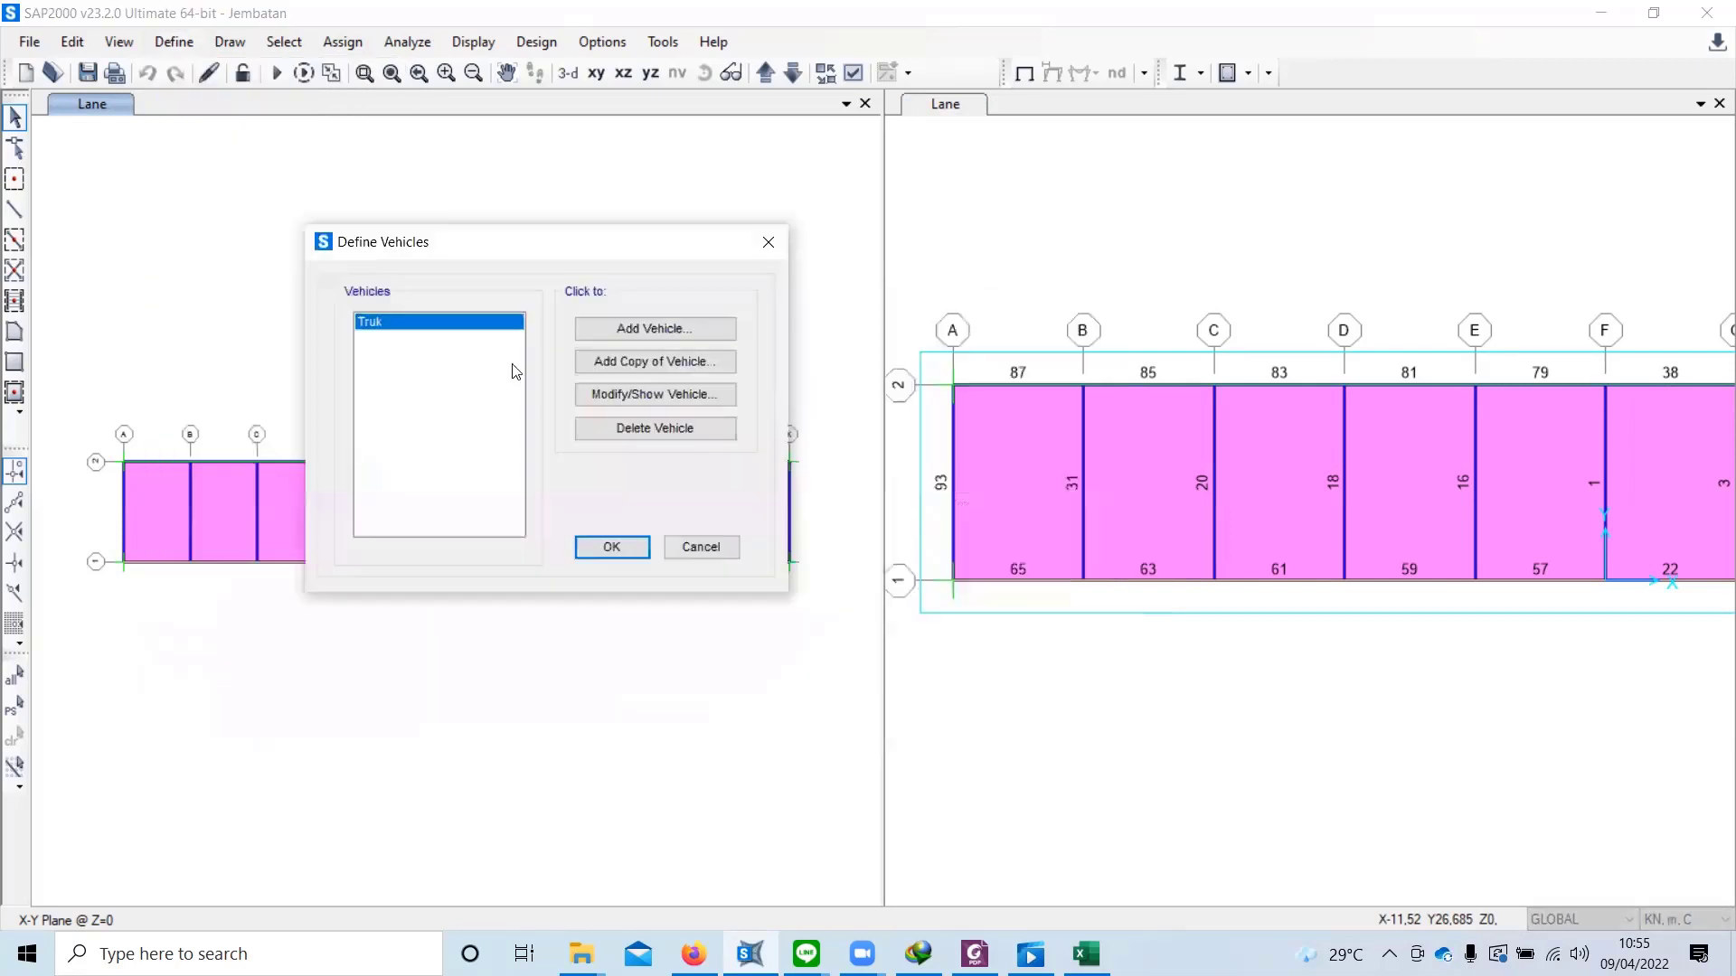
{"action": "left_click", "coordinate": [640, 395]}
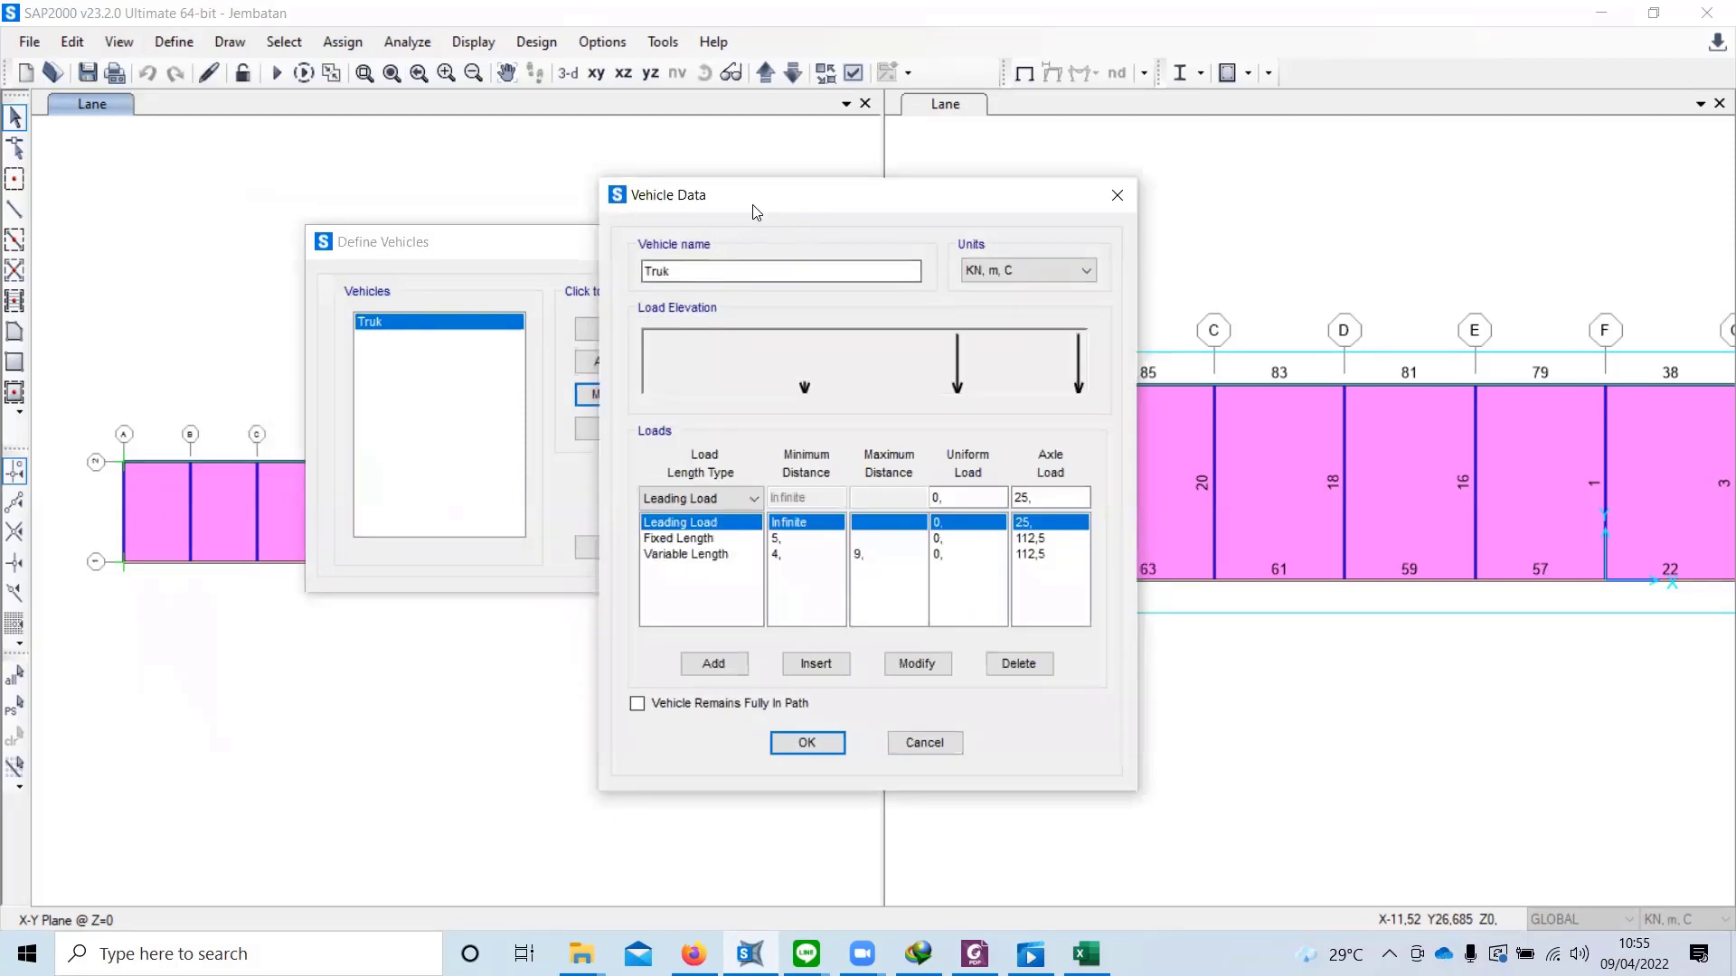
{"action": "left_click_drag", "start_coordinate": [757, 211], "coordinate": [648, 179]}
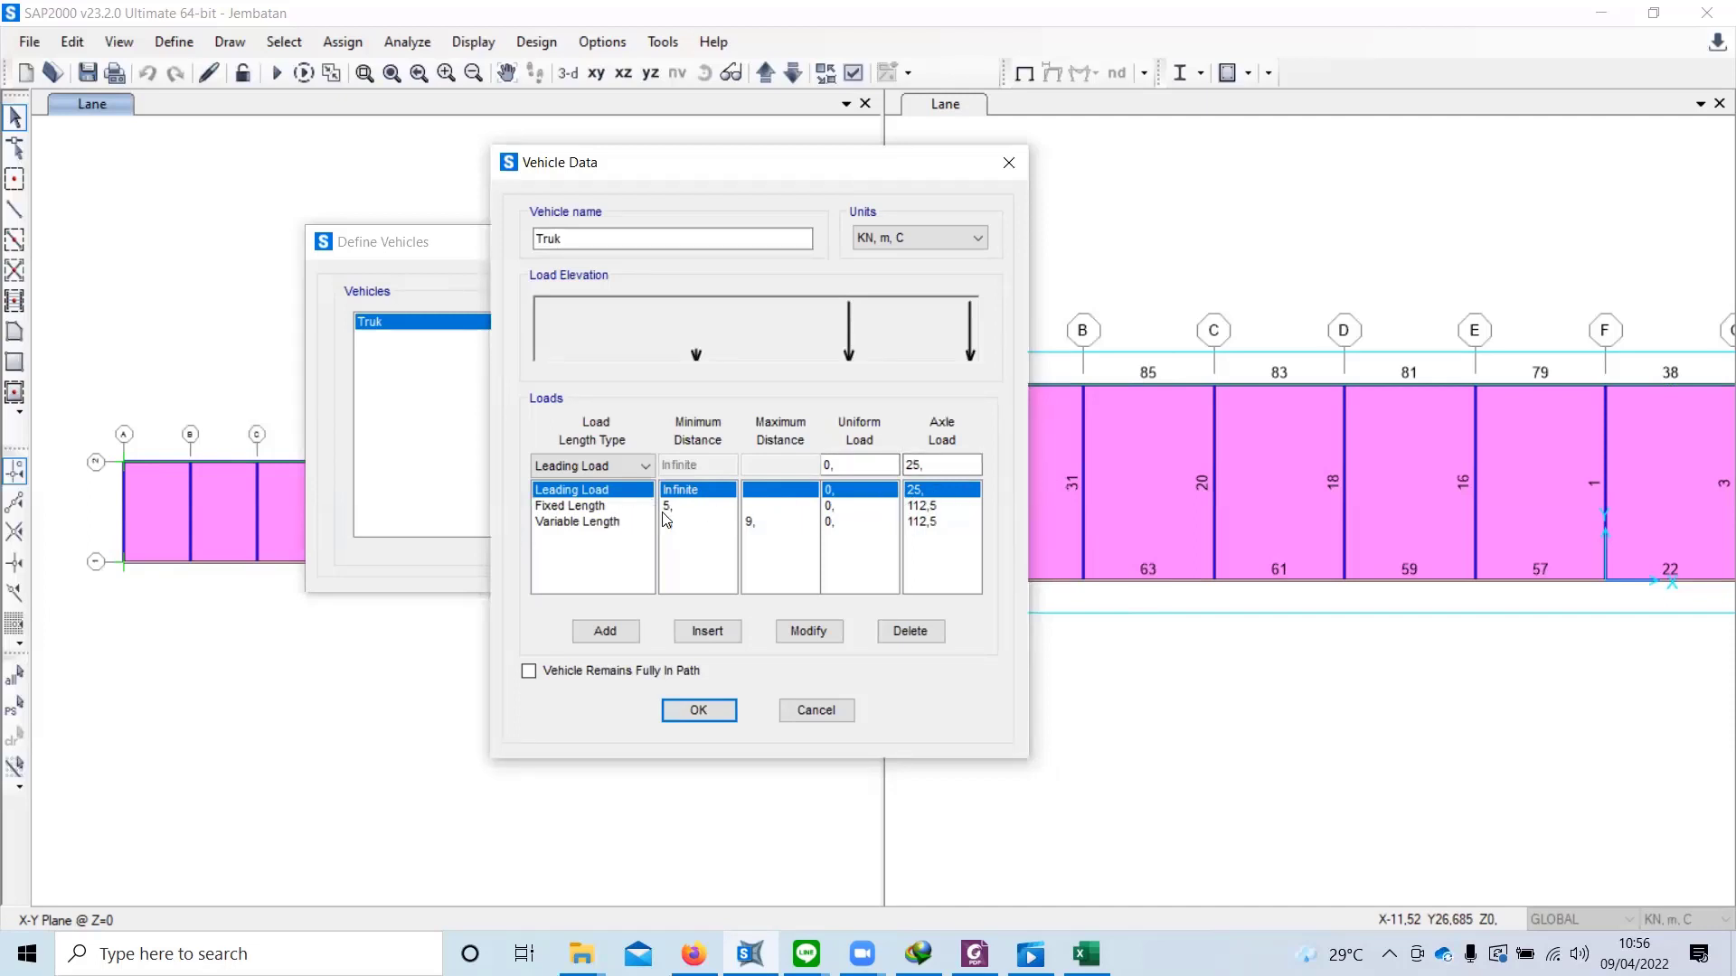
{"action": "left_click", "coordinate": [703, 713]}
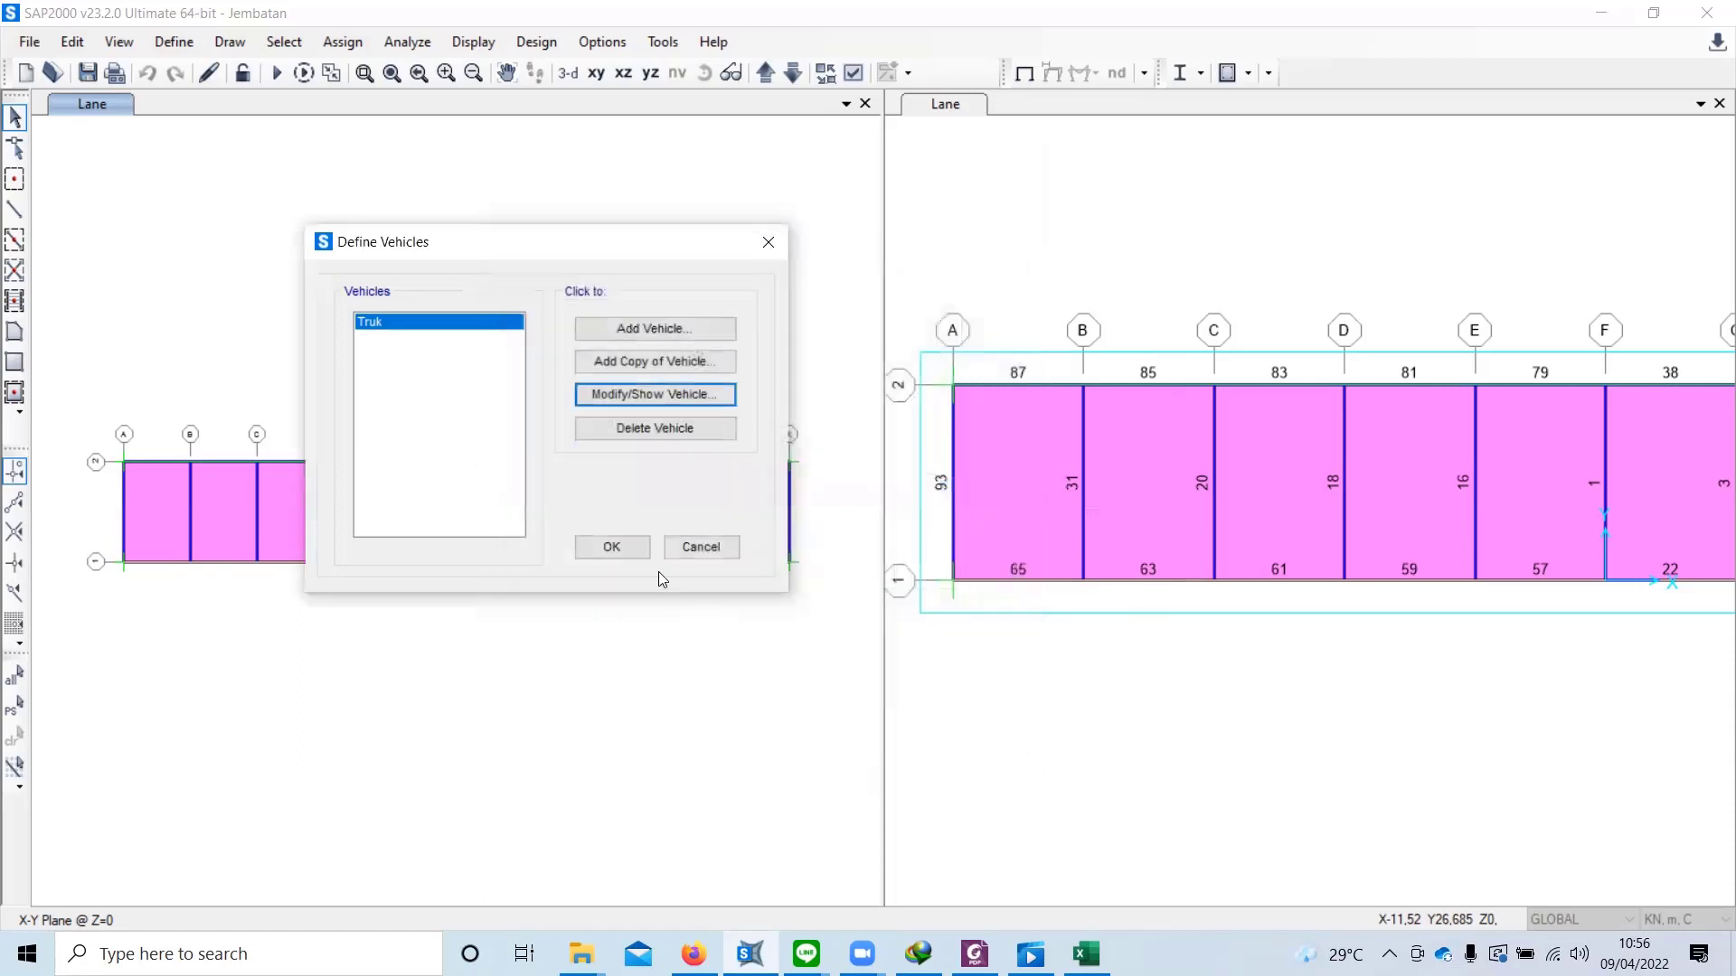
{"action": "left_click", "coordinate": [626, 550]}
Step: Check that the Truk class is defined among the moving-load vehicle classes
{"action": "left_click", "coordinate": [174, 42]}
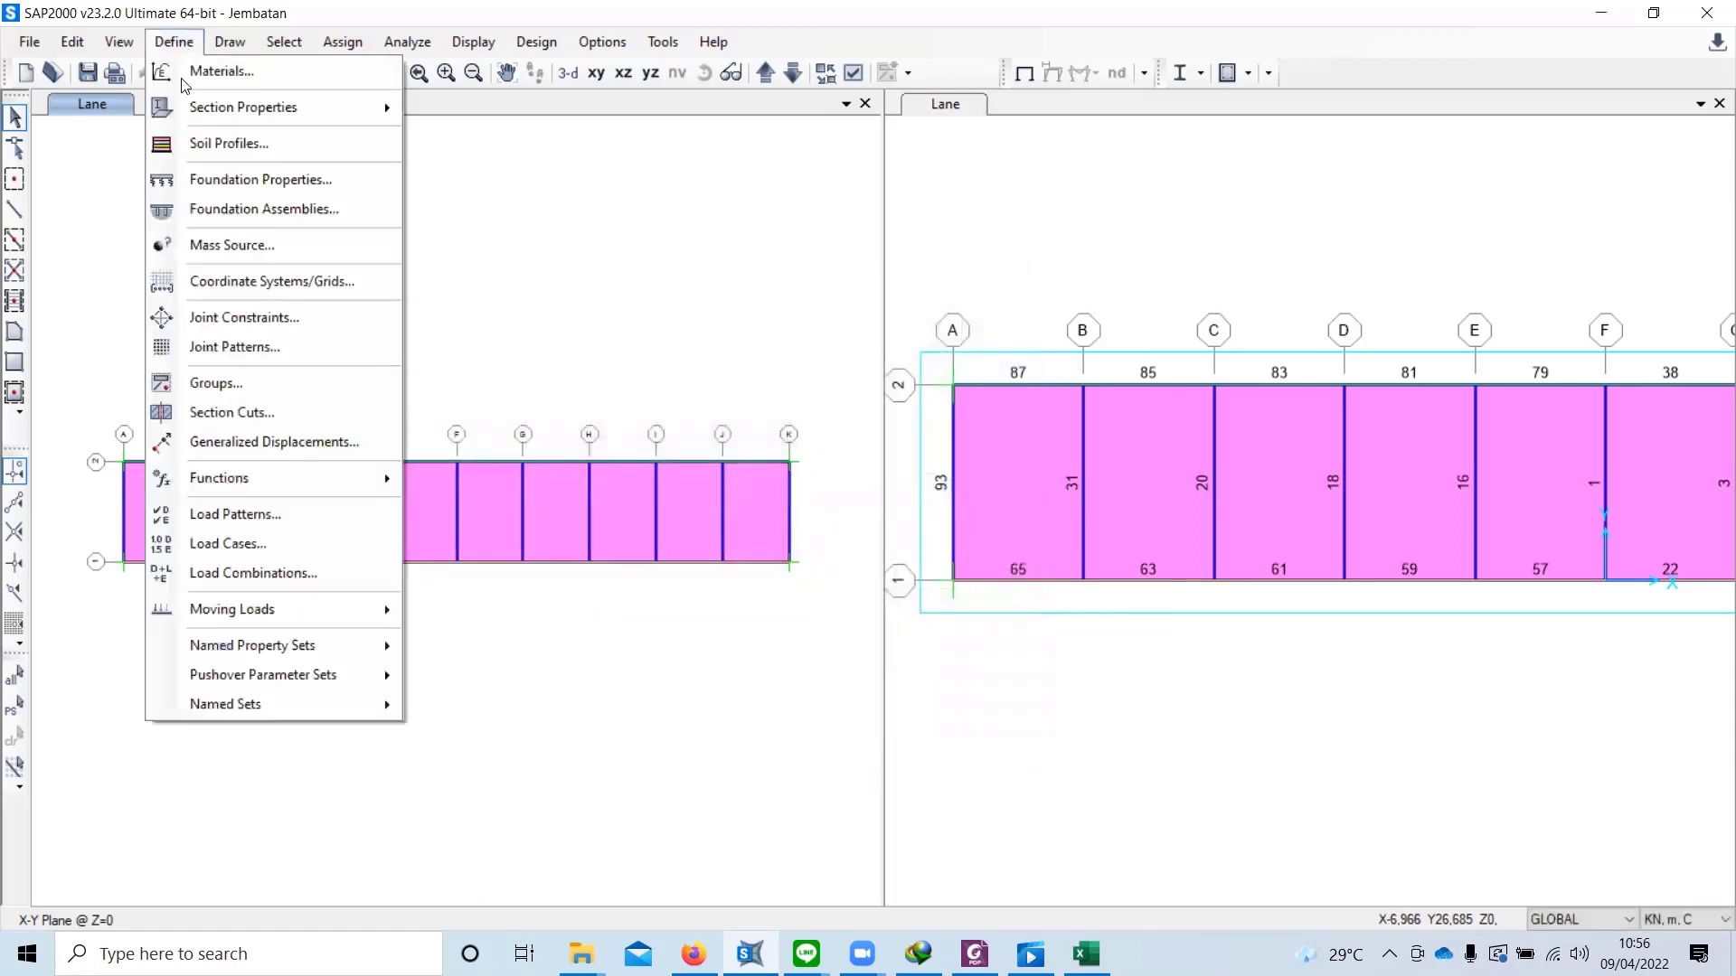
{"action": "mouse_move", "coordinate": [309, 607]}
{"action": "left_click", "coordinate": [507, 670]}
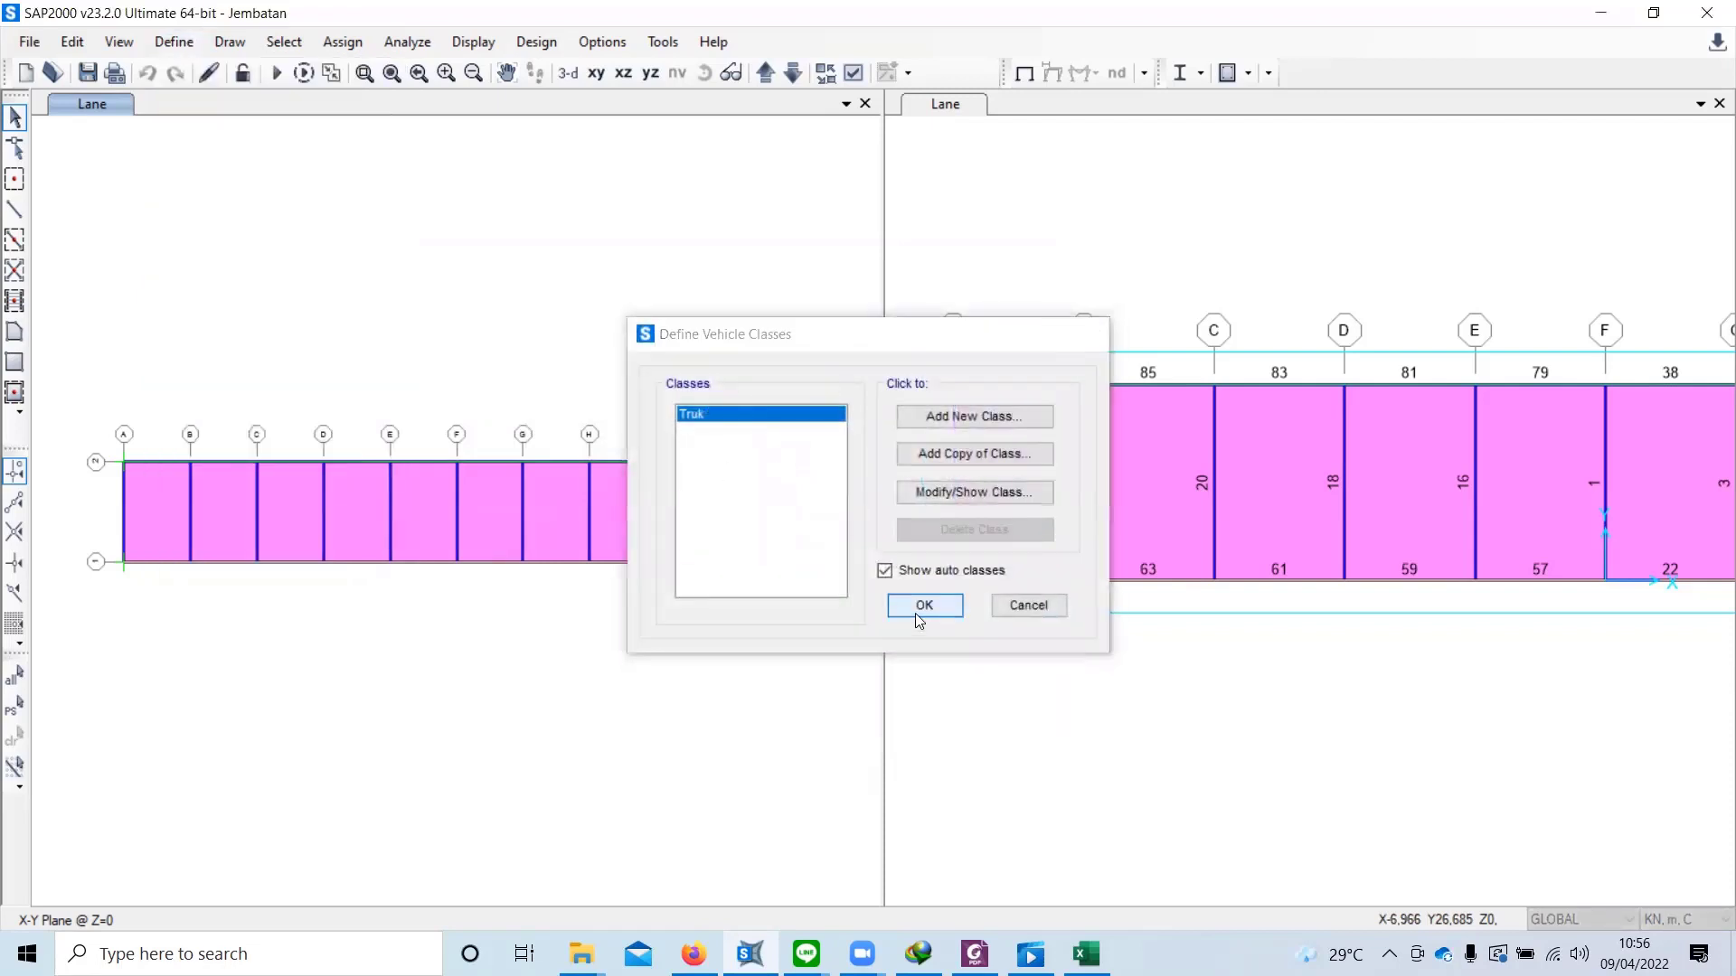
{"action": "left_click", "coordinate": [916, 611]}
Step: Open the TT load case definition and check its name and Moving Load case type
{"action": "left_click", "coordinate": [174, 41]}
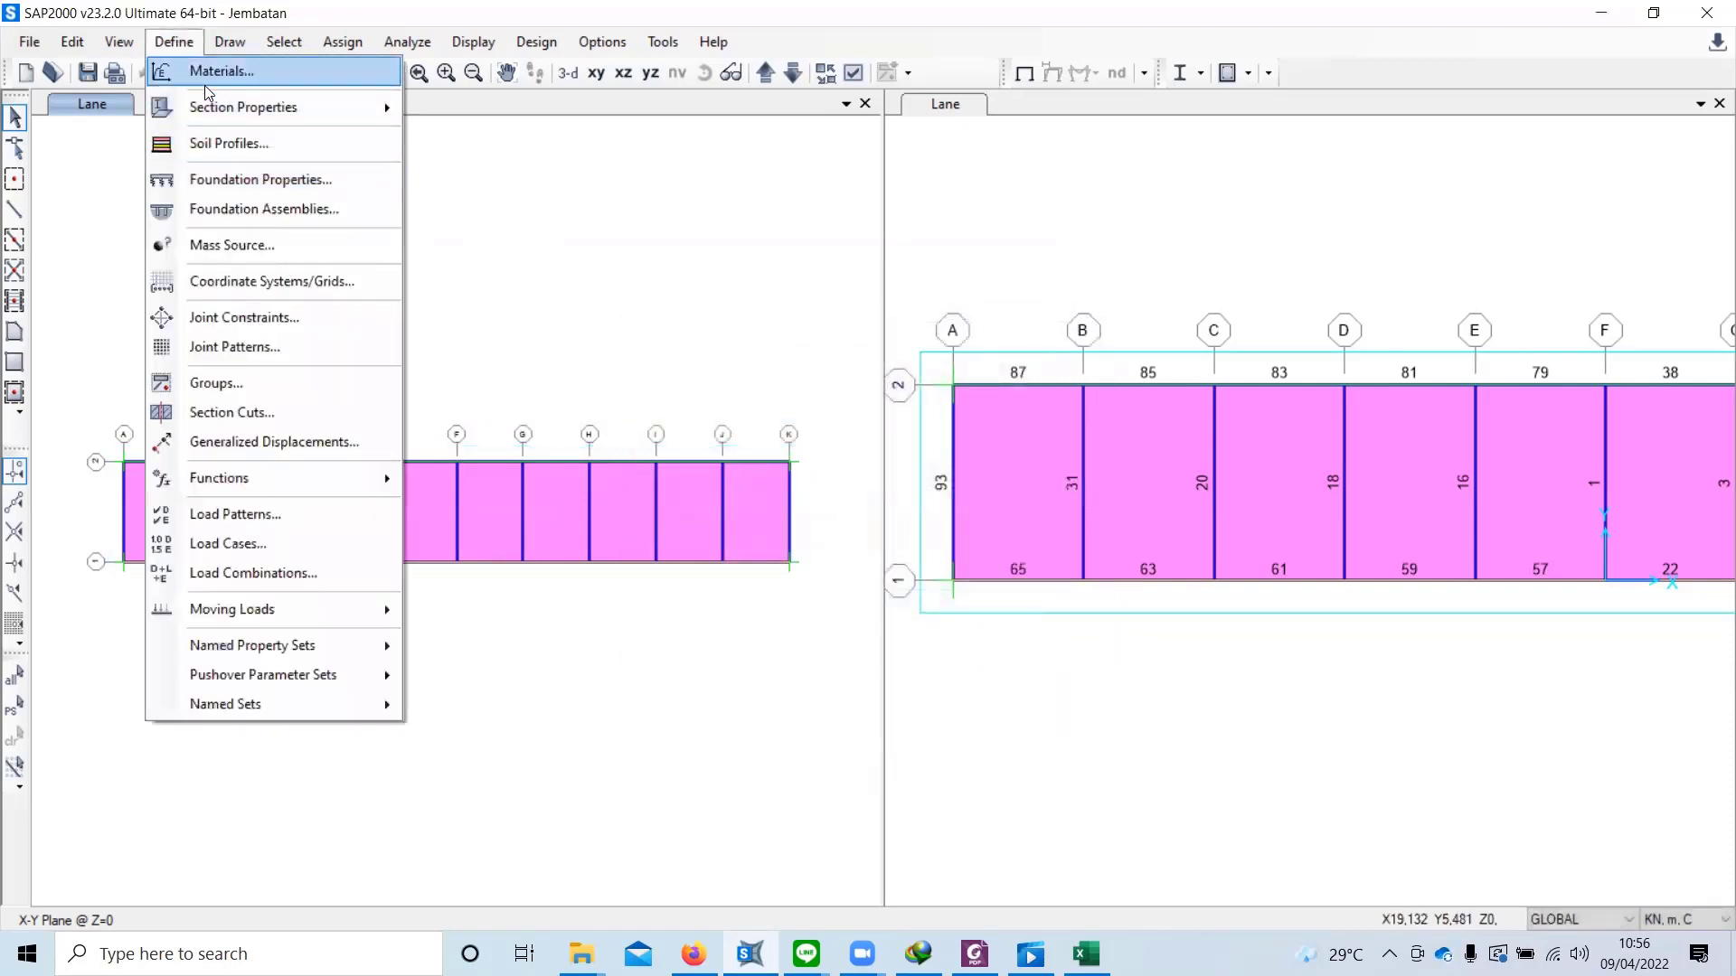
{"action": "left_click", "coordinate": [295, 544]}
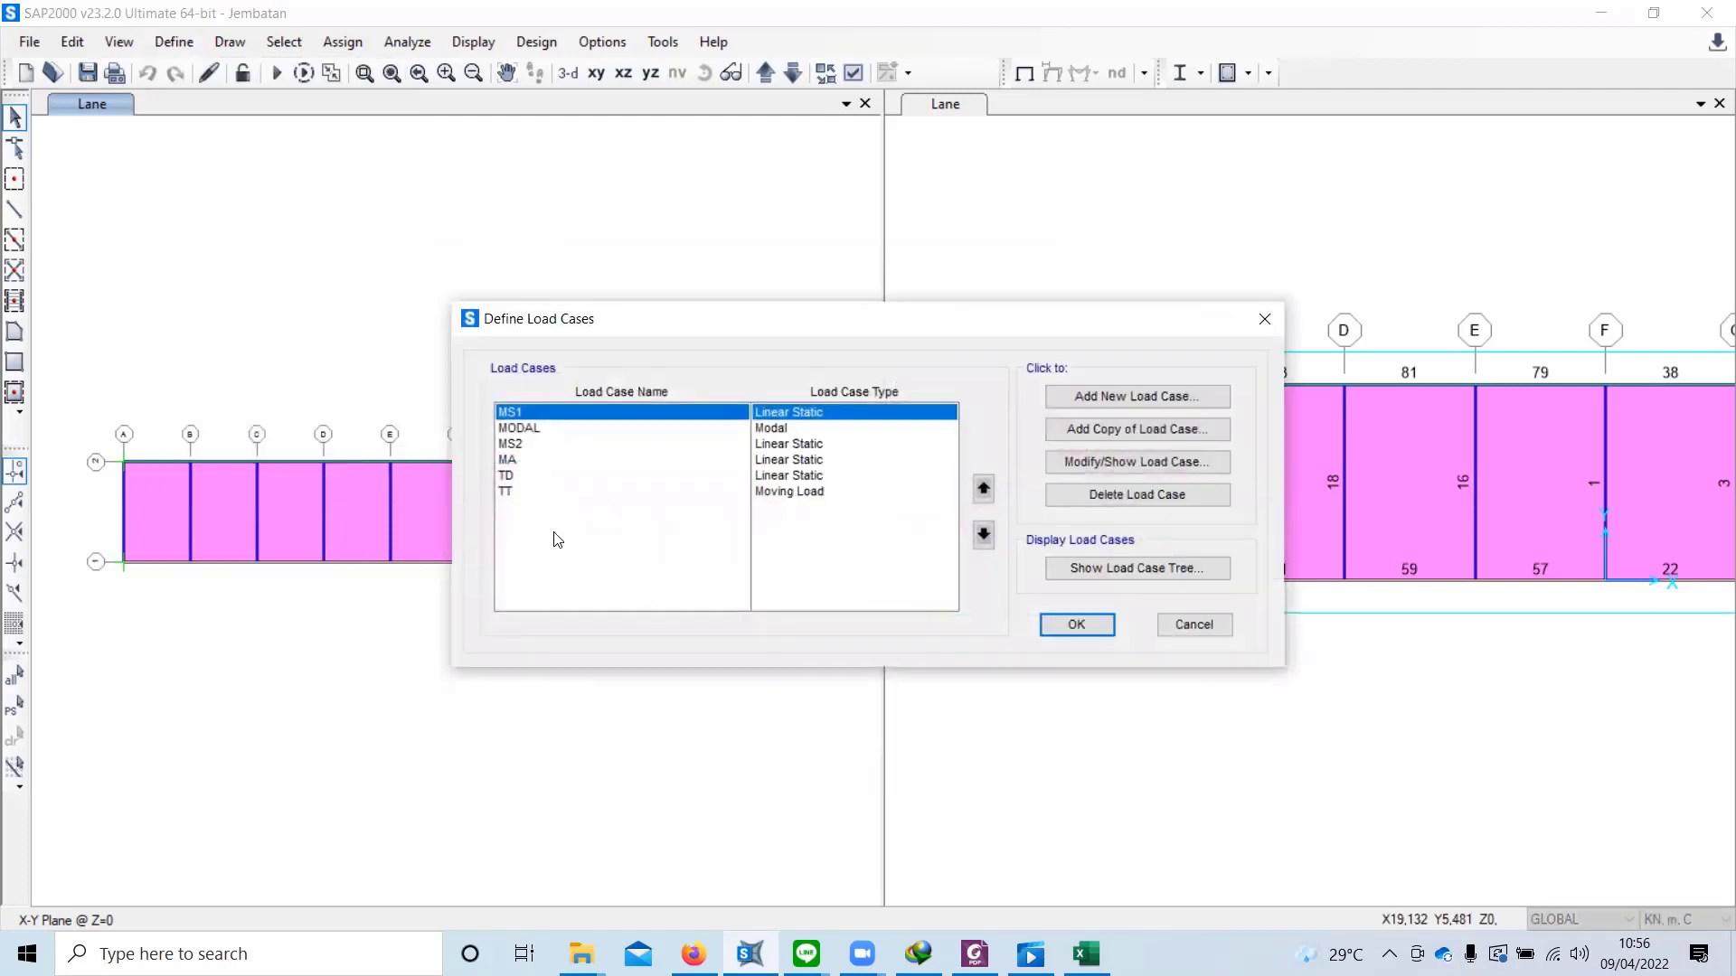
{"action": "left_click", "coordinate": [522, 492]}
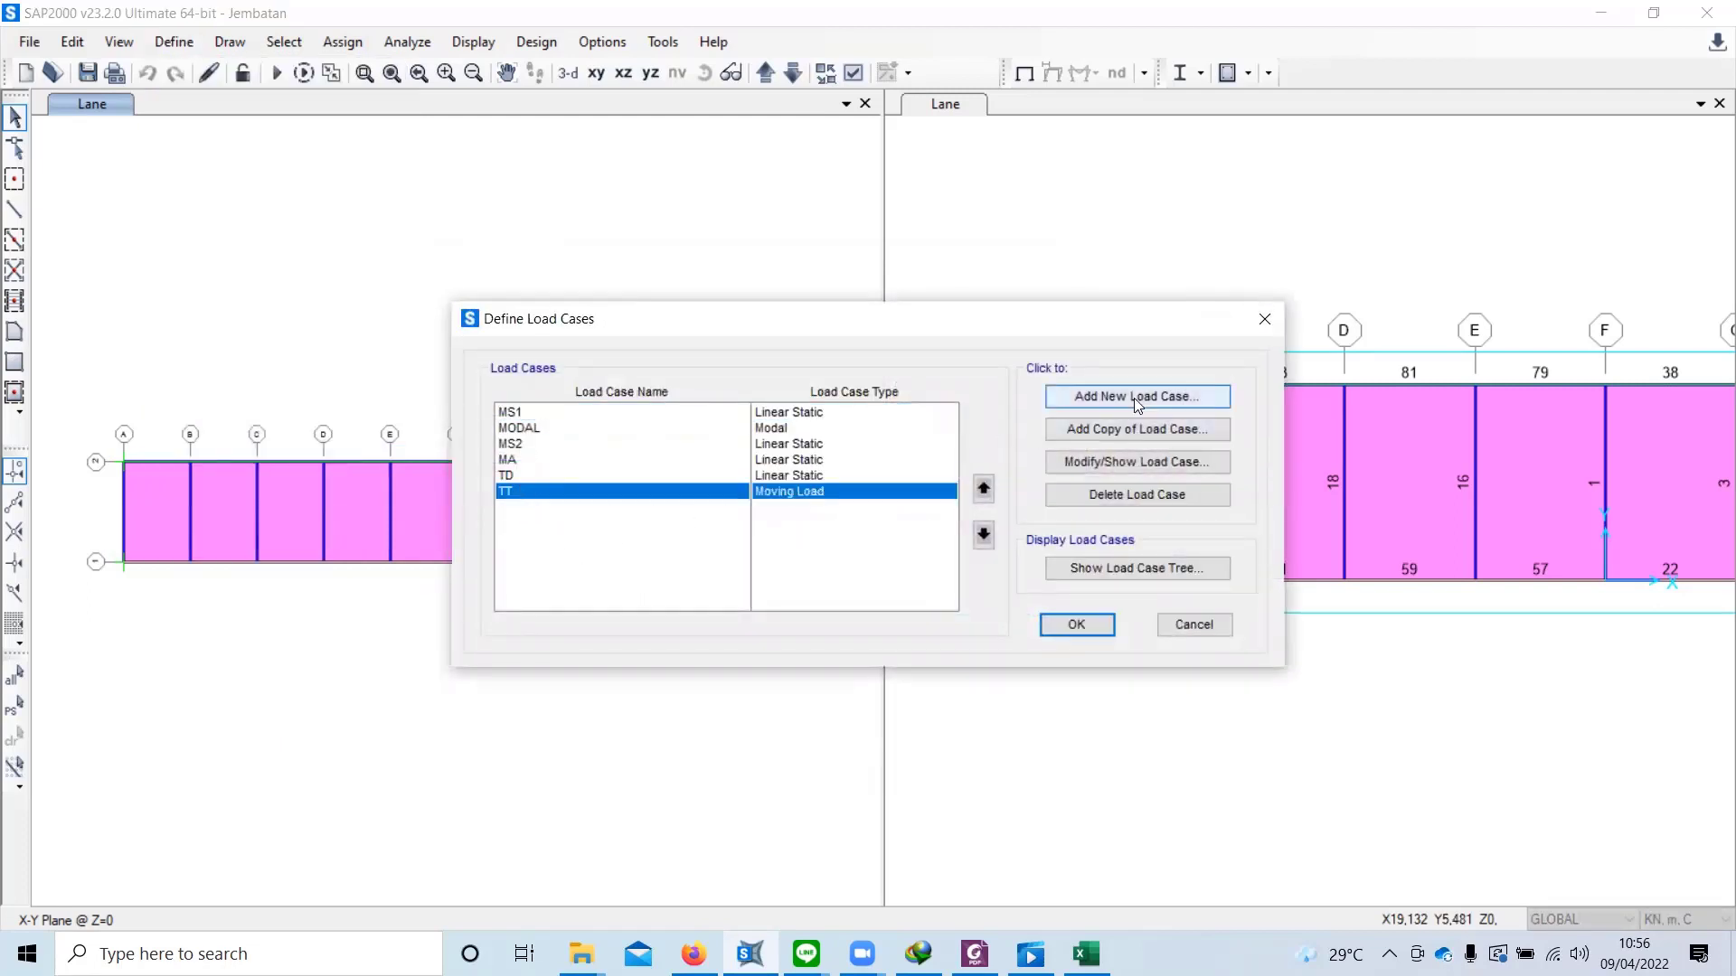
{"action": "left_click", "coordinate": [1091, 462]}
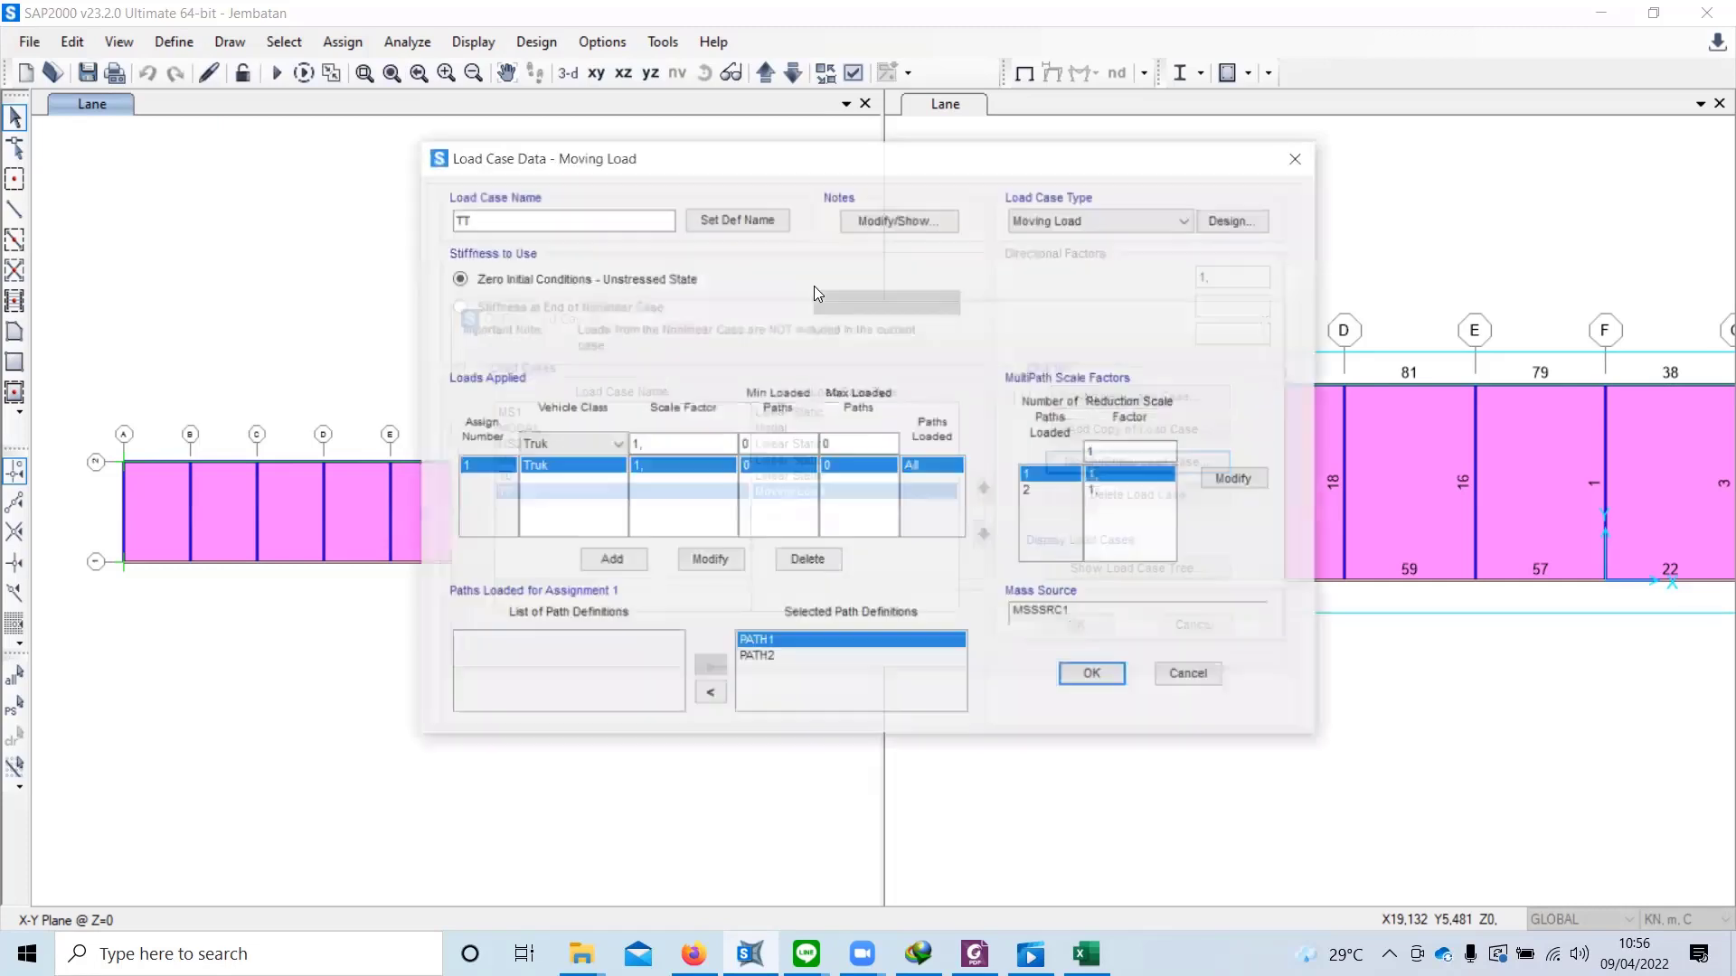
{"action": "left_click_drag", "start_coordinate": [596, 226], "coordinate": [459, 221]}
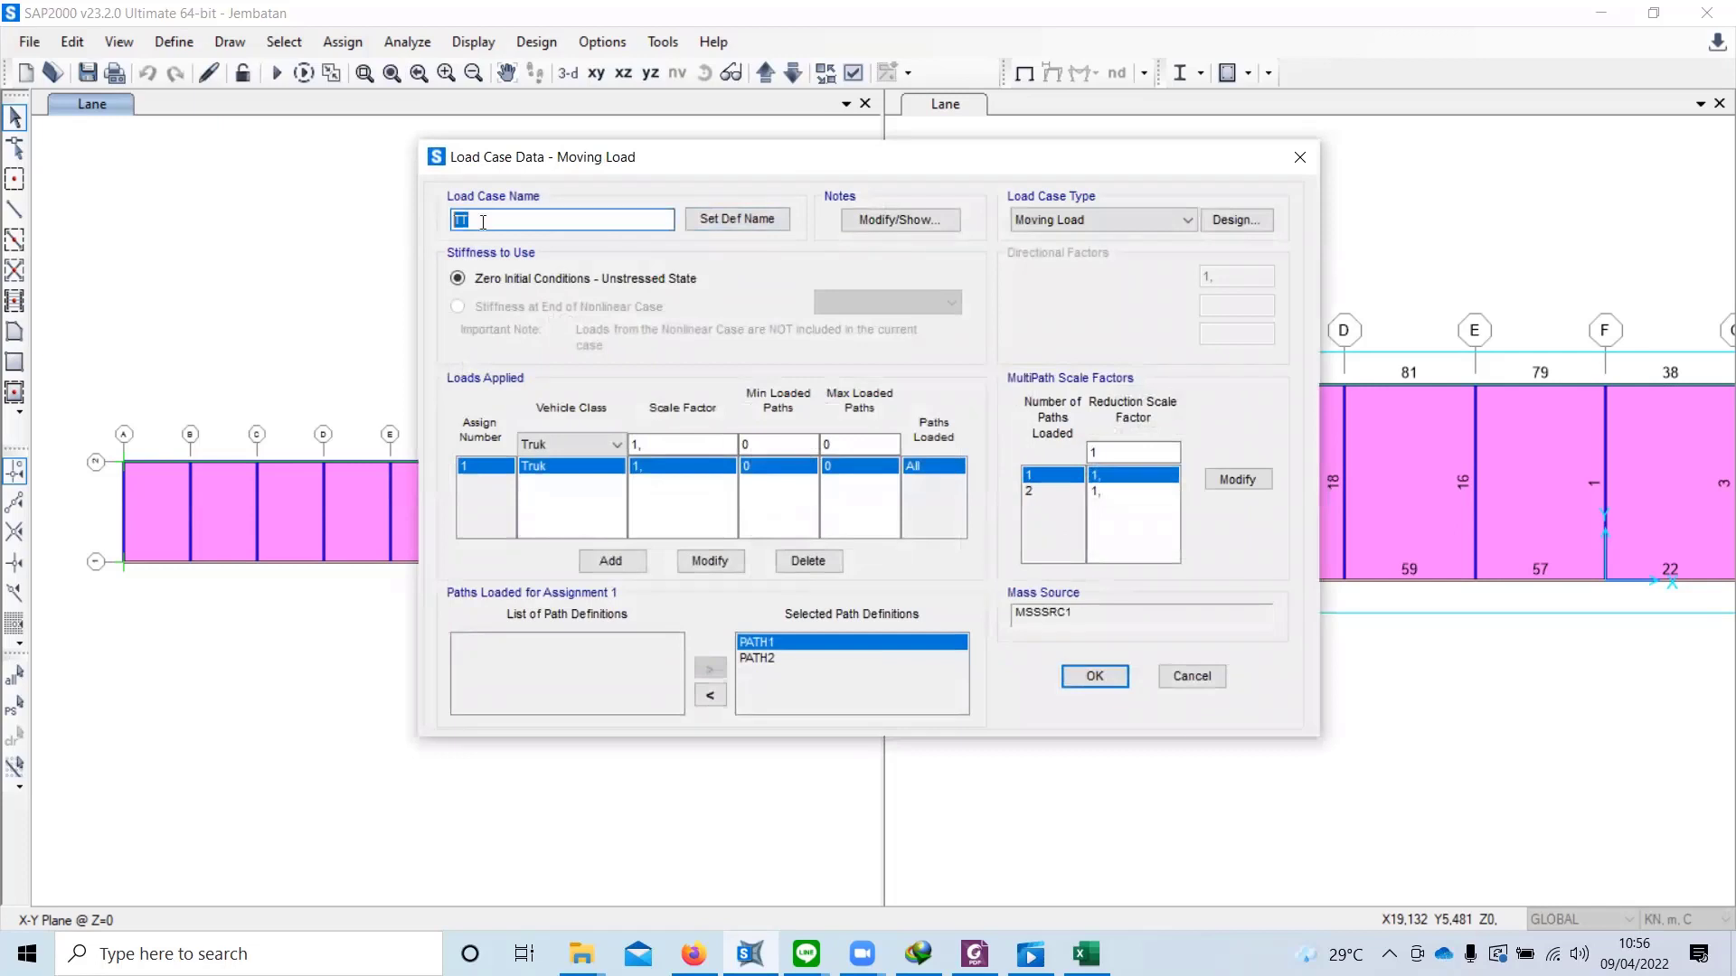
{"action": "left_click", "coordinate": [1072, 220]}
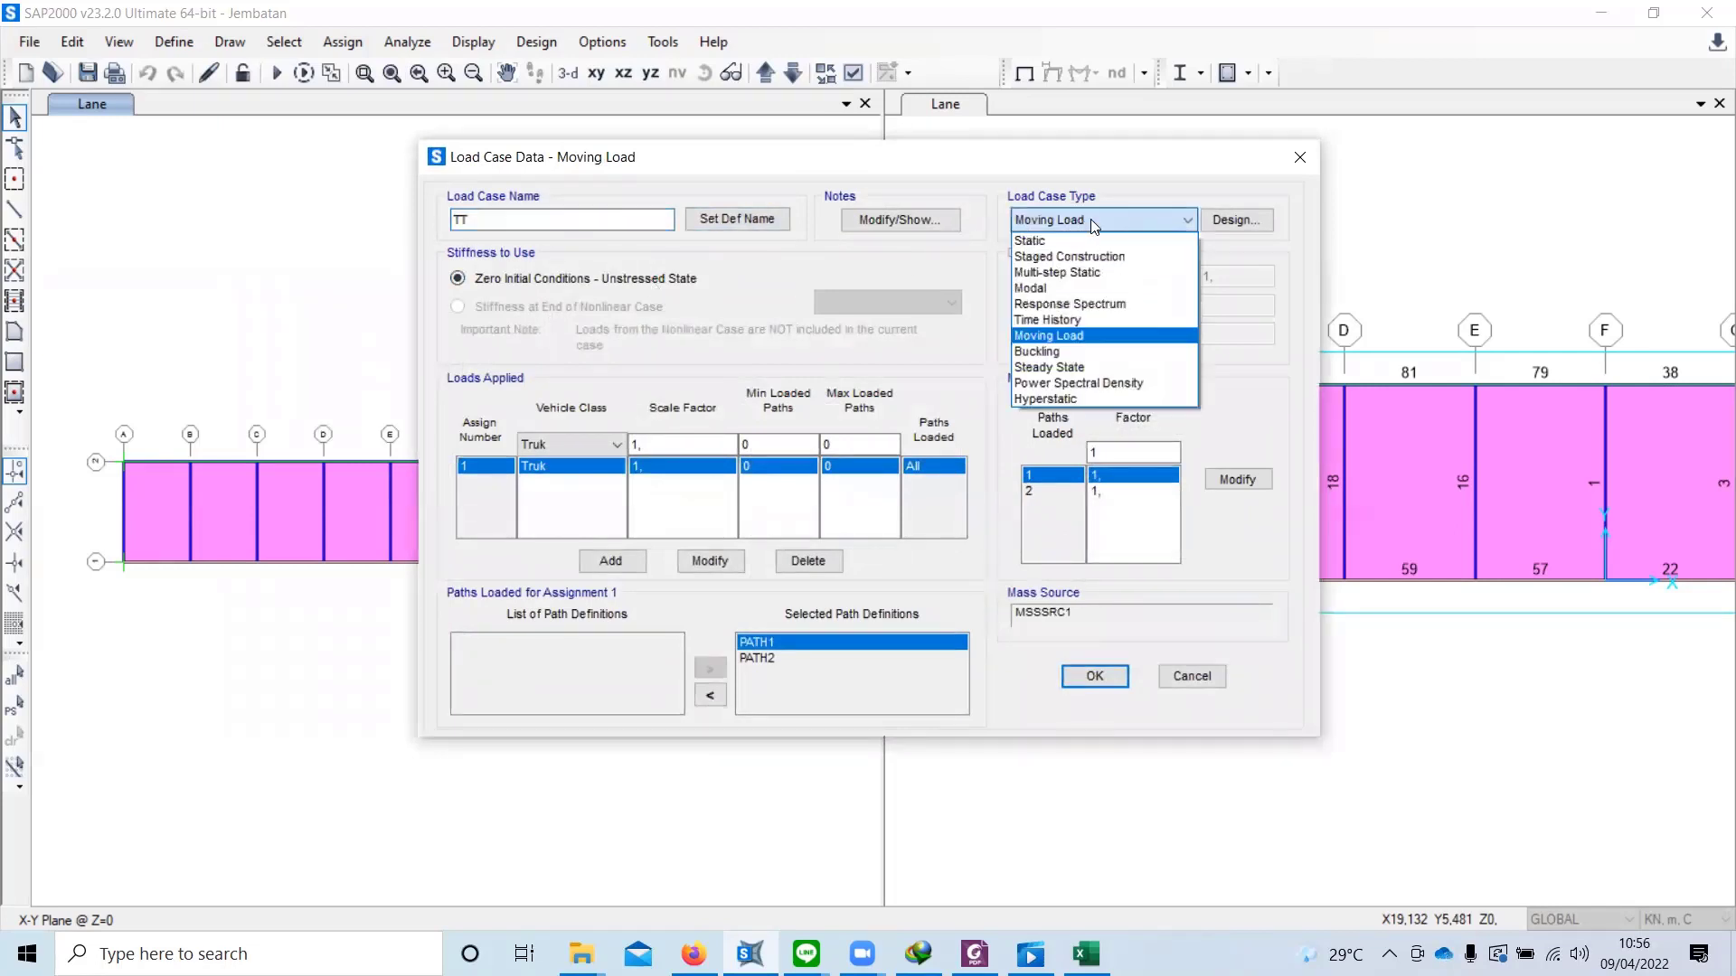
{"action": "left_click", "coordinate": [1092, 335]}
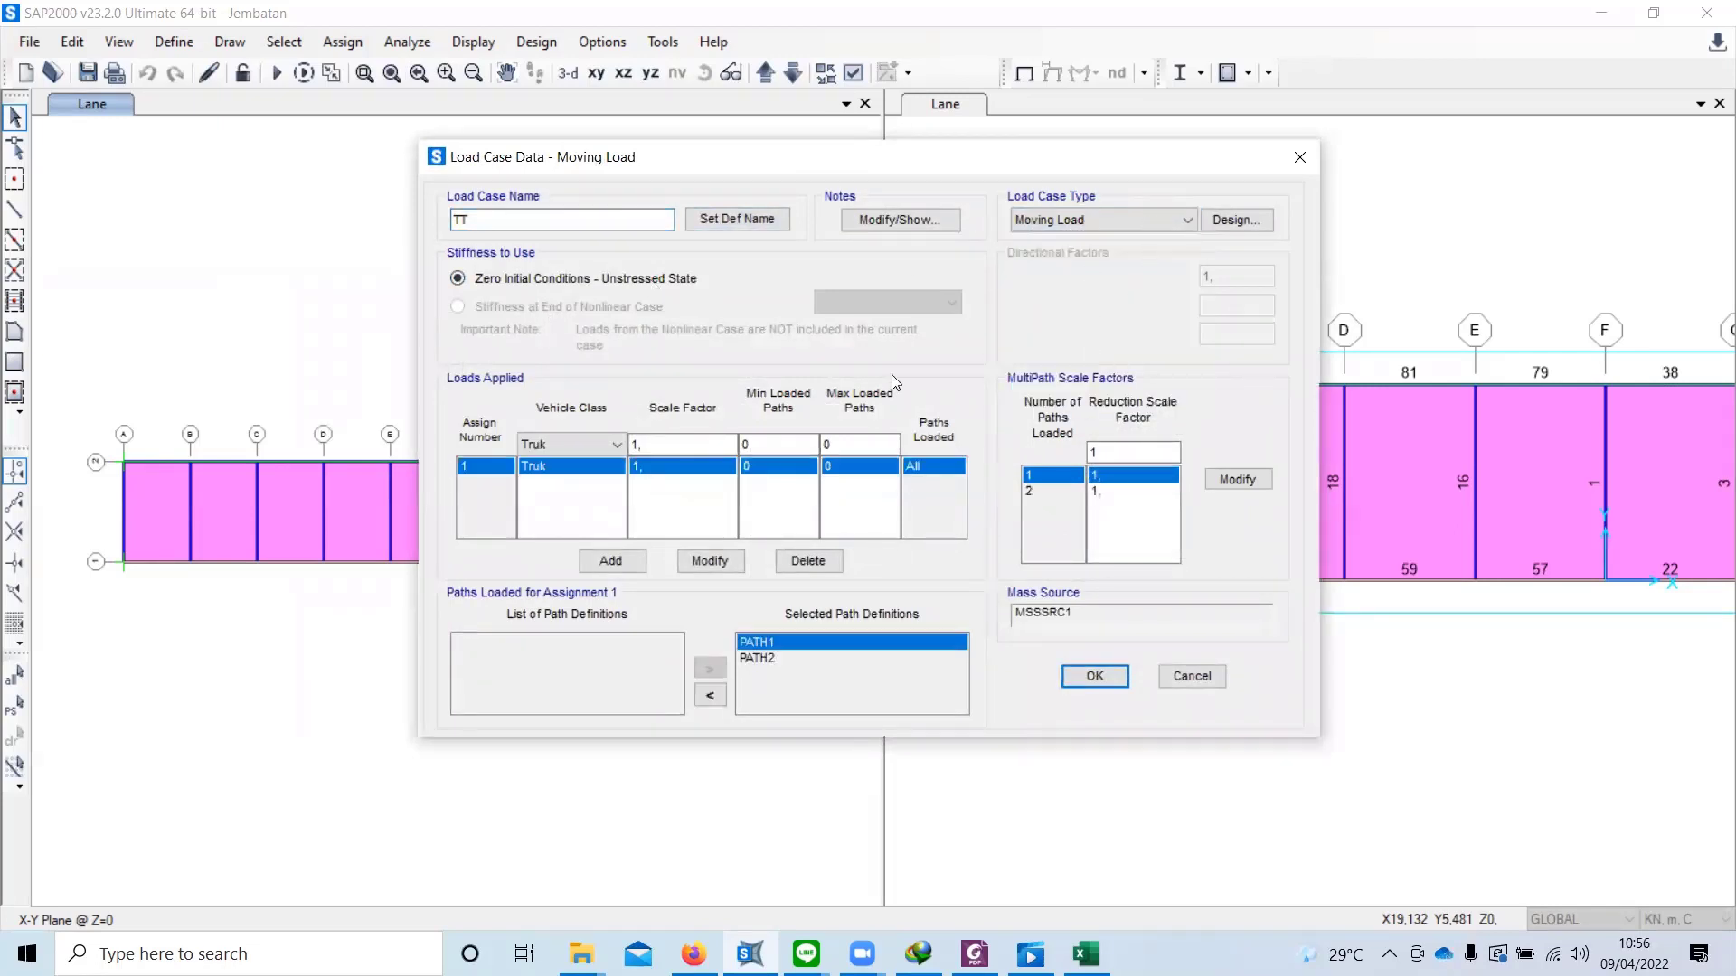
Step: Review the Truk vehicle class assignment and the PATH1 and PATH2 paths loaded in the TT case
{"action": "left_click", "coordinate": [561, 441]}
{"action": "left_click", "coordinate": [565, 461]}
{"action": "left_click", "coordinate": [774, 659]}
{"action": "left_click", "coordinate": [766, 645]}
{"action": "left_click", "coordinate": [758, 658]}
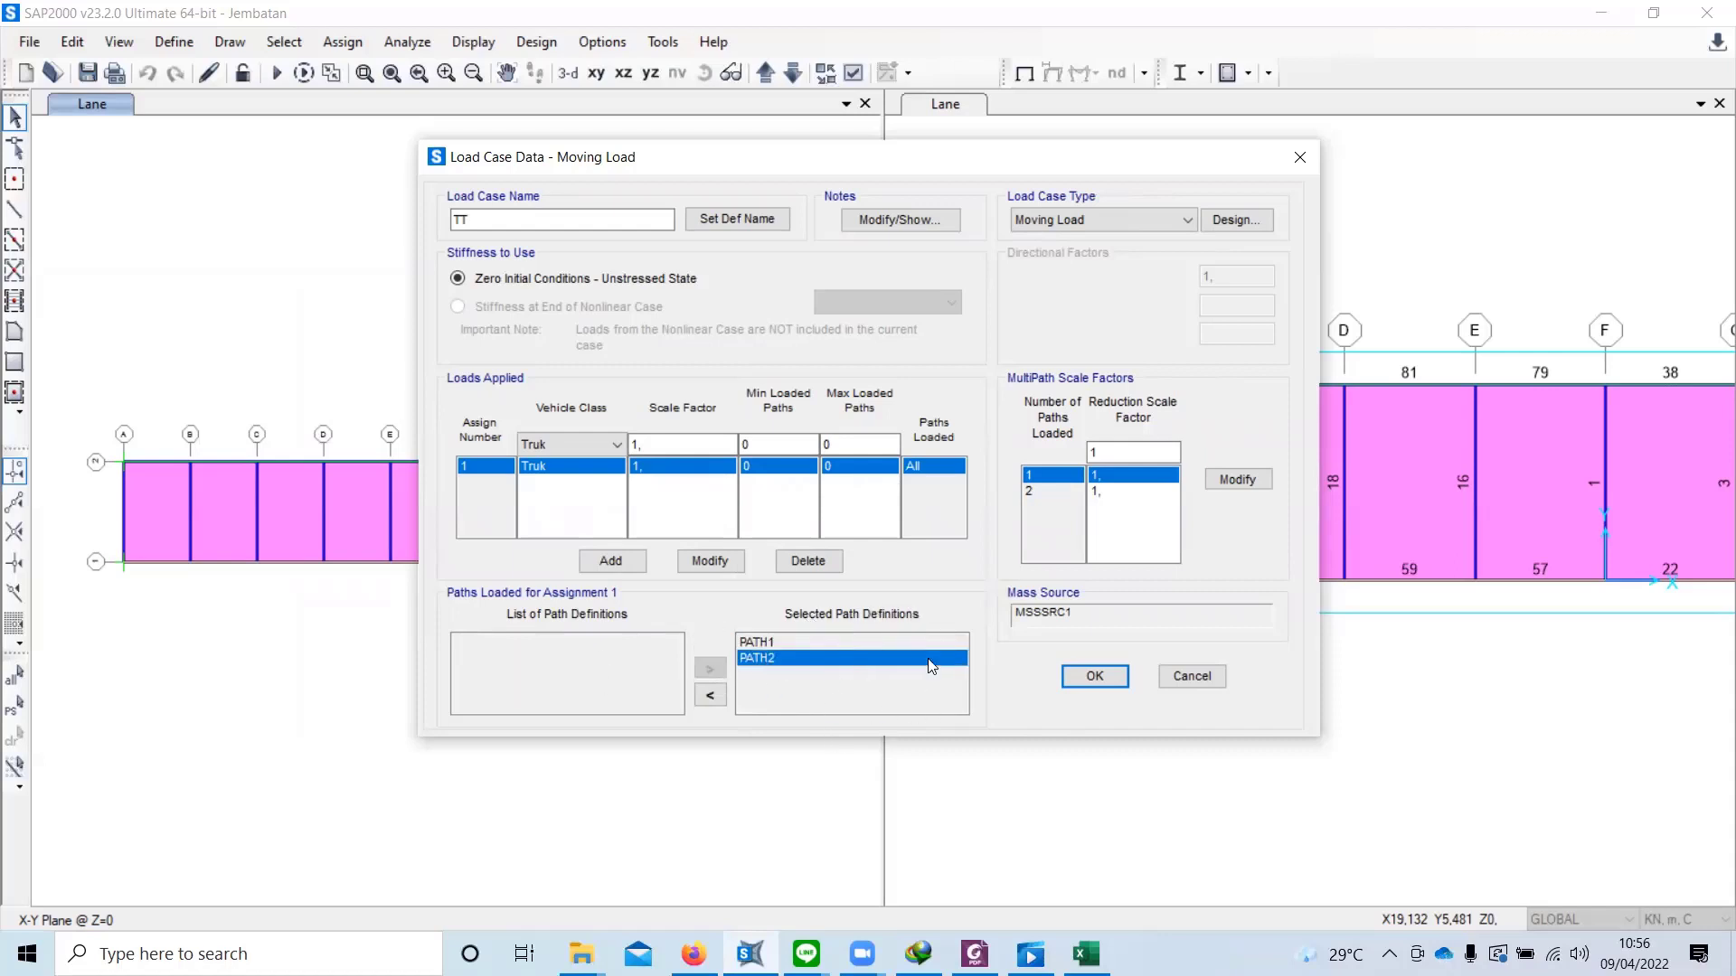
Step: Accept the TT load case, ignoring the last edit, and close the load case definitions
{"action": "left_click", "coordinate": [1074, 680]}
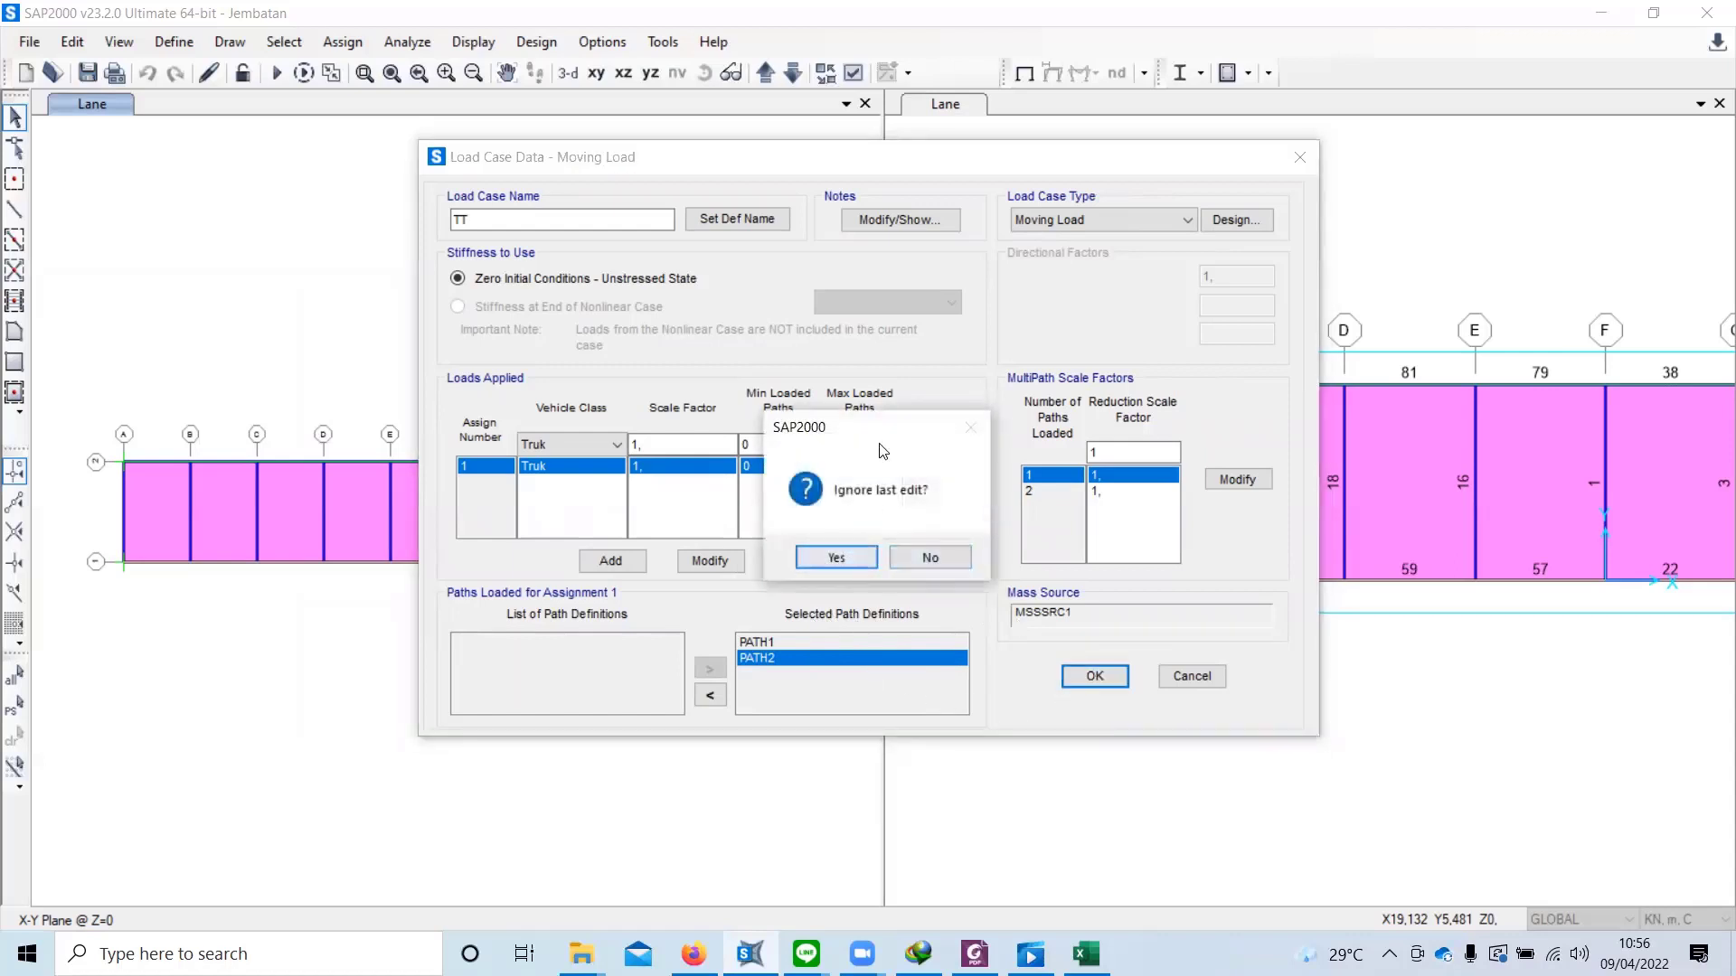
{"action": "left_click", "coordinate": [836, 557]}
{"action": "left_click", "coordinate": [1201, 584]}
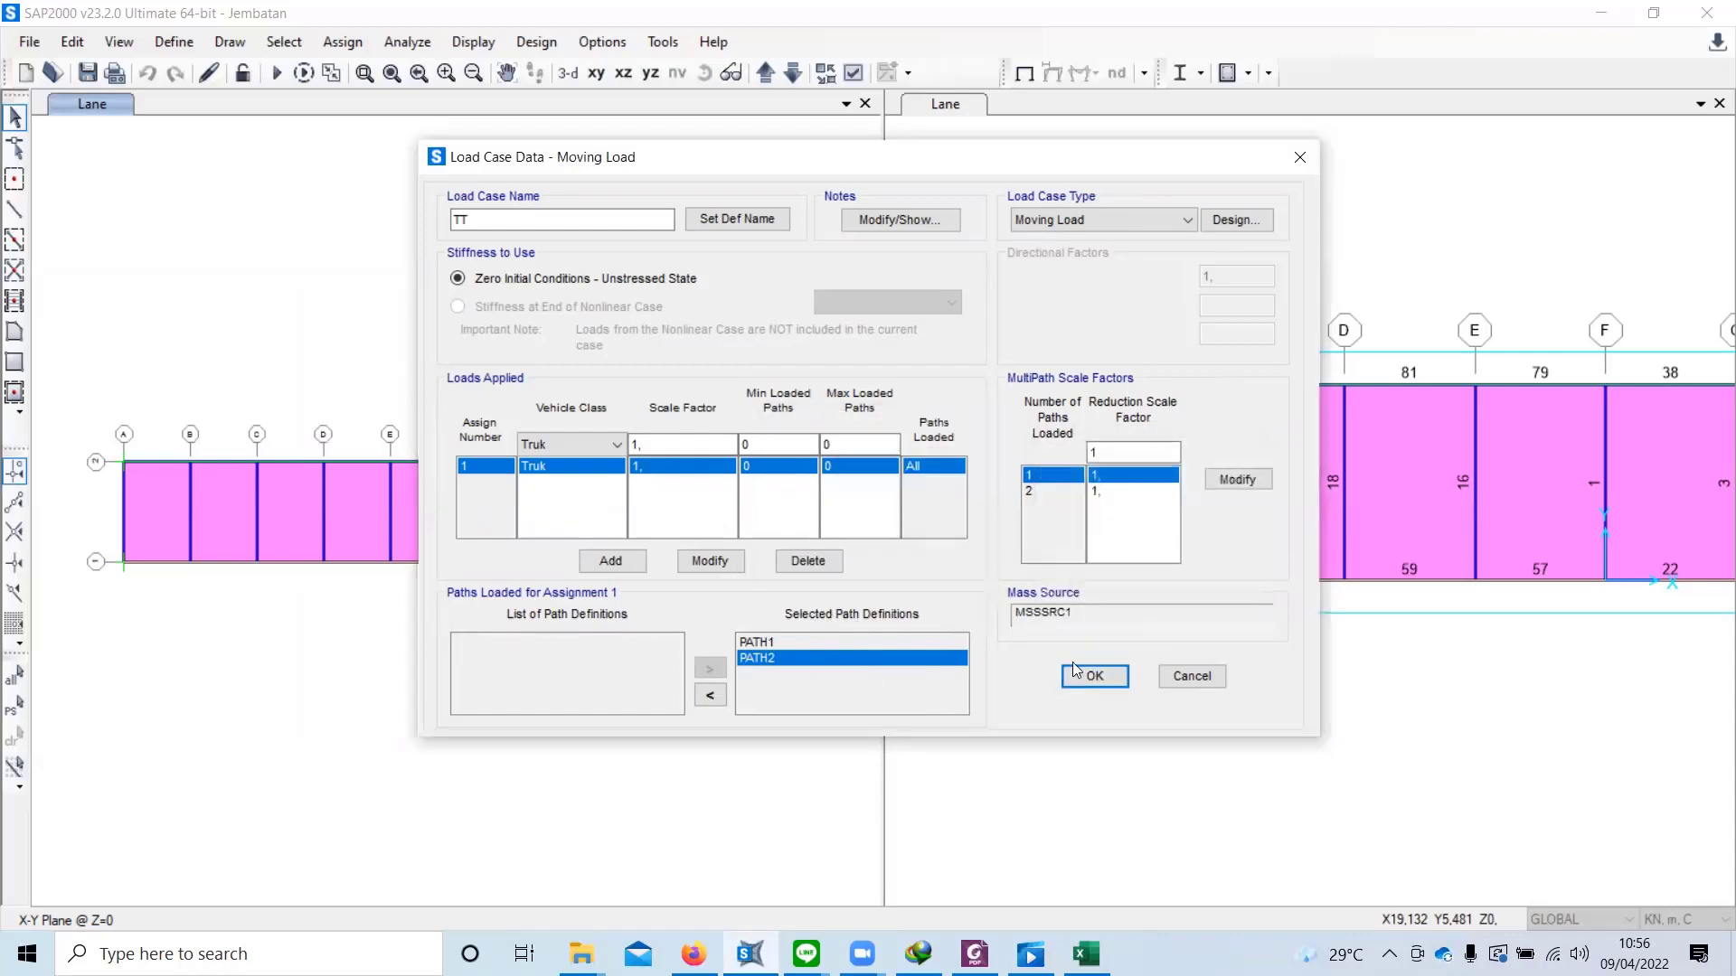
{"action": "left_click", "coordinate": [1094, 674]}
{"action": "left_click", "coordinate": [836, 558]}
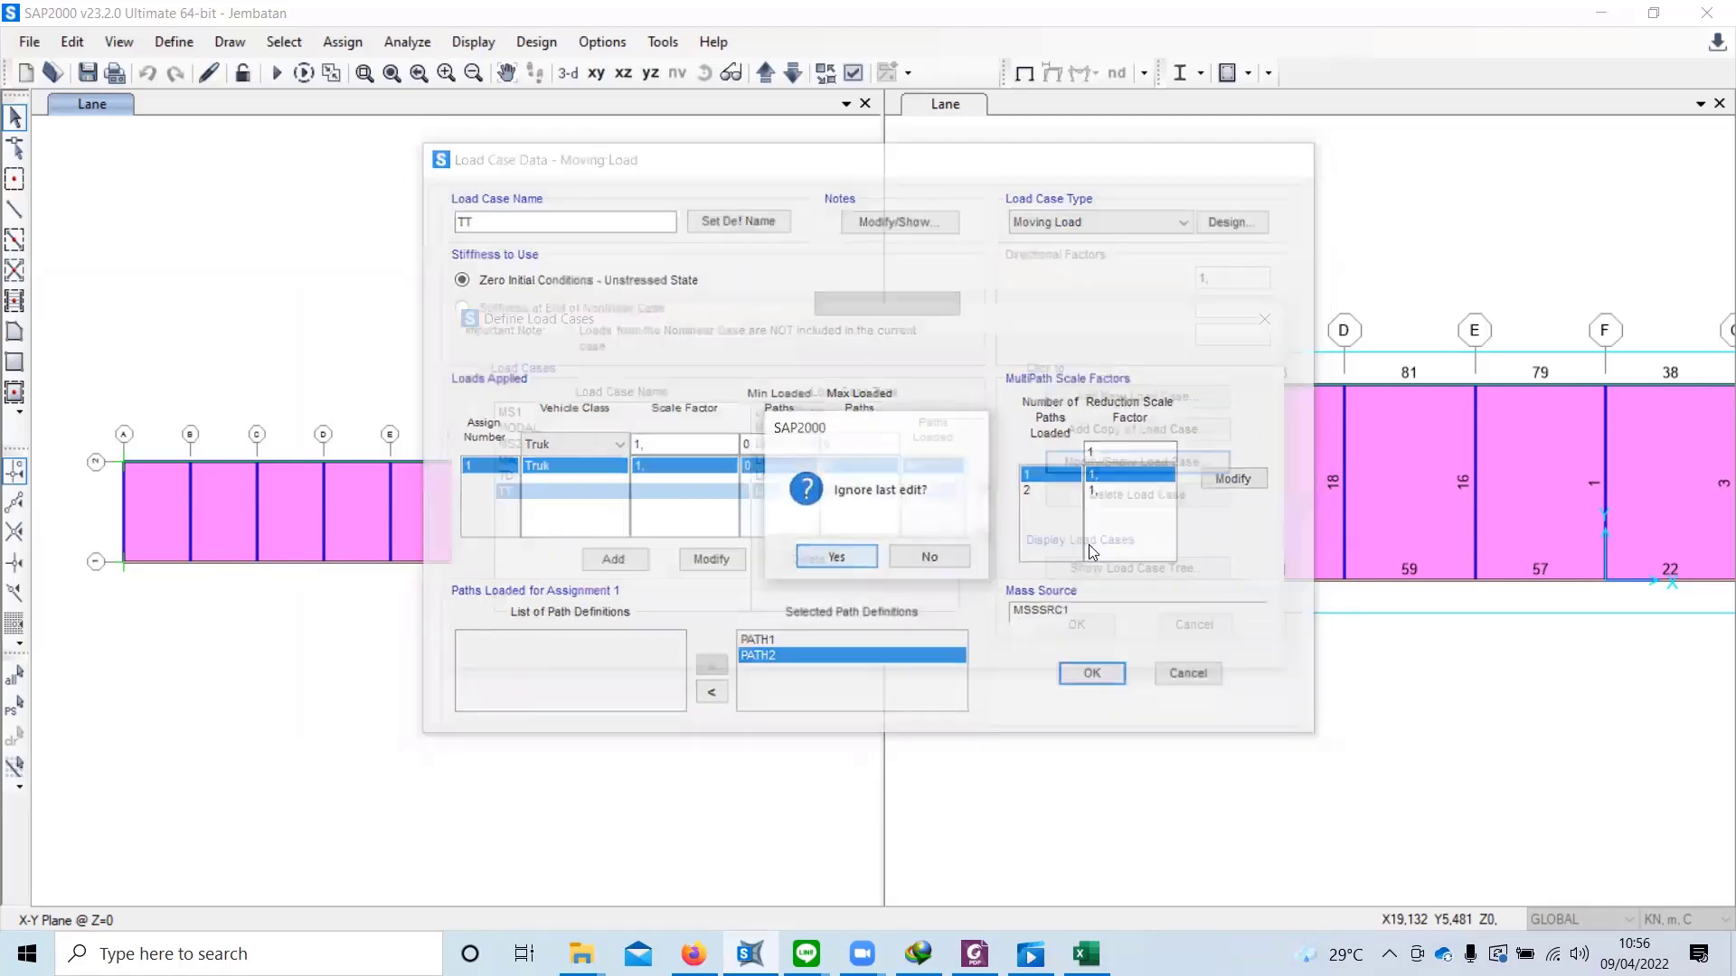
{"action": "left_click", "coordinate": [1094, 624]}
Step: Review the path display options for PATH1 and PATH2 and inspect the deck plan view
{"action": "left_click", "coordinate": [1069, 387]}
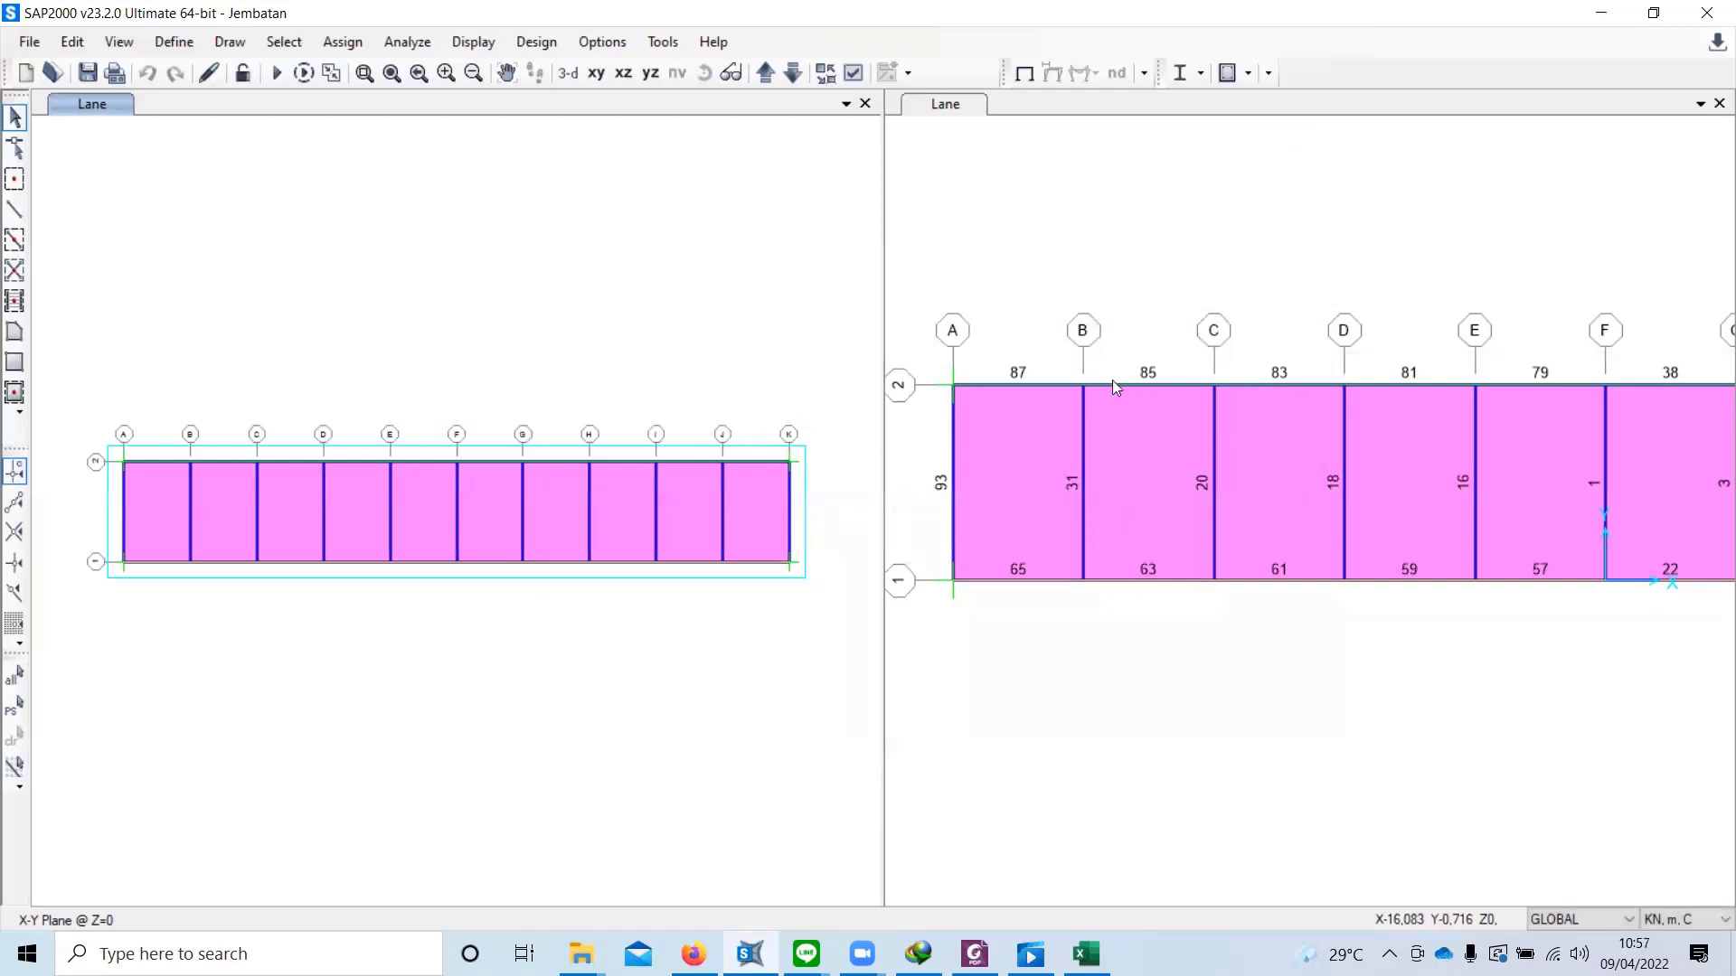
{"action": "left_click", "coordinate": [473, 43]}
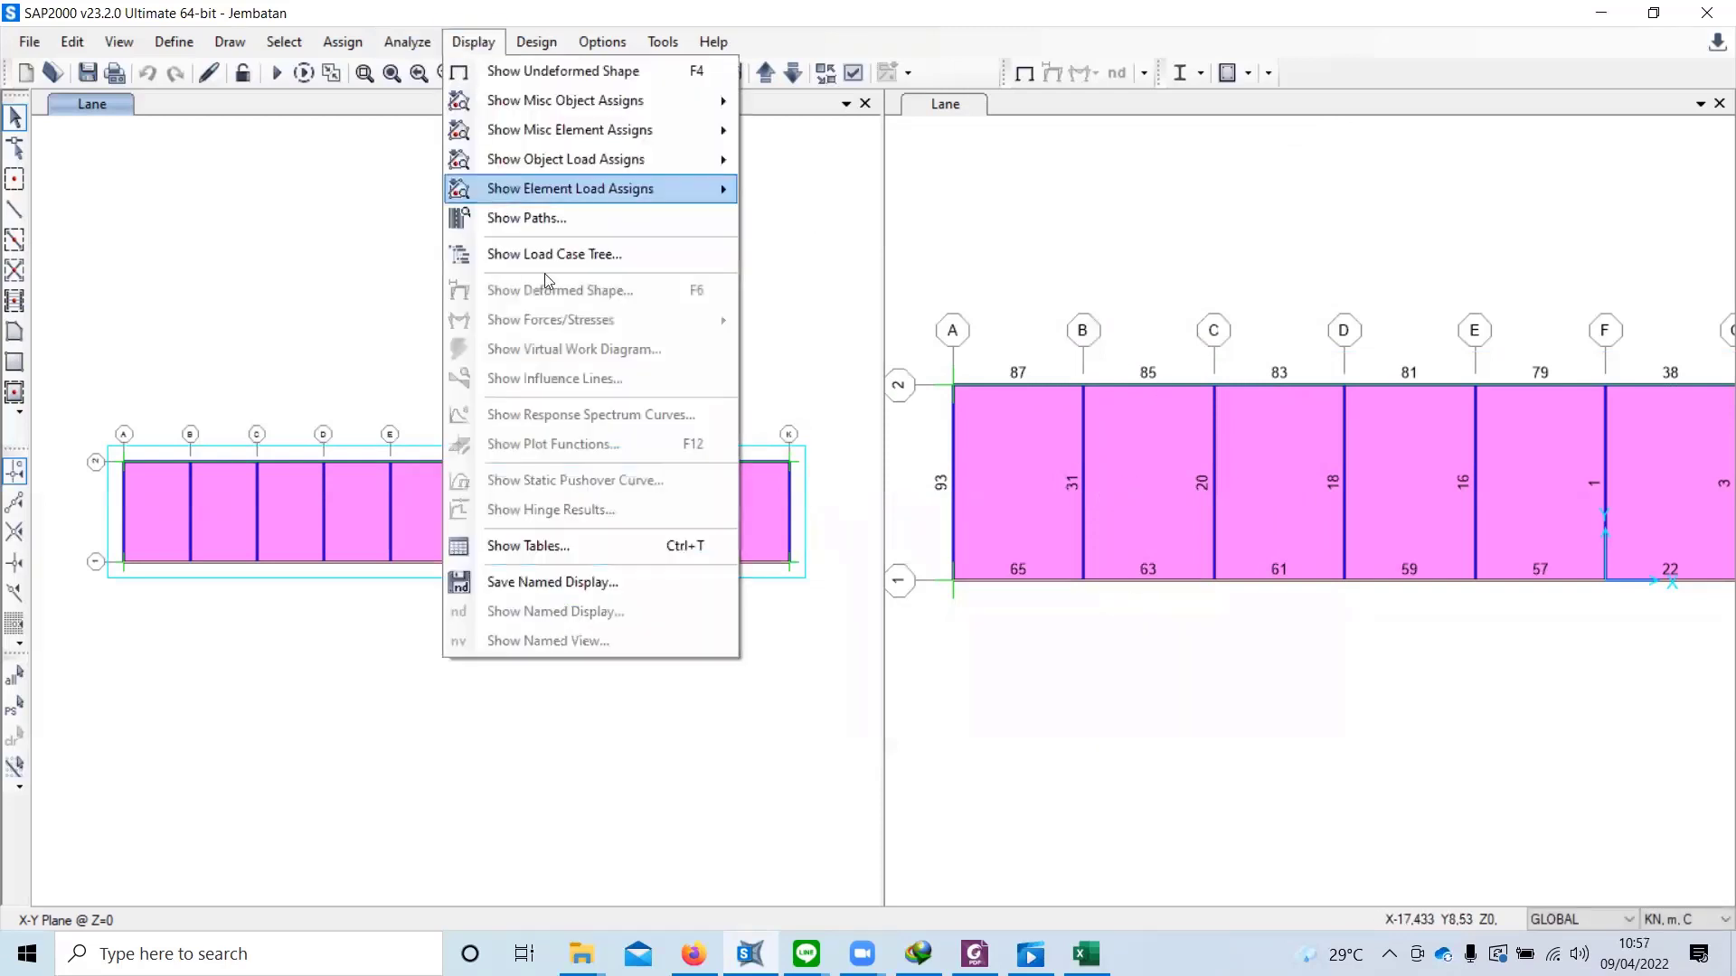
{"action": "left_click", "coordinate": [560, 222]}
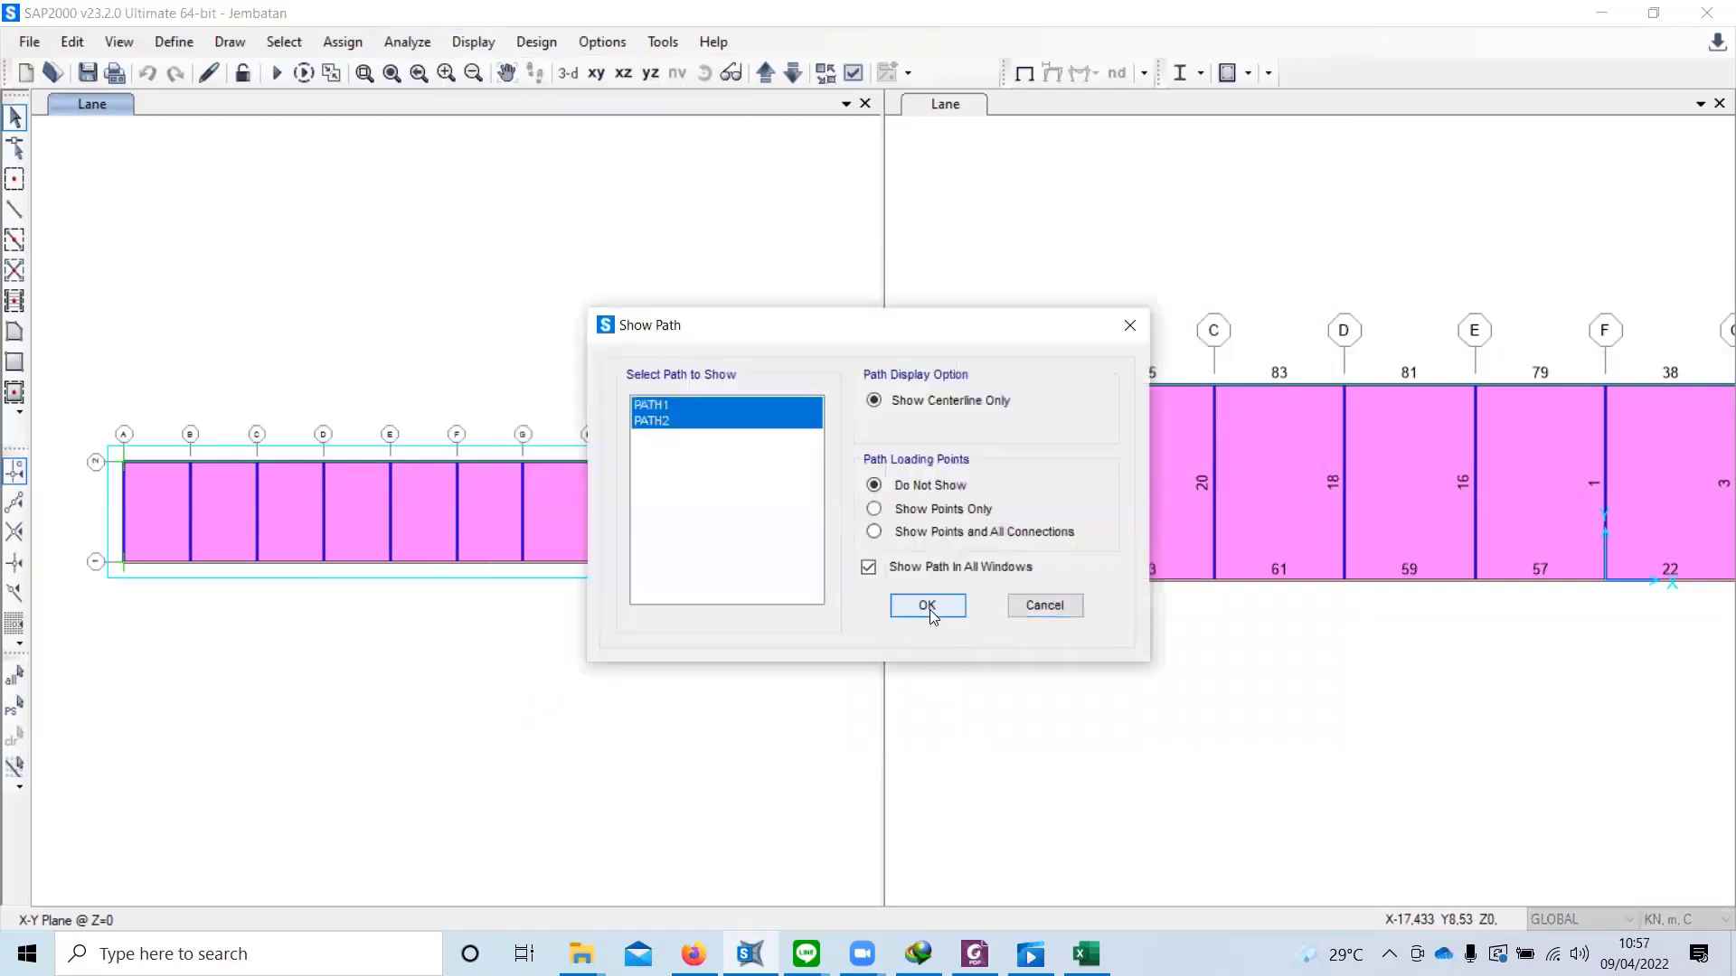
{"action": "left_click", "coordinate": [1029, 606]}
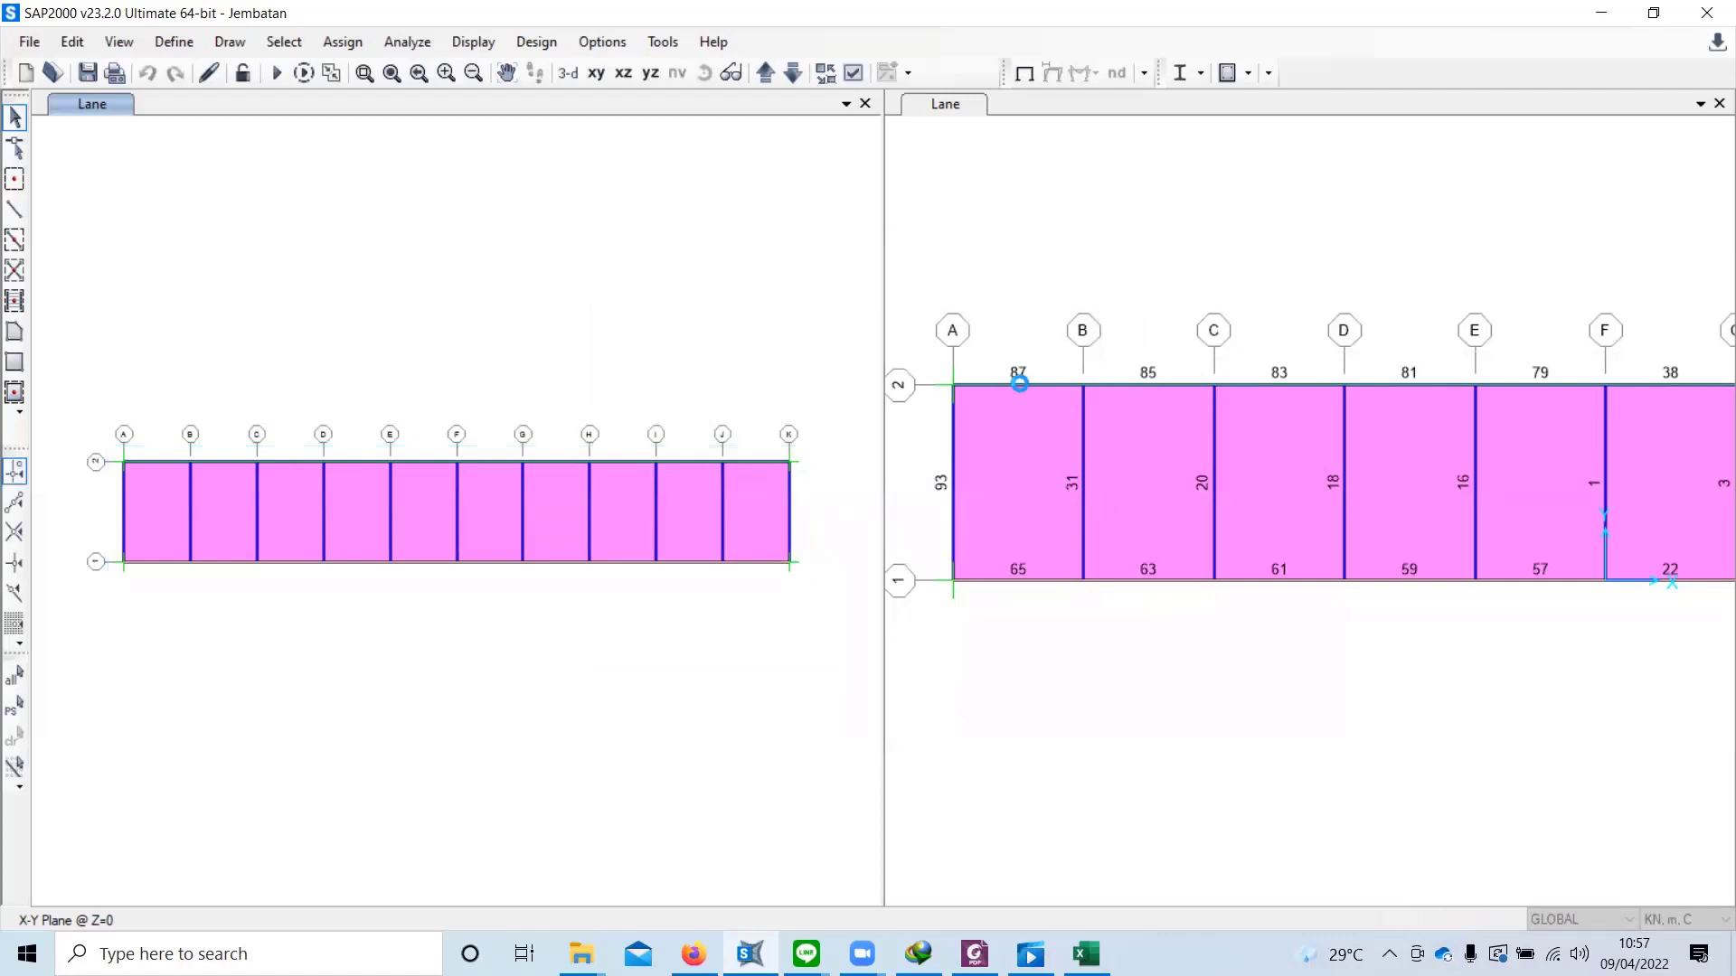
{"action": "left_click", "coordinate": [1257, 399]}
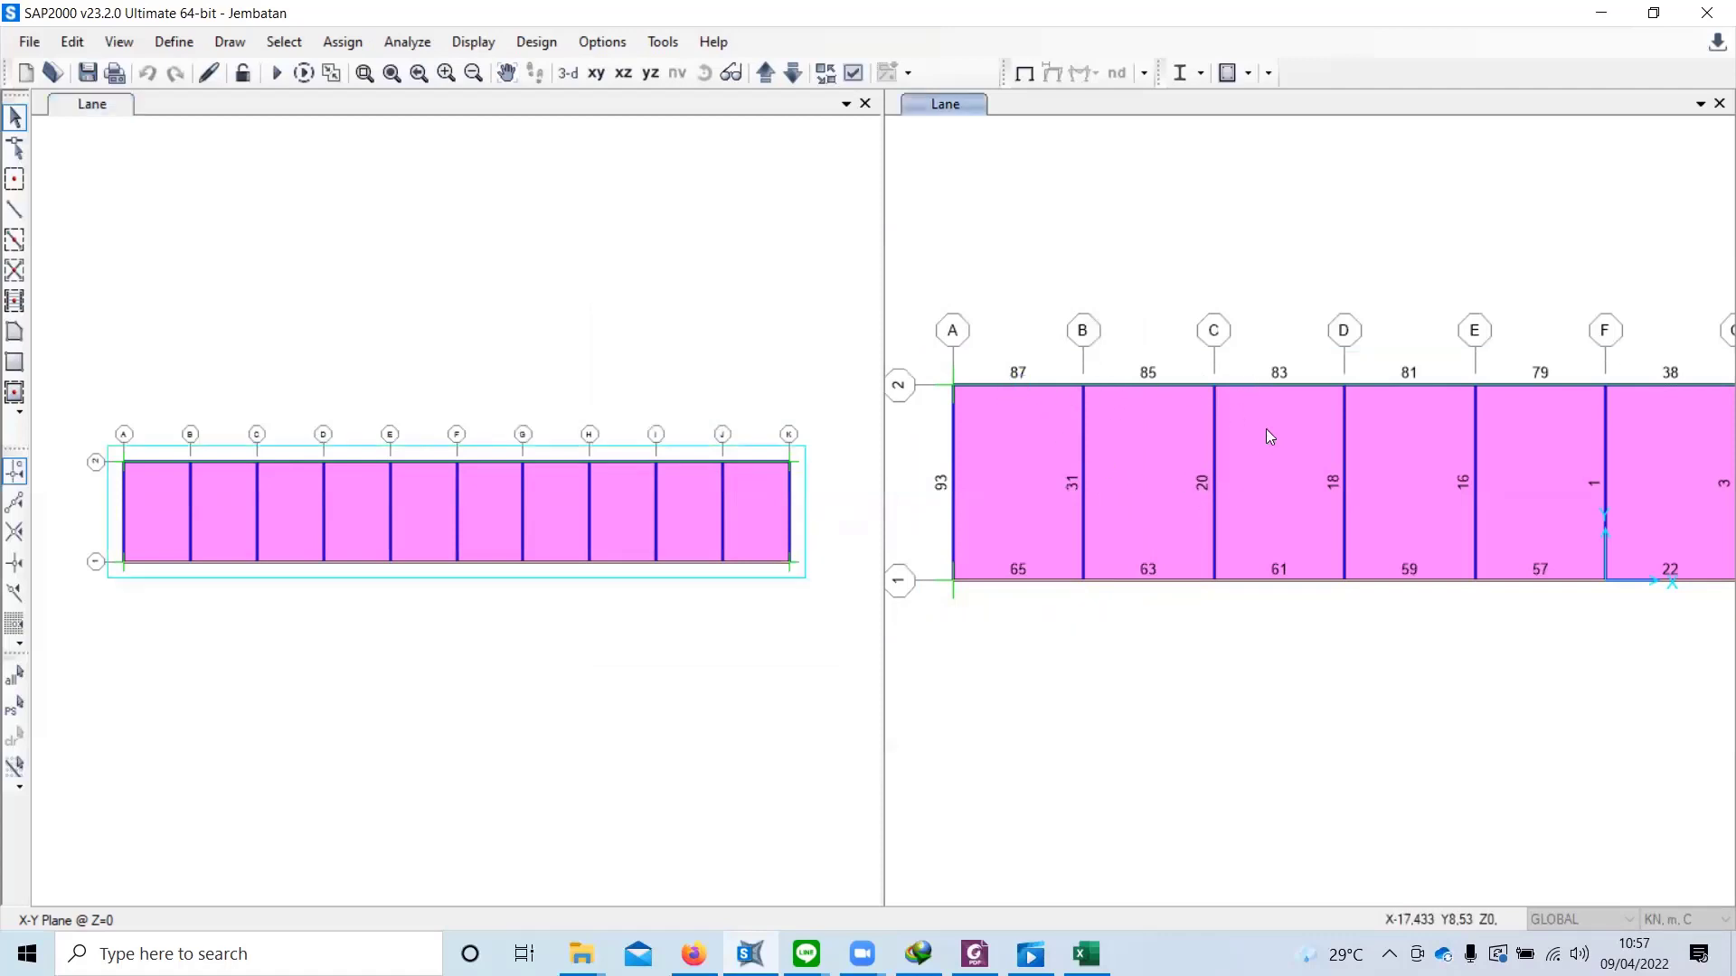
{"action": "middle_click_drag", "start_coordinate": [1373, 289], "coordinate": [1407, 306]}
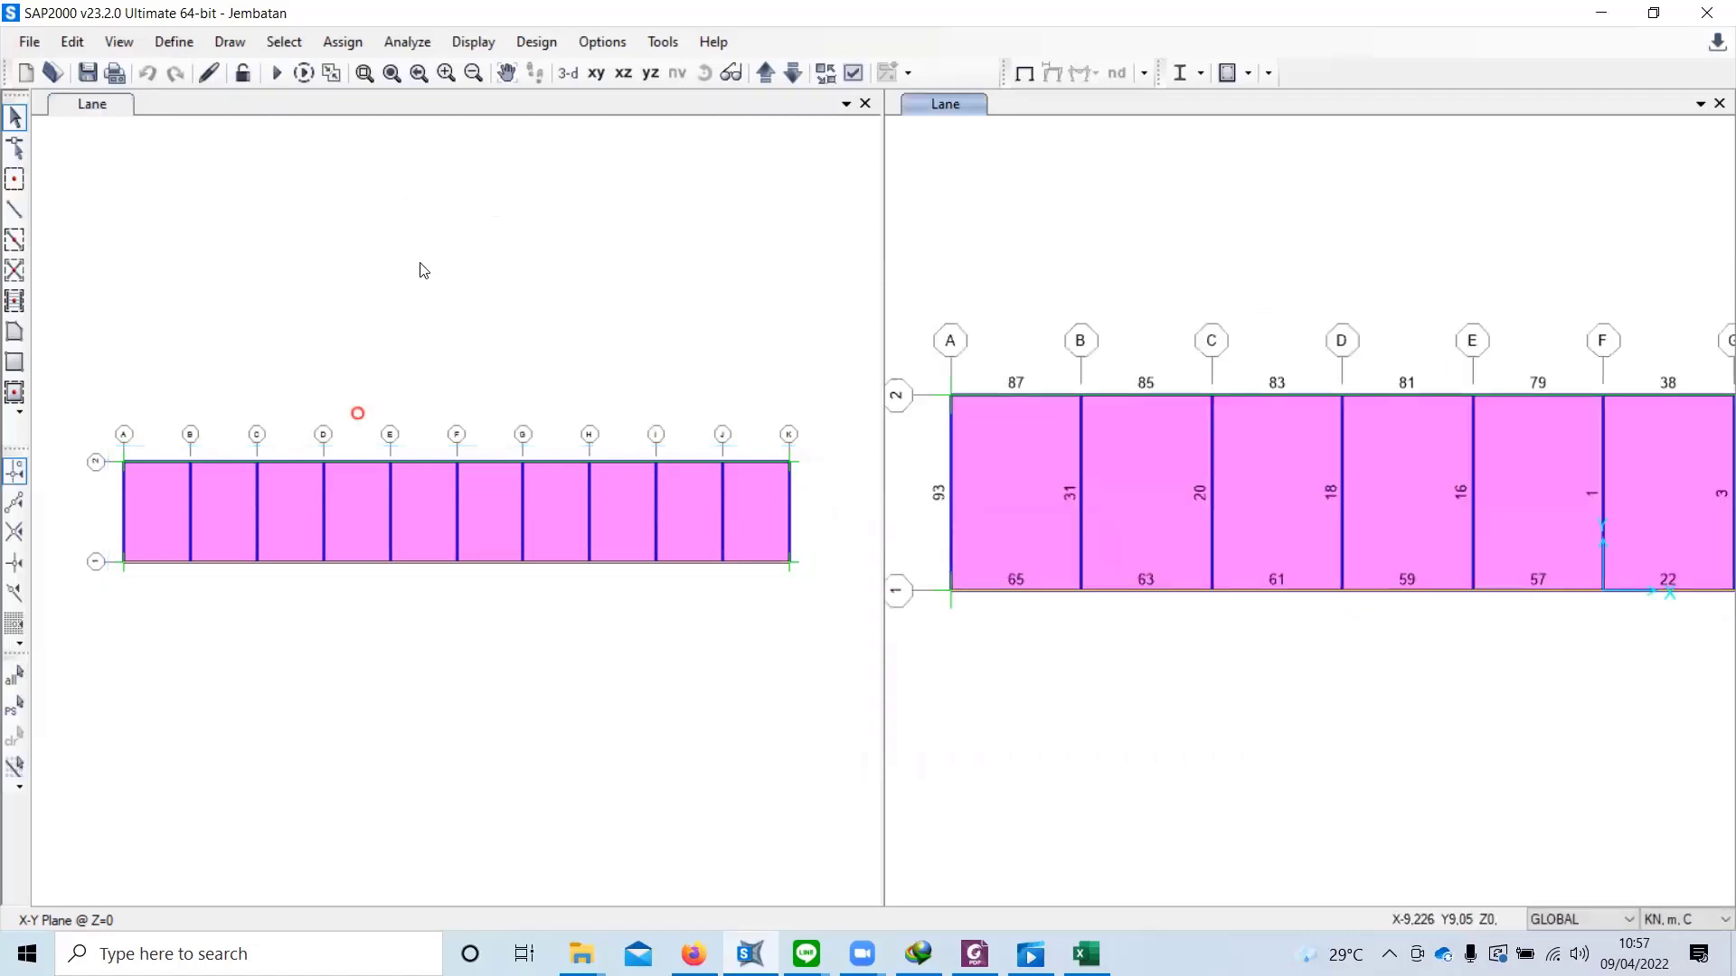
Step: Check which load combinations are defined and close the list without changes
{"action": "left_click", "coordinate": [168, 46]}
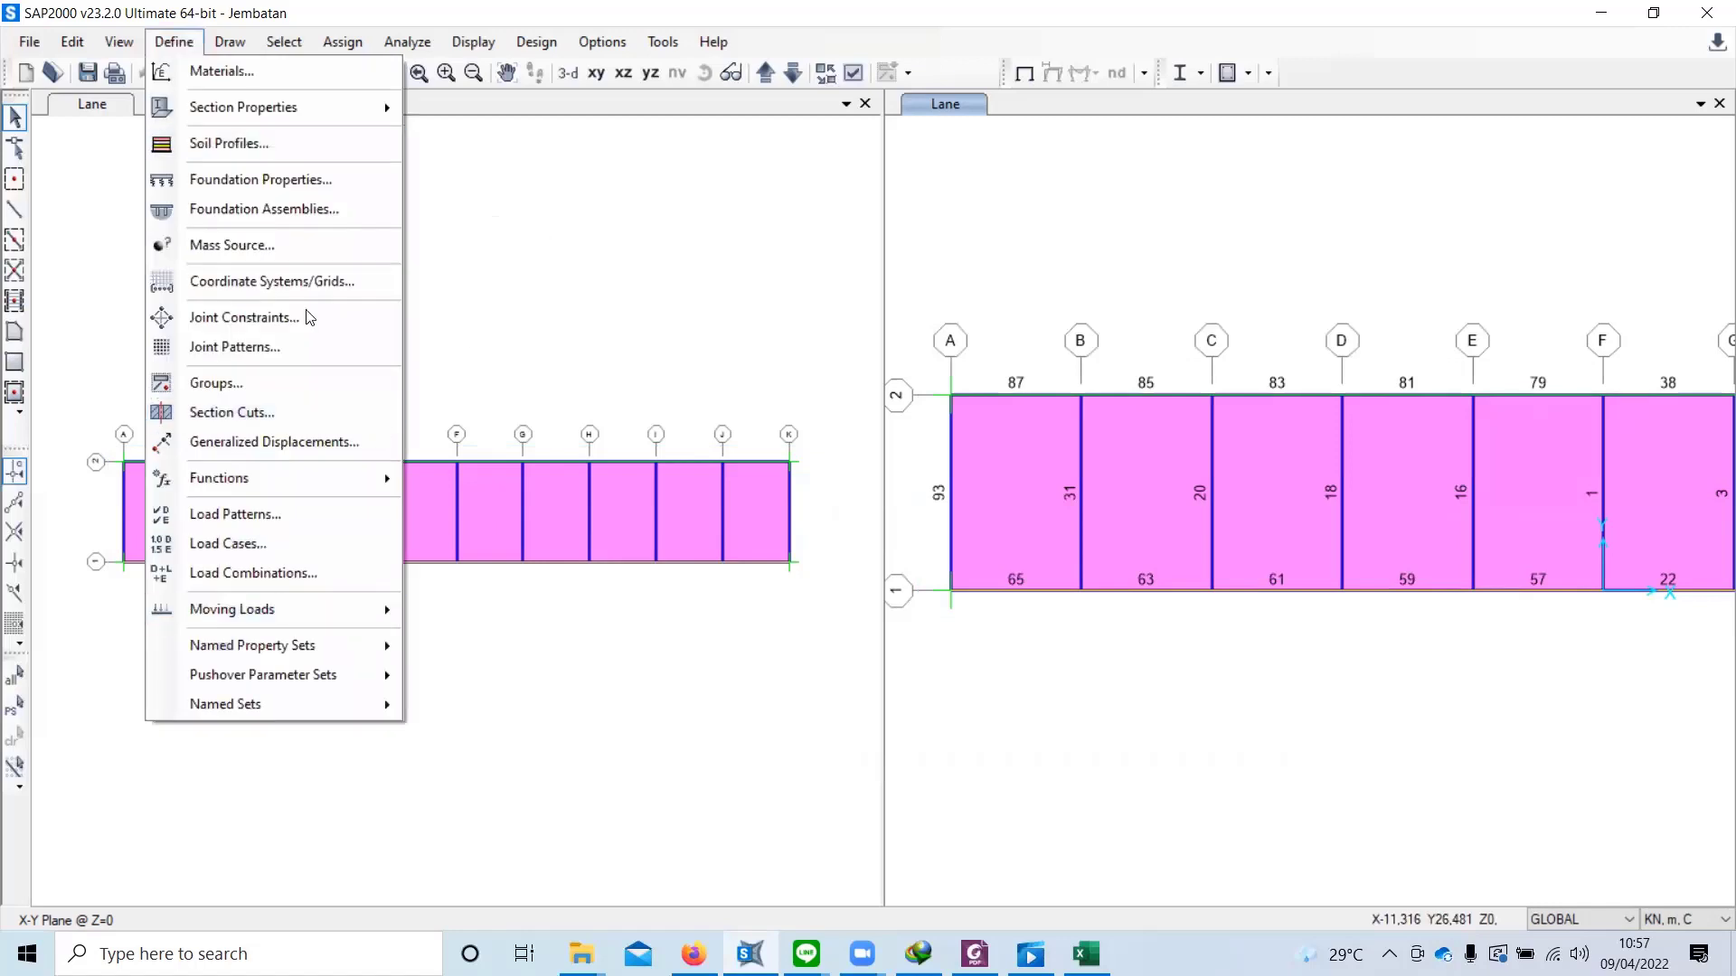
{"action": "left_click", "coordinate": [173, 42]}
{"action": "left_click", "coordinate": [174, 42]}
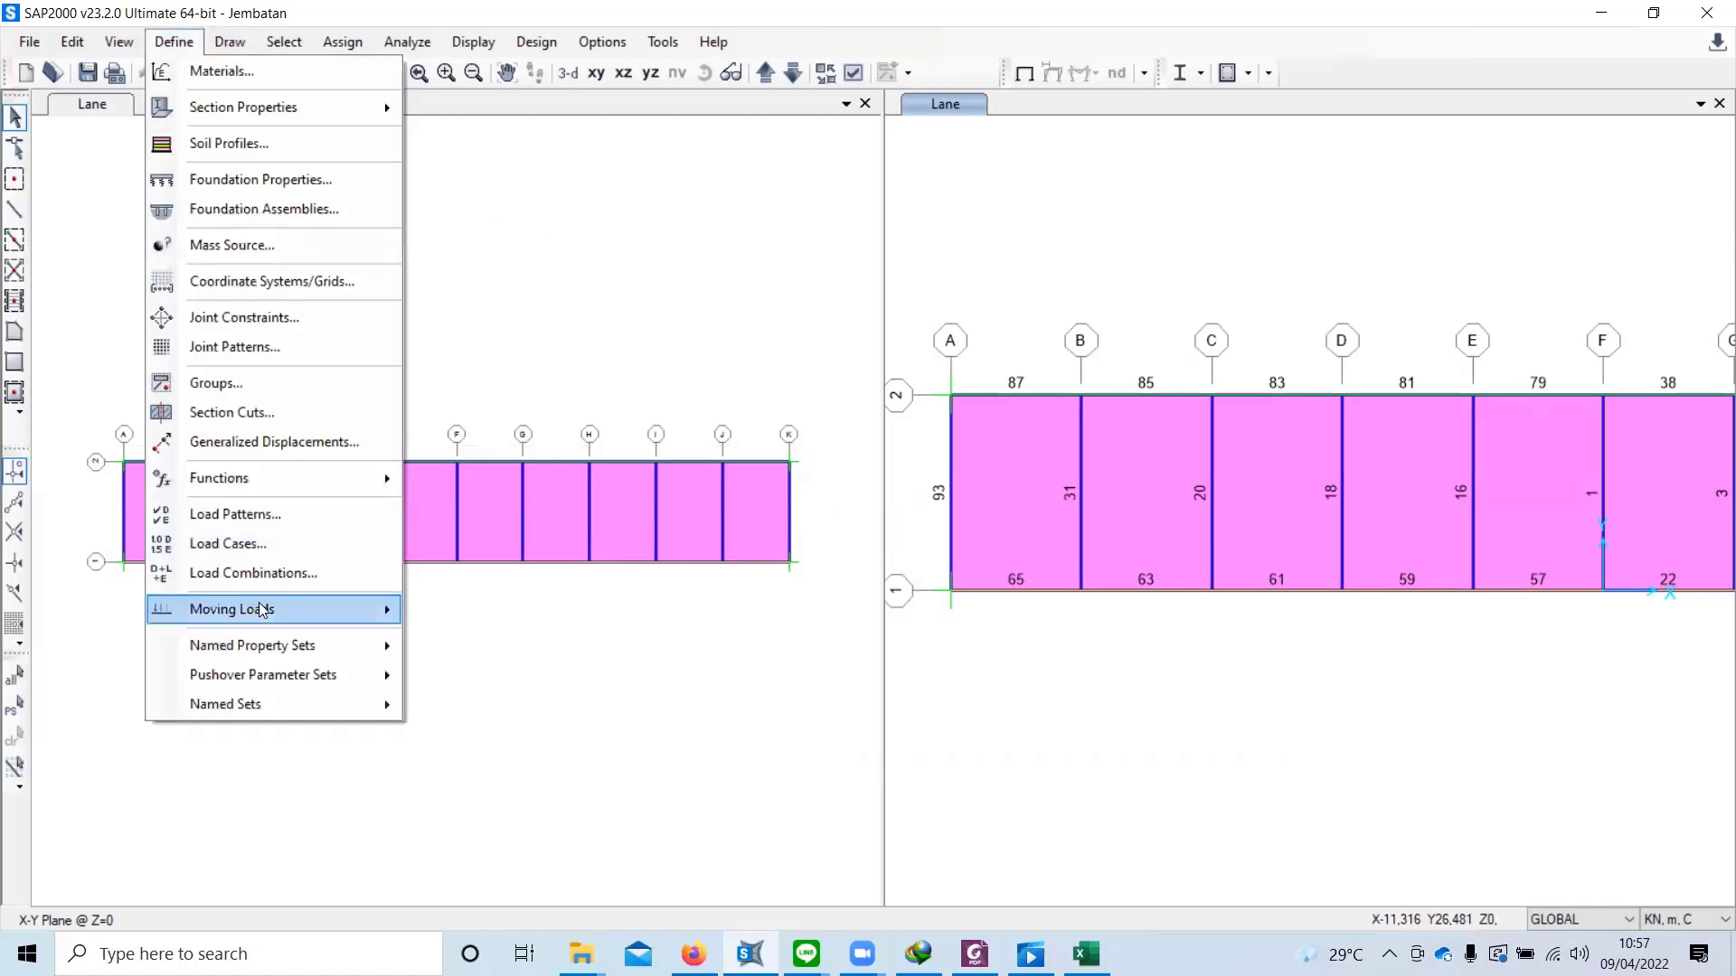
{"action": "left_click", "coordinate": [260, 578]}
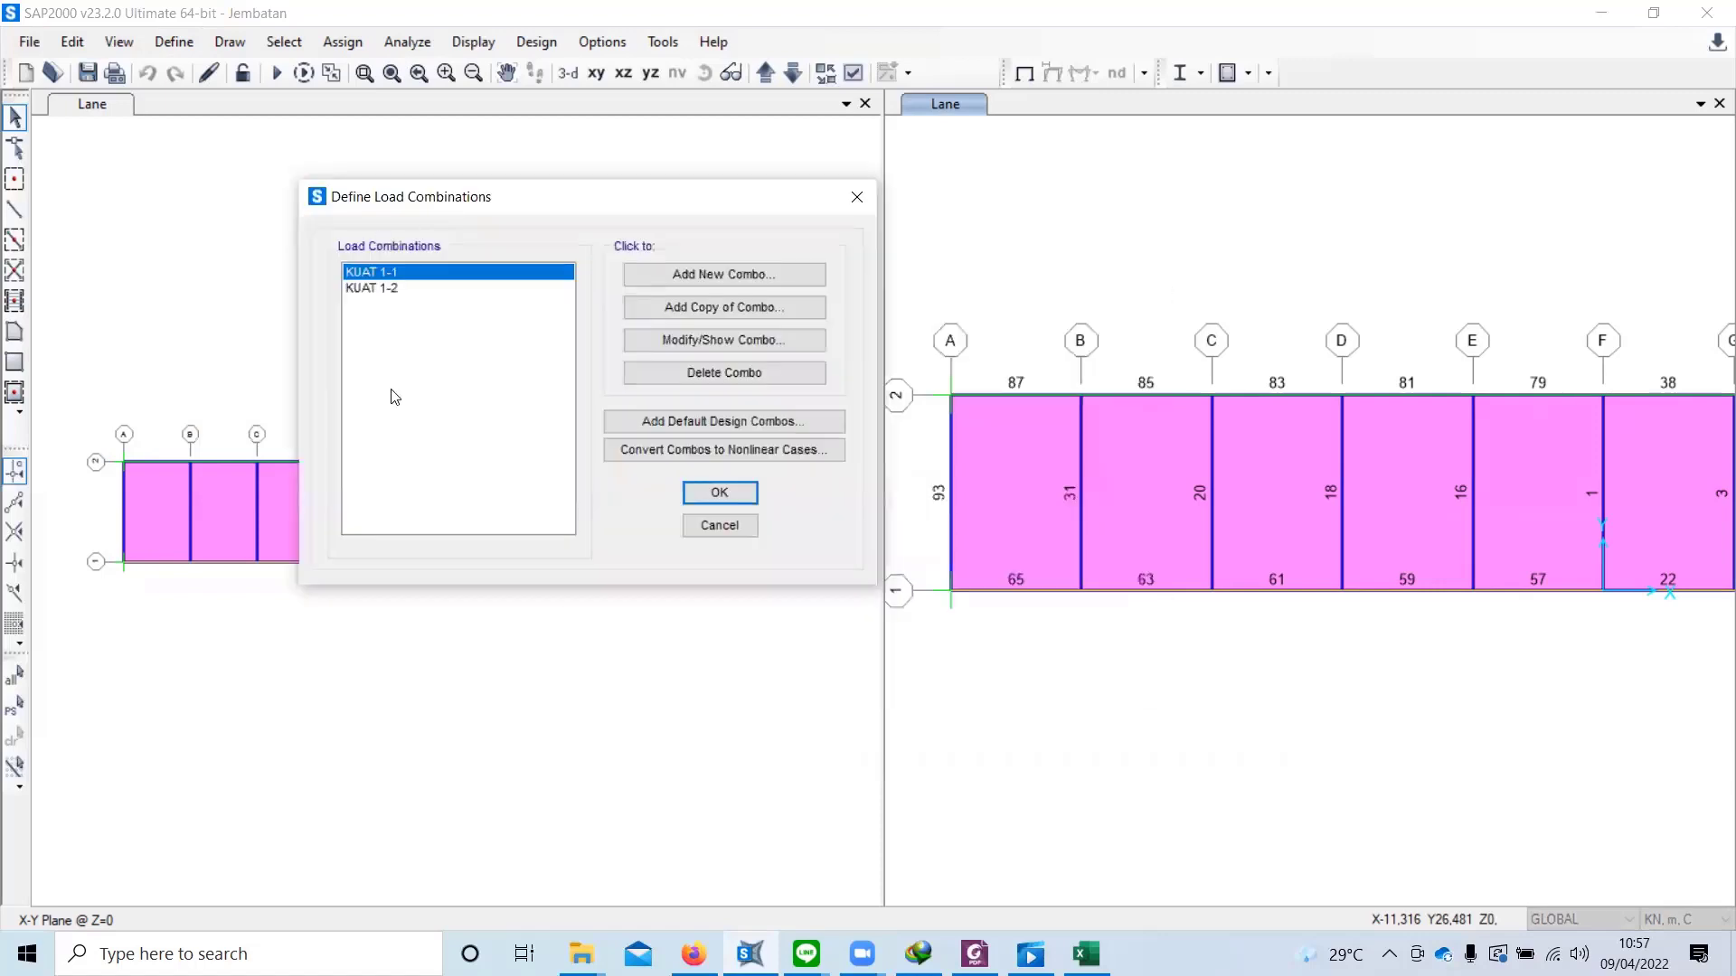
{"action": "left_click", "coordinate": [720, 525]}
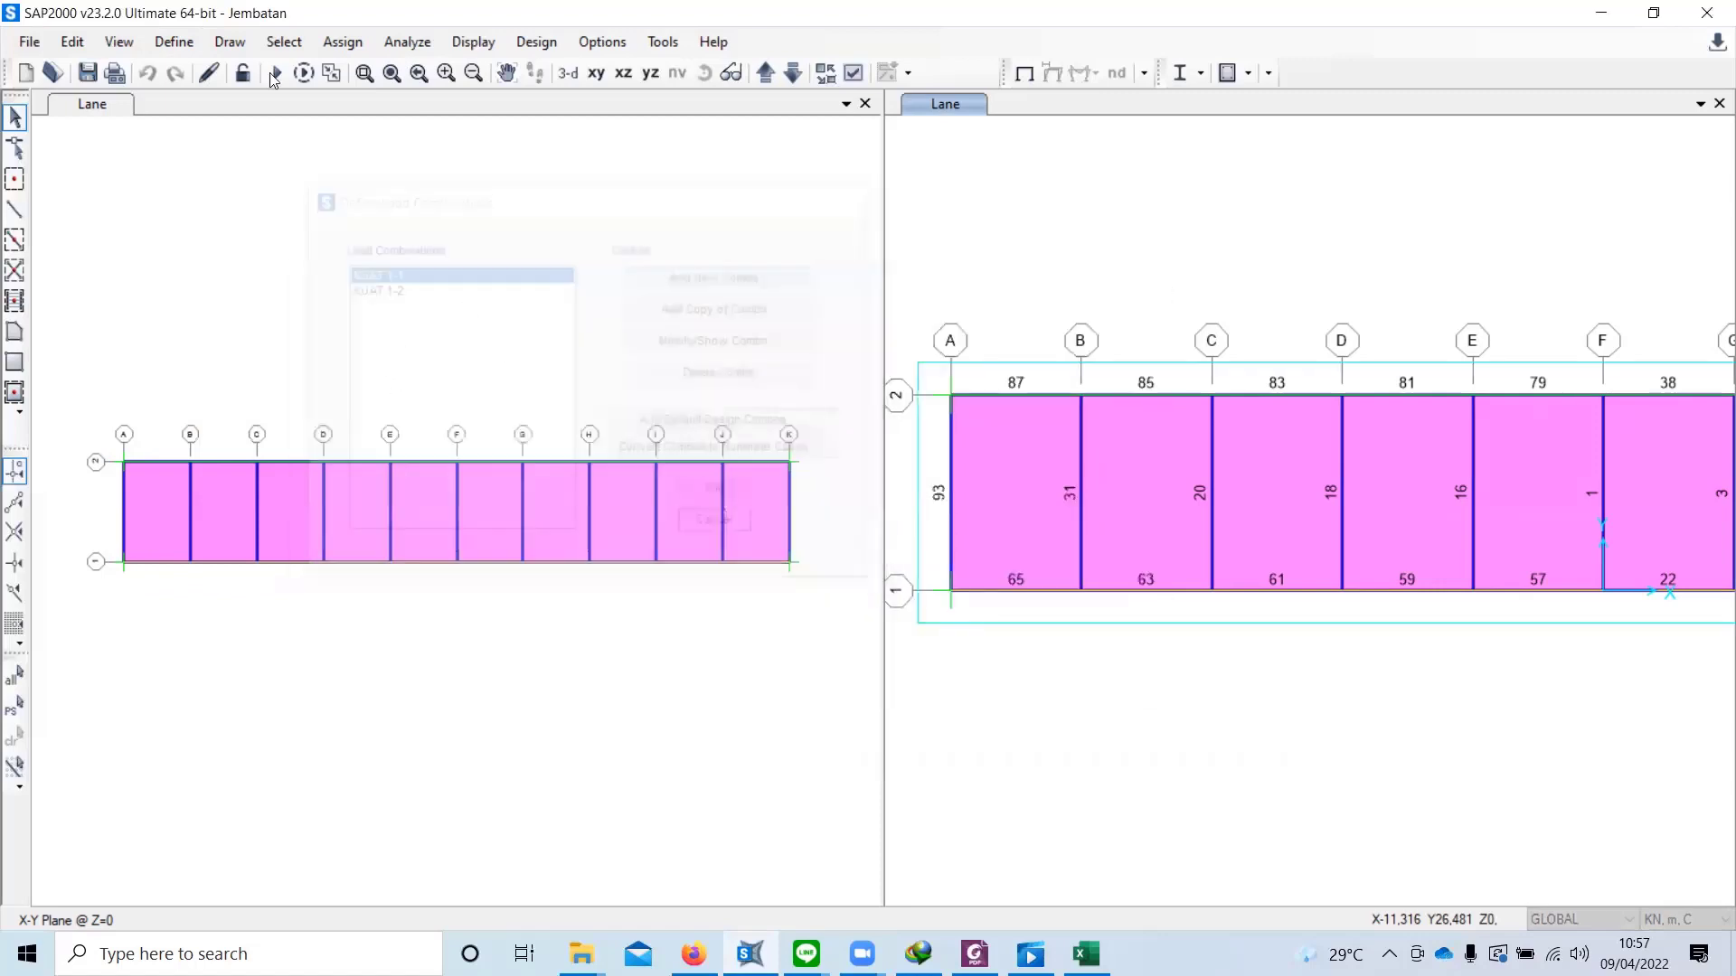
Step: Review the MS1, MS2, MA and TD load patterns with their types and self-weight multipliers, leaving them unchanged
{"action": "left_click", "coordinate": [173, 42]}
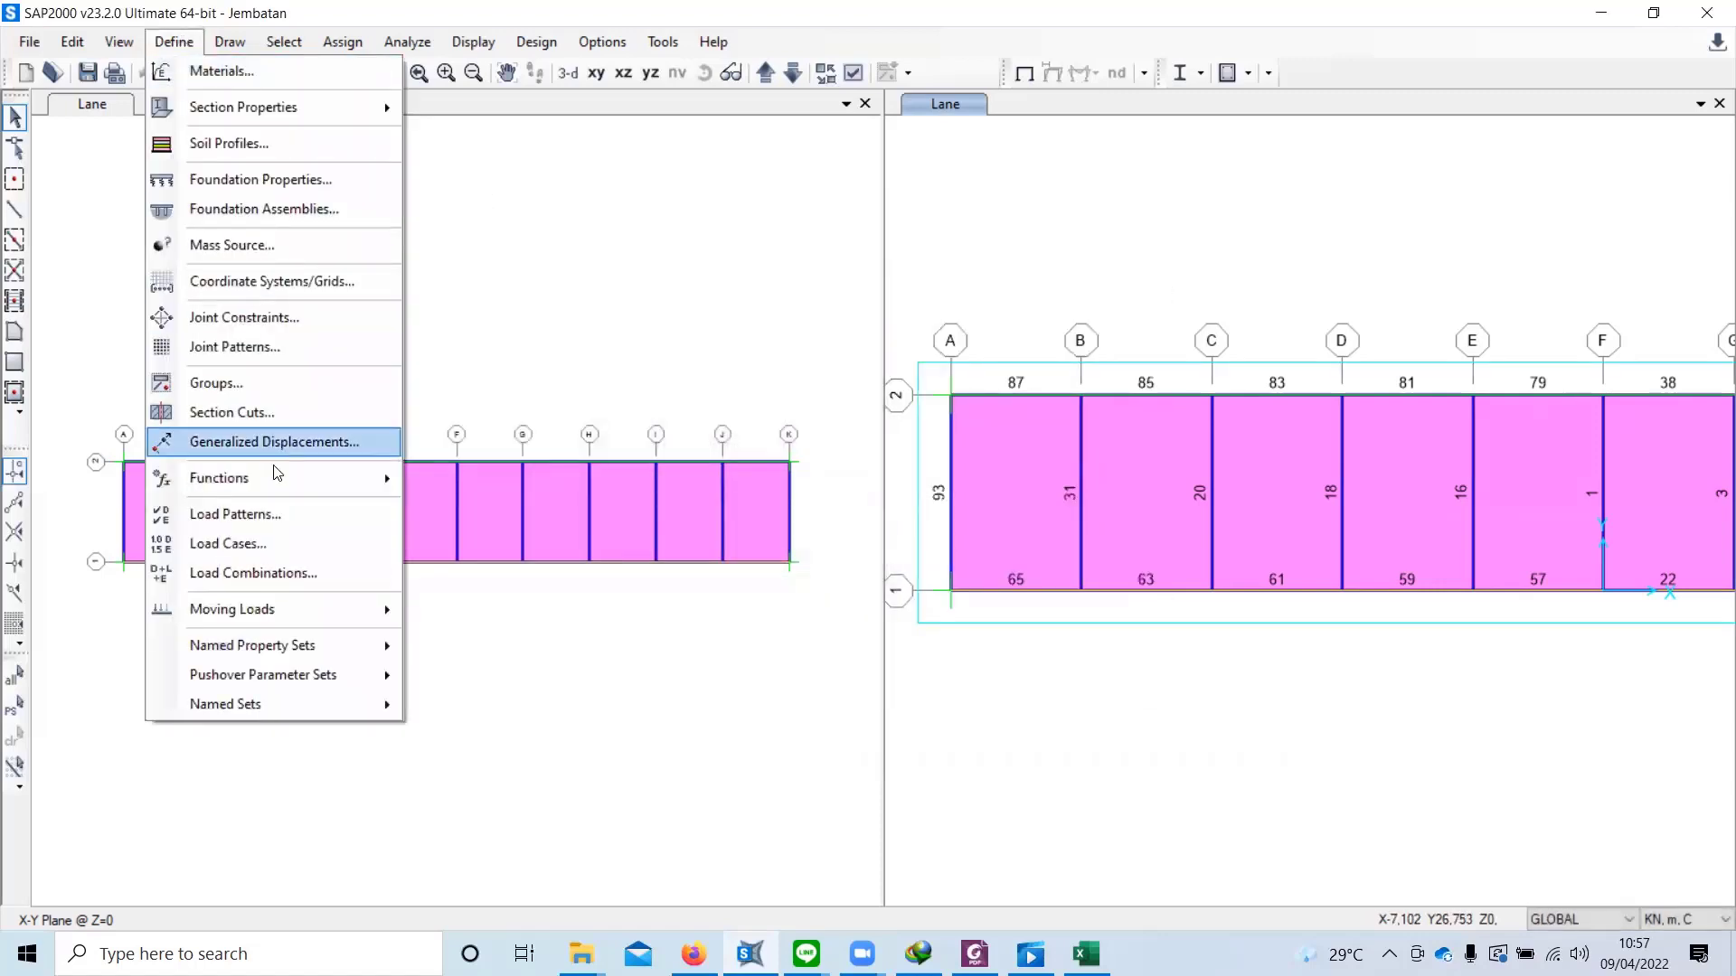
{"action": "left_click", "coordinate": [289, 519]}
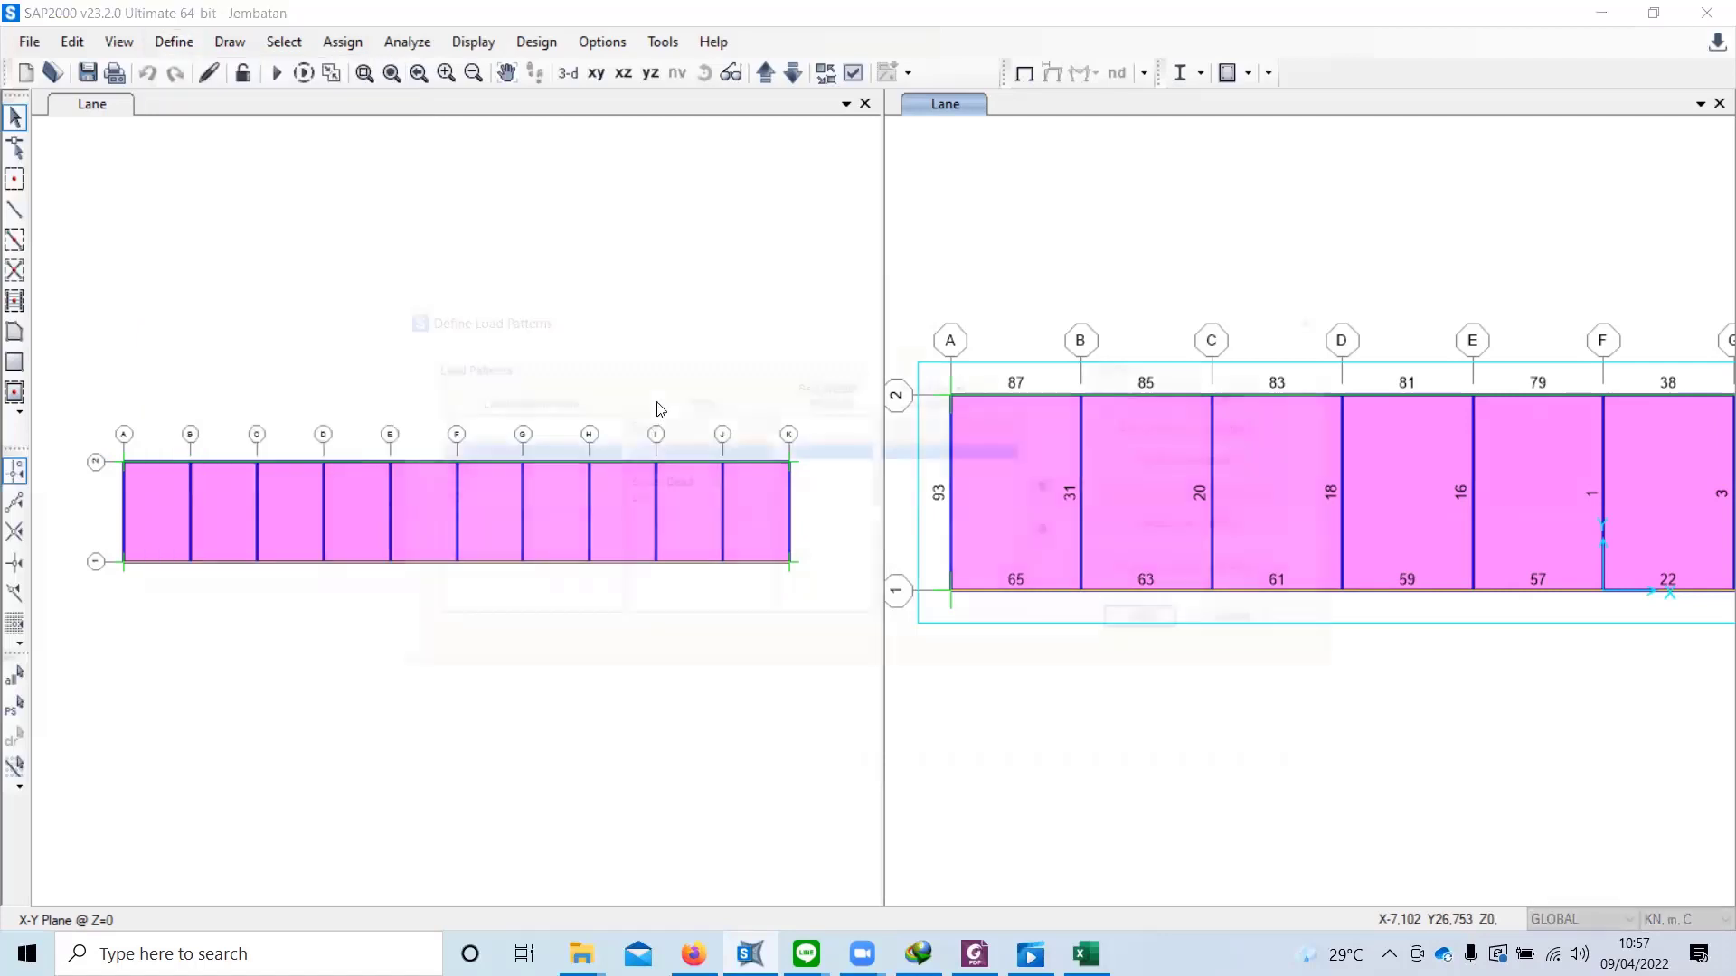
{"action": "left_click", "coordinate": [456, 470]}
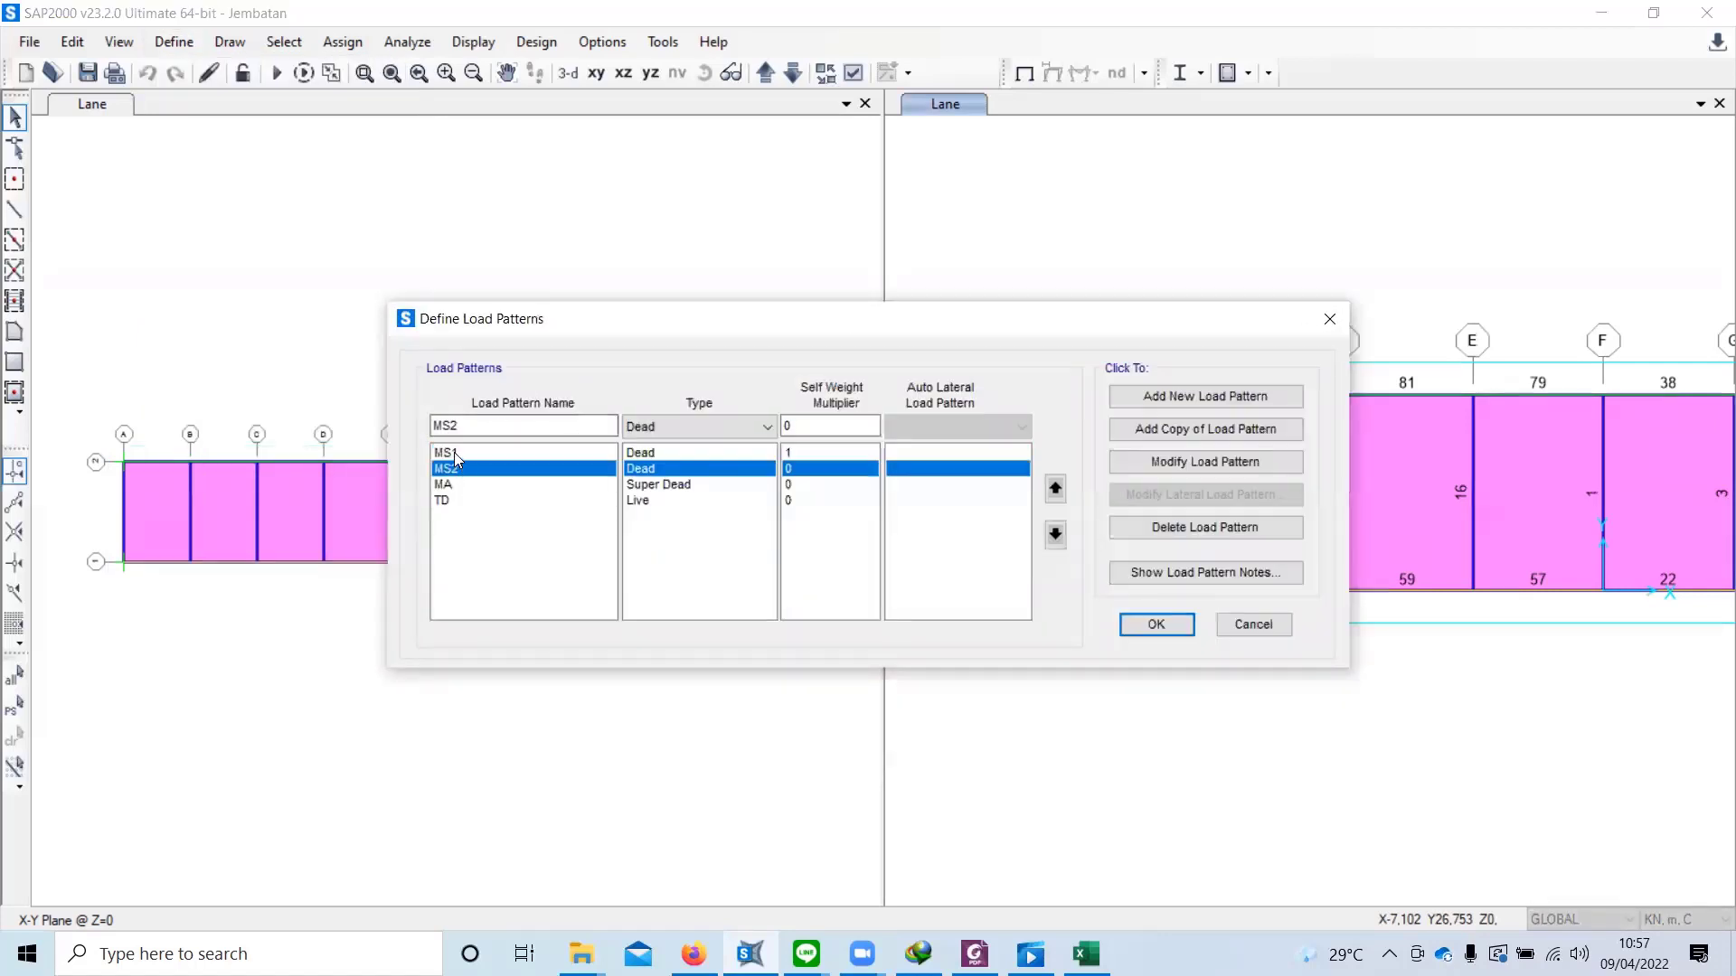
{"action": "left_click", "coordinate": [454, 486]}
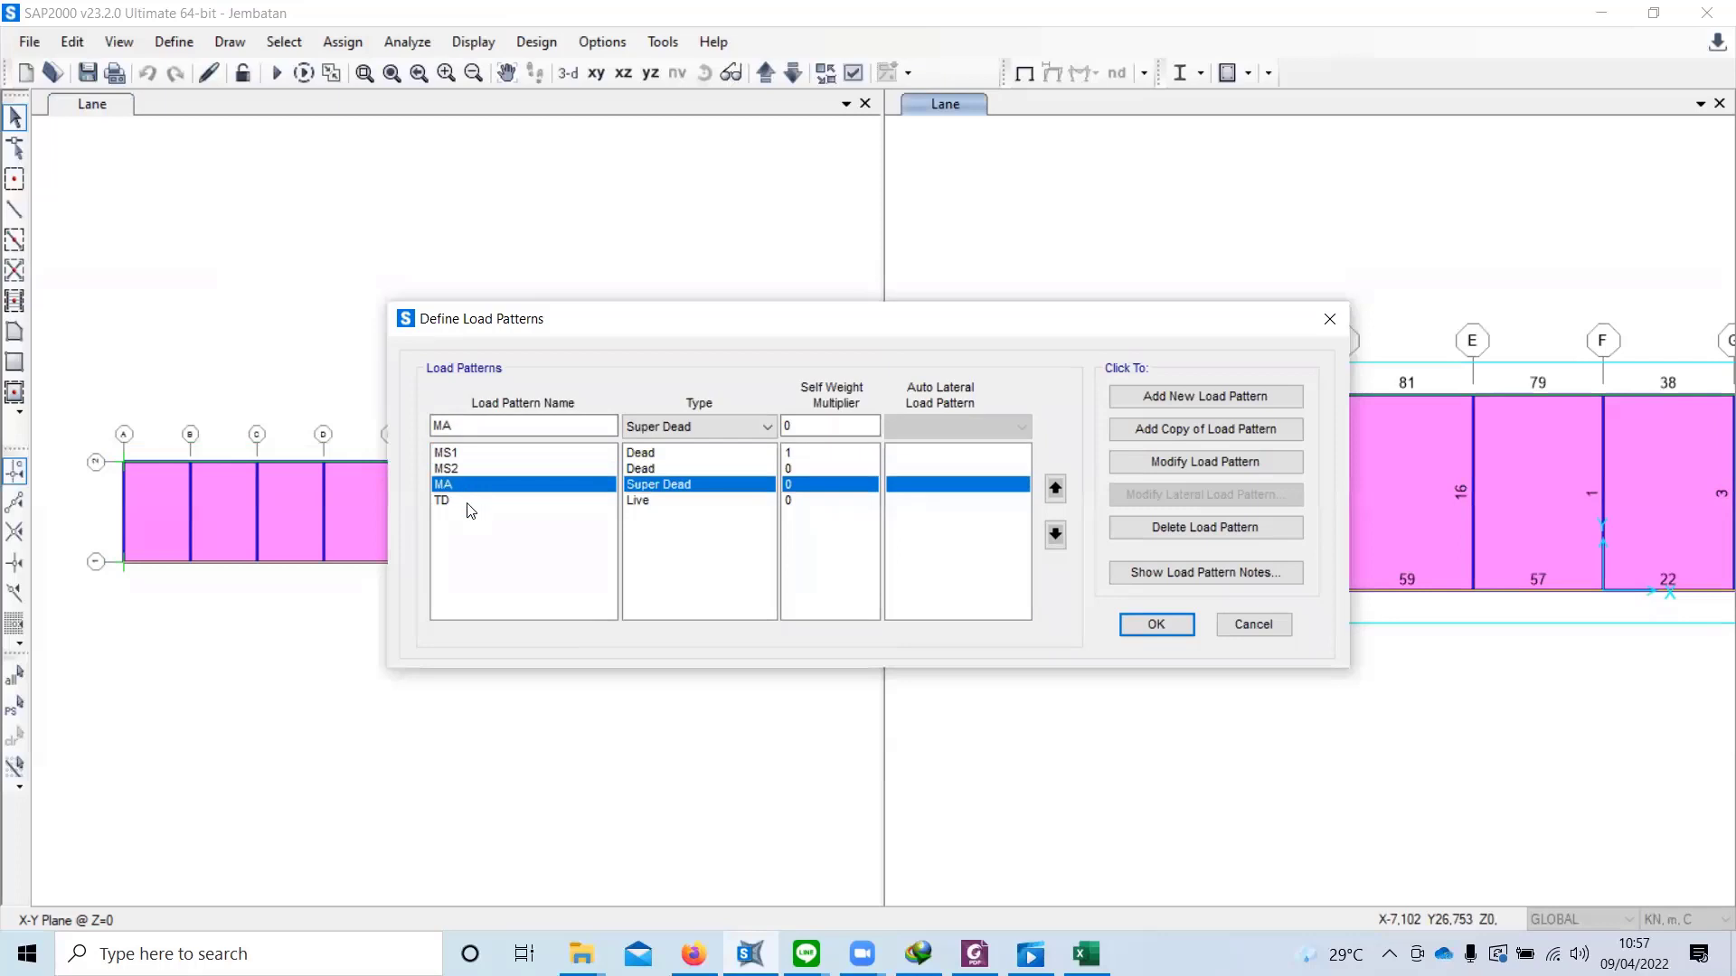
{"action": "left_click", "coordinate": [466, 503]}
{"action": "left_click", "coordinate": [1263, 622]}
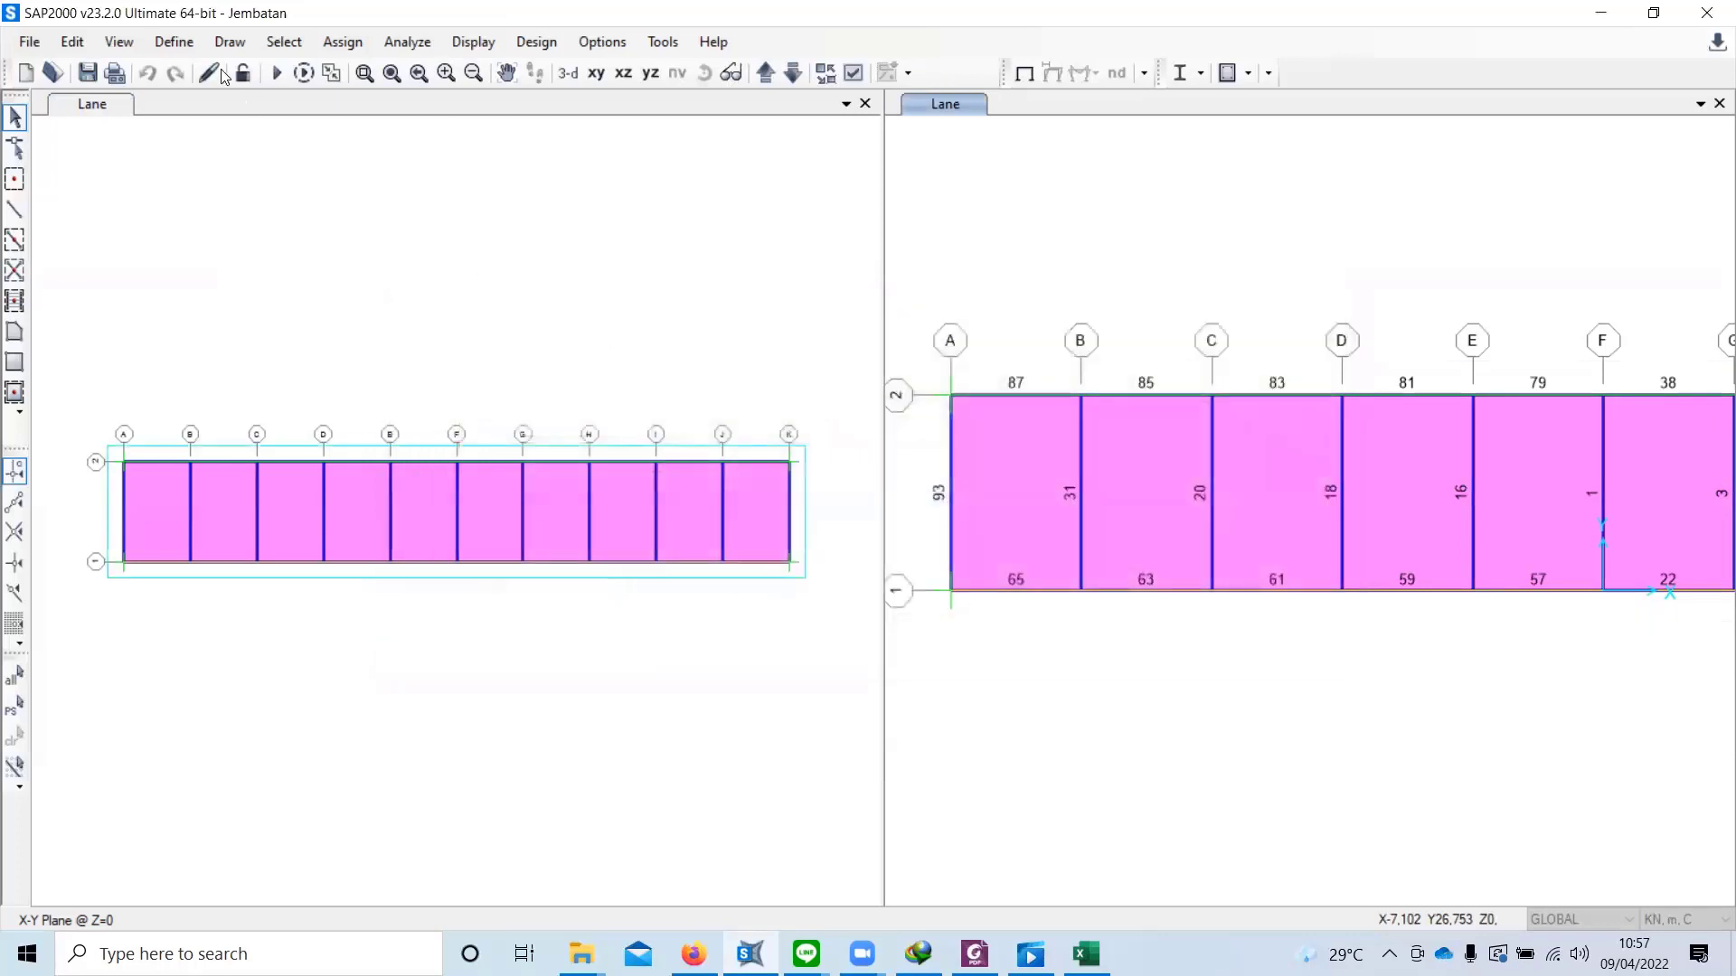
Step: Review the MS1, MS2, MA, TD and TT load cases and their types, and accept the list
{"action": "left_click", "coordinate": [179, 43]}
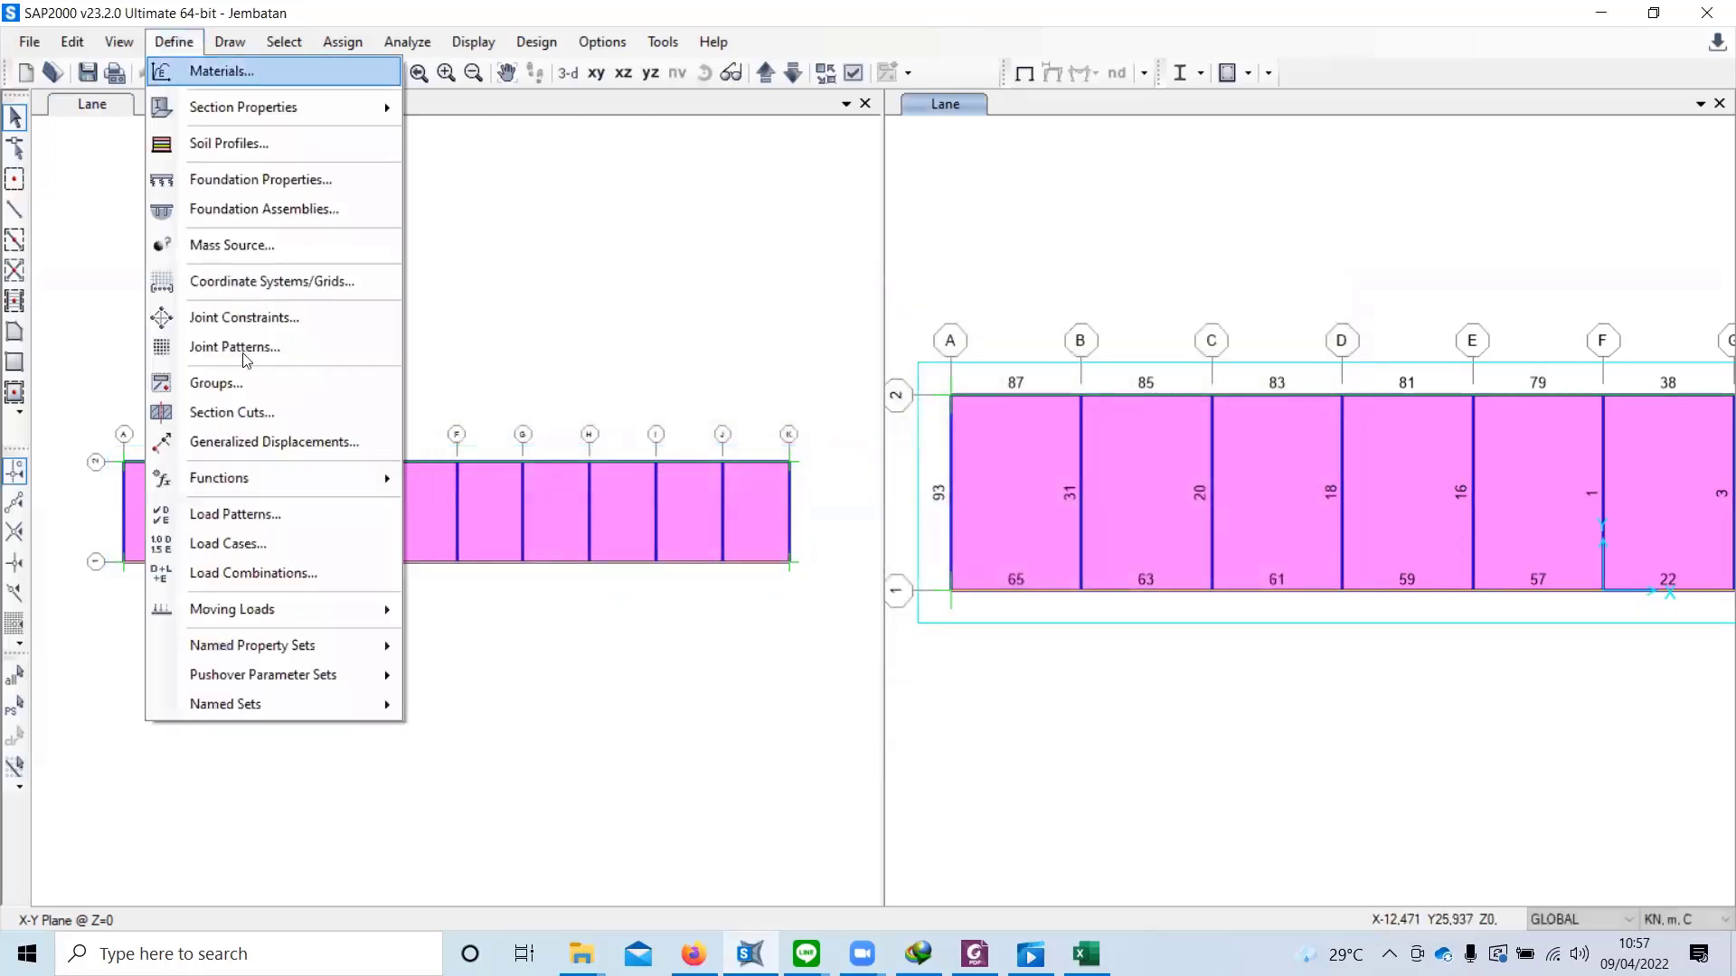
{"action": "left_click", "coordinate": [263, 543]}
{"action": "left_click", "coordinate": [534, 477]}
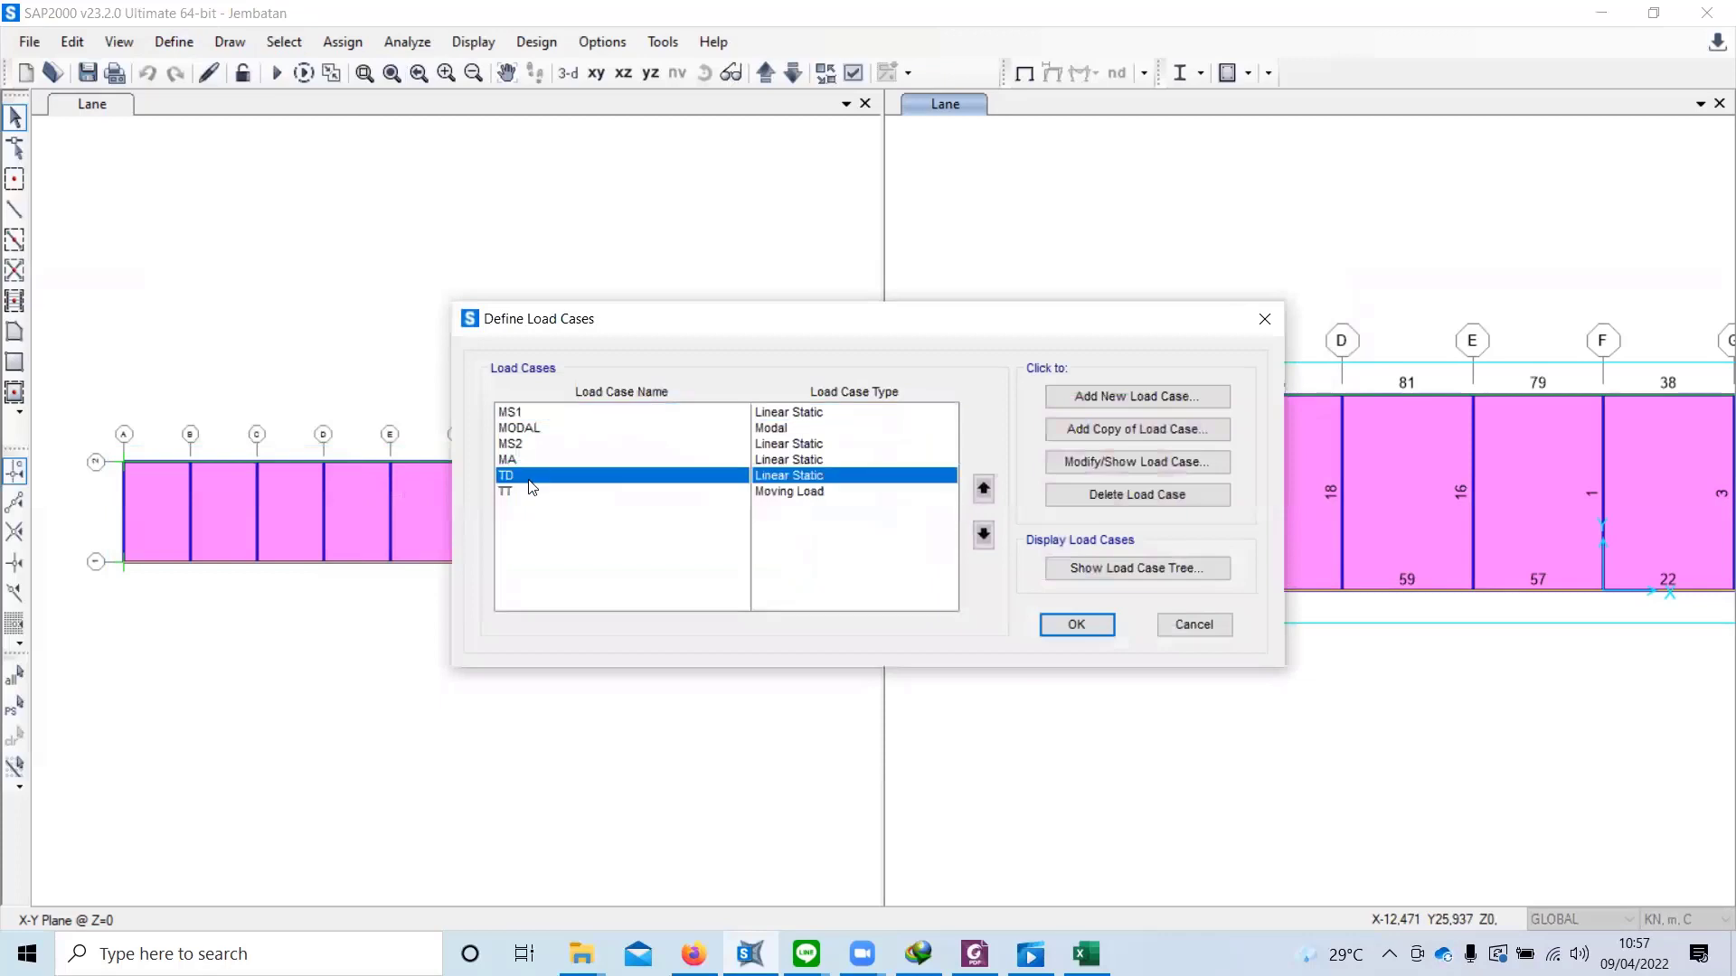
{"action": "left_click", "coordinate": [517, 413]}
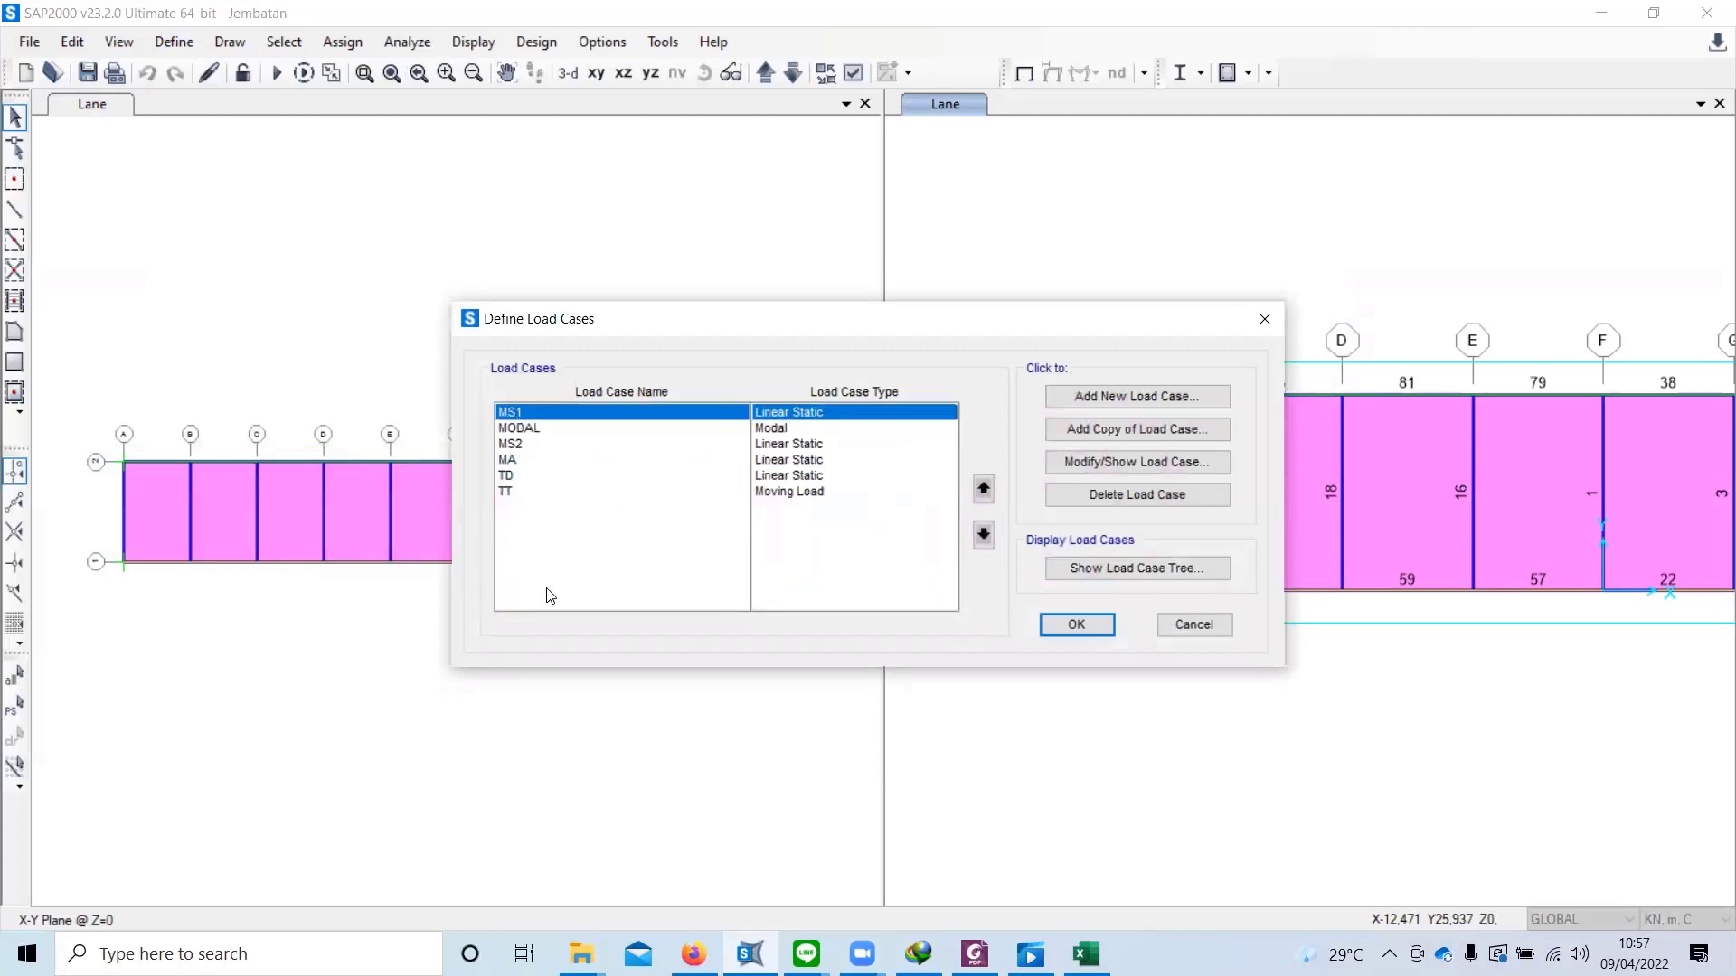
{"action": "left_click", "coordinate": [525, 444]}
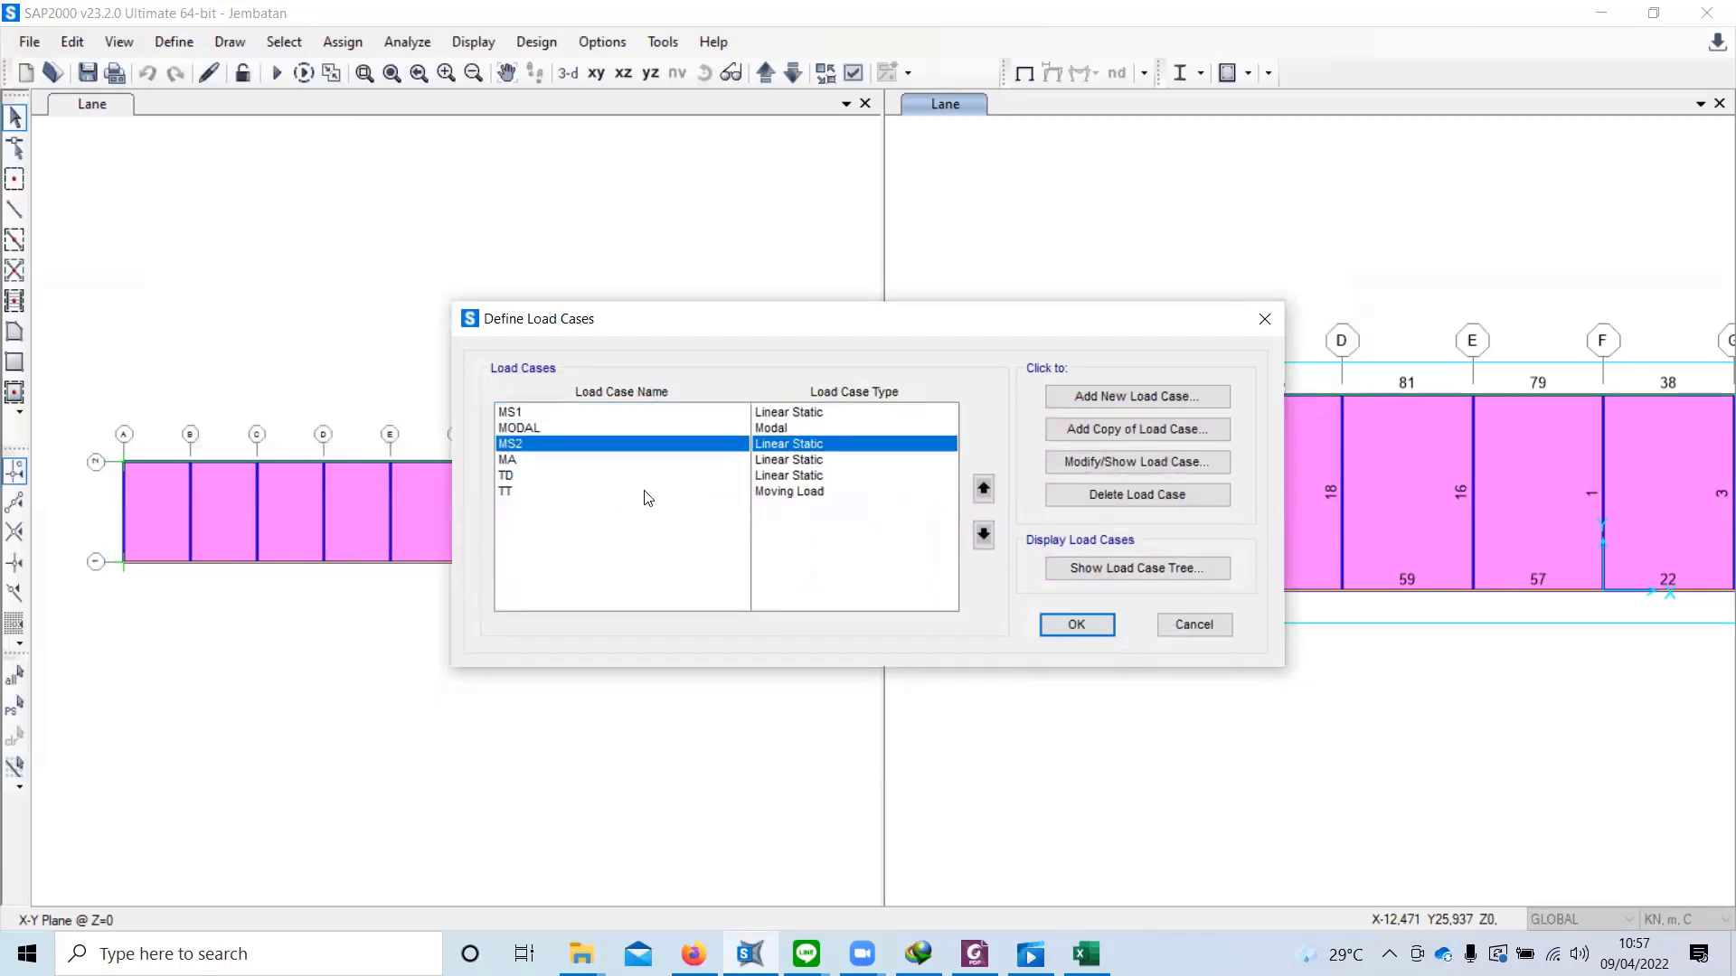
{"action": "left_click", "coordinate": [539, 462]}
{"action": "left_click", "coordinate": [509, 476]}
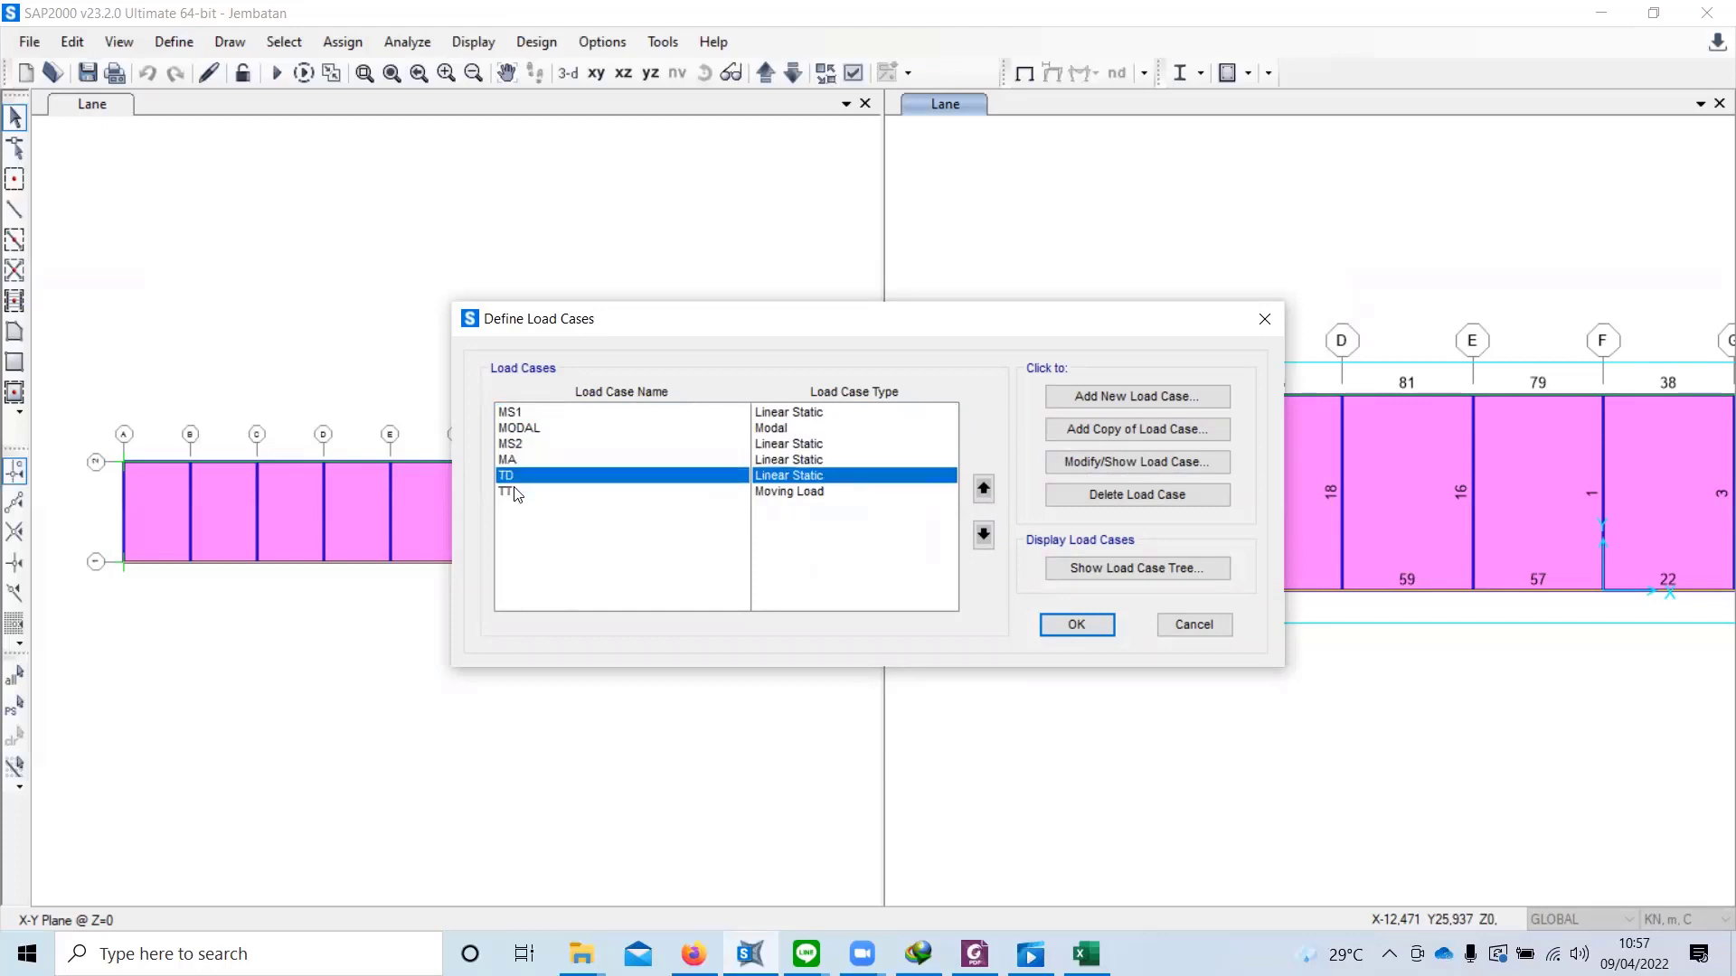
{"action": "left_click", "coordinate": [507, 492]}
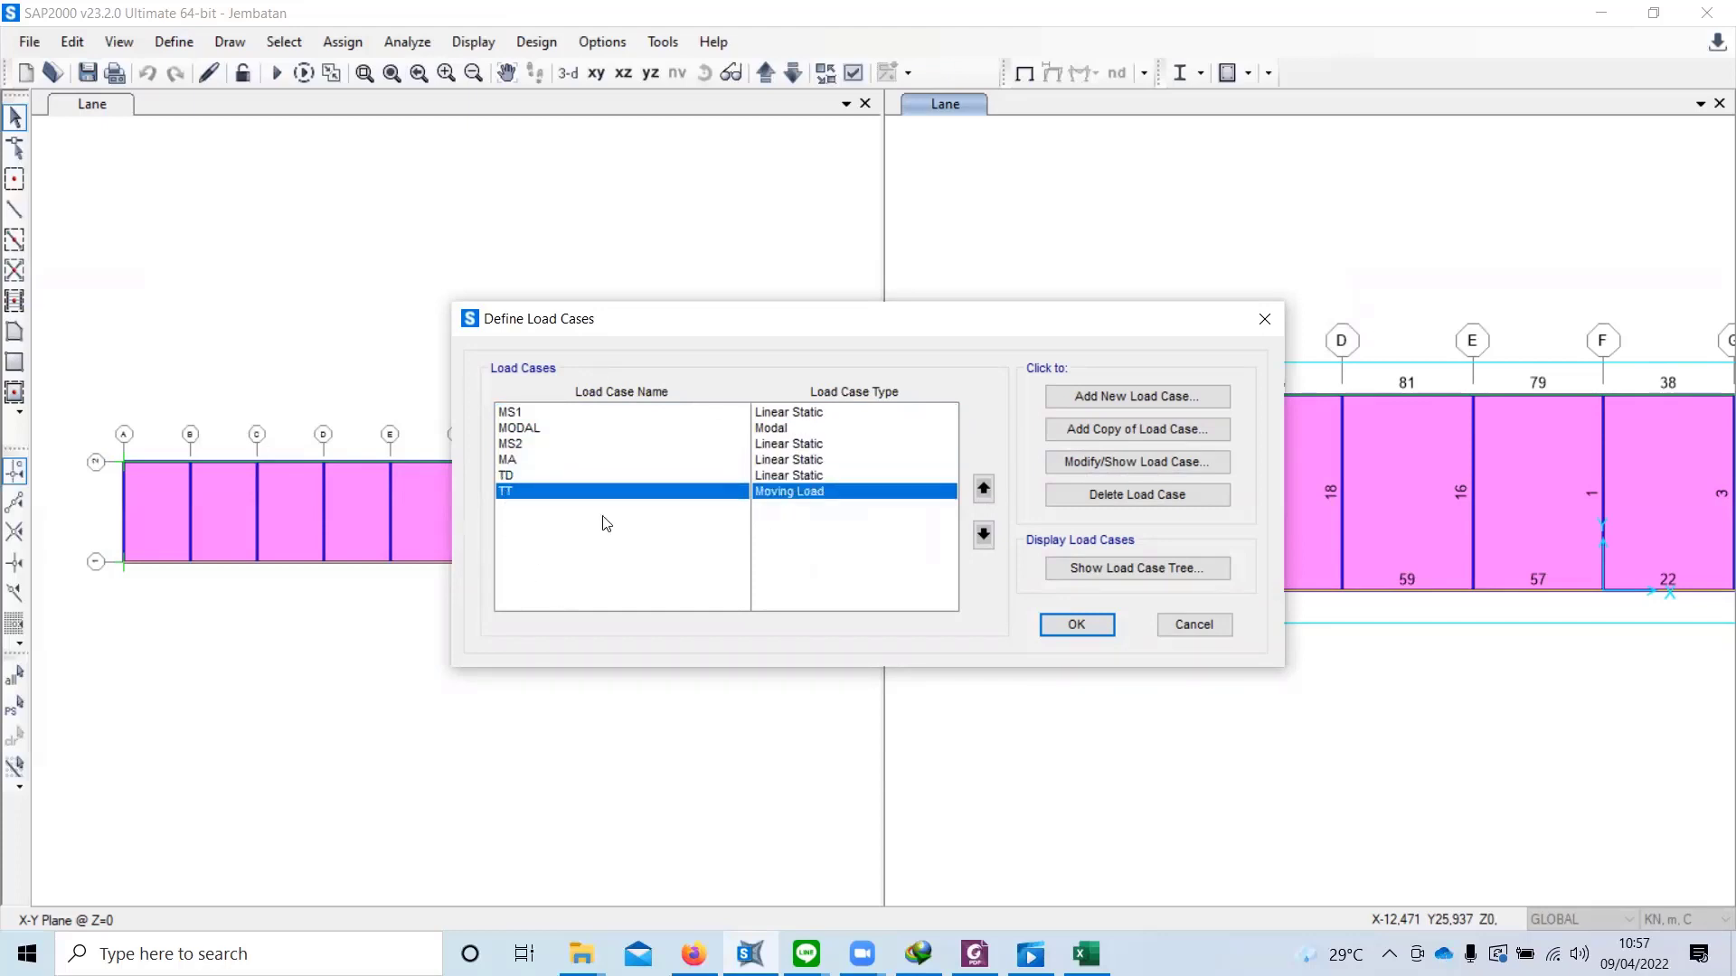
{"action": "left_click", "coordinate": [1074, 626]}
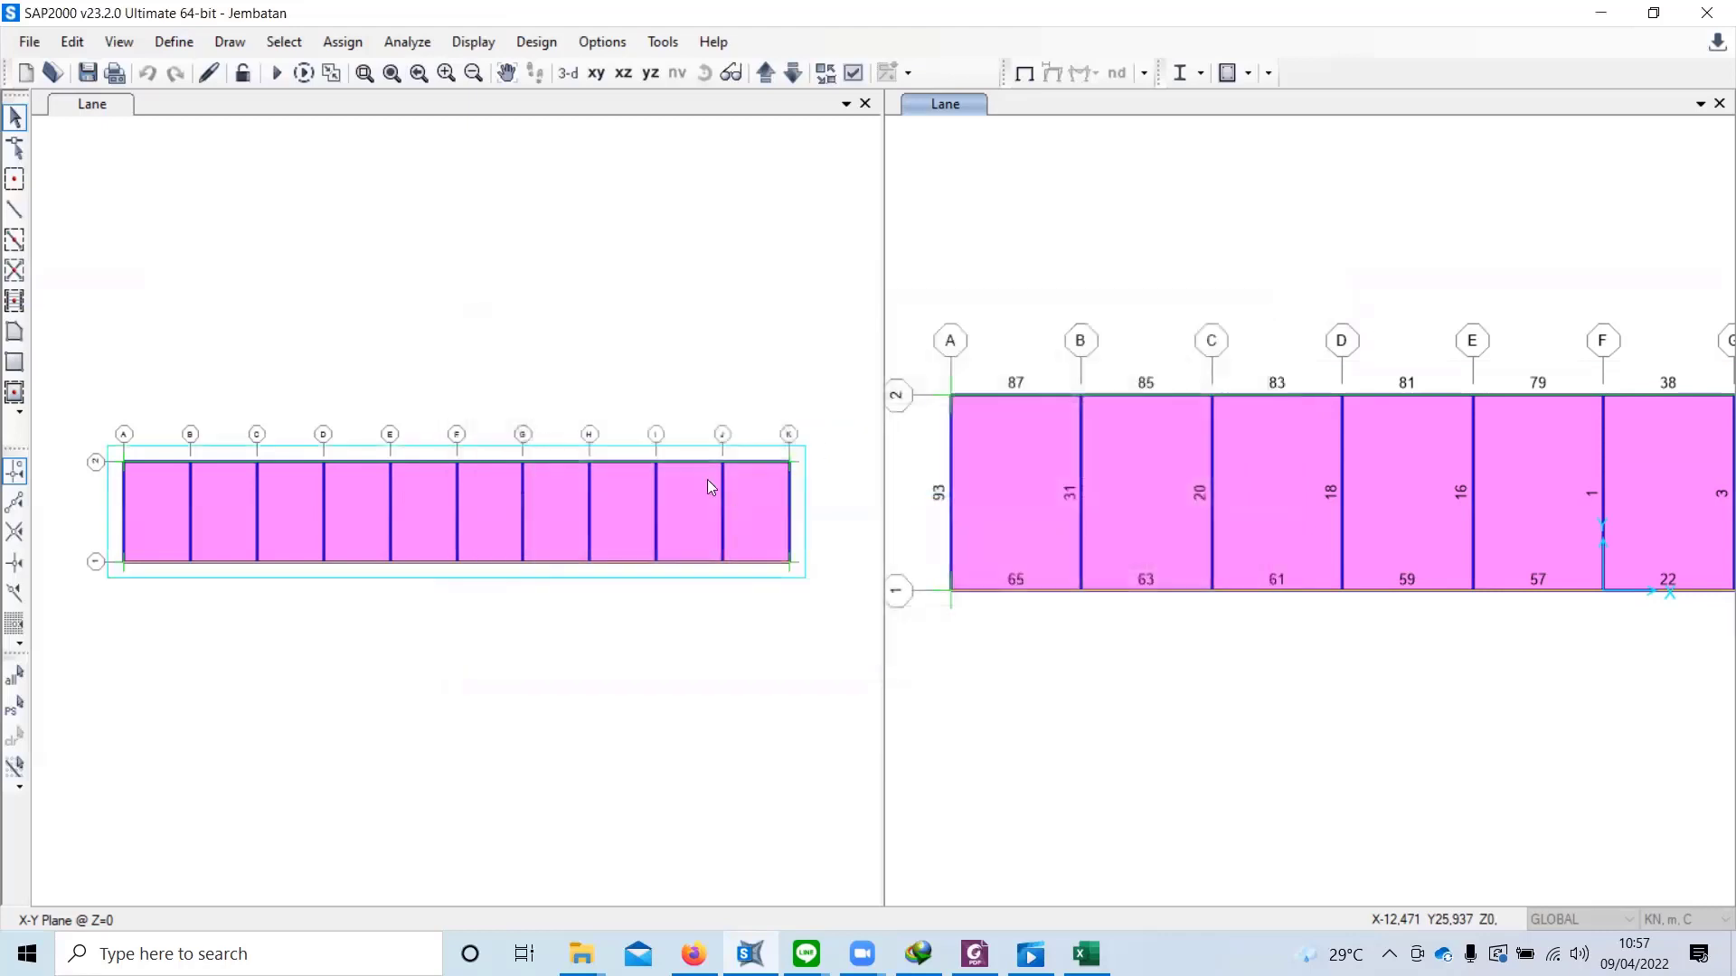
Step: Review the load cases and scale factors in the KUAT 1-1 combination and accept it without changes
{"action": "left_click", "coordinate": [174, 42]}
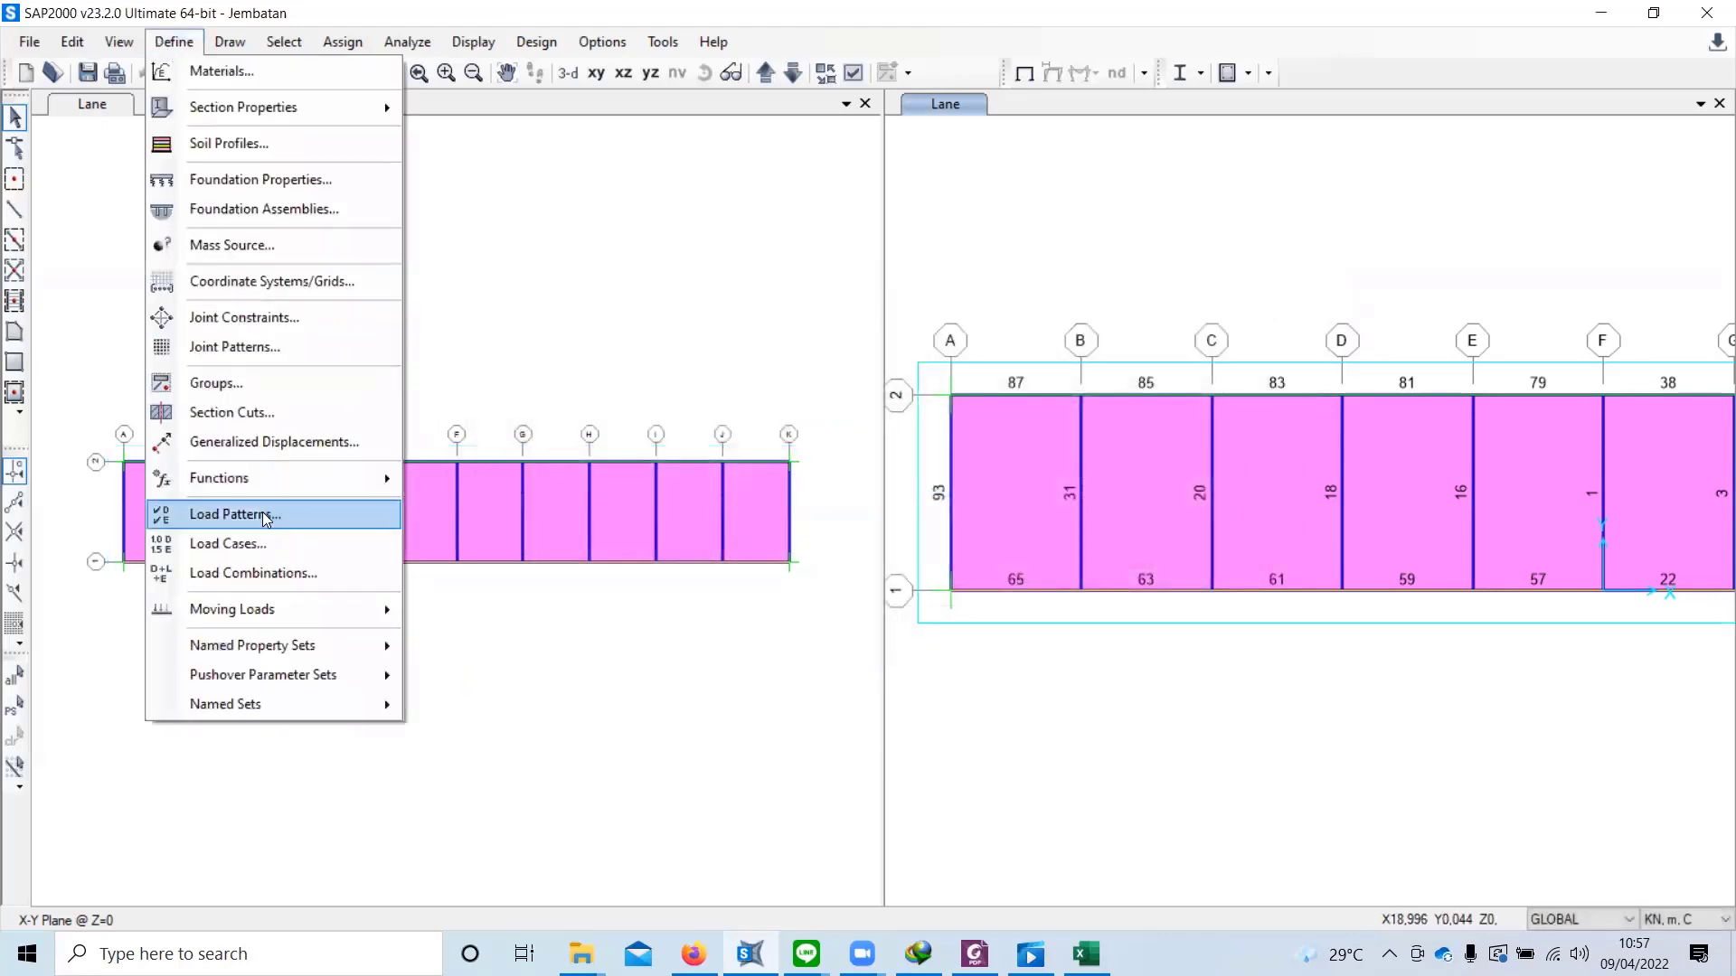
{"action": "left_click", "coordinate": [287, 572]}
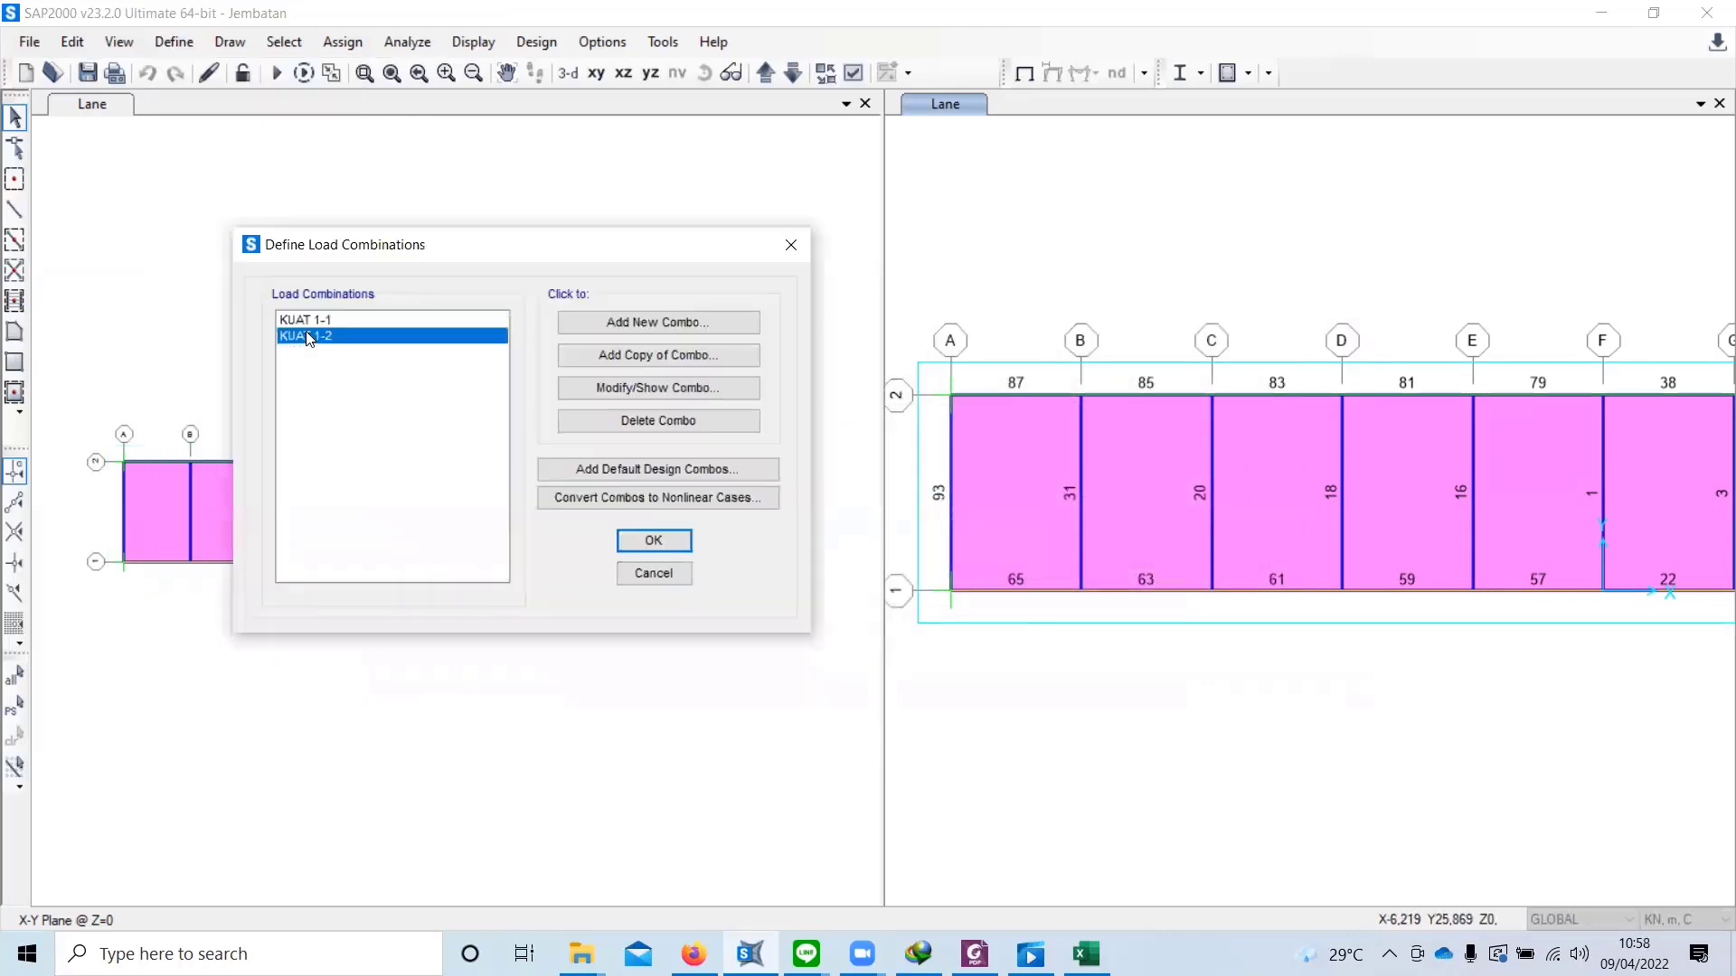
{"action": "left_click", "coordinate": [644, 384]}
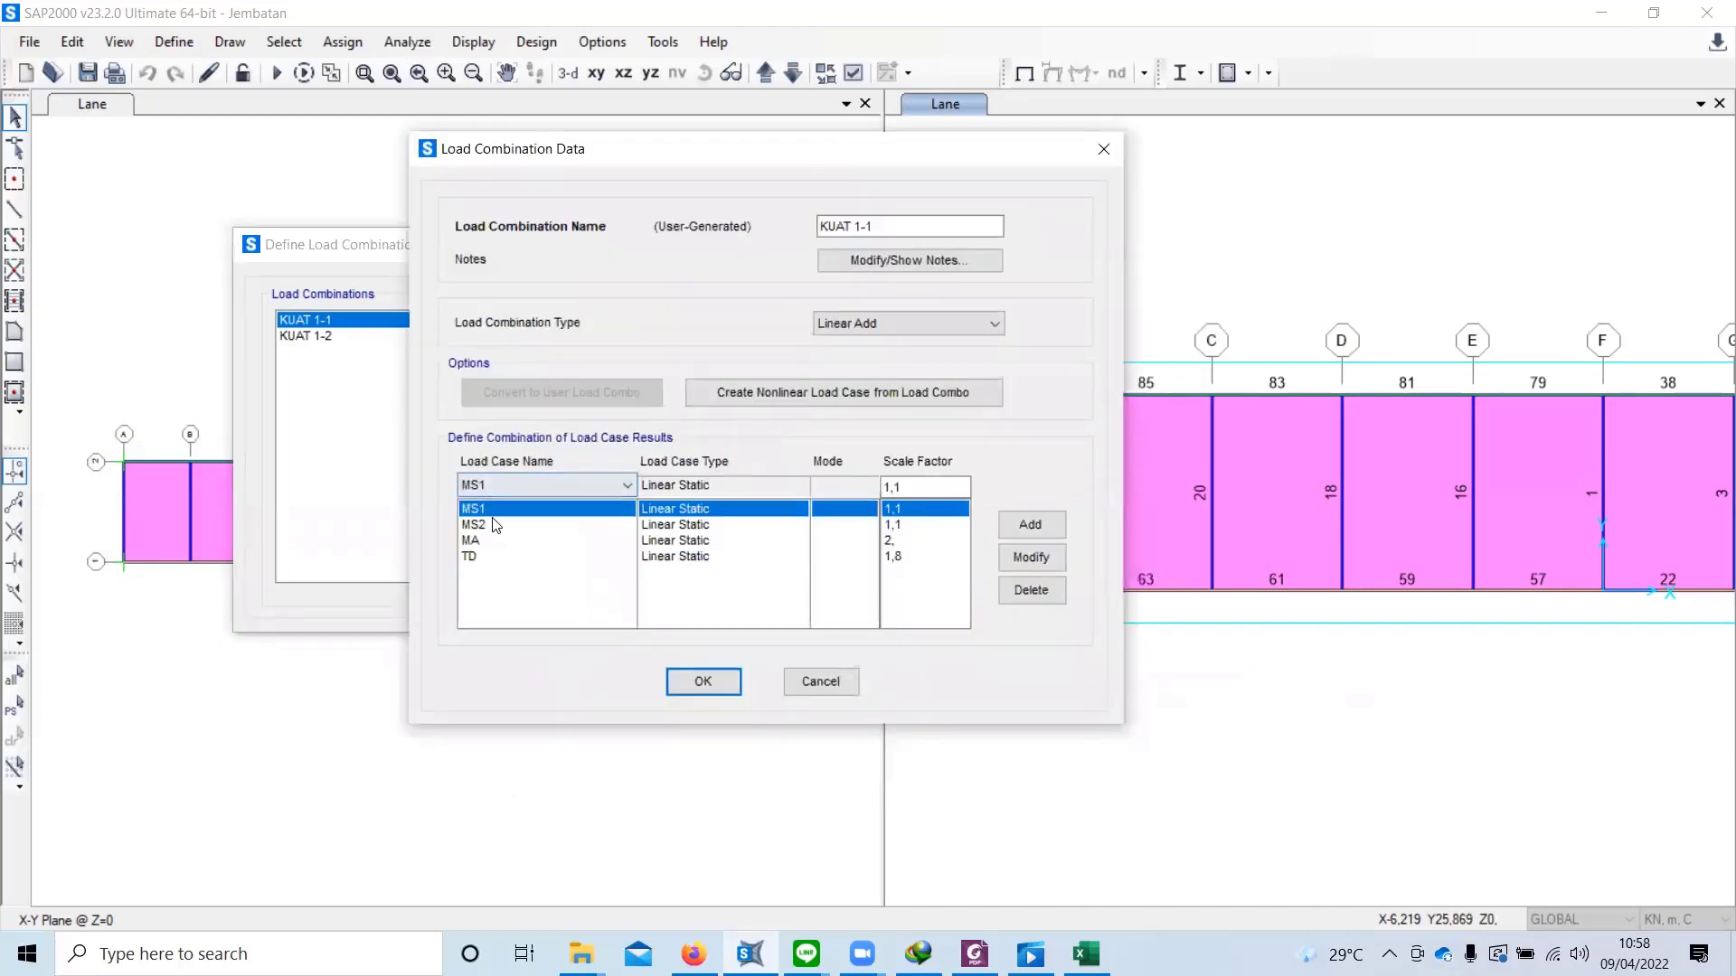
{"action": "left_click_drag", "start_coordinate": [929, 487], "coordinate": [866, 479]}
{"action": "left_click", "coordinate": [913, 491]}
{"action": "double_click", "coordinate": [894, 486]}
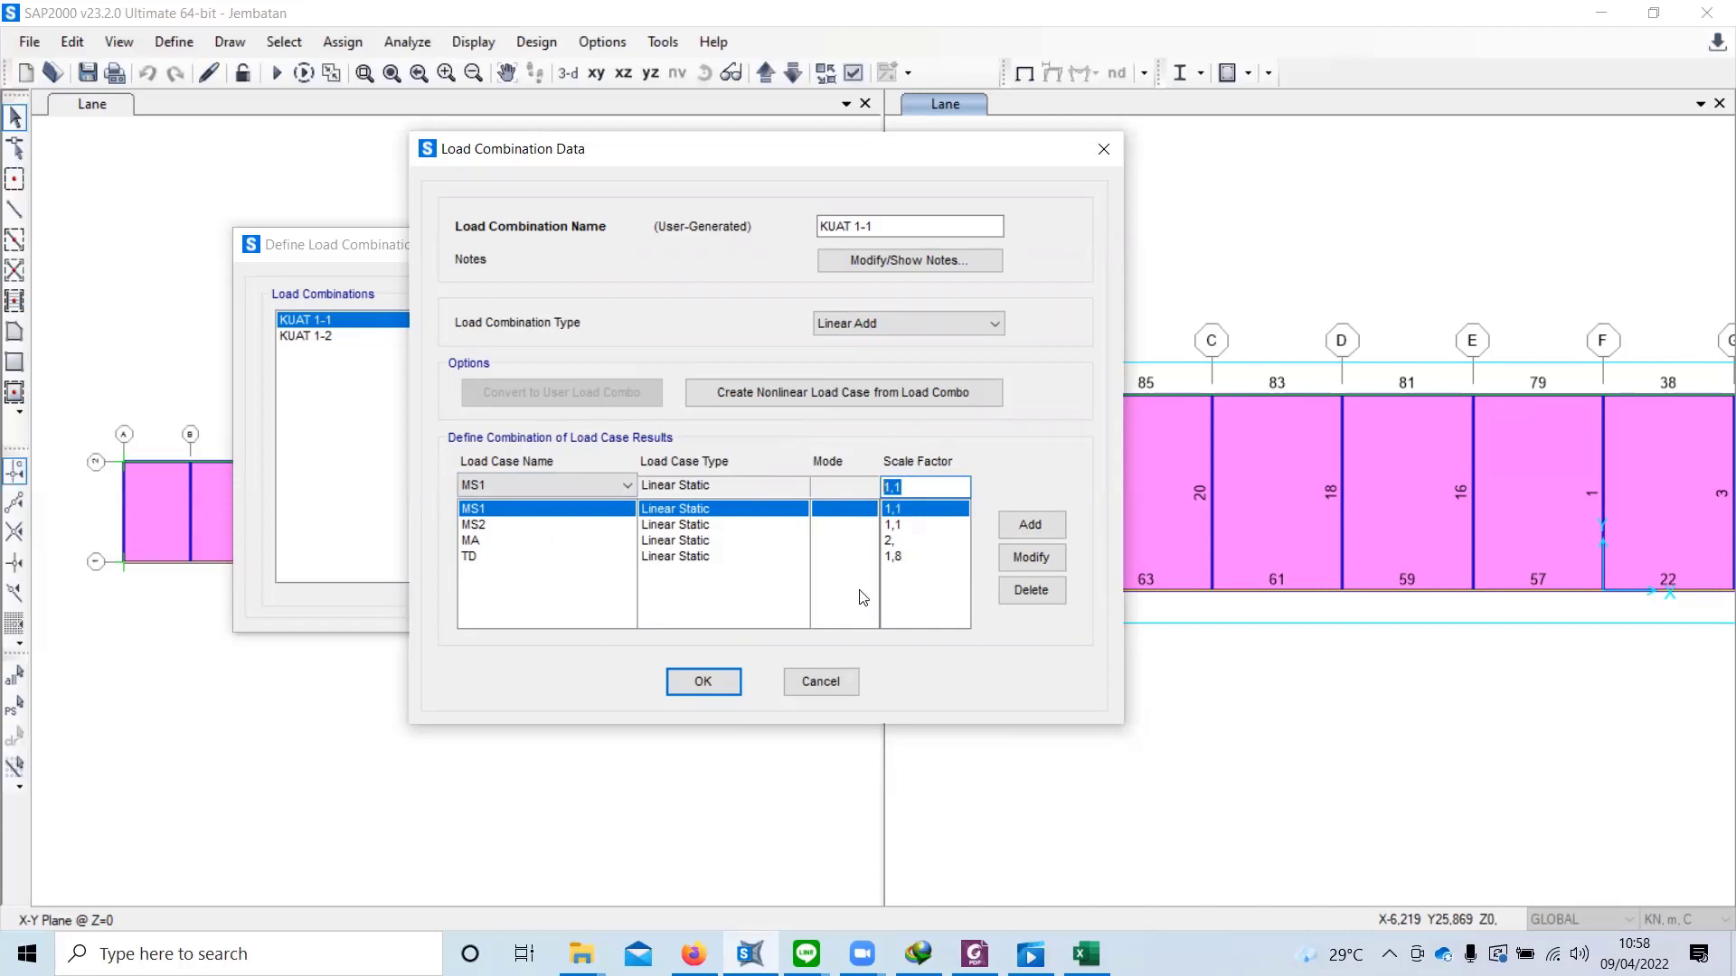
{"action": "left_click", "coordinate": [539, 523]}
{"action": "left_click", "coordinate": [528, 510]}
{"action": "left_click_drag", "start_coordinate": [957, 481], "coordinate": [836, 483]}
{"action": "left_click", "coordinate": [559, 541]}
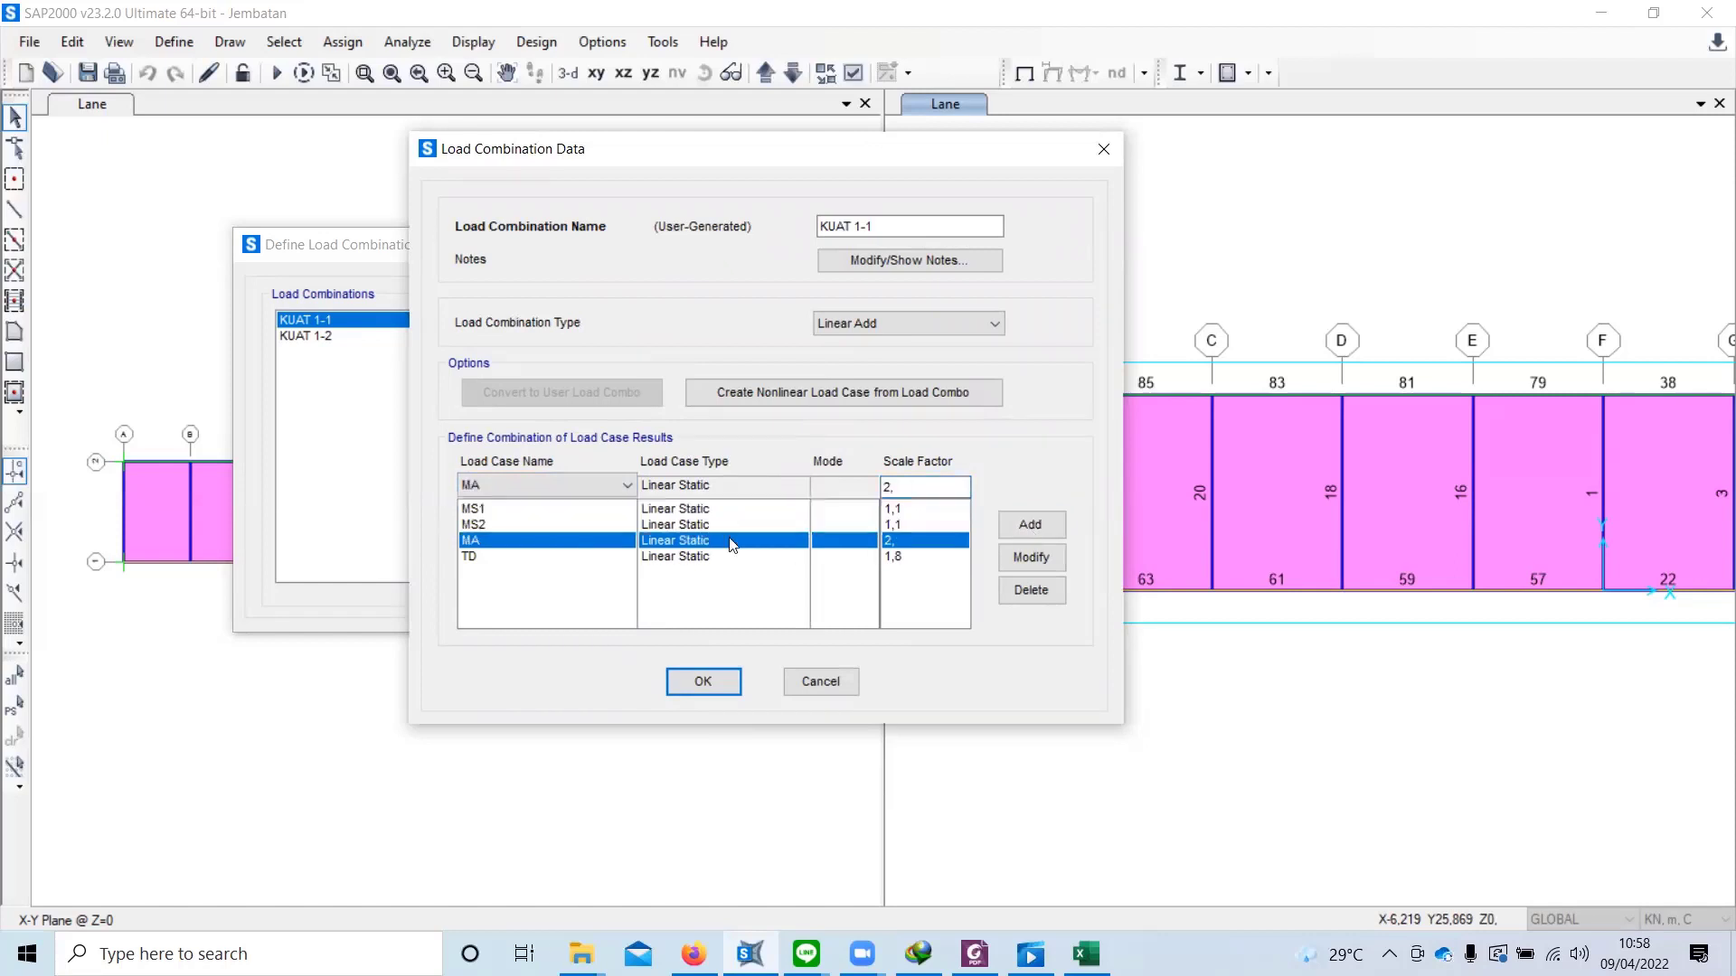
{"action": "left_click", "coordinate": [942, 488]}
{"action": "left_click", "coordinate": [530, 555]}
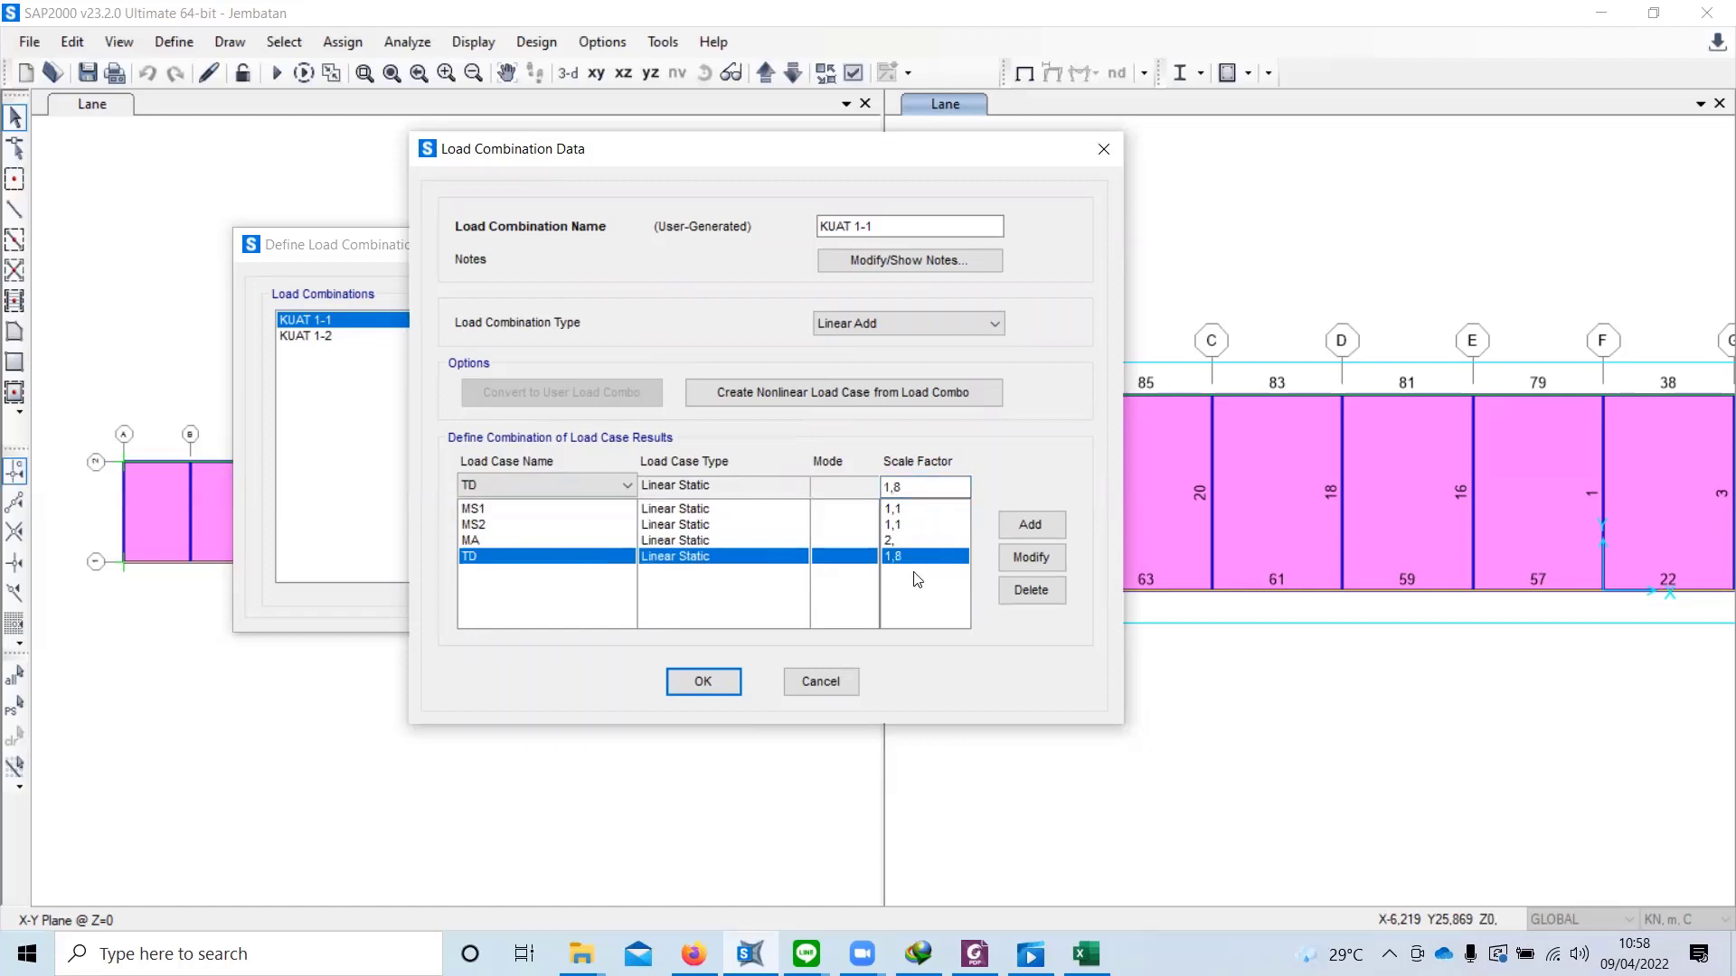
{"action": "left_click", "coordinate": [711, 680]}
Step: Review the load cases and scale factors in the KUAT 1-2 combination, including TT, and accept the combination list
{"action": "left_click", "coordinate": [397, 337]}
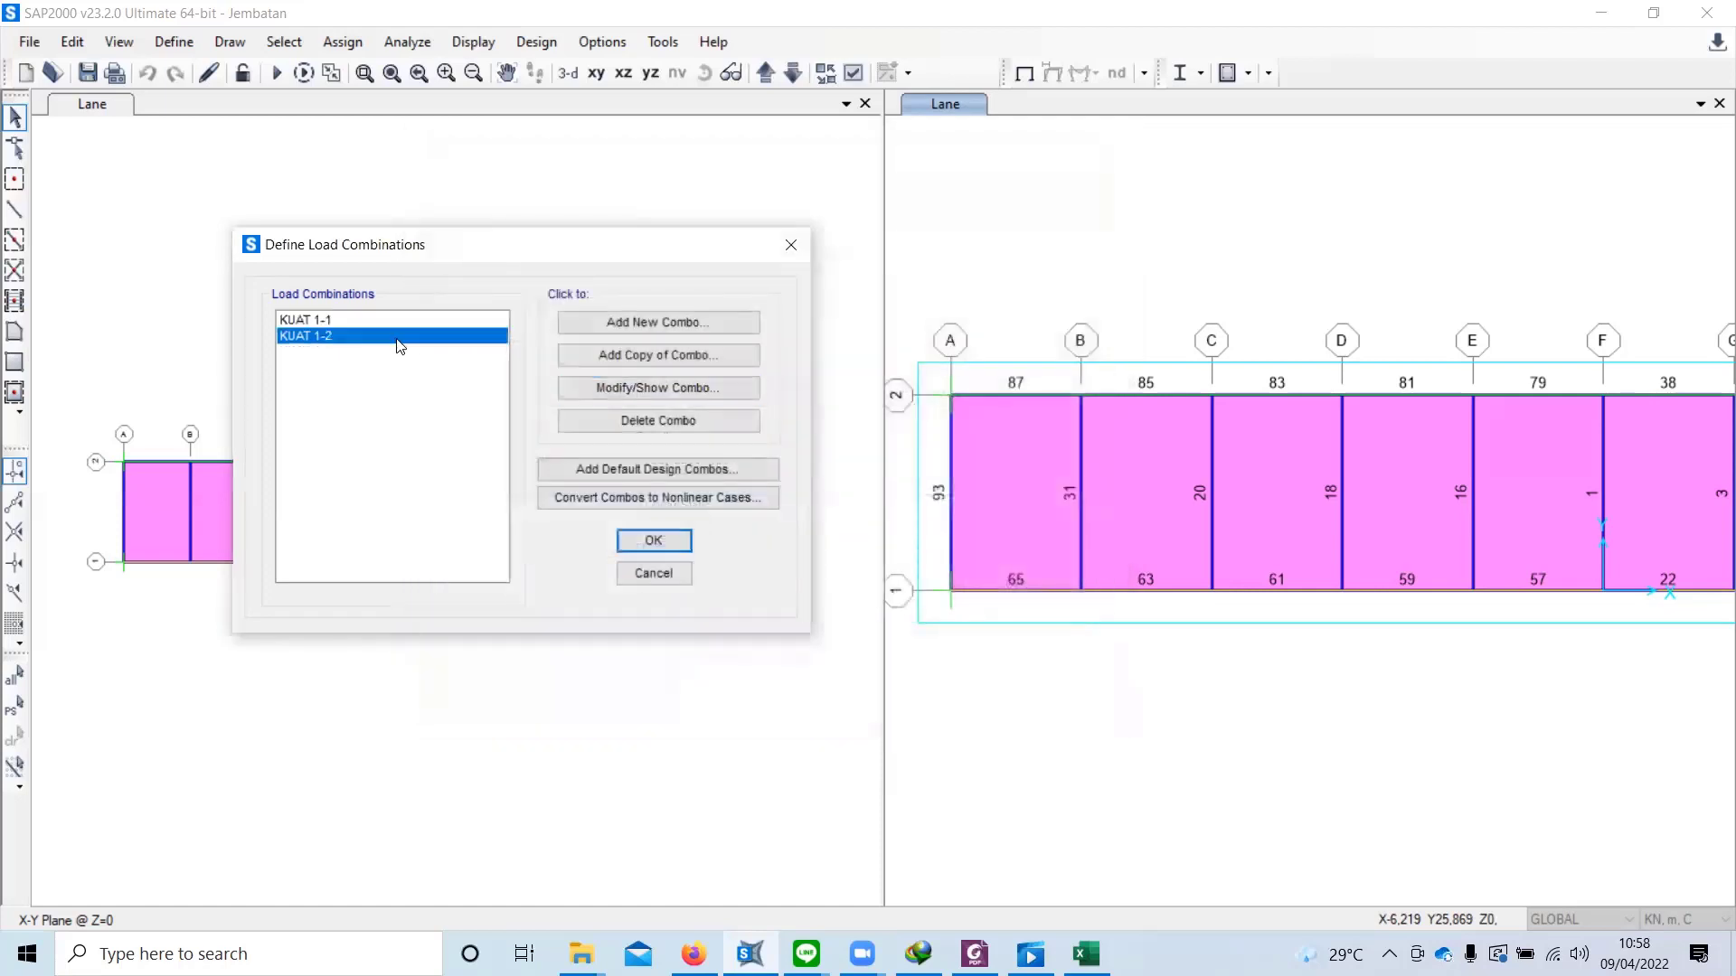
{"action": "left_click", "coordinate": [648, 391]}
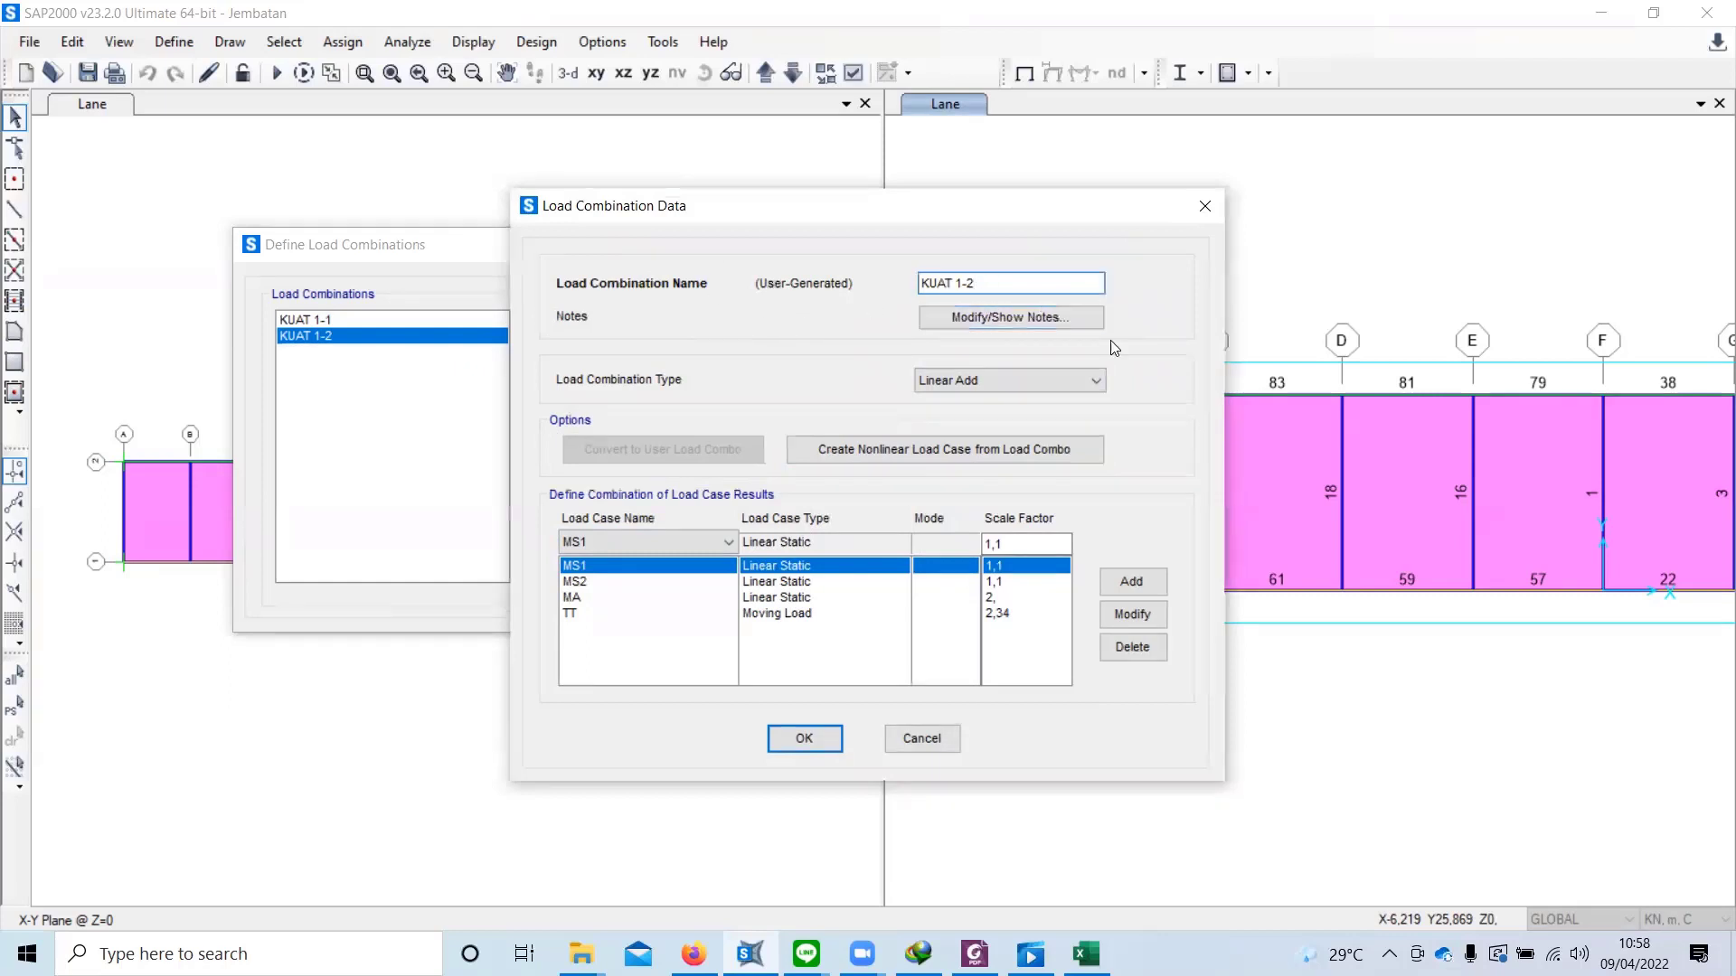
{"action": "left_click", "coordinate": [572, 615]}
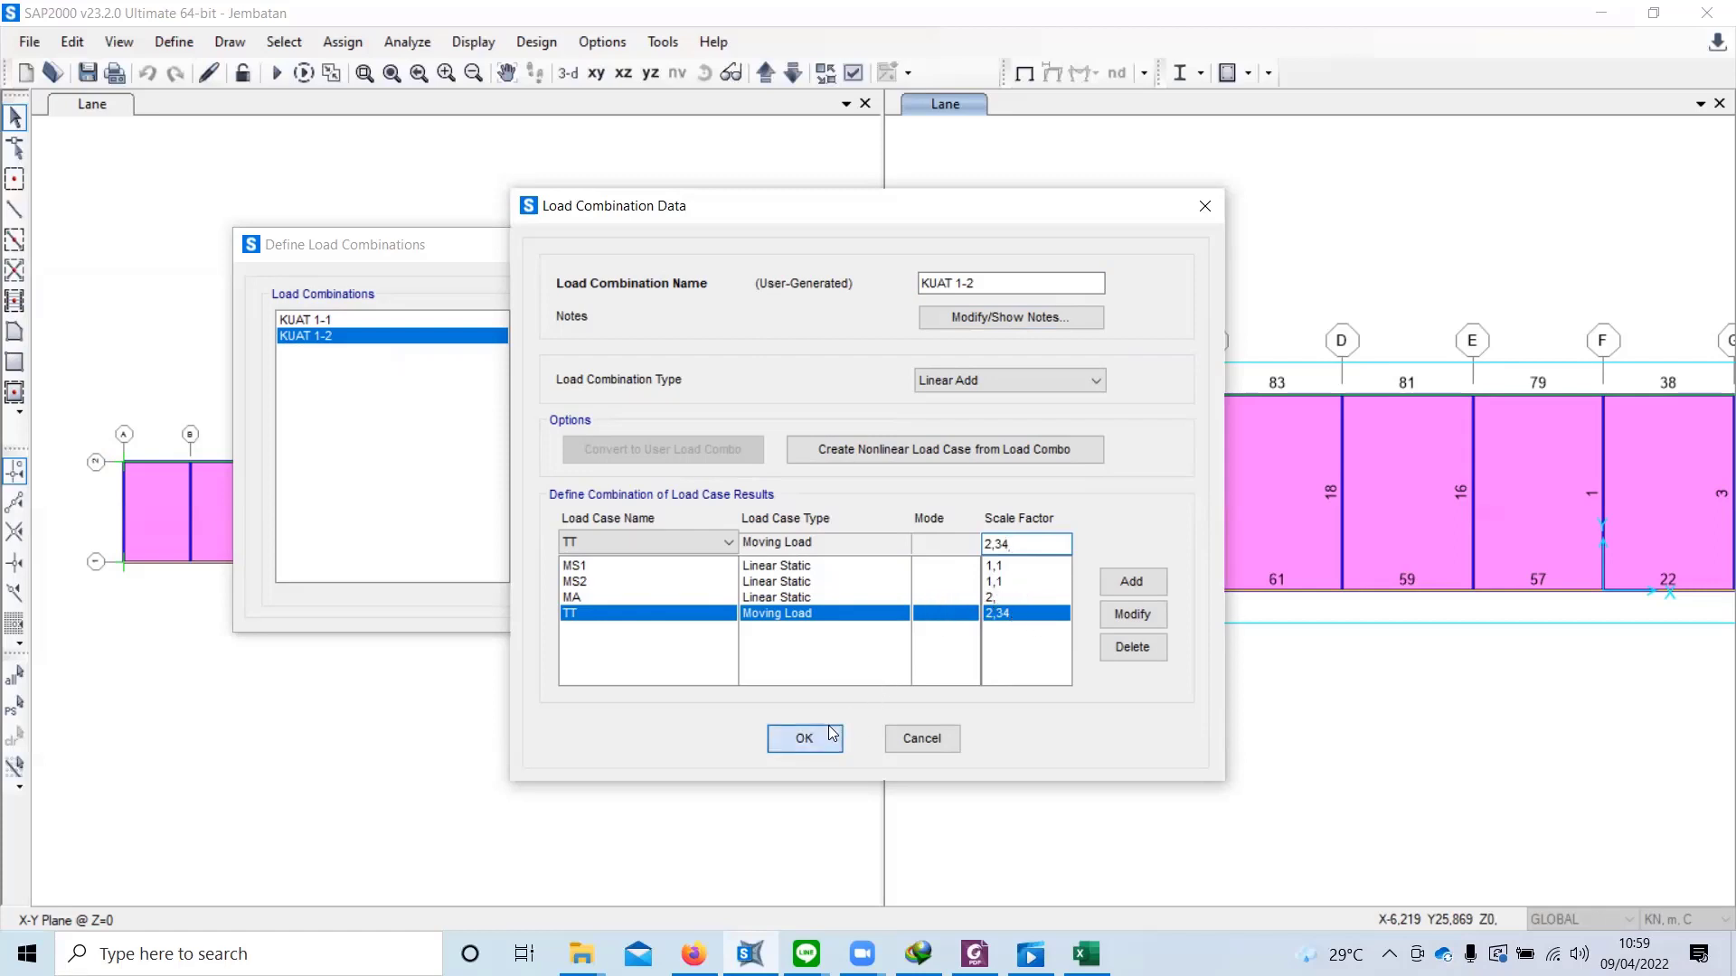
{"action": "left_click", "coordinate": [804, 737]}
{"action": "left_click", "coordinate": [665, 542]}
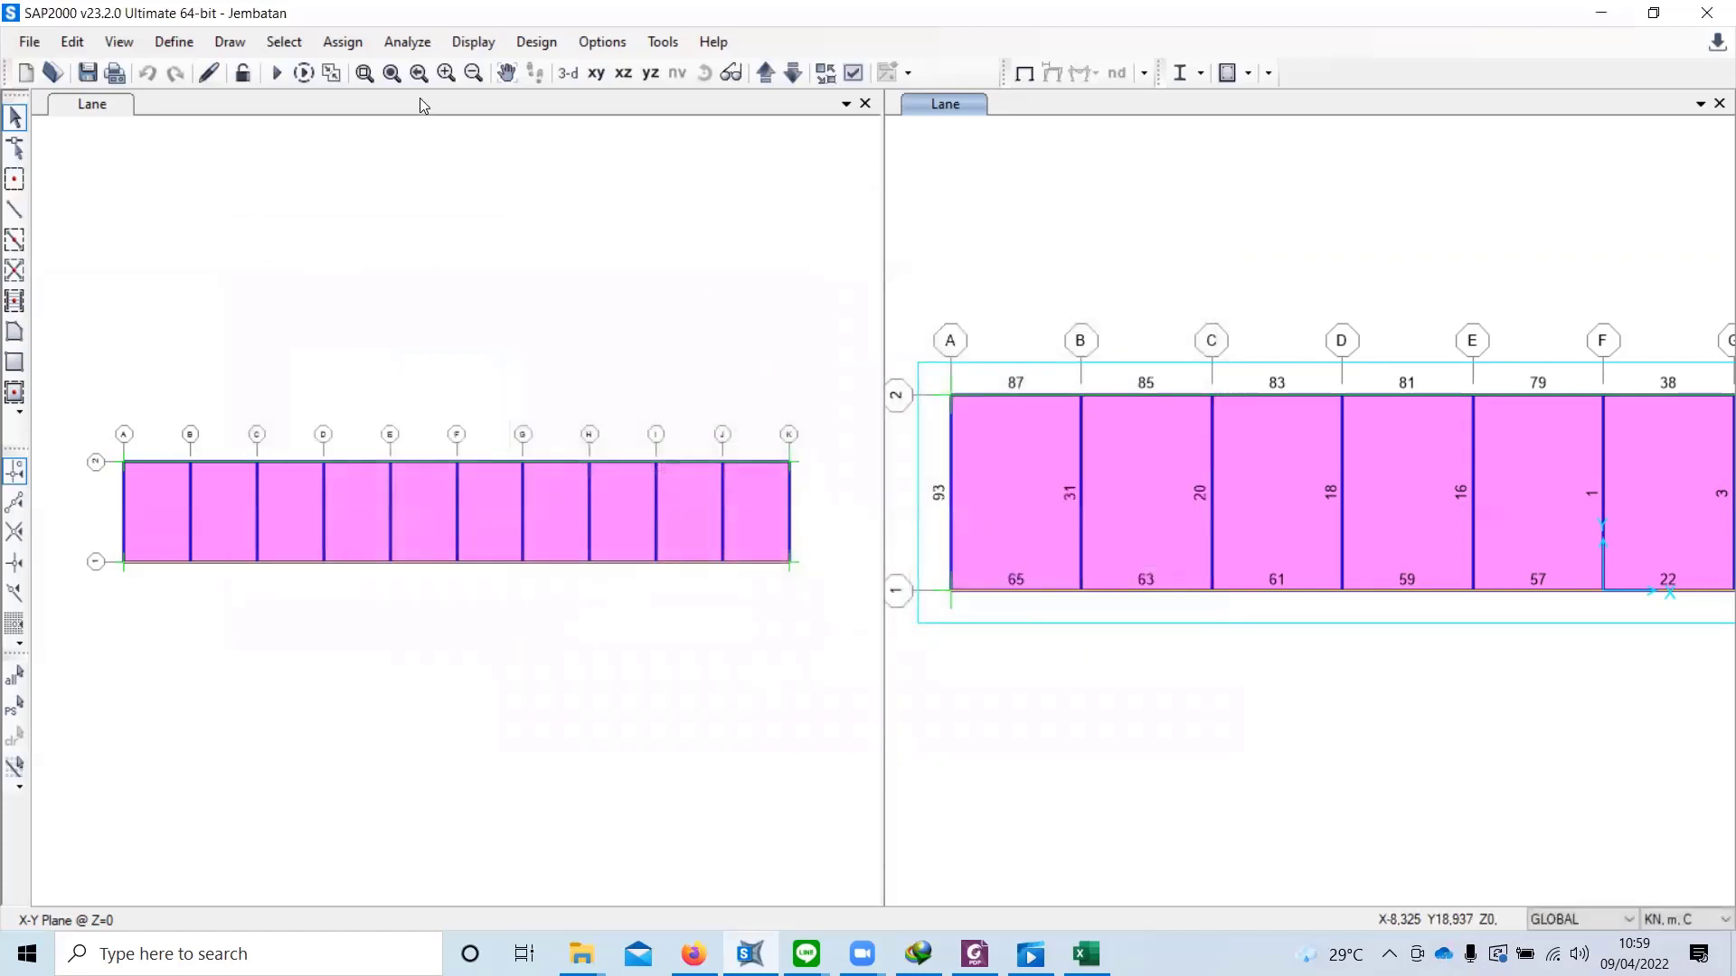
Step: Run the analysis for MS1, MS2, MA, TD and TT with MODAL excluded, and dismiss the analysis messages
{"action": "left_click", "coordinate": [405, 43]}
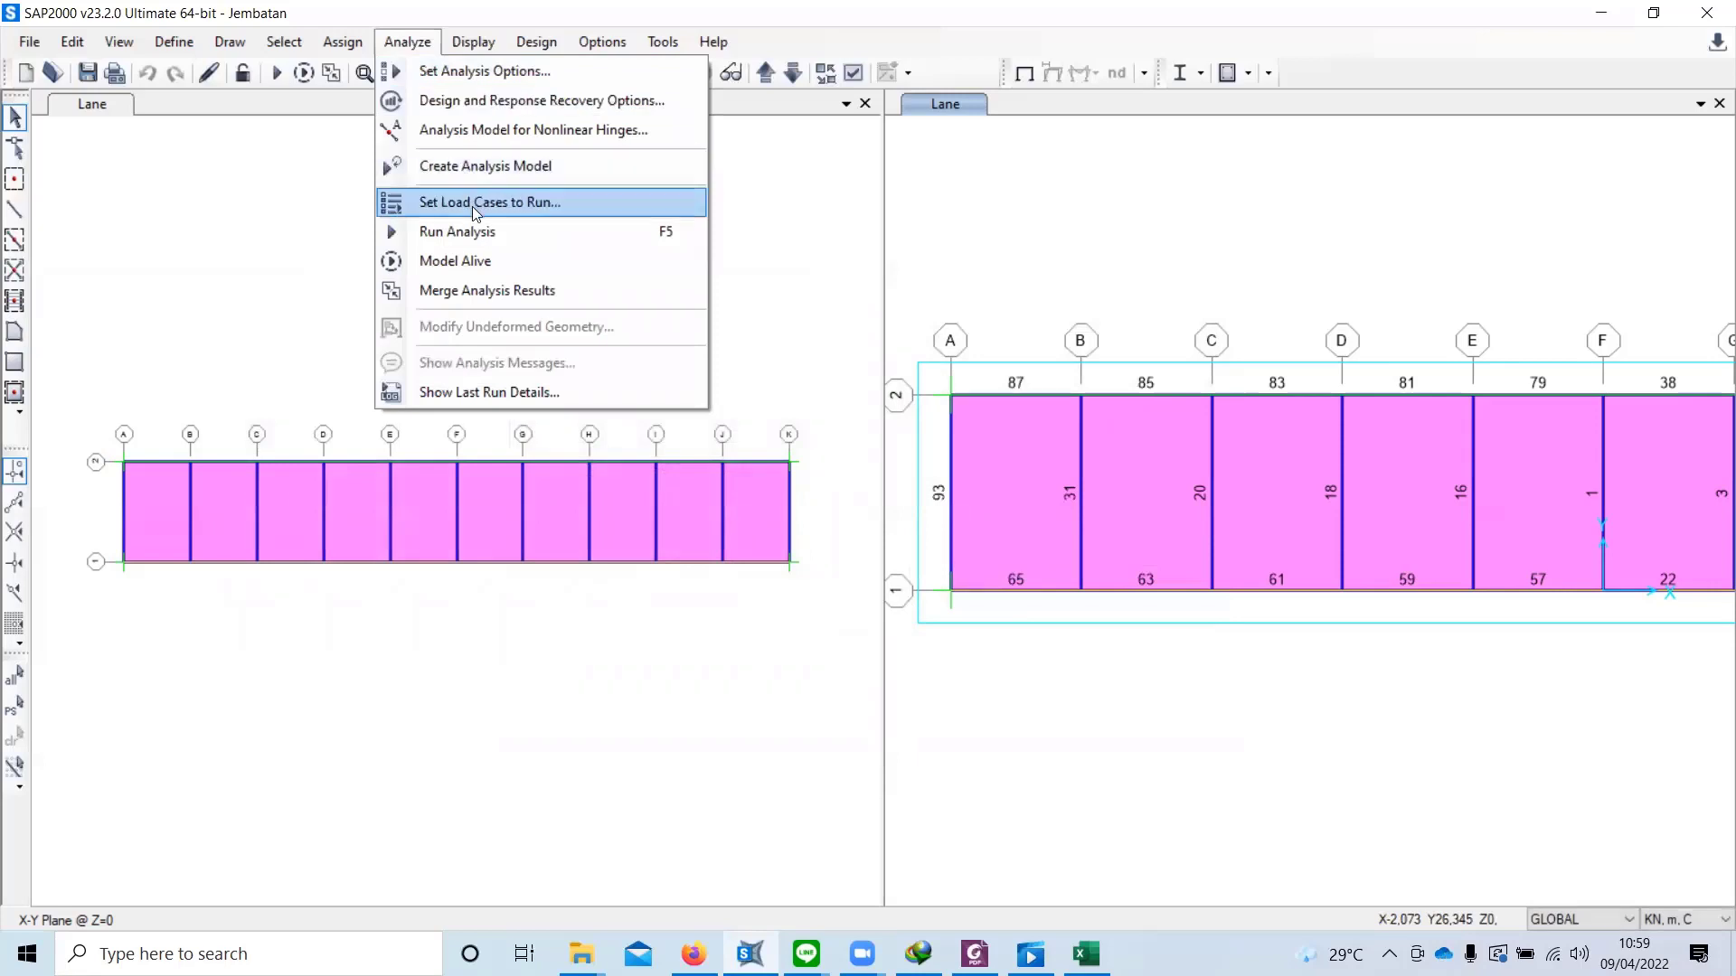
{"action": "left_click", "coordinate": [479, 233]}
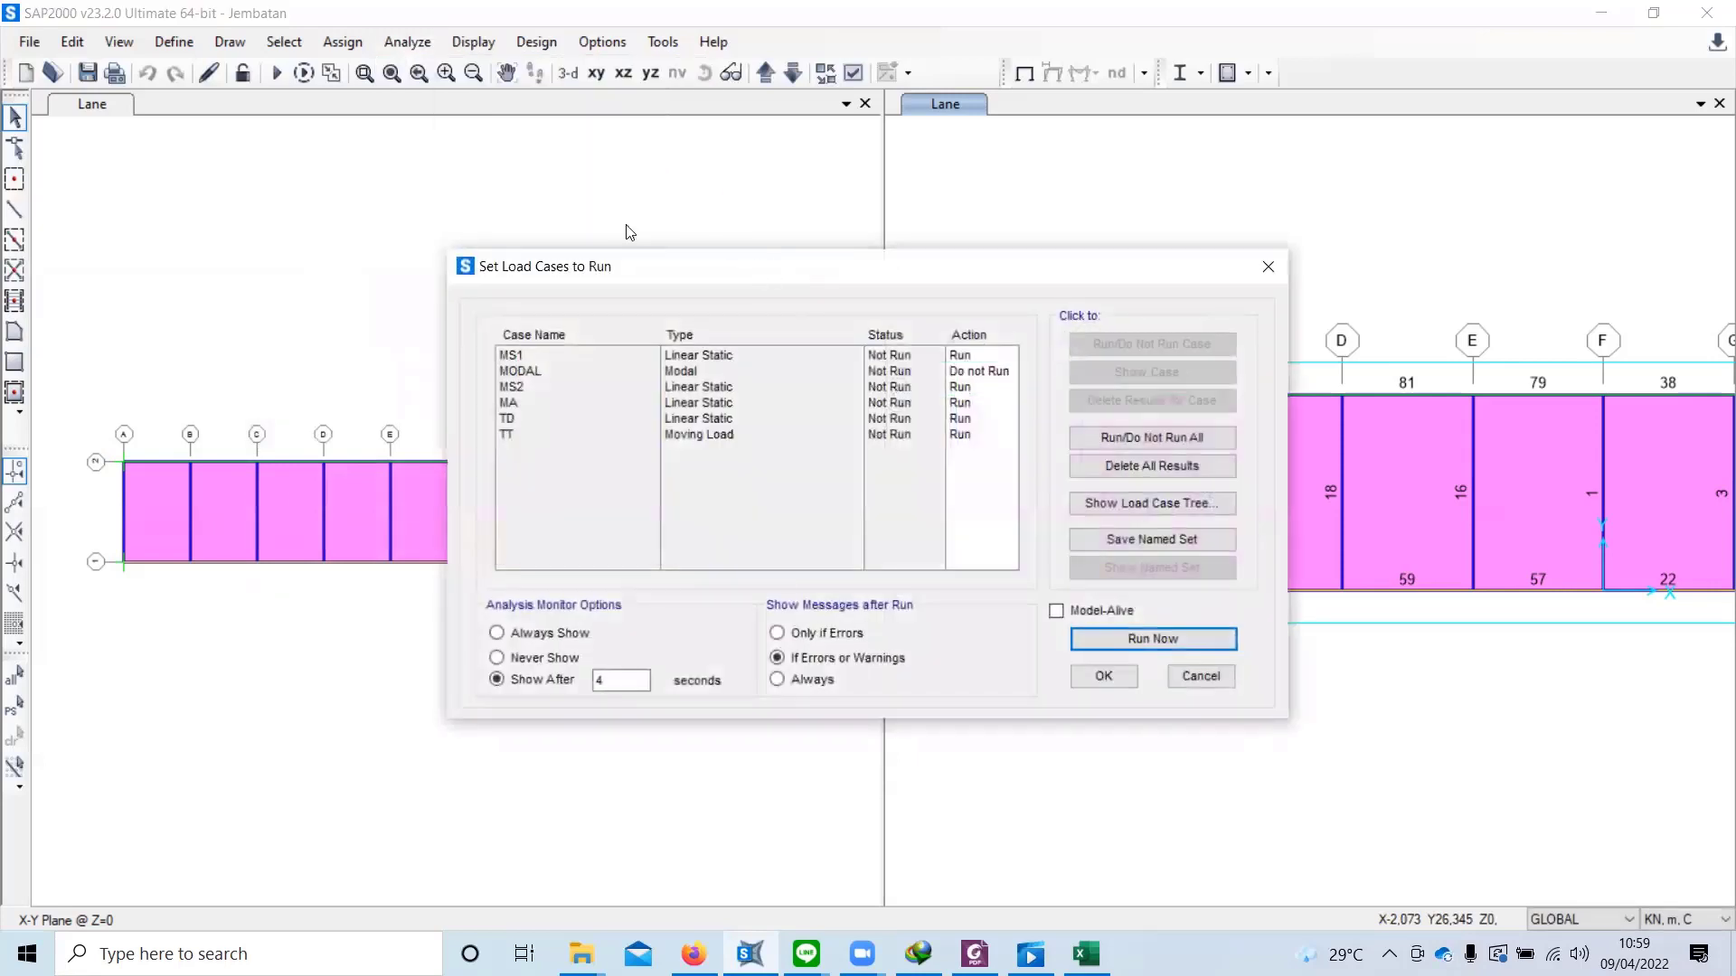
{"action": "left_click_drag", "start_coordinate": [759, 276], "coordinate": [618, 231]}
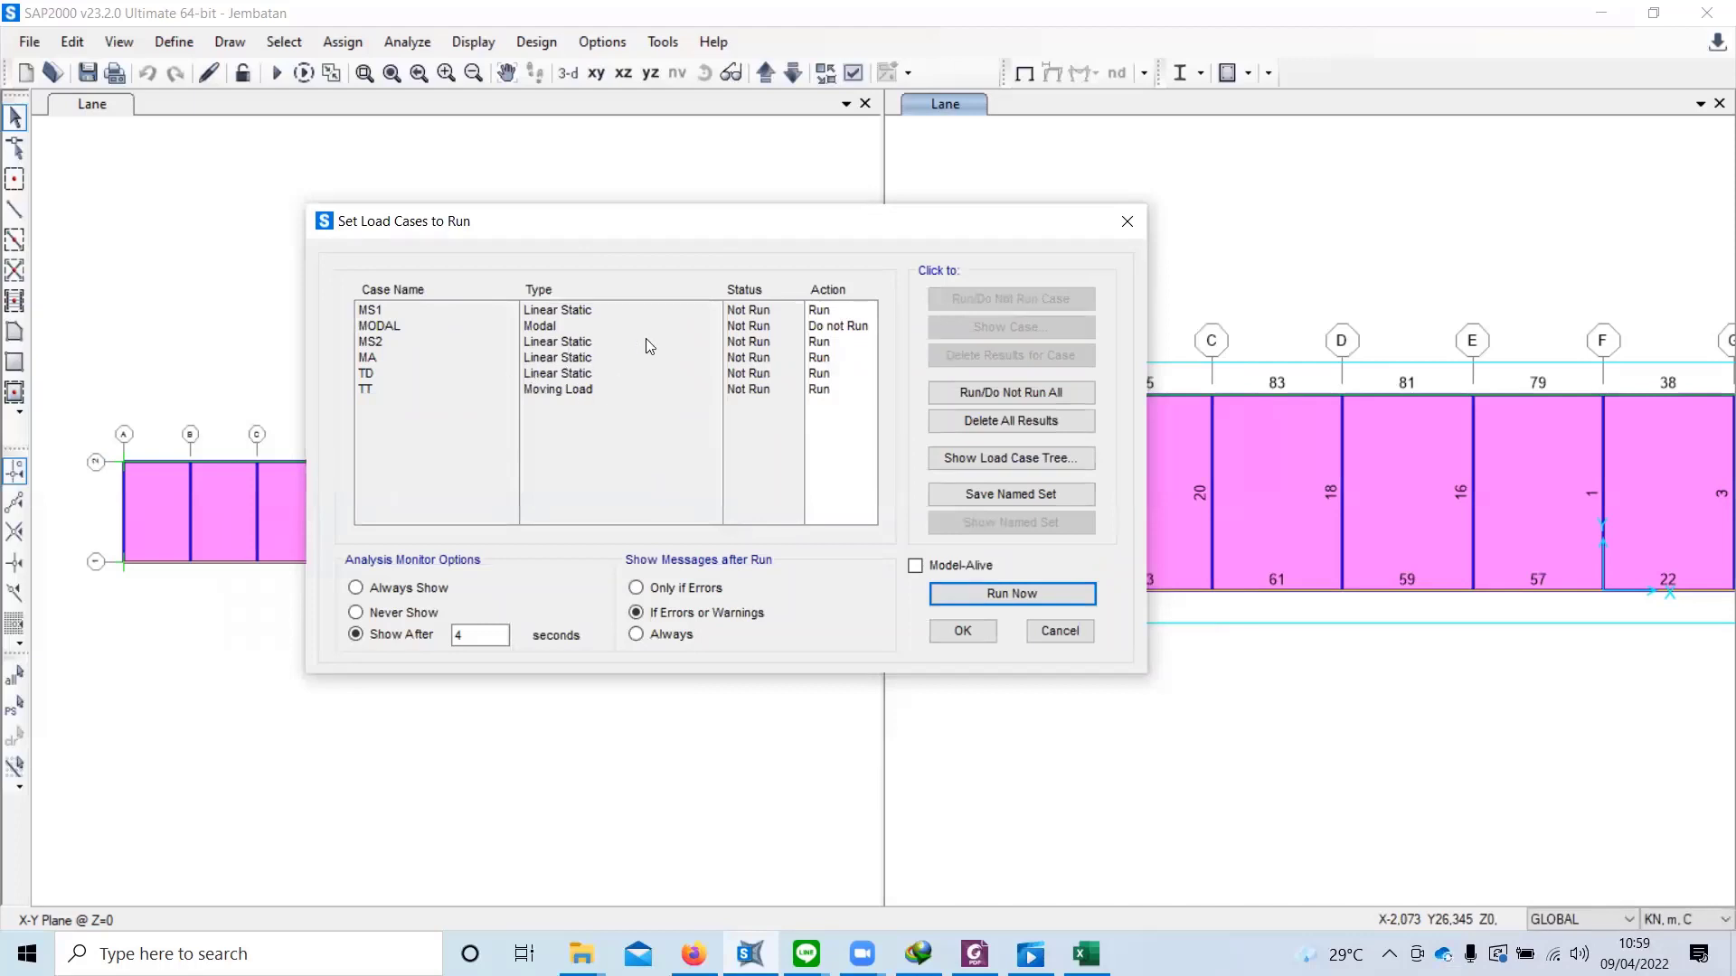
{"action": "left_click", "coordinate": [400, 327]}
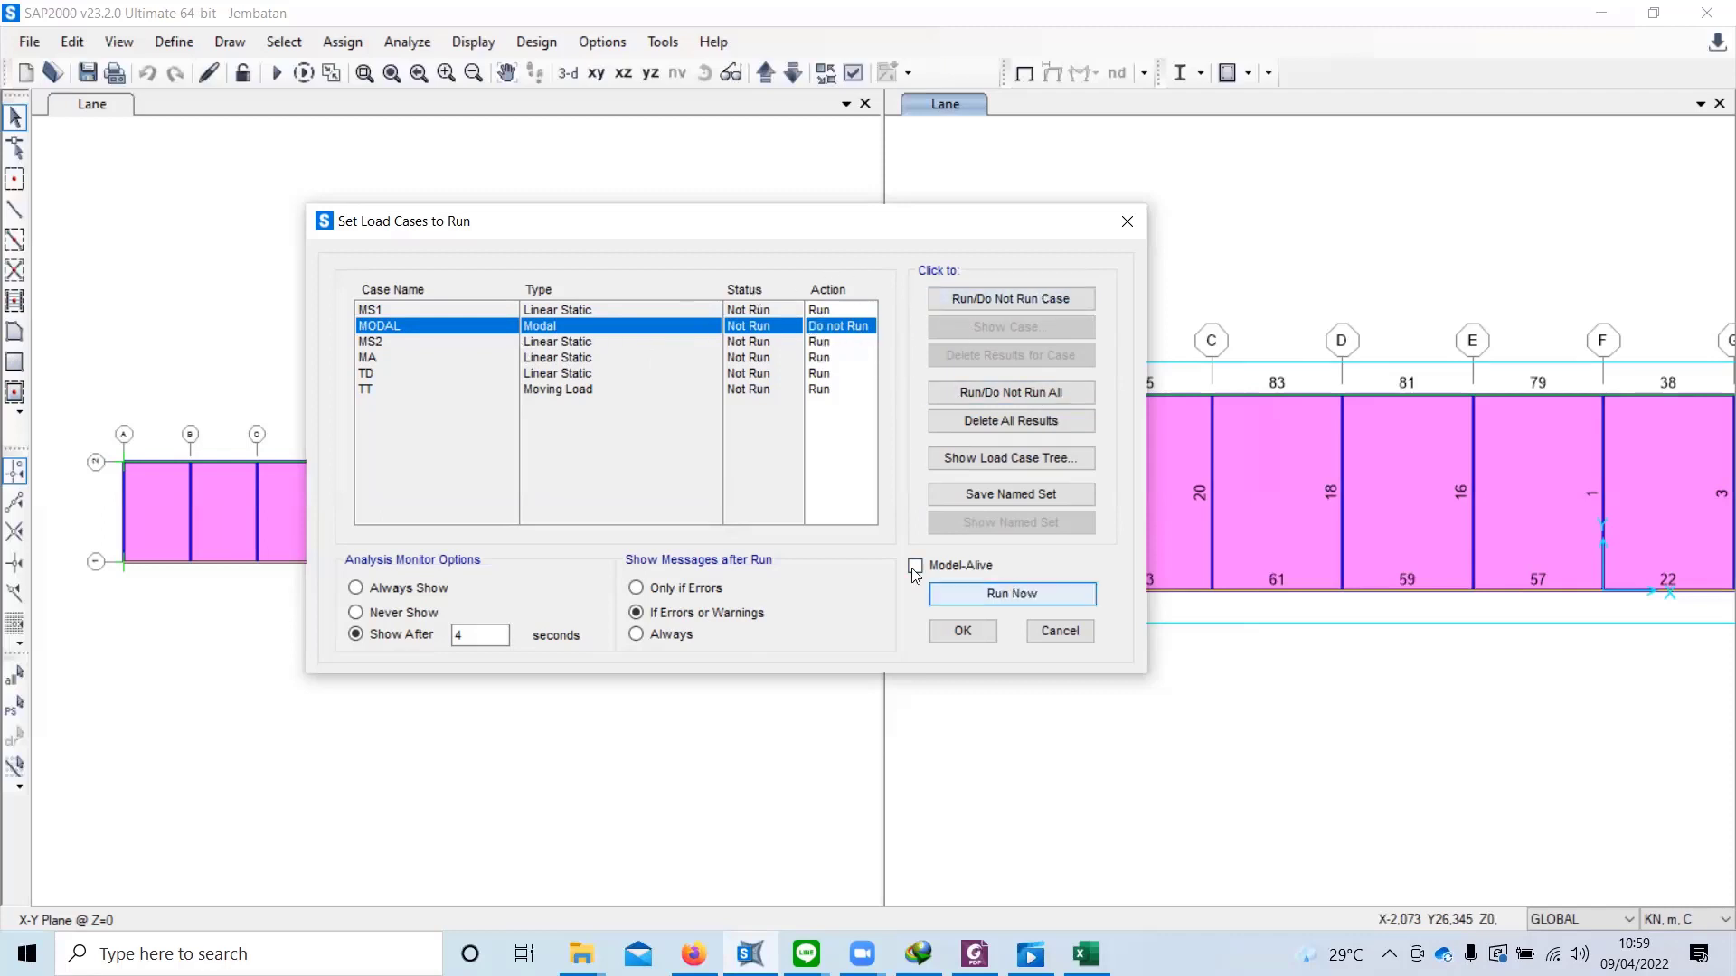
{"action": "left_click", "coordinate": [777, 391]}
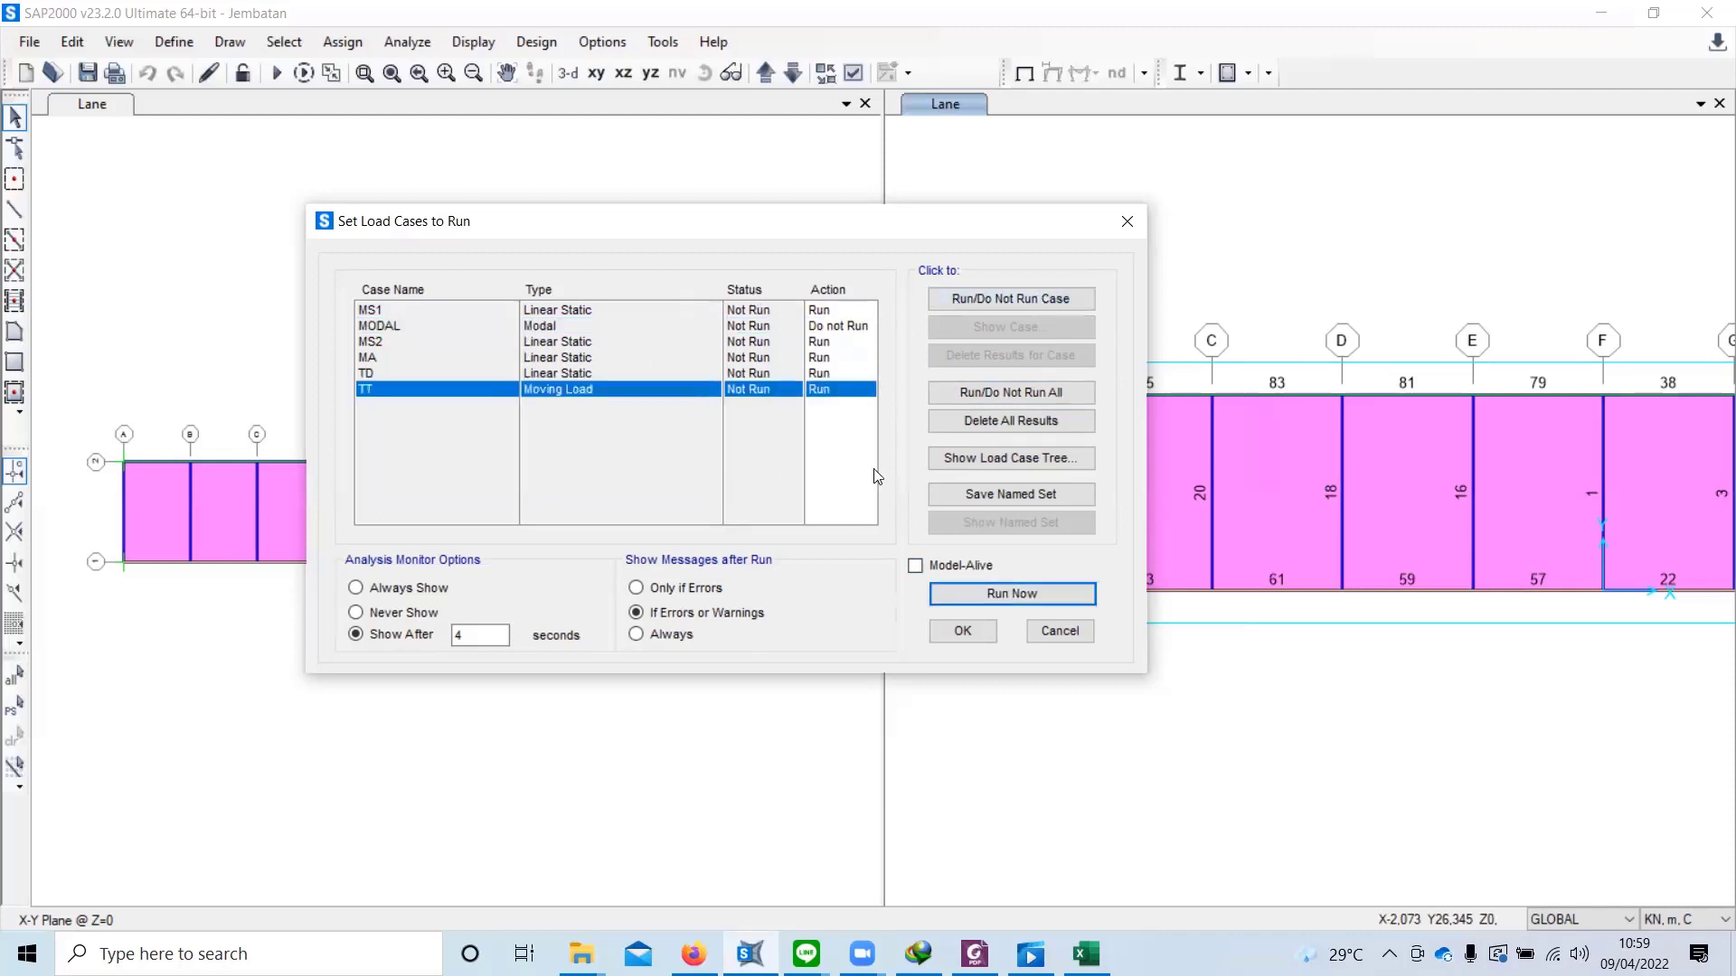
{"action": "left_click", "coordinate": [963, 596]}
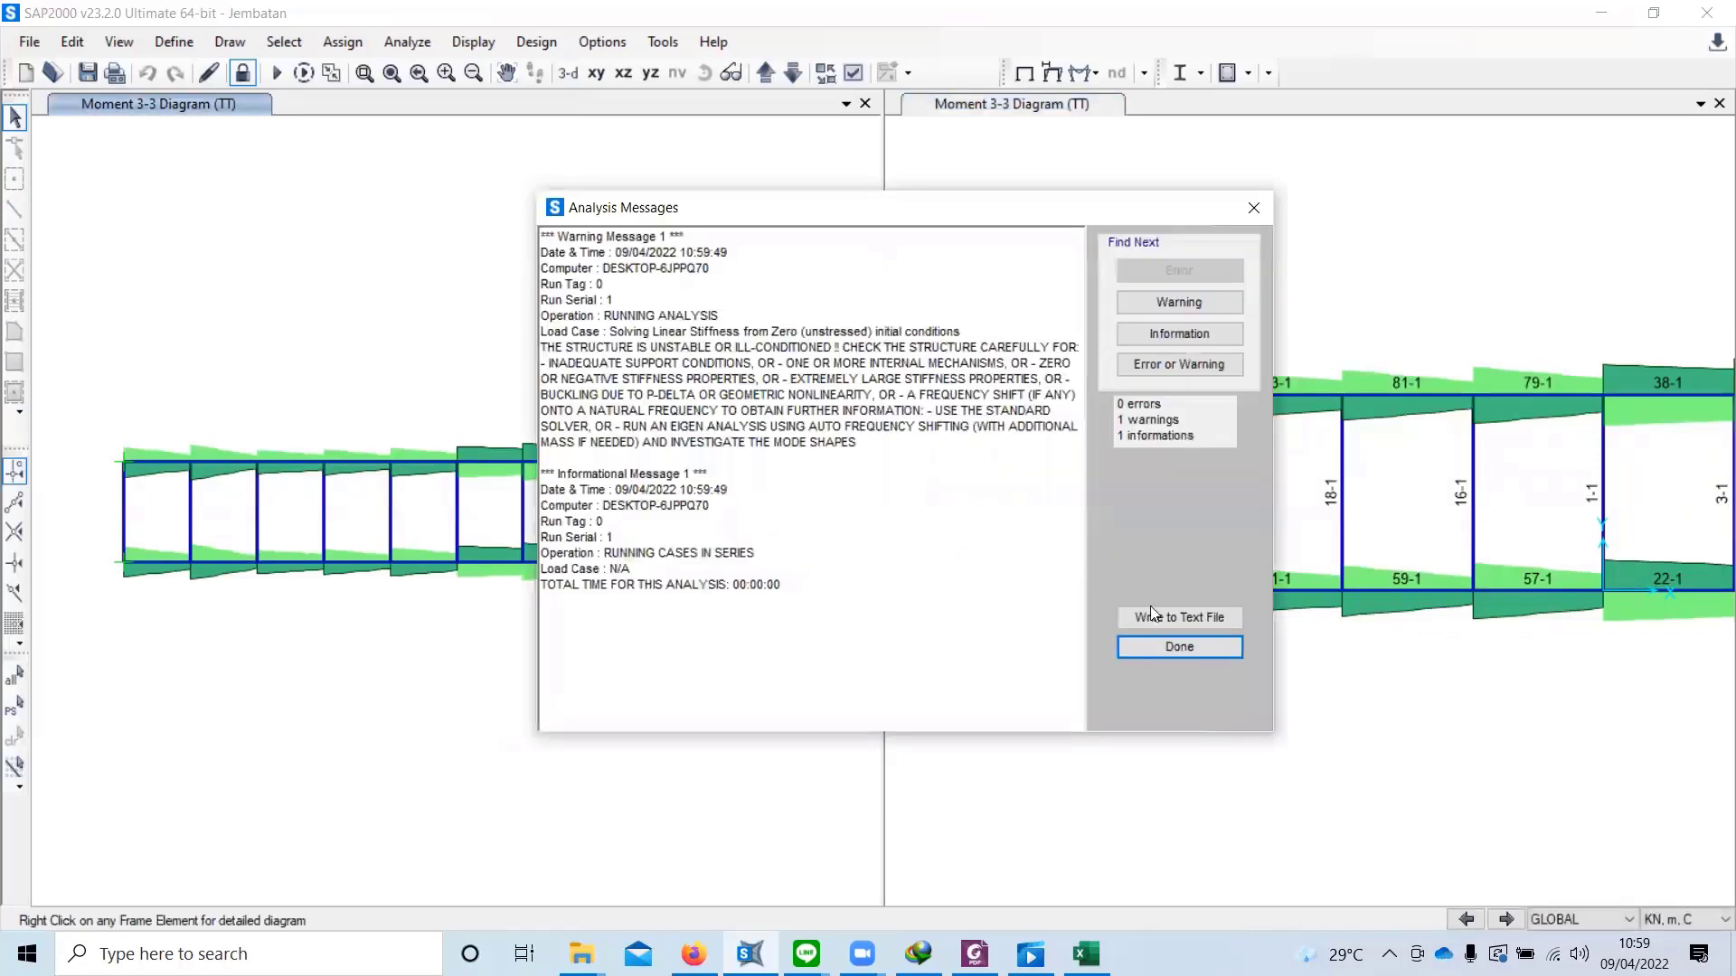
{"action": "left_click", "coordinate": [1188, 644]}
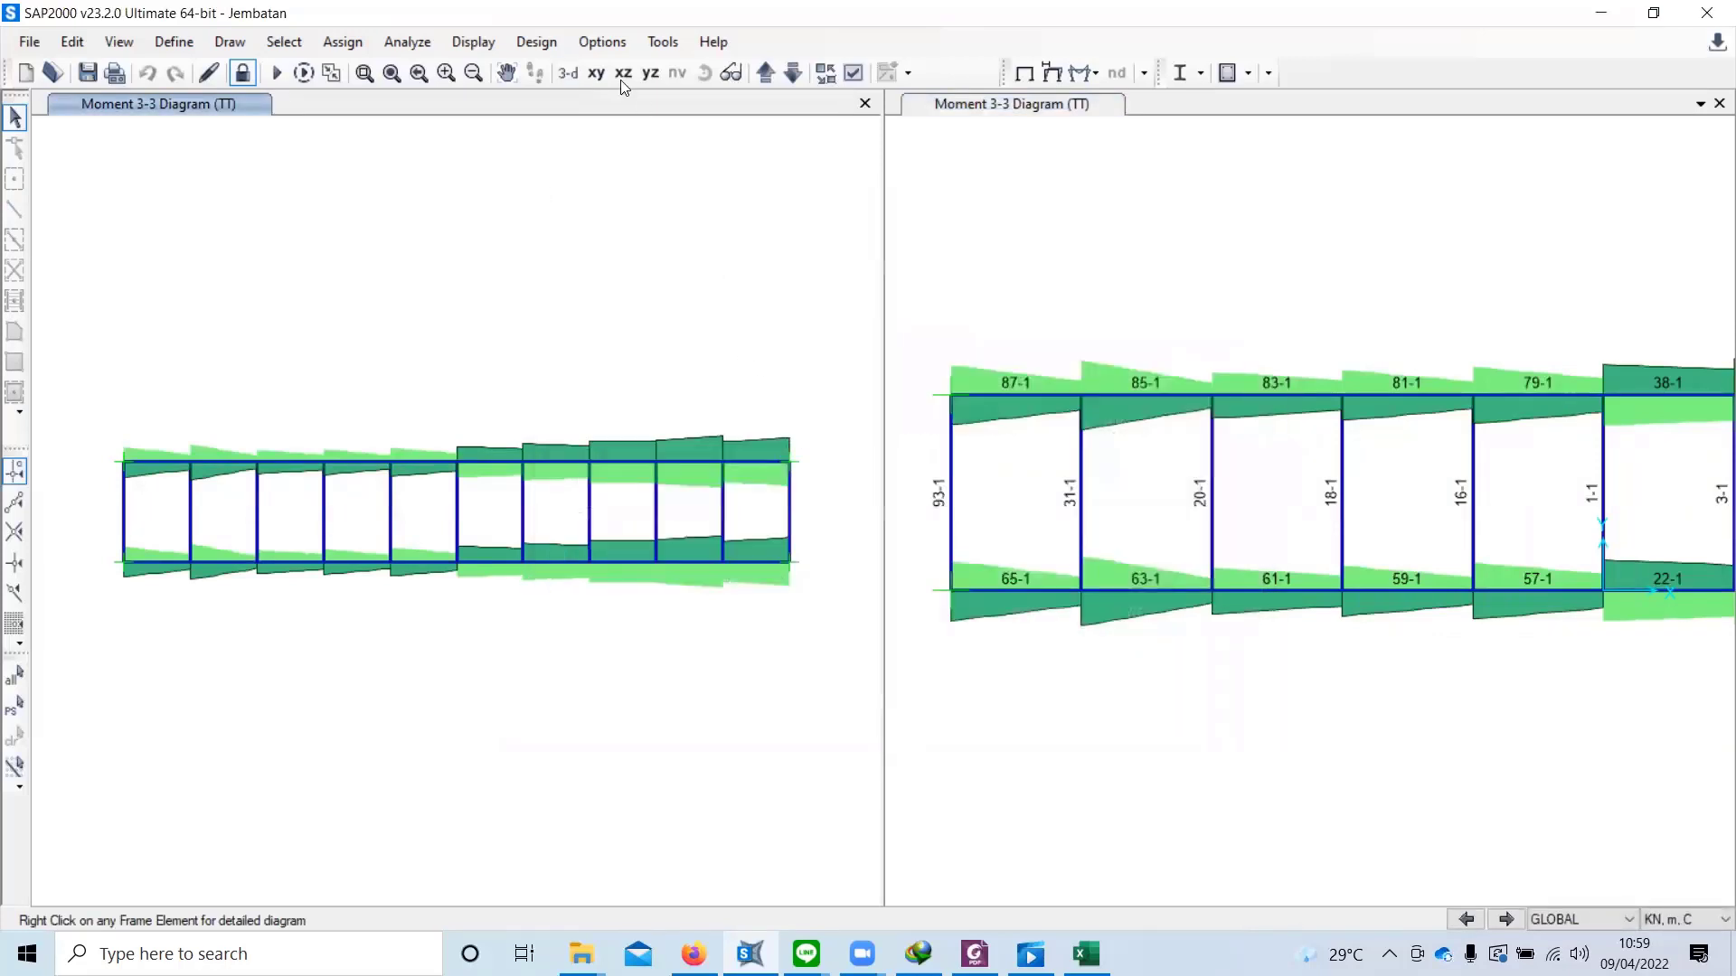
Step: Show the bridge in 3D with the axial force diagram for the TD load case
{"action": "left_click", "coordinate": [571, 72]}
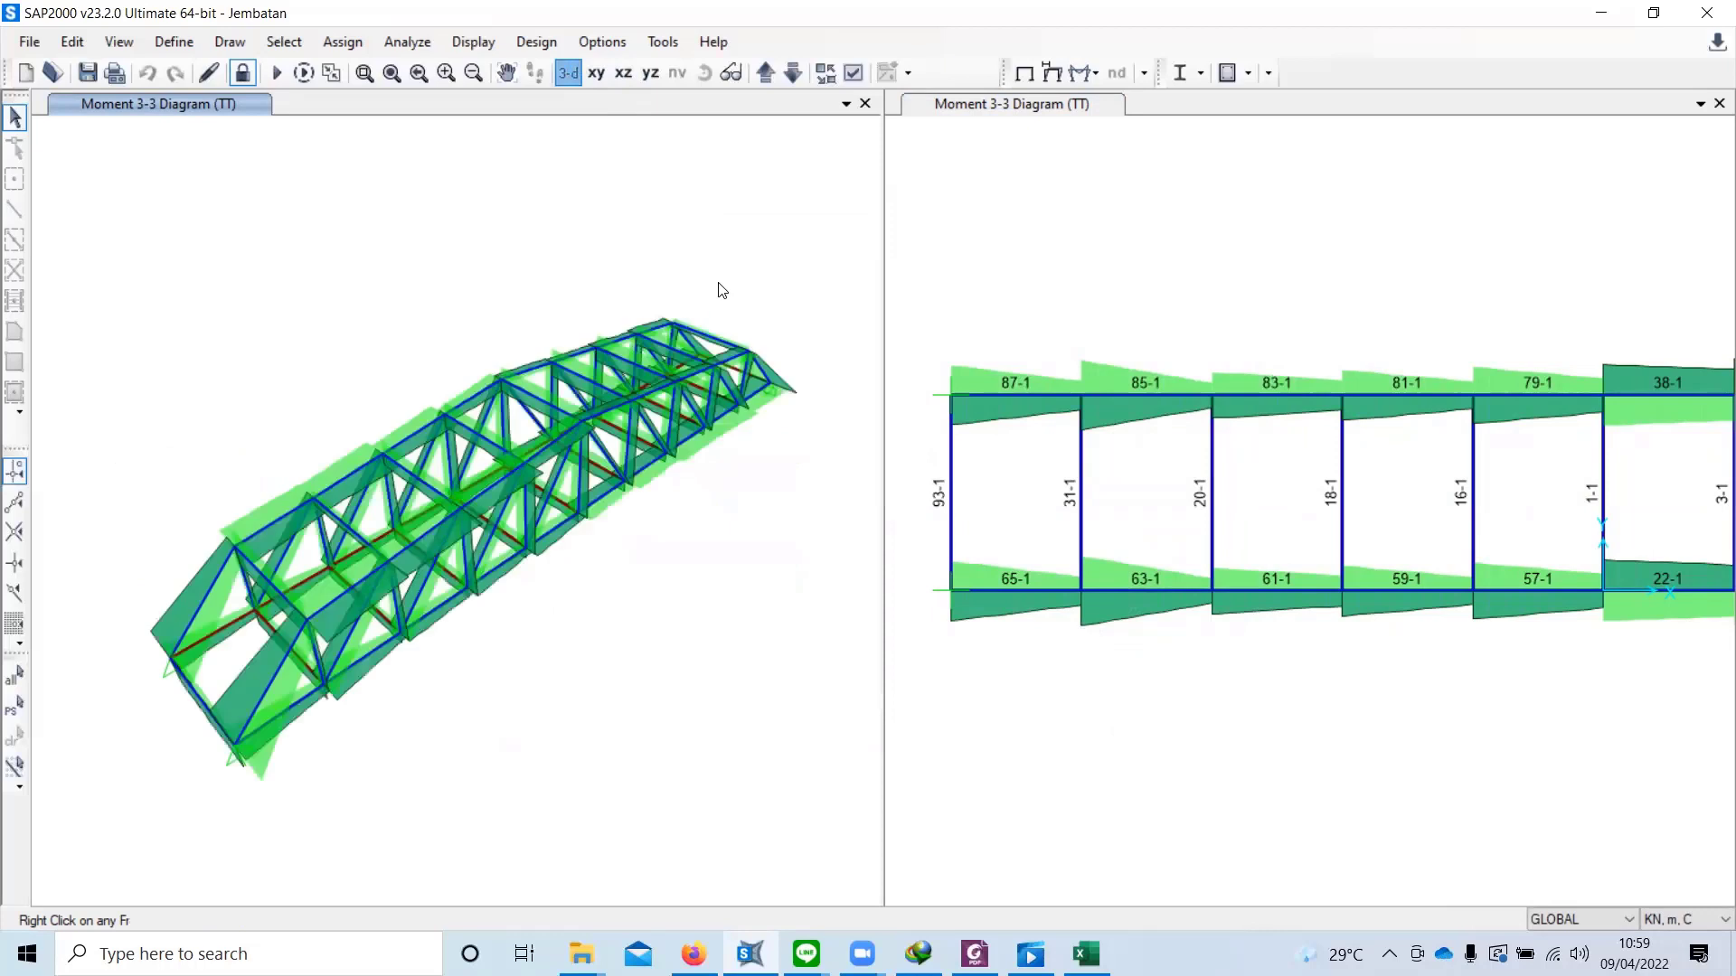
{"action": "left_click", "coordinate": [1083, 73]}
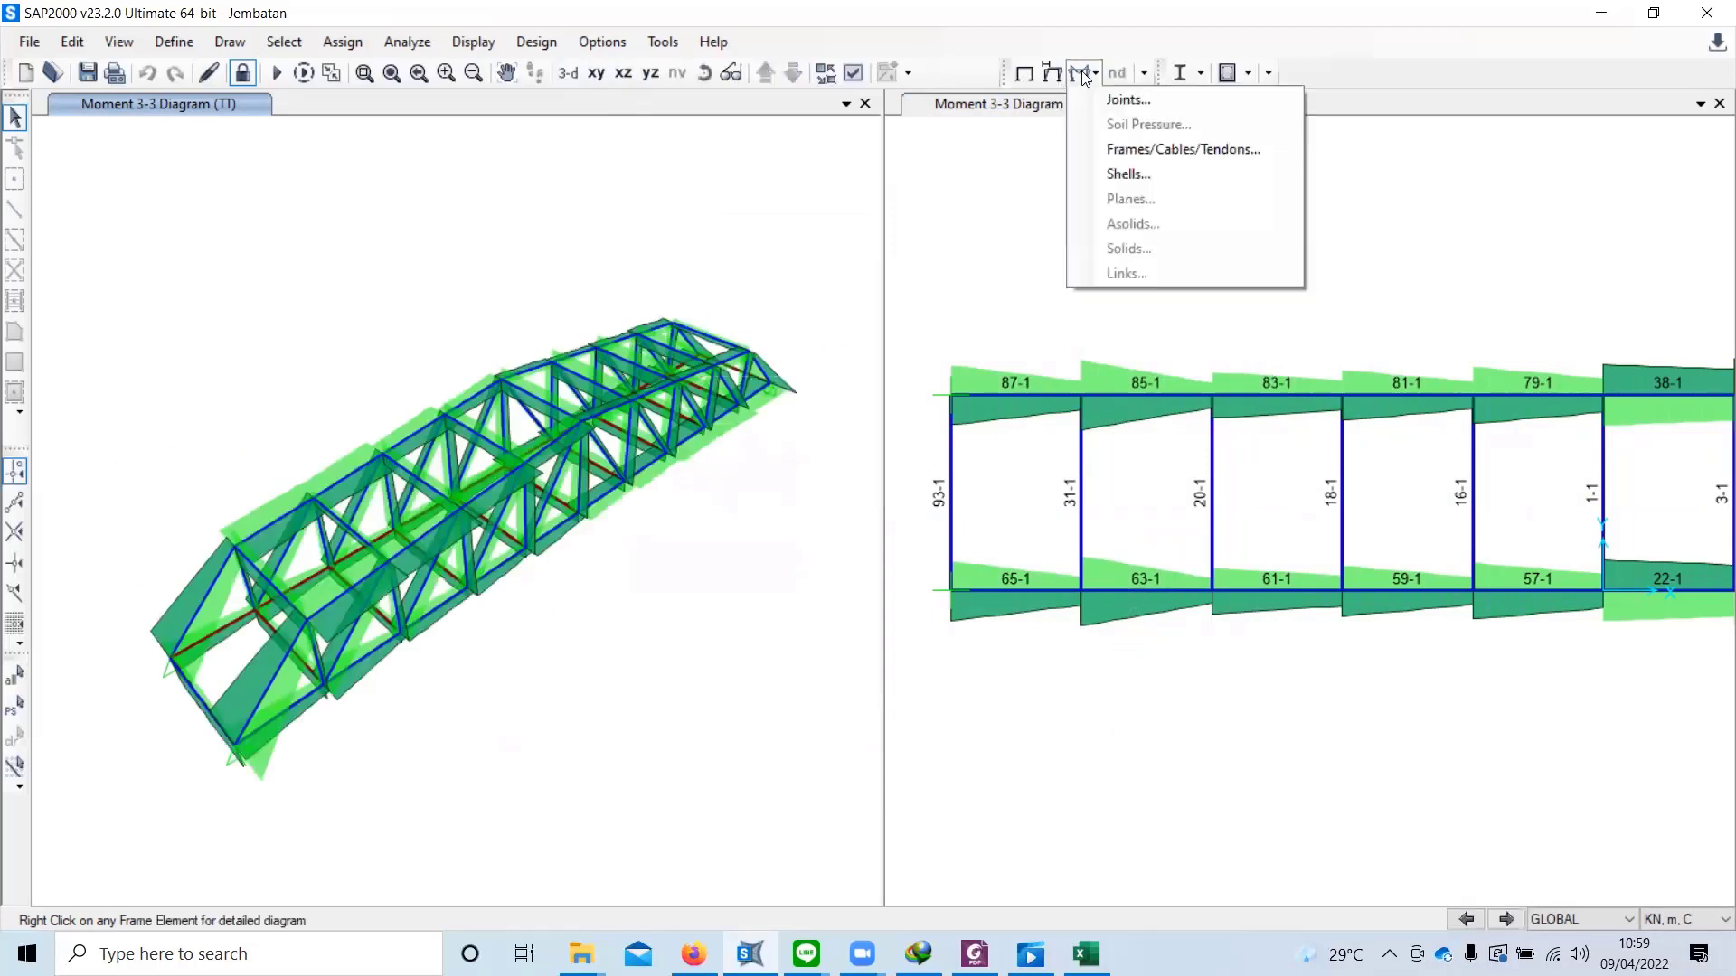
{"action": "left_click", "coordinate": [1125, 148]}
{"action": "left_click", "coordinate": [863, 166]}
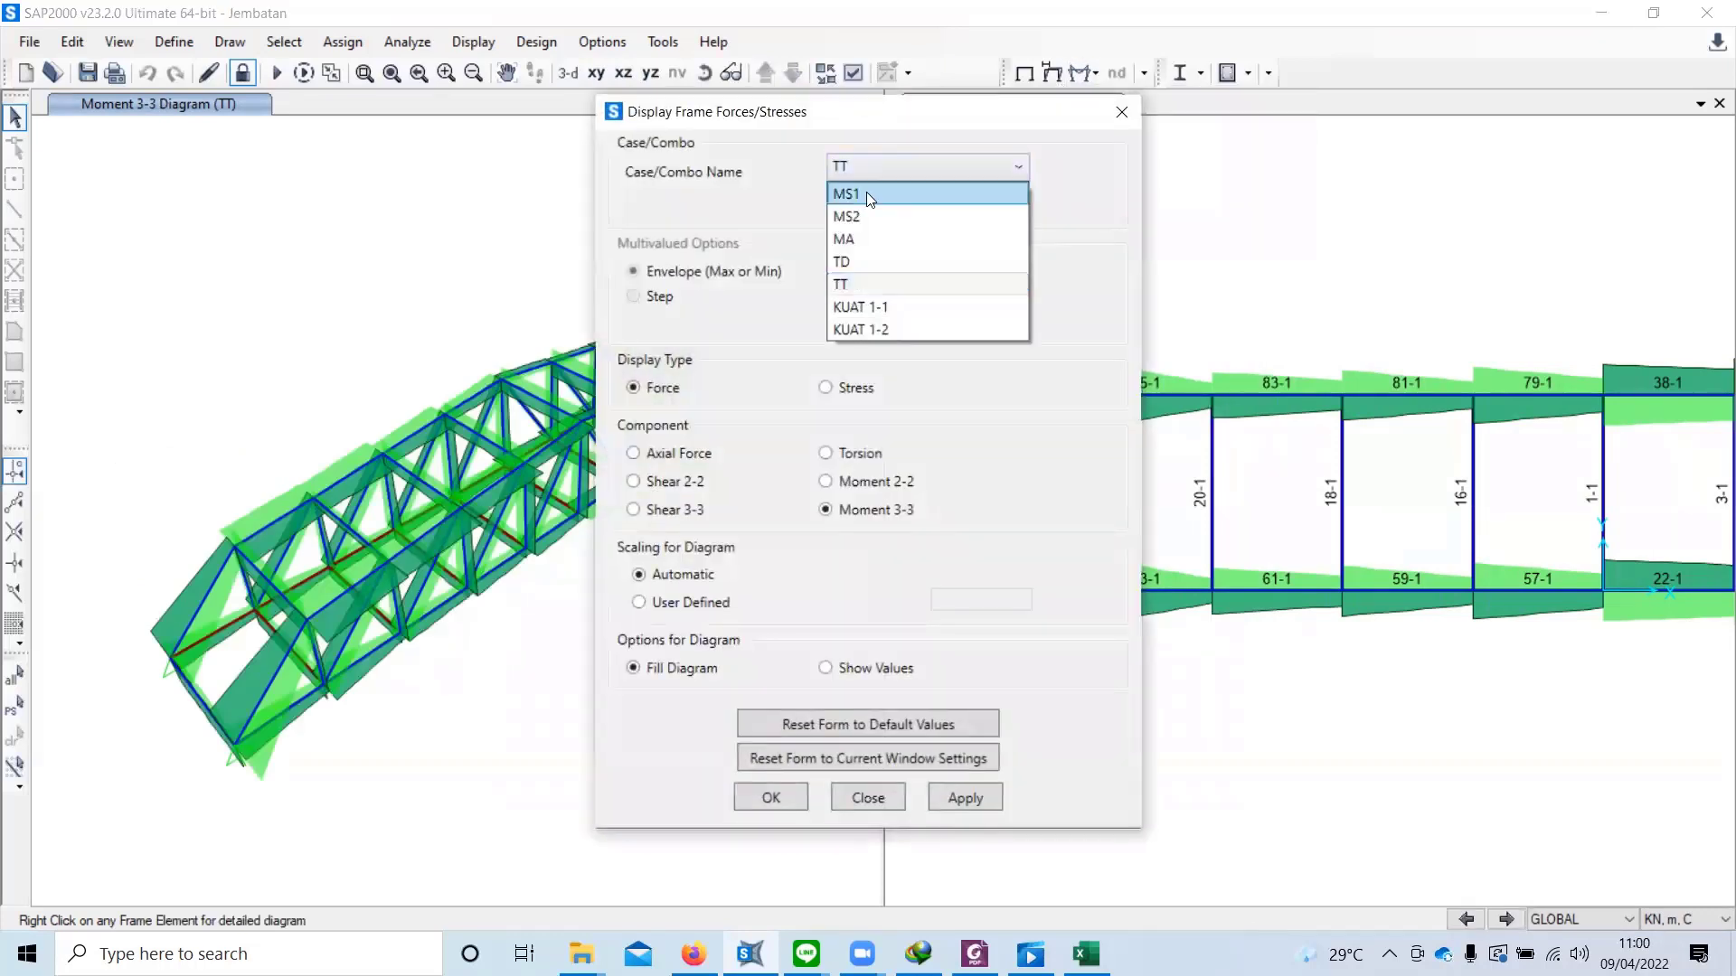
{"action": "left_click", "coordinate": [870, 195]}
{"action": "left_click", "coordinate": [864, 164]}
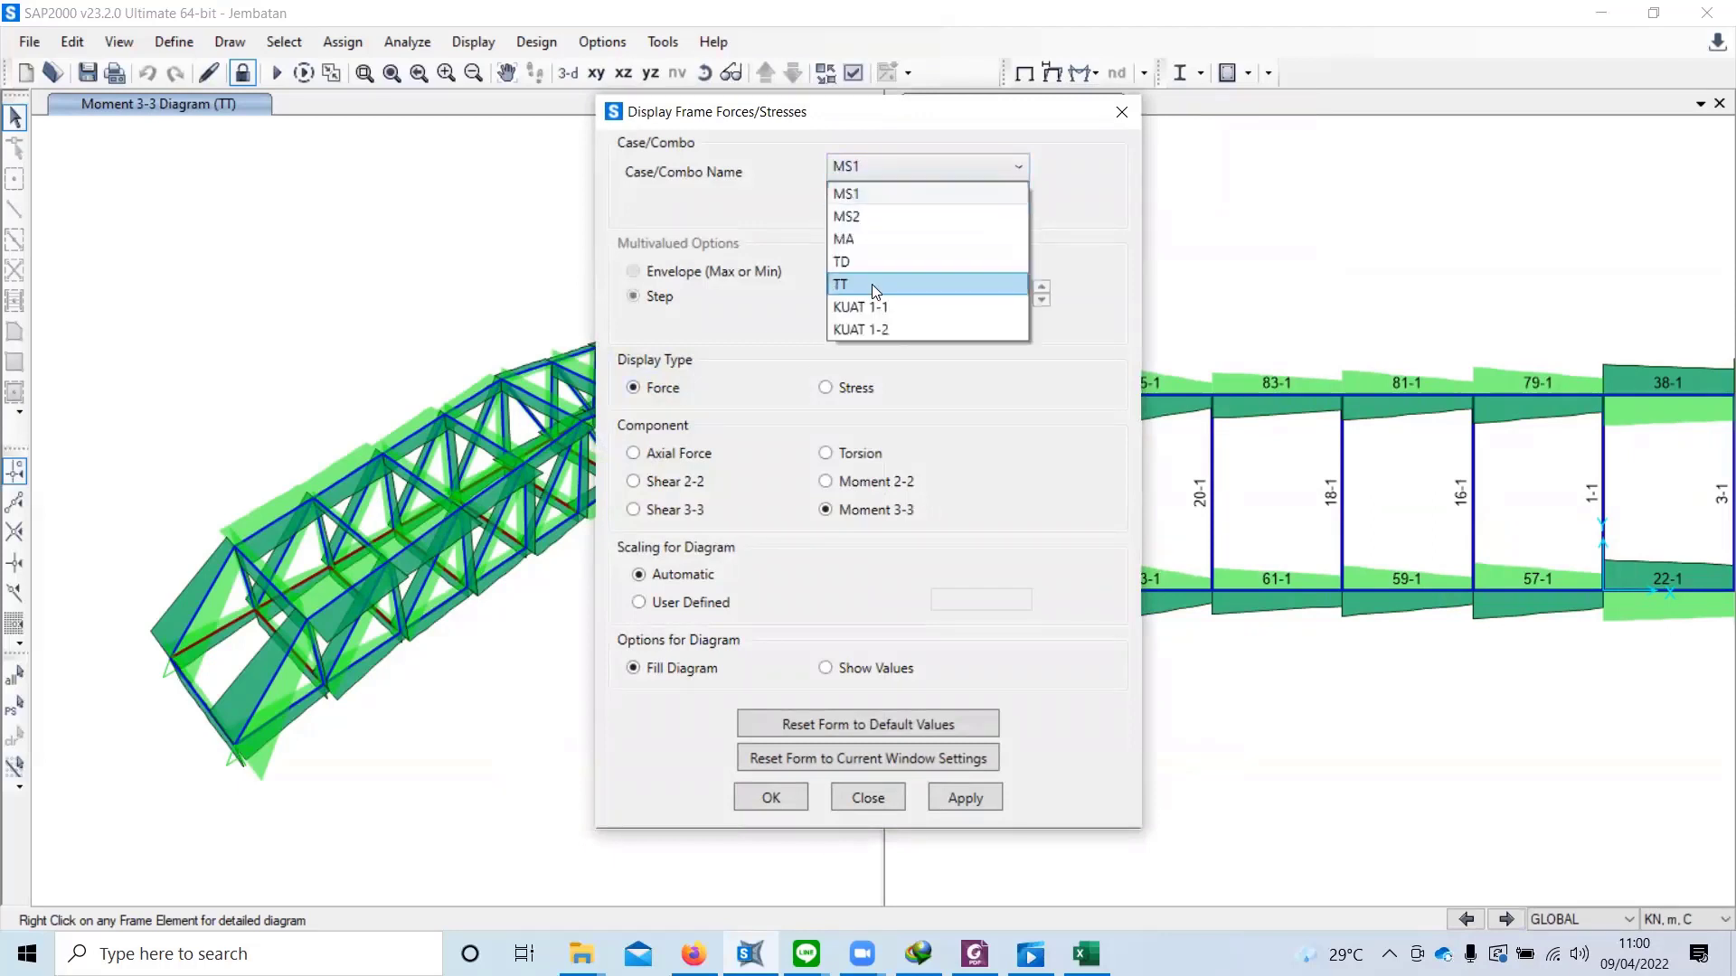
{"action": "left_click", "coordinate": [866, 264]}
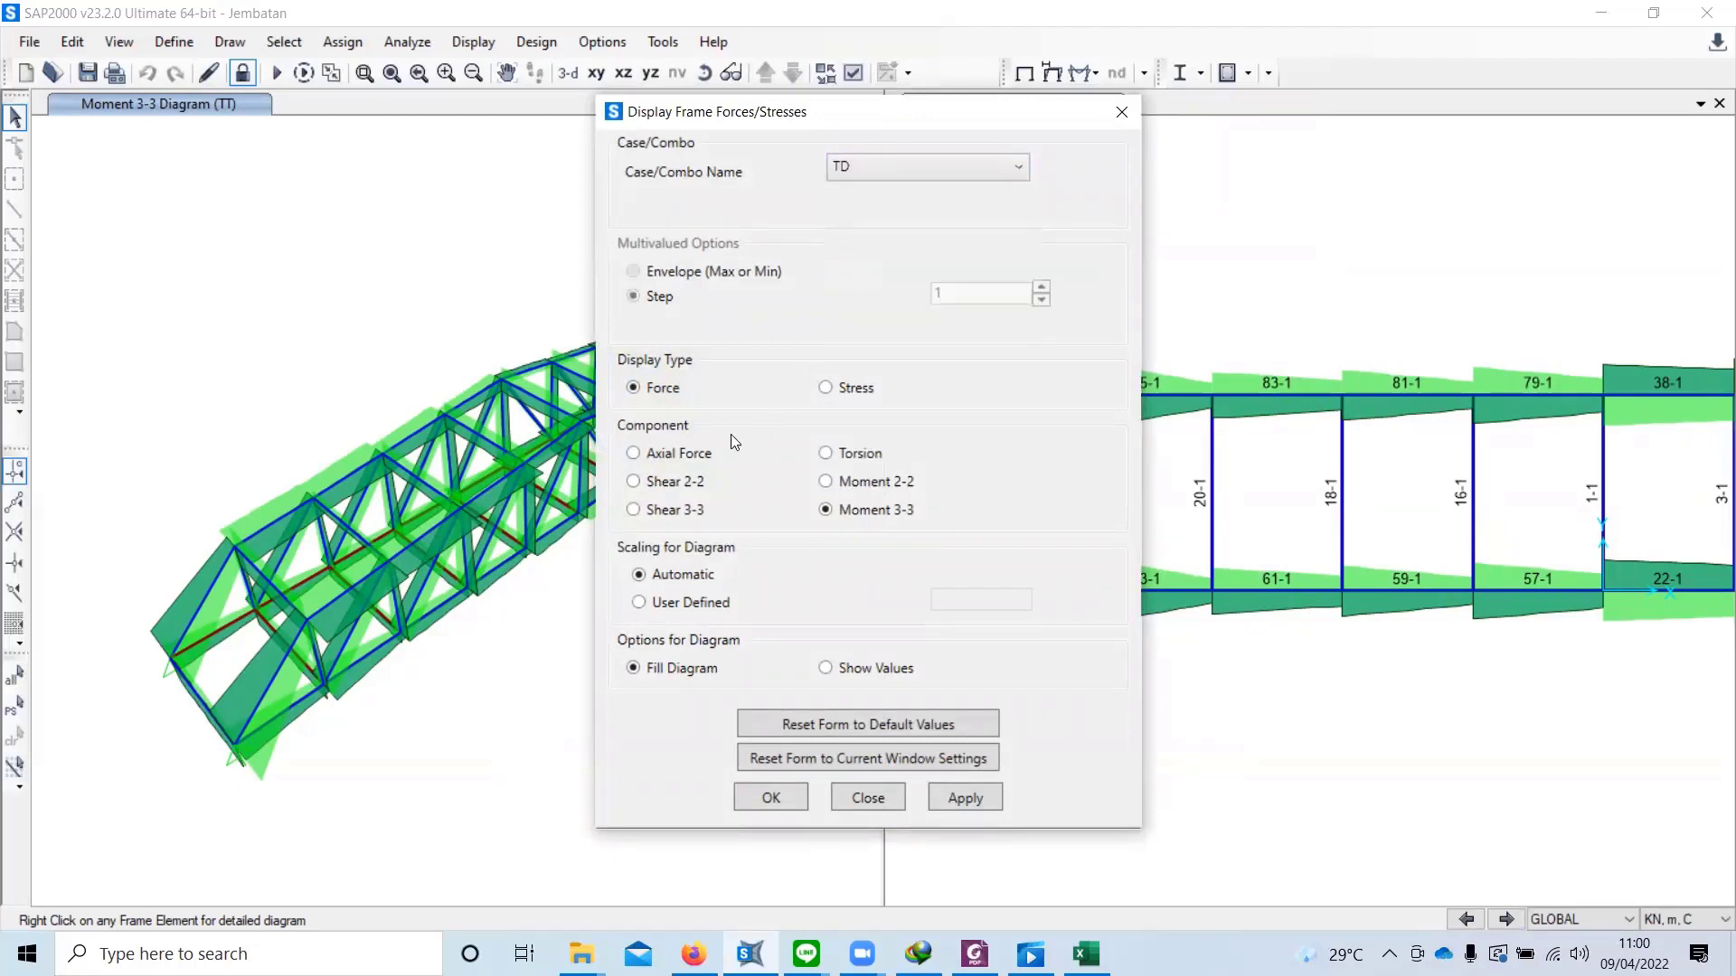
{"action": "left_click", "coordinate": [770, 792]}
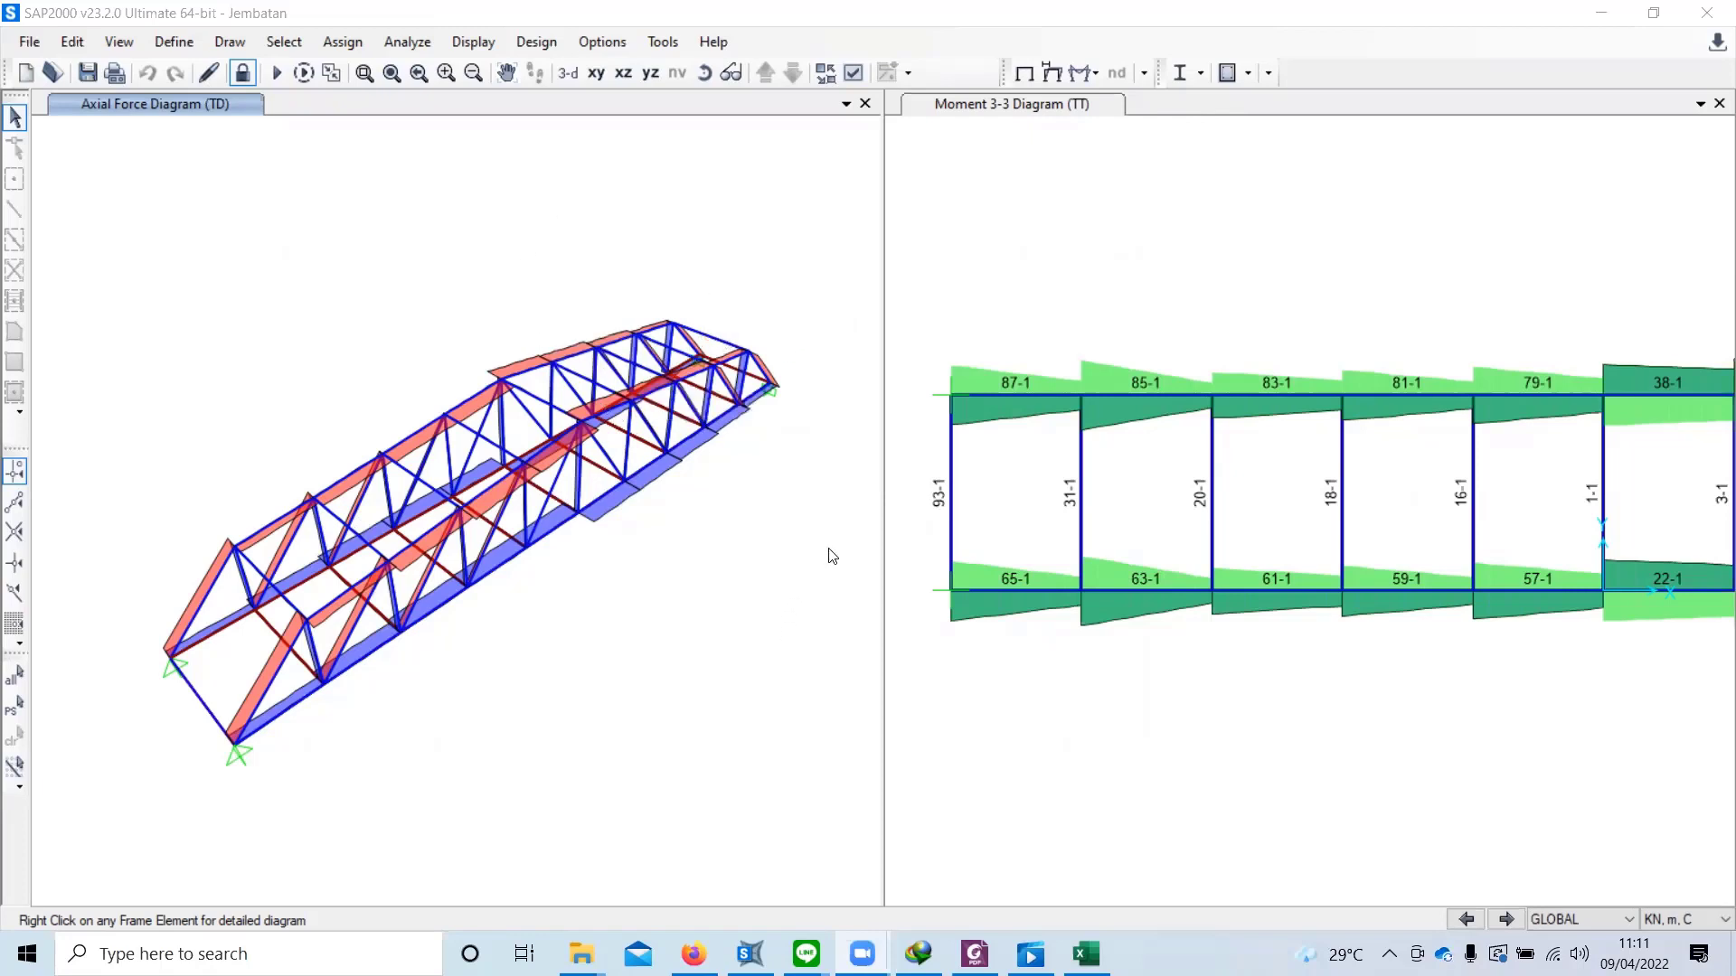
Step: Open the steel frame design preferences and examine the listed items and their values
{"action": "left_click", "coordinate": [1202, 74]}
{"action": "left_click", "coordinate": [1203, 73]}
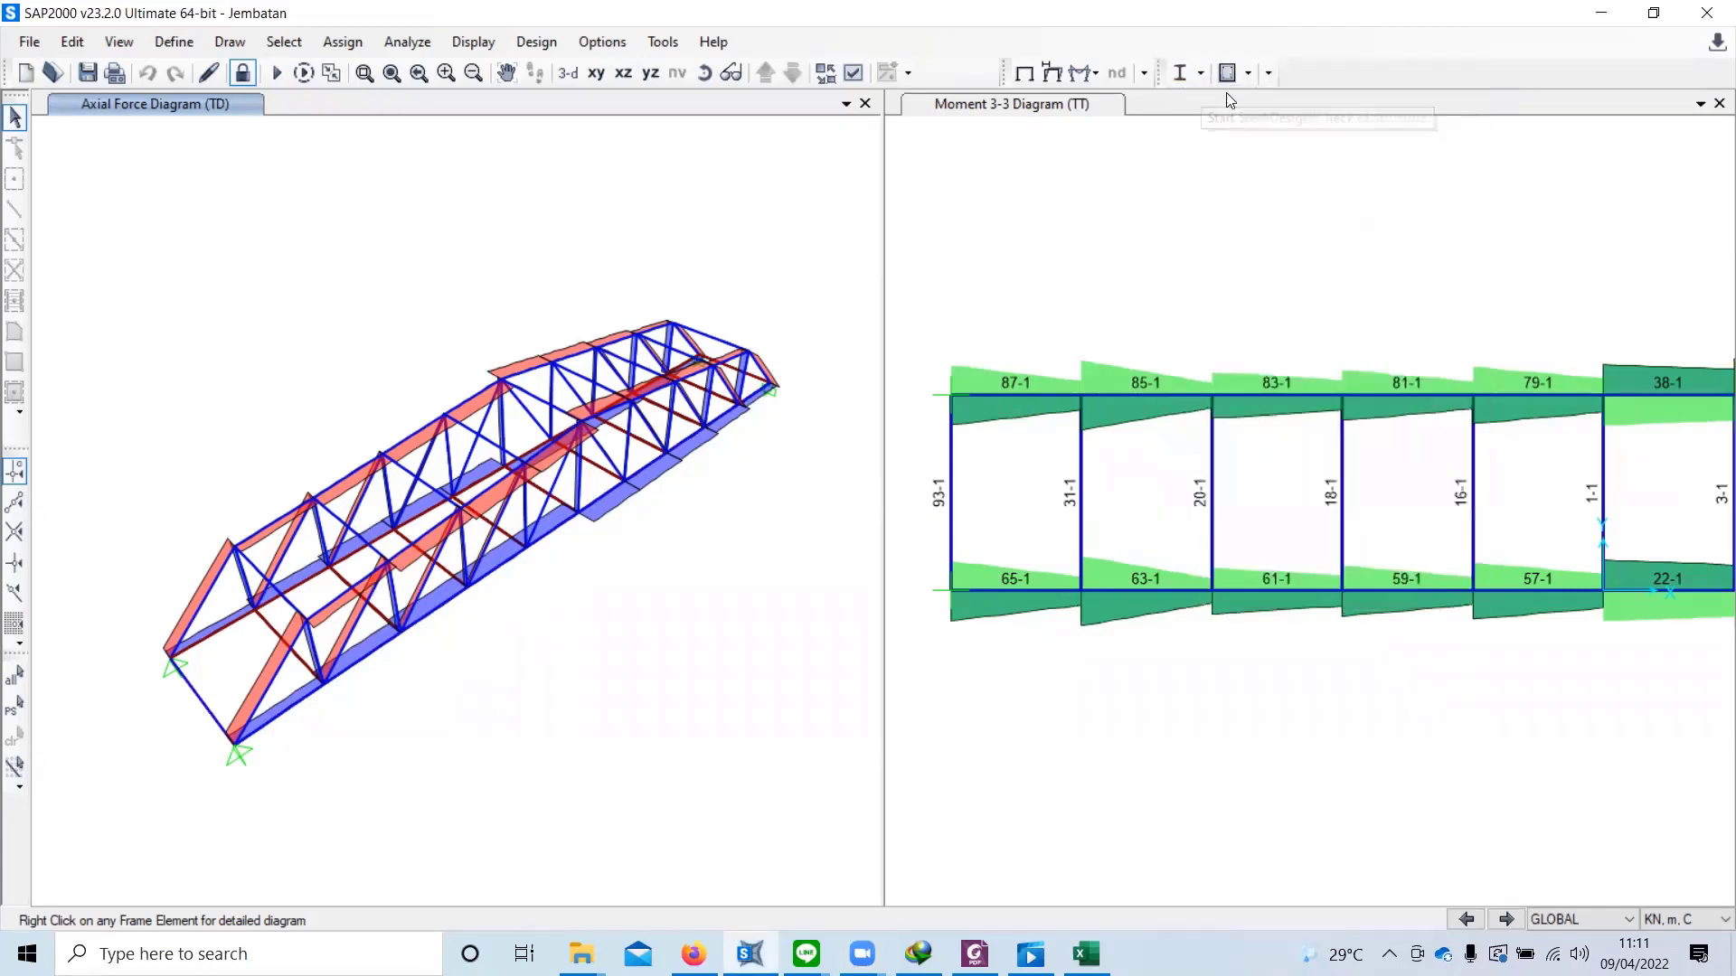
{"action": "left_click", "coordinate": [1204, 73]}
{"action": "left_click", "coordinate": [1230, 102]}
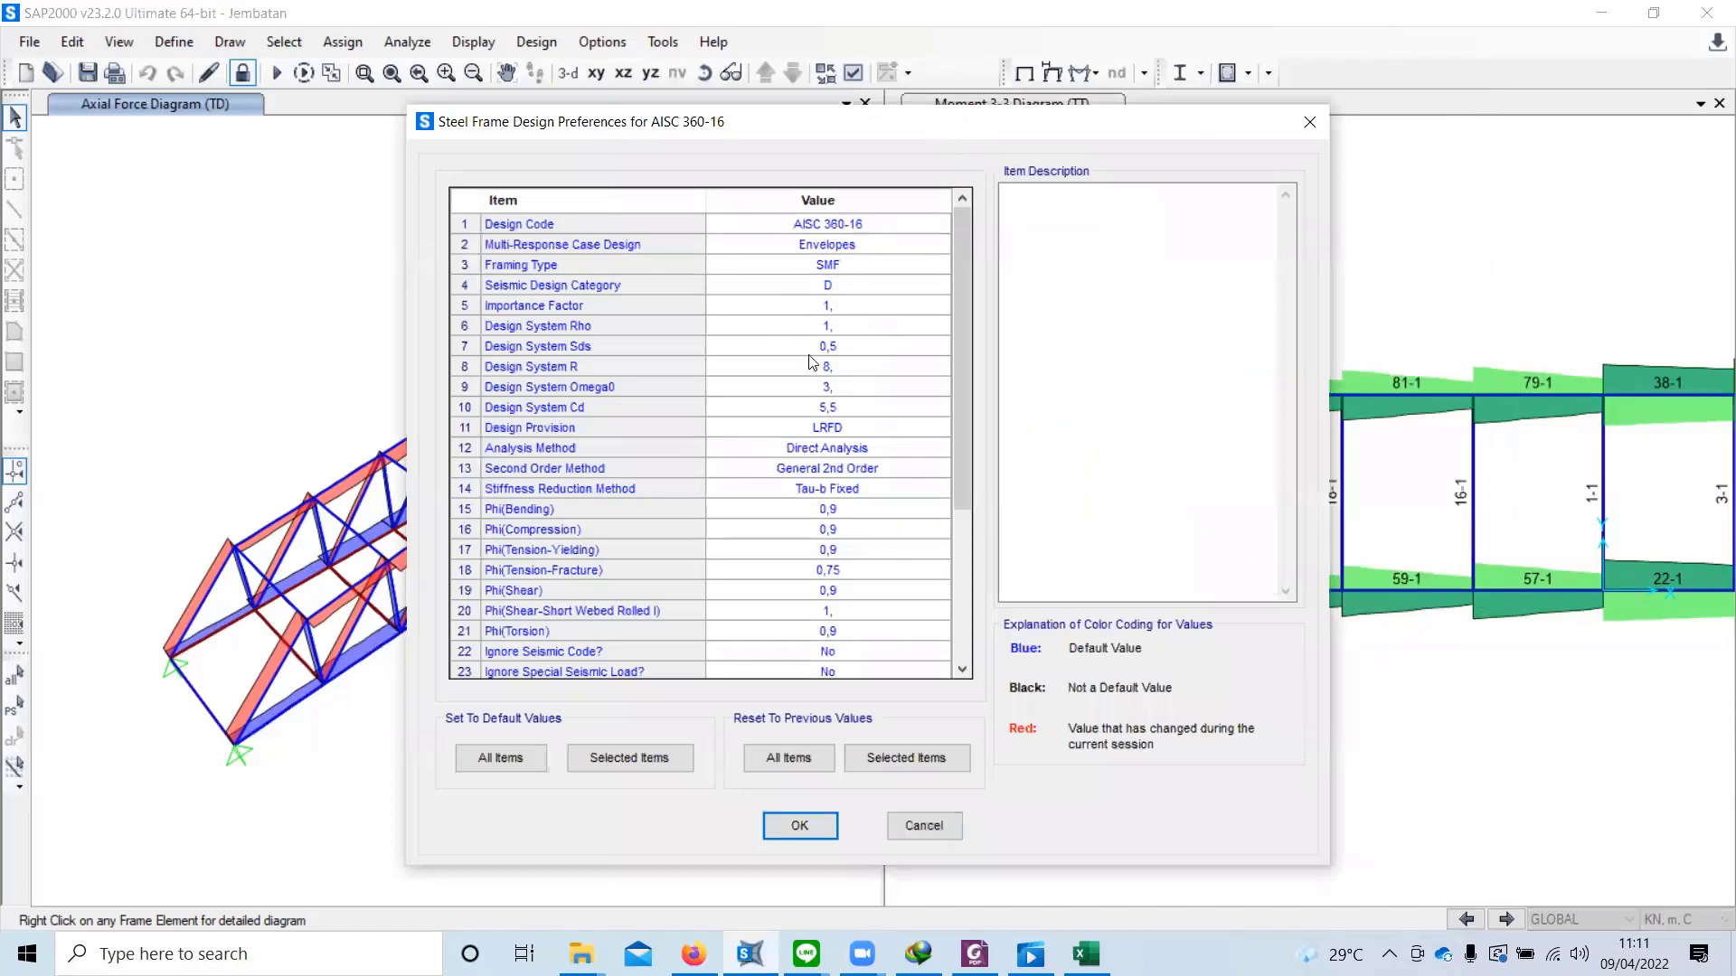
{"action": "scroll", "coordinate": [850, 452], "scroll_direction": "down", "scroll_amount": 4}
{"action": "scroll", "coordinate": [855, 466], "scroll_direction": "up", "scroll_amount": 2}
{"action": "scroll", "coordinate": [855, 466], "scroll_direction": "down", "scroll_amount": 2}
{"action": "scroll", "coordinate": [841, 489], "scroll_direction": "up", "scroll_amount": 4}
Step: Try AISC 360-10 as the steel design code and return to AISC 360-16
{"action": "left_click", "coordinate": [865, 226]}
{"action": "left_click", "coordinate": [936, 225]}
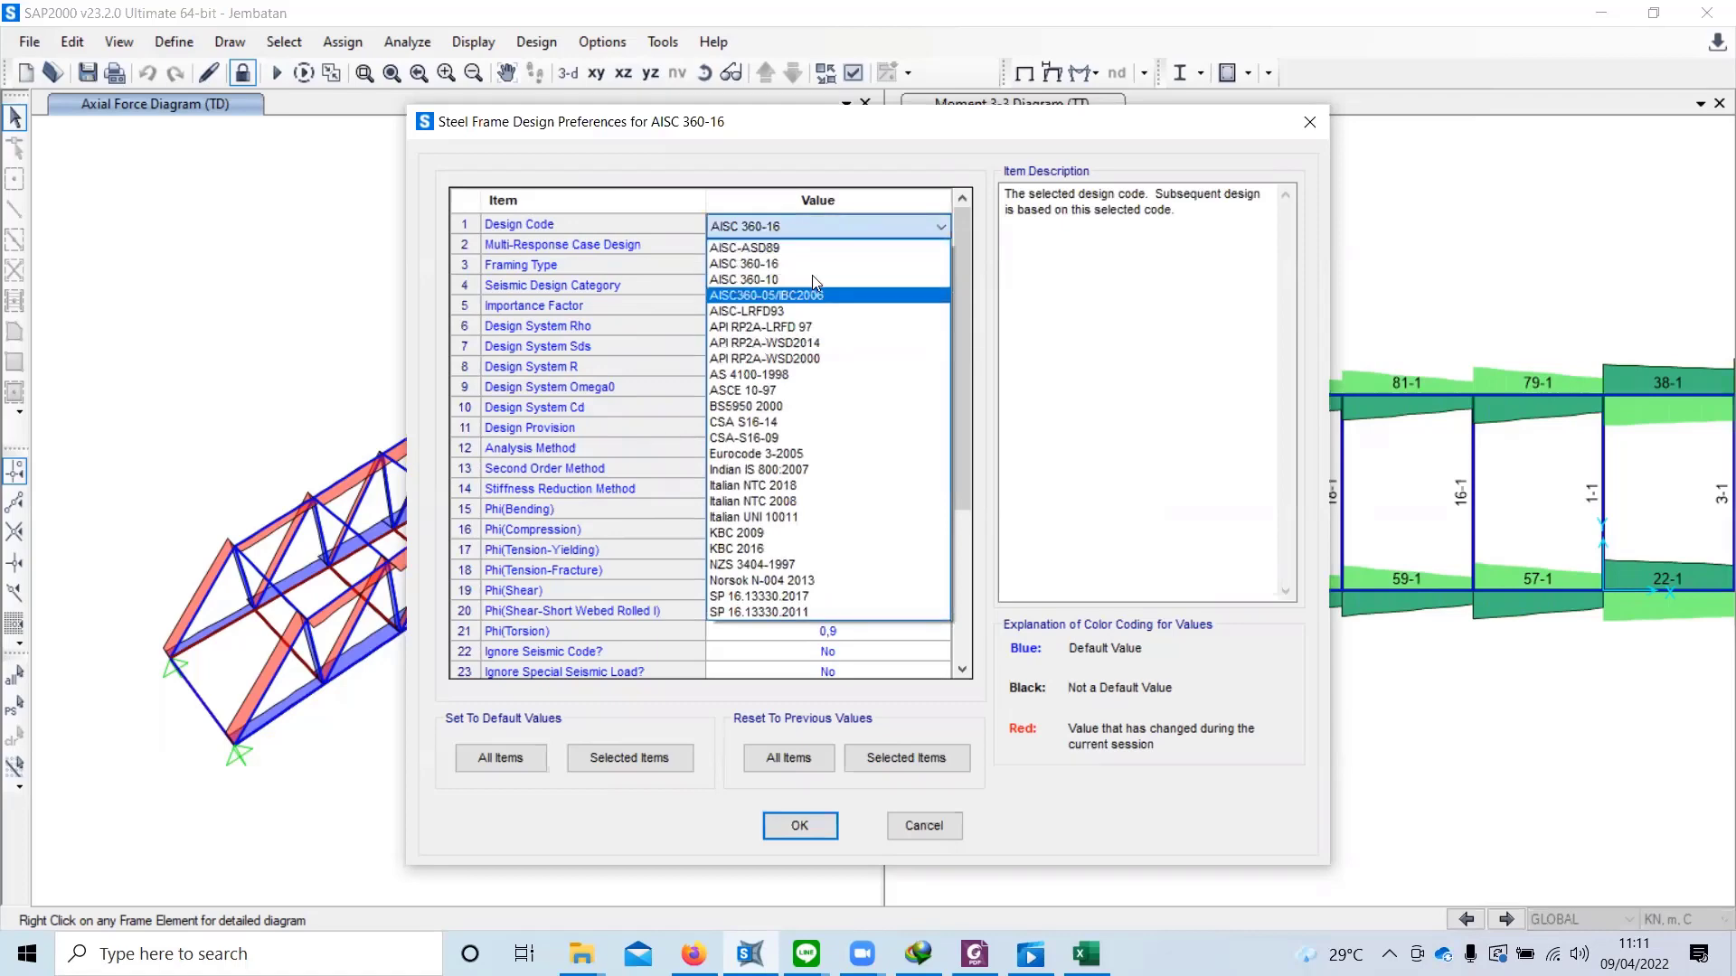
{"action": "left_click", "coordinate": [811, 279]}
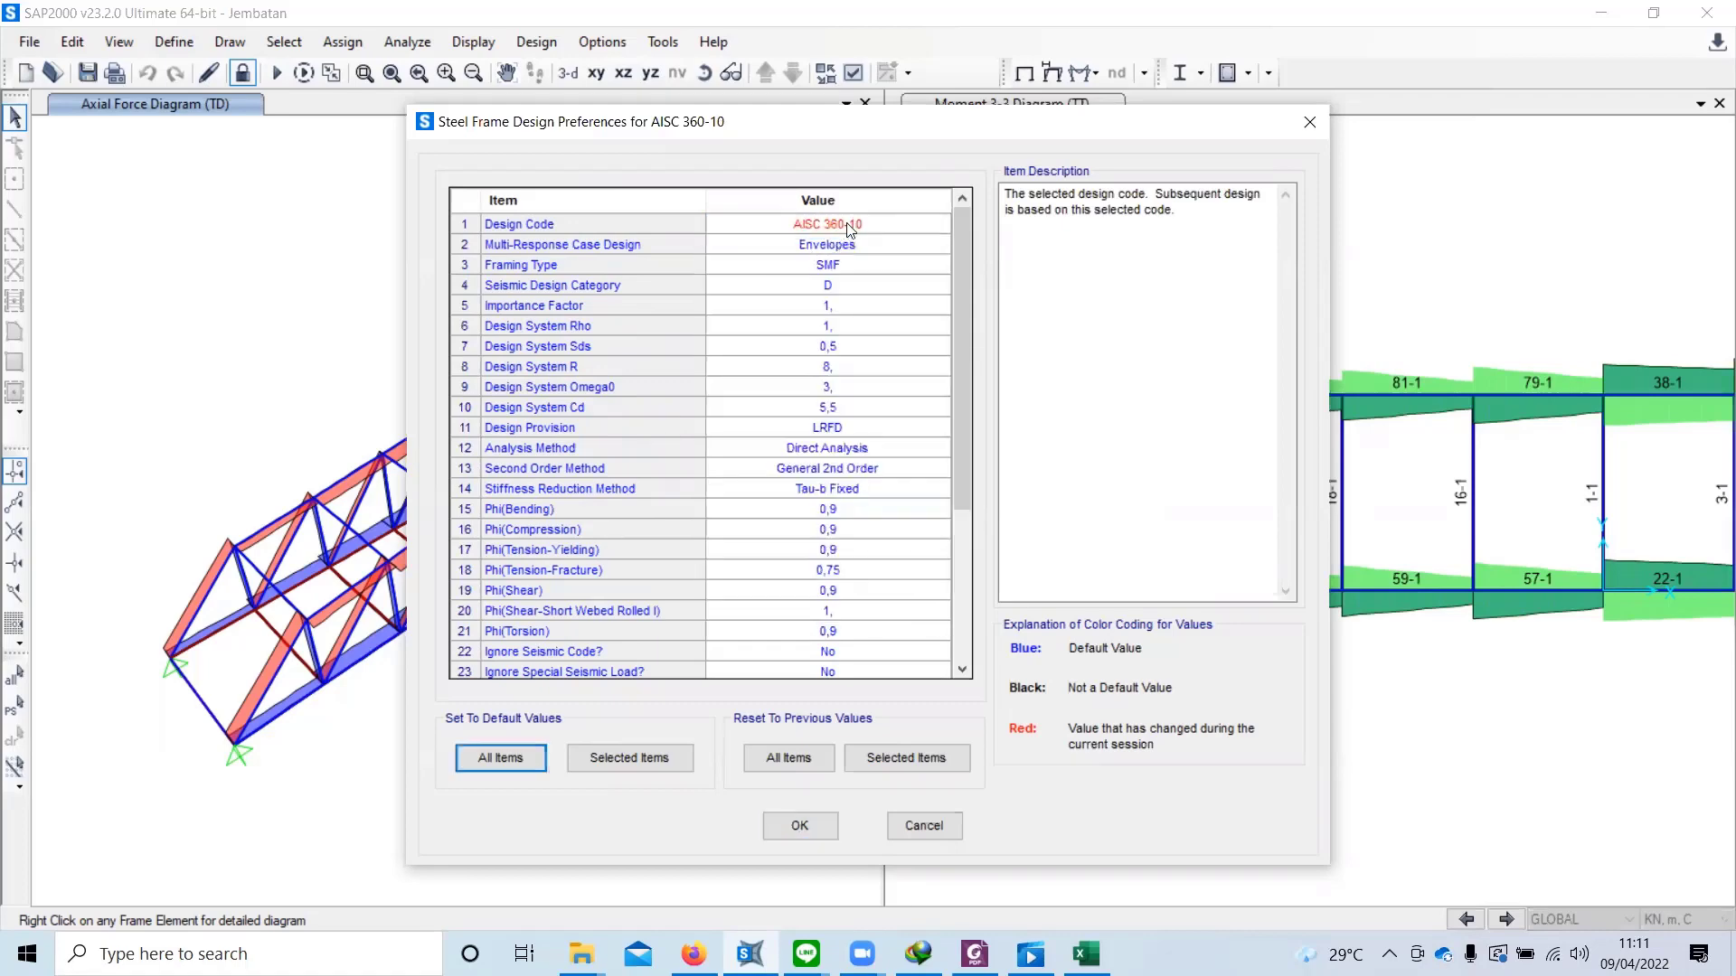
{"action": "left_click", "coordinate": [882, 226]}
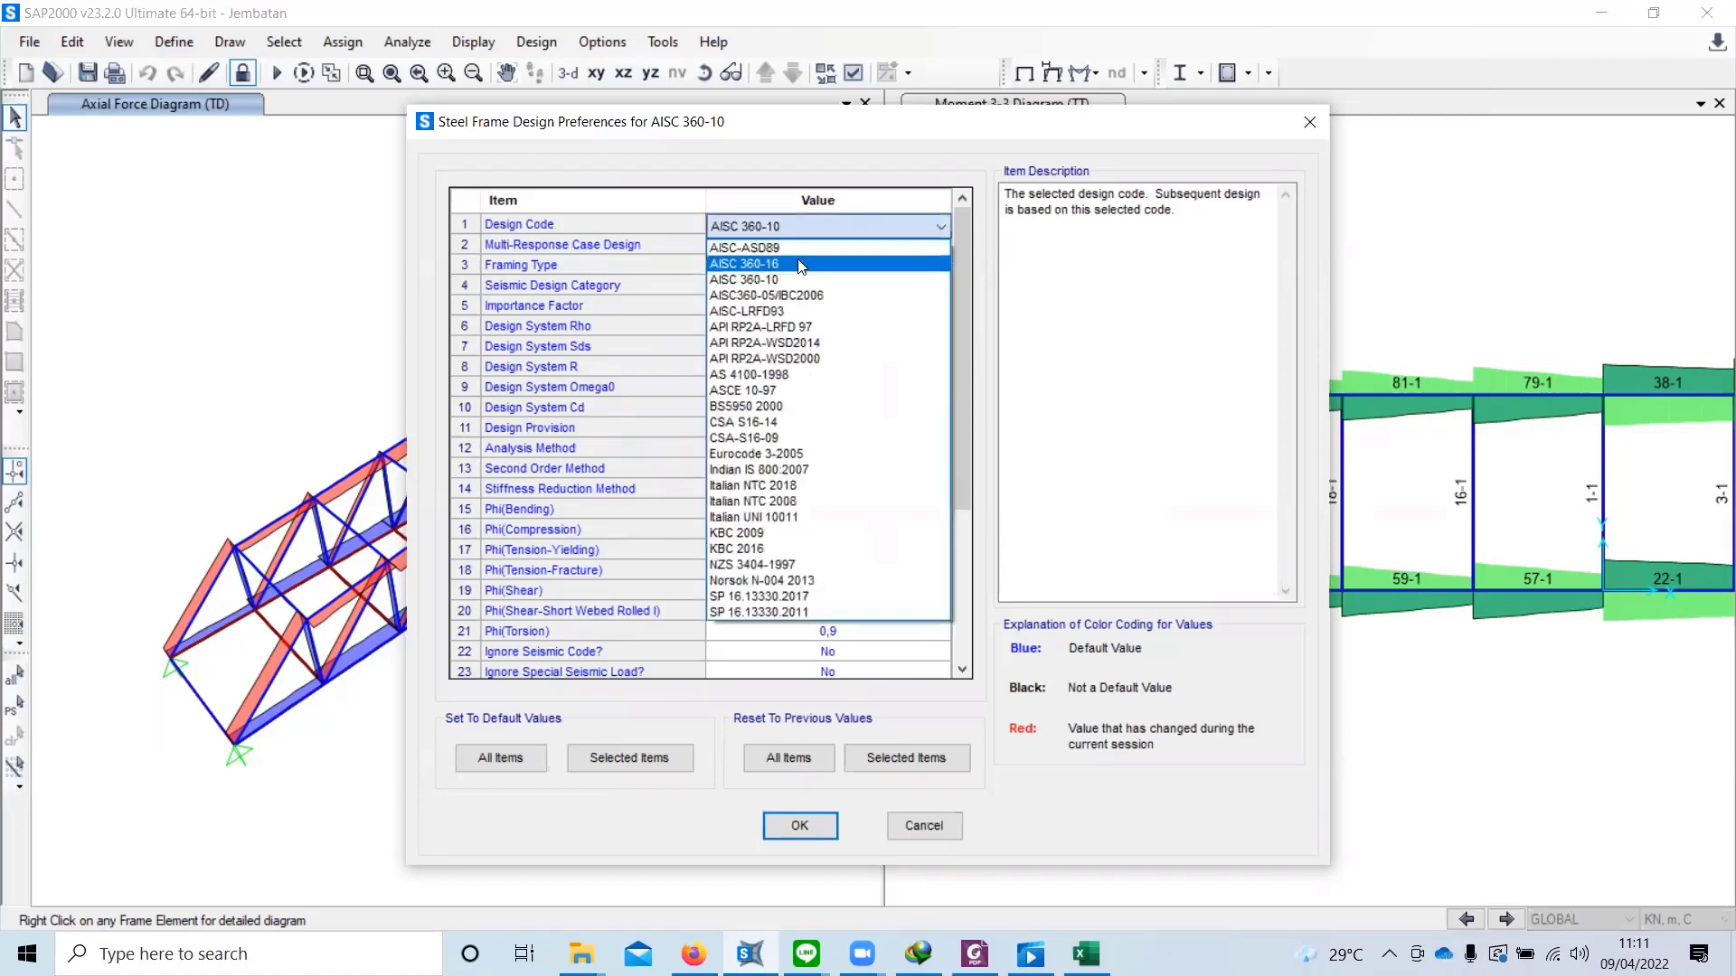
{"action": "left_click", "coordinate": [820, 263]}
Step: Review the AISC 360-16 resistance factors, seismic options and deflection limits, and accept the steel design preferences
{"action": "scroll", "coordinate": [824, 389], "scroll_direction": "down", "scroll_amount": 3}
{"action": "scroll", "coordinate": [826, 391], "scroll_direction": "up", "scroll_amount": 3}
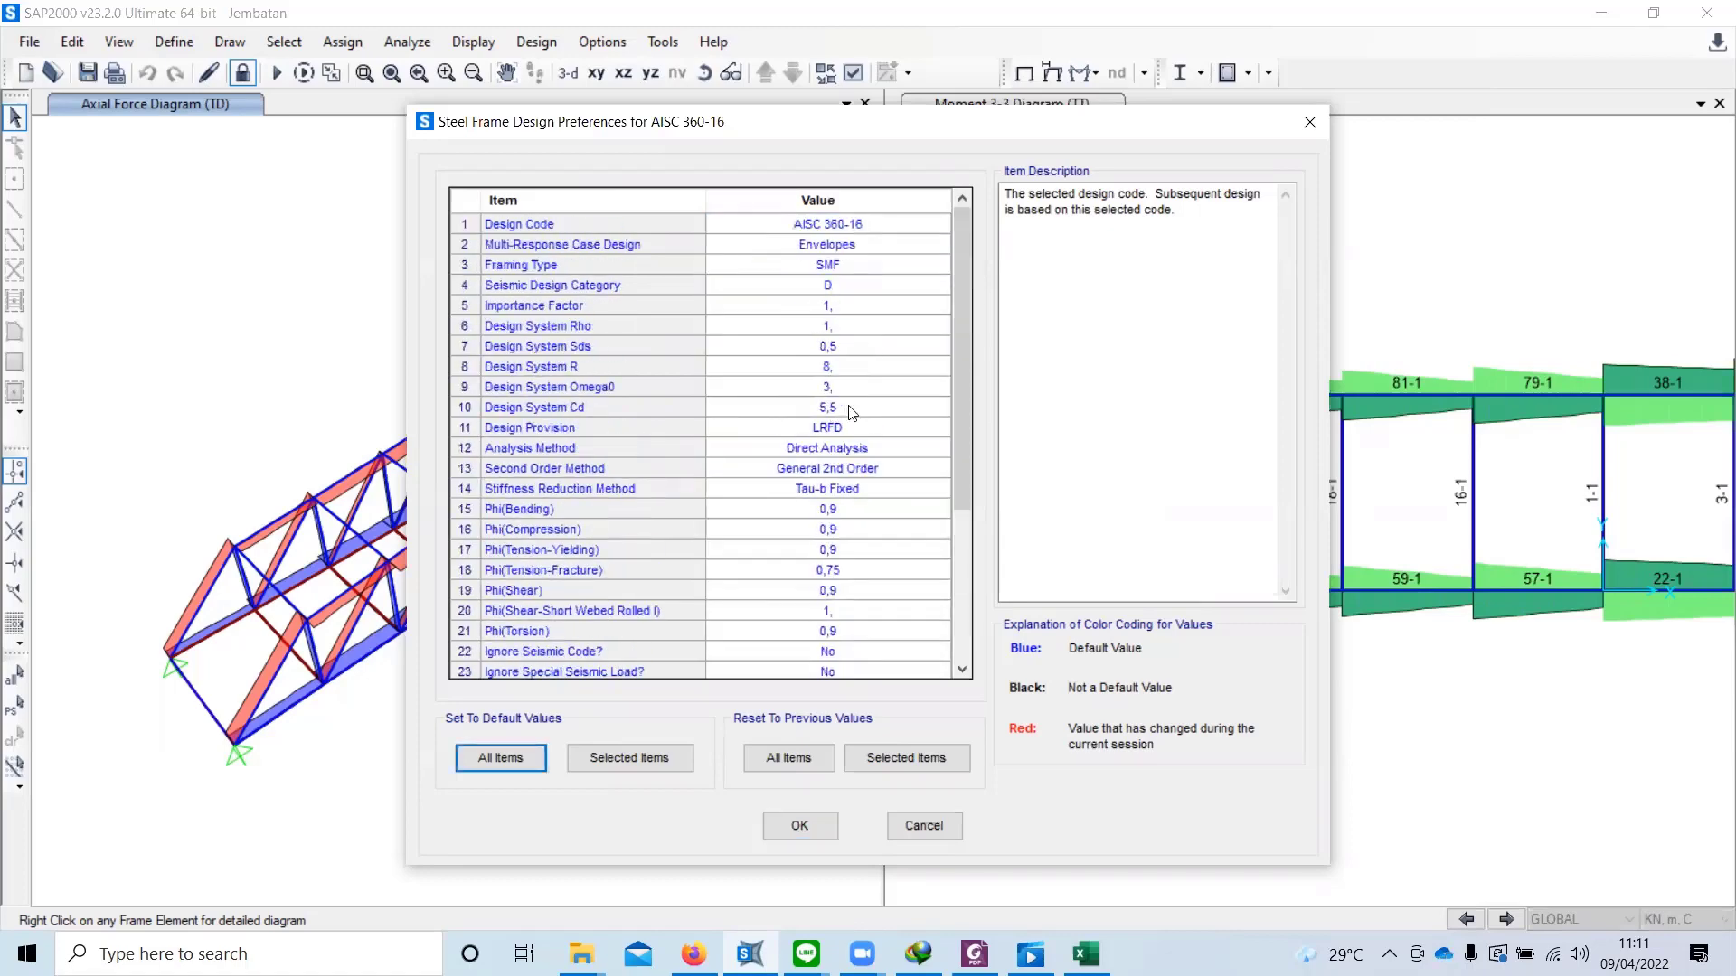
{"action": "scroll", "coordinate": [785, 393], "scroll_direction": "down", "scroll_amount": 2}
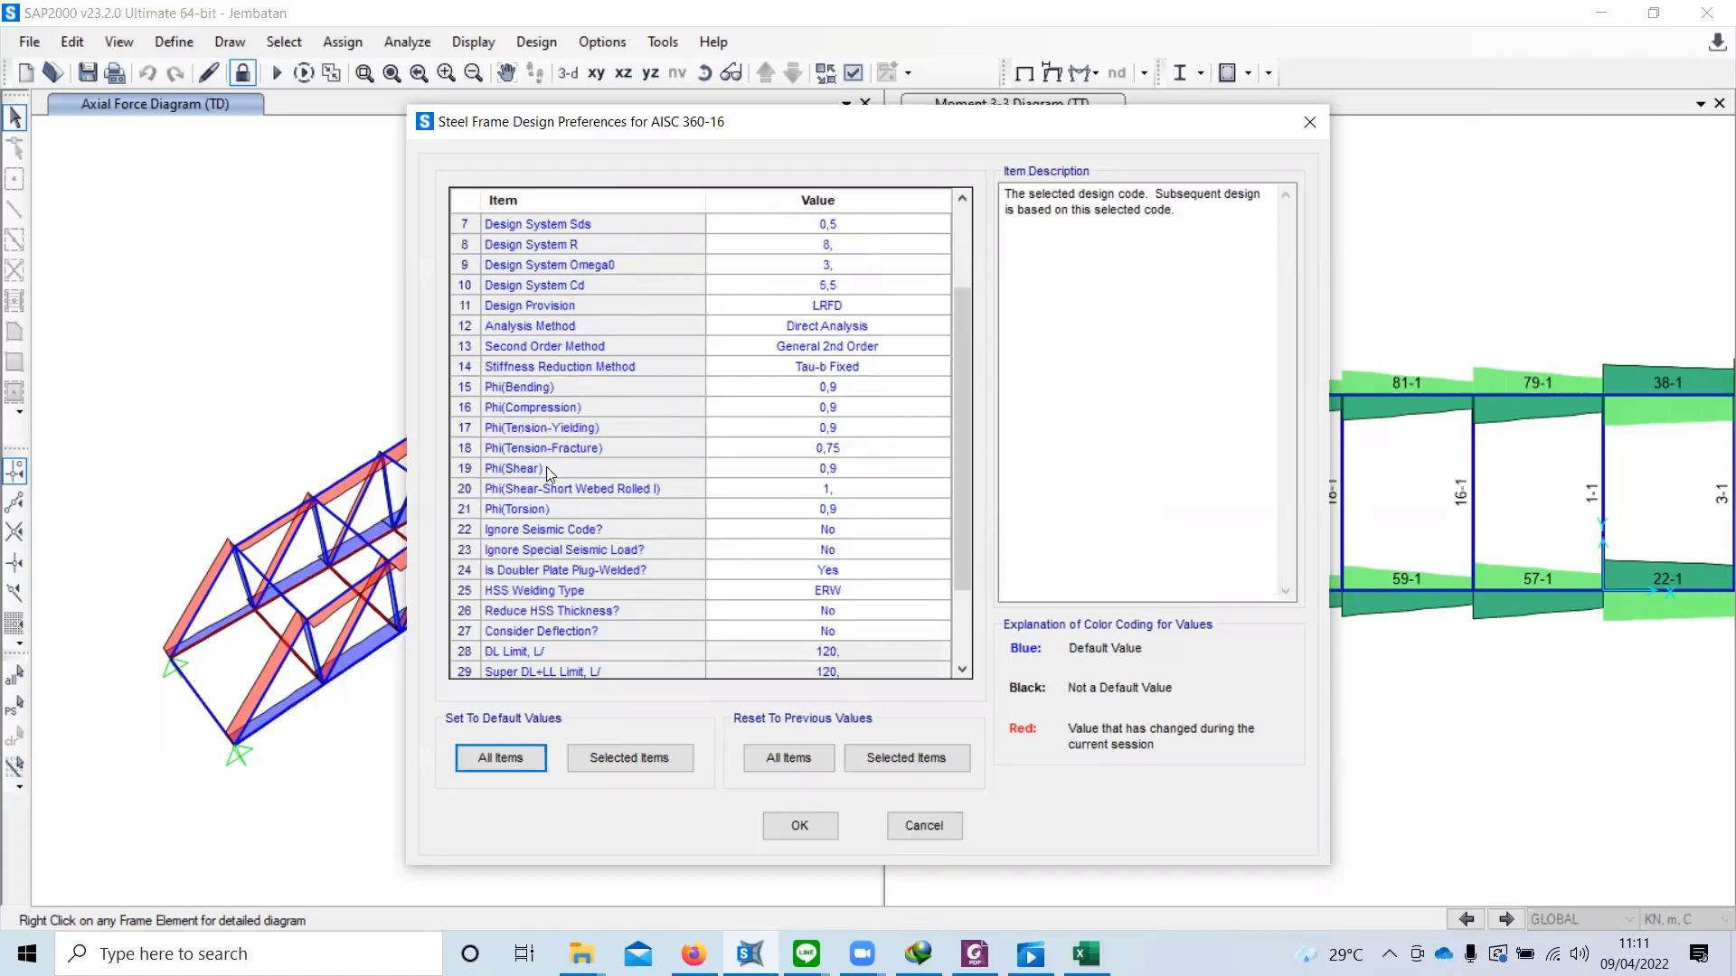
{"action": "scroll", "coordinate": [855, 448], "scroll_direction": "down", "scroll_amount": 1}
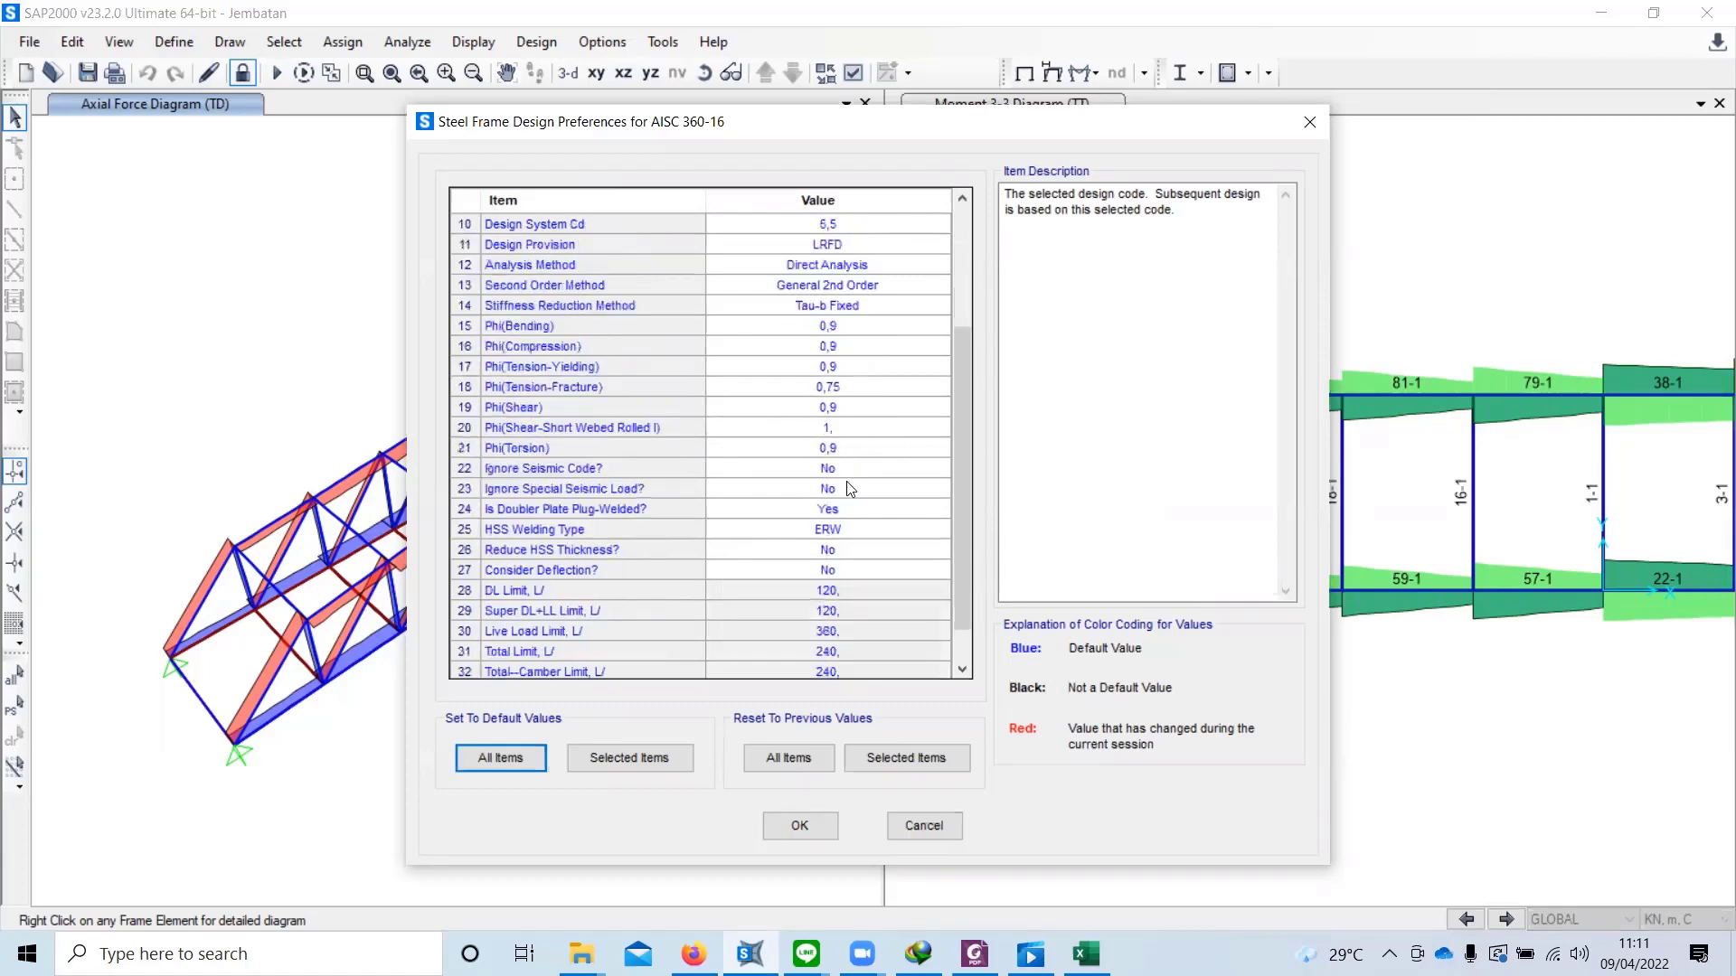
{"action": "scroll", "coordinate": [786, 506], "scroll_direction": "down", "scroll_amount": 1}
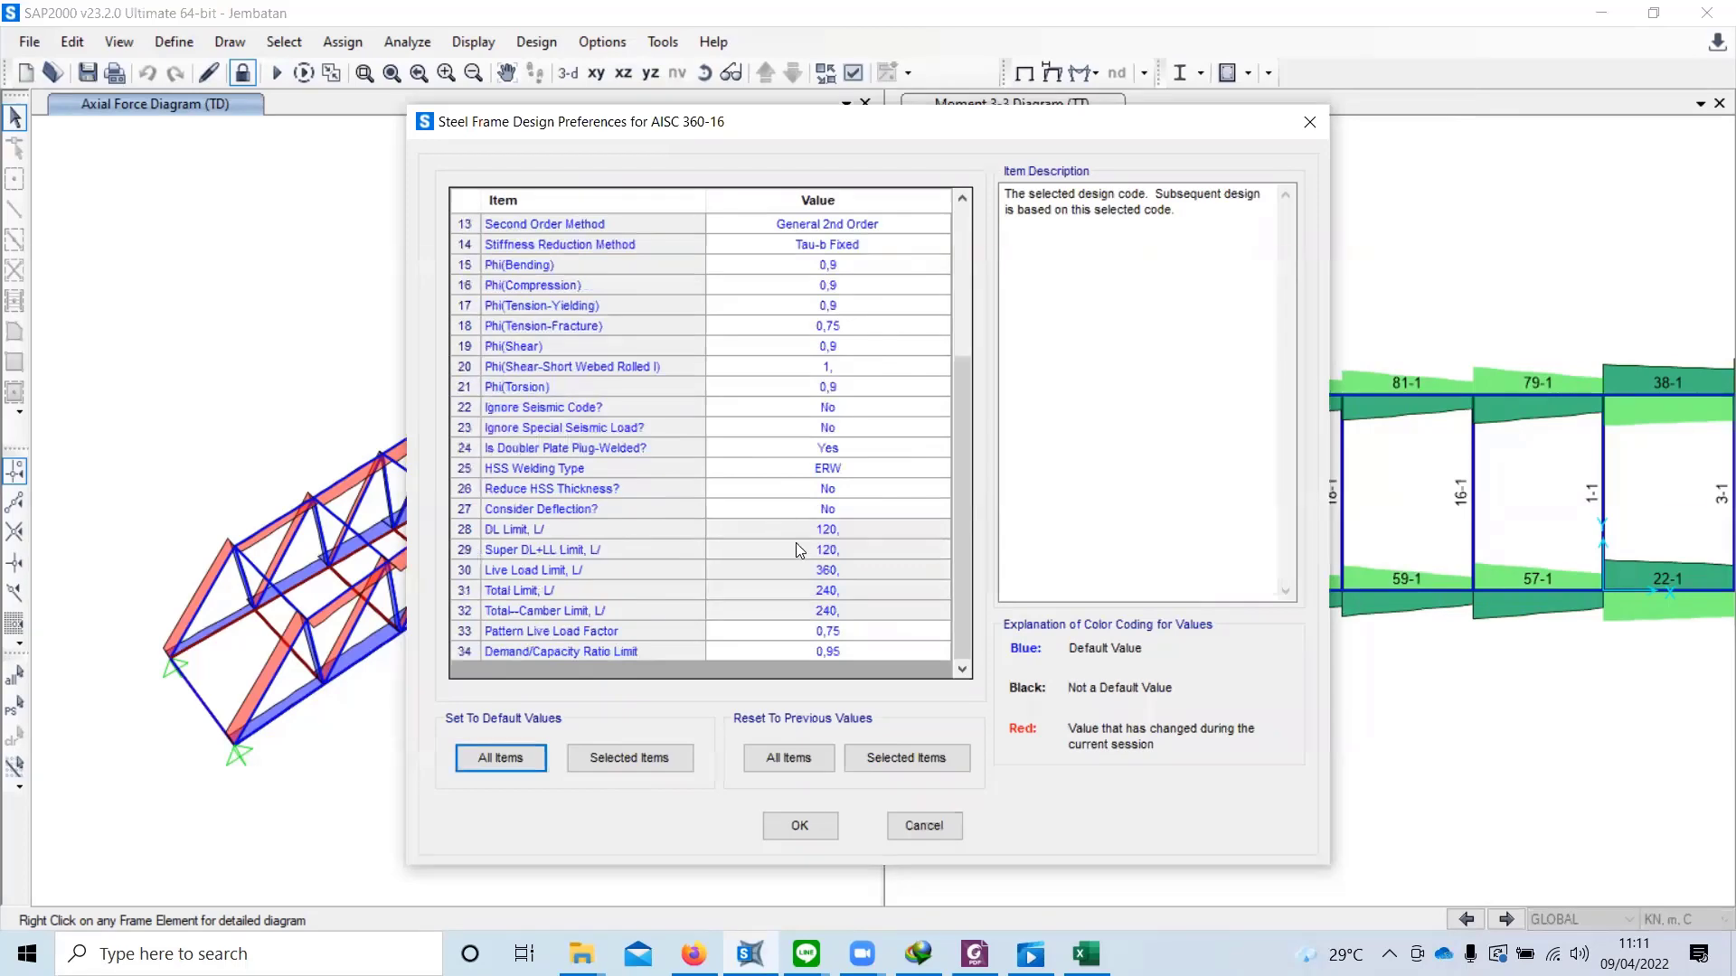
{"action": "scroll", "coordinate": [799, 544], "scroll_direction": "up", "scroll_amount": 4}
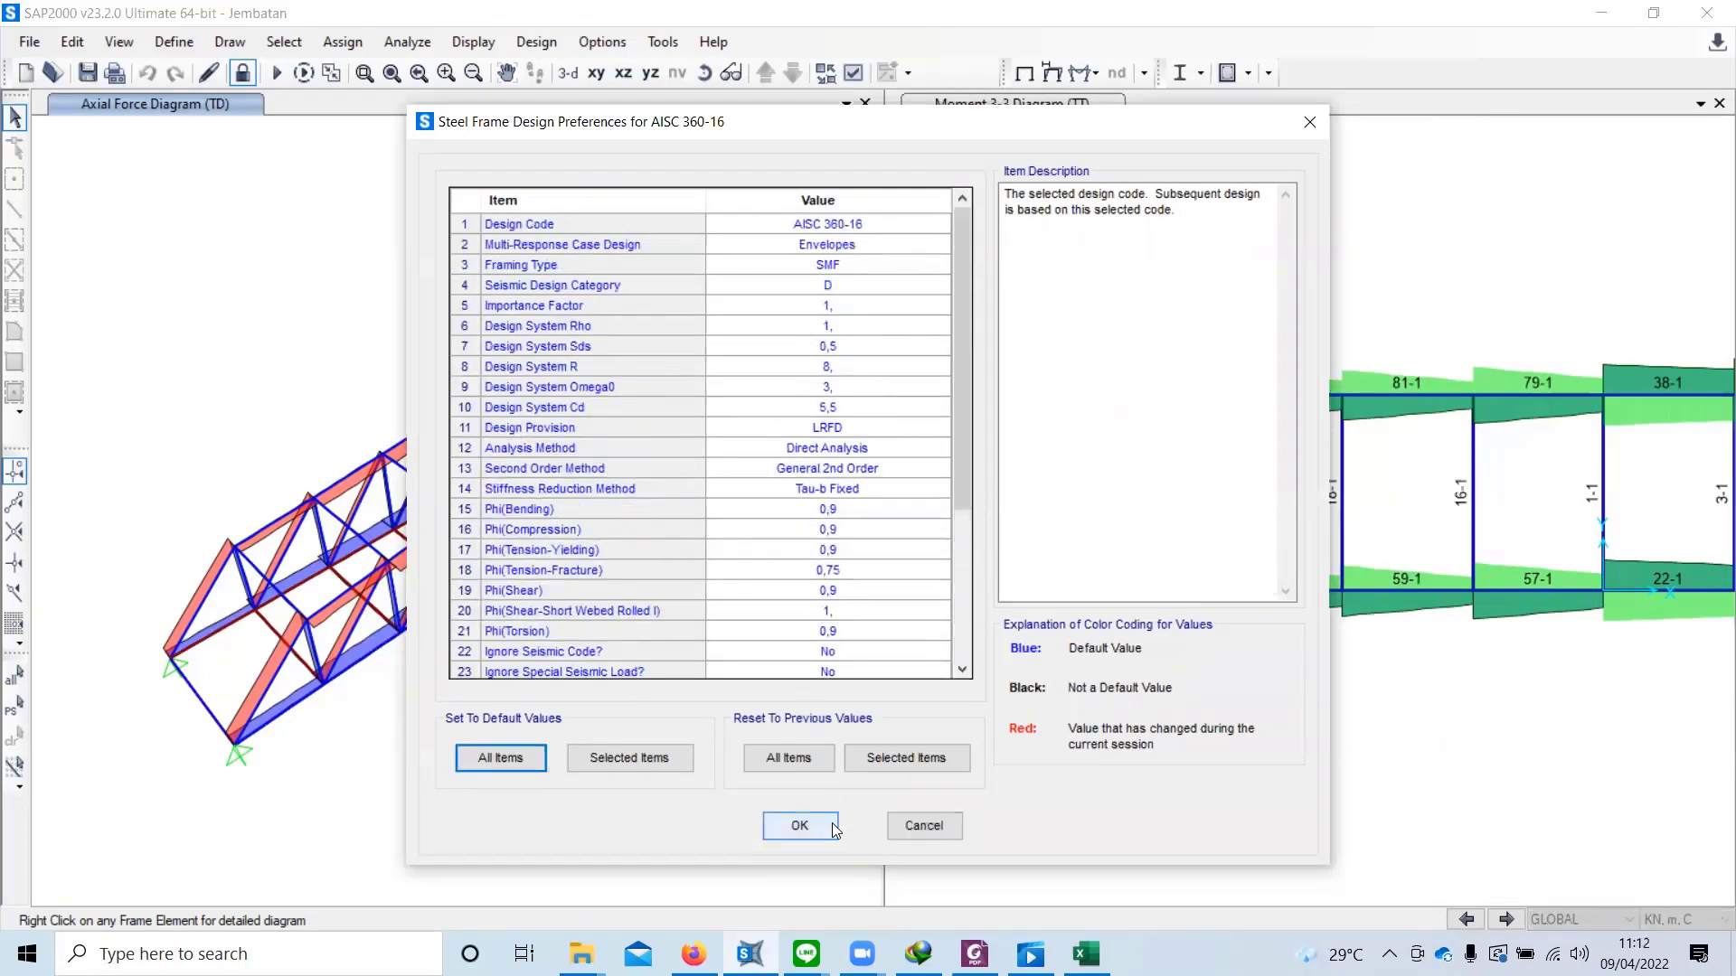
{"action": "left_click", "coordinate": [799, 825]}
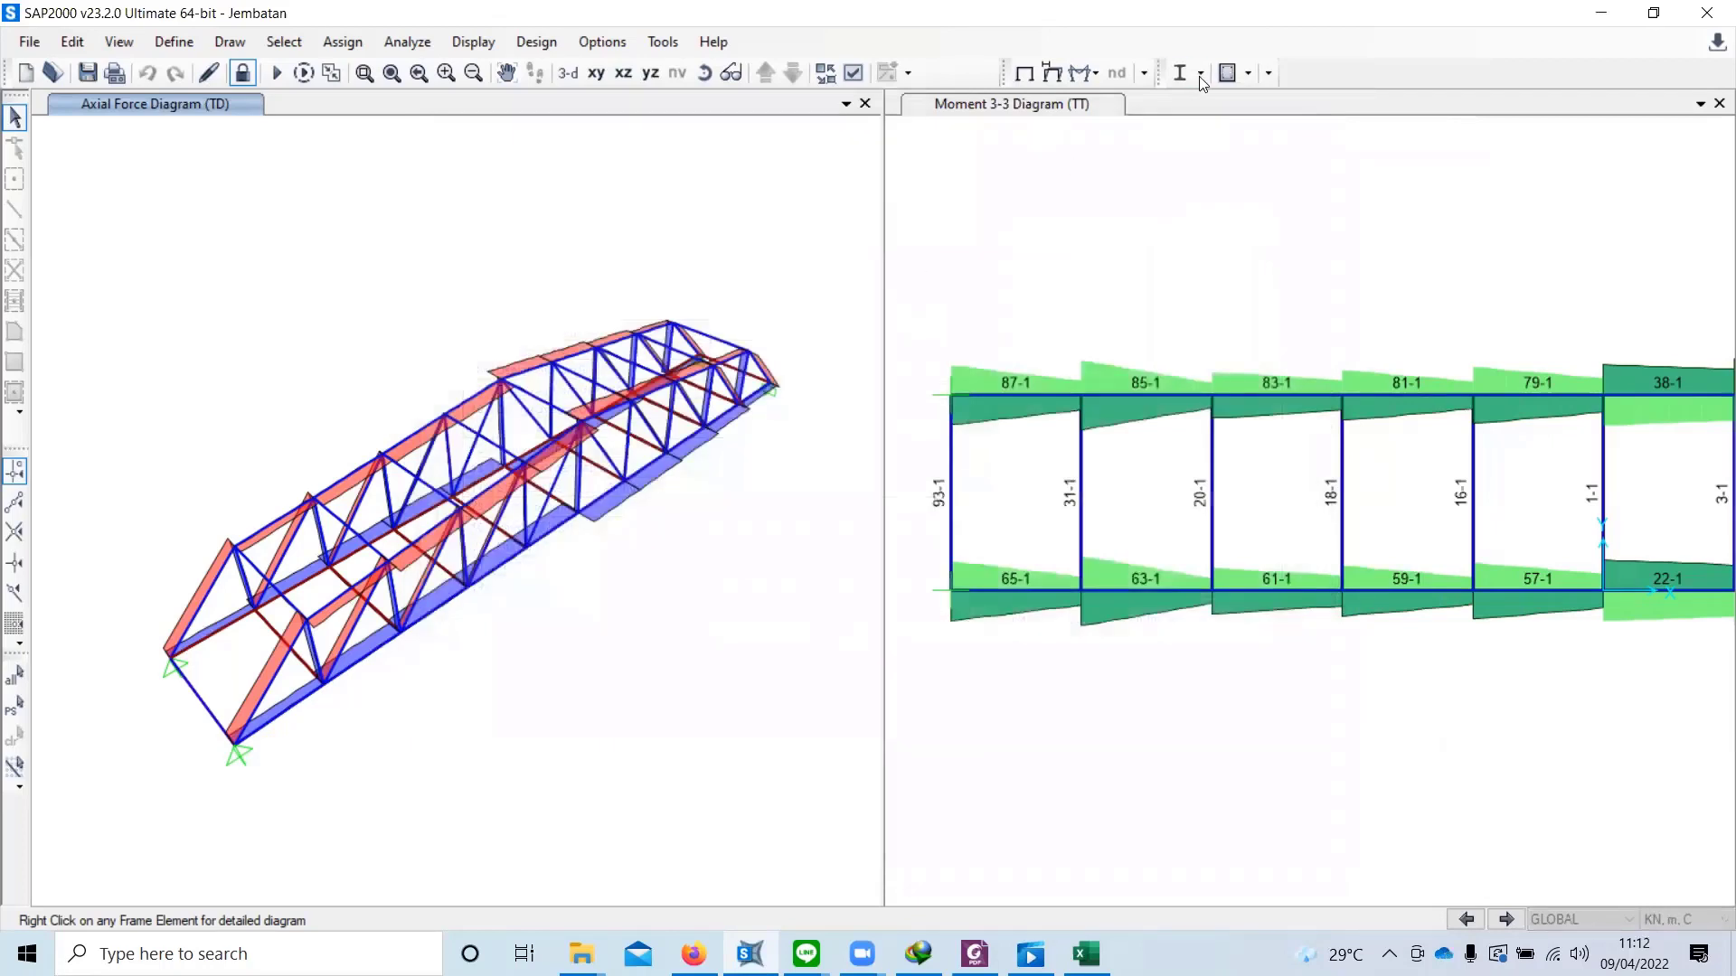
Step: Use KUAT 1-1 and KUAT 1-2 as the strength design load combinations and disable automatic generation of code-based combinations
{"action": "left_click", "coordinate": [1201, 76]}
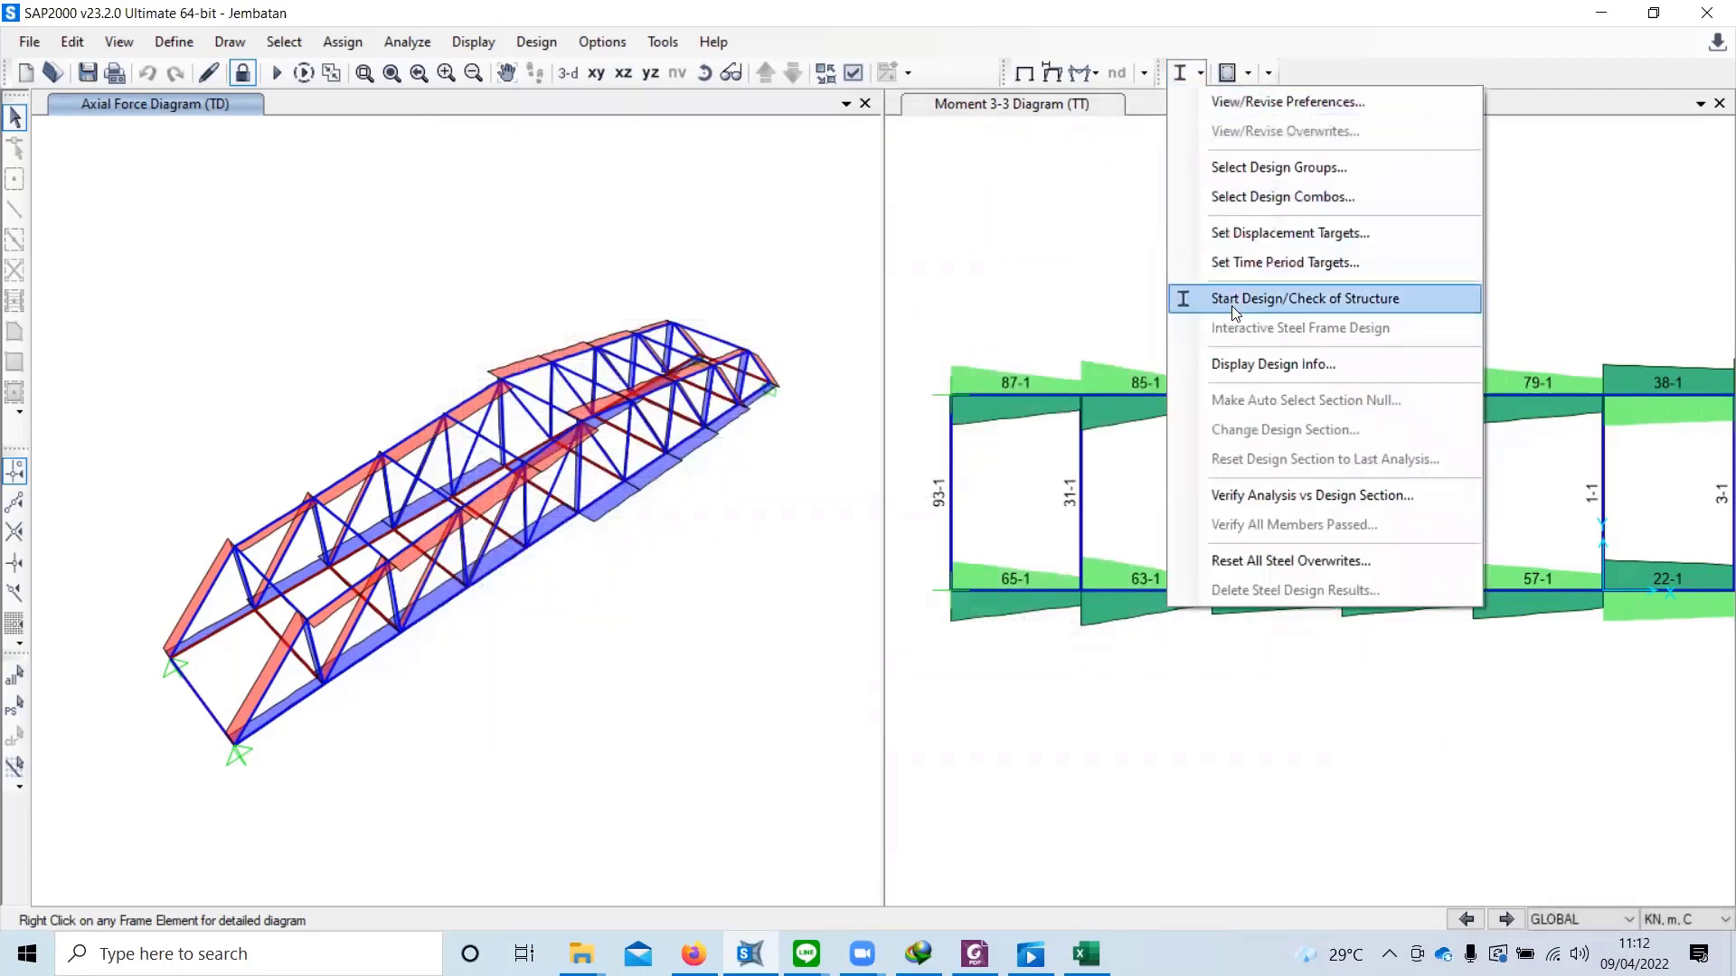
{"action": "left_click", "coordinate": [1240, 196]}
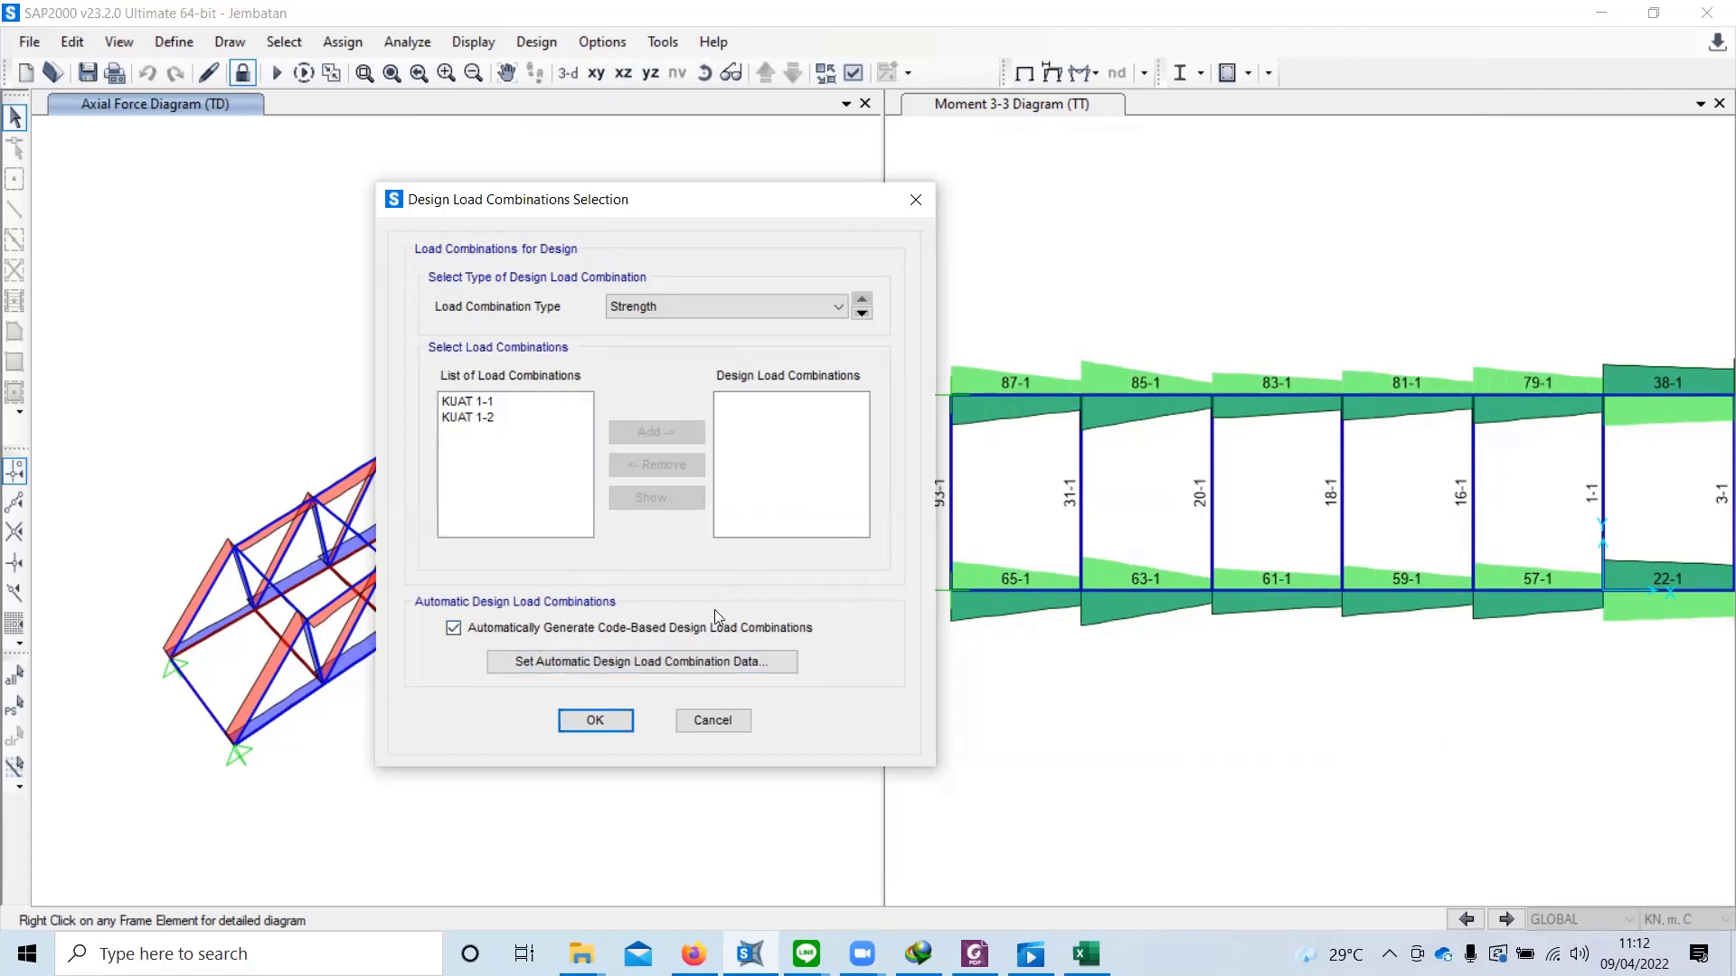
{"action": "left_click", "coordinate": [469, 405]}
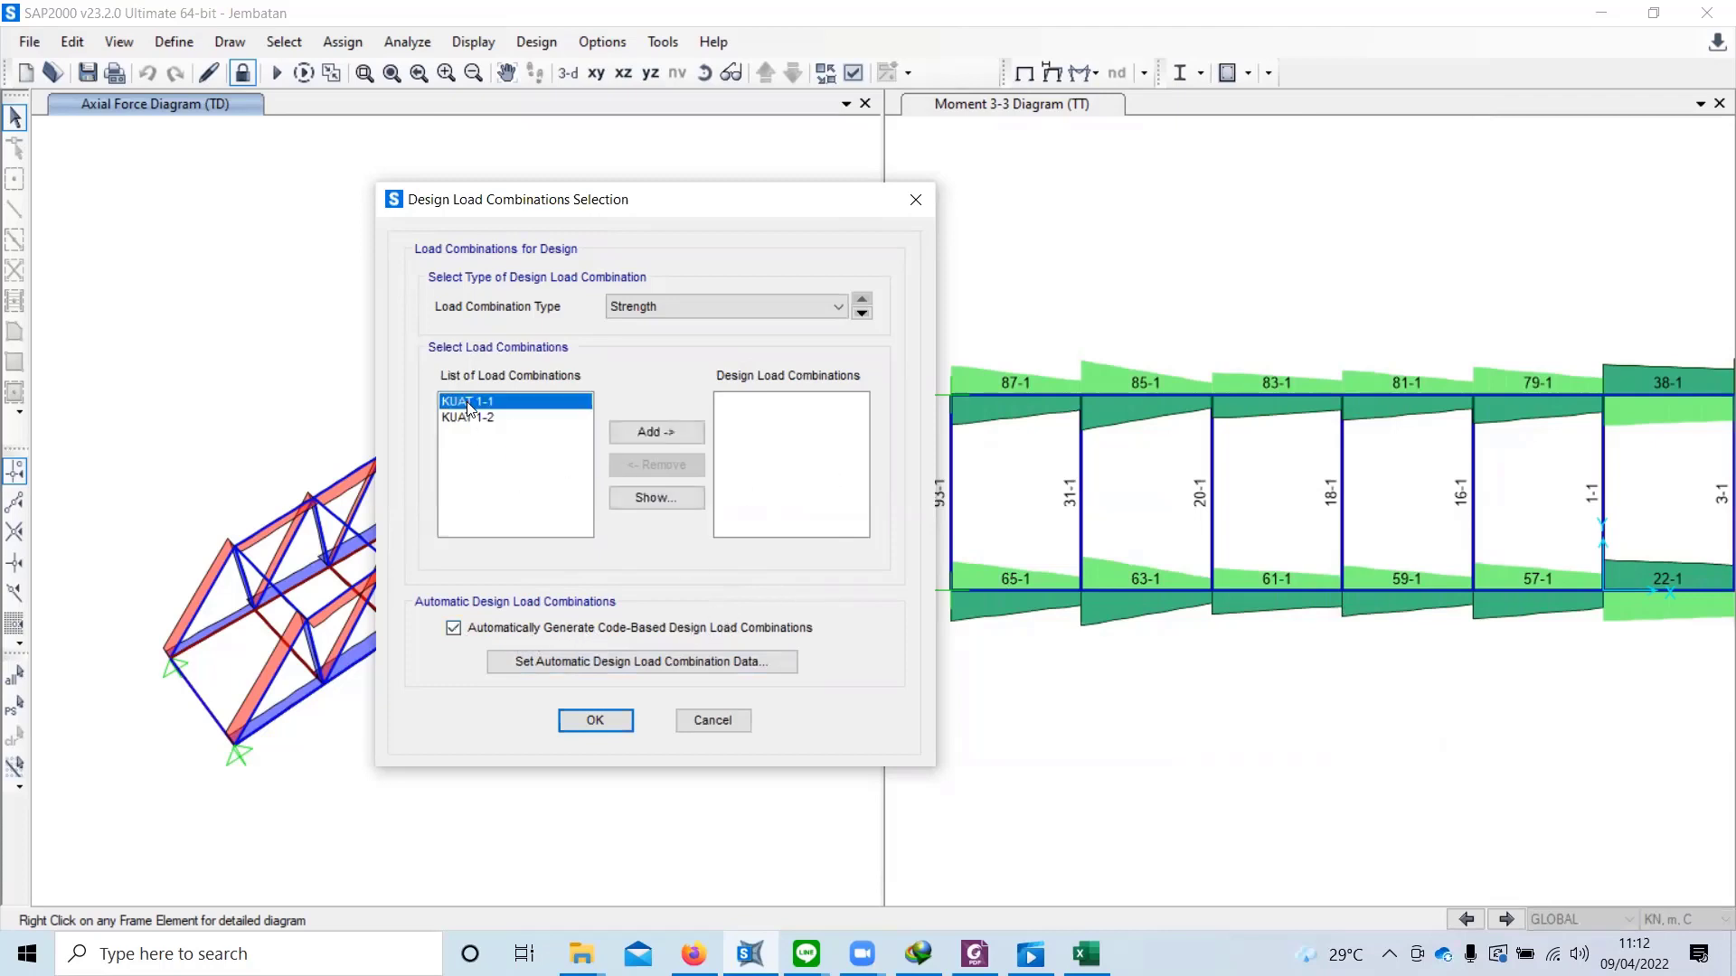
{"action": "left_click", "coordinate": [479, 418], "text": "shift"}
{"action": "left_click", "coordinate": [657, 432]}
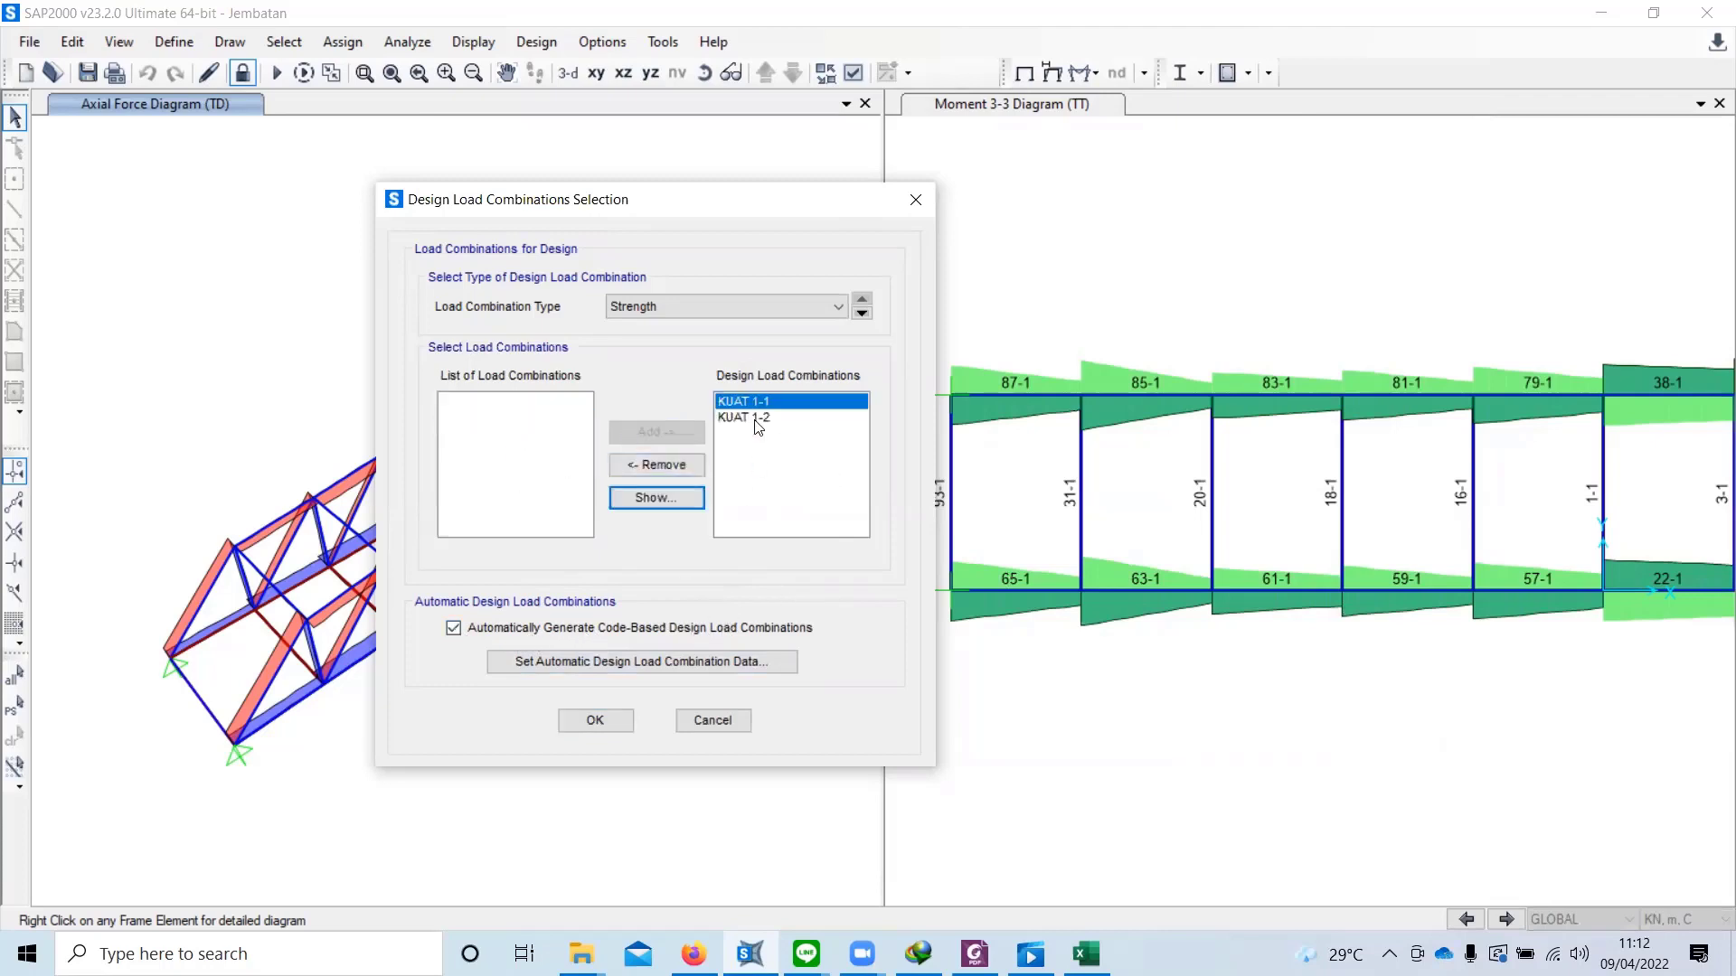
{"action": "left_click", "coordinate": [453, 629]}
{"action": "left_click", "coordinate": [597, 720]}
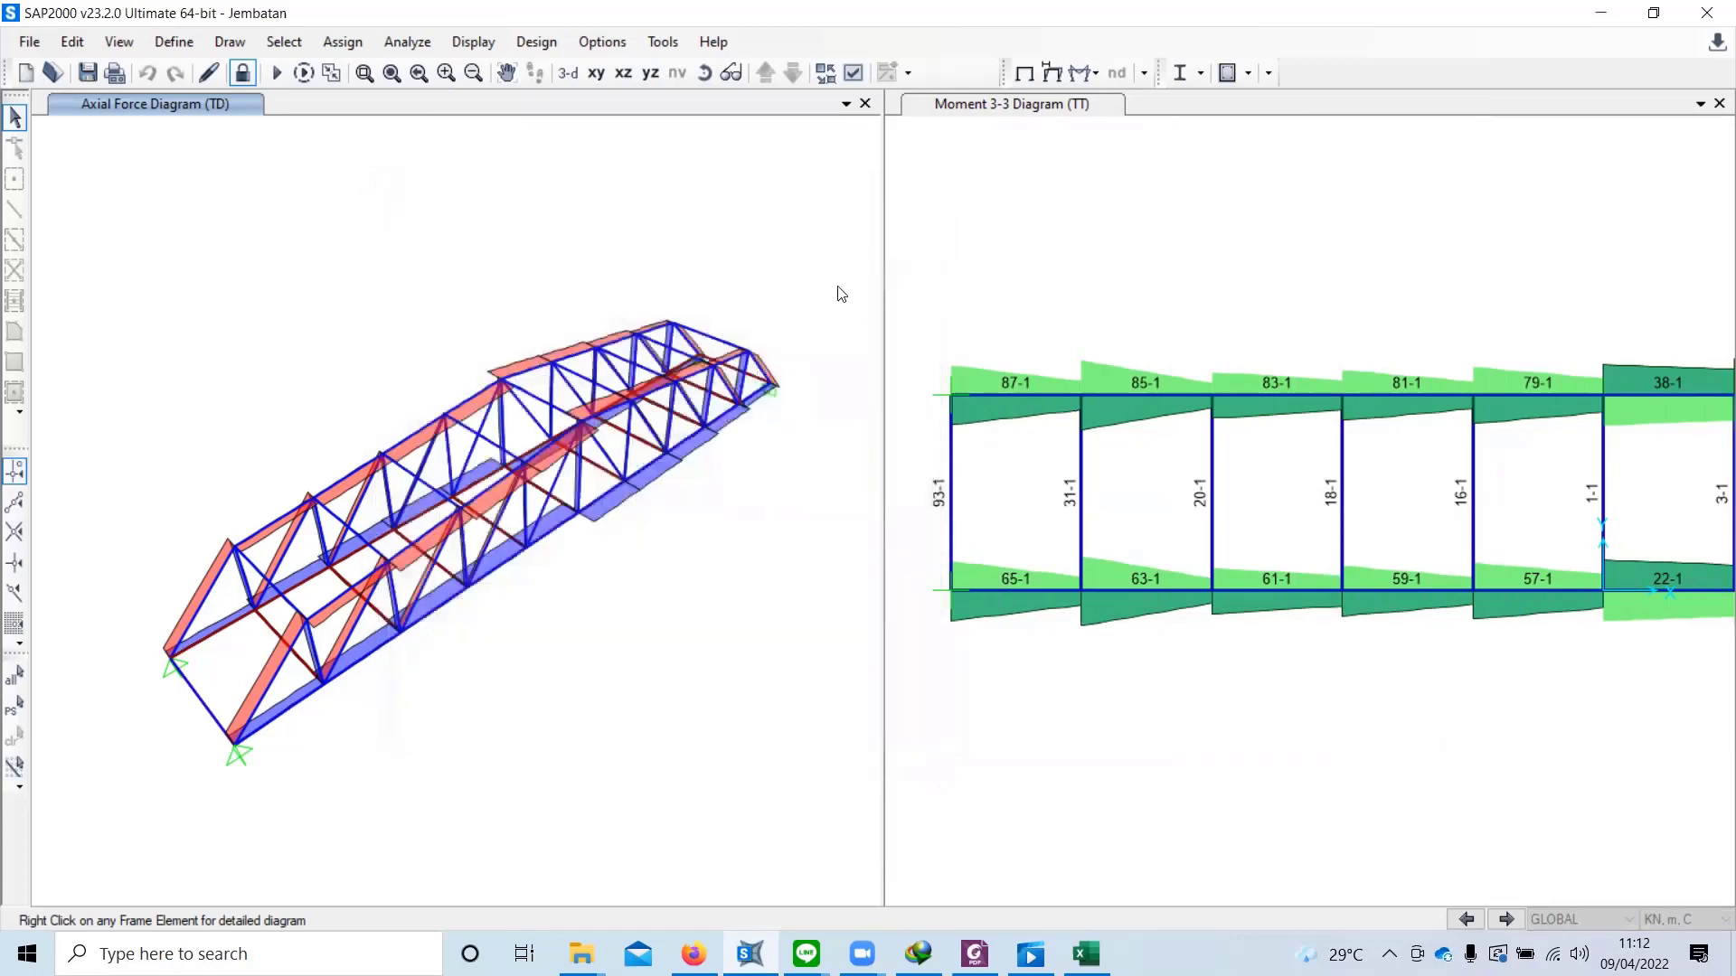
Step: Run the steel design check of the structure and verify whether all members pass
{"action": "left_click", "coordinate": [1200, 74]}
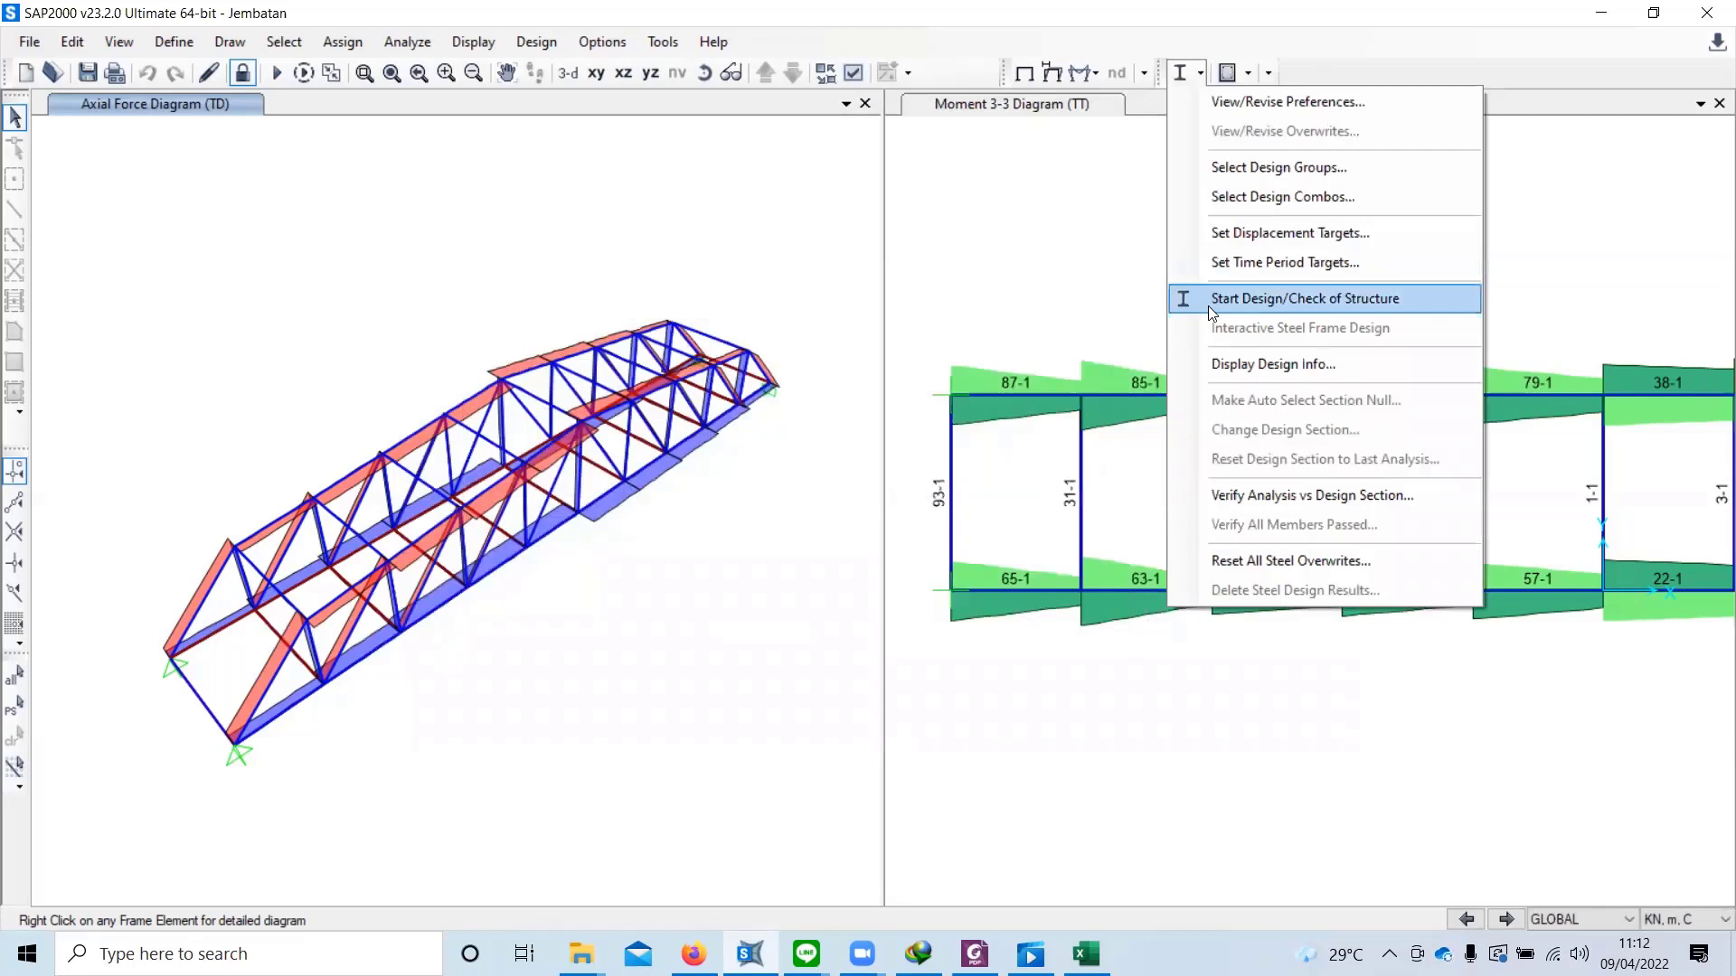
{"action": "left_click", "coordinate": [1207, 306]}
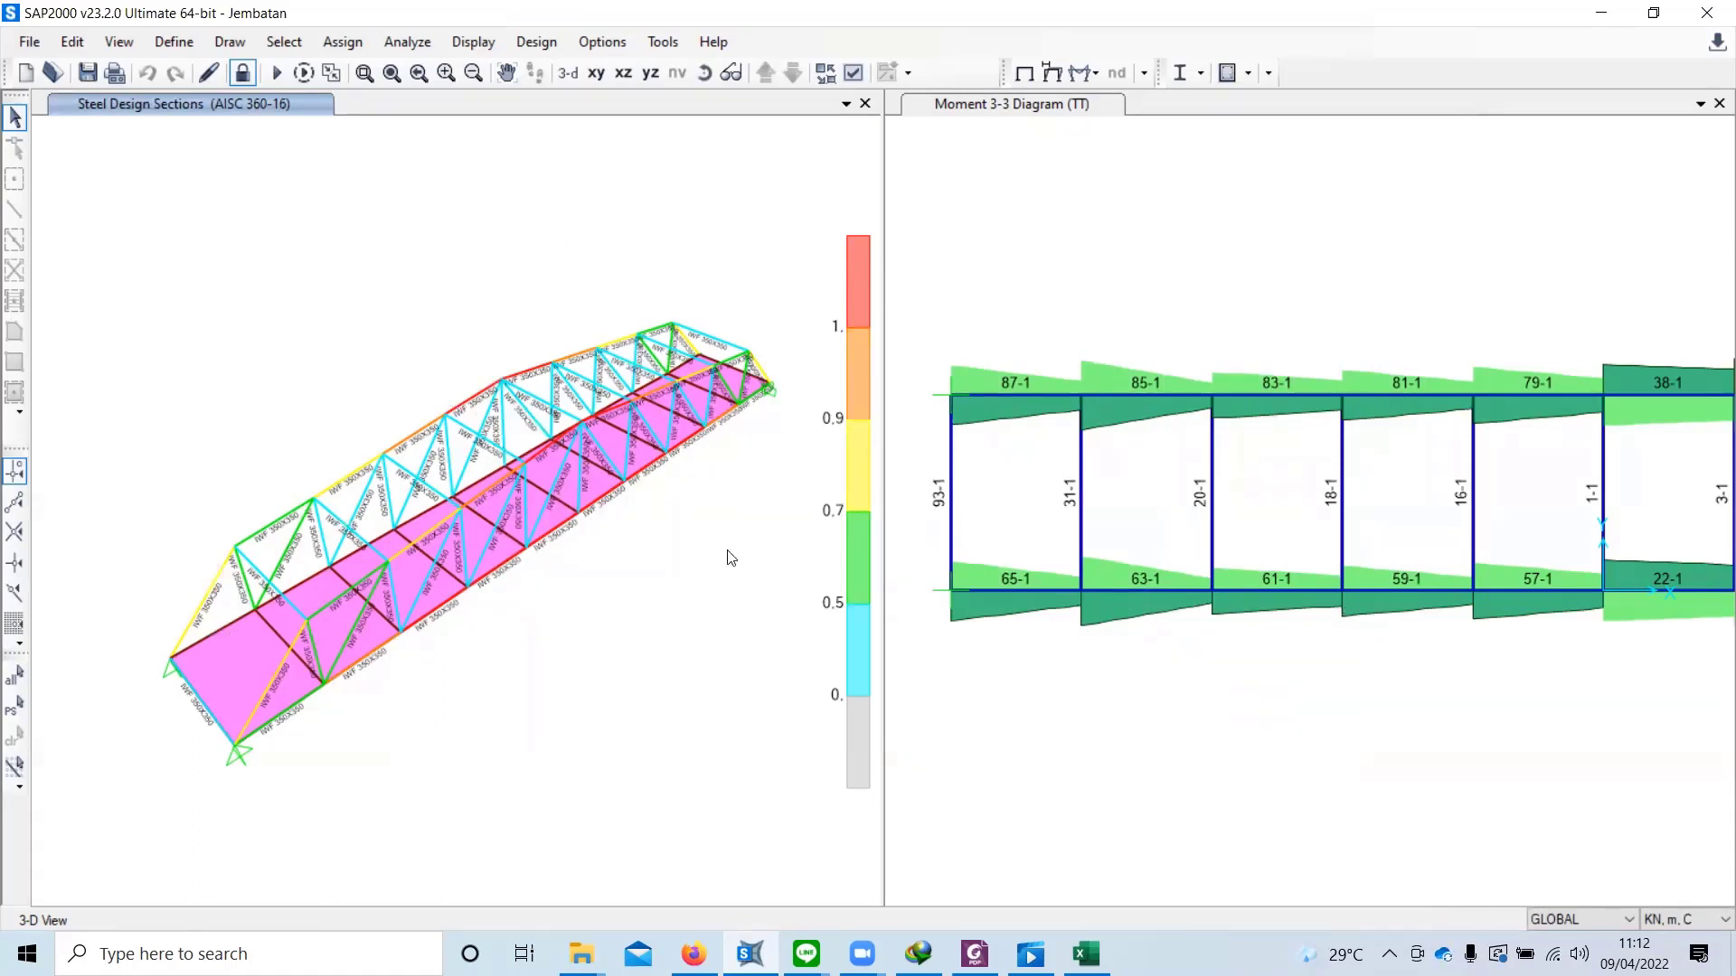
{"action": "left_click", "coordinate": [1200, 73]}
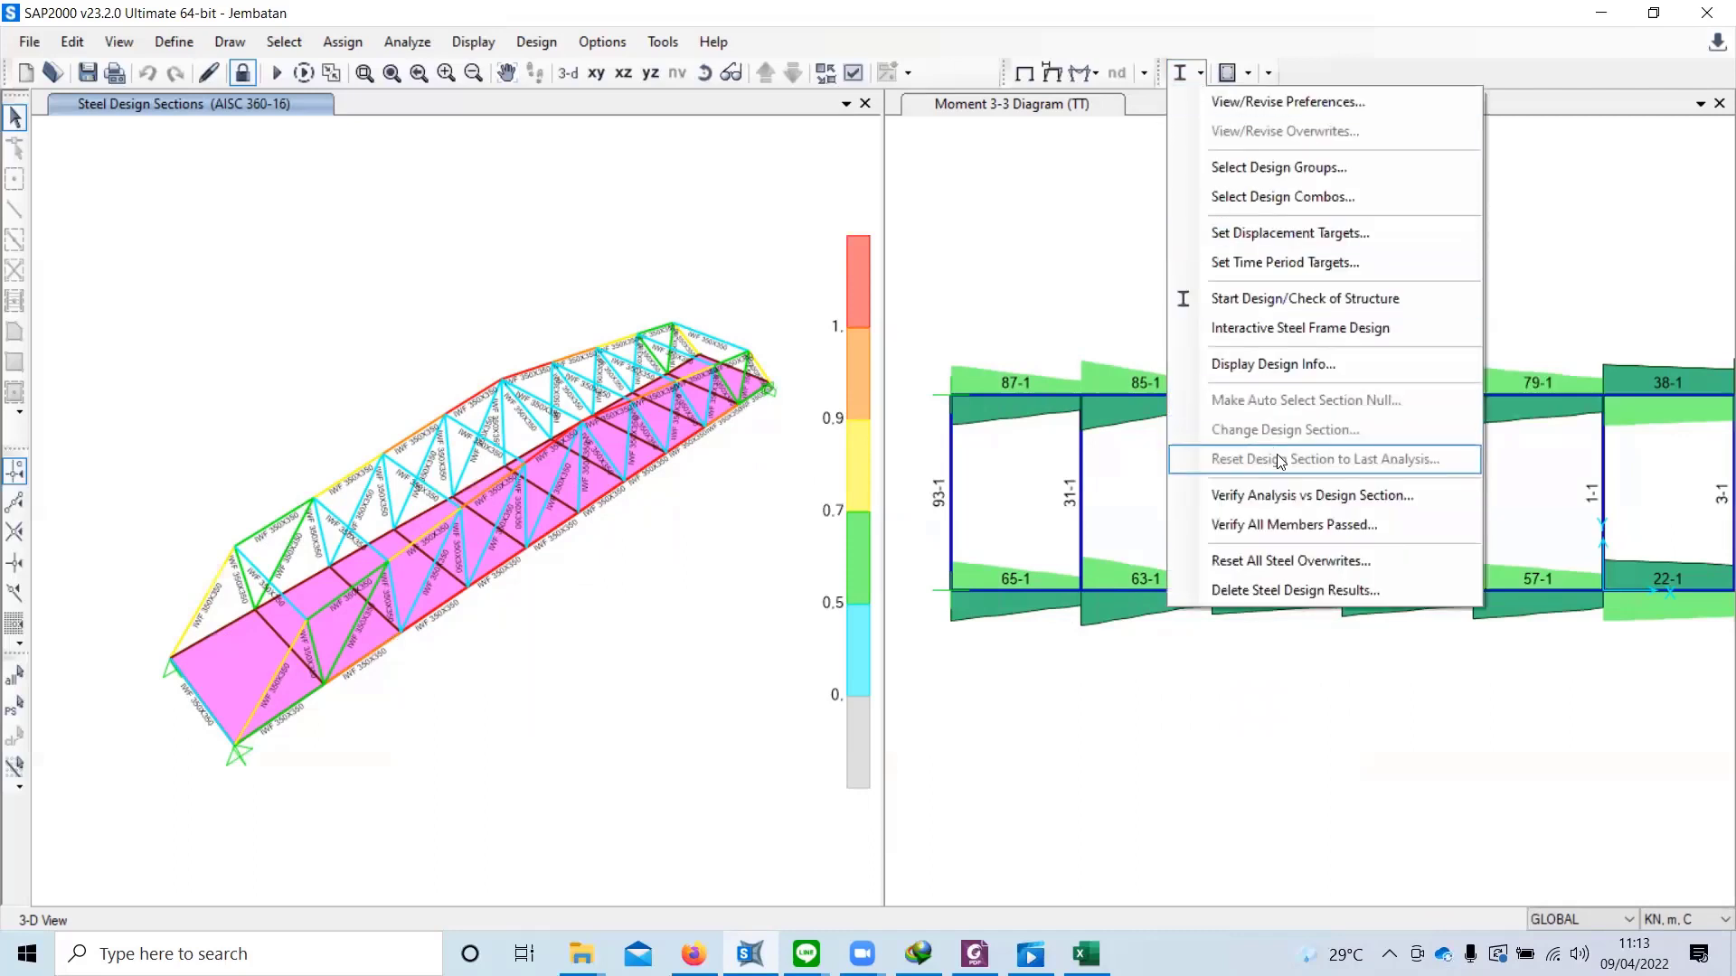
{"action": "left_click", "coordinate": [1279, 520]}
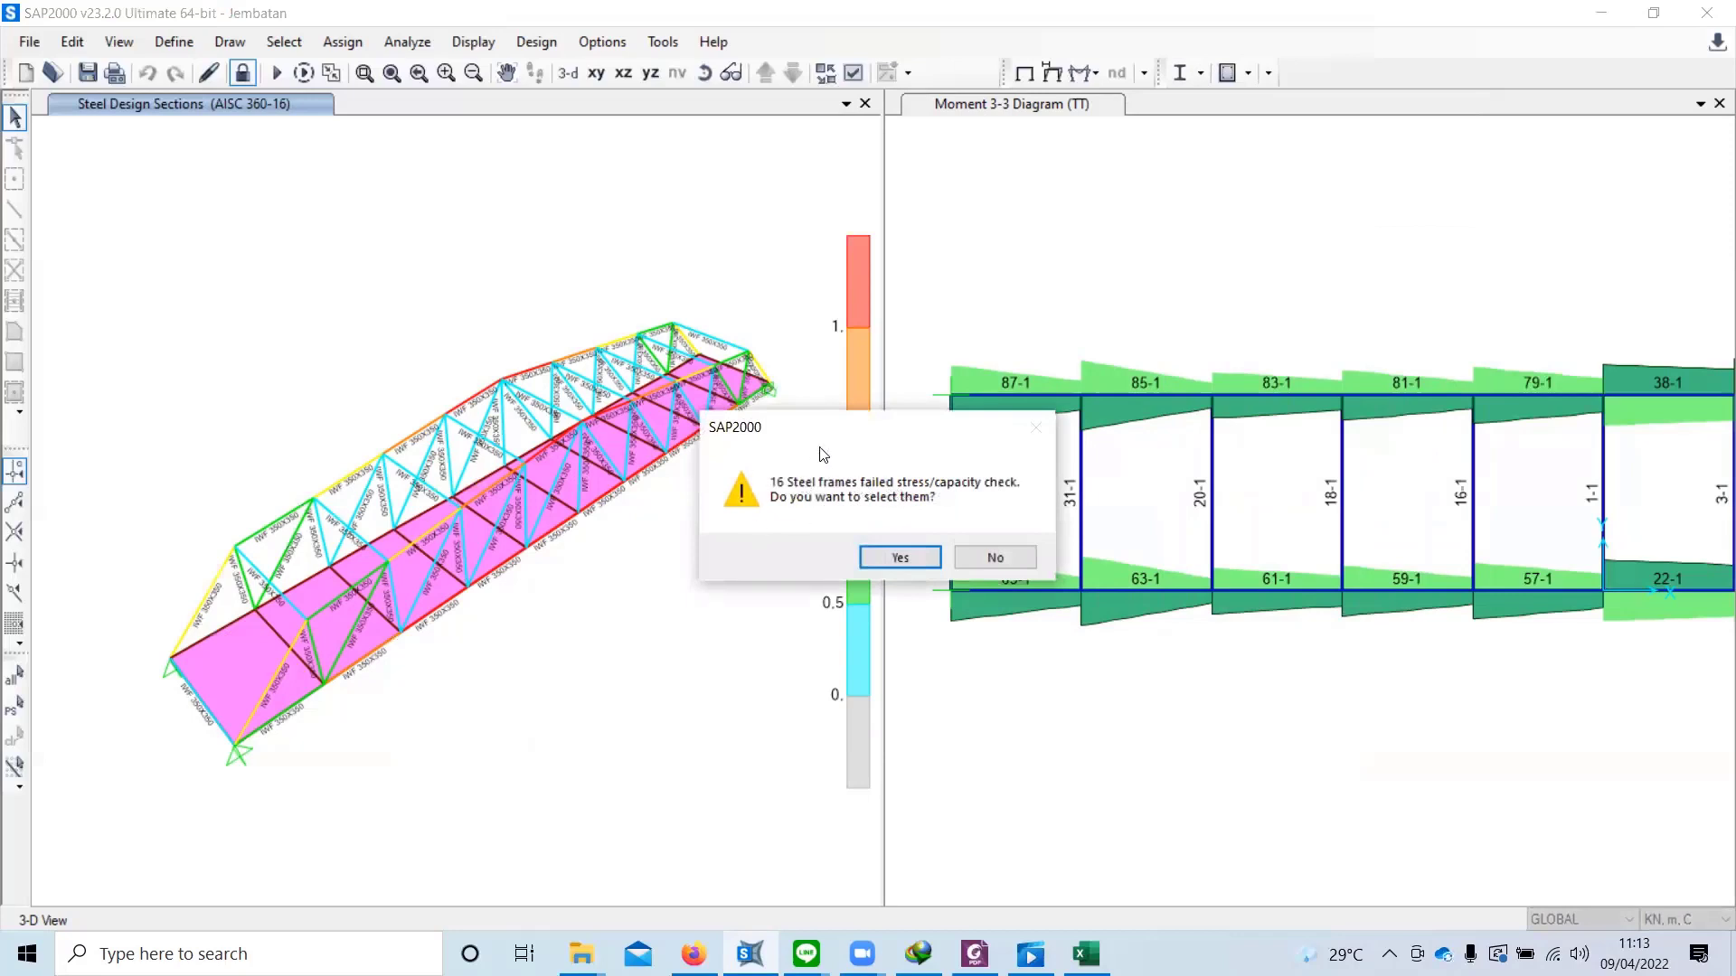
Step: Select the steel frames that failed the stress/capacity check, and clear the selection
{"action": "left_click_drag", "start_coordinate": [820, 439], "coordinate": [955, 385]}
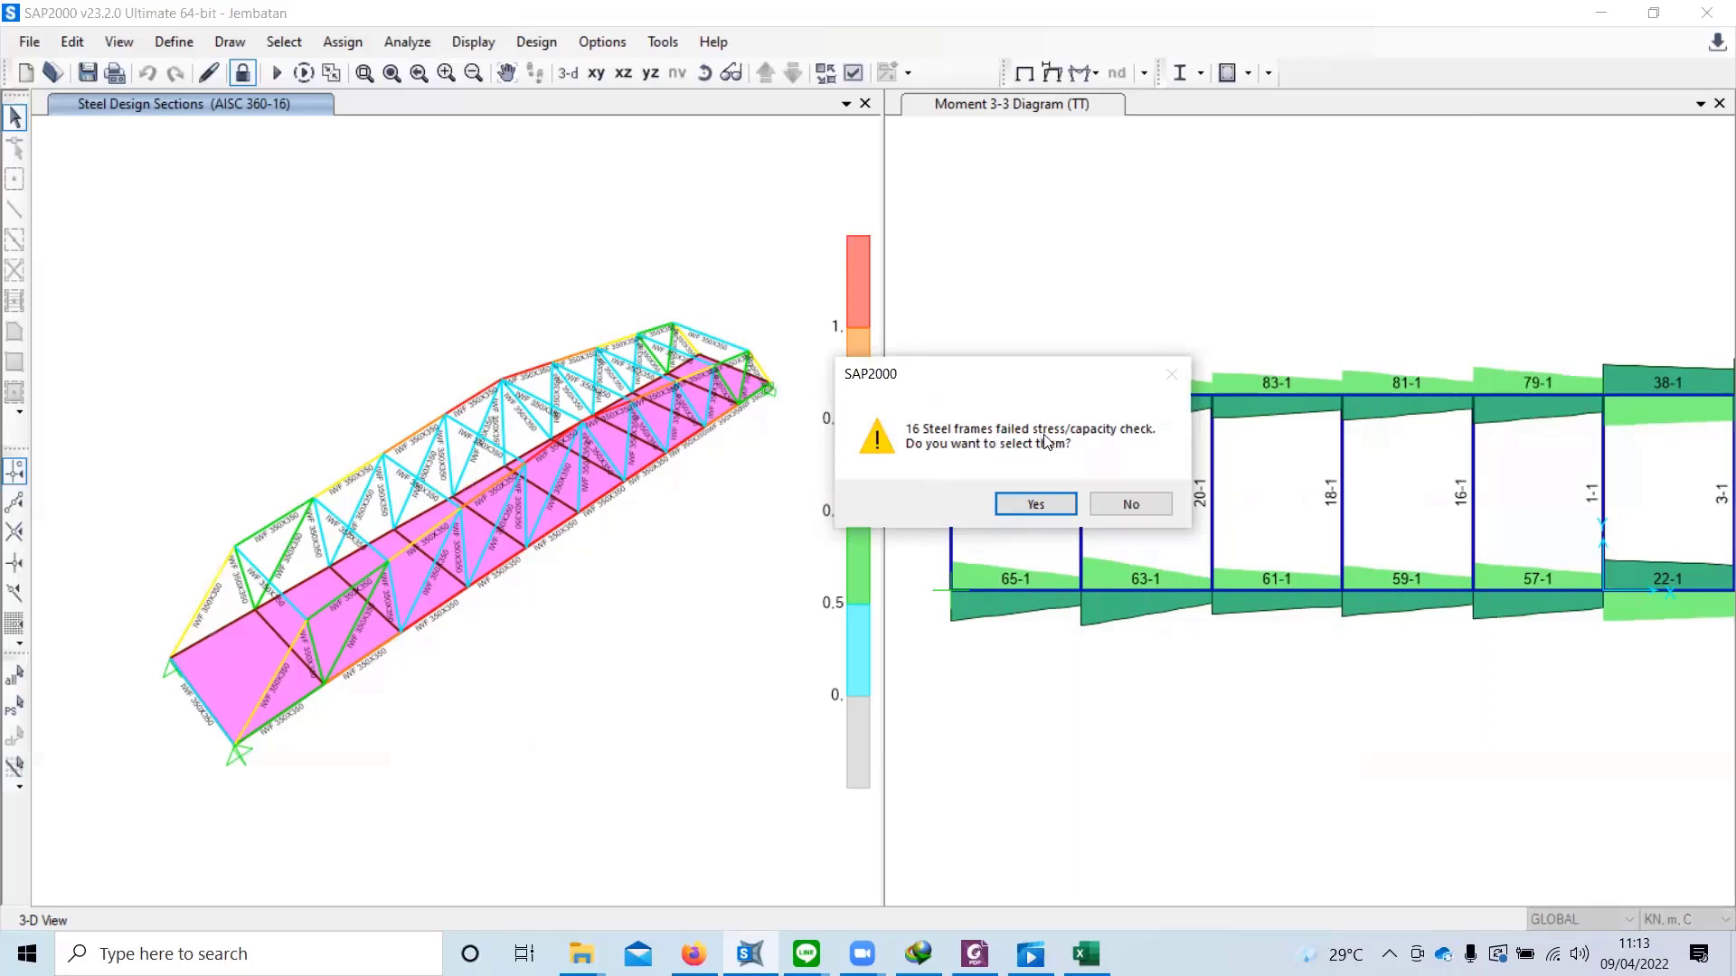
{"action": "left_click", "coordinate": [1031, 502]}
{"action": "left_click", "coordinate": [1015, 493]}
{"action": "key", "text": "ctrl+q"}
Step: View the steel stress check information for diagonal frame 52 and close it
{"action": "left_click", "coordinate": [555, 440]}
{"action": "right_click", "coordinate": [555, 440]}
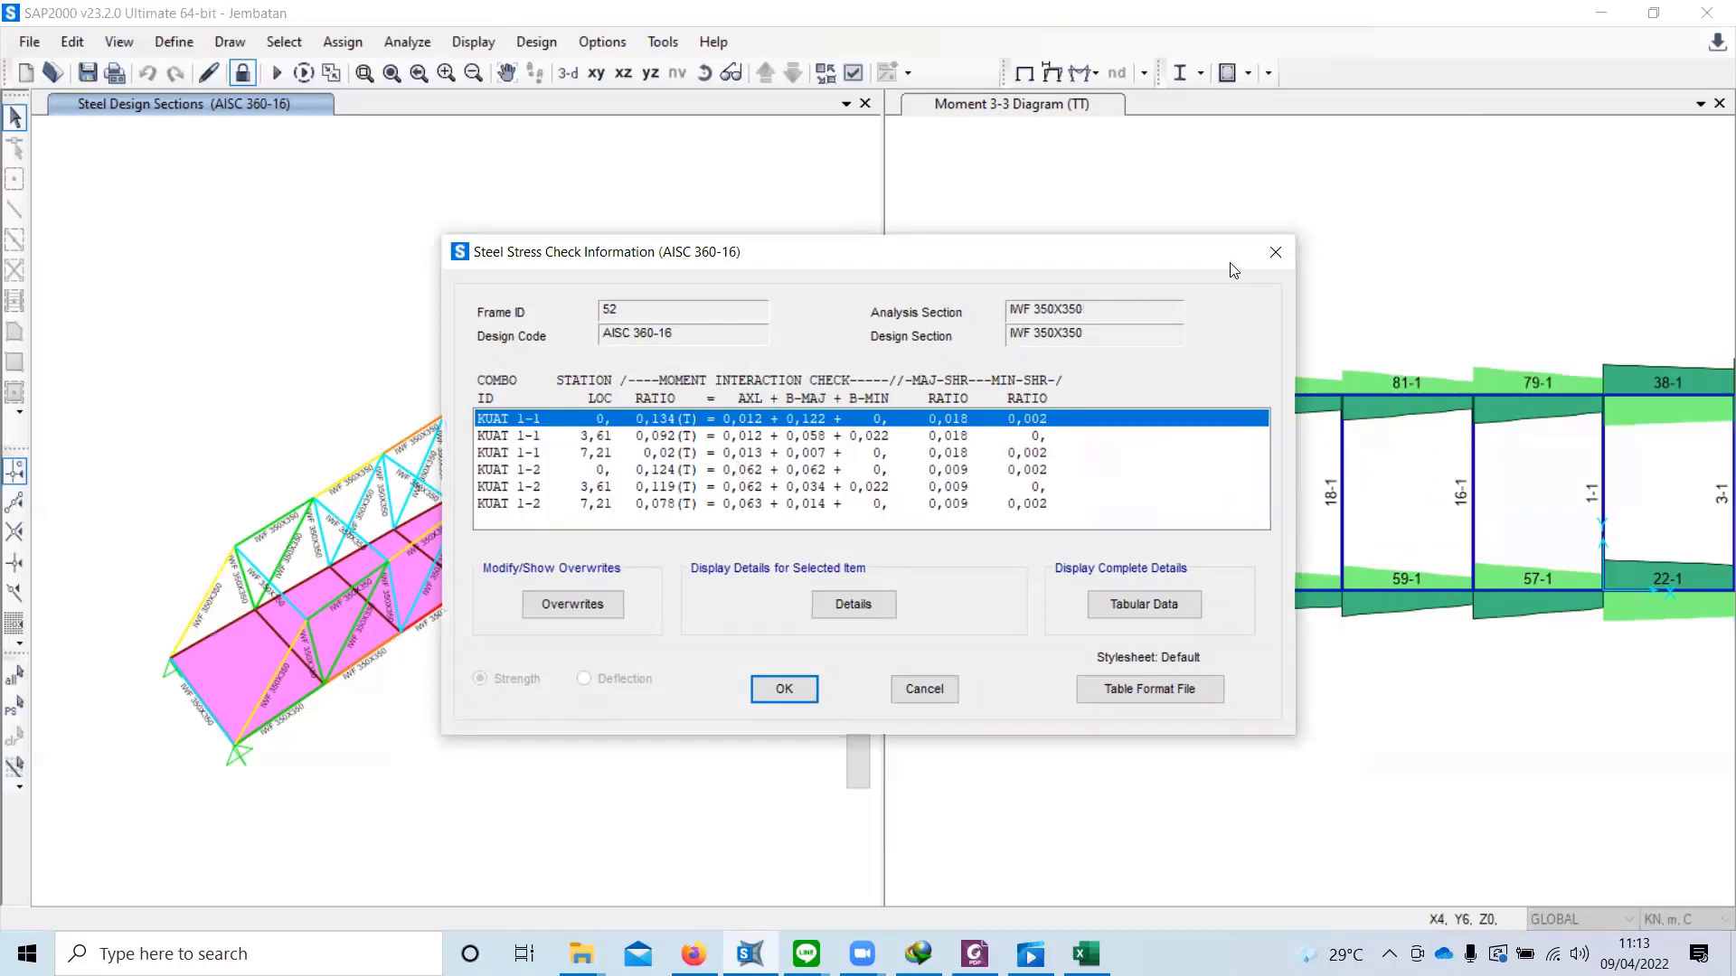
{"action": "left_click", "coordinate": [1261, 258]}
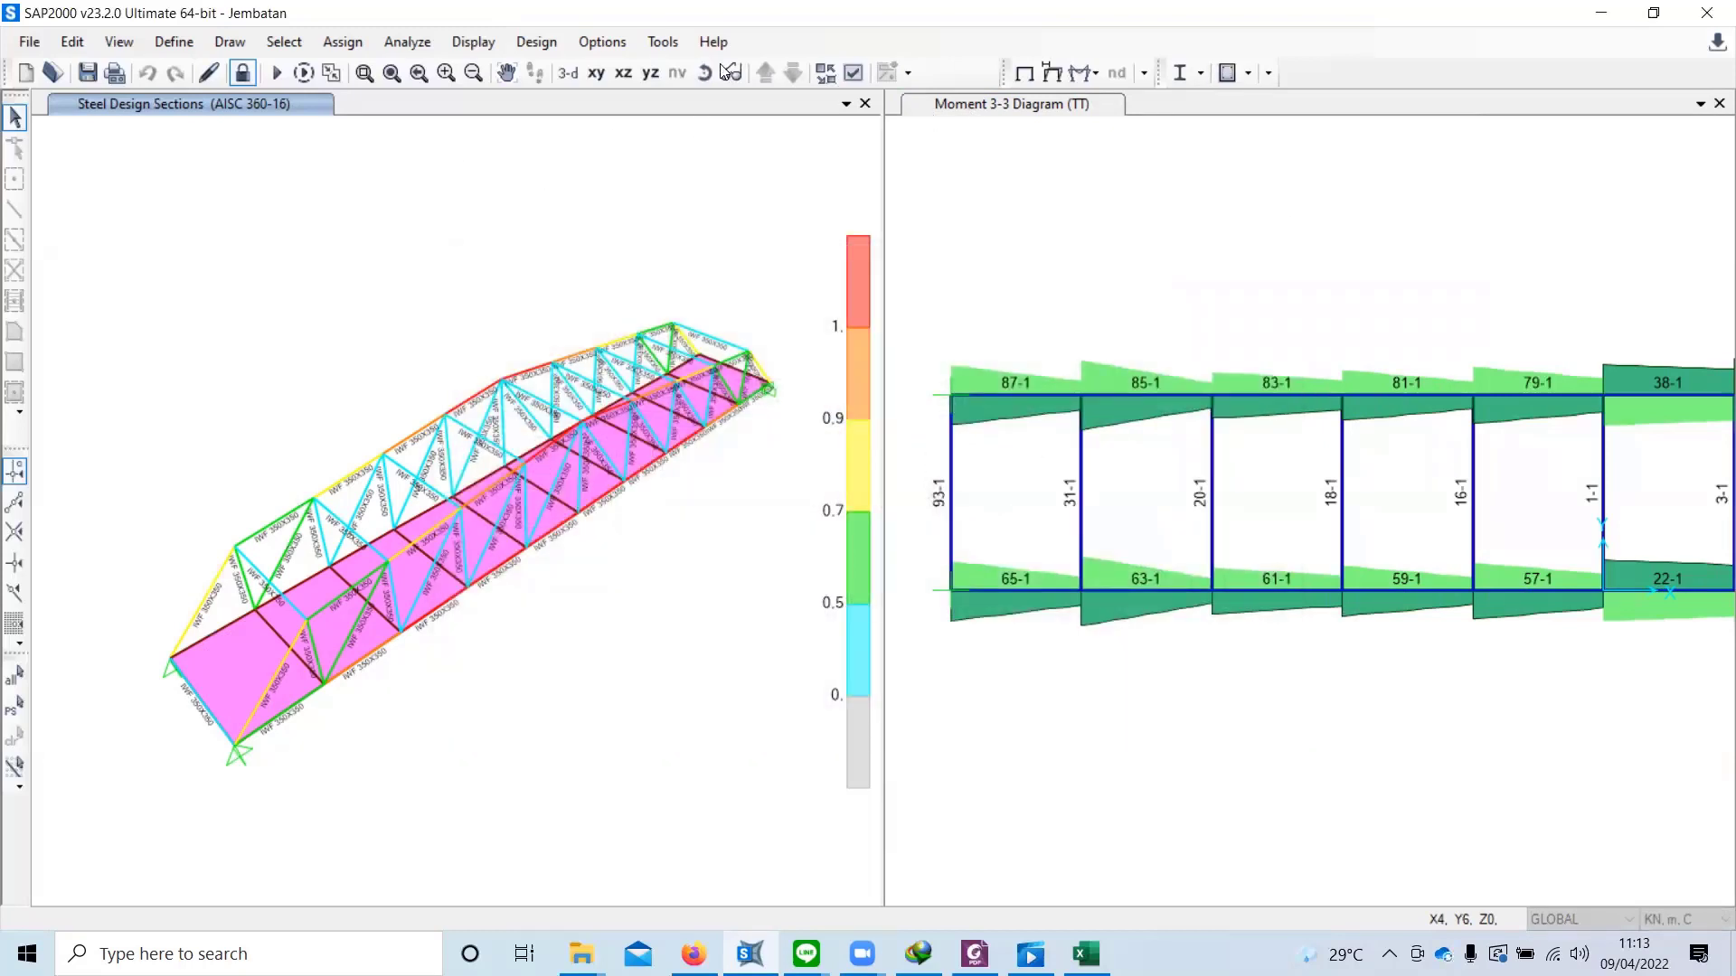
Step: Open the steel stress check information for frame 58, the red top-chord member near midspan
{"action": "left_click", "coordinate": [446, 73]}
{"action": "left_click", "coordinate": [446, 74]}
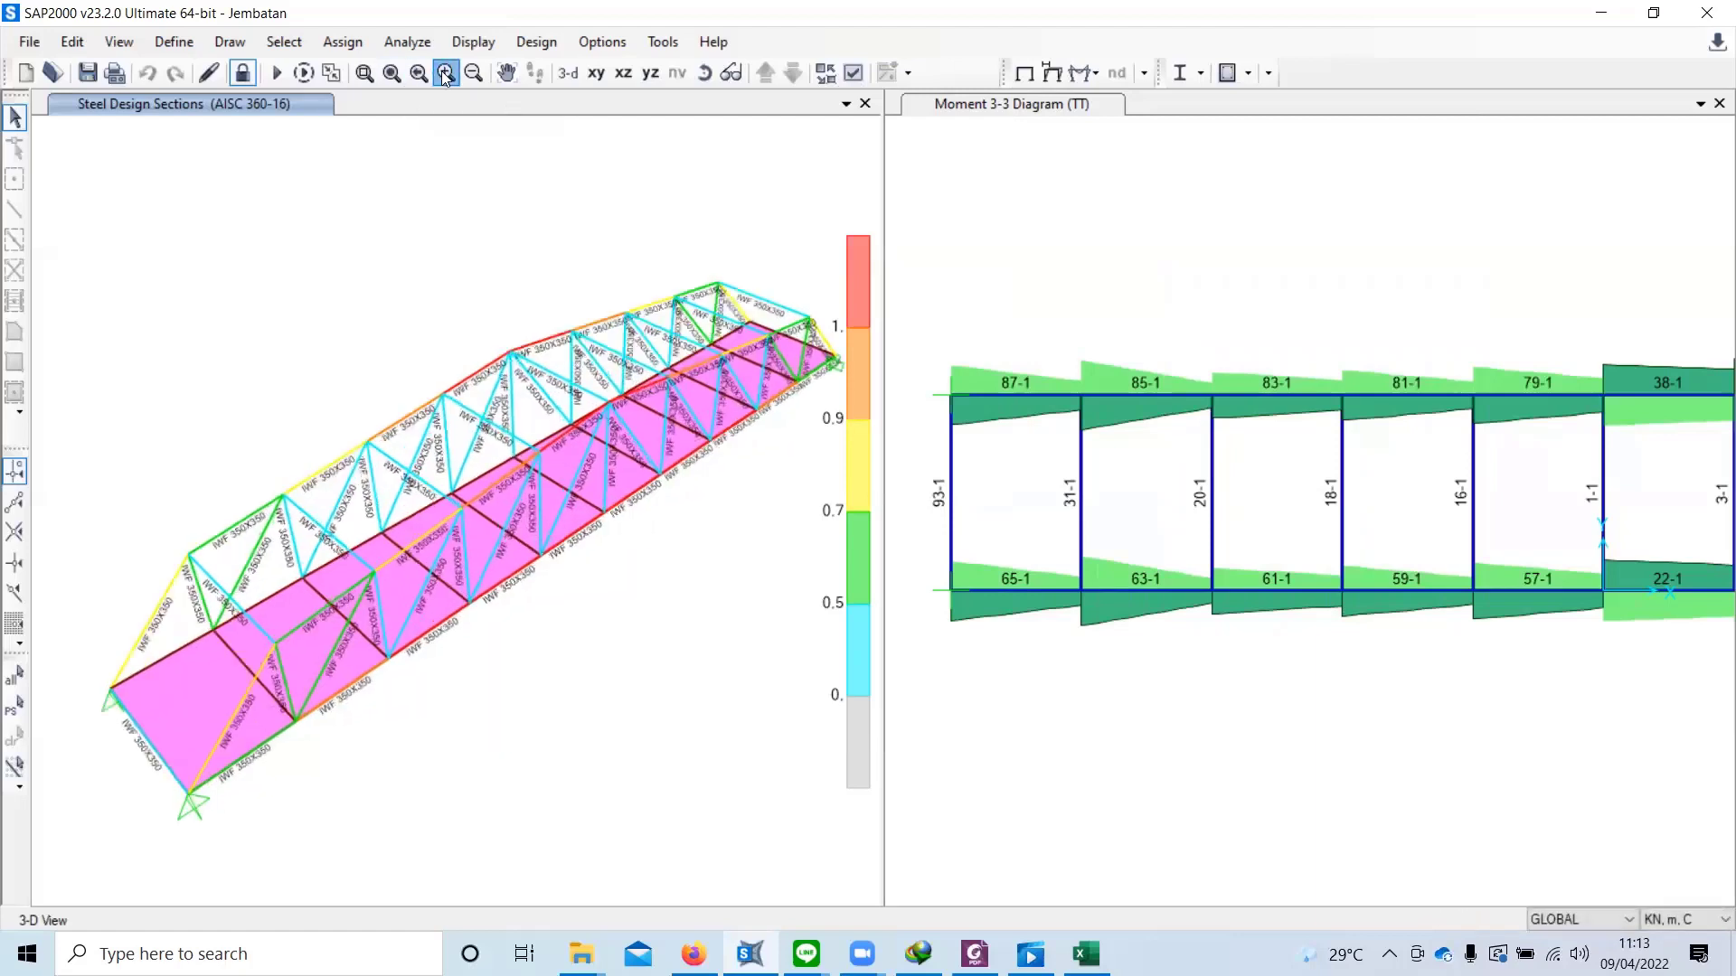
{"action": "left_click", "coordinate": [445, 75]}
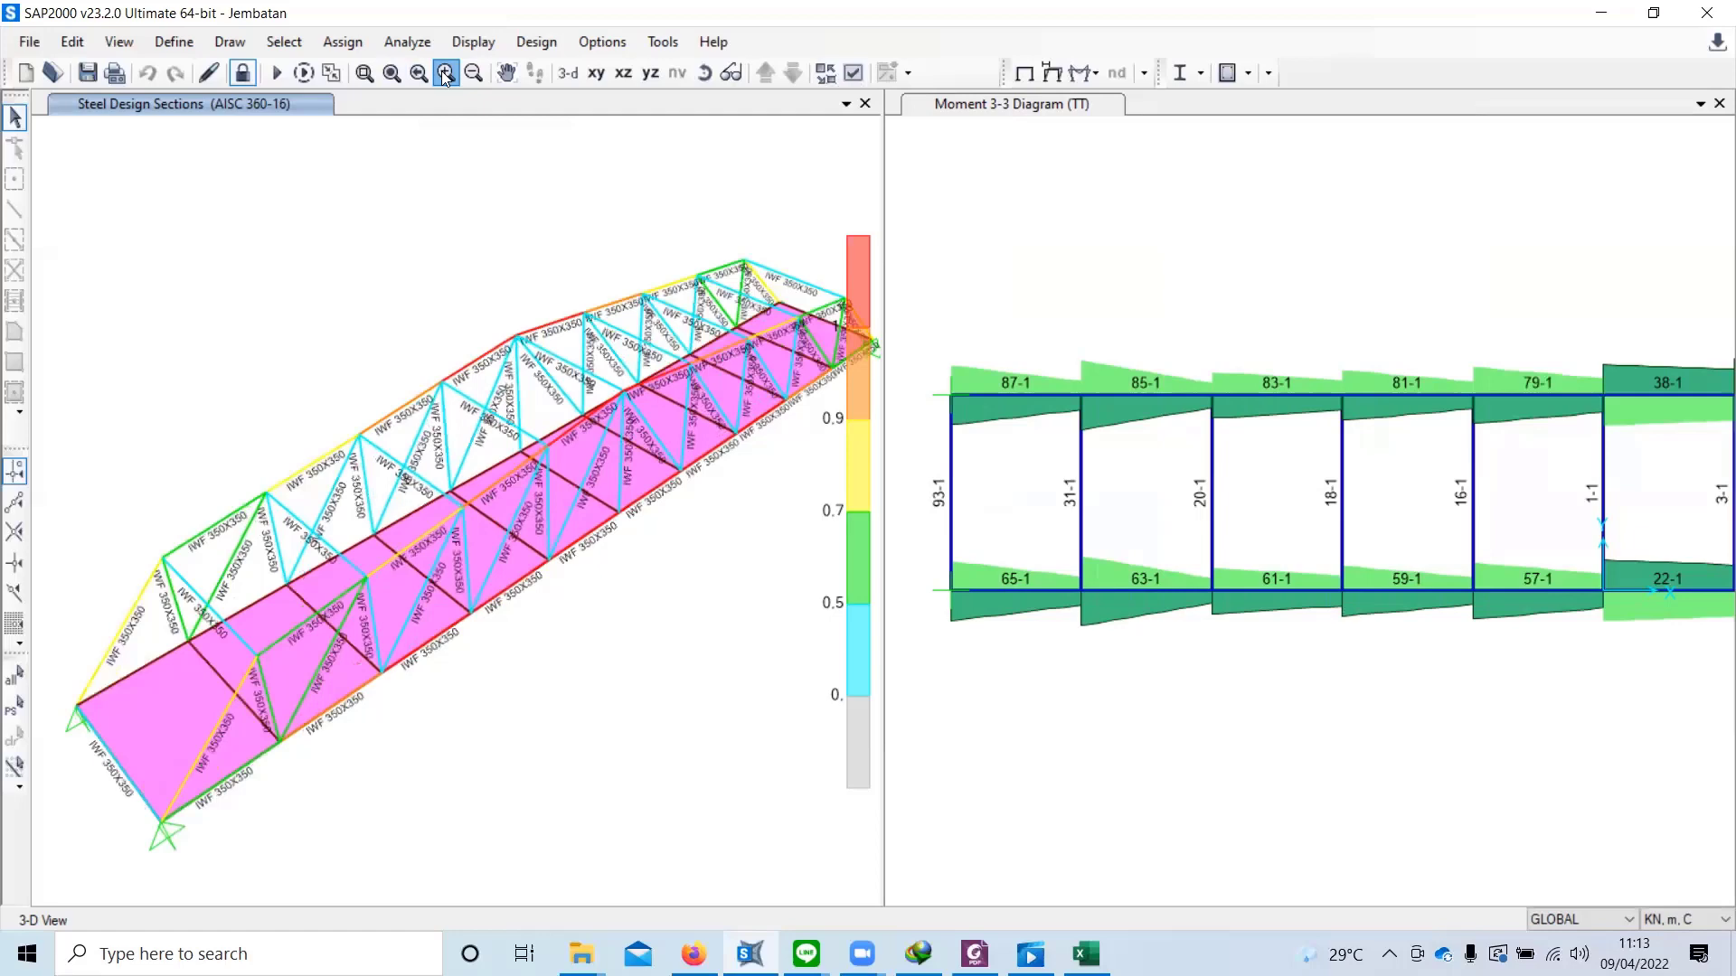
{"action": "left_click", "coordinate": [446, 74]}
{"action": "left_click", "coordinate": [446, 74]}
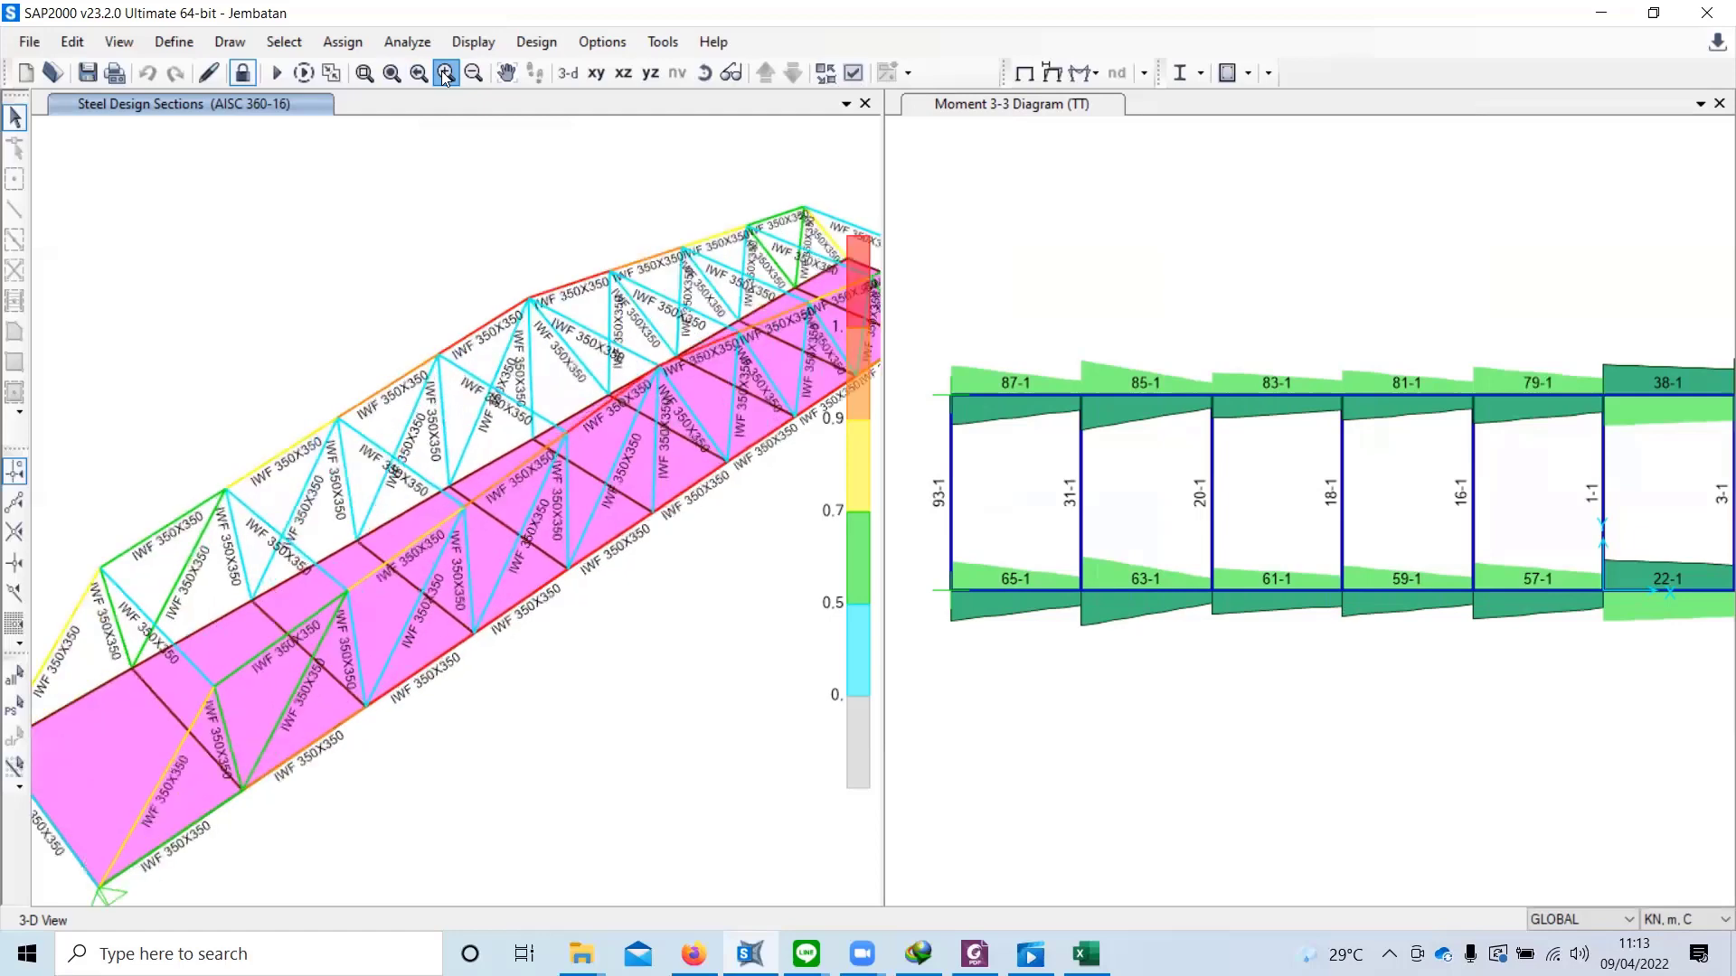
{"action": "left_click", "coordinate": [446, 74]}
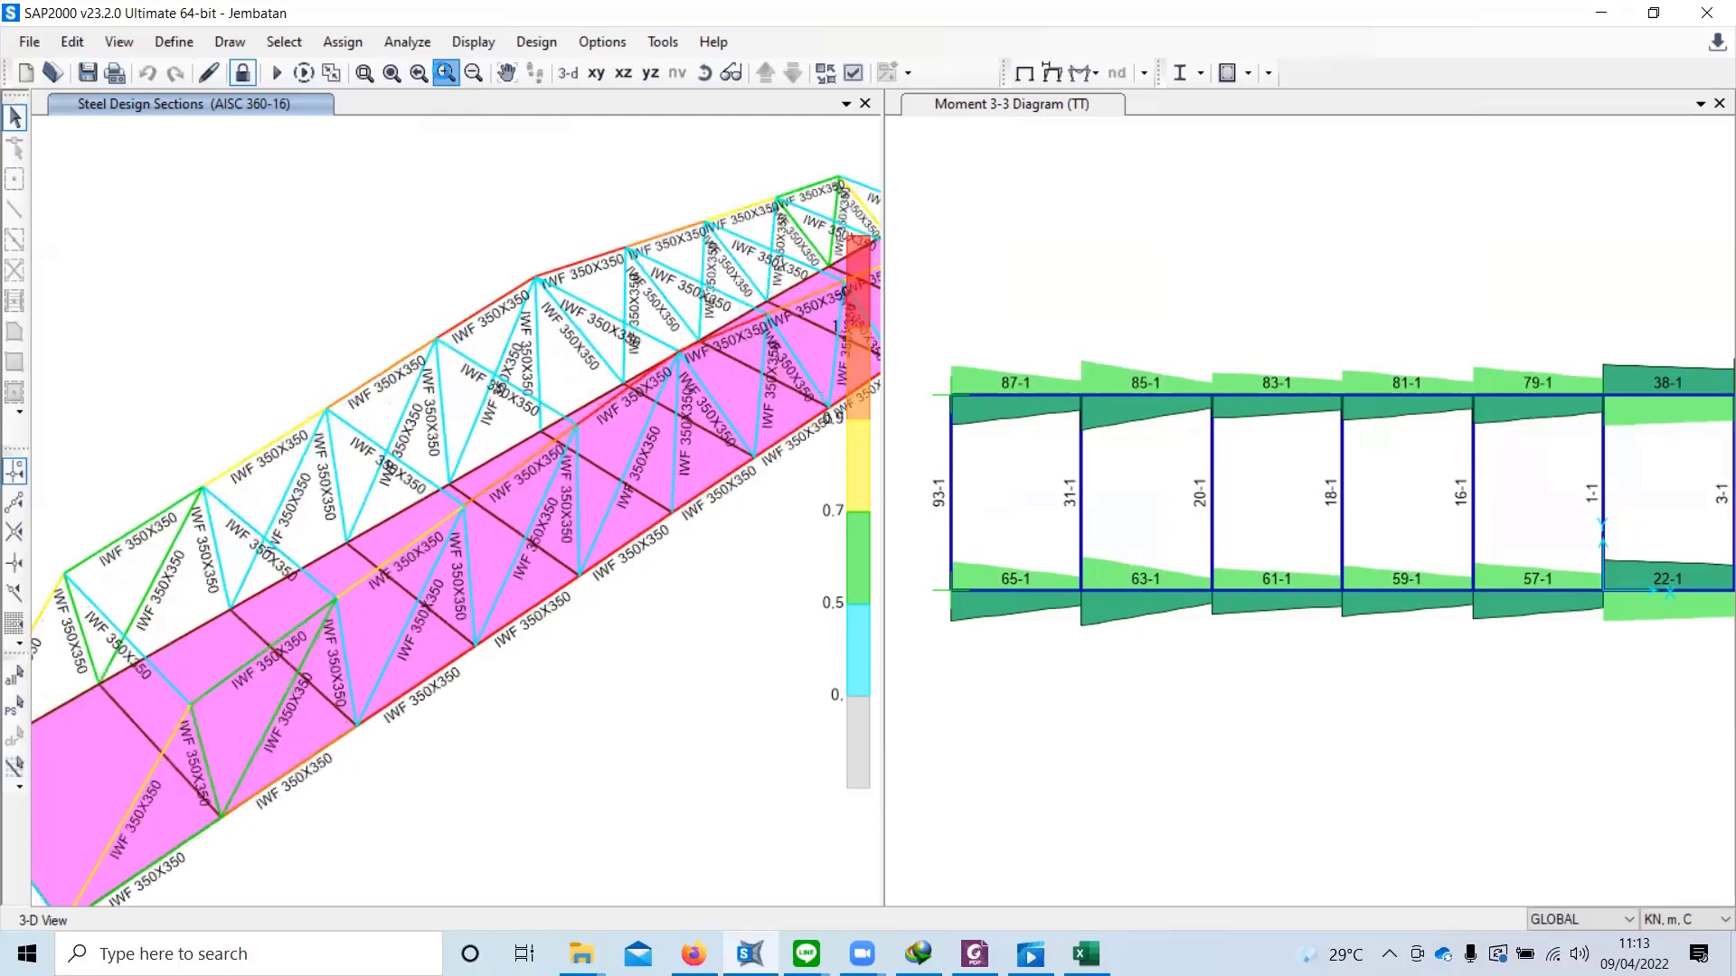
{"action": "left_click", "coordinate": [445, 74]}
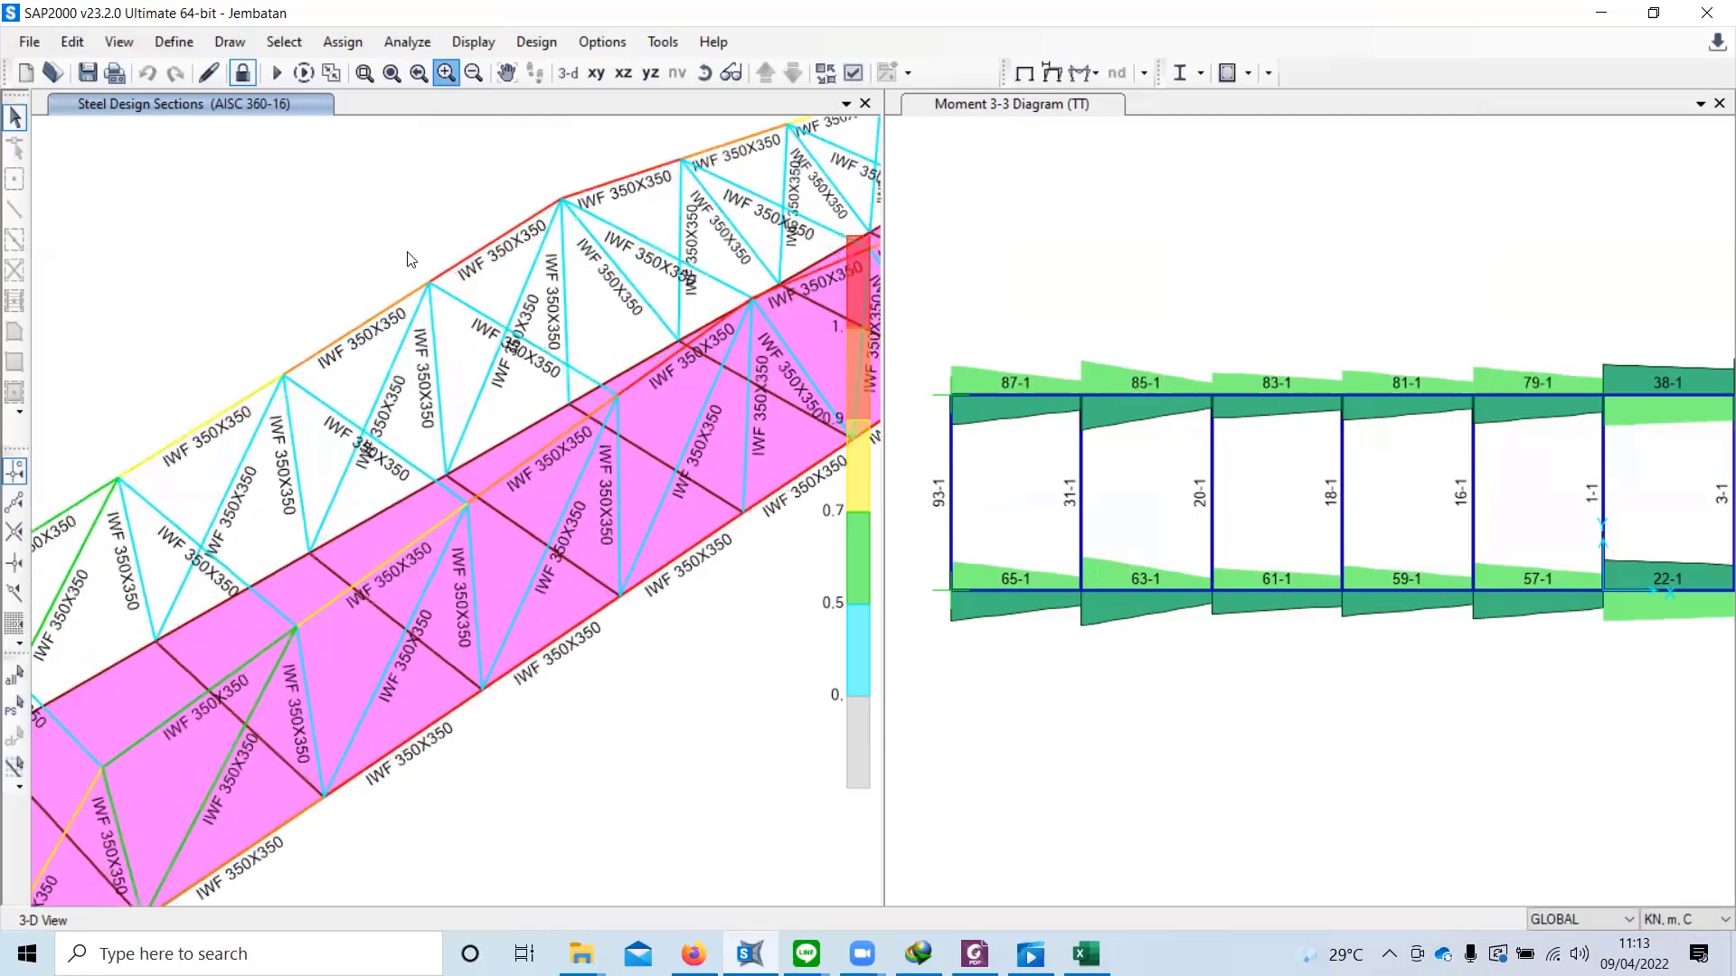
{"action": "scroll", "coordinate": [408, 260], "scroll_direction": "up", "scroll_amount": 1}
{"action": "middle_click_drag", "start_coordinate": [428, 258], "coordinate": [409, 259]}
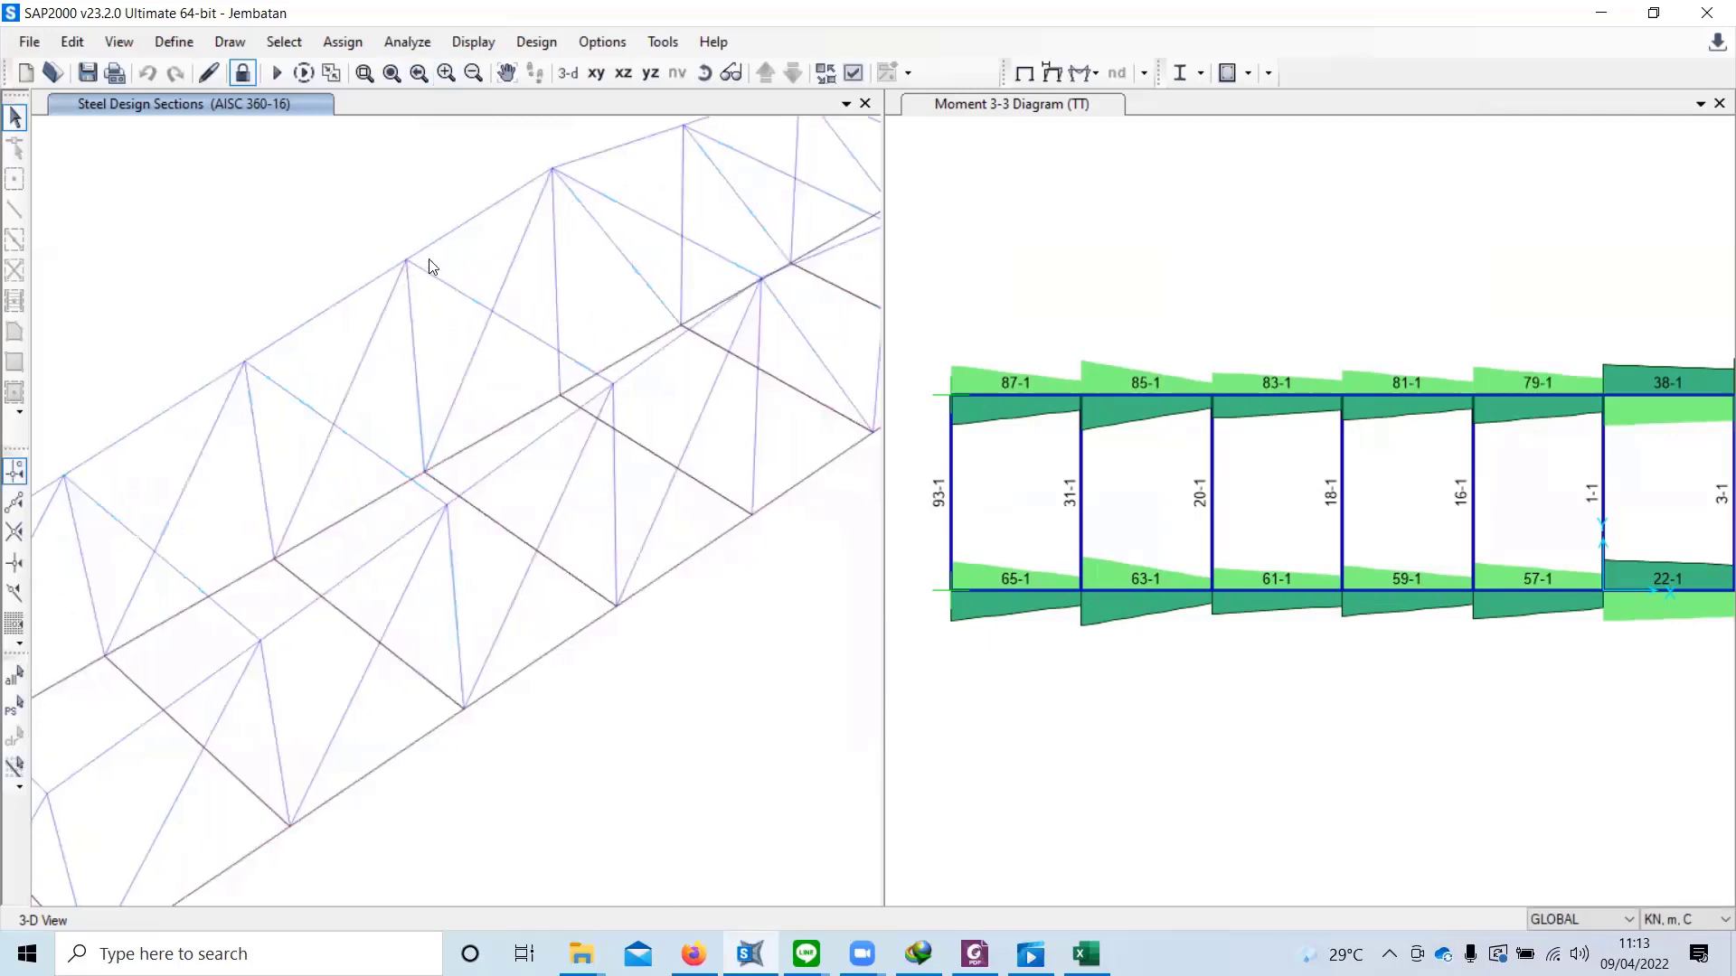
{"action": "middle_click_drag", "start_coordinate": [623, 669], "coordinate": [406, 757]}
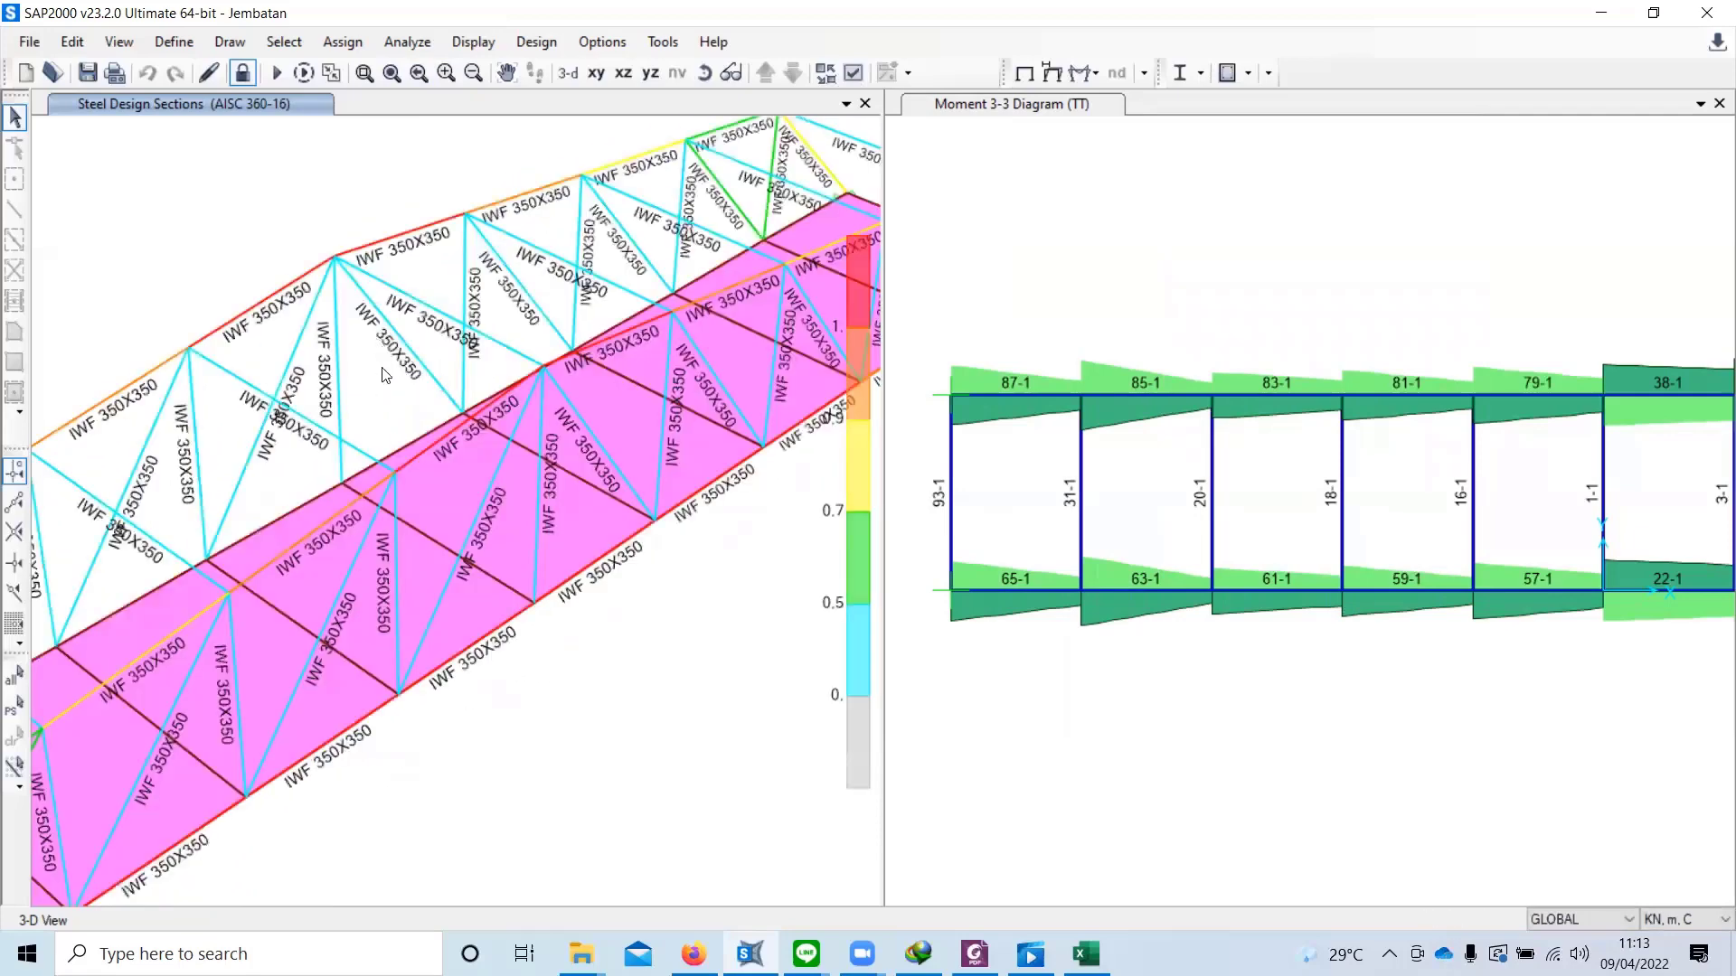
{"action": "right_click", "coordinate": [433, 445]}
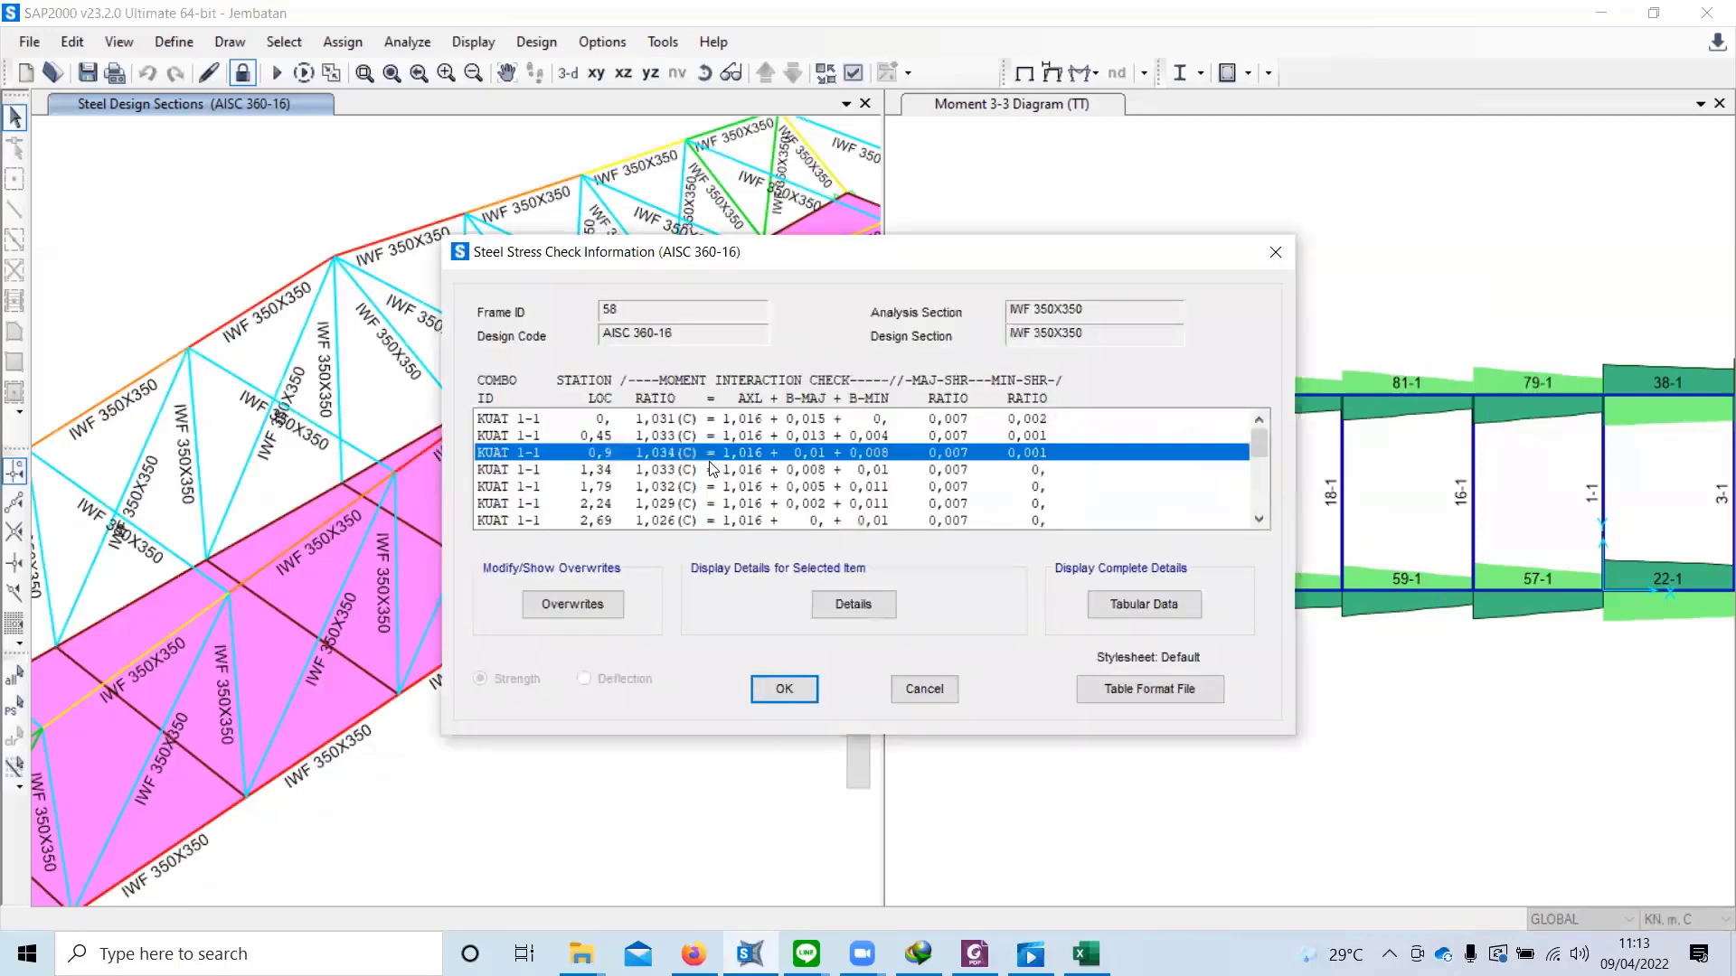
Step: Compare frame 58's interaction ratios at the listed stations for combinations KUAT 1-1 and KUAT 1-2
{"action": "scroll", "coordinate": [723, 488], "scroll_direction": "down", "scroll_amount": 5}
{"action": "scroll", "coordinate": [727, 490], "scroll_direction": "up", "scroll_amount": 5}
{"action": "left_click", "coordinate": [1259, 519]}
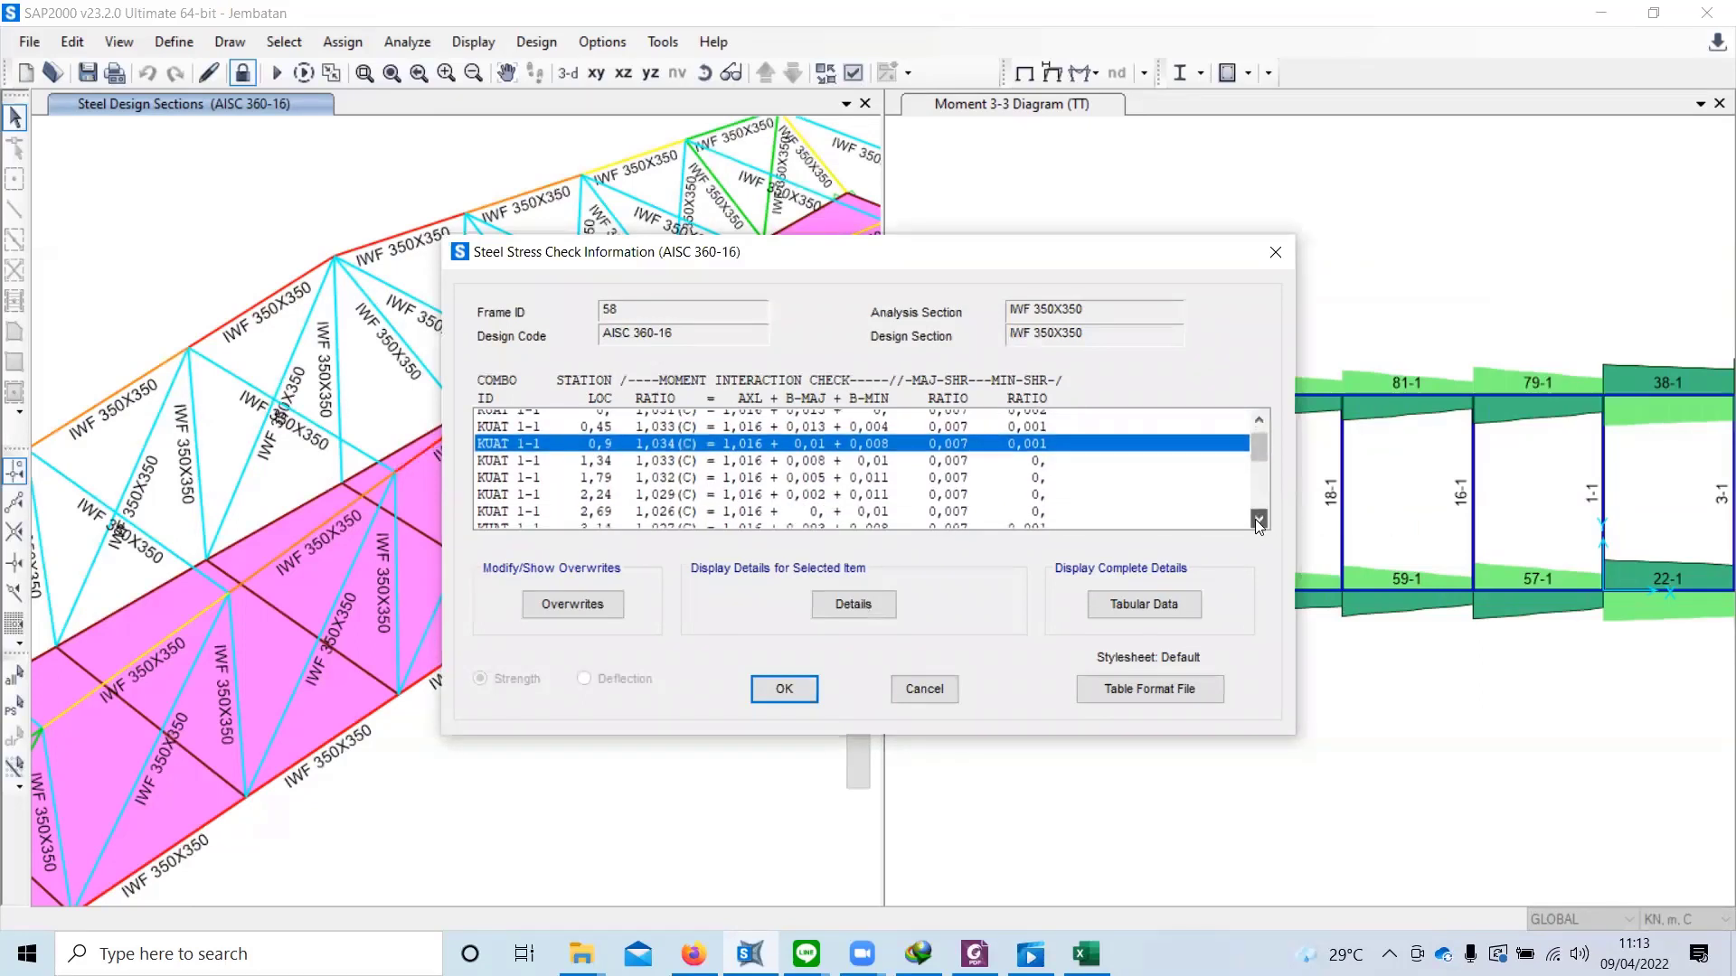
{"action": "left_click", "coordinate": [1258, 520]}
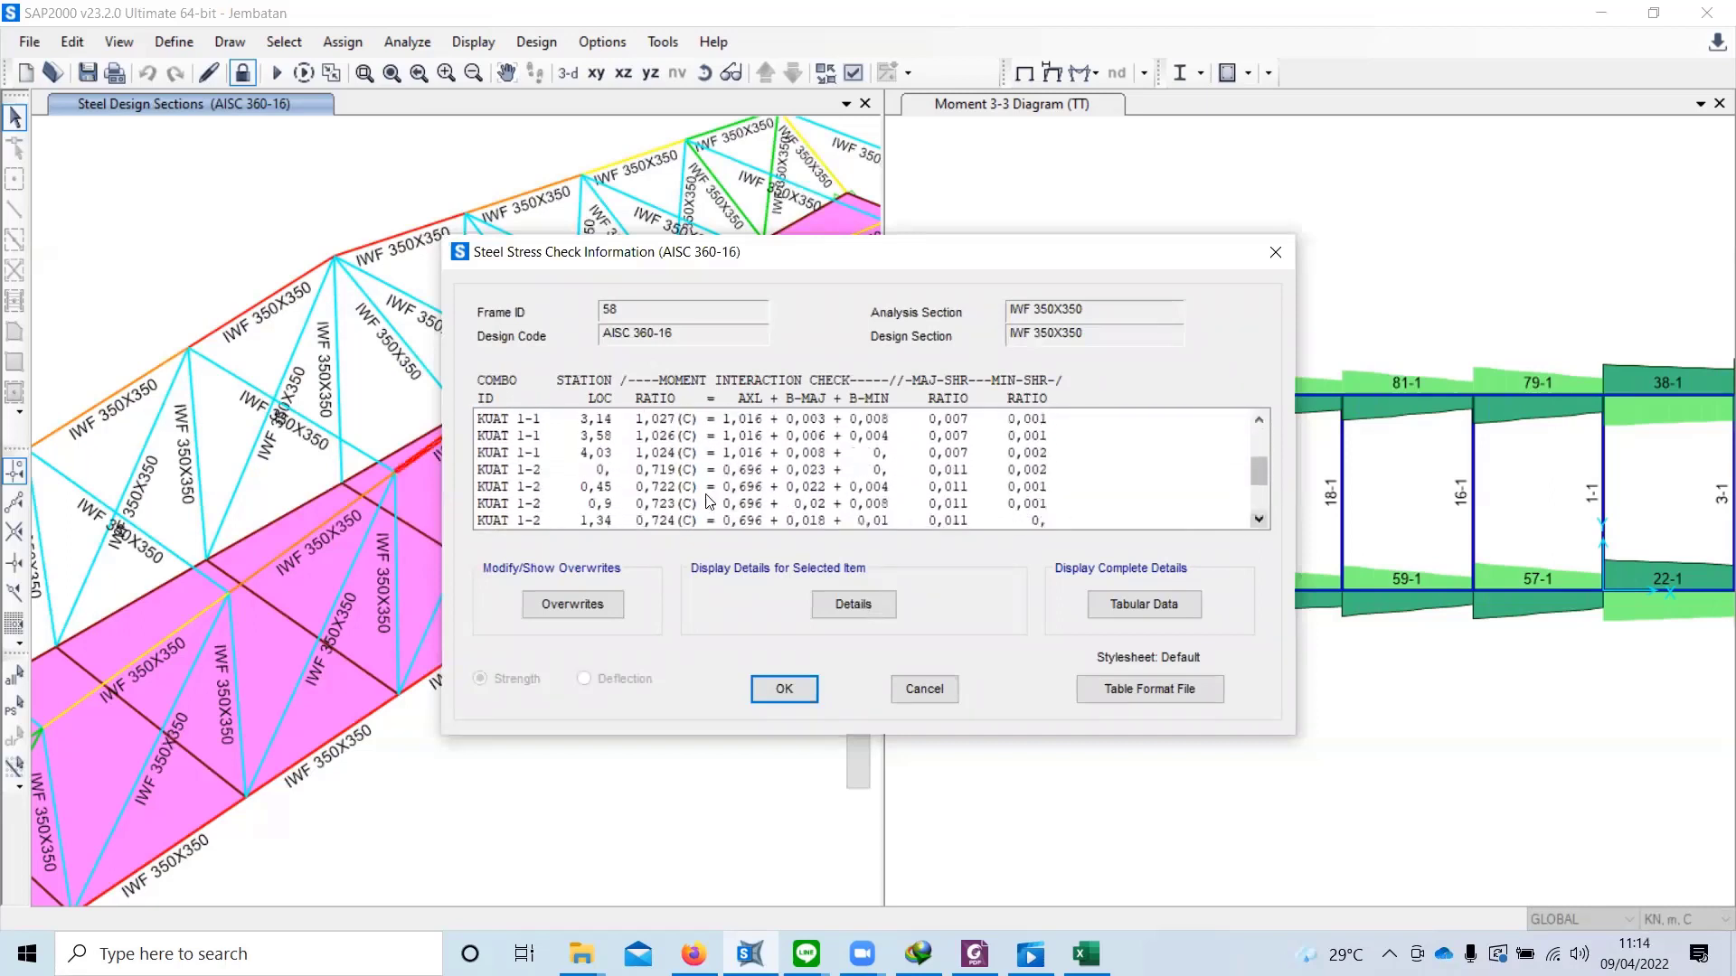
{"action": "left_click", "coordinate": [521, 453]}
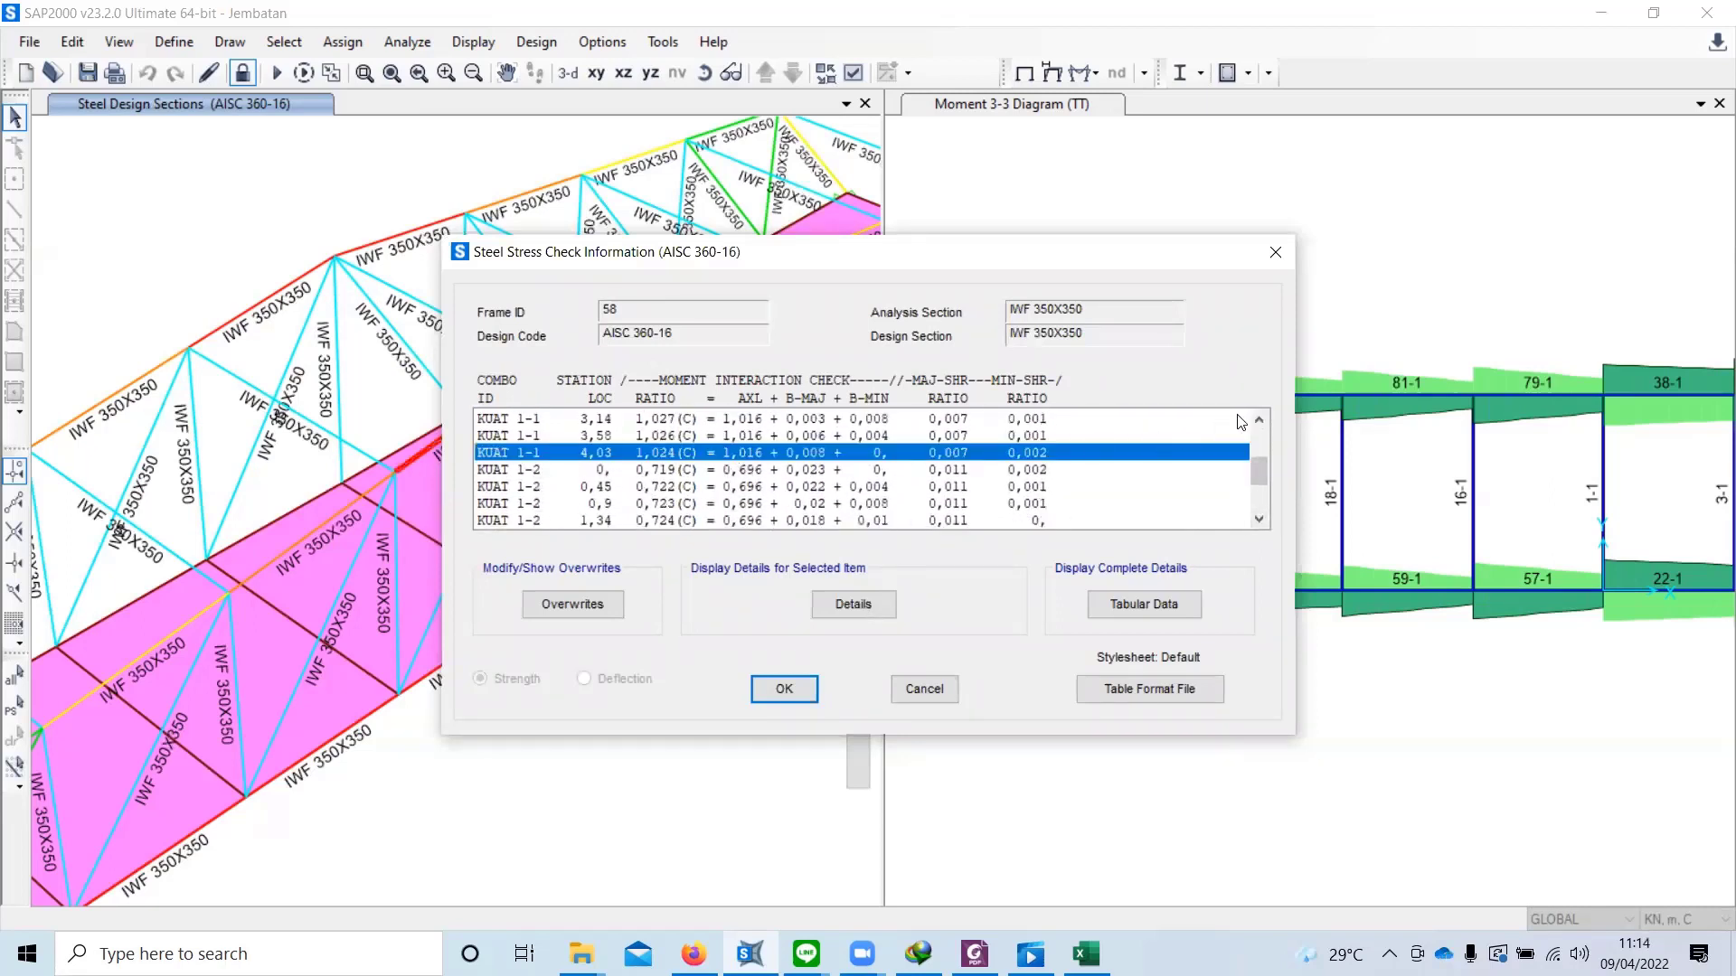
{"action": "left_click", "coordinate": [1260, 420]}
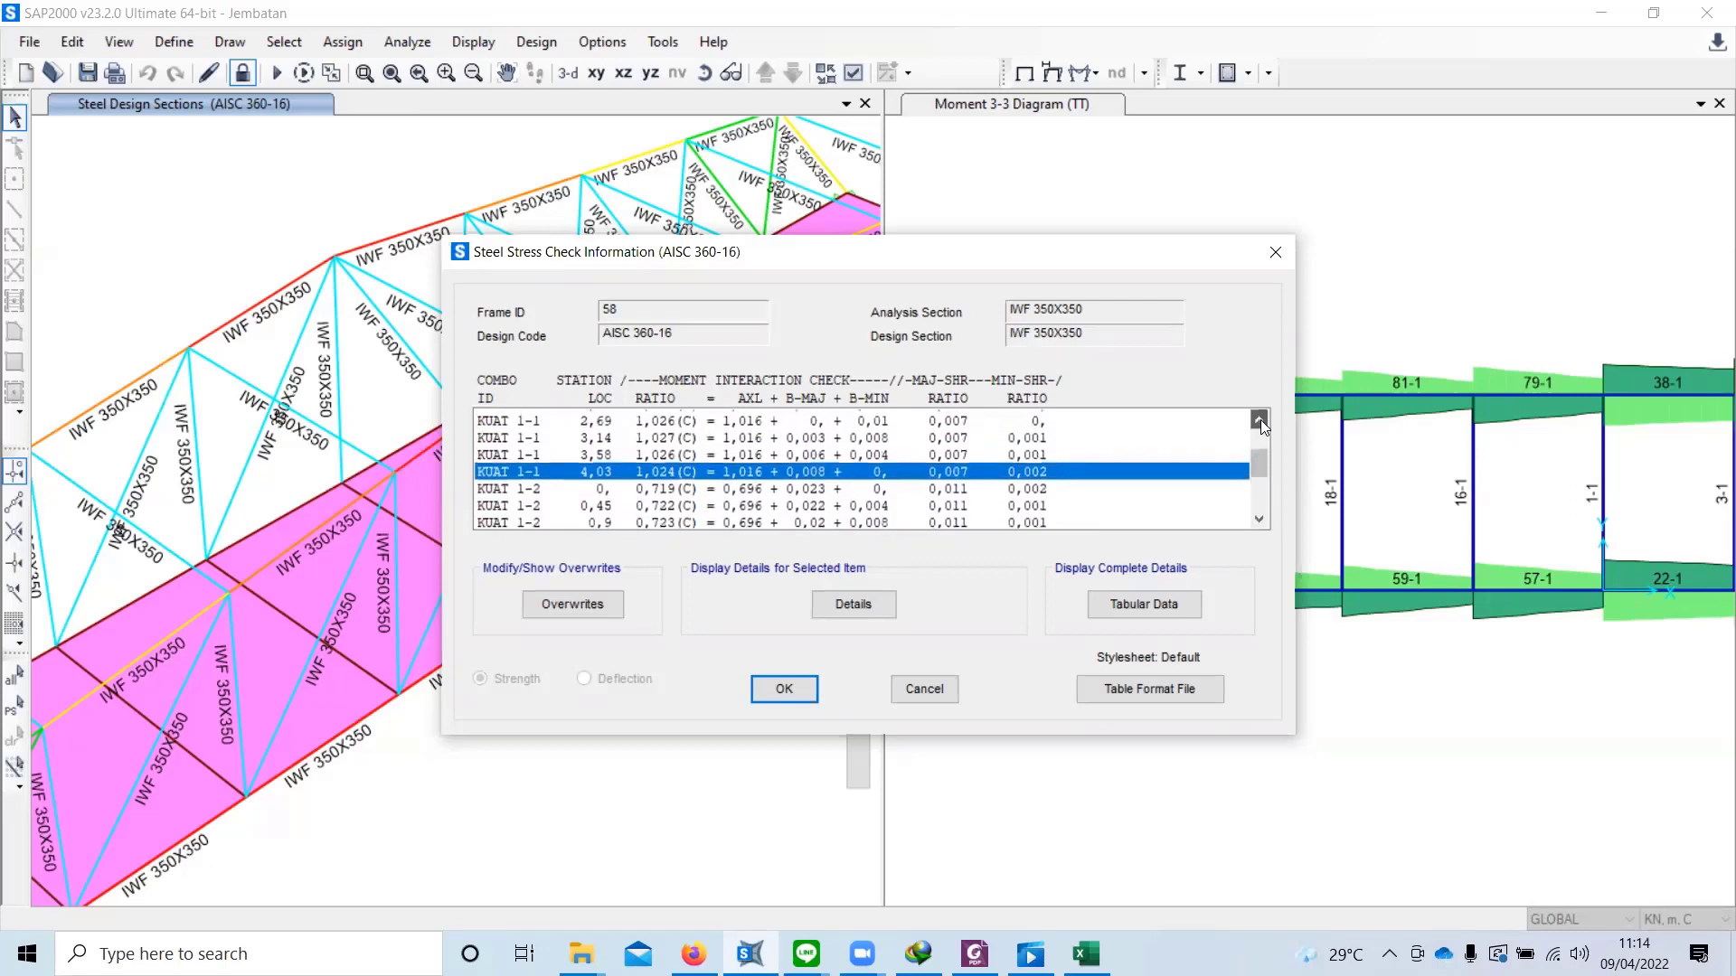
{"action": "left_click", "coordinate": [1260, 419]}
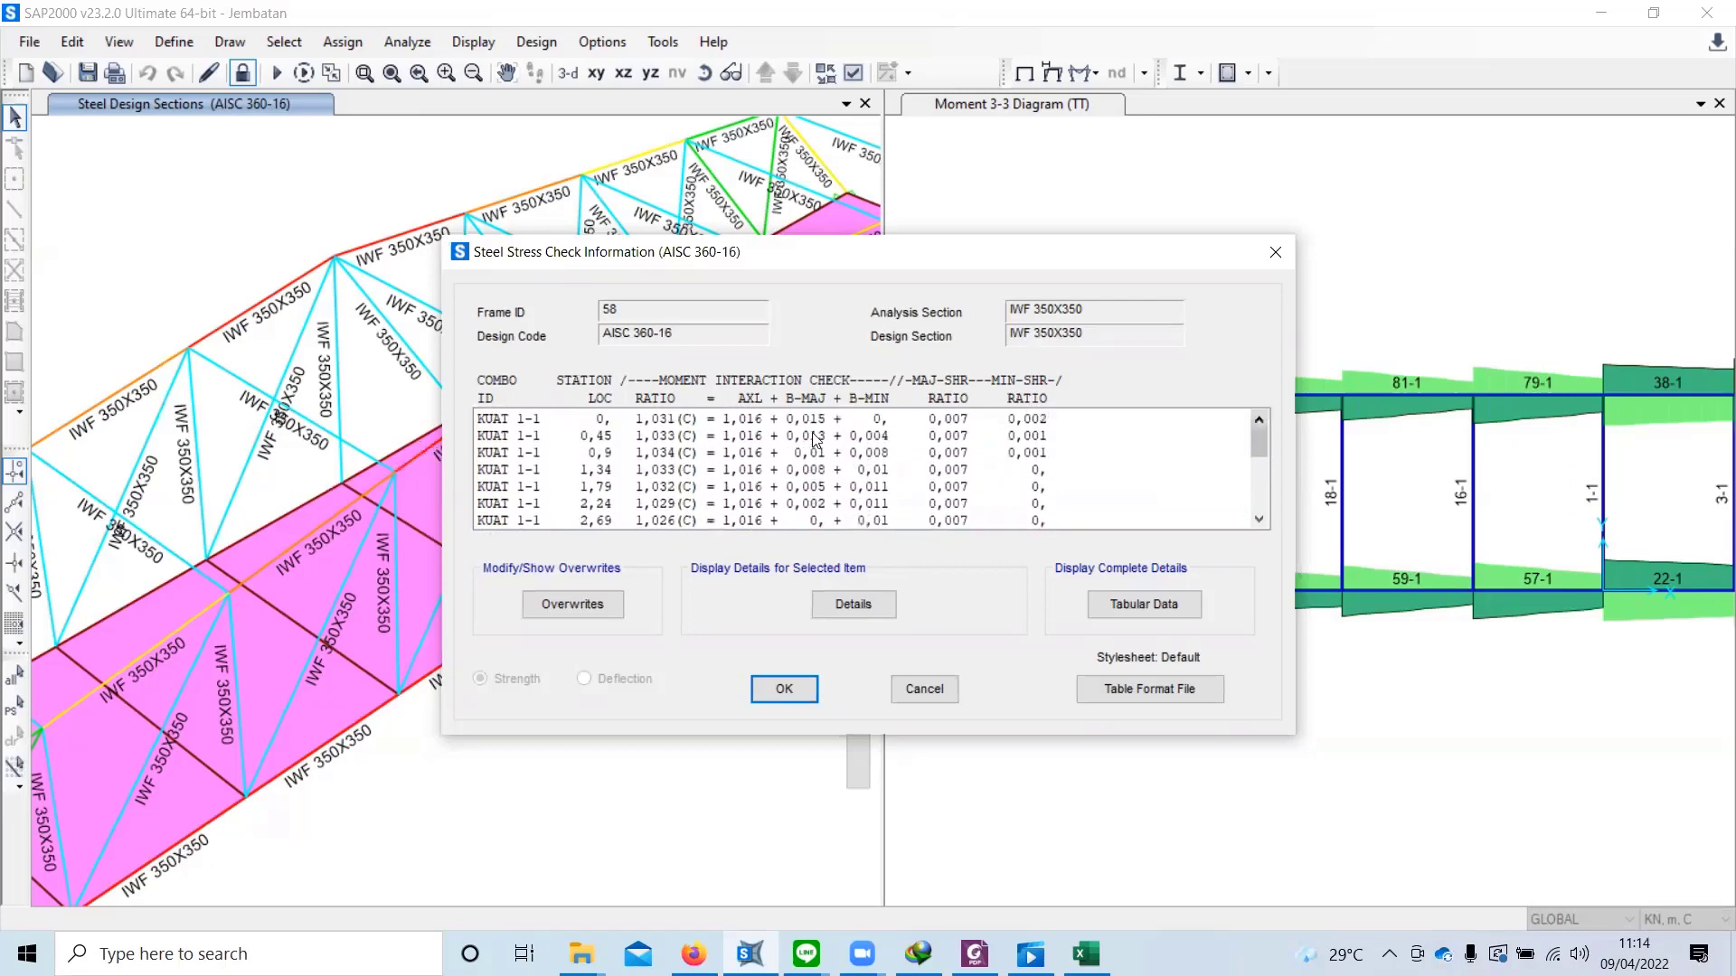
{"action": "left_click", "coordinate": [656, 452]}
{"action": "left_click", "coordinate": [657, 504]}
{"action": "left_click", "coordinate": [656, 469]}
Step: Show the detailed check of frame 58 for KUAT 1-1 at station 0,45 and examine its design messages and demand/capacity ratio
{"action": "left_click", "coordinate": [656, 435]}
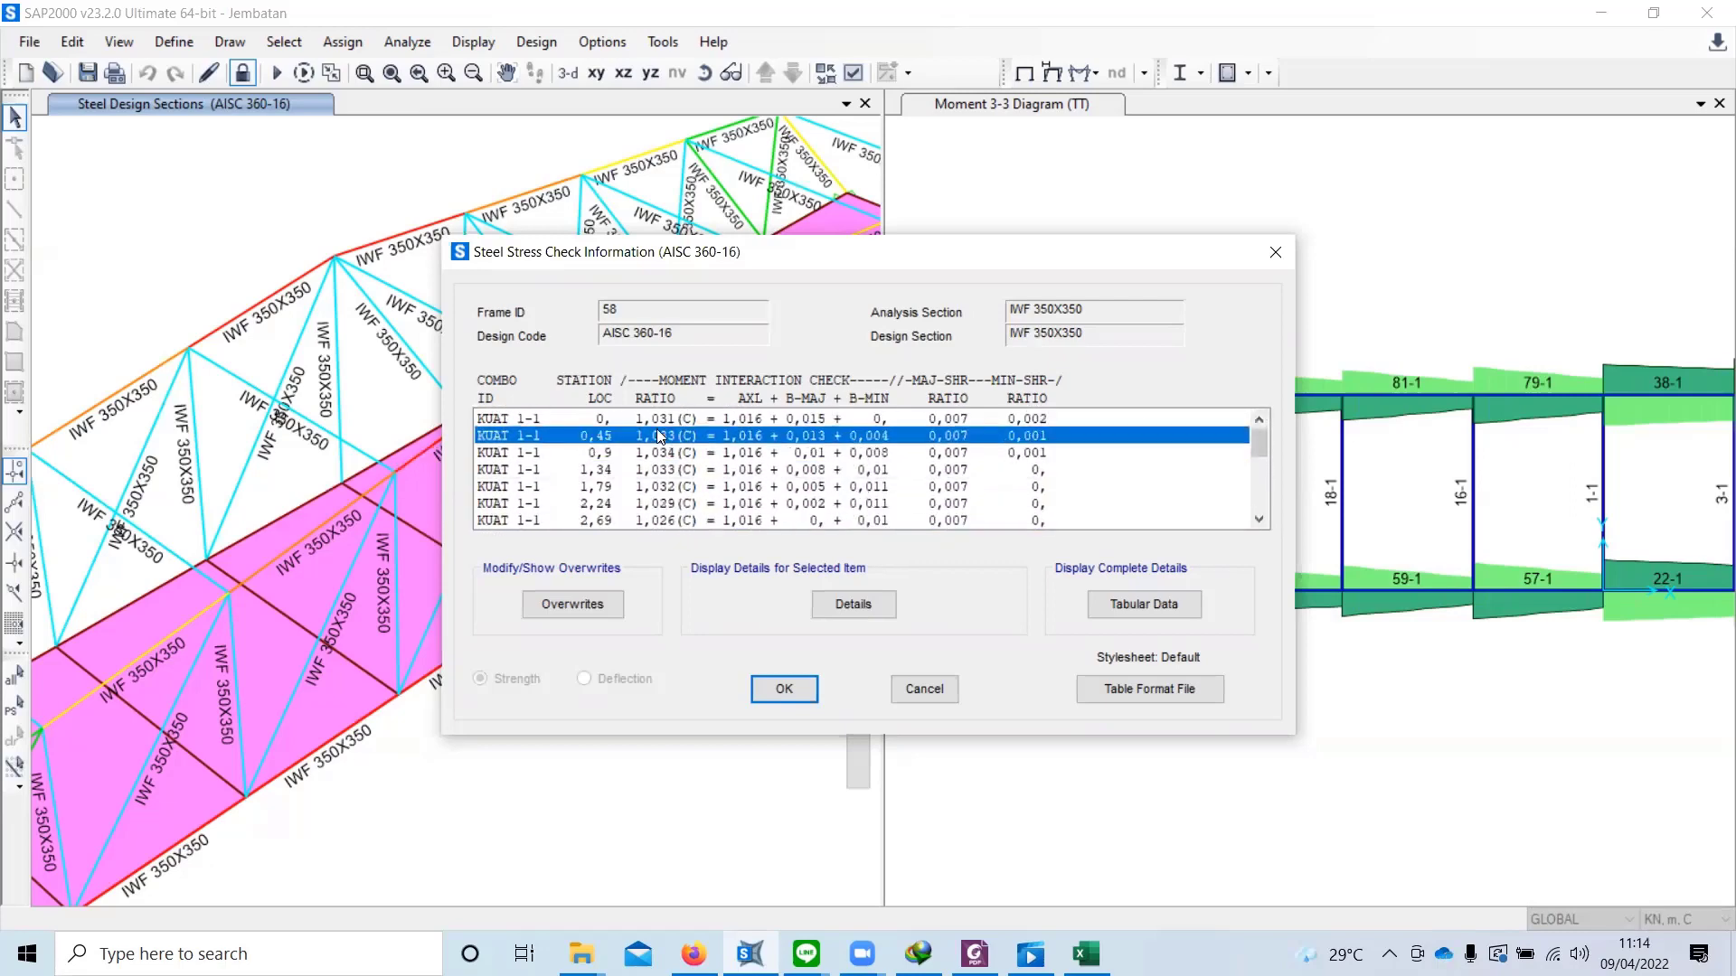
{"action": "left_click", "coordinate": [850, 604]}
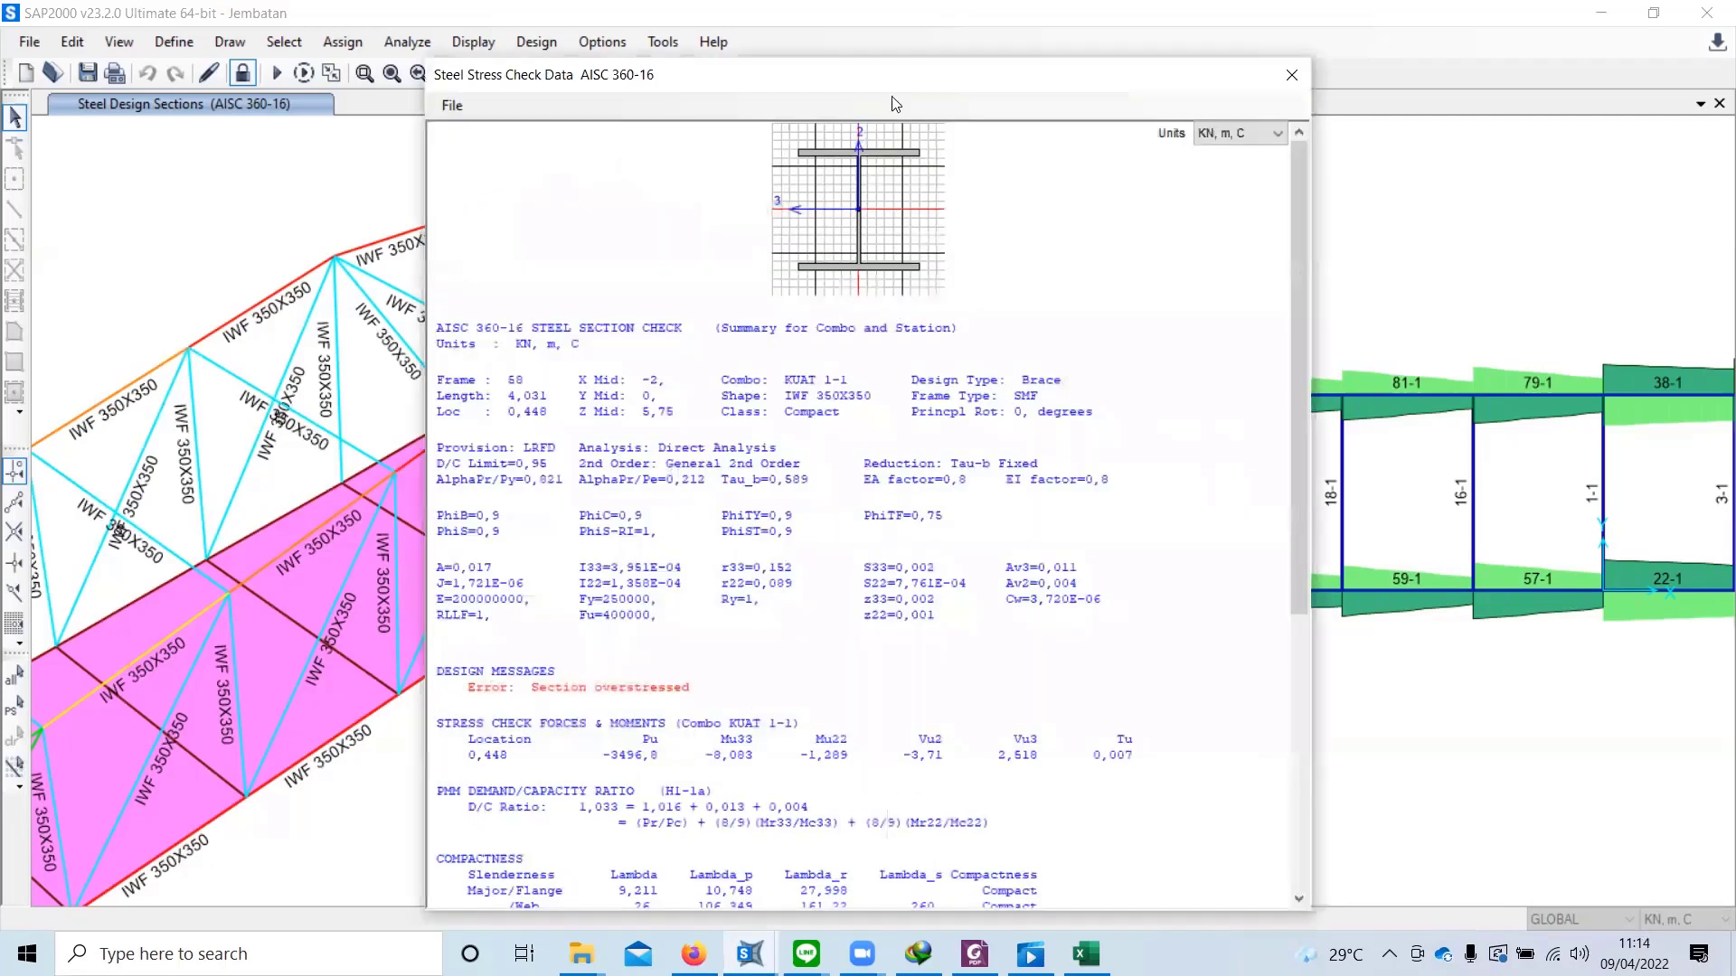
{"action": "left_click_drag", "start_coordinate": [890, 83], "coordinate": [880, 31]}
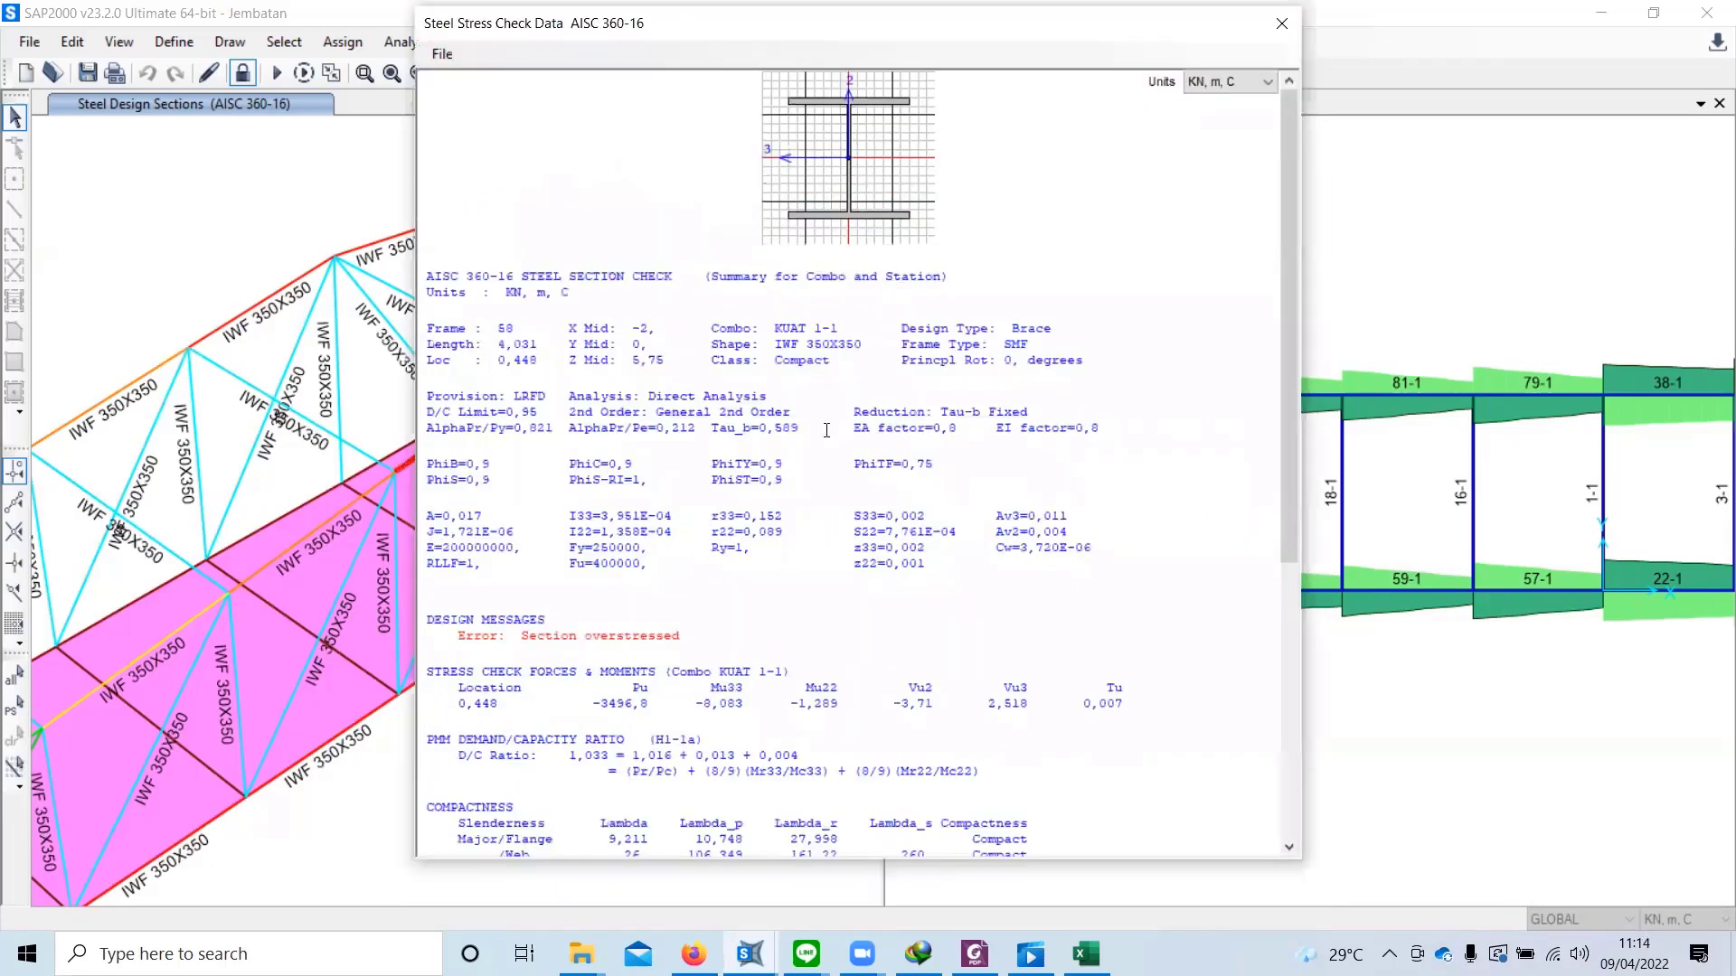
{"action": "scroll", "coordinate": [584, 479], "scroll_direction": "down", "scroll_amount": 9}
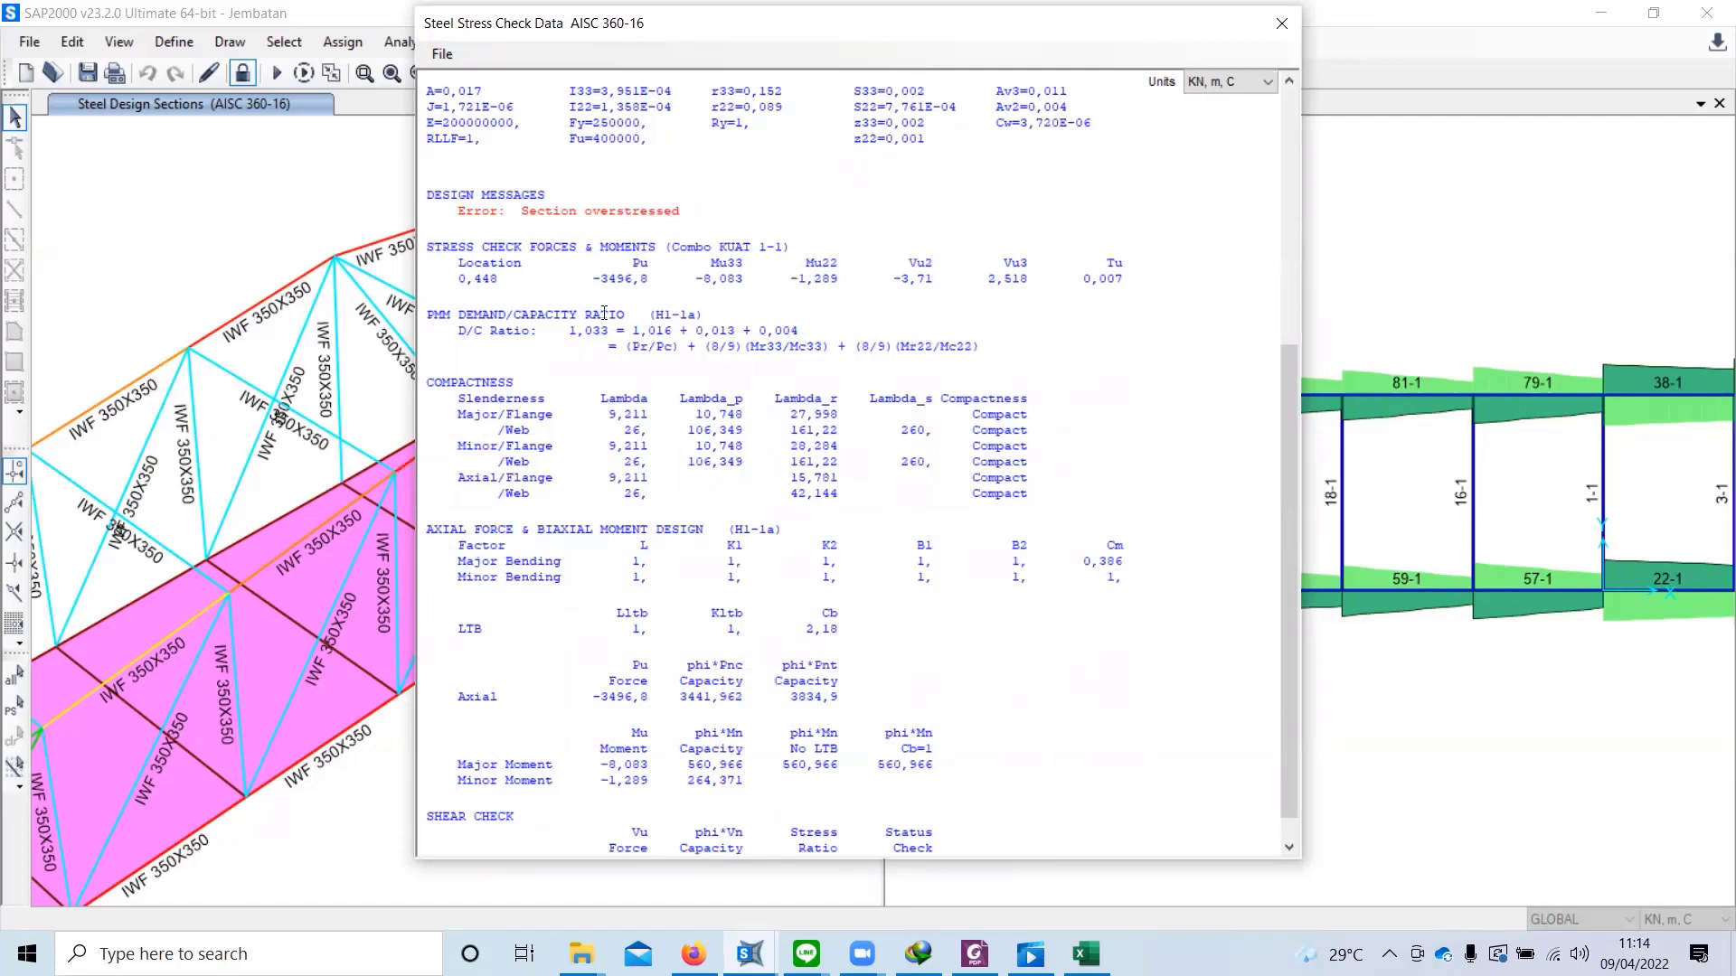
{"action": "scroll", "coordinate": [636, 495], "scroll_direction": "down", "scroll_amount": 1}
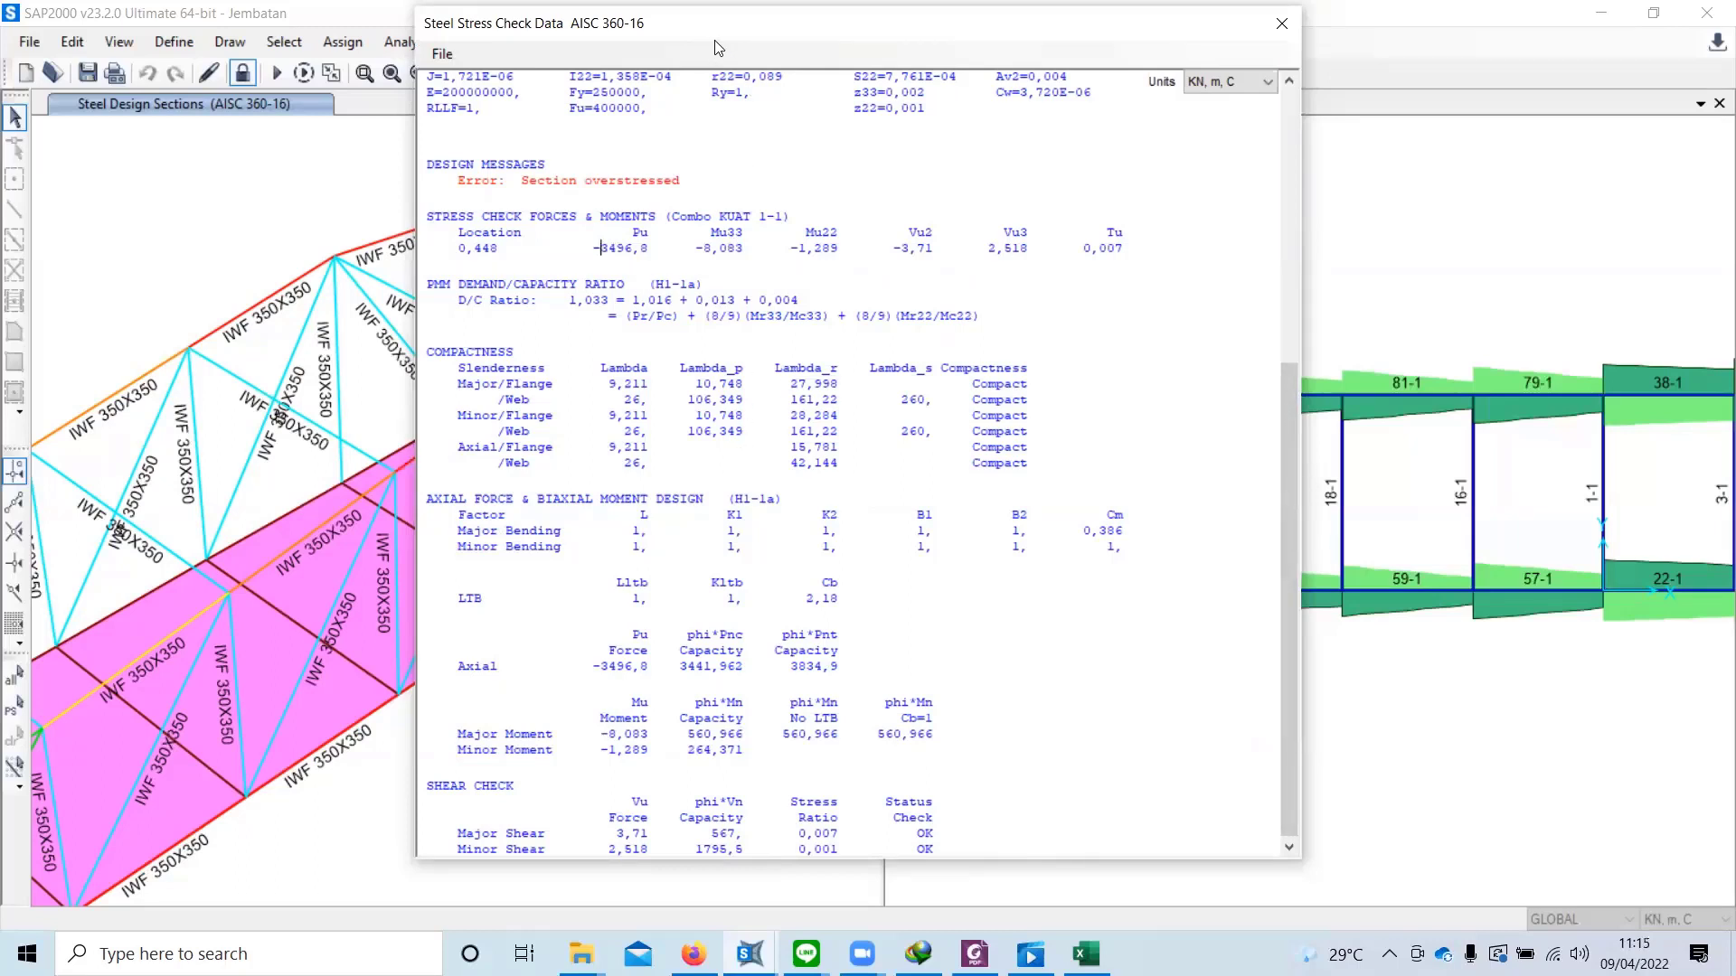
Step: Compare frame 58's axial force Pu with its compression capacity phi*Pnc, and close the stress check data and information
{"action": "left_click_drag", "start_coordinate": [717, 47], "coordinate": [757, 48]}
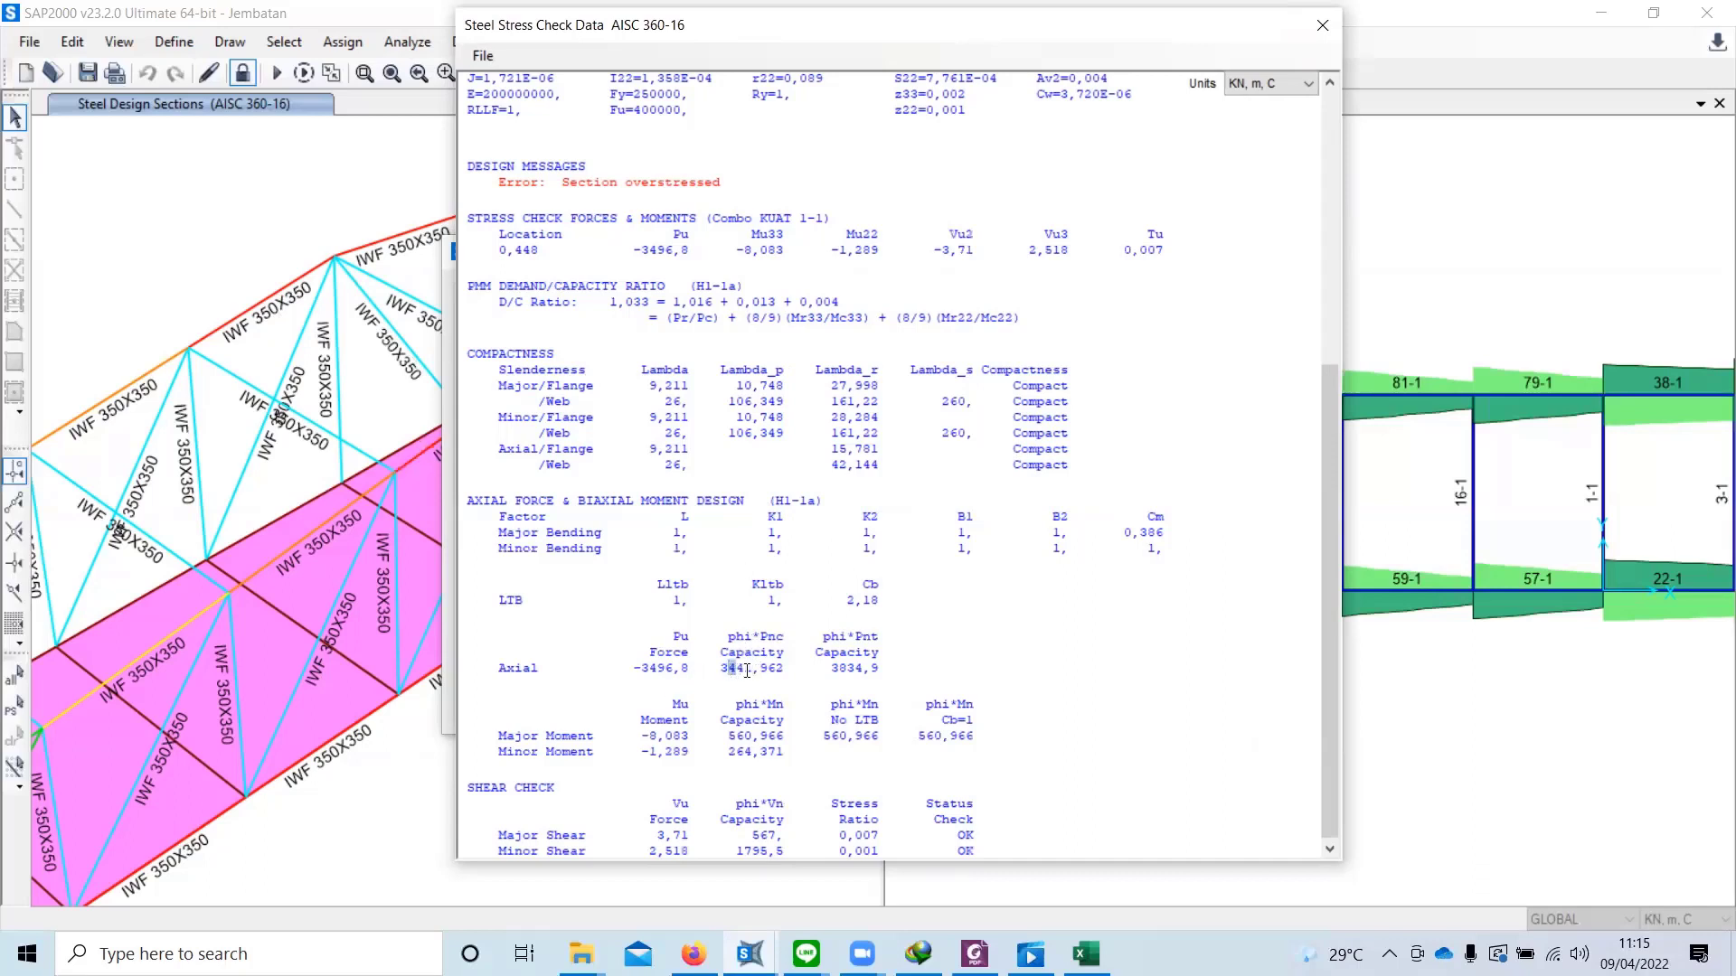
{"action": "left_click", "coordinate": [686, 647]}
{"action": "left_click_drag", "start_coordinate": [650, 671], "coordinate": [675, 671]}
{"action": "left_click", "coordinate": [684, 670]}
{"action": "left_click_drag", "start_coordinate": [734, 52], "coordinate": [705, 109]}
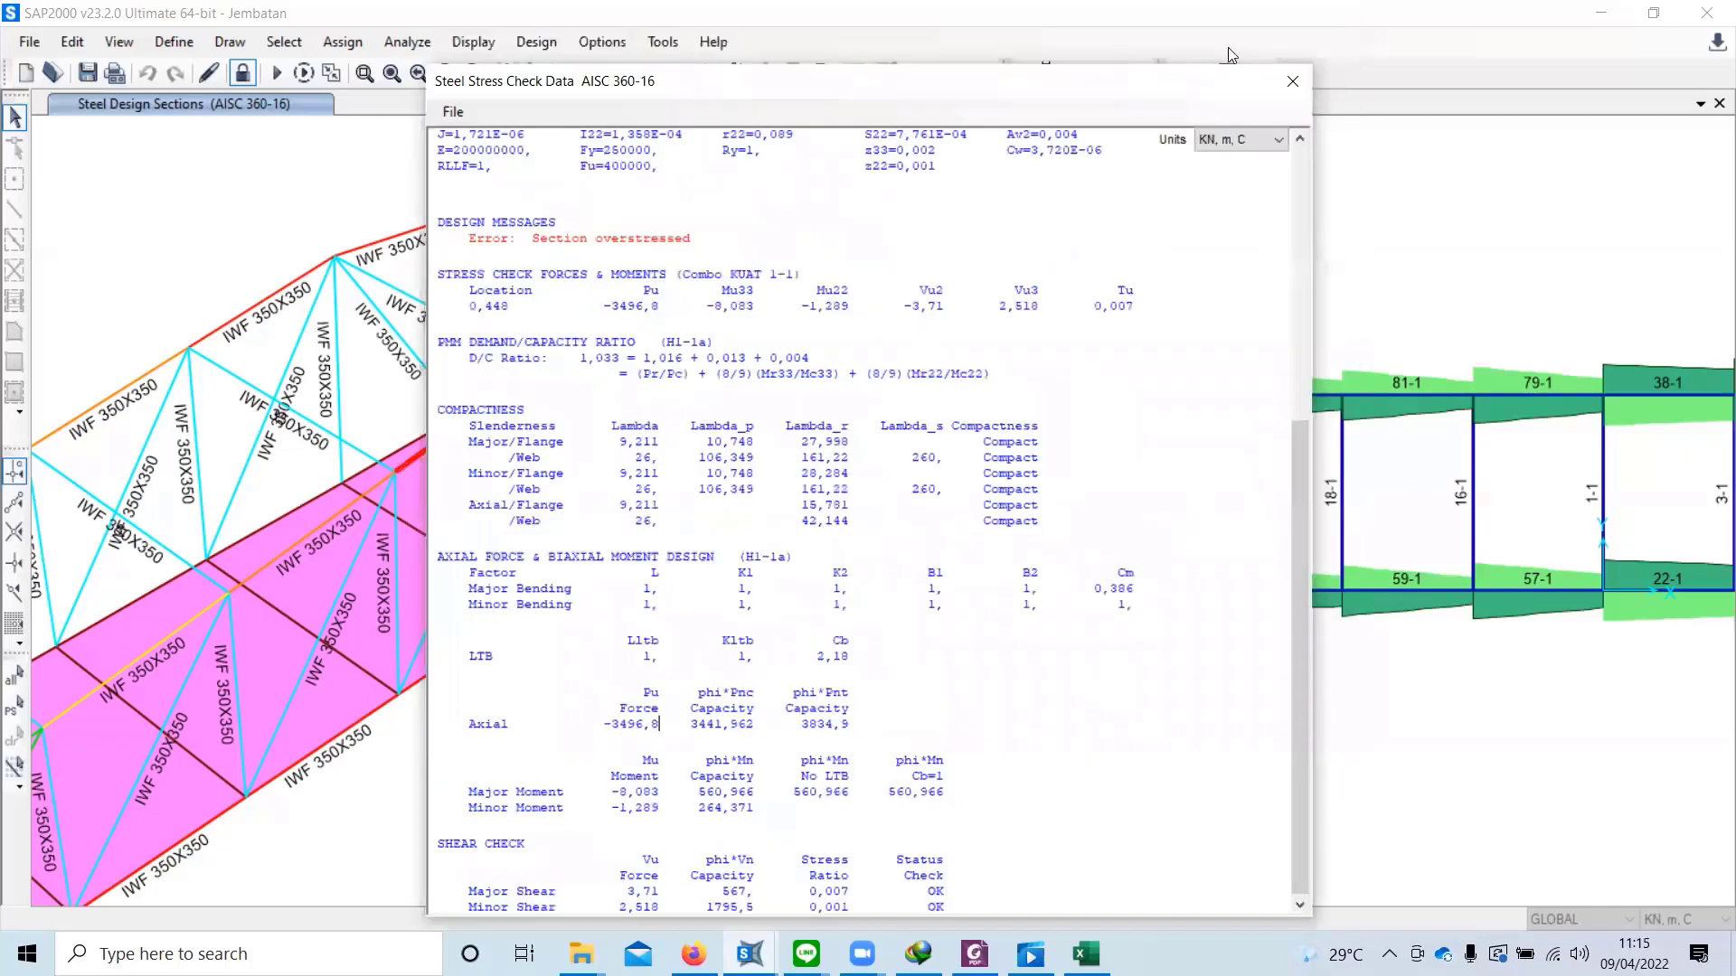
{"action": "left_click", "coordinate": [1293, 82]}
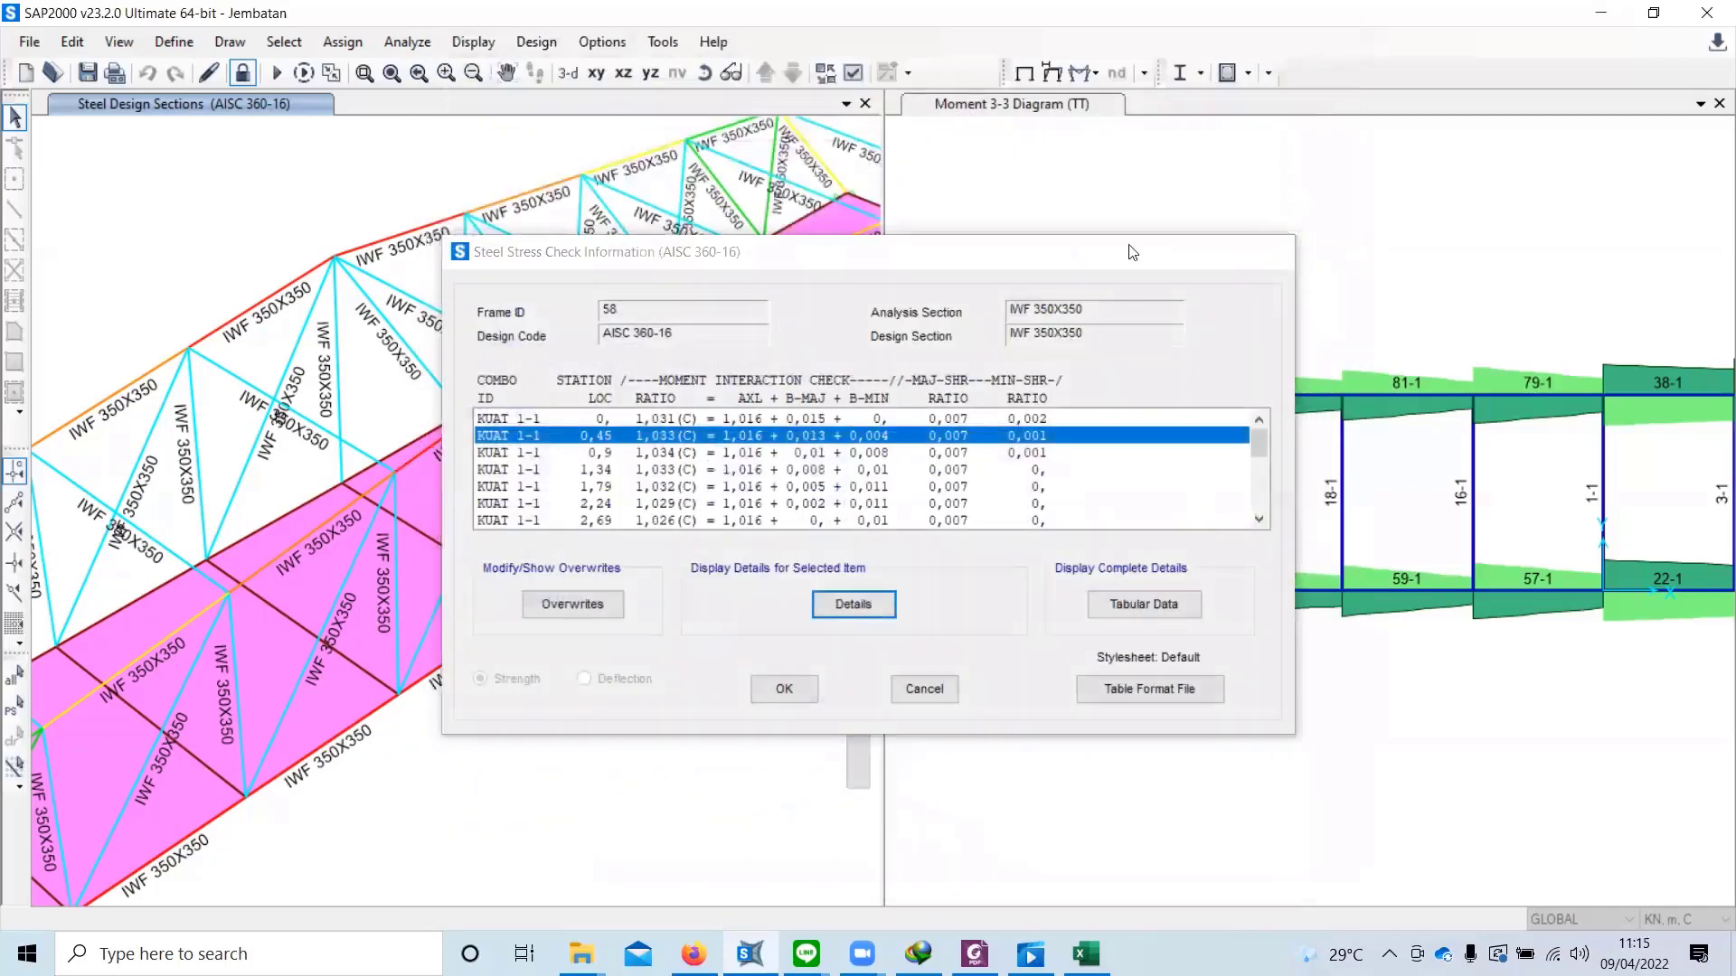
{"action": "left_click", "coordinate": [1275, 254]}
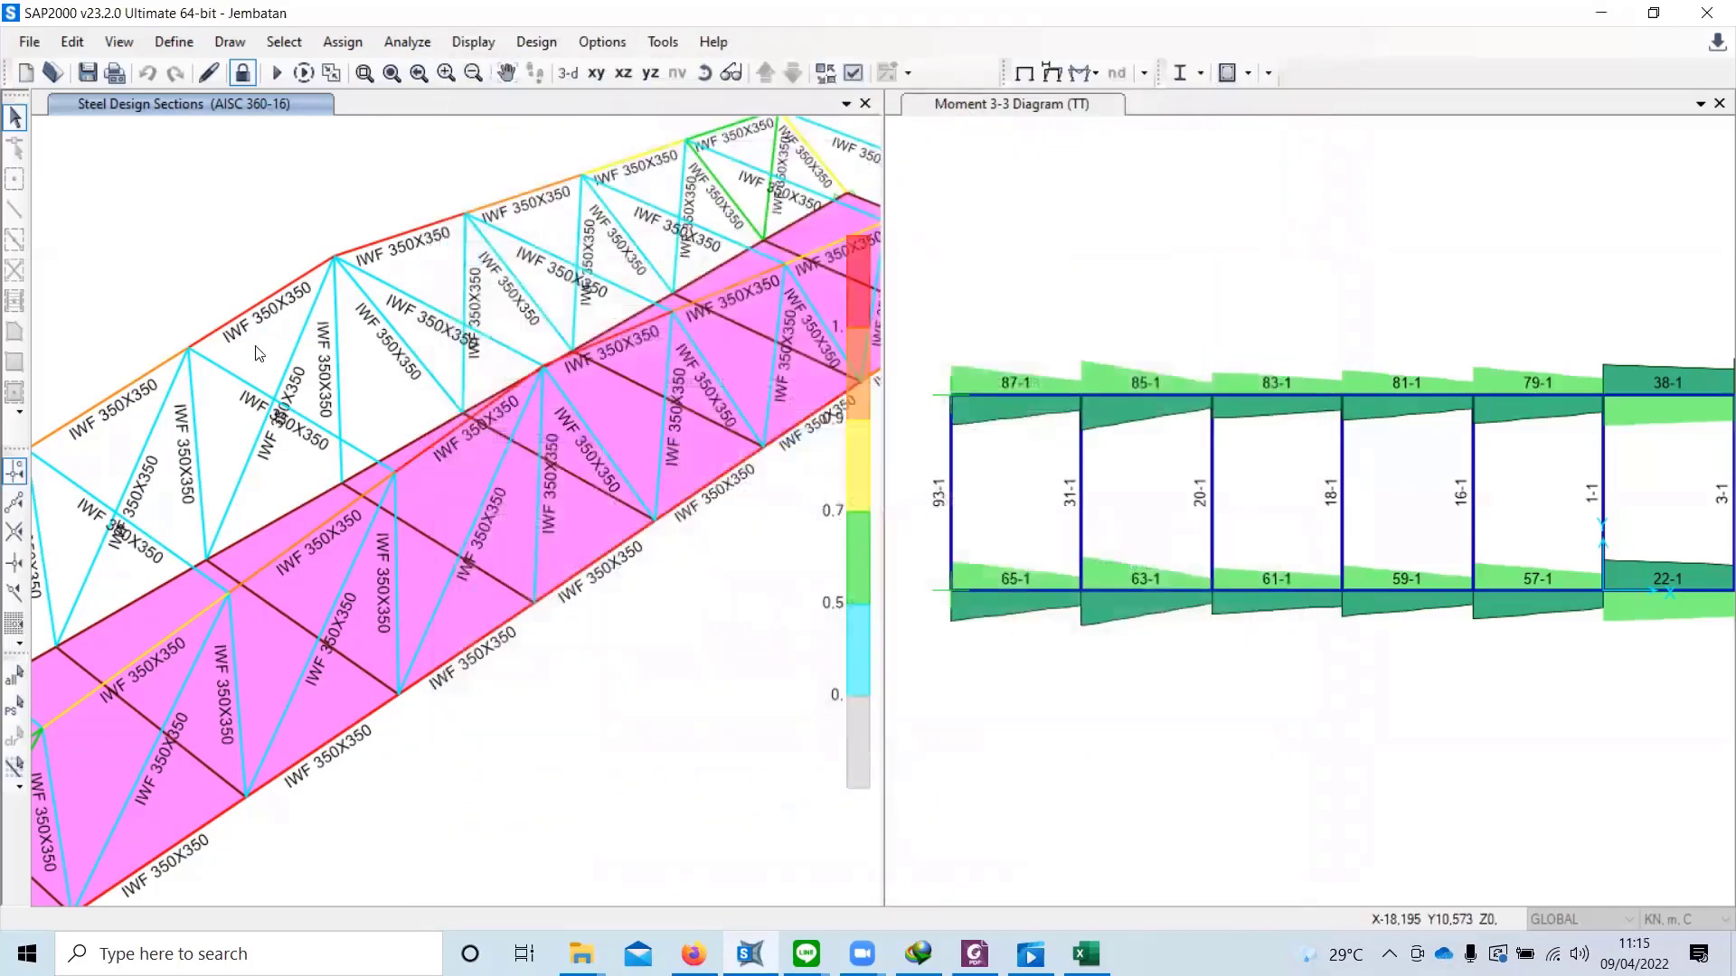
Step: Show the detailed steel check of frame 33, the cyan vertical below the top-chord peak, for KUAT 1-1 at station 0
{"action": "right_click", "coordinate": [331, 361]}
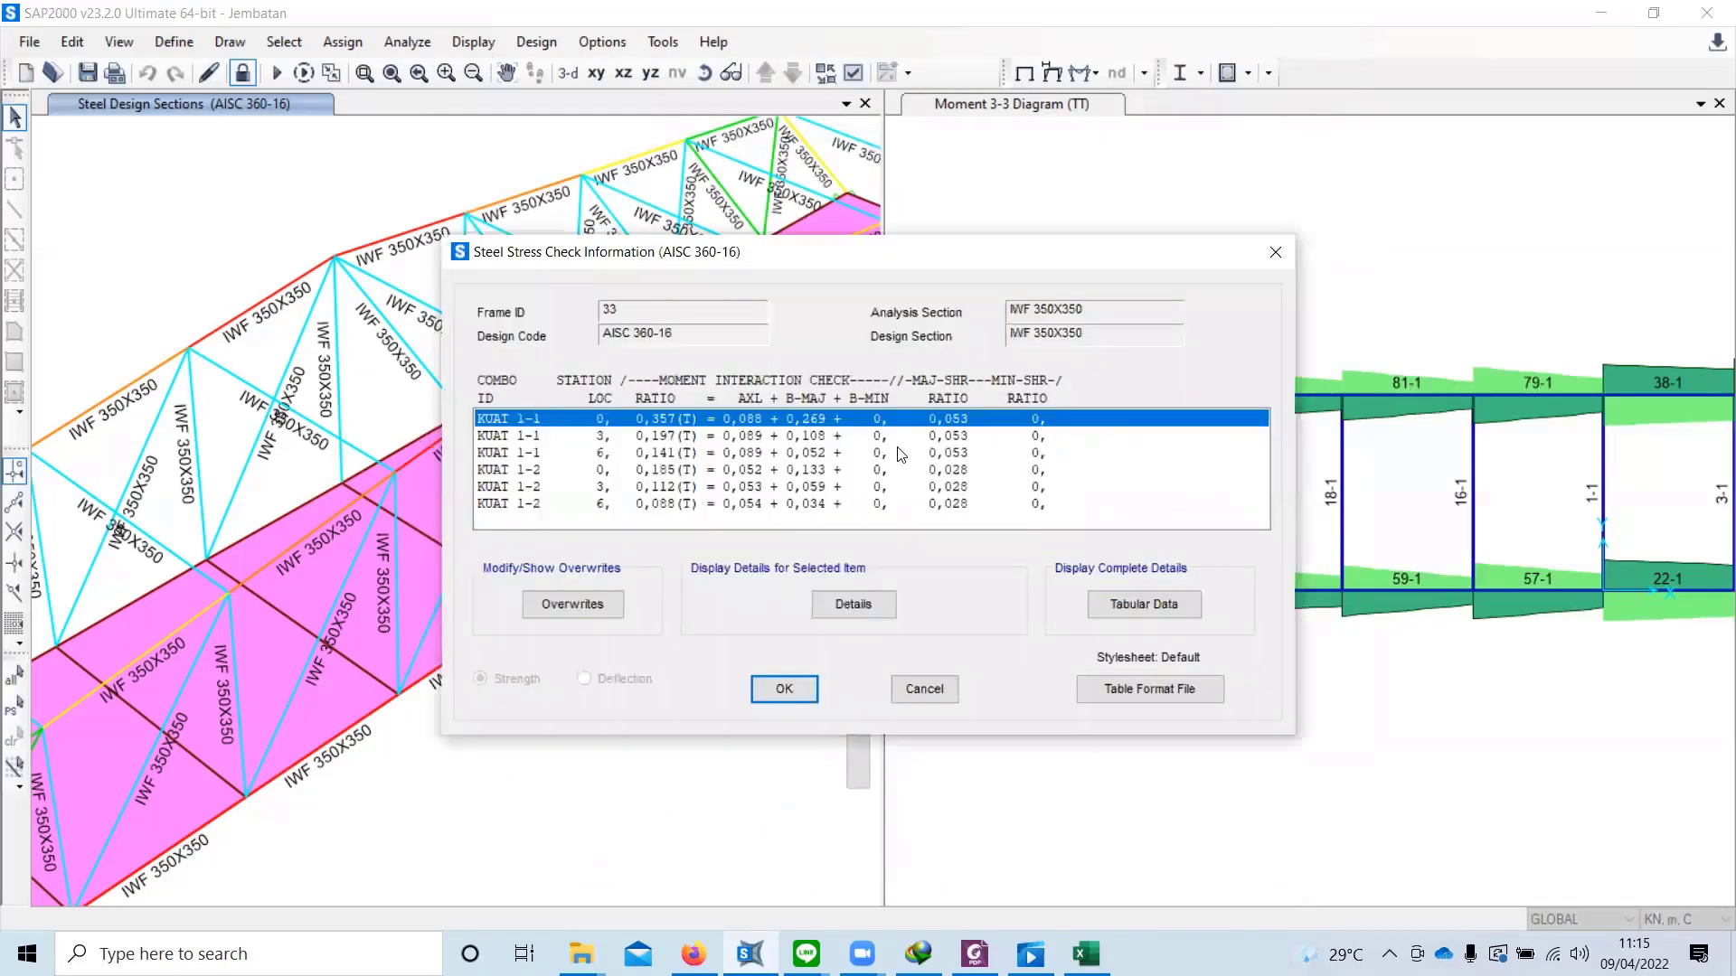
{"action": "left_click", "coordinate": [852, 604]}
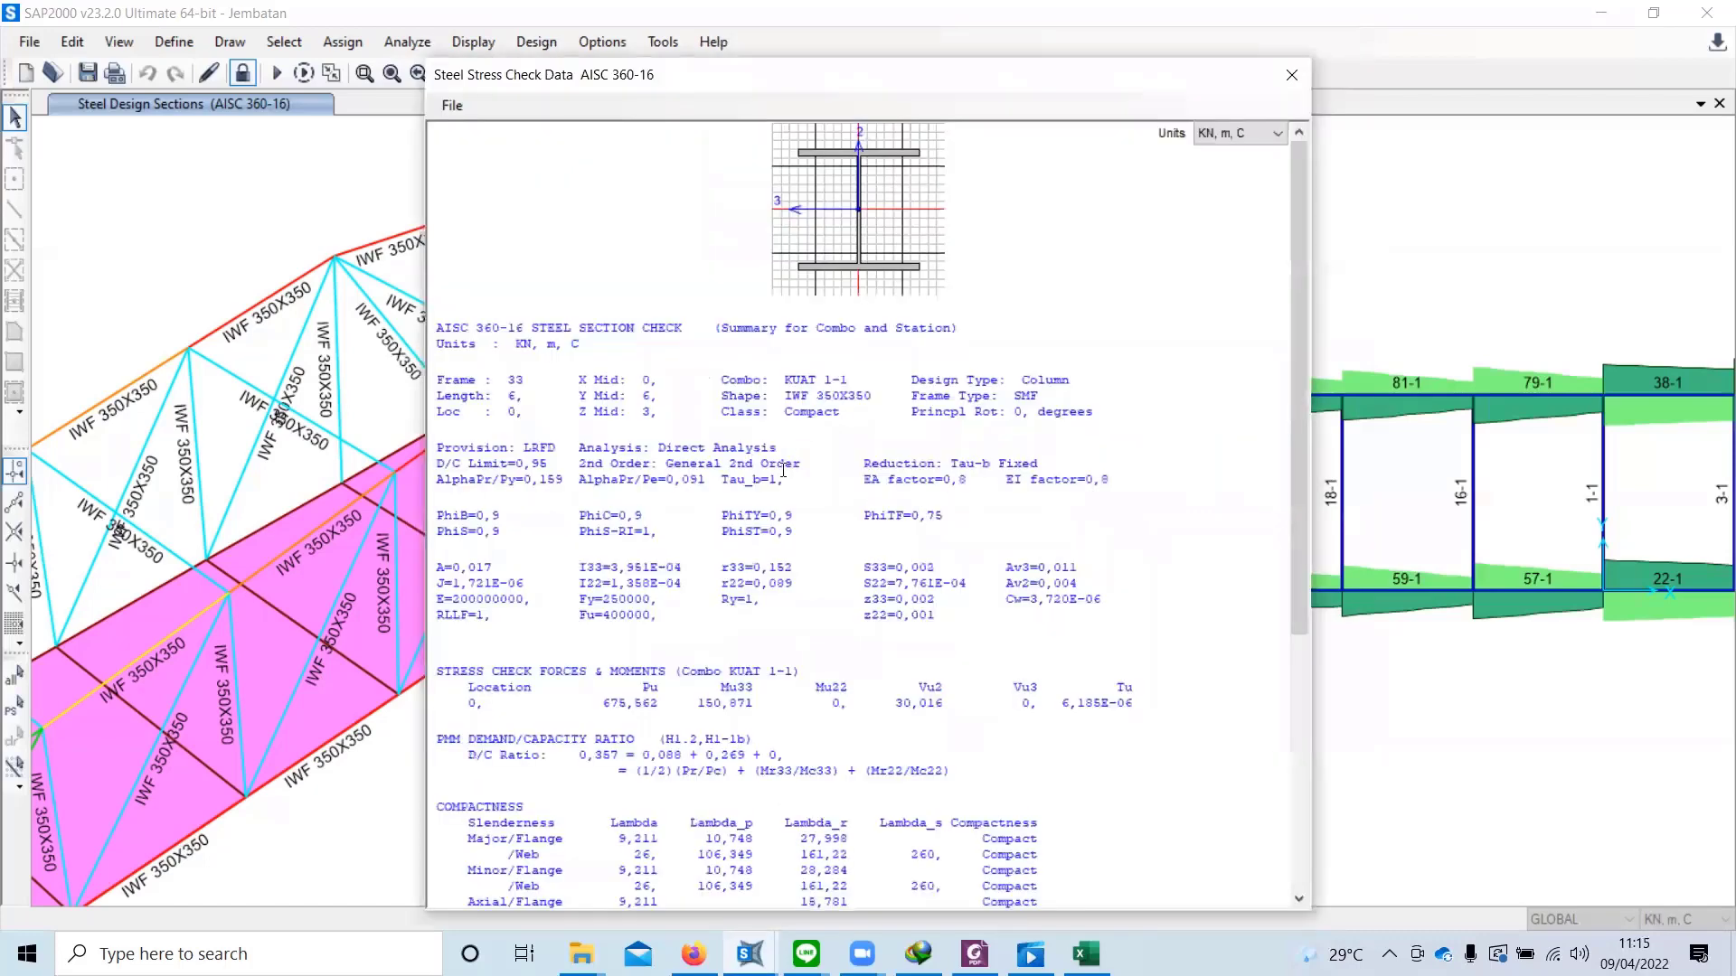
{"action": "scroll", "coordinate": [789, 455], "scroll_direction": "down", "scroll_amount": 8}
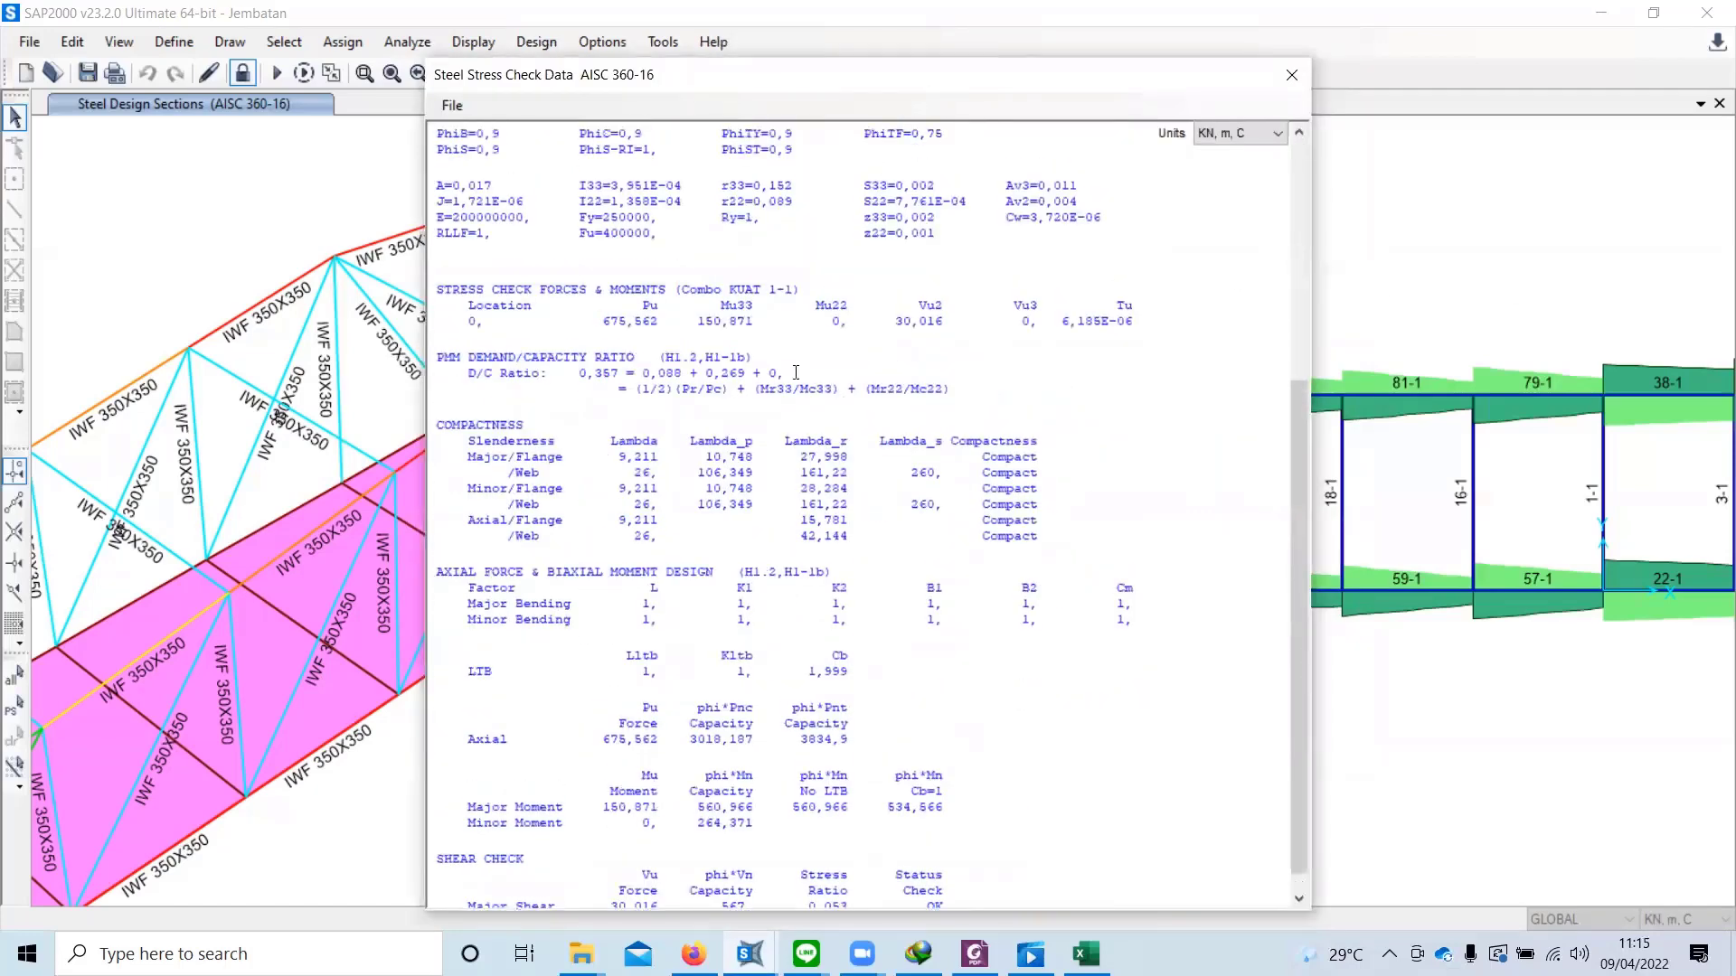
Step: Examine frame 33's axial, moment and shear capacities against its design forces, and close the stress check data and information
{"action": "scroll", "coordinate": [644, 389], "scroll_direction": "down", "scroll_amount": 1}
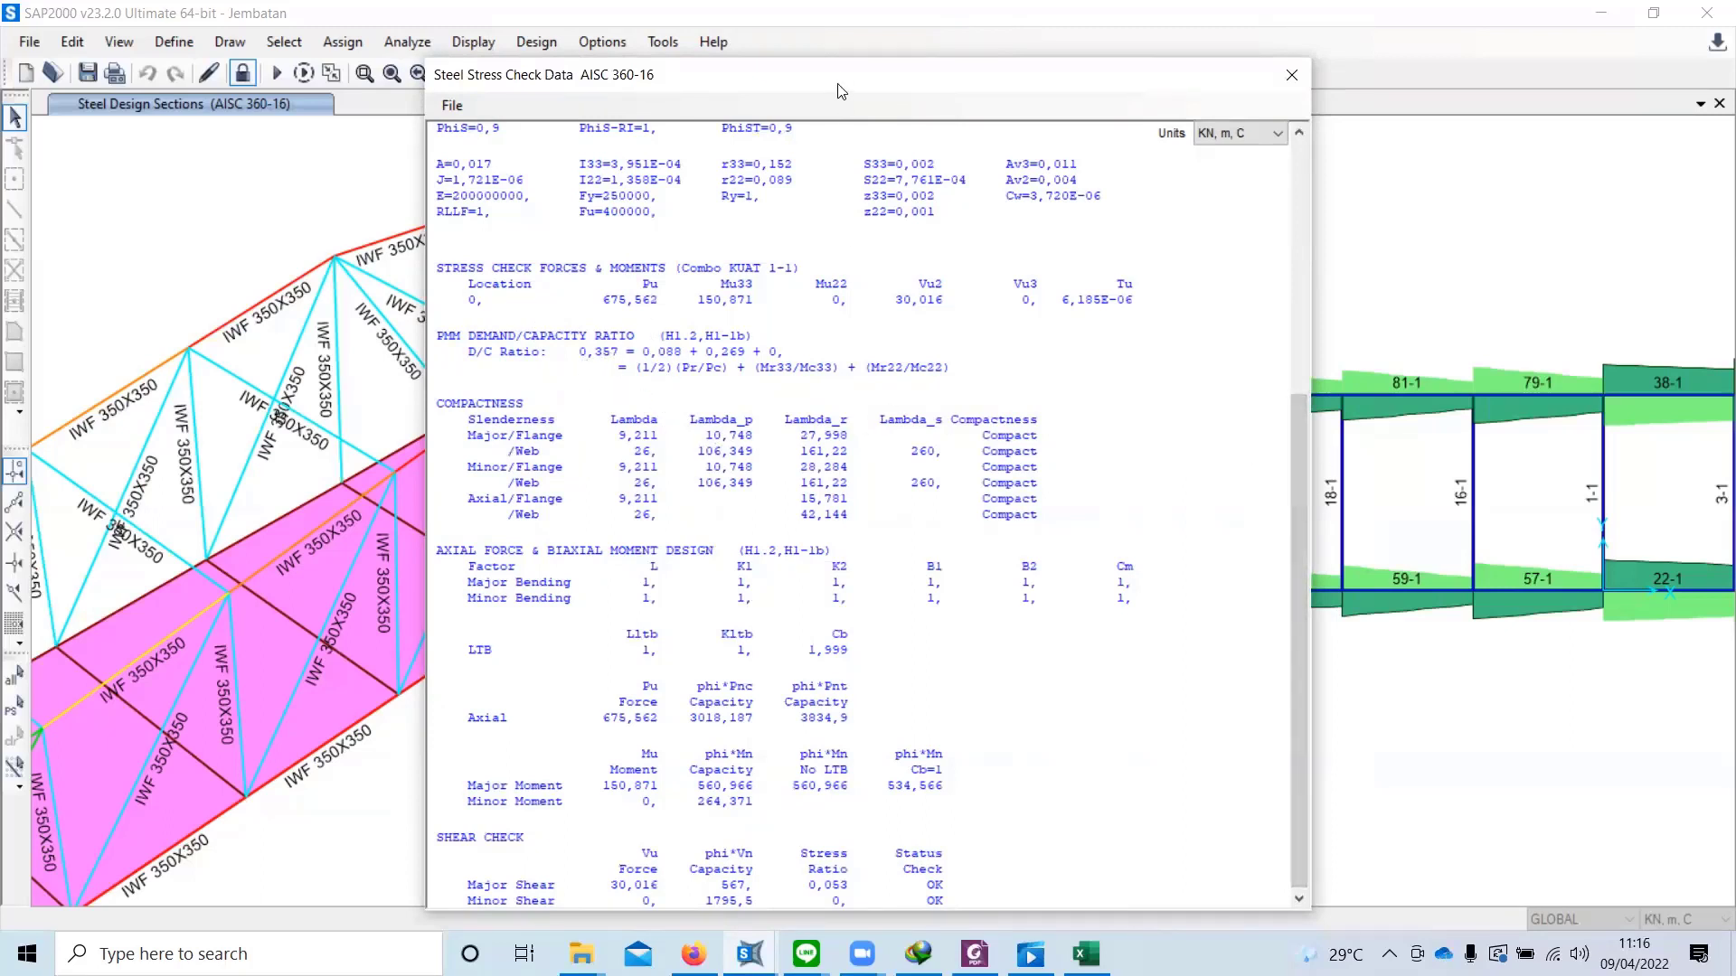
{"action": "left_click_drag", "start_coordinate": [841, 80], "coordinate": [835, 31]}
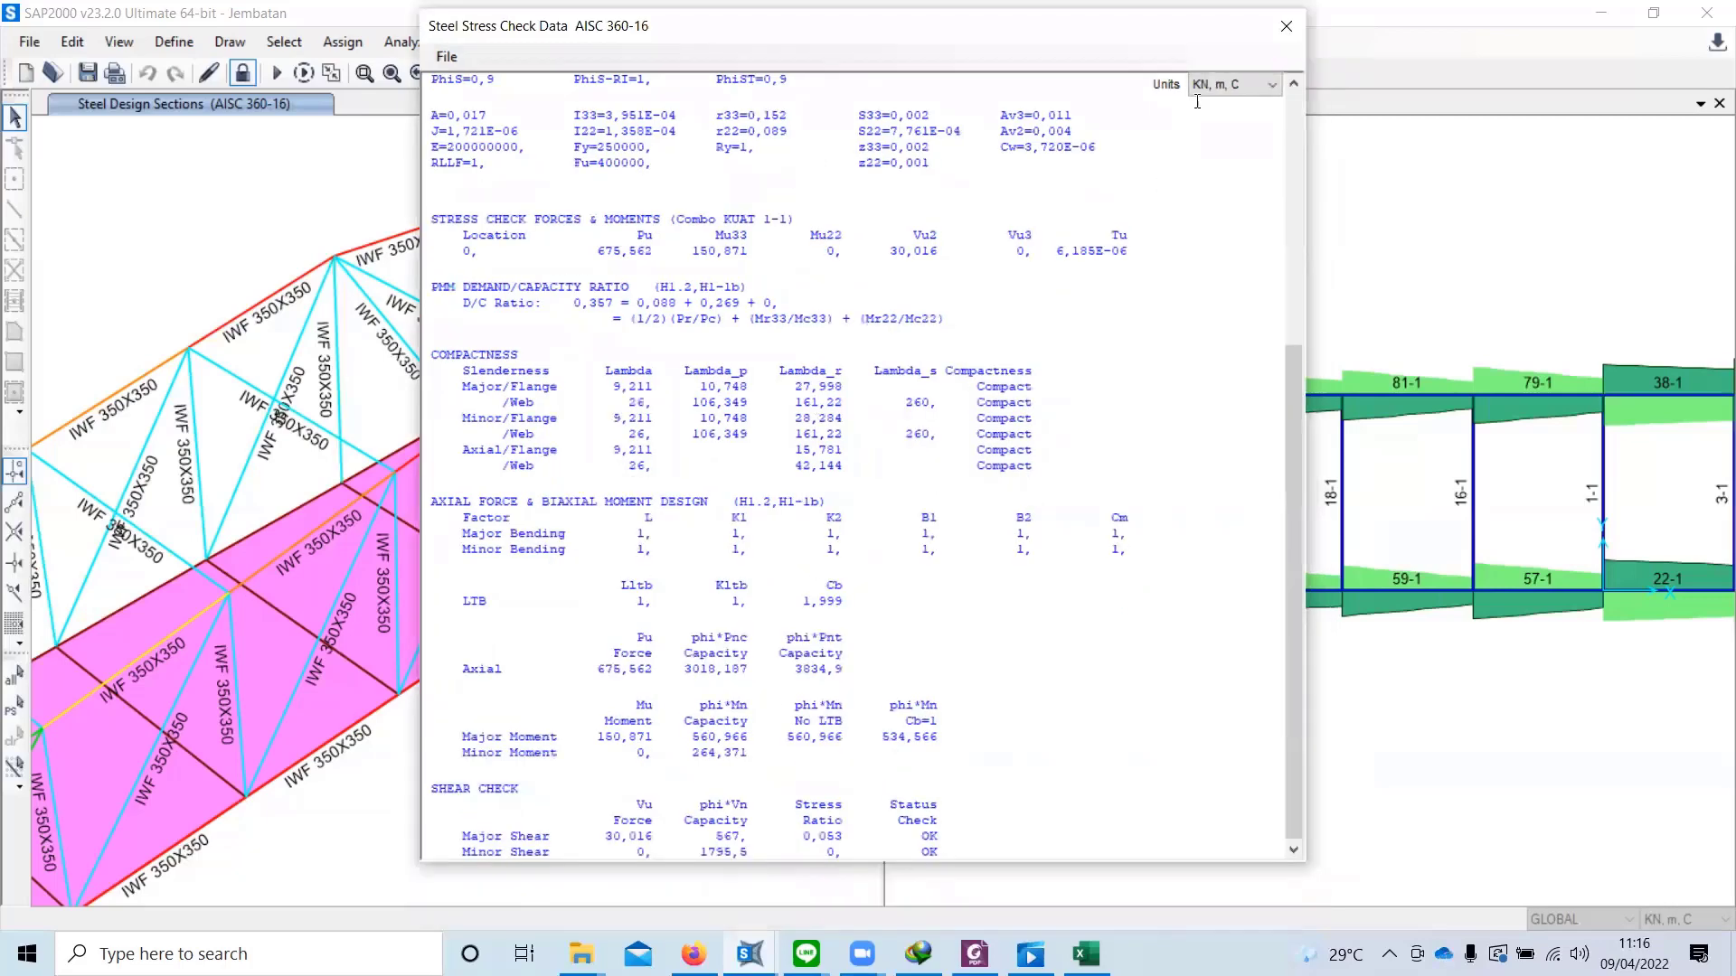
{"action": "left_click", "coordinate": [1285, 26]}
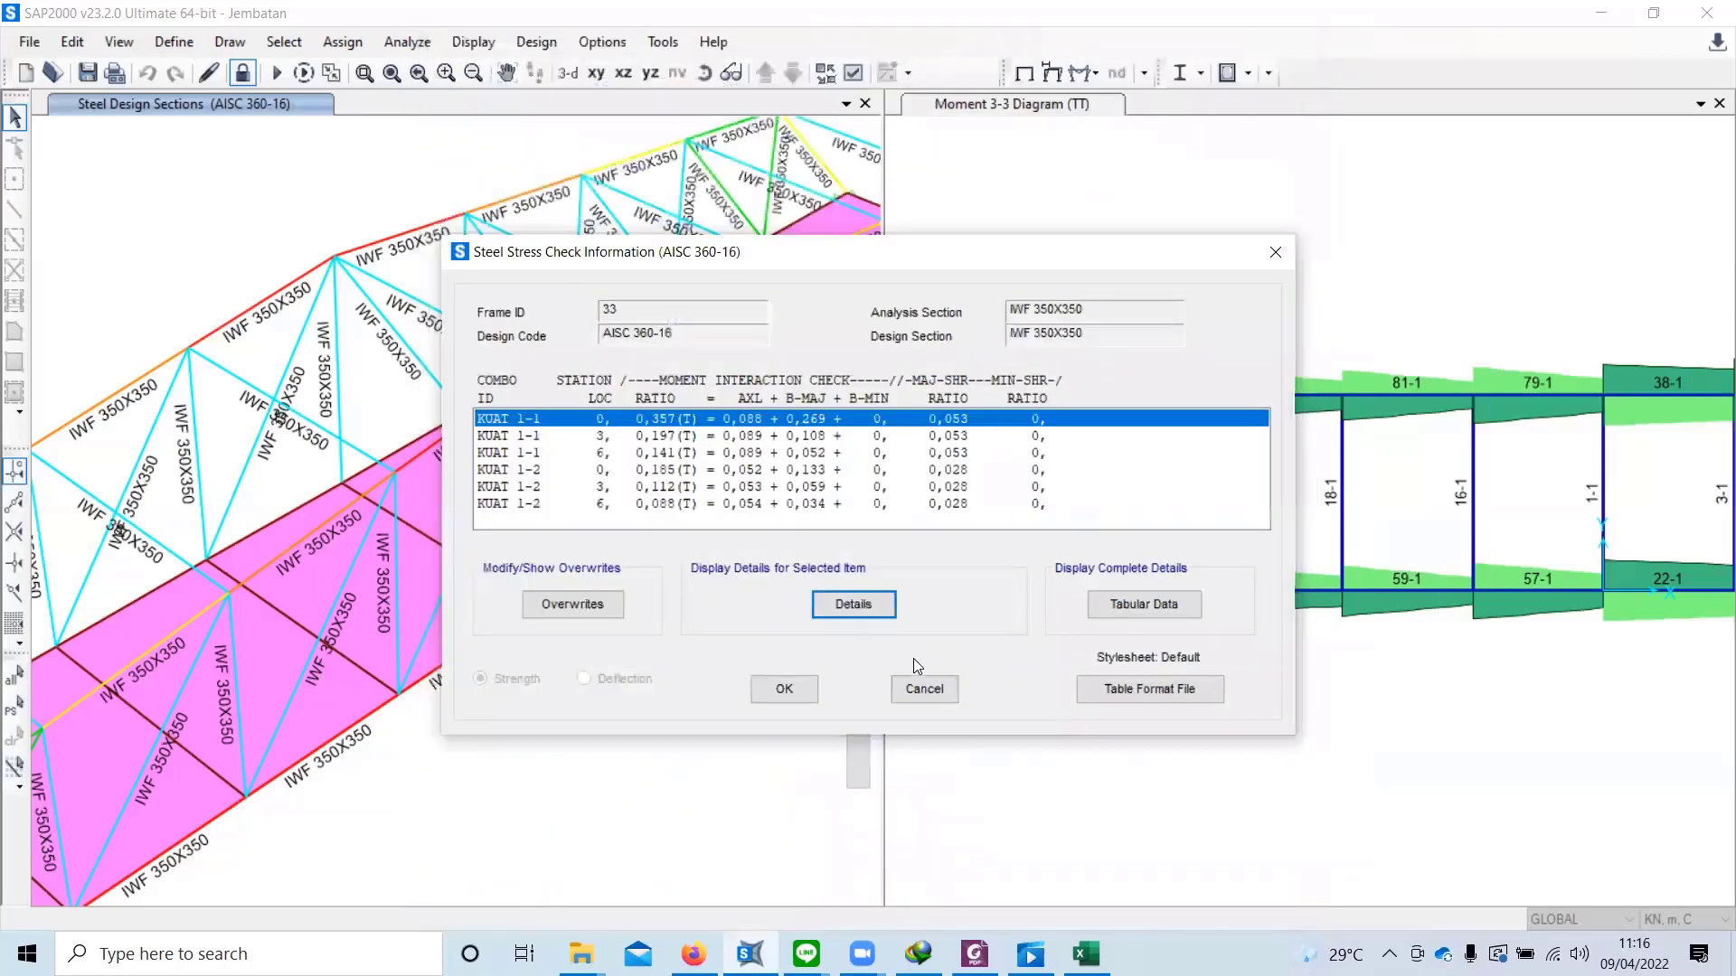
{"action": "left_click", "coordinate": [812, 687]}
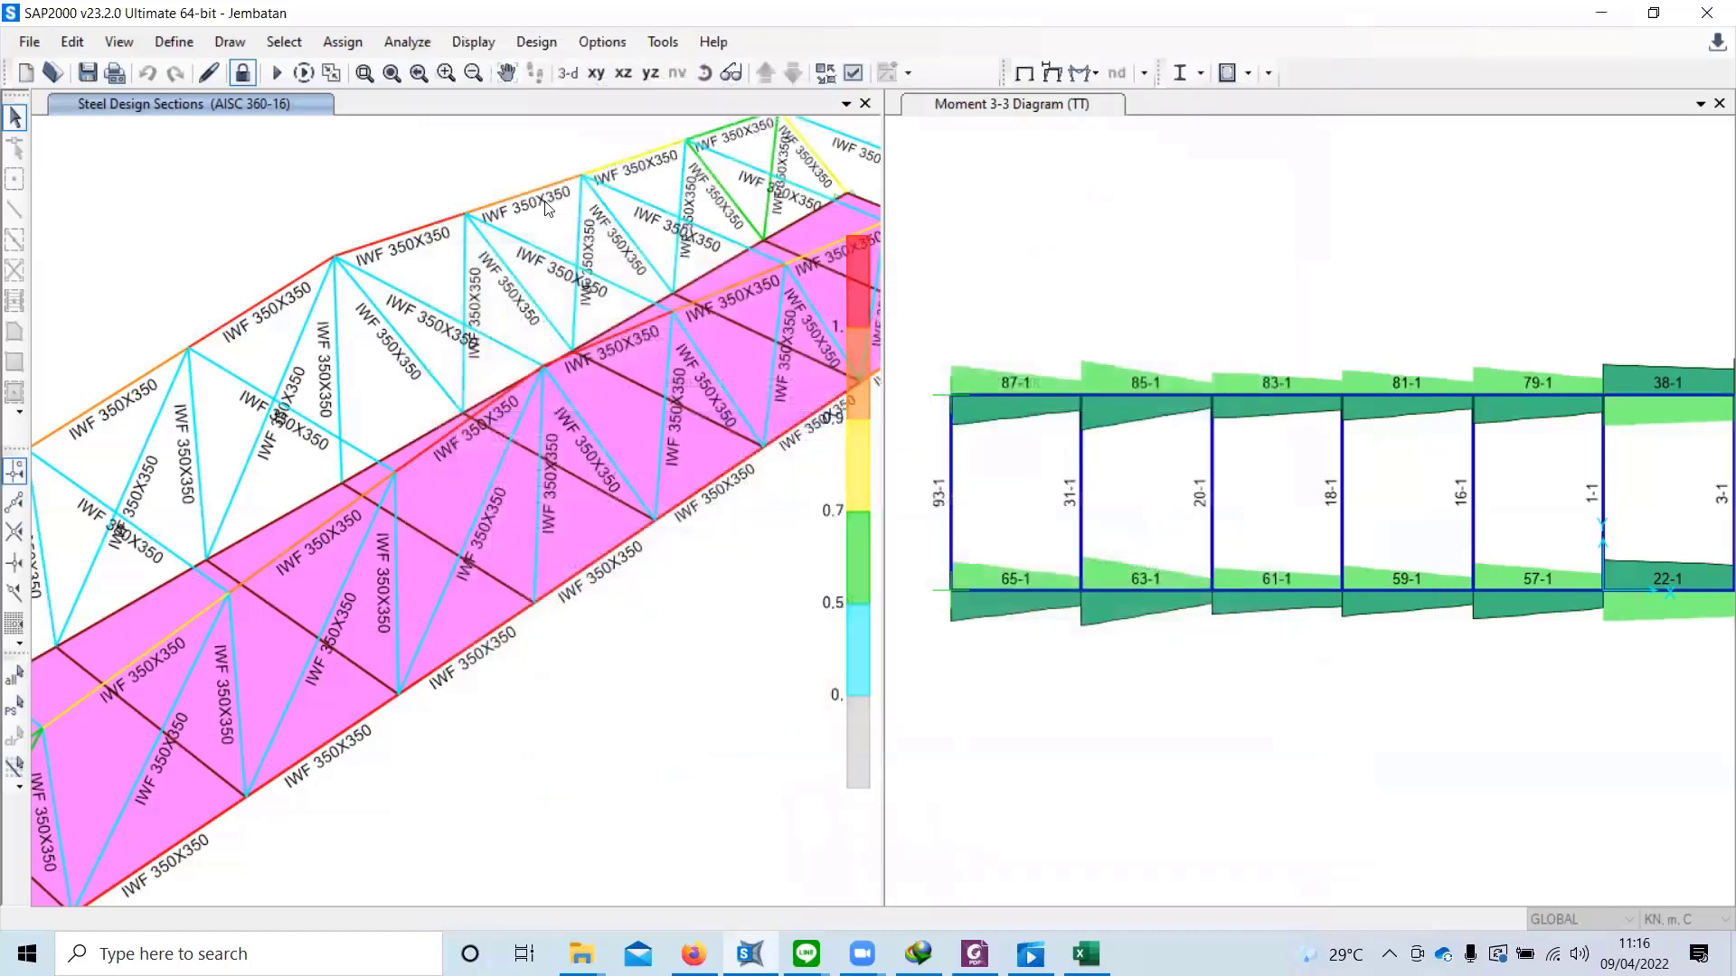